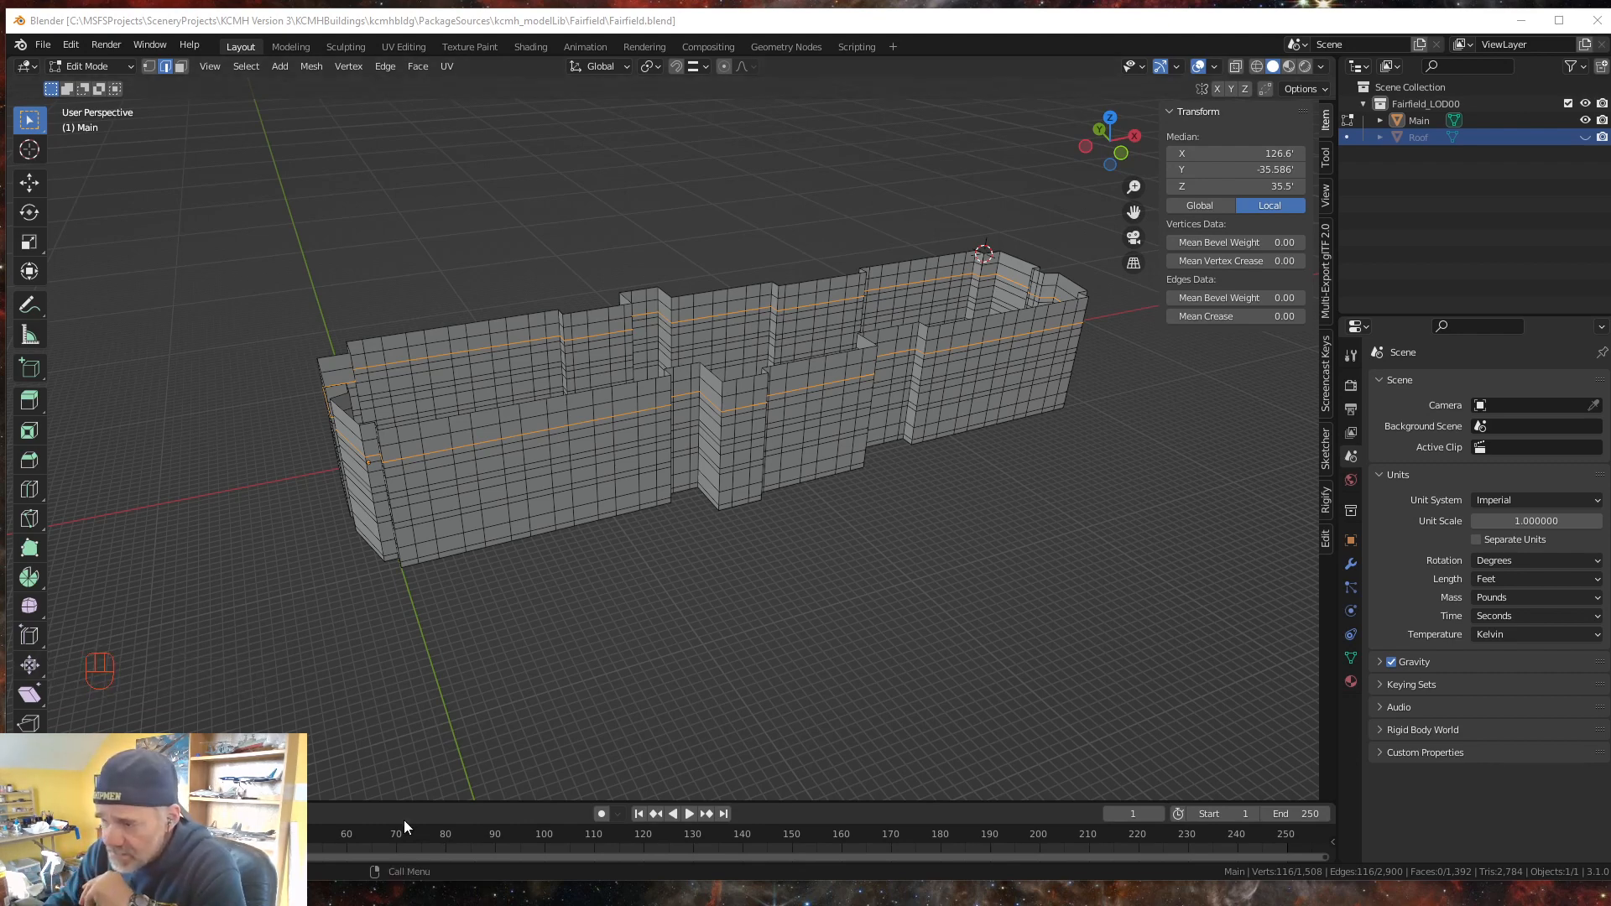
- In face selection mode, select six alternating window faces along the top window row of the front wall's long end section
{"action": "middle_click_drag", "start_coordinate": [492, 718], "coordinate": [468, 619]}
{"action": "scroll", "coordinate": [448, 618], "scroll_direction": "up", "scroll_amount": 2}
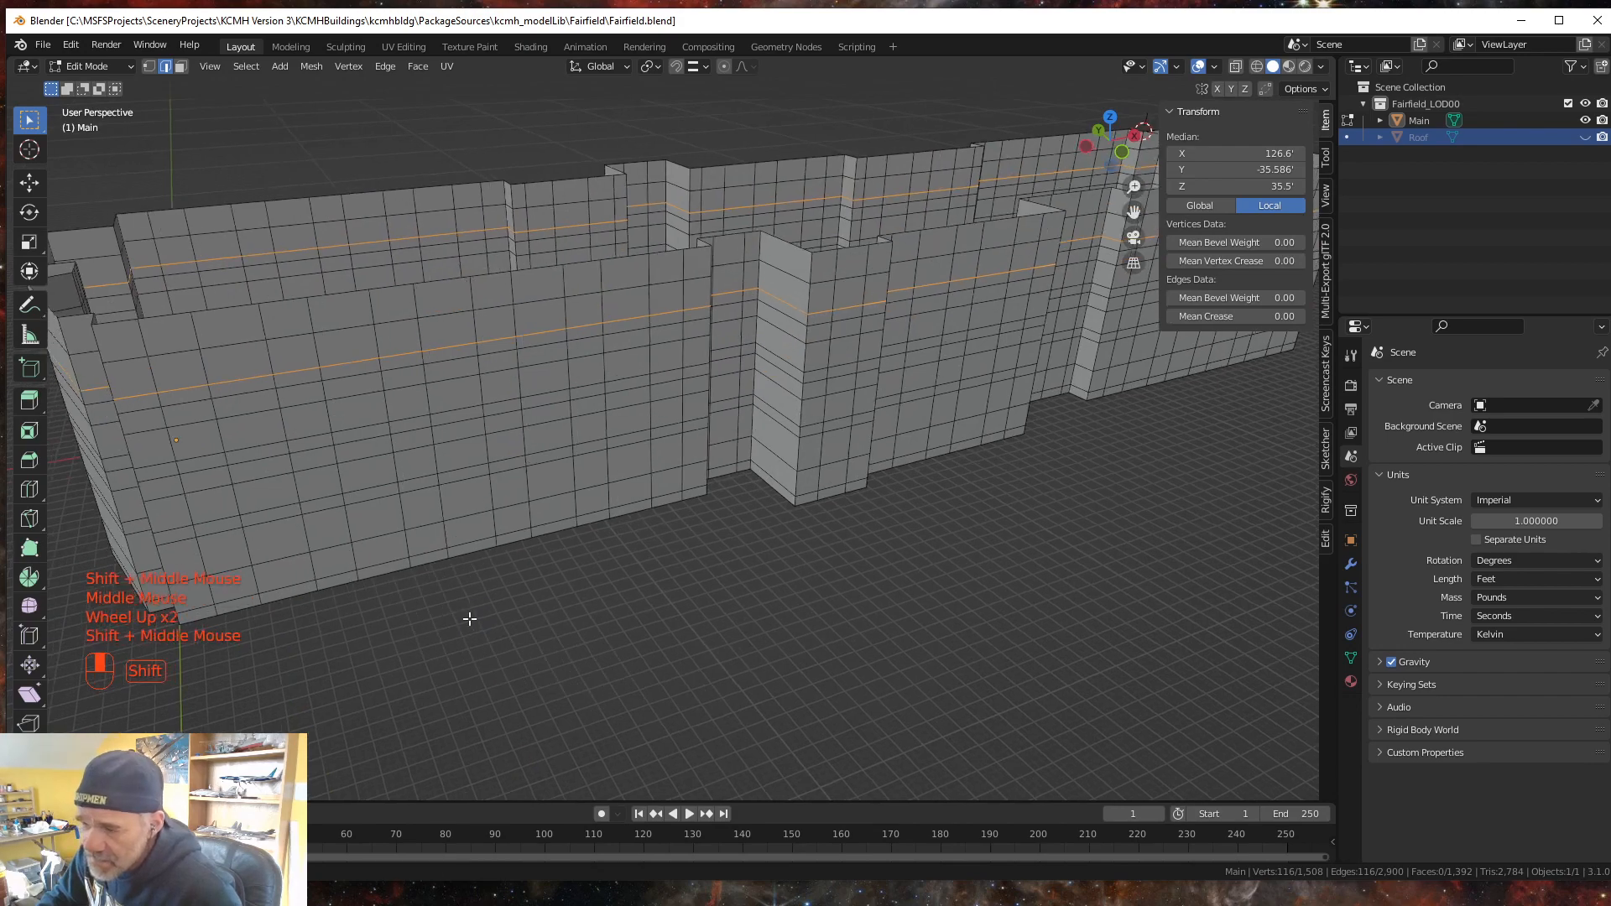
{"action": "scroll", "coordinate": [630, 619], "scroll_direction": "down", "scroll_amount": 2}
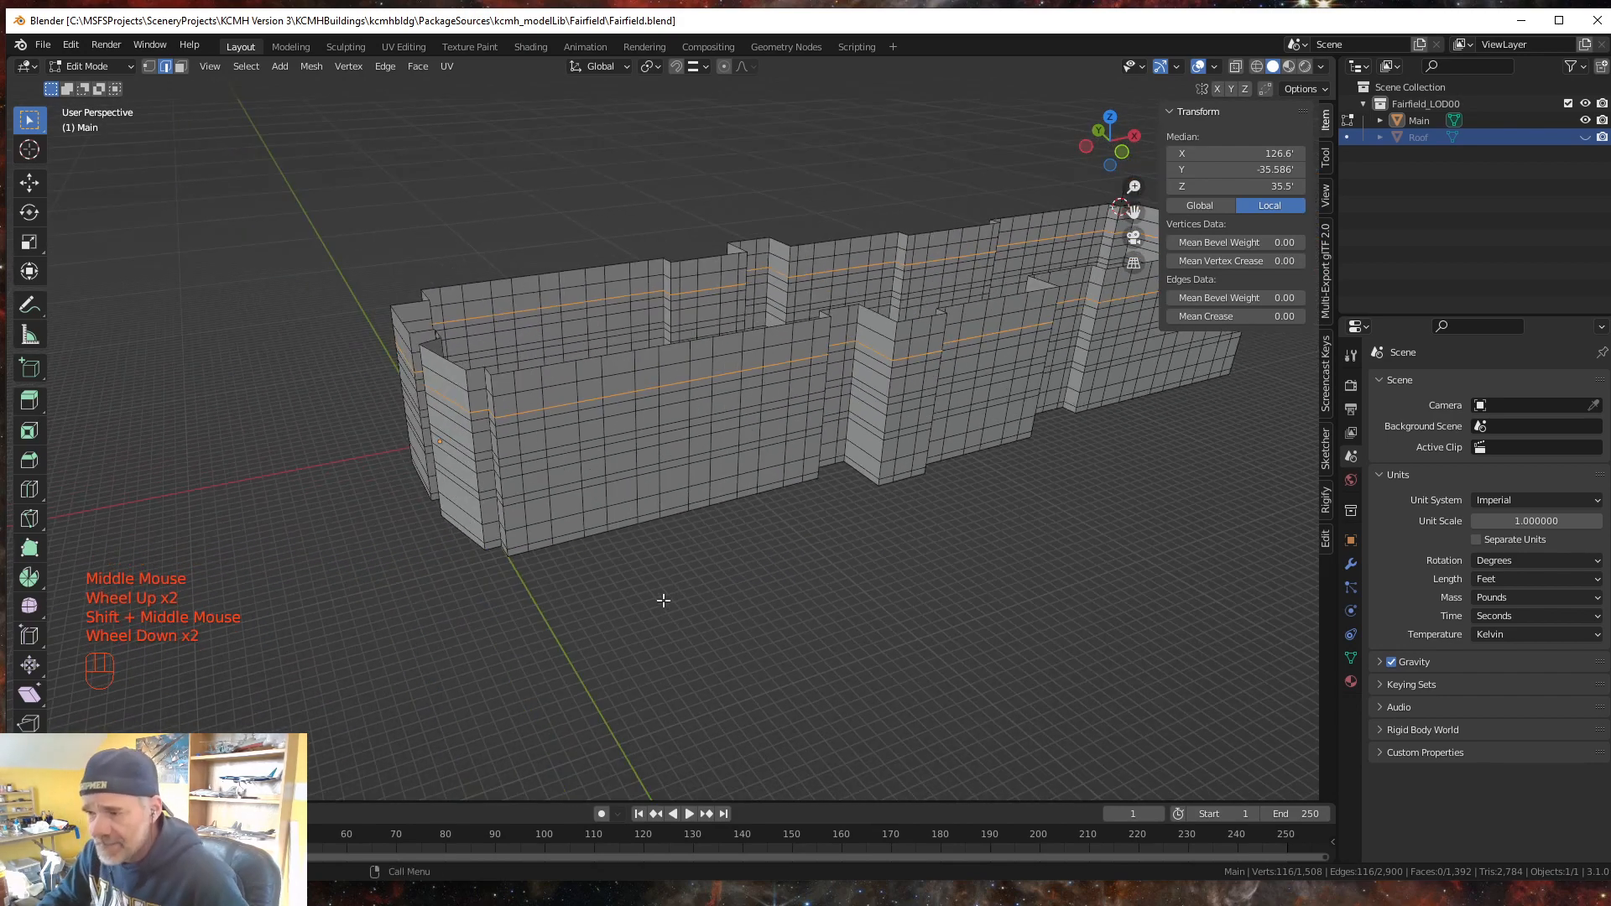
{"action": "middle_click_drag", "start_coordinate": [661, 597], "coordinate": [663, 638]}
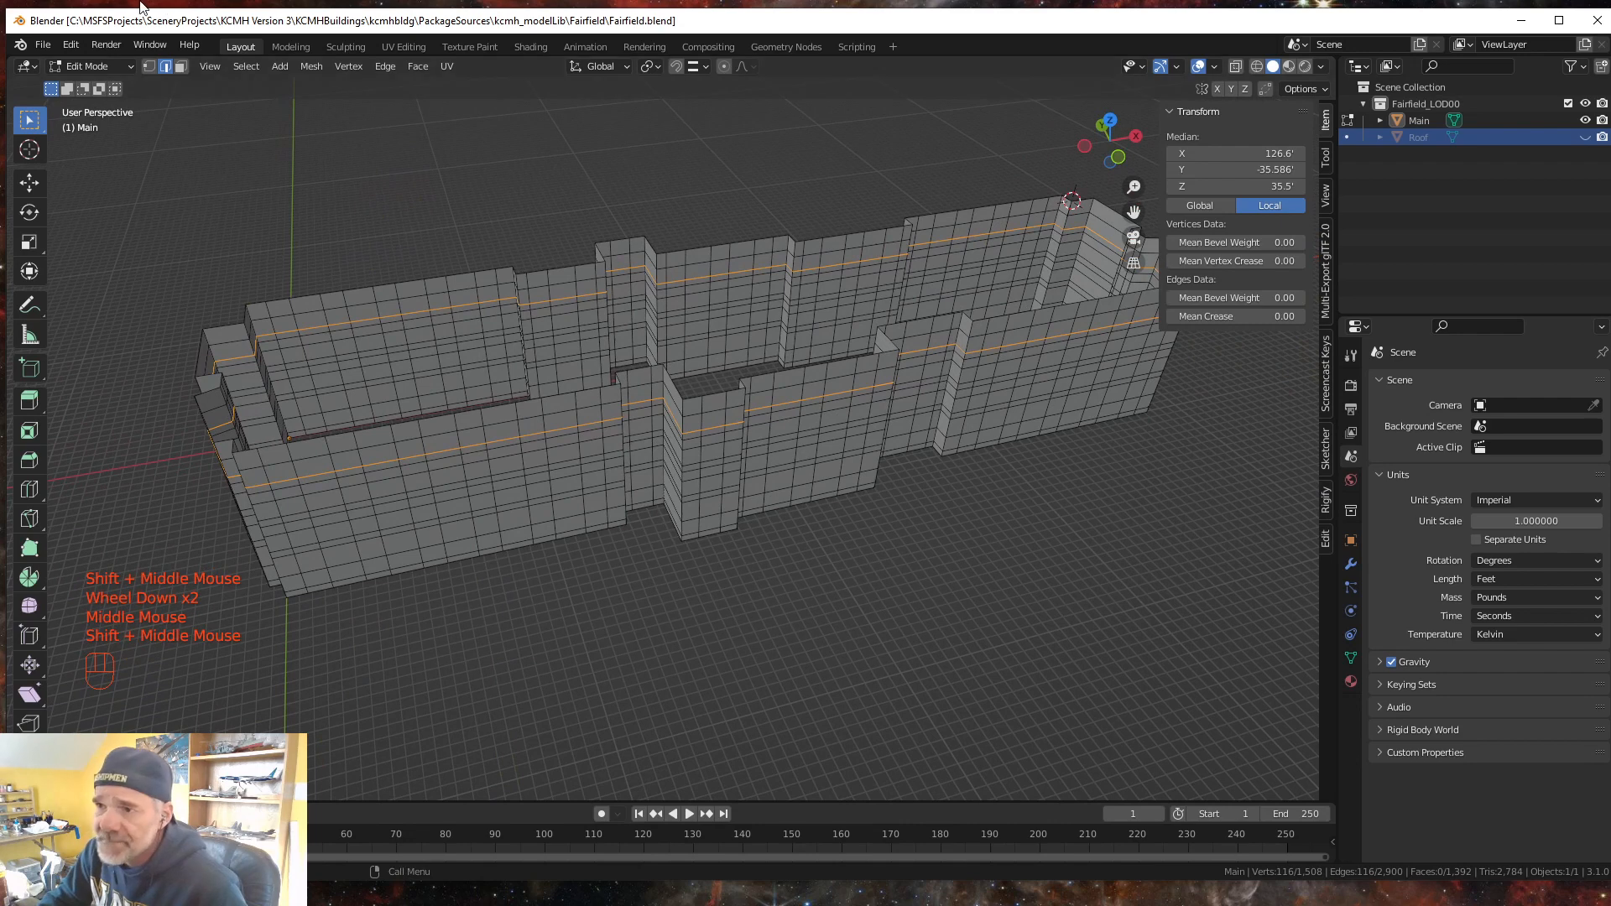
{"action": "left_click", "coordinate": [180, 67]}
{"action": "middle_click_drag", "start_coordinate": [414, 557], "coordinate": [422, 548]}
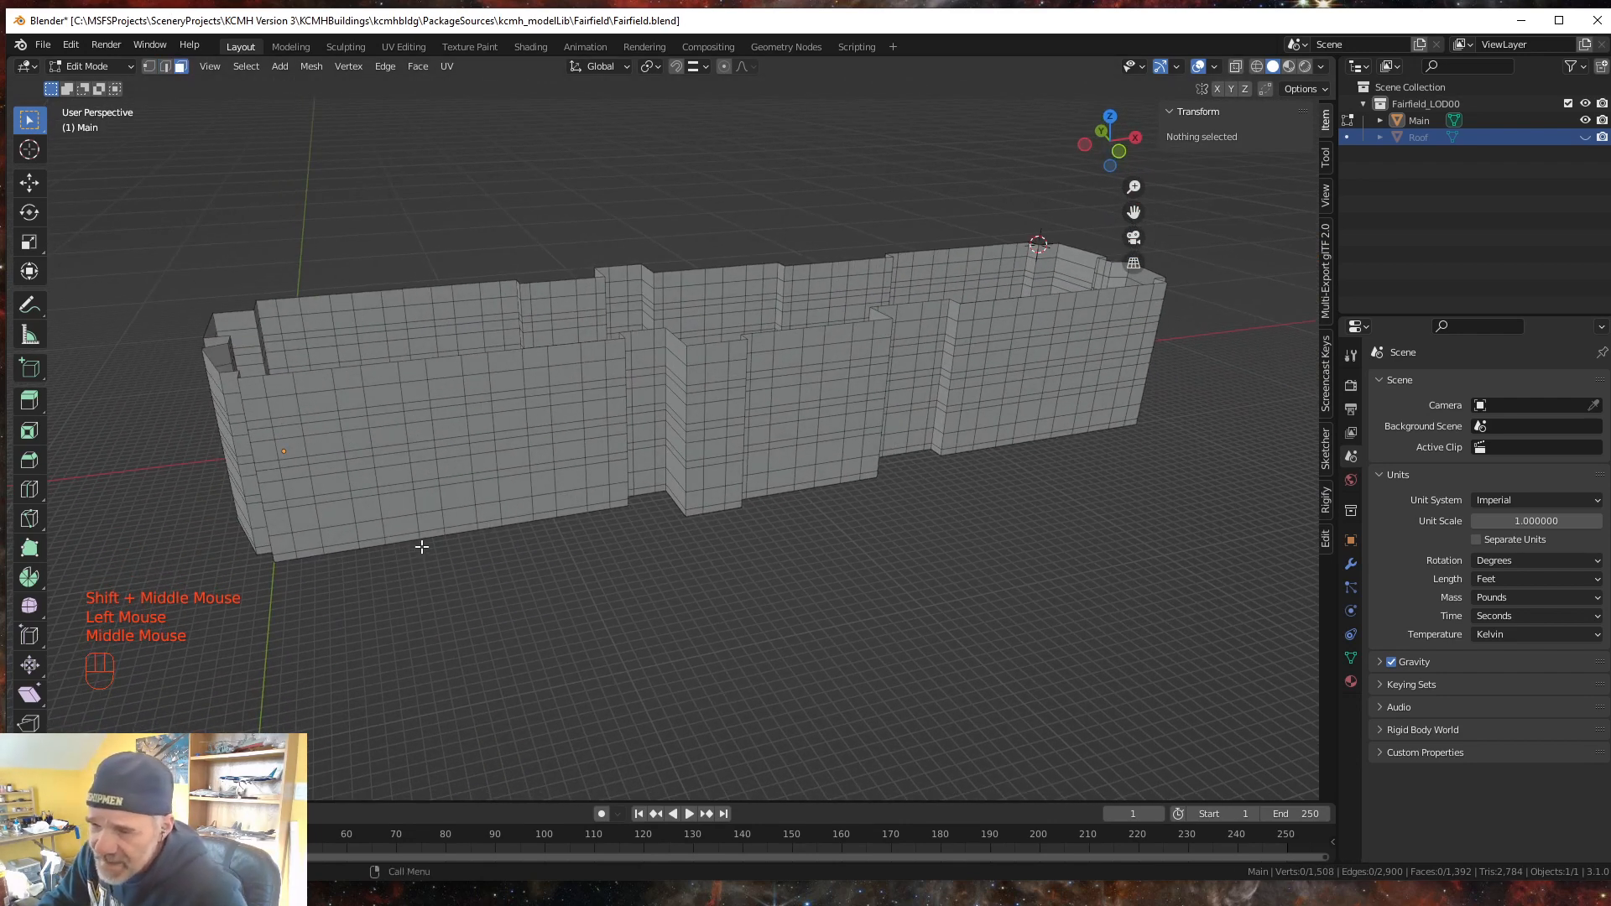
{"action": "left_click", "coordinate": [281, 410]}
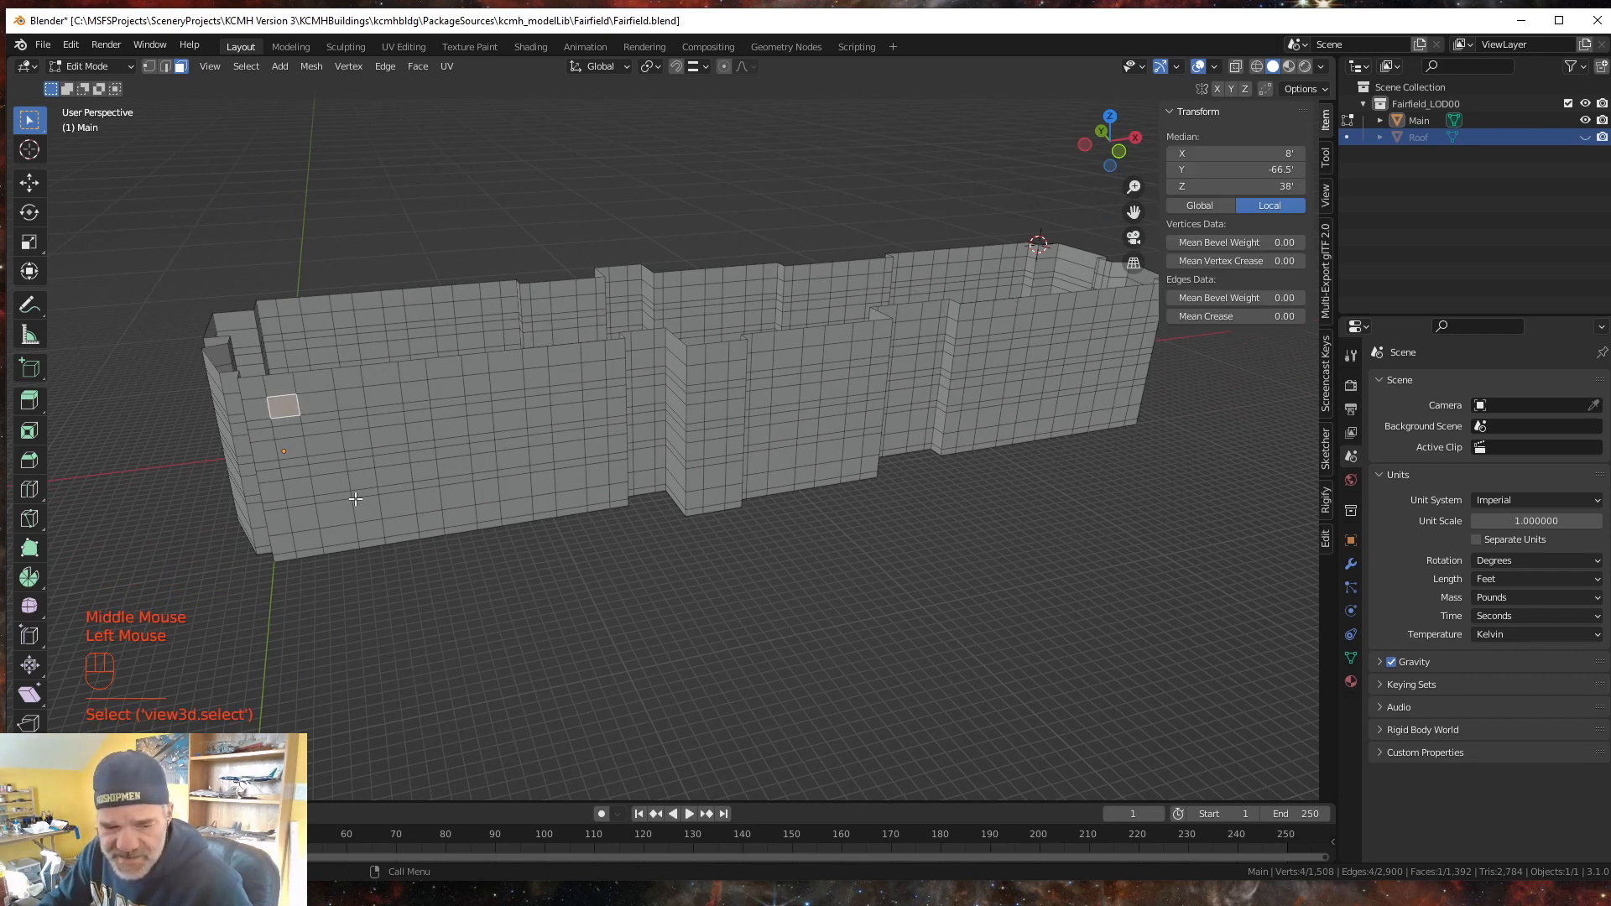
{"action": "key", "text": "shift"}
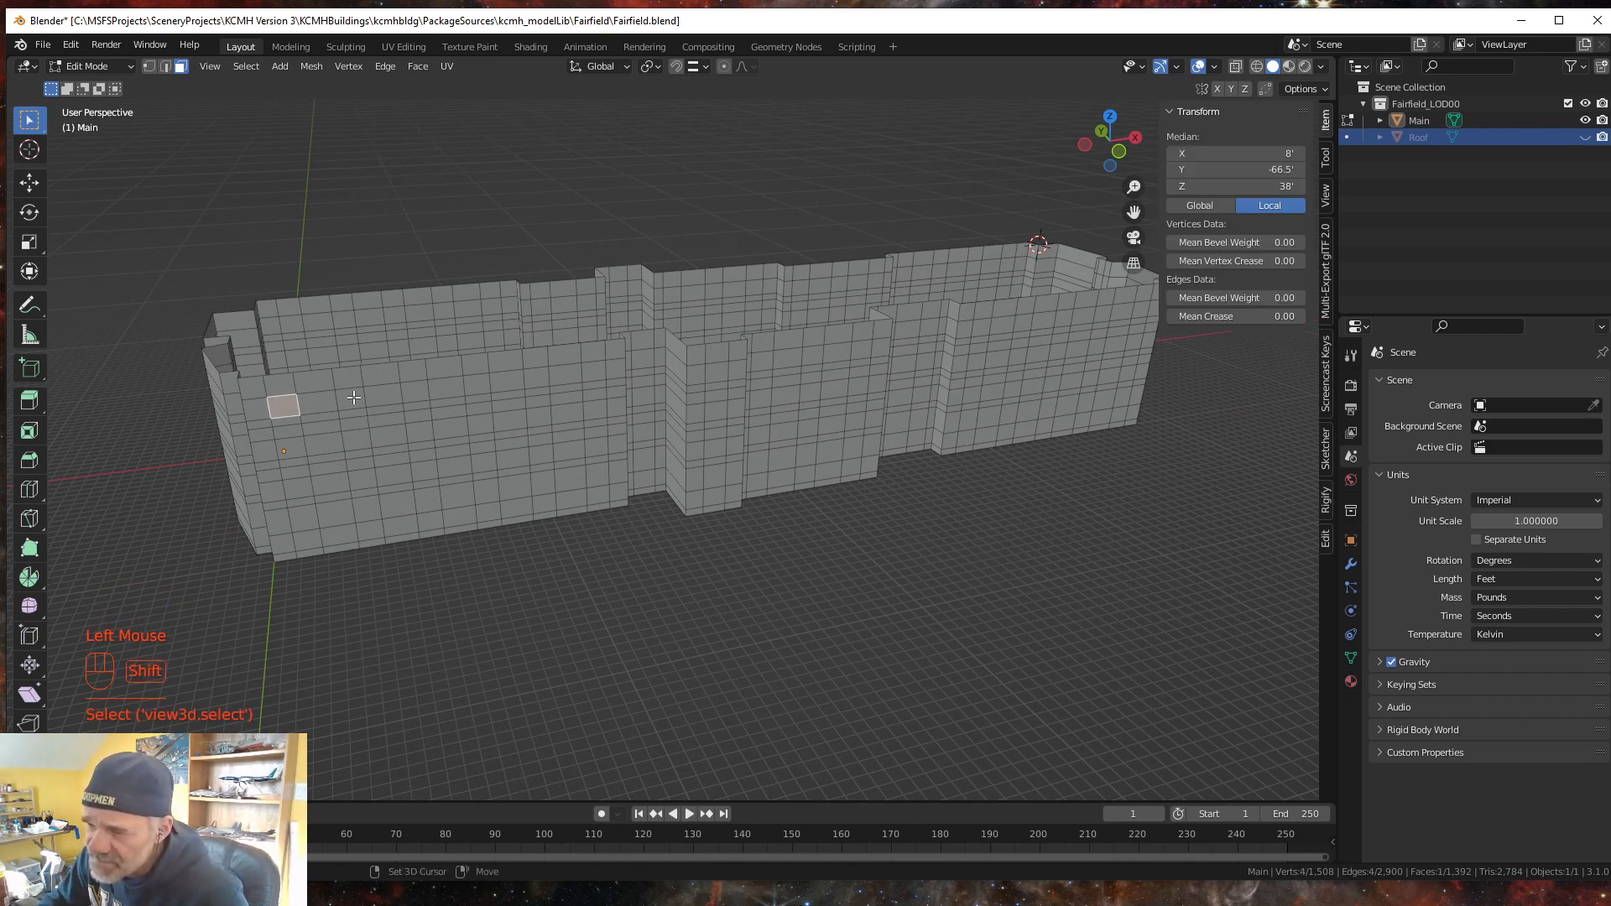
{"action": "left_click", "coordinate": [351, 399], "text": "shift"}
{"action": "left_click", "coordinate": [414, 391], "text": "shift"}
{"action": "left_click", "coordinate": [477, 384], "text": "shift"}
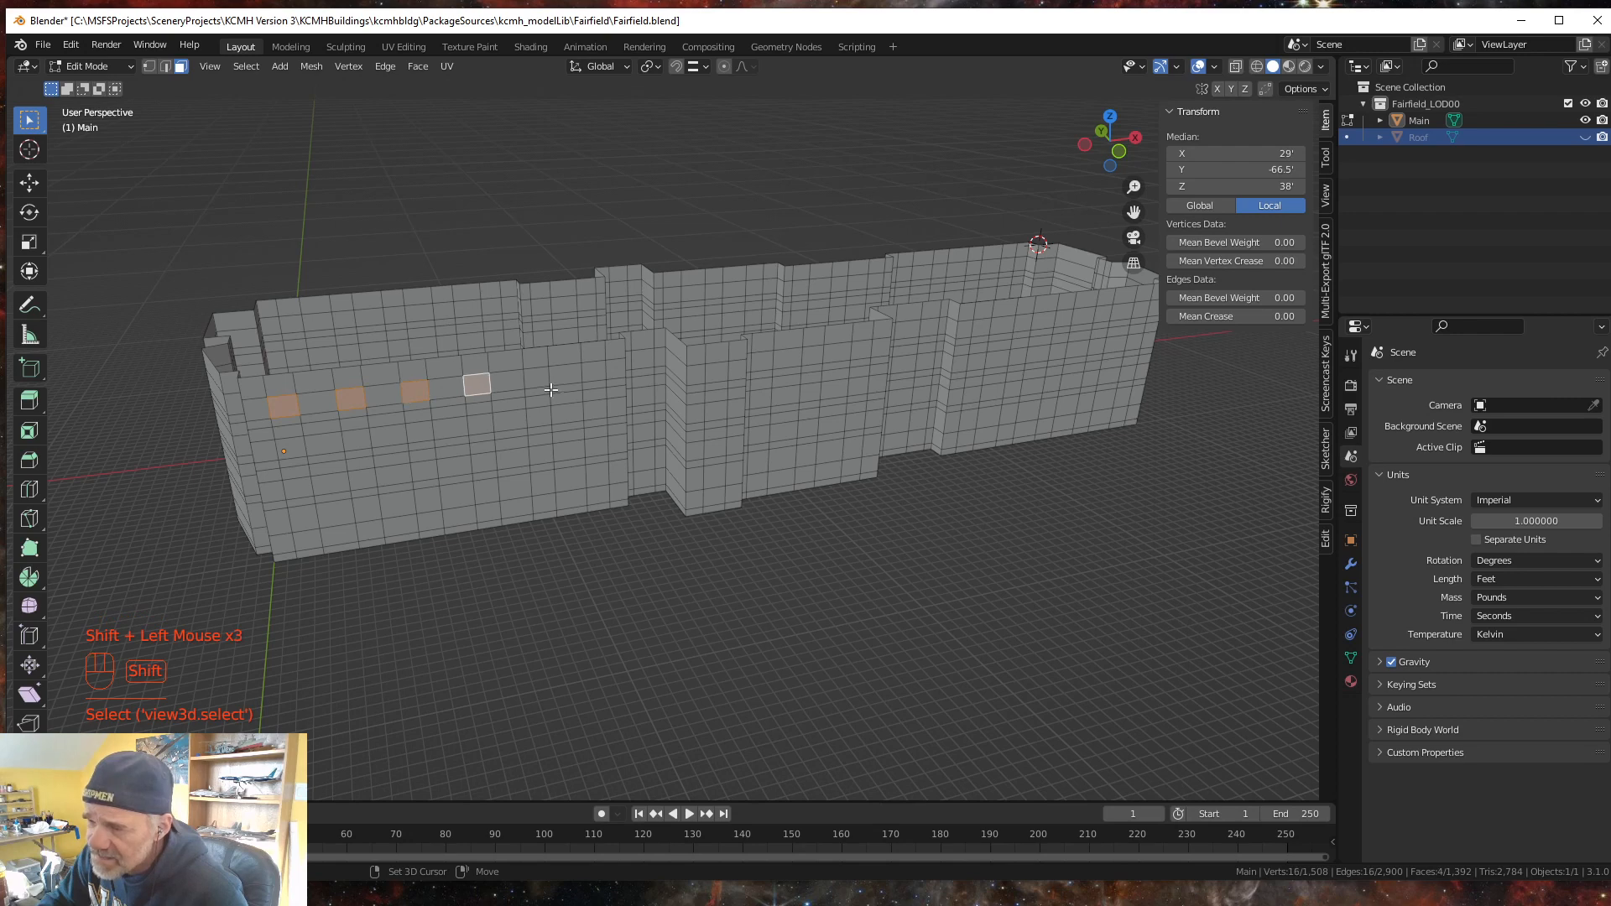
{"action": "left_click", "coordinate": [536, 378], "text": "shift"}
{"action": "left_click", "coordinate": [593, 371], "text": "shift"}
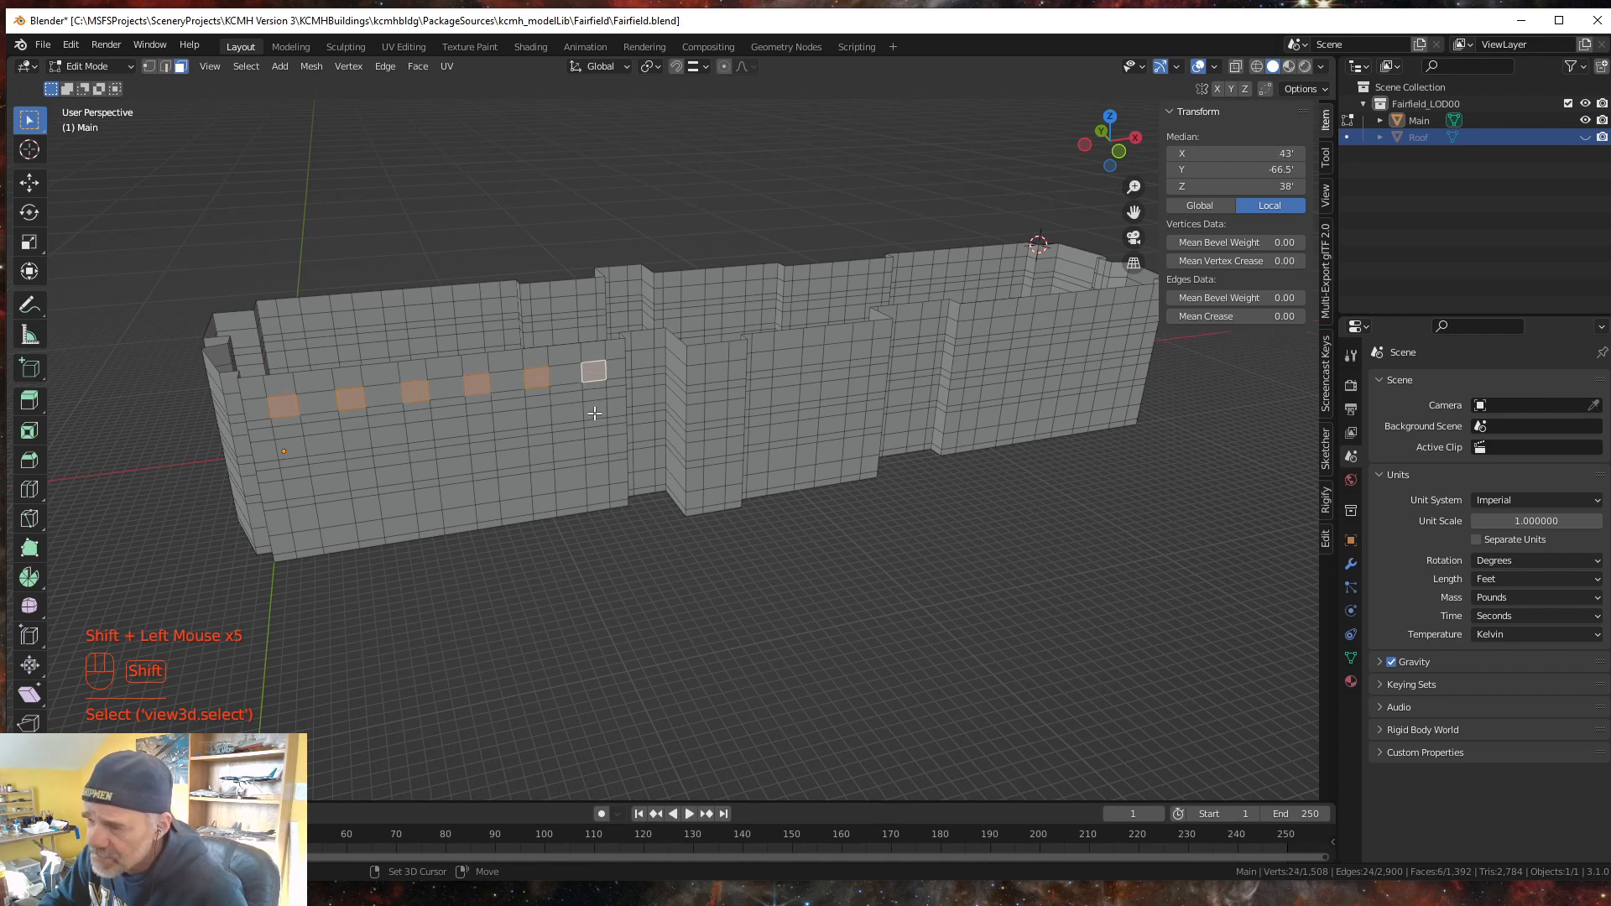
- Add three alternating window faces in the next row down on the same front wall section to the selection
{"action": "left_click", "coordinate": [594, 411], "text": "shift"}
{"action": "left_click", "coordinate": [538, 417], "text": "shift"}
{"action": "left_click", "coordinate": [480, 425], "text": "shift"}
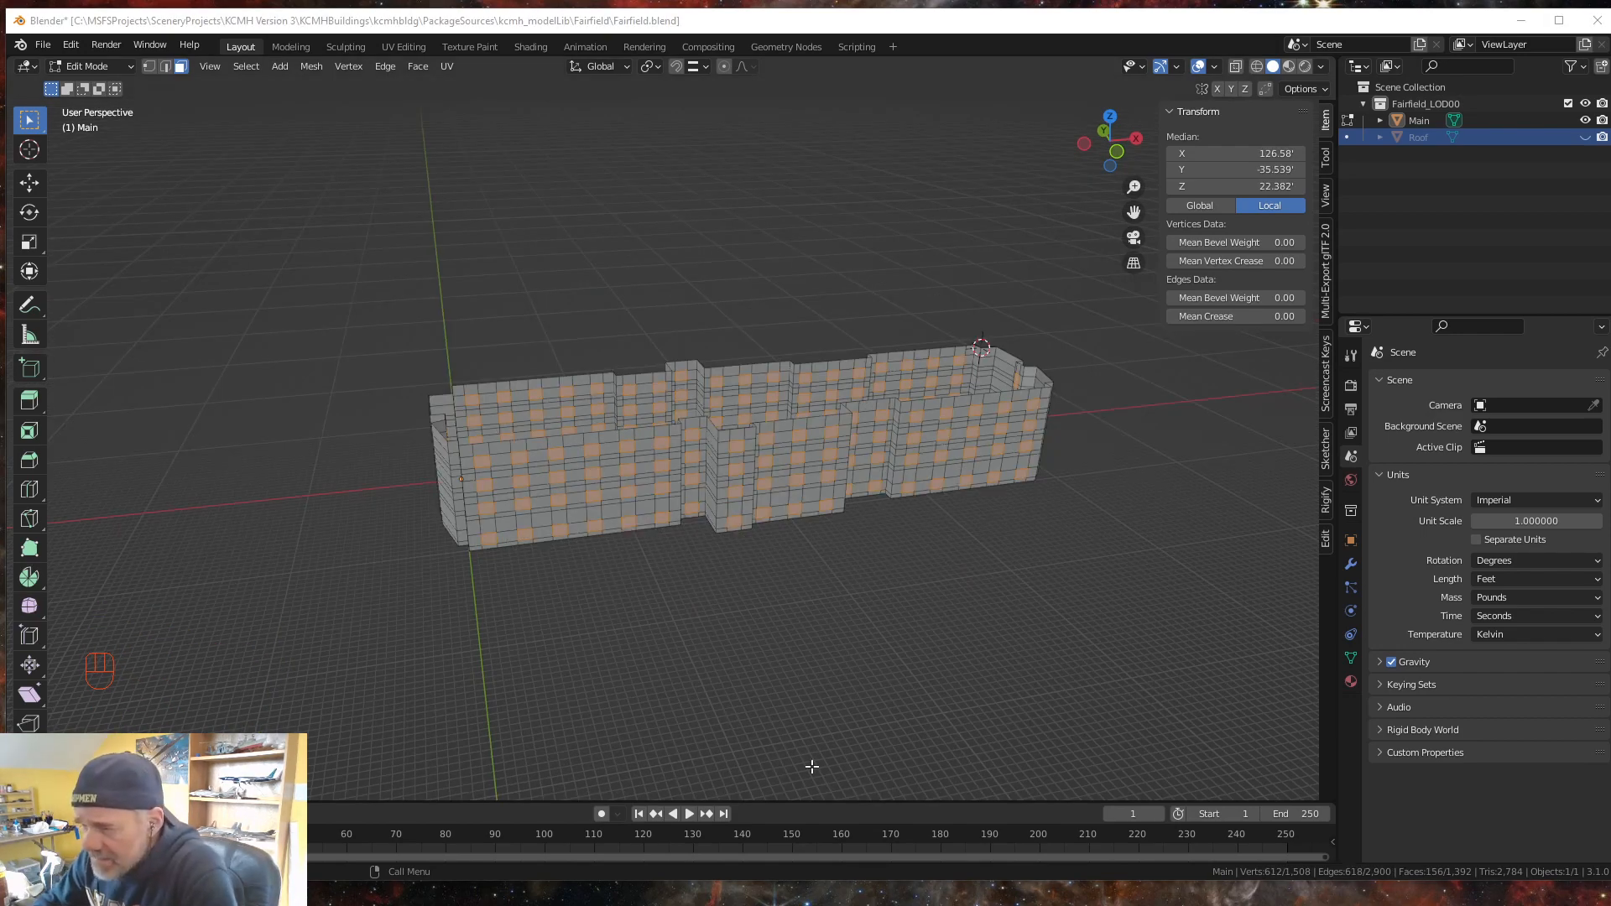
- Inspect the selected window faces on the building's end walls and both long sides
{"action": "middle_click_drag", "start_coordinate": [710, 615], "coordinate": [284, 584]}
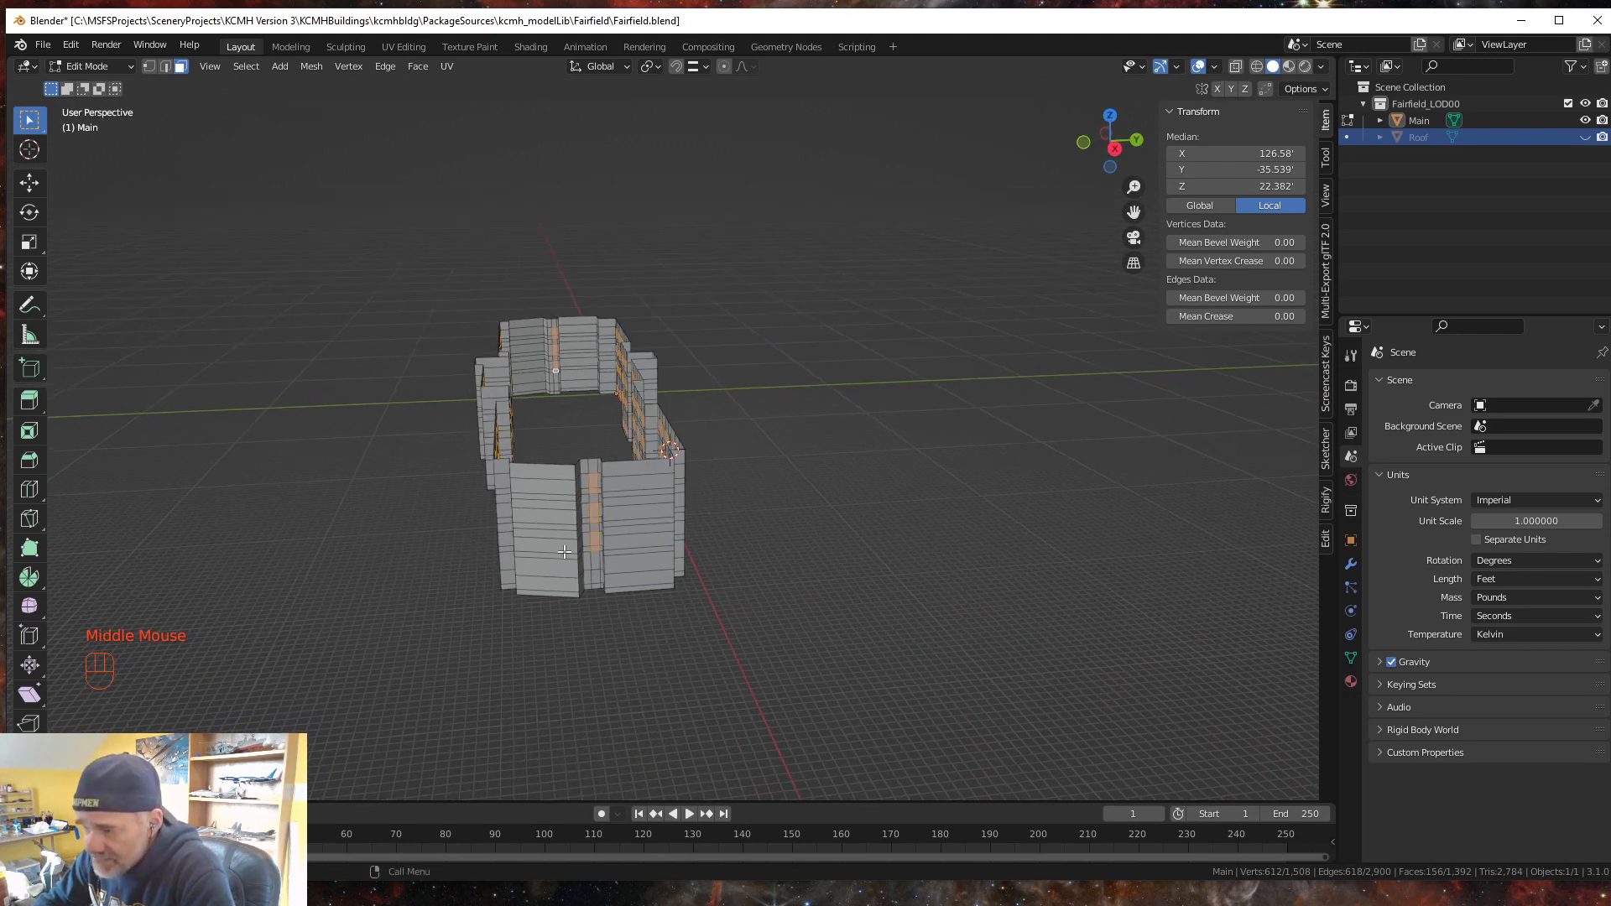
{"action": "scroll", "coordinate": [564, 551], "scroll_direction": "up", "scroll_amount": 1}
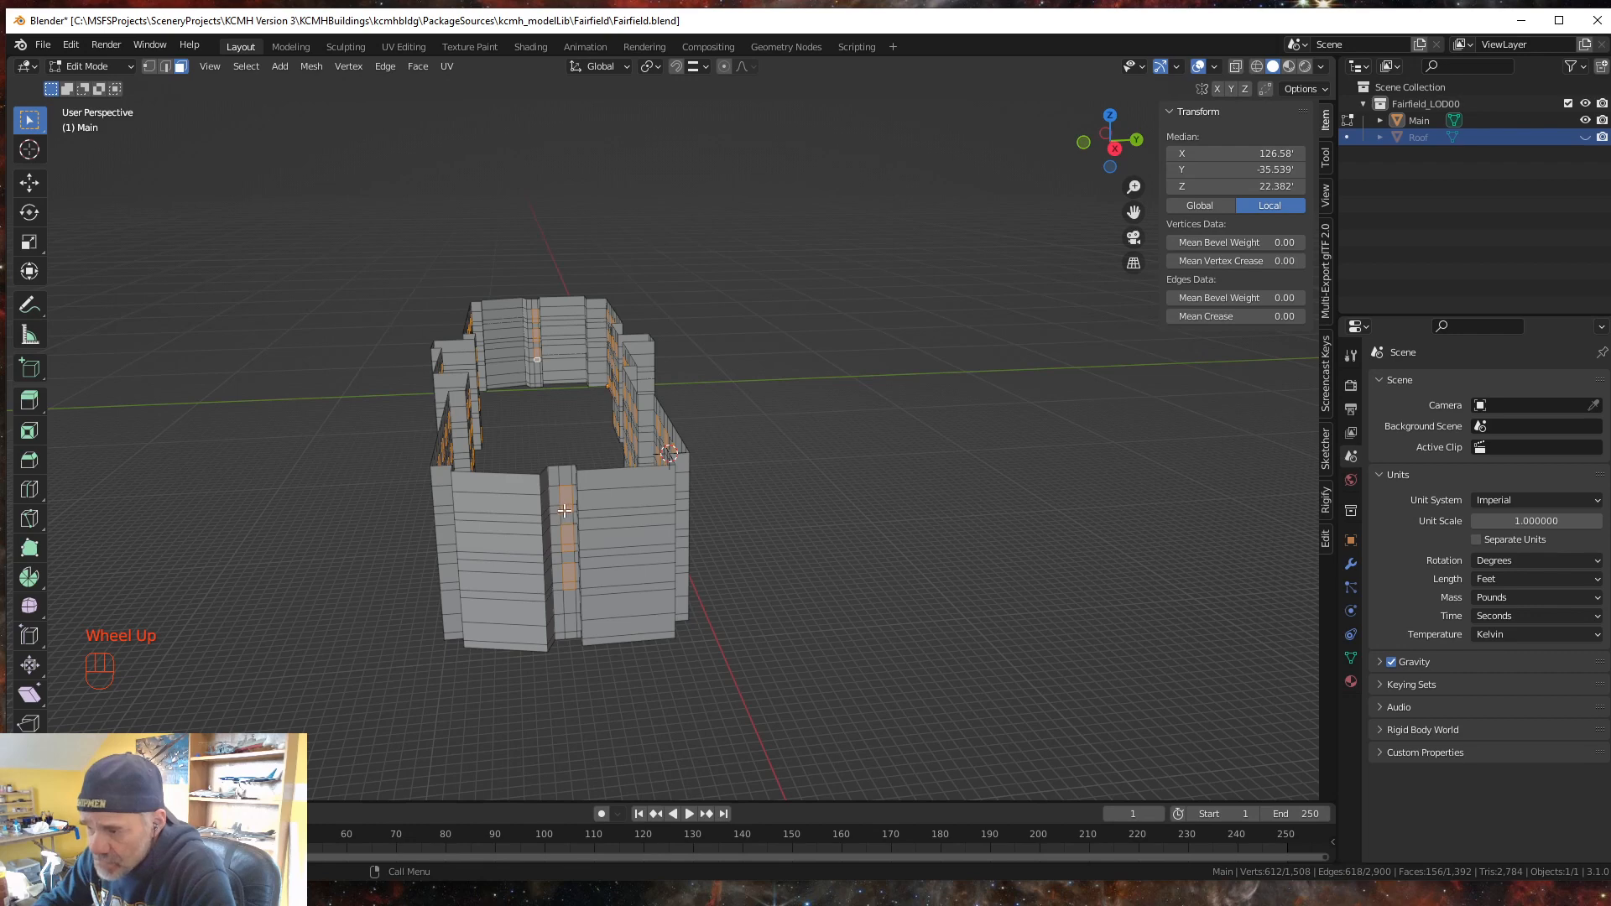
{"action": "middle_click_drag", "start_coordinate": [570, 556], "coordinate": [526, 604]}
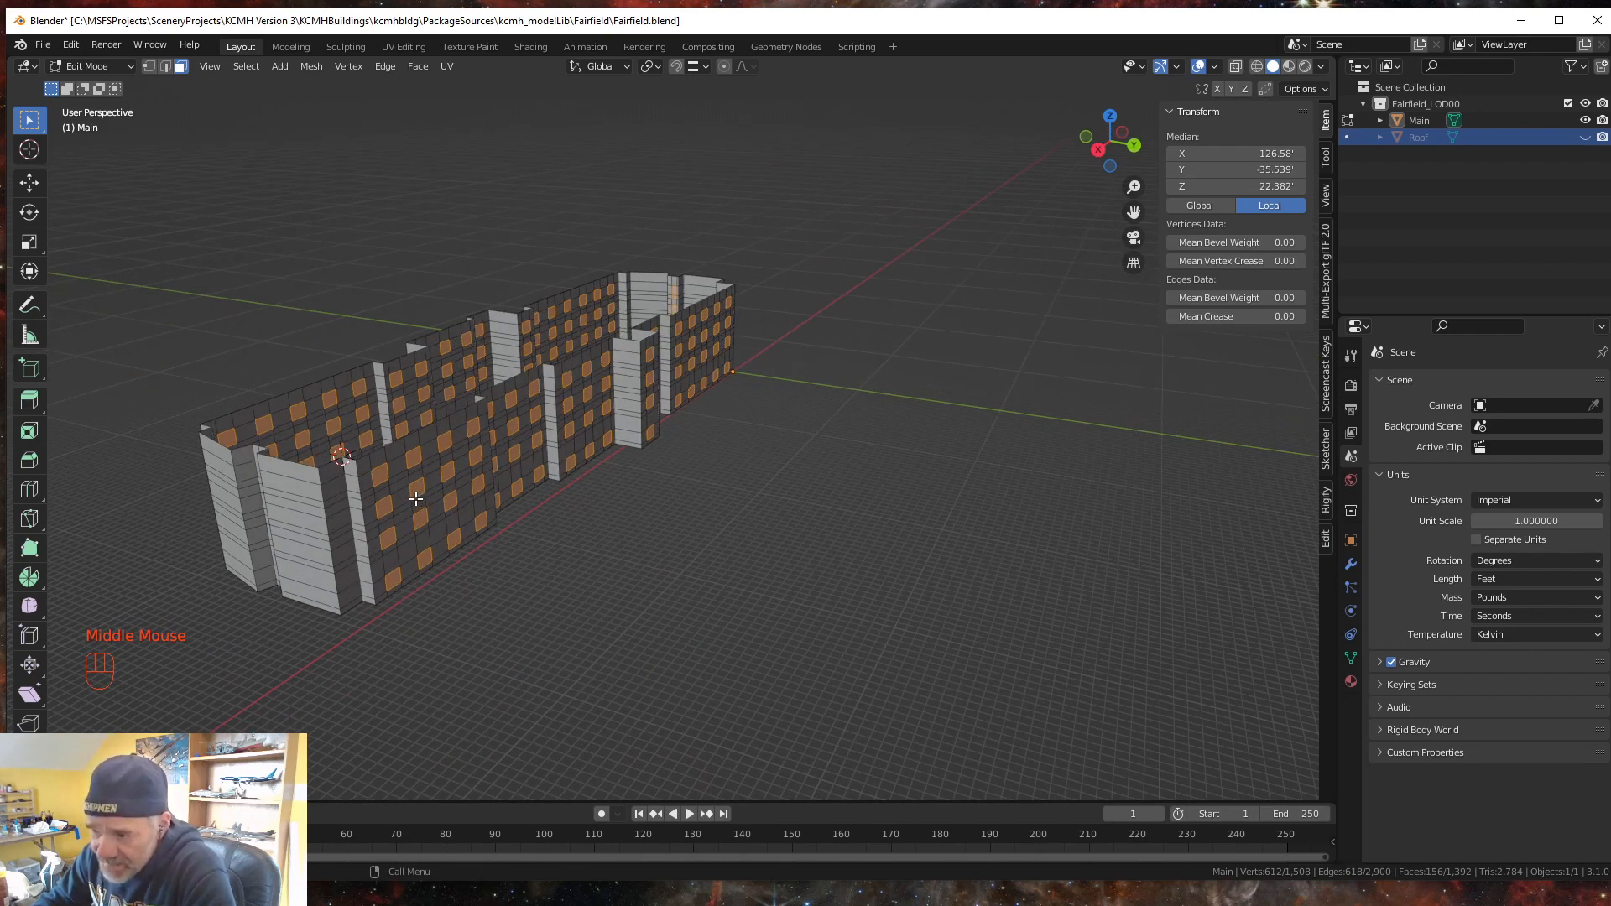
{"action": "middle_click_drag", "start_coordinate": [381, 533], "coordinate": [443, 525]}
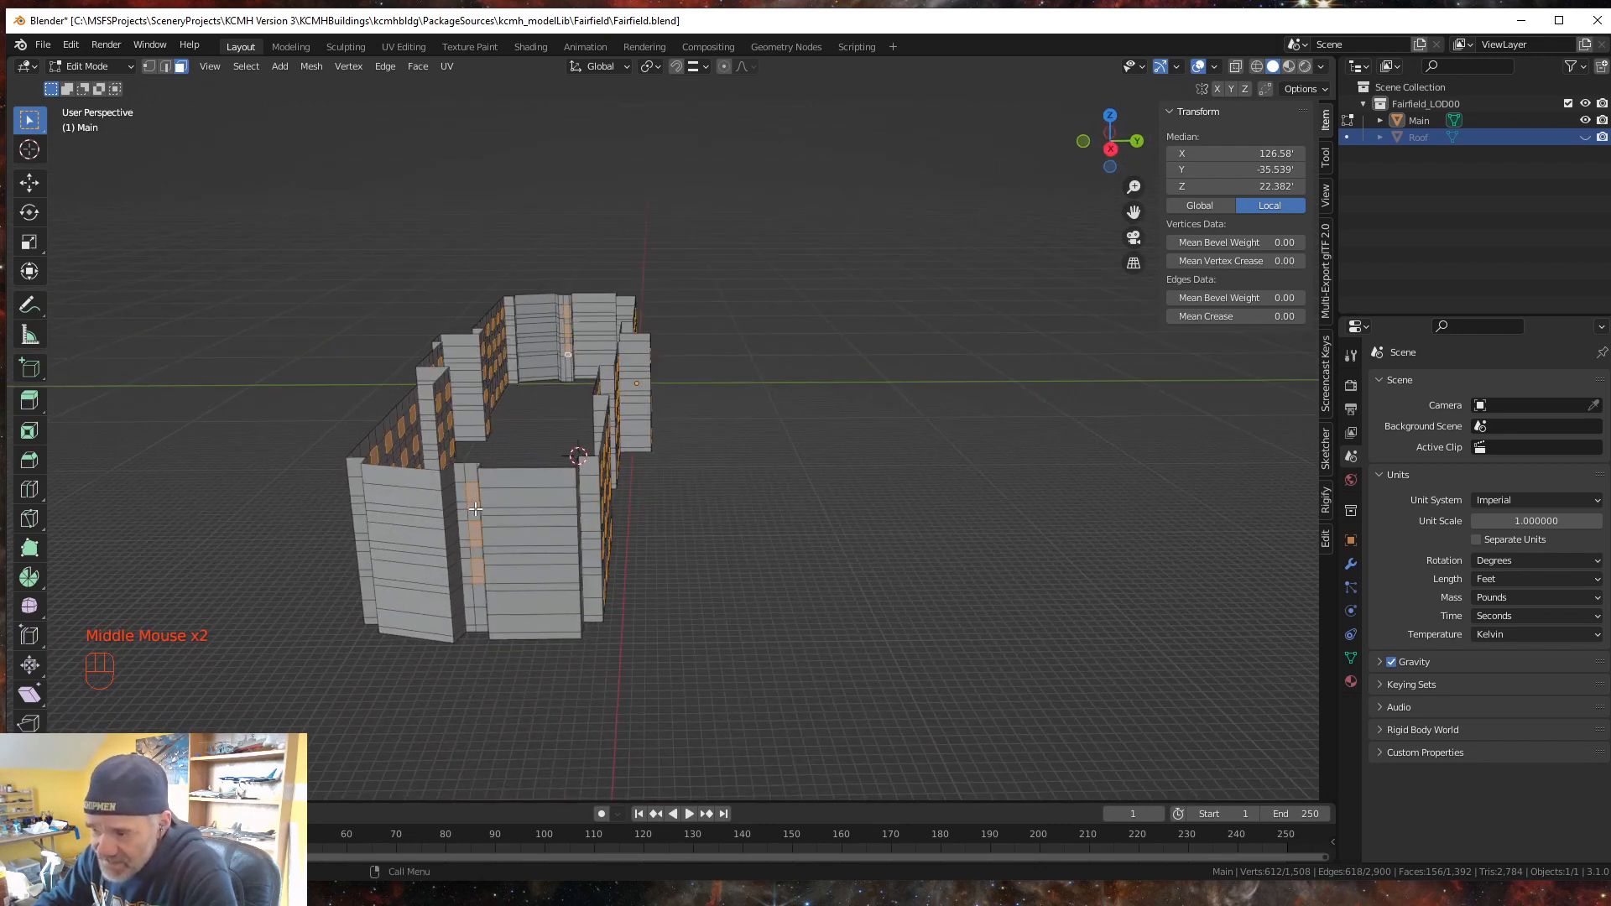
{"action": "mouse_move", "coordinate": [475, 509]}
{"action": "middle_mouse_down"}
{"action": "mouse_move", "coordinate": [436, 512]}
{"action": "mouse_move", "coordinate": [490, 524]}
{"action": "middle_mouse_up"}
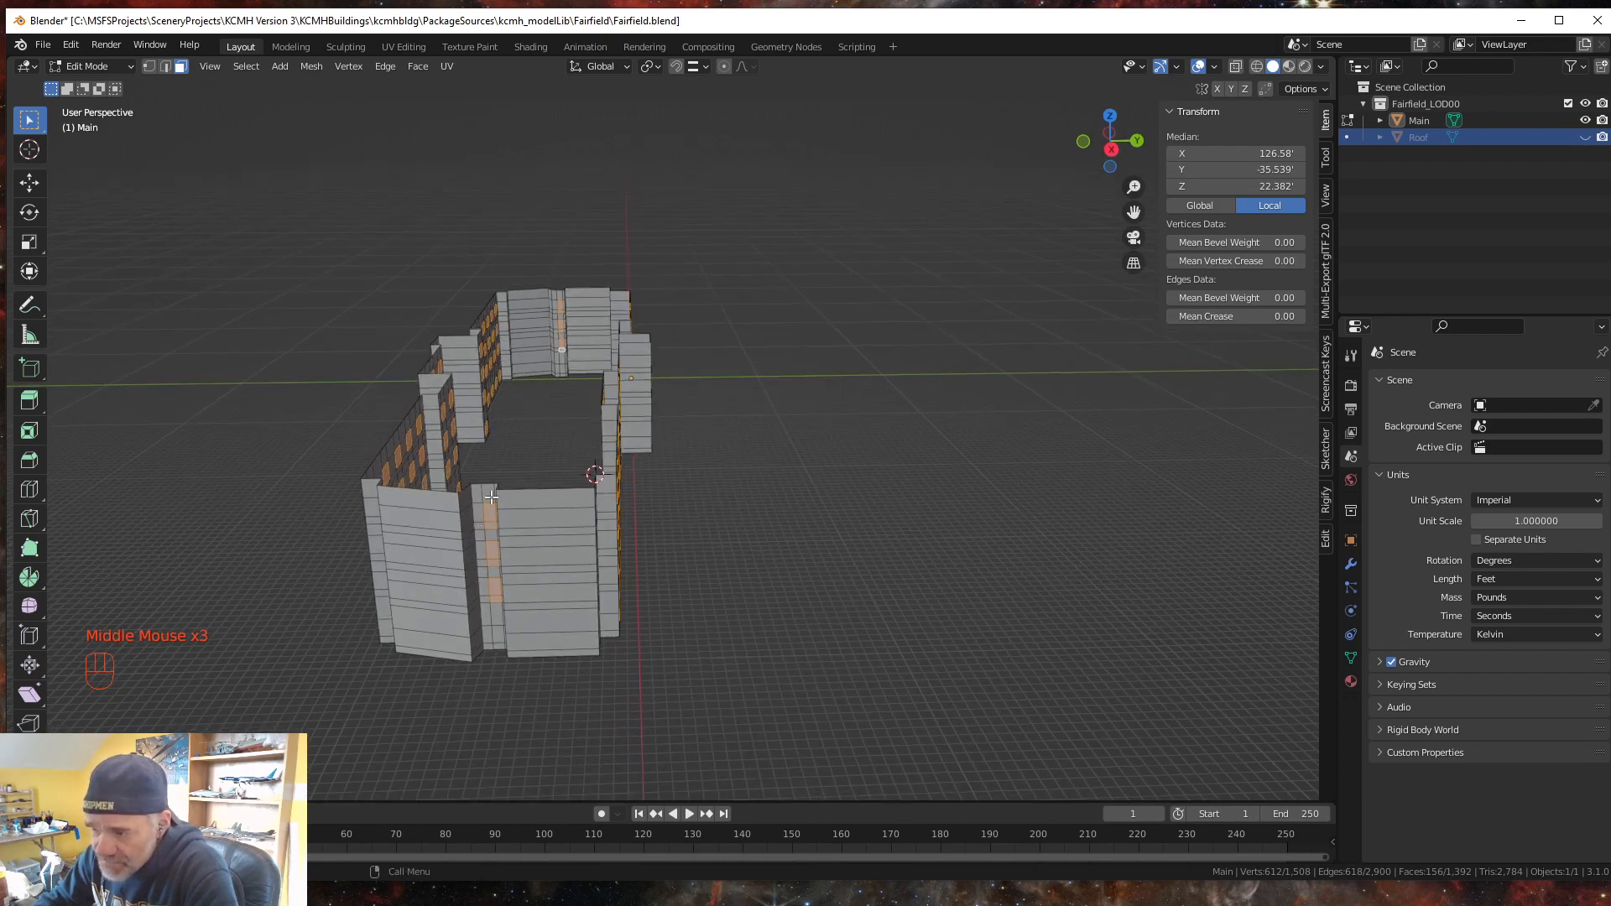
{"action": "middle_click_drag", "start_coordinate": [645, 574], "coordinate": [831, 607]}
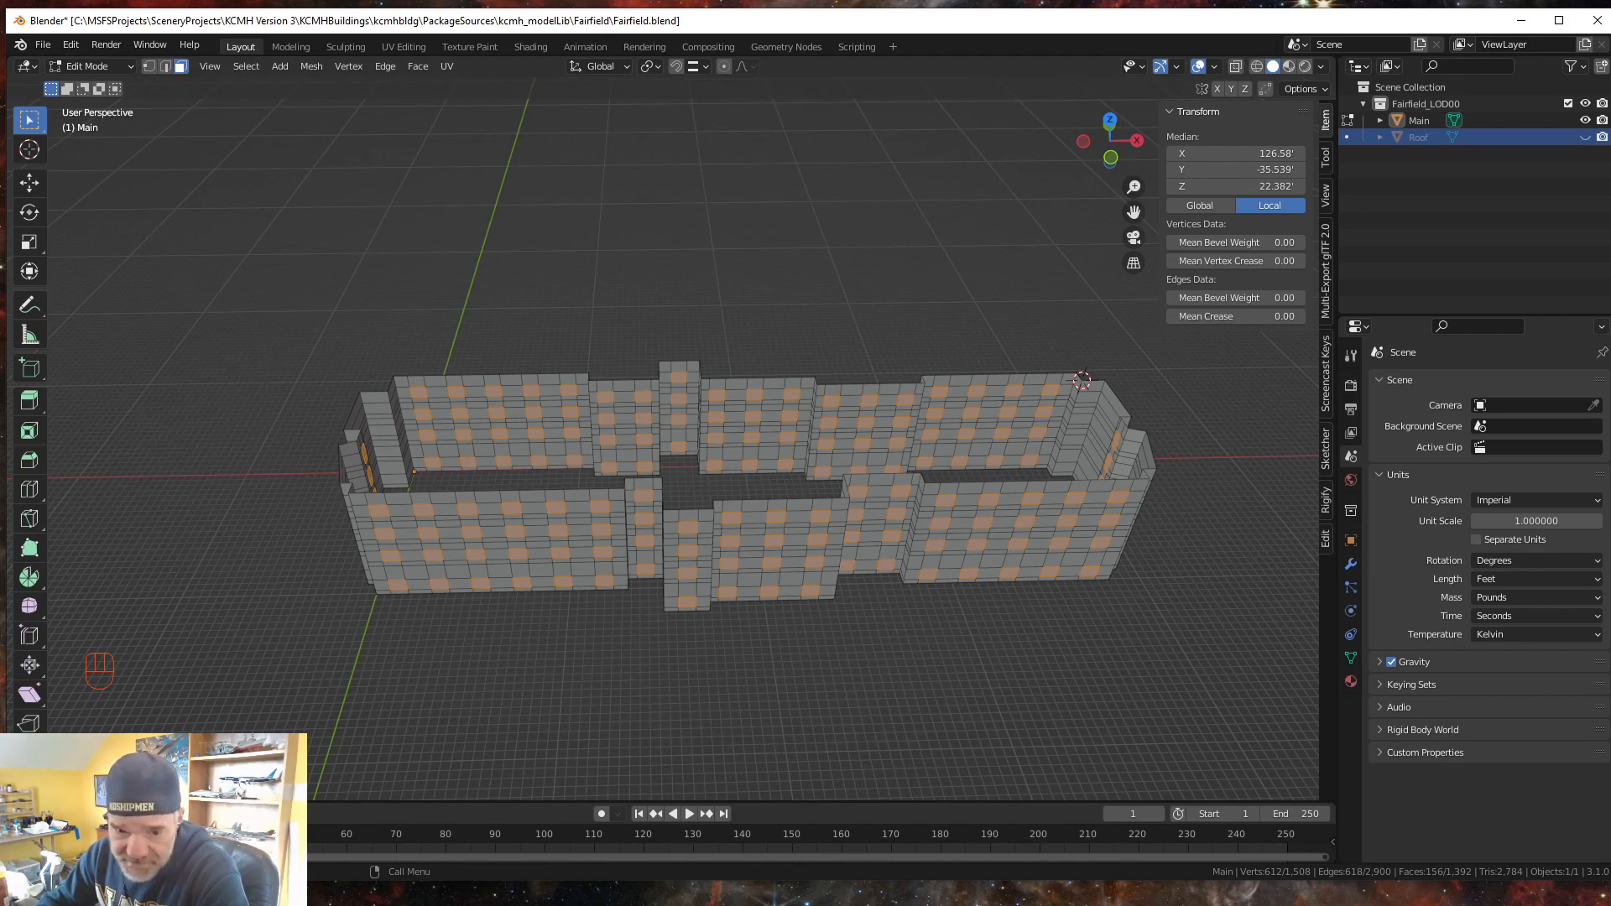
- Switch to Google Earth Pro and examine the Fairfield hotel's window and ground-floor layout from all sides, then return to Blender
{"action": "key", "text": "alt+Tab"}
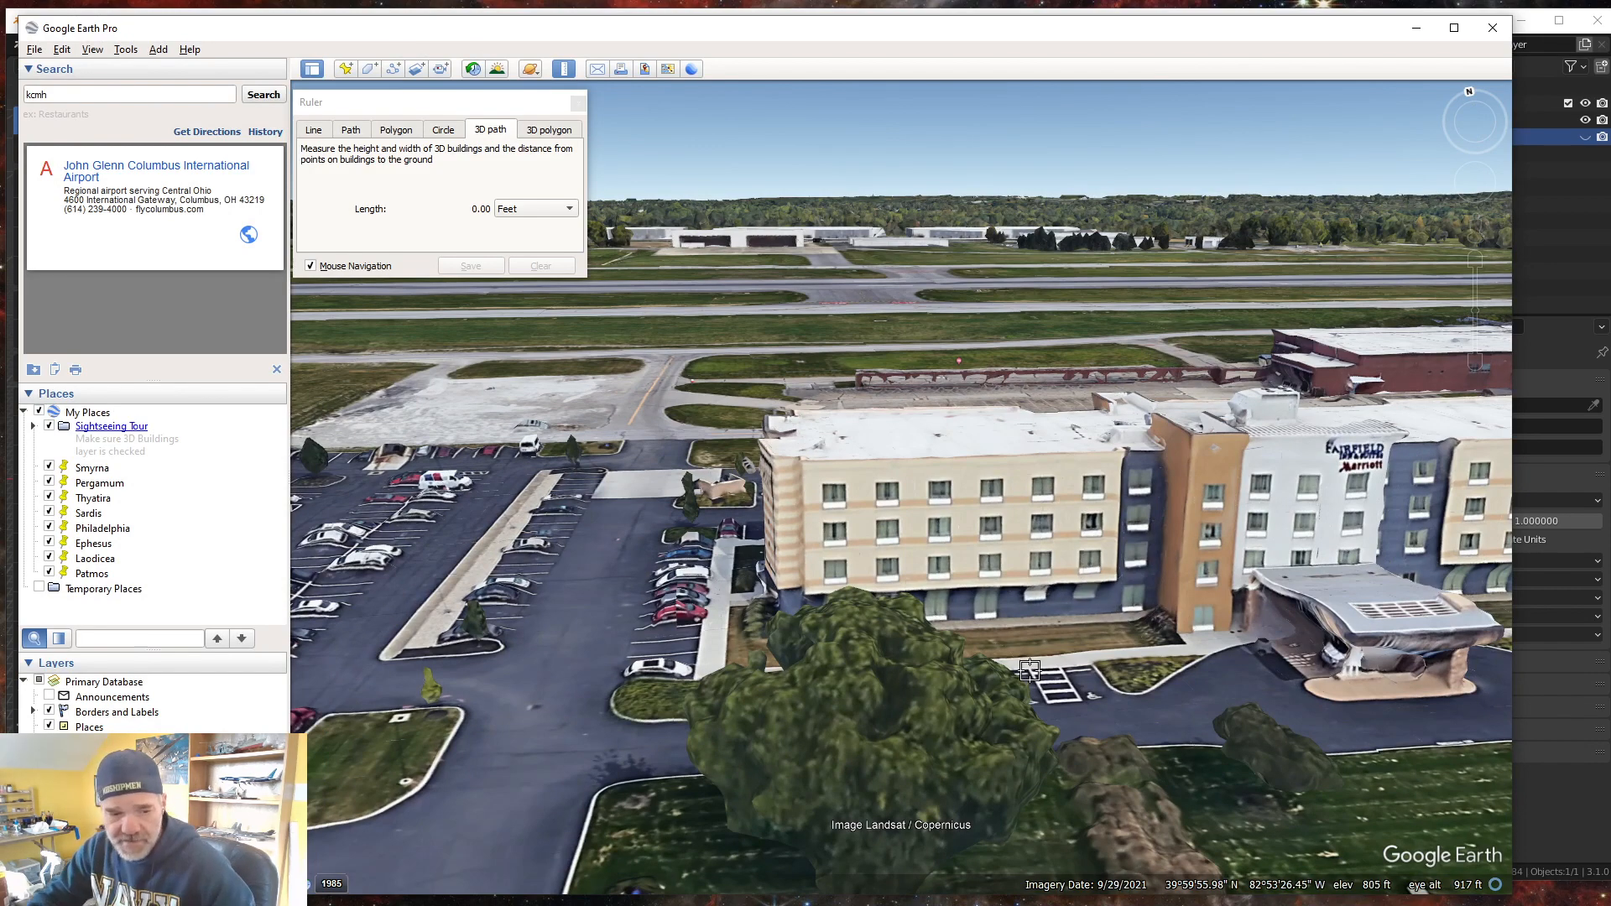
{"action": "scroll", "coordinate": [1203, 530], "scroll_direction": "down", "scroll_amount": 2}
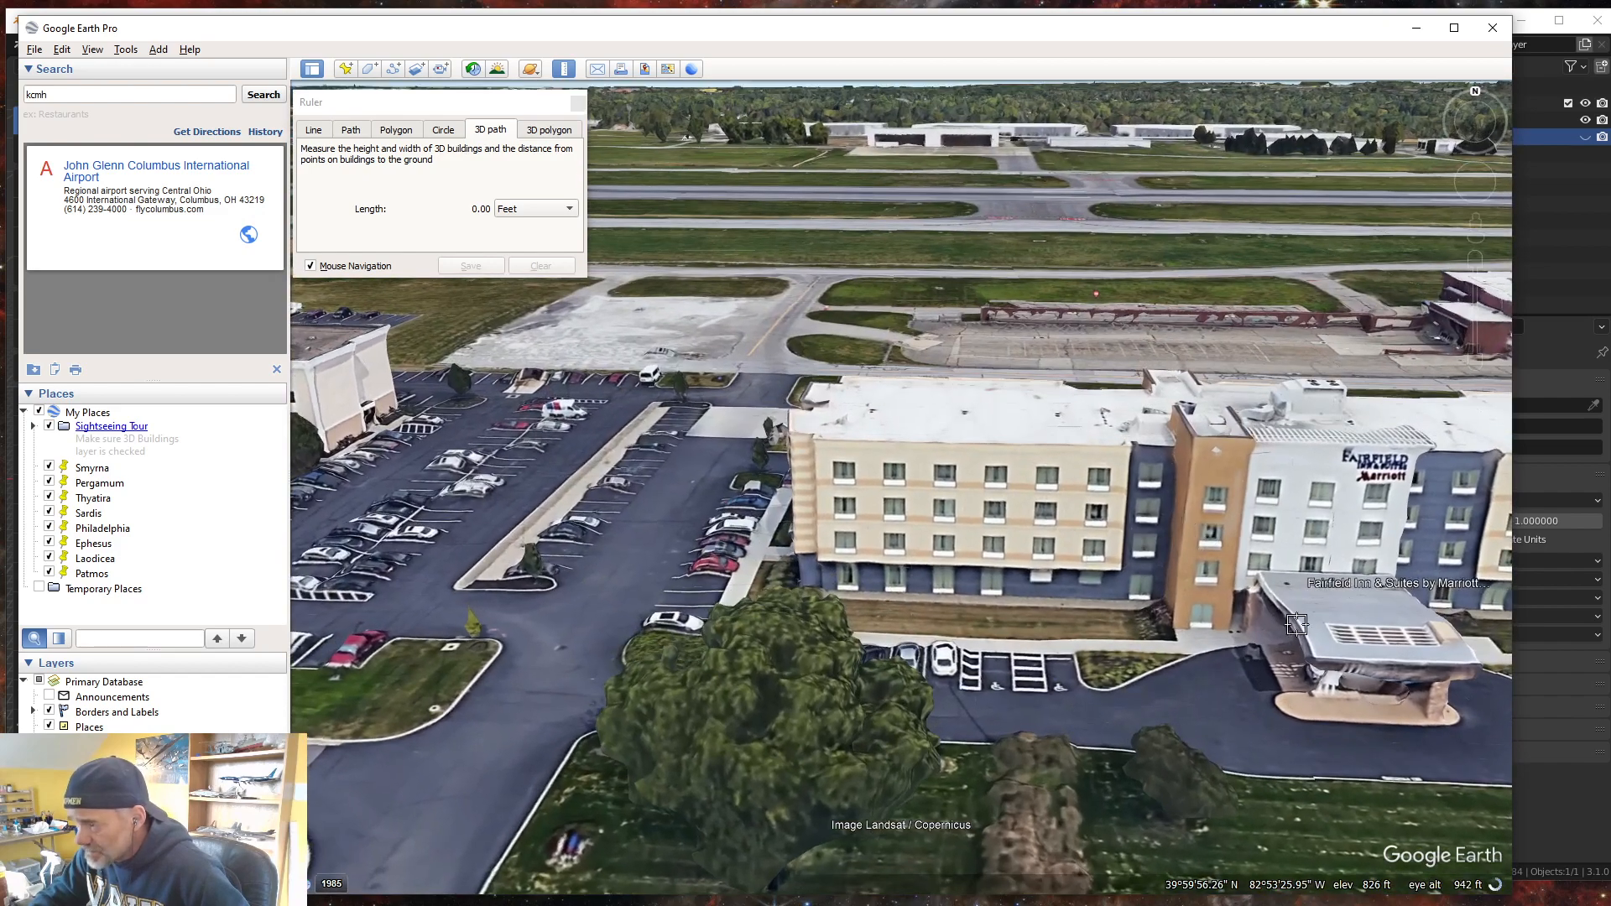
{"action": "mouse_move", "coordinate": [1316, 600]}
{"action": "middle_mouse_down"}
{"action": "mouse_move", "coordinate": [1208, 614]}
{"action": "mouse_move", "coordinate": [1343, 617]}
{"action": "mouse_move", "coordinate": [1318, 625]}
{"action": "mouse_move", "coordinate": [1324, 533]}
{"action": "mouse_move", "coordinate": [1284, 535]}
{"action": "mouse_move", "coordinate": [1316, 571]}
{"action": "middle_mouse_up"}
{"action": "left_click_drag", "start_coordinate": [1183, 499], "coordinate": [730, 465]}
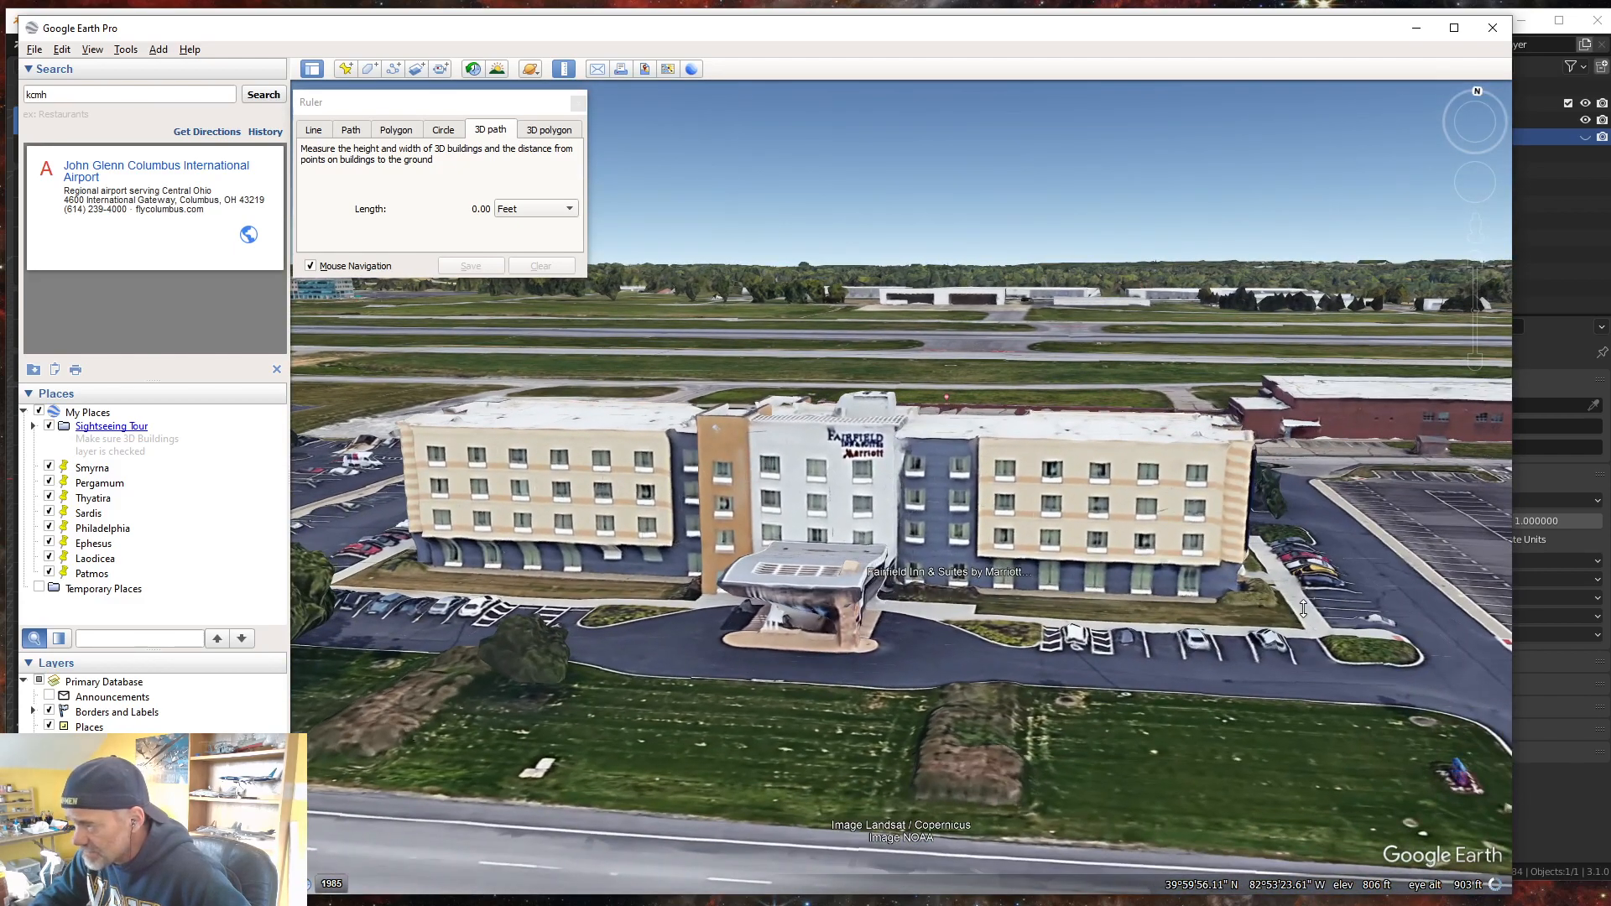
{"action": "middle_click_drag", "start_coordinate": [1303, 608], "coordinate": [990, 601]}
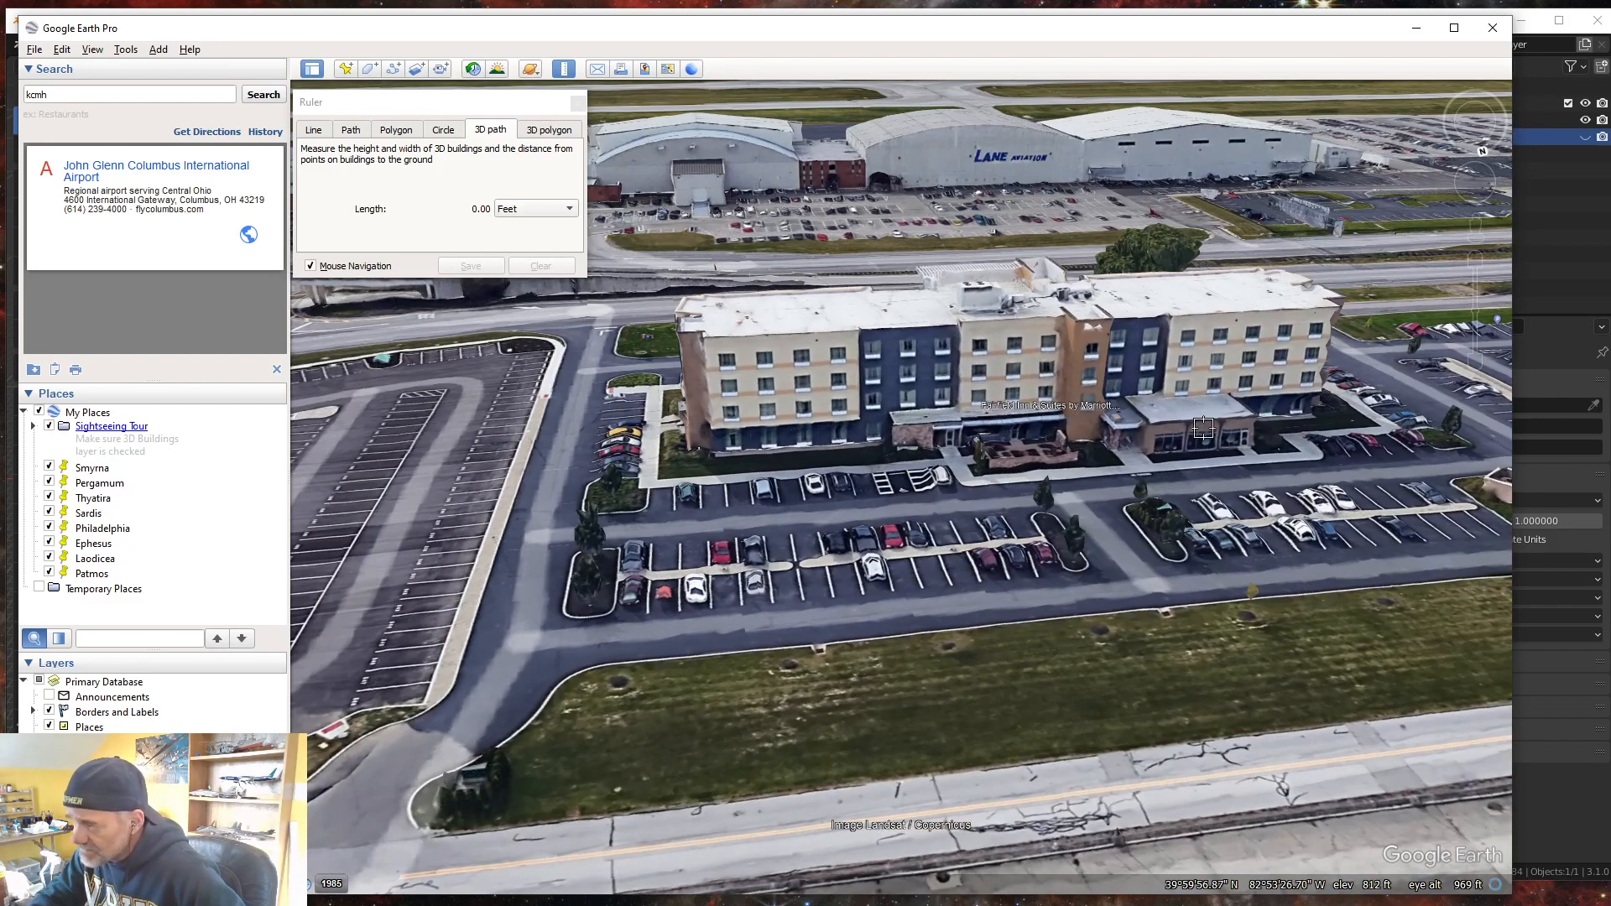
{"action": "middle_click_drag", "start_coordinate": [1204, 532], "coordinate": [1207, 497]}
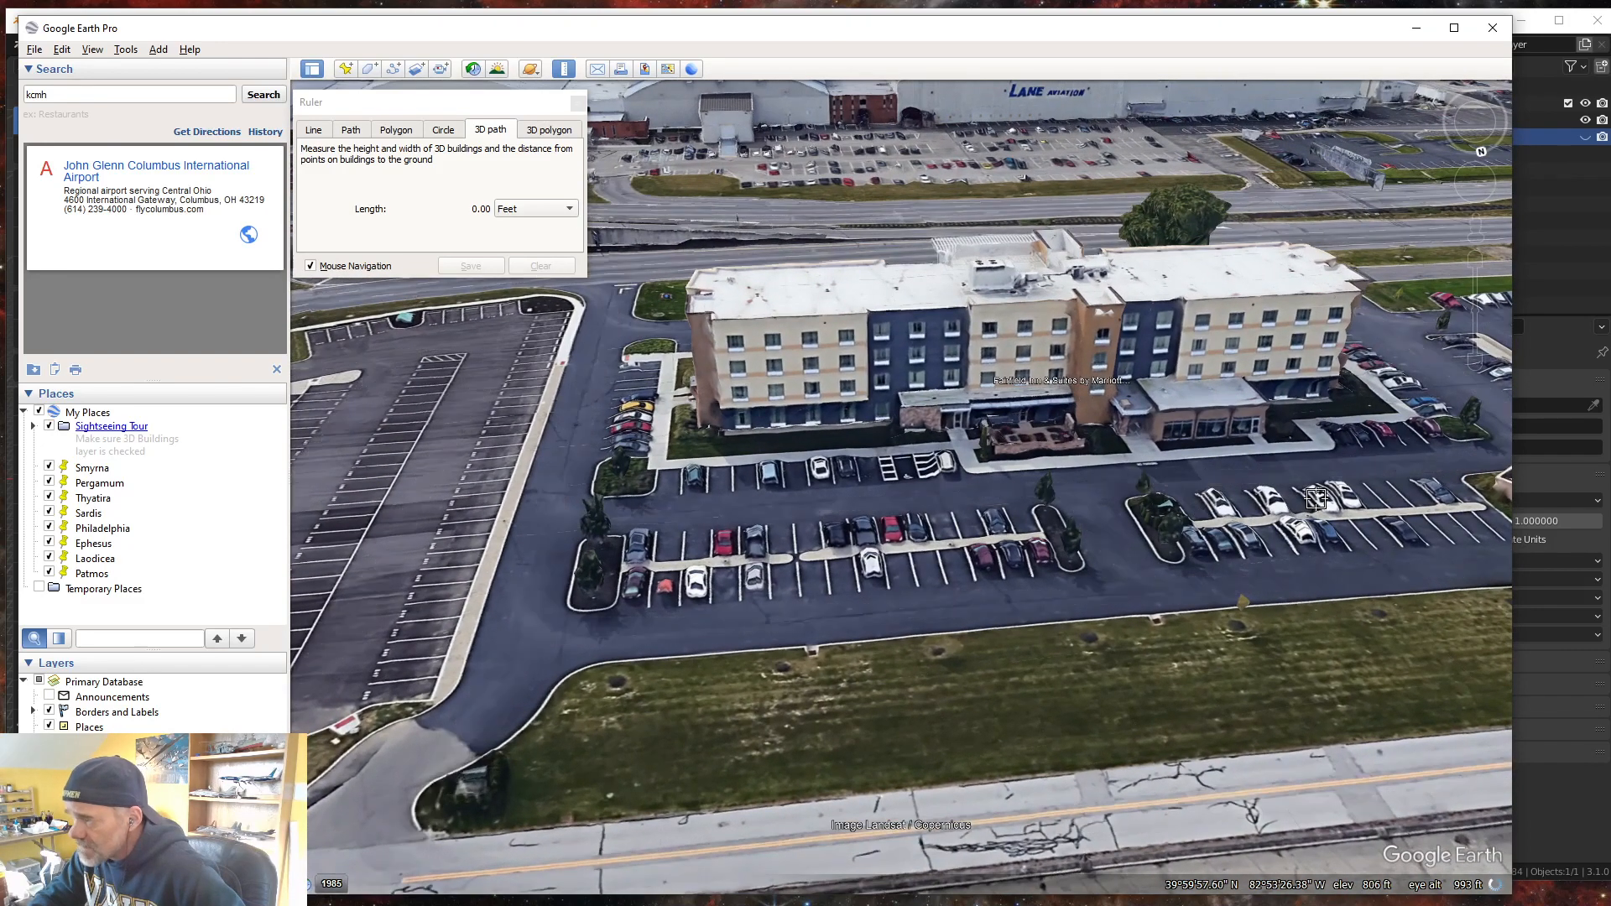
{"action": "left_click_drag", "start_coordinate": [1316, 499], "coordinate": [674, 506]}
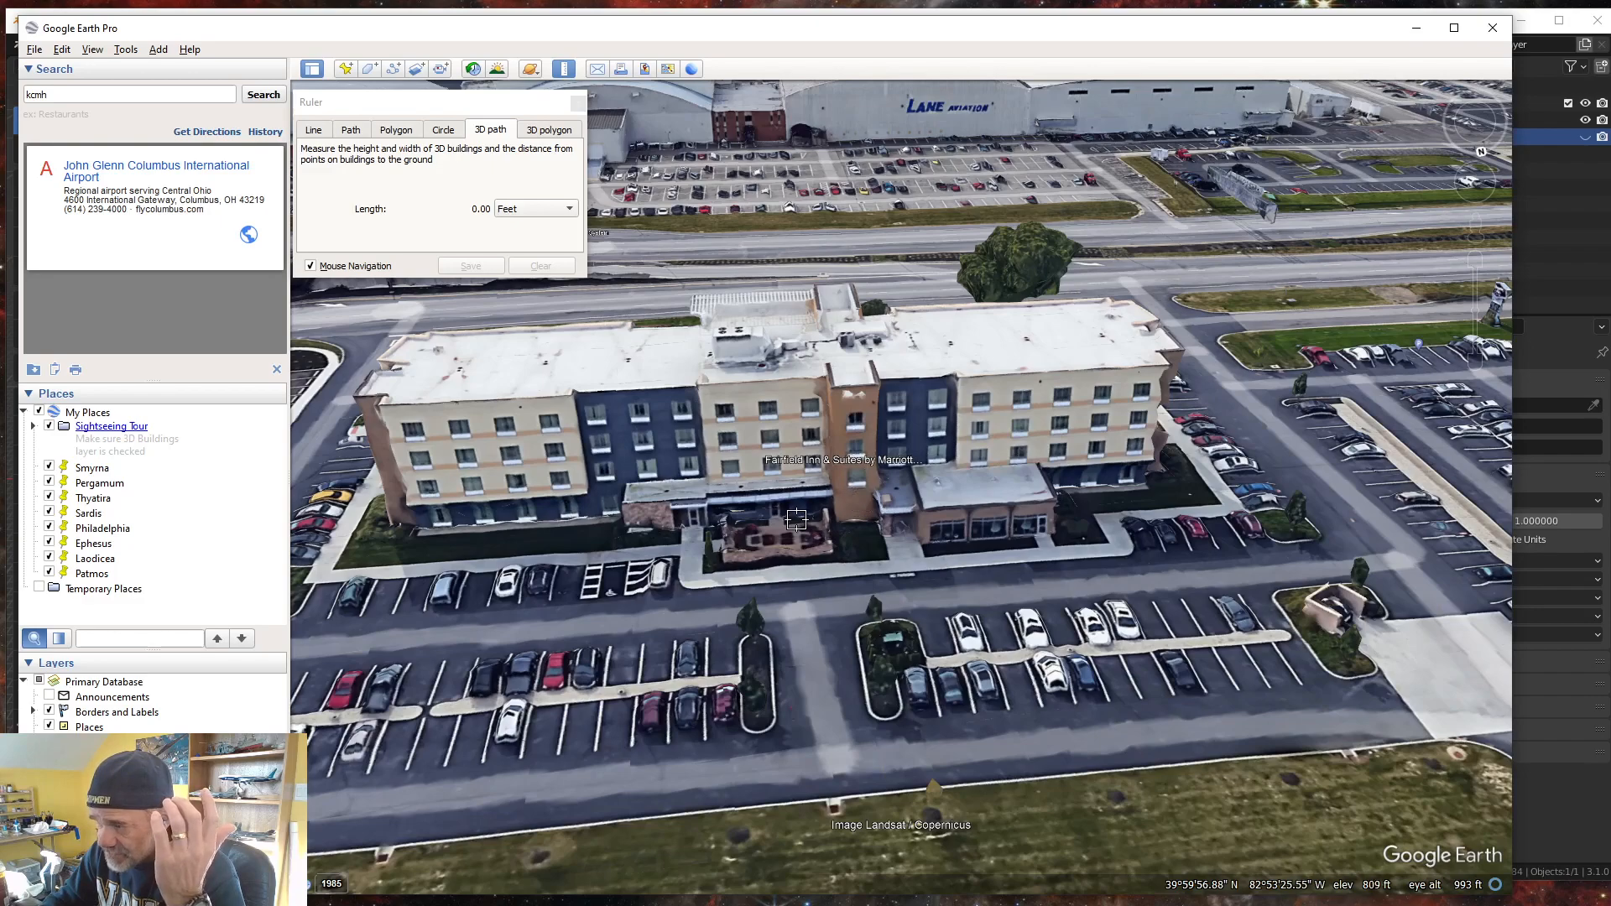
{"action": "left_click_drag", "start_coordinate": [796, 534], "coordinate": [780, 492]}
{"action": "middle_click_drag", "start_coordinate": [591, 482], "coordinate": [468, 512]}
{"action": "left_click_drag", "start_coordinate": [467, 512], "coordinate": [705, 585]}
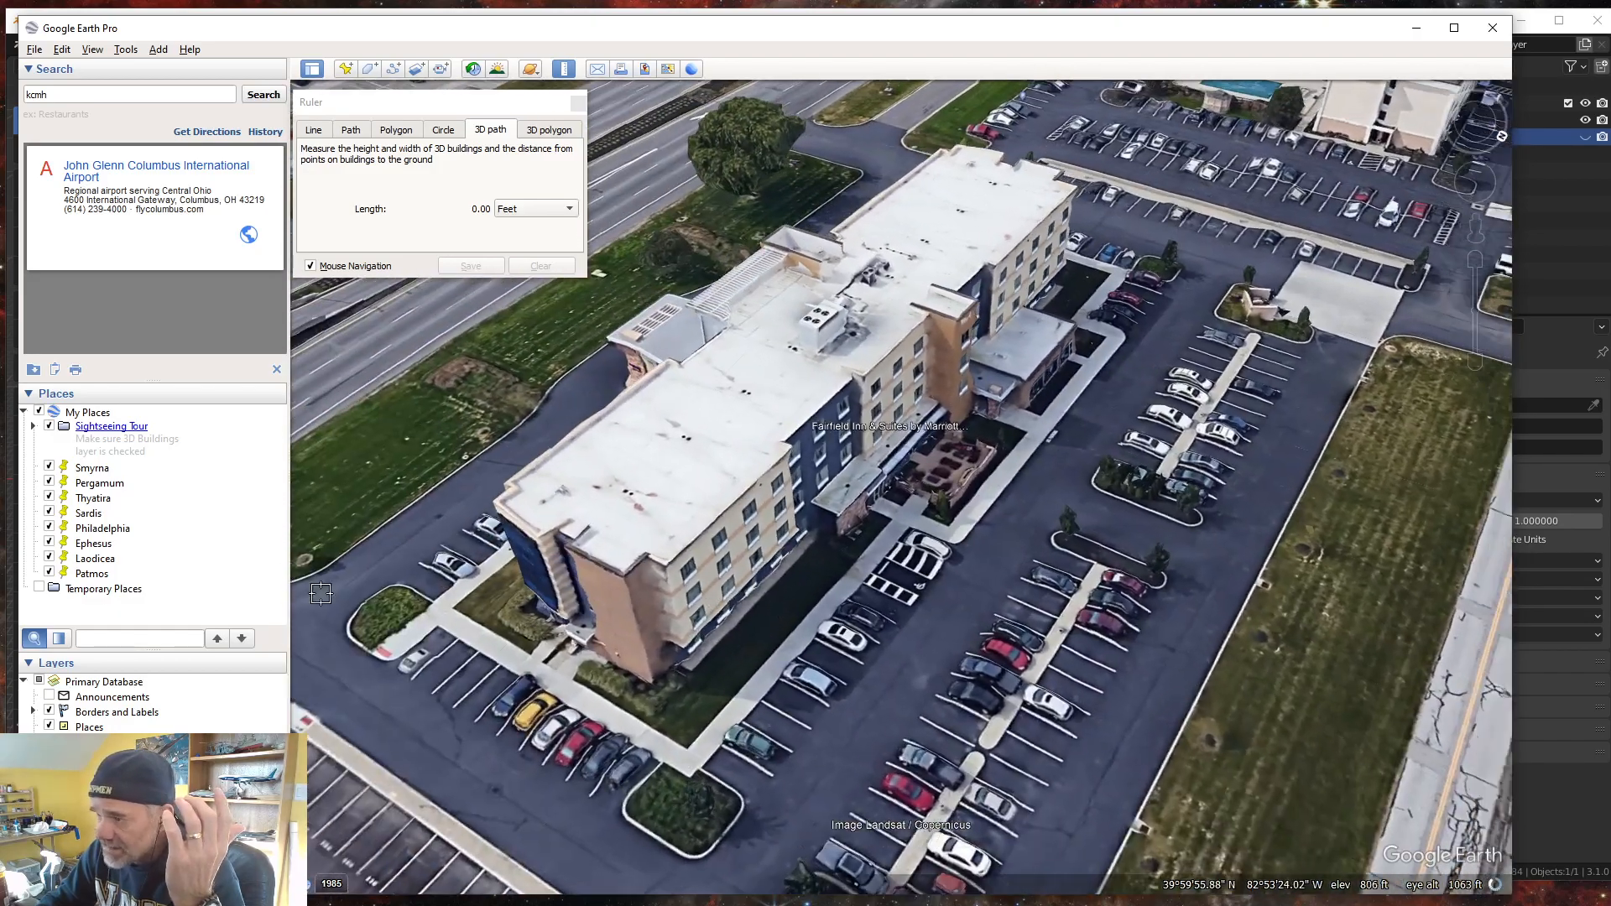
{"action": "middle_click_drag", "start_coordinate": [325, 567], "coordinate": [521, 592]}
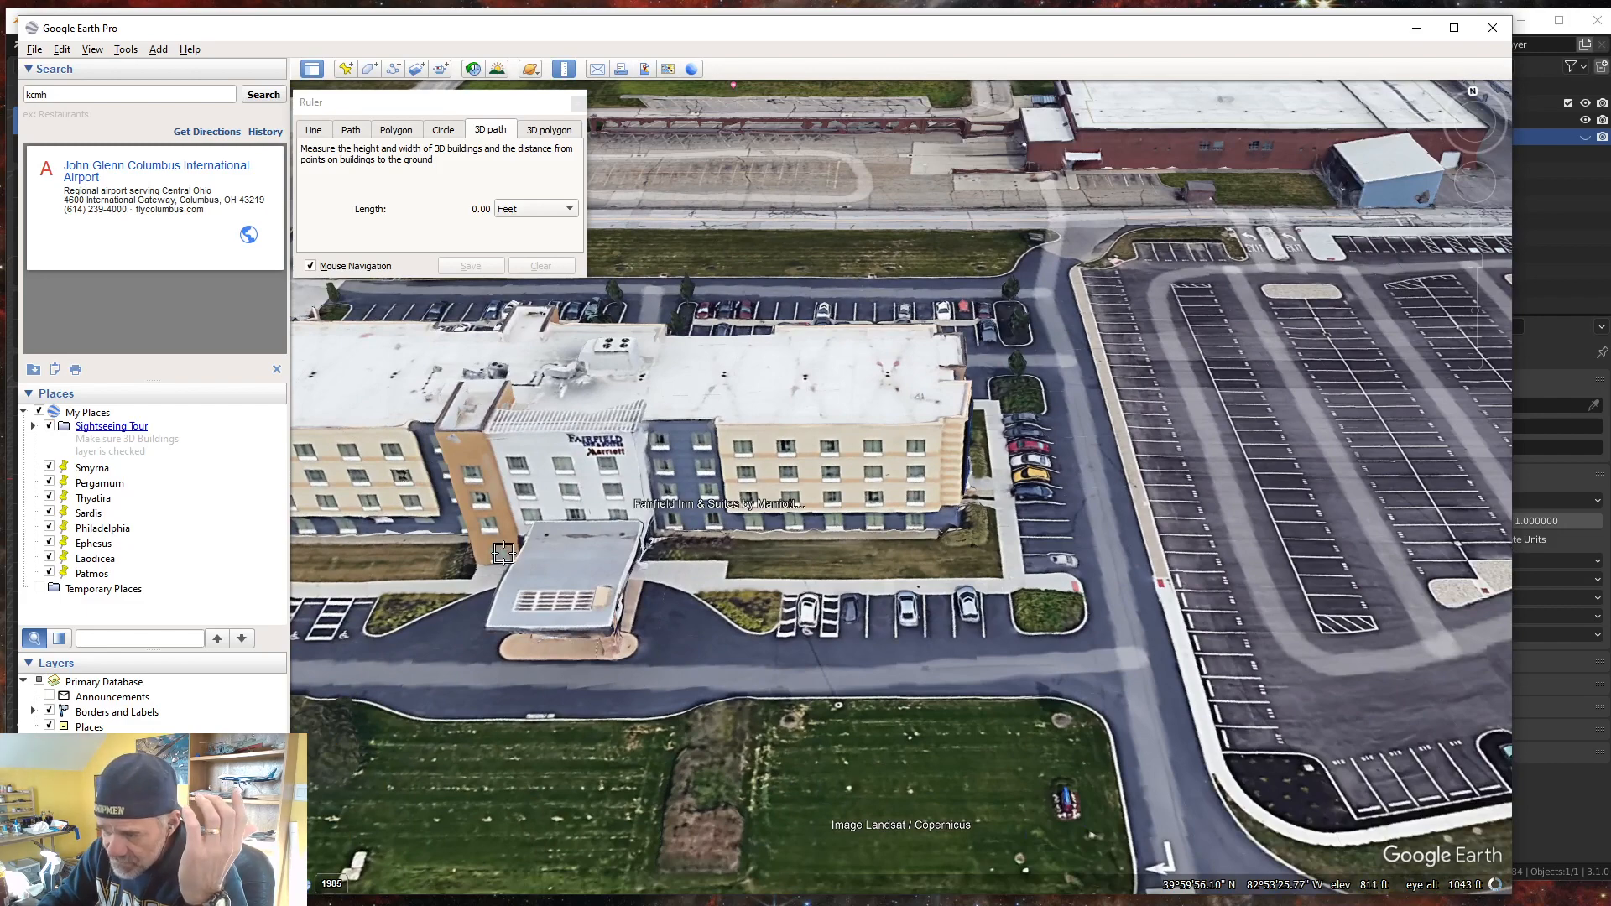
{"action": "left_click", "coordinate": [1416, 28]}
- Deselect the lowest window face on the rear tower and the two ground-floor faces beside the recess on the front wall's long section
{"action": "middle_click_drag", "start_coordinate": [686, 514], "coordinate": [692, 430]}
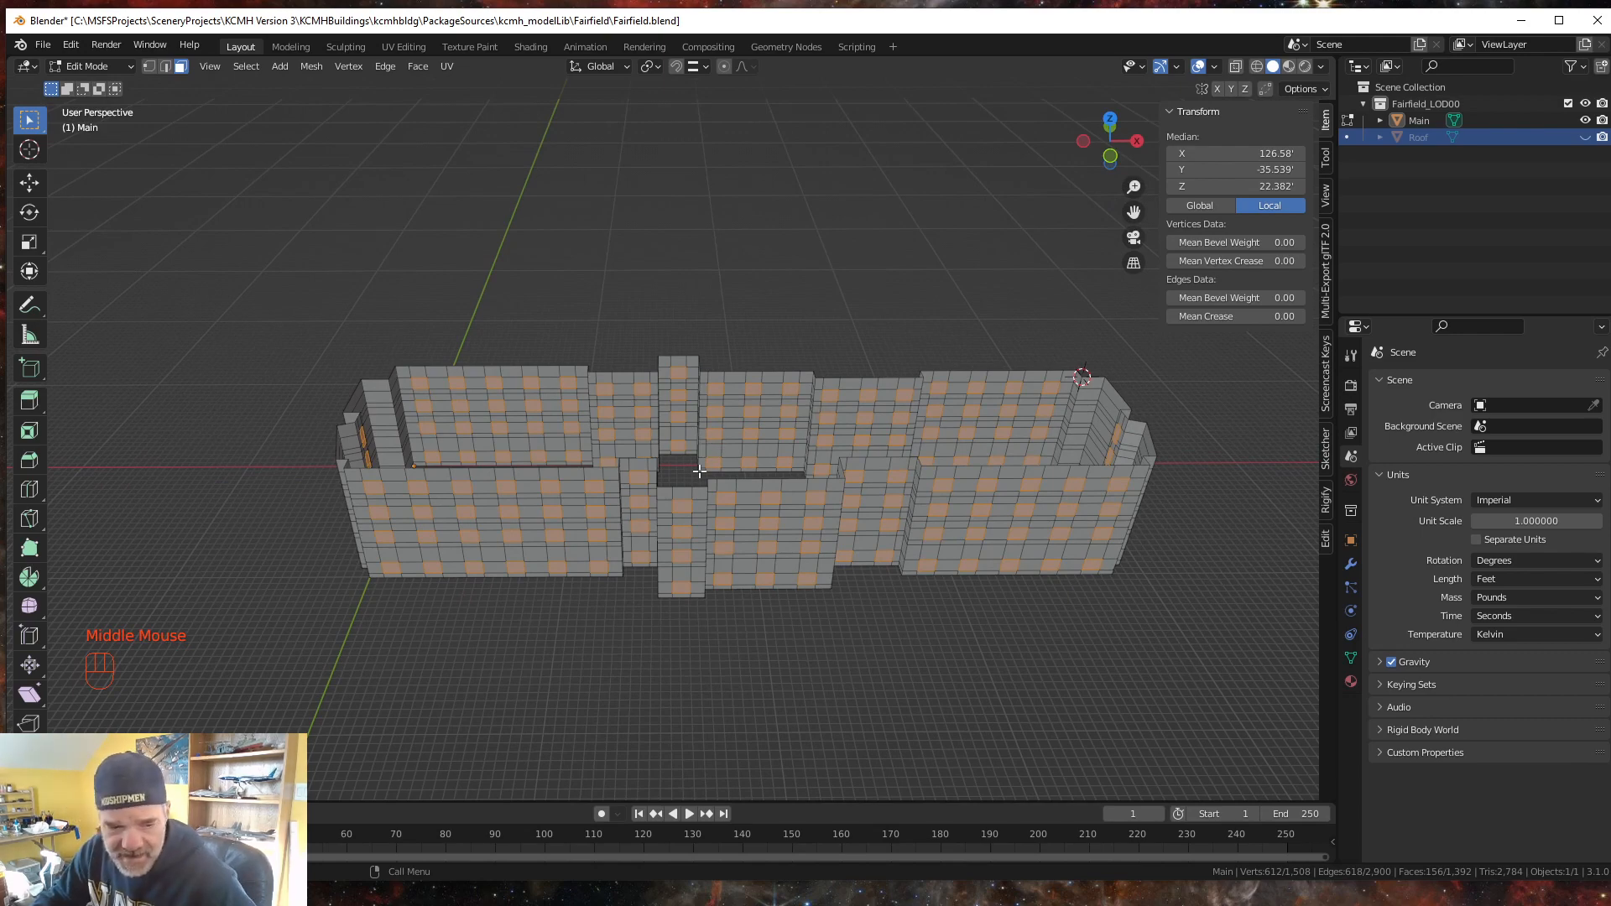
{"action": "key", "text": "shift"}
{"action": "left_click", "coordinate": [679, 446], "text": "shift"}
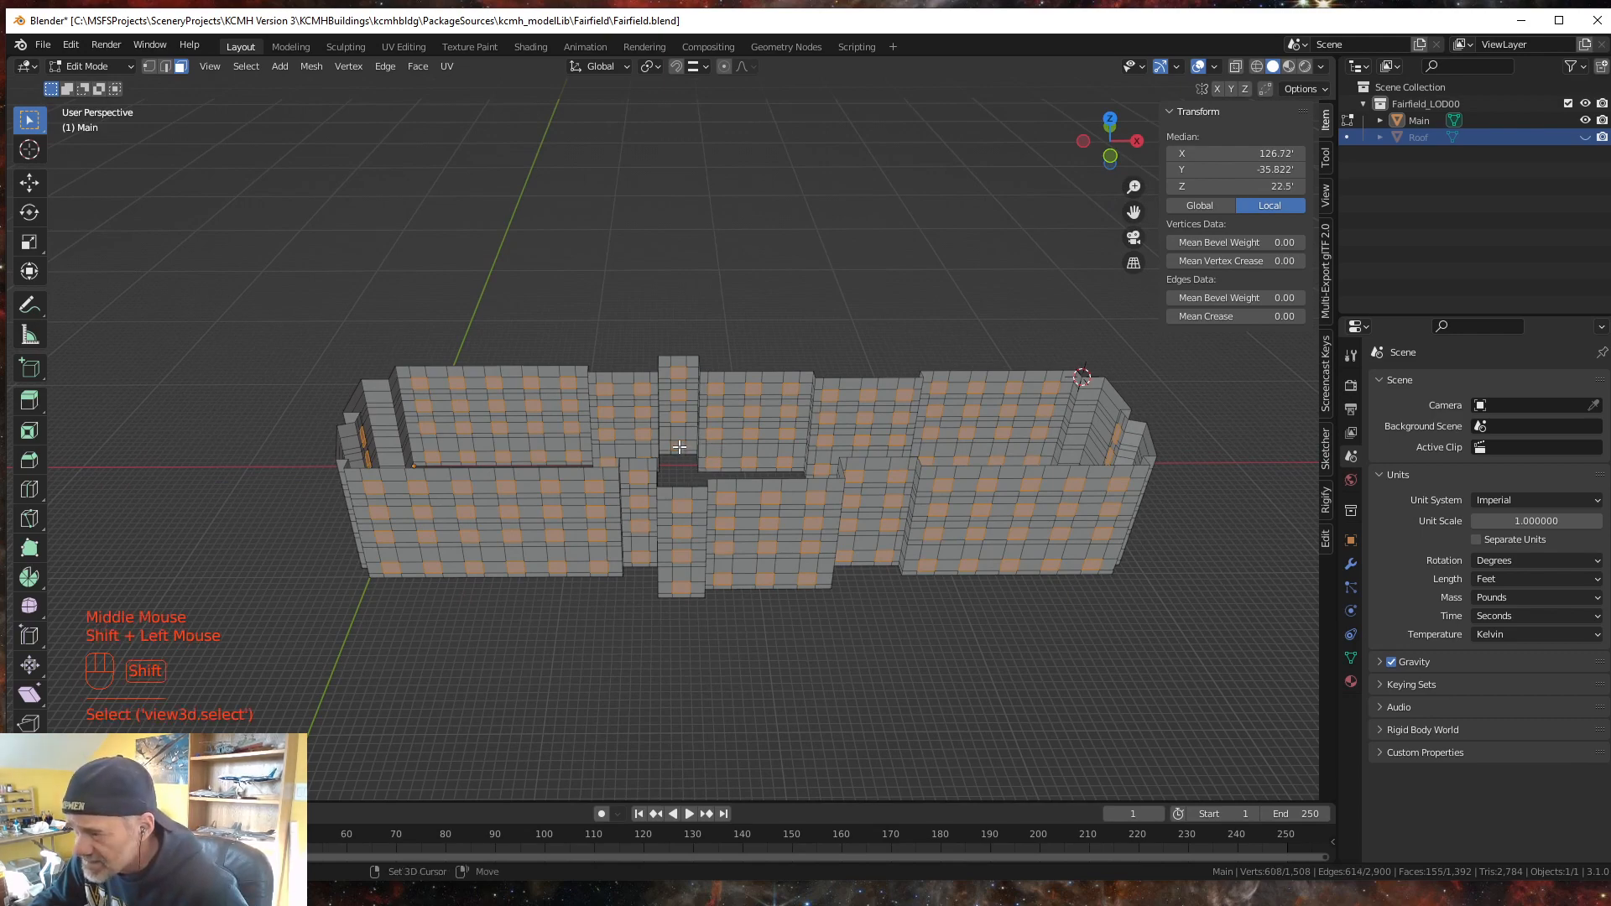
{"action": "middle_click_drag", "start_coordinate": [731, 641], "coordinate": [679, 589]}
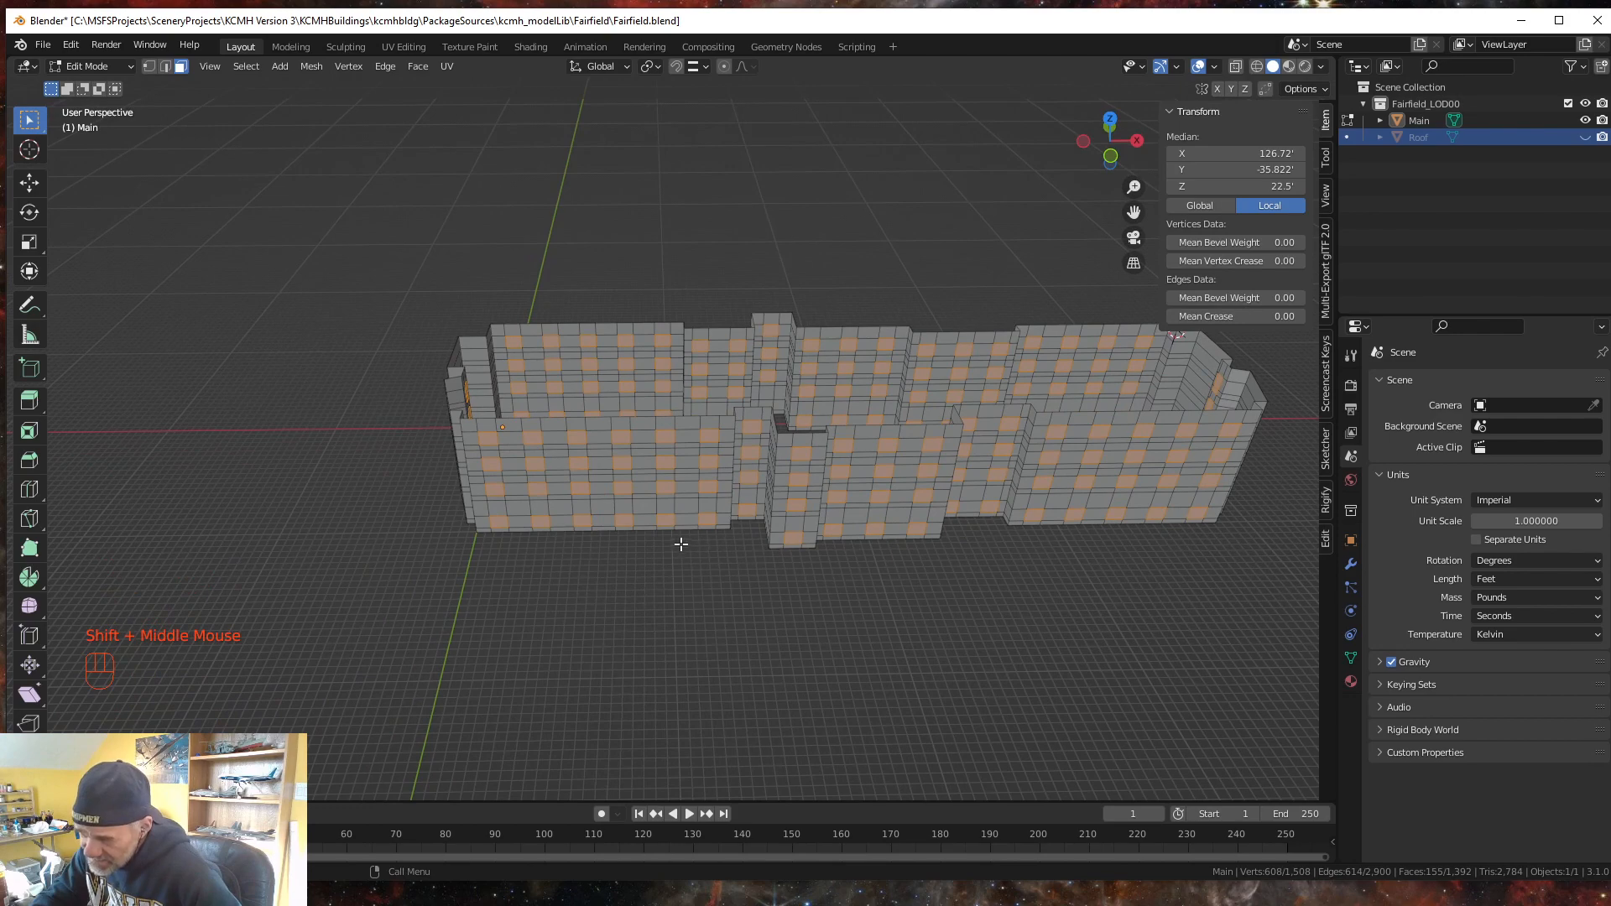
{"action": "left_click", "coordinate": [682, 518], "text": "shift"}
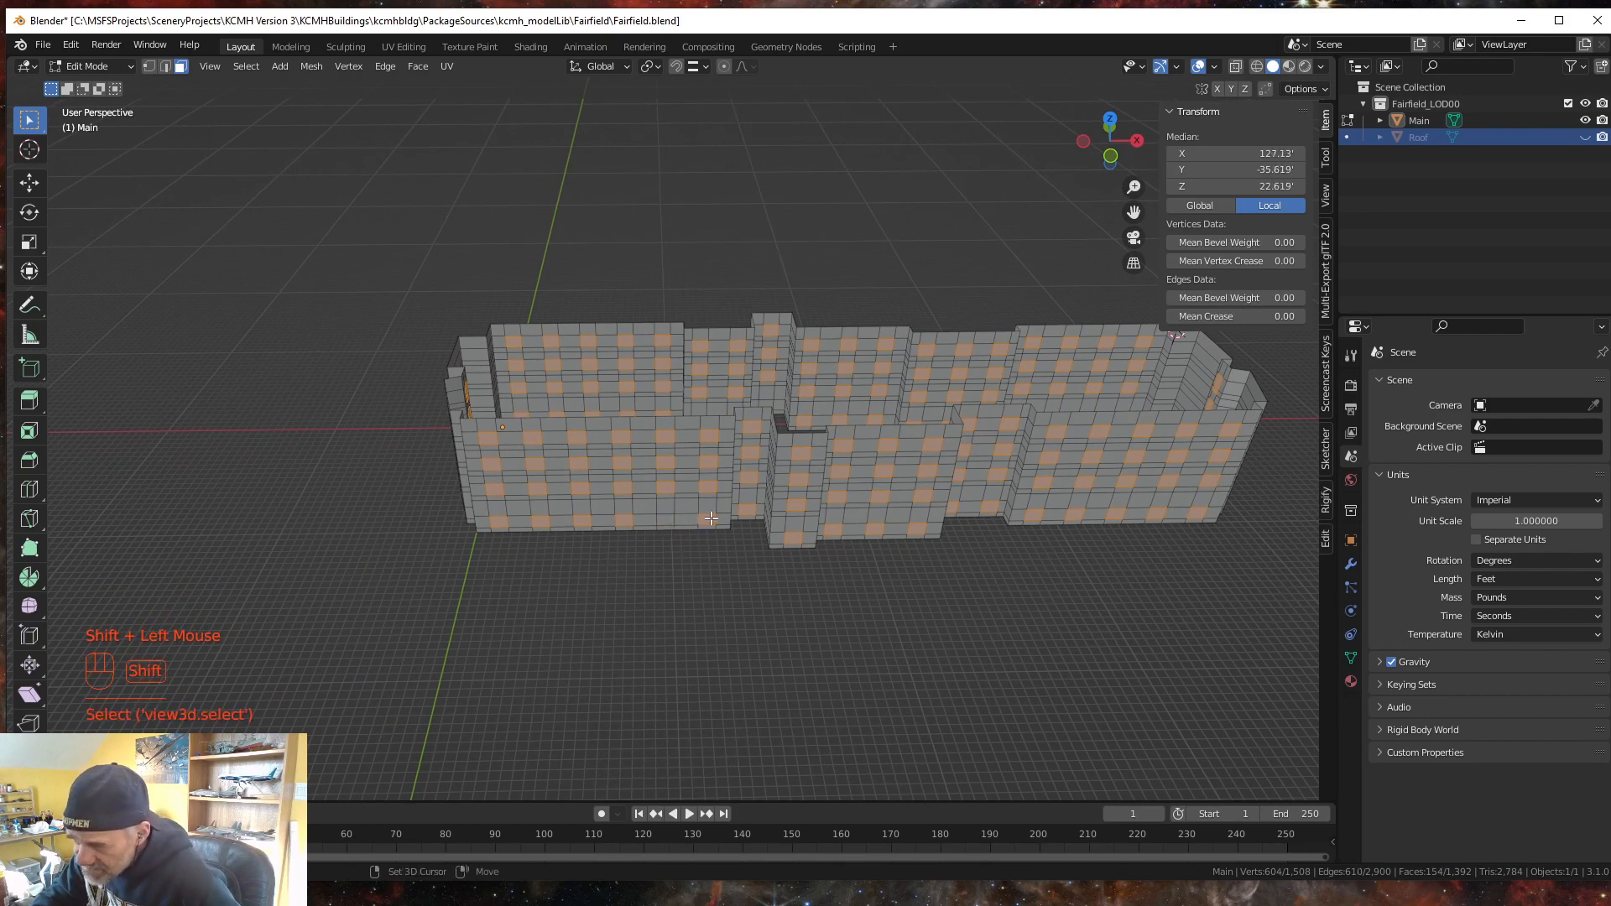
{"action": "middle_click_drag", "start_coordinate": [683, 587], "coordinate": [679, 607]}
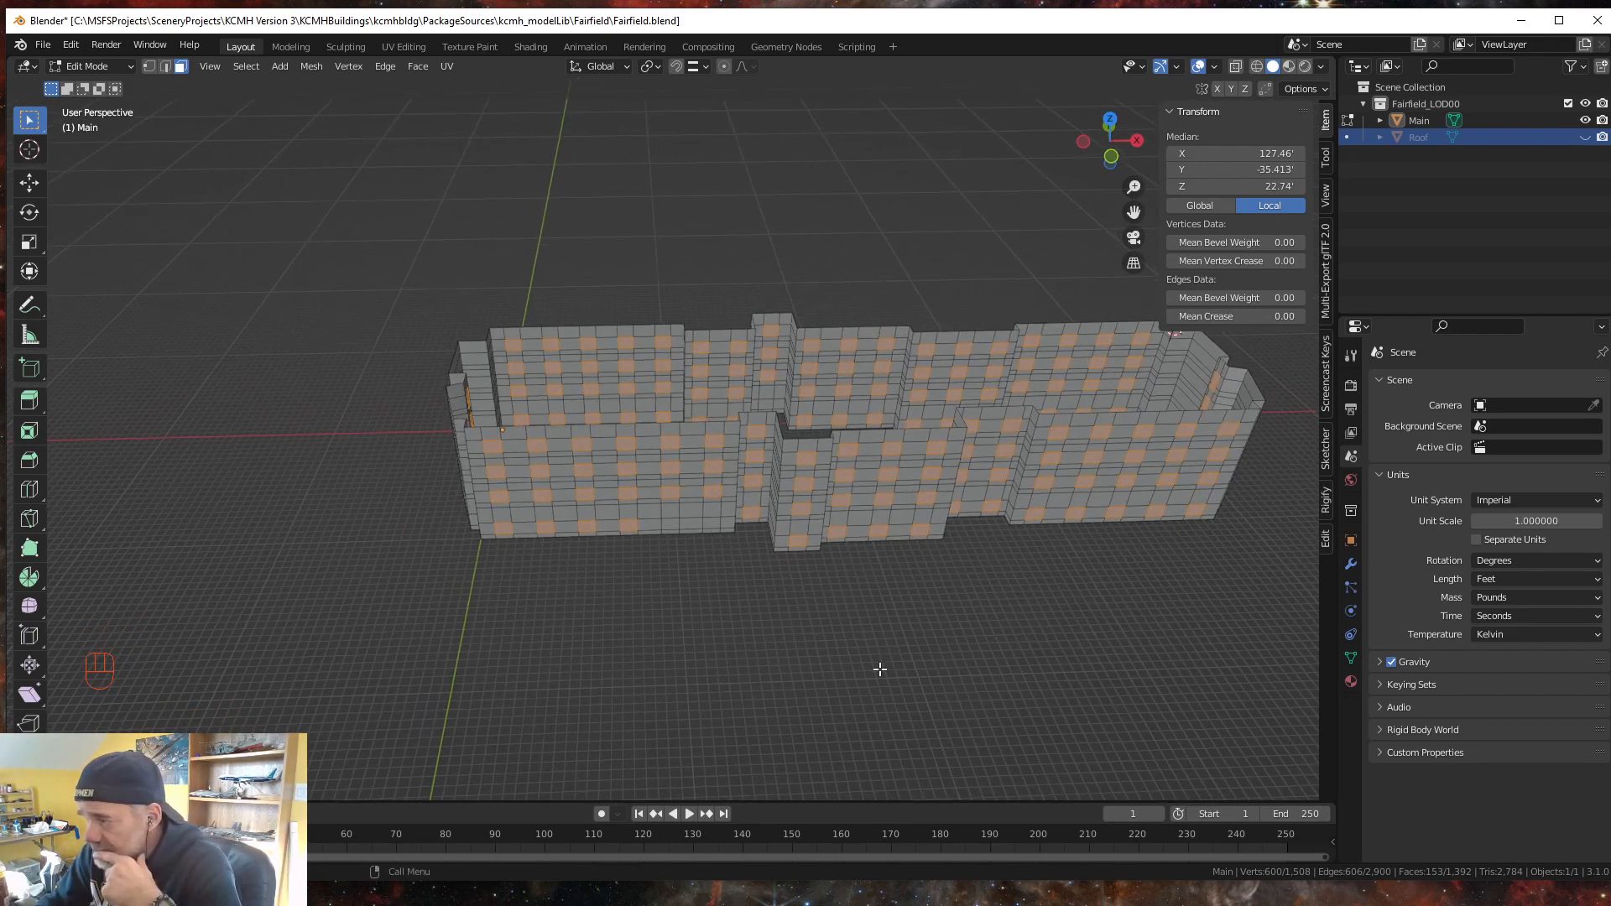
- Separate the selected window faces from the Main mesh into their own object
{"action": "middle_click_drag", "start_coordinate": [879, 669], "coordinate": [735, 612]}
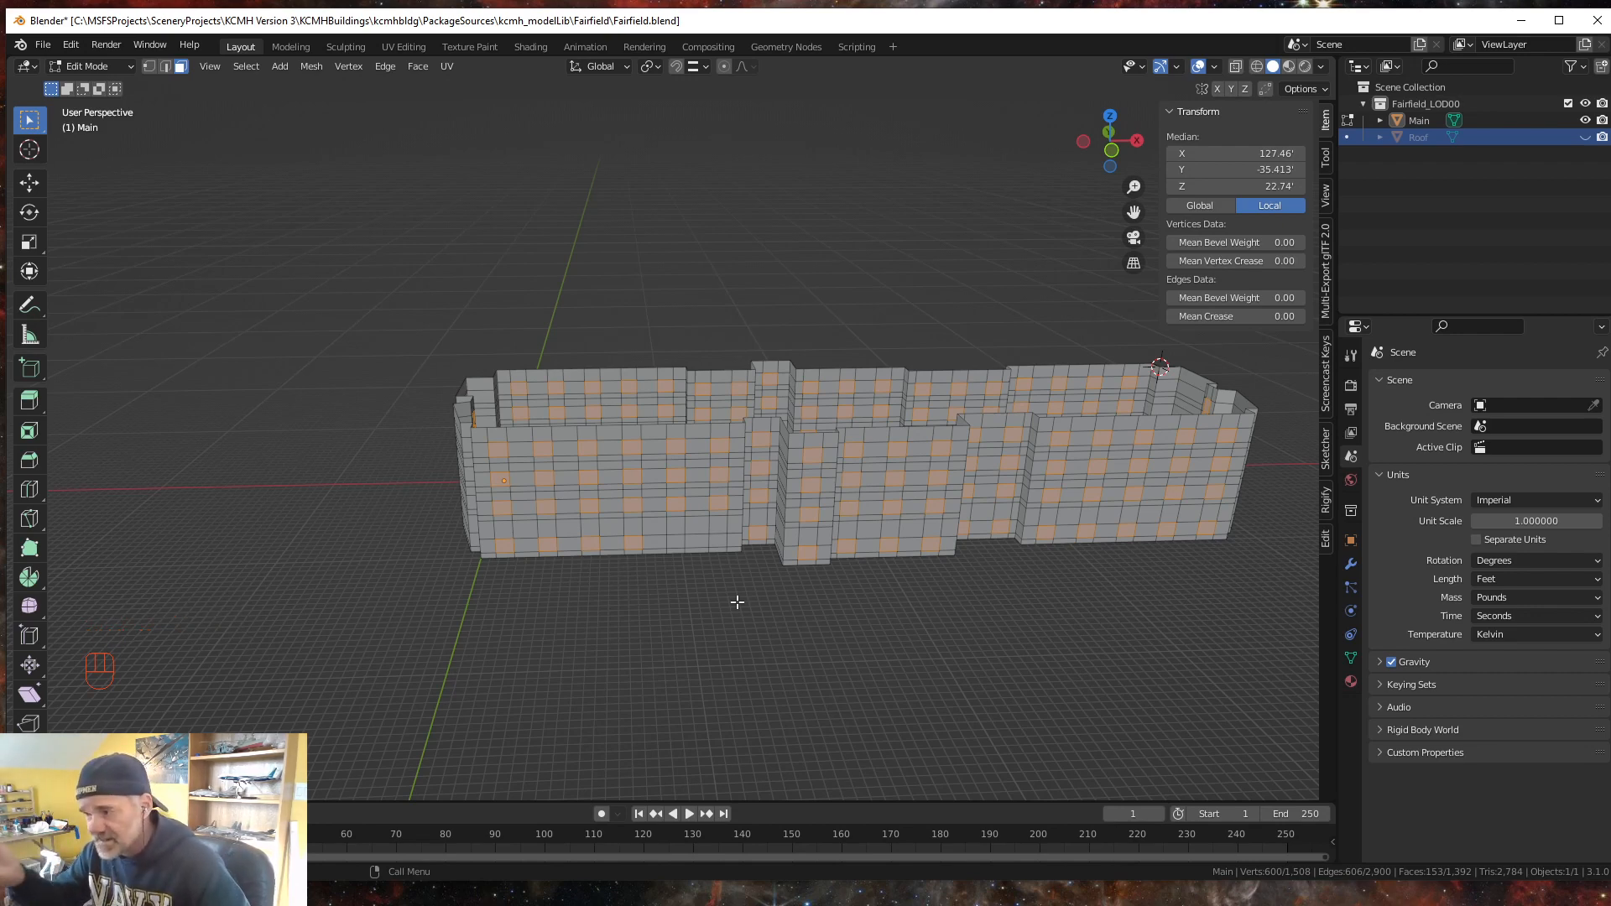
{"action": "key", "text": "shift"}
{"action": "middle_click_drag", "start_coordinate": [734, 538], "coordinate": [701, 560], "text": "shift"}
{"action": "middle_click_drag", "start_coordinate": [701, 561], "coordinate": [632, 588]}
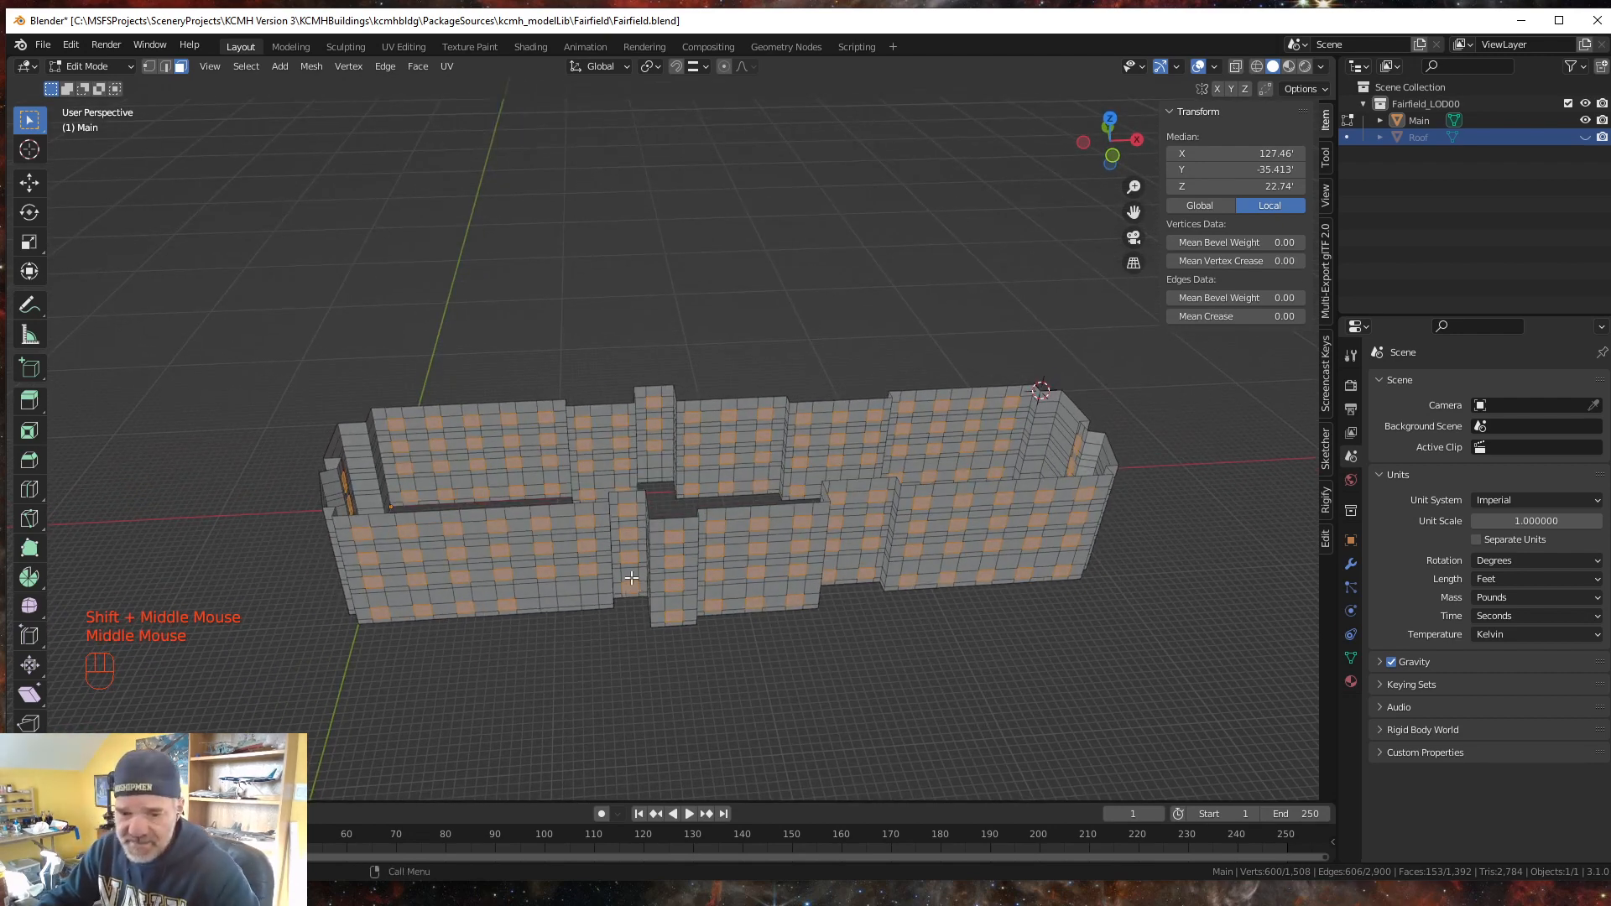
{"action": "key", "text": "p"}
{"action": "left_click", "coordinate": [631, 577]}
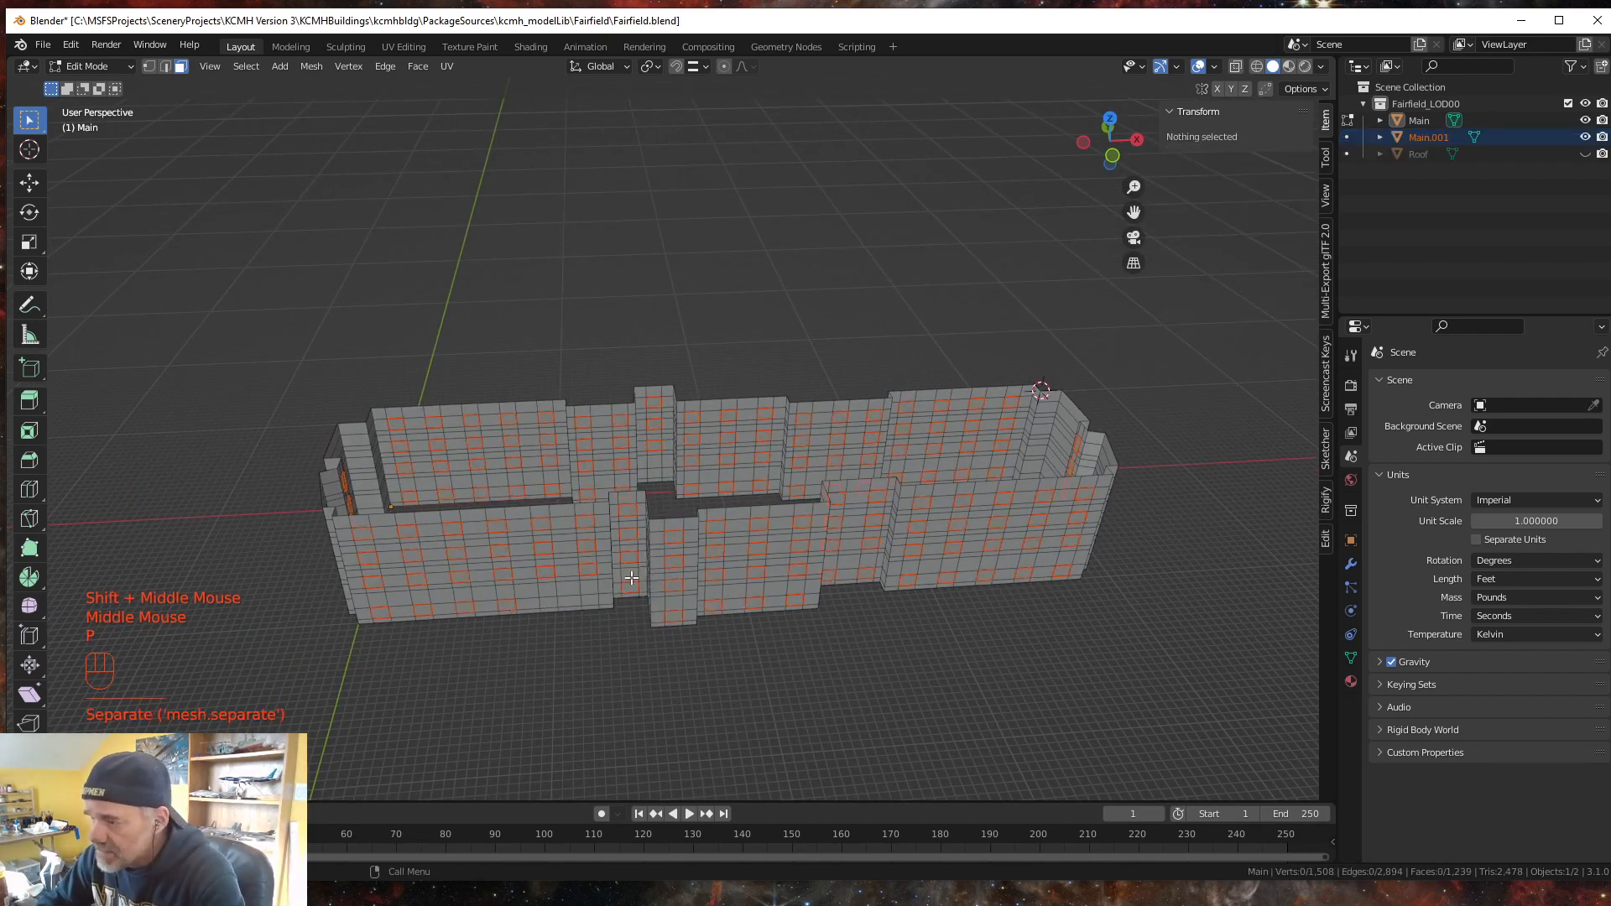
- Rename the separated window object to MainWins
{"action": "double_click", "coordinate": [1422, 138]}
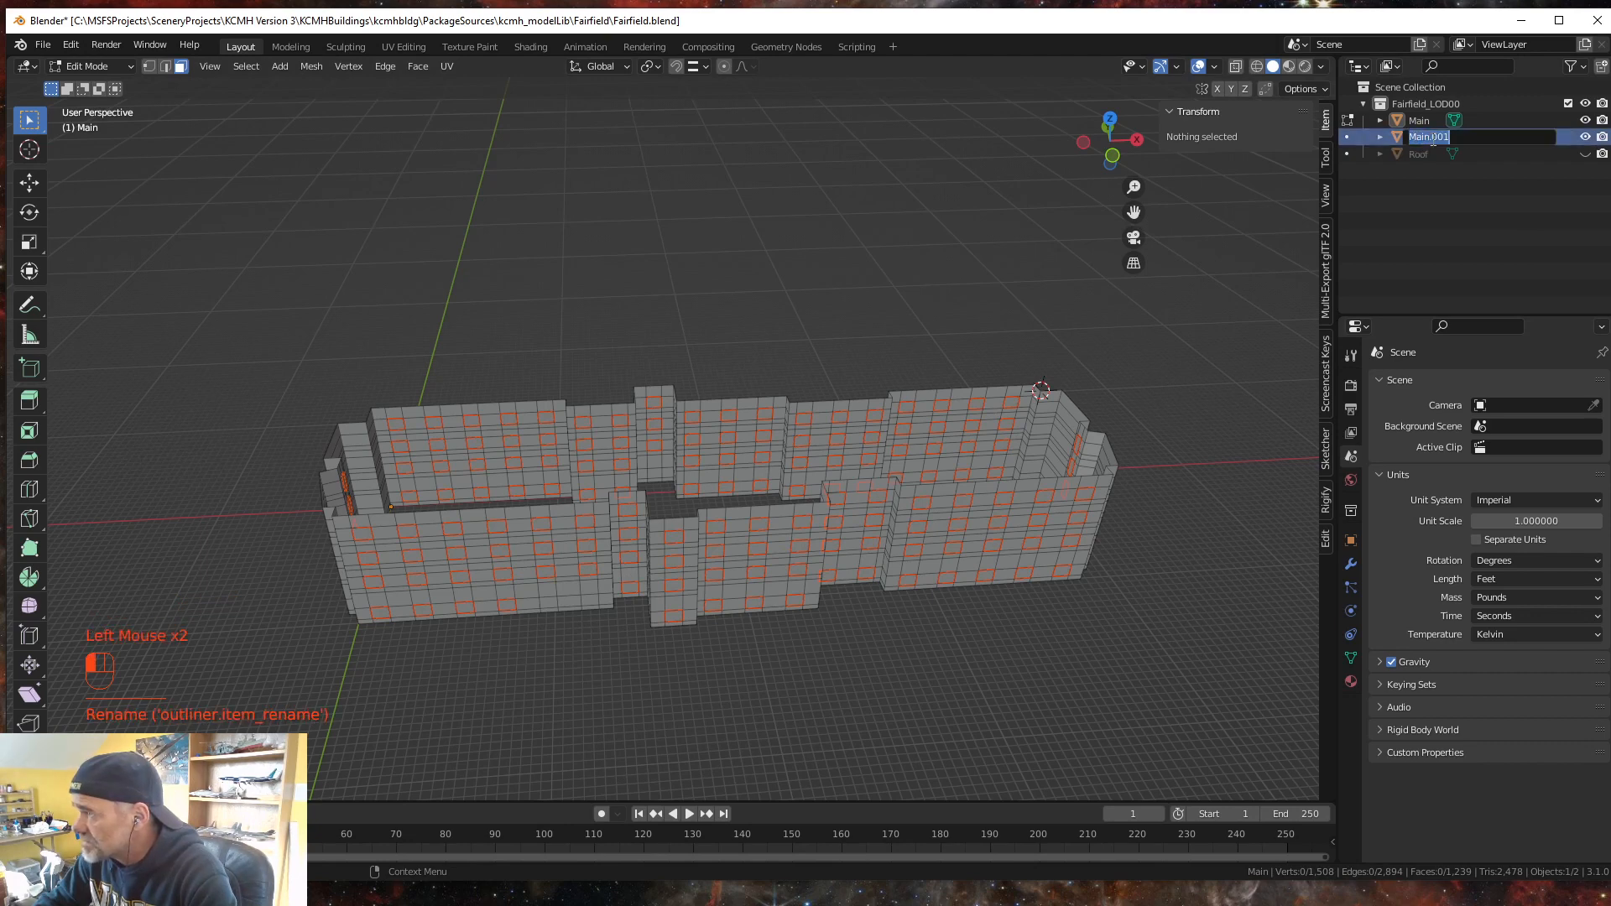
{"action": "left_click_drag", "start_coordinate": [1432, 141], "coordinate": [1476, 139]}
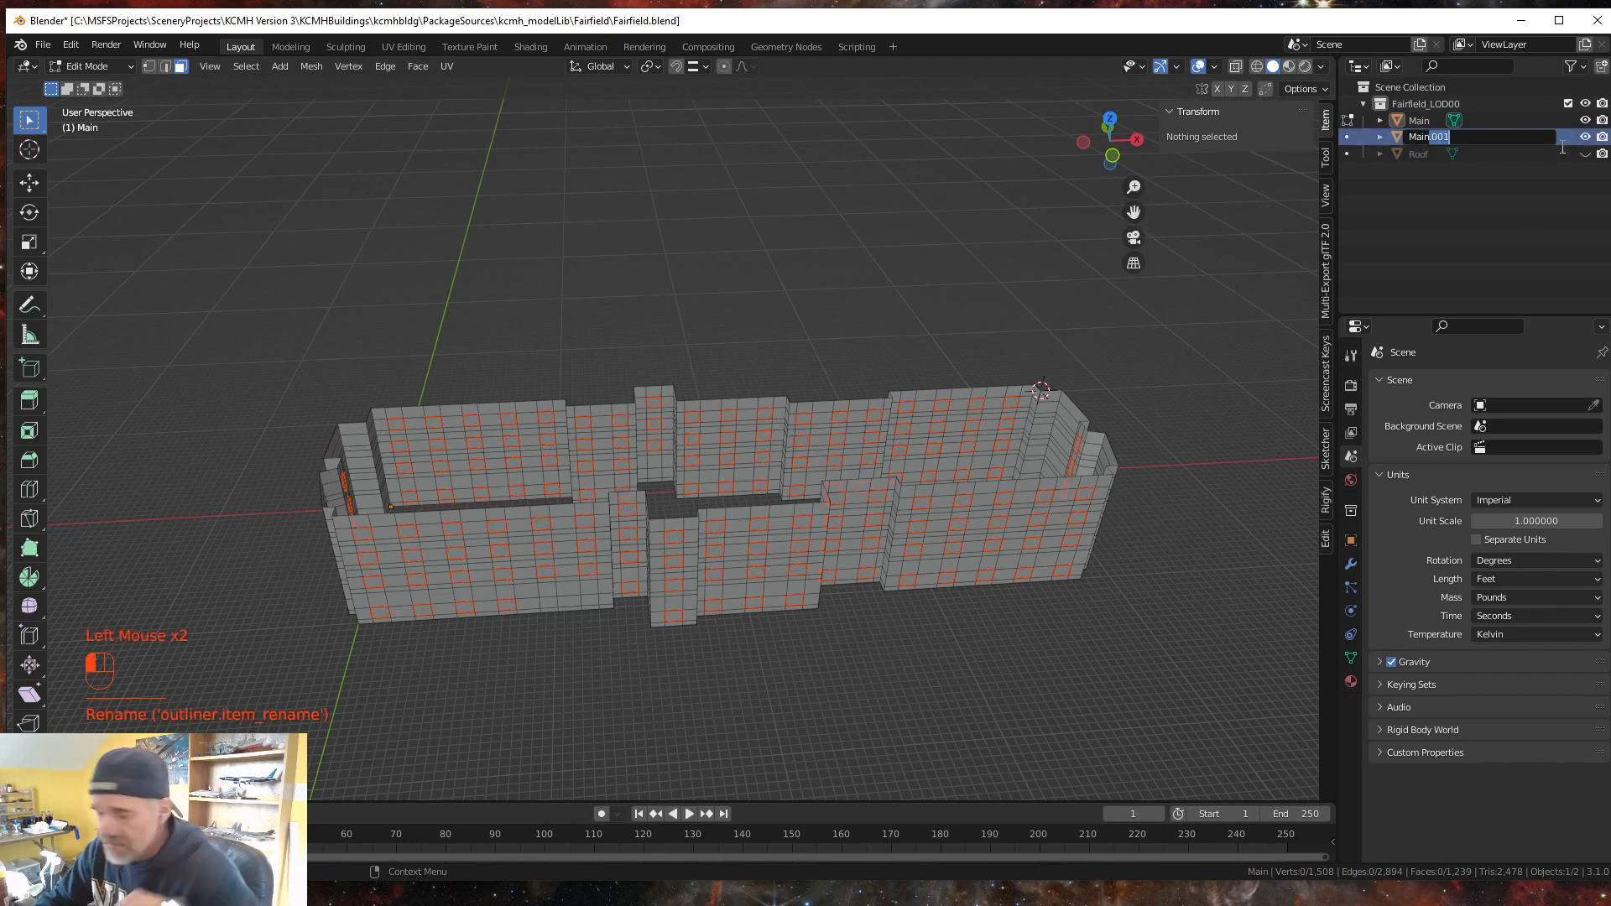
{"action": "type", "text": "Wins"}
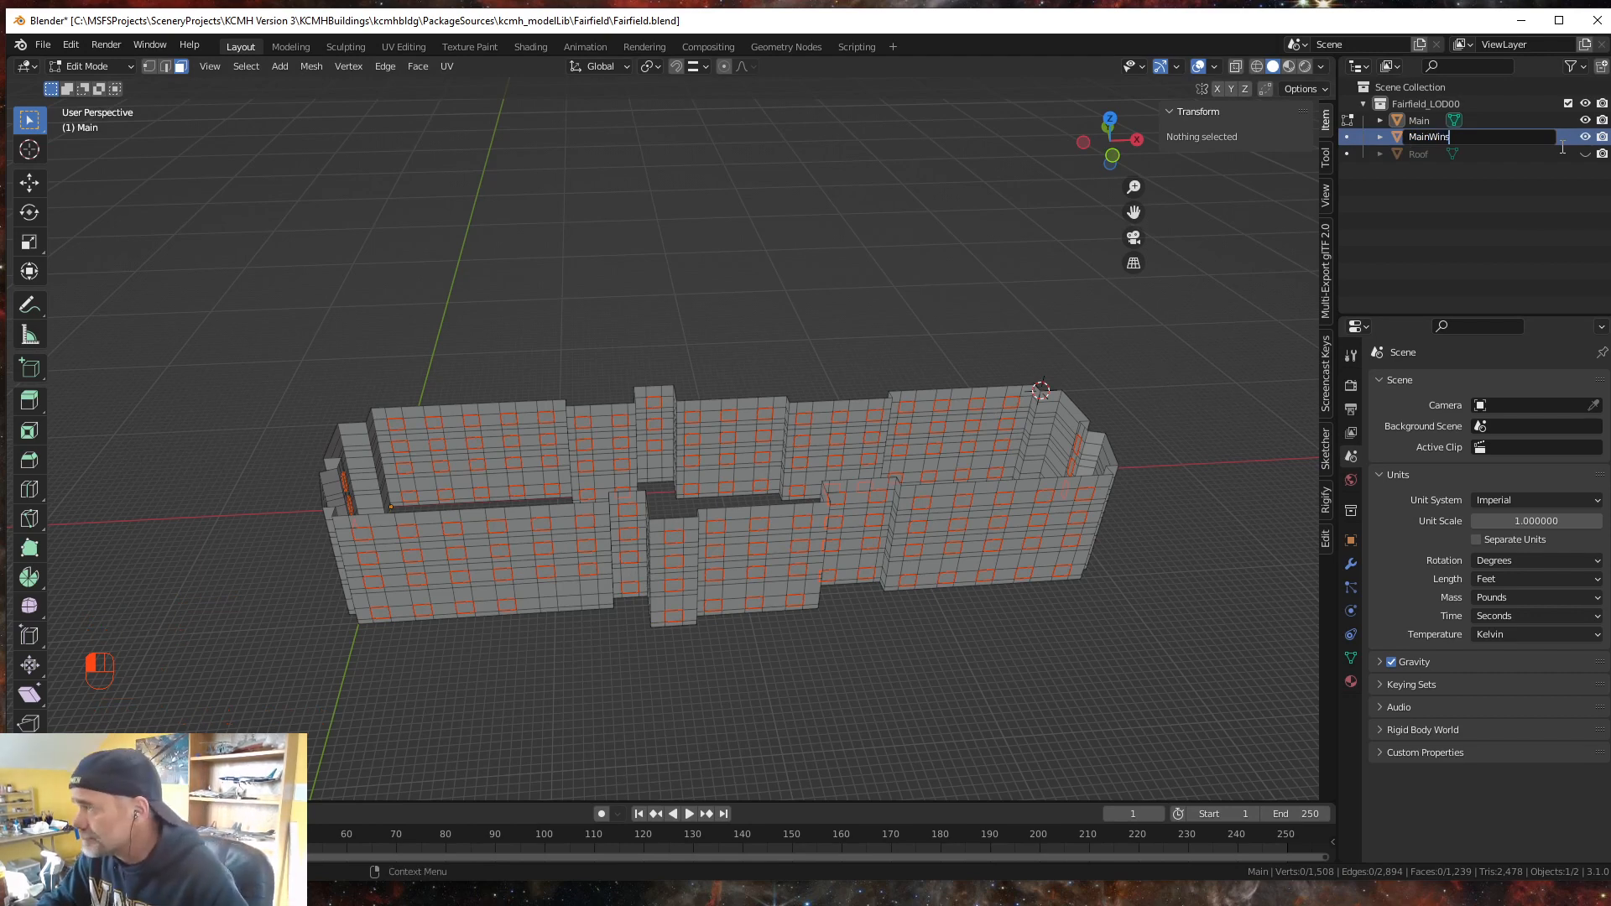
{"action": "left_click", "coordinate": [1563, 148]}
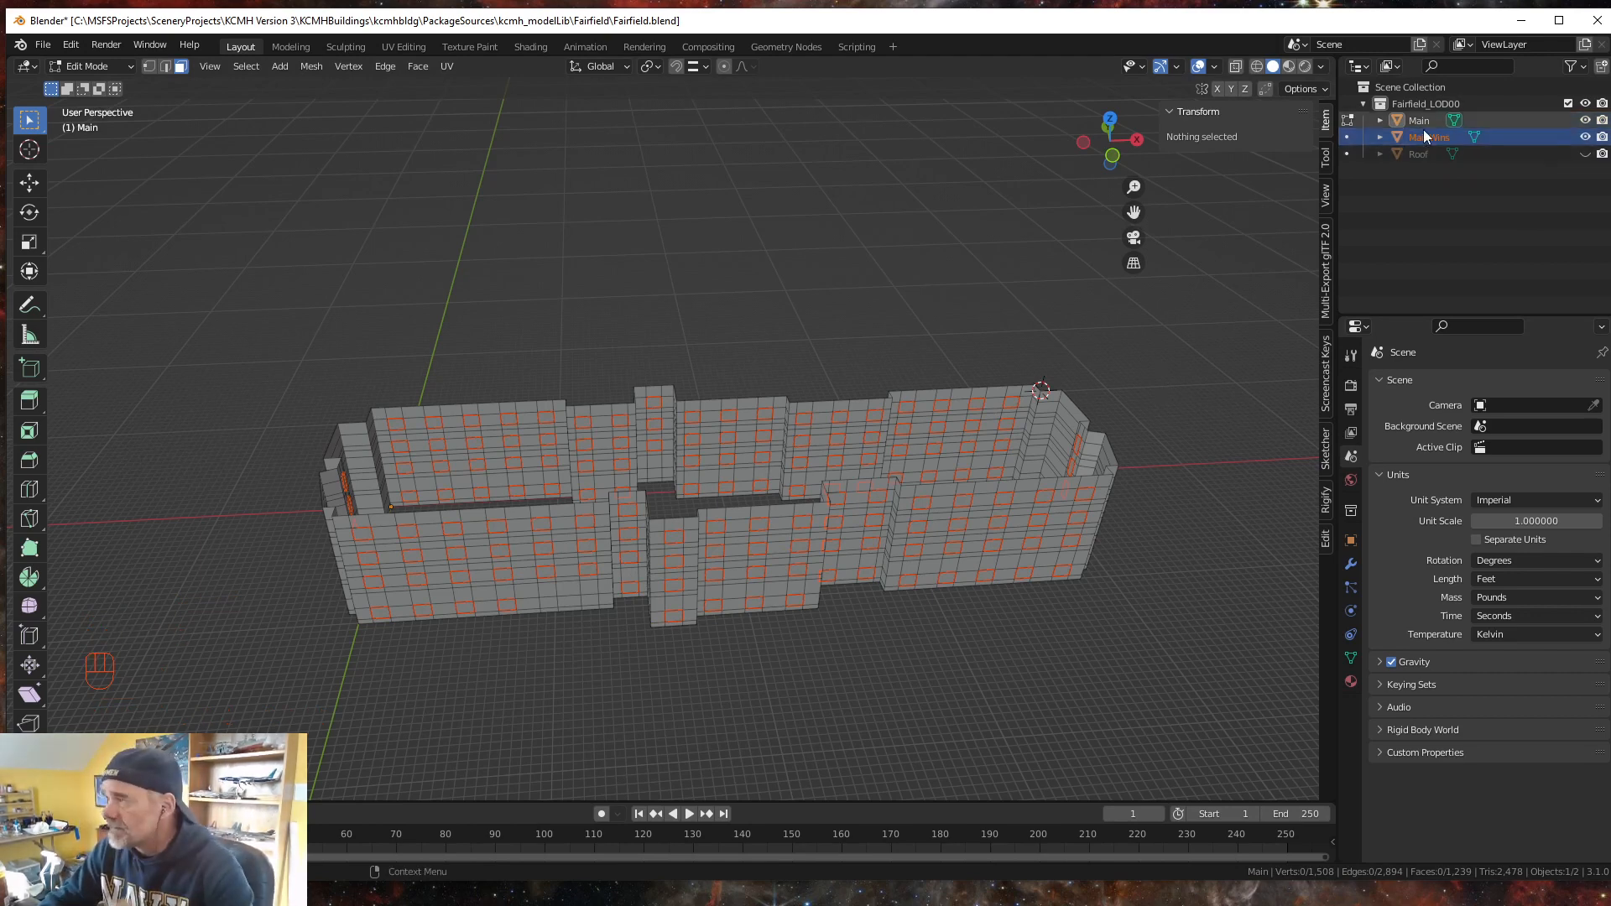
- Check the window openings in the Main walls with MainWins hidden, leave Edit Mode and show MainWins again
{"action": "left_click", "coordinate": [1585, 137]}
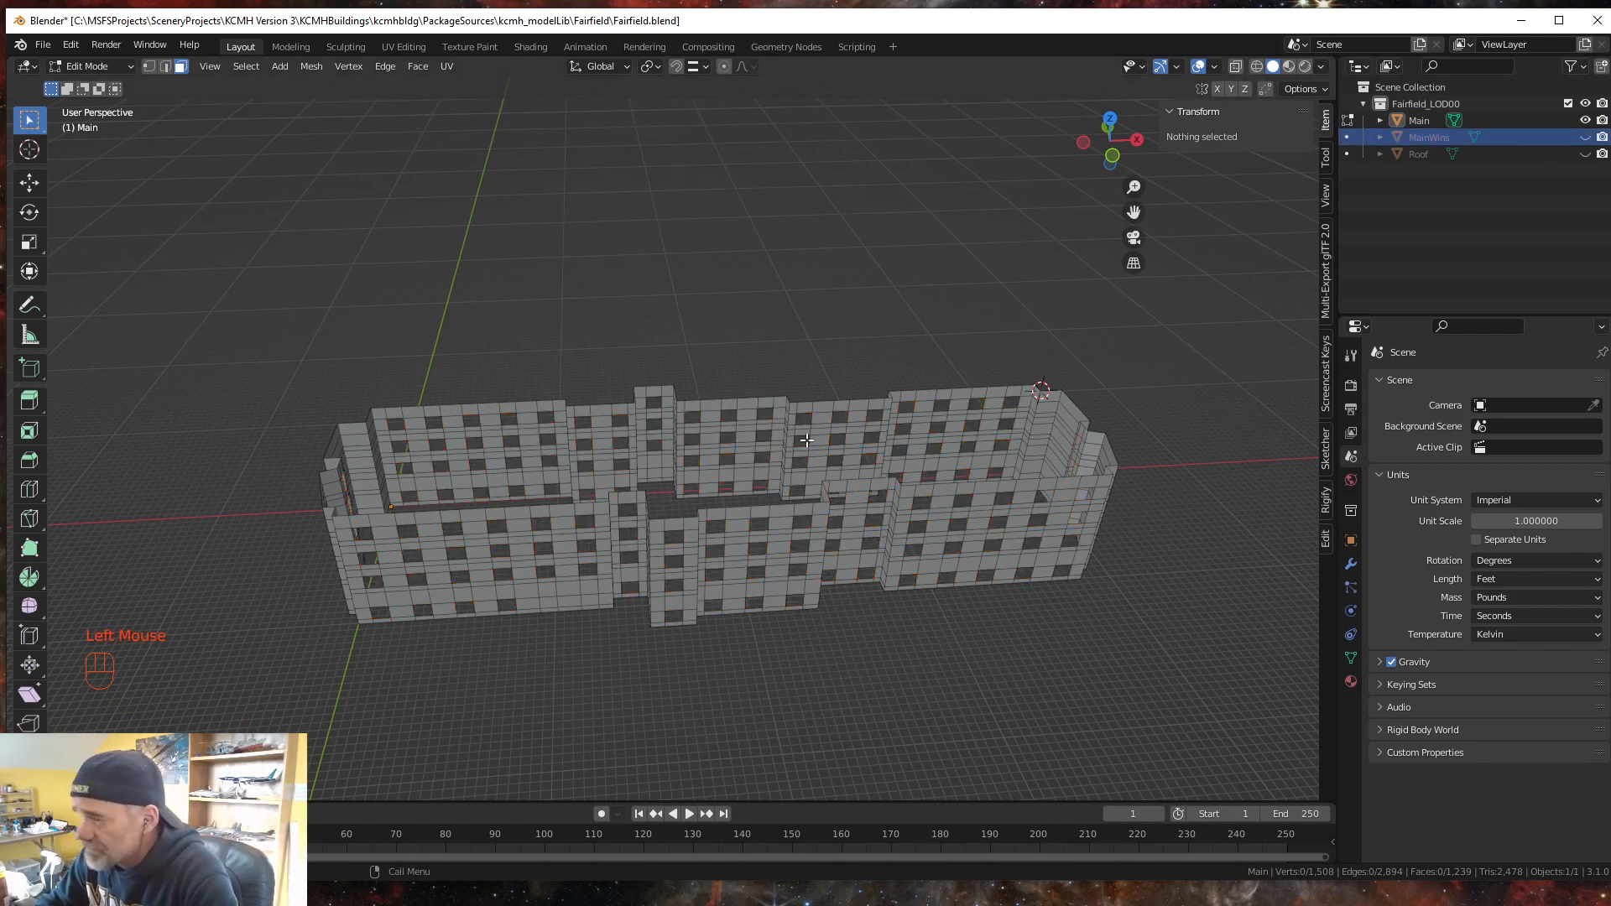
{"action": "middle_click_drag", "start_coordinate": [805, 470], "coordinate": [772, 487]}
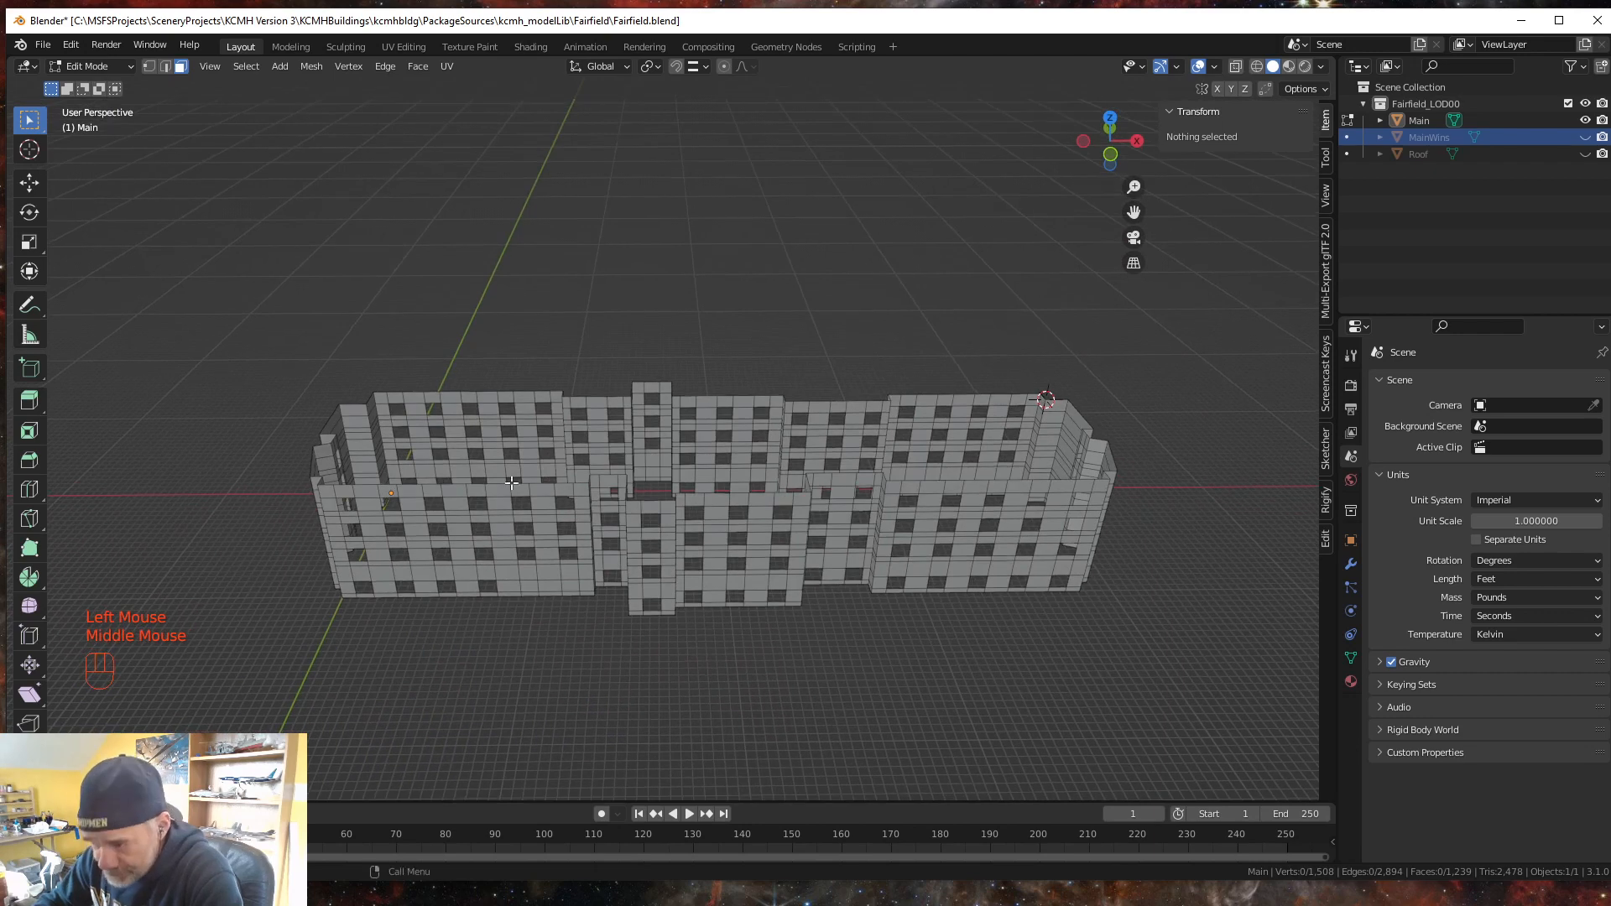
{"action": "scroll", "coordinate": [387, 579], "scroll_direction": "up", "scroll_amount": 2}
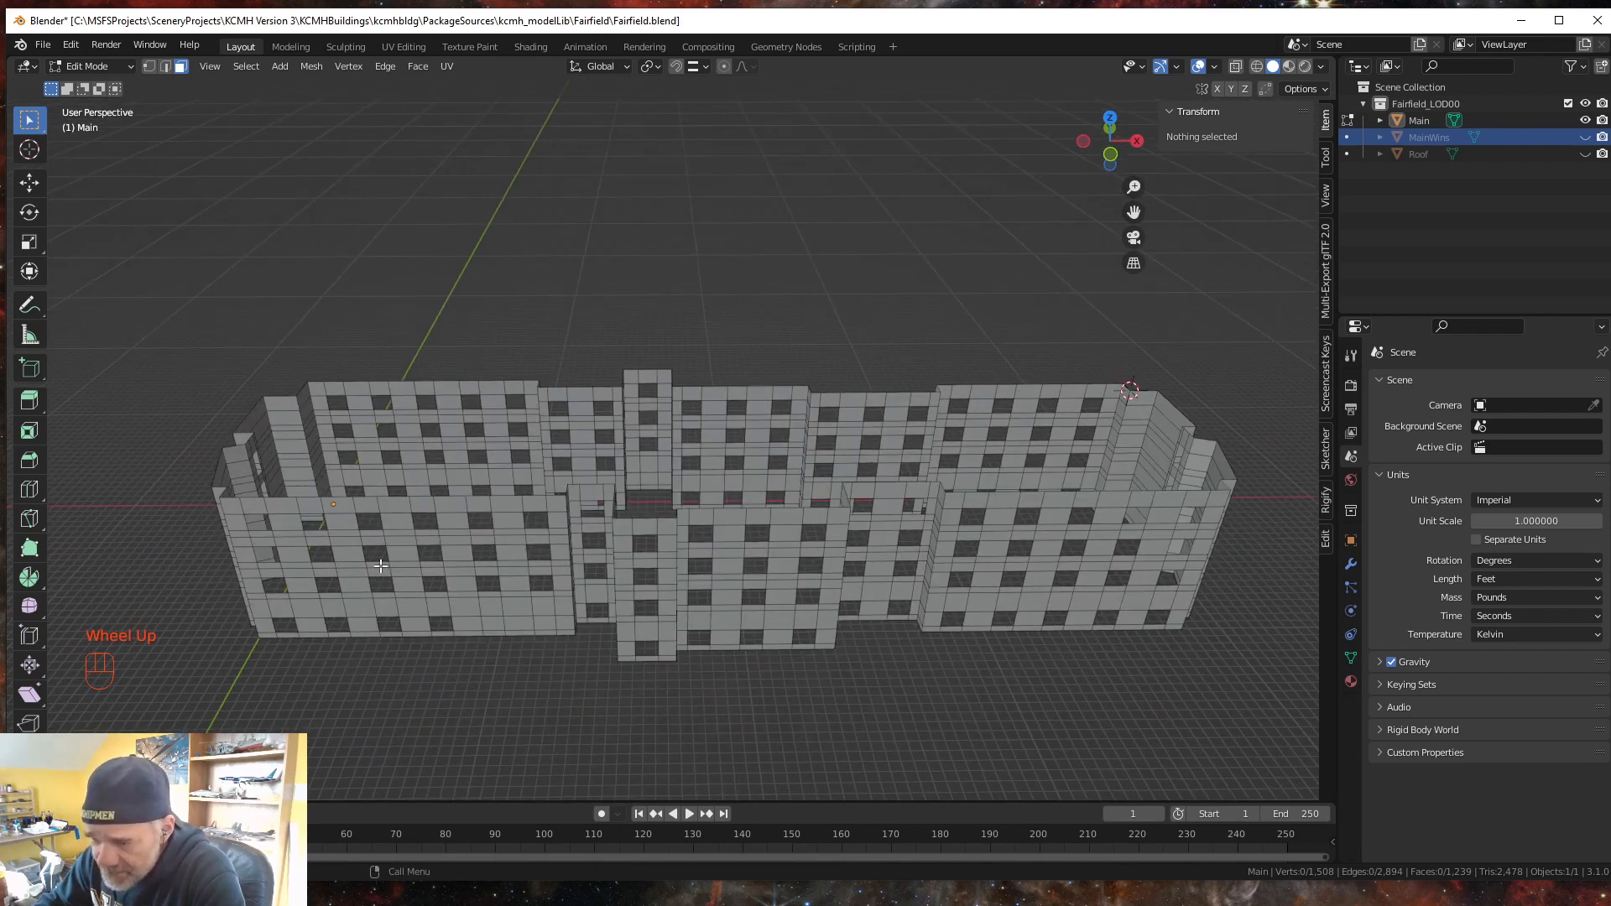
{"action": "scroll", "coordinate": [382, 563], "scroll_direction": "down", "scroll_amount": 1}
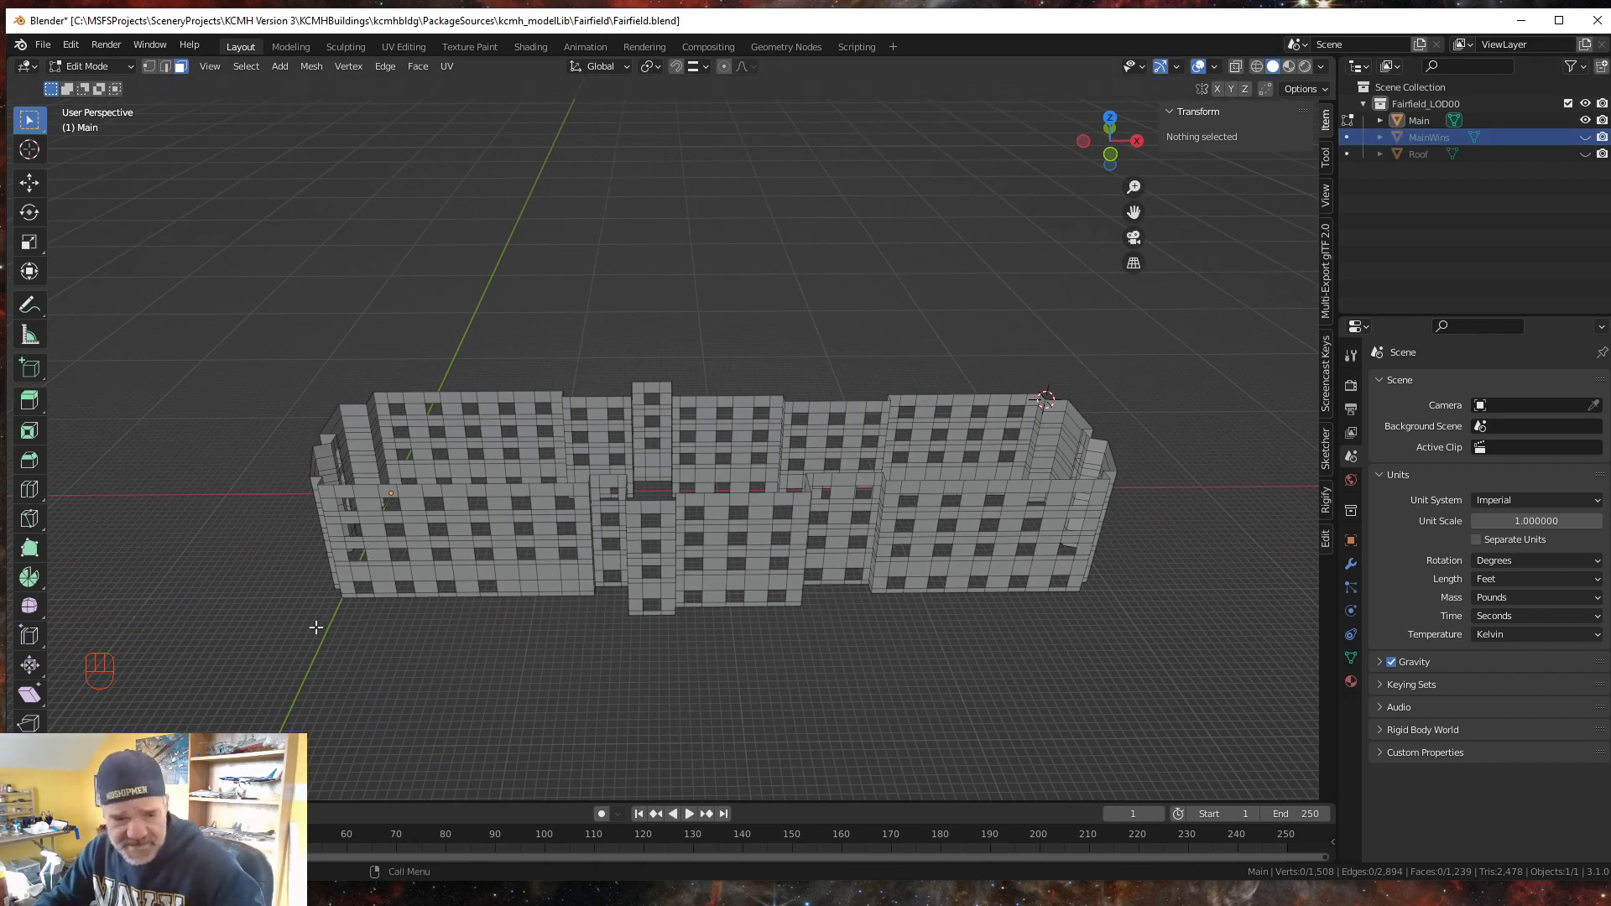
{"action": "key", "text": "Tab"}
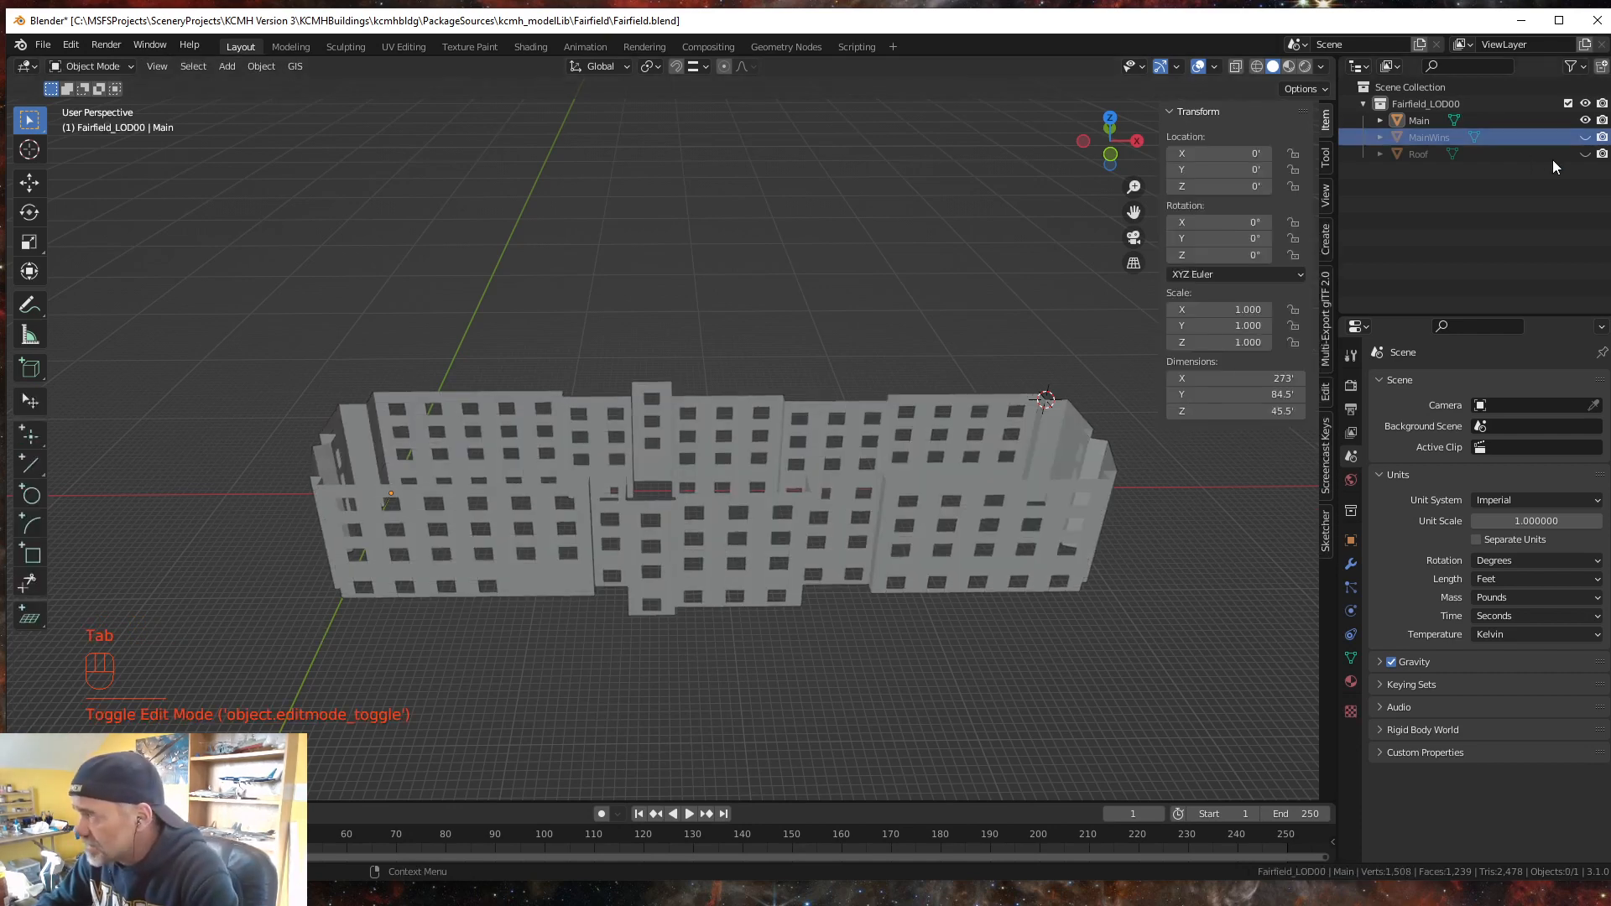
{"action": "left_click", "coordinate": [1585, 137]}
- Make MainWins the active object and enter Edit Mode on it
{"action": "left_click", "coordinate": [1438, 137]}
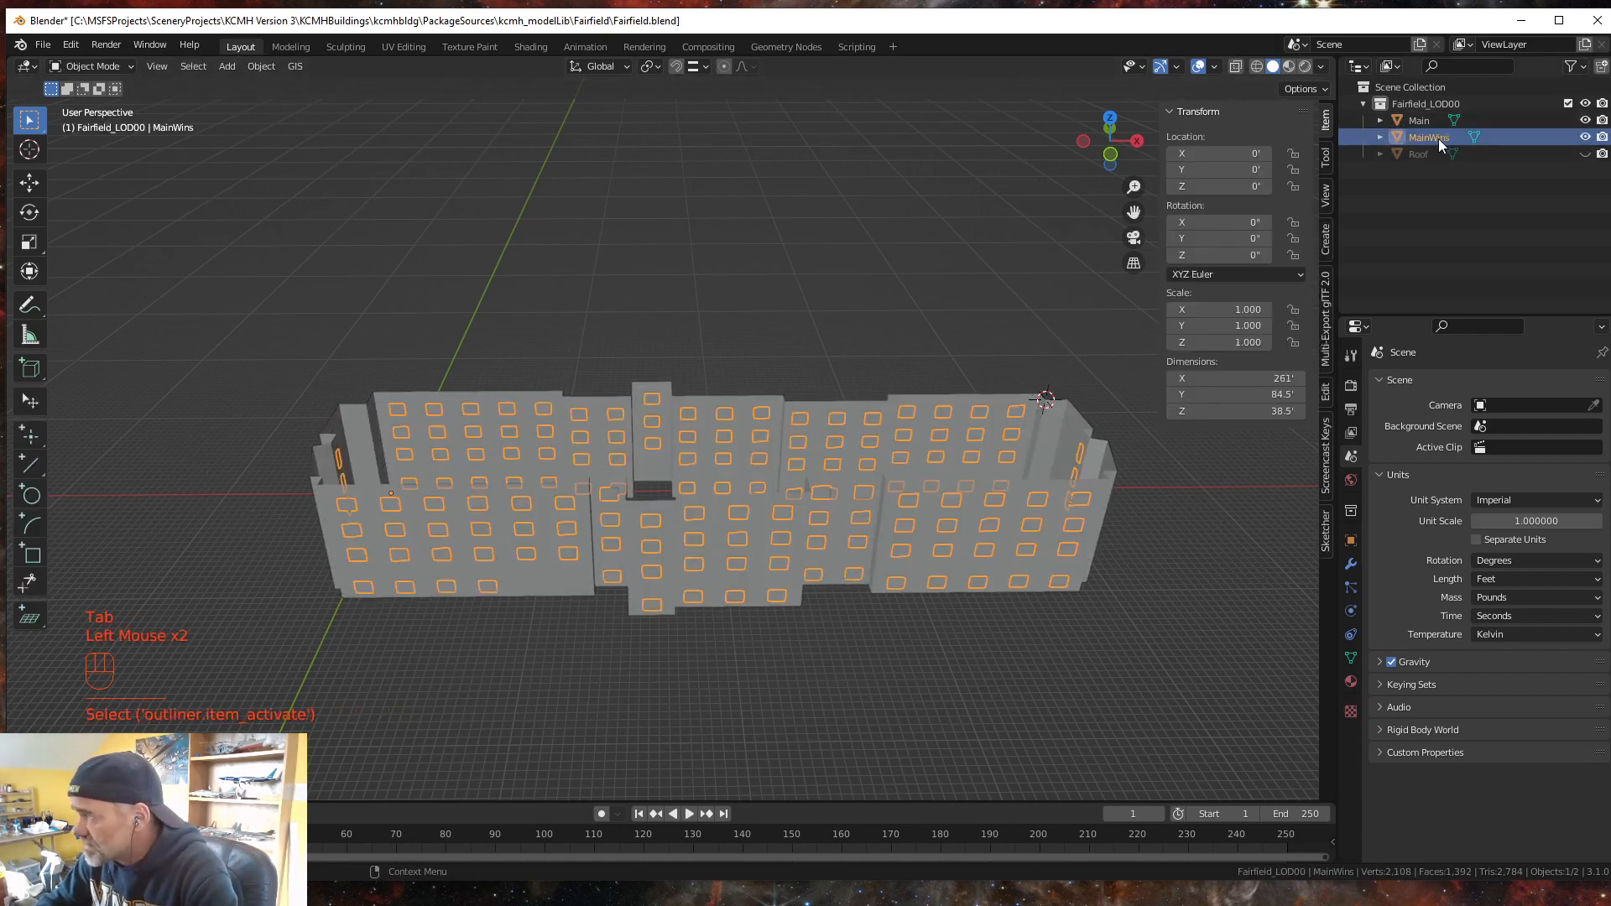
{"action": "middle_click_drag", "start_coordinate": [755, 587], "coordinate": [711, 639]}
{"action": "key", "text": "Tab"}
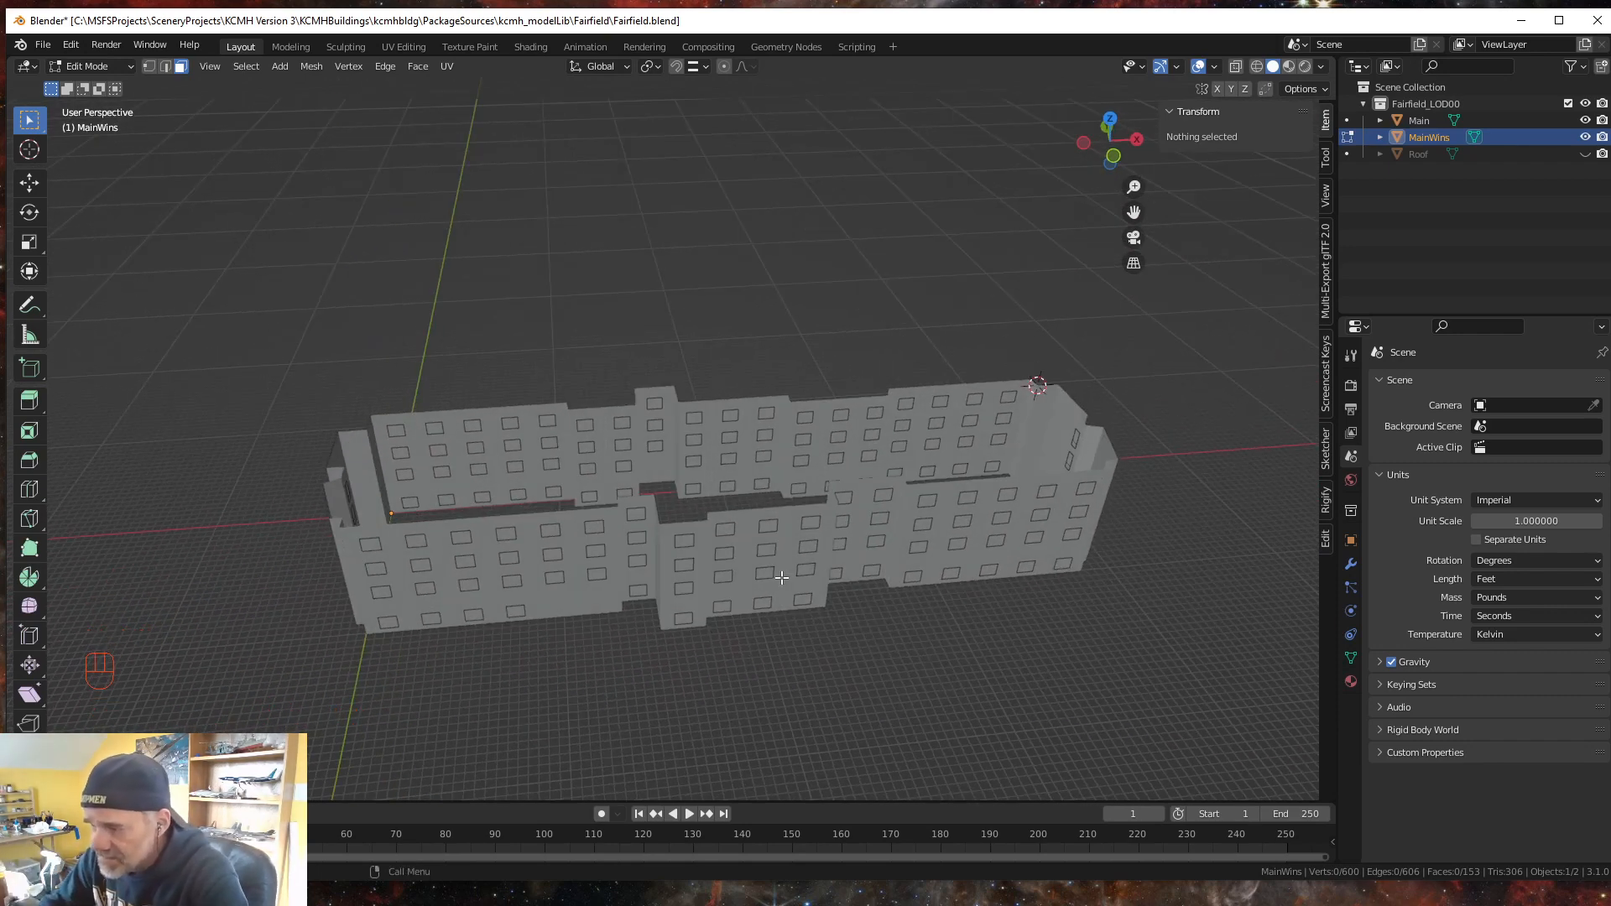
- Examine how the MainWins faces sit in the hotel's front wall and end walls
{"action": "middle_click_drag", "start_coordinate": [701, 676], "coordinate": [766, 637]}
{"action": "scroll", "coordinate": [697, 646], "scroll_direction": "up", "scroll_amount": 2}
{"action": "scroll", "coordinate": [862, 606], "scroll_direction": "up", "scroll_amount": 2}
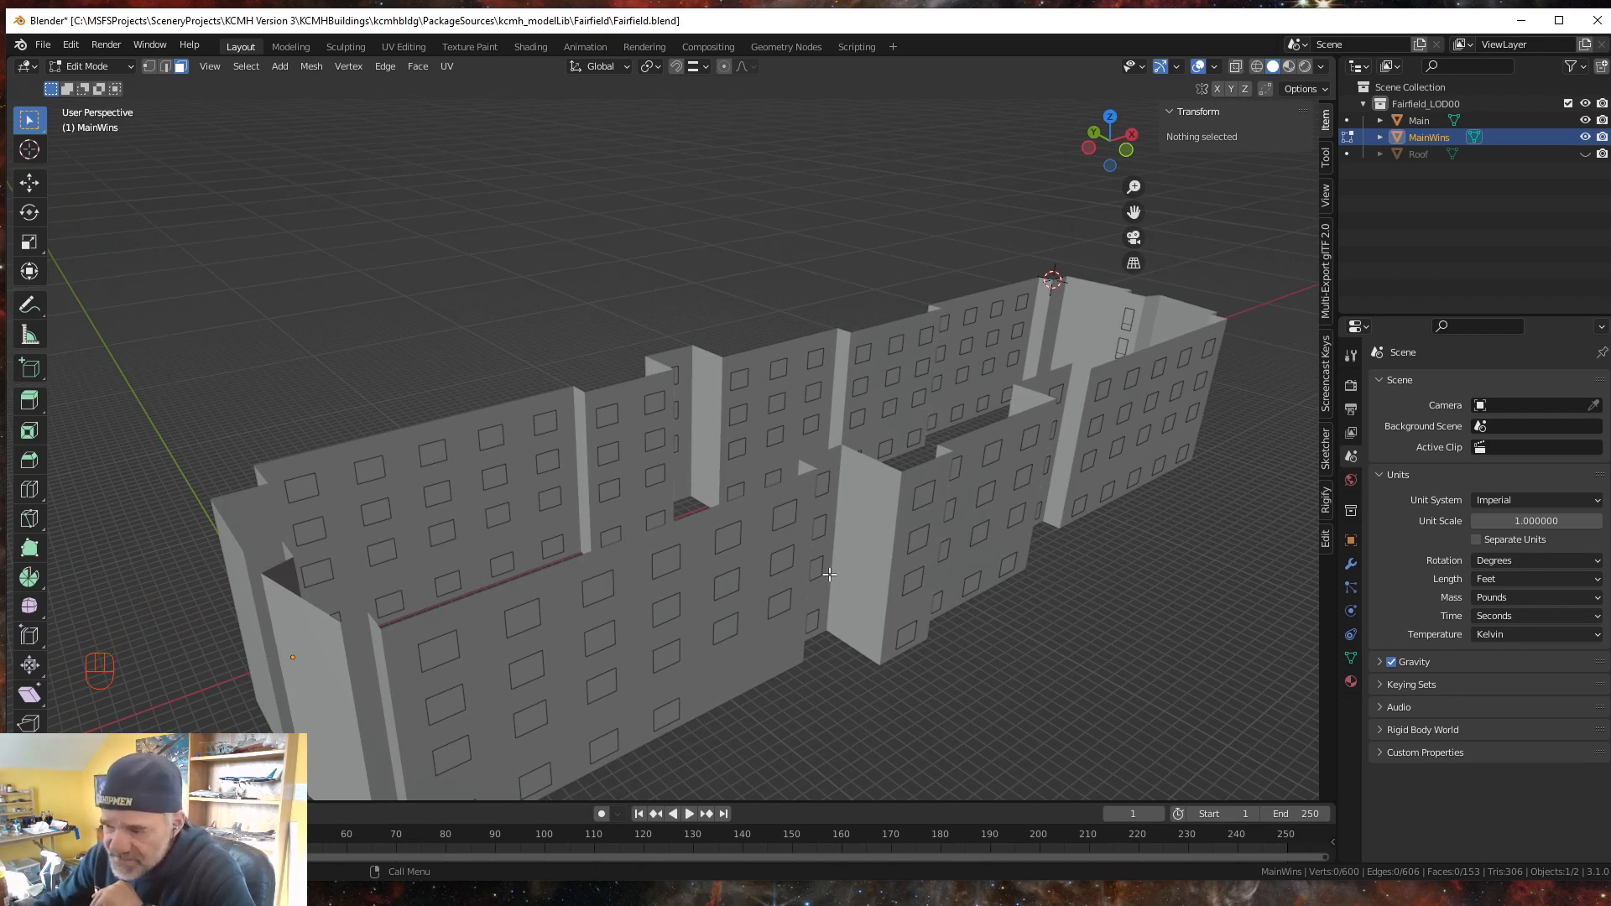
{"action": "scroll", "coordinate": [761, 619], "scroll_direction": "down", "scroll_amount": 1}
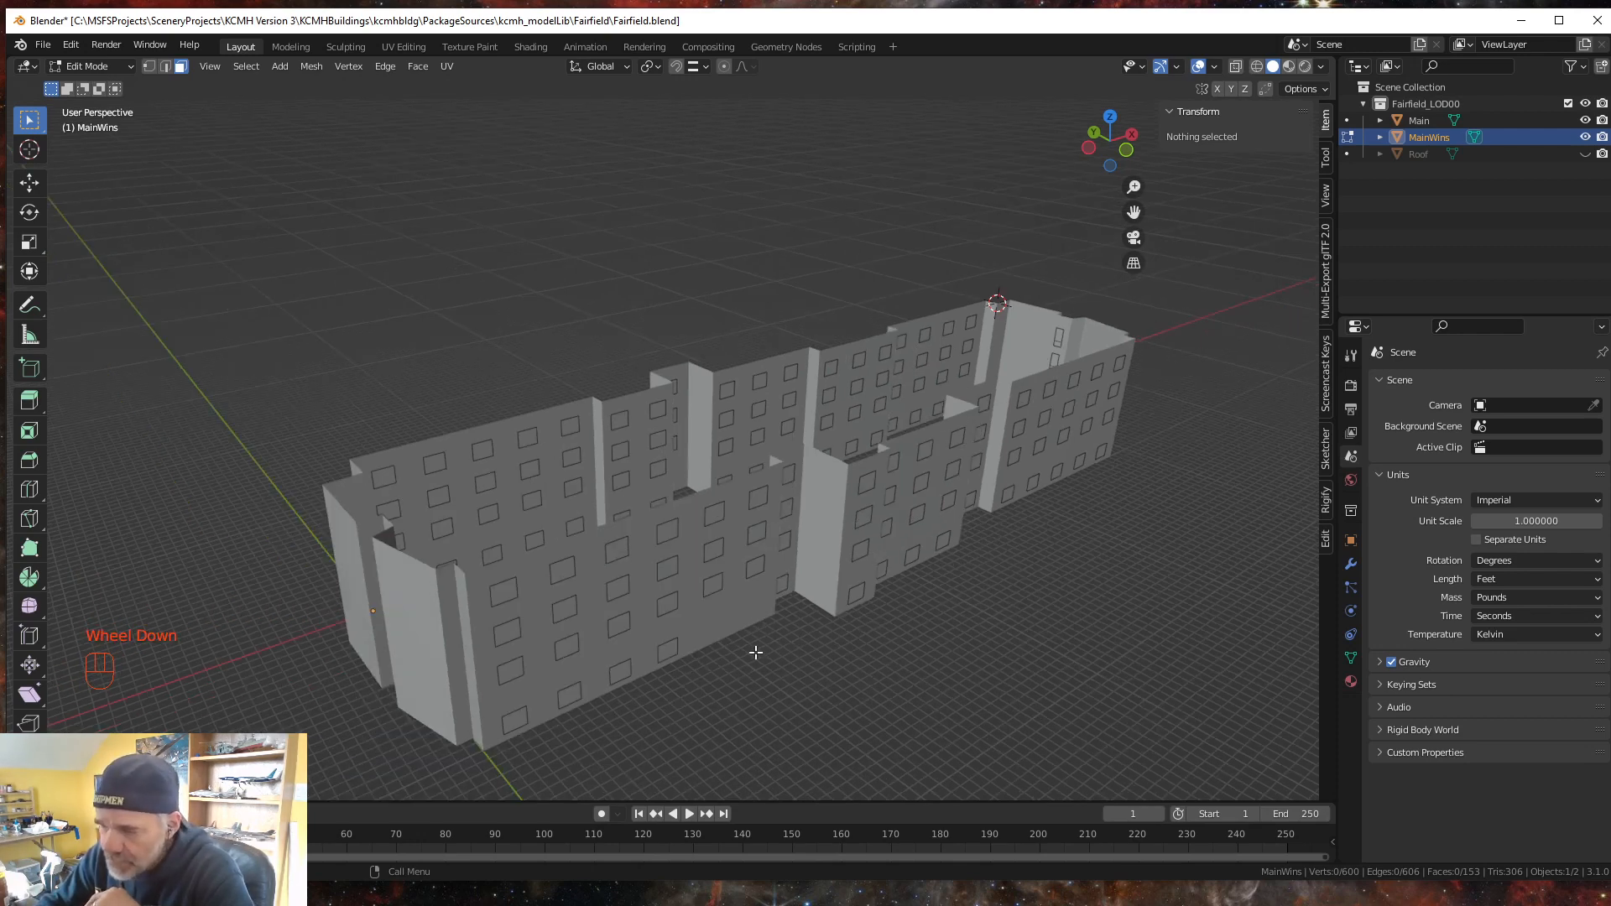
{"action": "mouse_move", "coordinate": [756, 653]}
{"action": "middle_mouse_down"}
{"action": "mouse_move", "coordinate": [773, 655]}
{"action": "mouse_move", "coordinate": [771, 638]}
{"action": "middle_mouse_up"}
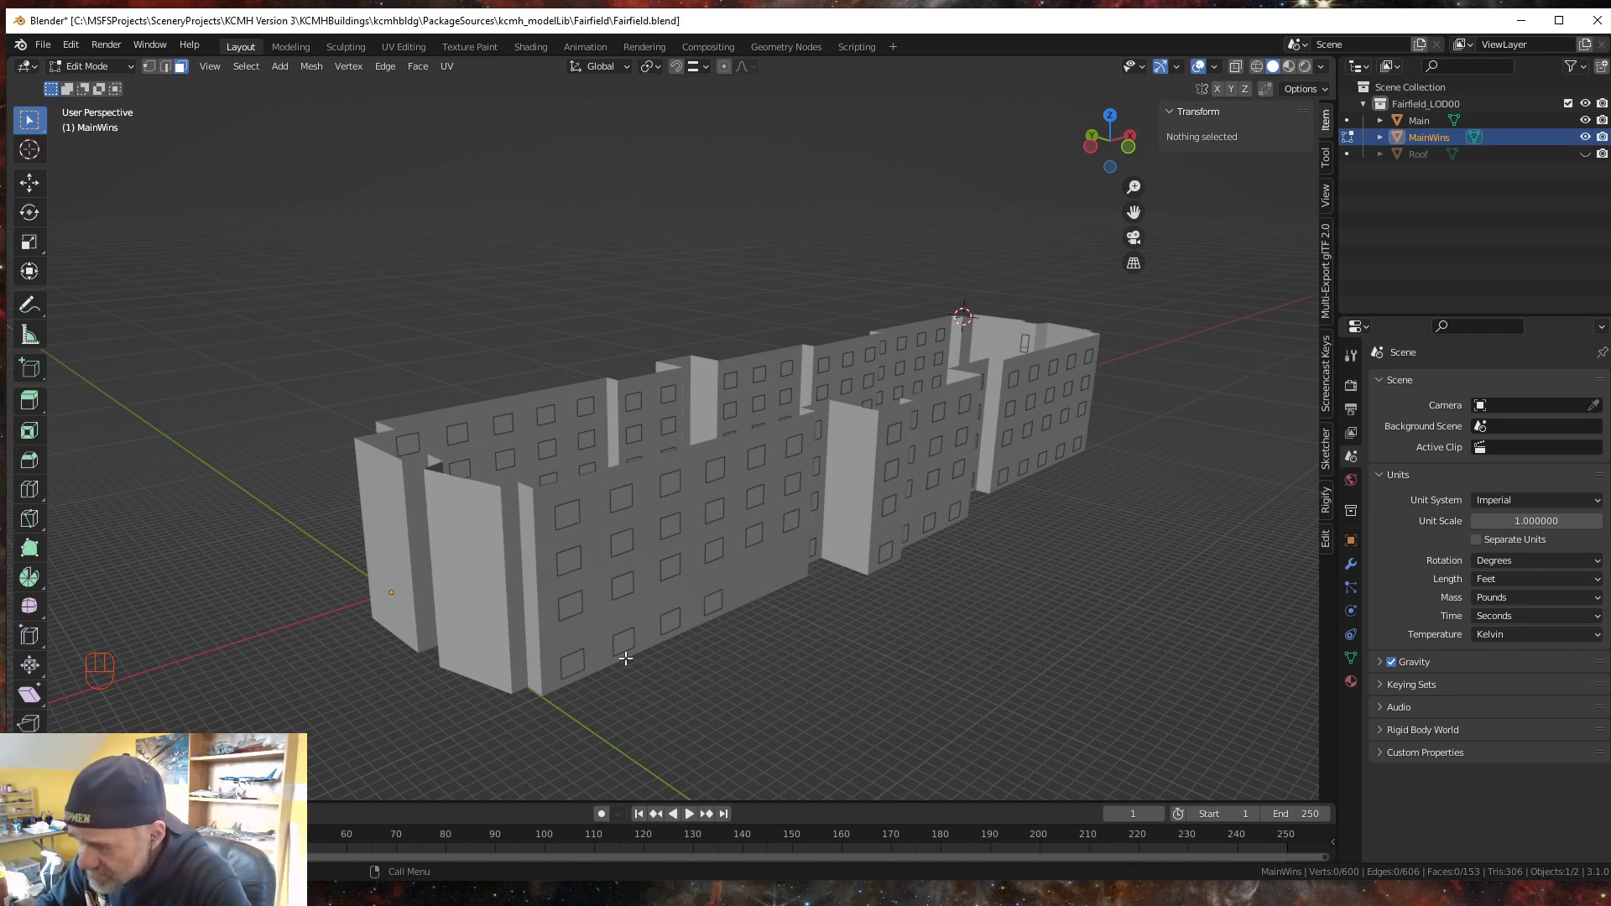
{"action": "middle_click_drag", "start_coordinate": [788, 645], "coordinate": [759, 623]}
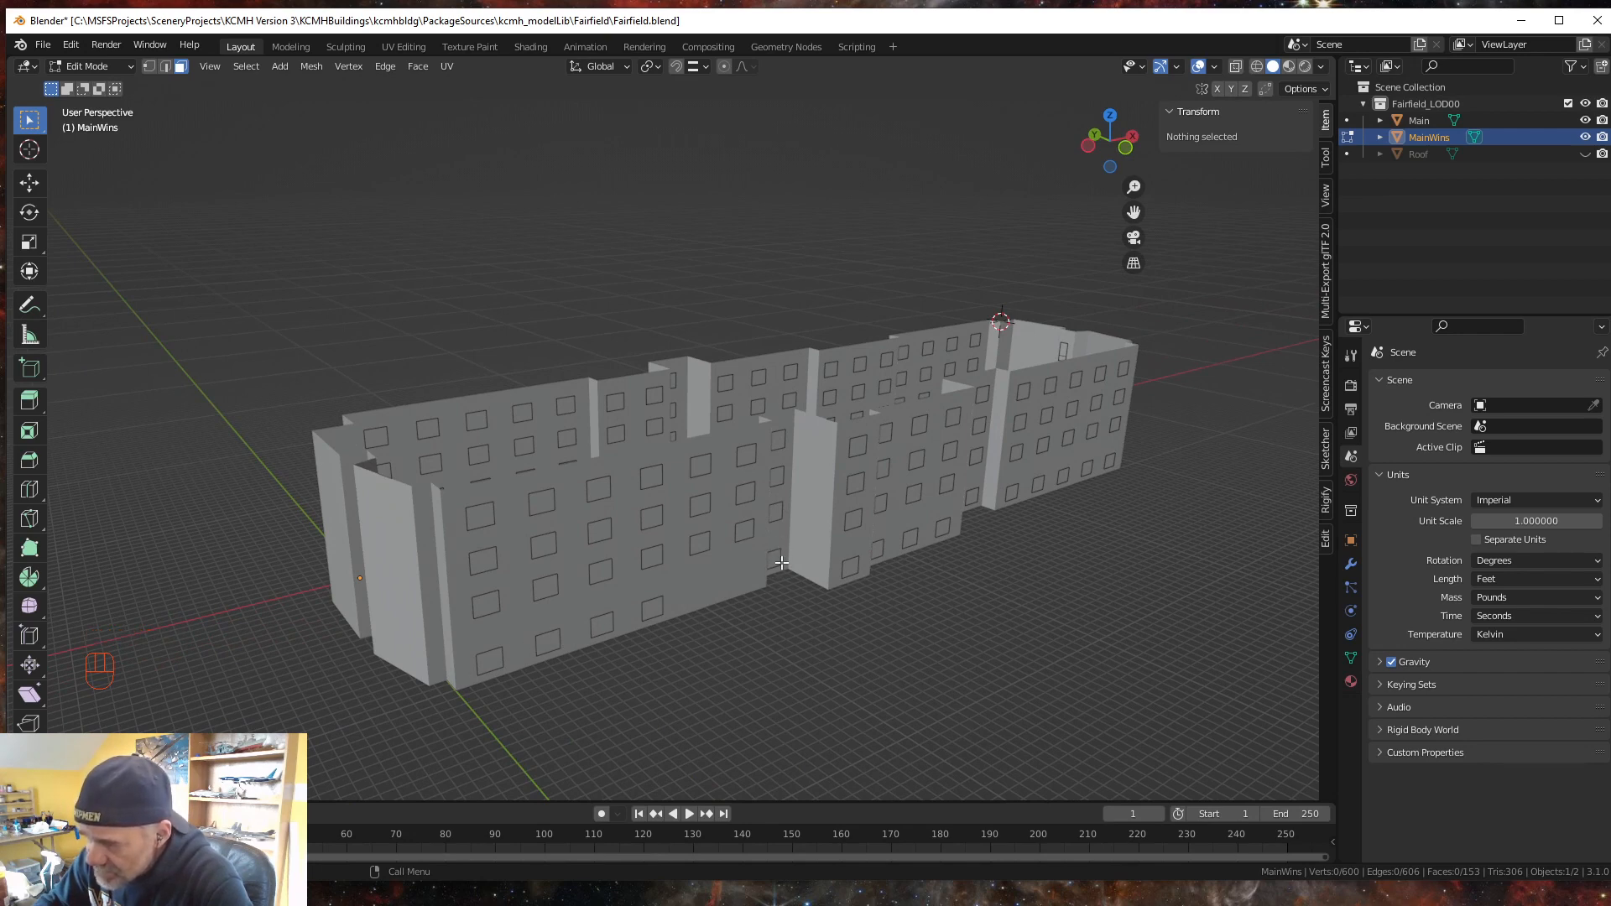
{"action": "middle_click_drag", "start_coordinate": [735, 627], "coordinate": [614, 590]}
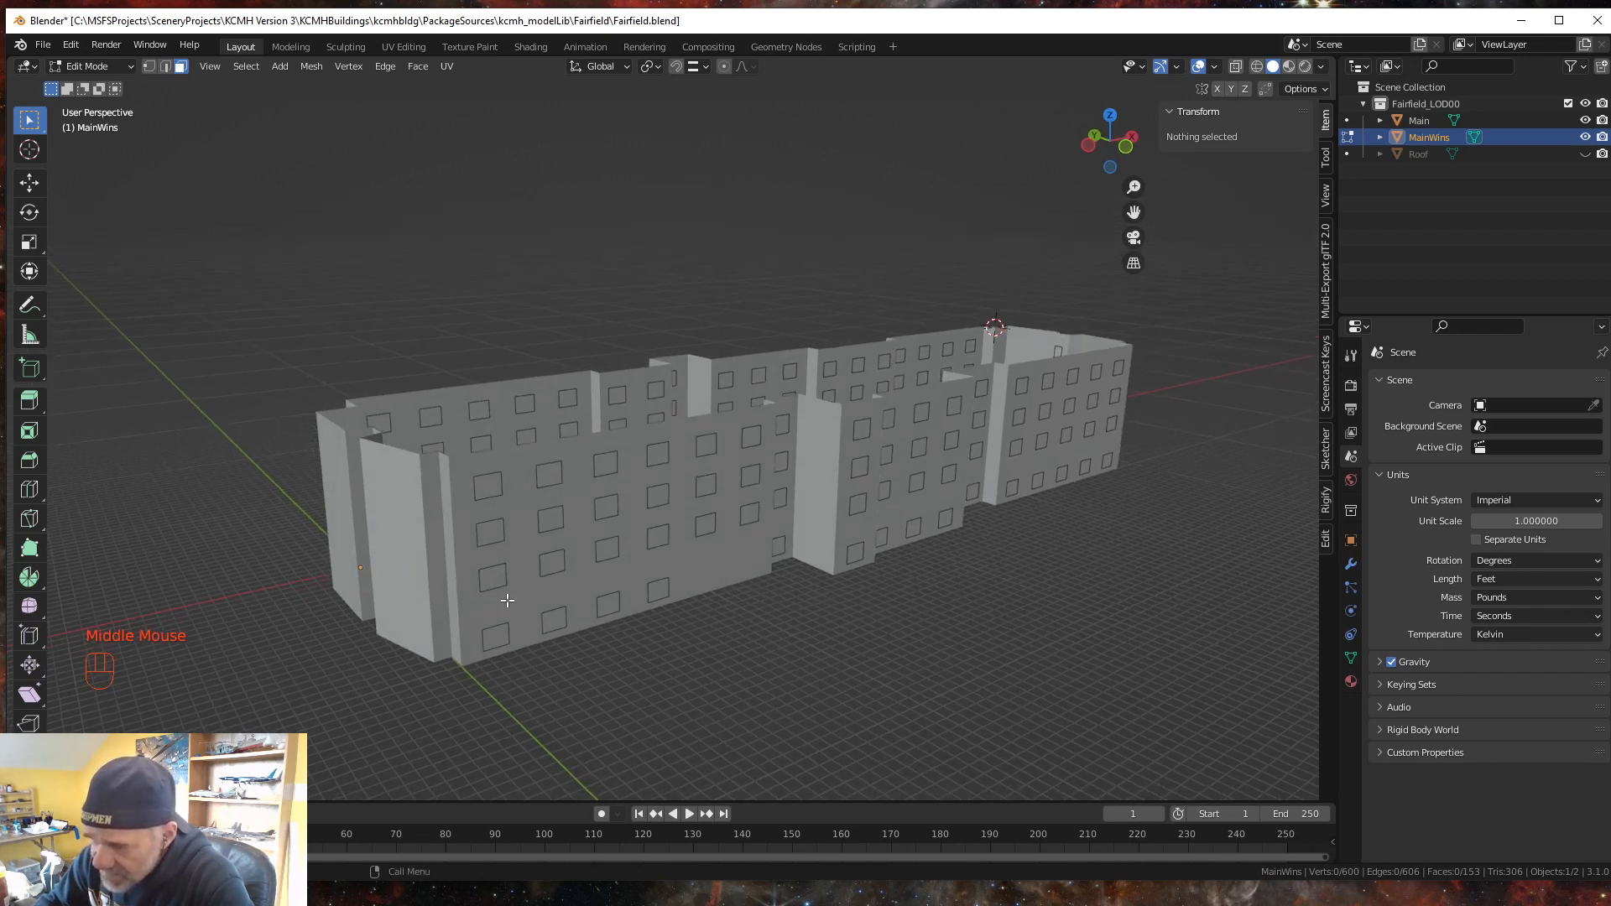
{"action": "middle_click_drag", "start_coordinate": [504, 612], "coordinate": [945, 428]}
{"action": "scroll", "coordinate": [593, 647], "scroll_direction": "down", "scroll_amount": 2}
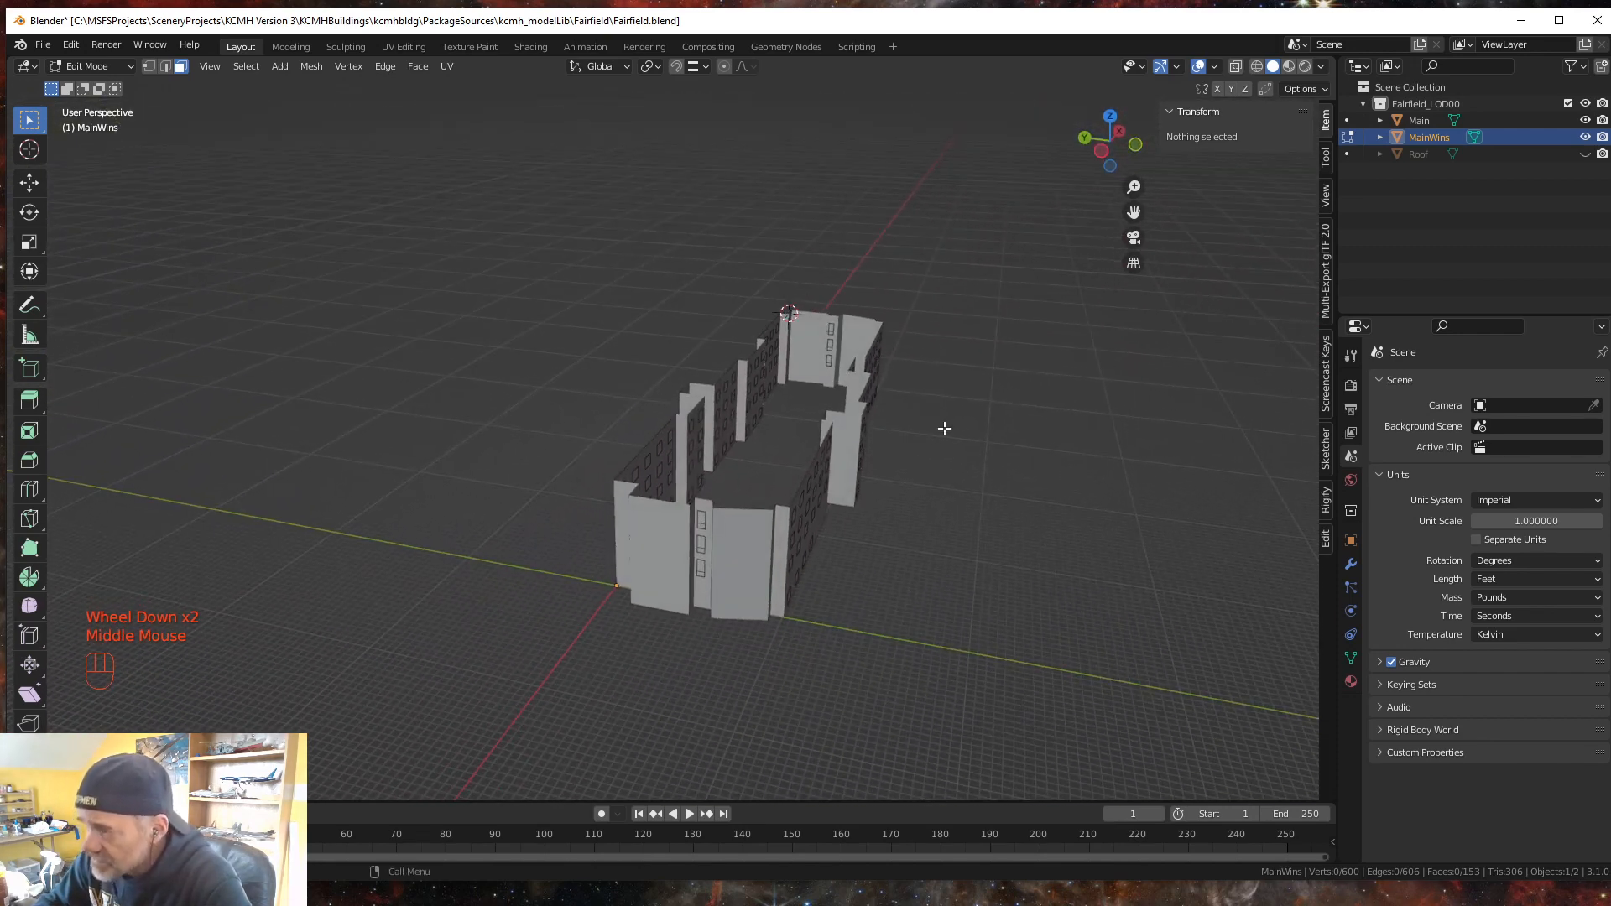
- Turn on X-ray and box-select all window faces along the hotel's long front wall
{"action": "left_click", "coordinate": [1236, 66]}
{"action": "middle_click_drag", "start_coordinate": [931, 582], "coordinate": [956, 549]}
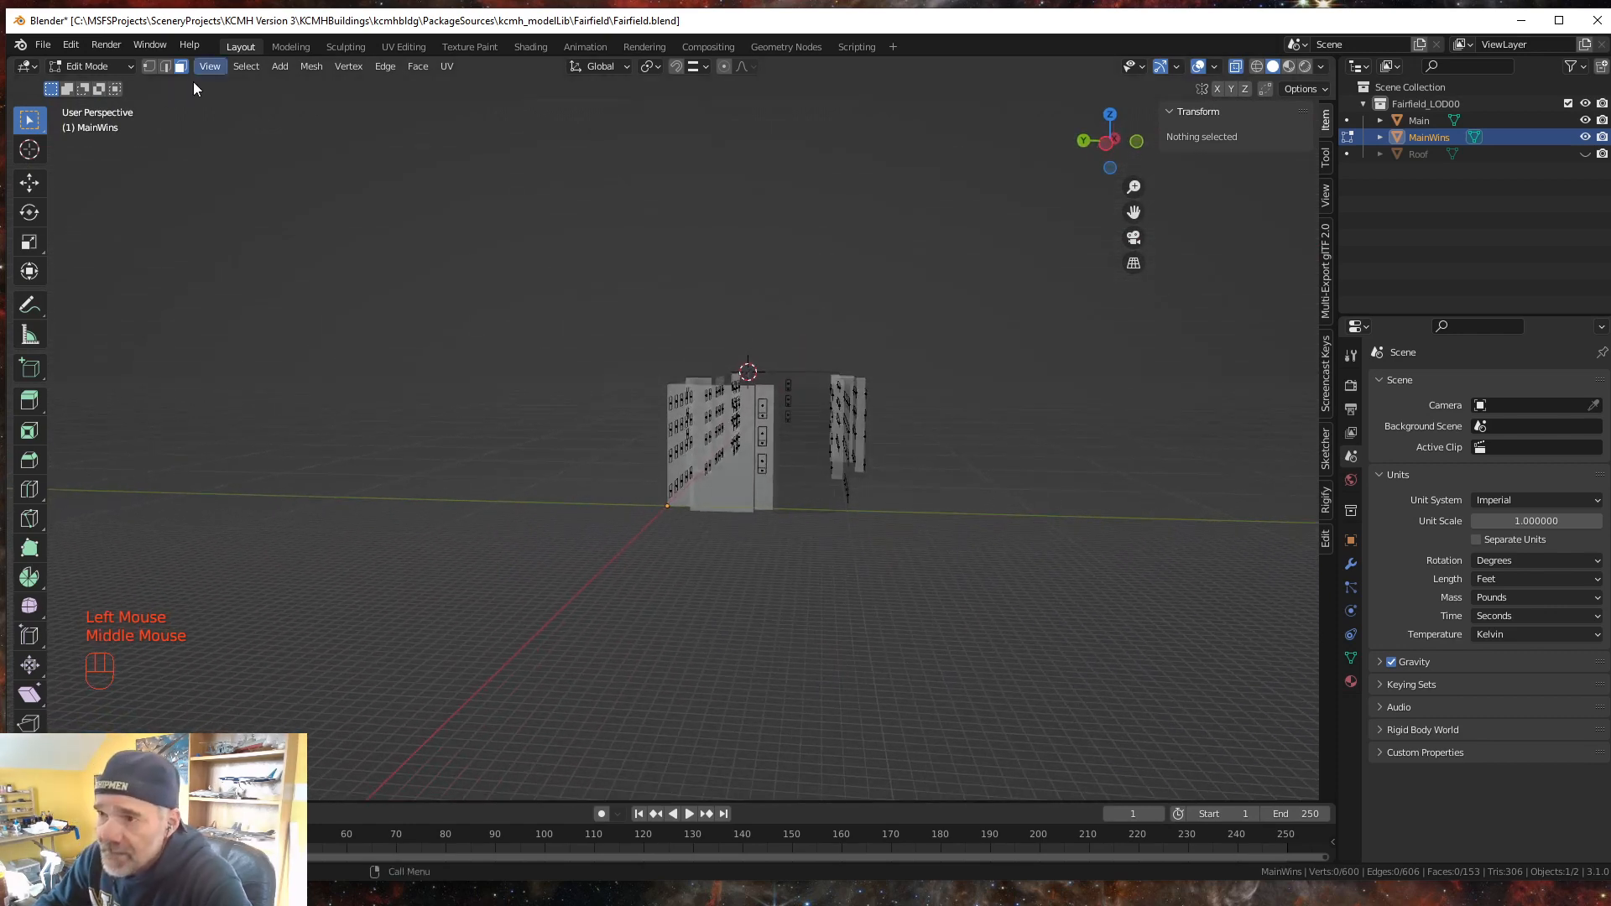
{"action": "left_click_drag", "start_coordinate": [805, 546], "coordinate": [940, 316]}
{"action": "middle_click_drag", "start_coordinate": [1100, 461], "coordinate": [939, 496]}
{"action": "scroll", "coordinate": [785, 601], "scroll_direction": "up", "scroll_amount": 2}
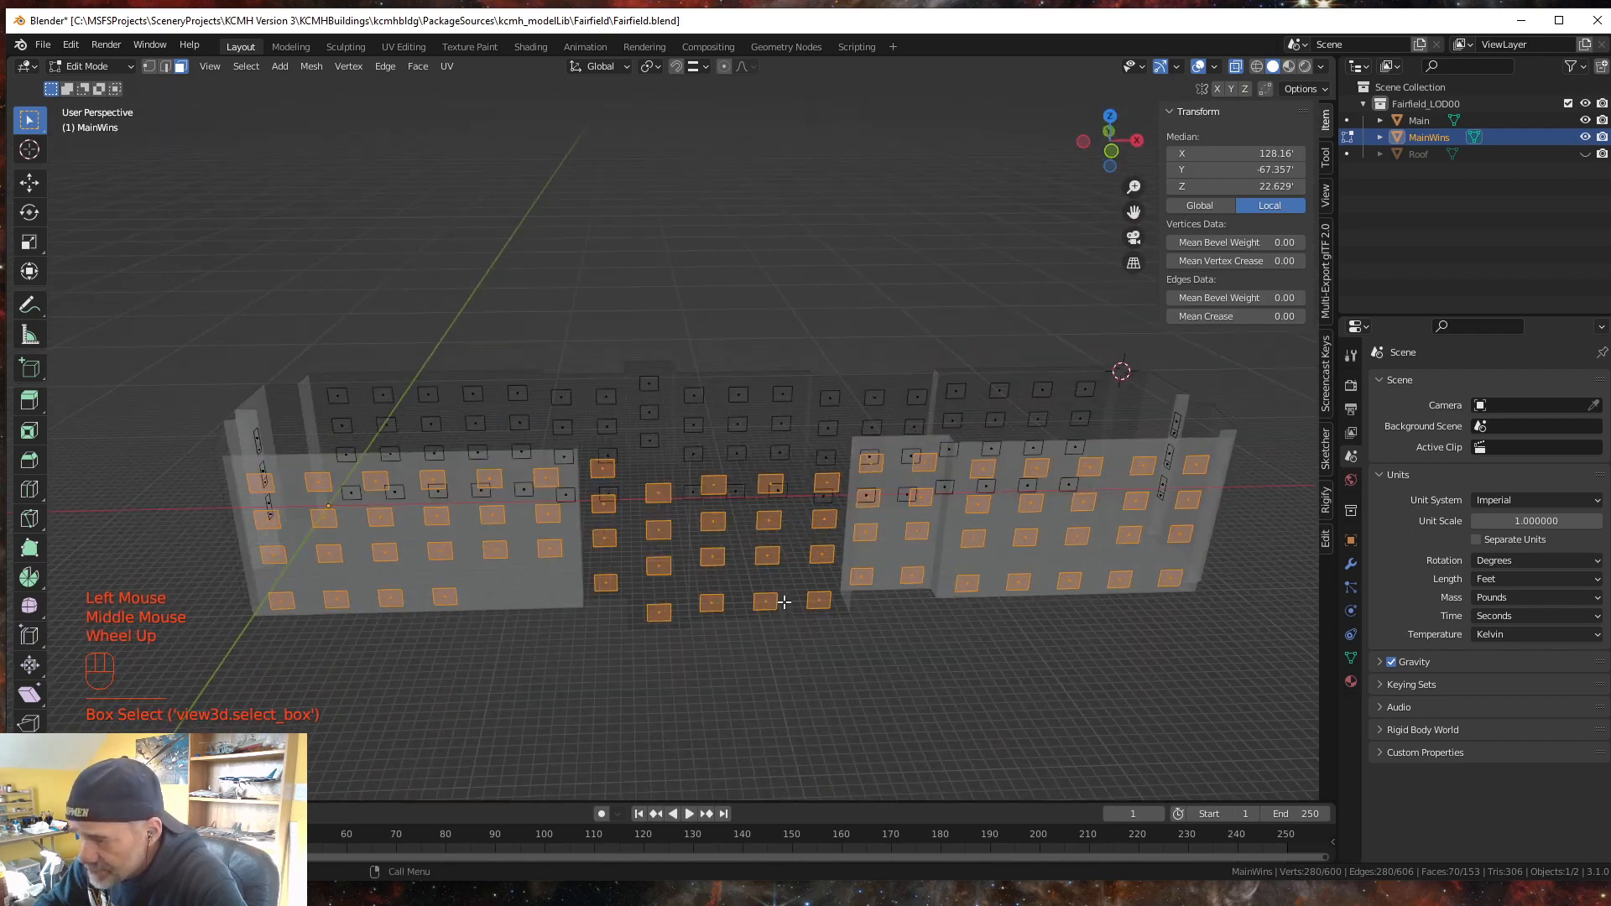
- Move the selected front-wall window faces 0.25 feet inward along the global Y axis
{"action": "middle_click_drag", "start_coordinate": [723, 775], "coordinate": [915, 750]}
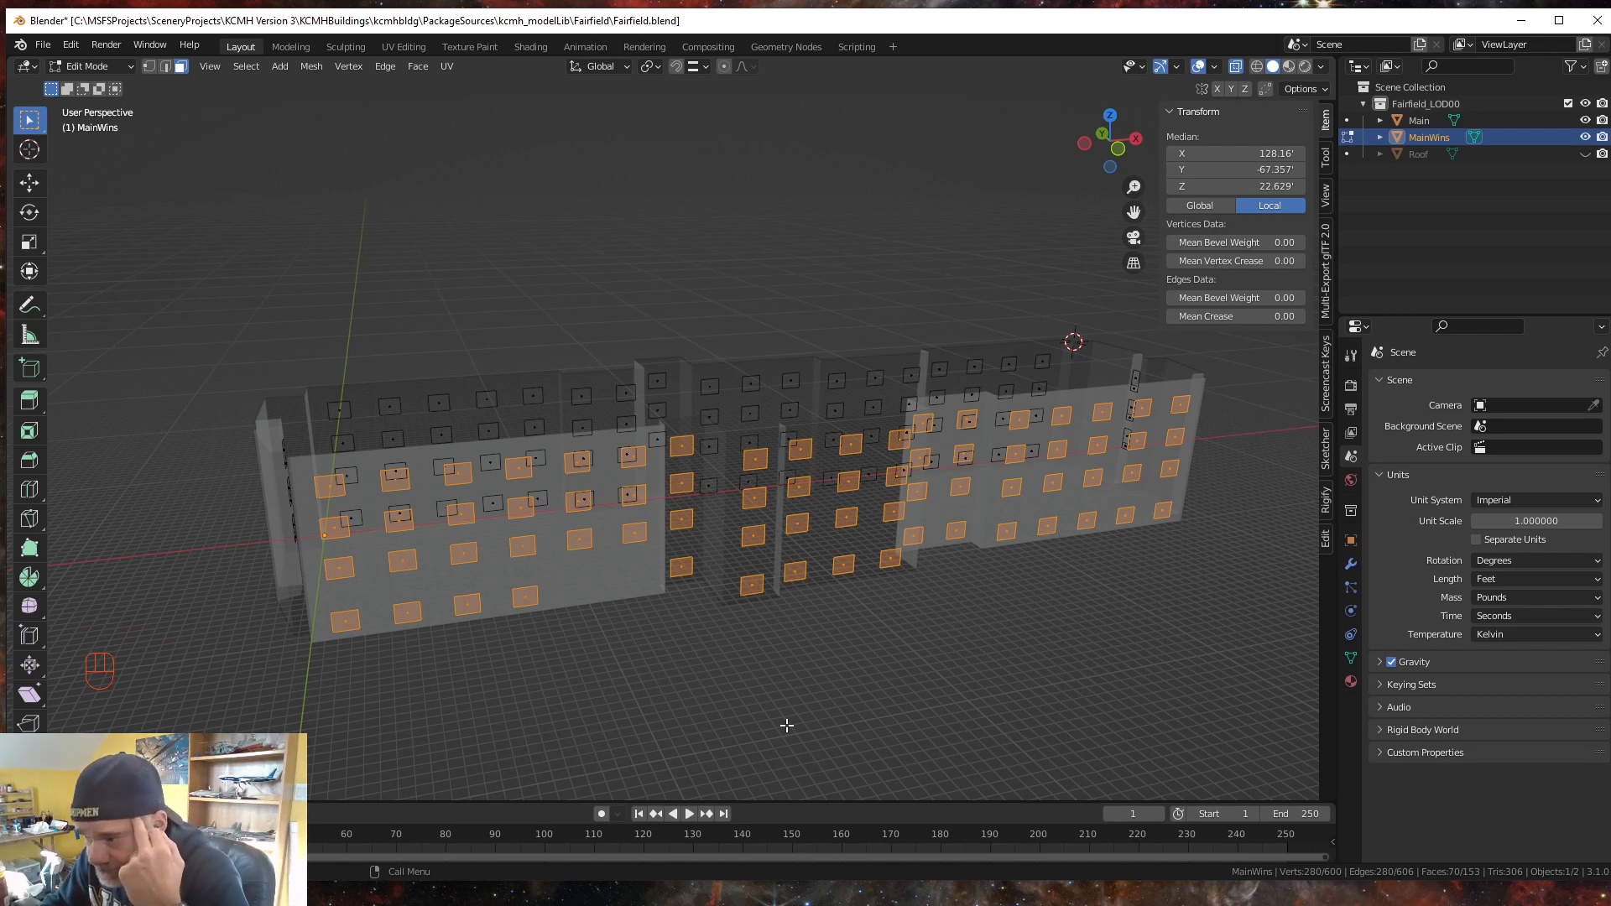
{"action": "middle_click_drag", "start_coordinate": [599, 705], "coordinate": [697, 695]}
{"action": "scroll", "coordinate": [698, 694], "scroll_direction": "up", "scroll_amount": 1}
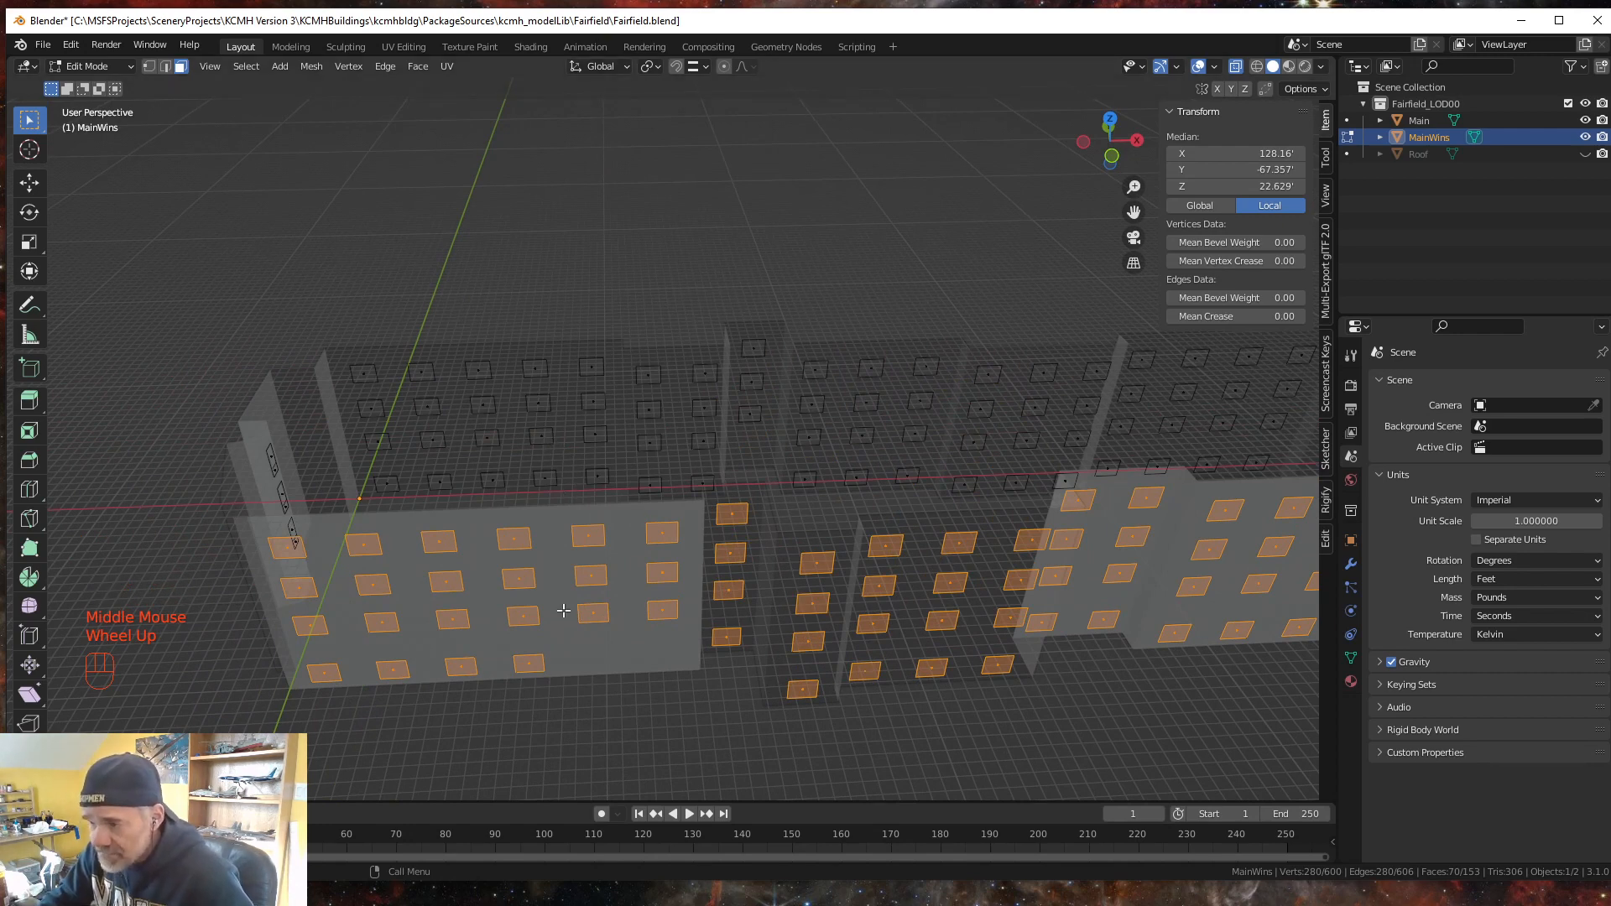
{"action": "middle_click_drag", "start_coordinate": [544, 633], "coordinate": [545, 602]}
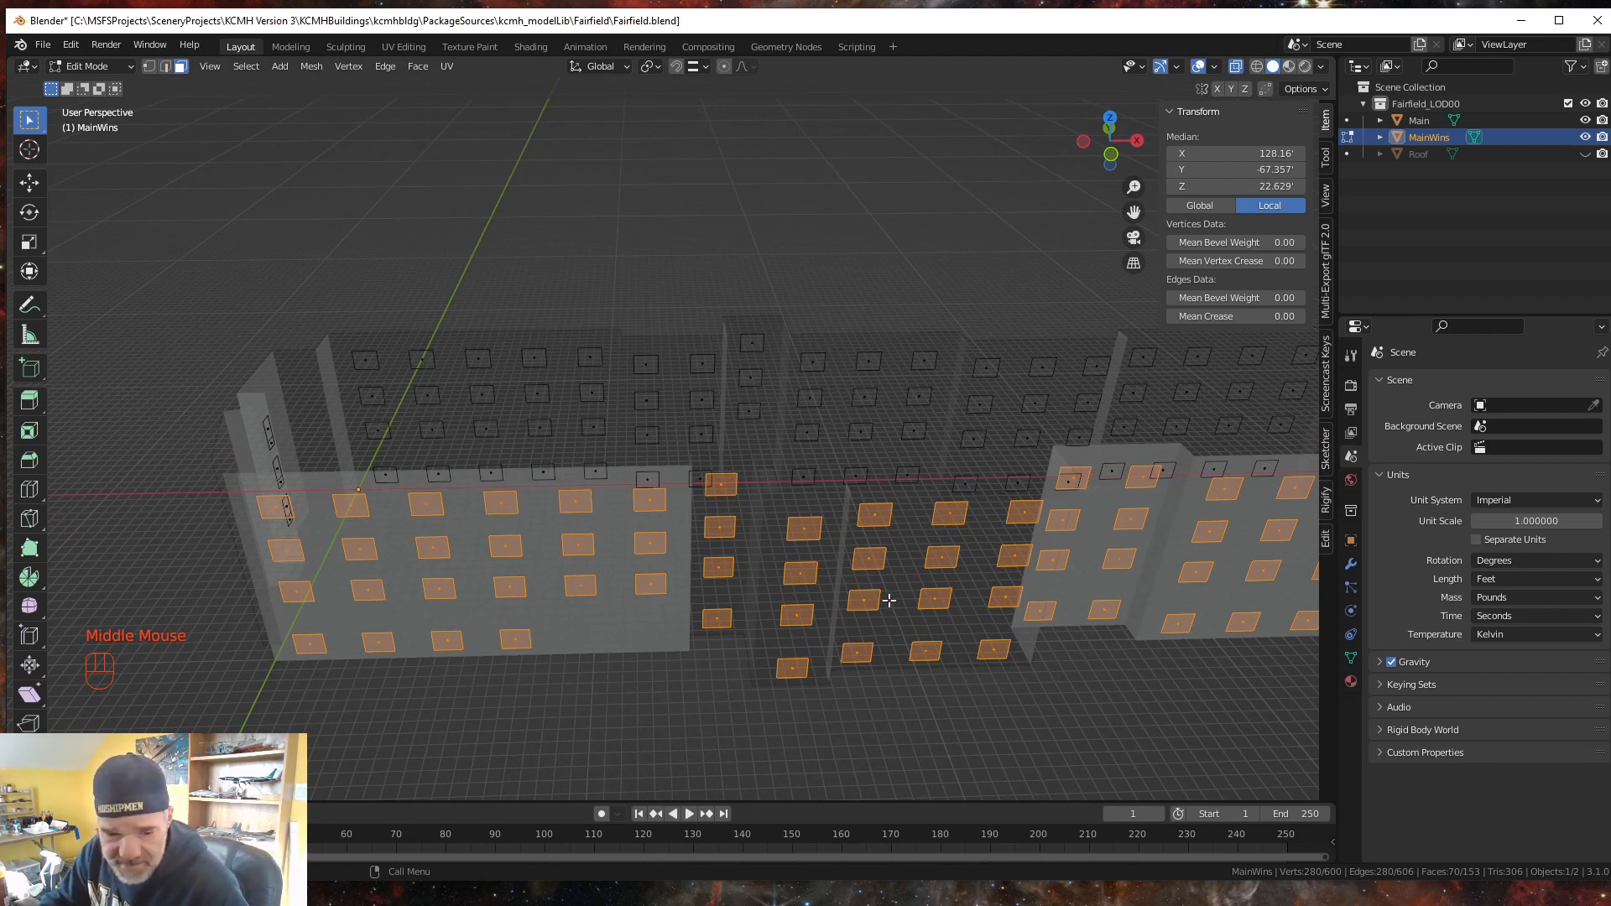
{"action": "key", "text": "g"}
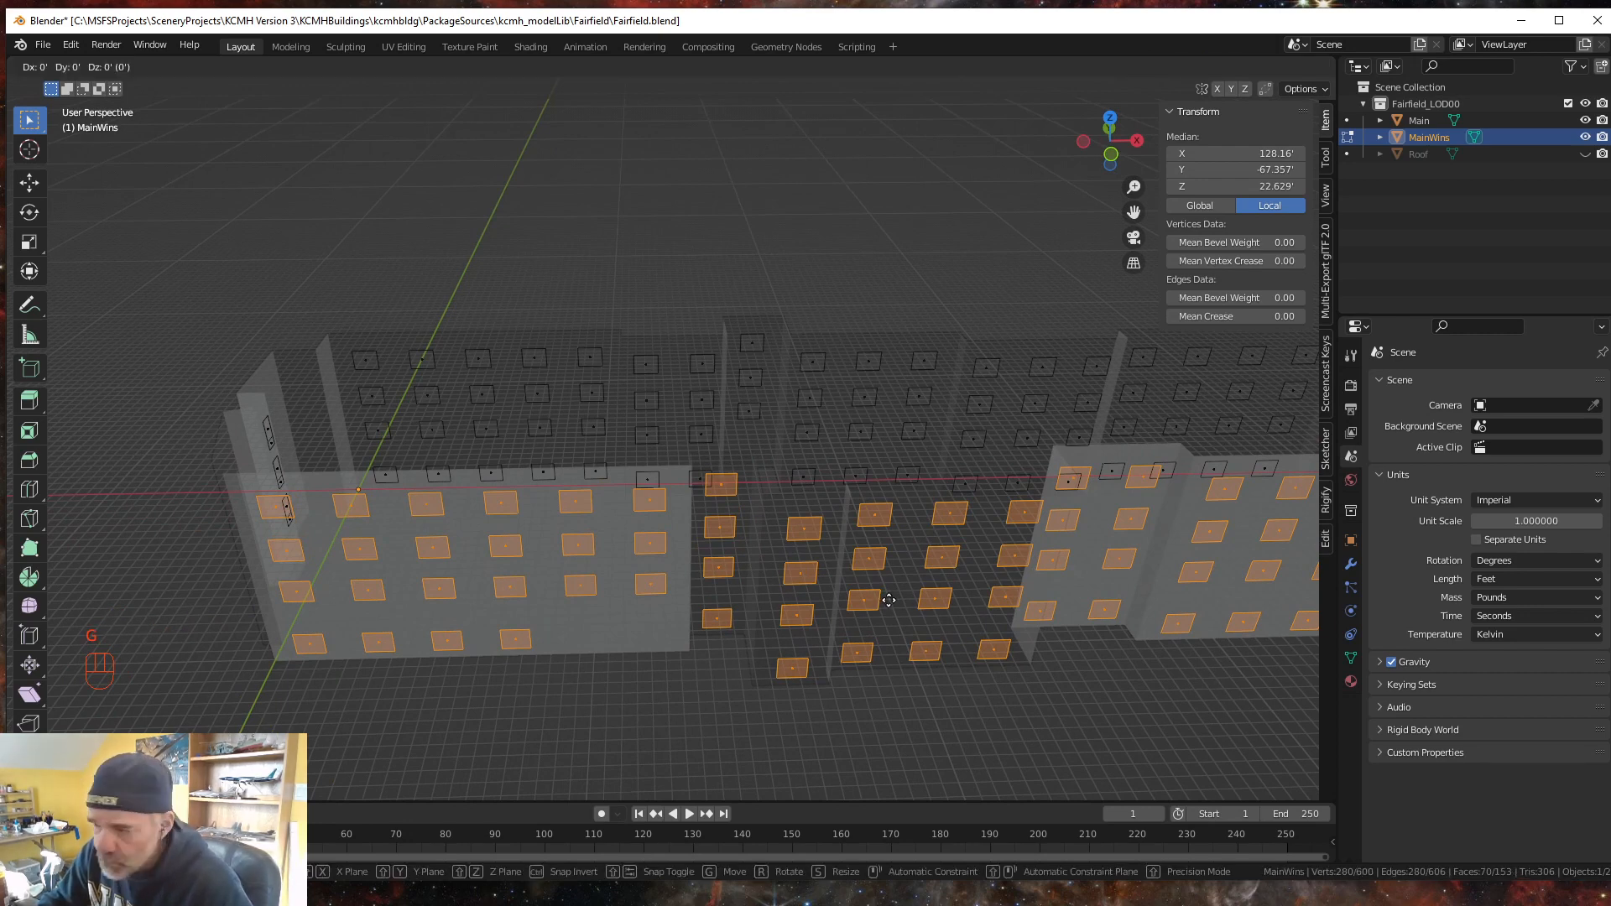
{"action": "key", "text": "y"}
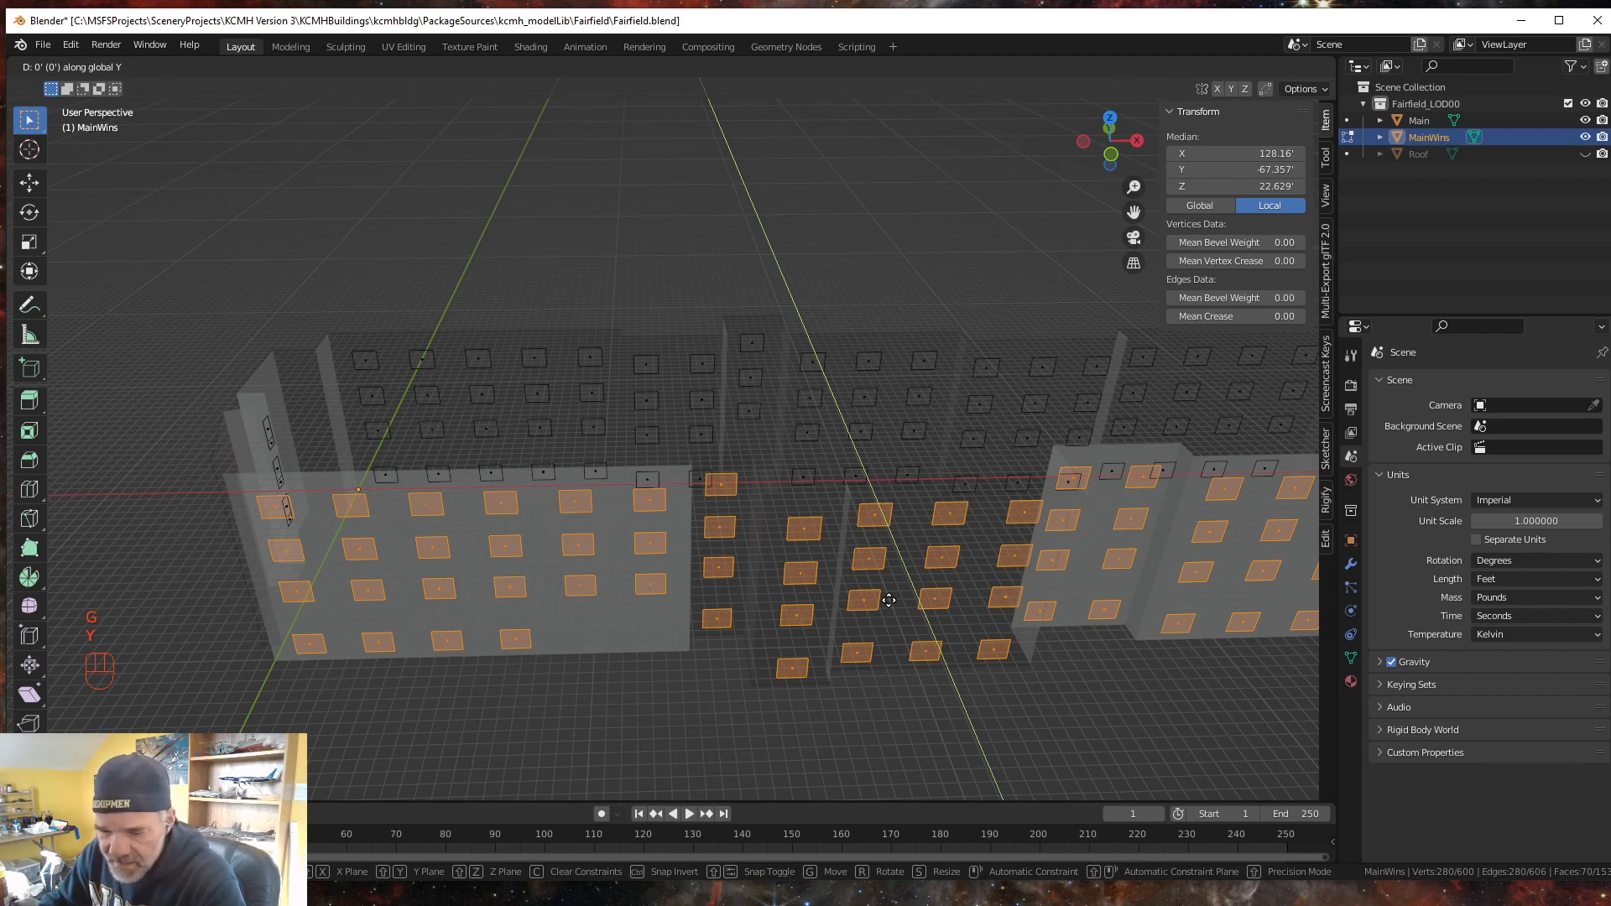
{"action": "type", "text": ".25"}
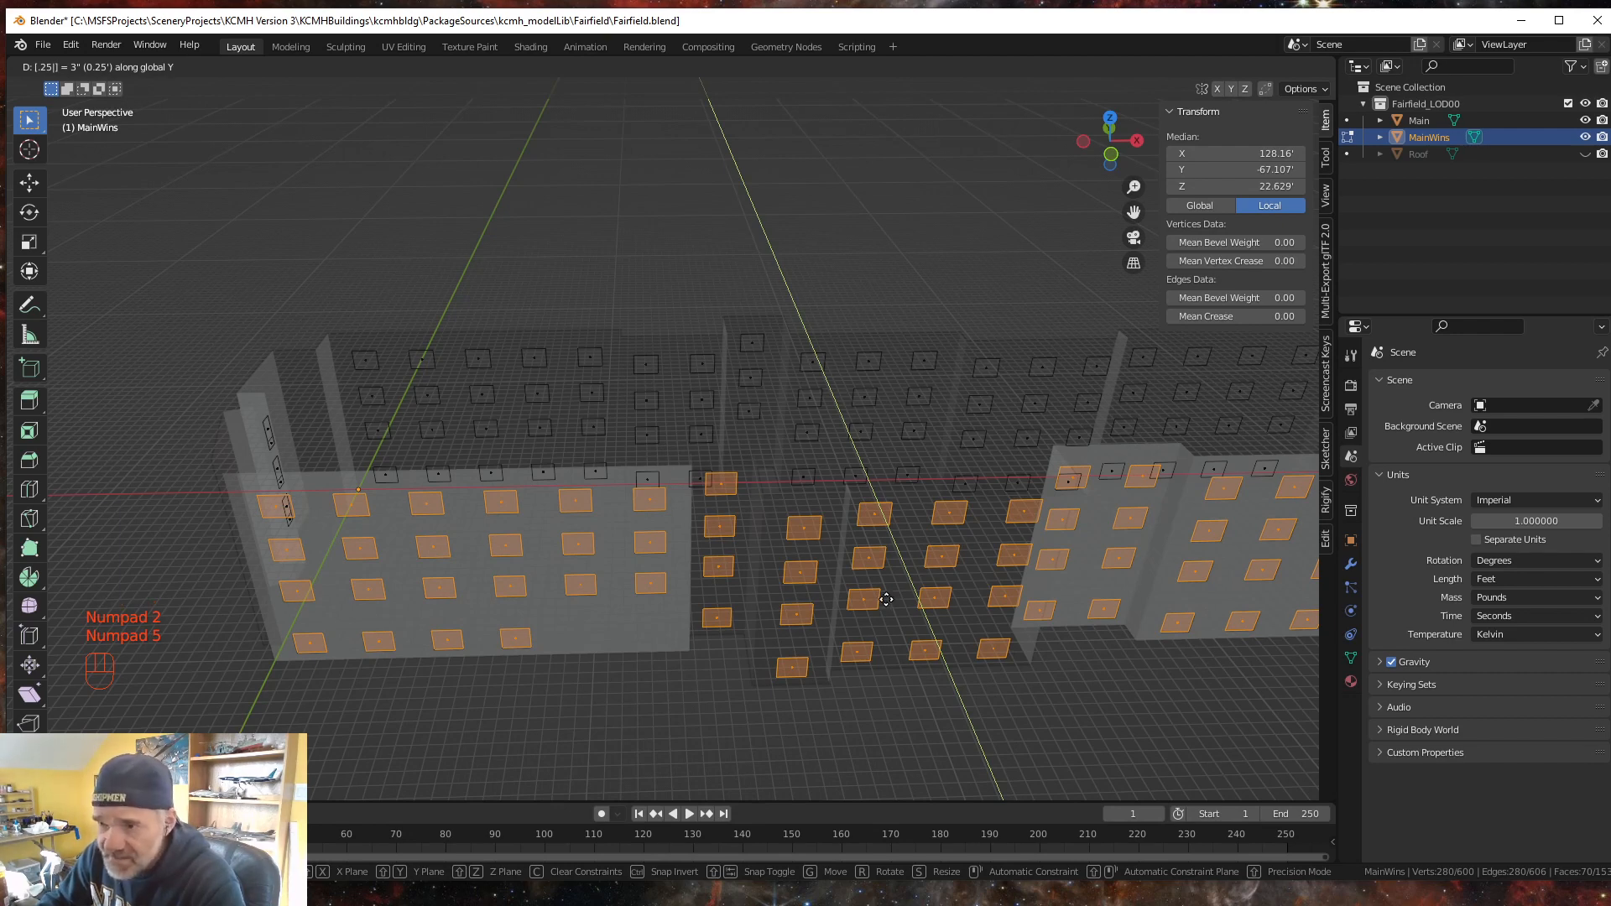
{"action": "key", "text": "KP_Enter"}
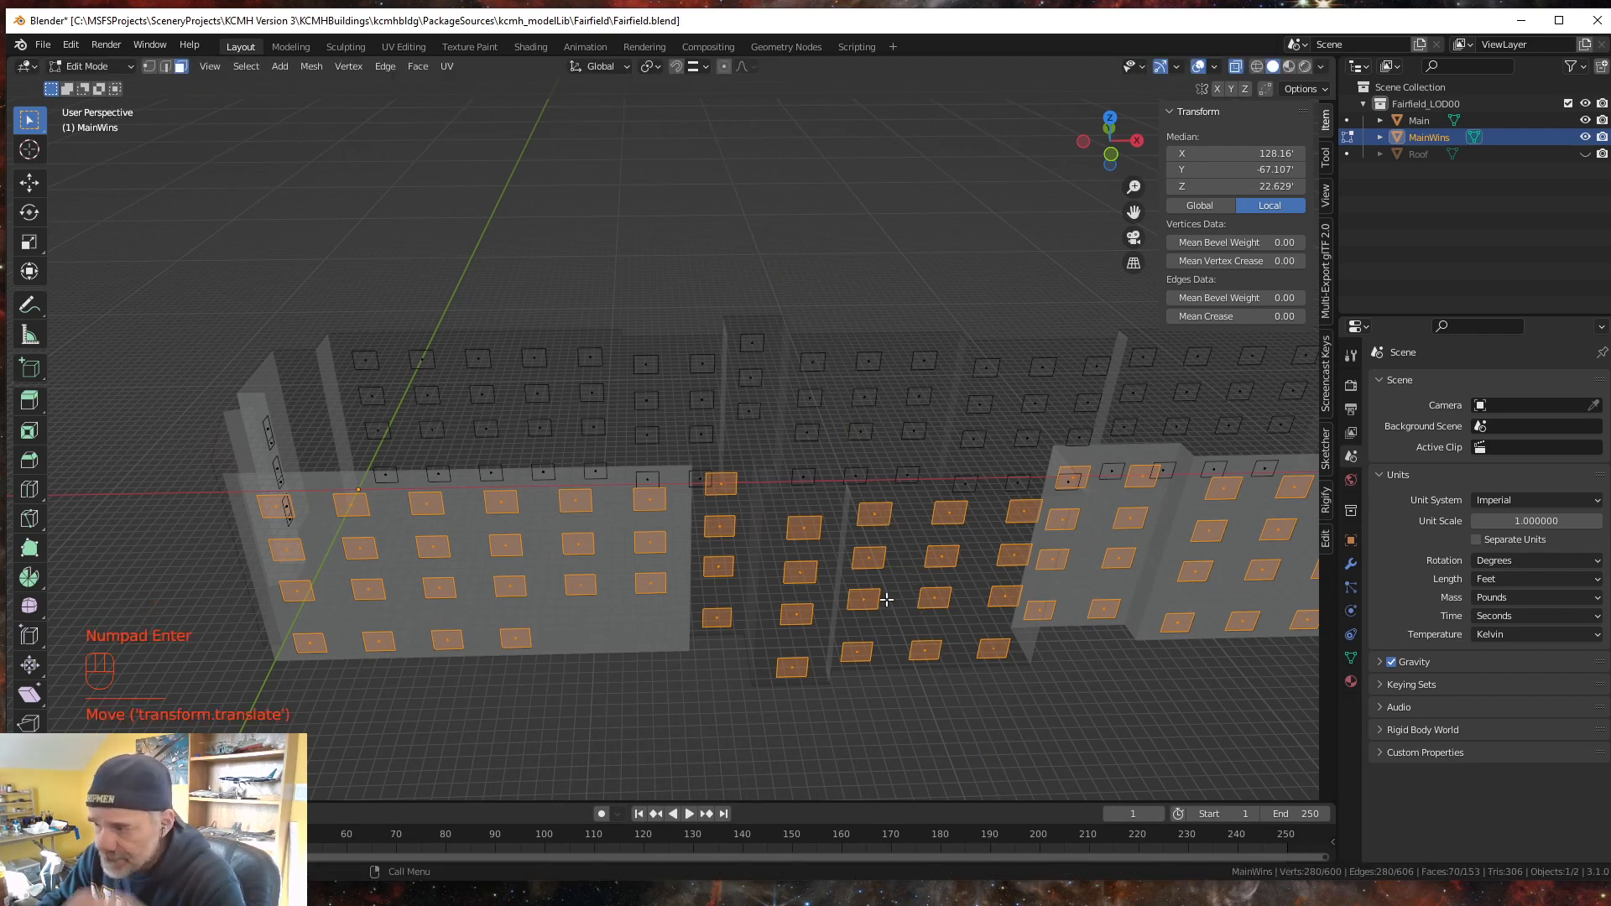
- Turn off X-ray and inspect the inset of the front-wall windows up close
{"action": "mouse_move", "coordinate": [708, 701]}
{"action": "middle_mouse_down"}
{"action": "mouse_move", "coordinate": [672, 702]}
{"action": "mouse_move", "coordinate": [686, 702]}
{"action": "middle_mouse_up"}
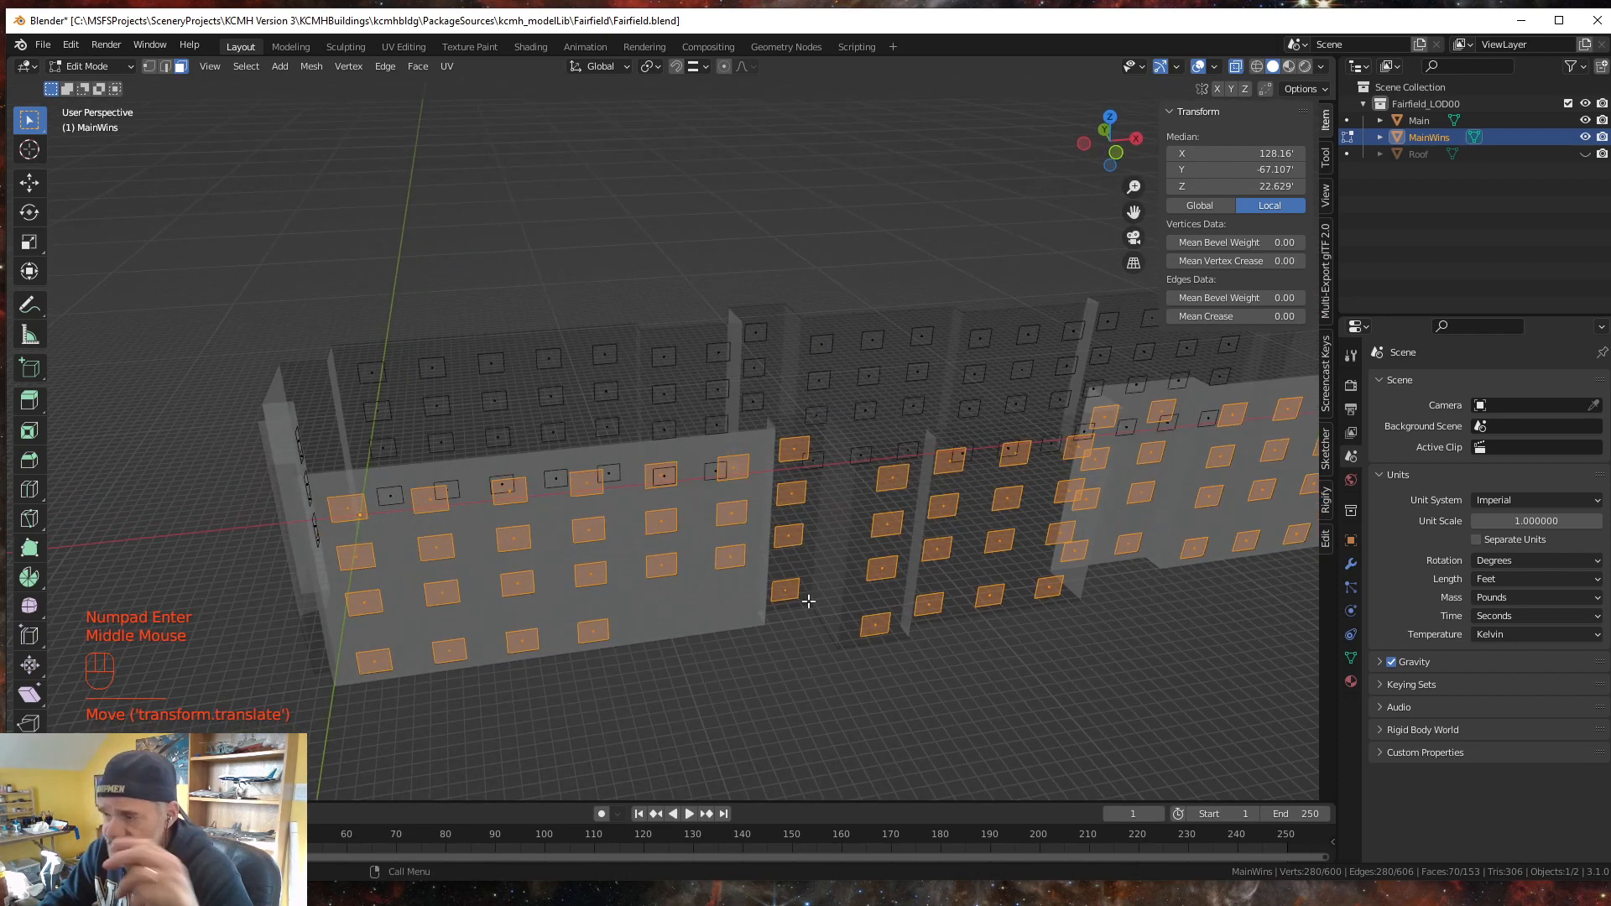
{"action": "left_click", "coordinate": [1237, 68]}
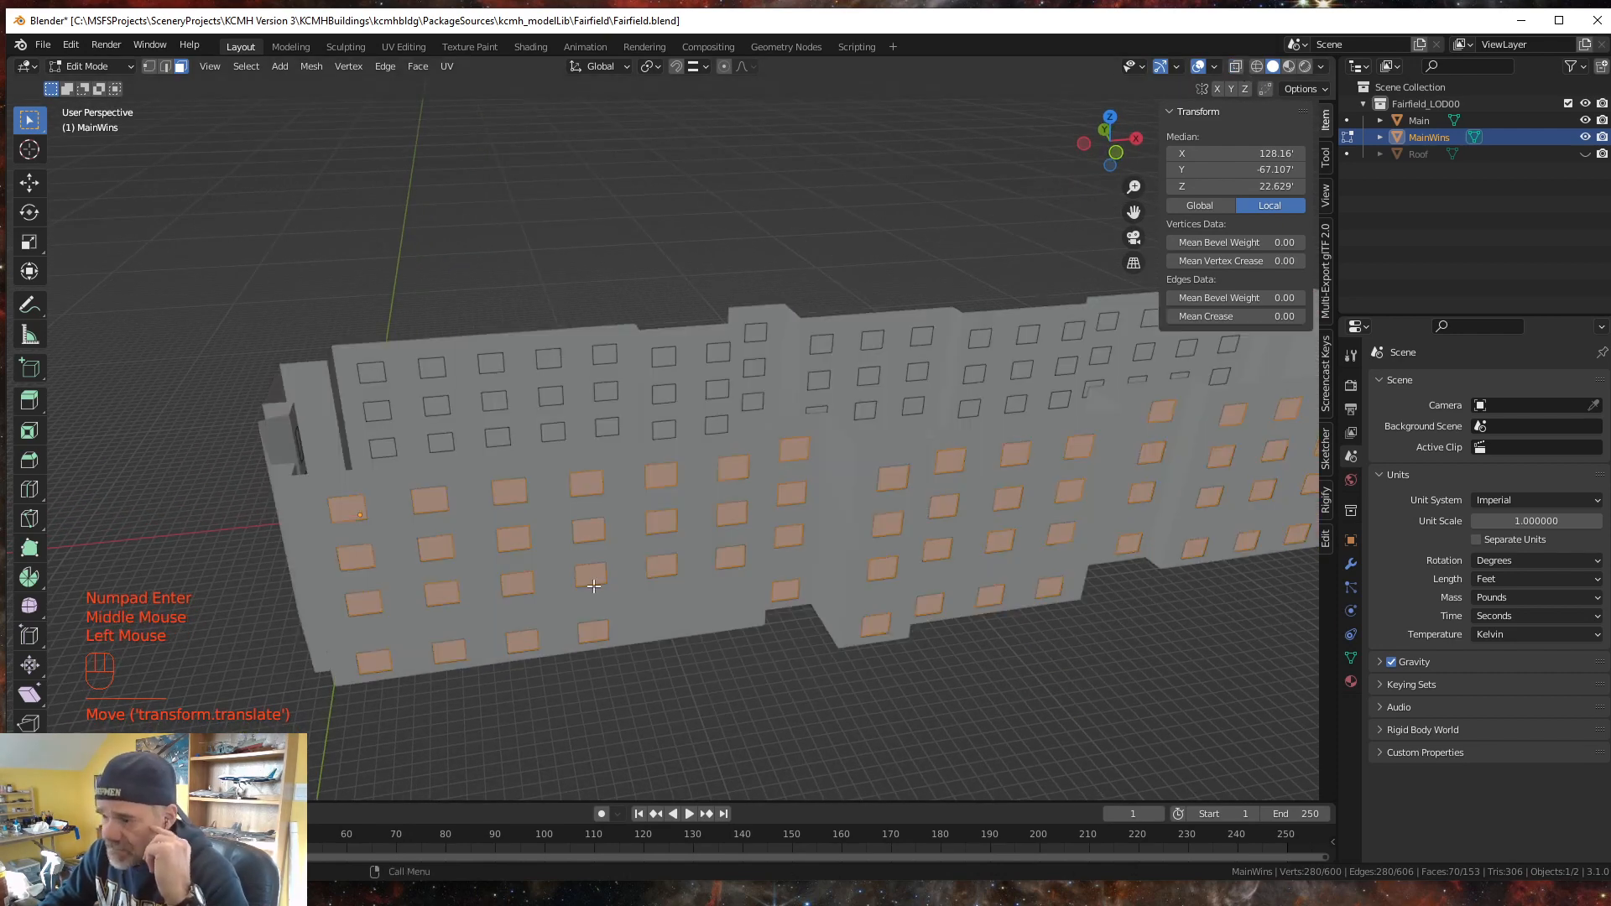
{"action": "middle_click_drag", "start_coordinate": [537, 638], "coordinate": [510, 628]}
{"action": "scroll", "coordinate": [510, 628], "scroll_direction": "up", "scroll_amount": 5}
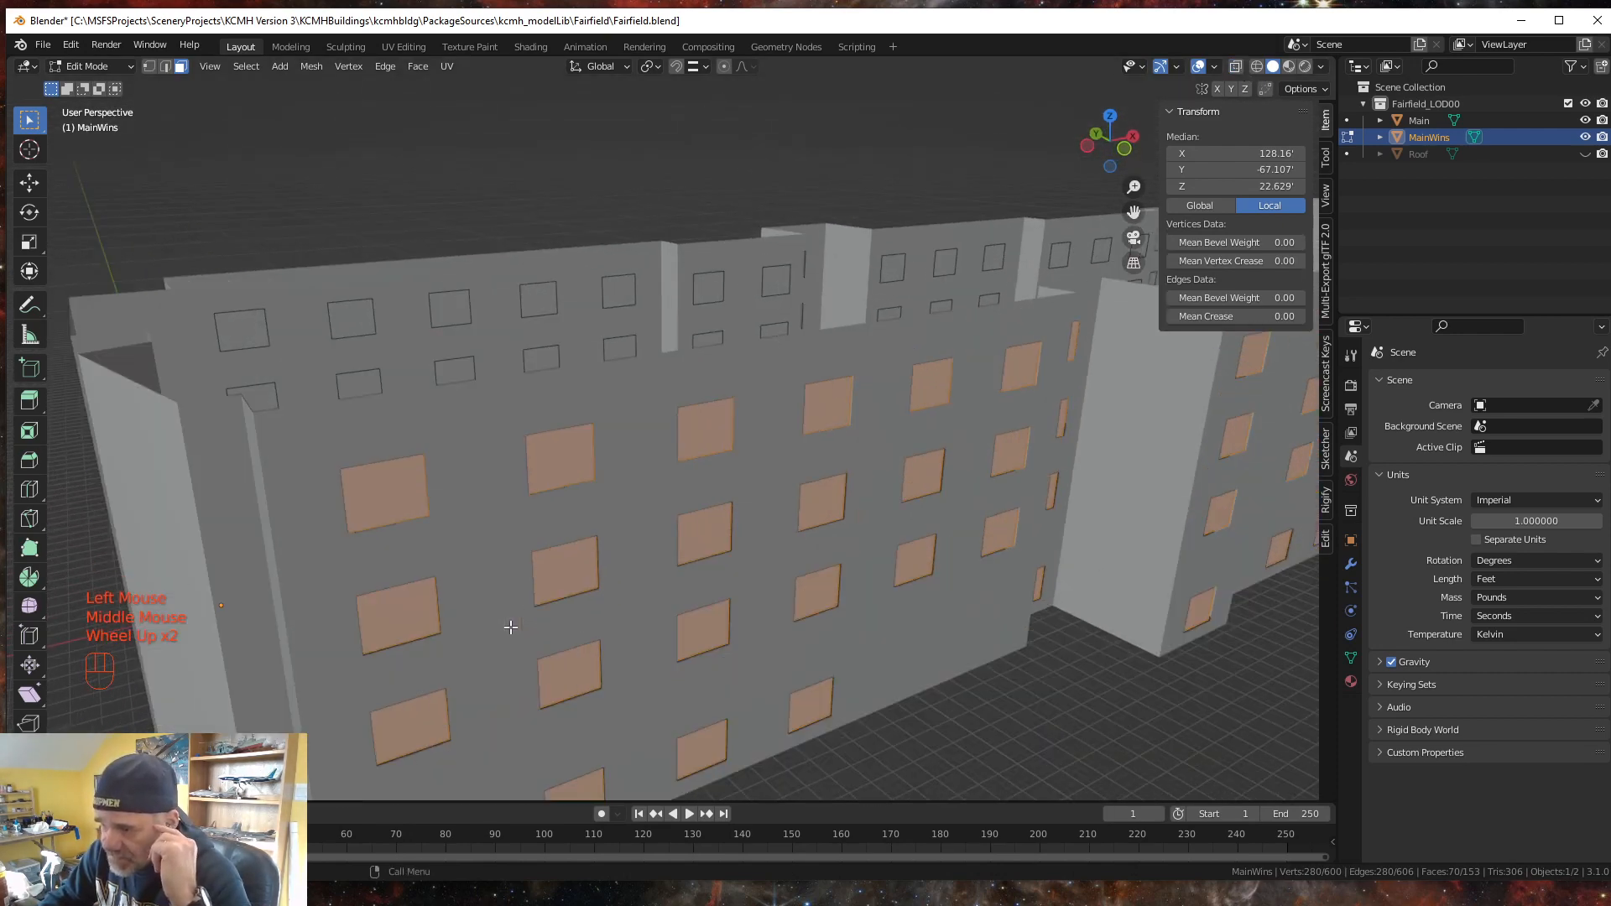
{"action": "middle_click_drag", "start_coordinate": [618, 633], "coordinate": [651, 651]}
{"action": "scroll", "coordinate": [651, 652], "scroll_direction": "down", "scroll_amount": 2}
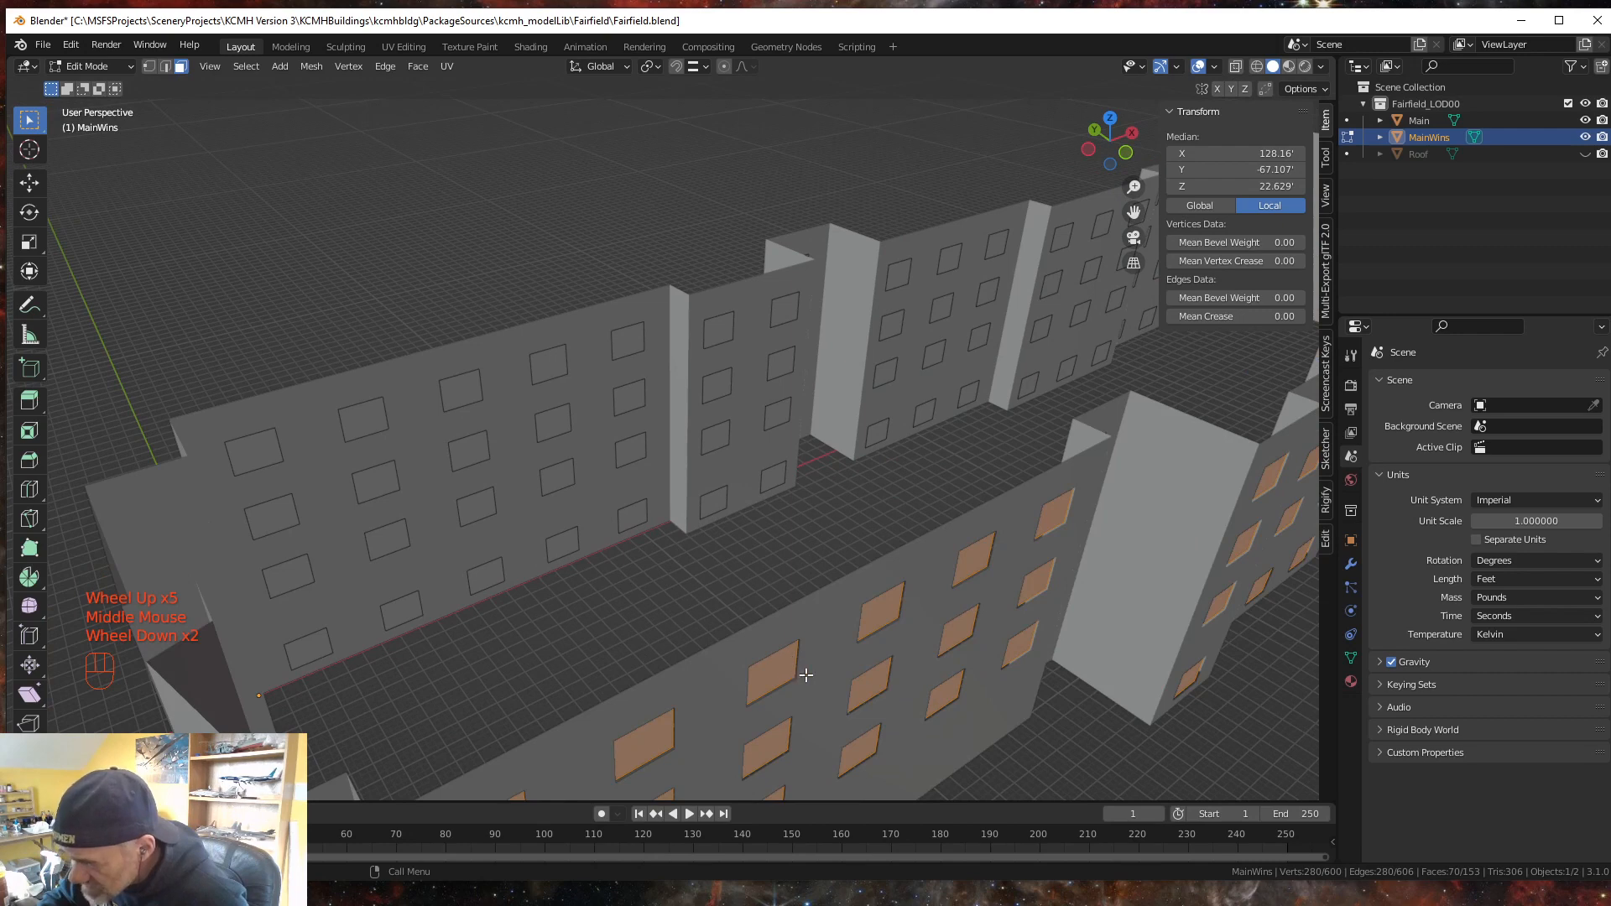
{"action": "middle_click_drag", "start_coordinate": [802, 729], "coordinate": [798, 712]}
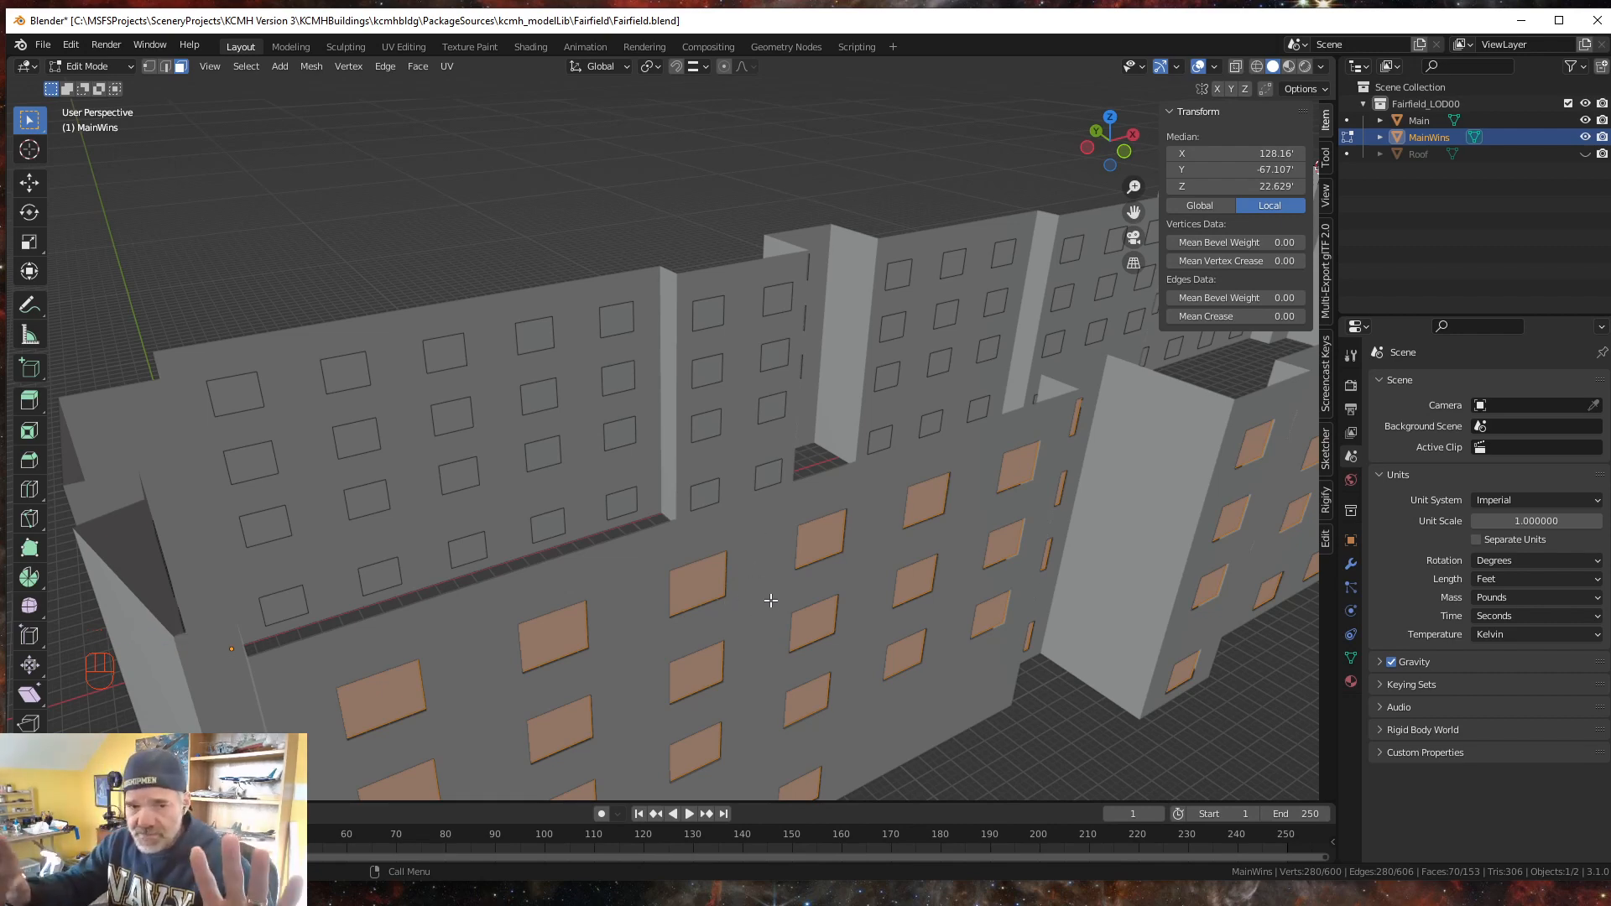
{"action": "scroll", "coordinate": [776, 593], "scroll_direction": "down", "scroll_amount": 3}
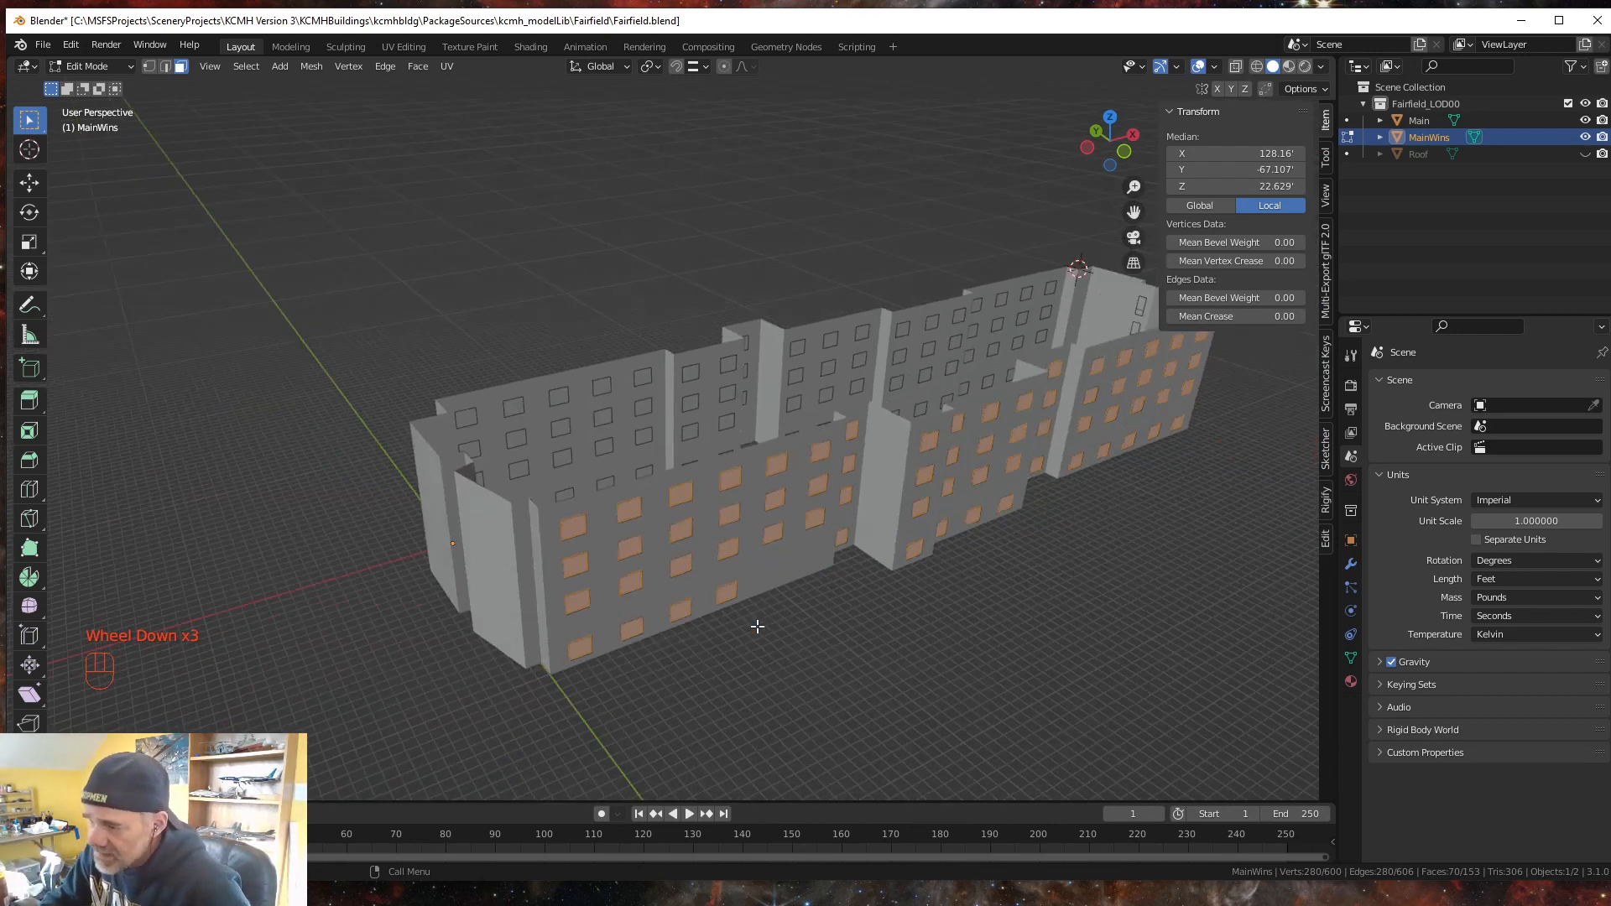
- Turn X-ray back on and box-select all window faces along the hotel's long rear wall instead
{"action": "middle_click_drag", "start_coordinate": [755, 622], "coordinate": [792, 654]}
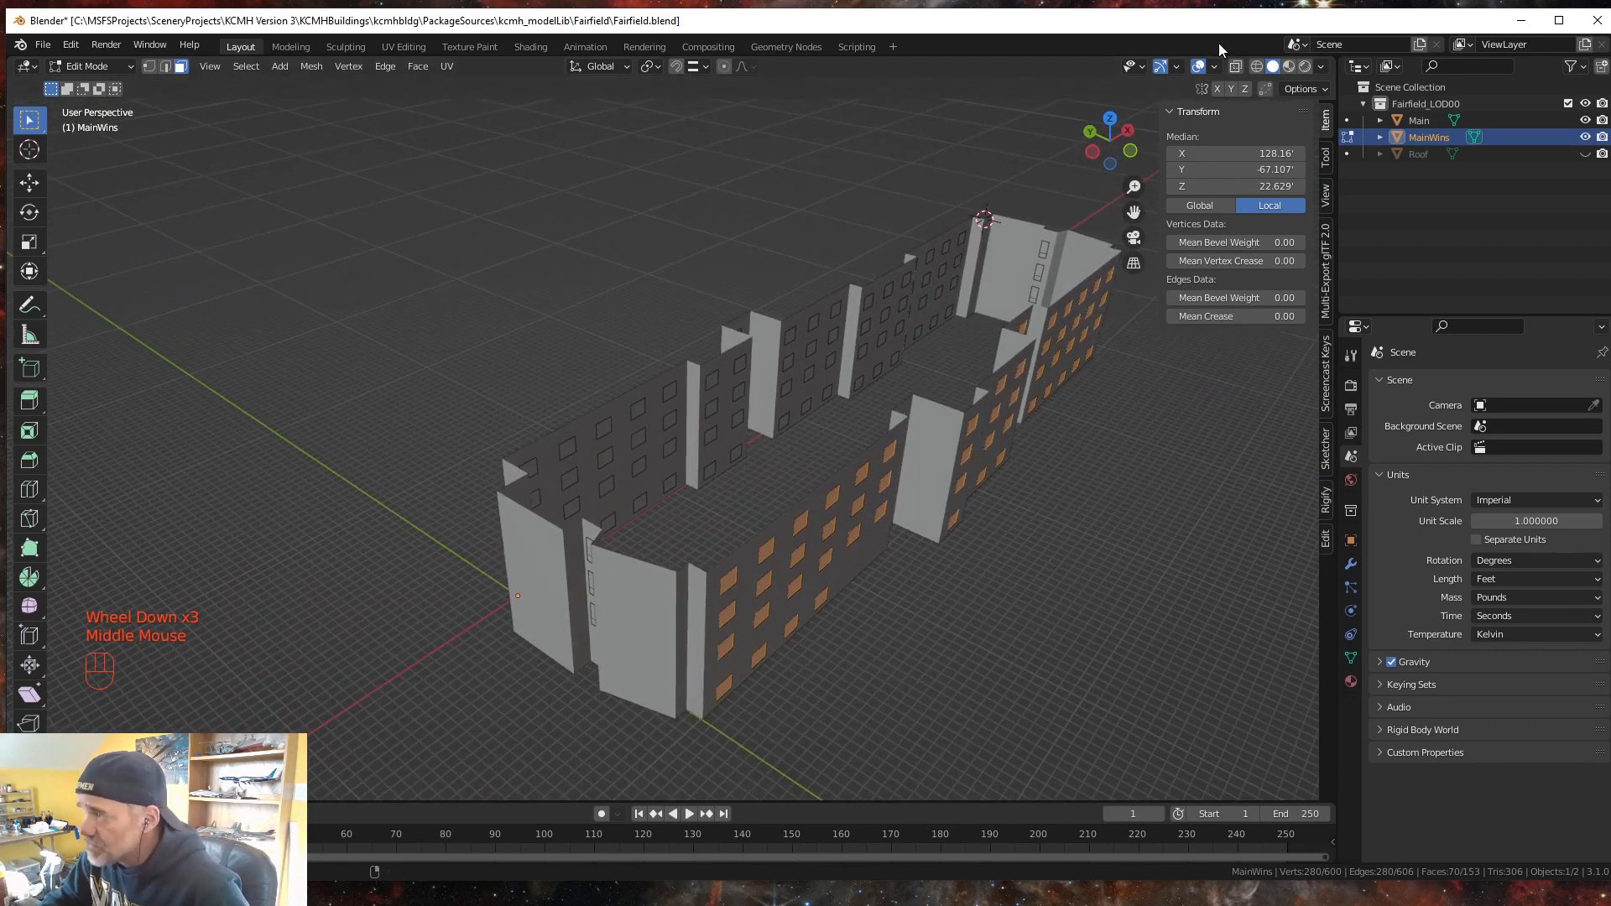
{"action": "left_click", "coordinate": [1236, 67]}
{"action": "middle_click_drag", "start_coordinate": [1032, 604], "coordinate": [989, 642]}
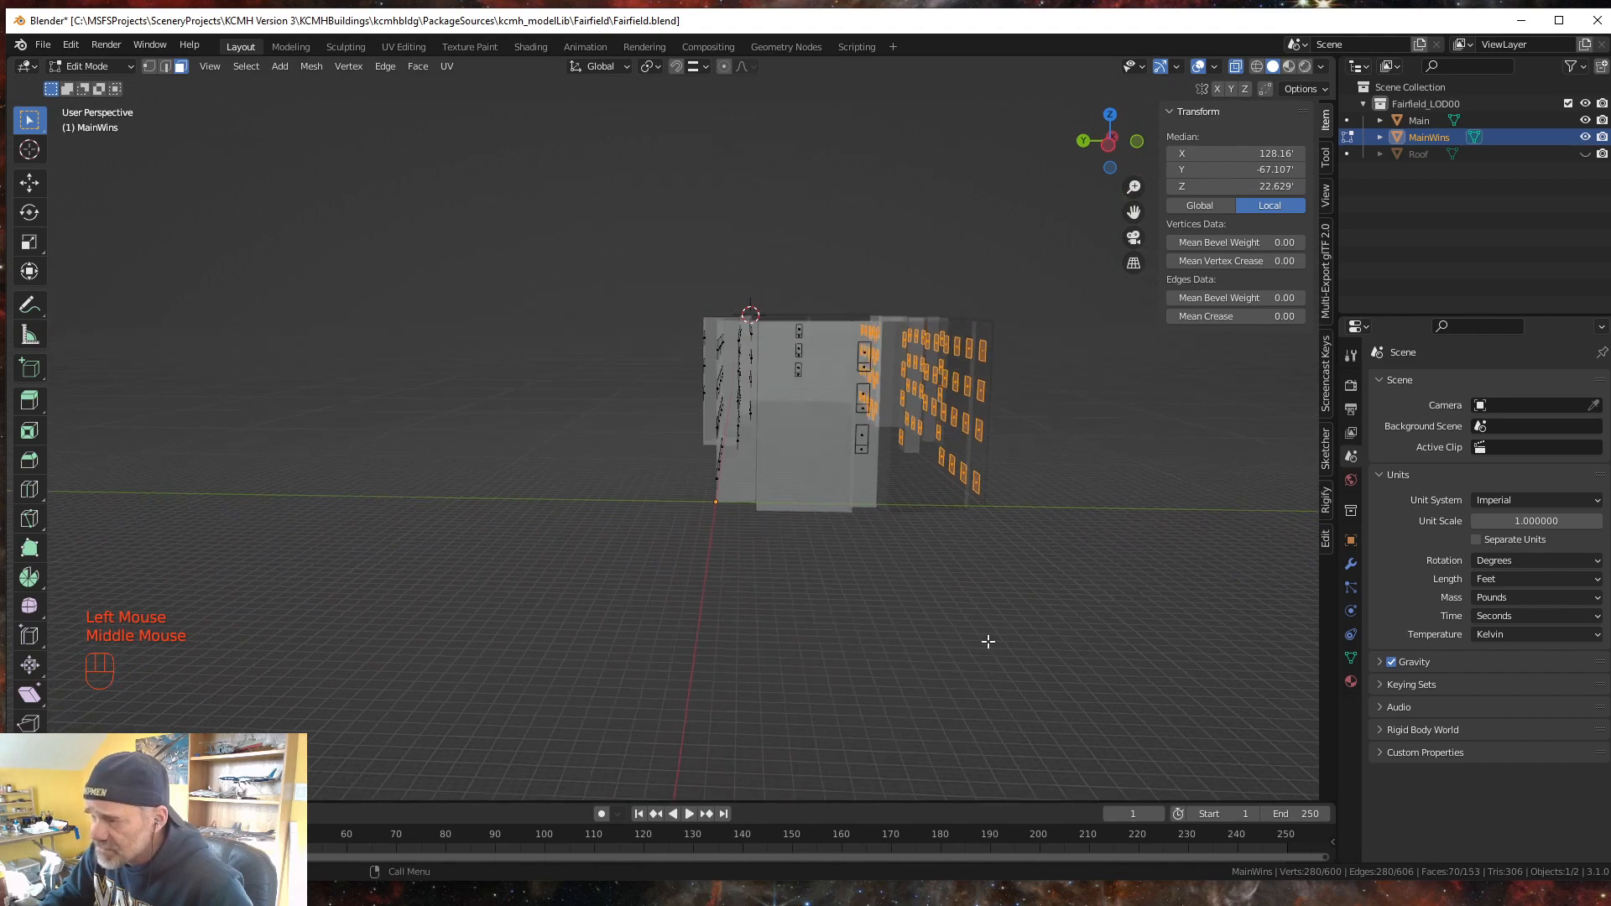
{"action": "left_click_drag", "start_coordinate": [663, 546], "coordinate": [780, 282]}
{"action": "middle_click_drag", "start_coordinate": [1012, 579], "coordinate": [852, 643]}
{"action": "scroll", "coordinate": [762, 557], "scroll_direction": "down", "scroll_amount": 1}
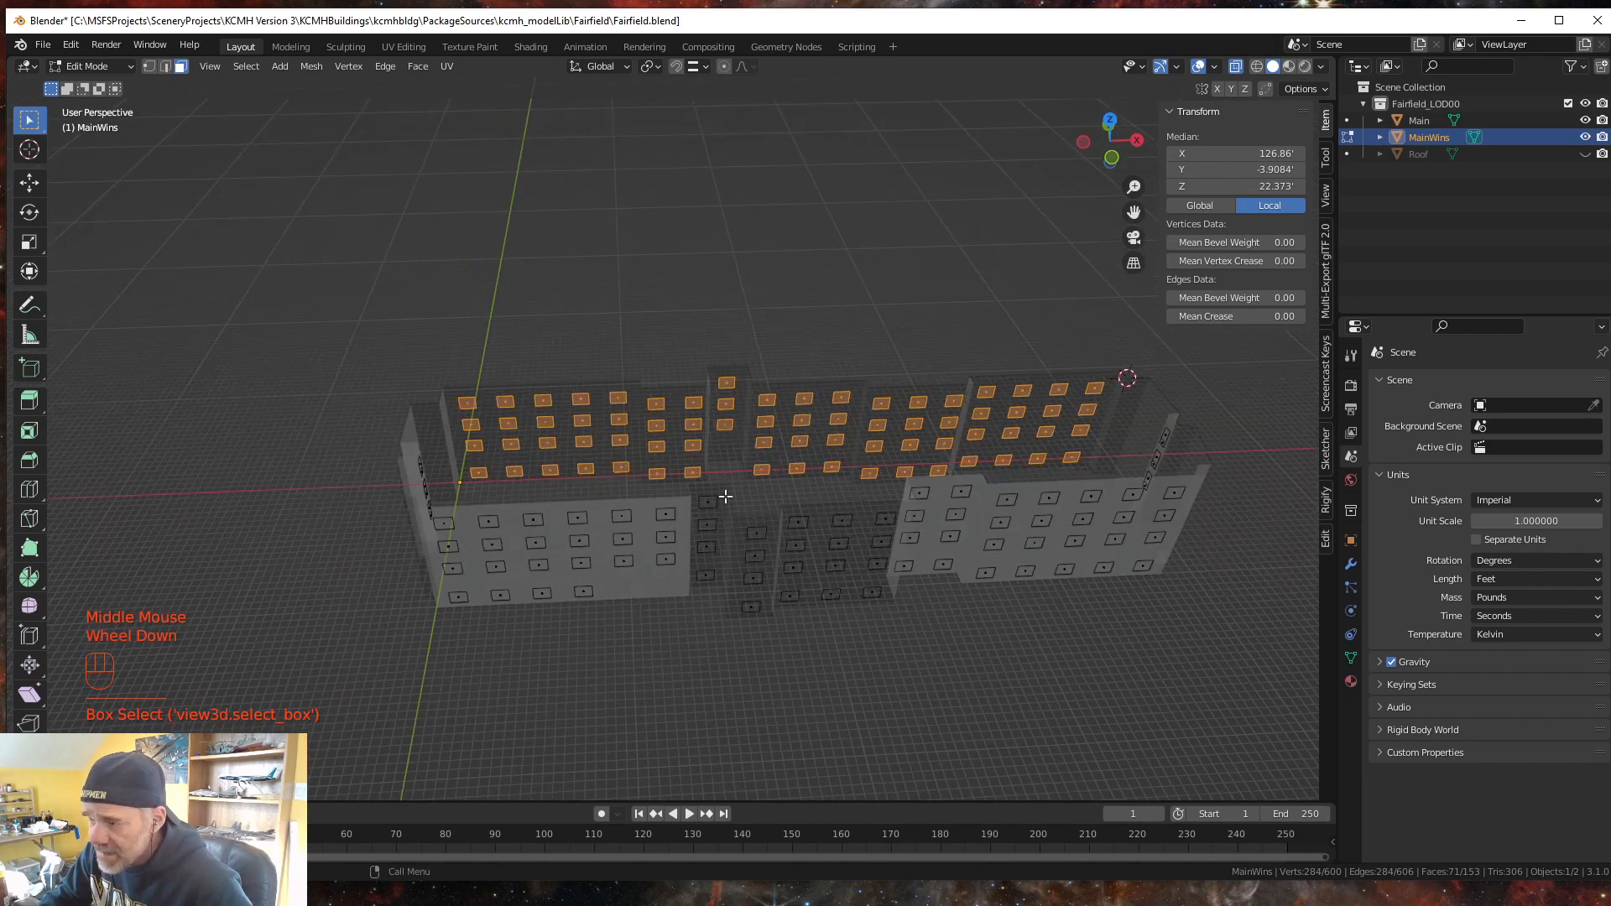
- Move the selected rear-wall window faces -0.25 feet along the global Y axis to inset them
{"action": "scroll", "coordinate": [725, 496], "scroll_direction": "up", "scroll_amount": 2}
{"action": "scroll", "coordinate": [725, 495], "scroll_direction": "up", "scroll_amount": 1}
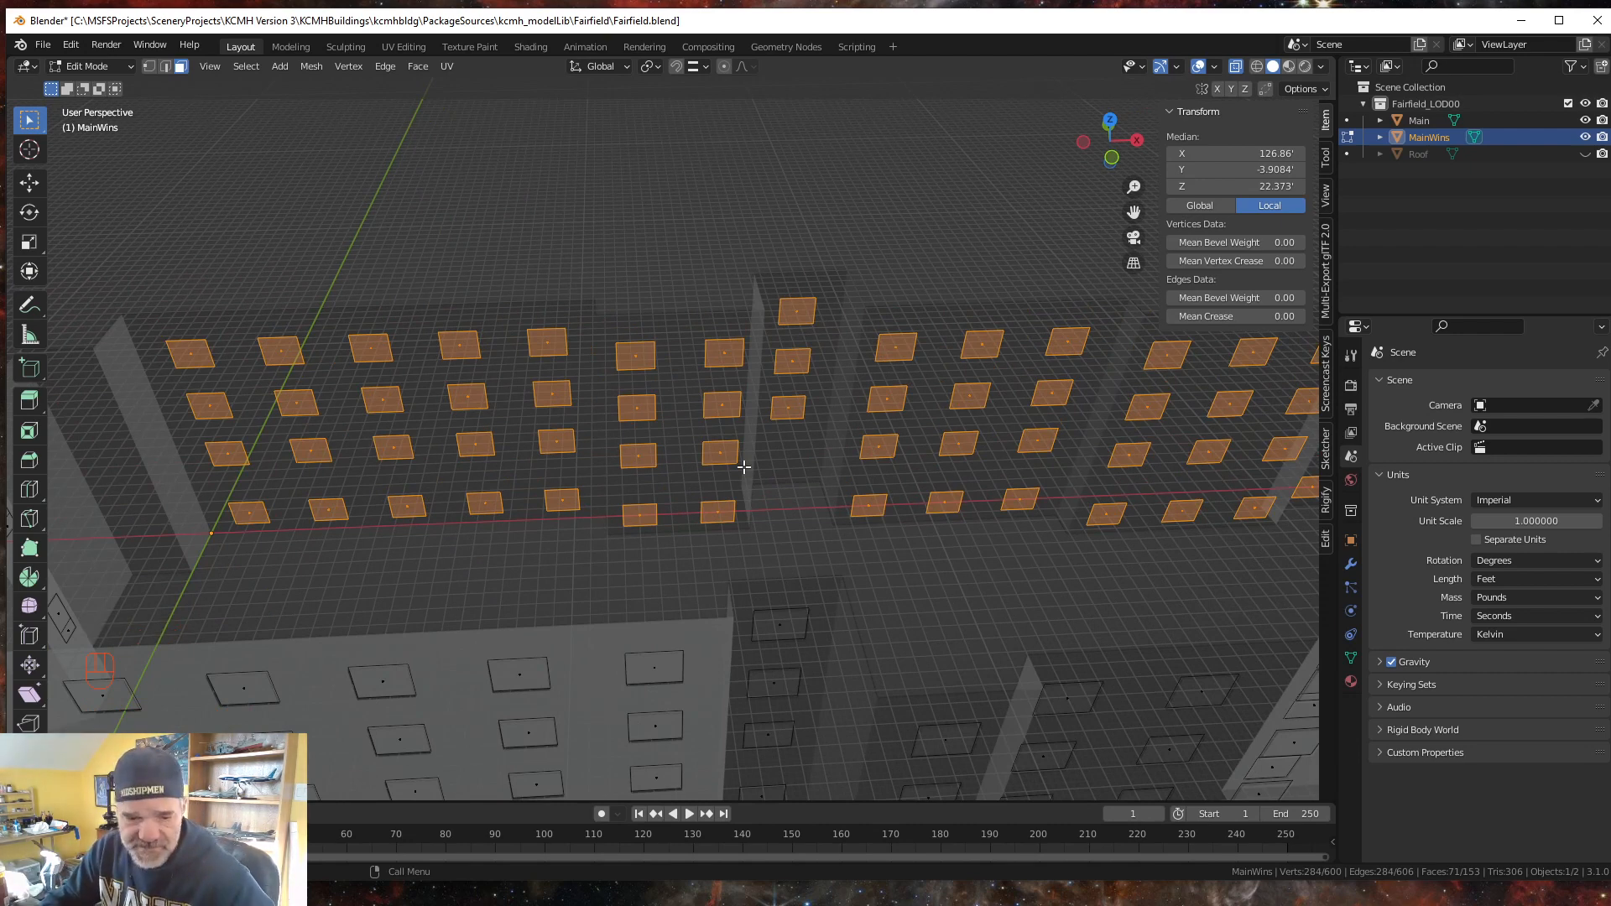
{"action": "type", "text": "gy"}
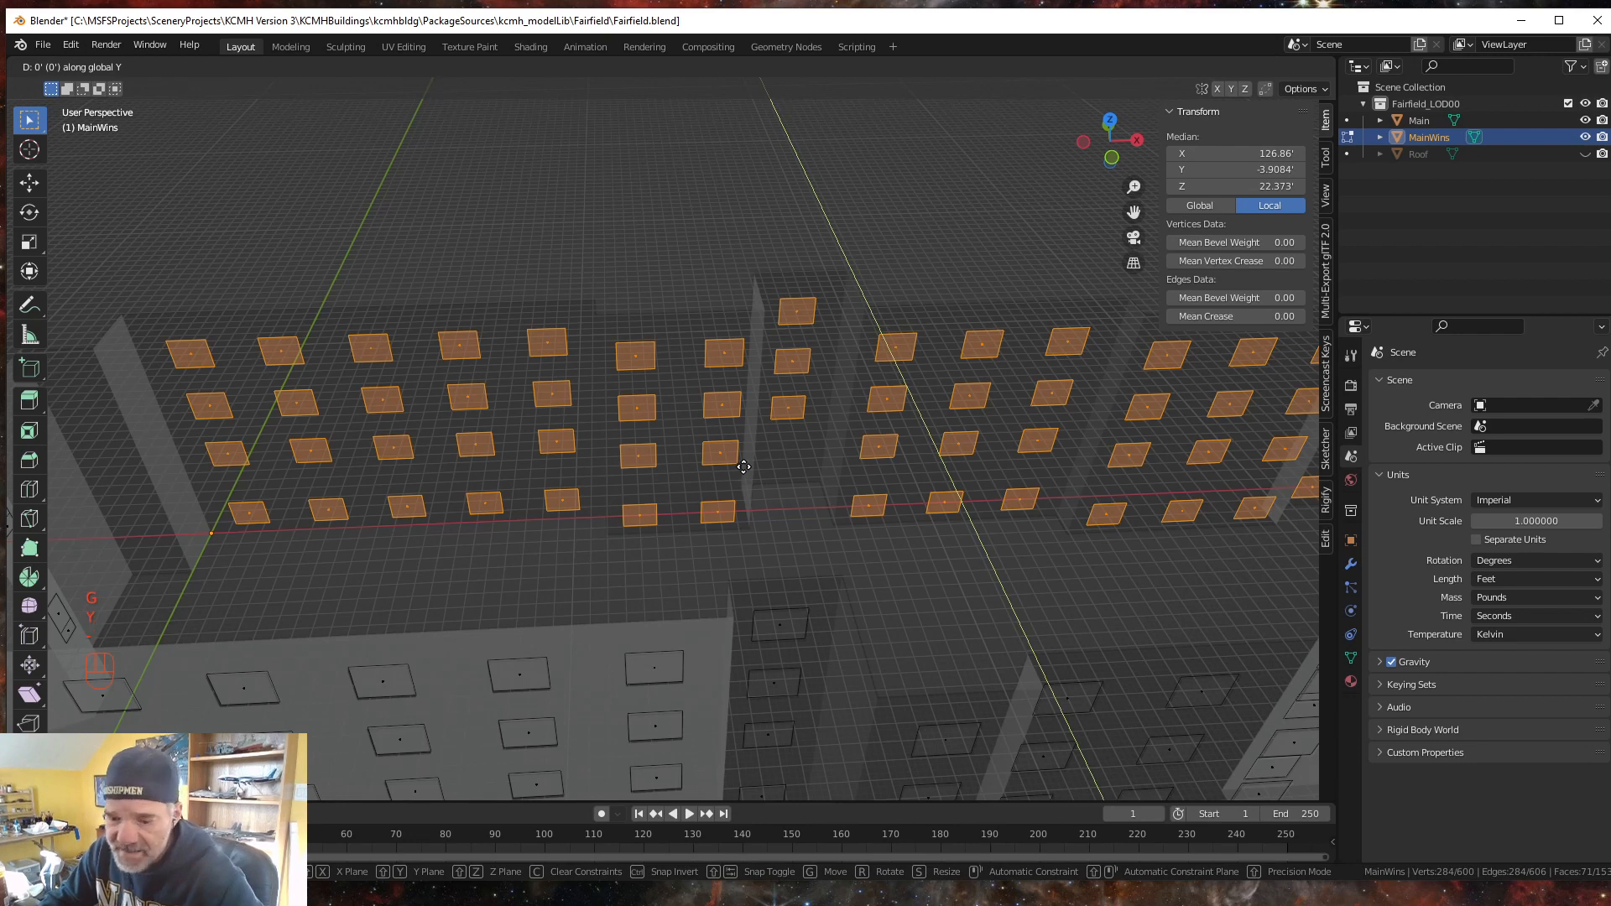
{"action": "type", "text": ".25"}
{"action": "key", "text": "KP_Enter"}
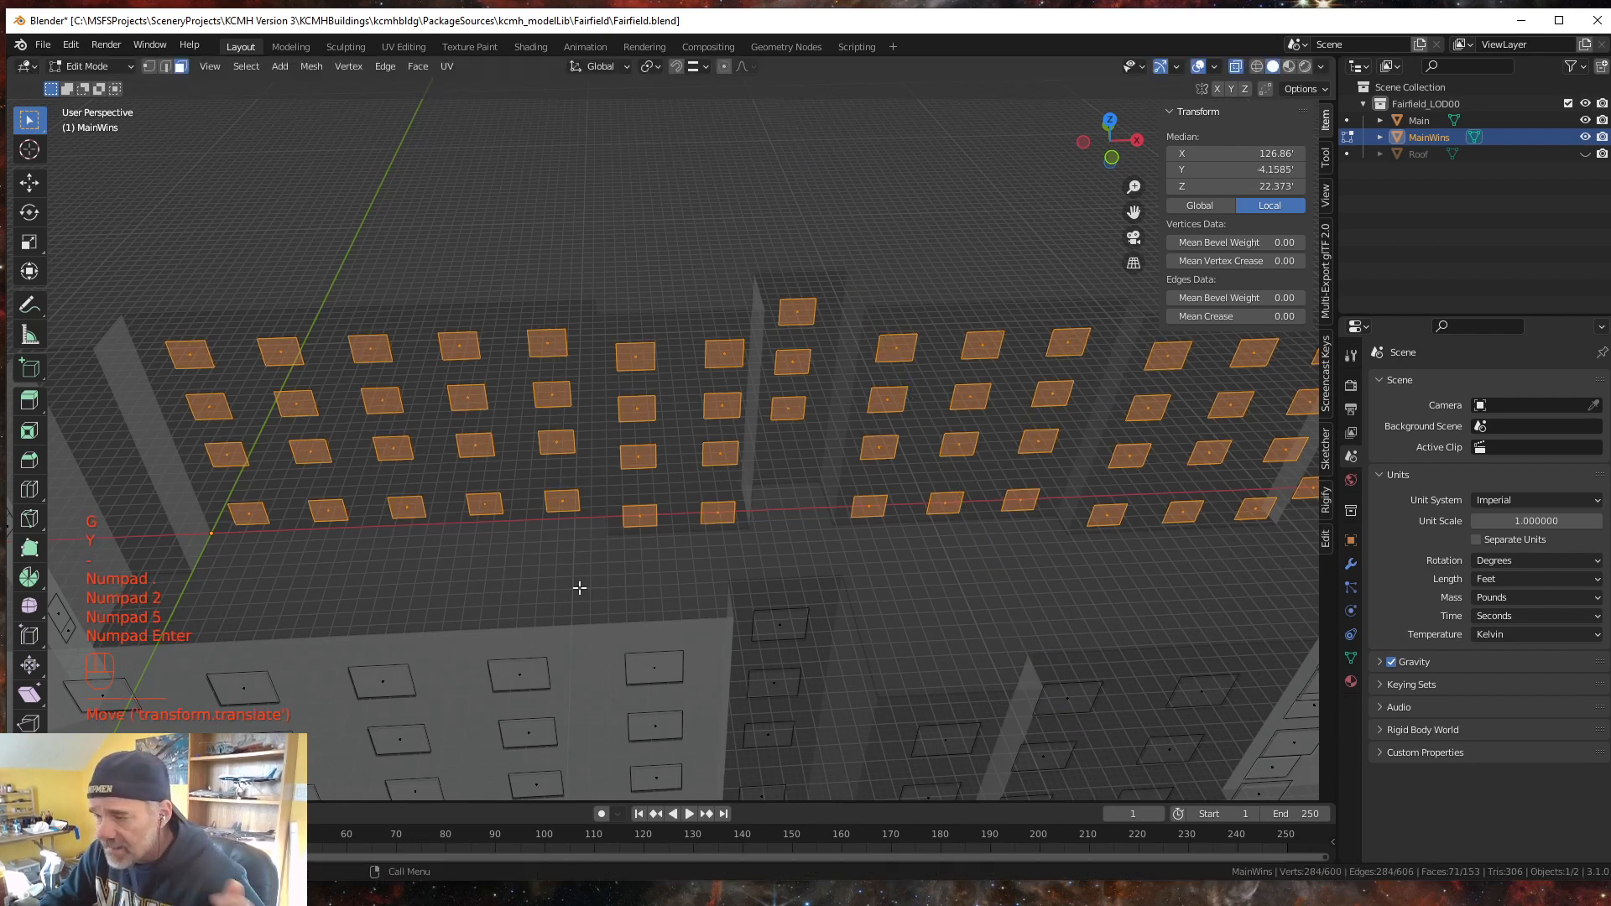
{"action": "middle_click_drag", "start_coordinate": [579, 588], "coordinate": [576, 594]}
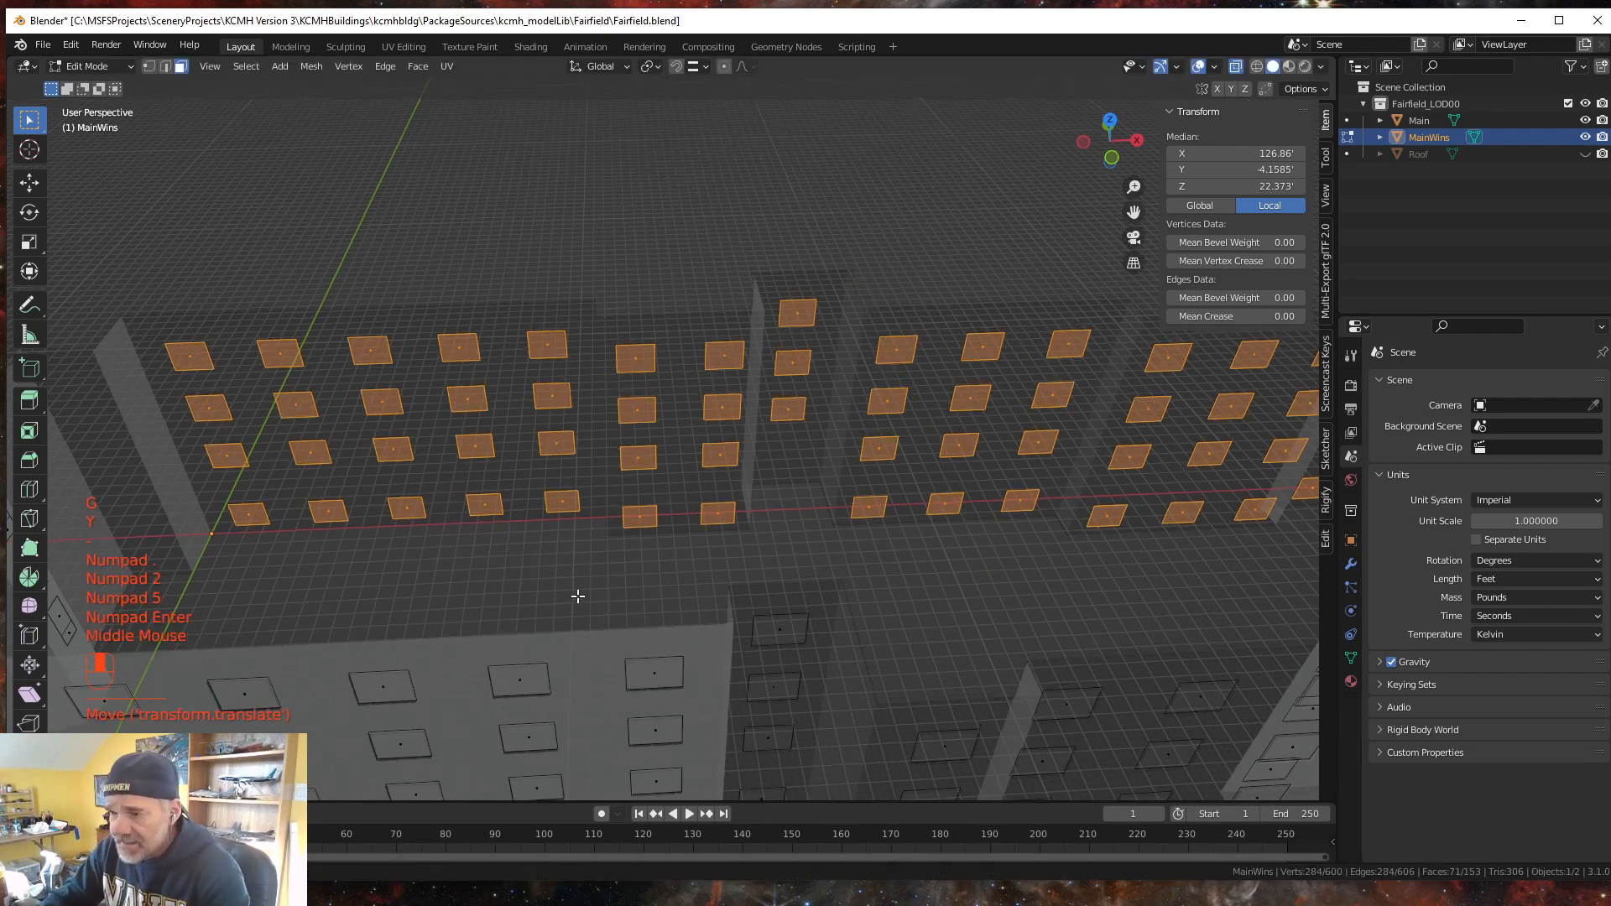
- Turn off X-ray and inspect the inset of the rear-wall windows up close
{"action": "left_click", "coordinate": [1237, 68]}
{"action": "middle_click_drag", "start_coordinate": [719, 577], "coordinate": [737, 574]}
{"action": "scroll", "coordinate": [713, 538], "scroll_direction": "up", "scroll_amount": 4}
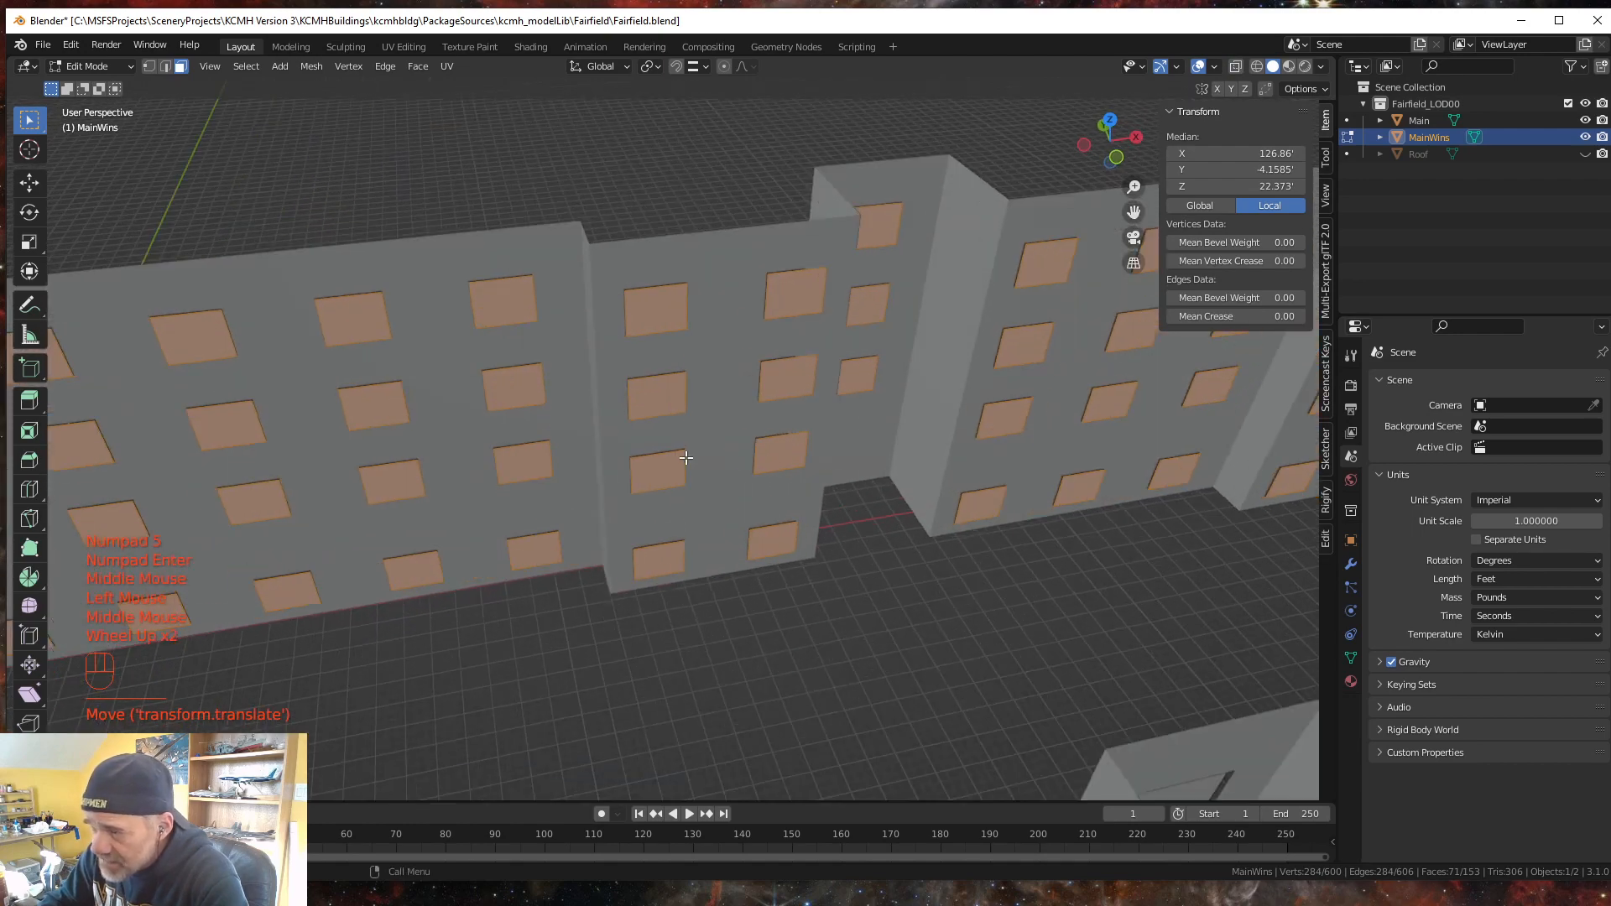
{"action": "mouse_move", "coordinate": [681, 466]}
{"action": "middle_mouse_down"}
{"action": "mouse_move", "coordinate": [685, 480]}
{"action": "mouse_move", "coordinate": [762, 450]}
{"action": "mouse_move", "coordinate": [658, 479]}
{"action": "middle_mouse_up"}
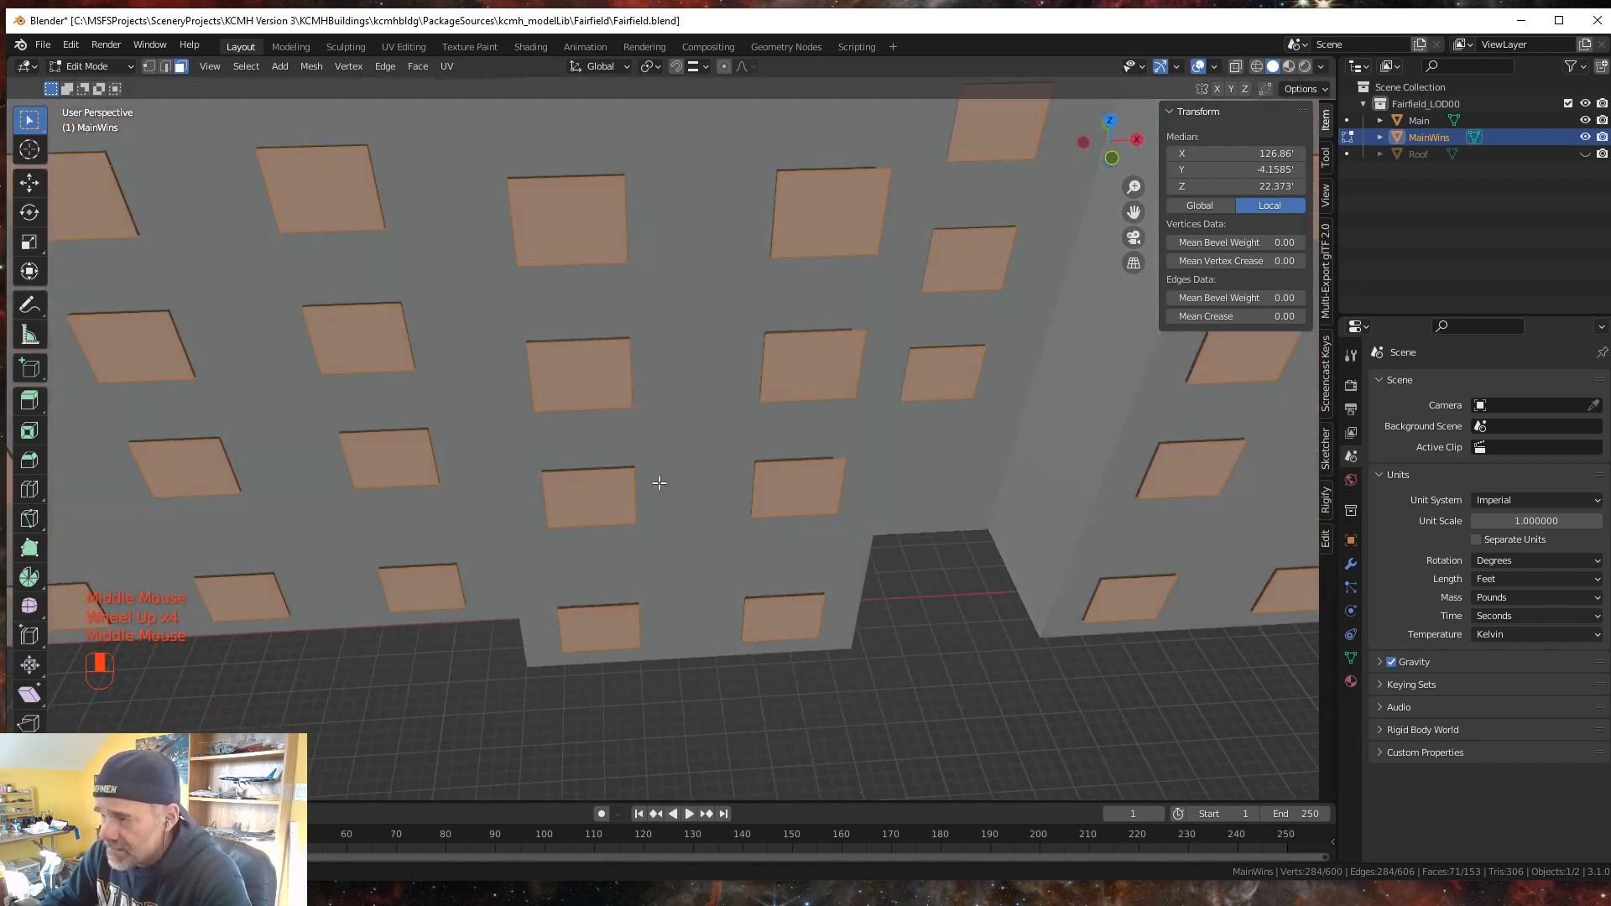
- Box-select the column of three window faces on the near end wall and move them 0.25 feet along the global X axis
{"action": "scroll", "coordinate": [655, 478], "scroll_direction": "down", "scroll_amount": 4}
{"action": "middle_click_drag", "start_coordinate": [545, 511], "coordinate": [657, 507]}
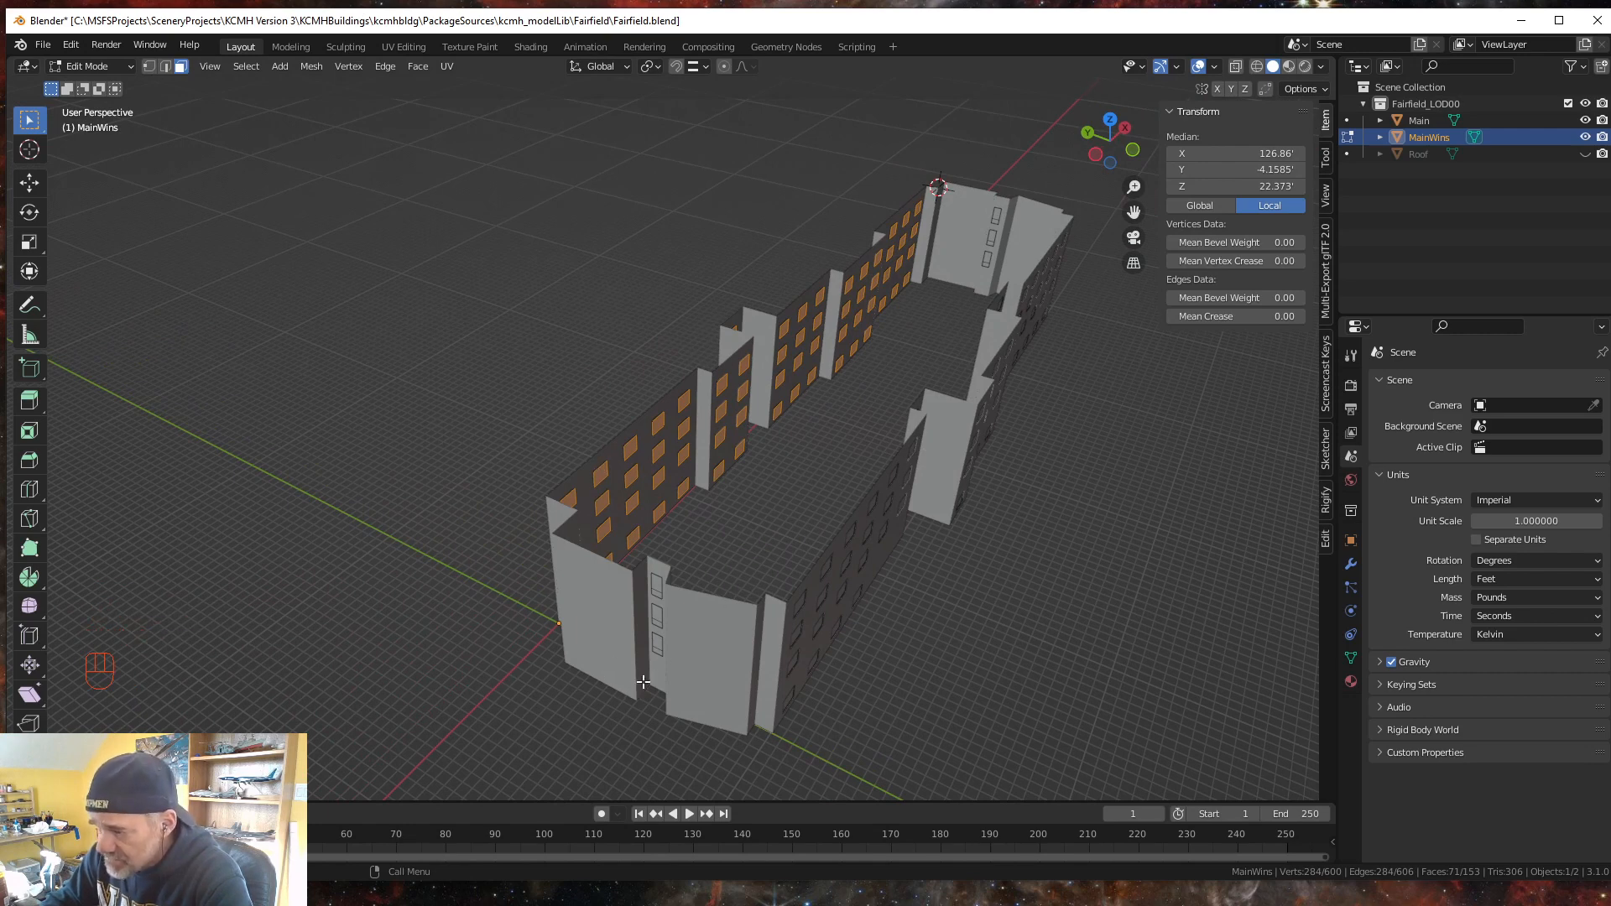
{"action": "left_click_drag", "start_coordinate": [642, 682], "coordinate": [686, 566]}
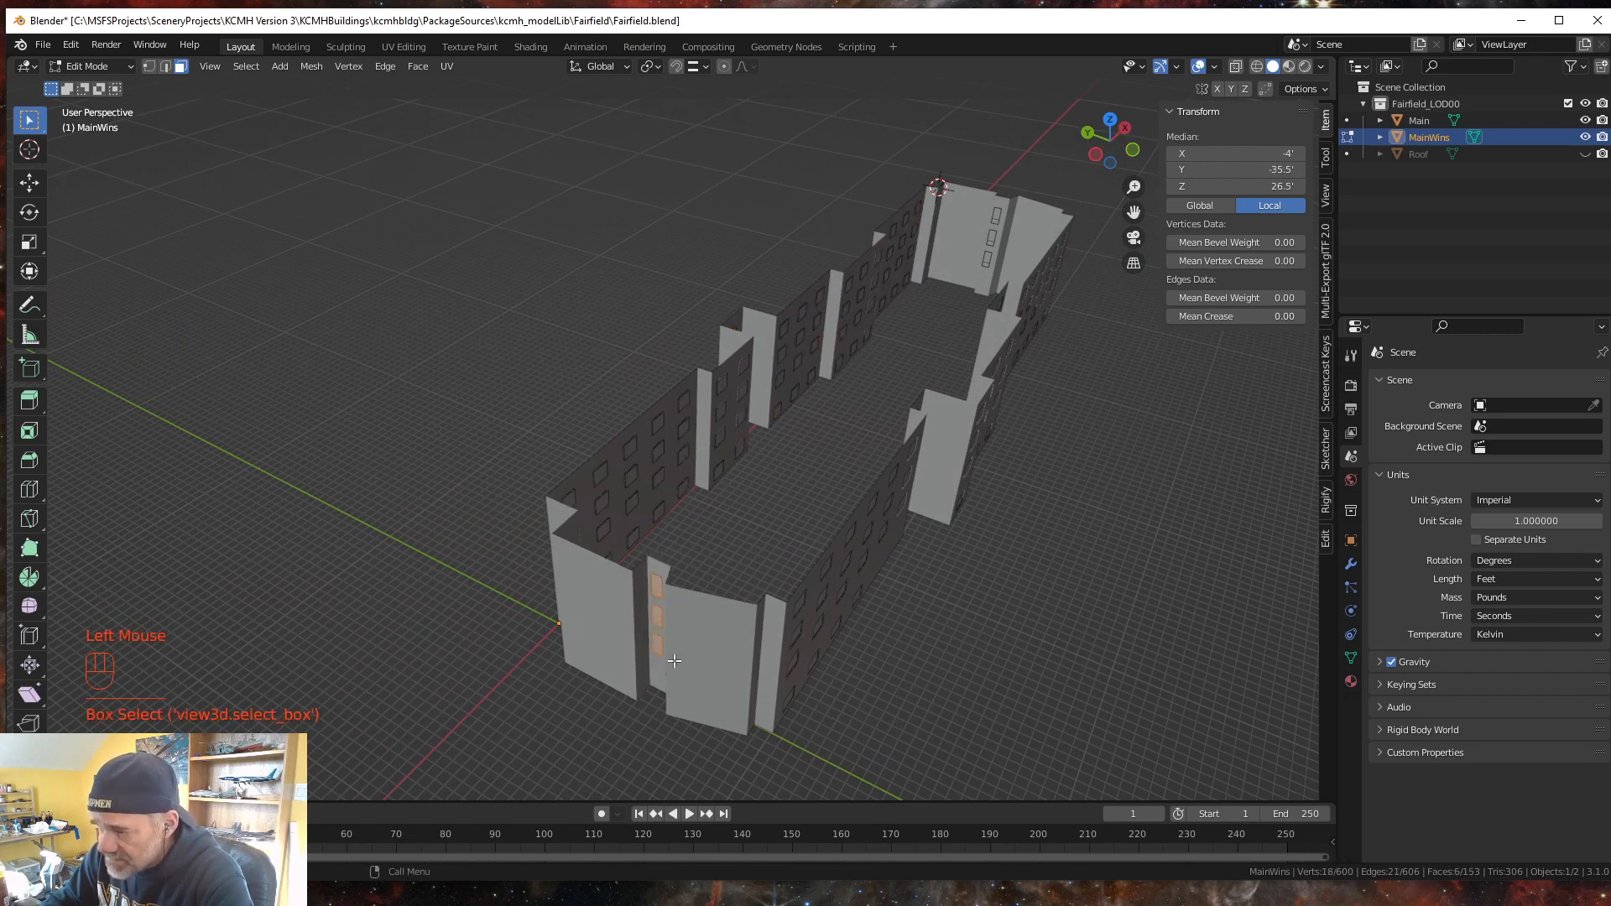
{"action": "middle_click_drag", "start_coordinate": [674, 661], "coordinate": [655, 582]}
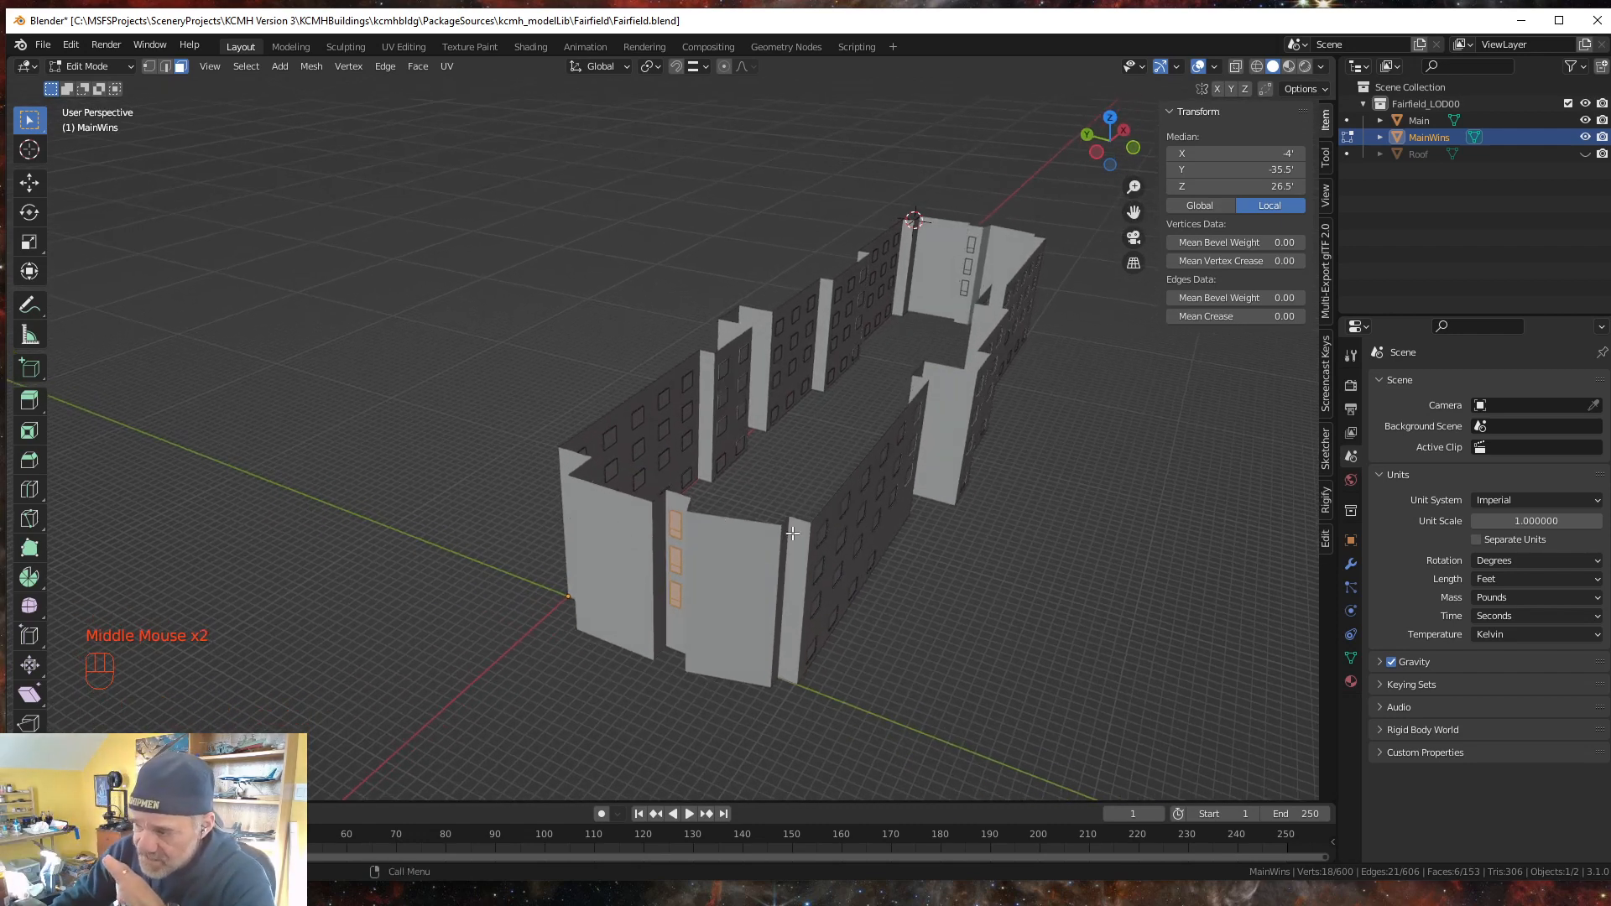
{"action": "mouse_move", "coordinate": [897, 581]}
{"action": "middle_mouse_down"}
{"action": "mouse_move", "coordinate": [755, 575]}
{"action": "mouse_move", "coordinate": [835, 579]}
{"action": "mouse_move", "coordinate": [843, 601]}
{"action": "mouse_move", "coordinate": [892, 583]}
{"action": "middle_mouse_up"}
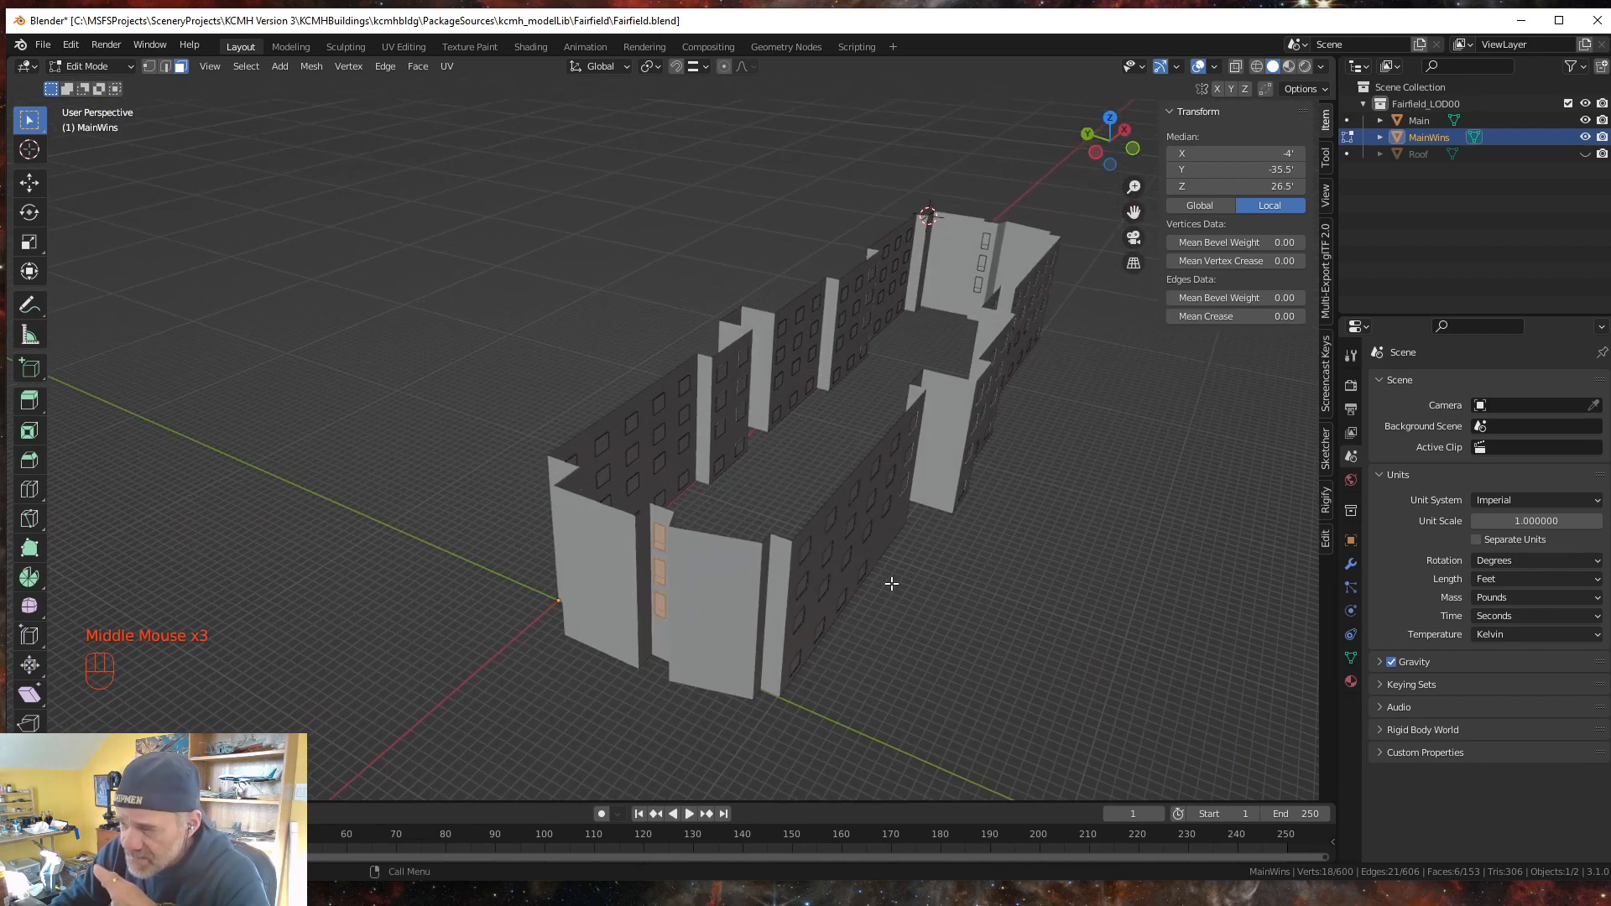
{"action": "type", "text": "g"}
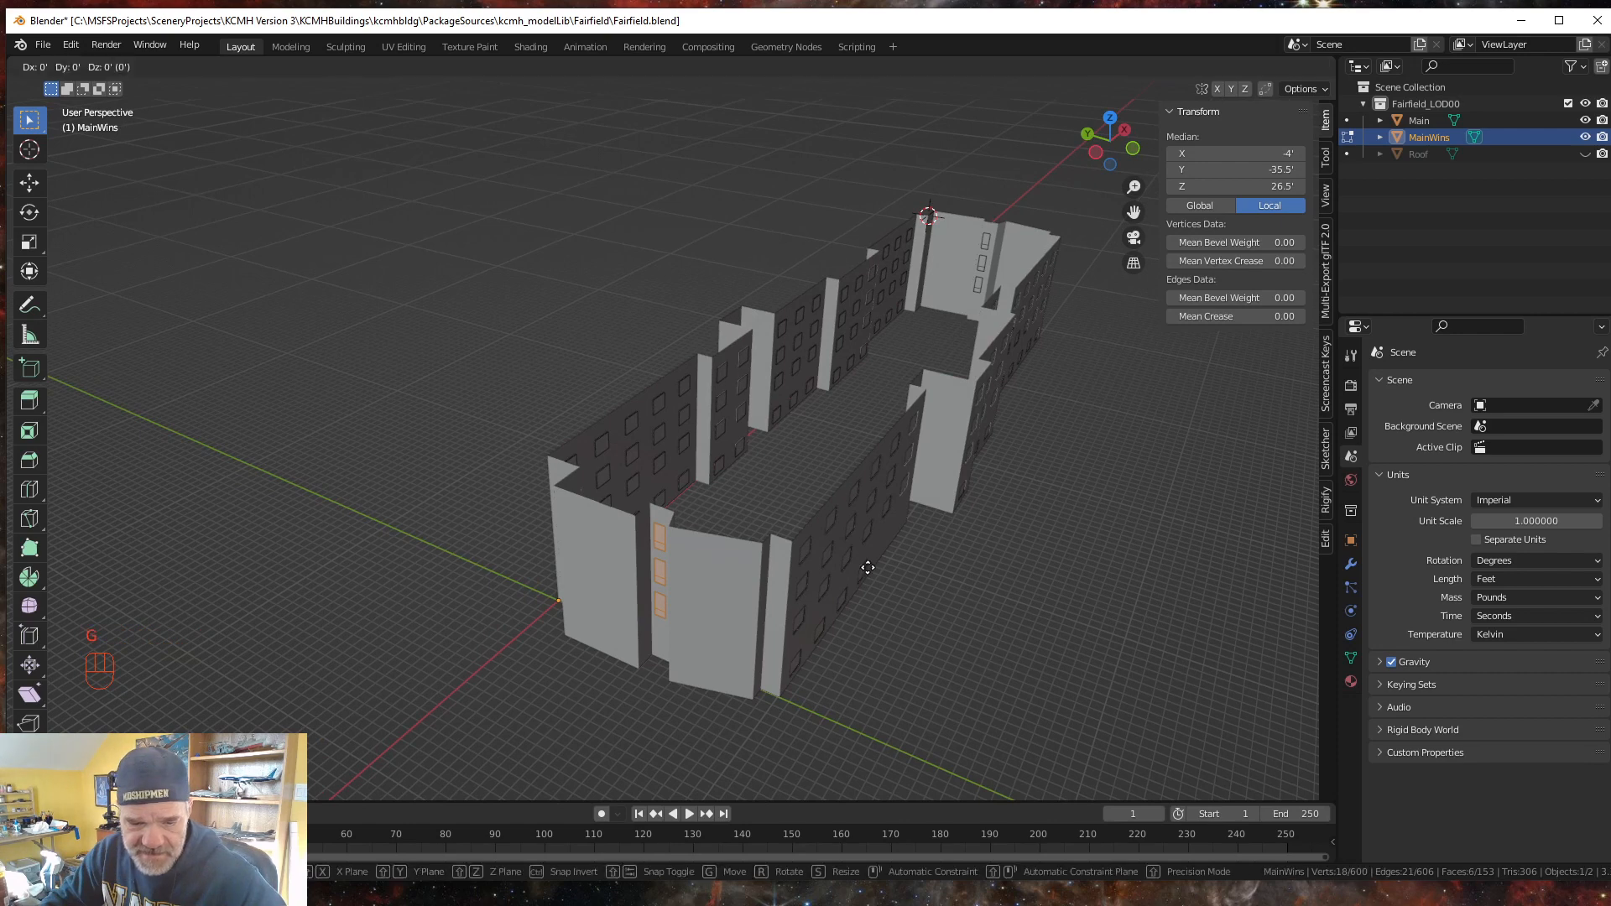
{"action": "type", "text": "x"}
{"action": "type", "text": ".25"}
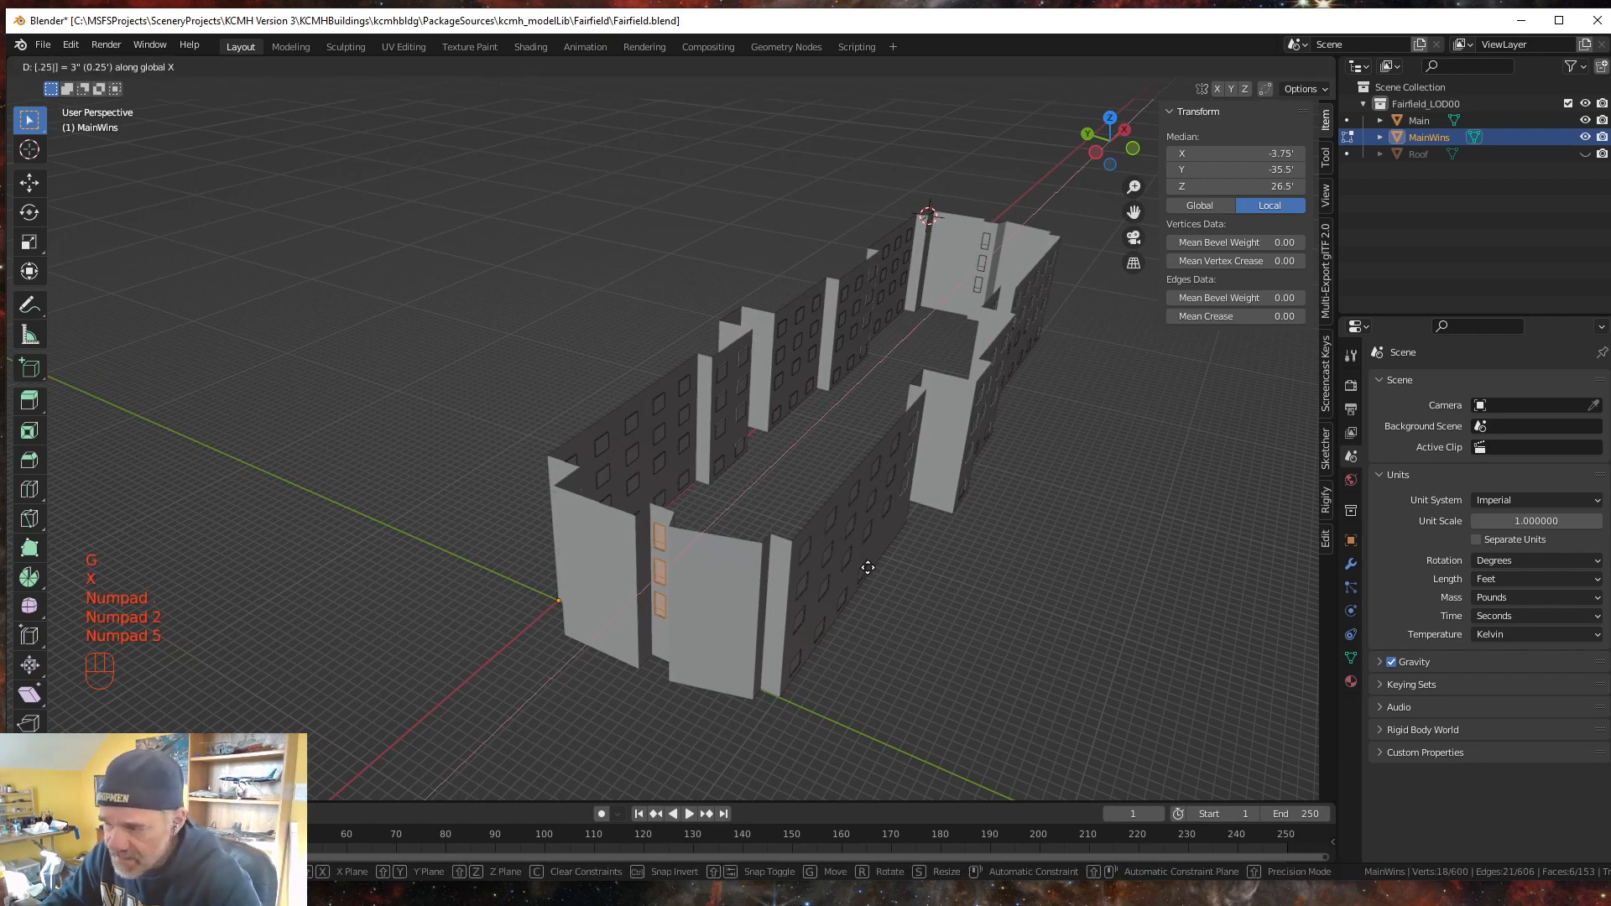
{"action": "key", "text": "KP_Enter"}
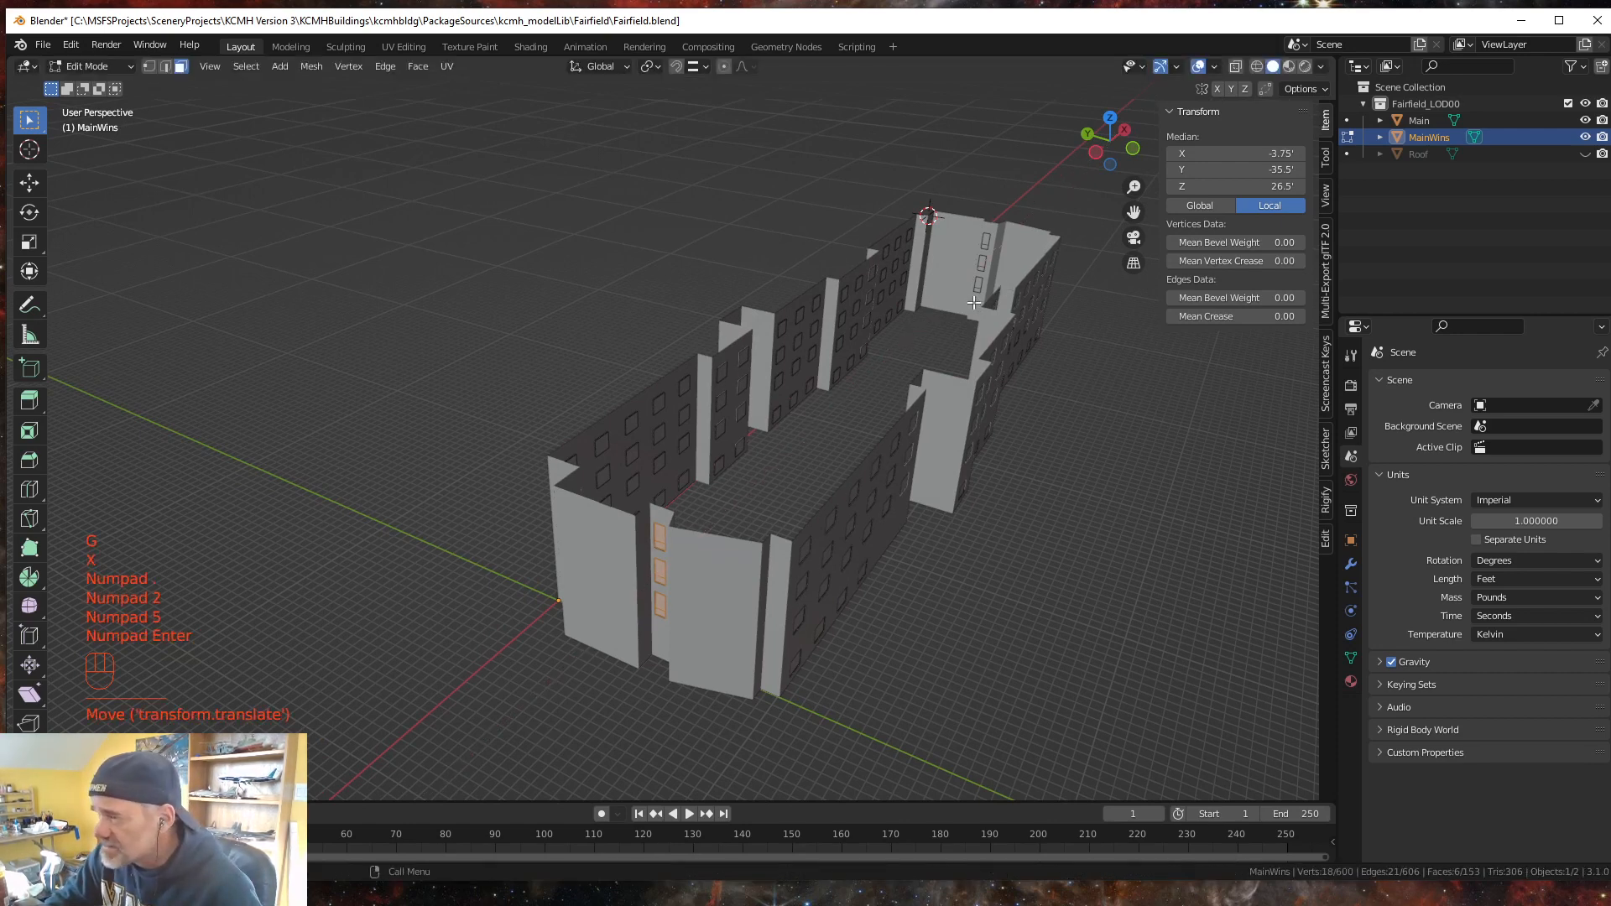
- Box-select the window column on the far end wall and try moving the selection -0.25 feet along the global X axis
{"action": "left_click", "coordinate": [966, 302]}
{"action": "left_click_drag", "start_coordinate": [965, 302], "coordinate": [1003, 207]}
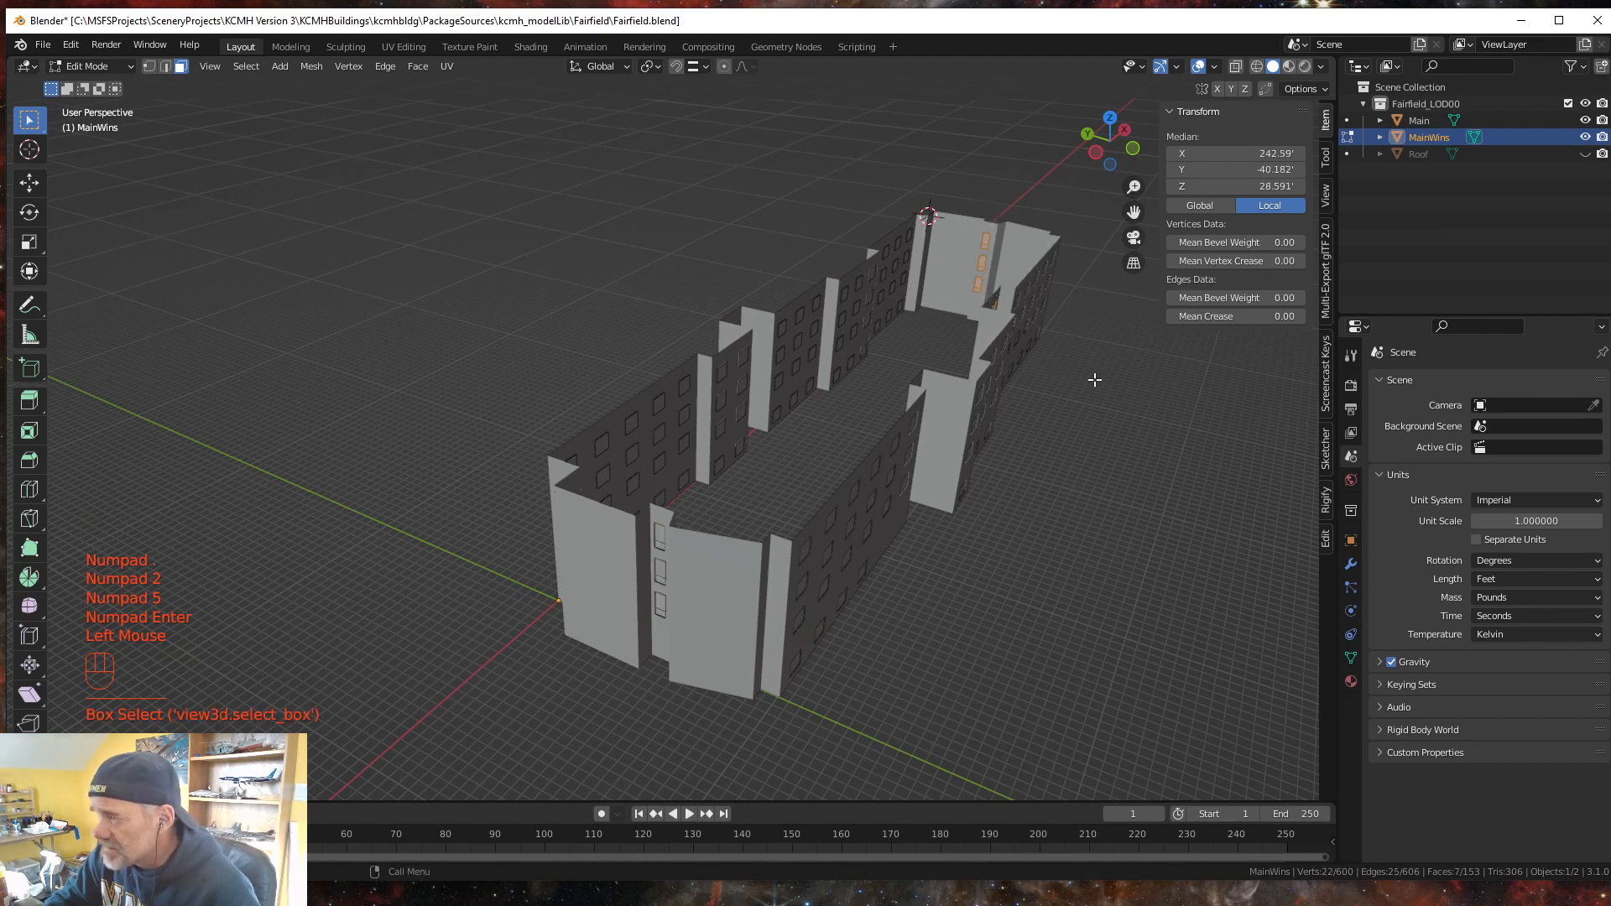
{"action": "type", "text": "gx"}
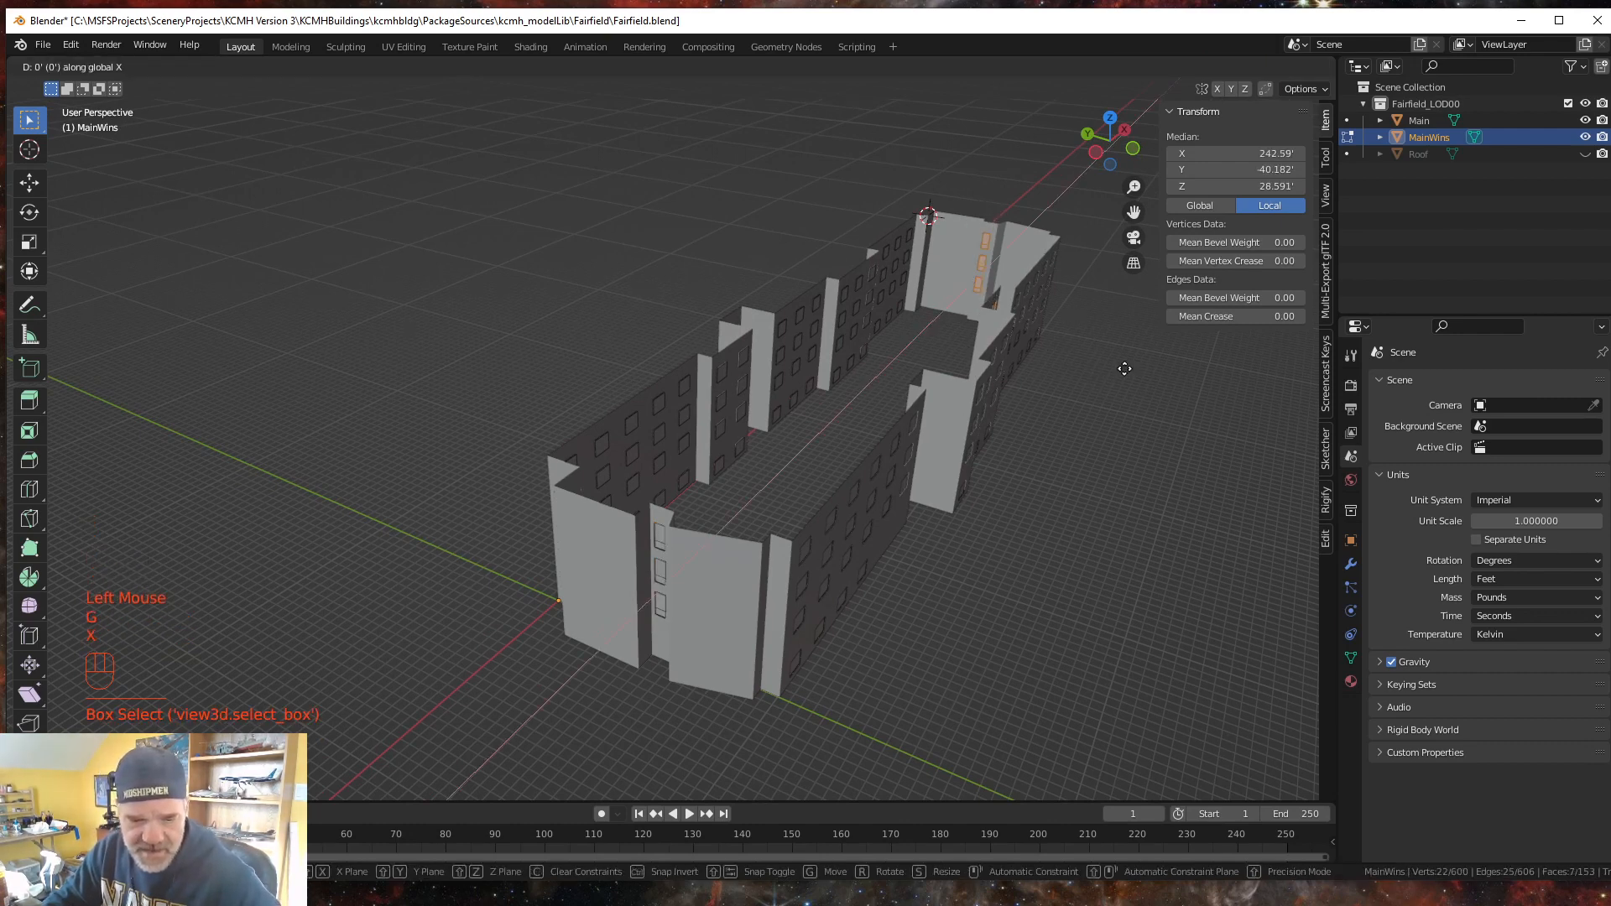
{"action": "type", "text": "-.25"}
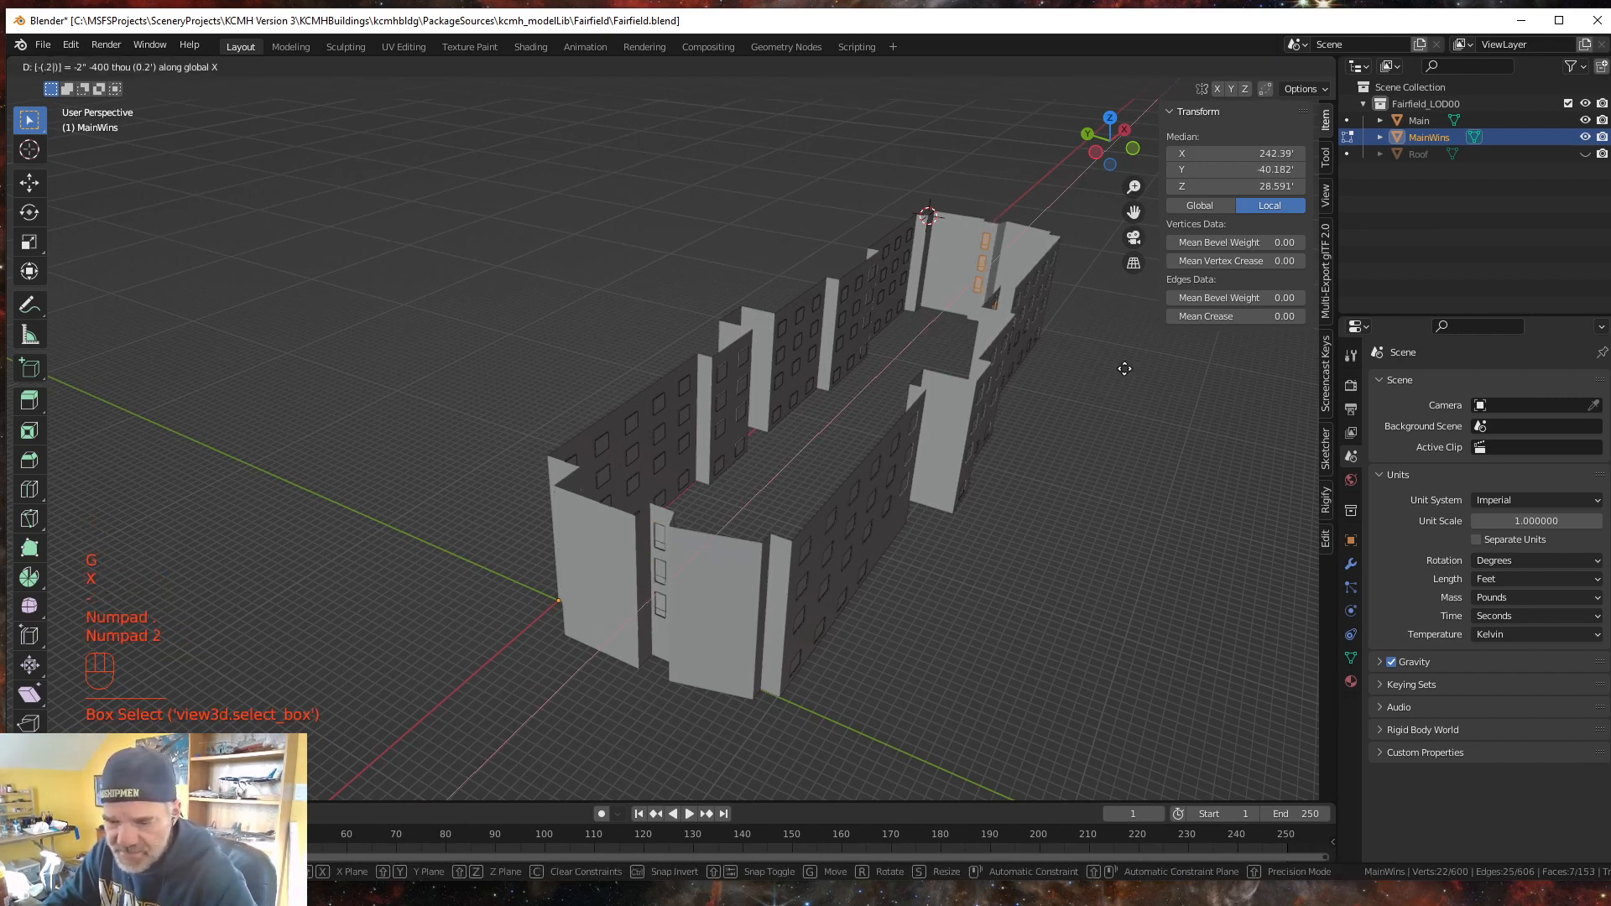
{"action": "key", "text": "KP_Enter"}
- Examine the hotel's front wall up close, including the extra window face caught in the selection
{"action": "middle_click_drag", "start_coordinate": [1054, 633], "coordinate": [789, 681]}
{"action": "scroll", "coordinate": [799, 584], "scroll_direction": "up", "scroll_amount": 2}
{"action": "scroll", "coordinate": [796, 588], "scroll_direction": "down", "scroll_amount": 1}
{"action": "middle_click_drag", "start_coordinate": [787, 680], "coordinate": [690, 637]}
{"action": "scroll", "coordinate": [638, 640], "scroll_direction": "up", "scroll_amount": 1}
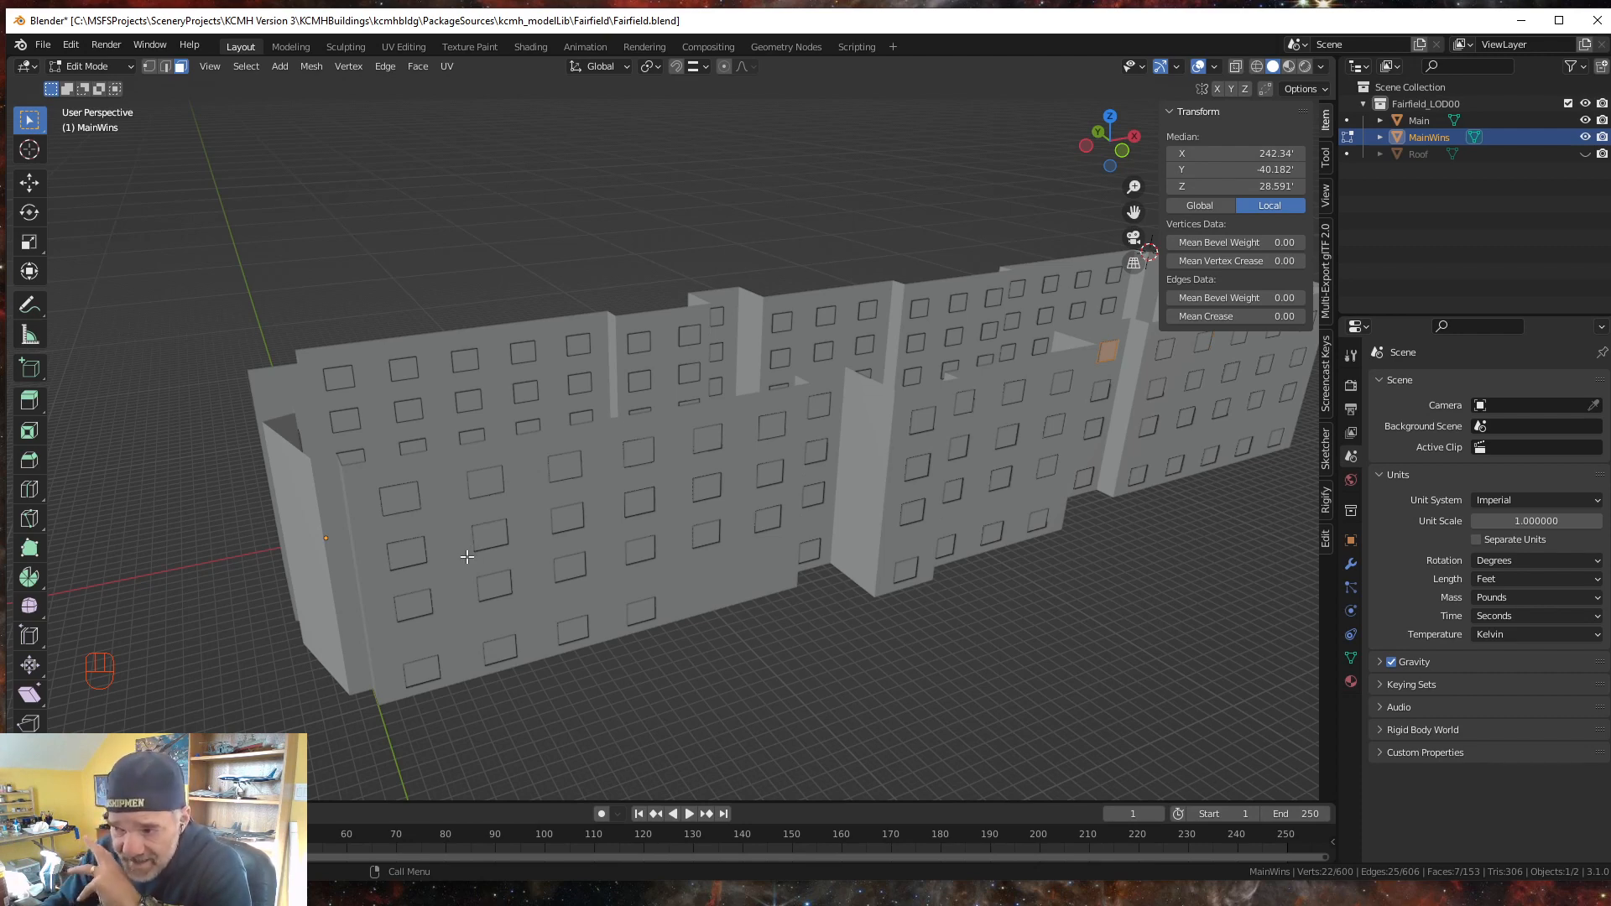
{"action": "middle_click_drag", "start_coordinate": [479, 565], "coordinate": [496, 562]}
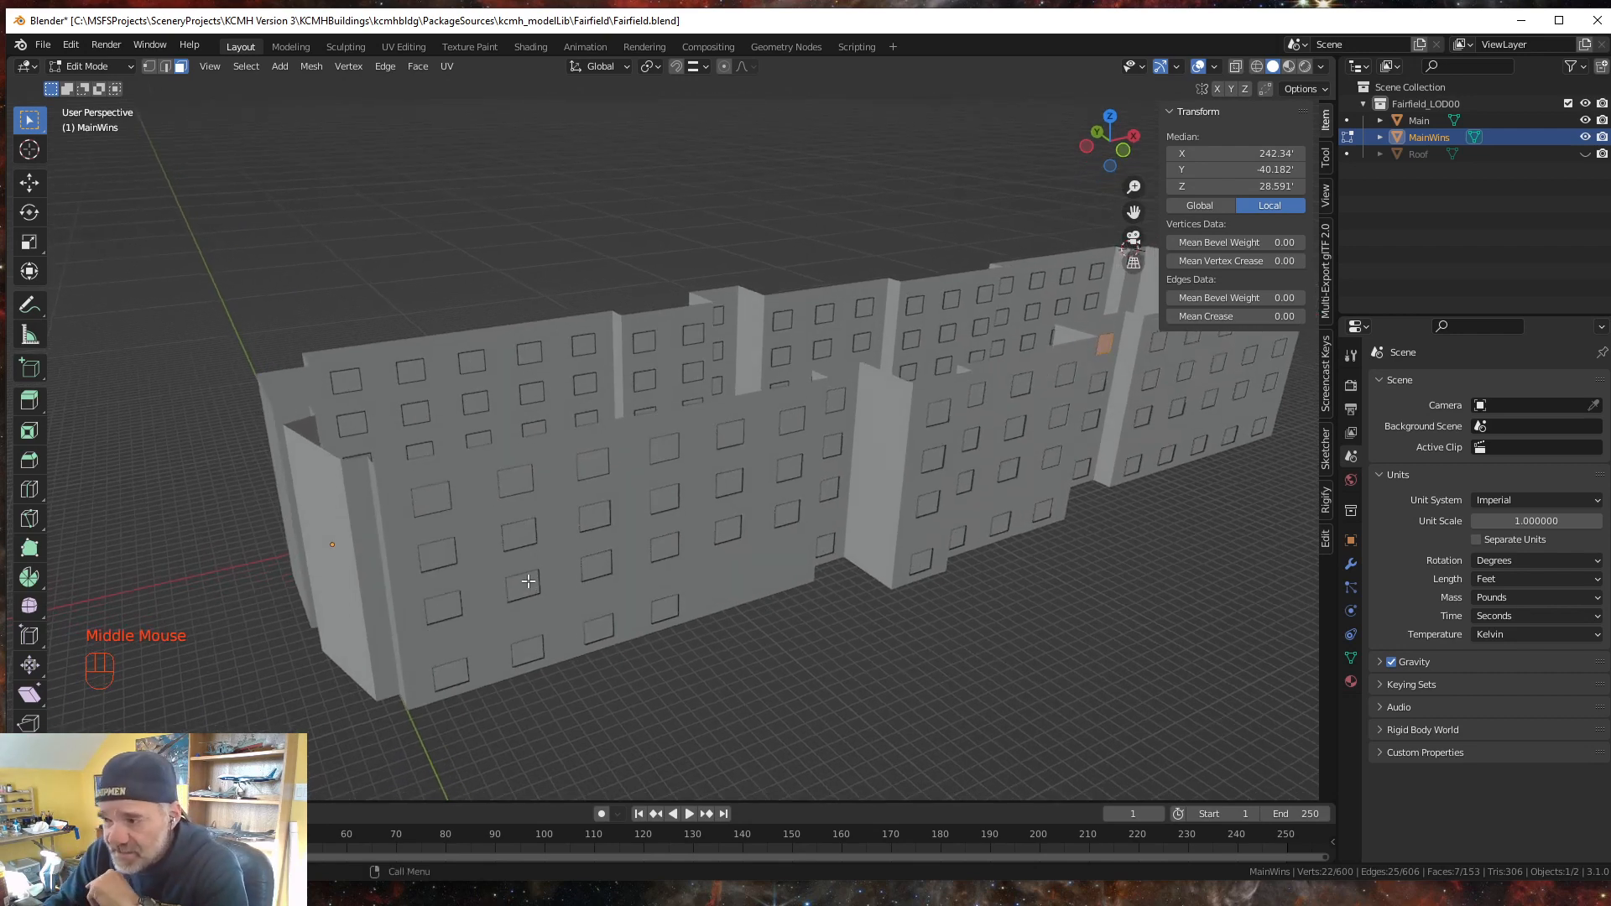
{"action": "middle_click_drag", "start_coordinate": [544, 584], "coordinate": [585, 635]}
{"action": "scroll", "coordinate": [520, 604], "scroll_direction": "down", "scroll_amount": 4}
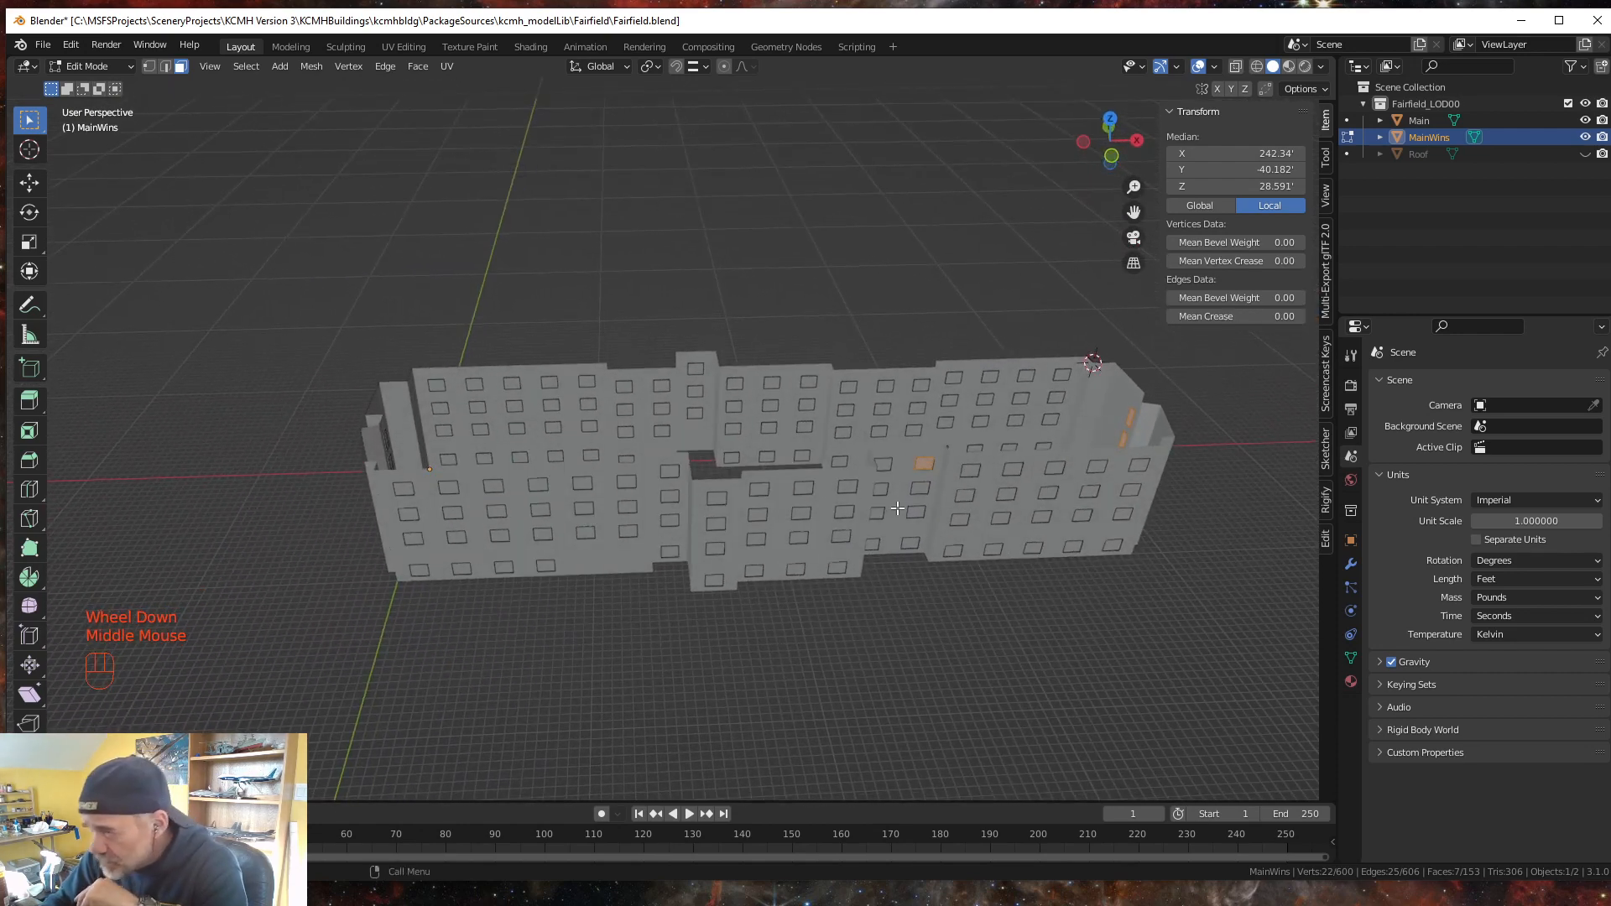
{"action": "middle_click_drag", "start_coordinate": [897, 509], "coordinate": [688, 486]}
{"action": "scroll", "coordinate": [874, 600], "scroll_direction": "up", "scroll_amount": 3}
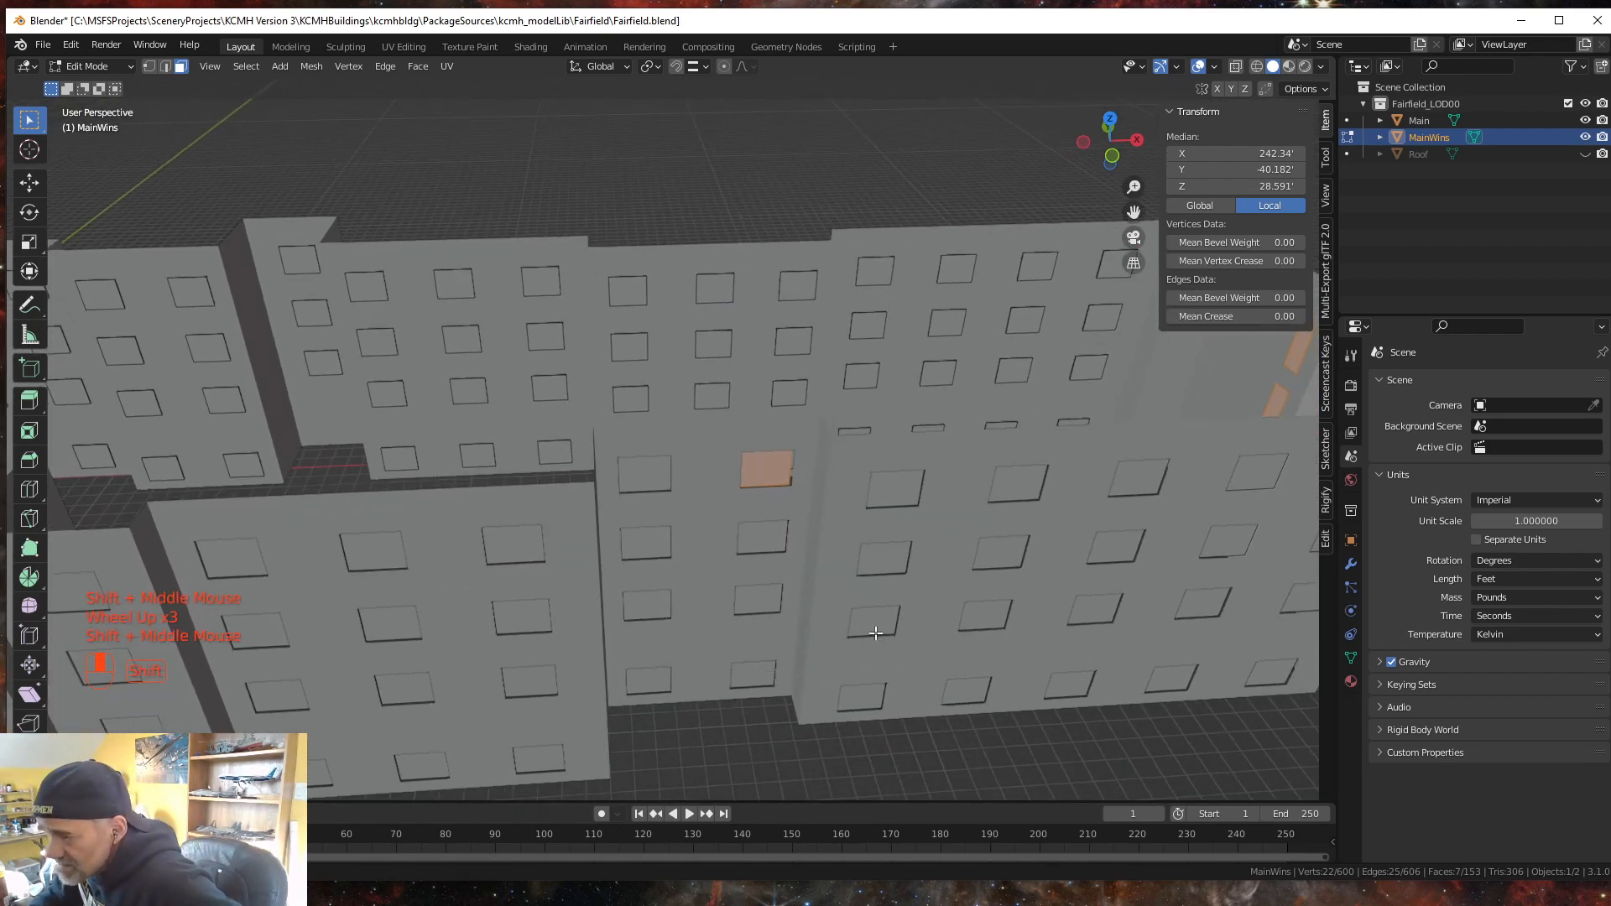
{"action": "scroll", "coordinate": [1049, 571], "scroll_direction": "up", "scroll_amount": 1}
{"action": "middle_click_drag", "start_coordinate": [1049, 572], "coordinate": [940, 546], "text": "shift"}
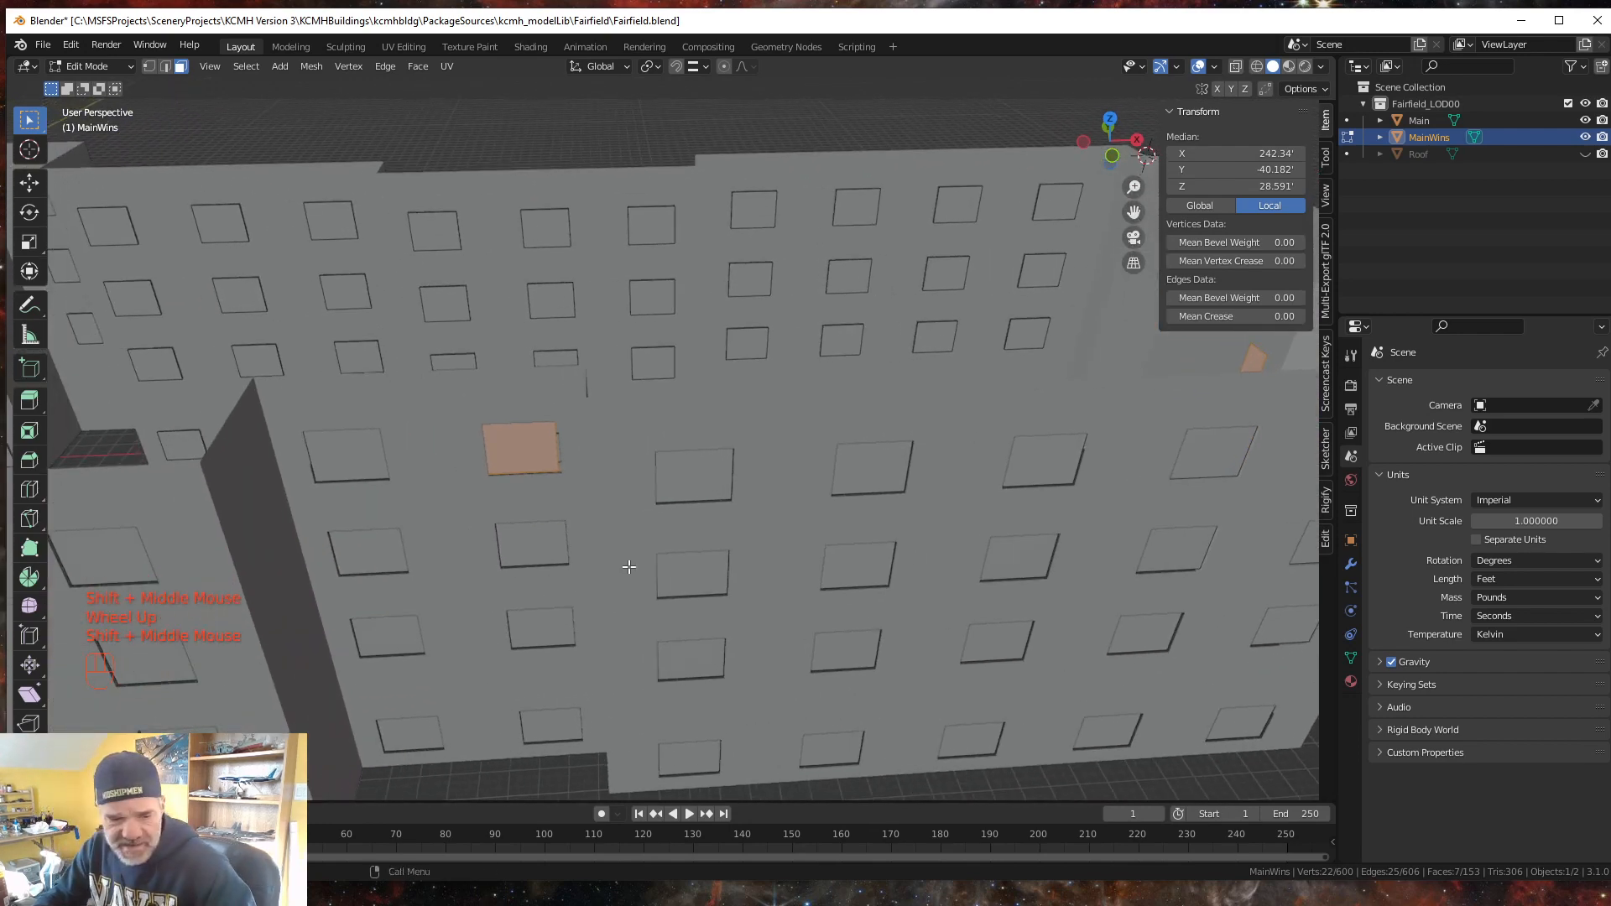
- Undo the last move and deselect the stray window face on the front wall
{"action": "key", "text": "ctrl"}
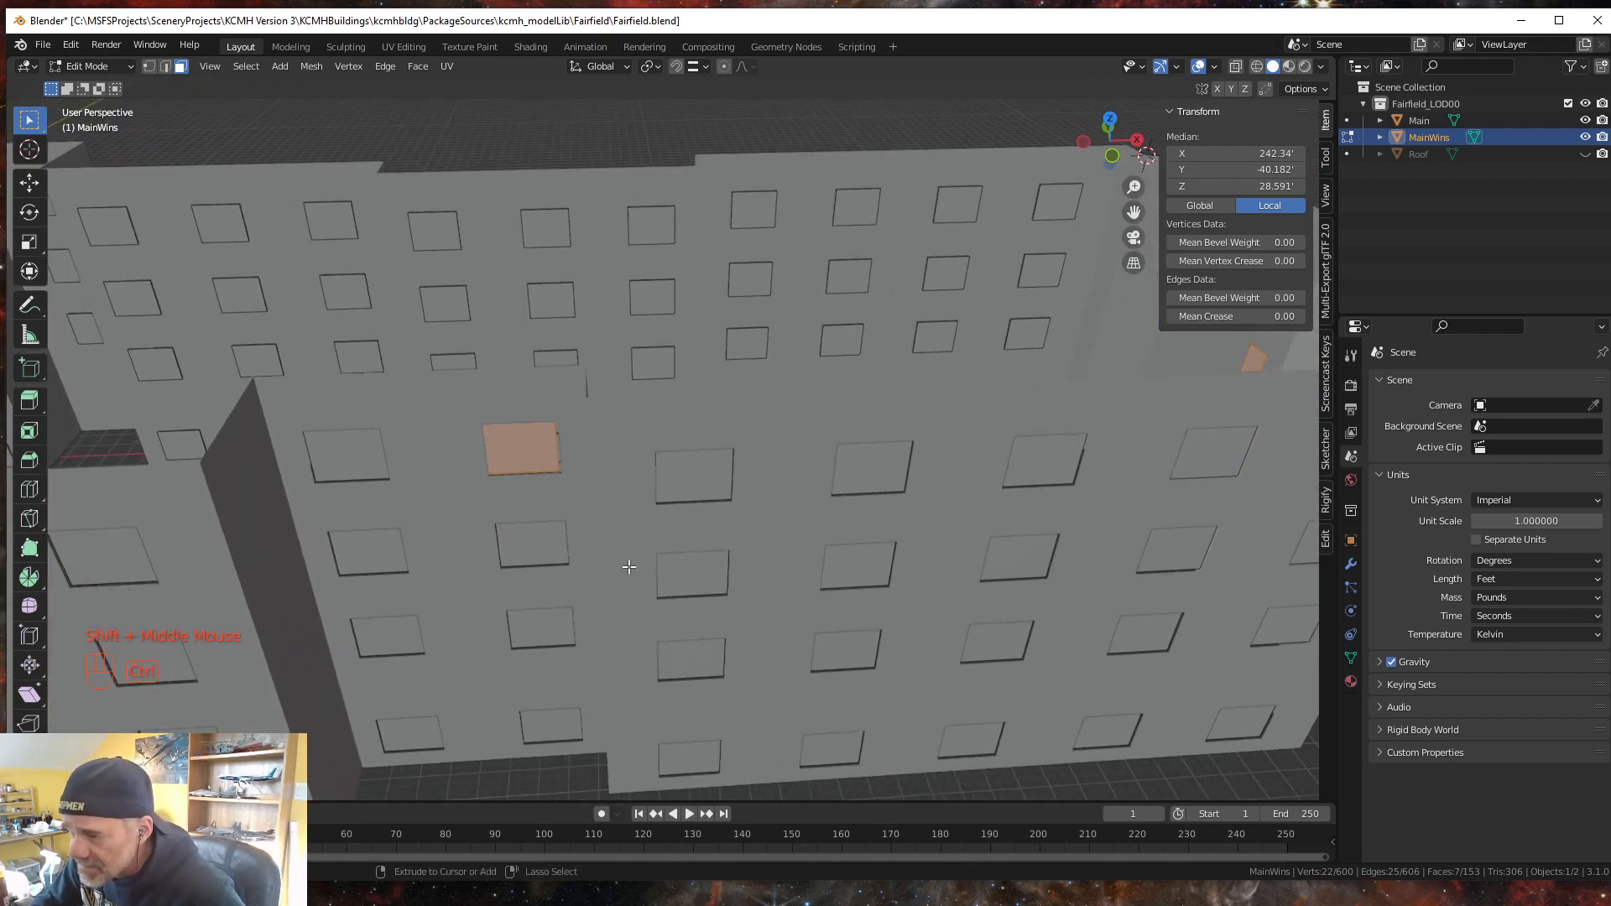
{"action": "key", "text": "ctrl+z"}
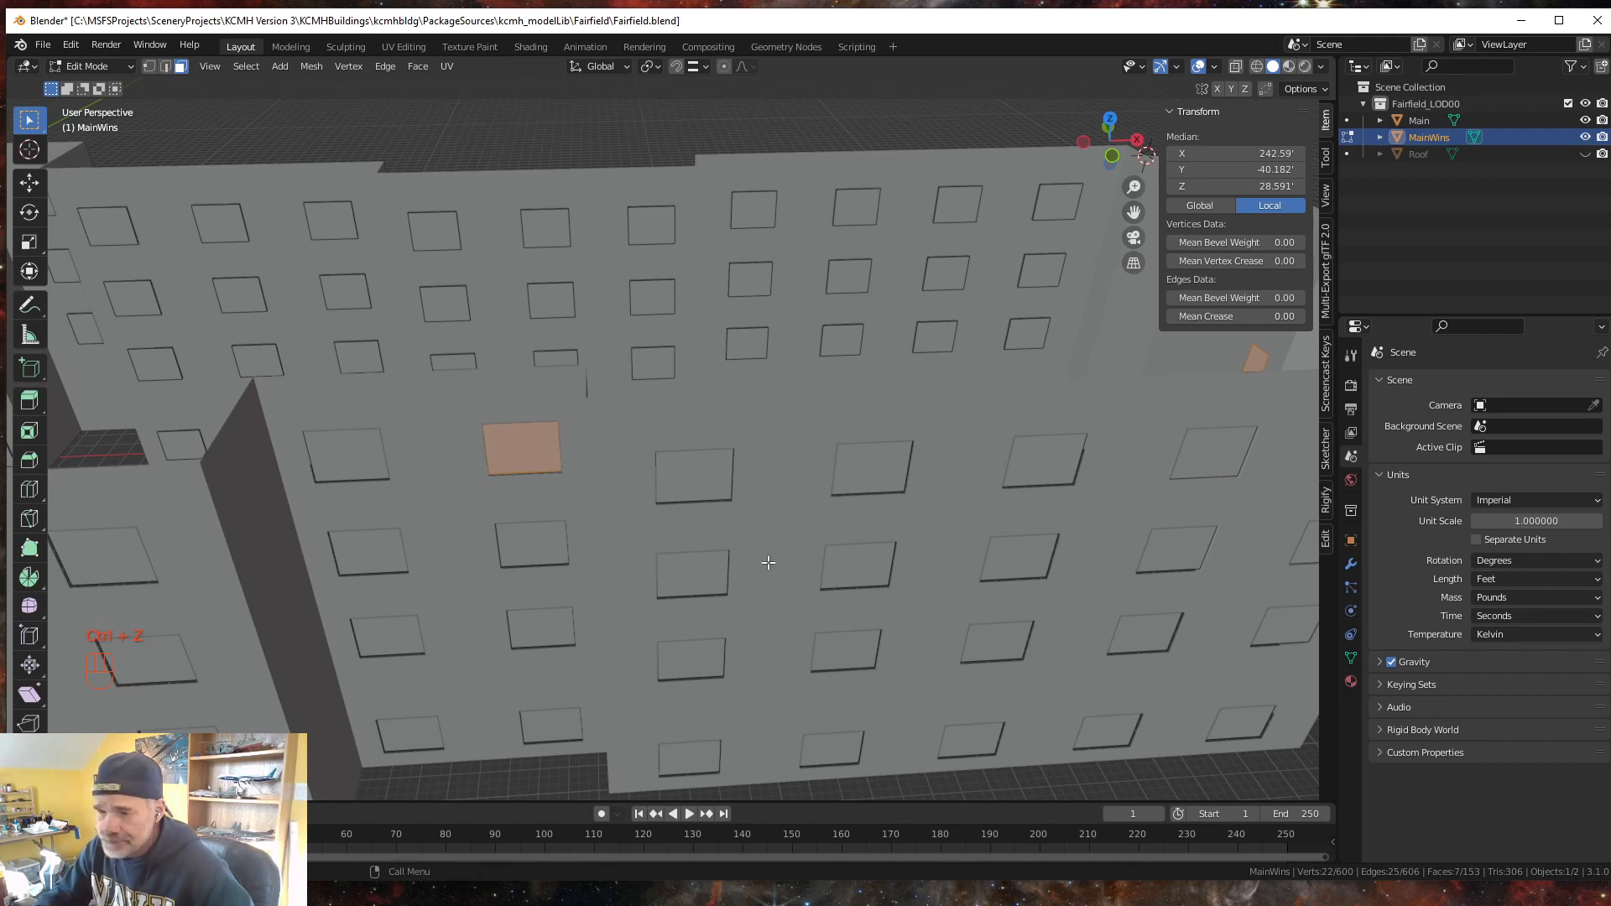
{"action": "middle_click_drag", "start_coordinate": [434, 558], "coordinate": [460, 558], "text": "shift"}
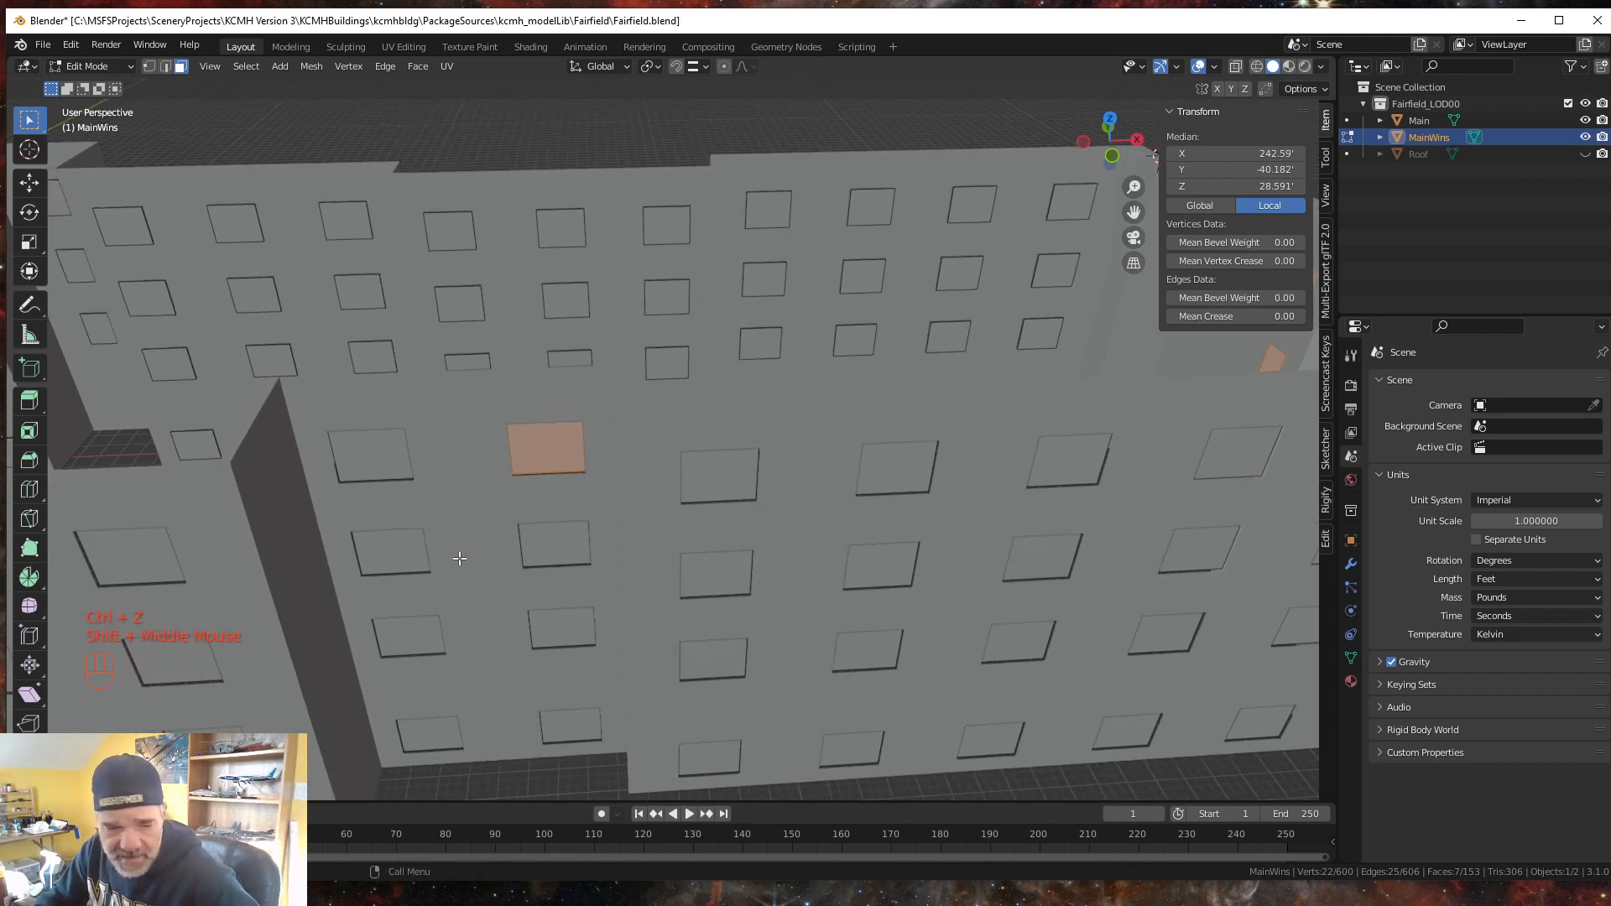
{"action": "left_click", "coordinate": [579, 429], "text": "shift"}
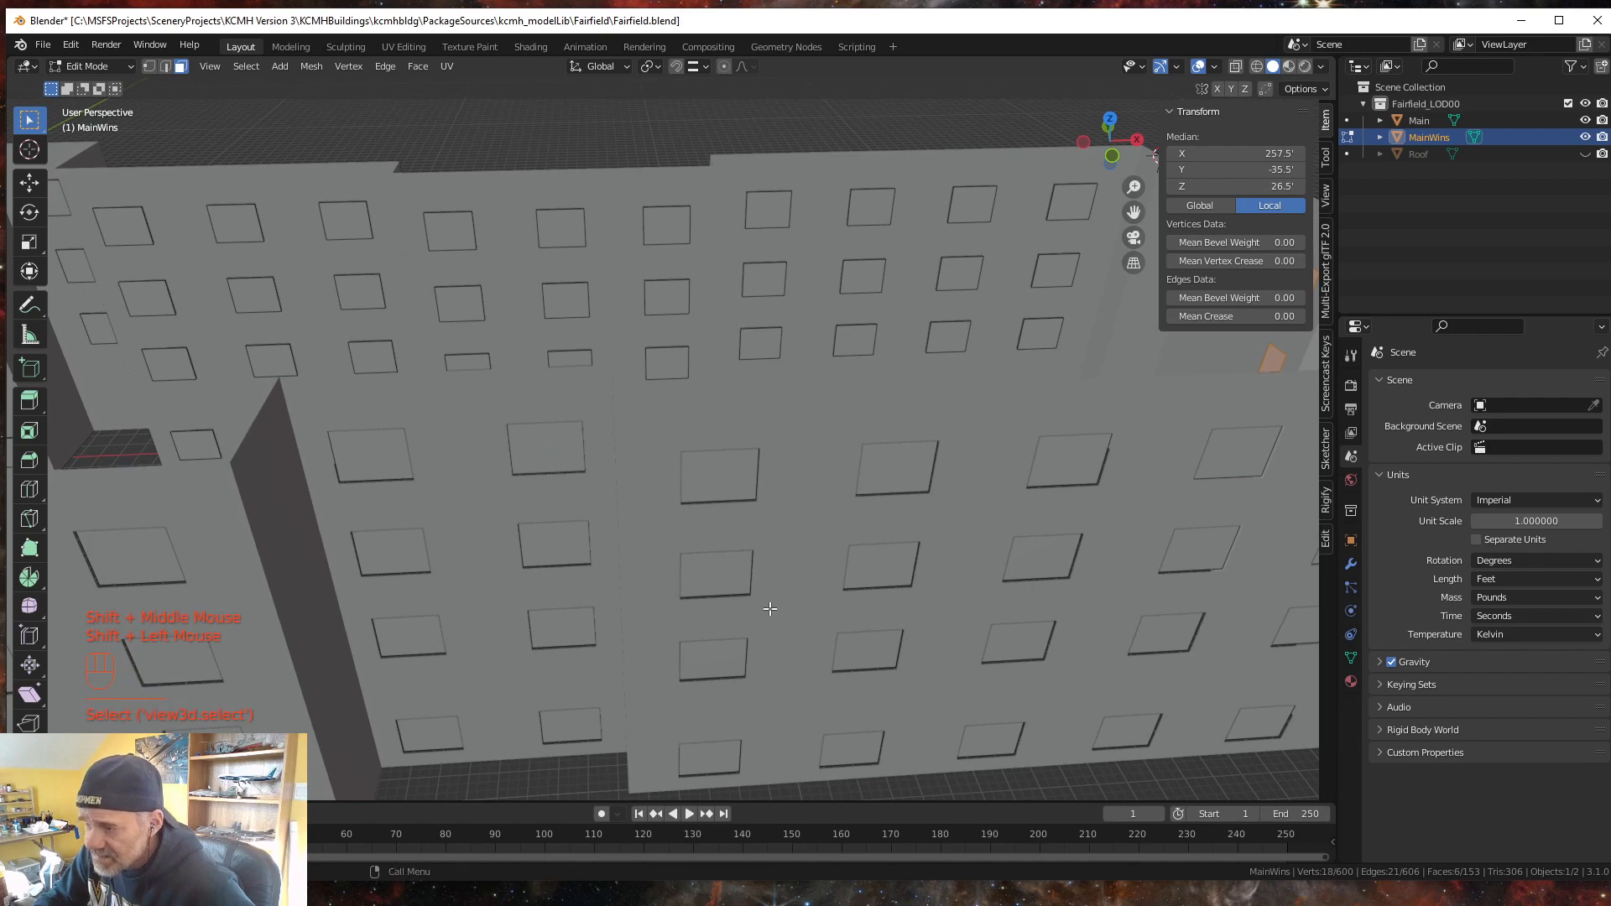
- Move the remaining selected far end-wall window faces -0.25 feet along the global X axis
{"action": "middle_click_drag", "start_coordinate": [1208, 628], "coordinate": [883, 667]}
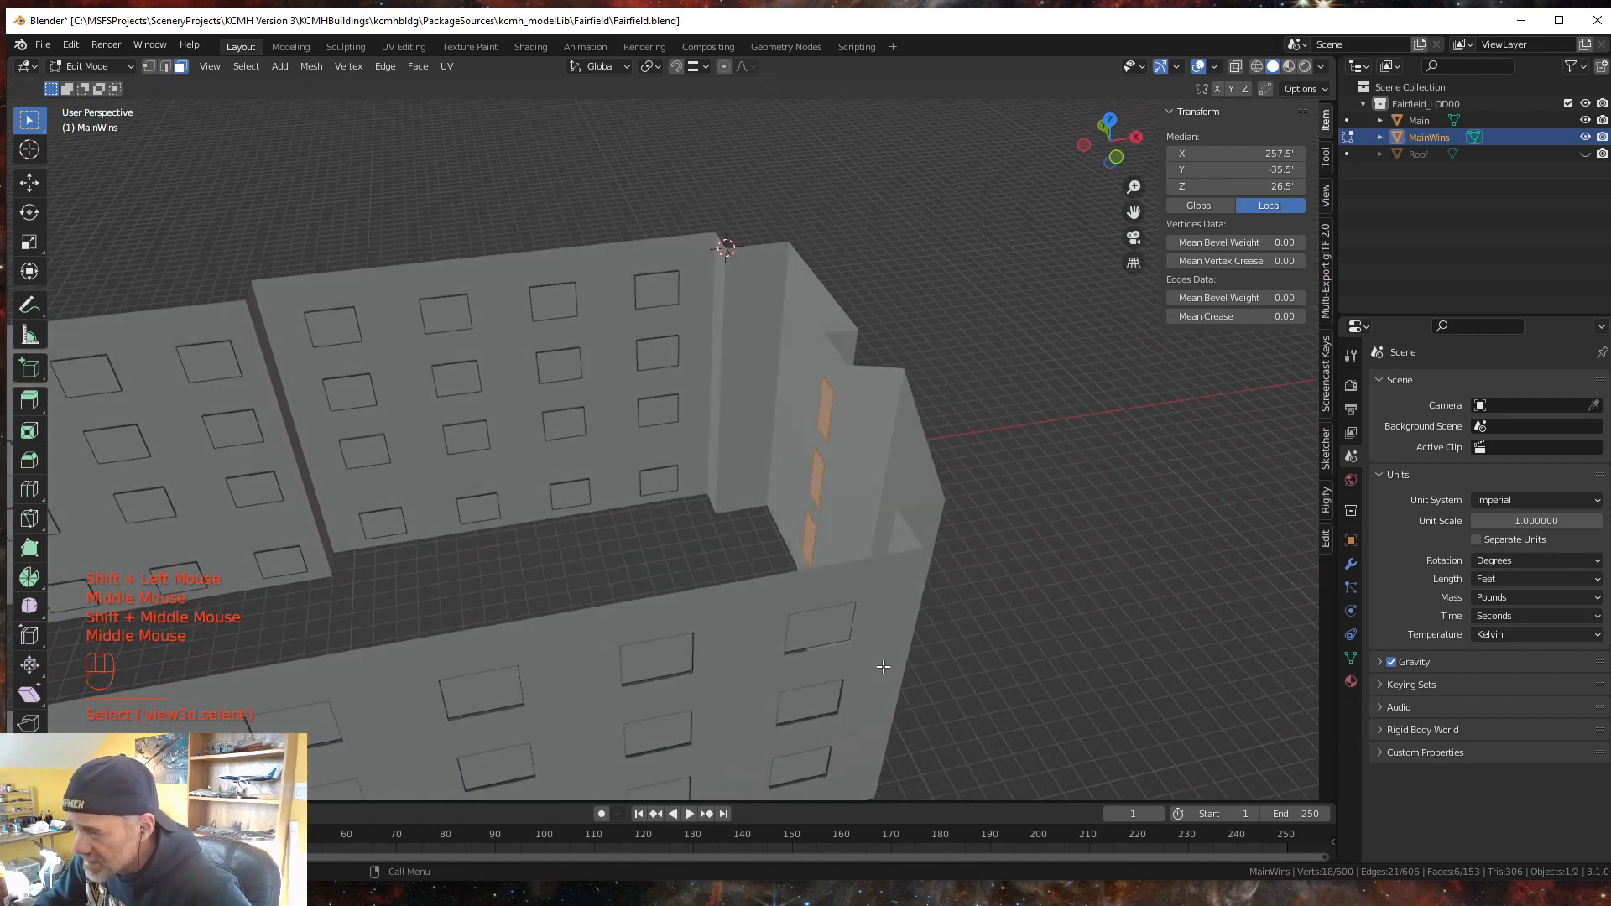
{"action": "scroll", "coordinate": [883, 663], "scroll_direction": "up", "scroll_amount": 1}
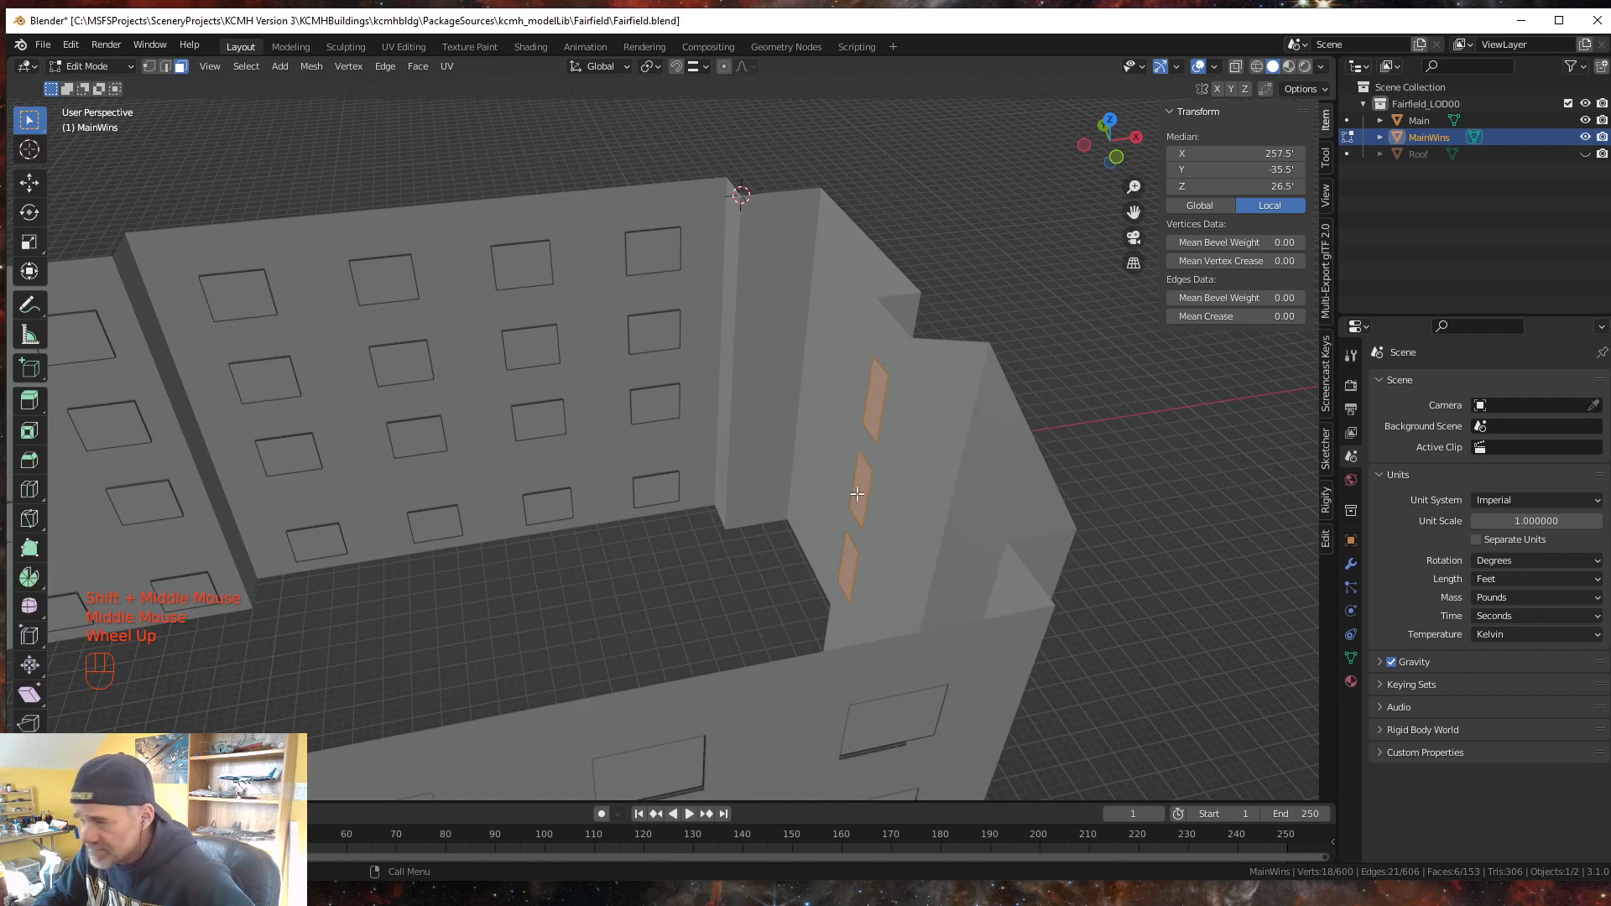
{"action": "type", "text": "gx"}
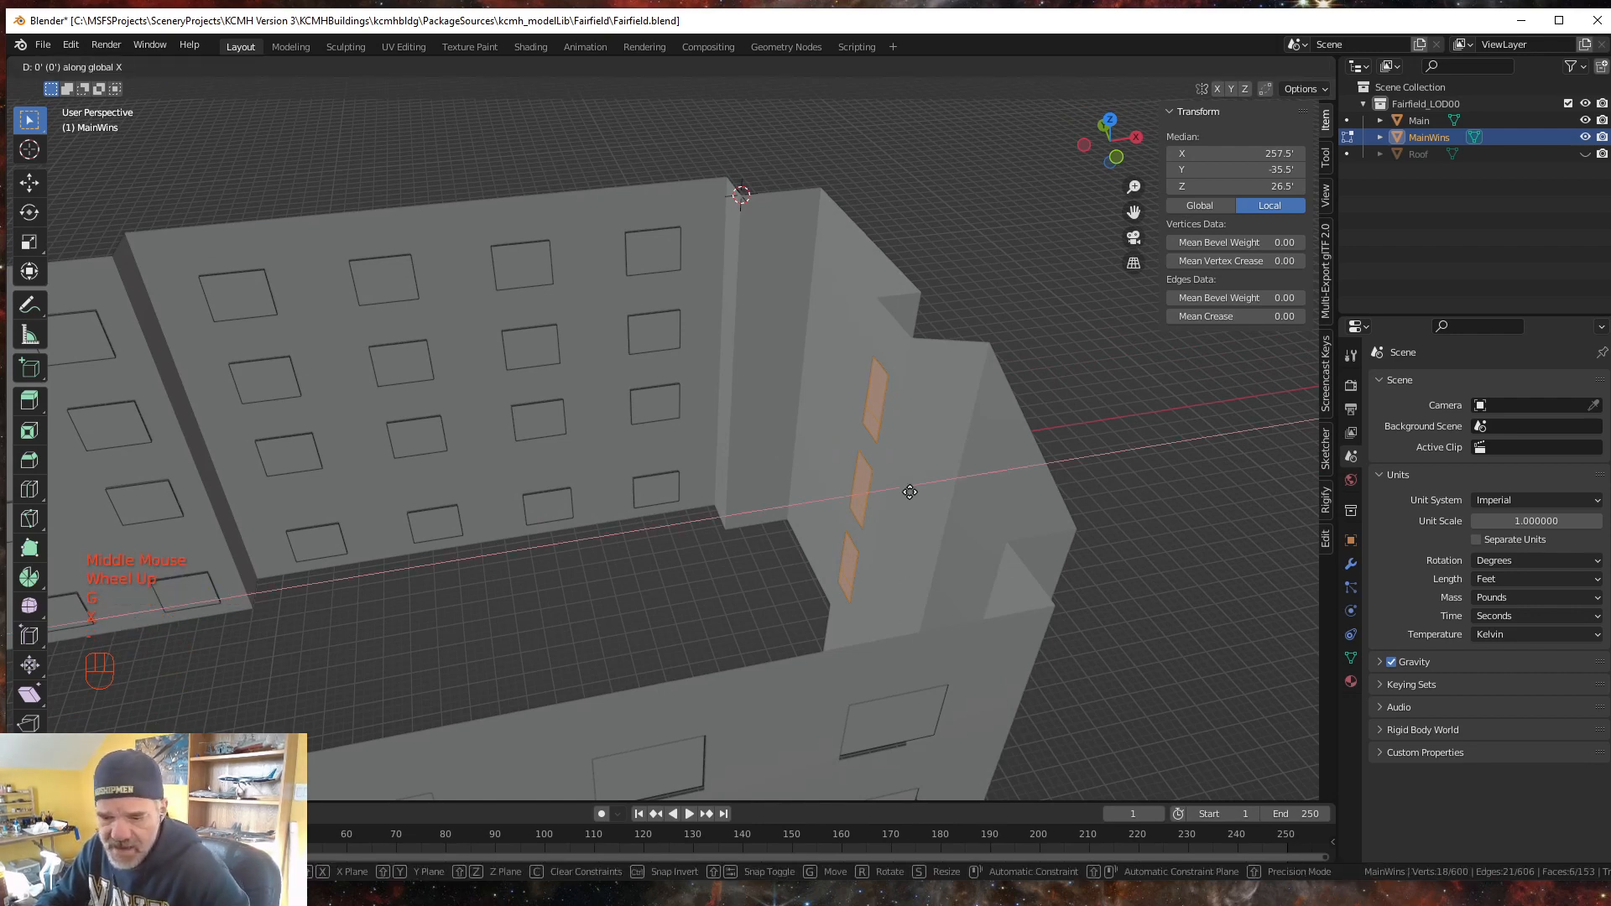
{"action": "type", "text": "-.25"}
{"action": "key", "text": "KP_Enter"}
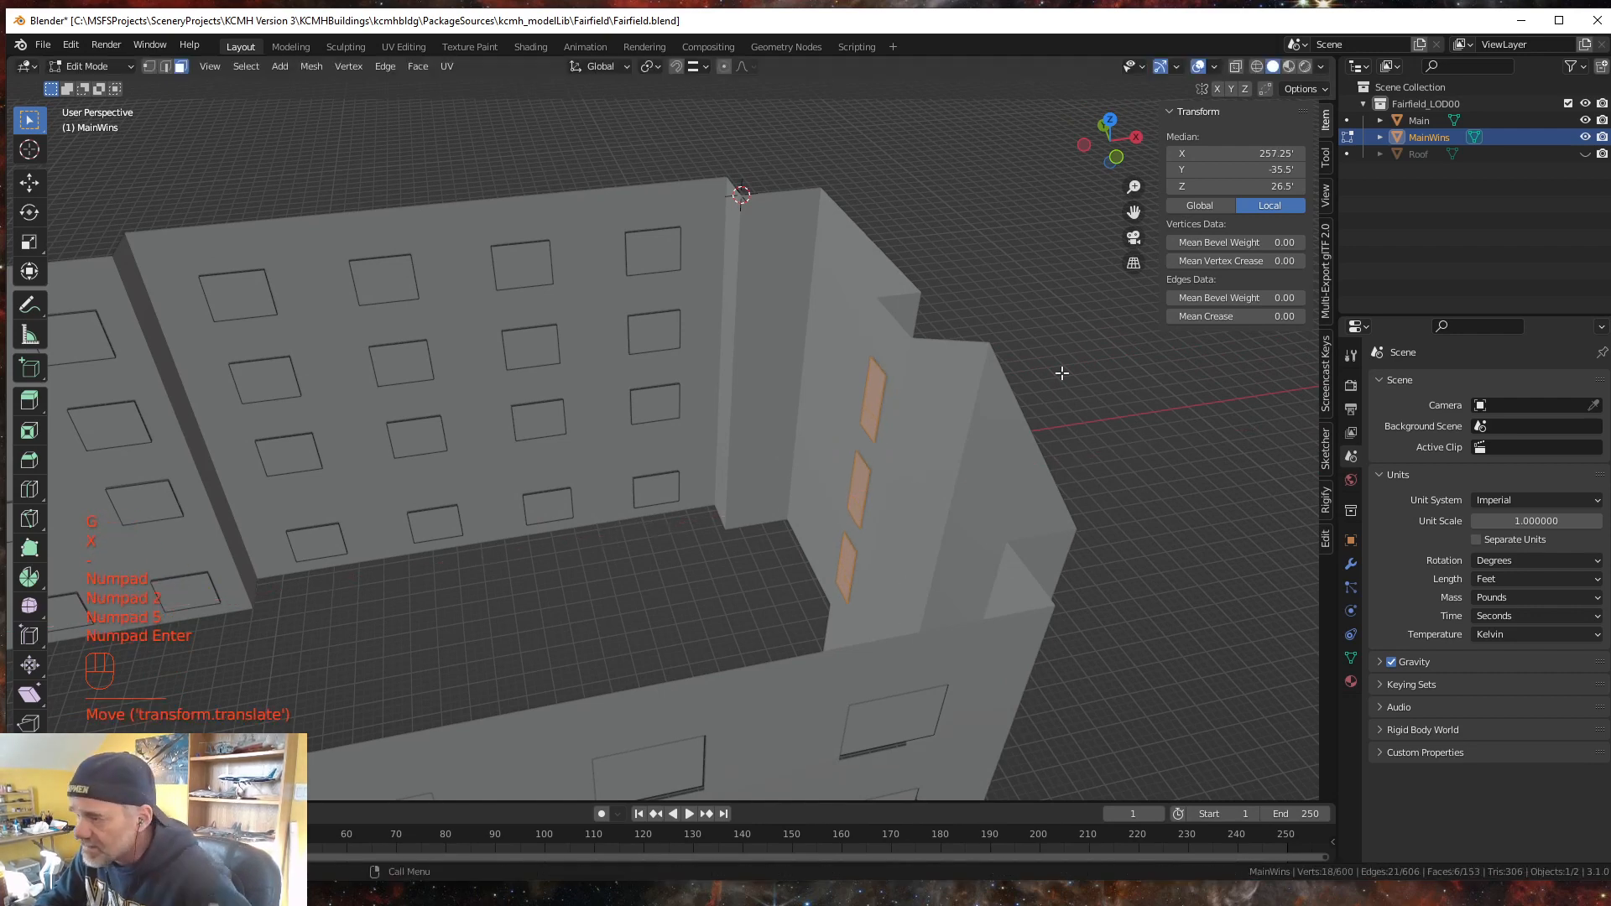
- Look over the inset windows along the front wall, and check the real hotel's facade in Google Earth Pro for comparison
{"action": "scroll", "coordinate": [526, 594], "scroll_direction": "down", "scroll_amount": 2}
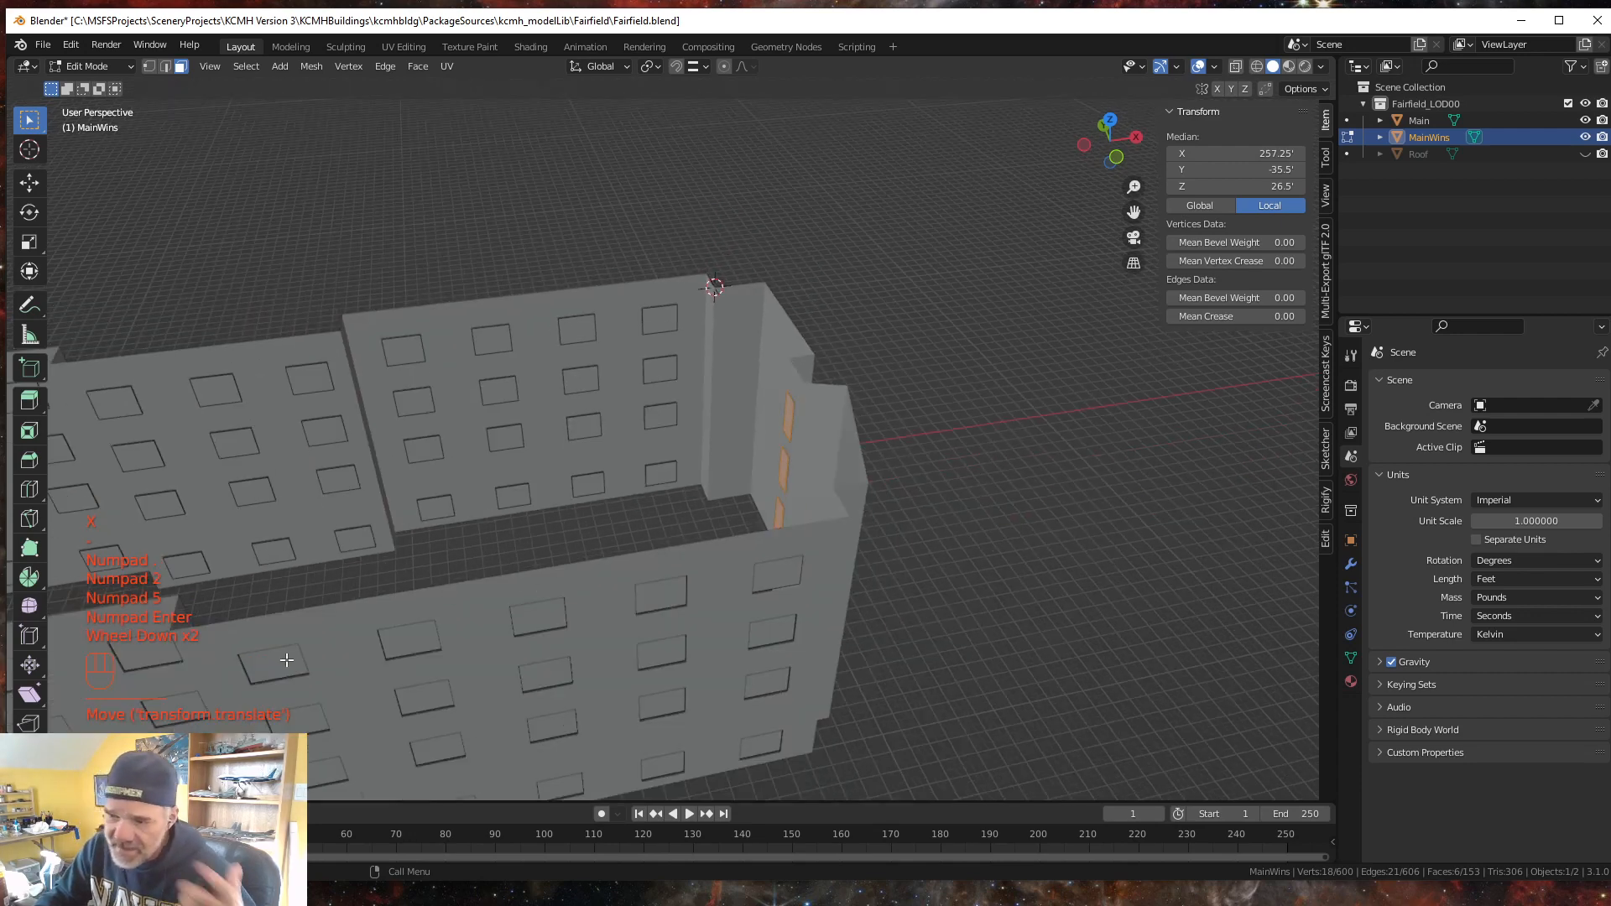
{"action": "key", "text": "shift"}
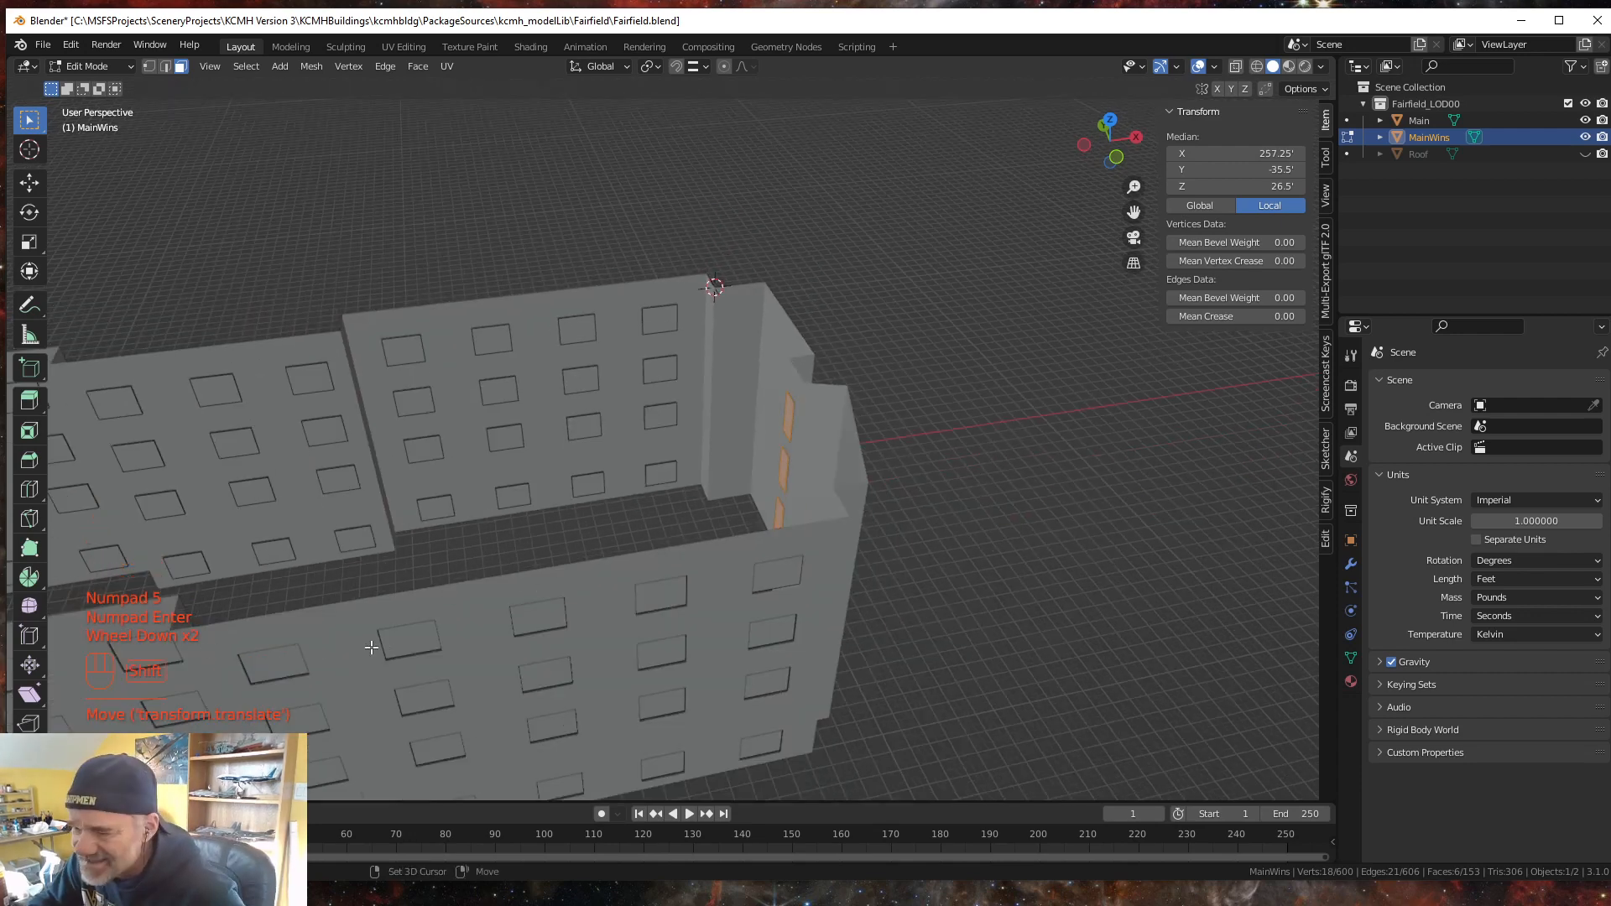
{"action": "middle_click_drag", "start_coordinate": [372, 647], "coordinate": [1005, 577], "text": "shift"}
{"action": "scroll", "coordinate": [814, 591], "scroll_direction": "down", "scroll_amount": 2}
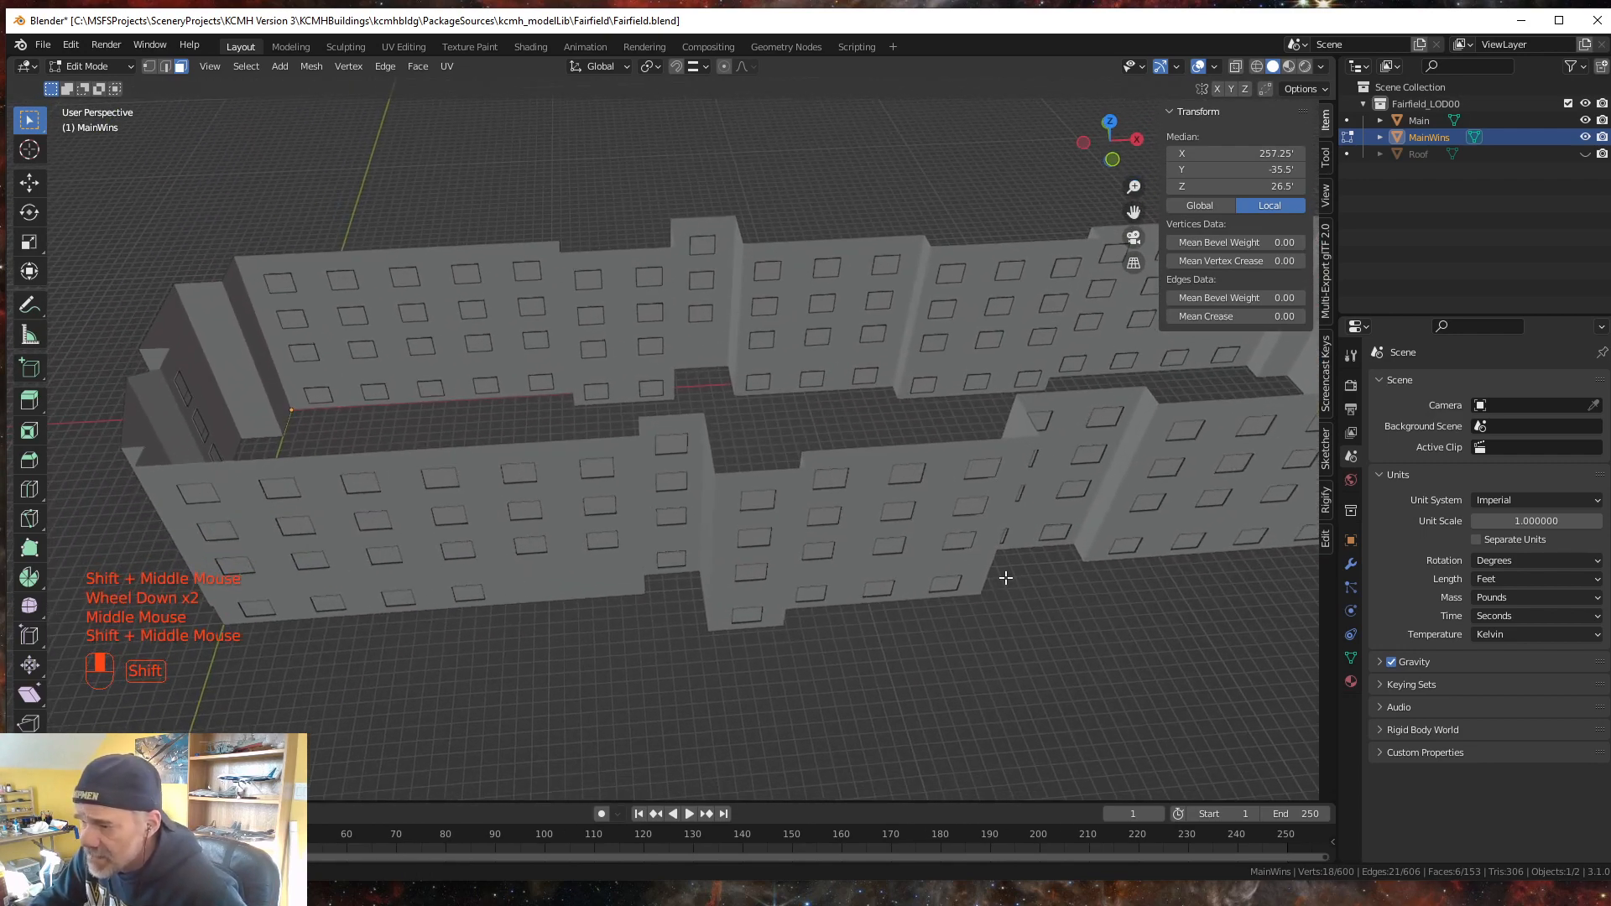
{"action": "middle_click_drag", "start_coordinate": [651, 680], "coordinate": [694, 658], "text": "shift"}
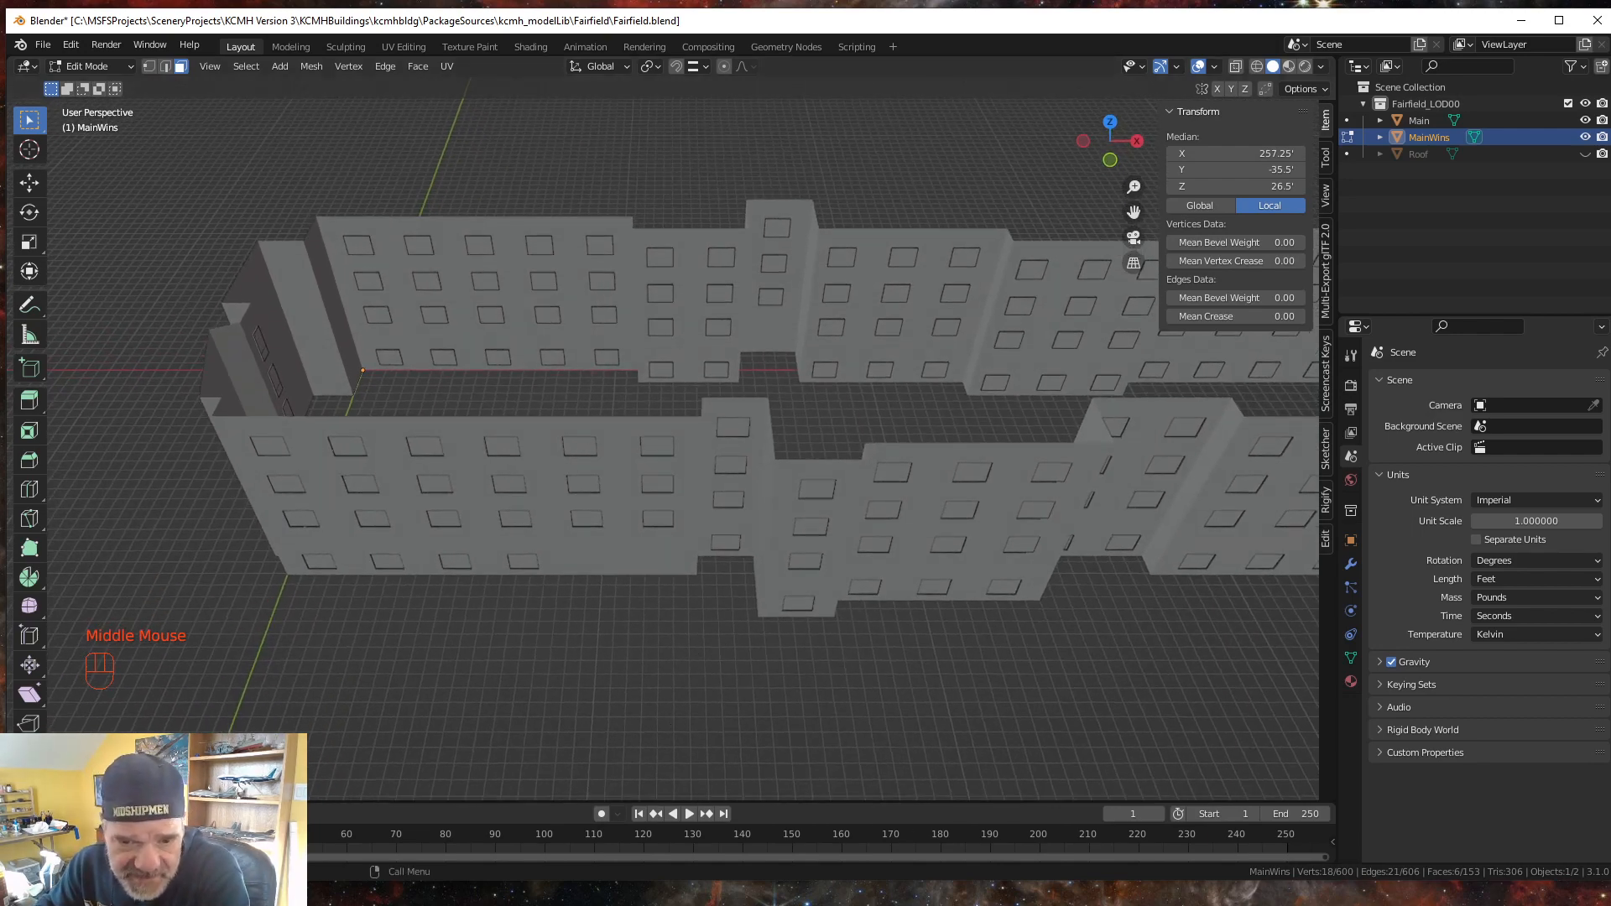
{"action": "key", "text": "alt+Tab"}
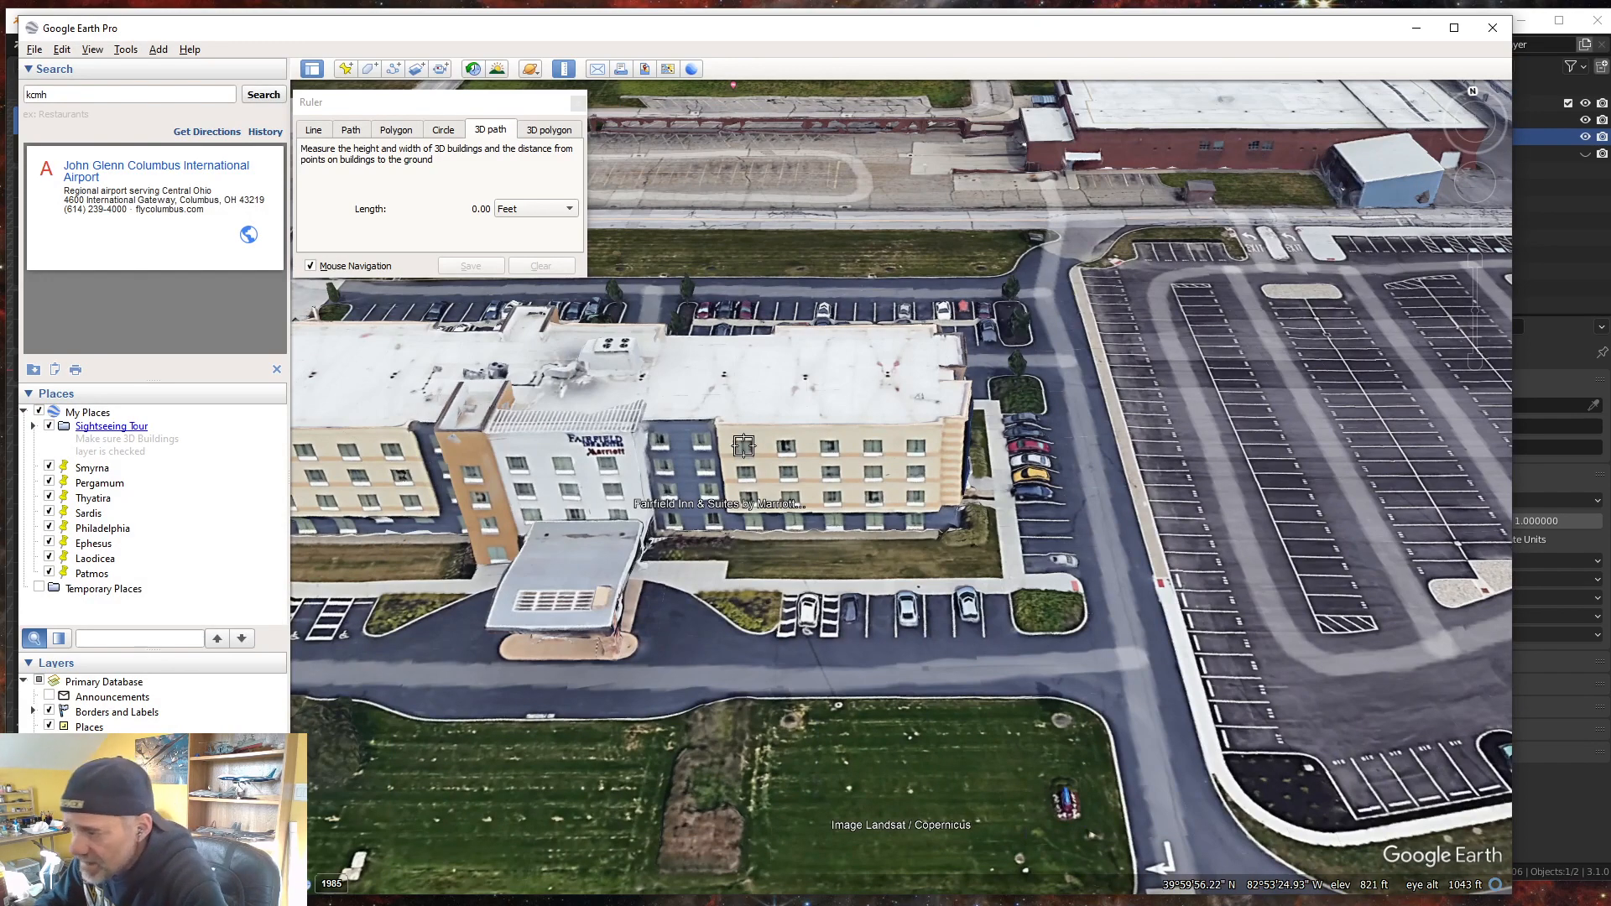
{"action": "scroll", "coordinate": [793, 504], "scroll_direction": "up", "scroll_amount": 2}
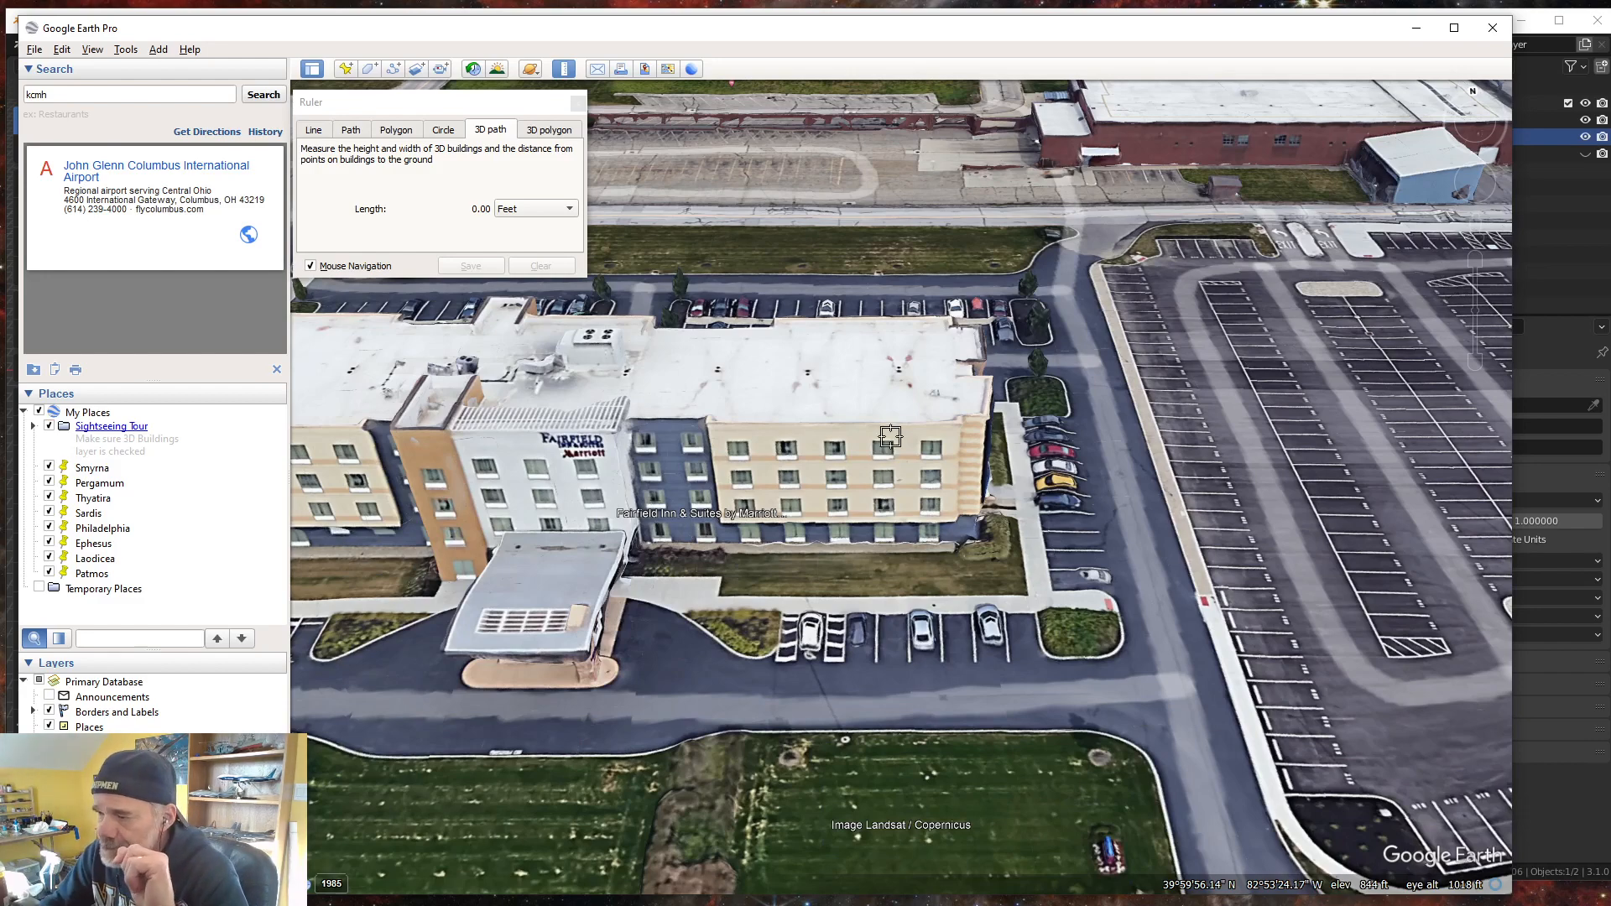
{"action": "left_click", "coordinate": [1415, 28]}
- Try to add a loop cut at the front wall's end near the upper windows, cancelling the slide
{"action": "mouse_move", "coordinate": [632, 501]}
{"action": "middle_mouse_down"}
{"action": "mouse_move", "coordinate": [617, 517]}
{"action": "mouse_move", "coordinate": [623, 500]}
{"action": "middle_mouse_up"}
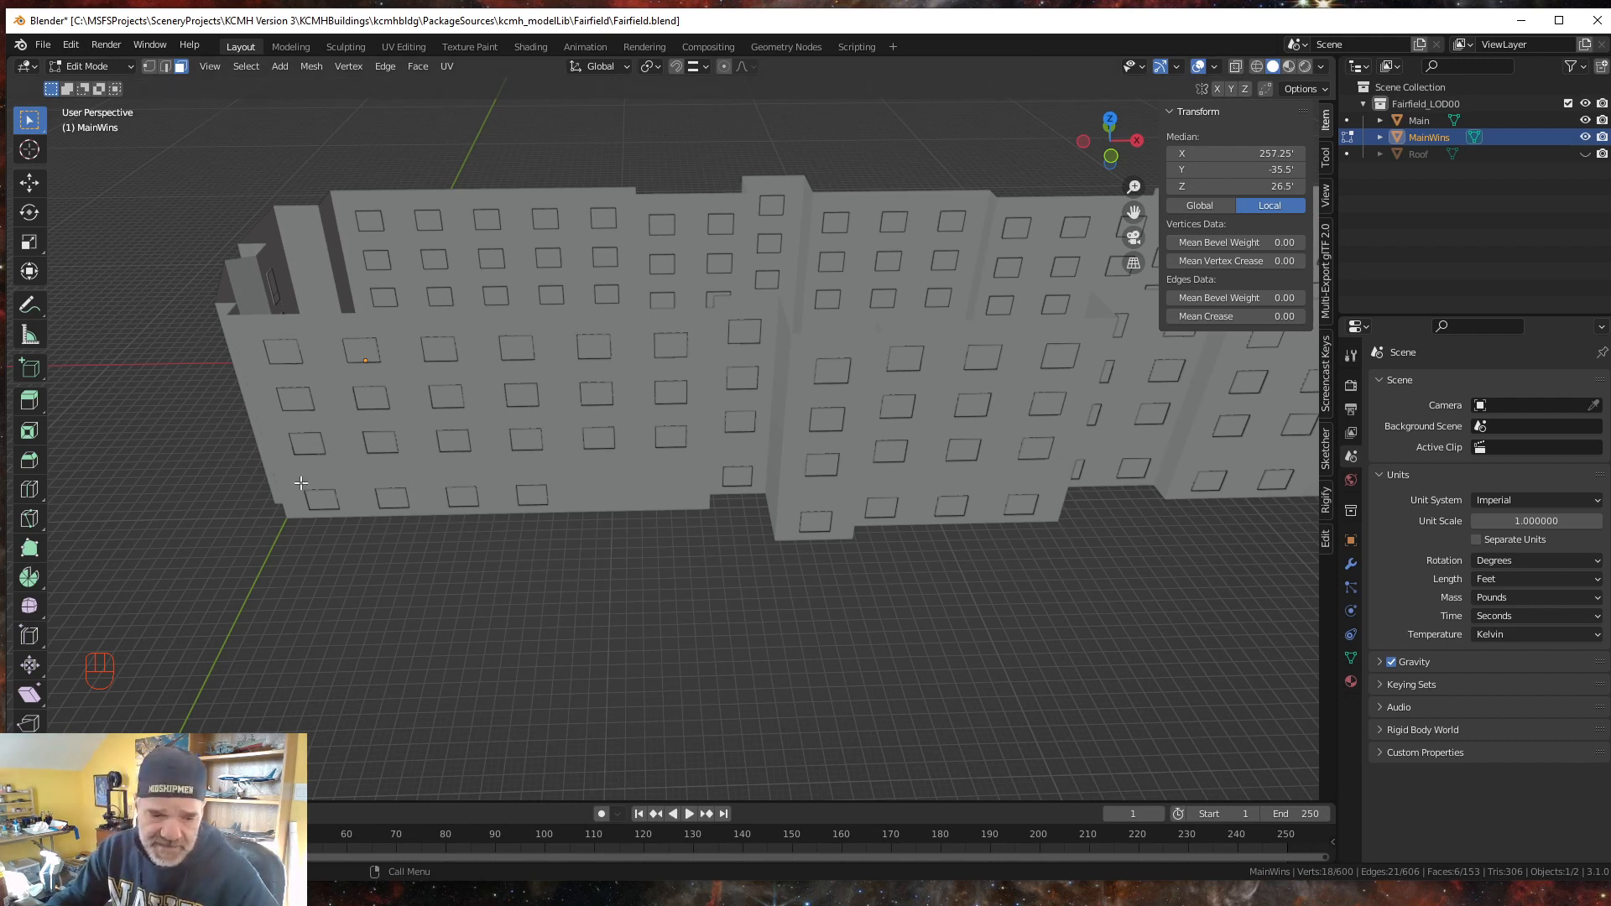
{"action": "key", "text": "ctrl+r"}
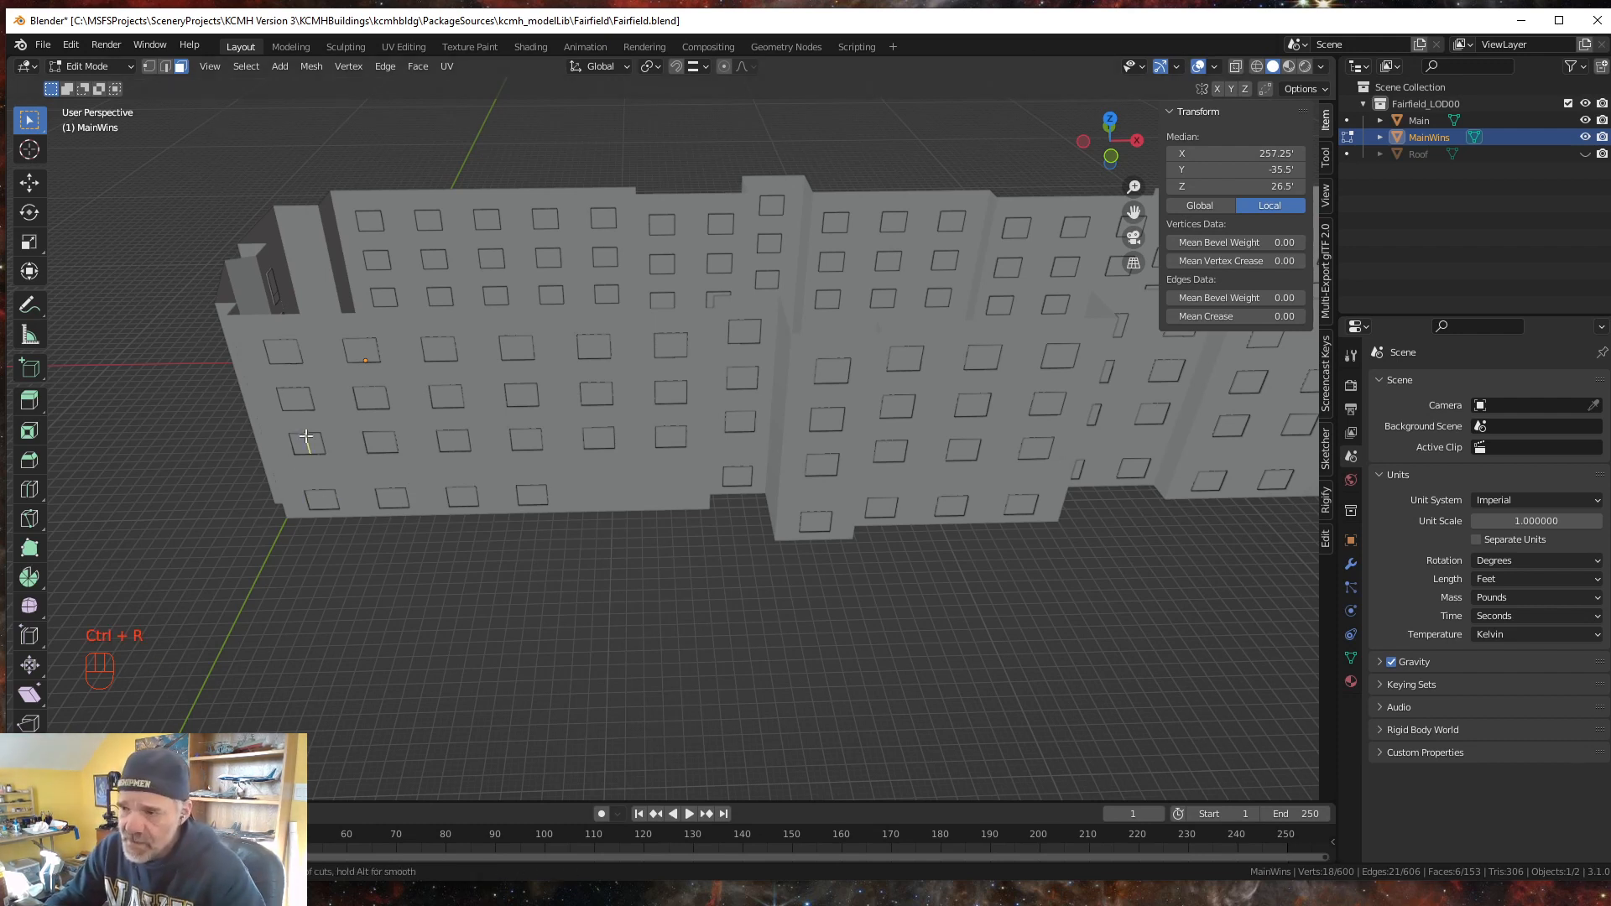
{"action": "left_click", "coordinate": [284, 371]}
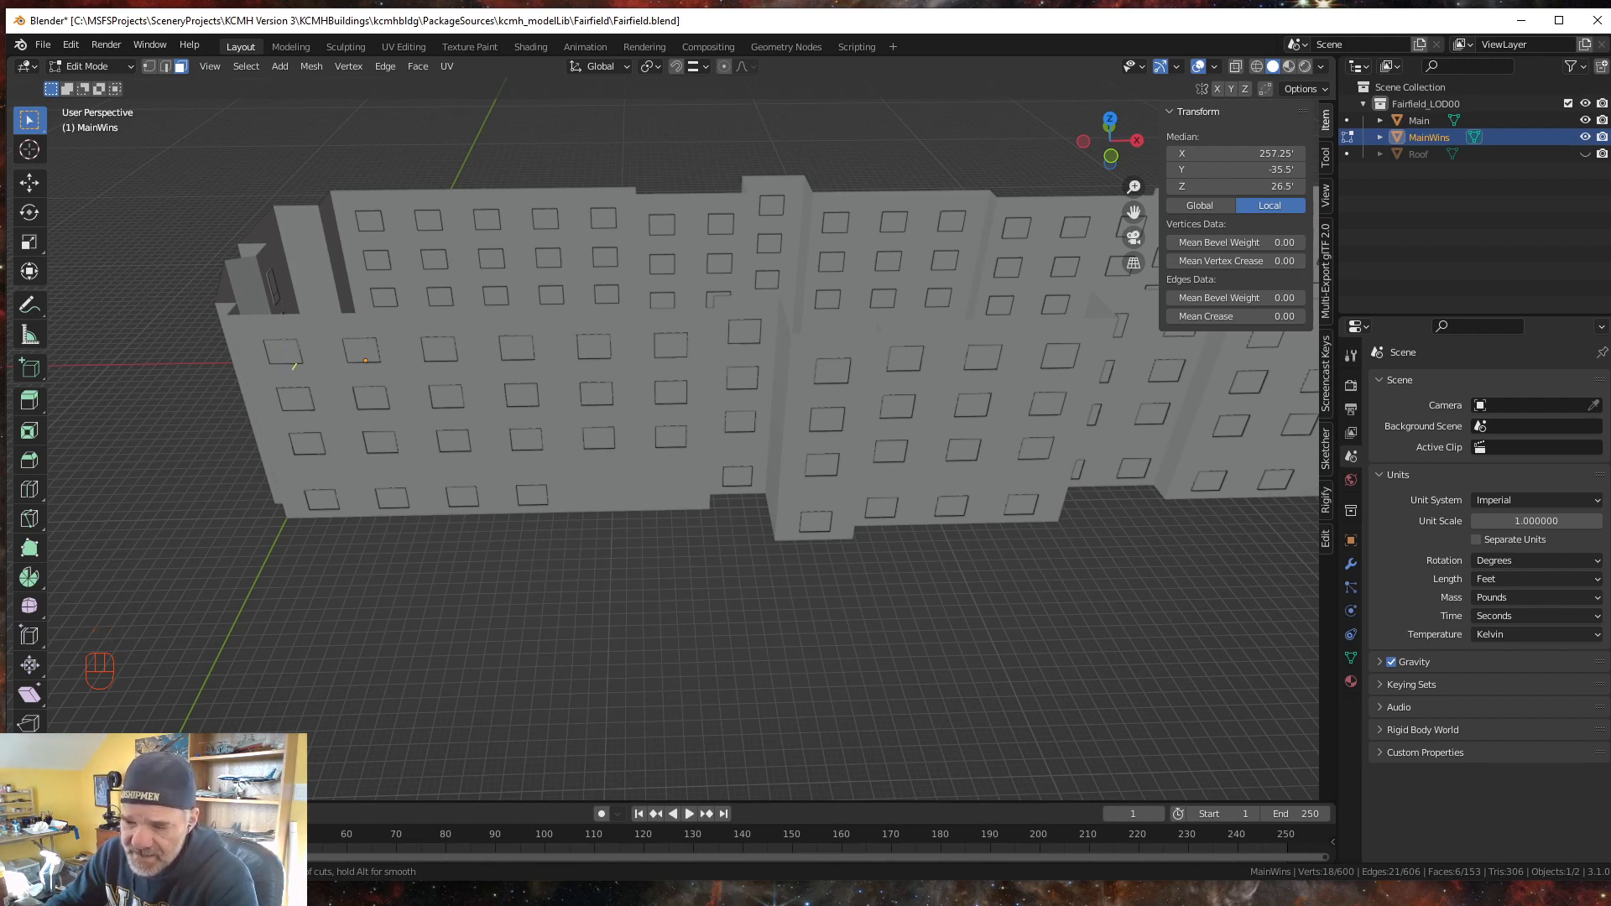
{"action": "key", "text": "Escape"}
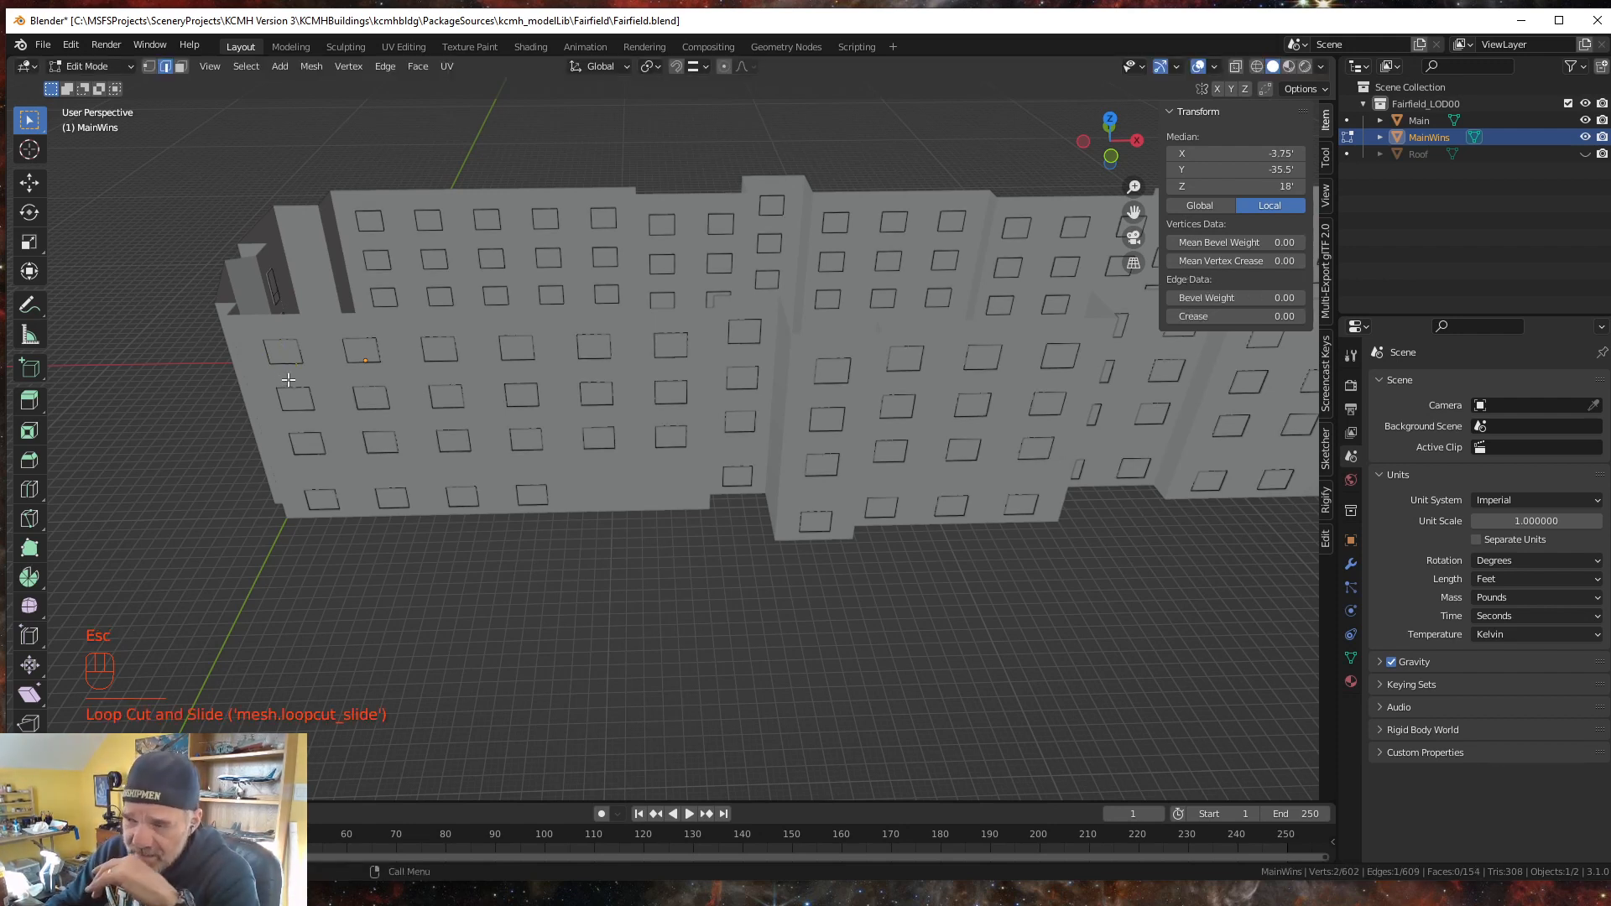
- Undo the stray loop cut made on the near end-wall window
{"action": "middle_click_drag", "start_coordinate": [337, 433], "coordinate": [317, 503]}
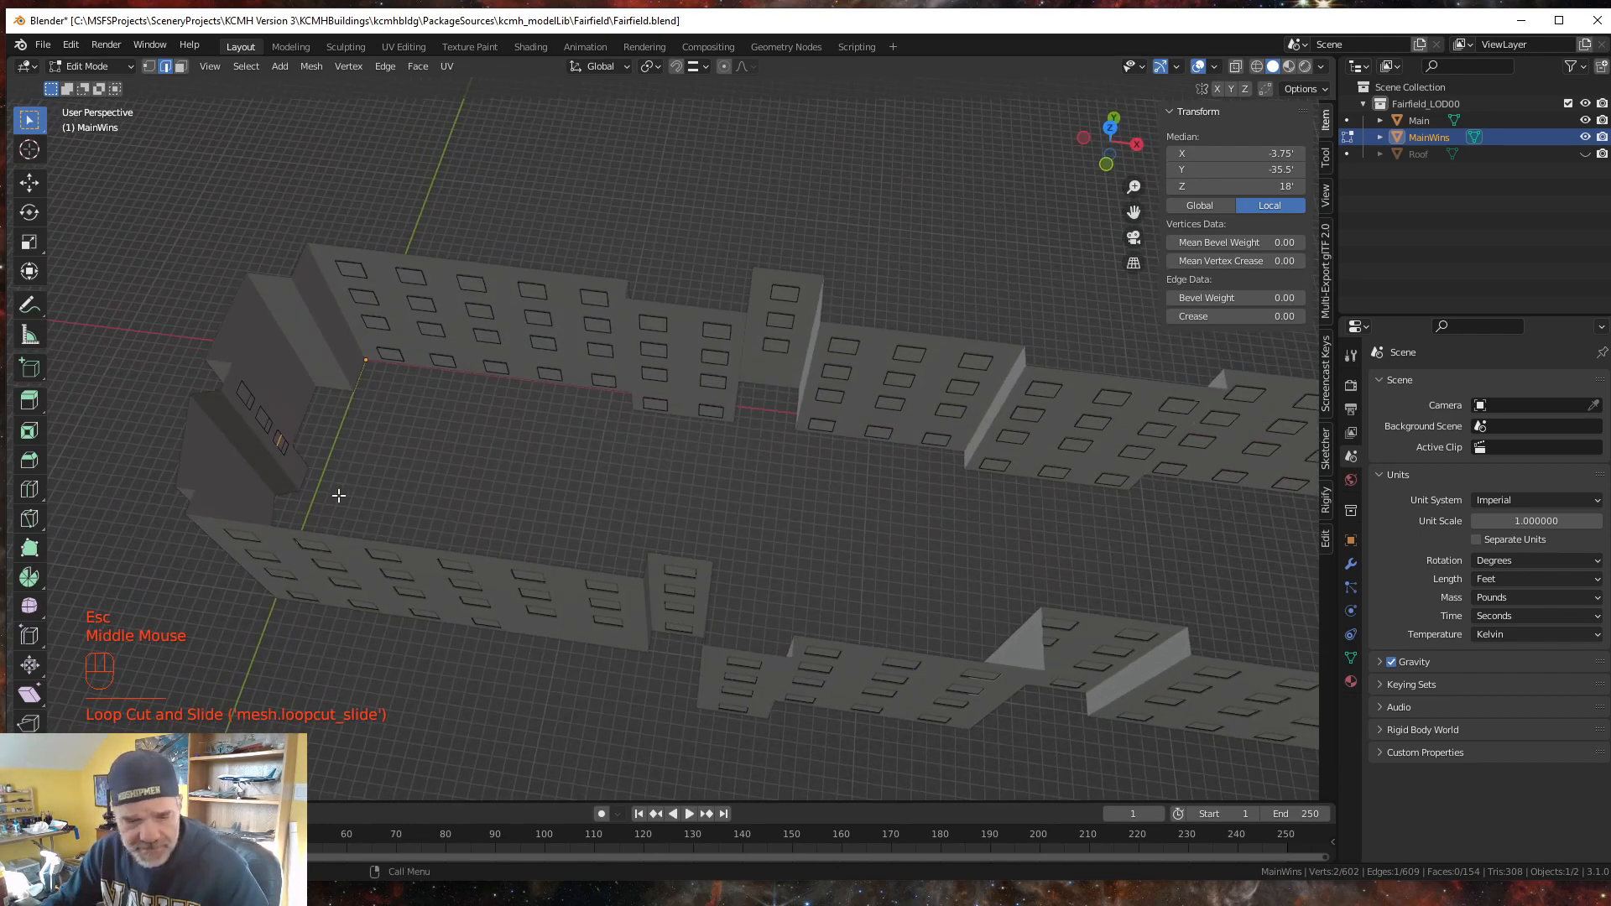
{"action": "key", "text": "ctrl+z"}
{"action": "key", "text": "ctrl+z"}
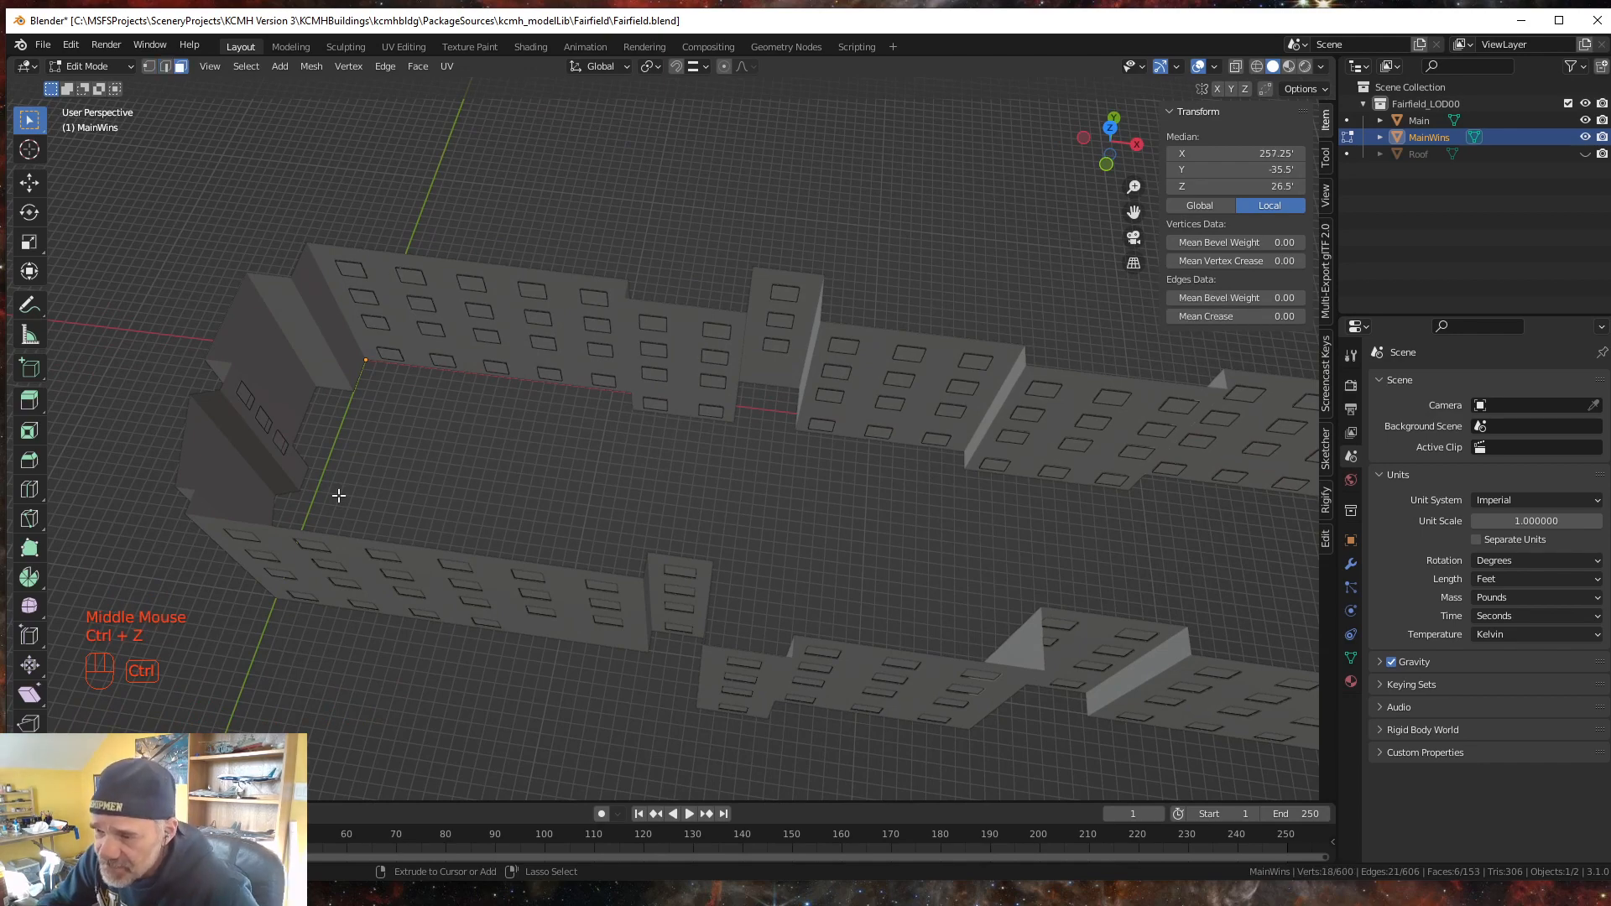
- Reapply the -0.25 feet move along the global X axis to the selected far end-wall window faces
{"action": "middle_click_drag", "start_coordinate": [349, 495], "coordinate": [377, 523]}
{"action": "middle_click_drag", "start_coordinate": [953, 557], "coordinate": [579, 561], "text": "shift"}
{"action": "scroll", "coordinate": [577, 557], "scroll_direction": "up", "scroll_amount": 3}
{"action": "middle_click_drag", "start_coordinate": [561, 571], "coordinate": [558, 565]}
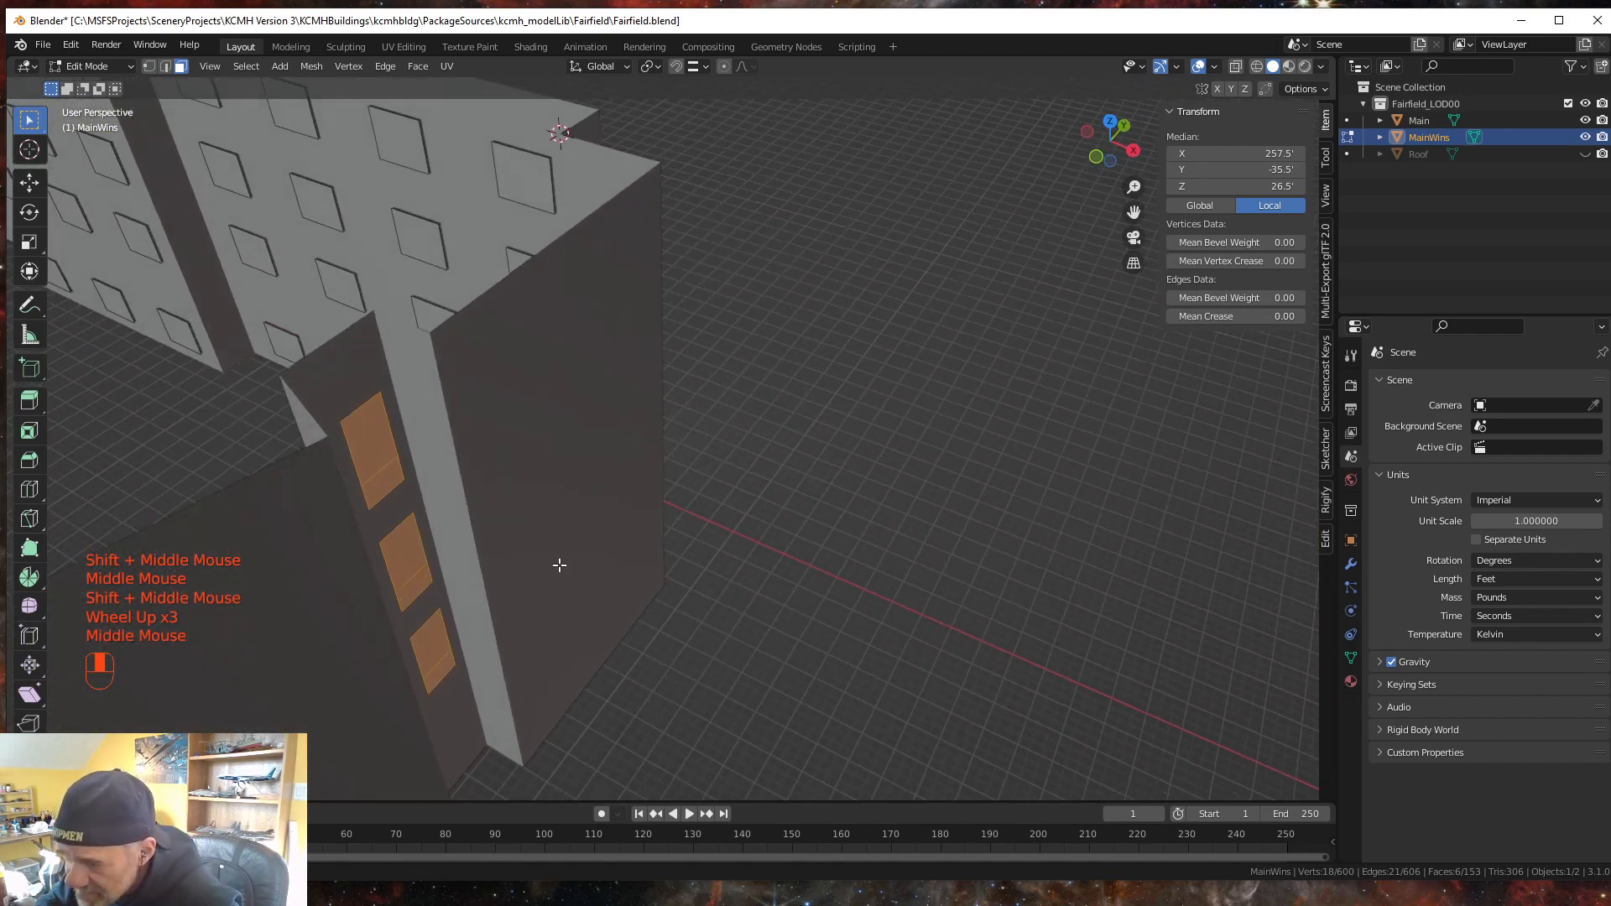
{"action": "key", "text": "g"}
{"action": "key", "text": "x"}
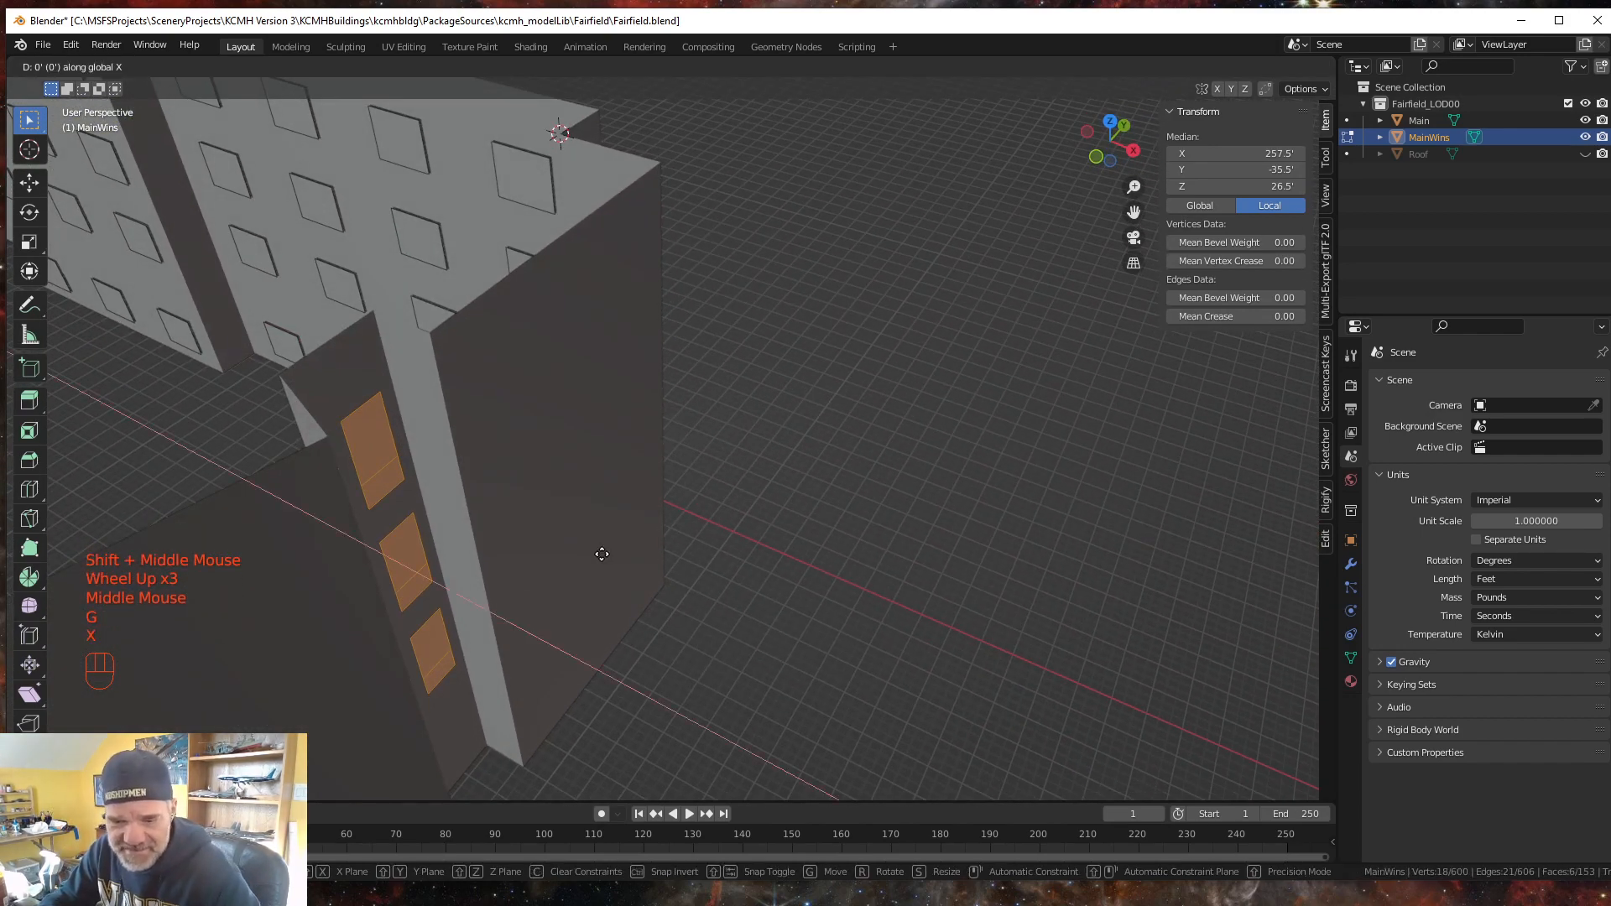
{"action": "key", "text": "KP_Decimal"}
{"action": "key", "text": "KP_2"}
{"action": "key", "text": "KP_5"}
{"action": "key", "text": "KP_Enter"}
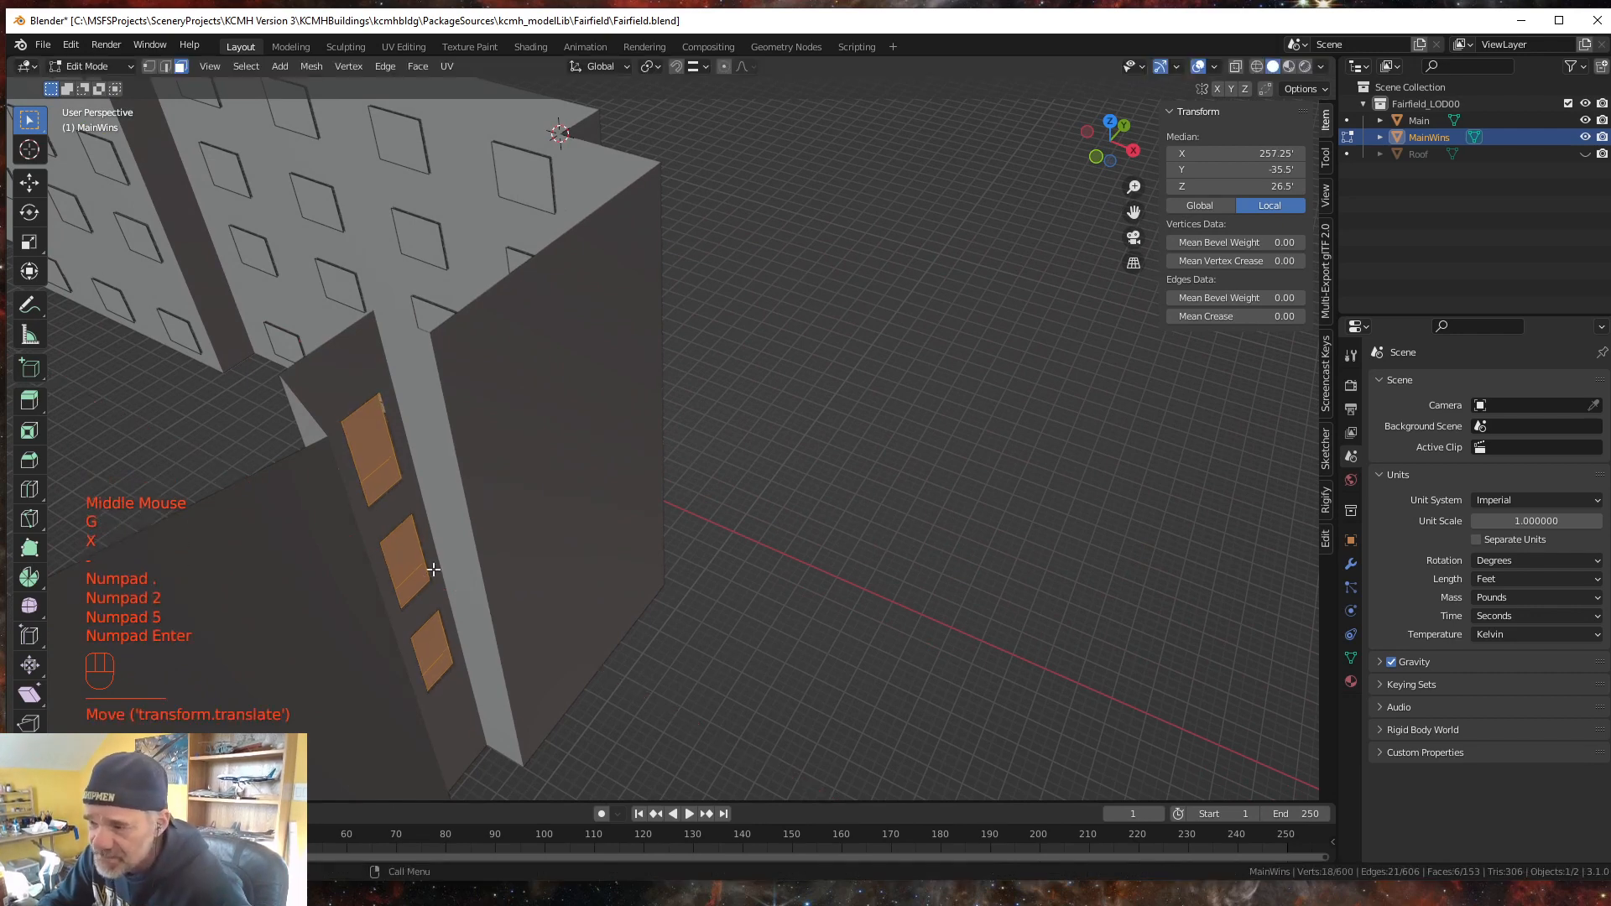
- Clear the selection of all window faces, including the ones box-selected by accident on the front wall
{"action": "middle_click_drag", "start_coordinate": [433, 569], "coordinate": [557, 572]}
{"action": "scroll", "coordinate": [539, 612], "scroll_direction": "down", "scroll_amount": 4}
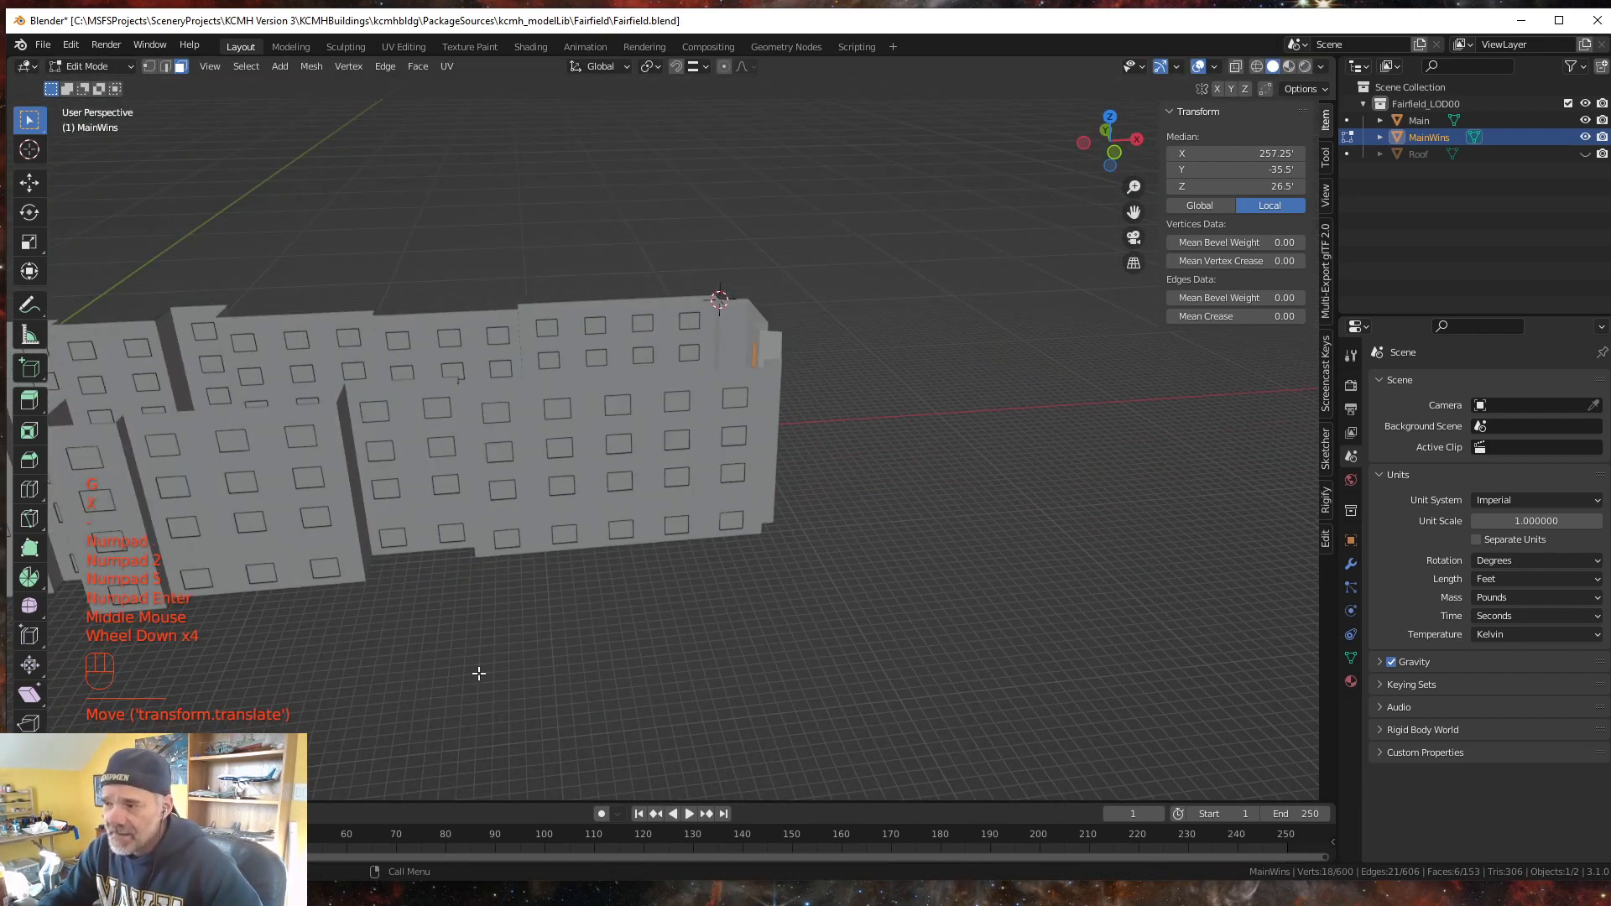
{"action": "middle_click_drag", "start_coordinate": [474, 691], "coordinate": [329, 669], "text": "shift"}
{"action": "left_click_drag", "start_coordinate": [332, 672], "coordinate": [411, 606], "text": "shift"}
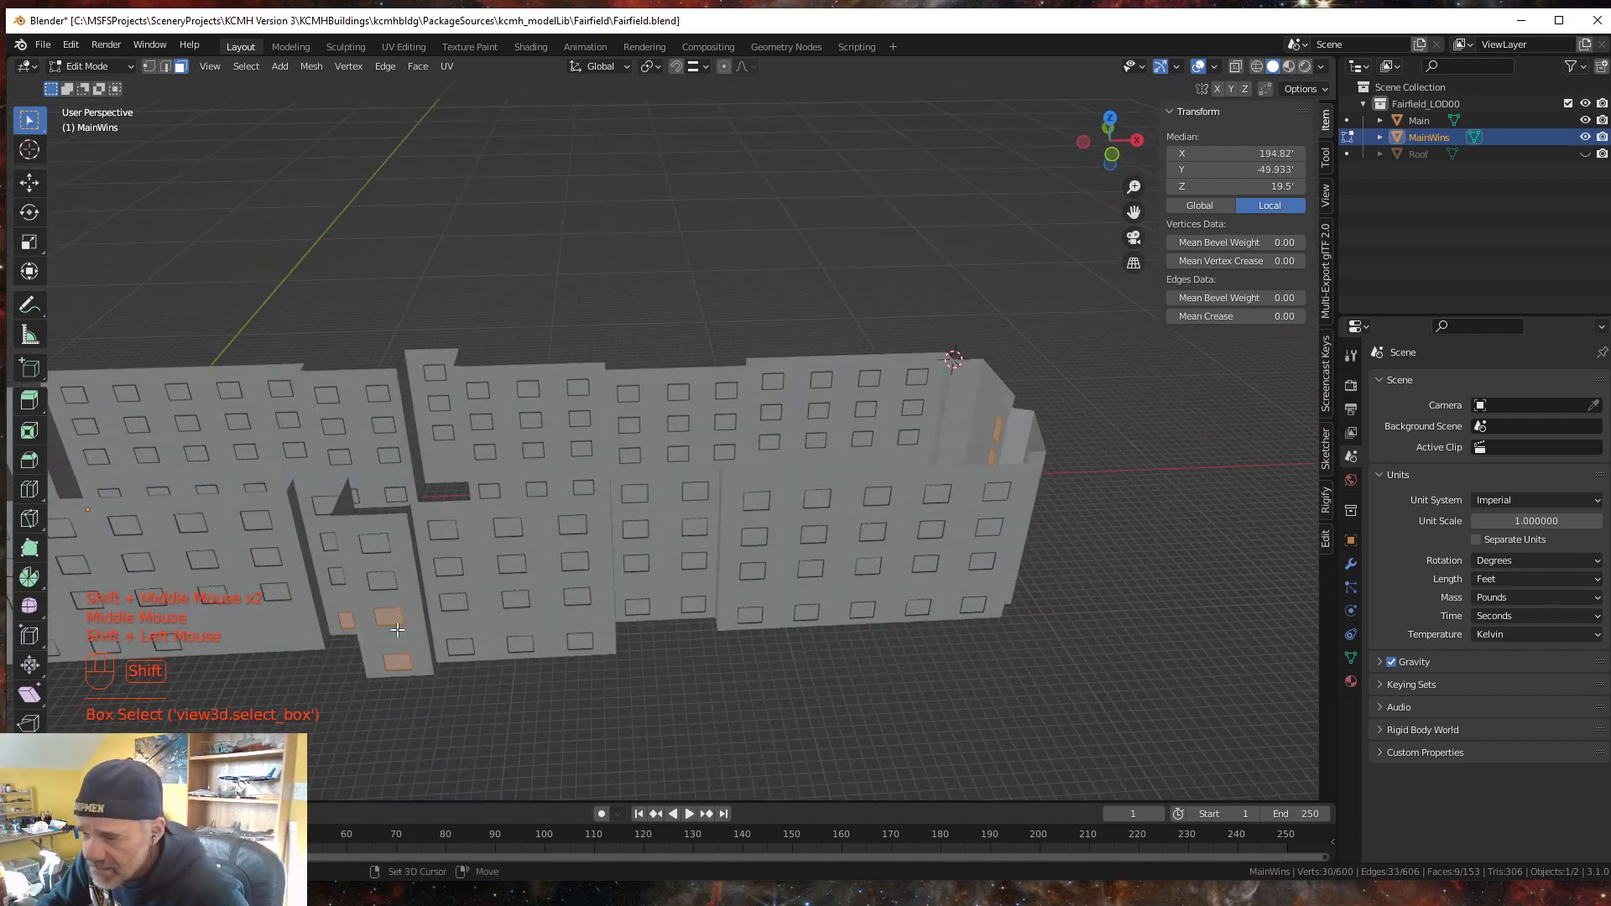
{"action": "left_click", "coordinate": [343, 726]}
- Add a centred vertical loop cut to the first top-floor window of the front wall
{"action": "middle_click_drag", "start_coordinate": [343, 726], "coordinate": [638, 664]}
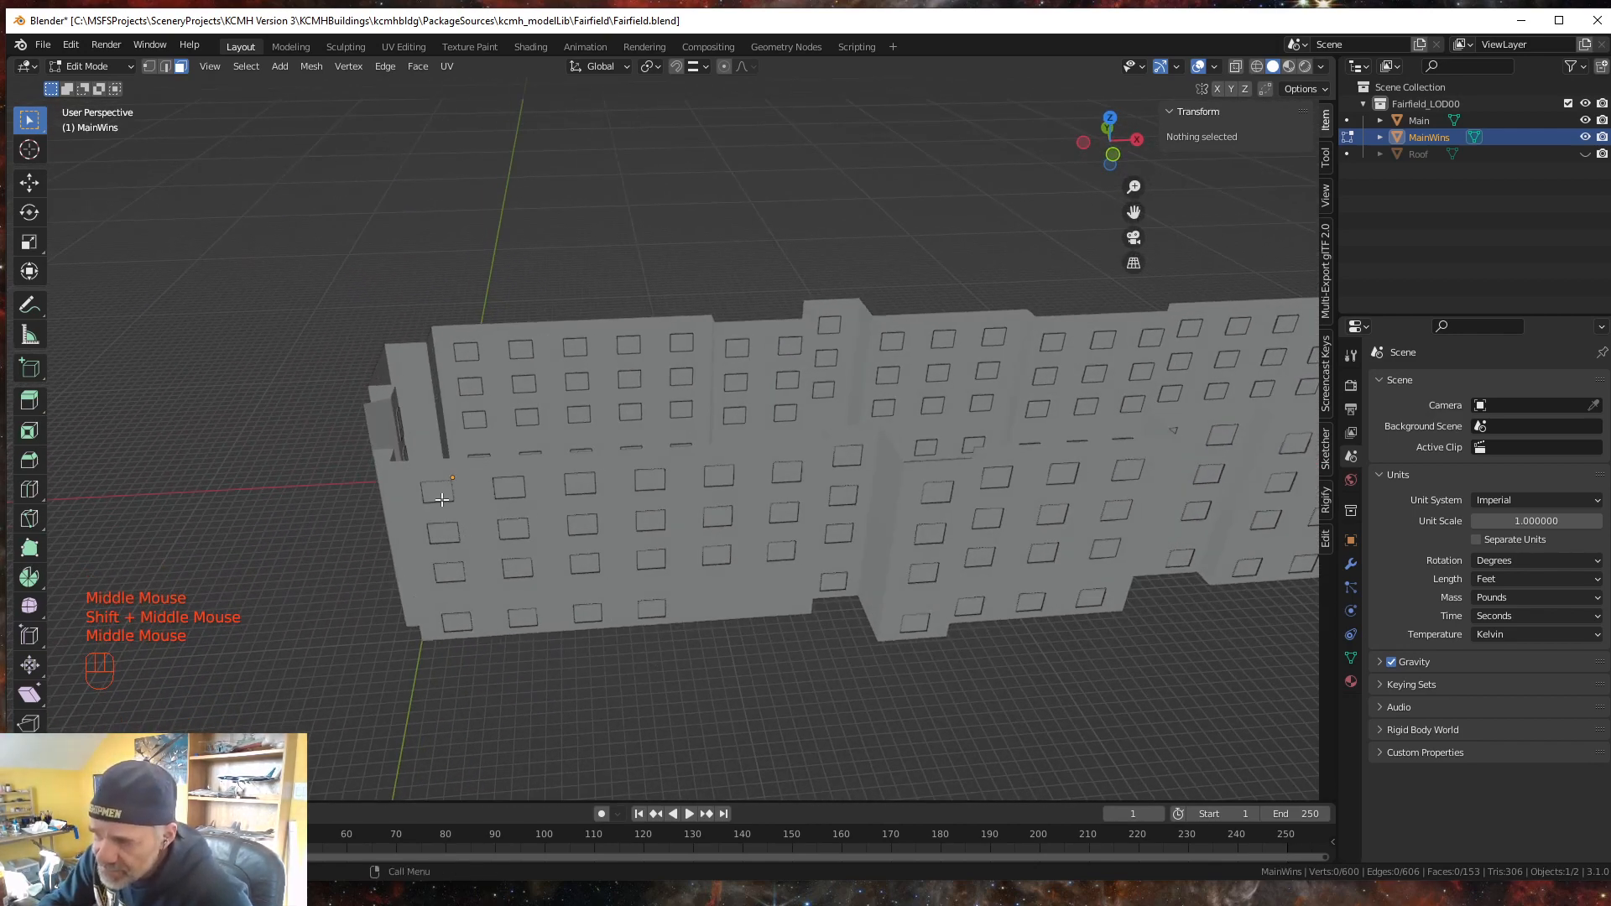
{"action": "key", "text": "ctrl+r"}
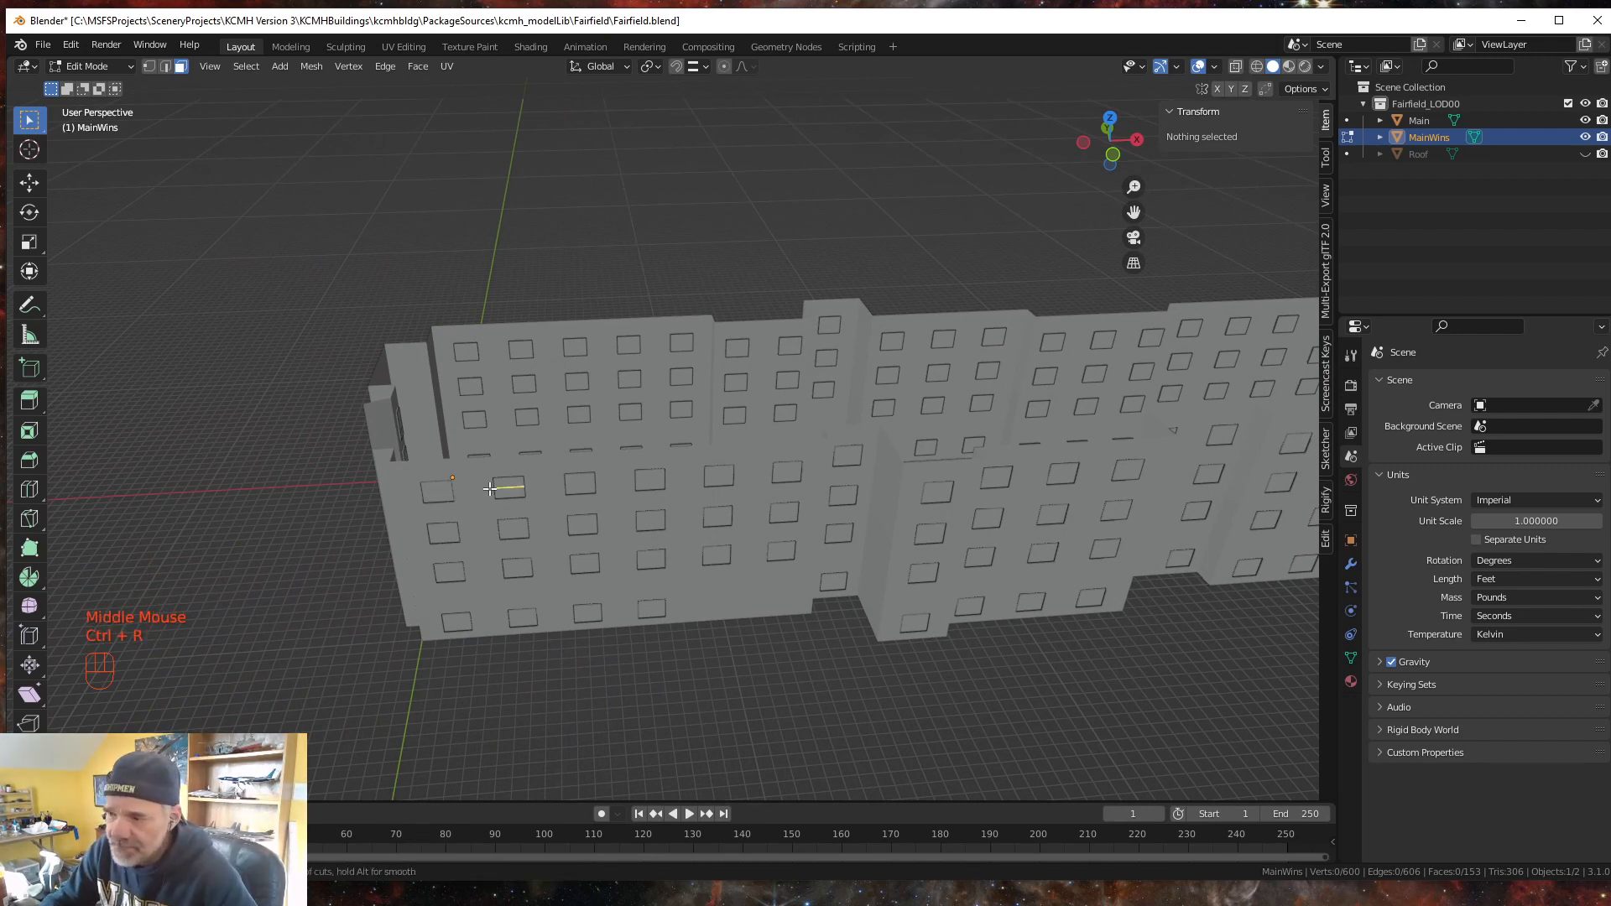
{"action": "left_click", "coordinate": [443, 497]}
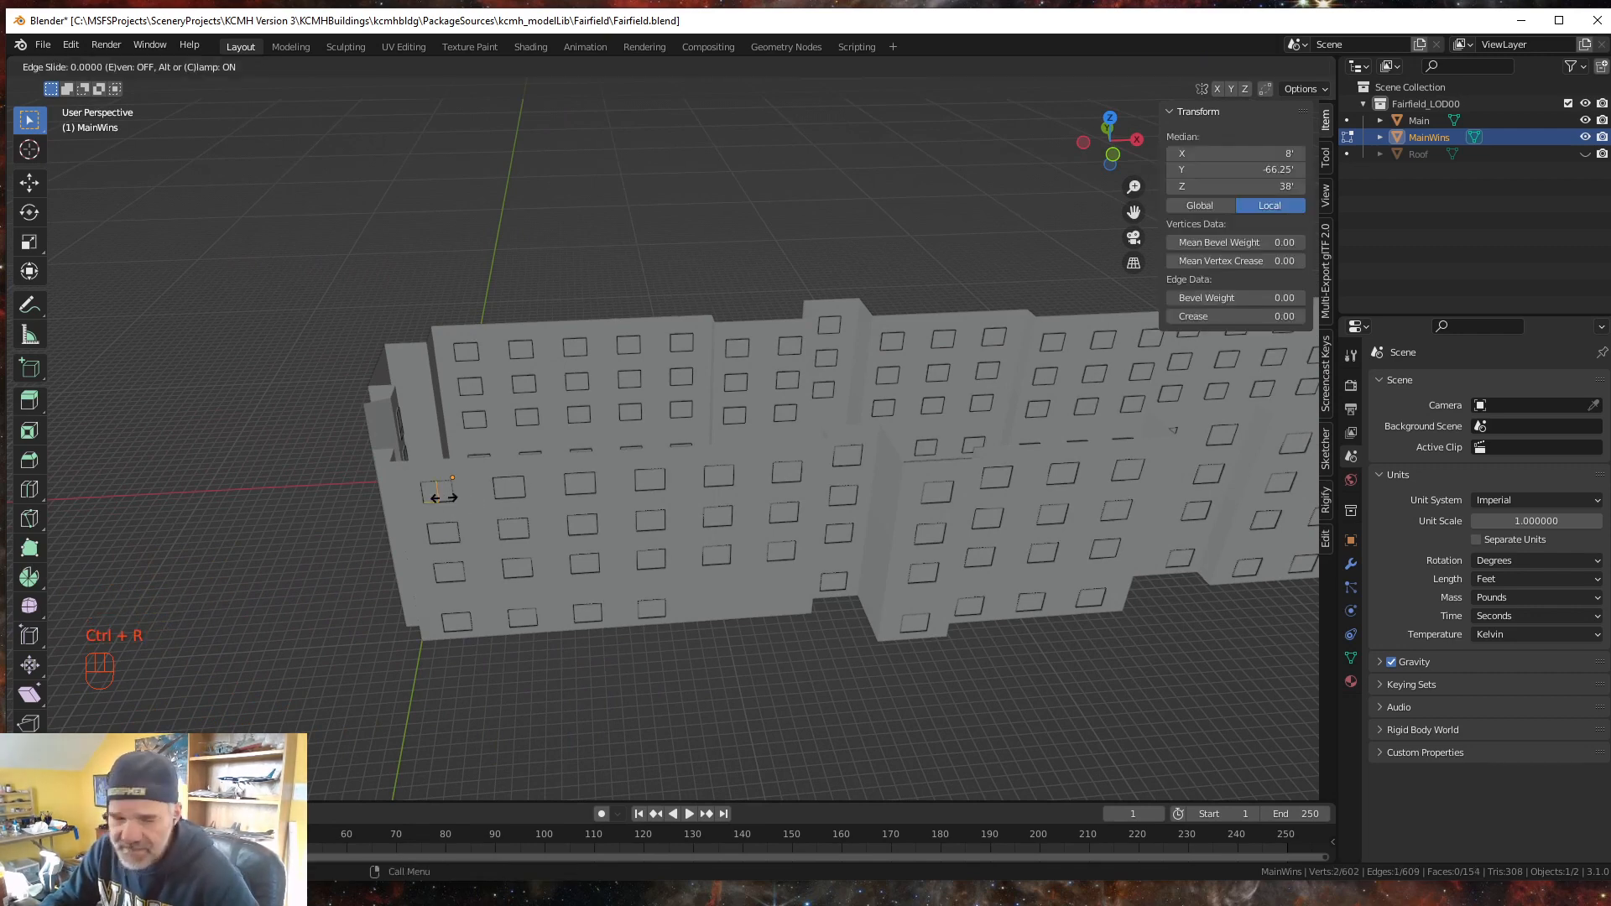
{"action": "key", "text": "Escape"}
- Add a centred vertical loop cut to the second top-floor window of the front wall
{"action": "scroll", "coordinate": [453, 503], "scroll_direction": "up", "scroll_amount": 2}
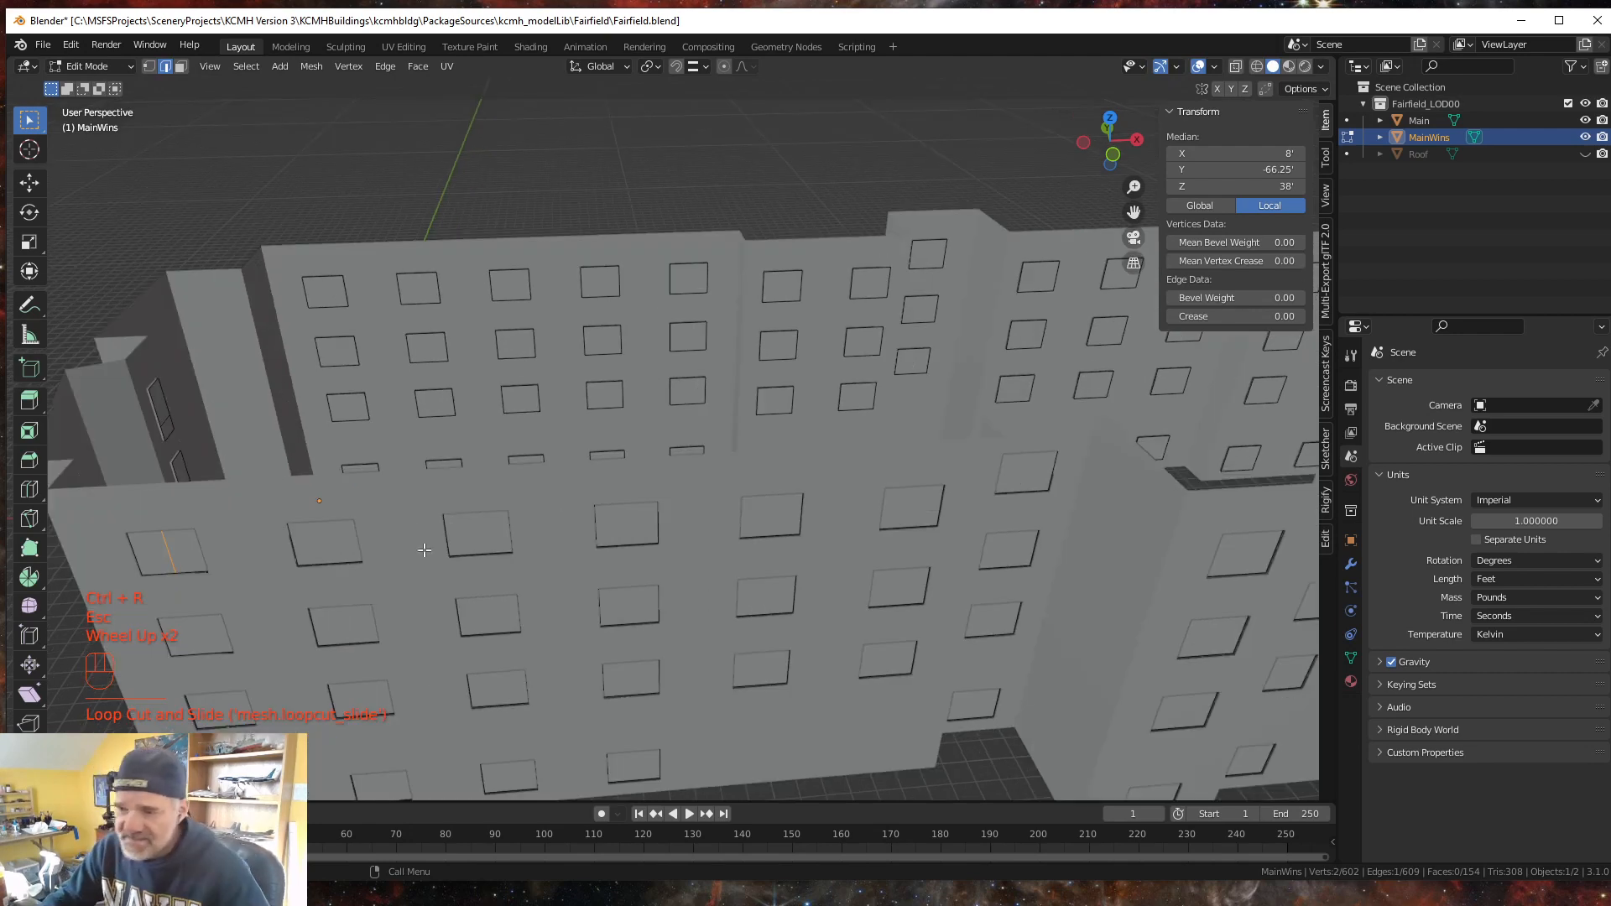
{"action": "middle_click_drag", "start_coordinate": [307, 625], "coordinate": [683, 620], "text": "shift"}
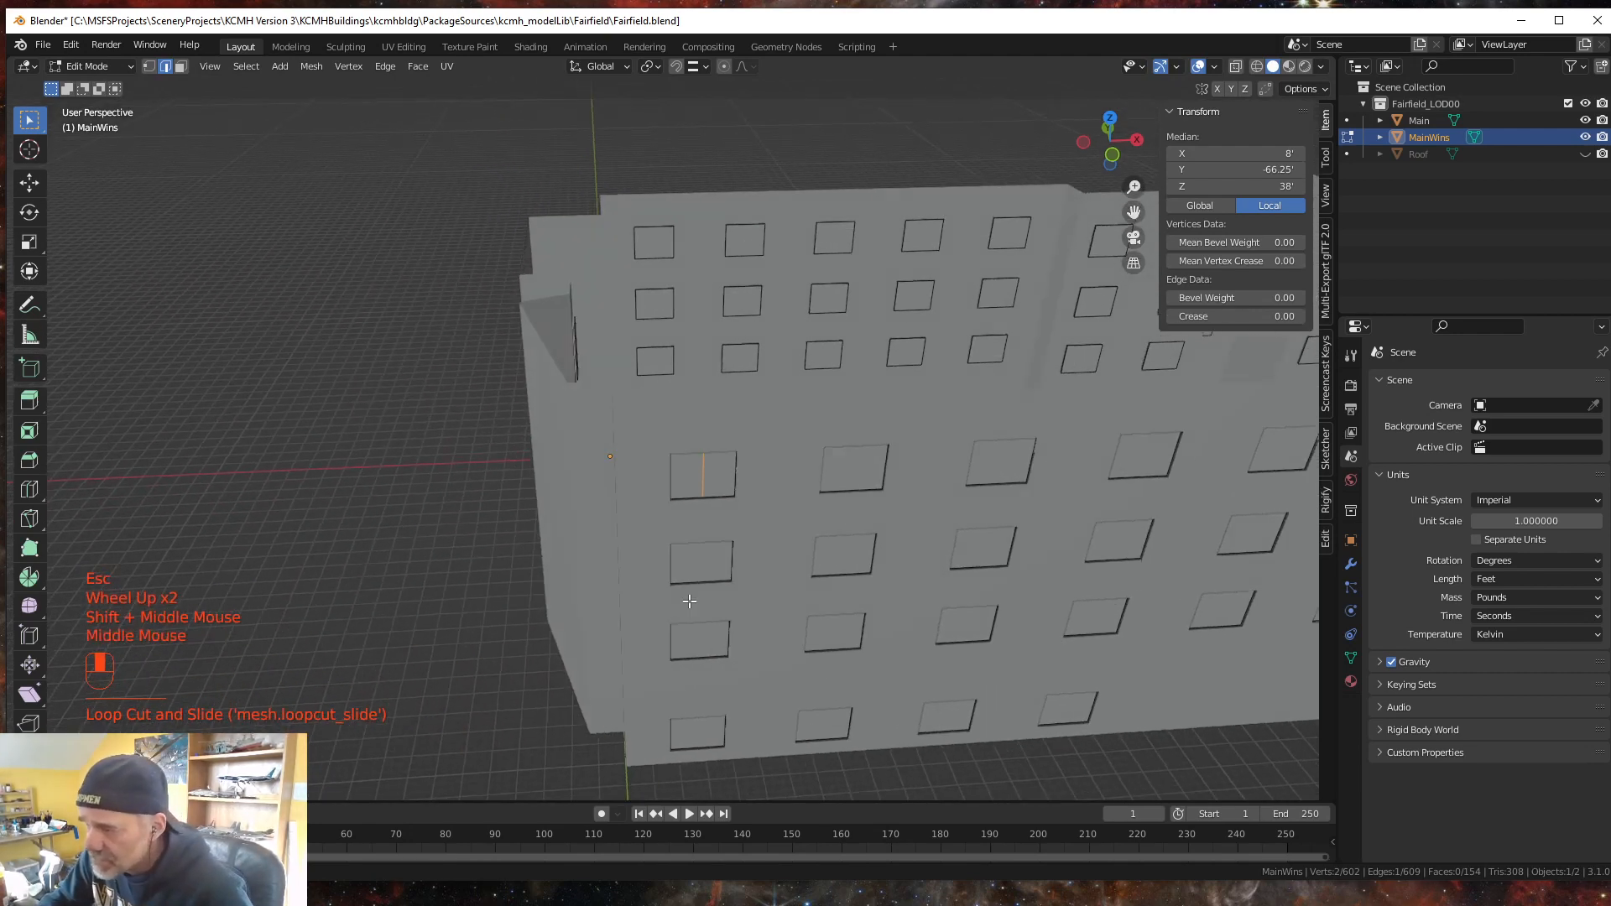
{"action": "scroll", "coordinate": [663, 587], "scroll_direction": "up", "scroll_amount": 2}
{"action": "scroll", "coordinate": [534, 613], "scroll_direction": "down", "scroll_amount": 1}
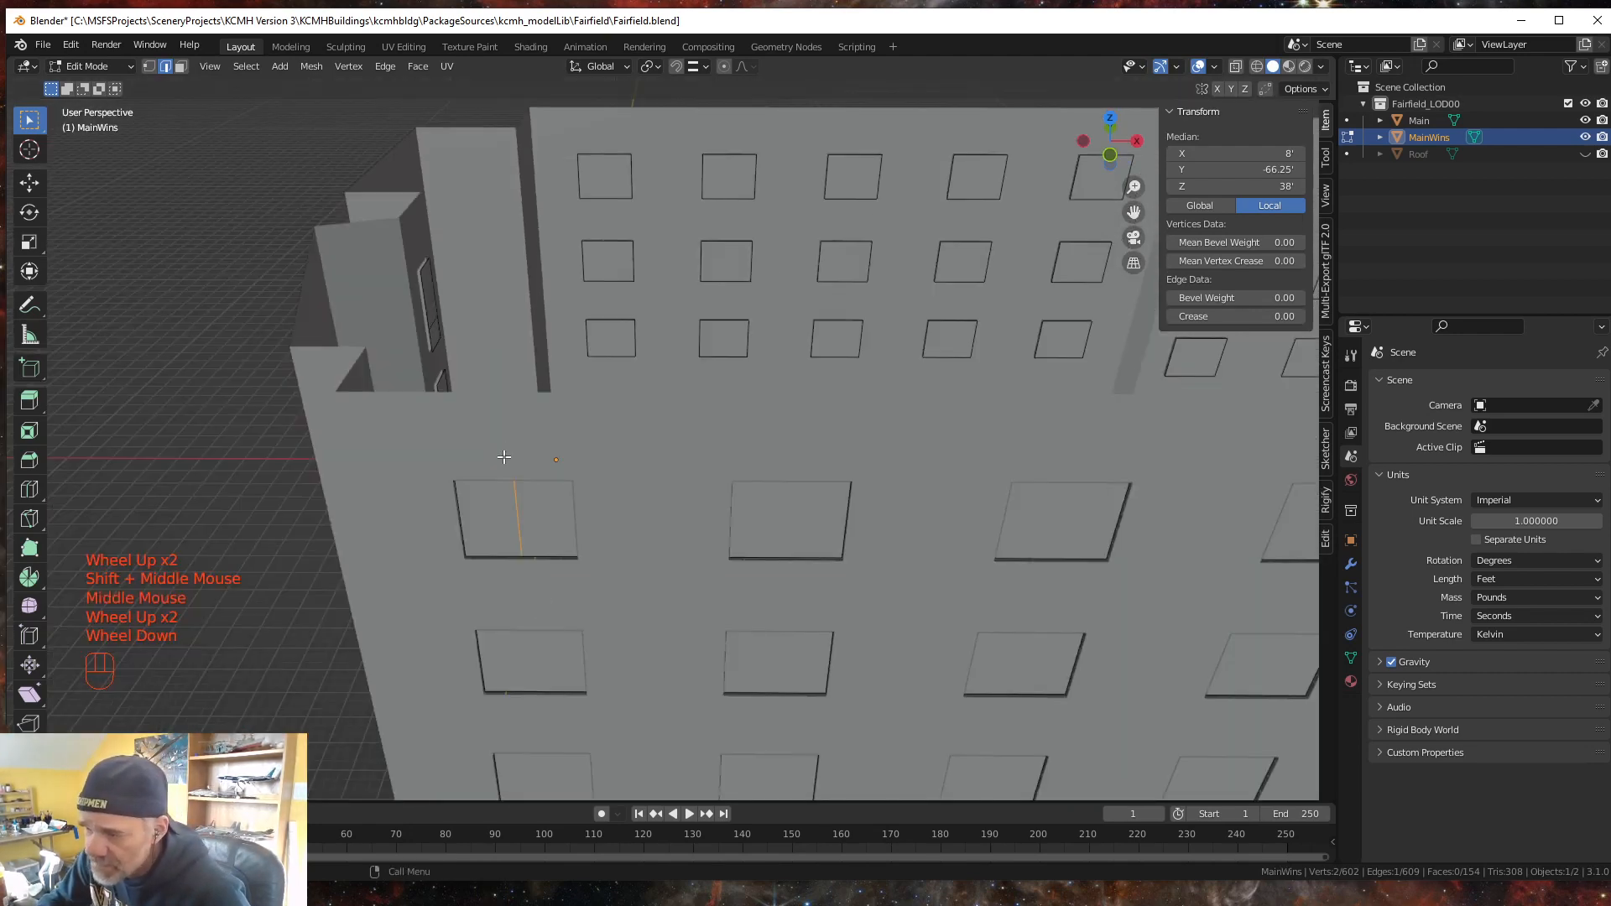
{"action": "scroll", "coordinate": [742, 606], "scroll_direction": "down", "scroll_amount": 2}
{"action": "middle_click_drag", "start_coordinate": [814, 658], "coordinate": [651, 666], "text": "shift"}
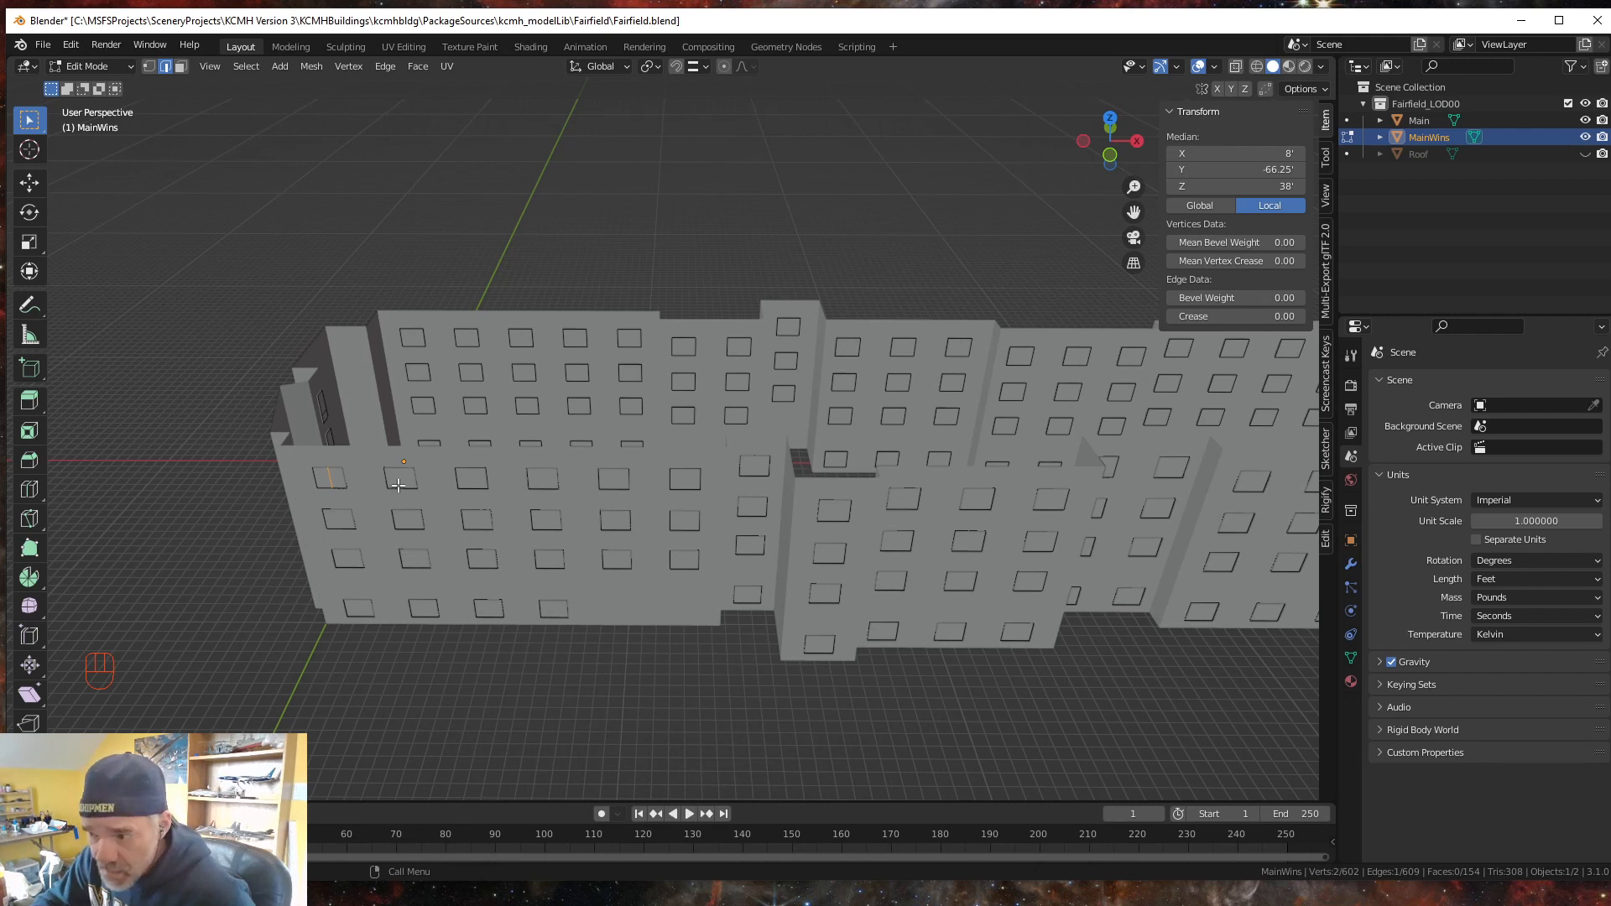
{"action": "key", "text": "ctrl"}
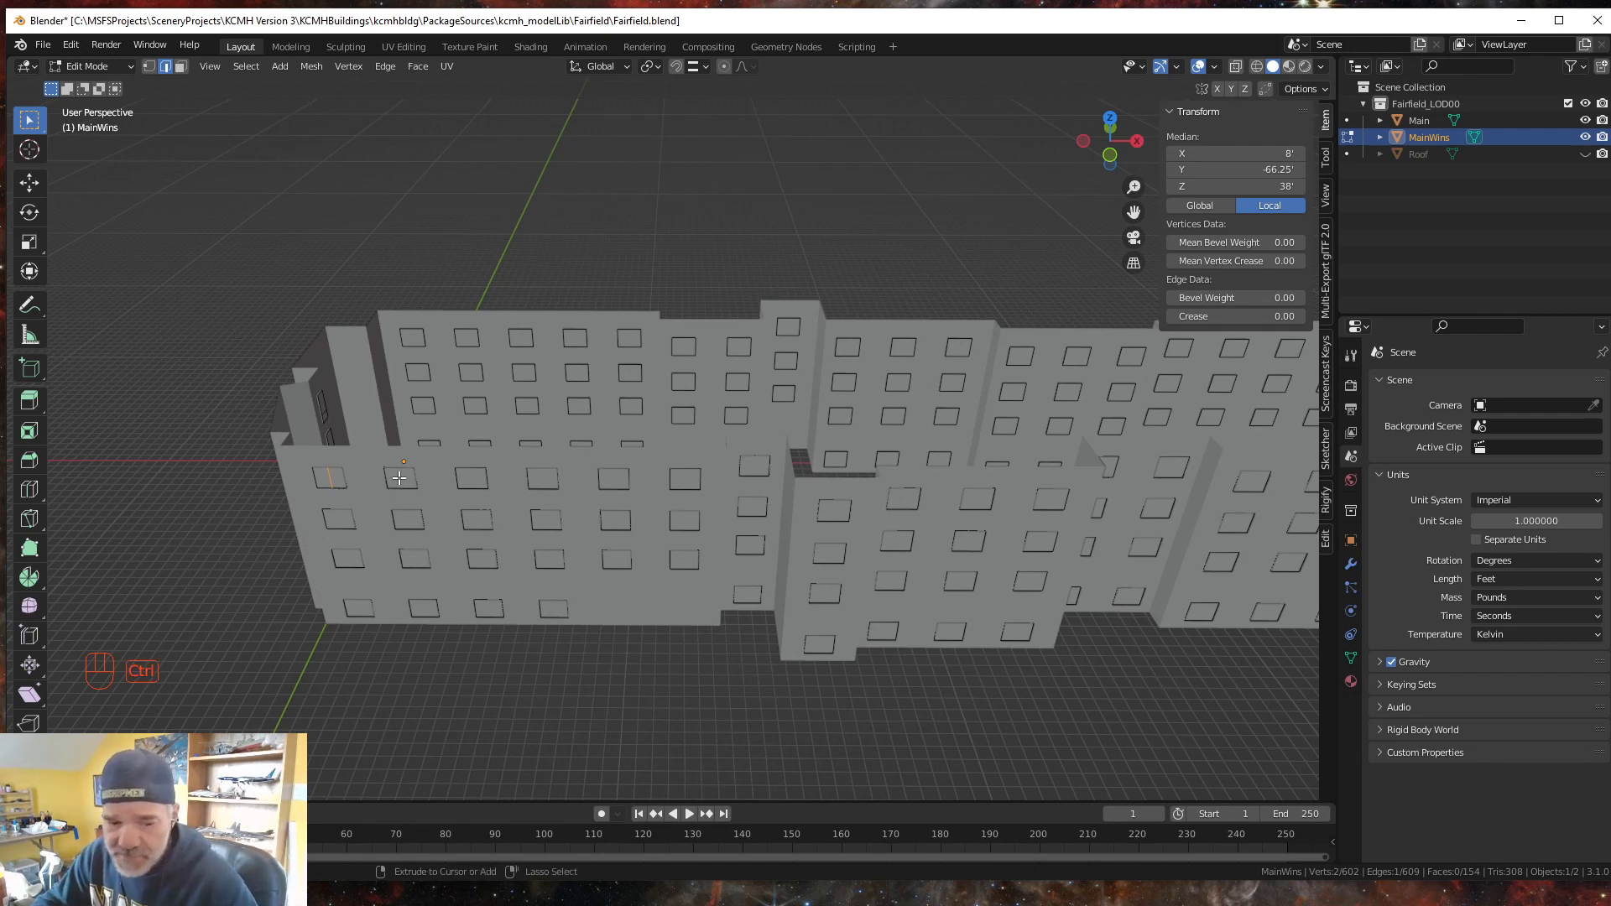
{"action": "key", "text": "ctrl+r"}
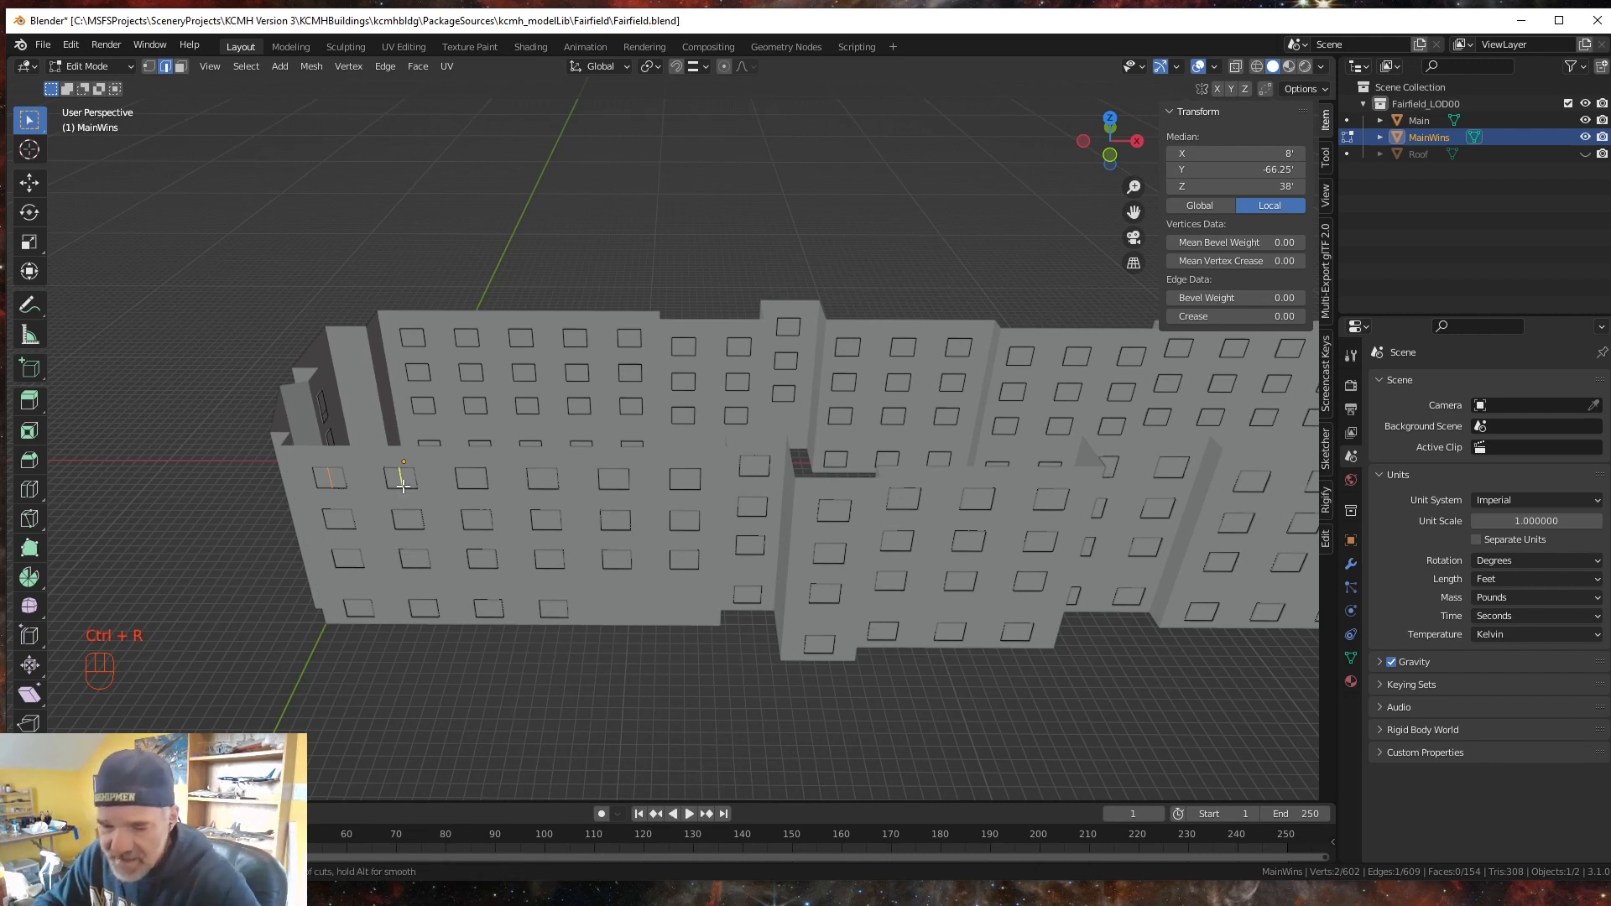
{"action": "left_click", "coordinate": [403, 485]}
{"action": "key", "text": "Escape"}
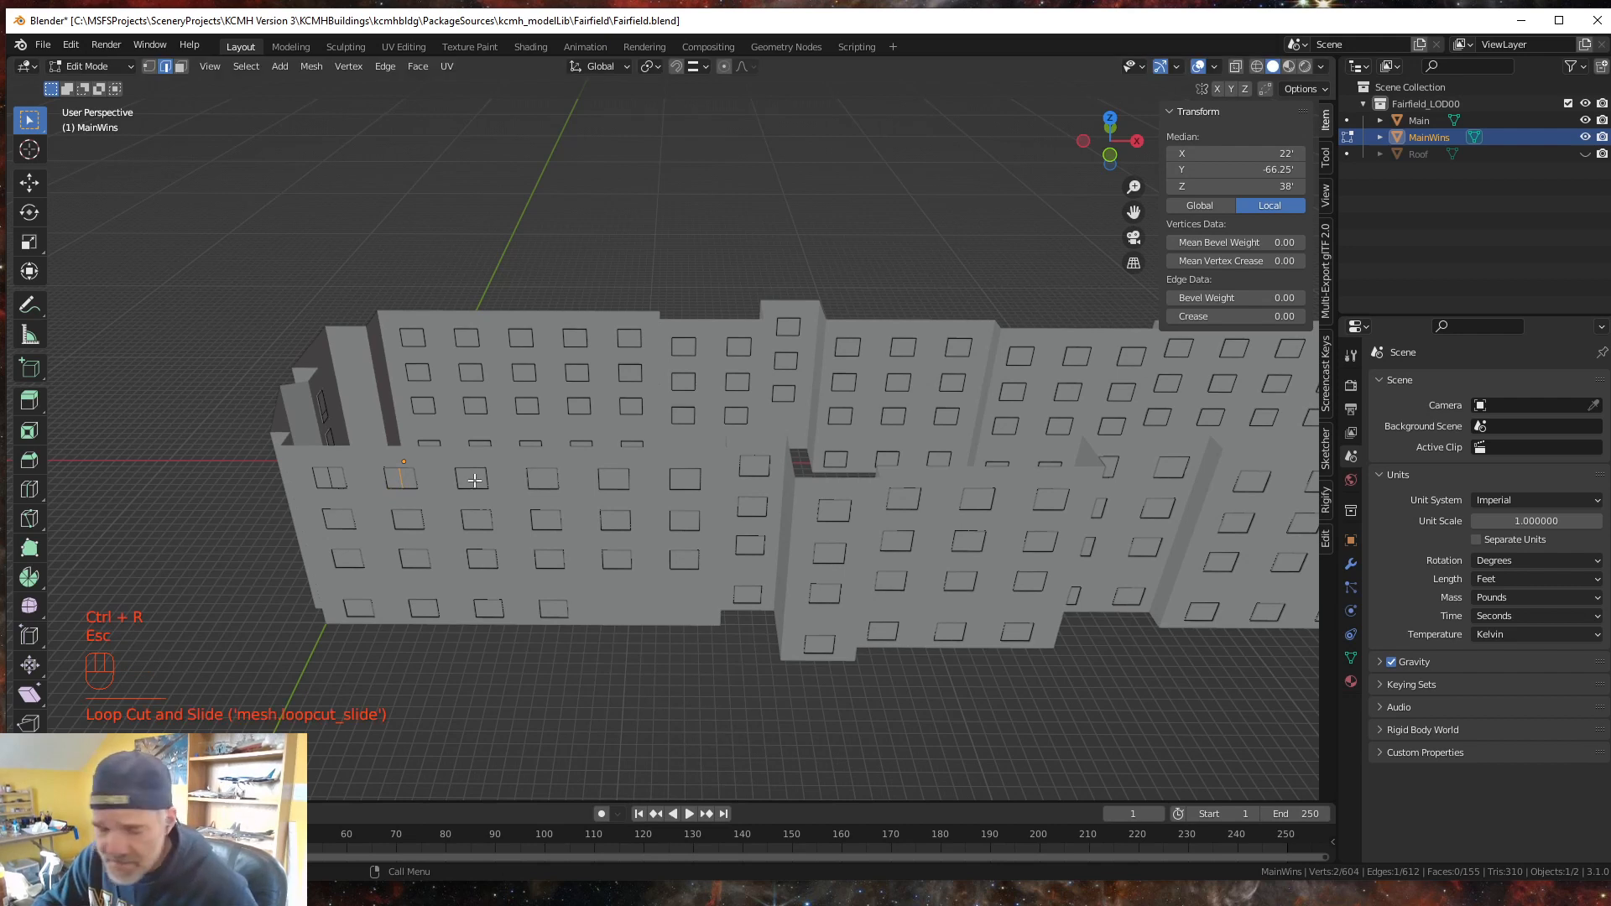
- Add centred vertical loop cuts to the third, fourth and fifth top-floor windows of the front wall
{"action": "key", "text": "ctrl+r"}
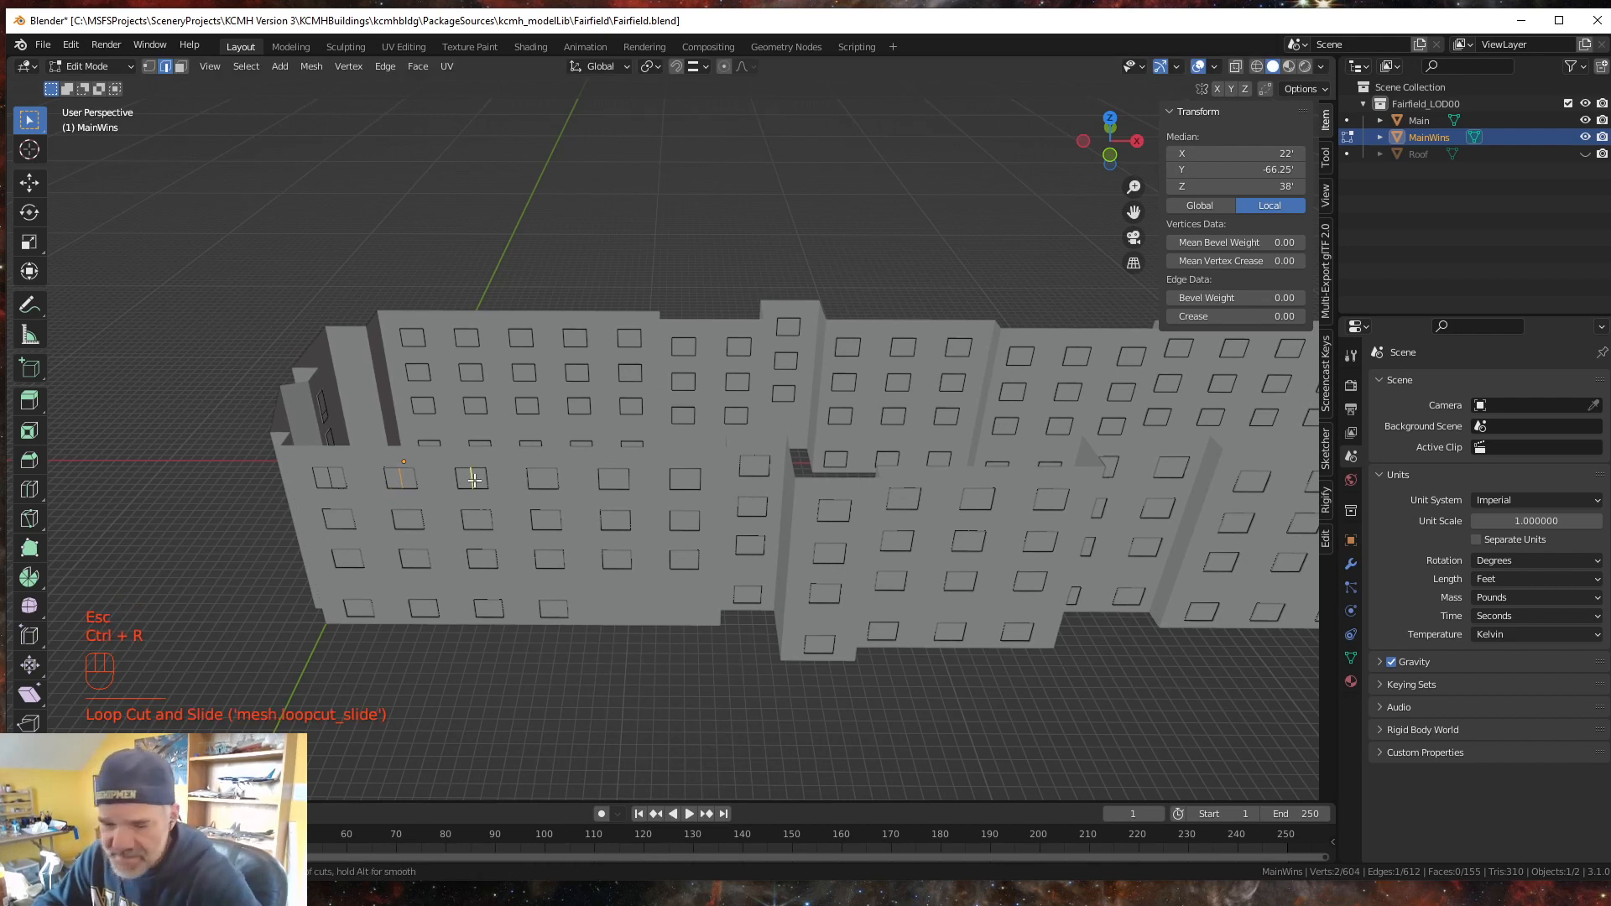
{"action": "left_click", "coordinate": [474, 480]}
{"action": "key", "text": "Escape"}
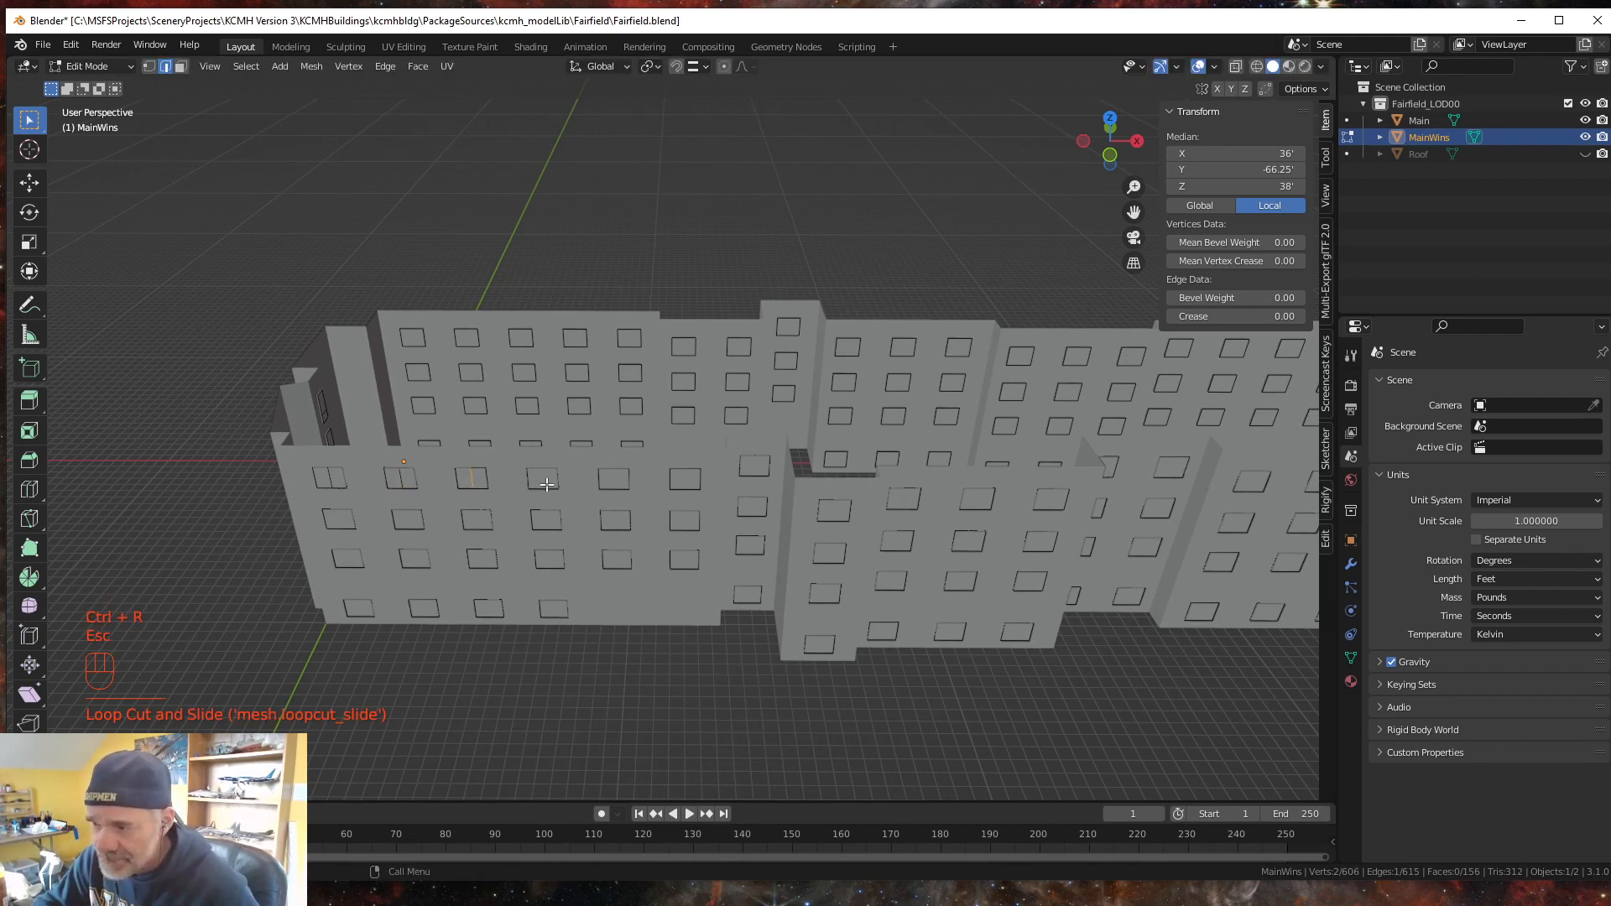
{"action": "key", "text": "ctrl+r"}
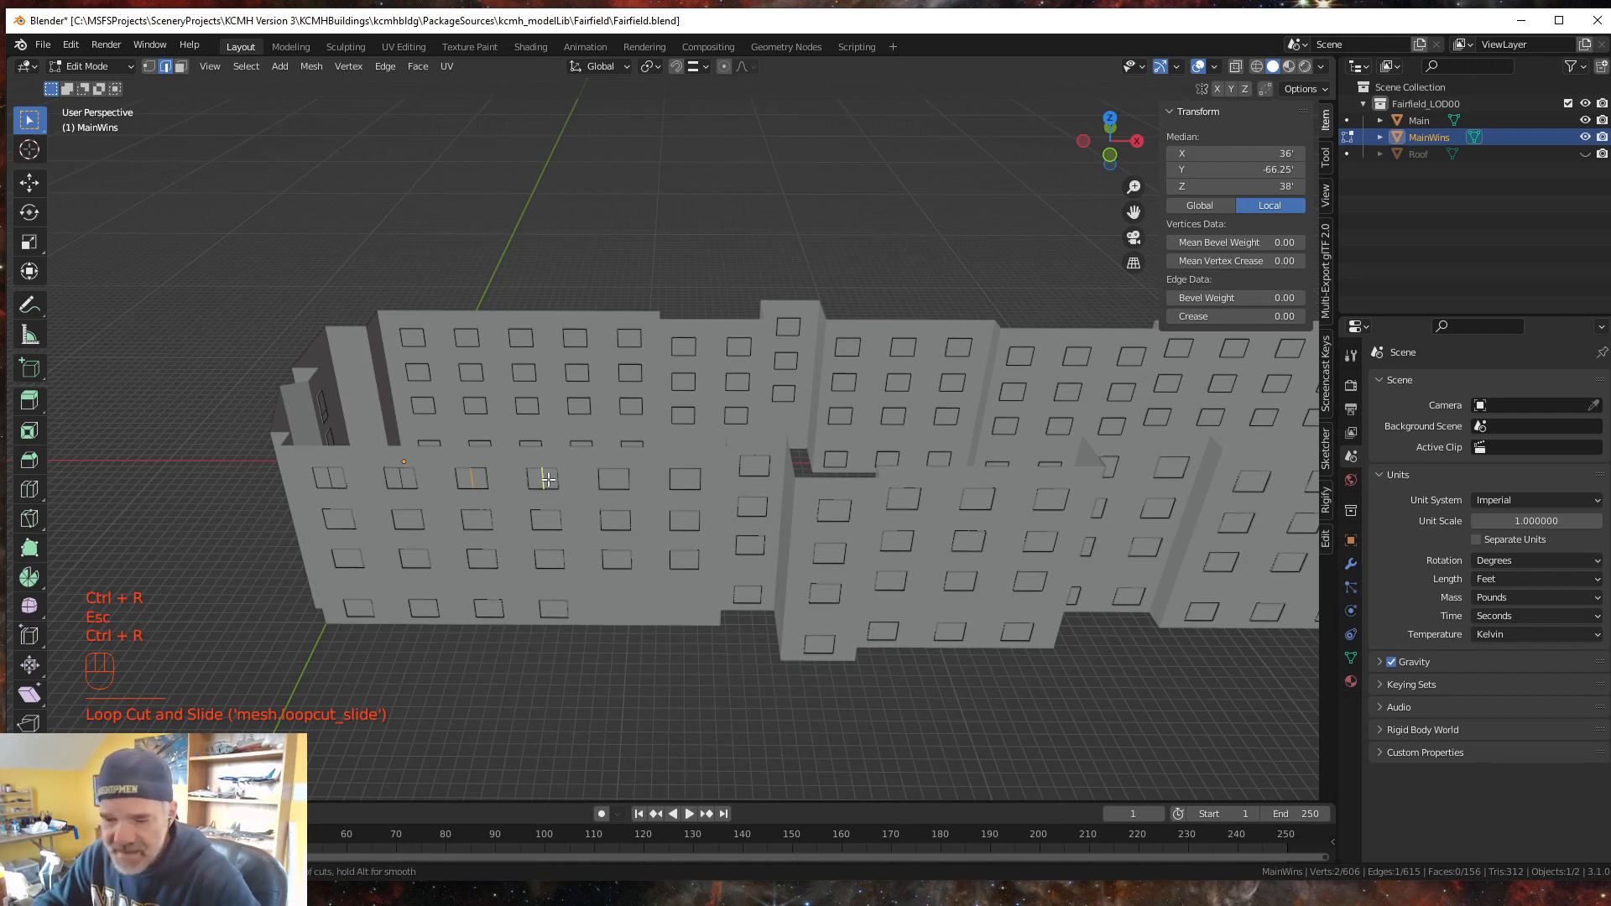
{"action": "left_click", "coordinate": [549, 480]}
{"action": "key", "text": "Escape"}
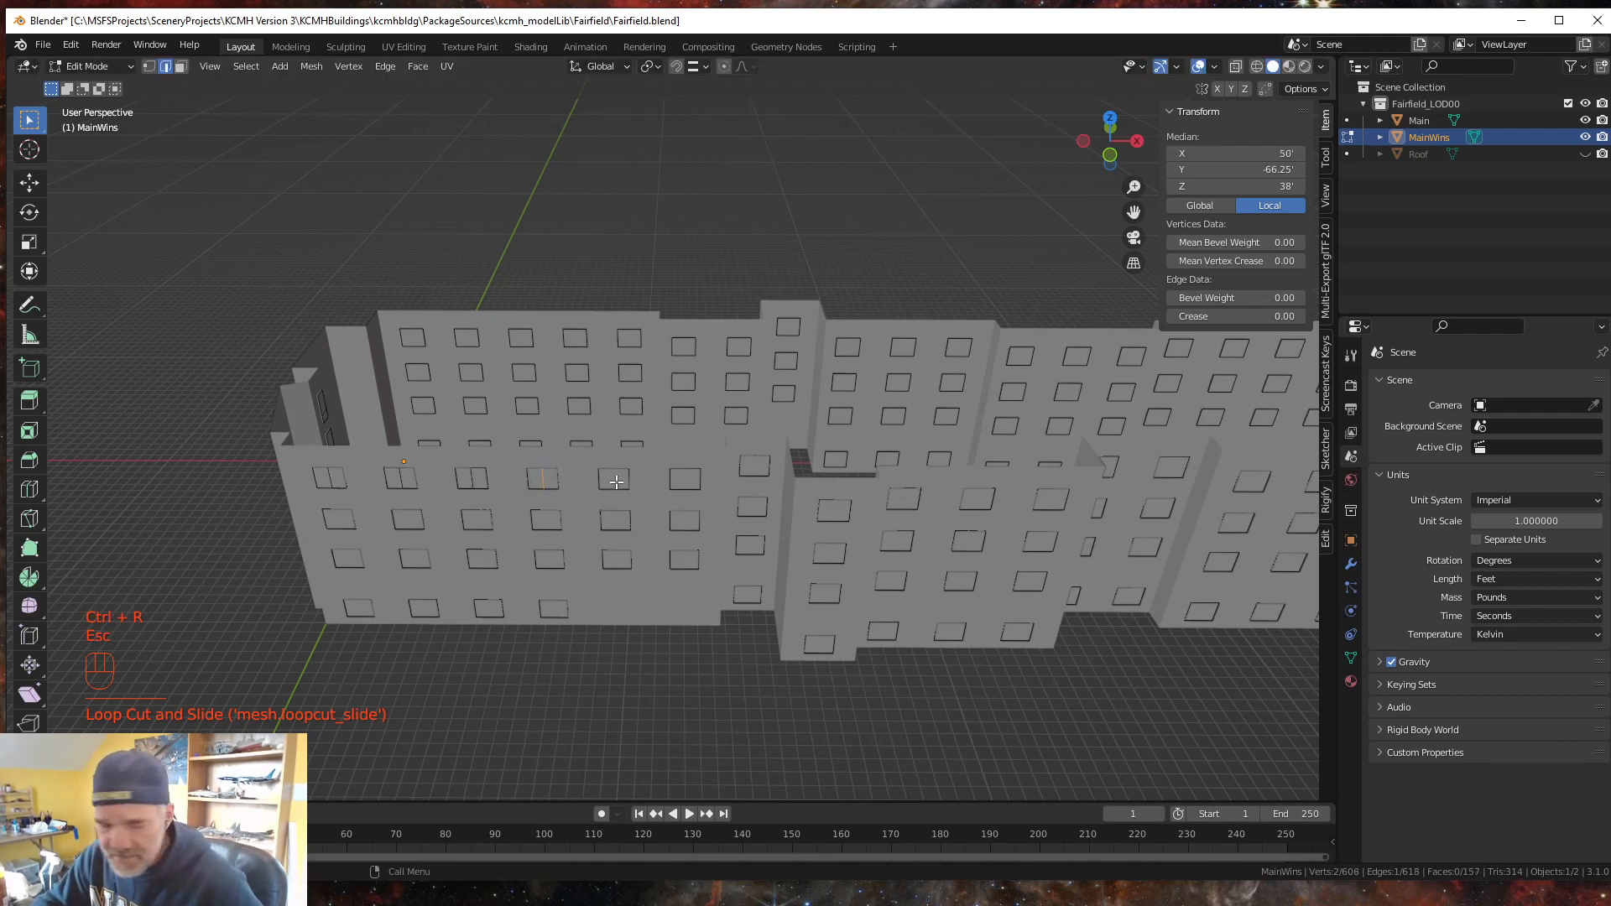
{"action": "key", "text": "ctrl+r"}
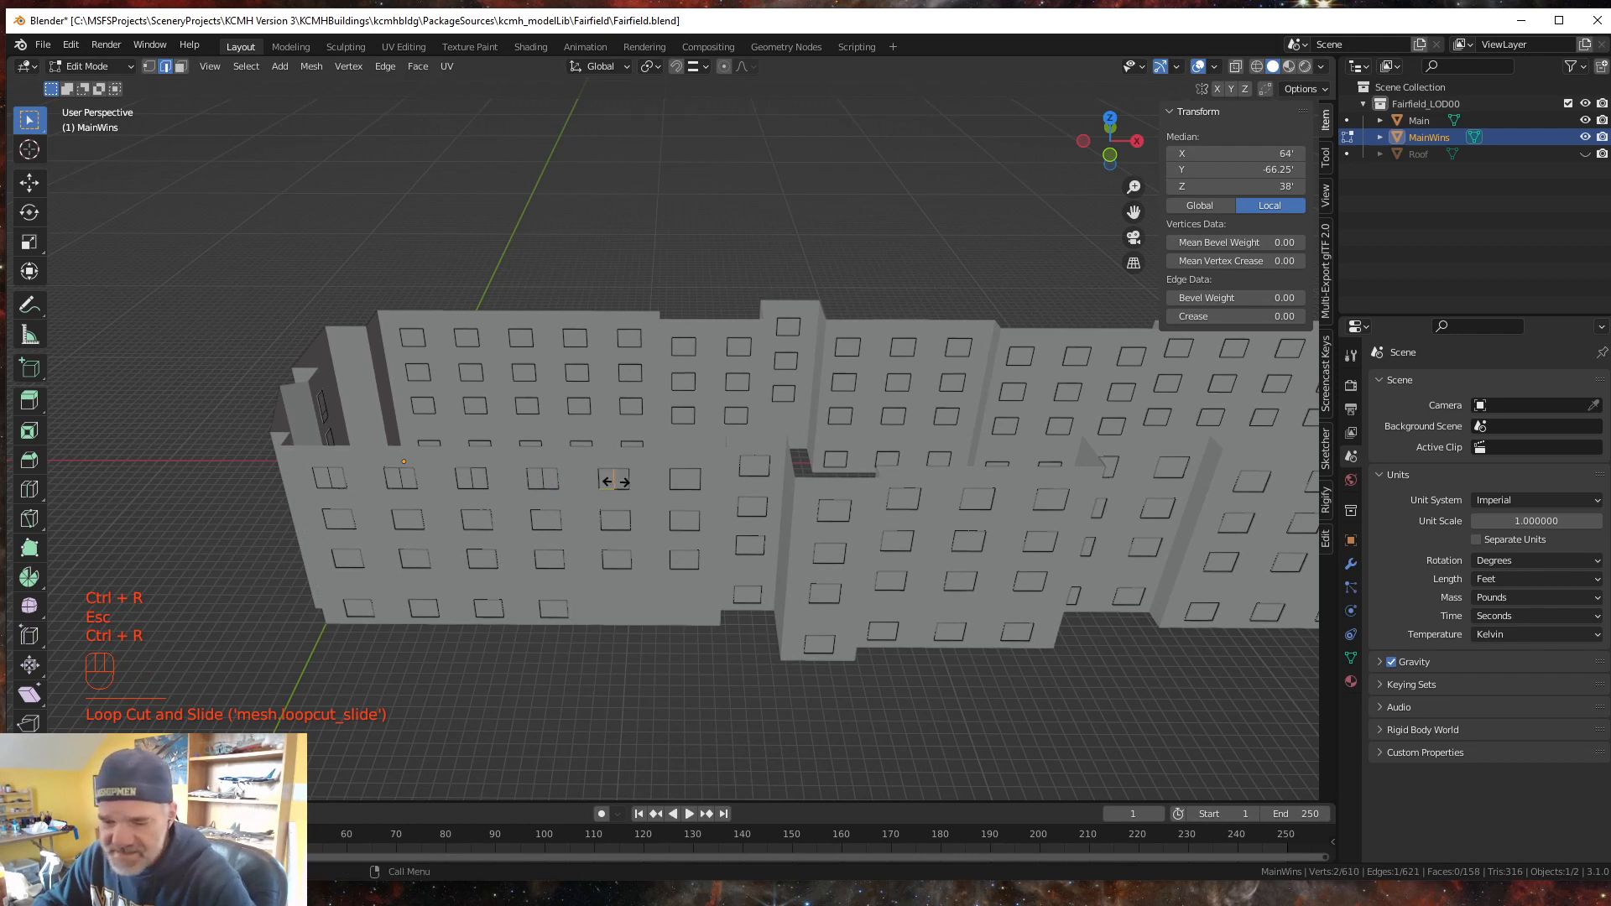
{"action": "left_click", "coordinate": [616, 481]}
{"action": "key", "text": "Escape"}
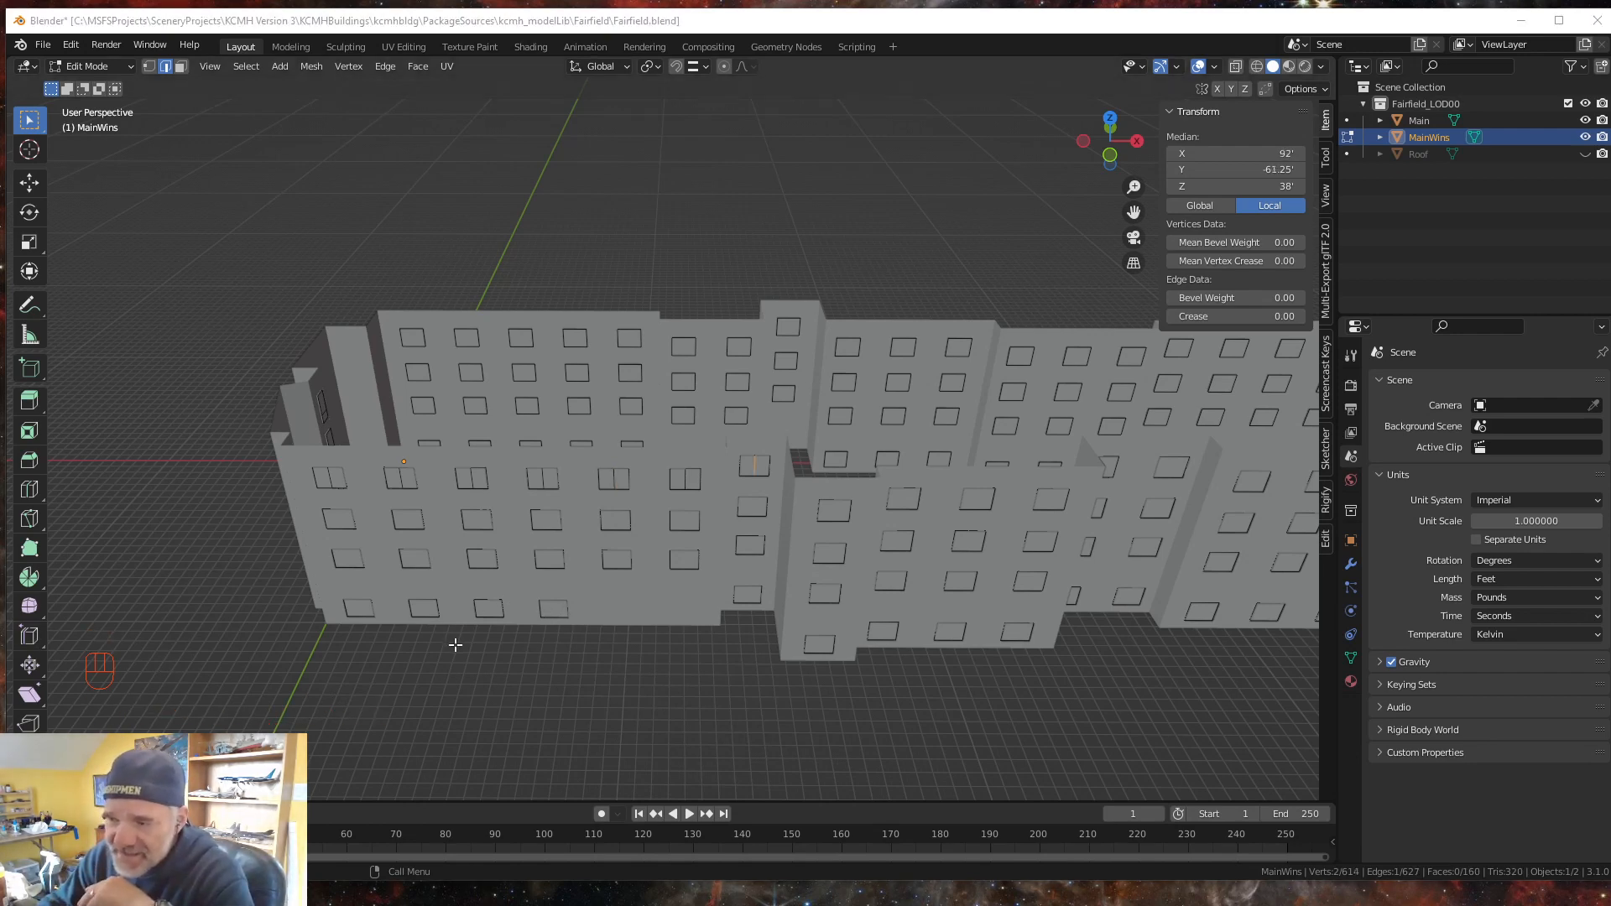
- Delete the face of the unsplit window directly below the first top-floor window on the front wall
{"action": "middle_click_drag", "start_coordinate": [454, 645], "coordinate": [457, 658]}
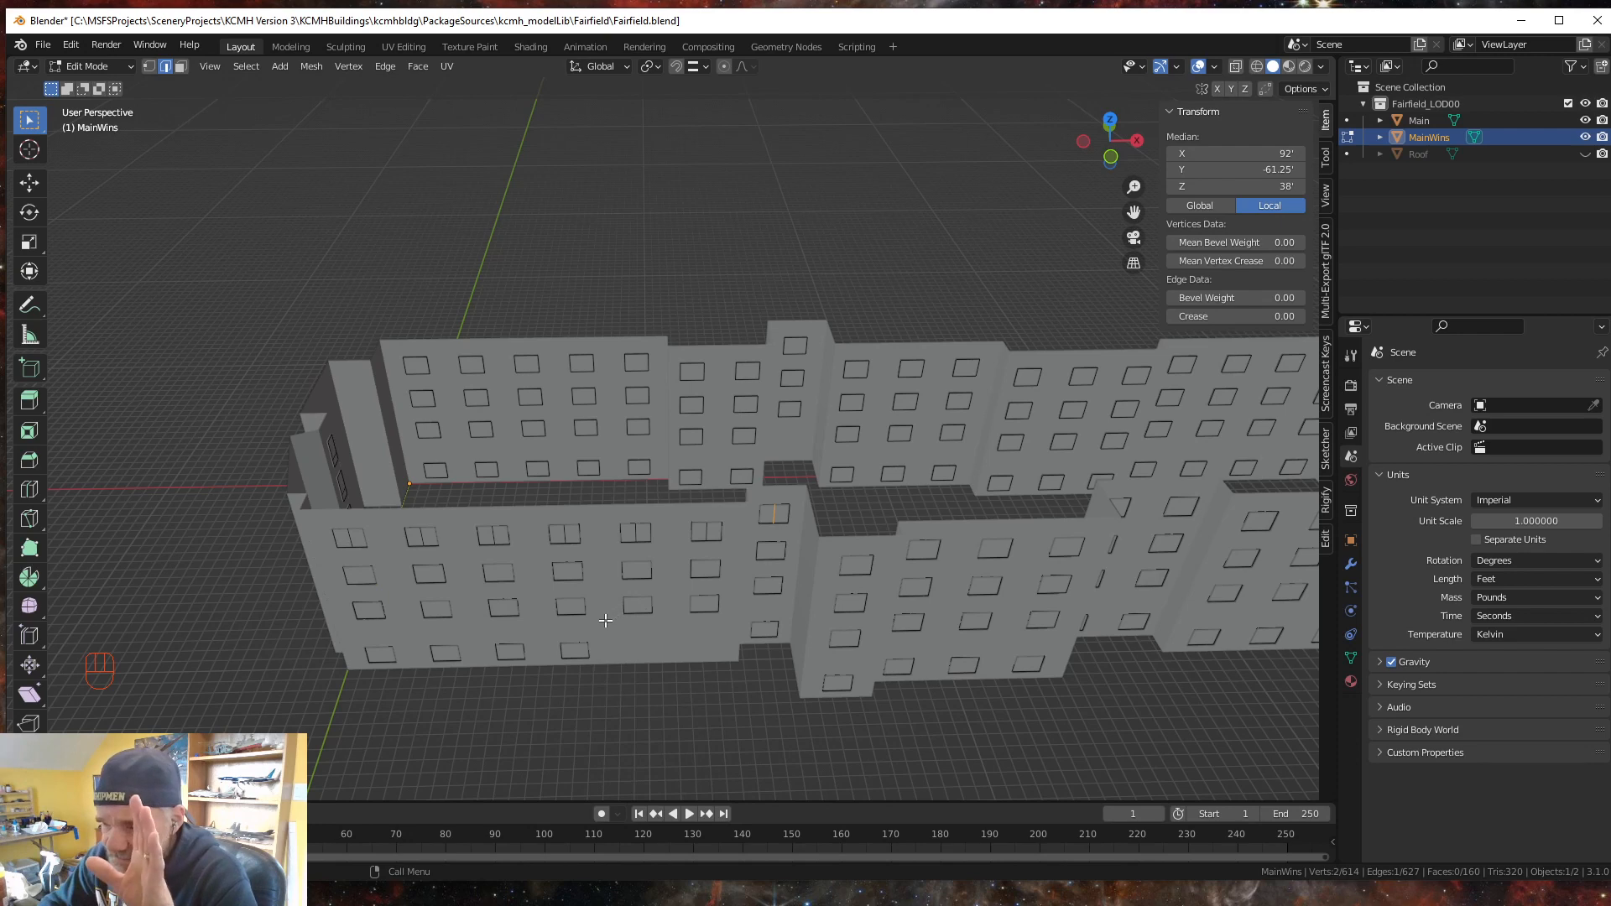
{"action": "mouse_move", "coordinate": [605, 620]}
{"action": "middle_mouse_down"}
{"action": "mouse_move", "coordinate": [606, 653]}
{"action": "mouse_move", "coordinate": [603, 614]}
{"action": "middle_mouse_up"}
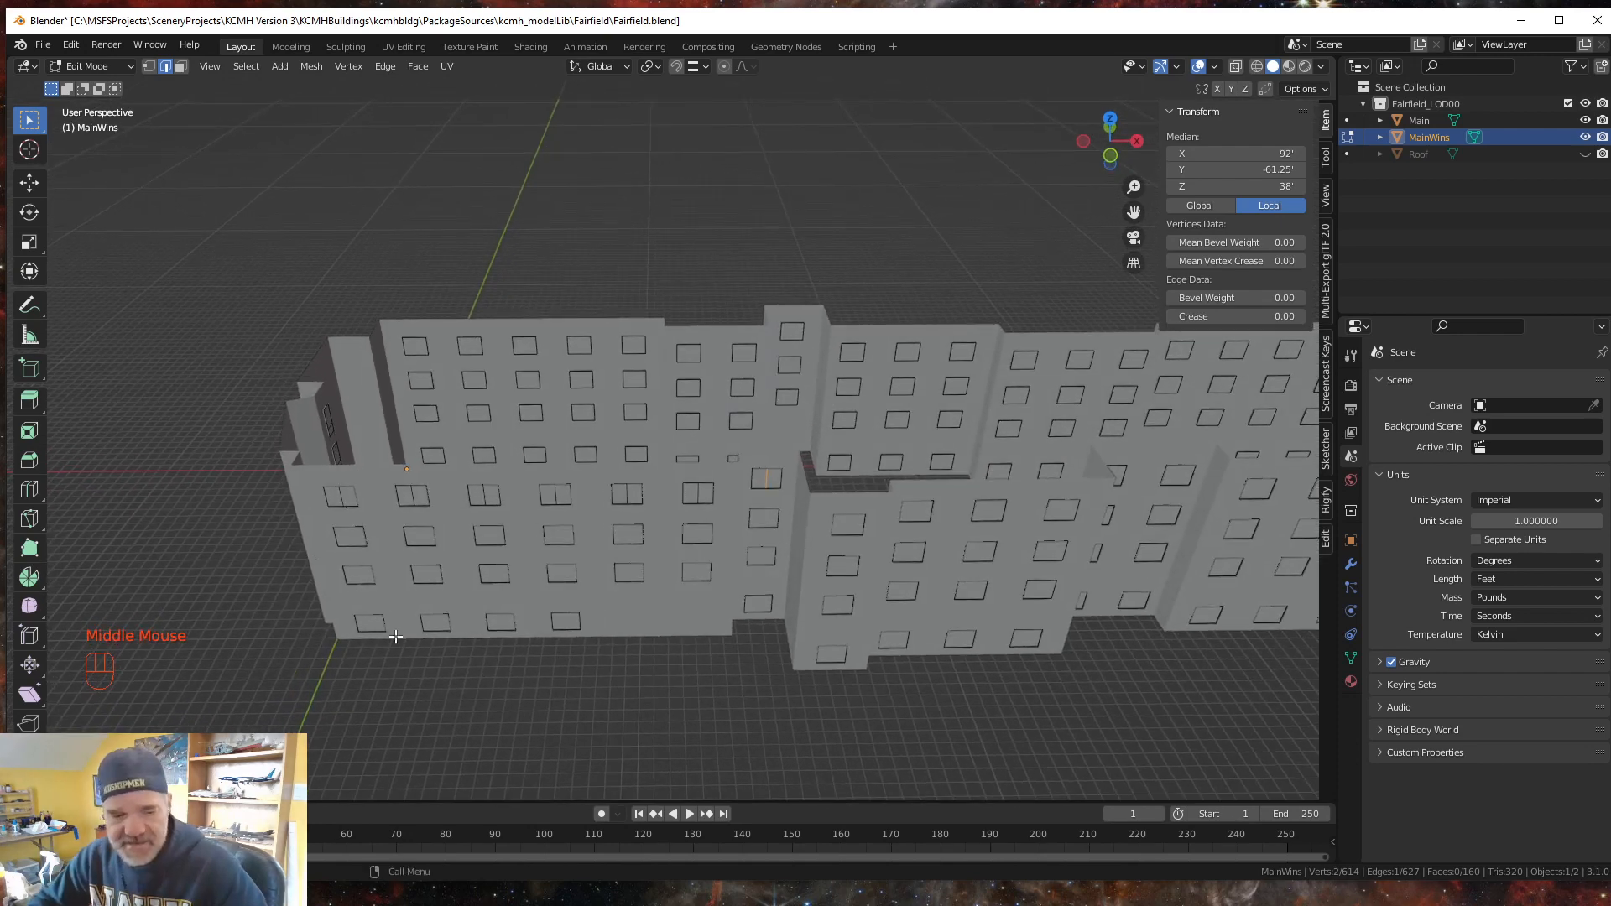
{"action": "middle_click_drag", "start_coordinate": [324, 665], "coordinate": [492, 636], "text": "shift"}
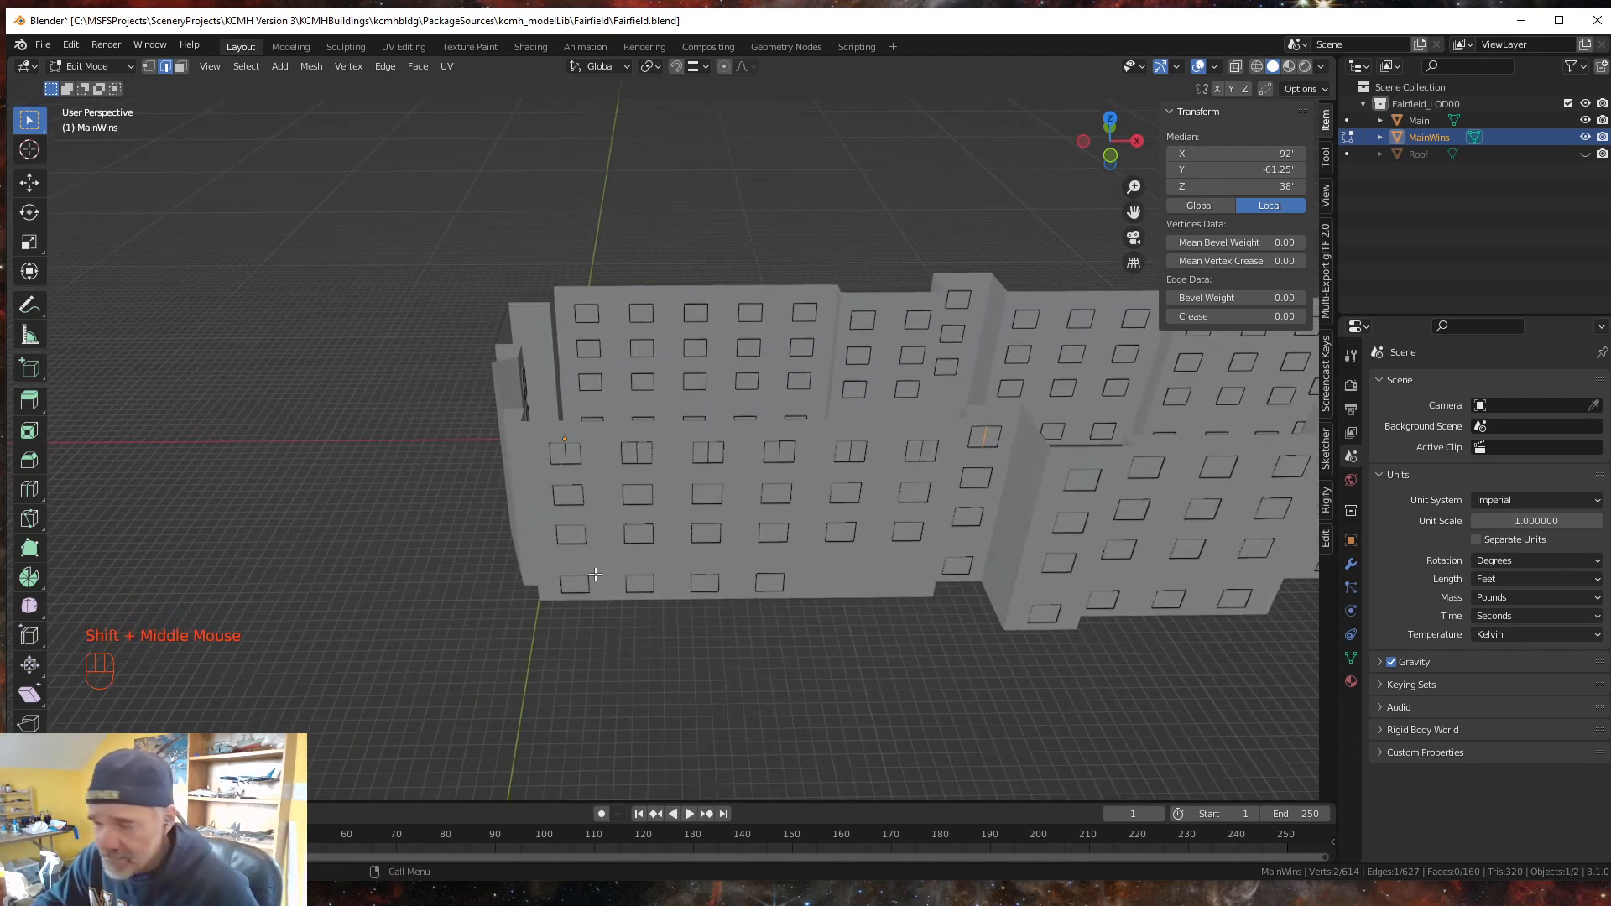
{"action": "middle_click_drag", "start_coordinate": [565, 506], "coordinate": [449, 601]}
{"action": "scroll", "coordinate": [568, 544], "scroll_direction": "up", "scroll_amount": 2}
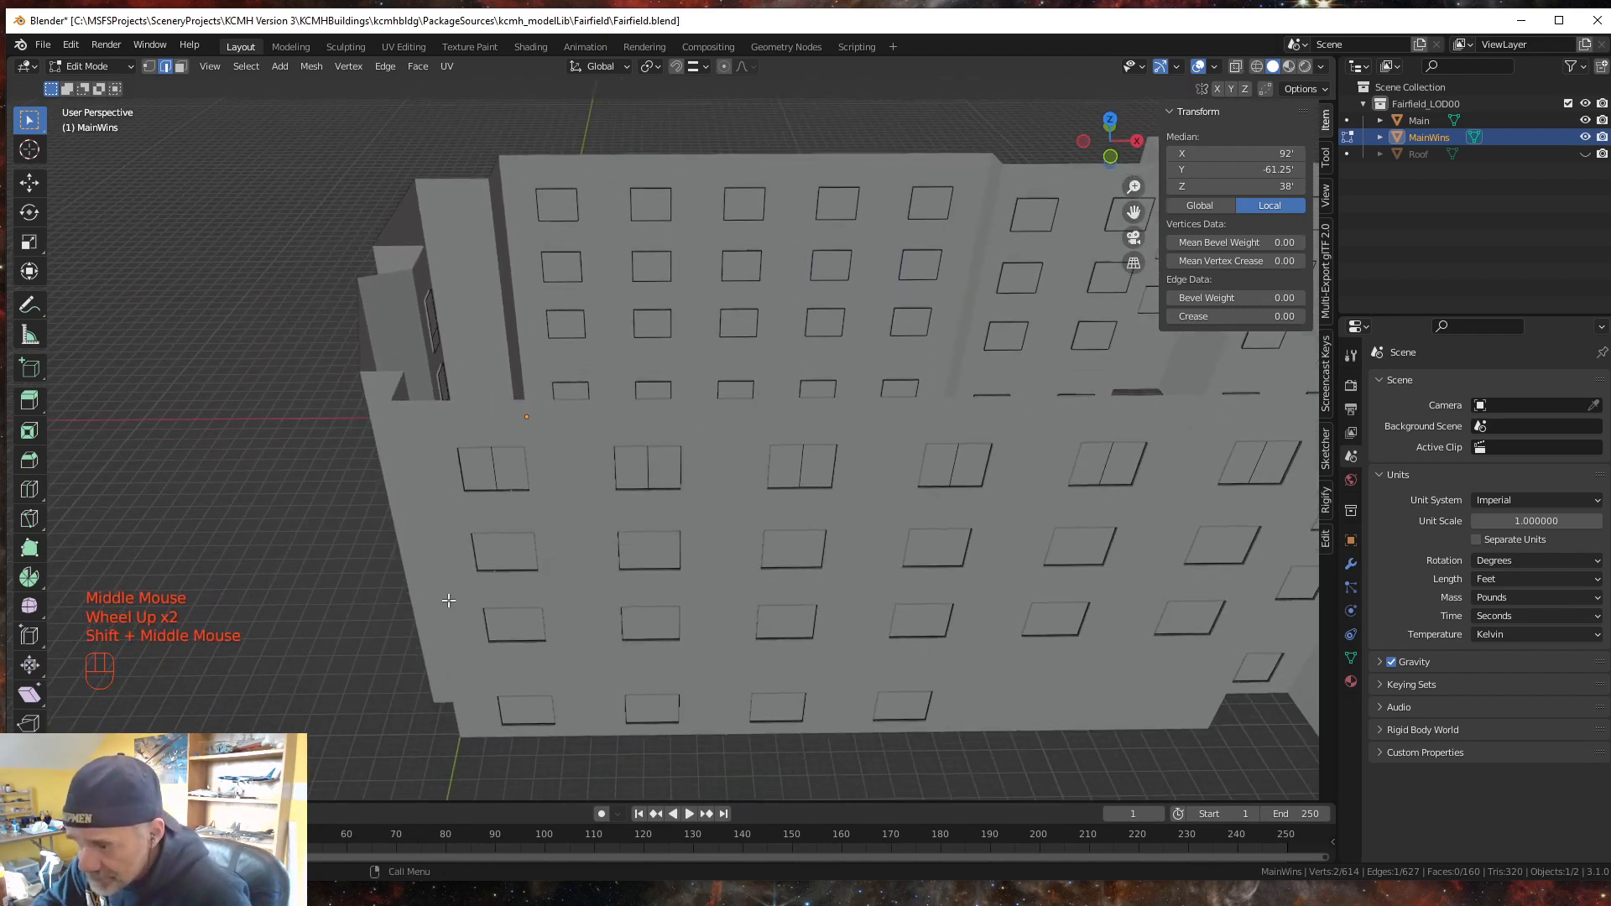
{"action": "left_click", "coordinate": [495, 558]}
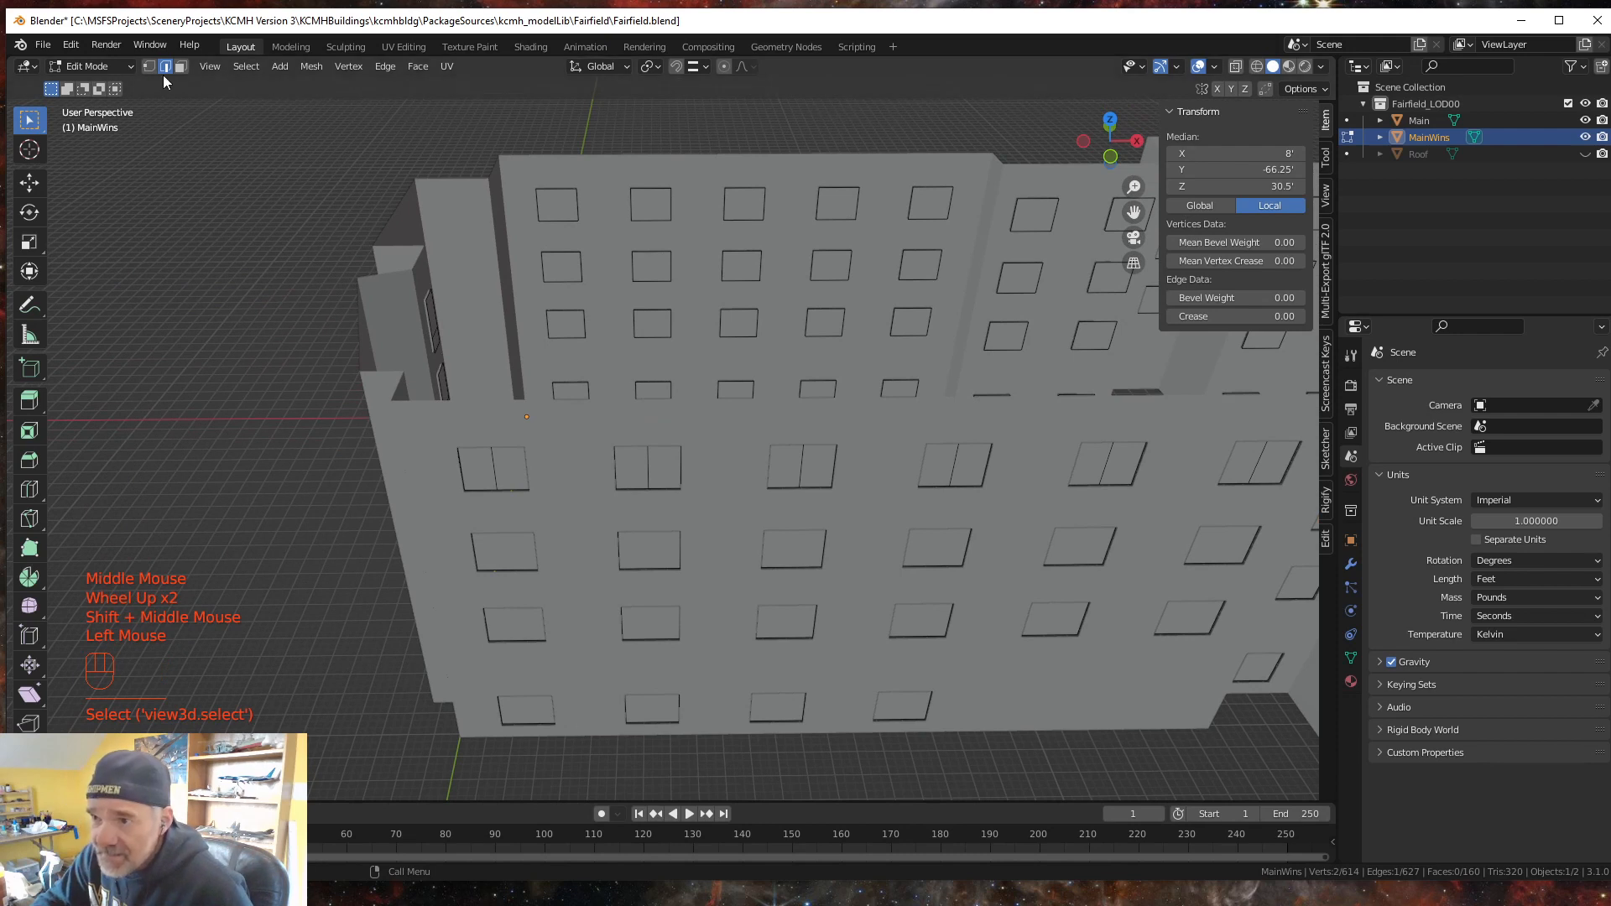
{"action": "left_click", "coordinate": [181, 66]}
{"action": "left_click", "coordinate": [509, 551]}
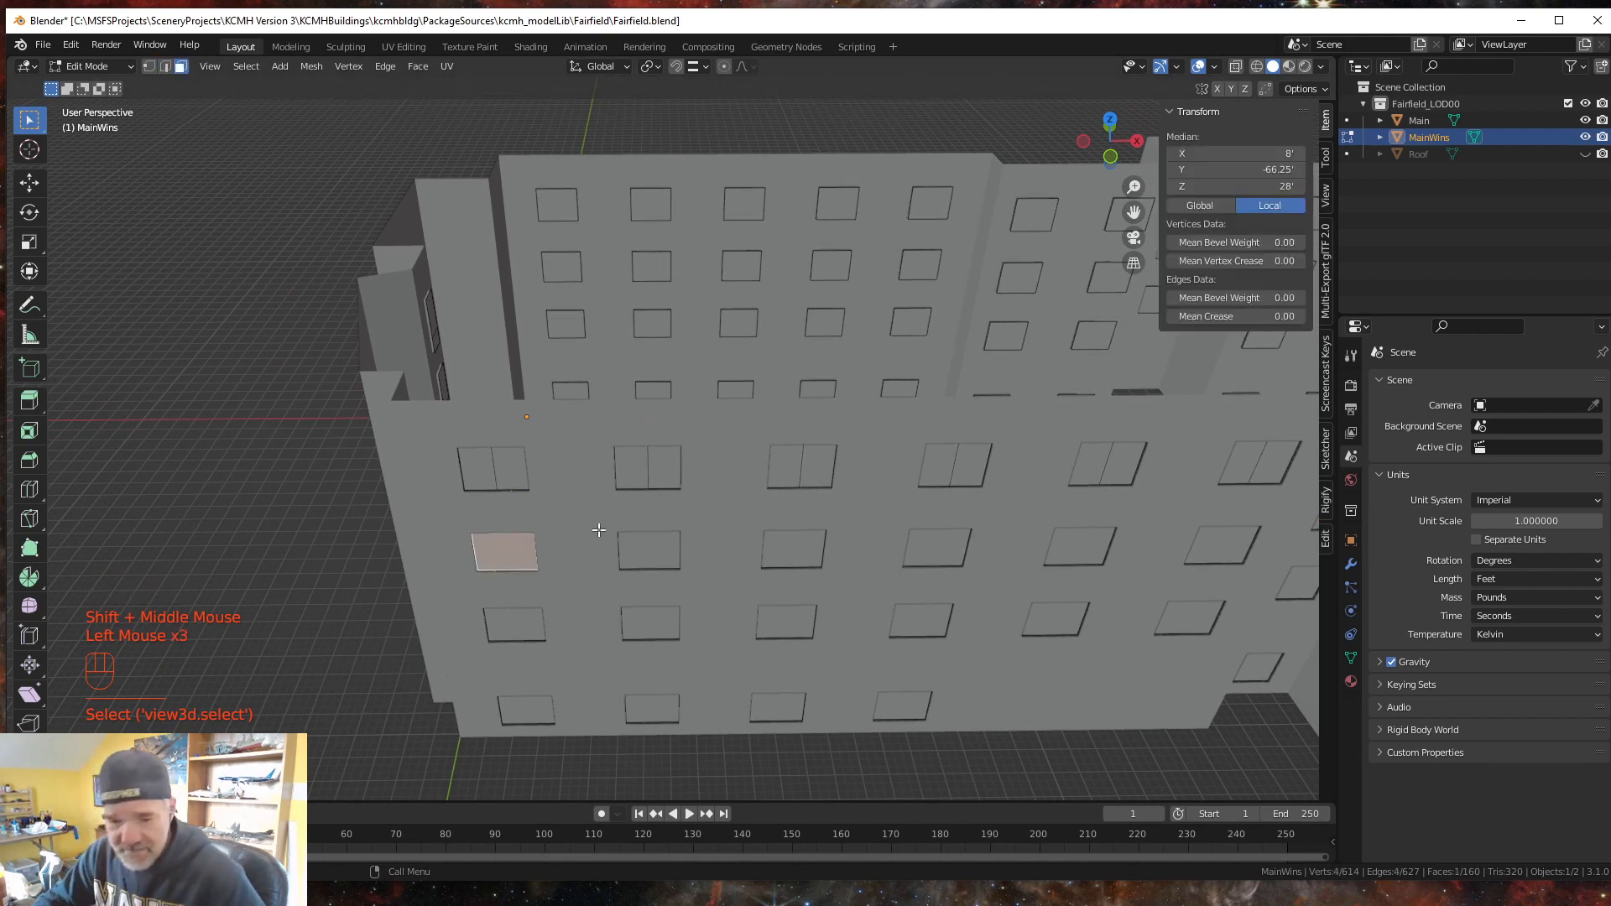
{"action": "key", "text": "Delete"}
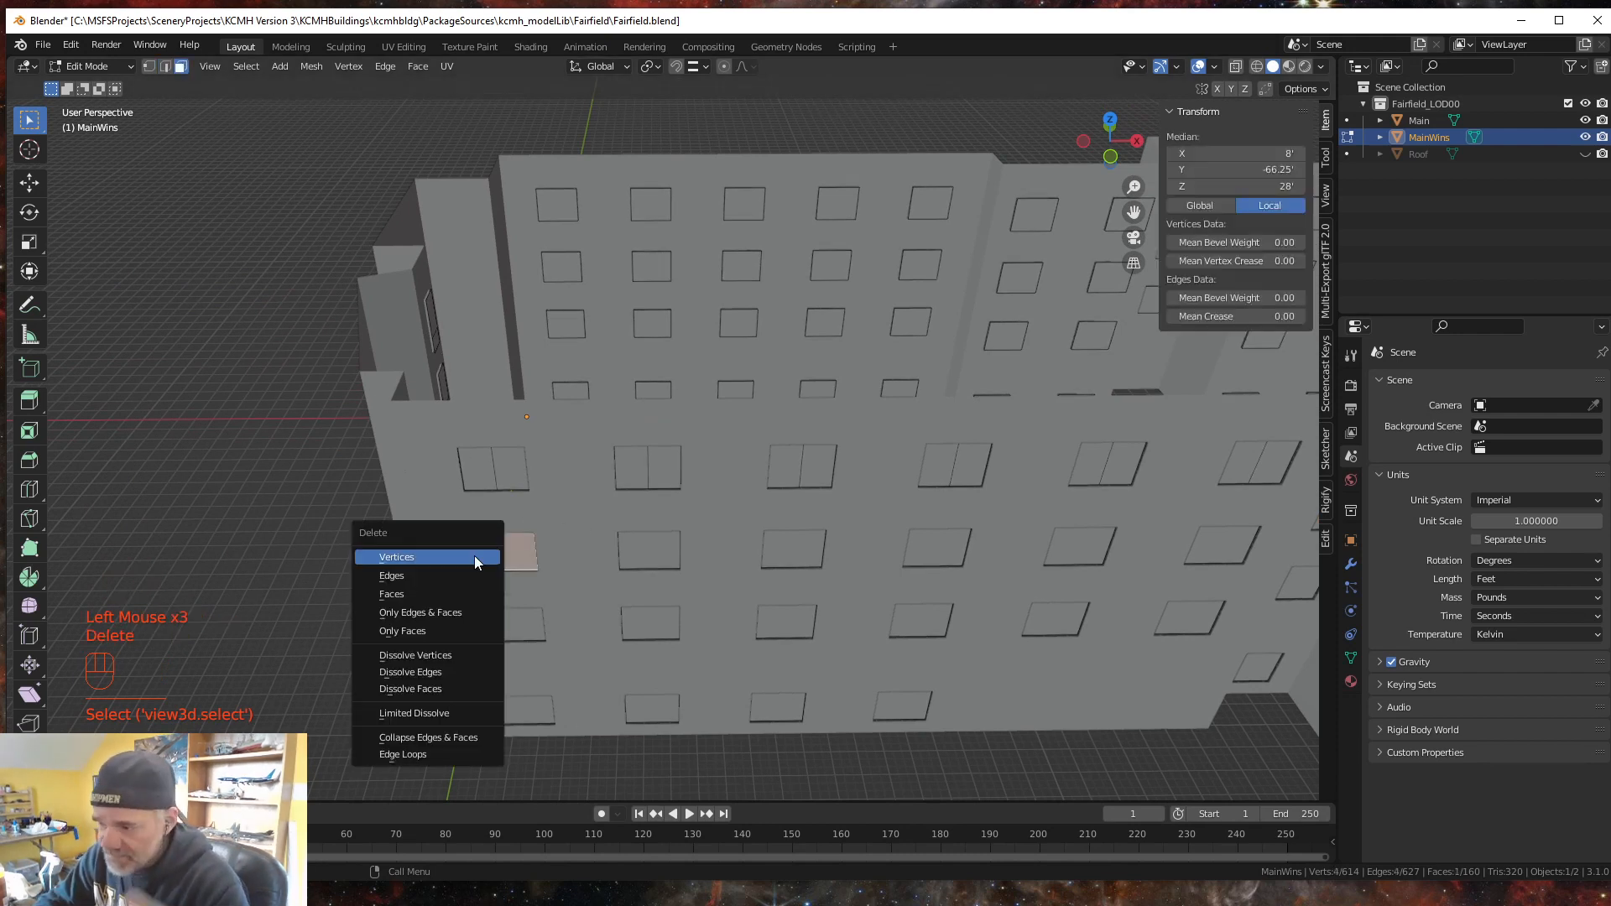
{"action": "left_click", "coordinate": [435, 593]}
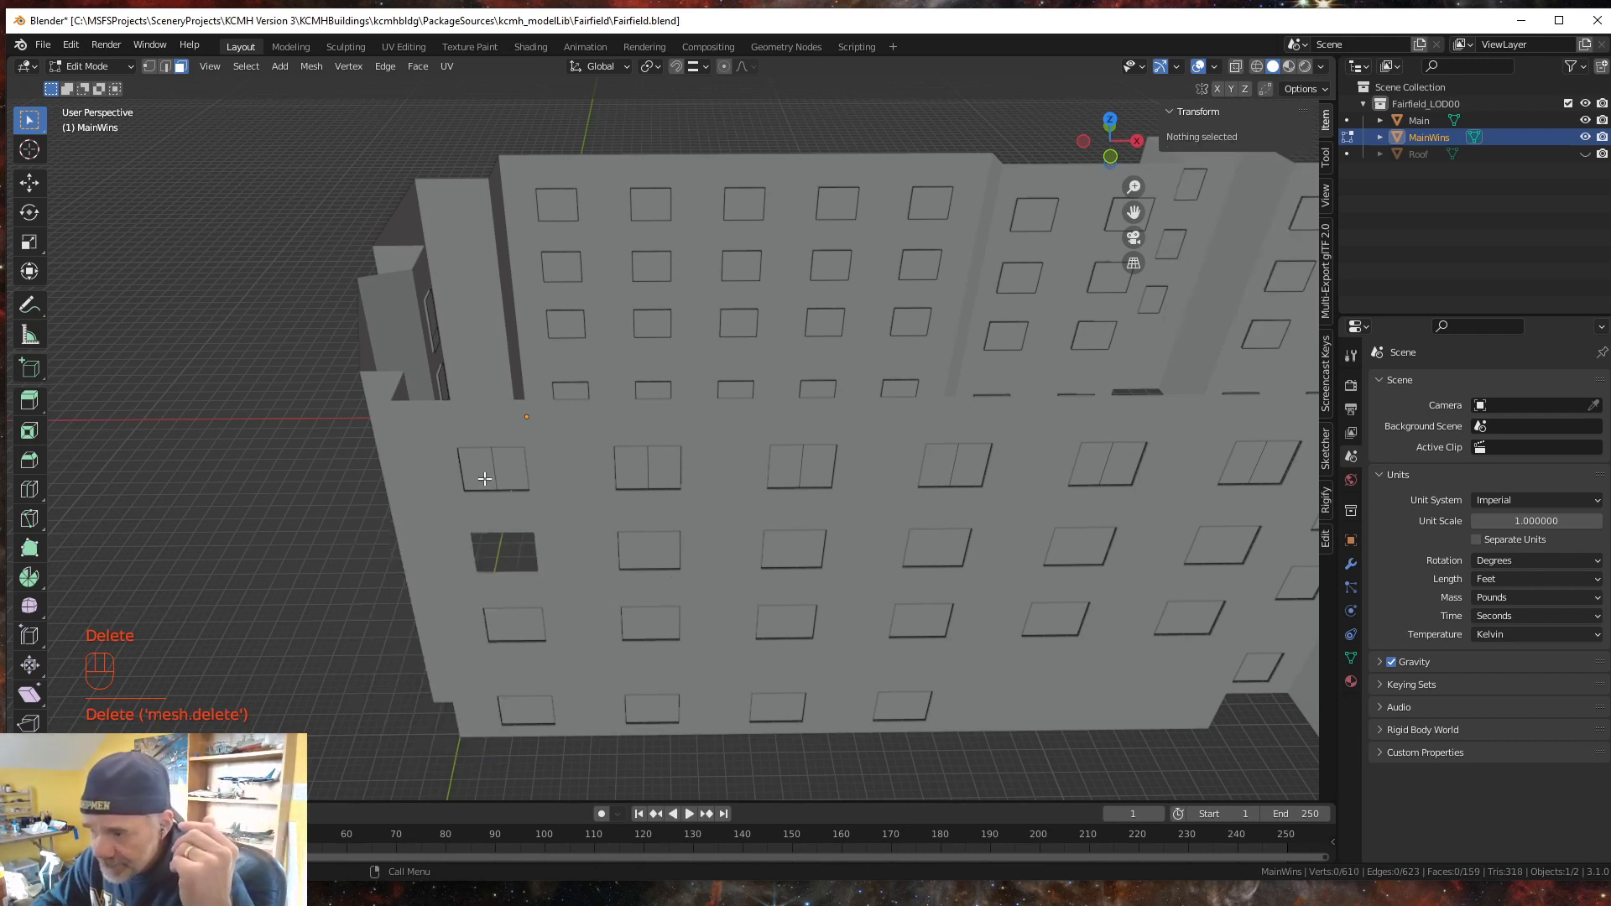
- Select all vertices of the split first top-floor window on the front wall with X-ray display on
{"action": "left_click", "coordinate": [149, 67]}
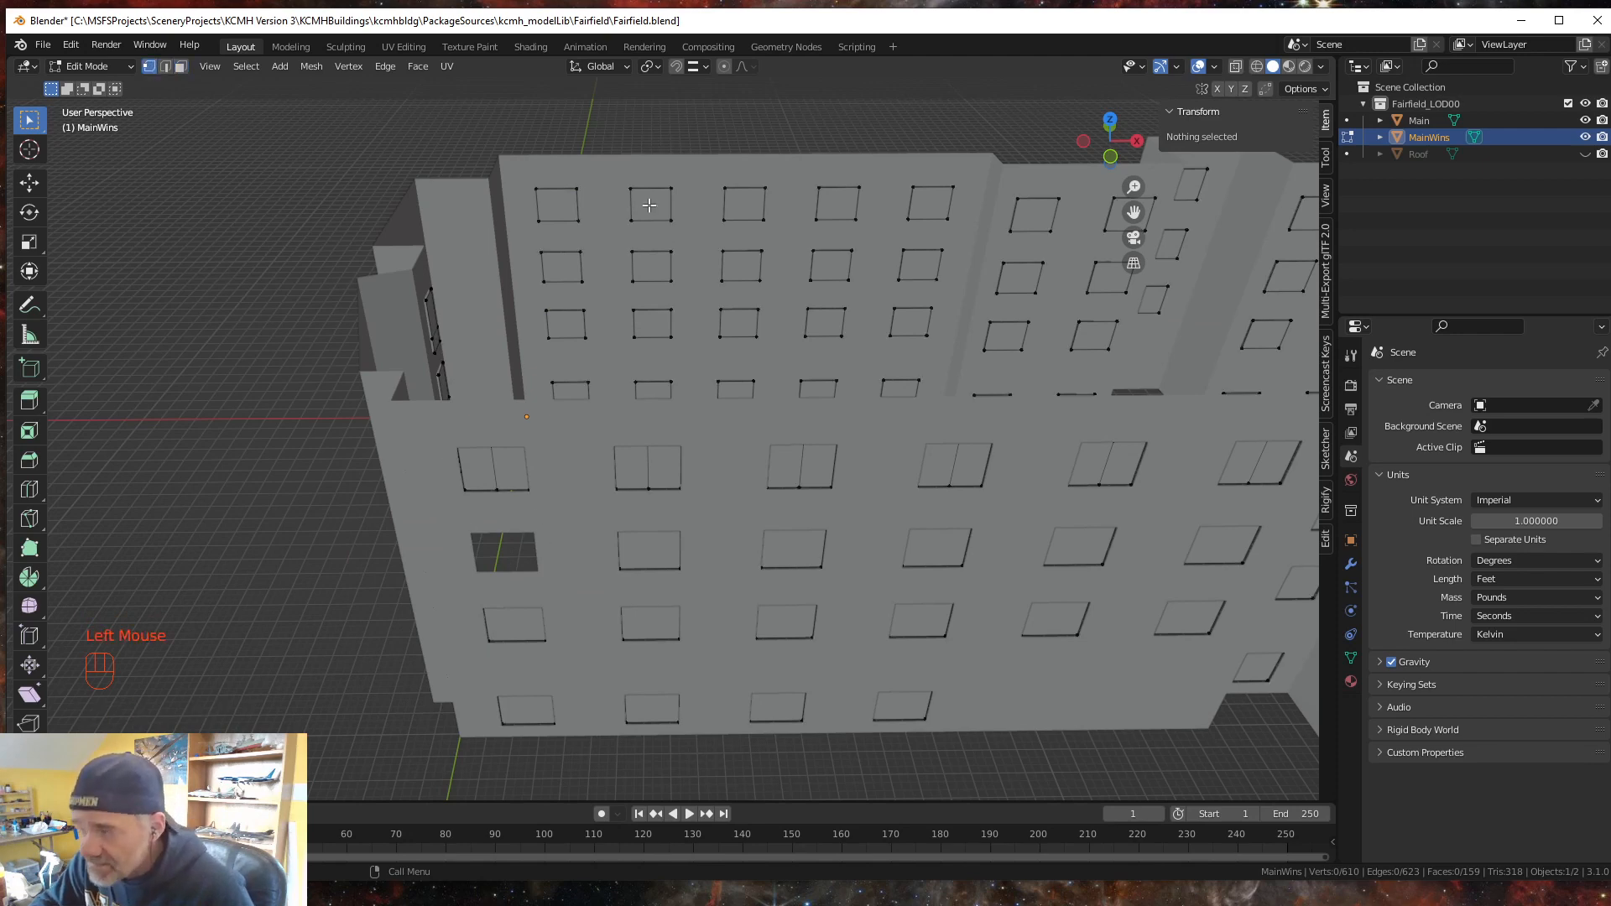
{"action": "left_click", "coordinate": [1236, 66]}
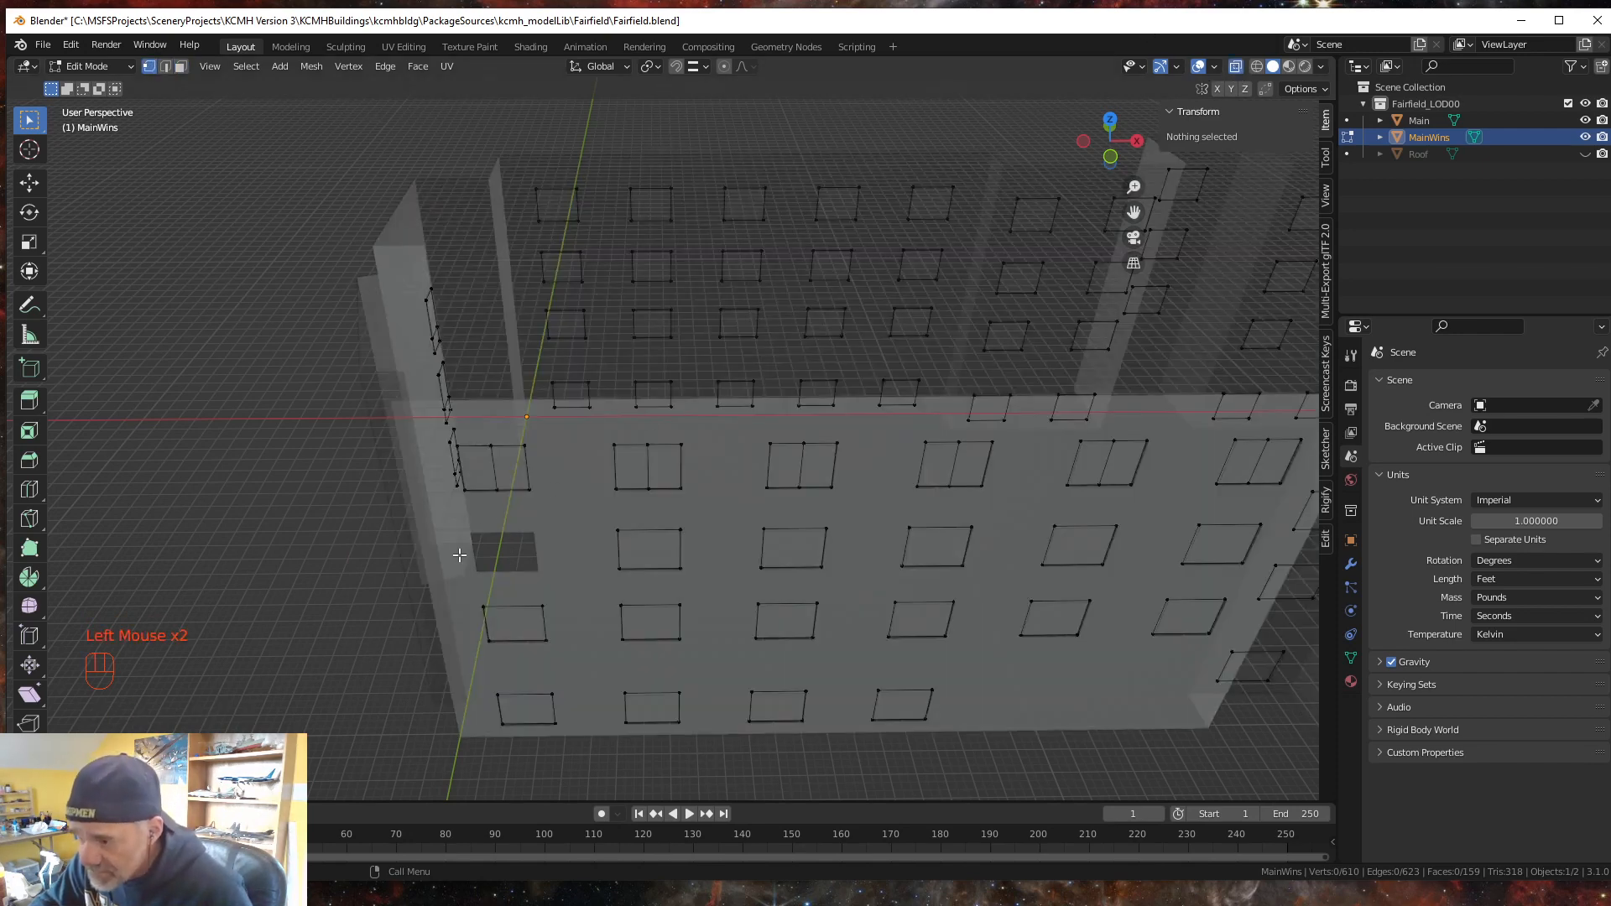
{"action": "middle_click_drag", "start_coordinate": [470, 509], "coordinate": [506, 506]}
{"action": "left_click_drag", "start_coordinate": [522, 501], "coordinate": [642, 430]}
{"action": "middle_click_drag", "start_coordinate": [642, 495], "coordinate": [587, 403]}
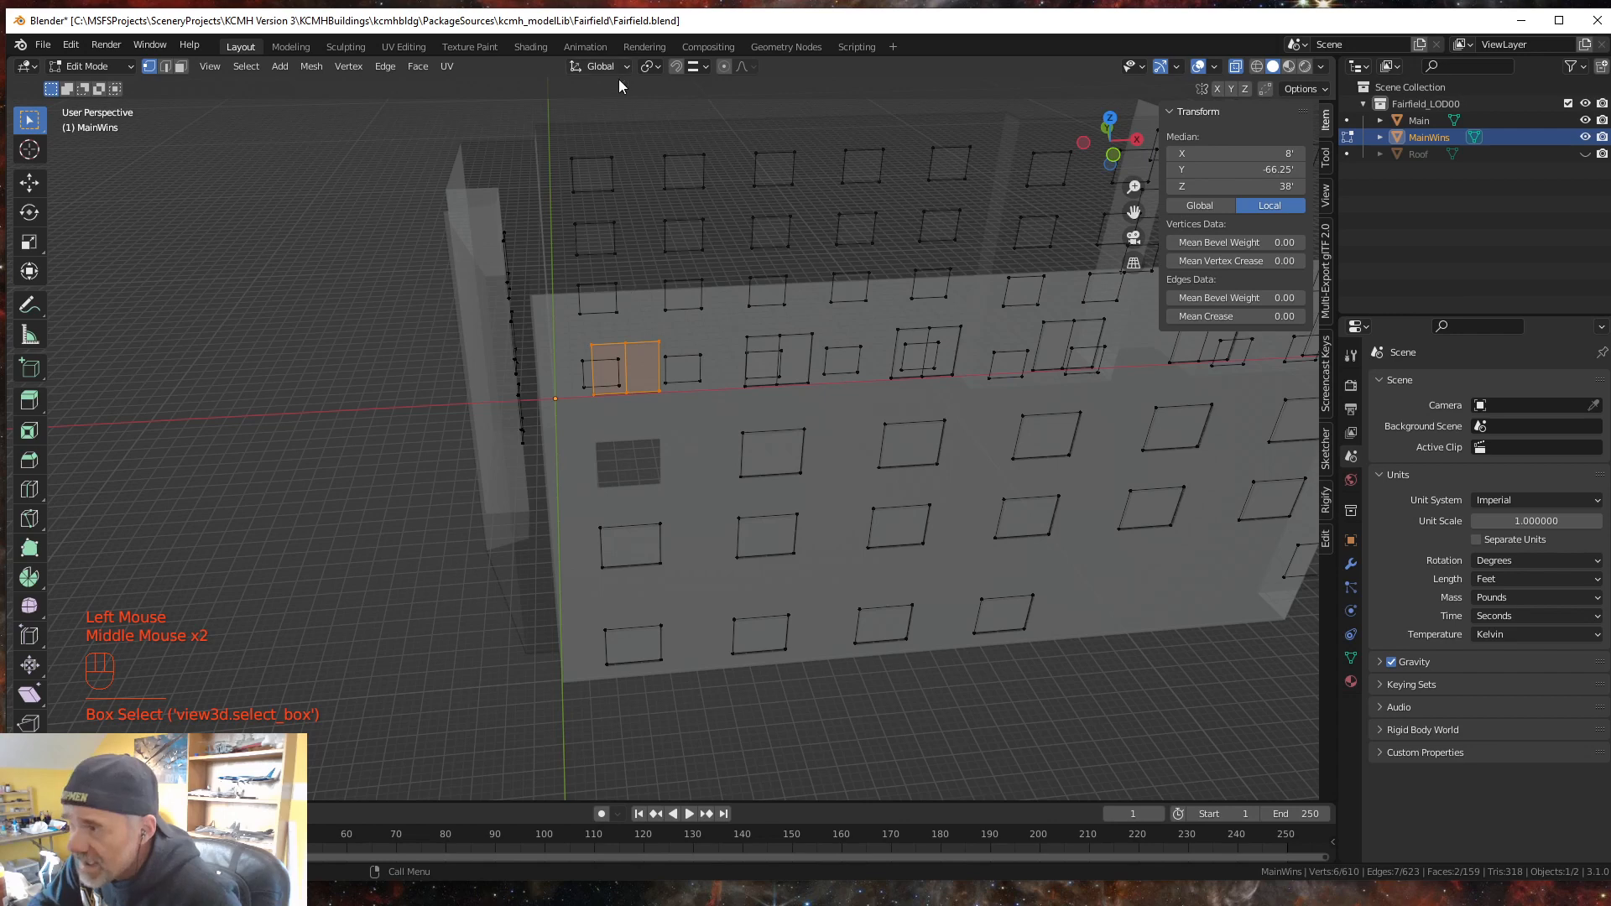
- Enable snapping and set the snap target to Vertex
{"action": "left_click", "coordinate": [707, 67]}
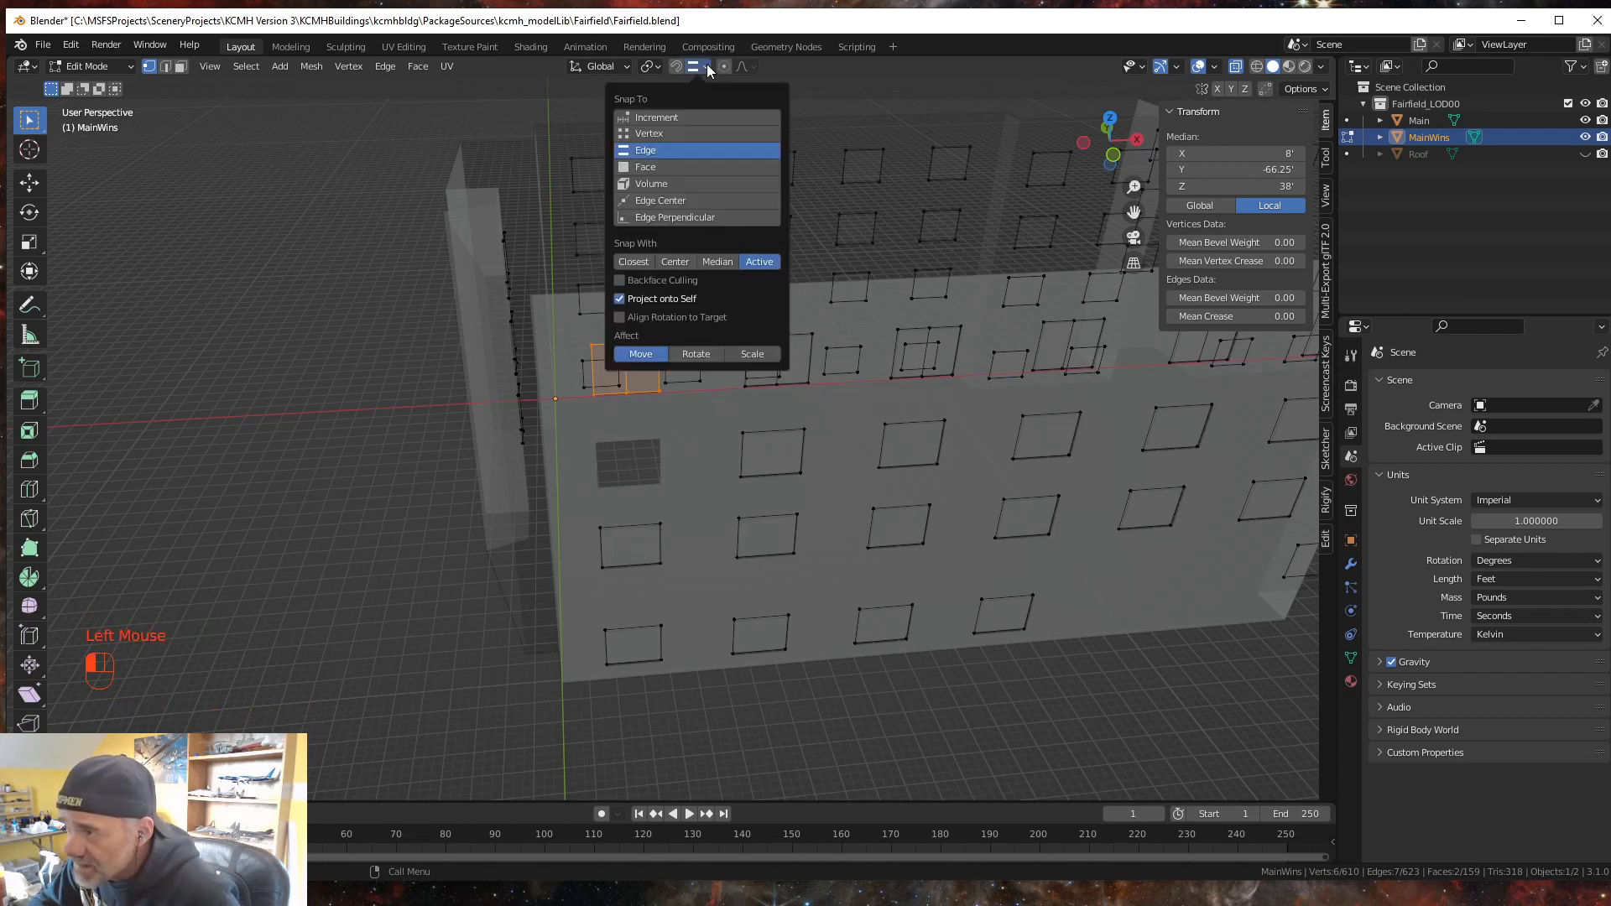
{"action": "left_click", "coordinate": [677, 68]}
{"action": "left_click", "coordinate": [677, 67]}
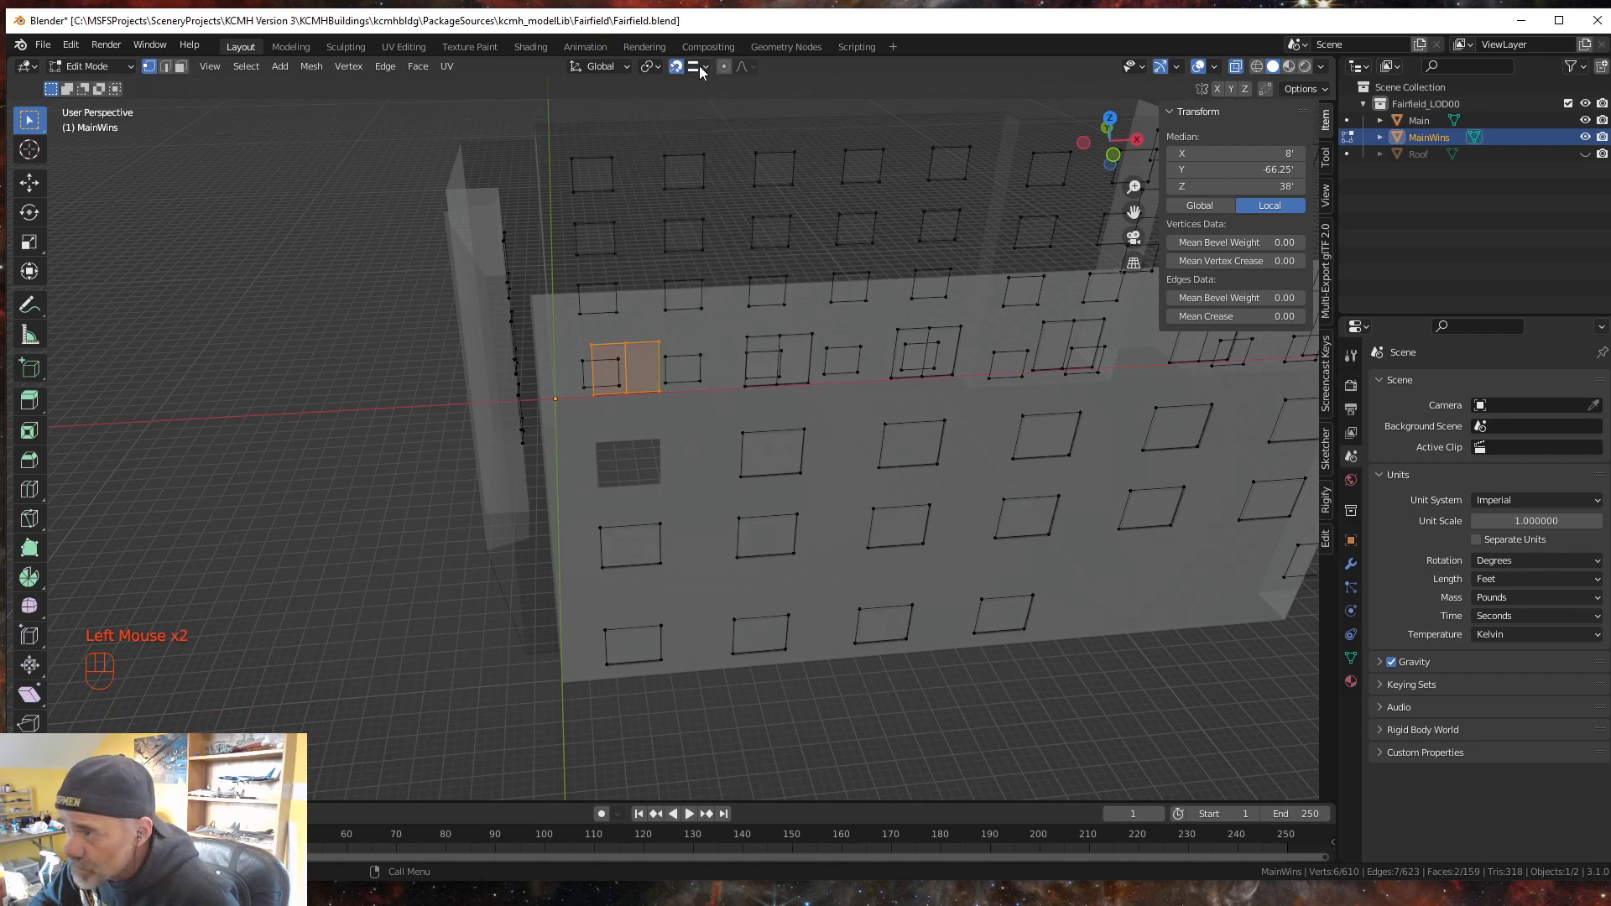
{"action": "left_click", "coordinate": [705, 66]}
{"action": "left_click", "coordinate": [651, 133]}
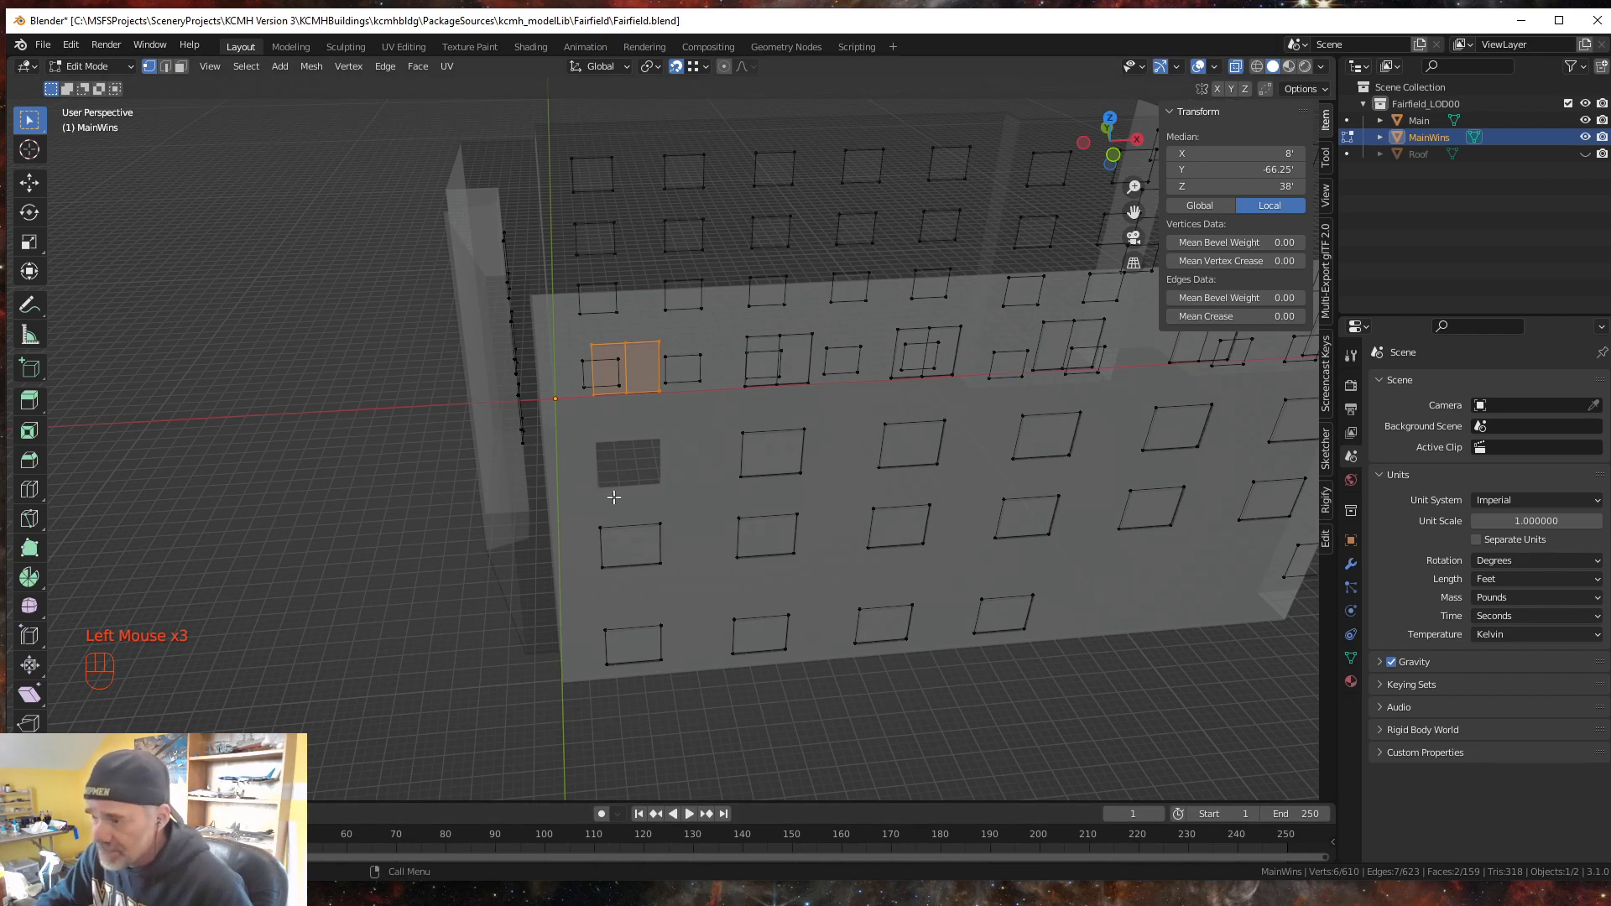
- With its lower-left corner as the active vertex, duplicate the split window straight down along Z, snapping it into the empty opening below
{"action": "middle_click_drag", "start_coordinate": [605, 532], "coordinate": [579, 574], "text": "shift"}
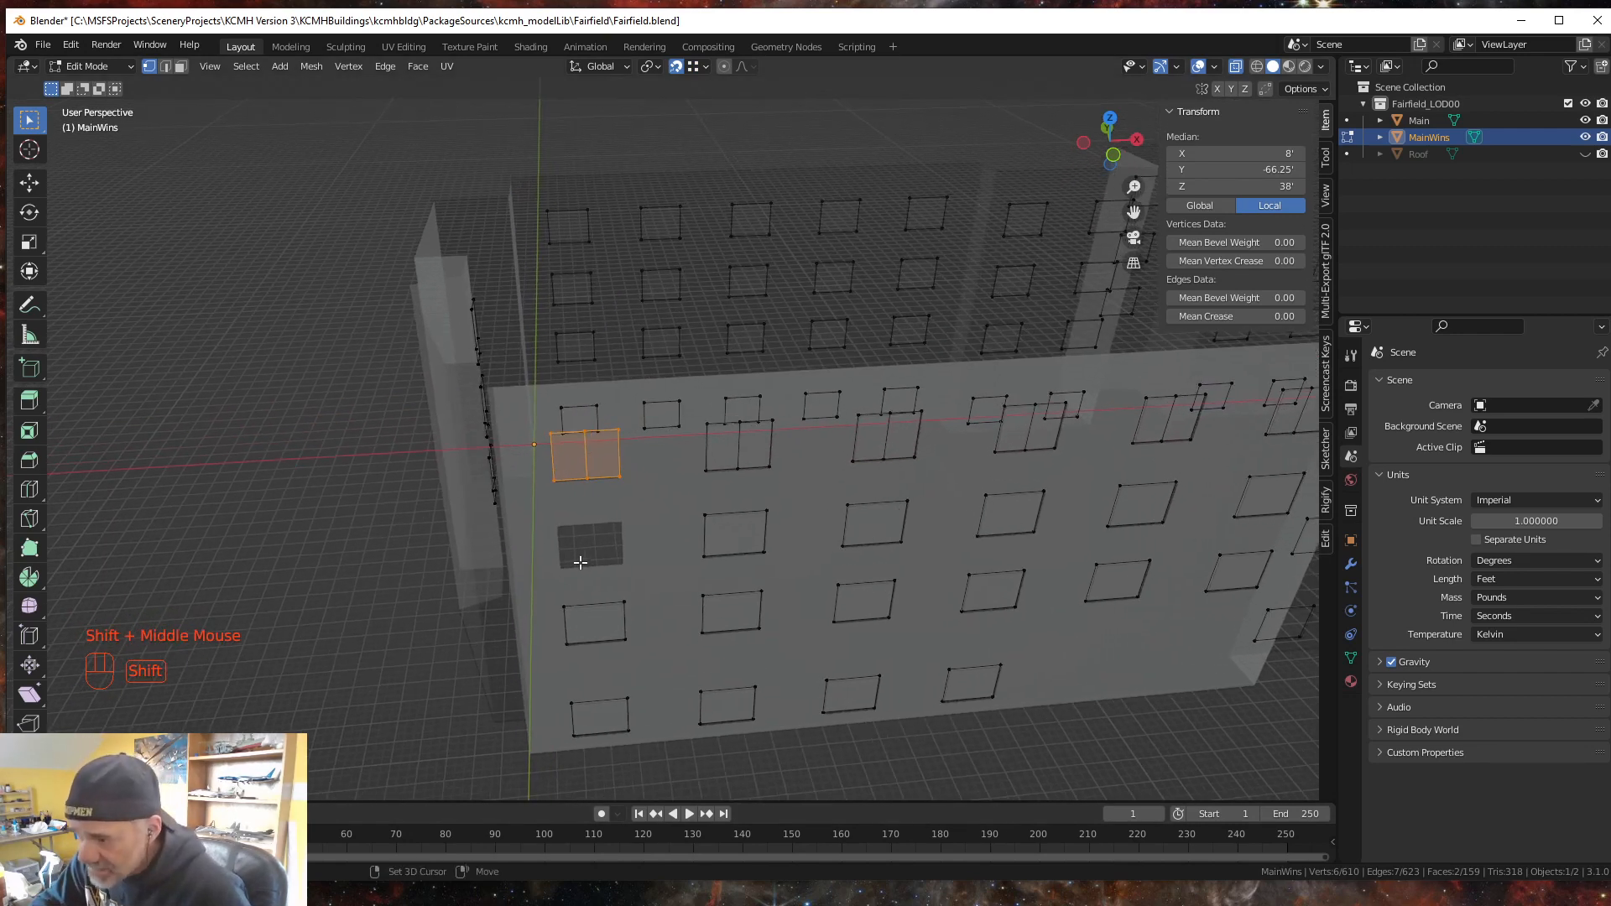
{"action": "left_click", "coordinate": [554, 482], "text": "shift"}
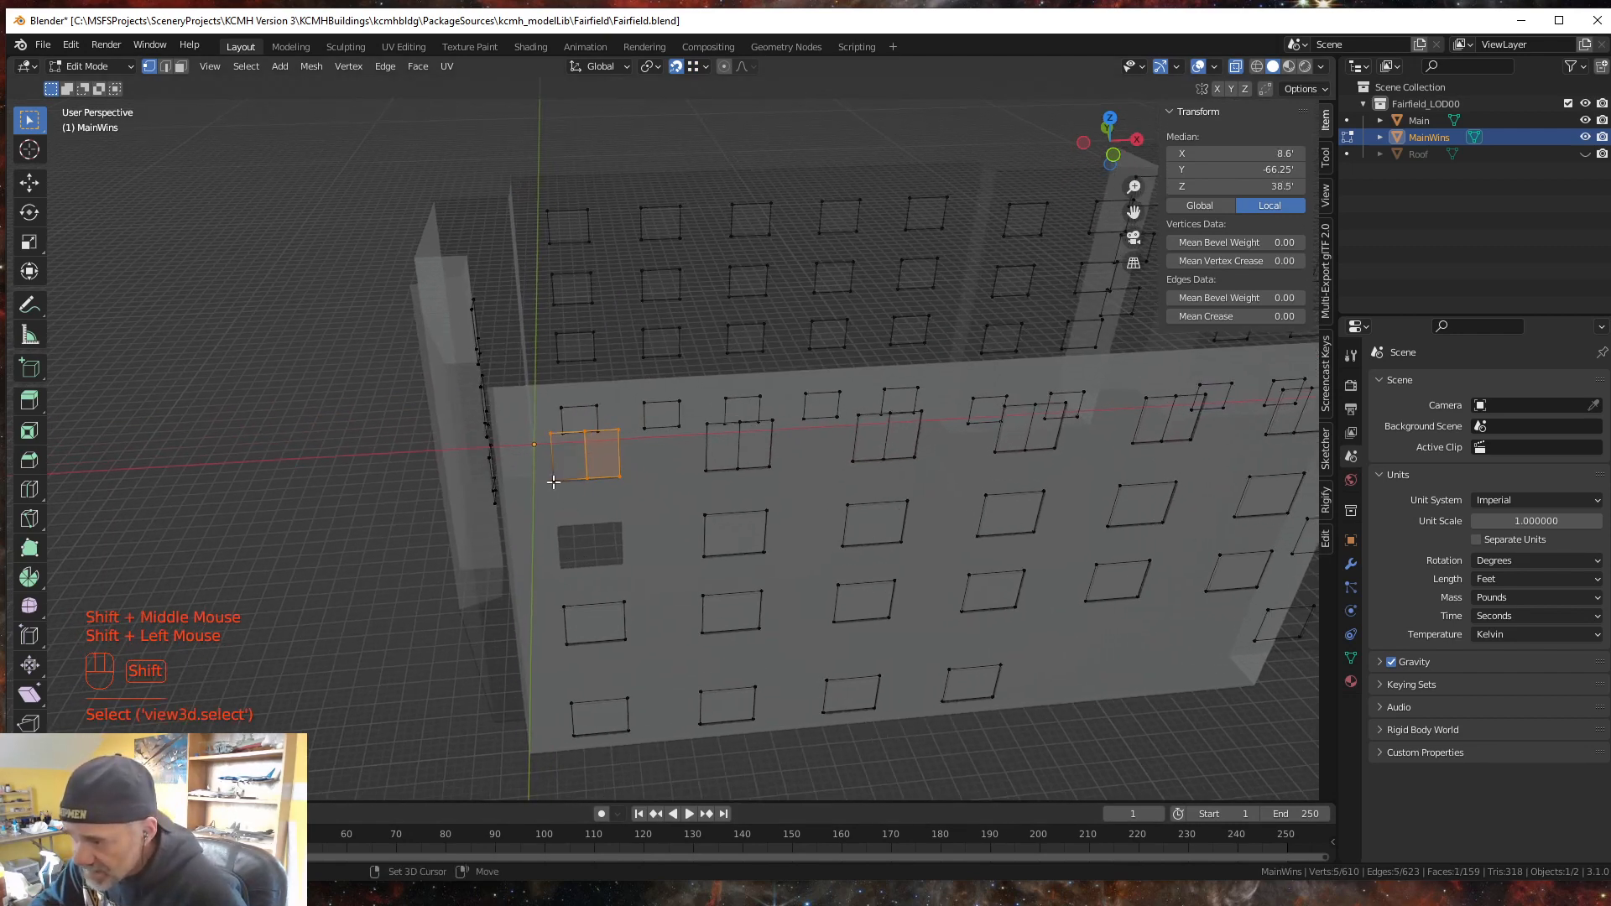
{"action": "left_click", "coordinate": [553, 482], "text": "shift"}
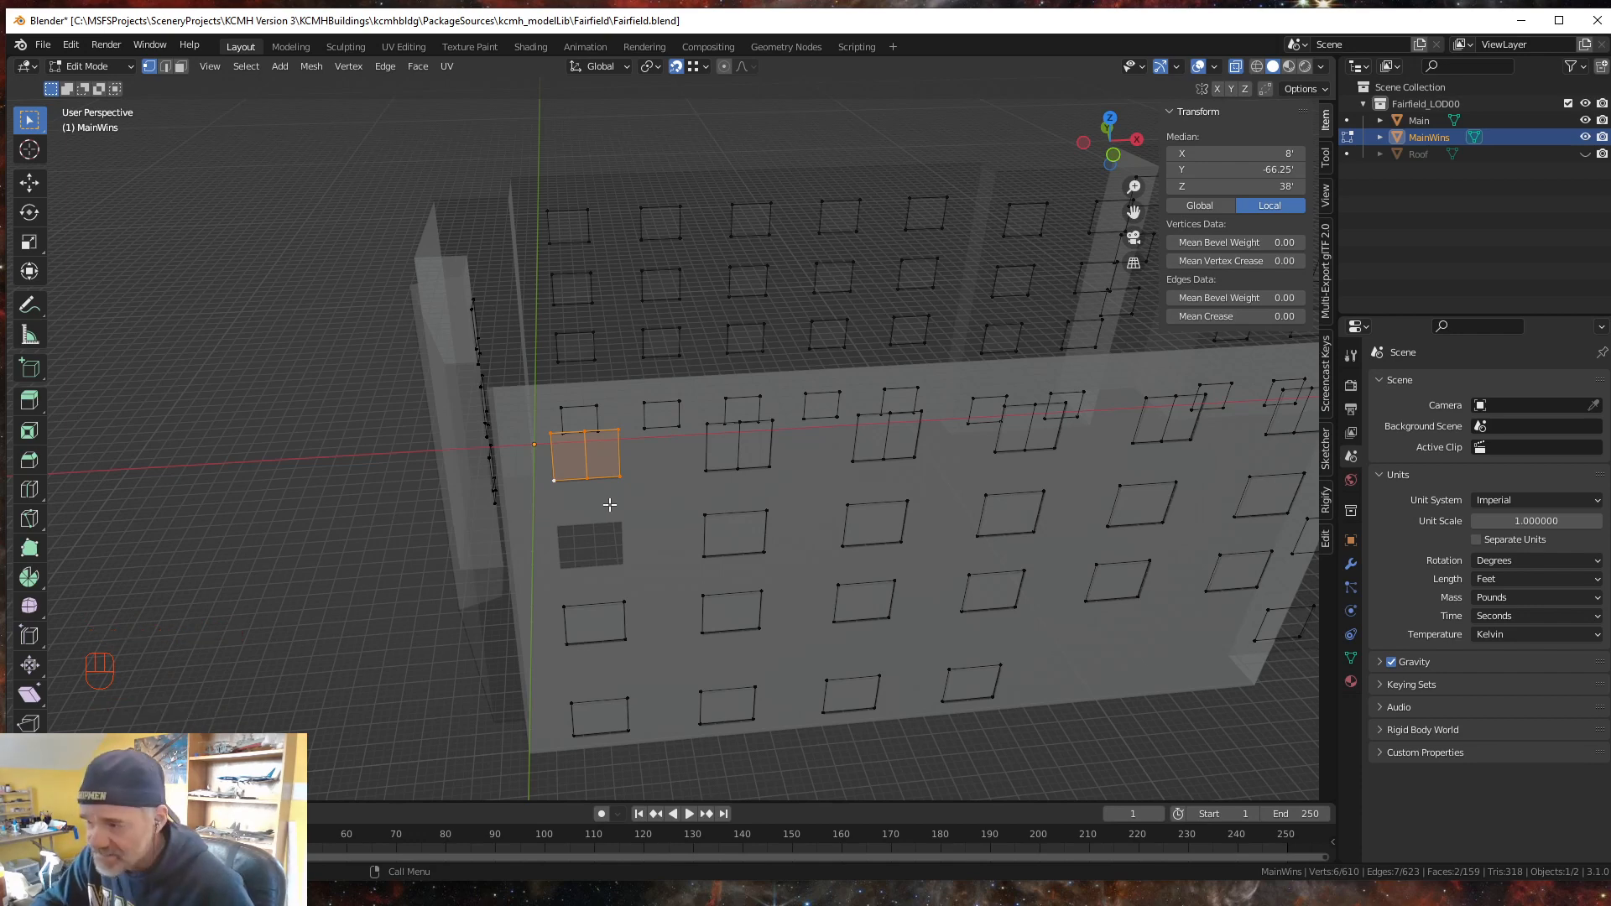
{"action": "middle_click_drag", "start_coordinate": [598, 553], "coordinate": [565, 539], "text": "shift"}
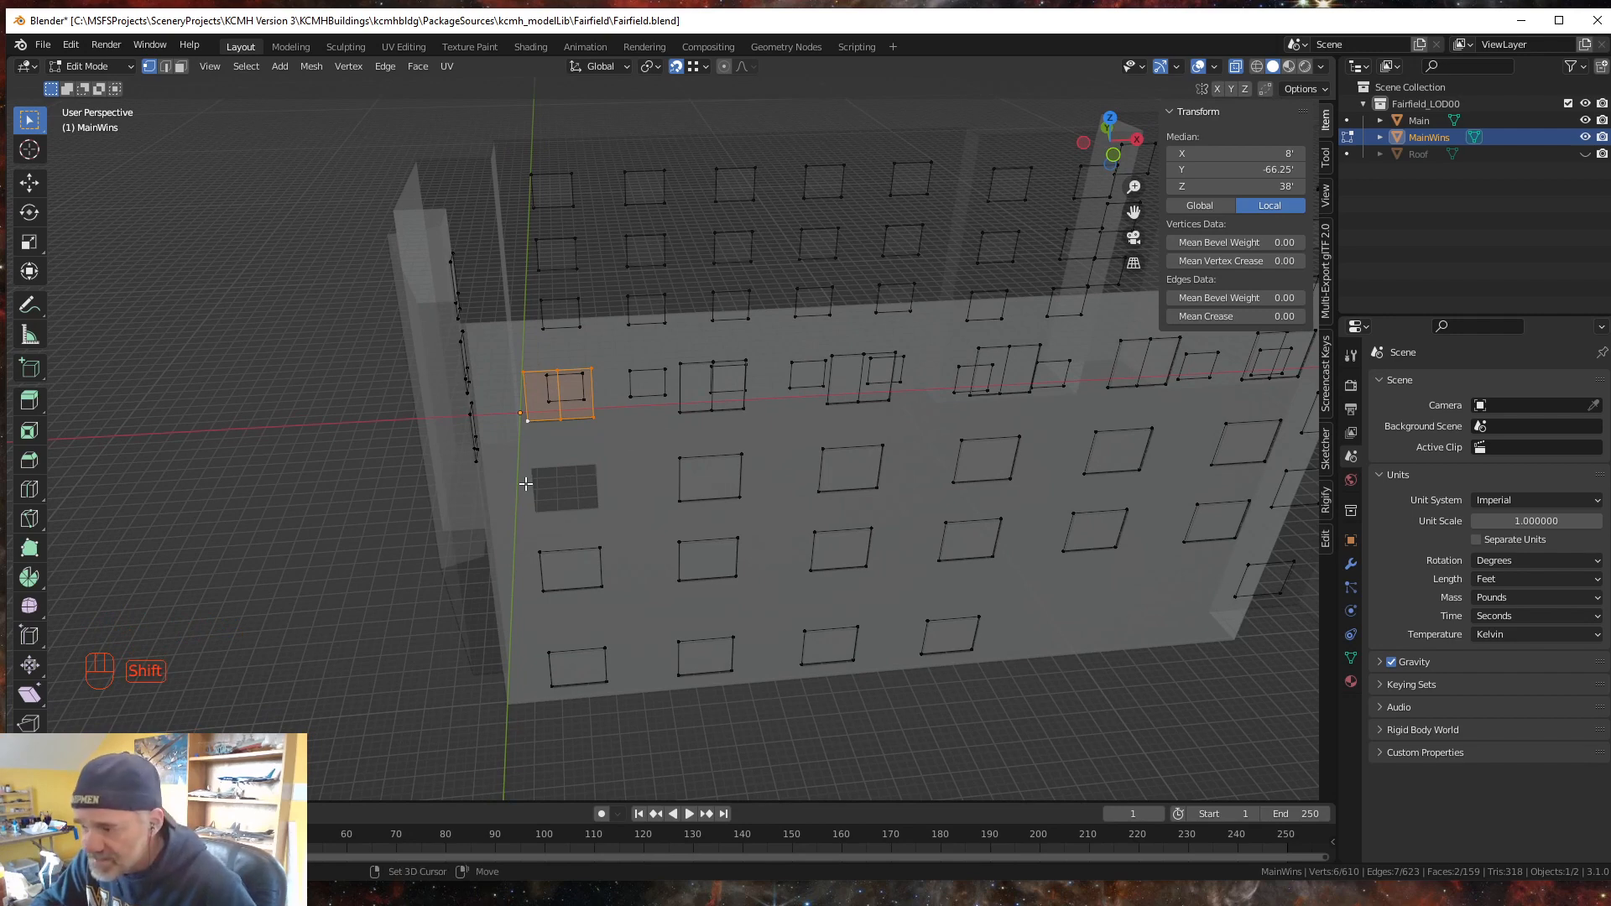
{"action": "key", "text": "shift+d"}
{"action": "key", "text": "Escape"}
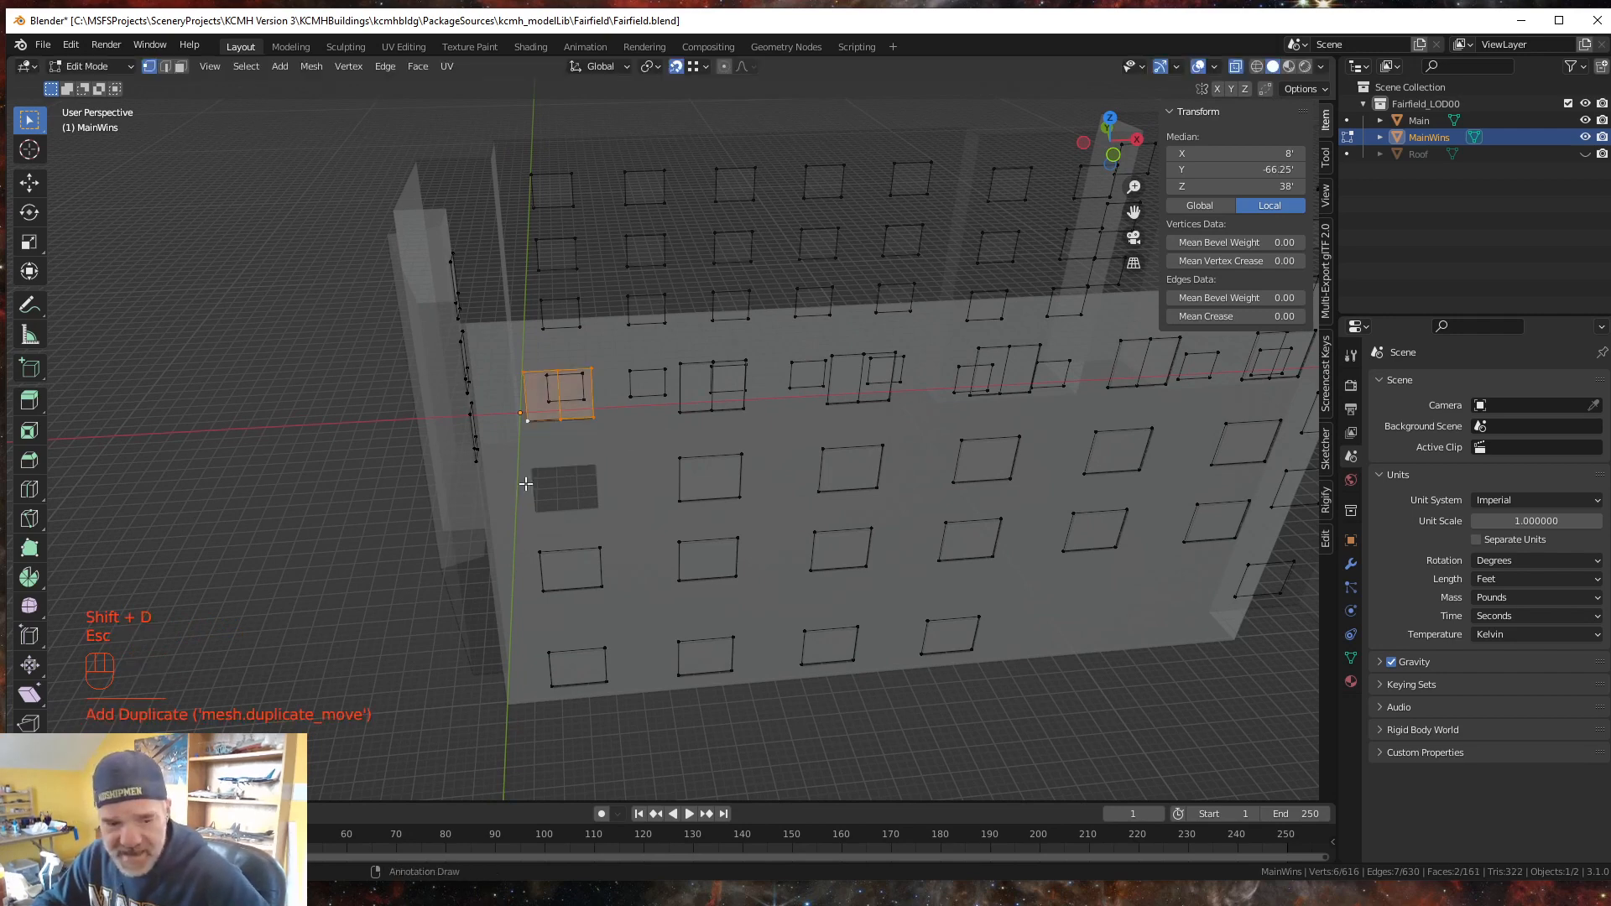
{"action": "key", "text": "g"}
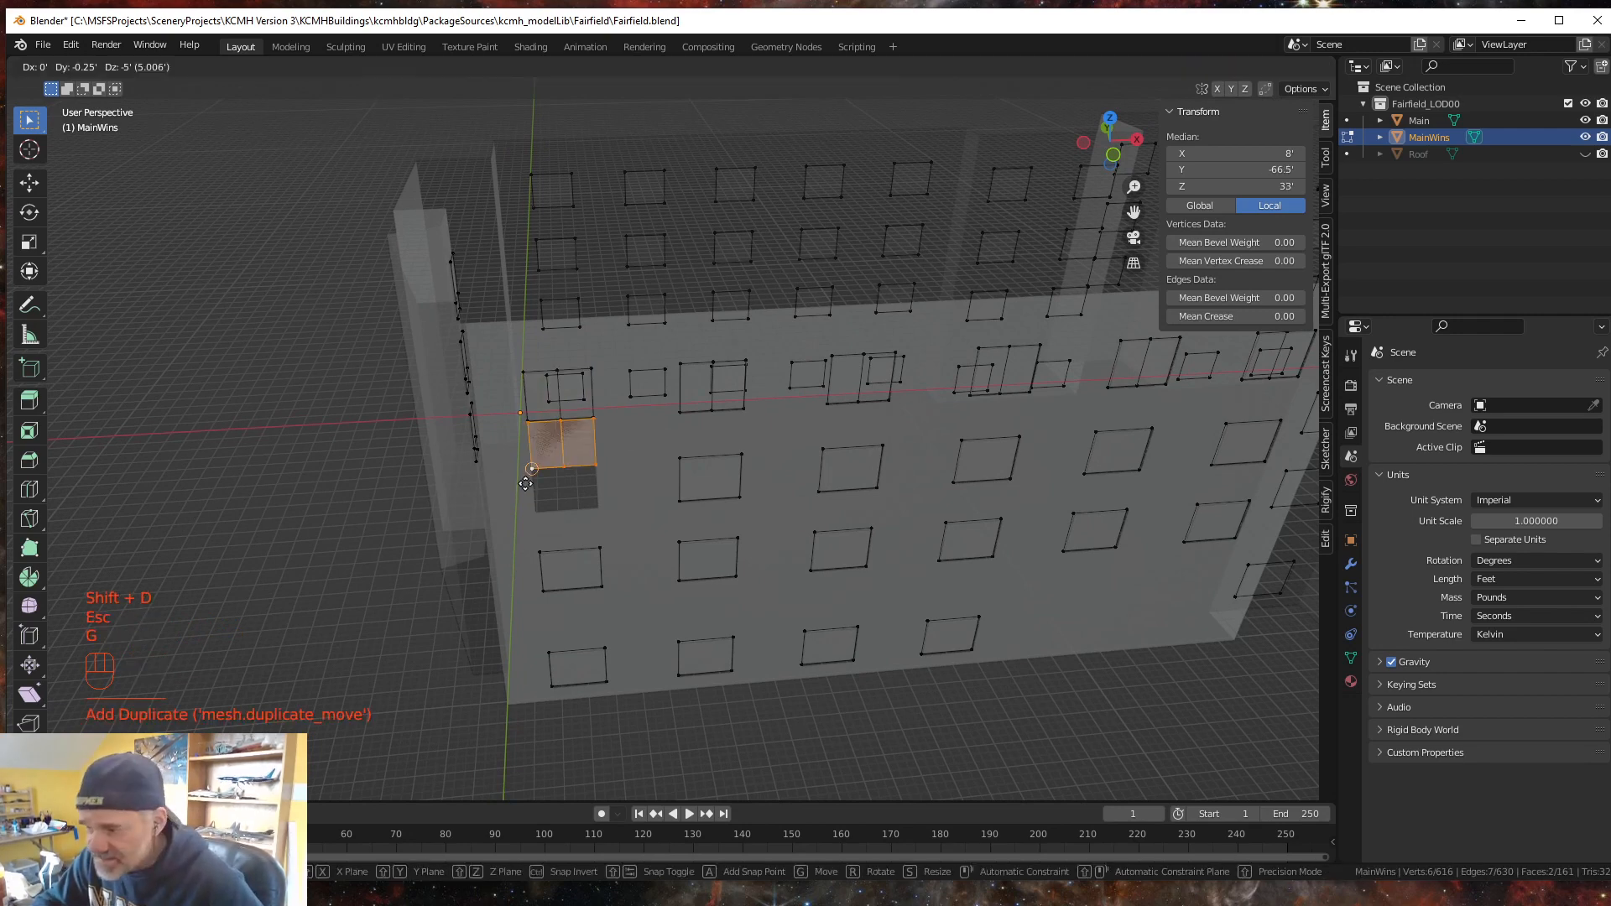
{"action": "key", "text": "z"}
{"action": "left_click", "coordinate": [542, 514]}
{"action": "middle_click", "coordinate": [590, 607]}
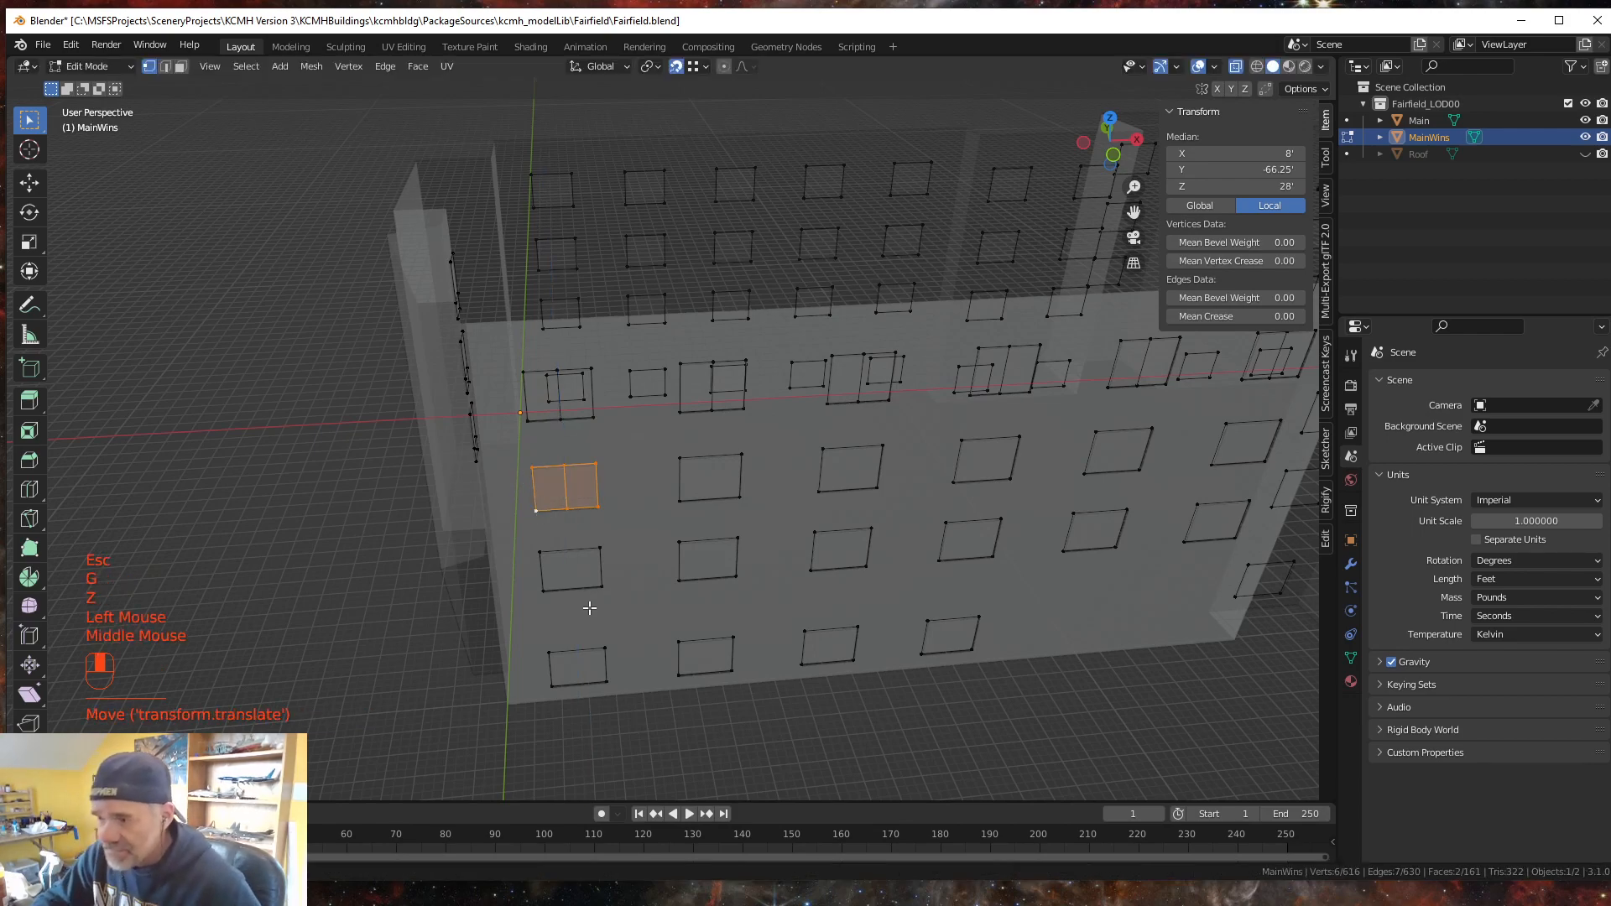
- Add a centred vertical loop cut to the second window in the row below the top floor on the front wall
{"action": "middle_click_drag", "start_coordinate": [590, 607], "coordinate": [553, 607]}
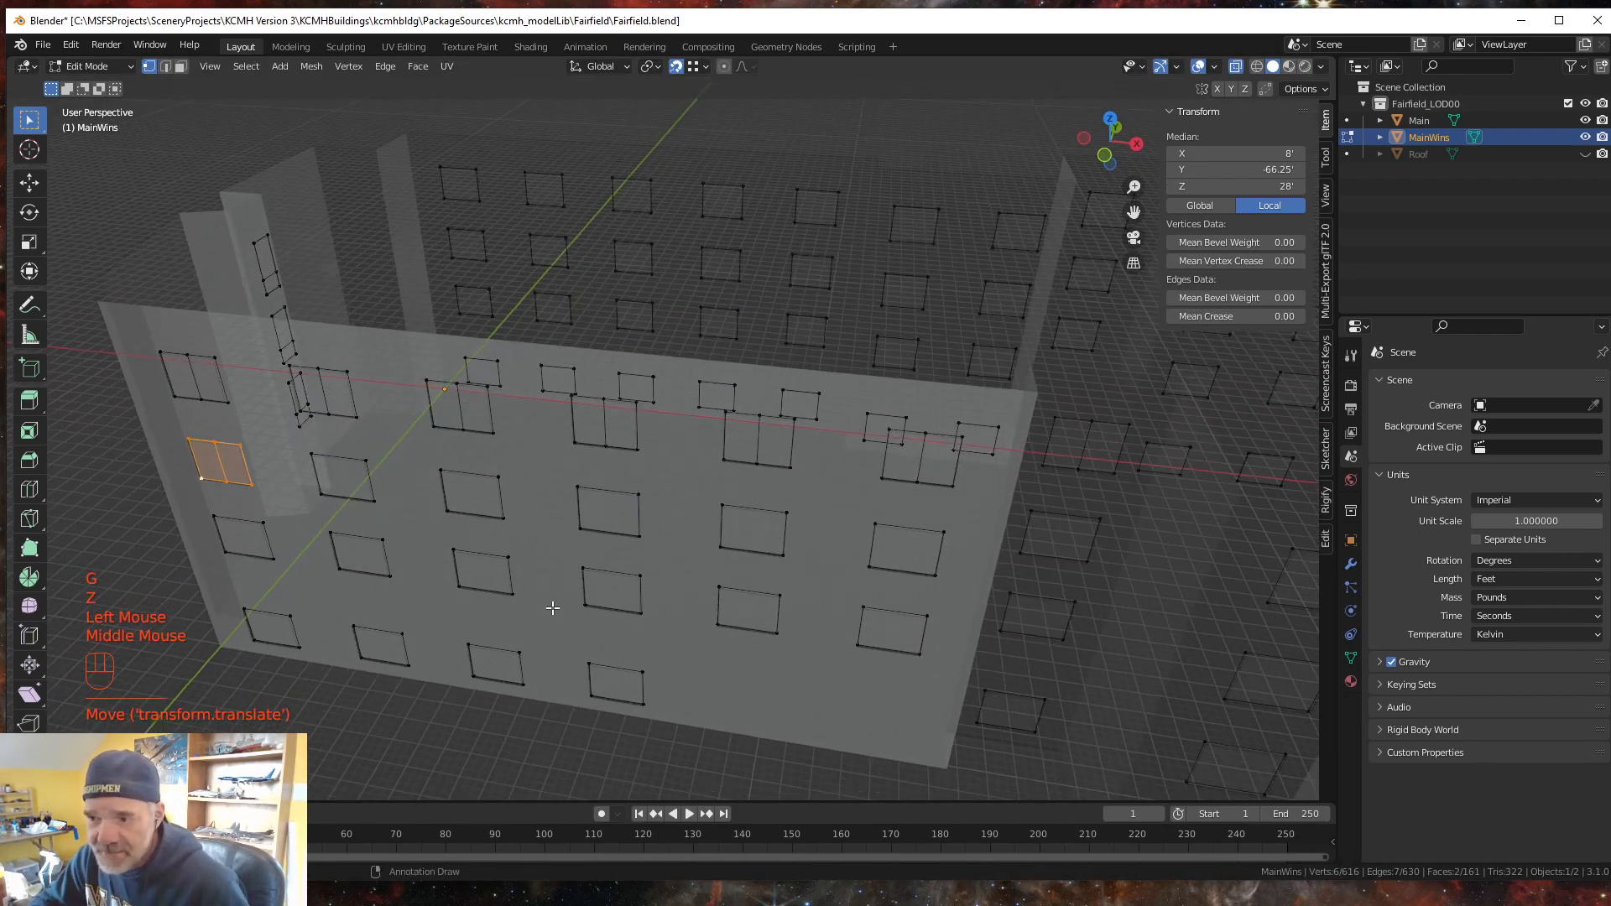
{"action": "middle_click_drag", "start_coordinate": [344, 524], "coordinate": [315, 470]}
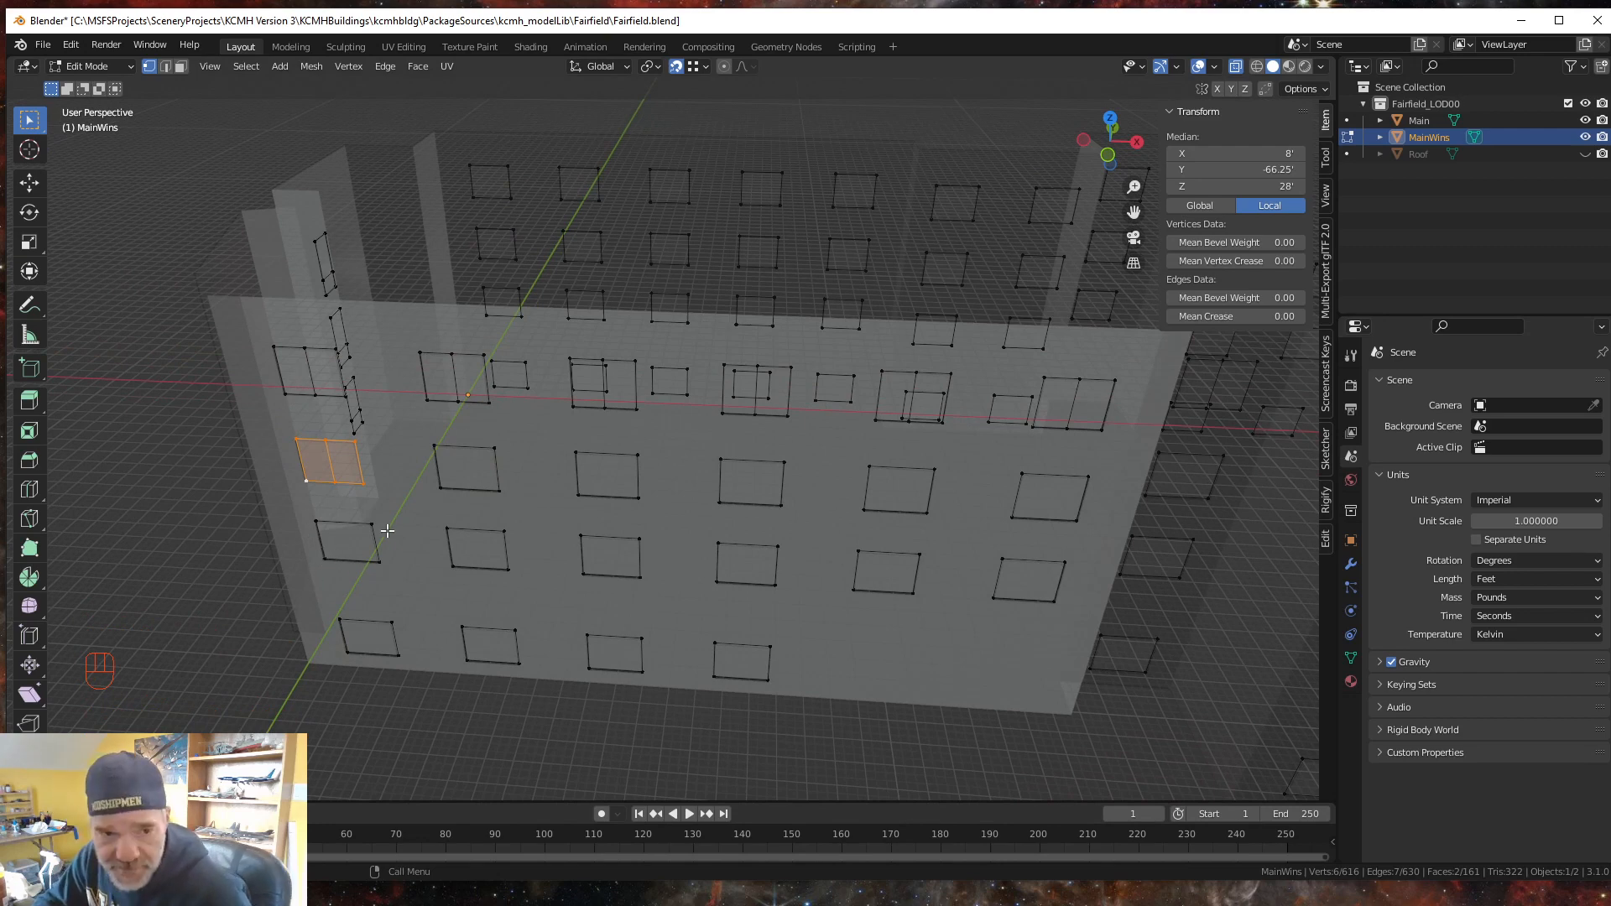
{"action": "middle_click_drag", "start_coordinate": [385, 584], "coordinate": [390, 586]}
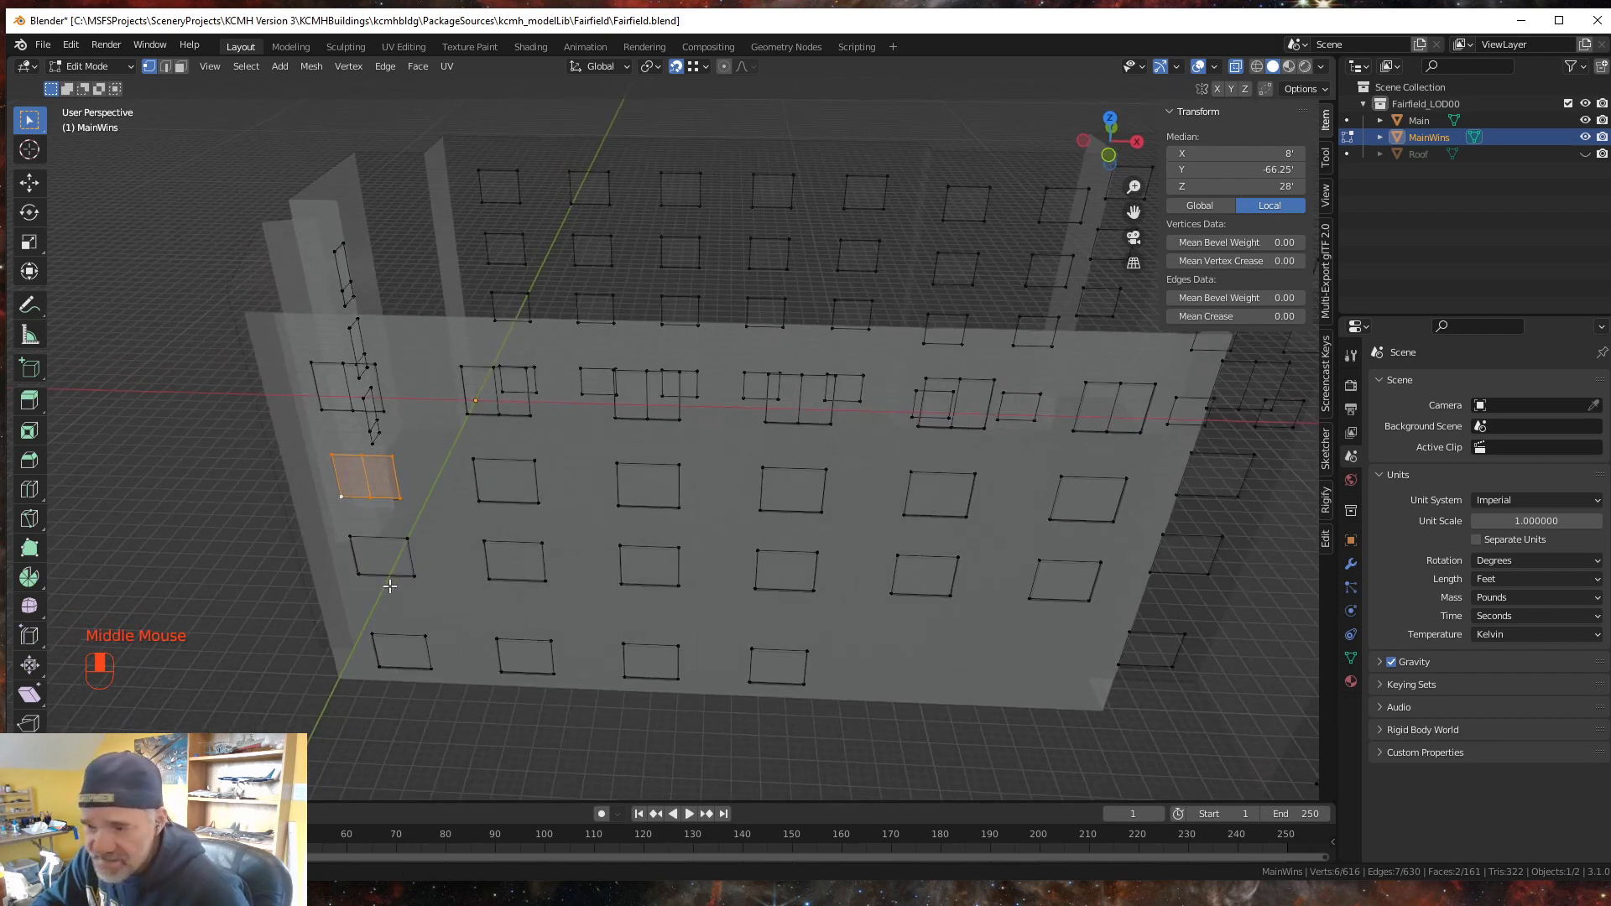
{"action": "scroll", "coordinate": [389, 581], "scroll_direction": "down", "scroll_amount": 2}
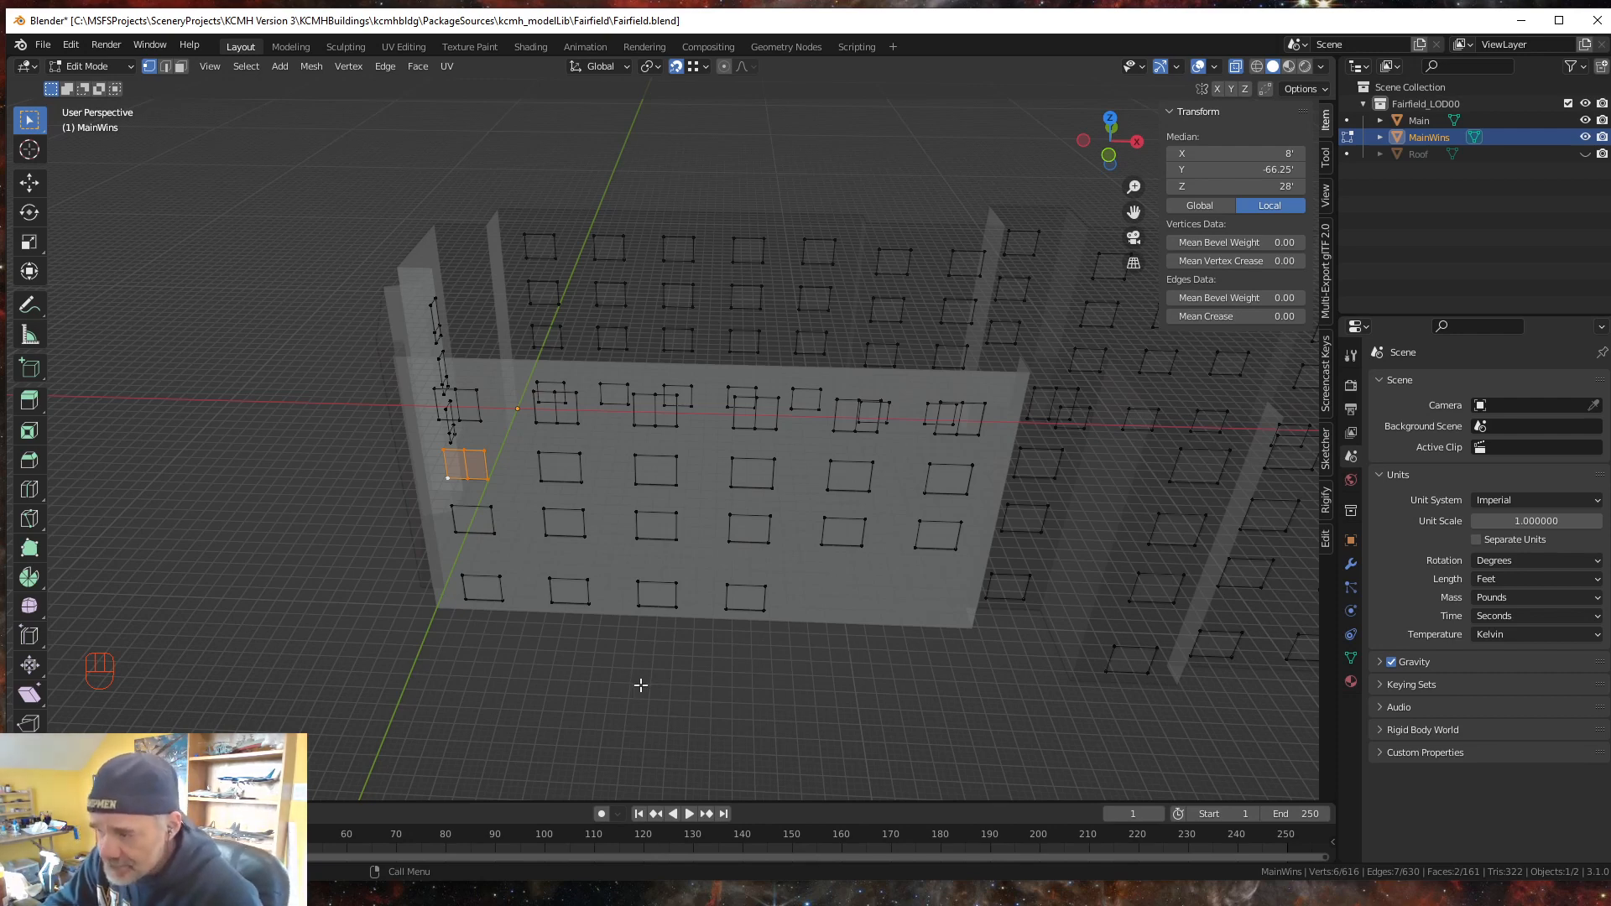
{"action": "scroll", "coordinate": [638, 688], "scroll_direction": "down", "scroll_amount": 2}
{"action": "middle_click_drag", "start_coordinate": [671, 694], "coordinate": [677, 699]}
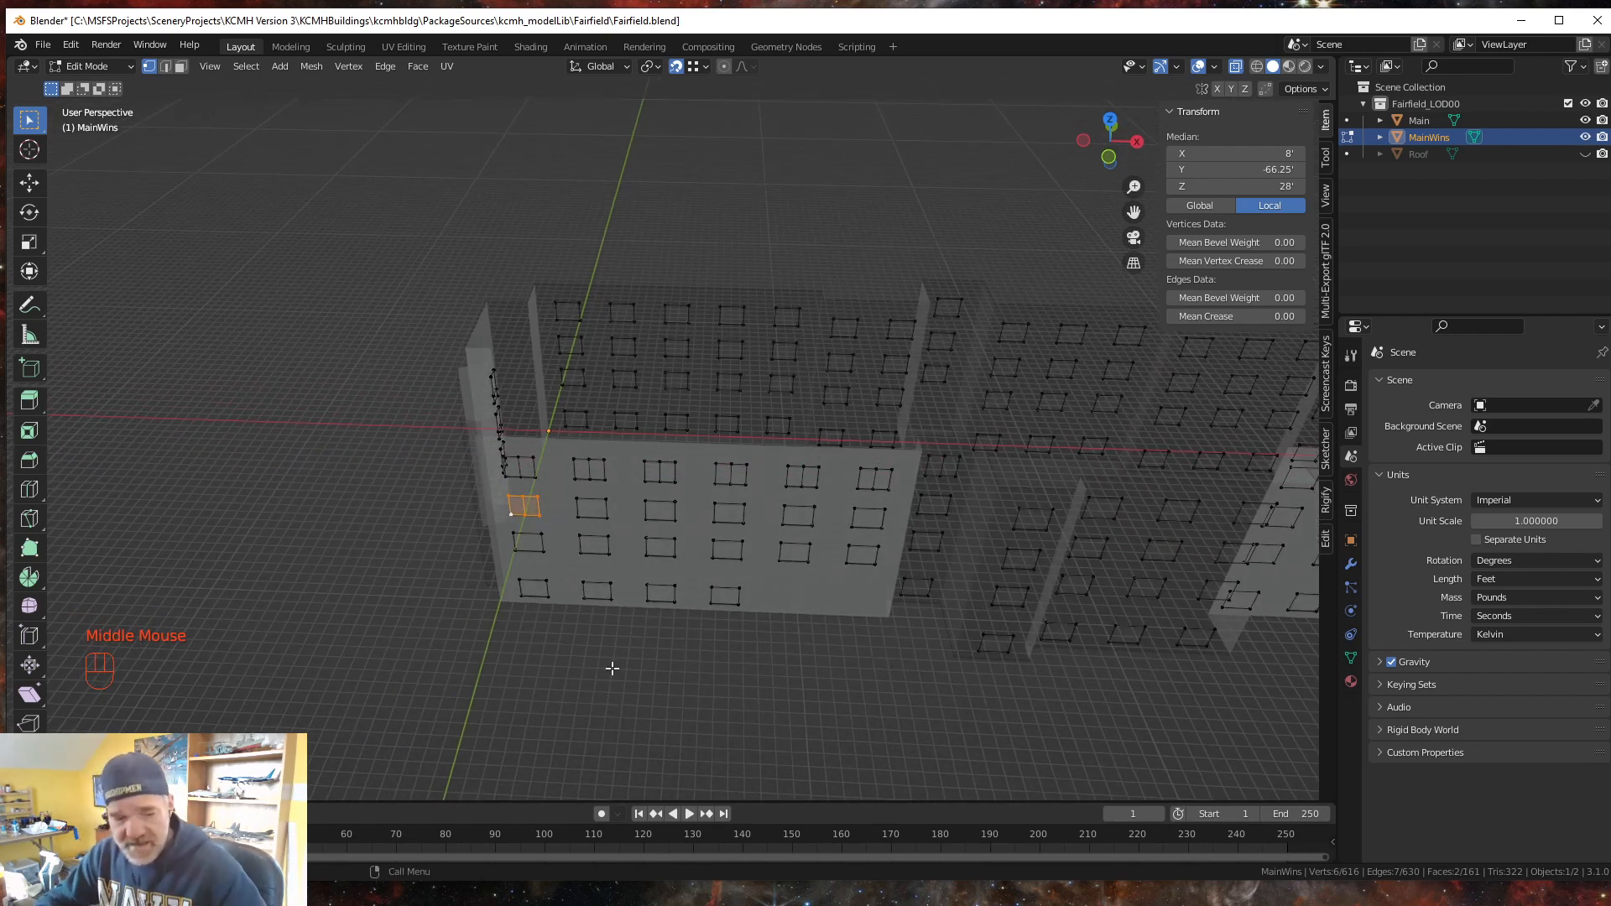
{"action": "left_click", "coordinate": [182, 67]}
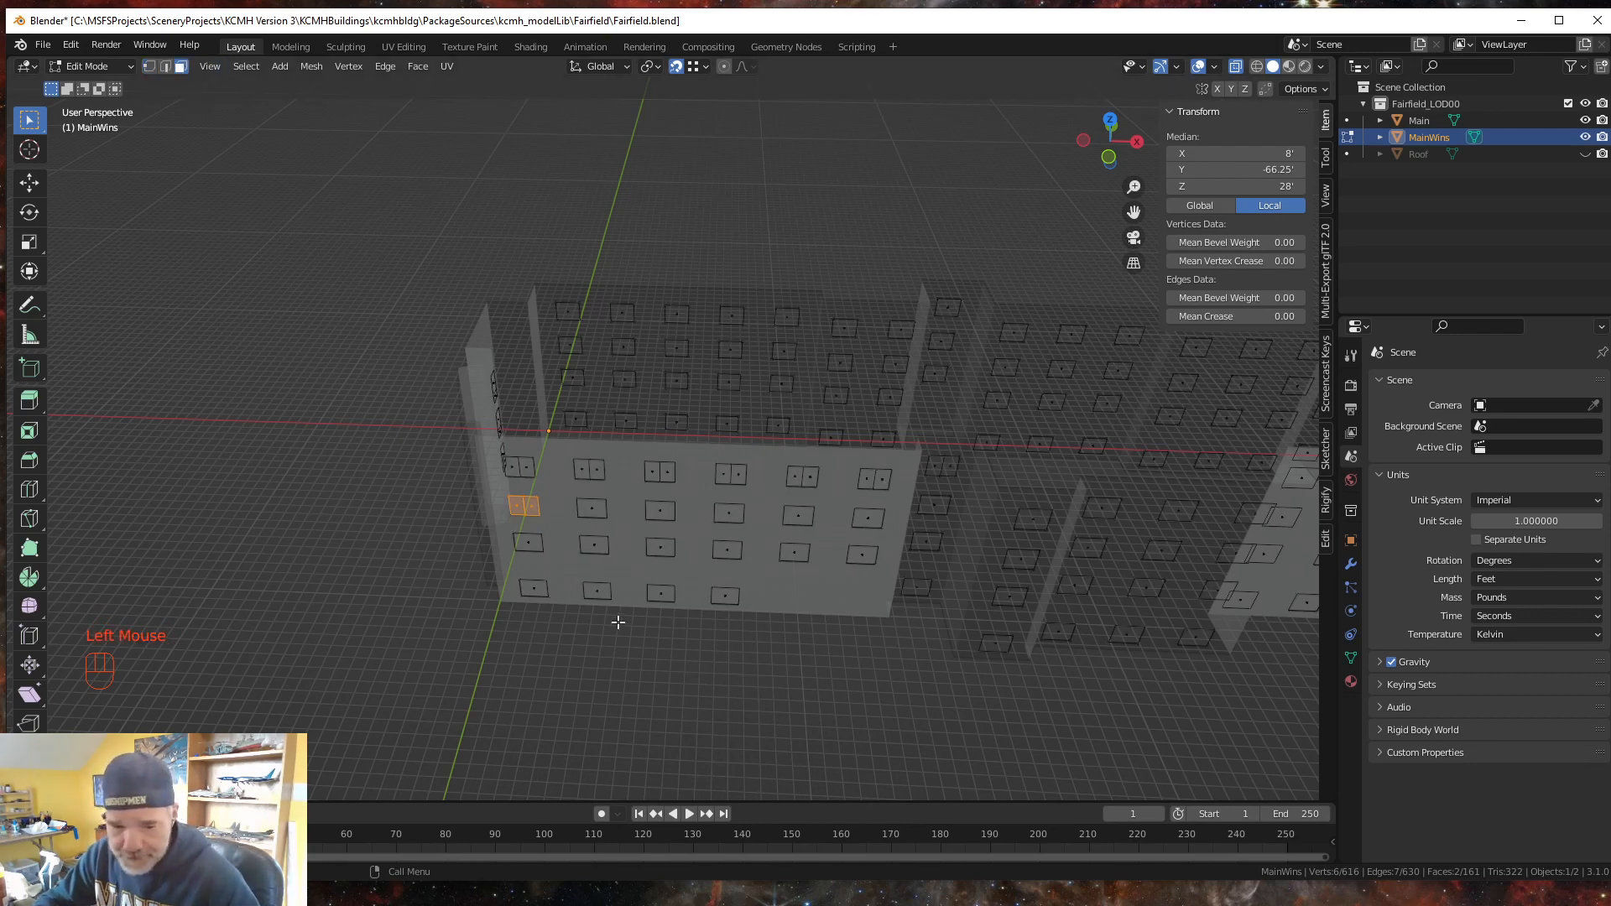
{"action": "key", "text": "a"}
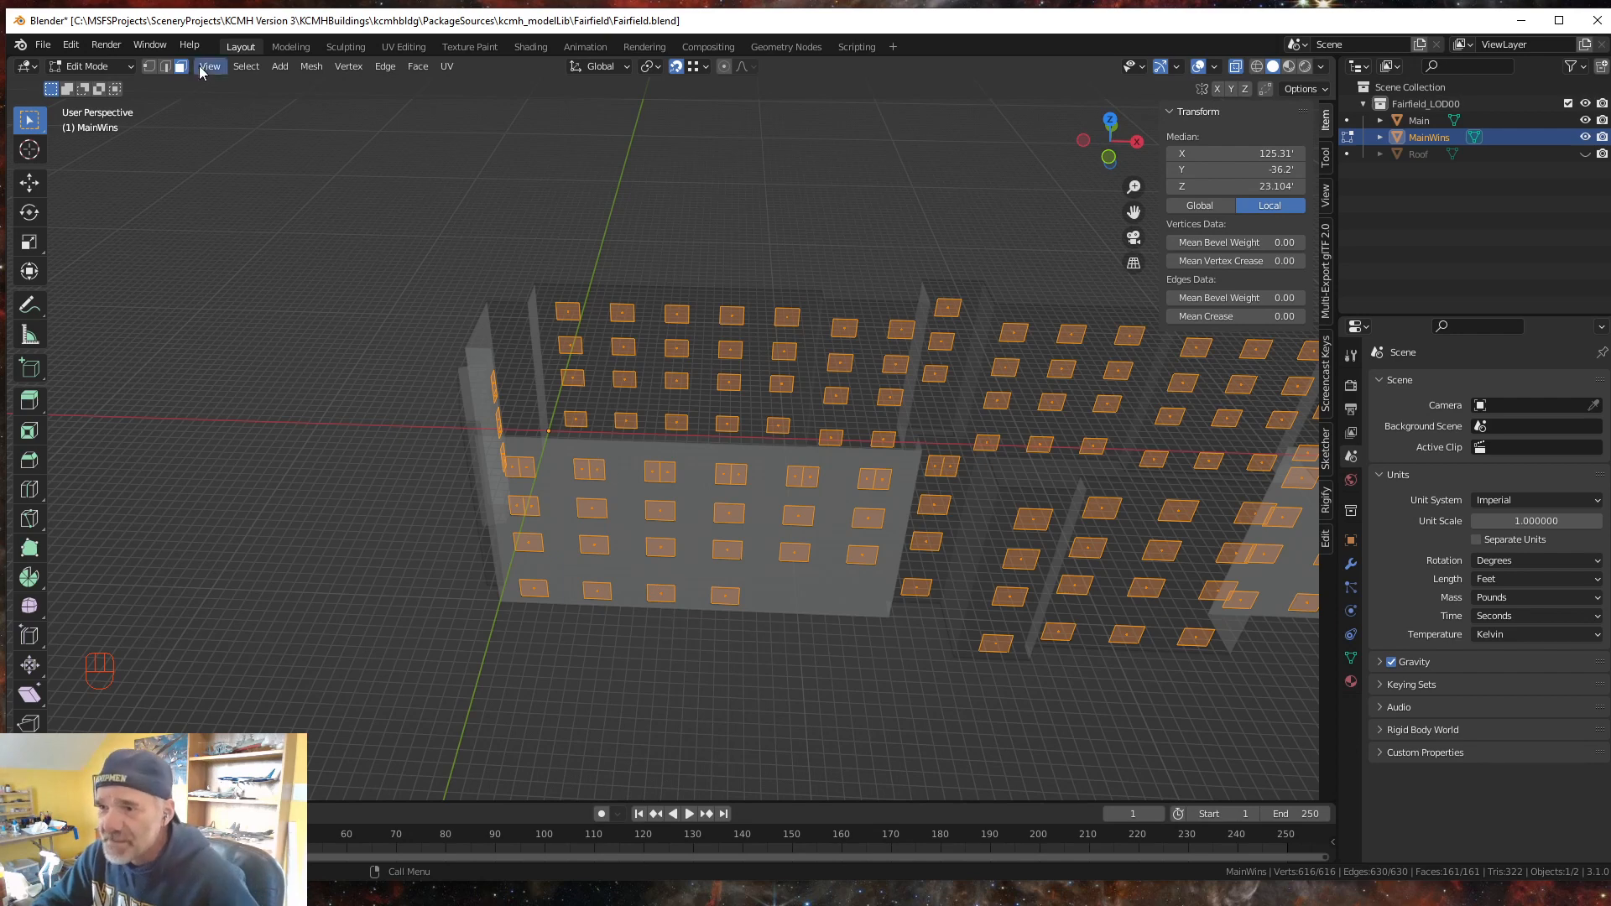
{"action": "left_click", "coordinate": [592, 511]}
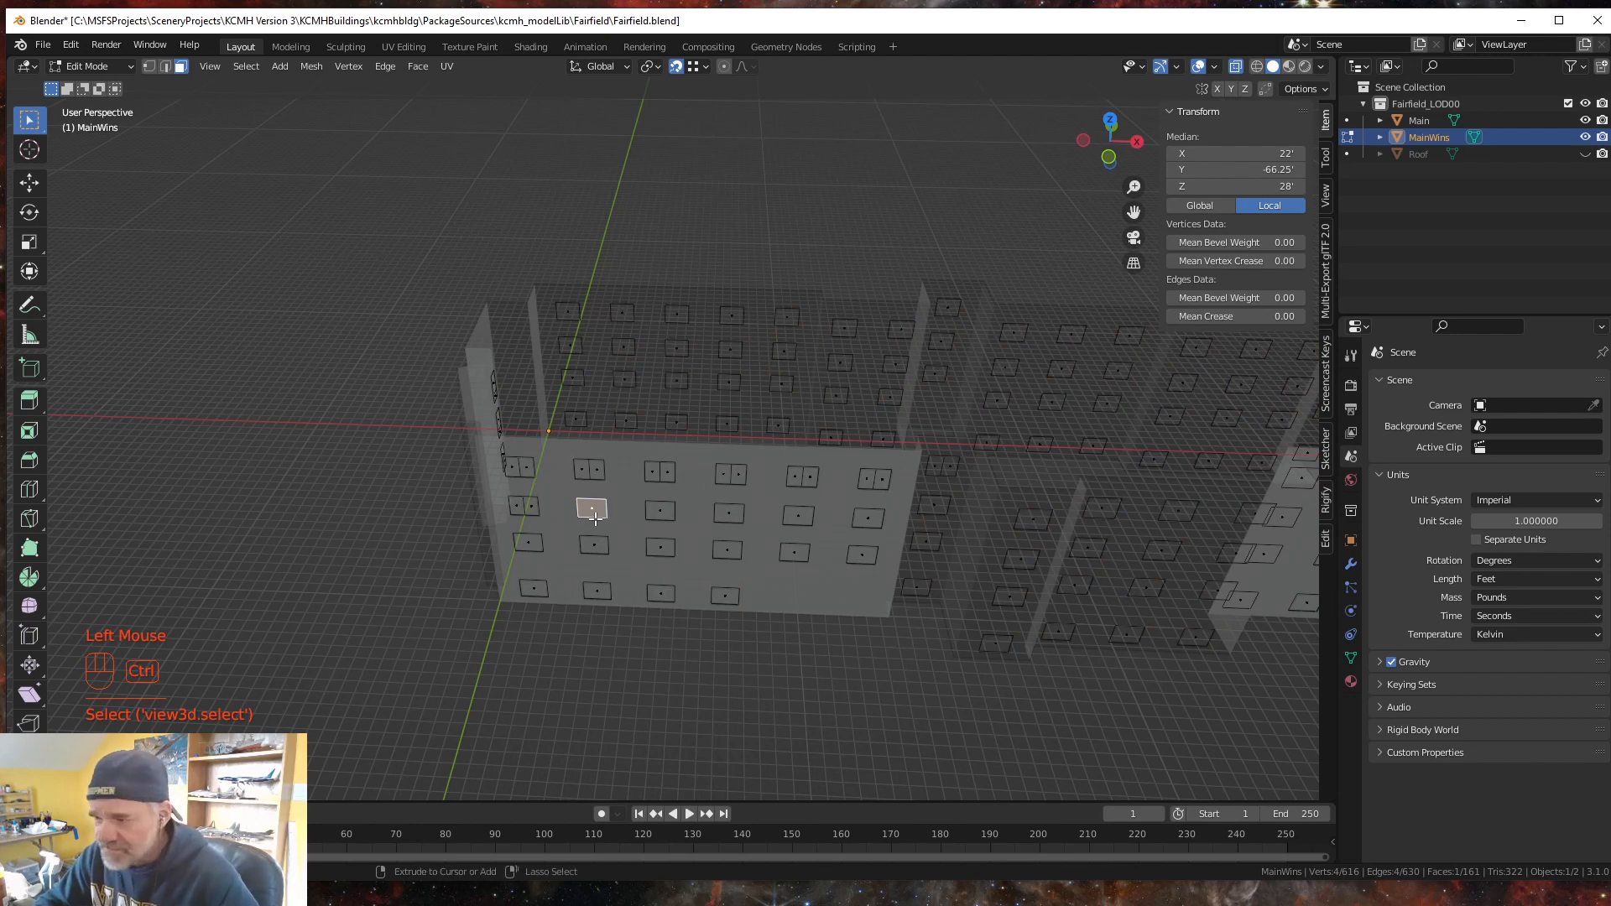
{"action": "key", "text": "ctrl+r"}
{"action": "left_click", "coordinate": [595, 518]}
{"action": "key", "text": "Escape"}
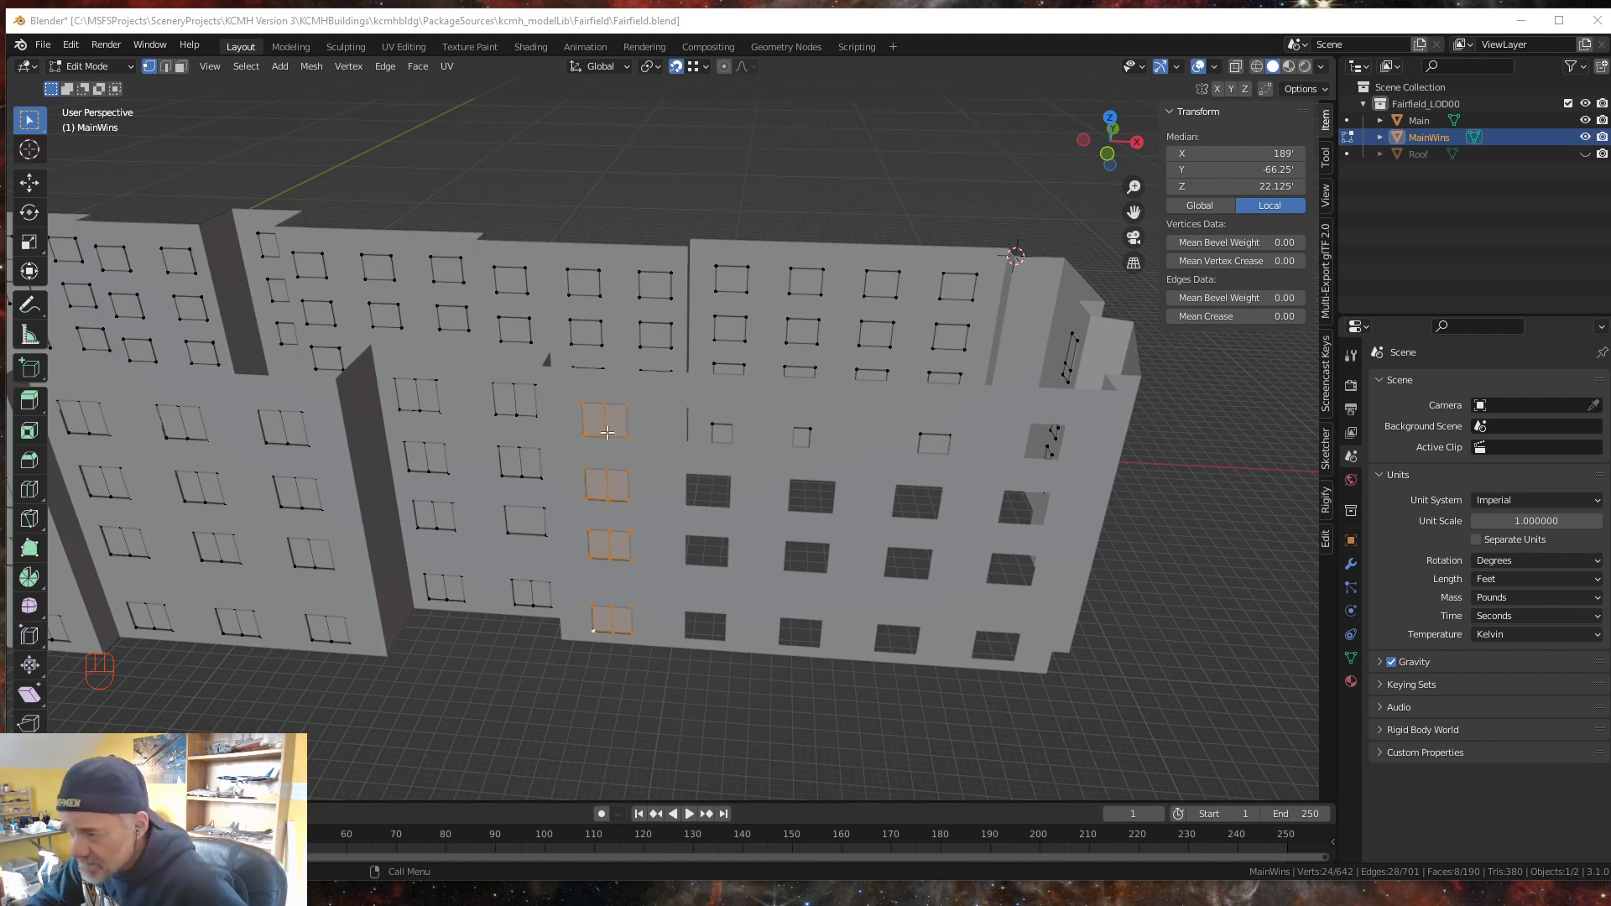
- Duplicate the selected column of four split windows along X, snapping the copy into the first empty column of openings on the front wall
{"action": "mouse_move", "coordinate": [778, 715]}
{"action": "middle_mouse_down"}
{"action": "mouse_move", "coordinate": [766, 708]}
{"action": "mouse_move", "coordinate": [790, 727]}
{"action": "middle_mouse_up"}
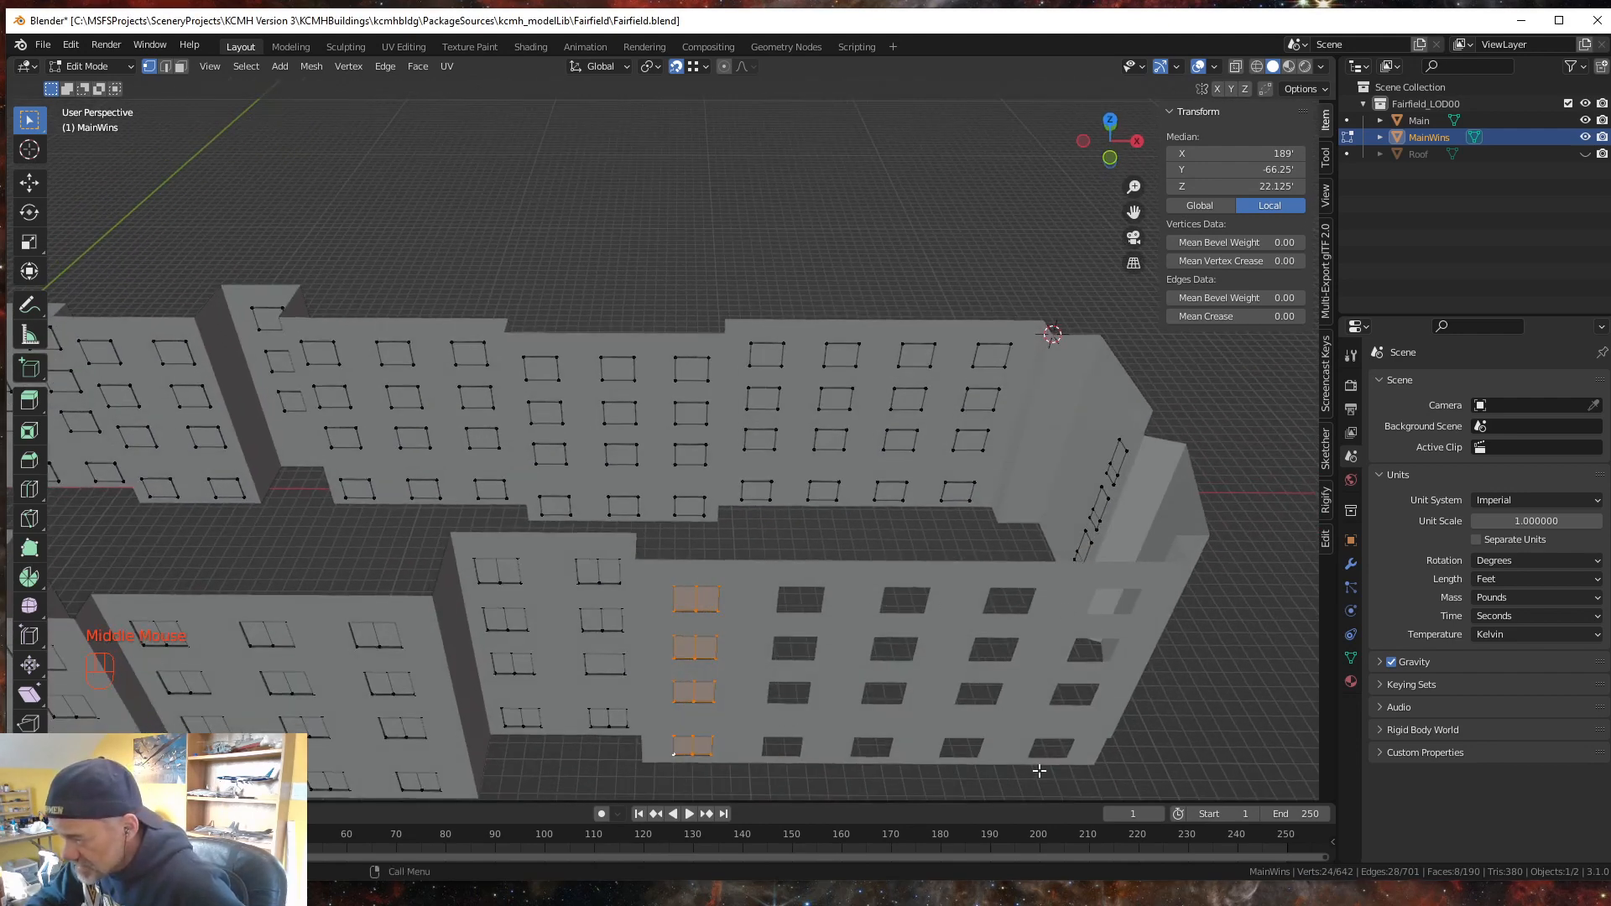
{"action": "middle_click_drag", "start_coordinate": [876, 695], "coordinate": [773, 621], "text": "shift"}
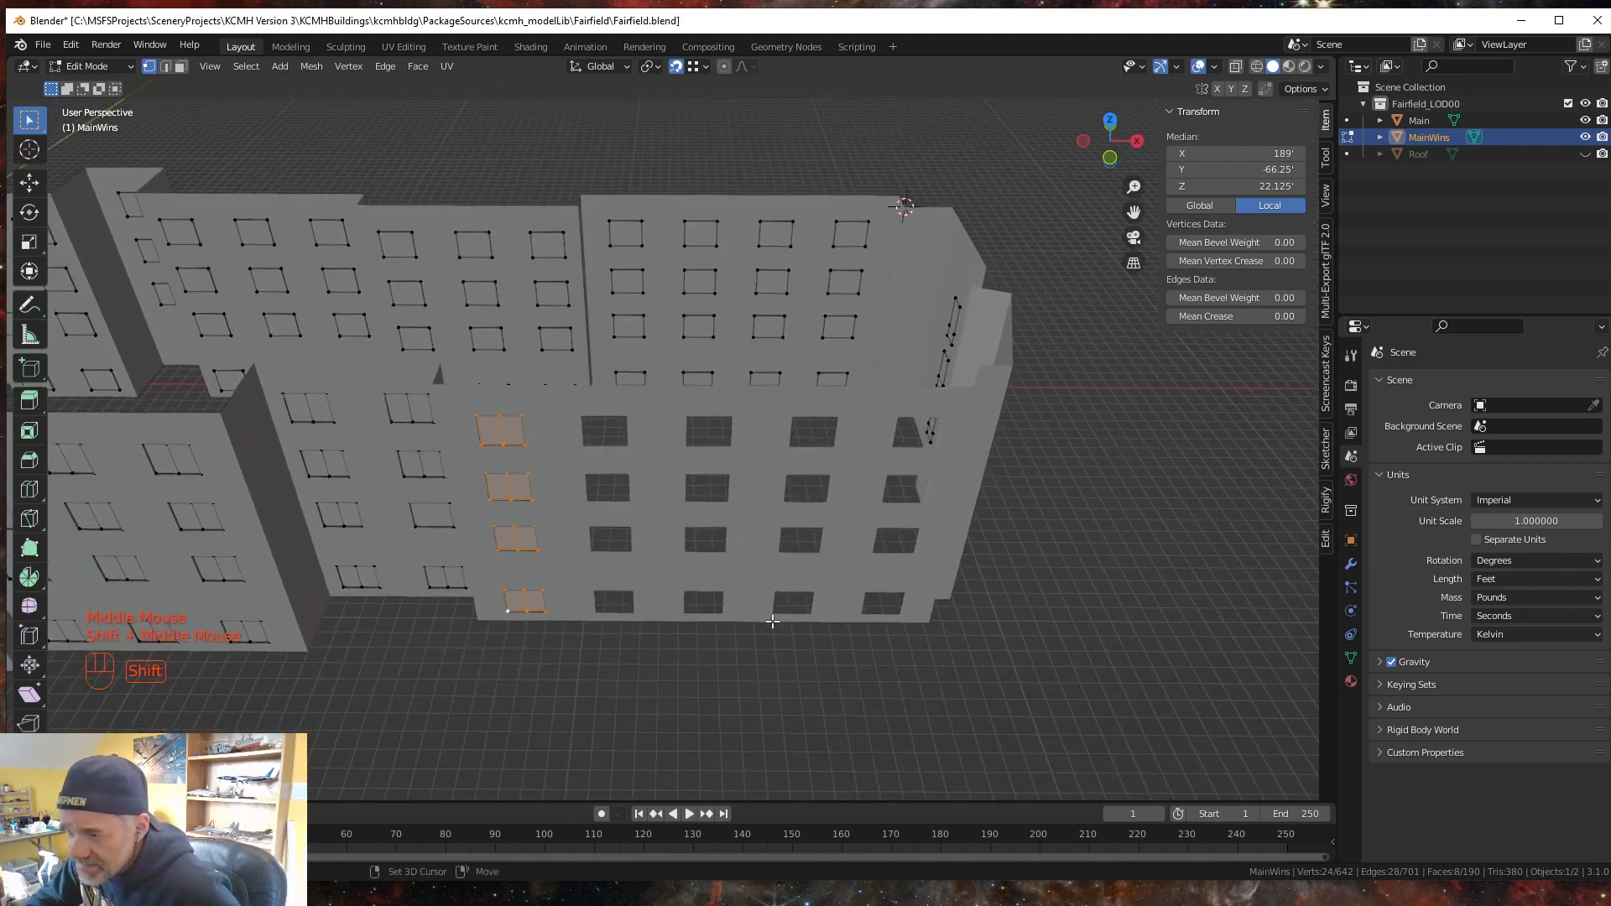
{"action": "middle_click_drag", "start_coordinate": [539, 667], "coordinate": [539, 667], "text": "shift"}
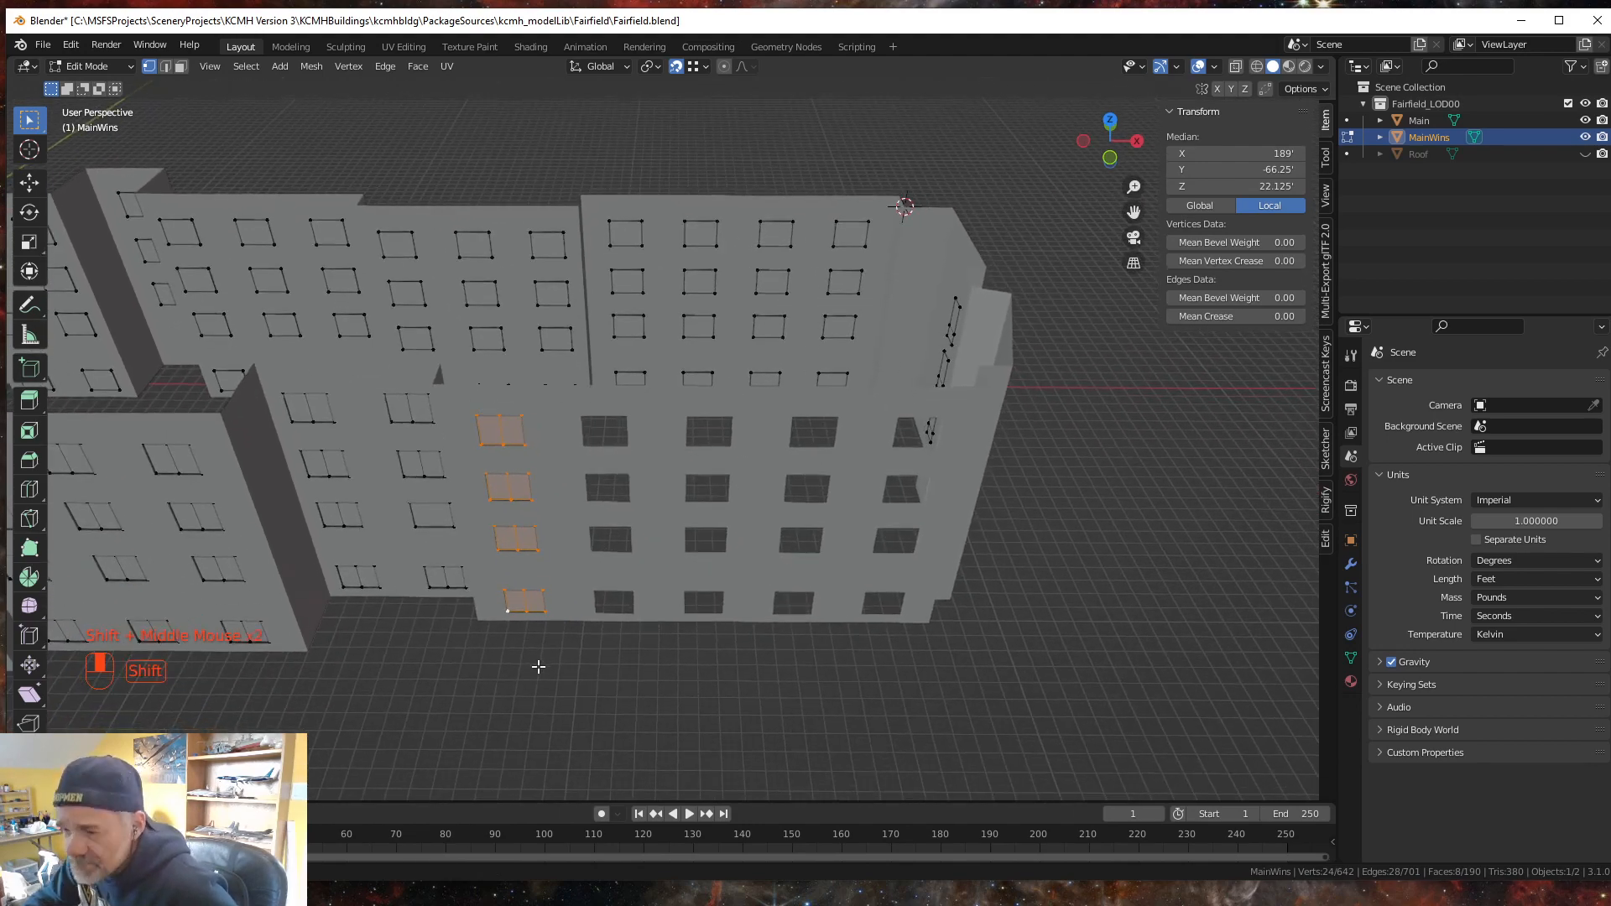
{"action": "scroll", "coordinate": [539, 667], "scroll_direction": "up", "scroll_amount": 2}
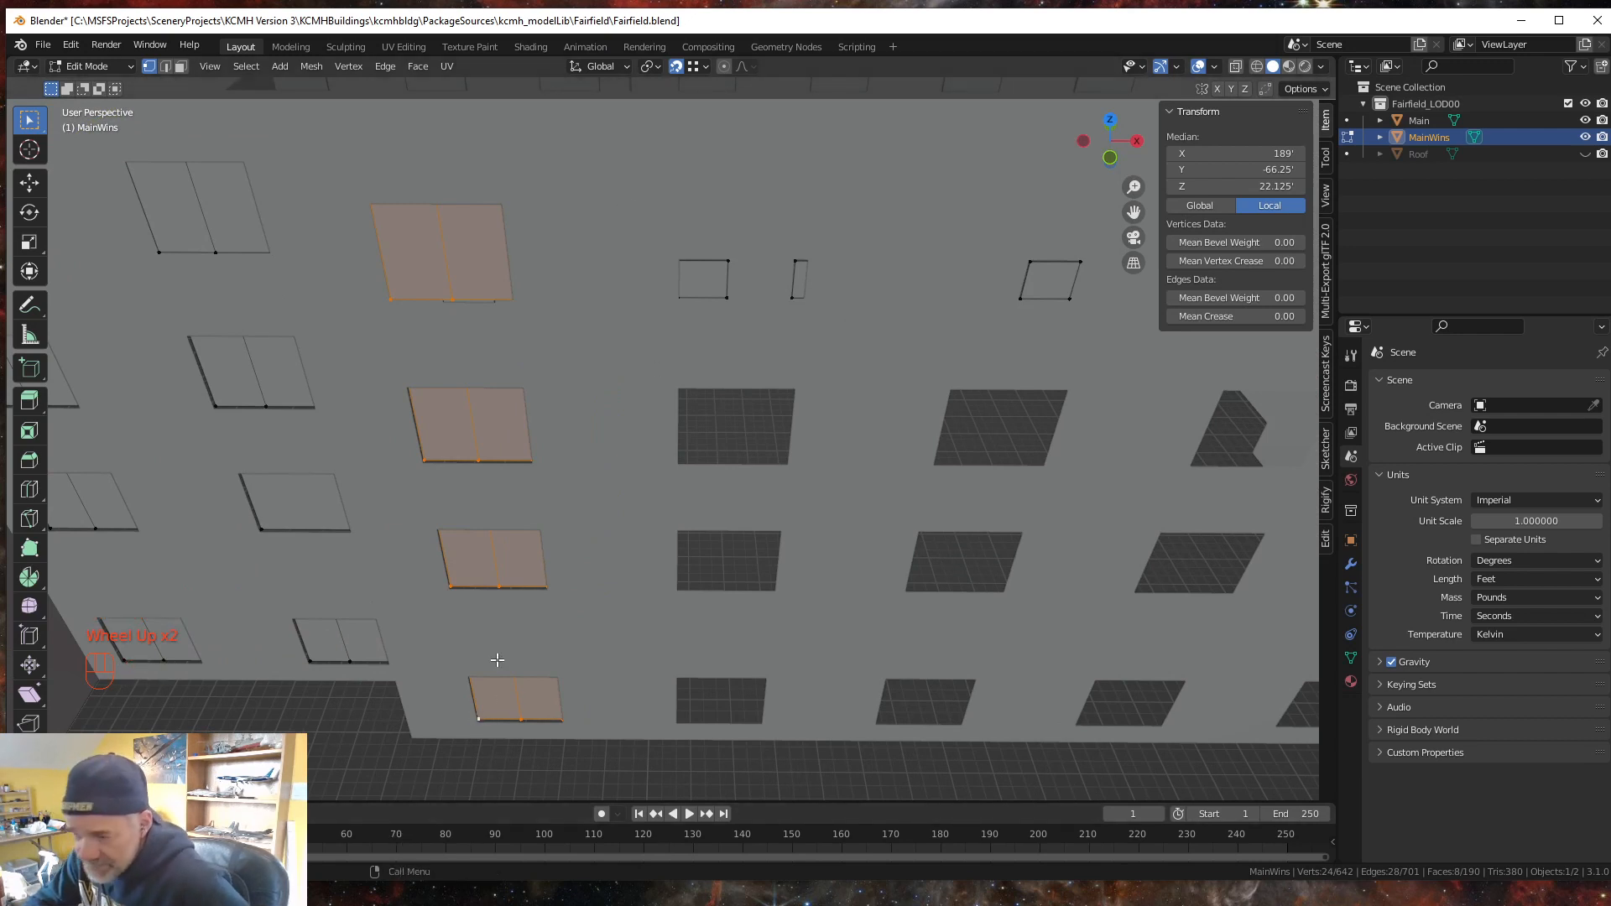
{"action": "key", "text": "shift"}
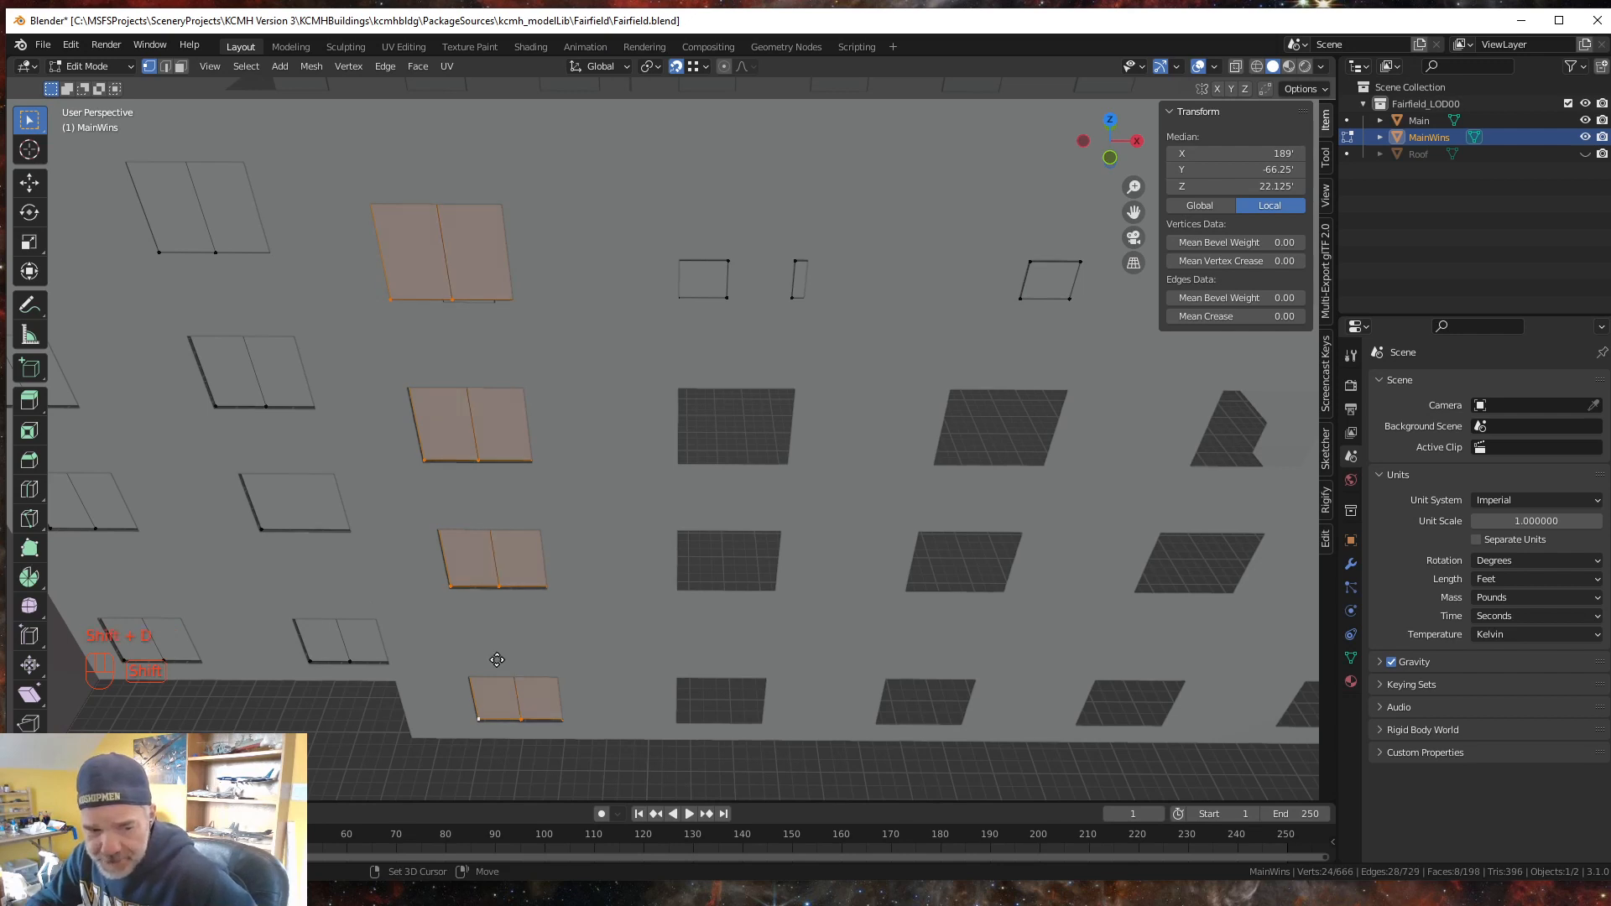
{"action": "key", "text": "shift+d"}
{"action": "key", "text": "Escape"}
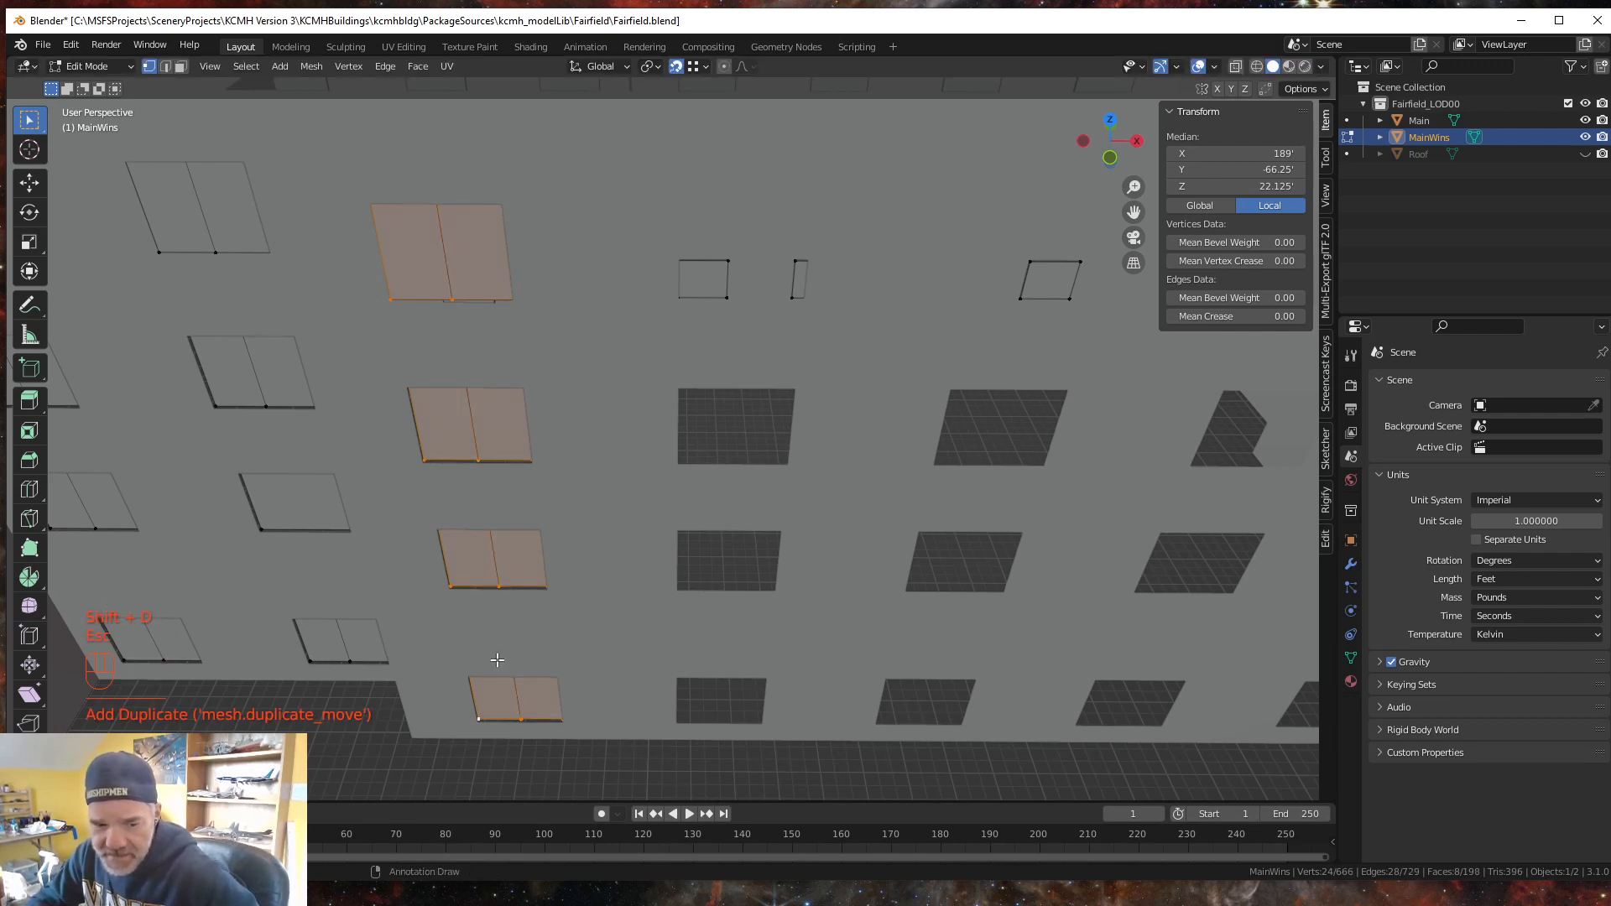
{"action": "key", "text": "g"}
{"action": "key", "text": "x"}
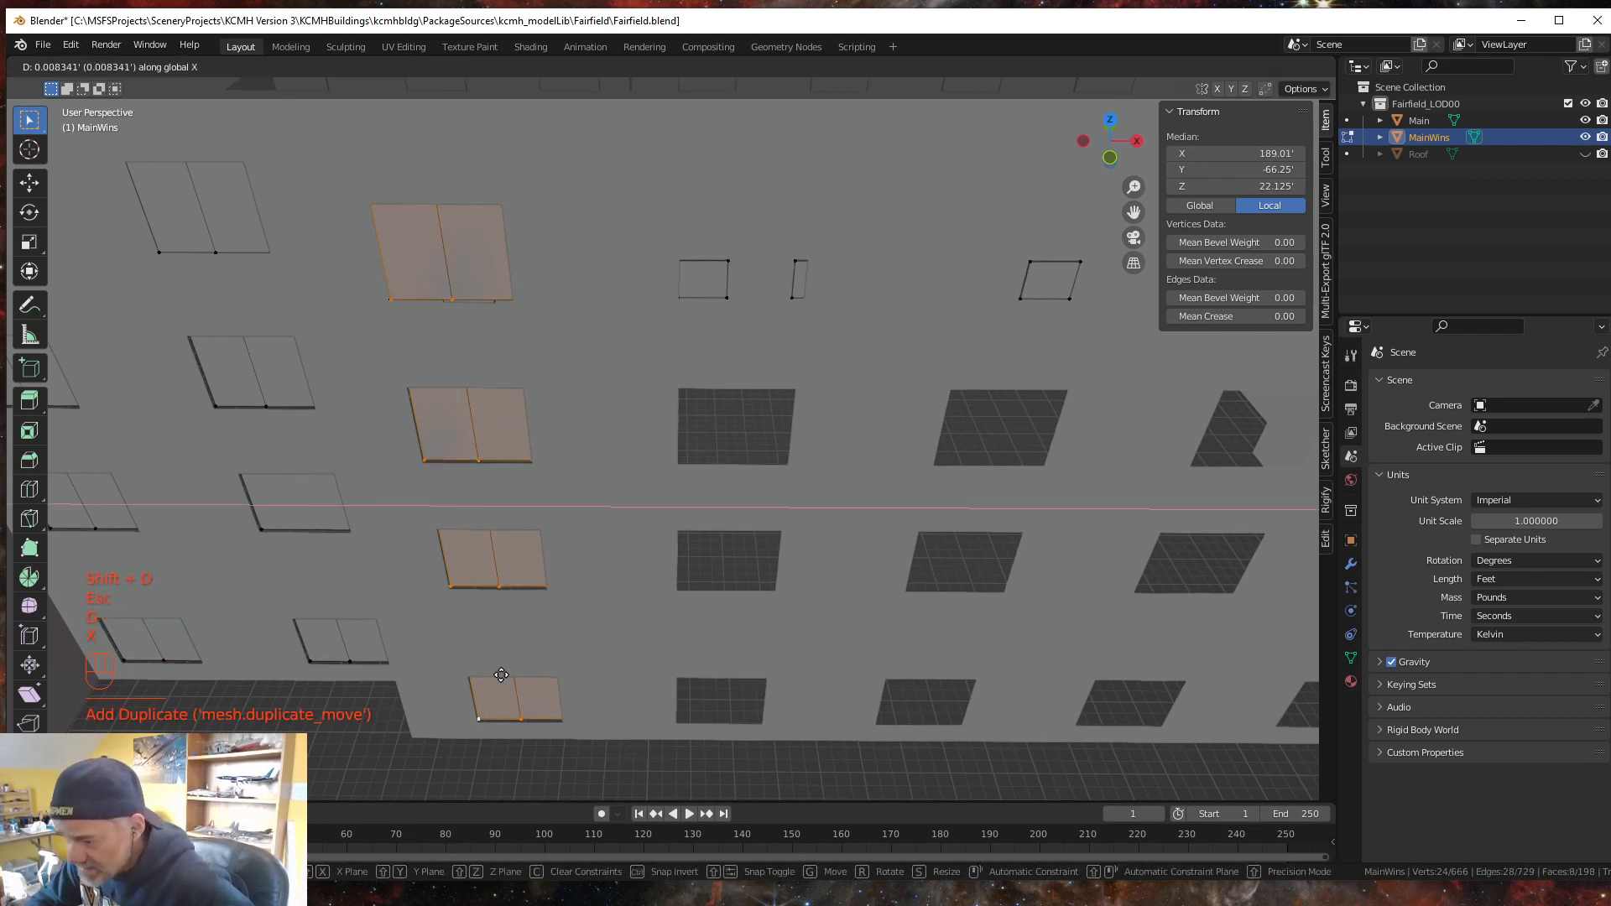
{"action": "left_click", "coordinate": [688, 723]}
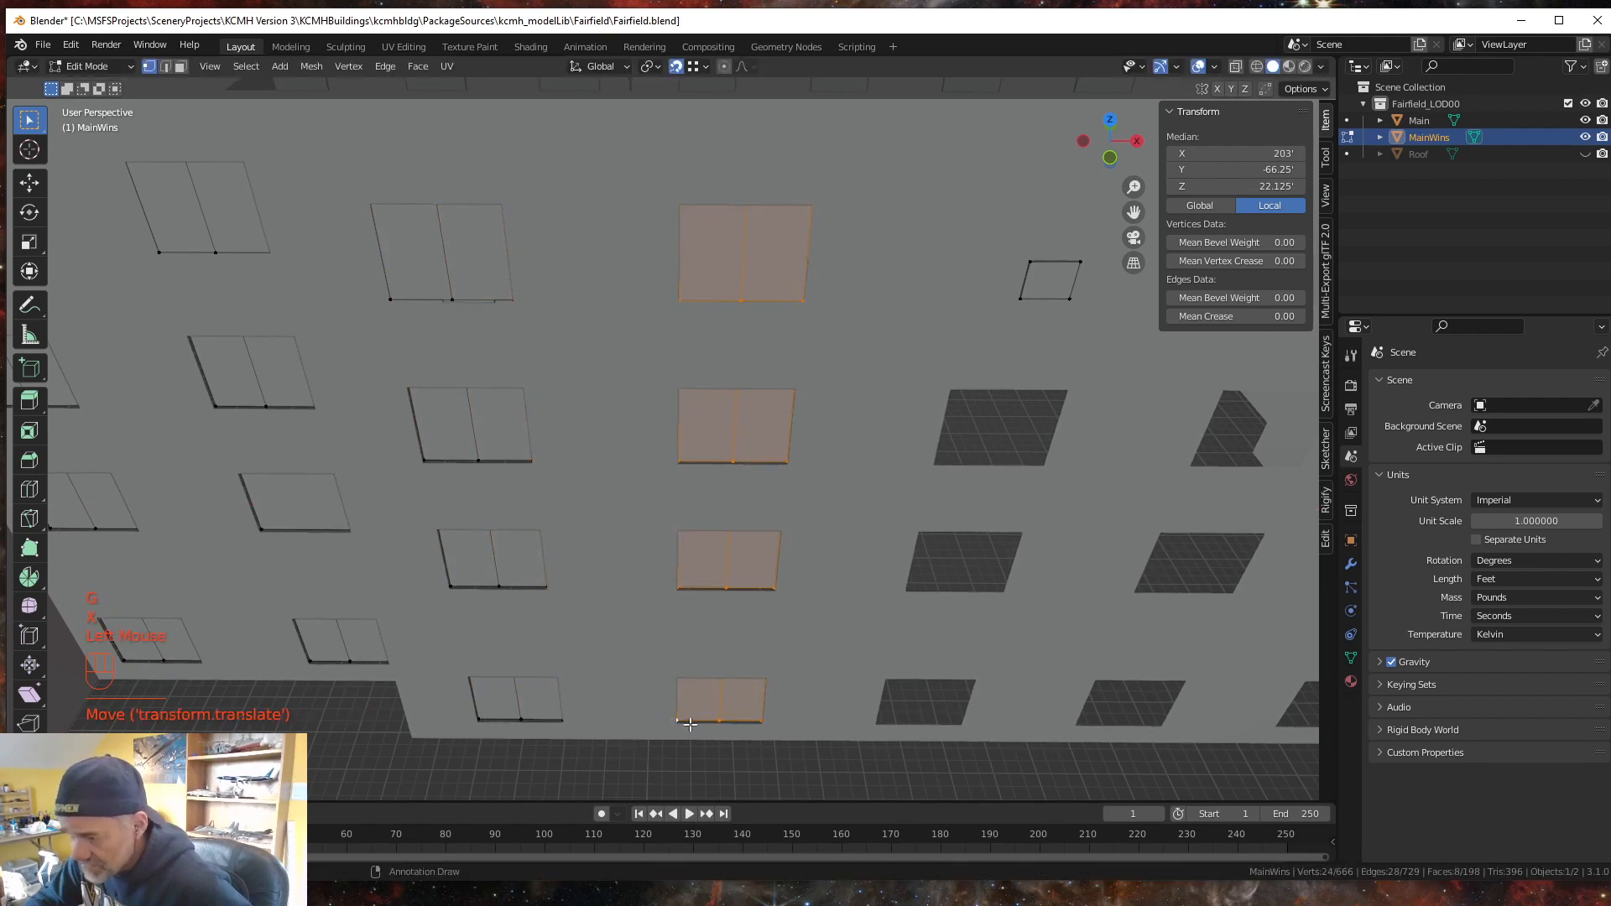
- Duplicate the newly placed window column along X, snapping the copy into the second empty column of openings
{"action": "key", "text": "shift+d"}
{"action": "key", "text": "Escape"}
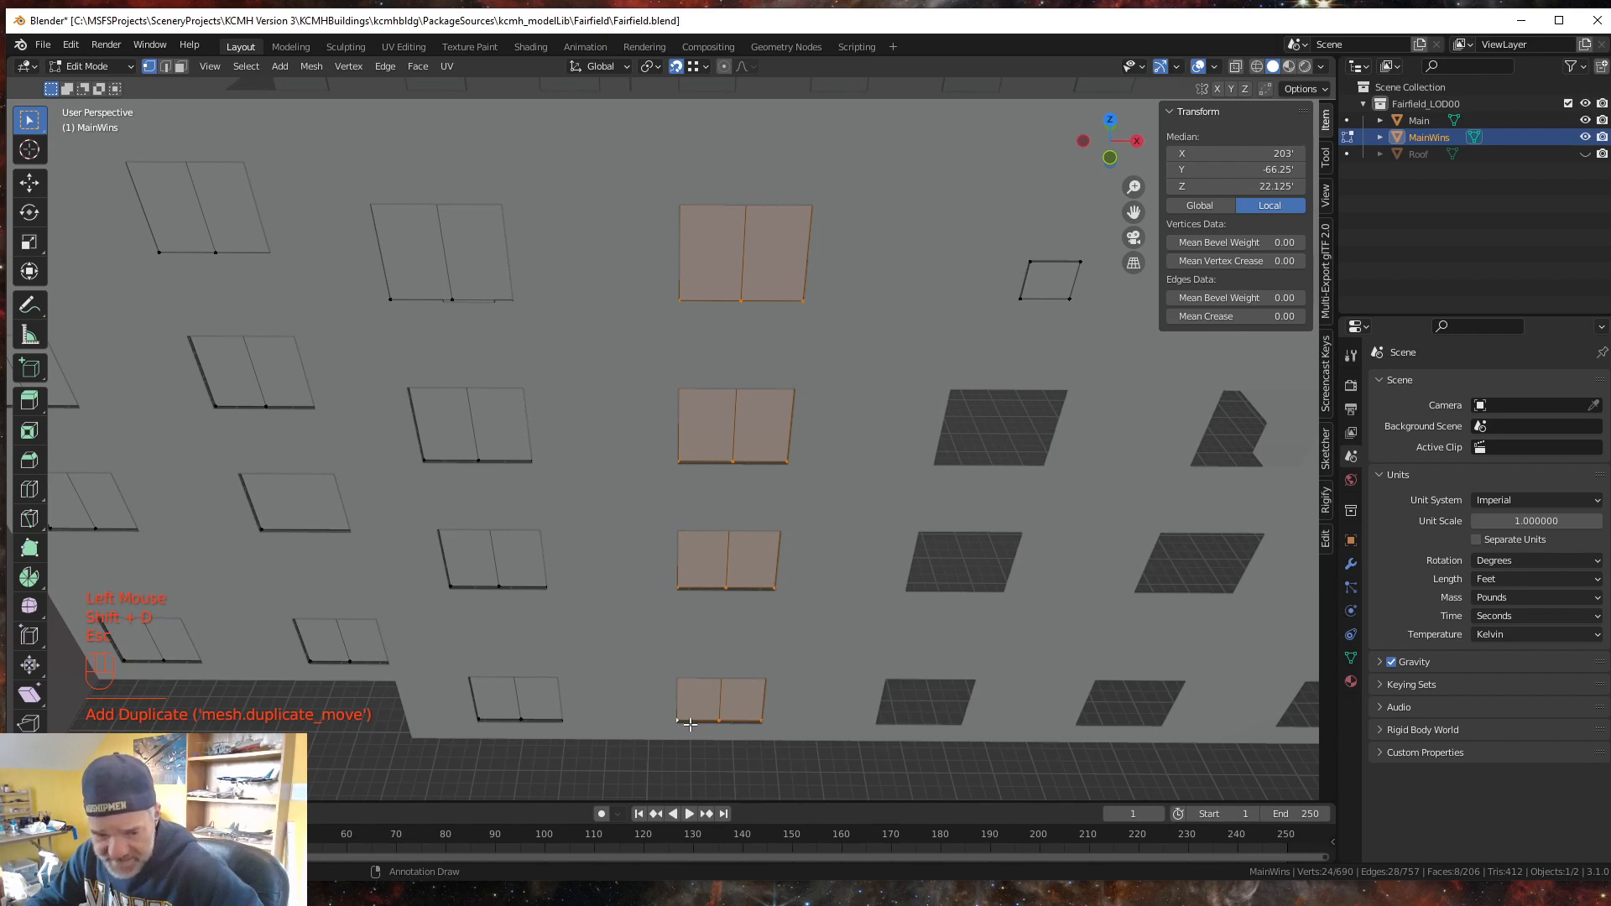
{"action": "key", "text": "g"}
{"action": "key", "text": "x"}
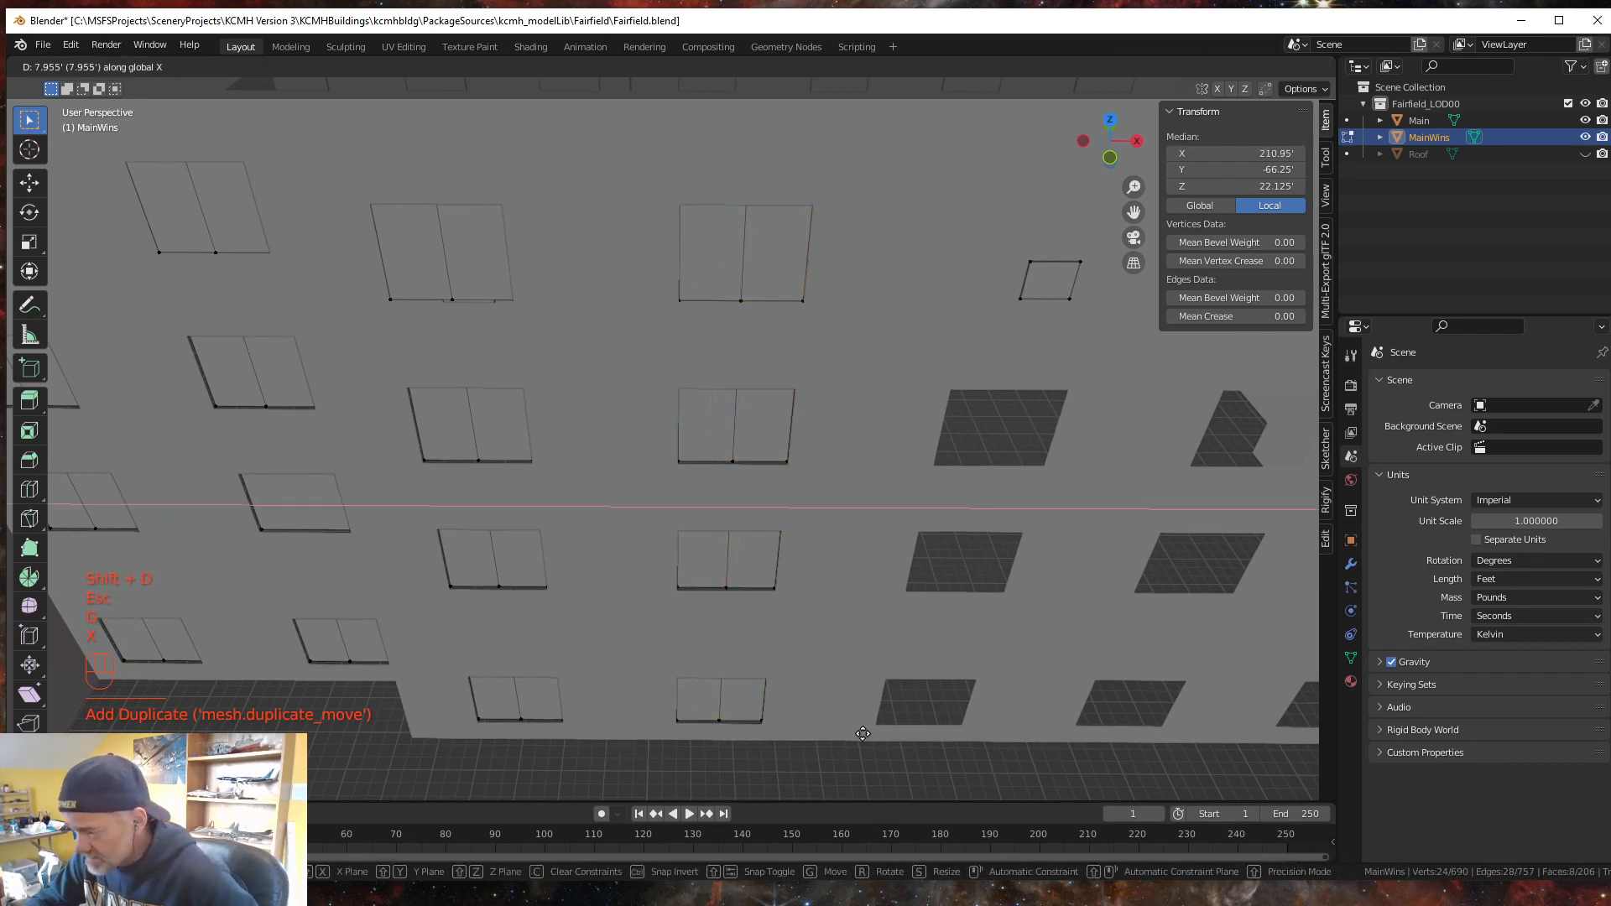
{"action": "left_click", "coordinate": [875, 729]}
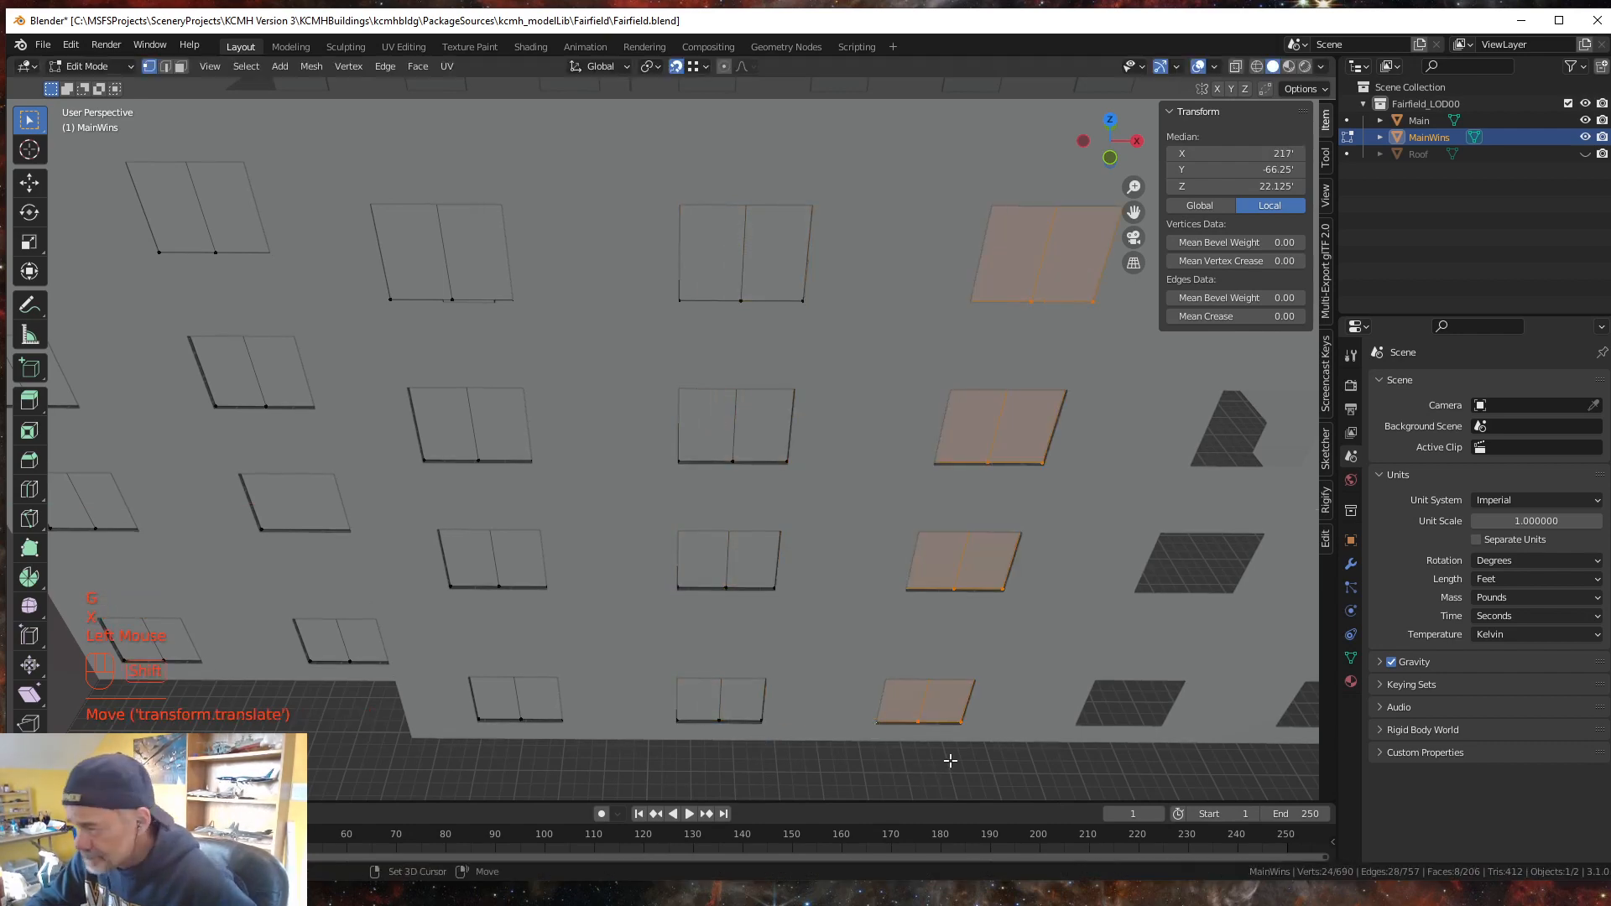
- Try to duplicate the selected window column 28' along X into the last empty column of openings on the front wall
{"action": "middle_click_drag", "start_coordinate": [953, 759], "coordinate": [420, 629], "text": "shift"}
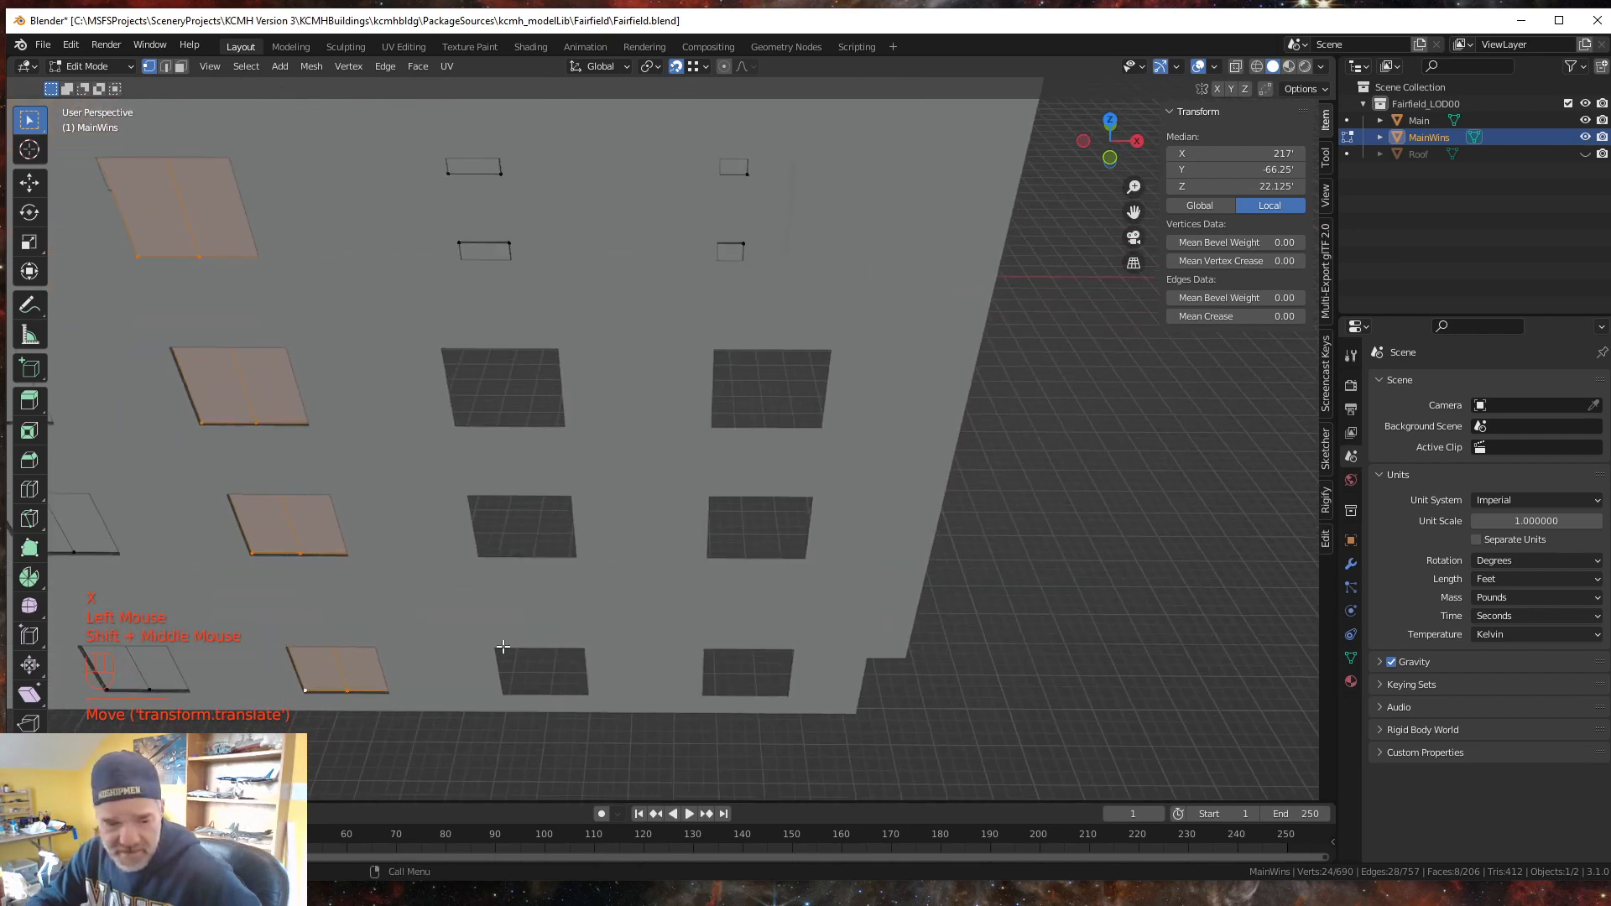
{"action": "key", "text": "shift+d"}
{"action": "key", "text": "Escape"}
{"action": "key", "text": "g"}
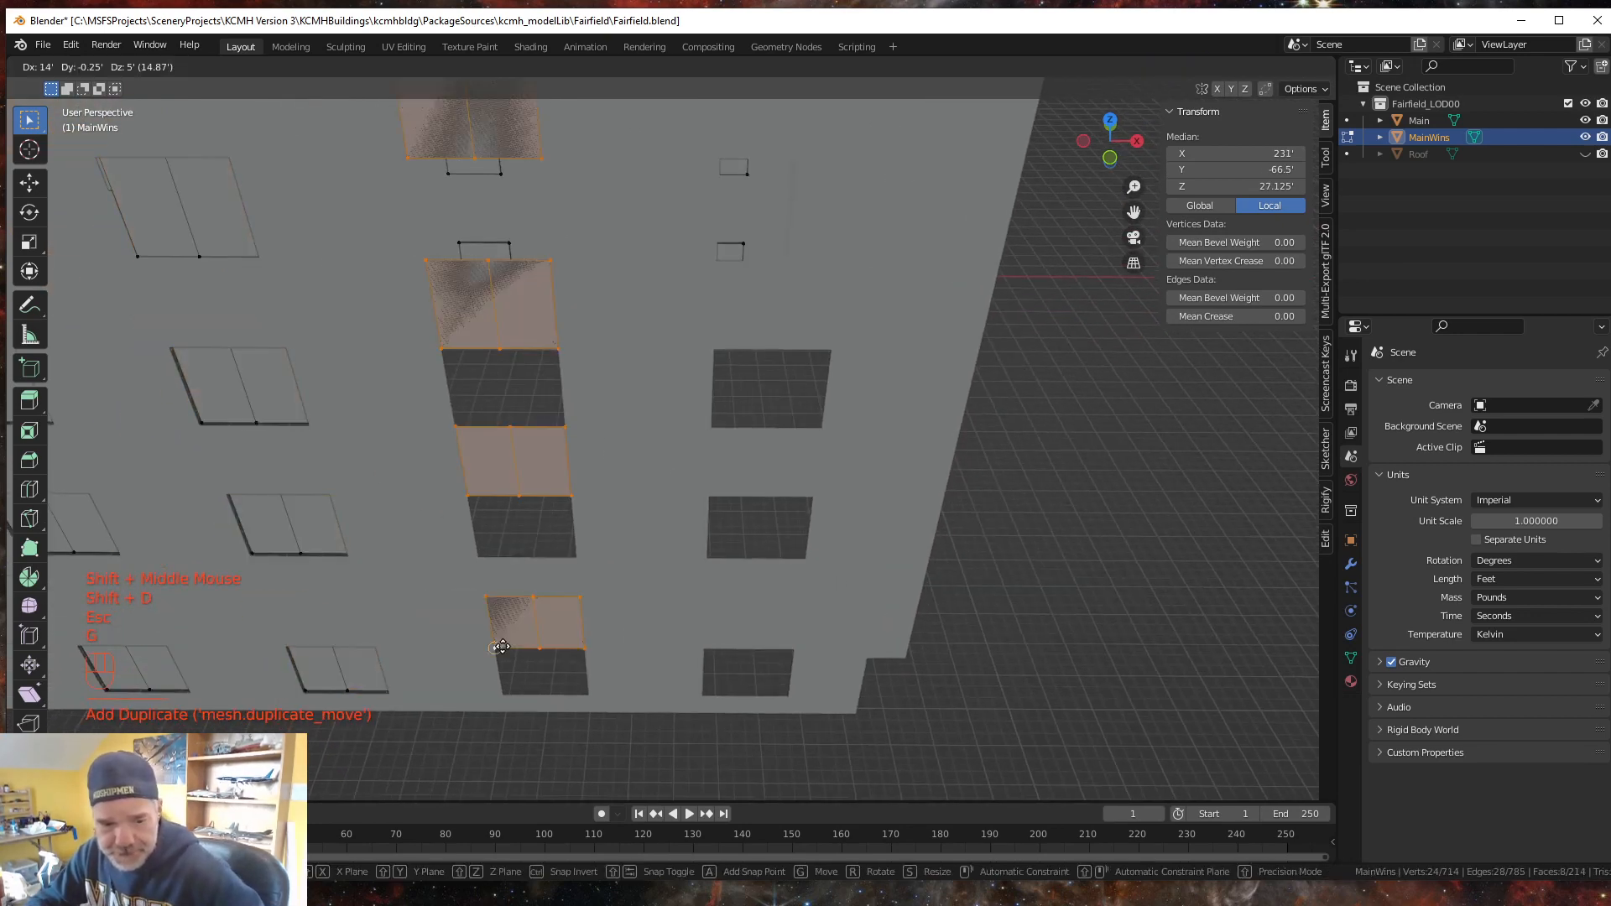
{"action": "key", "text": "x"}
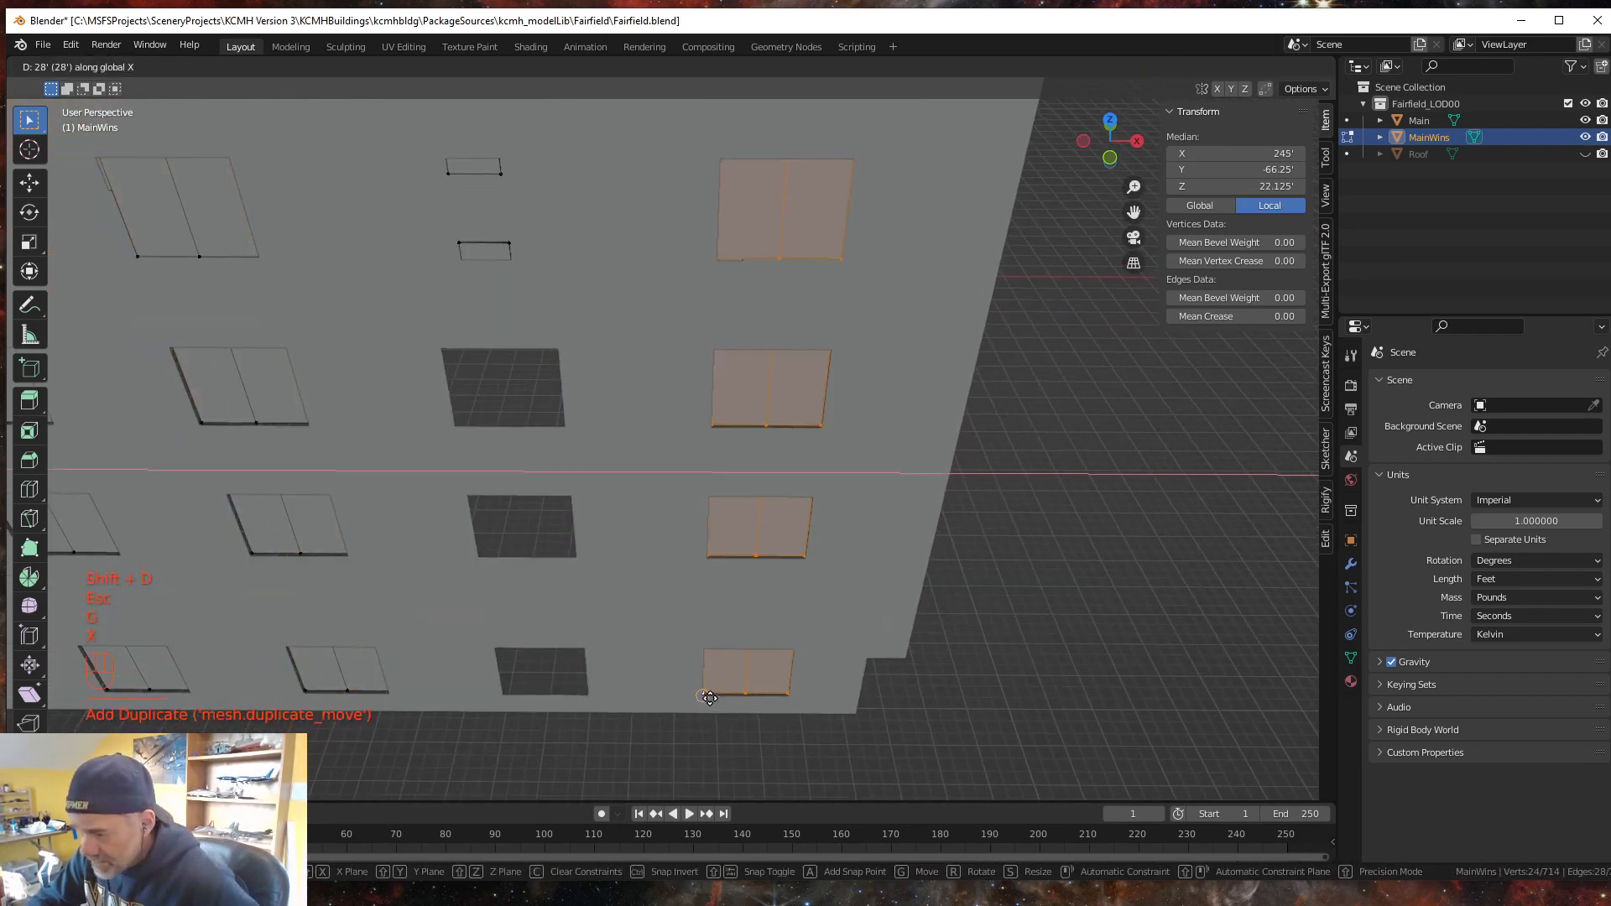
{"action": "left_click", "coordinate": [712, 698]}
{"action": "scroll", "coordinate": [688, 705], "scroll_direction": "down", "scroll_amount": 3}
{"action": "scroll", "coordinate": [622, 621], "scroll_direction": "up", "scroll_amount": 1}
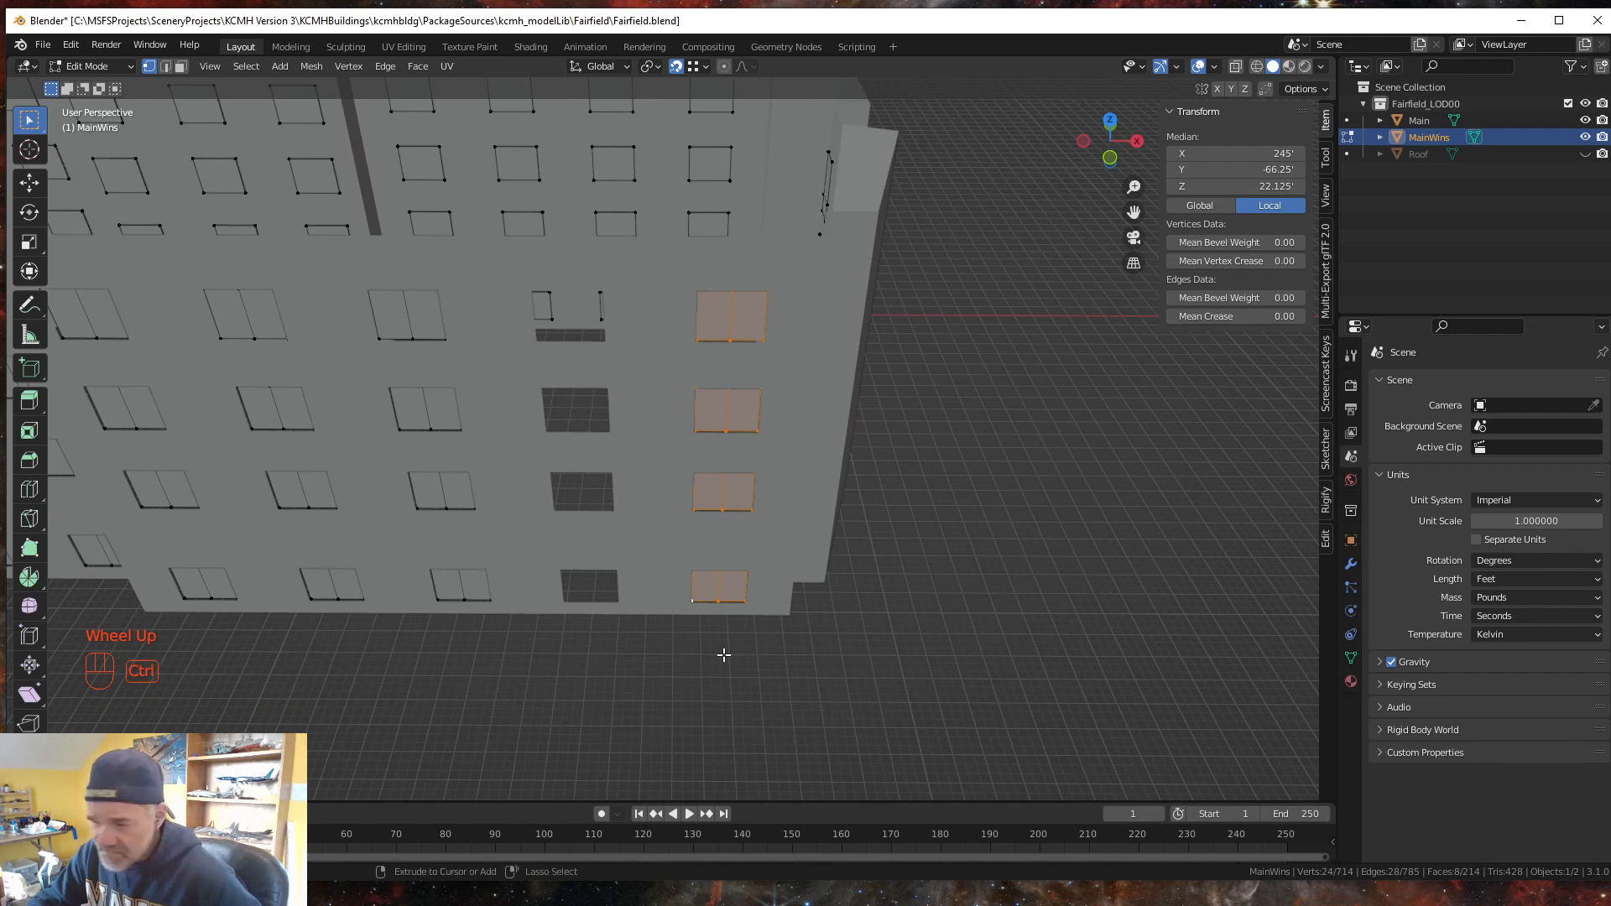
{"action": "key", "text": "ctrl+z"}
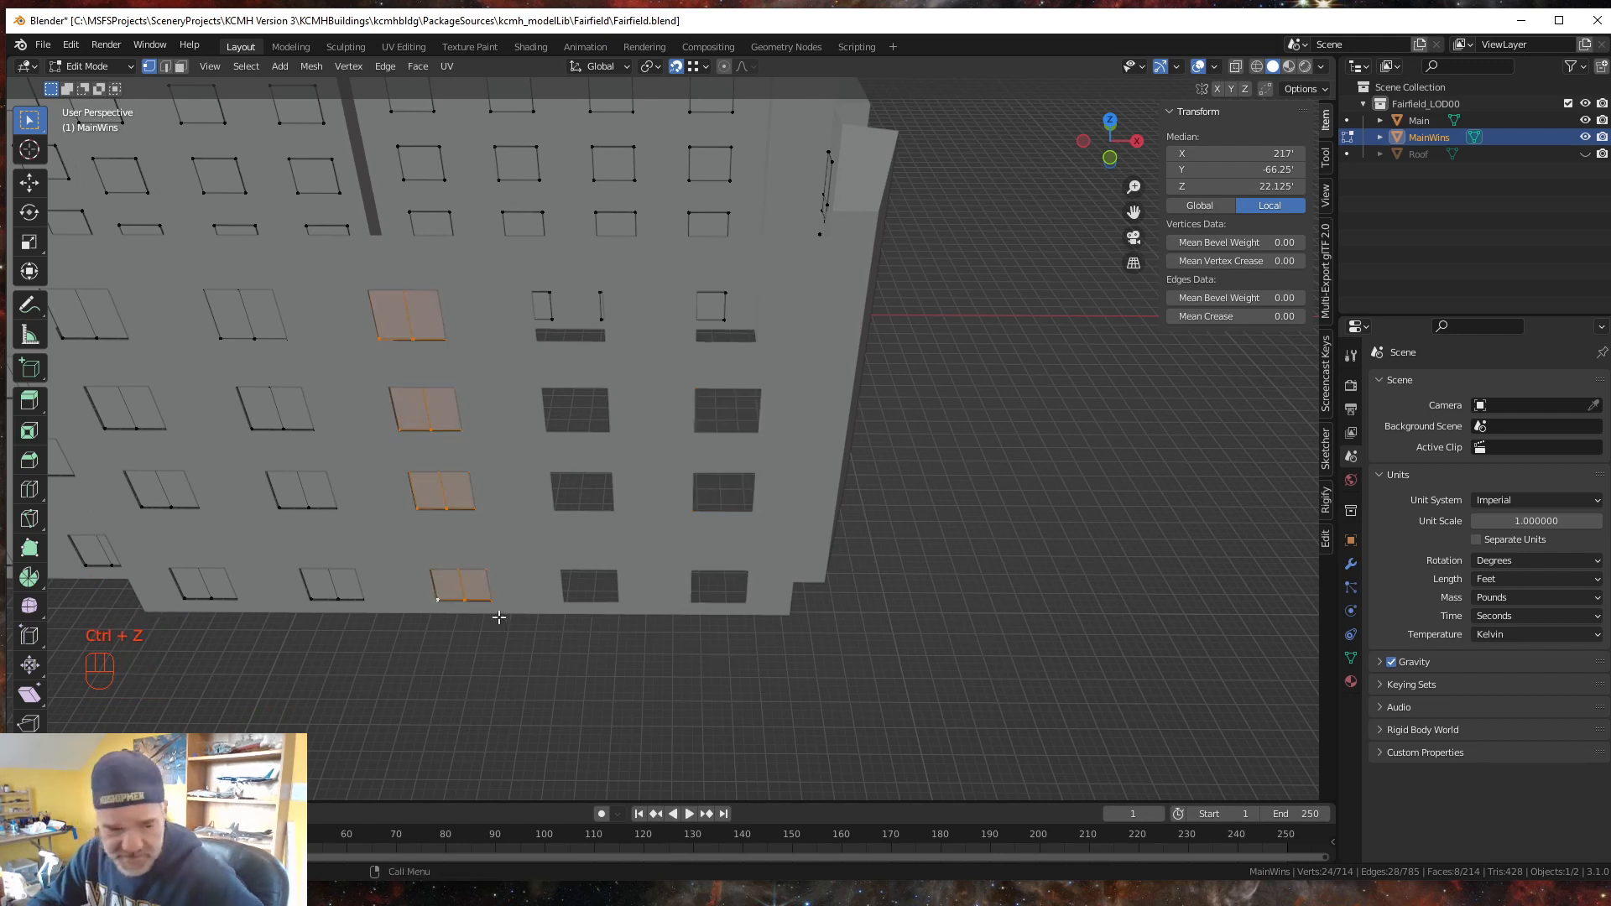
- Duplicate the selected window column 14' along X, snapping the copy into the adjacent empty column of openings
{"action": "key", "text": "shift+d"}
{"action": "key", "text": "Escape"}
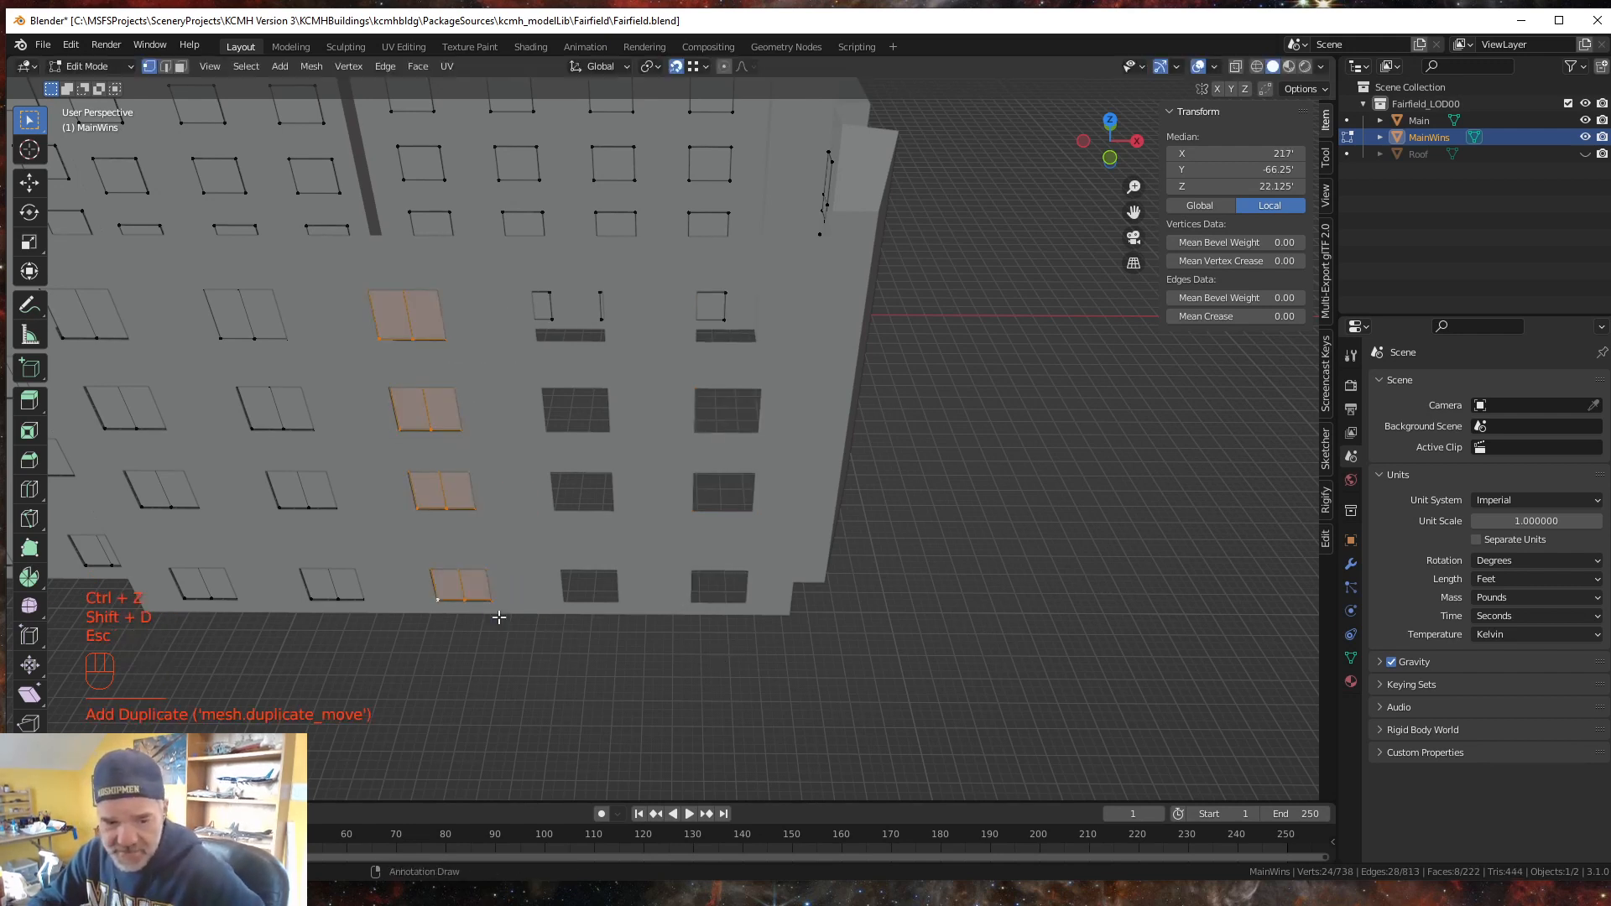
{"action": "key", "text": "g"}
{"action": "key", "text": "x"}
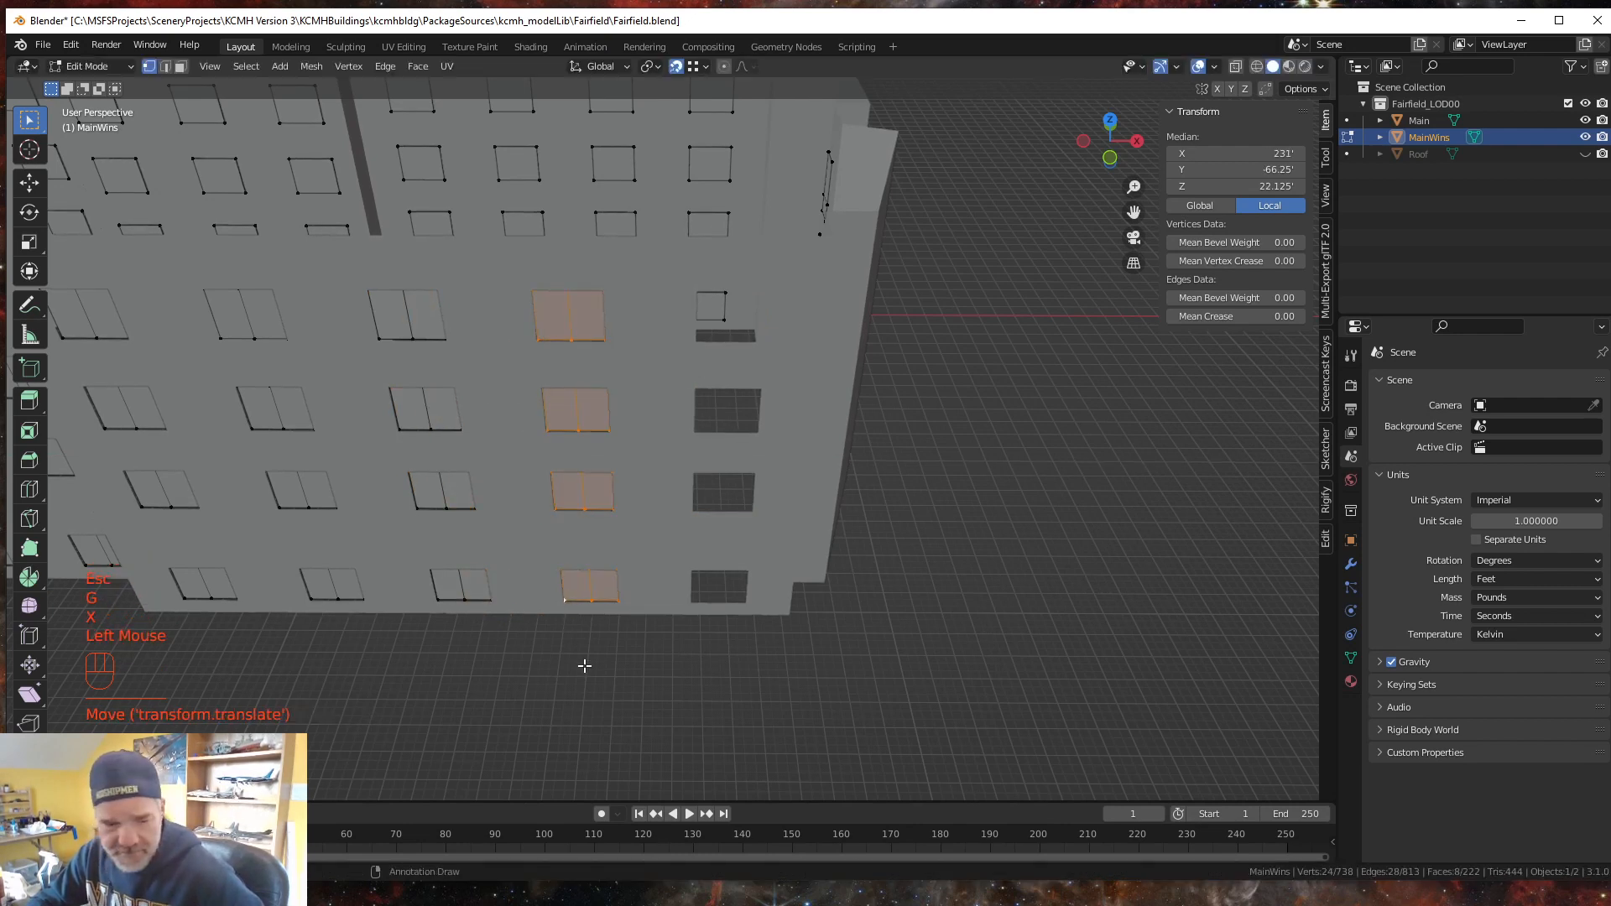
- Duplicate the newly placed window column another 14' along X to fill the last empty column at the front wall's end
{"action": "key", "text": "shift+d"}
{"action": "key", "text": "Escape"}
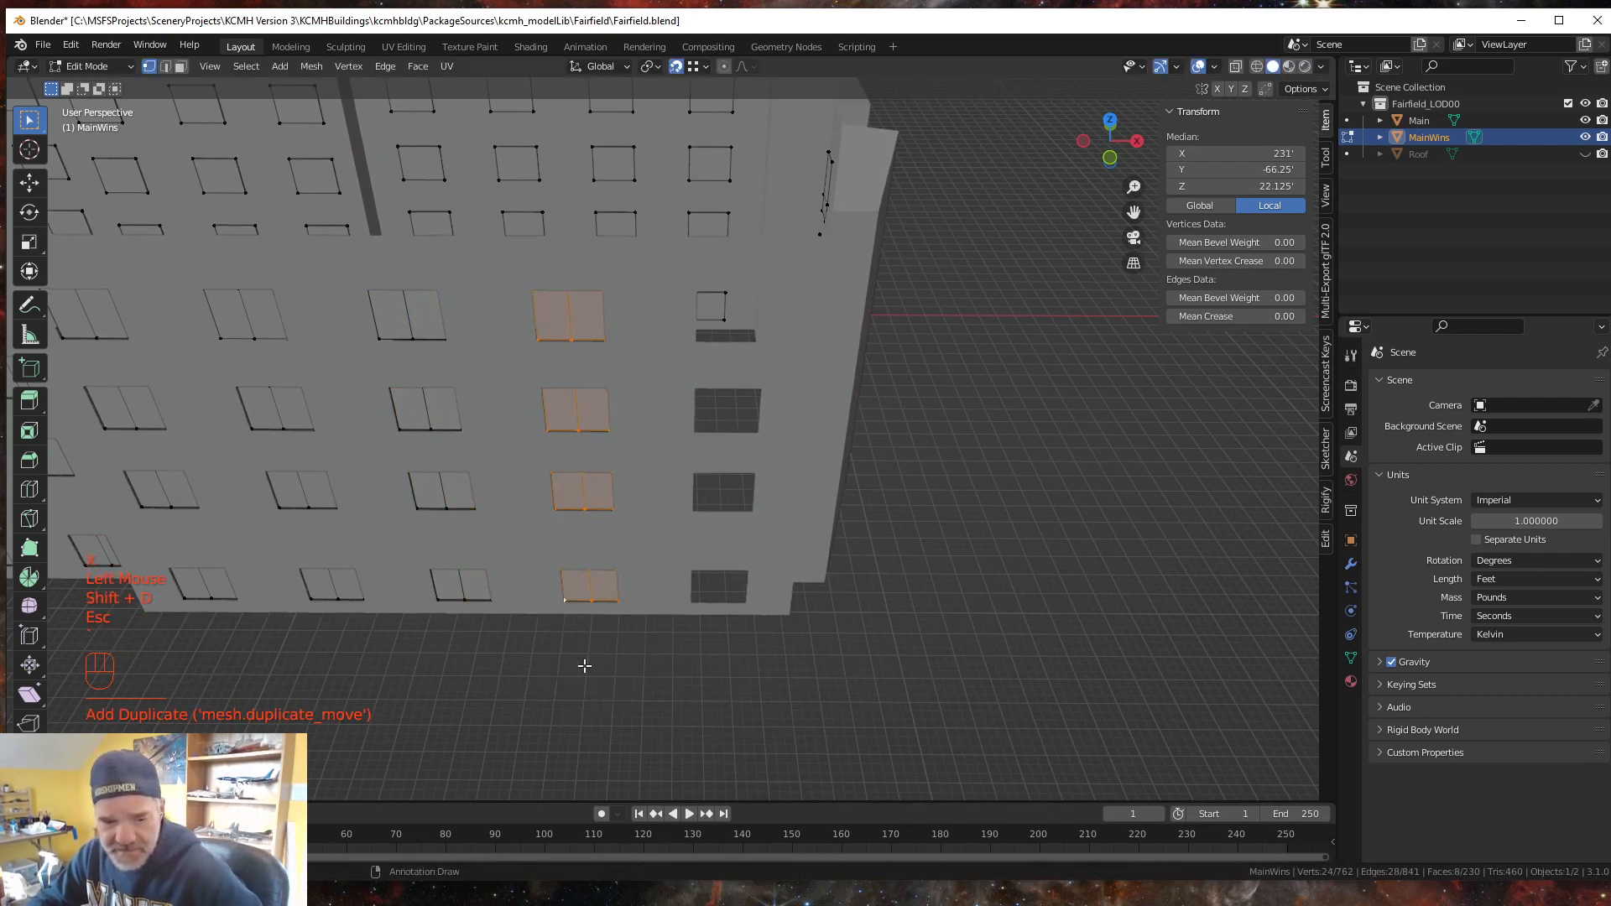
{"action": "key", "text": "g"}
{"action": "key", "text": "x"}
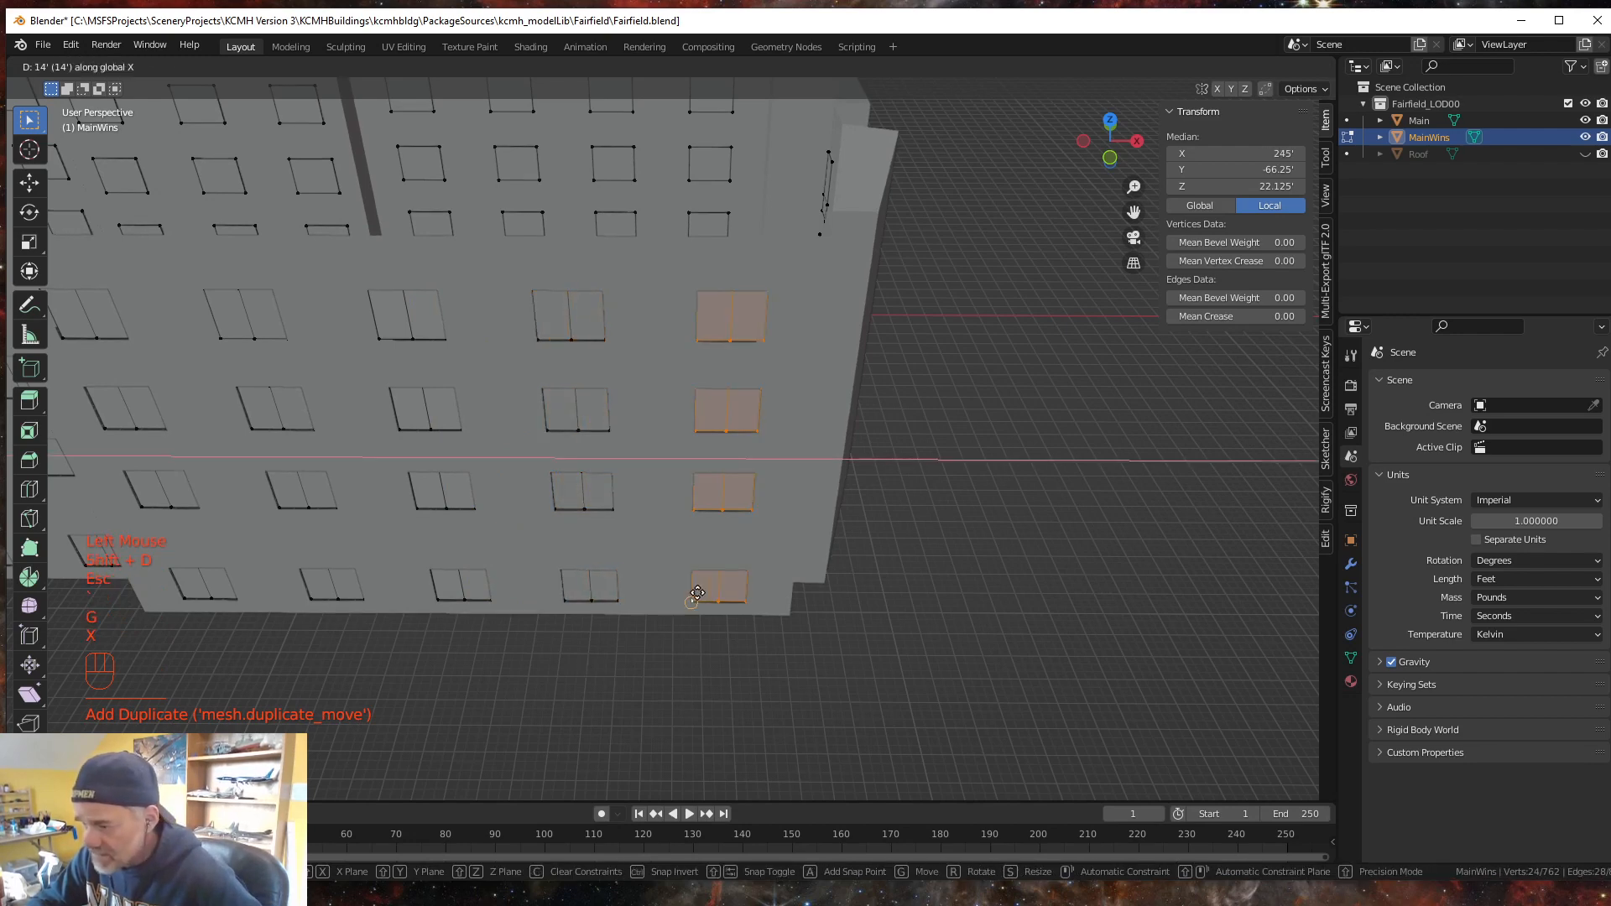
{"action": "left_click", "coordinate": [816, 755]}
- Add a centred vertical loop cut to the remaining unsplit window in the recessed section of the front wall, second row from the ground
{"action": "middle_click_drag", "start_coordinate": [794, 737], "coordinate": [845, 734]}
{"action": "scroll", "coordinate": [799, 730], "scroll_direction": "down", "scroll_amount": 2}
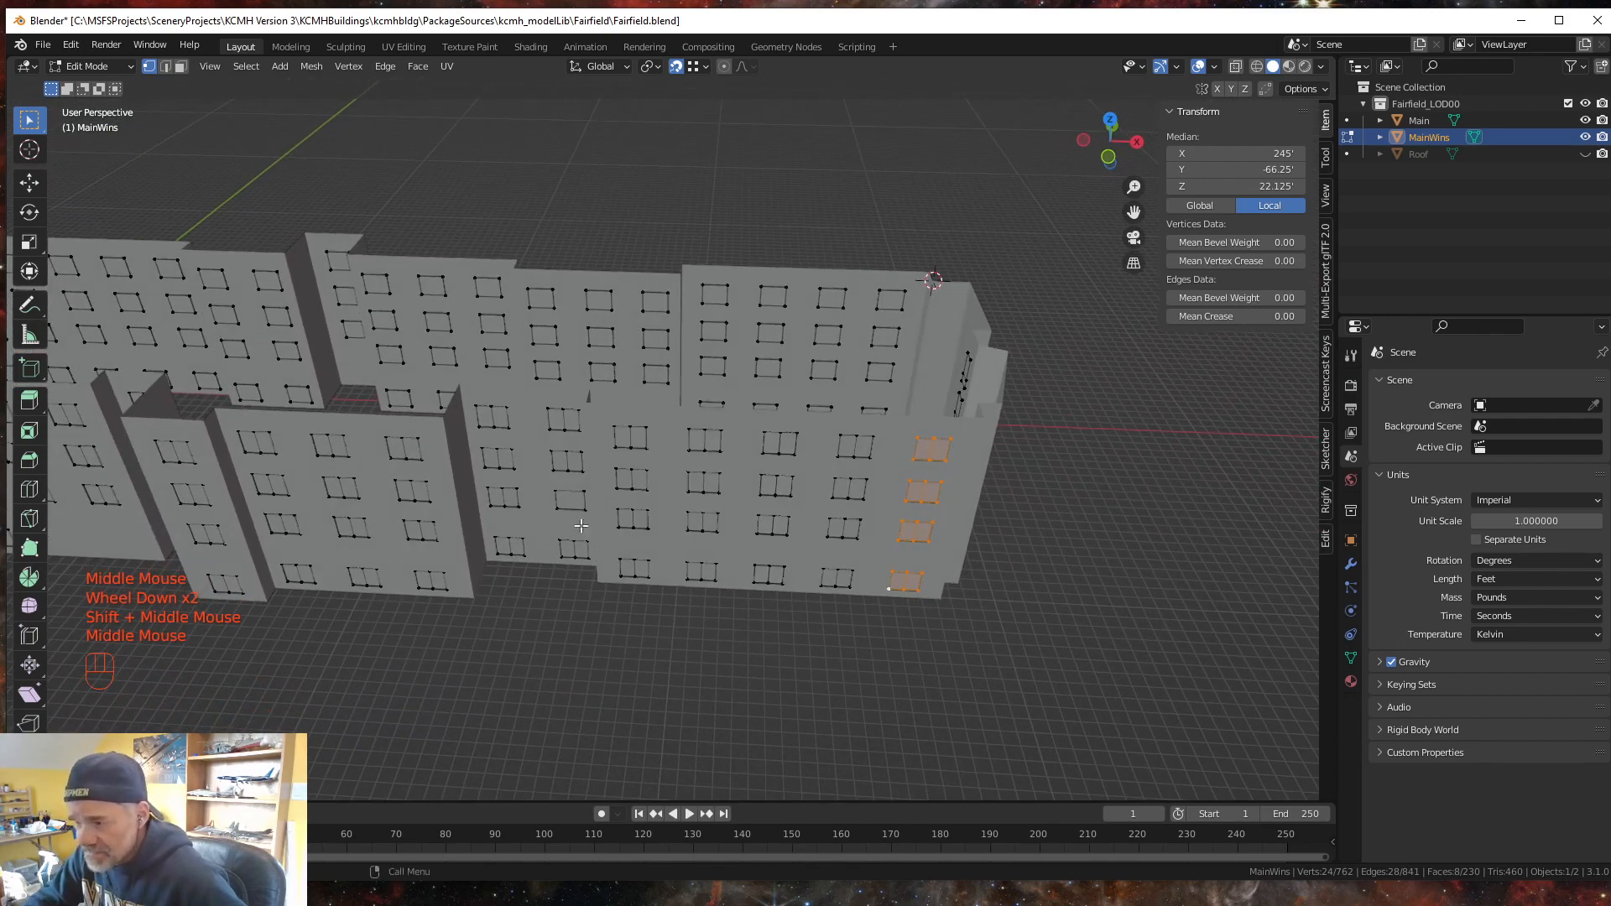
{"action": "middle_click_drag", "start_coordinate": [647, 642], "coordinate": [705, 626]}
{"action": "scroll", "coordinate": [737, 657], "scroll_direction": "up", "scroll_amount": 1}
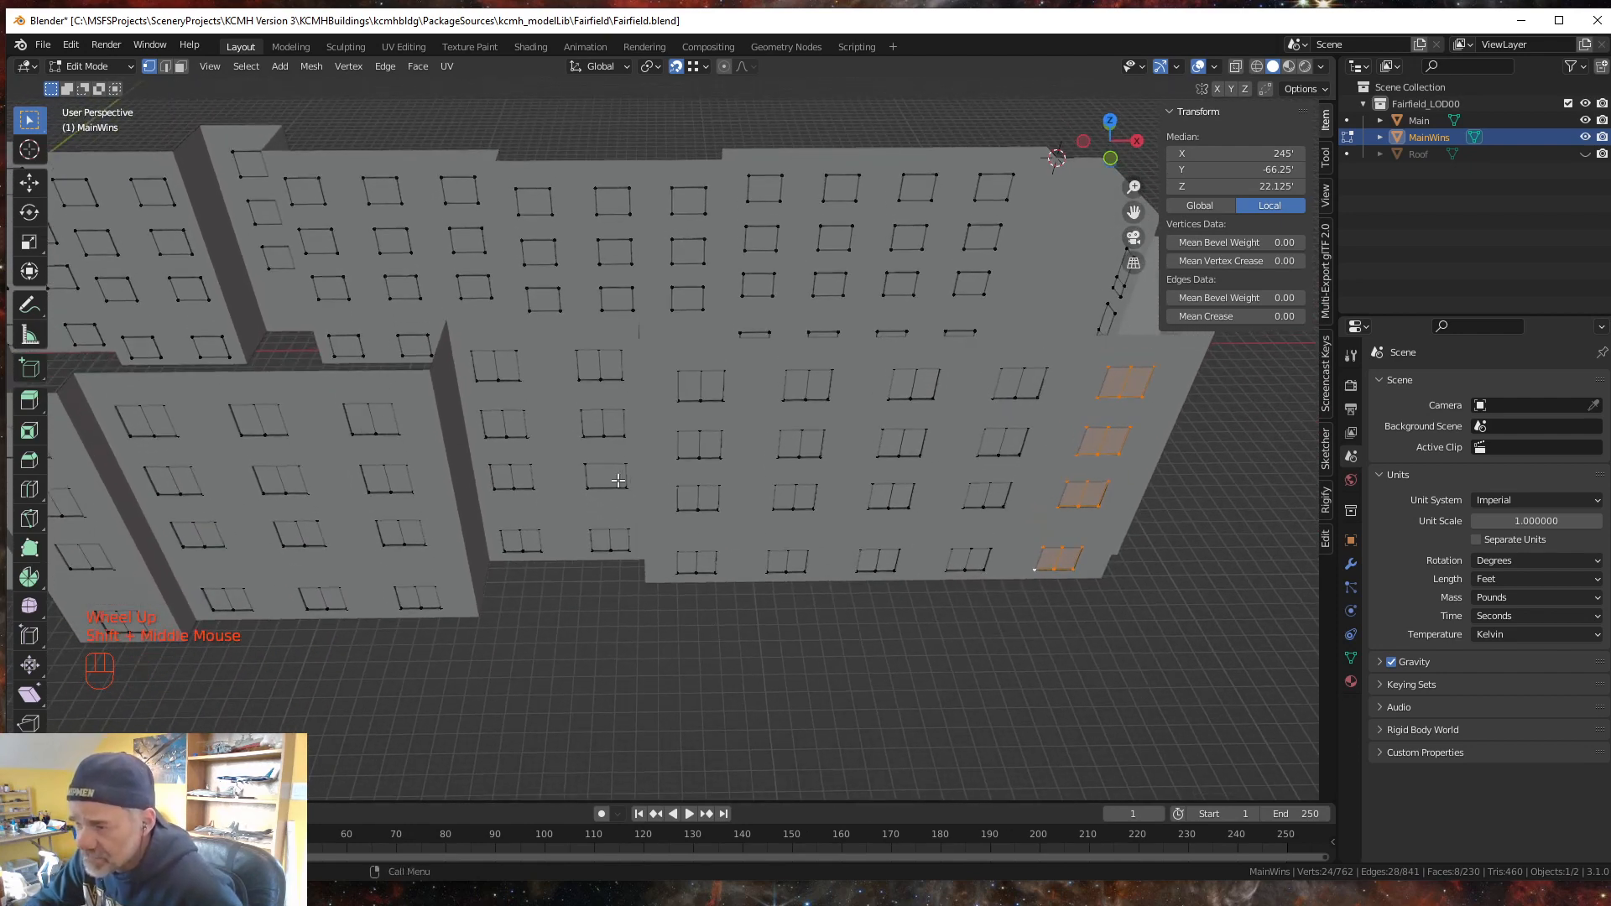
{"action": "left_click", "coordinate": [550, 310]}
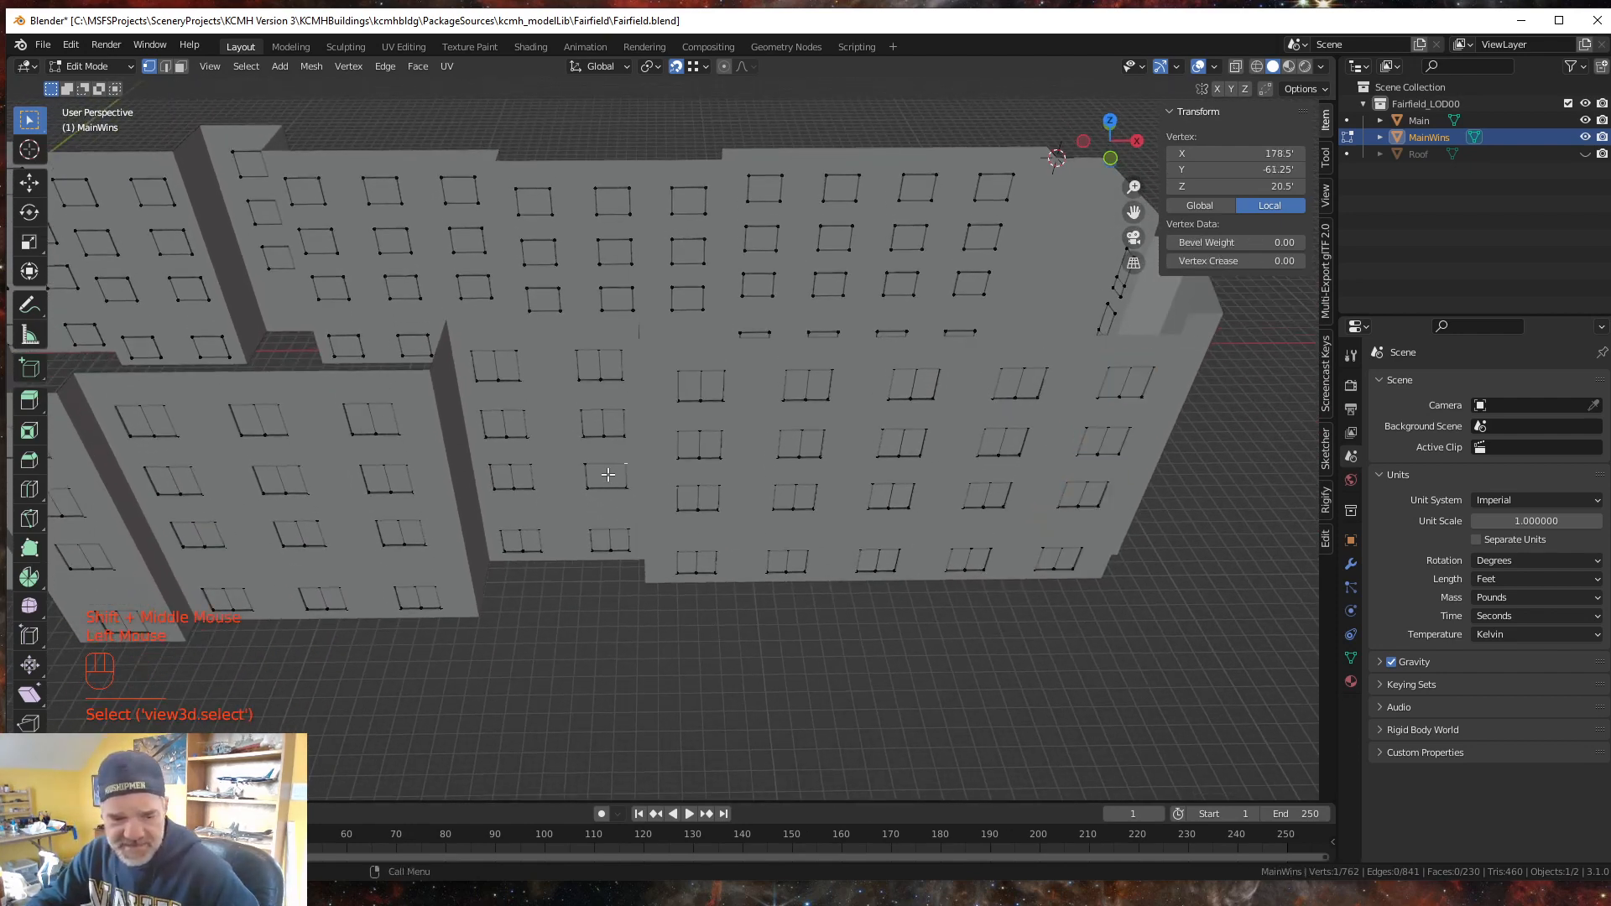
{"action": "left_click", "coordinate": [181, 68]}
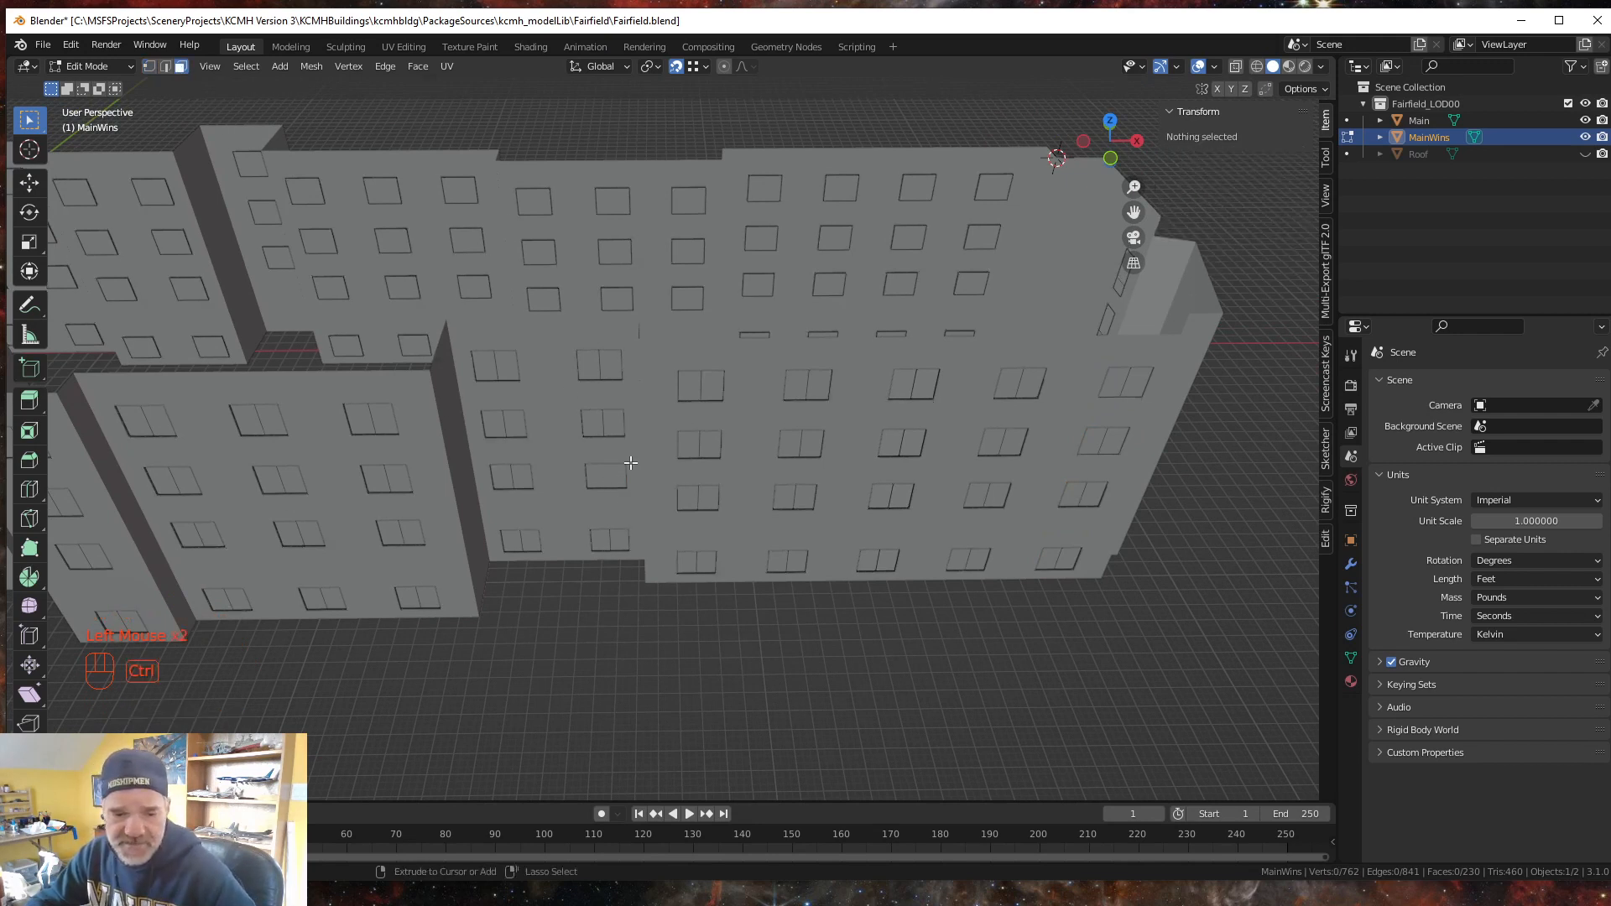
{"action": "key", "text": "ctrl+r"}
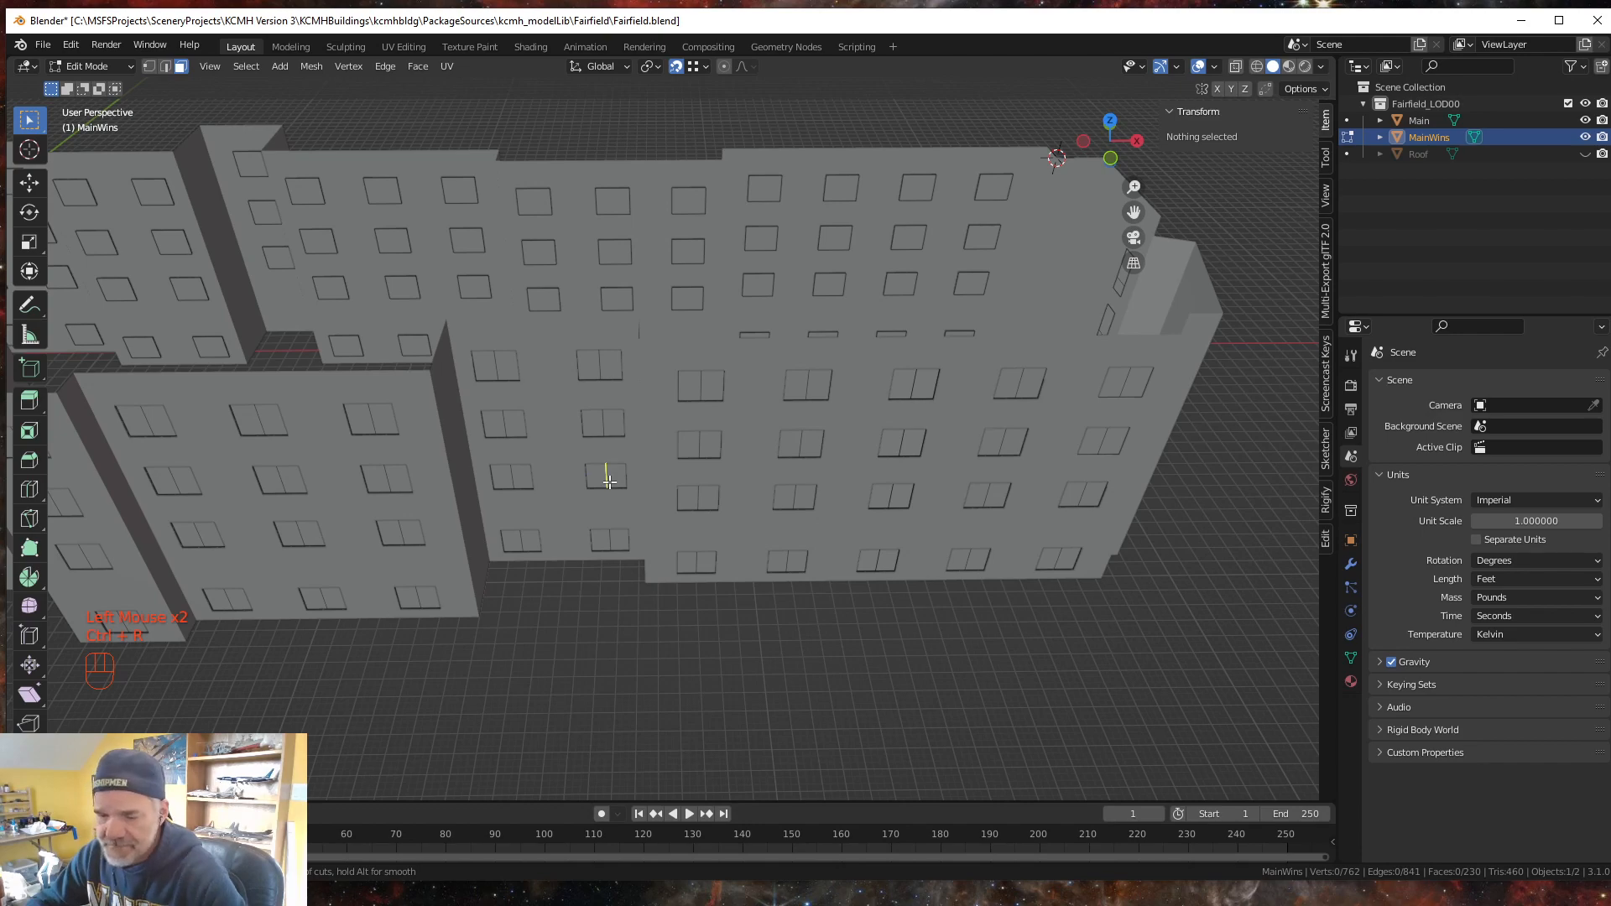
{"action": "left_click", "coordinate": [609, 482]}
{"action": "key", "text": "Escape"}
- On the opposite long wall, add centred vertical loop cuts to the upper two windows of the end column beside the 3D cursor
{"action": "middle_click_drag", "start_coordinate": [671, 648], "coordinate": [626, 650]}
{"action": "scroll", "coordinate": [658, 647], "scroll_direction": "down", "scroll_amount": 2}
{"action": "middle_click_drag", "start_coordinate": [893, 616], "coordinate": [571, 597]}
{"action": "middle_click_drag", "start_coordinate": [663, 487], "coordinate": [504, 549], "text": "shift"}
{"action": "scroll", "coordinate": [658, 691], "scroll_direction": "up", "scroll_amount": 3}
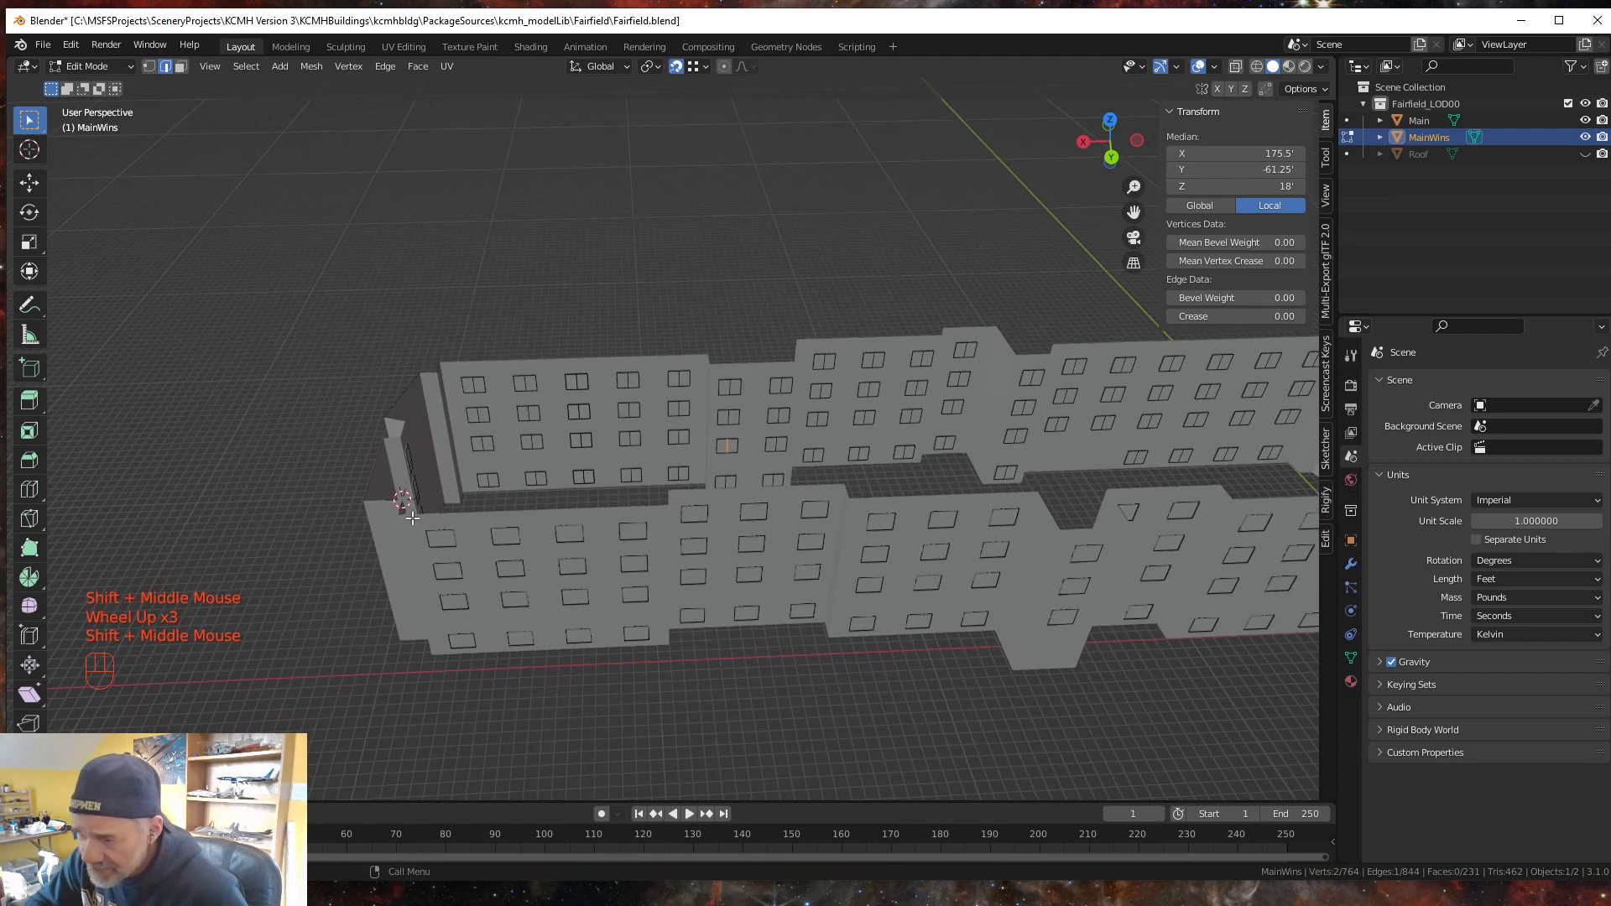
{"action": "key", "text": "ctrl+r"}
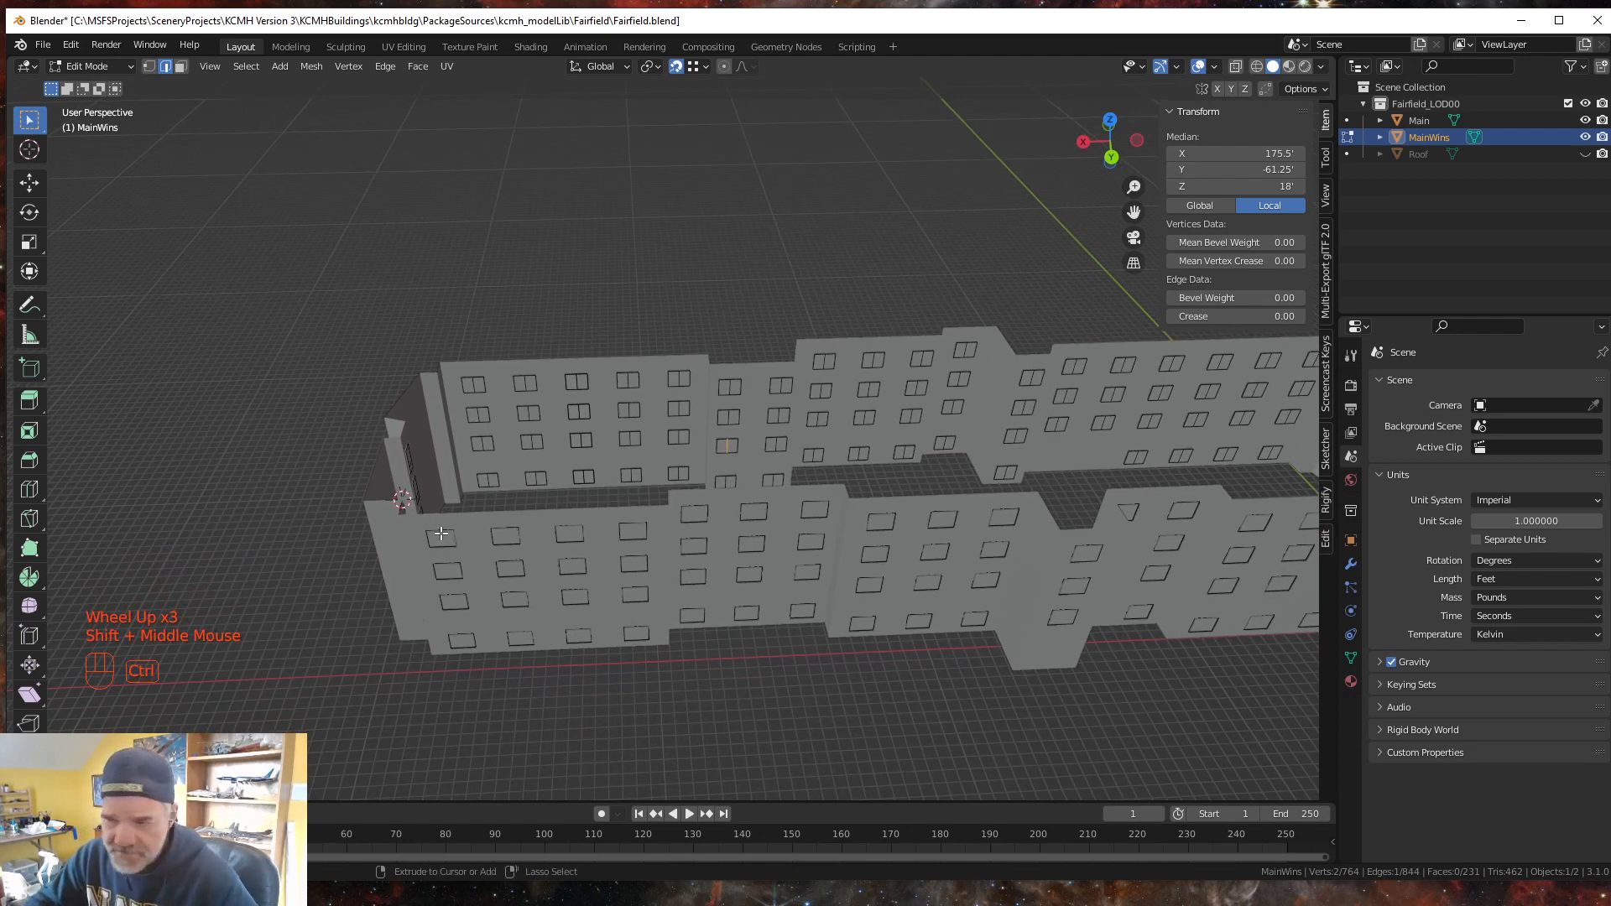
{"action": "left_click", "coordinate": [439, 532]}
{"action": "key", "text": "Escape"}
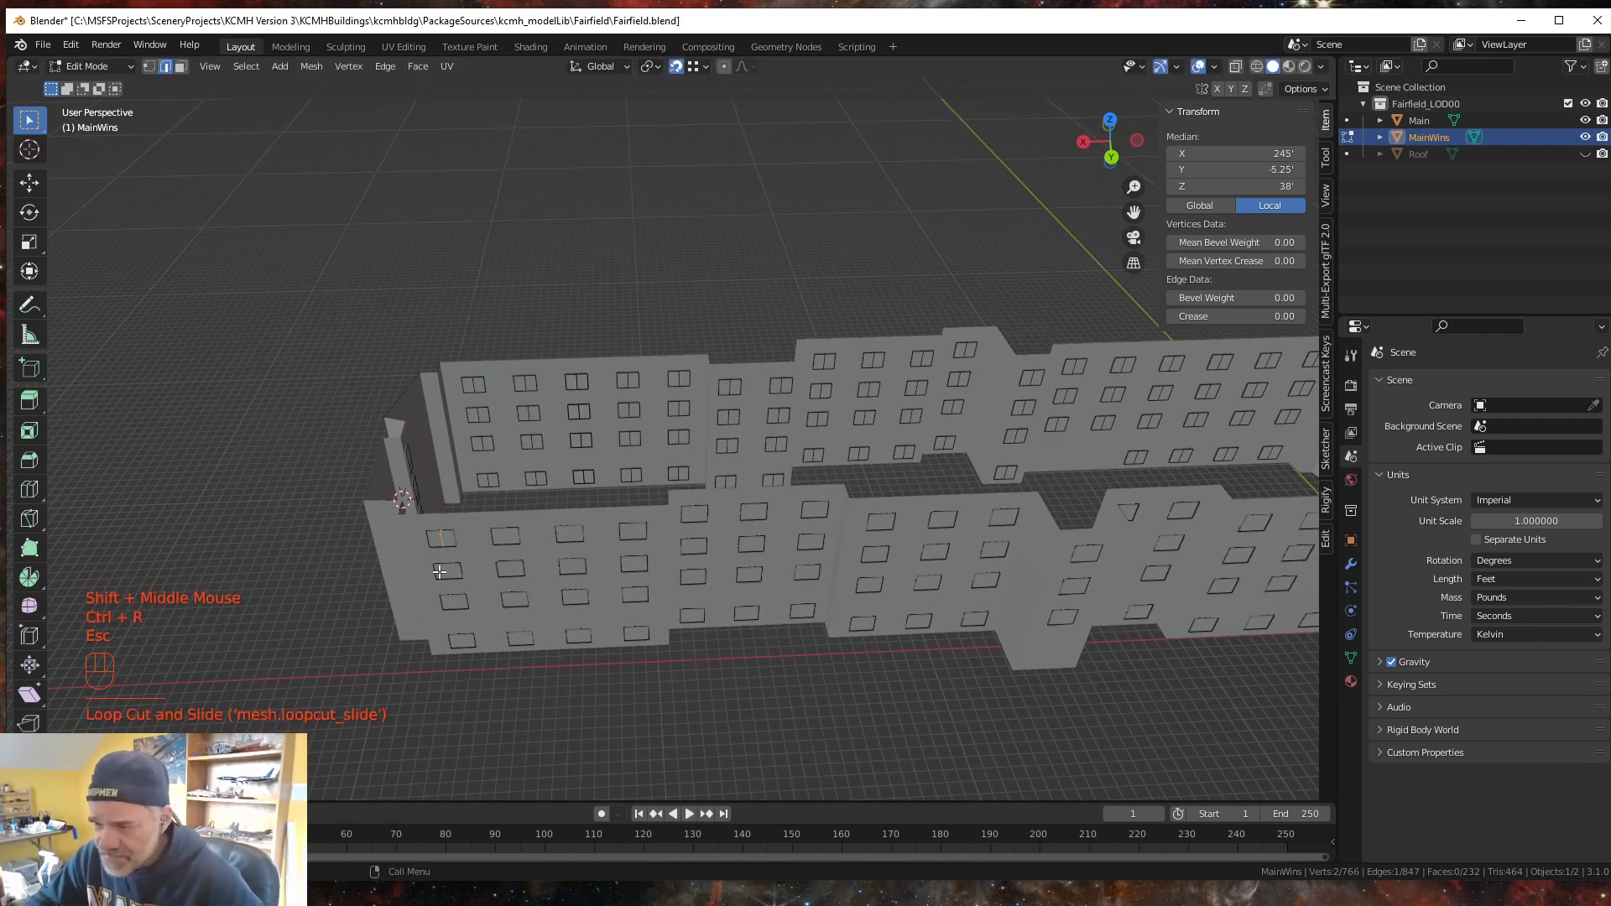
{"action": "key", "text": "ctrl+r"}
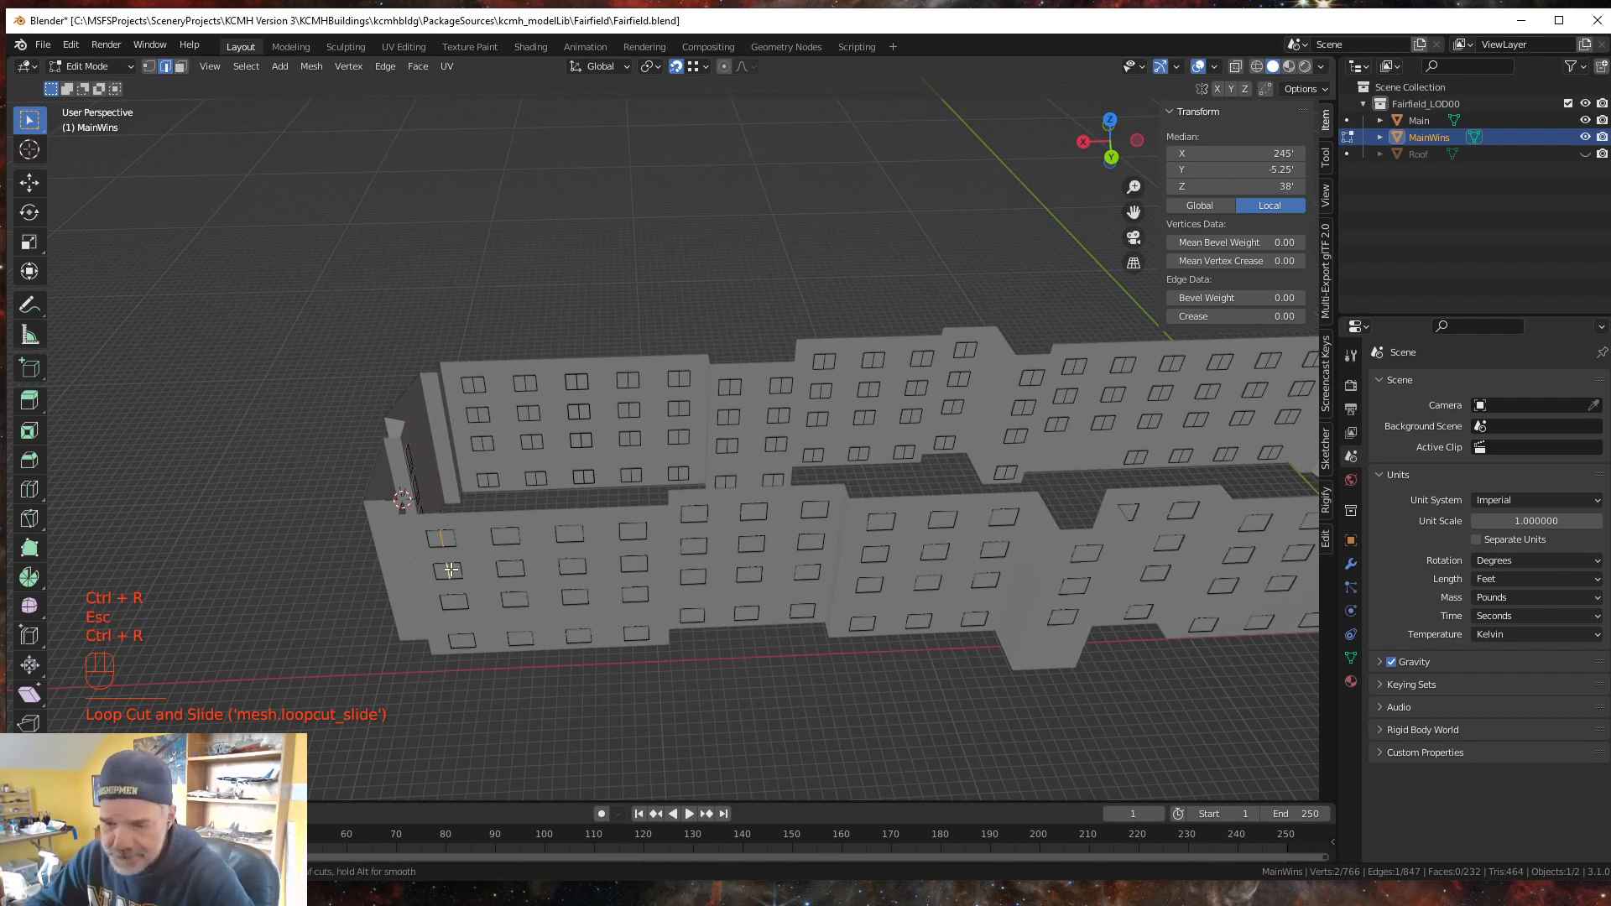
{"action": "left_click", "coordinate": [451, 570]}
{"action": "key", "text": "Escape"}
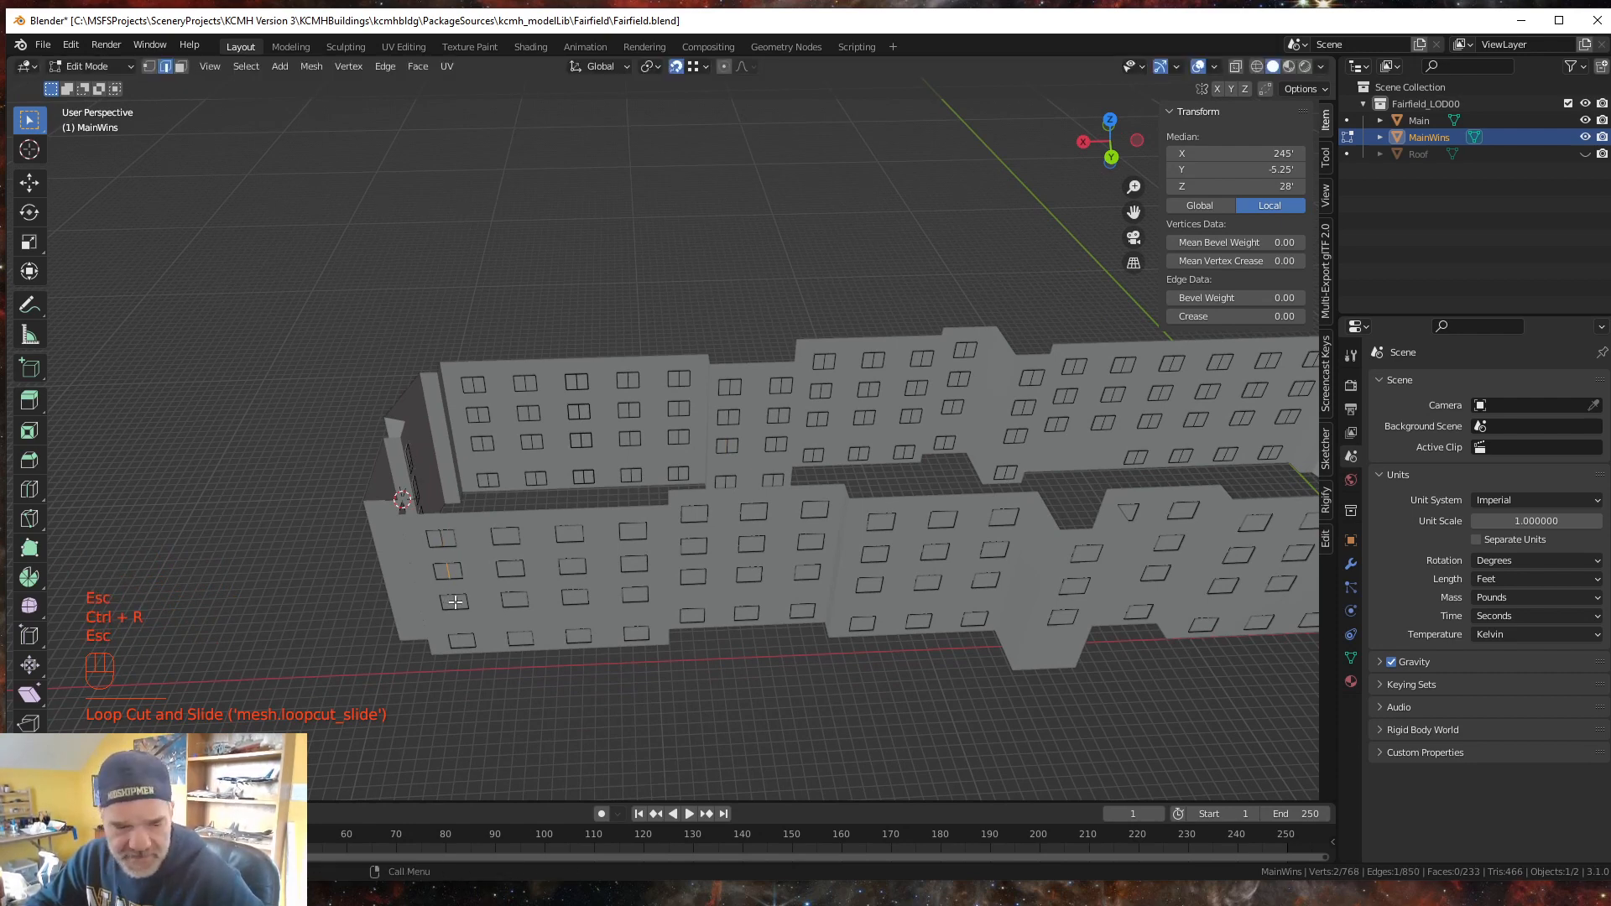
- Add centred vertical loop cuts to the lower two windows of the same end column
{"action": "key", "text": "ctrl+r"}
{"action": "left_click", "coordinate": [455, 602]}
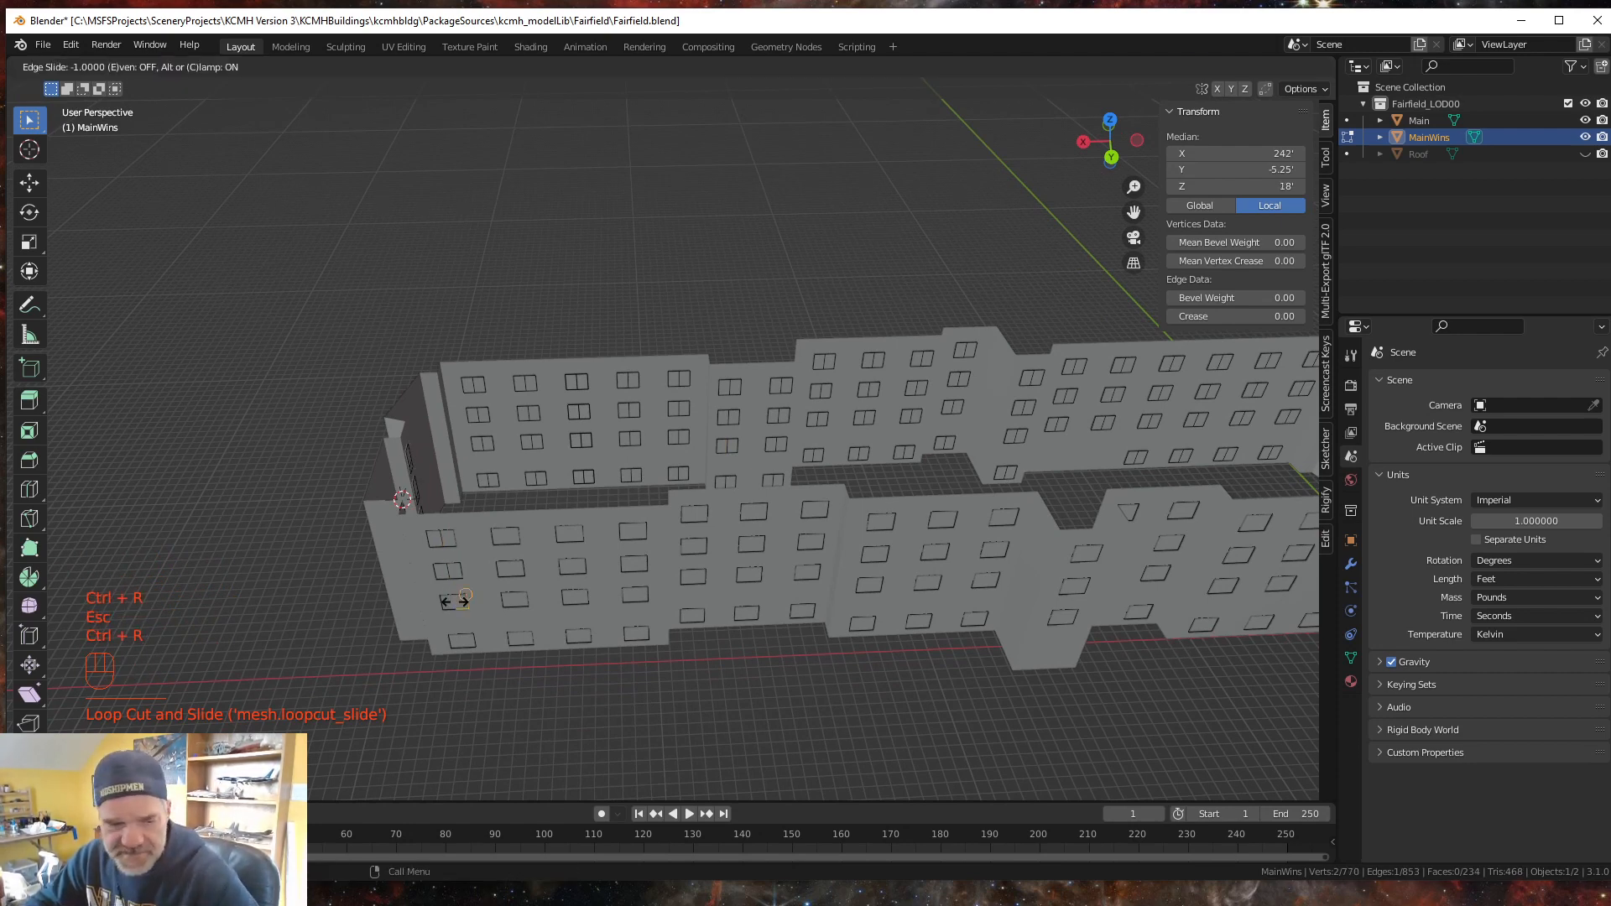
{"action": "key", "text": "Escape"}
{"action": "key", "text": "ctrl+r"}
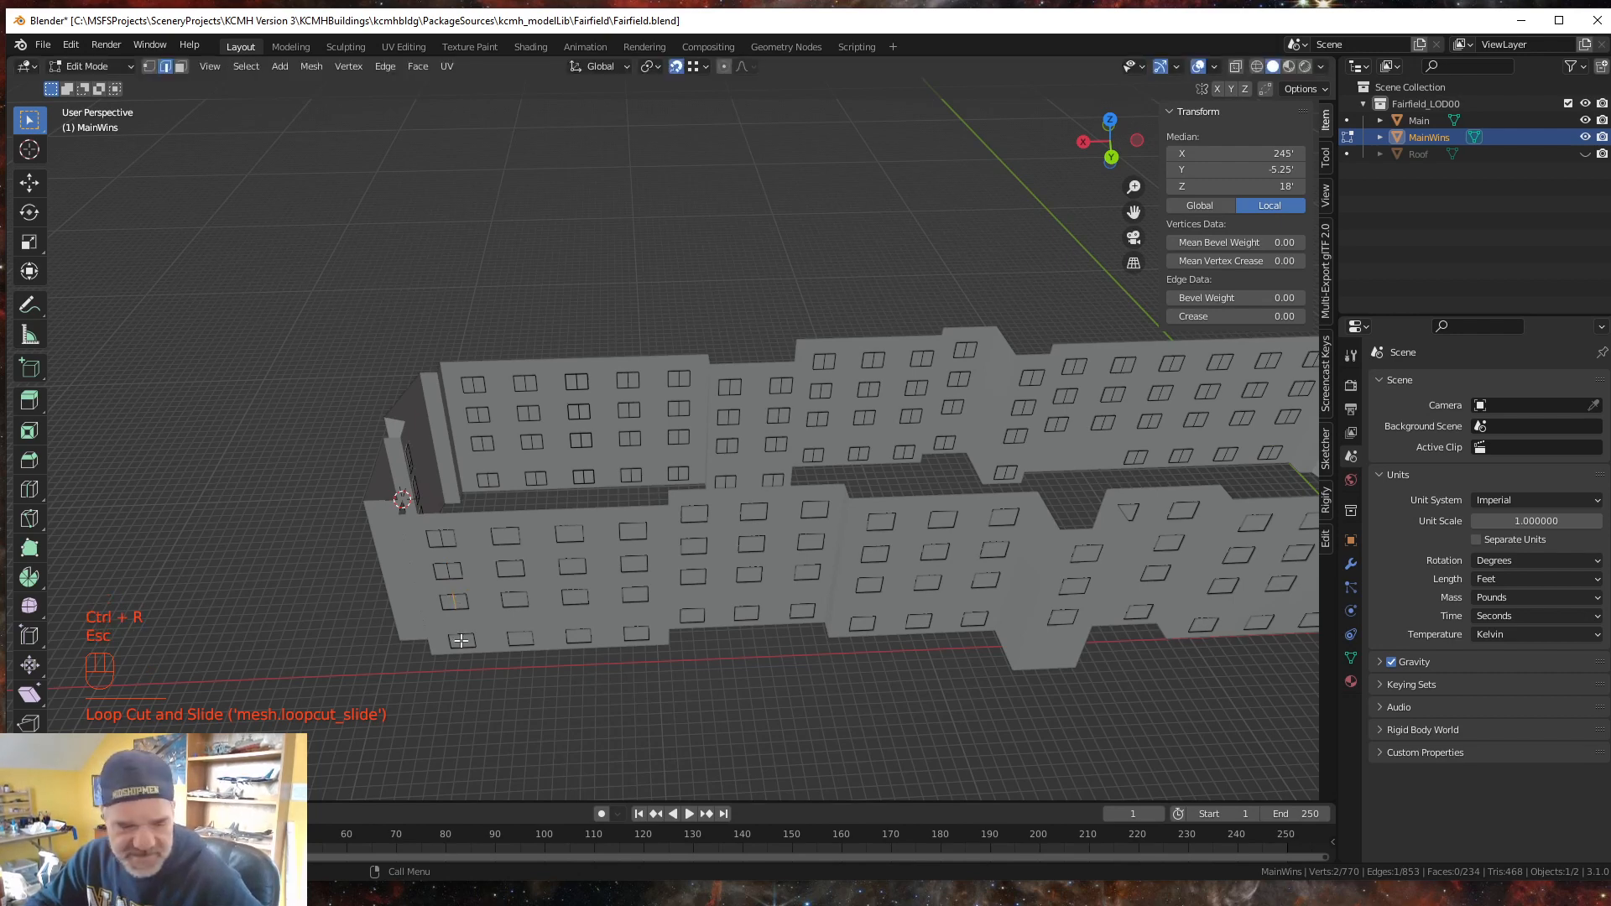
{"action": "left_click", "coordinate": [461, 641]}
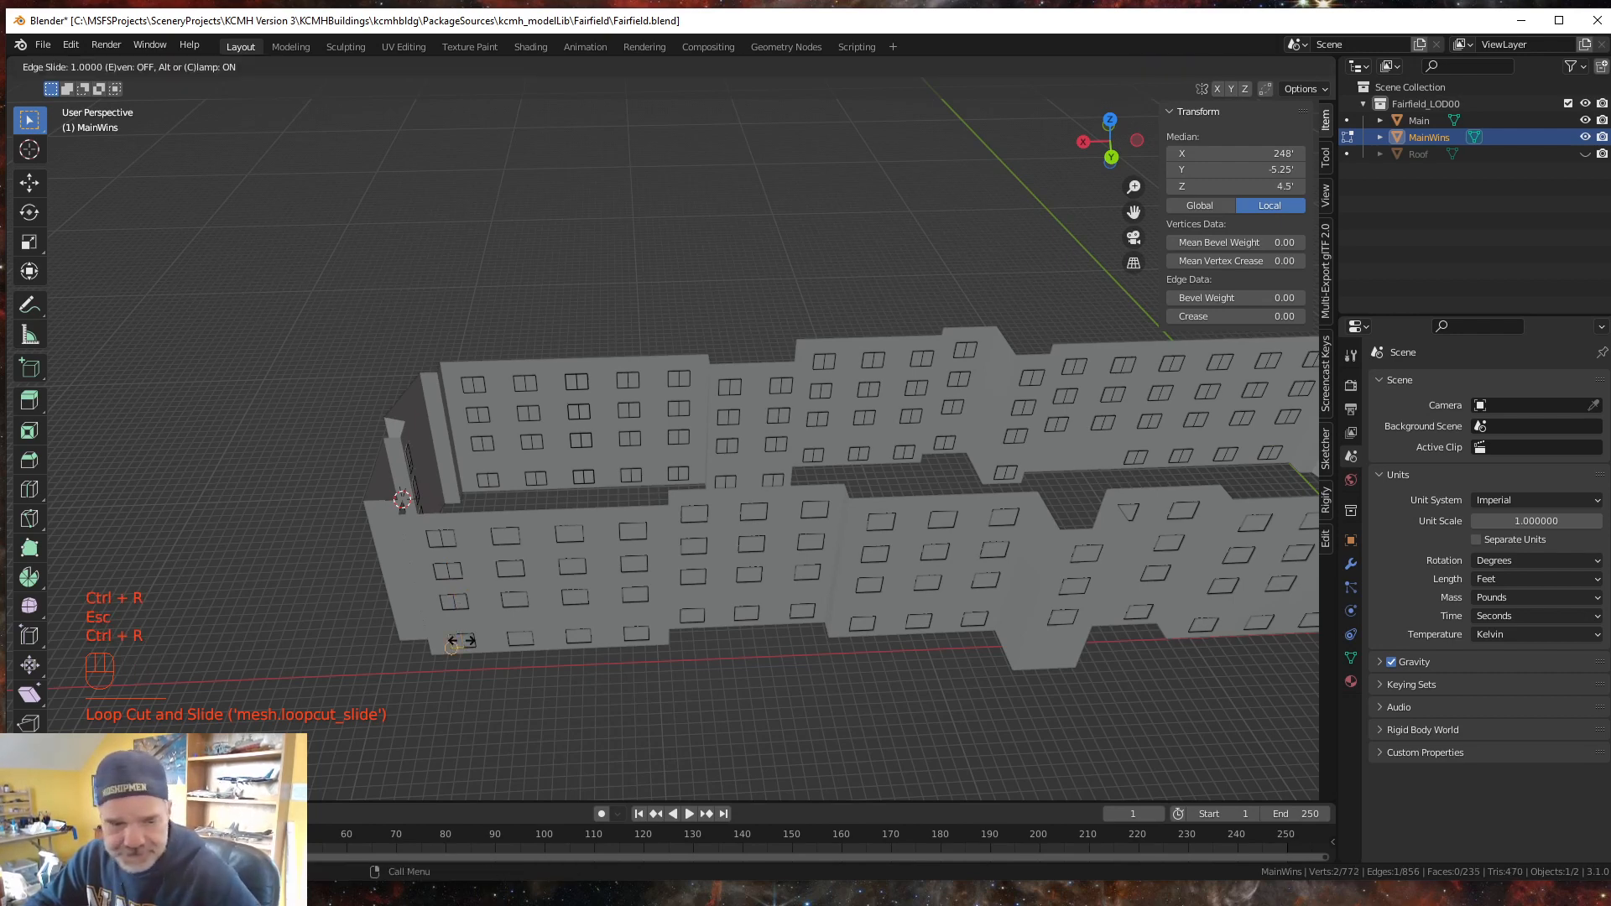
{"action": "key", "text": "Escape"}
- Delete the faces of the three unsplit window columns next to the split end column
{"action": "middle_click_drag", "start_coordinate": [515, 686], "coordinate": [514, 690]}
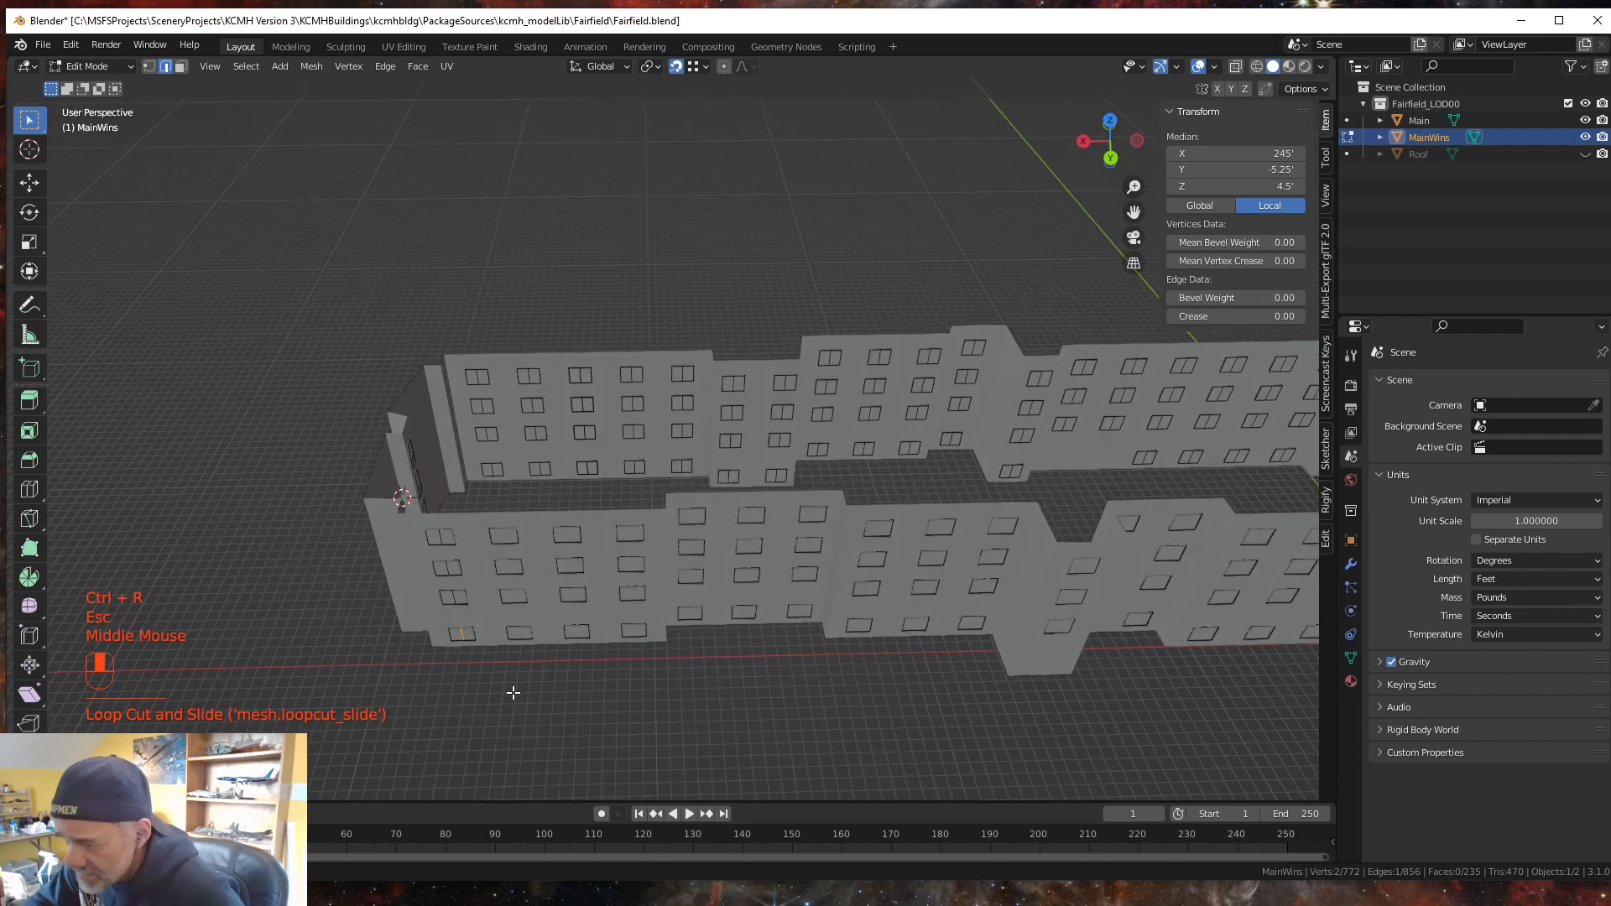
{"action": "left_click", "coordinate": [516, 639]}
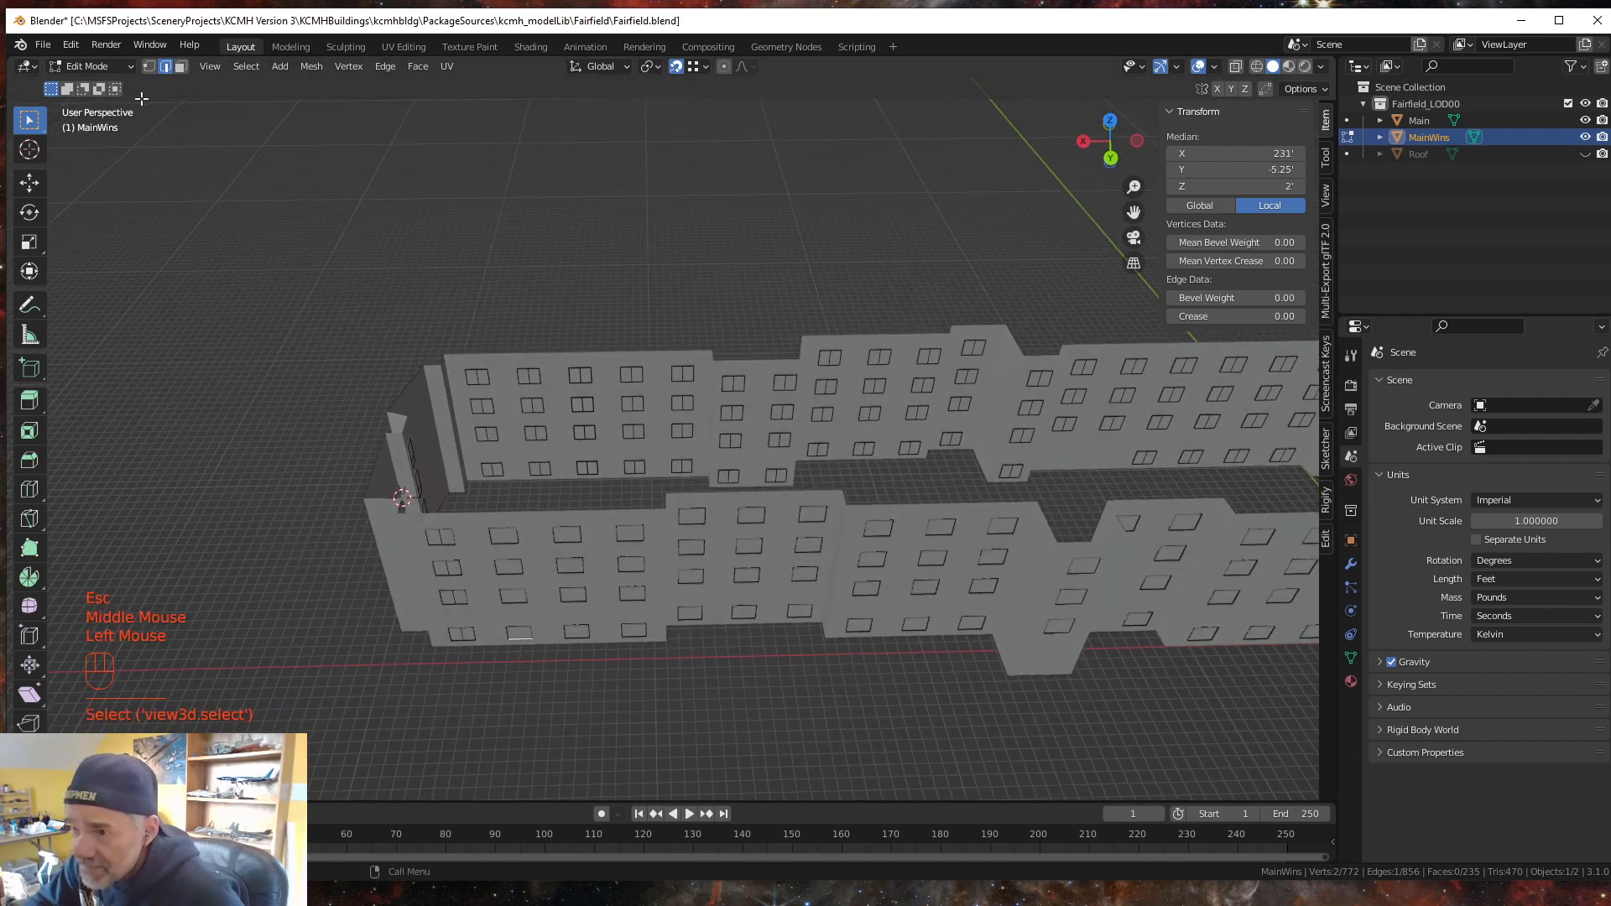
{"action": "left_click", "coordinate": [181, 67]}
{"action": "left_click_drag", "start_coordinate": [489, 657], "coordinate": [635, 531]}
{"action": "key", "text": "x"}
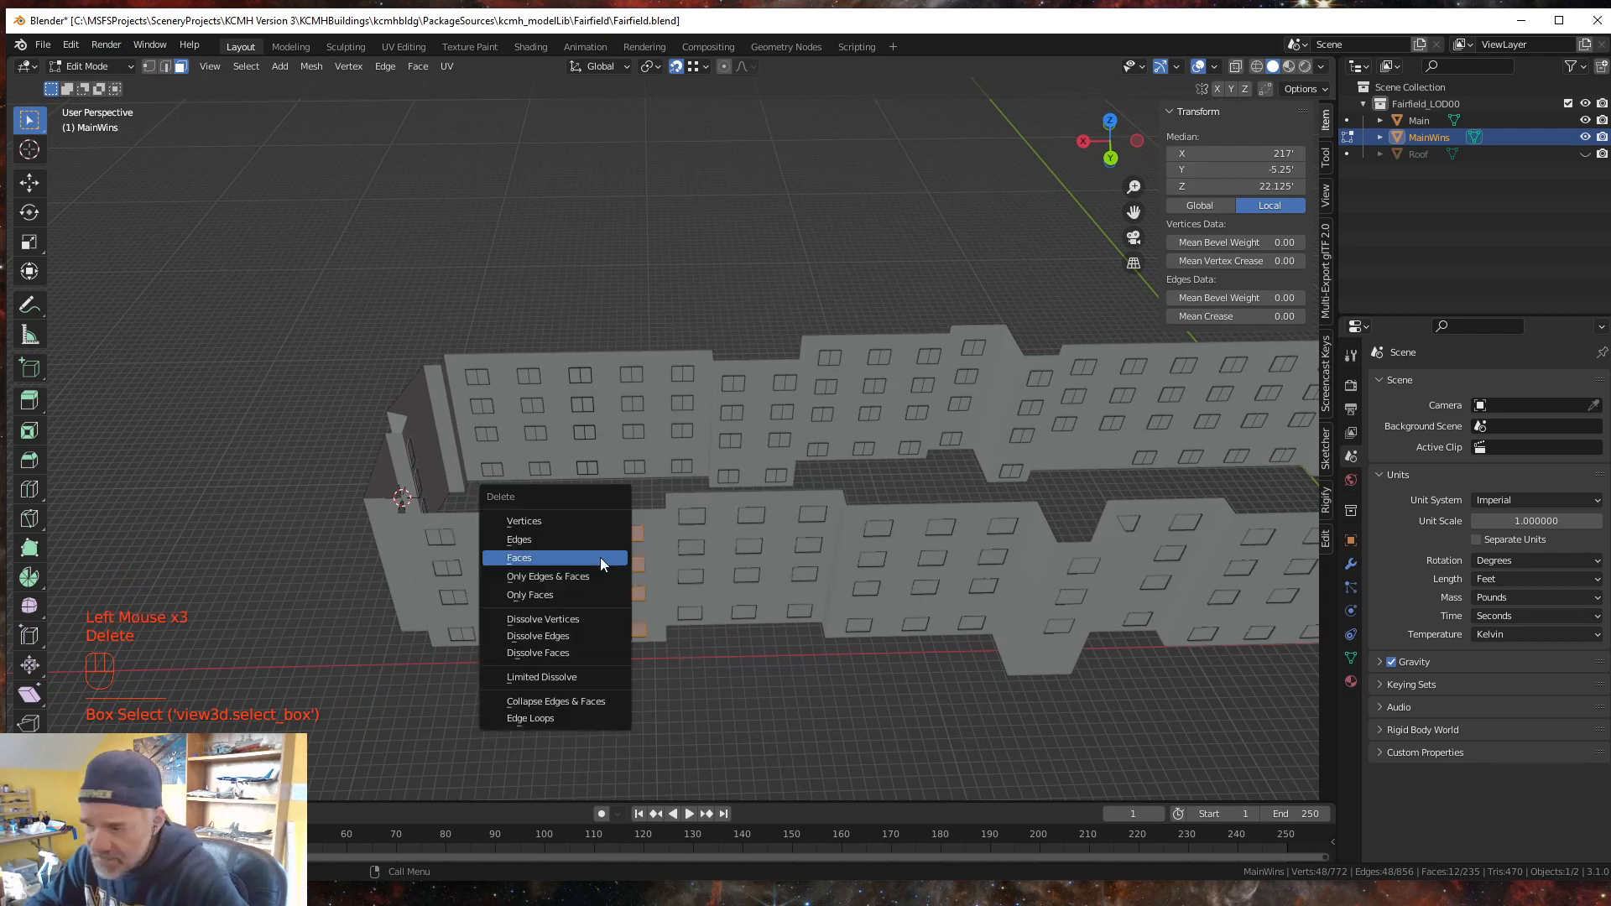
{"action": "left_click", "coordinate": [545, 556]}
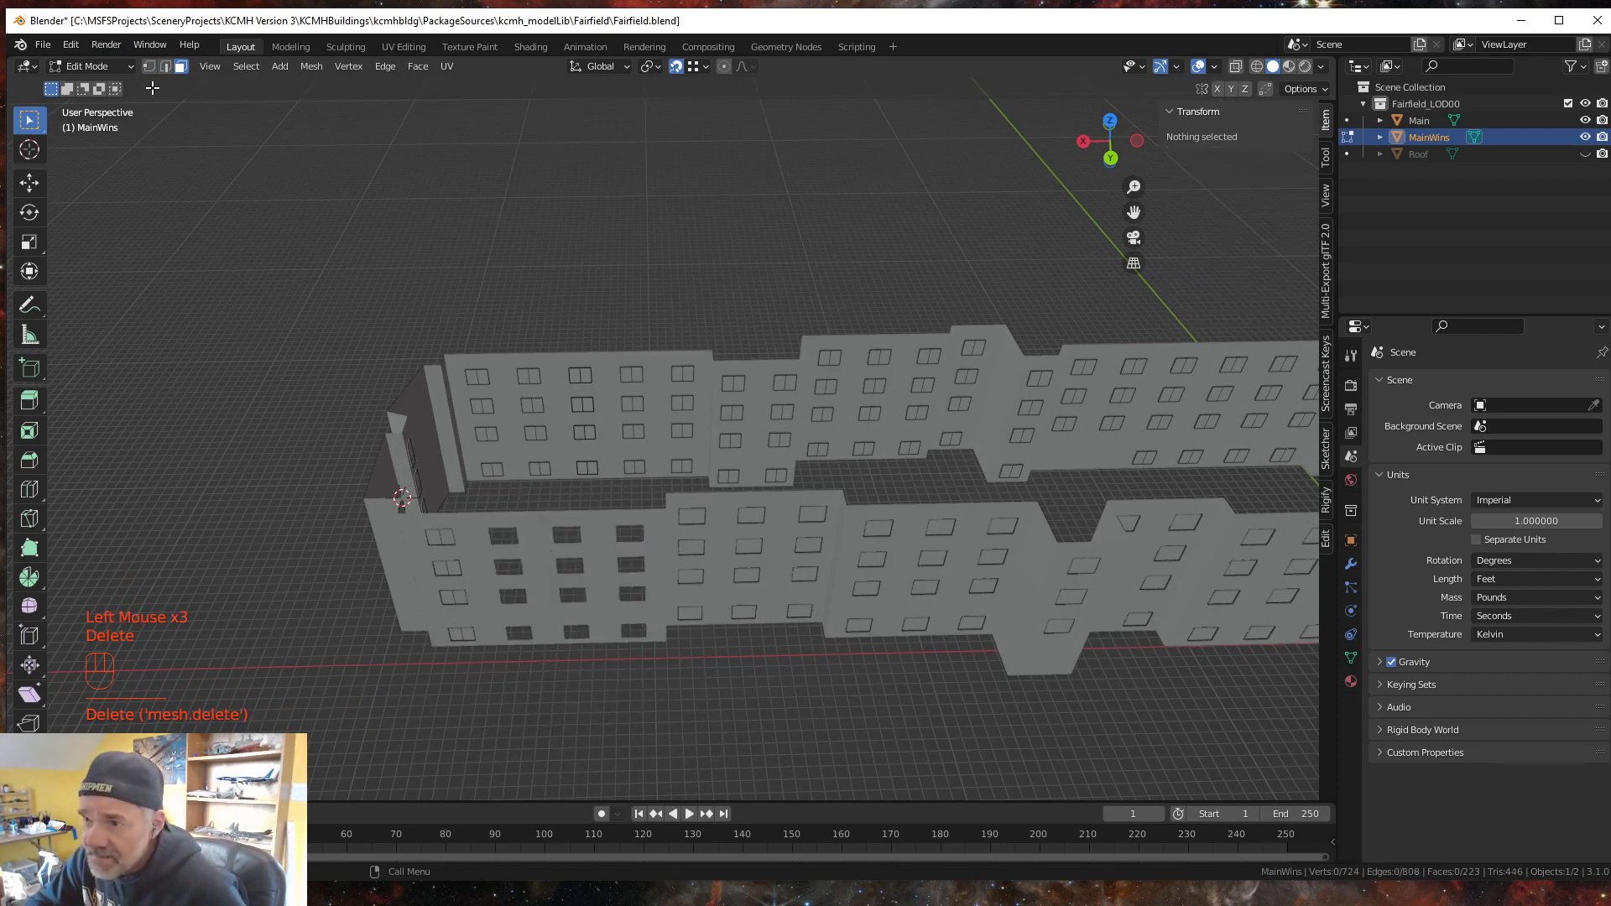
- With the ground-floor window's lower-left vertex active, duplicate the split end column of four windows -14' along X into the adjacent empty openings
{"action": "left_click", "coordinate": [148, 66]}
{"action": "middle_click_drag", "start_coordinate": [438, 672], "coordinate": [440, 684]}
{"action": "left_click_drag", "start_coordinate": [409, 673], "coordinate": [516, 534]}
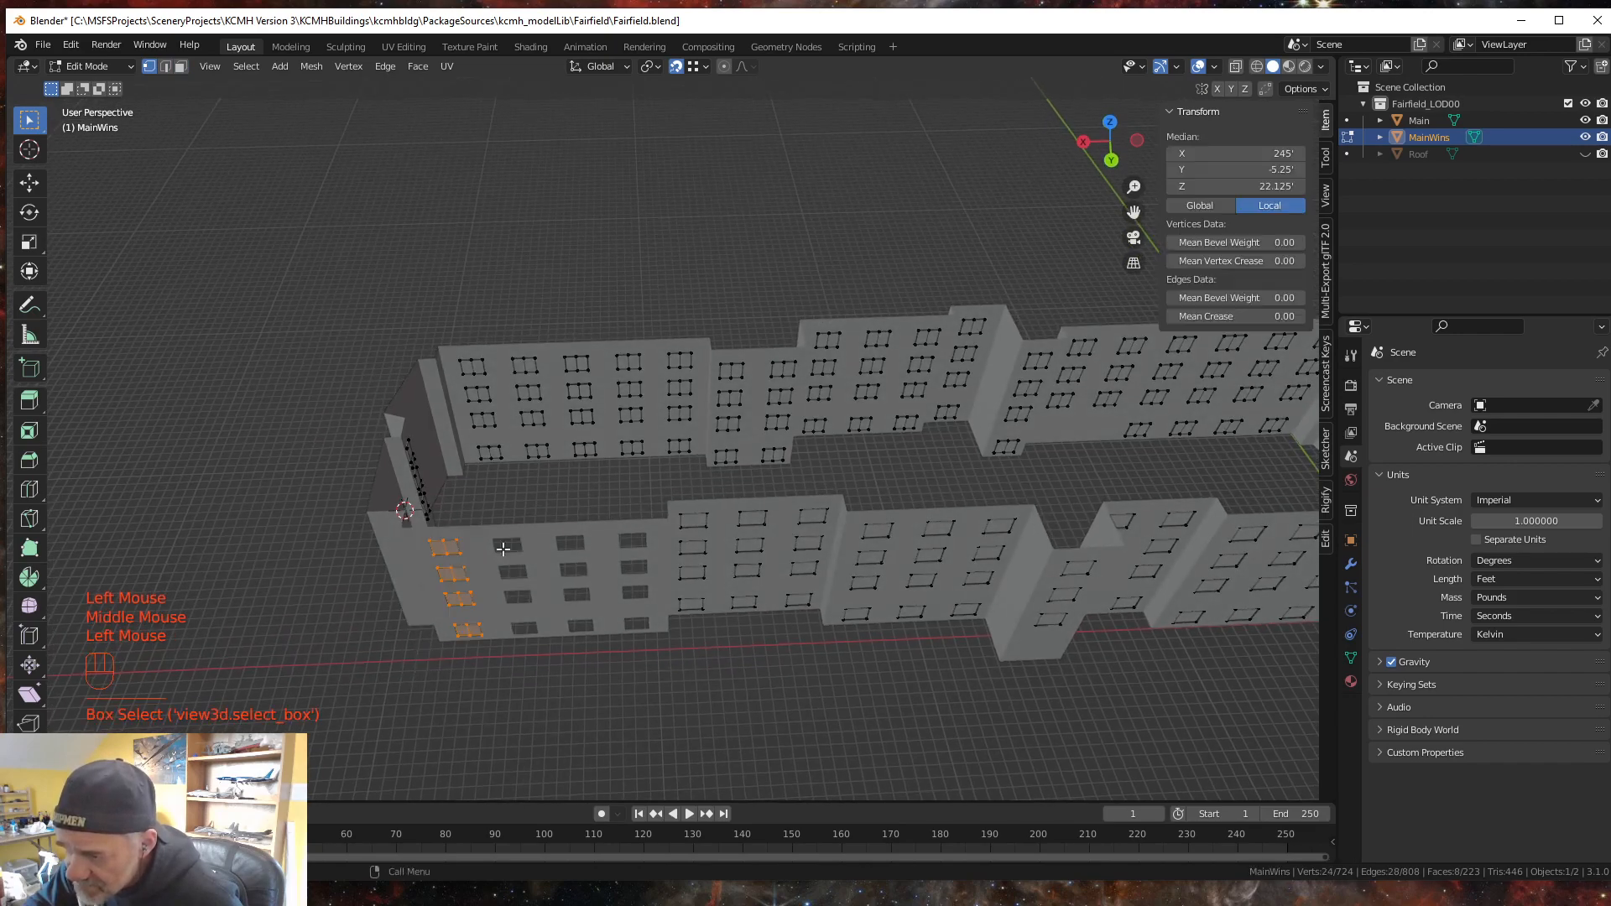
{"action": "middle_click_drag", "start_coordinate": [413, 679], "coordinate": [608, 595]}
{"action": "scroll", "coordinate": [598, 579], "scroll_direction": "up", "scroll_amount": 2}
{"action": "scroll", "coordinate": [610, 597], "scroll_direction": "up", "scroll_amount": 1}
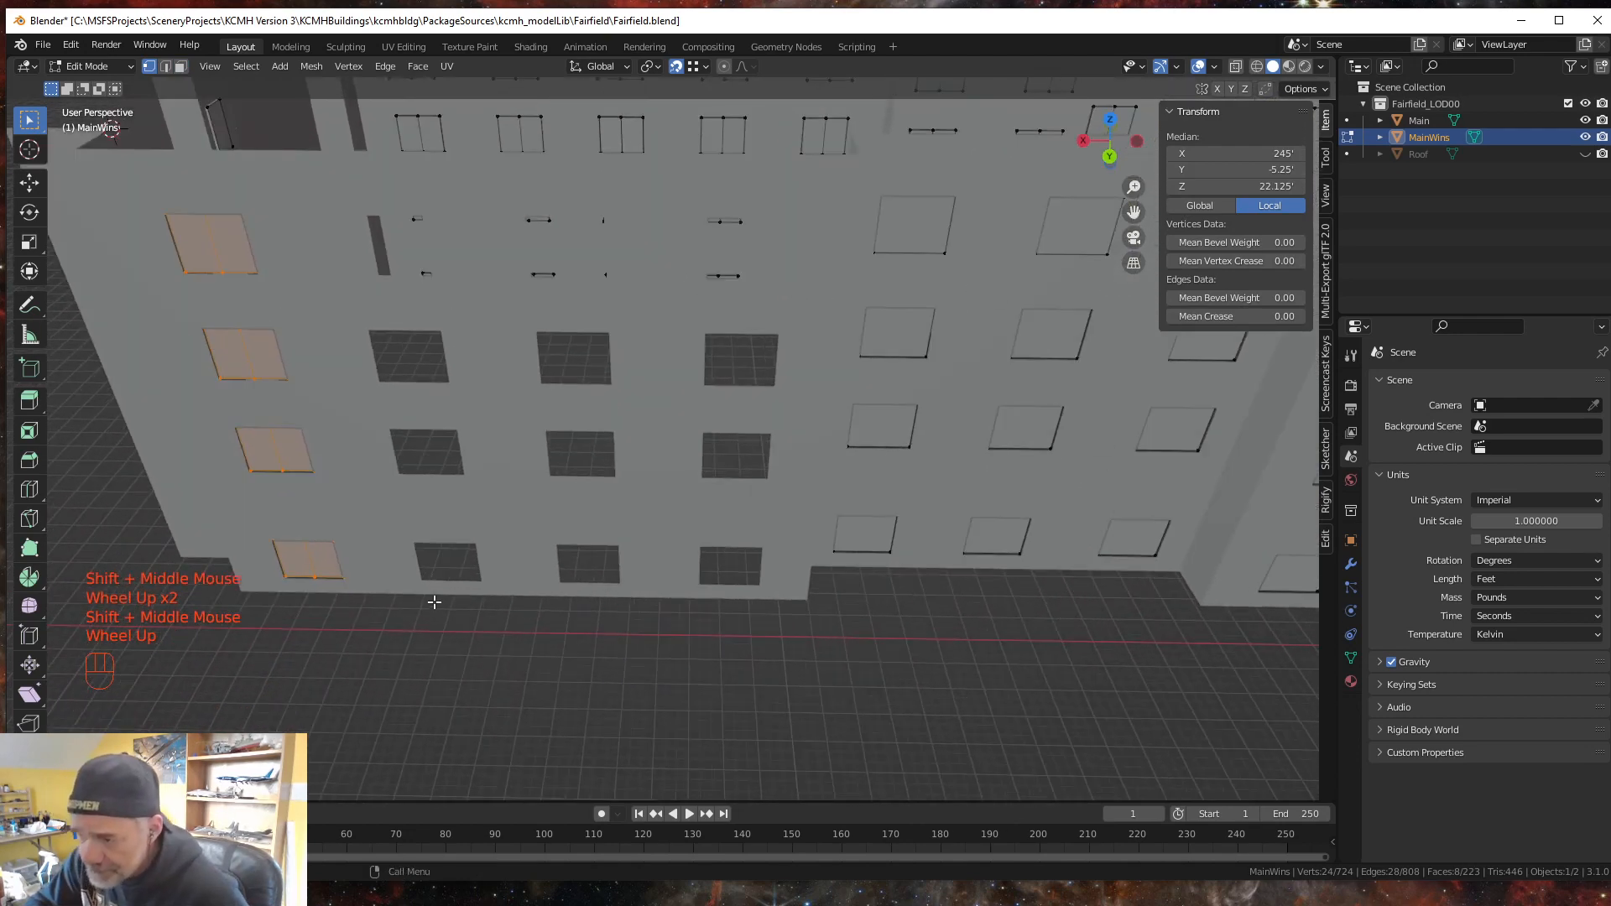
{"action": "left_click", "coordinate": [286, 578], "text": "shift"}
{"action": "left_click", "coordinate": [285, 578], "text": "shift"}
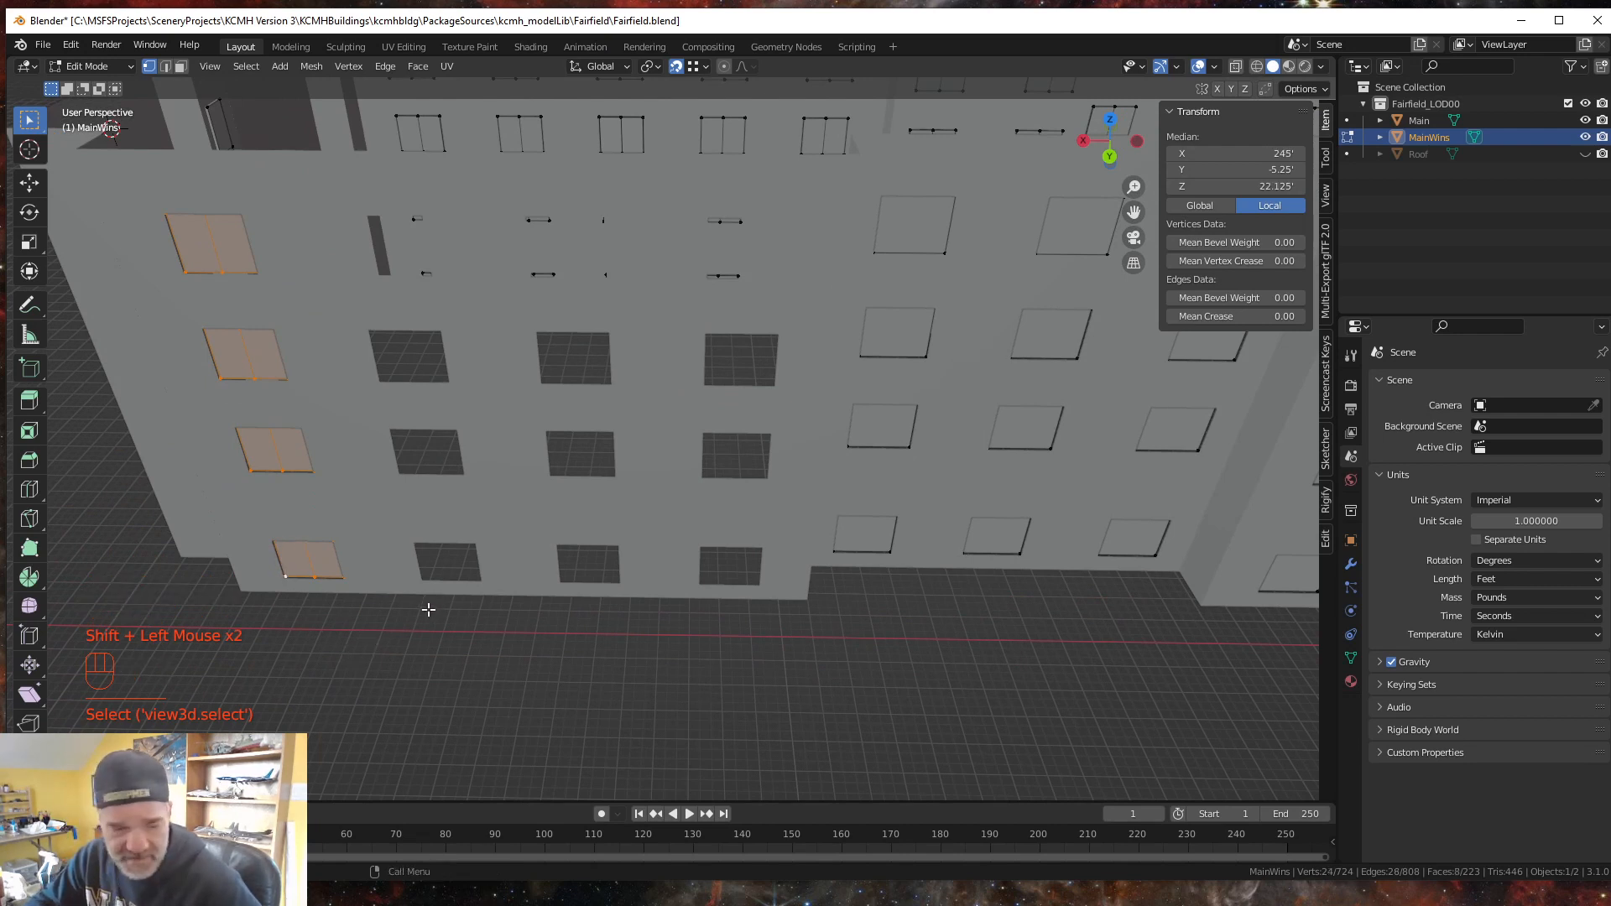
{"action": "key", "text": "shift"}
{"action": "key", "text": "shift+d"}
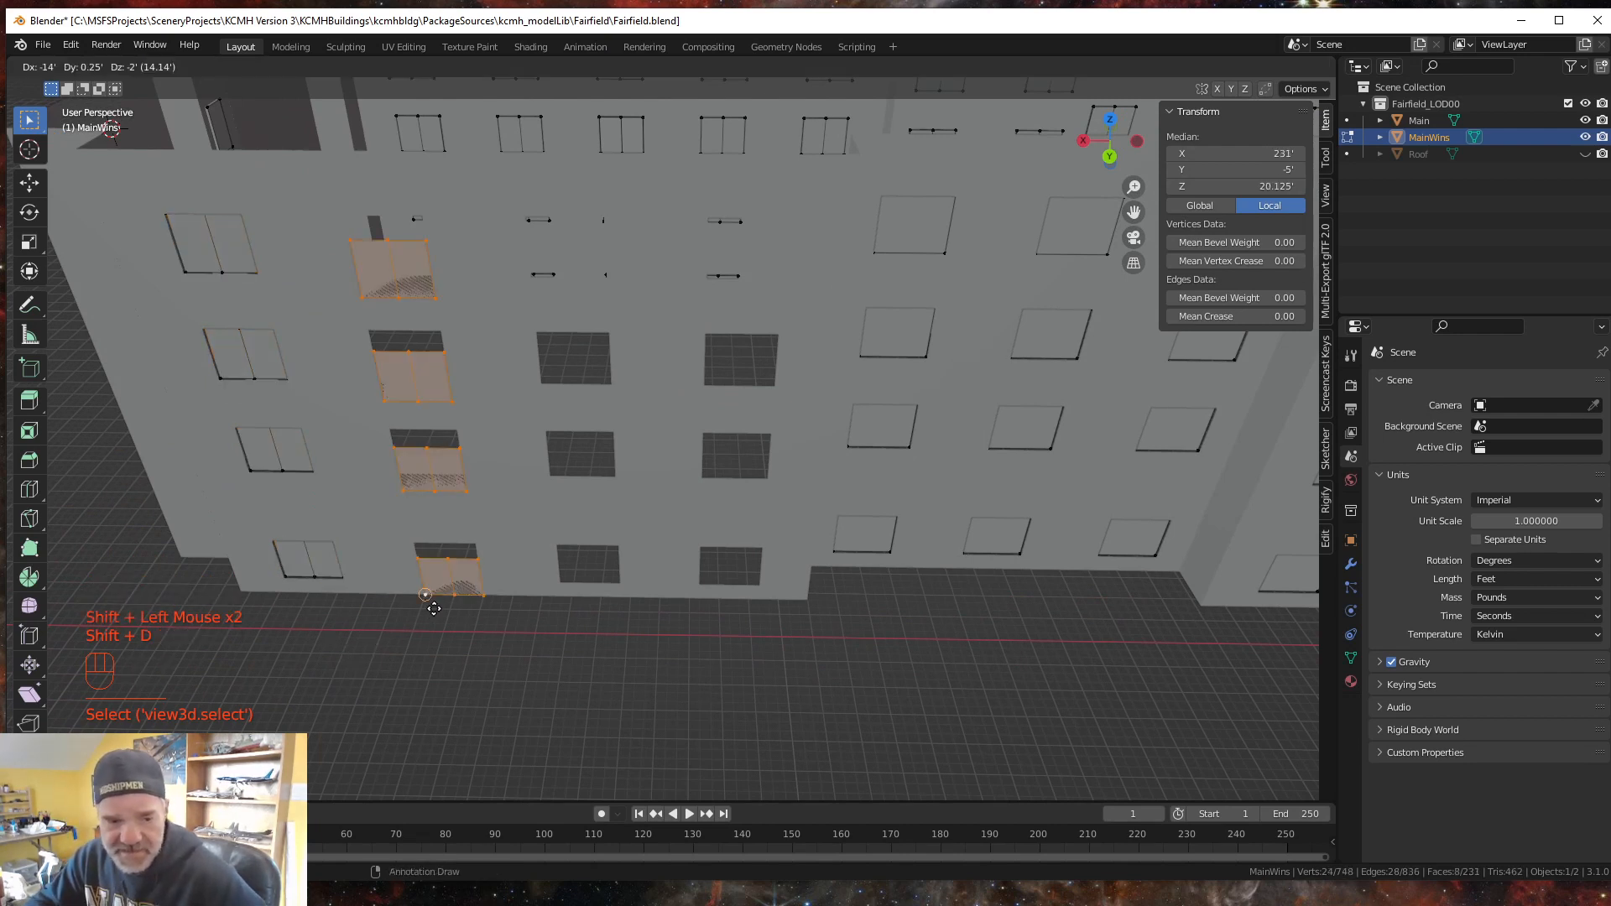
{"action": "key", "text": "Escape"}
{"action": "key", "text": "g"}
{"action": "key", "text": "x"}
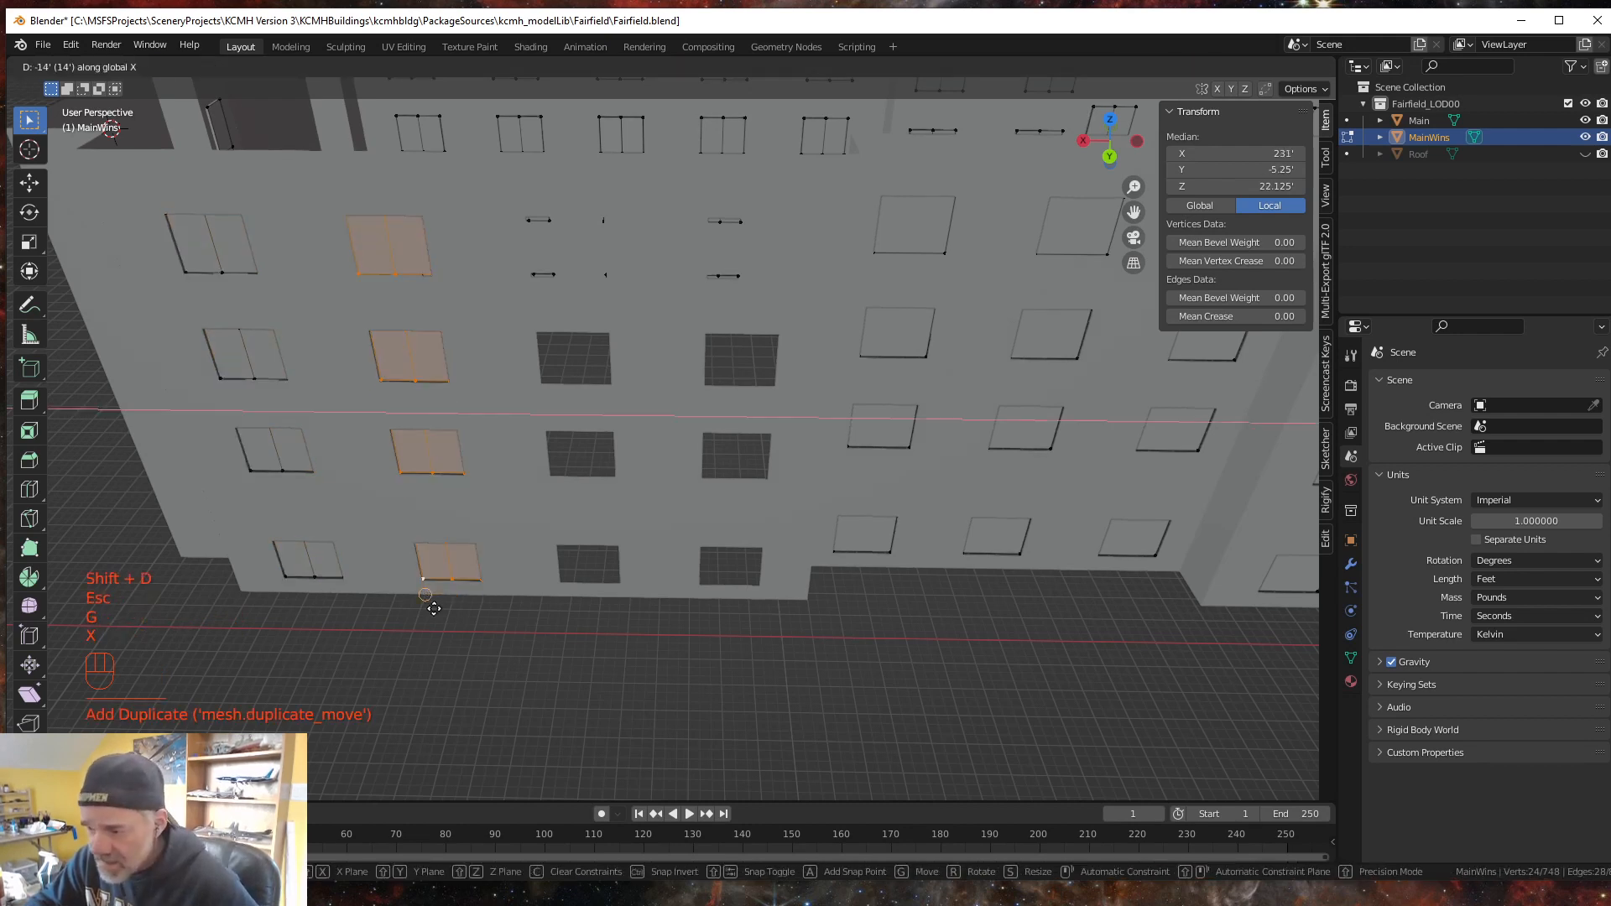
{"action": "left_click", "coordinate": [455, 601]}
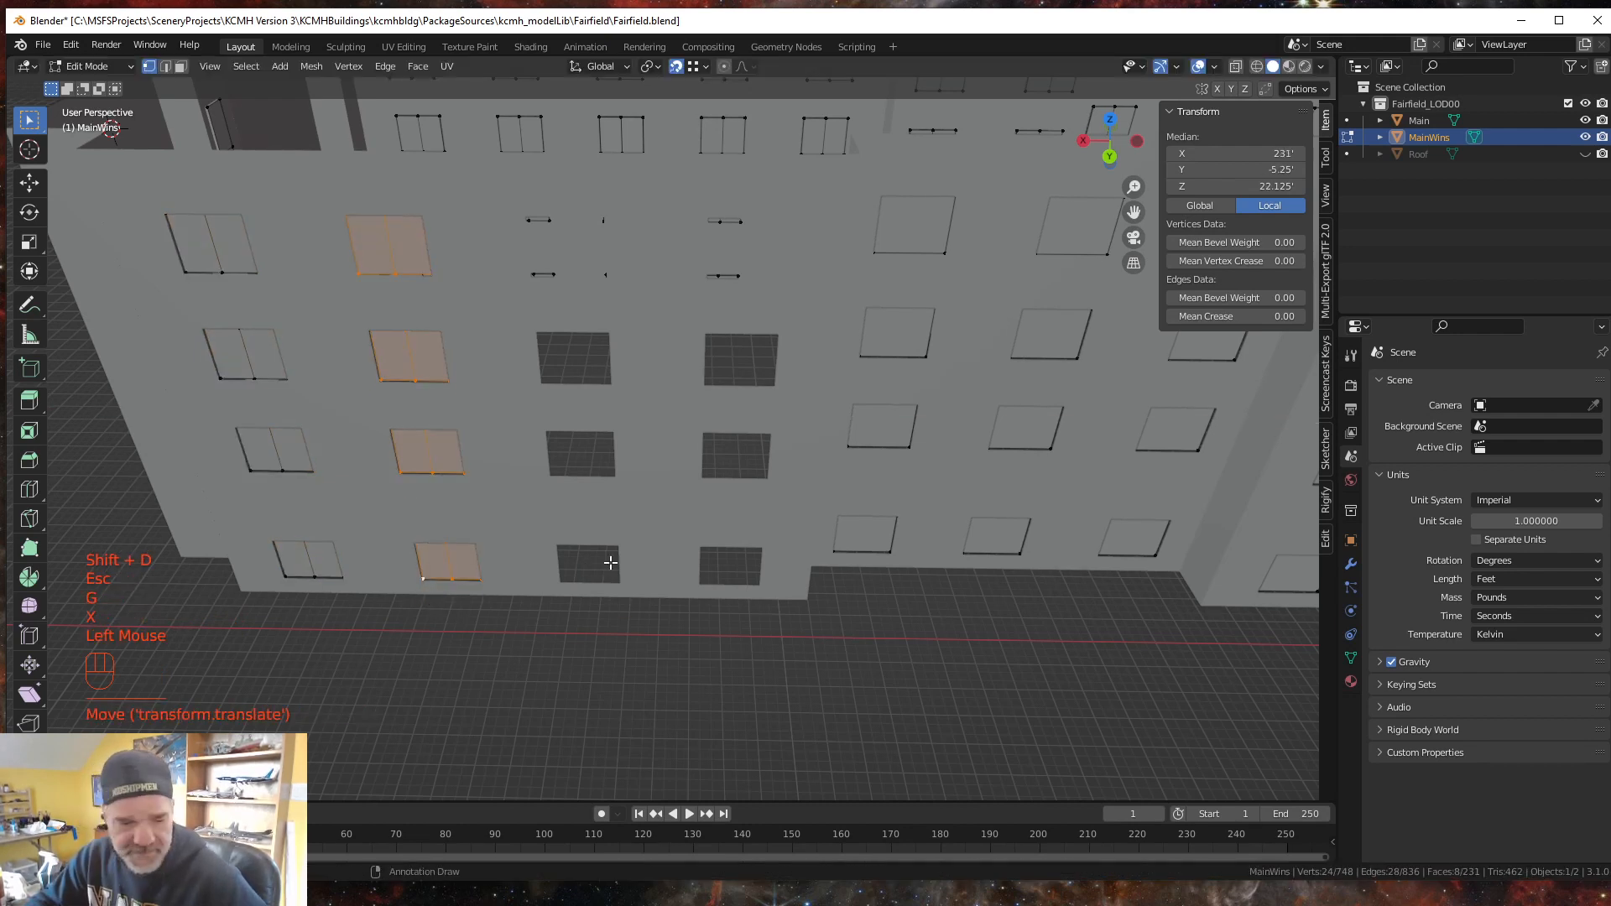
- Duplicate the new window column -14' along X, snapping the copy into the middle column of the cleared openings
{"action": "key", "text": "shift+d"}
{"action": "key", "text": "Escape"}
{"action": "key", "text": "g"}
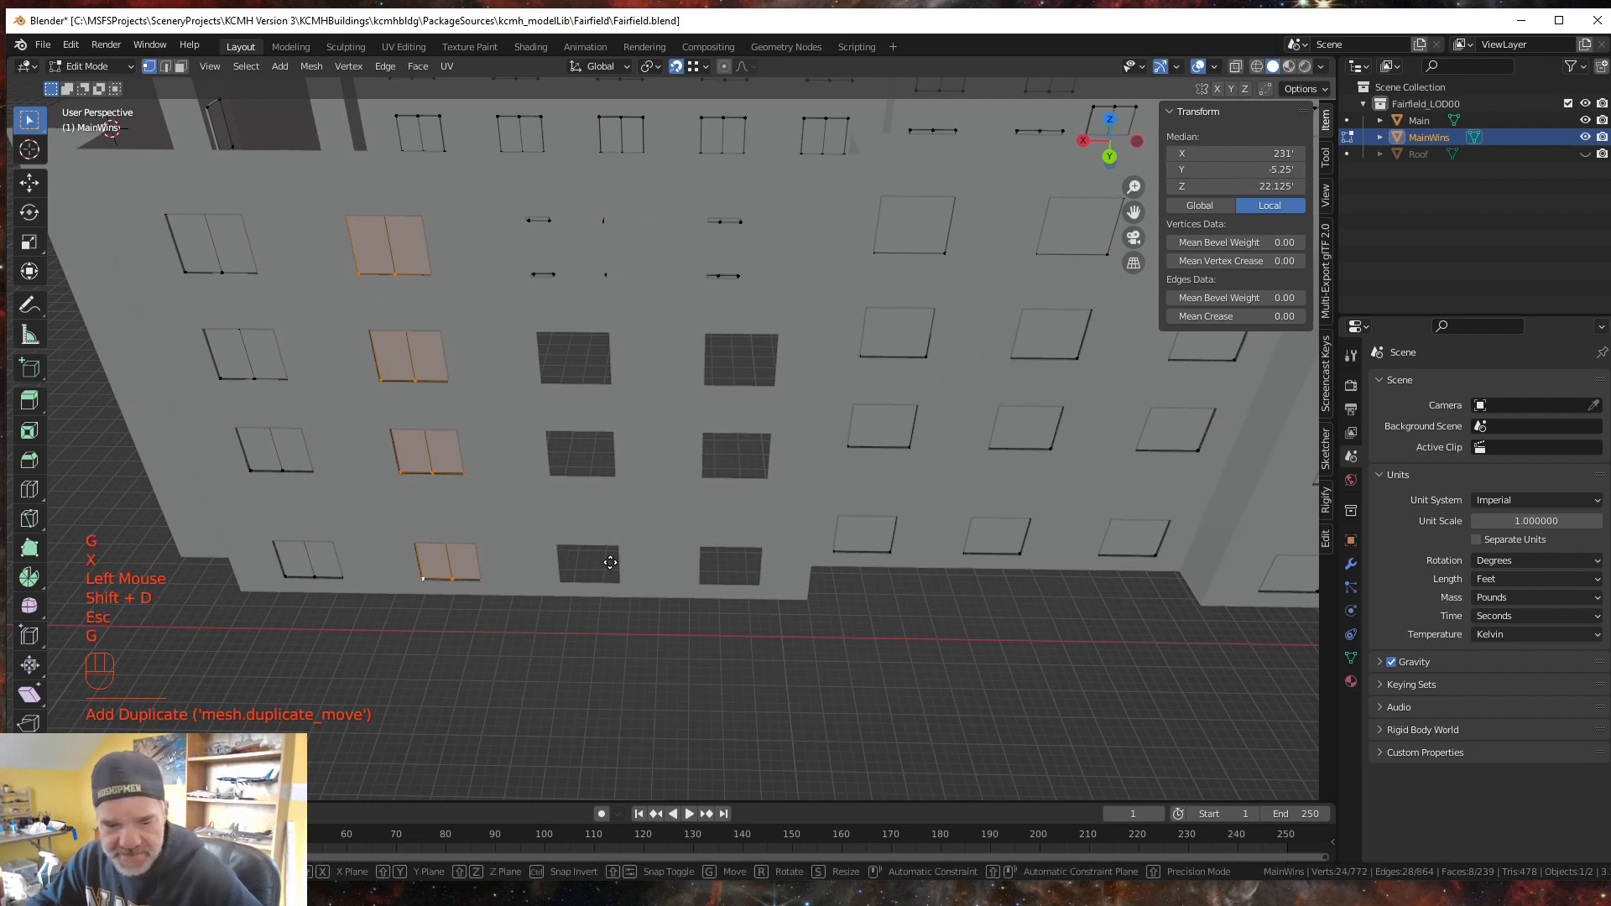
{"action": "key", "text": "x"}
{"action": "left_click", "coordinate": [638, 578]}
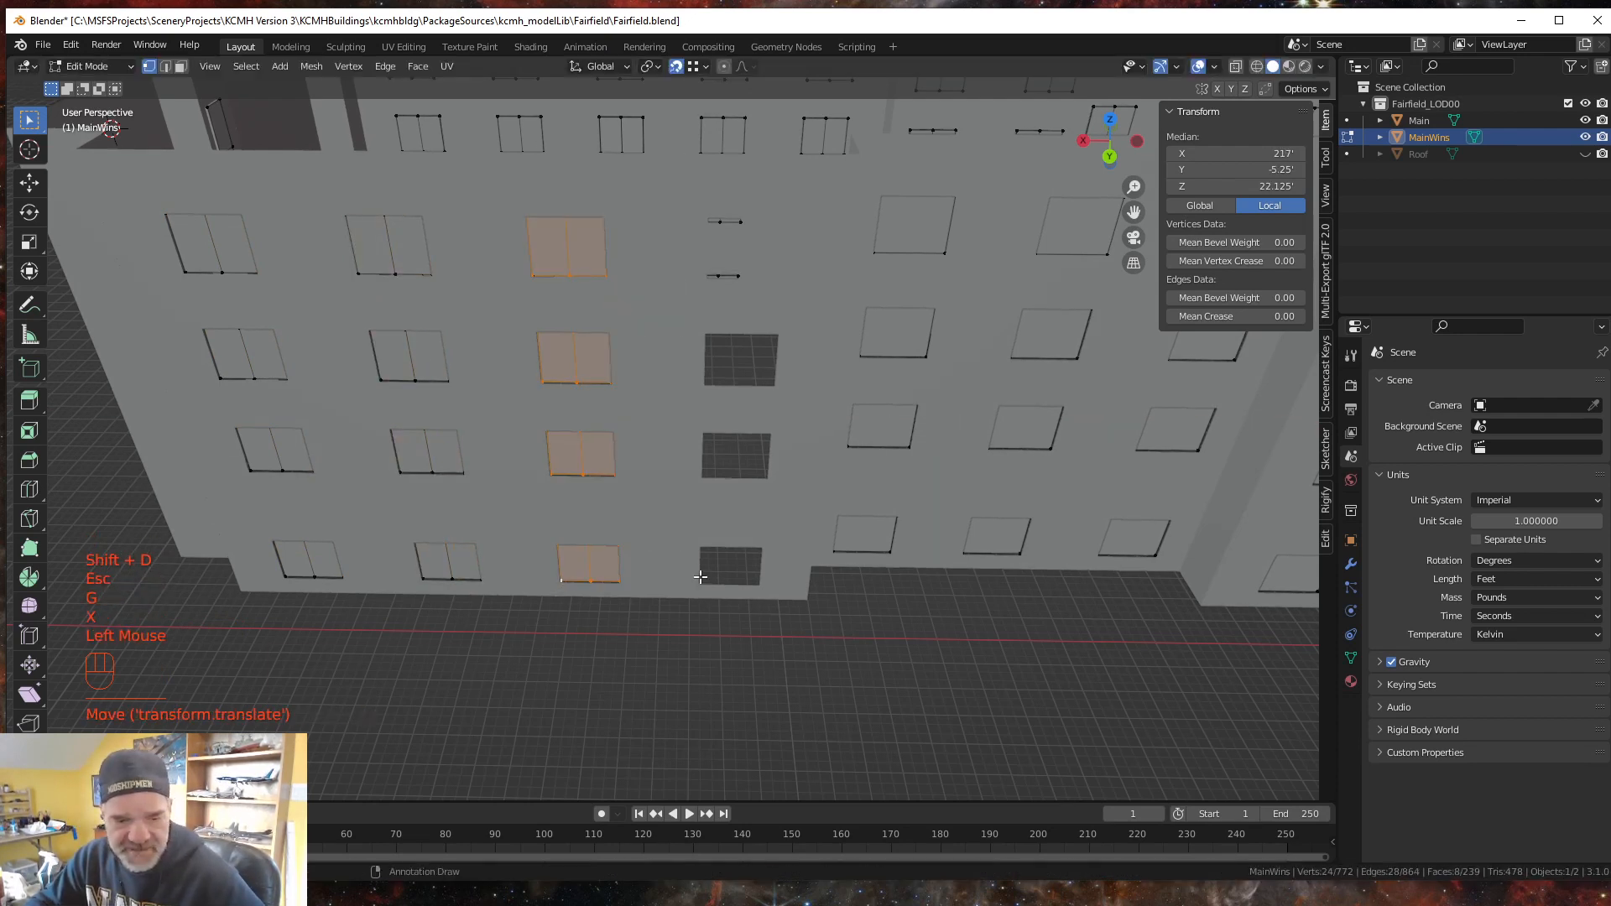
{"action": "key", "text": "shift"}
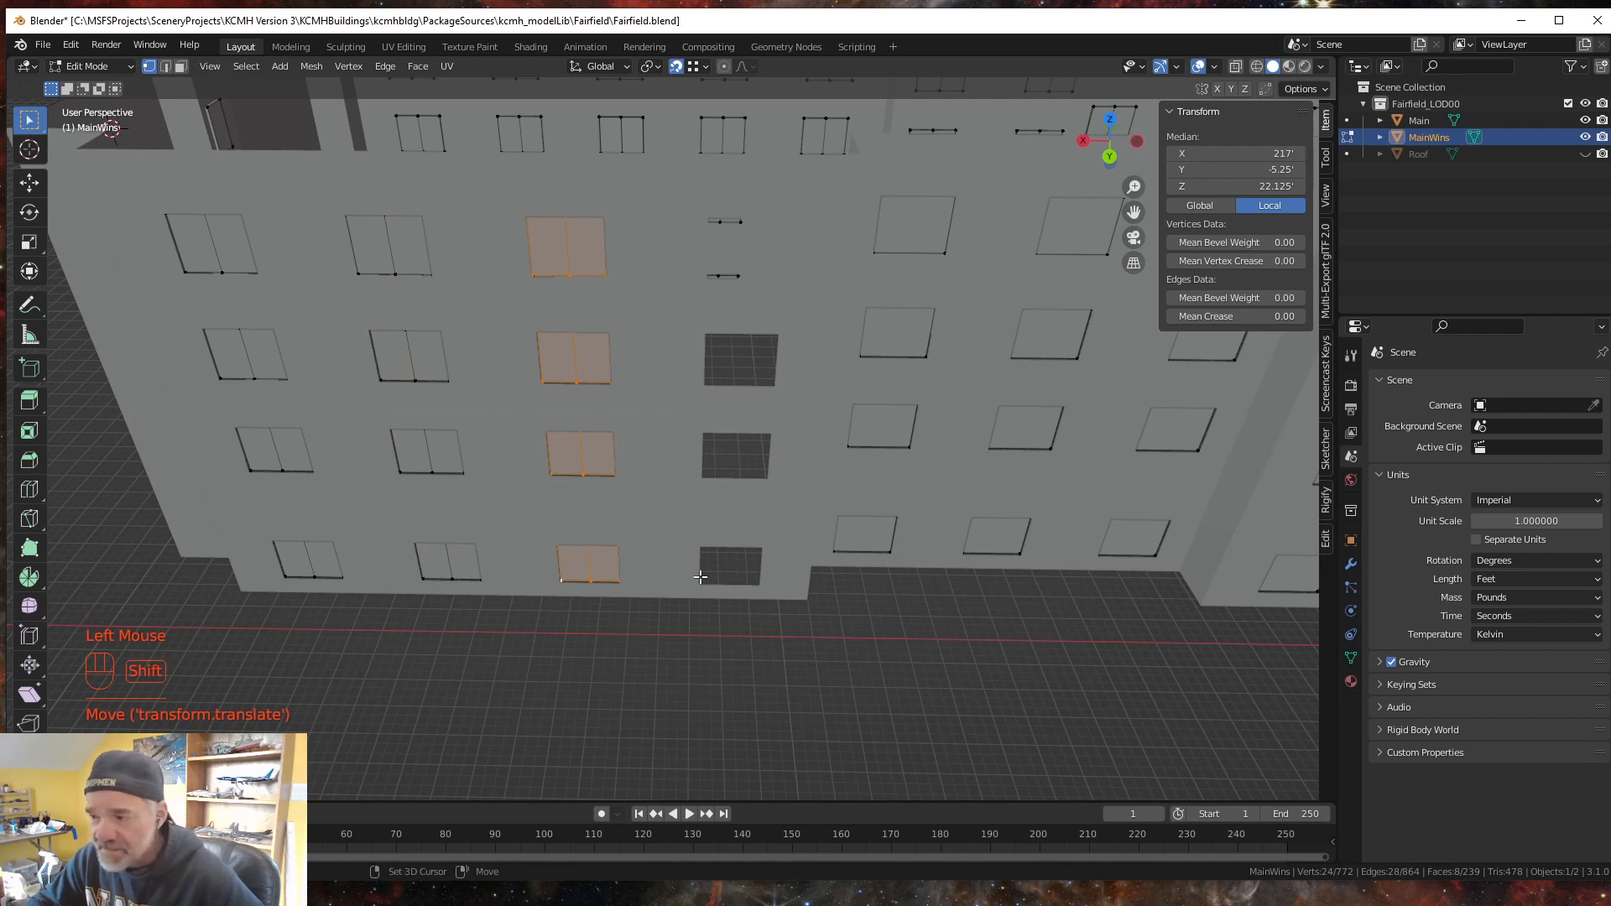
- Duplicate the selected split window column -14' along X into the last empty opening column of the end wing
{"action": "key", "text": "shift+d"}
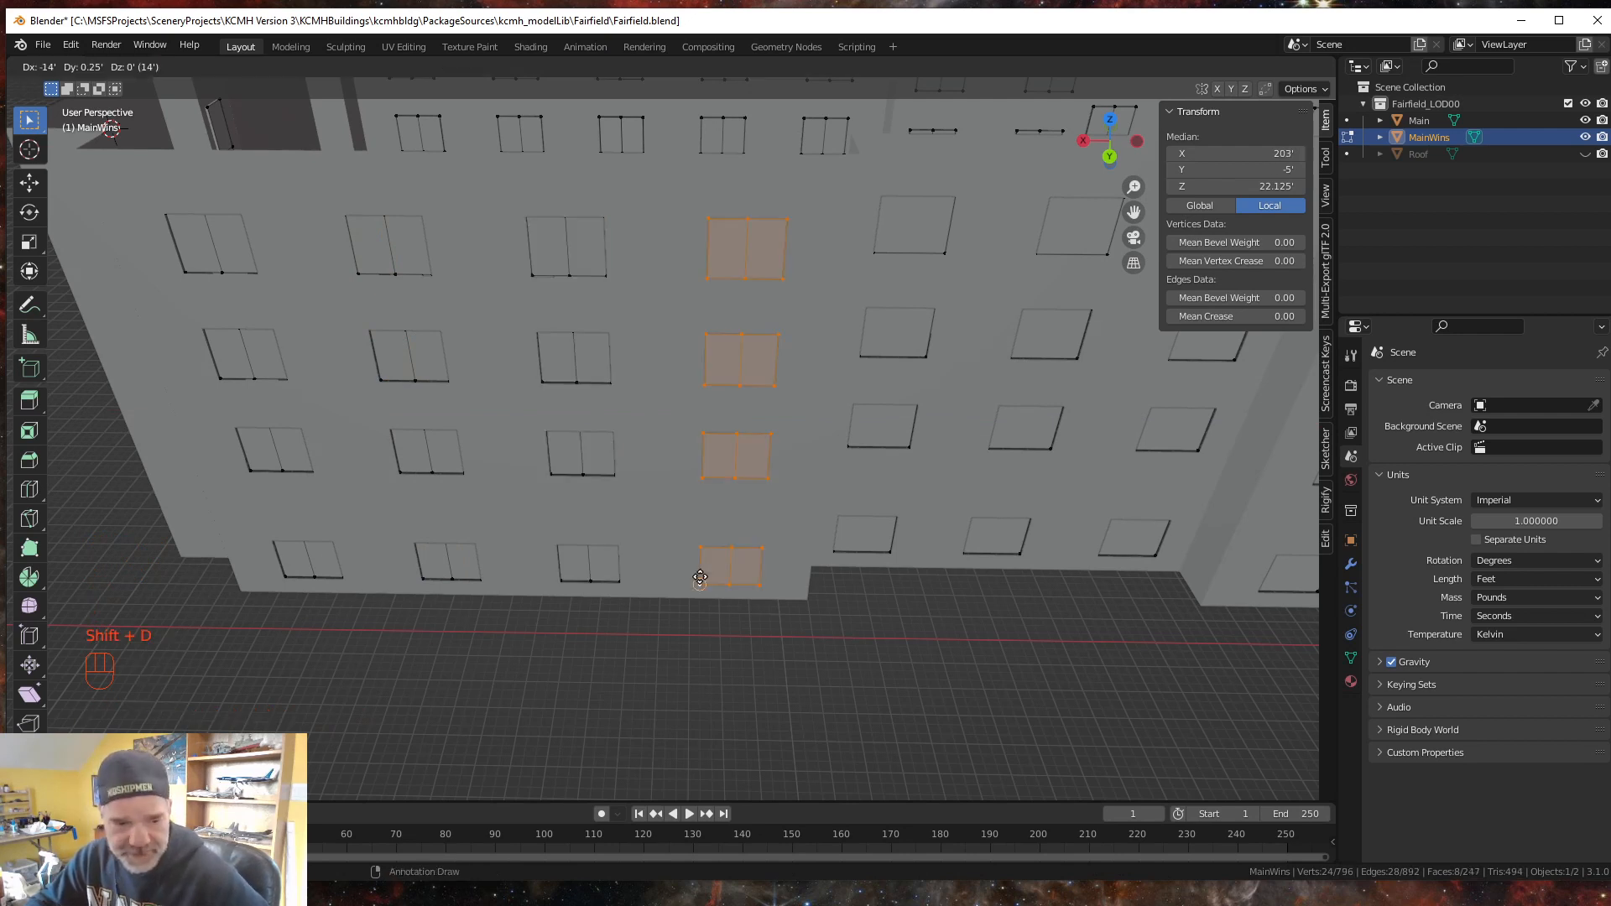
{"action": "key", "text": "Escape"}
{"action": "key", "text": "g"}
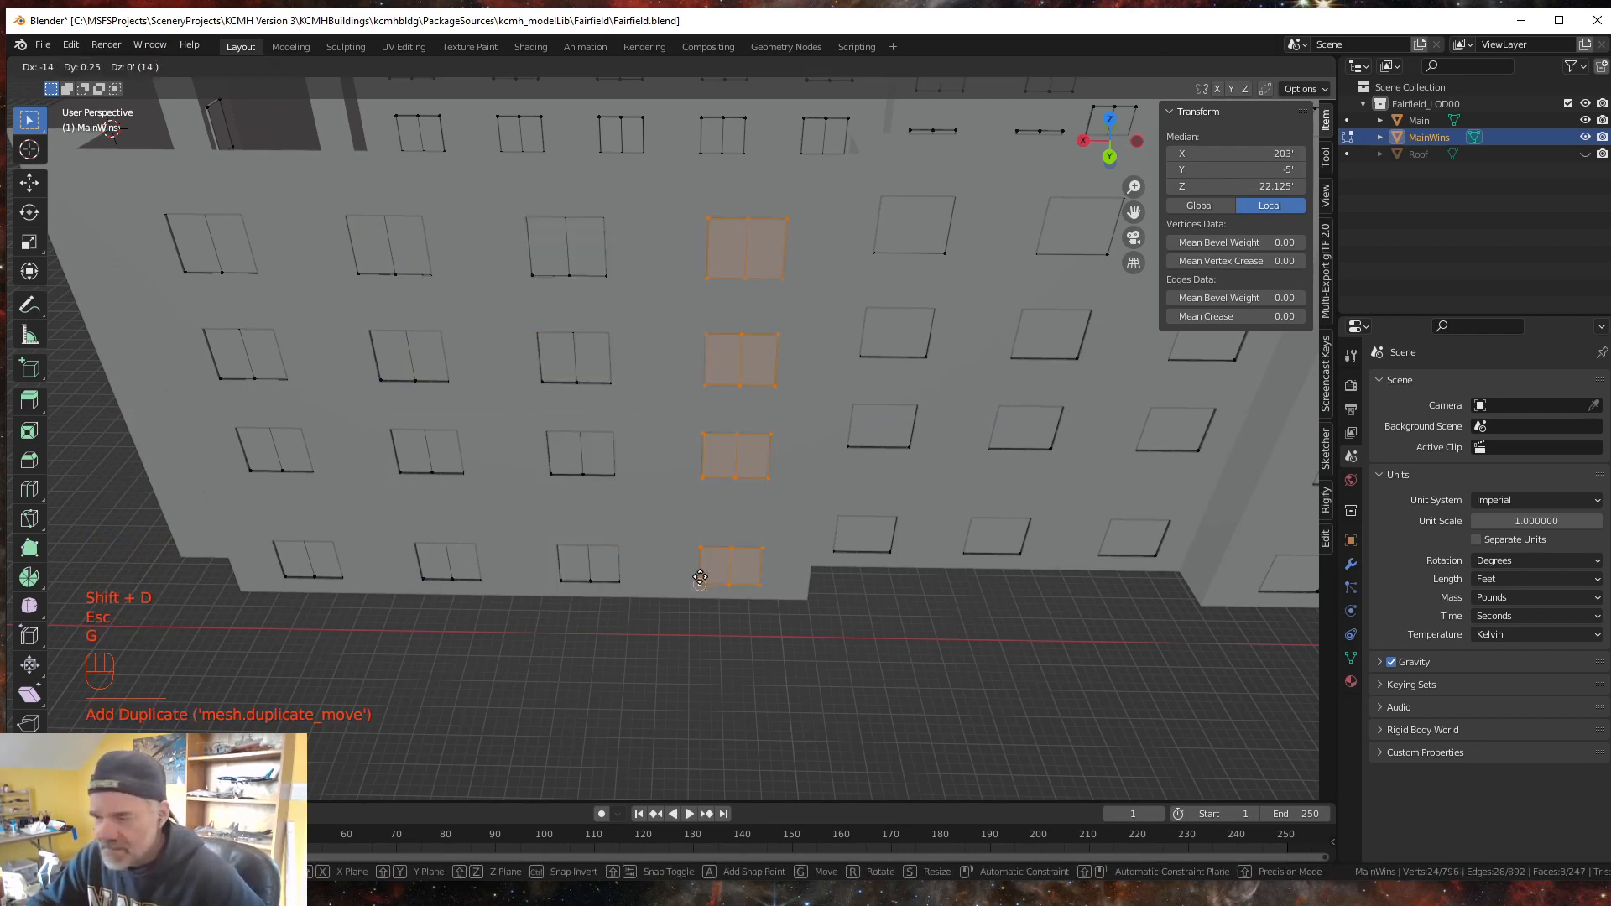
{"action": "key", "text": "x"}
{"action": "left_click", "coordinate": [700, 577]}
- Delete the faces of all remaining unsplit windows along the same long wall, from the recessed section to the far end
{"action": "scroll", "coordinate": [642, 653], "scroll_direction": "down", "scroll_amount": 1}
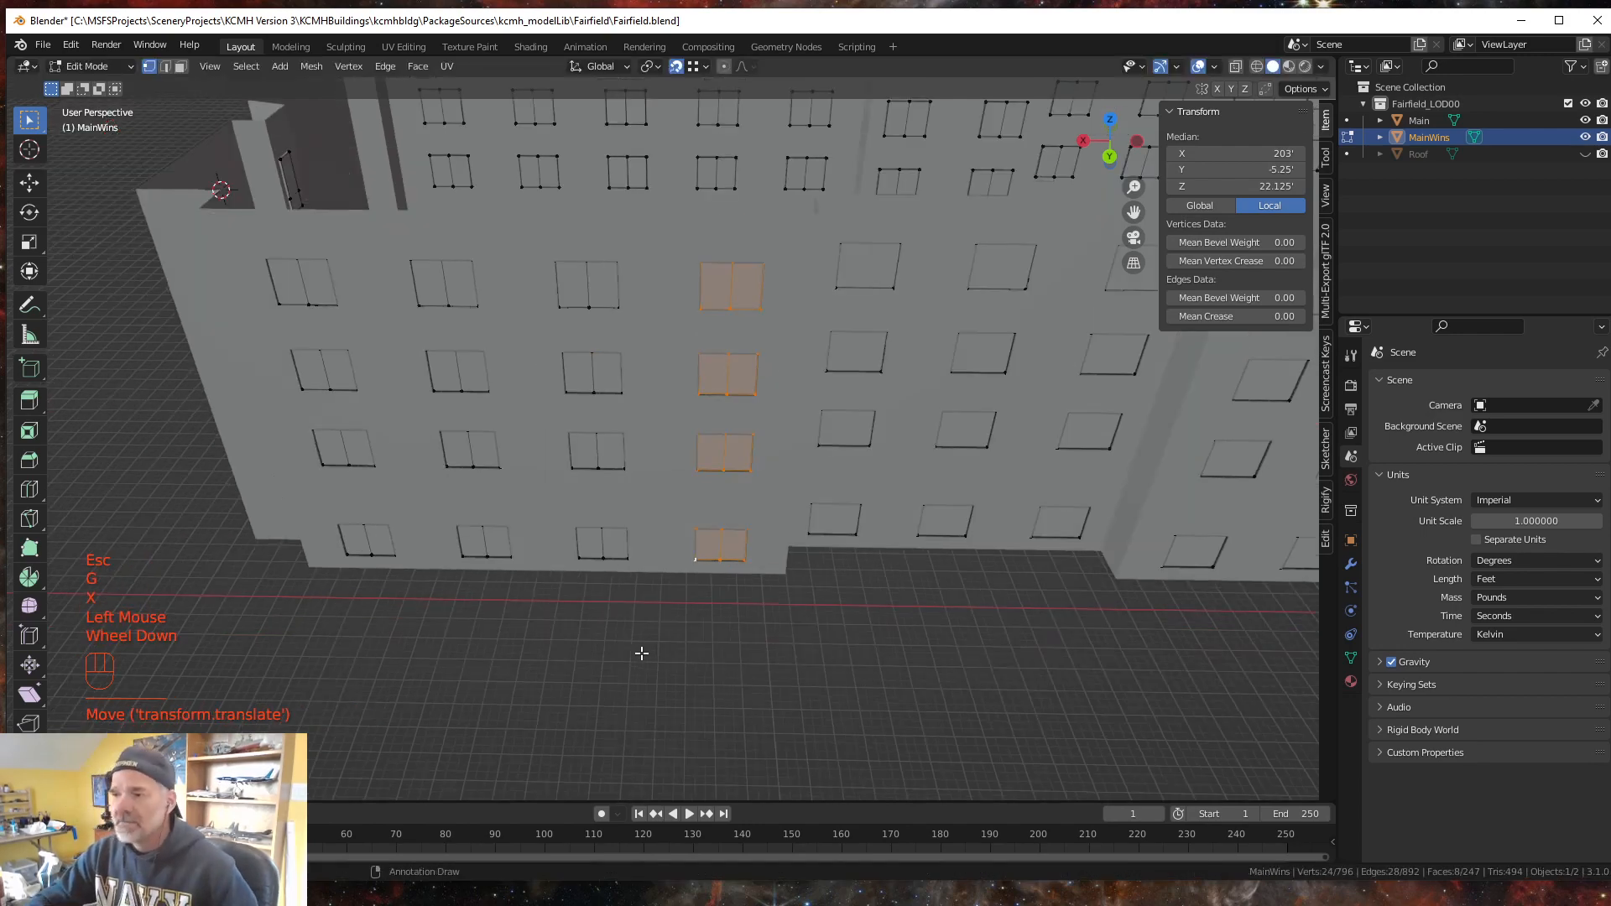
{"action": "scroll", "coordinate": [642, 653], "scroll_direction": "down", "scroll_amount": 1}
{"action": "middle_click_drag", "start_coordinate": [619, 658], "coordinate": [389, 647]}
{"action": "scroll", "coordinate": [420, 638], "scroll_direction": "up", "scroll_amount": 1}
{"action": "scroll", "coordinate": [449, 645], "scroll_direction": "down", "scroll_amount": 1}
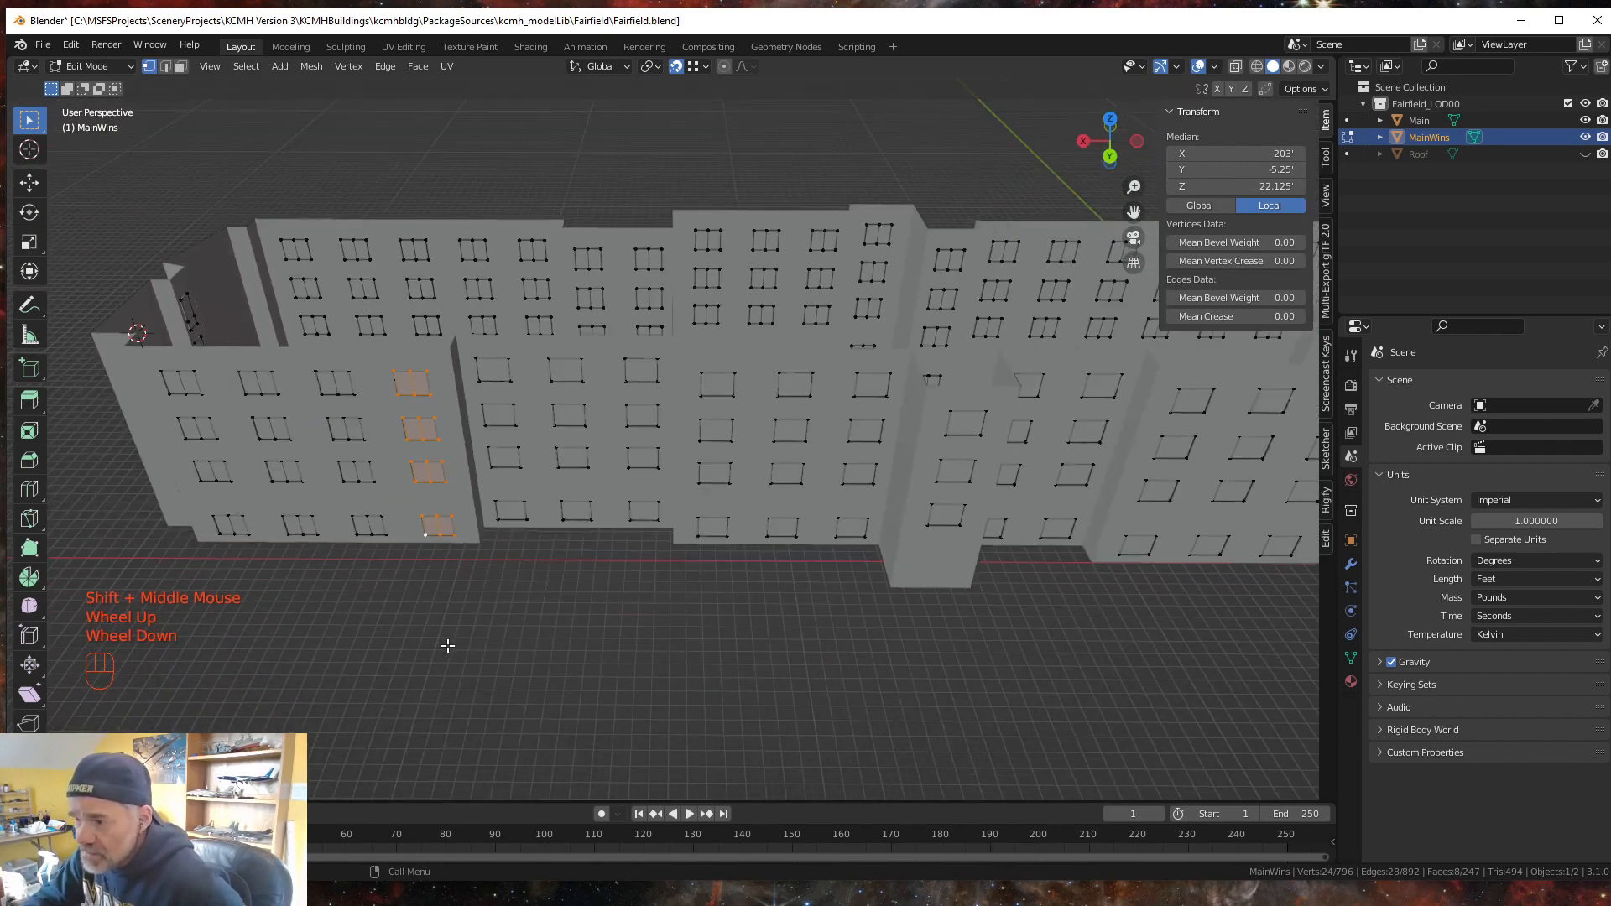
{"action": "scroll", "coordinate": [448, 646], "scroll_direction": "down", "scroll_amount": 2}
{"action": "middle_click_drag", "start_coordinate": [614, 647], "coordinate": [576, 690], "text": "shift"}
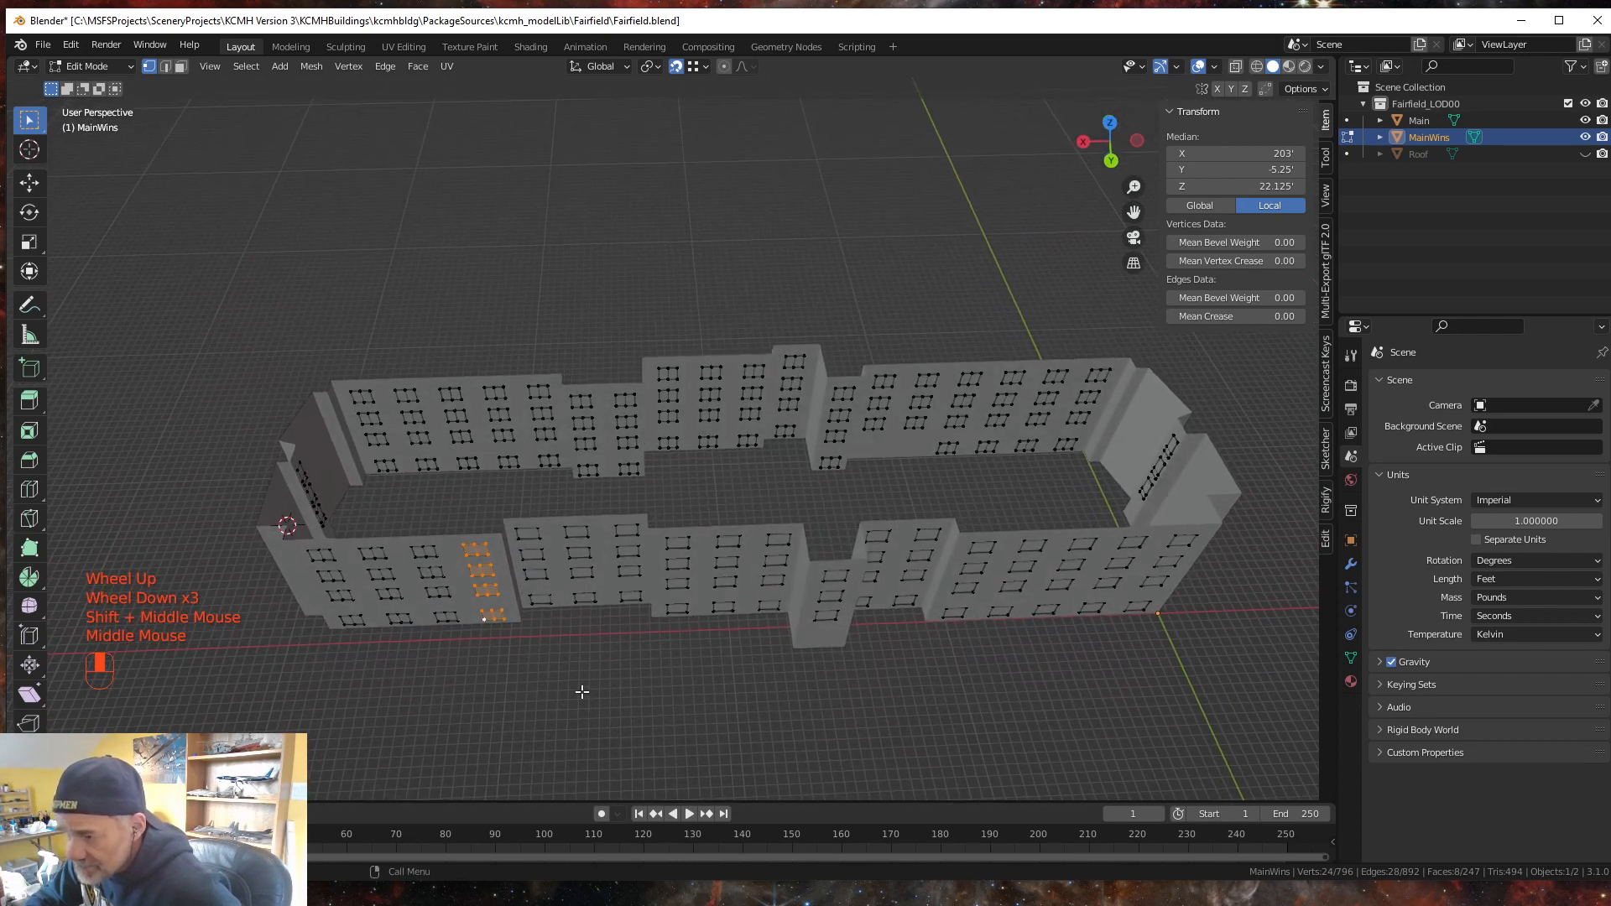
{"action": "left_click", "coordinate": [181, 66]}
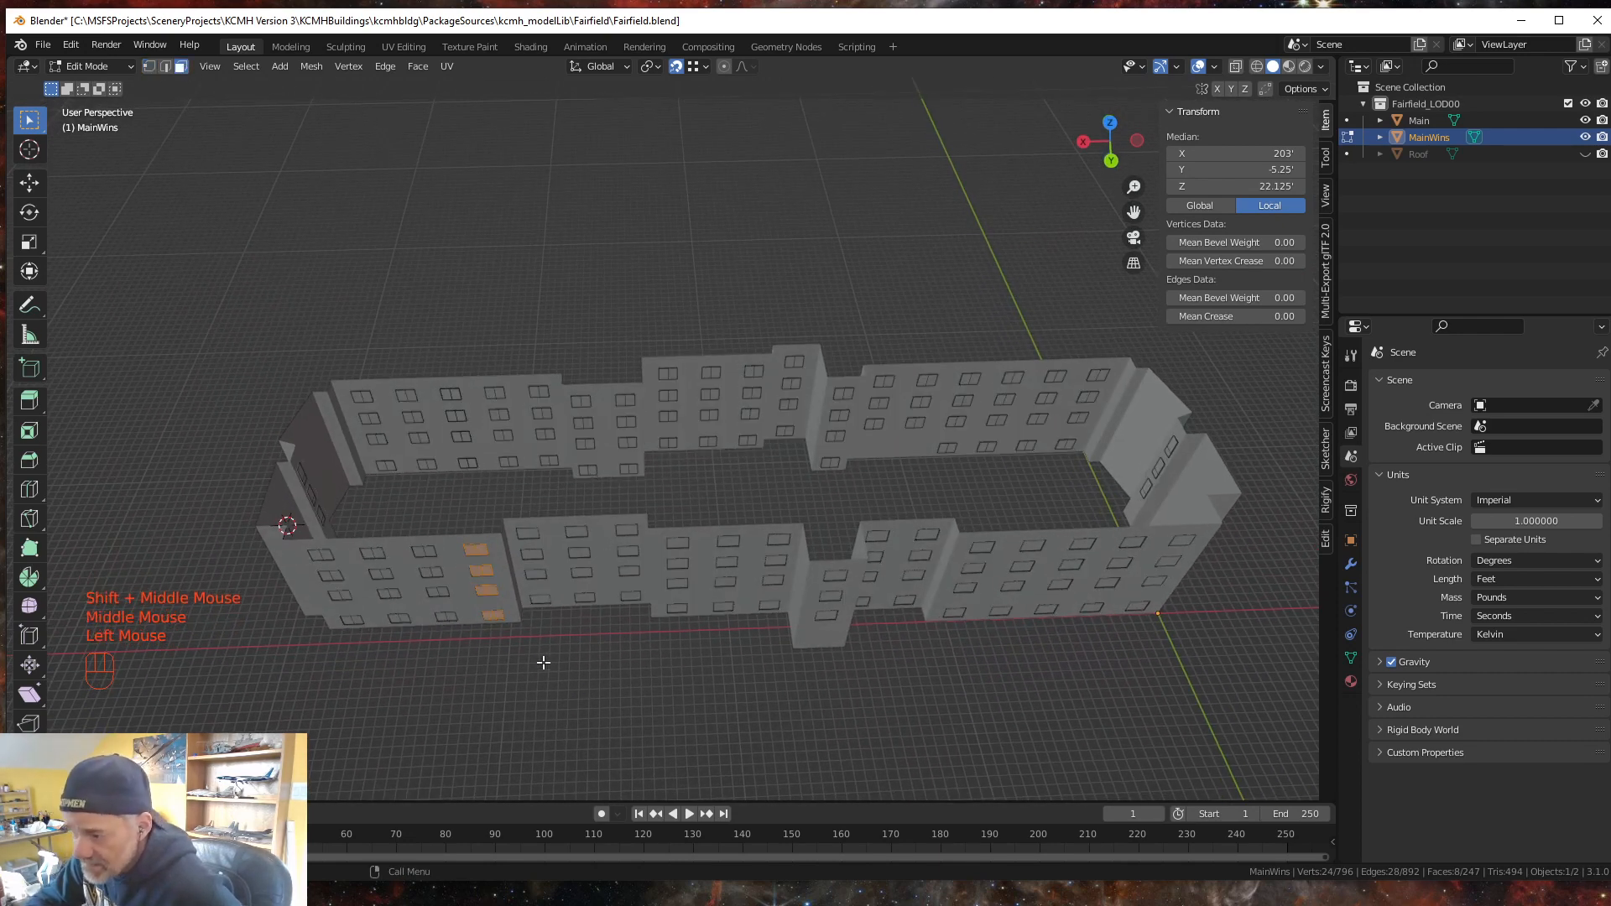
{"action": "left_click_drag", "start_coordinate": [518, 644], "coordinate": [1189, 535]}
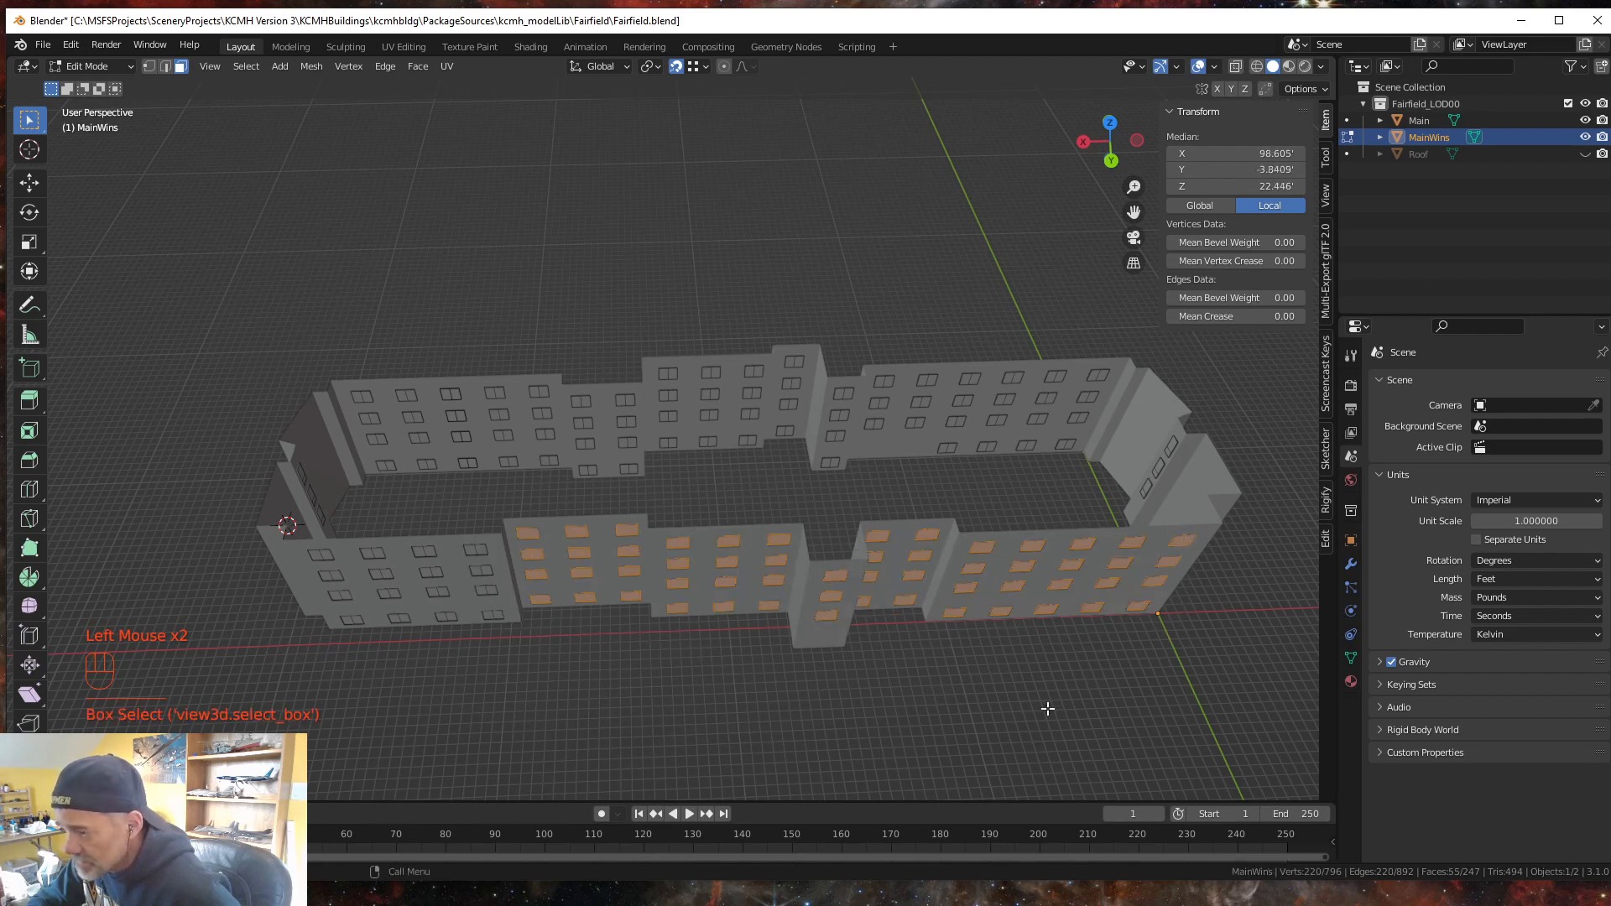
{"action": "middle_click_drag", "start_coordinate": [1049, 709], "coordinate": [1001, 707]}
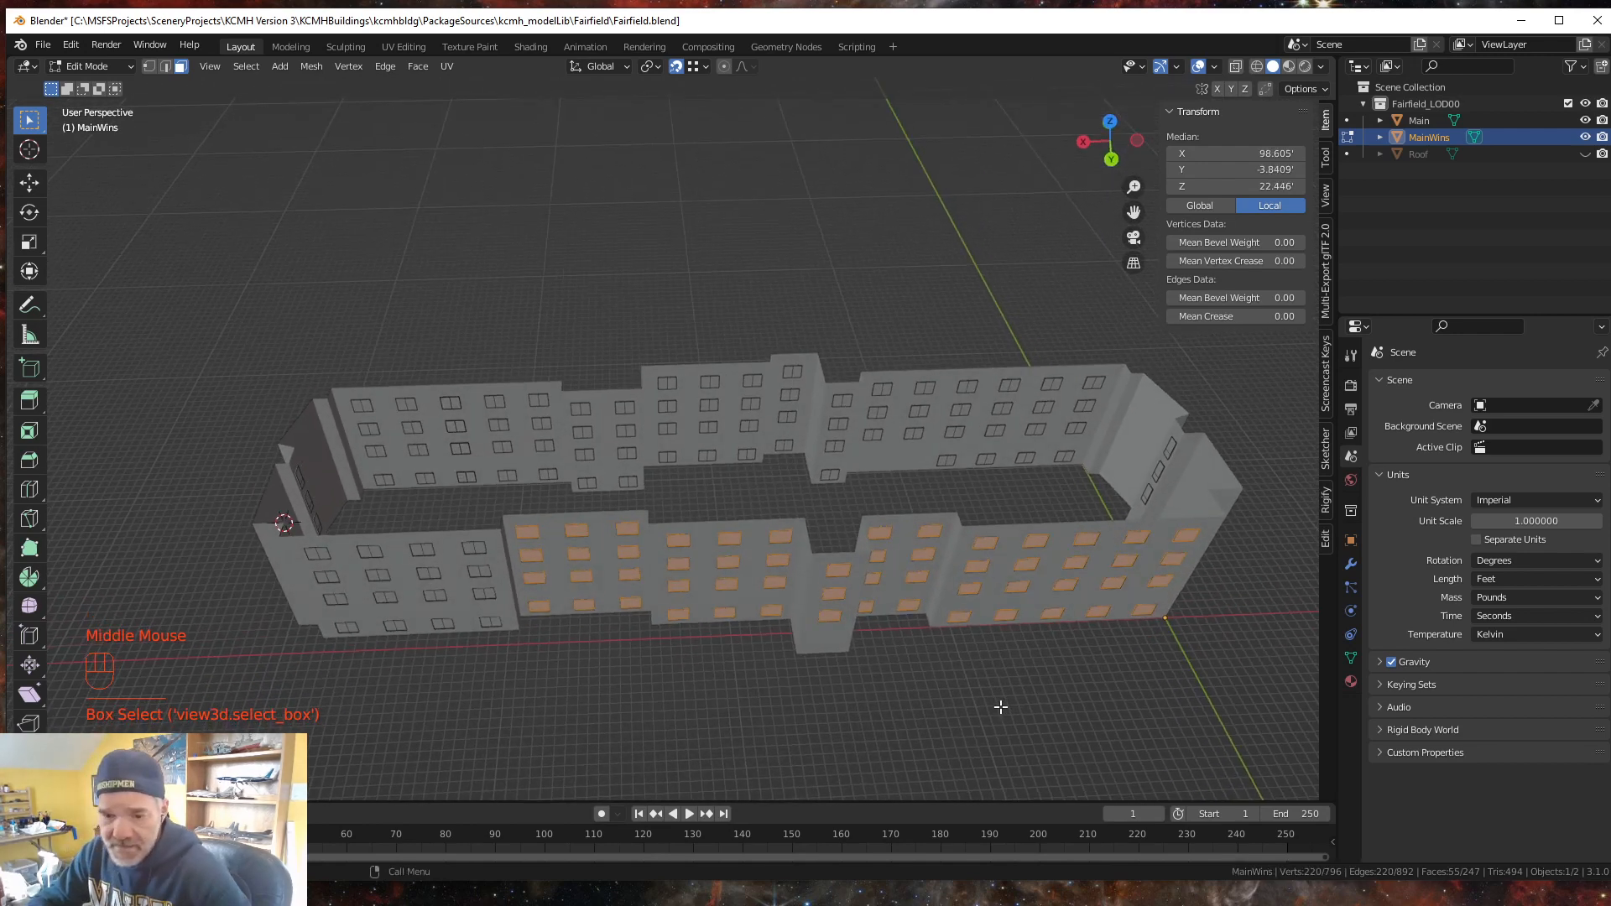
{"action": "key", "text": "Delete"}
{"action": "left_click", "coordinate": [953, 703]}
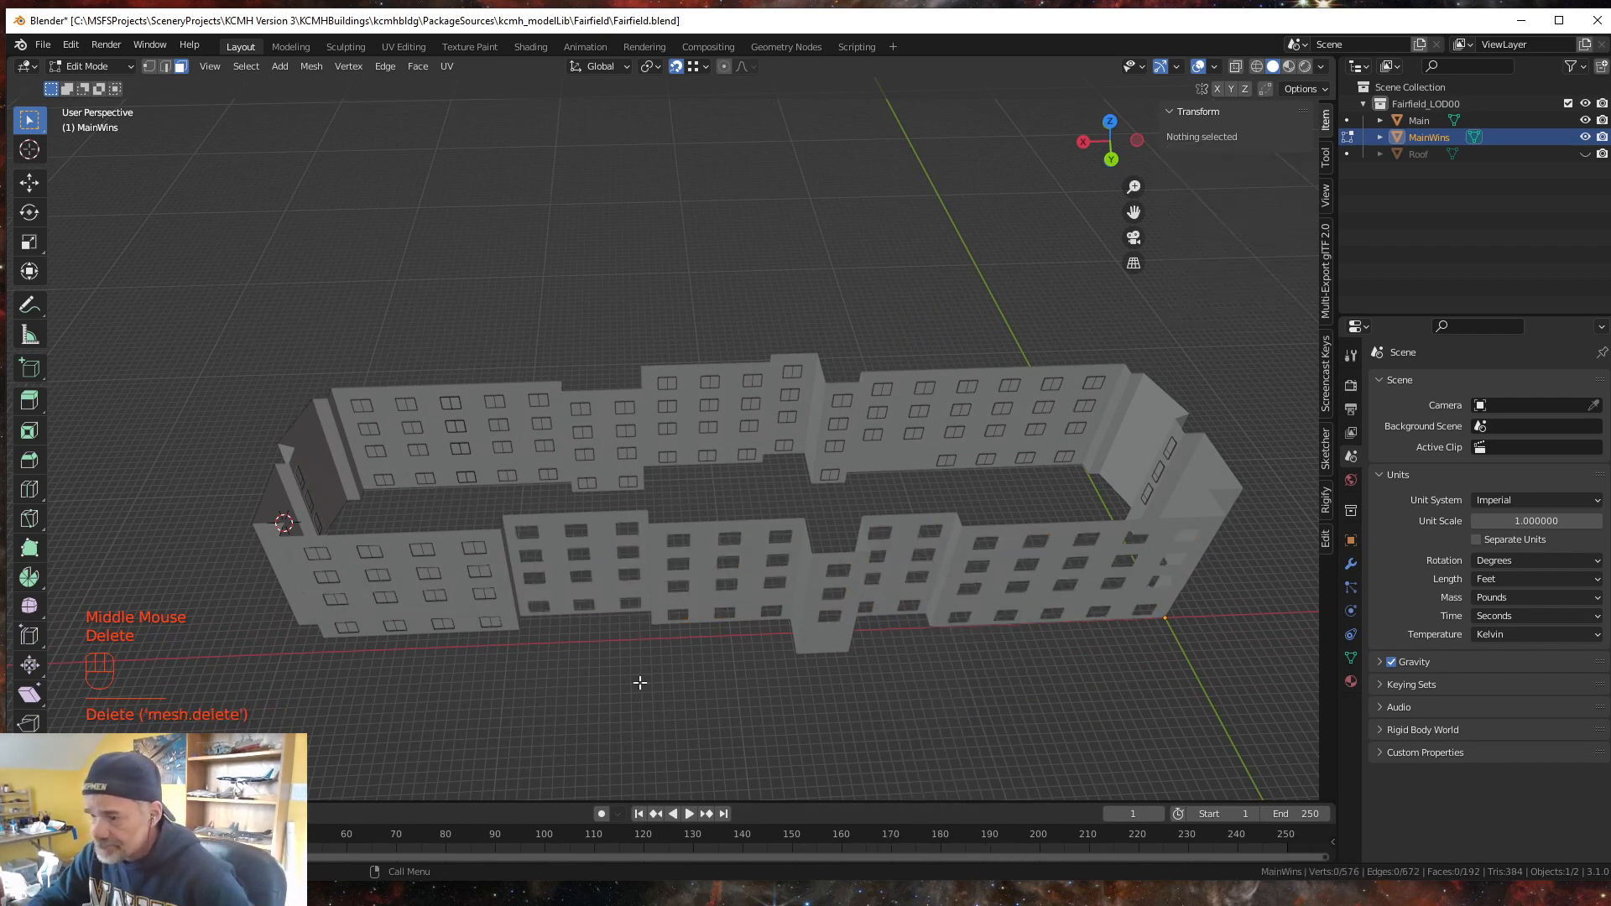
- With its ground-floor lower-left vertex active, duplicate the wing's last split window column -14' along X to the recessed section's first openings
{"action": "middle_click_drag", "start_coordinate": [554, 671], "coordinate": [540, 669]}
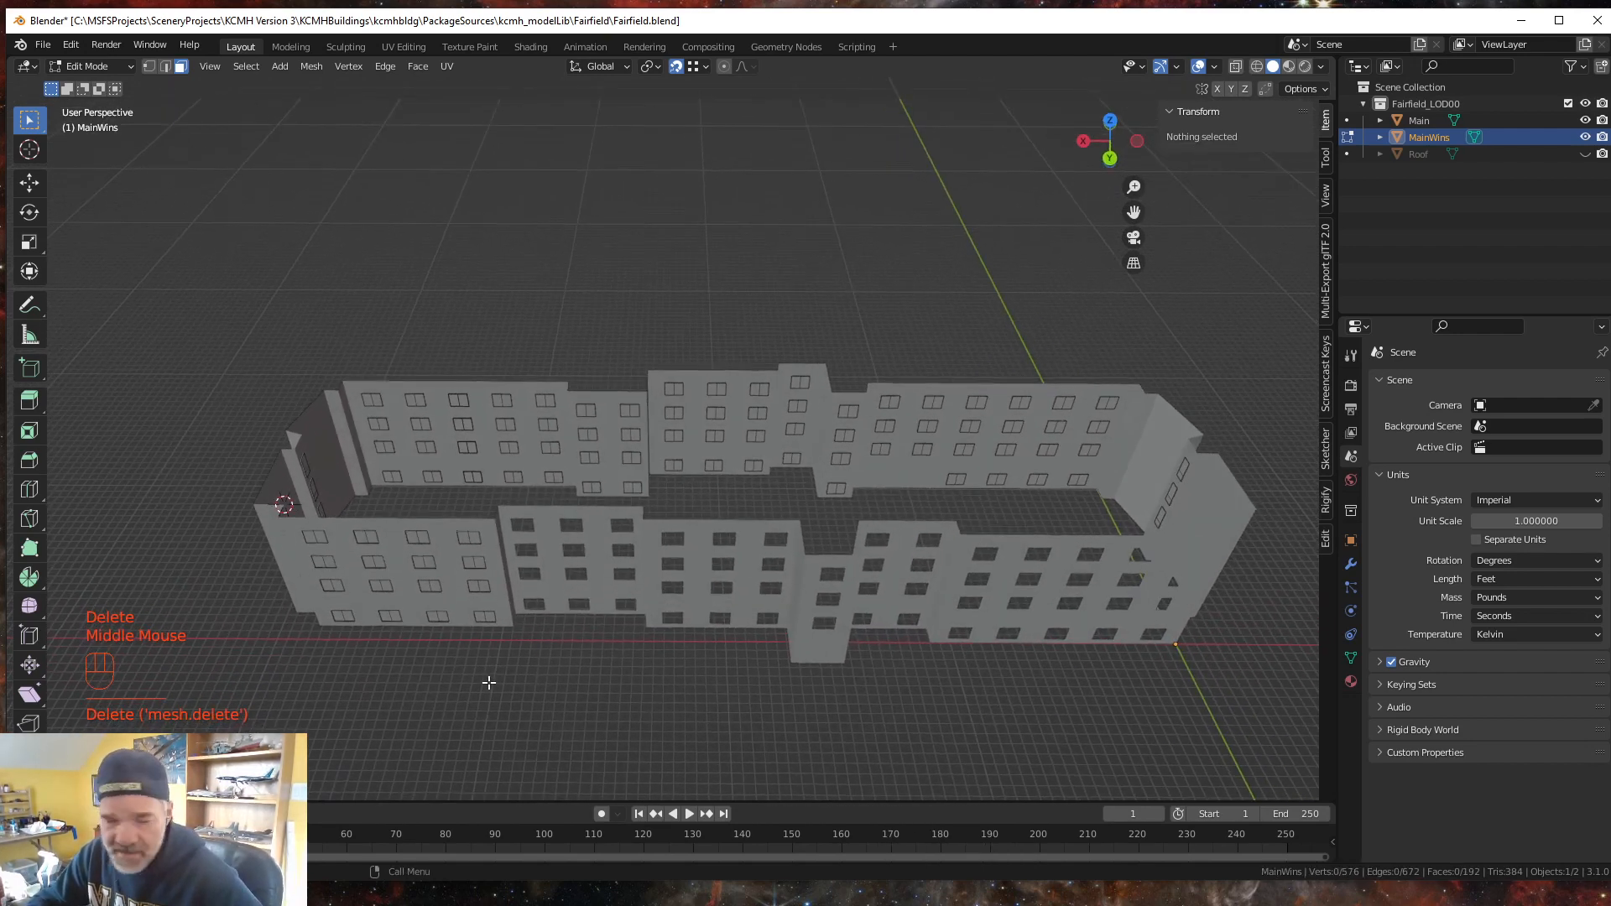
{"action": "left_click", "coordinate": [149, 66]}
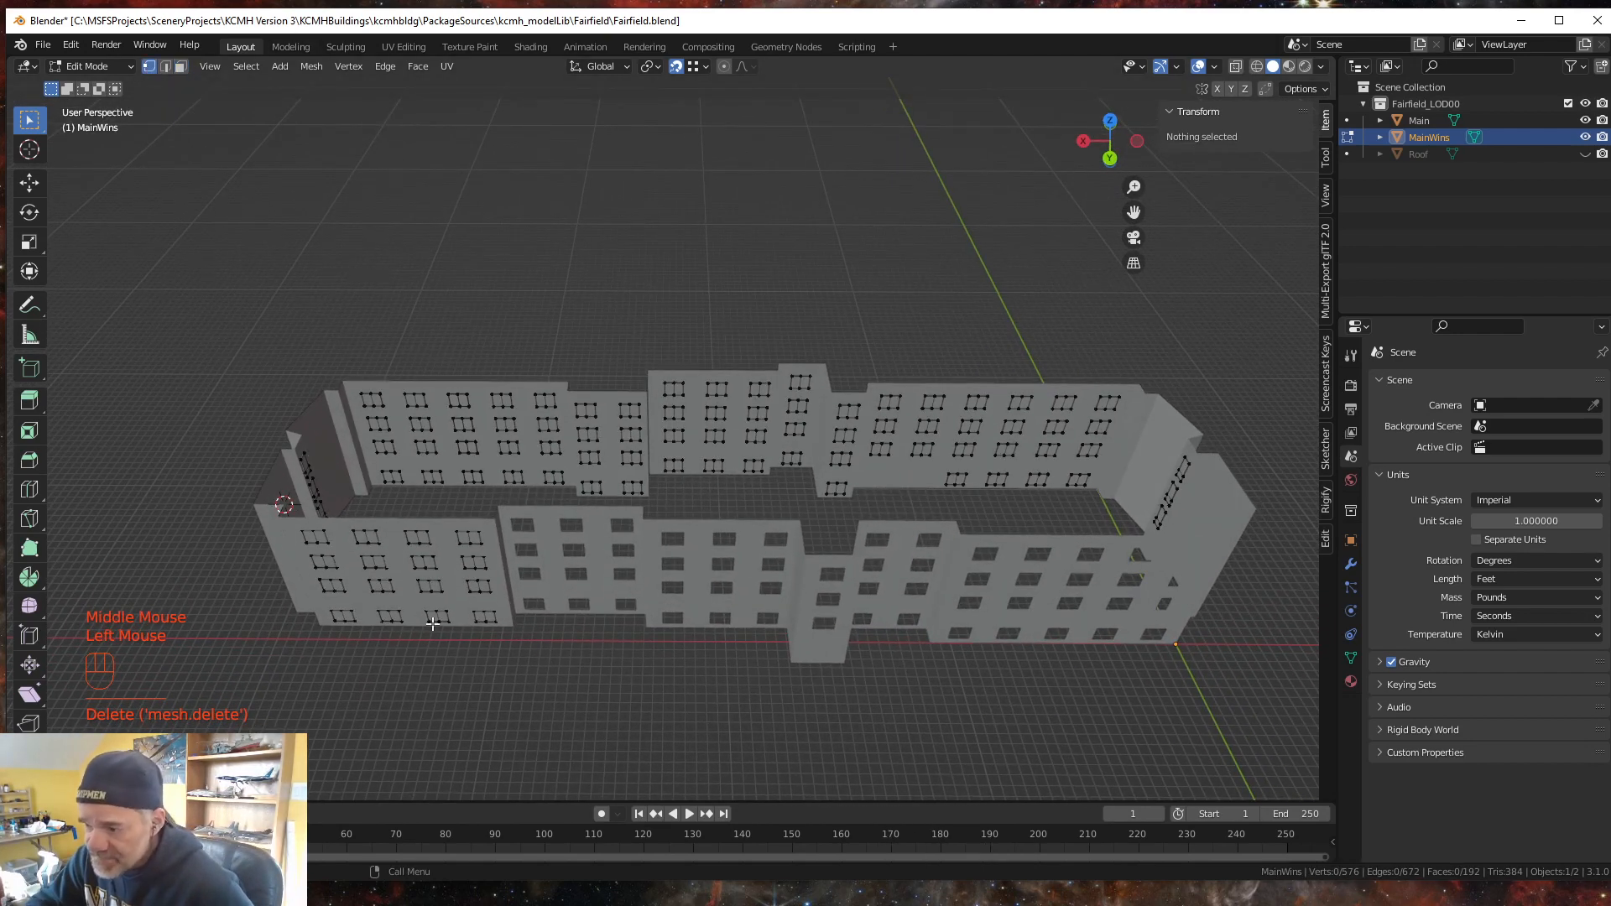
{"action": "mouse_move", "coordinate": [495, 631]}
{"action": "left_mouse_down"}
{"action": "mouse_move", "coordinate": [507, 514]}
{"action": "mouse_move", "coordinate": [516, 659]}
{"action": "mouse_move", "coordinate": [513, 637]}
{"action": "left_mouse_up"}
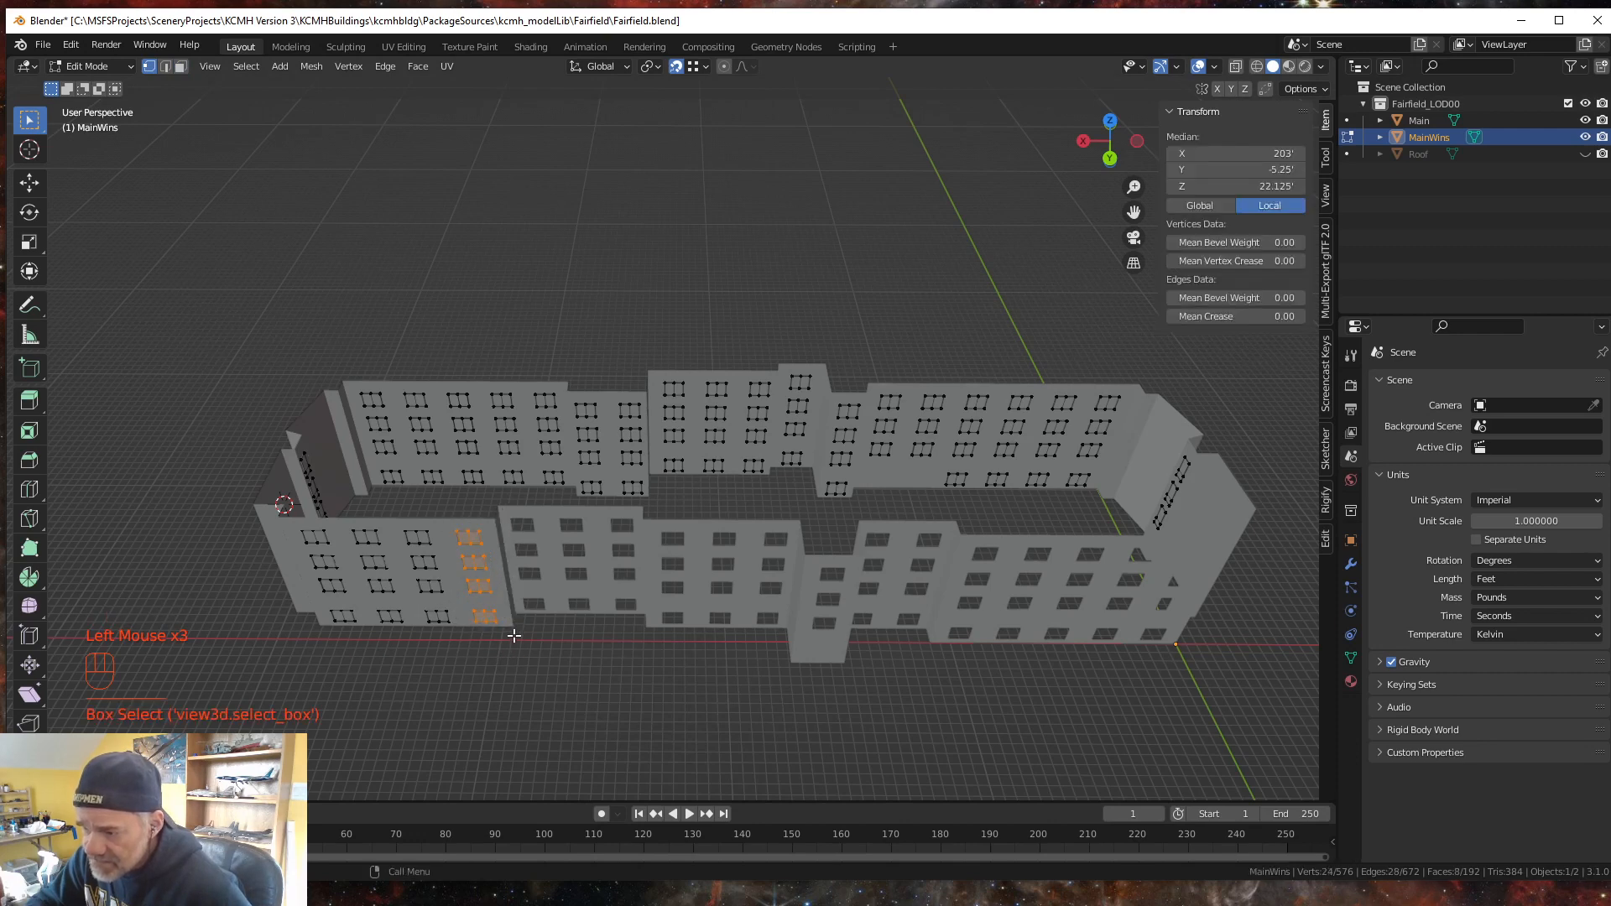
{"action": "middle_click_drag", "start_coordinate": [514, 638], "coordinate": [406, 571]}
{"action": "scroll", "coordinate": [488, 648], "scroll_direction": "up", "scroll_amount": 2}
{"action": "scroll", "coordinate": [488, 647], "scroll_direction": "up", "scroll_amount": 2}
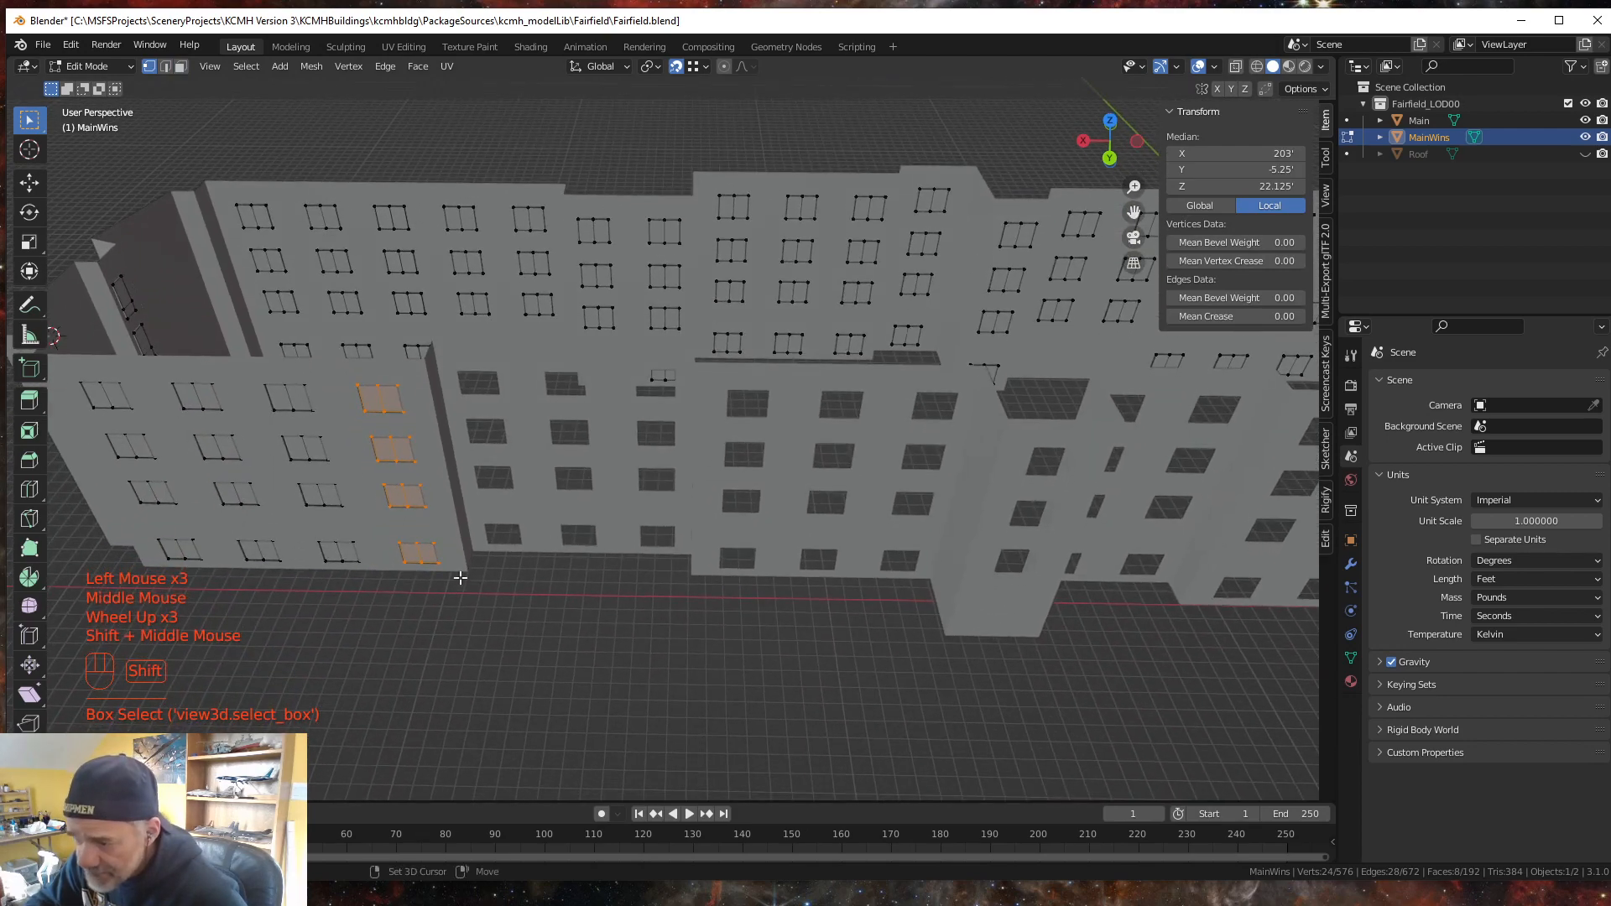
{"action": "left_click", "coordinate": [405, 565], "text": "shift"}
{"action": "middle_click_drag", "start_coordinate": [446, 640], "coordinate": [446, 640]}
{"action": "scroll", "coordinate": [445, 641], "scroll_direction": "up", "scroll_amount": 1, "text": "shift"}
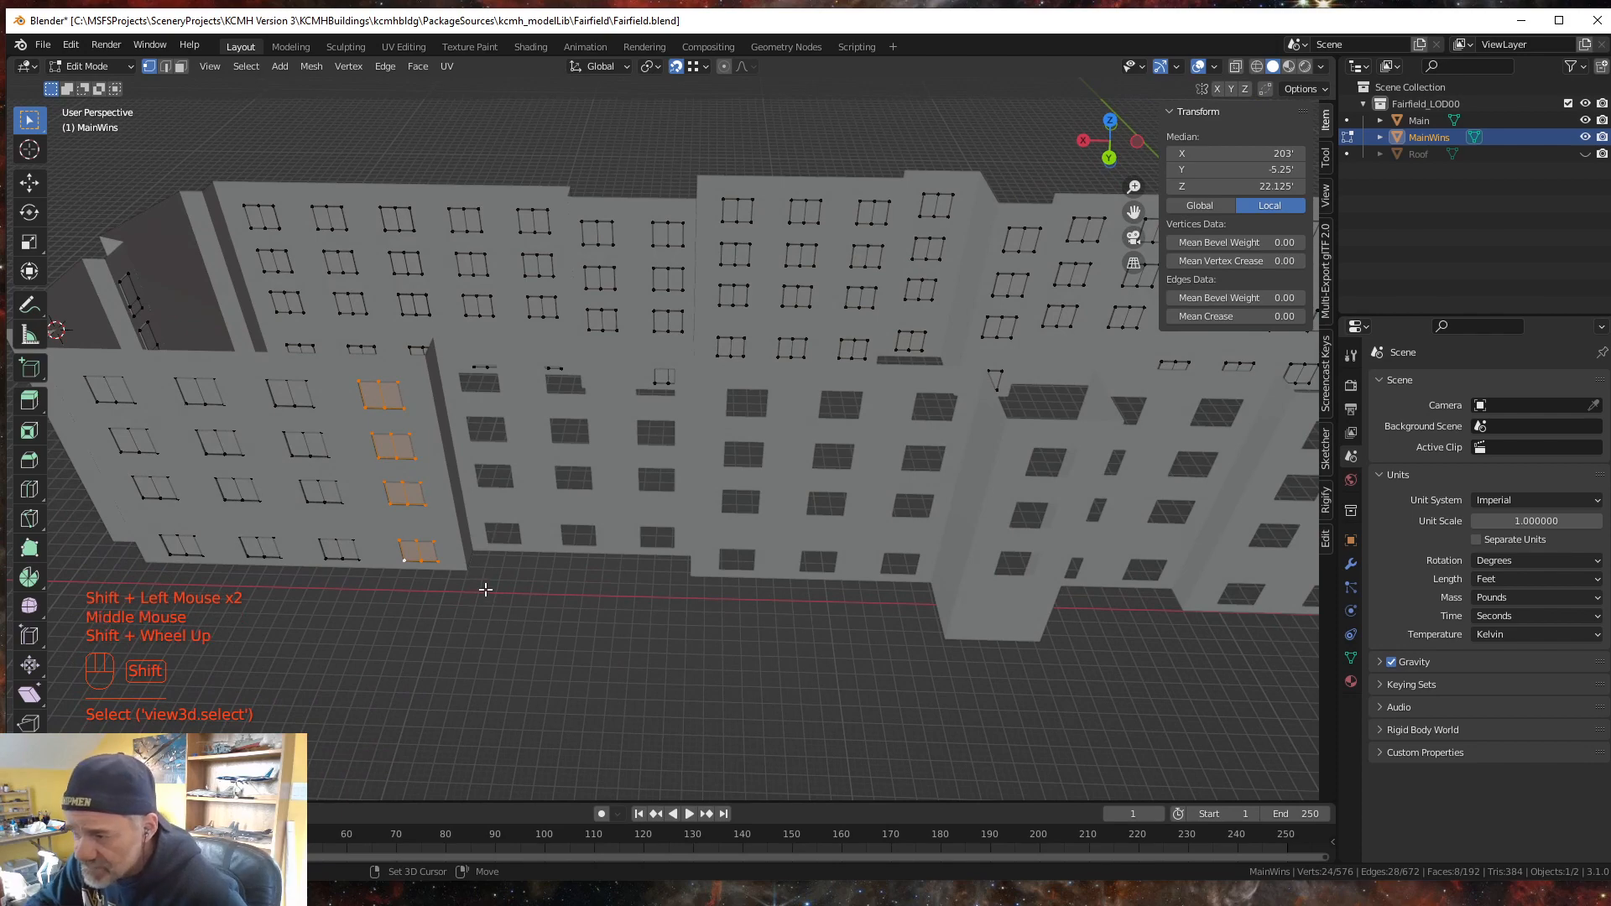
{"action": "scroll", "coordinate": [474, 598], "scroll_direction": "up", "scroll_amount": 1, "text": "shift"}
{"action": "scroll", "coordinate": [482, 600], "scroll_direction": "down", "scroll_amount": 1, "text": "shift"}
{"action": "middle_click_drag", "start_coordinate": [483, 600], "coordinate": [463, 654], "text": "shift"}
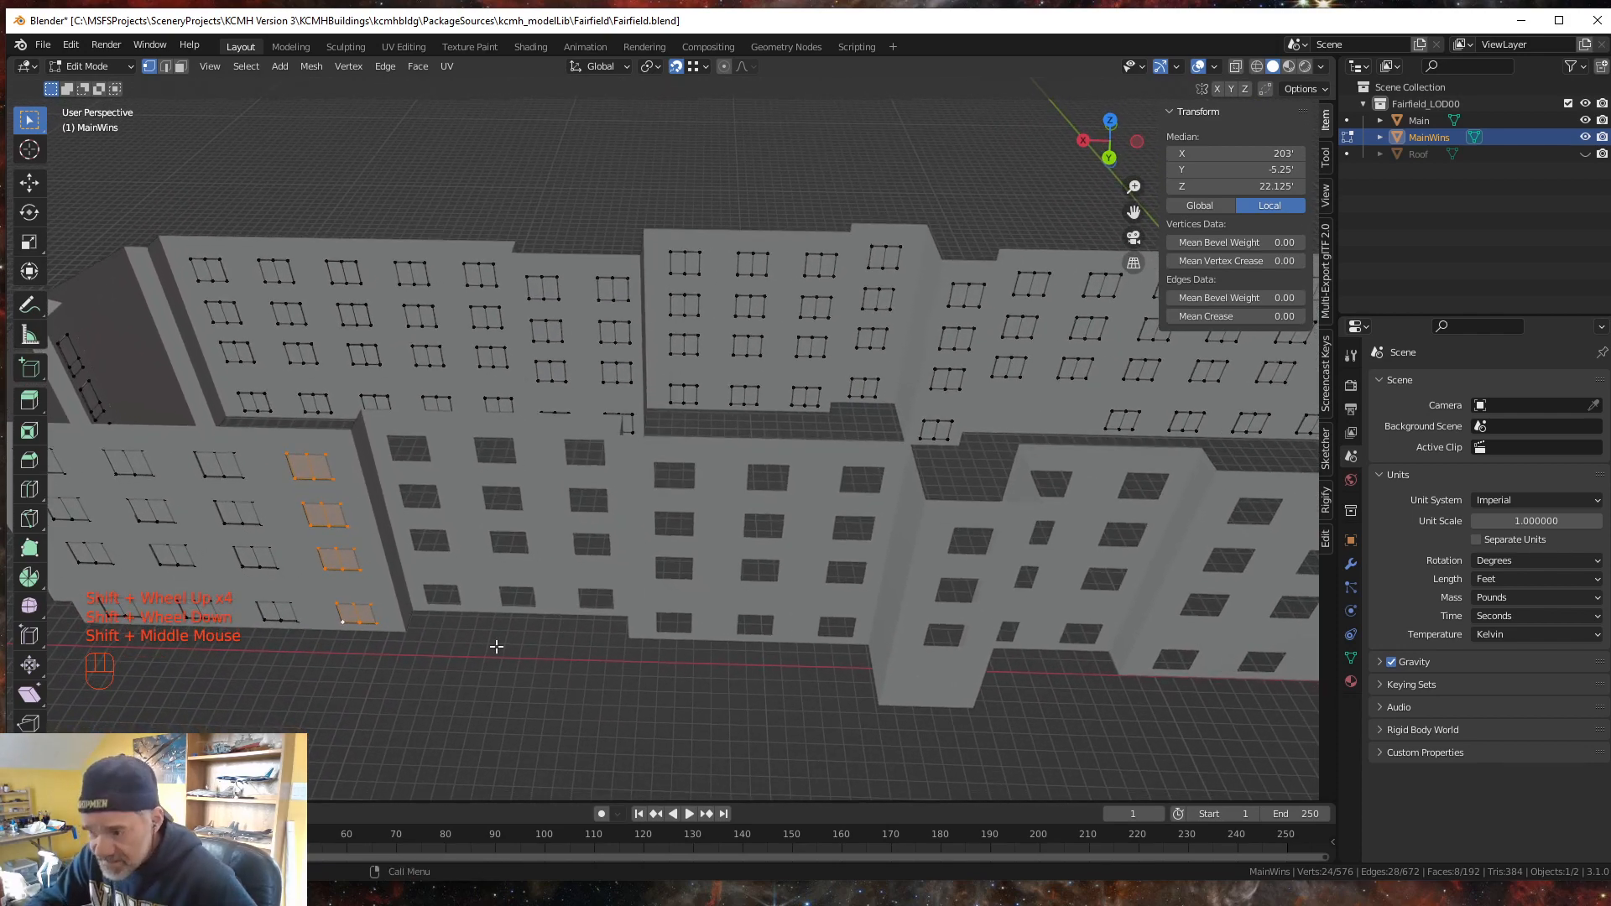
{"action": "scroll", "coordinate": [469, 660], "scroll_direction": "up", "scroll_amount": 1}
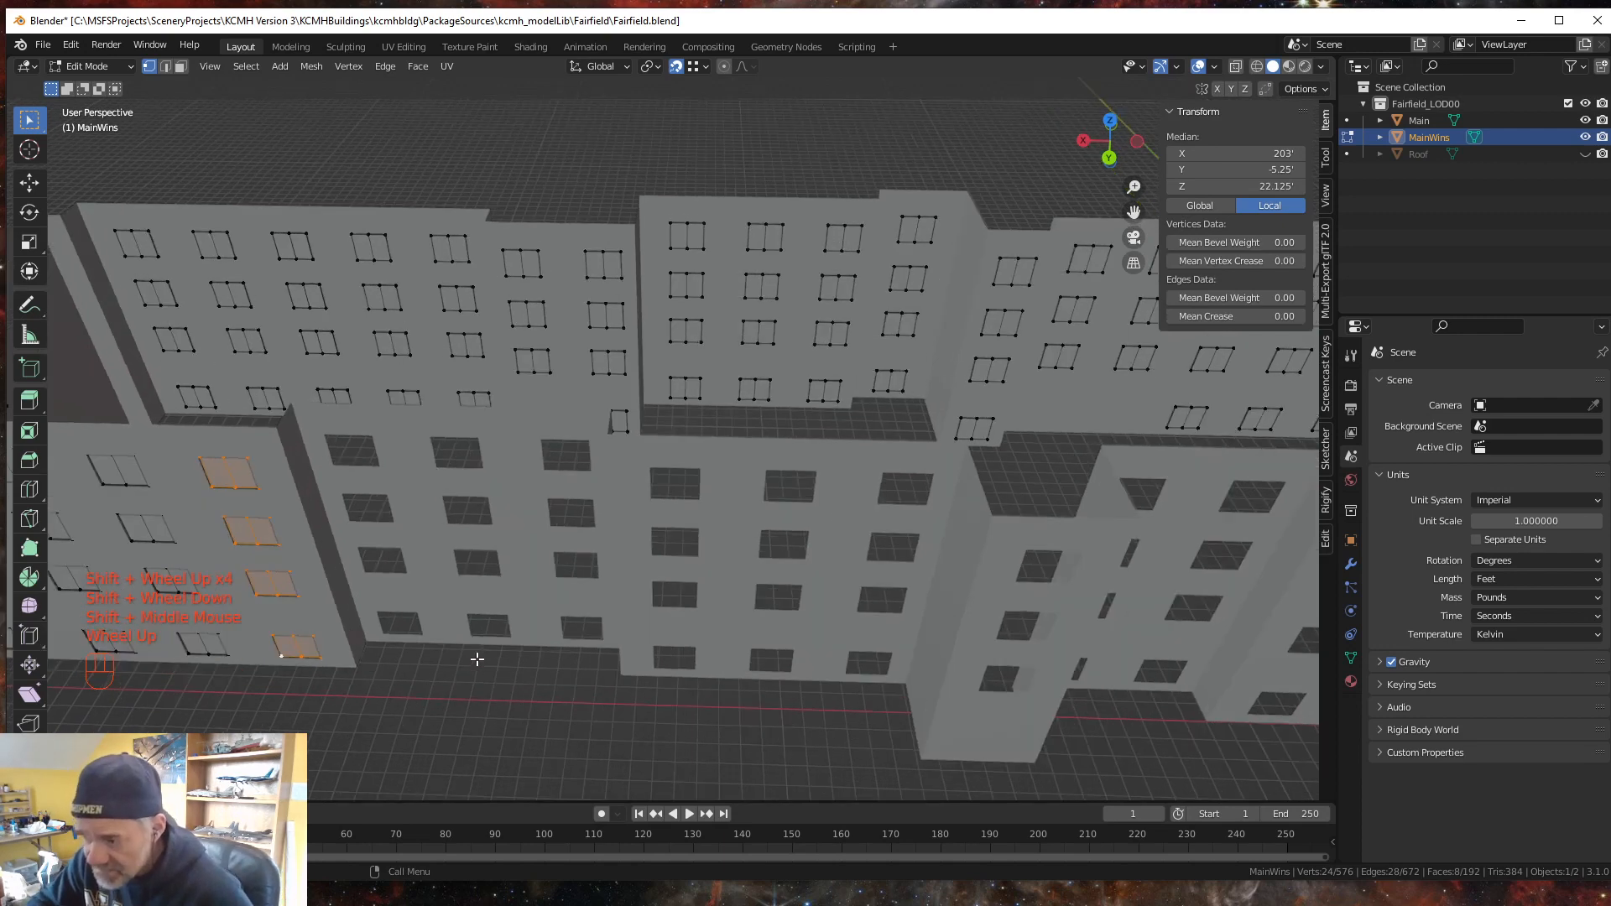
{"action": "key", "text": "shift+d"}
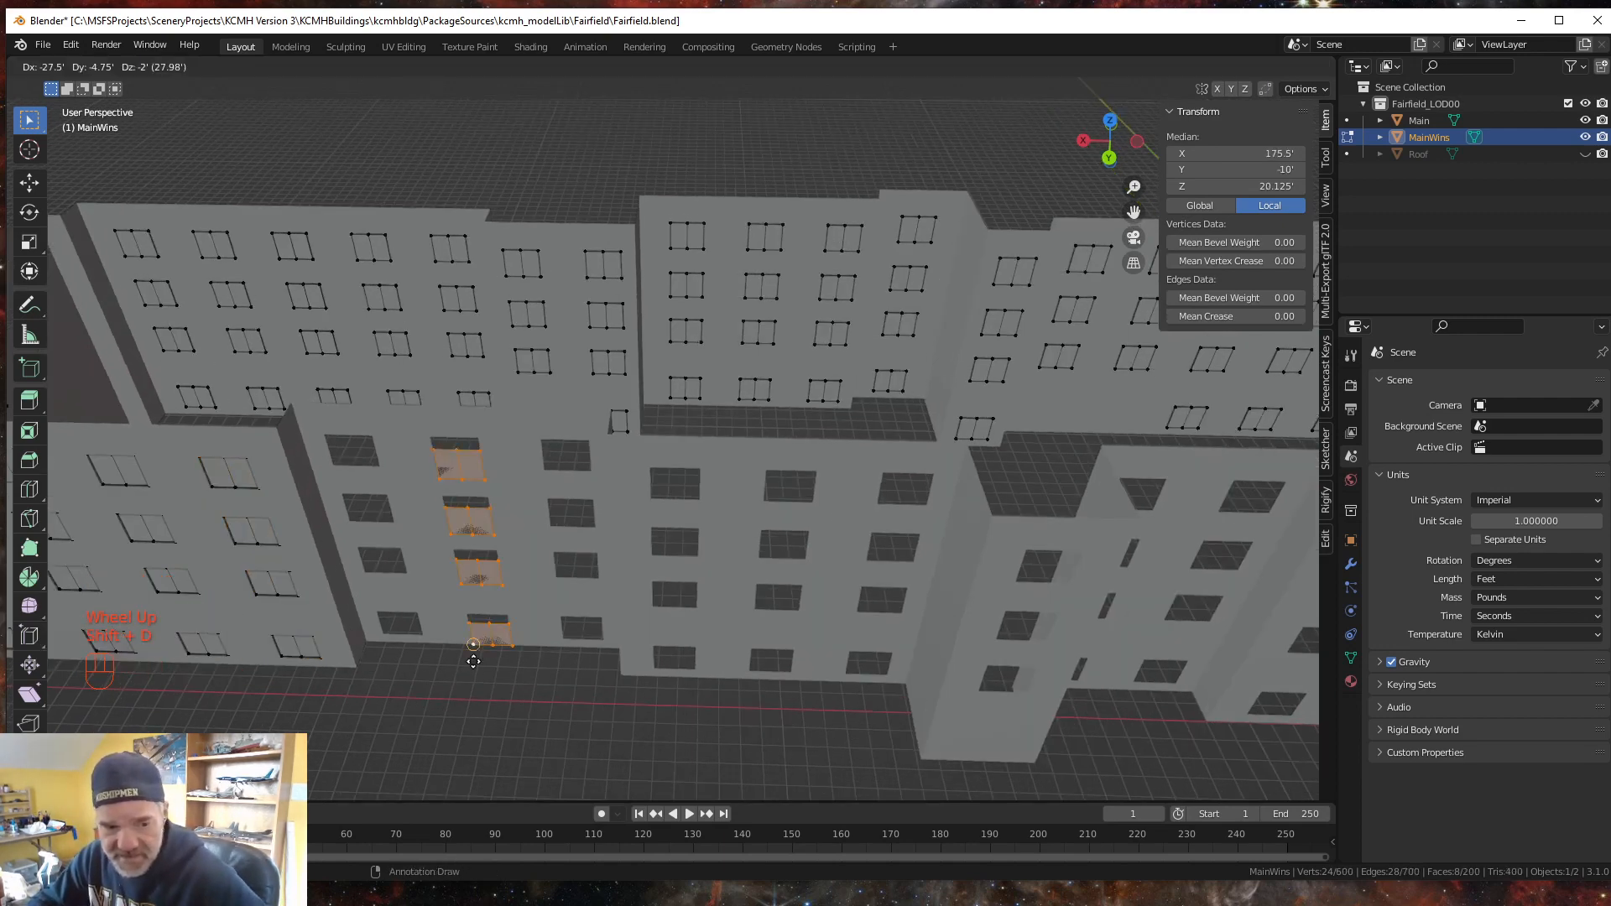
{"action": "key", "text": "Escape"}
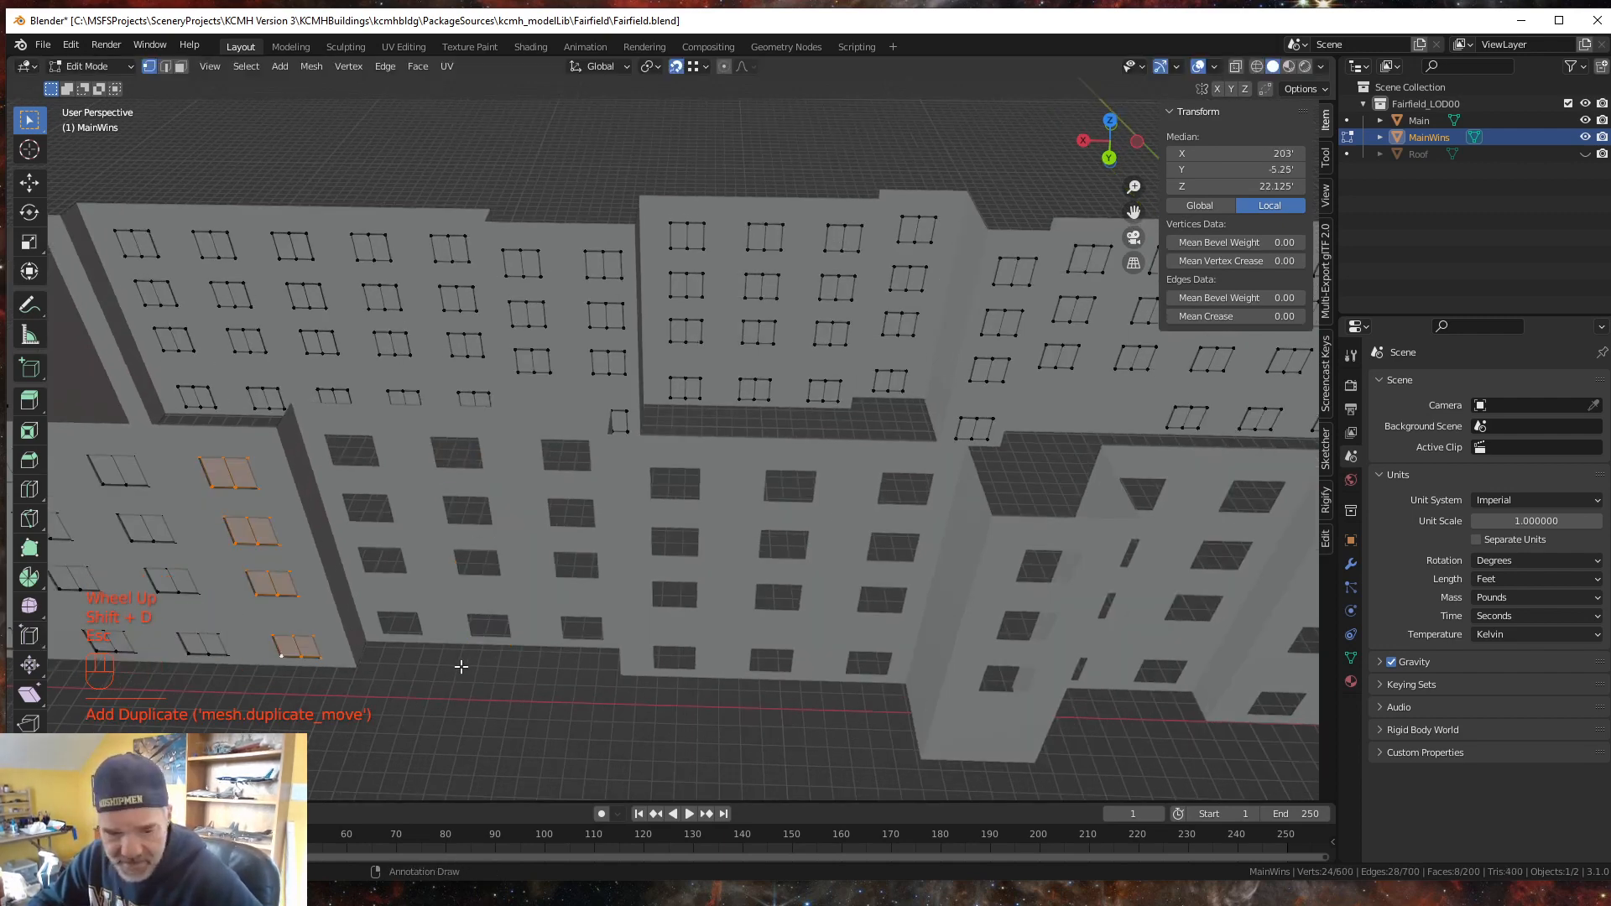
{"action": "key", "text": "g"}
{"action": "key", "text": "x"}
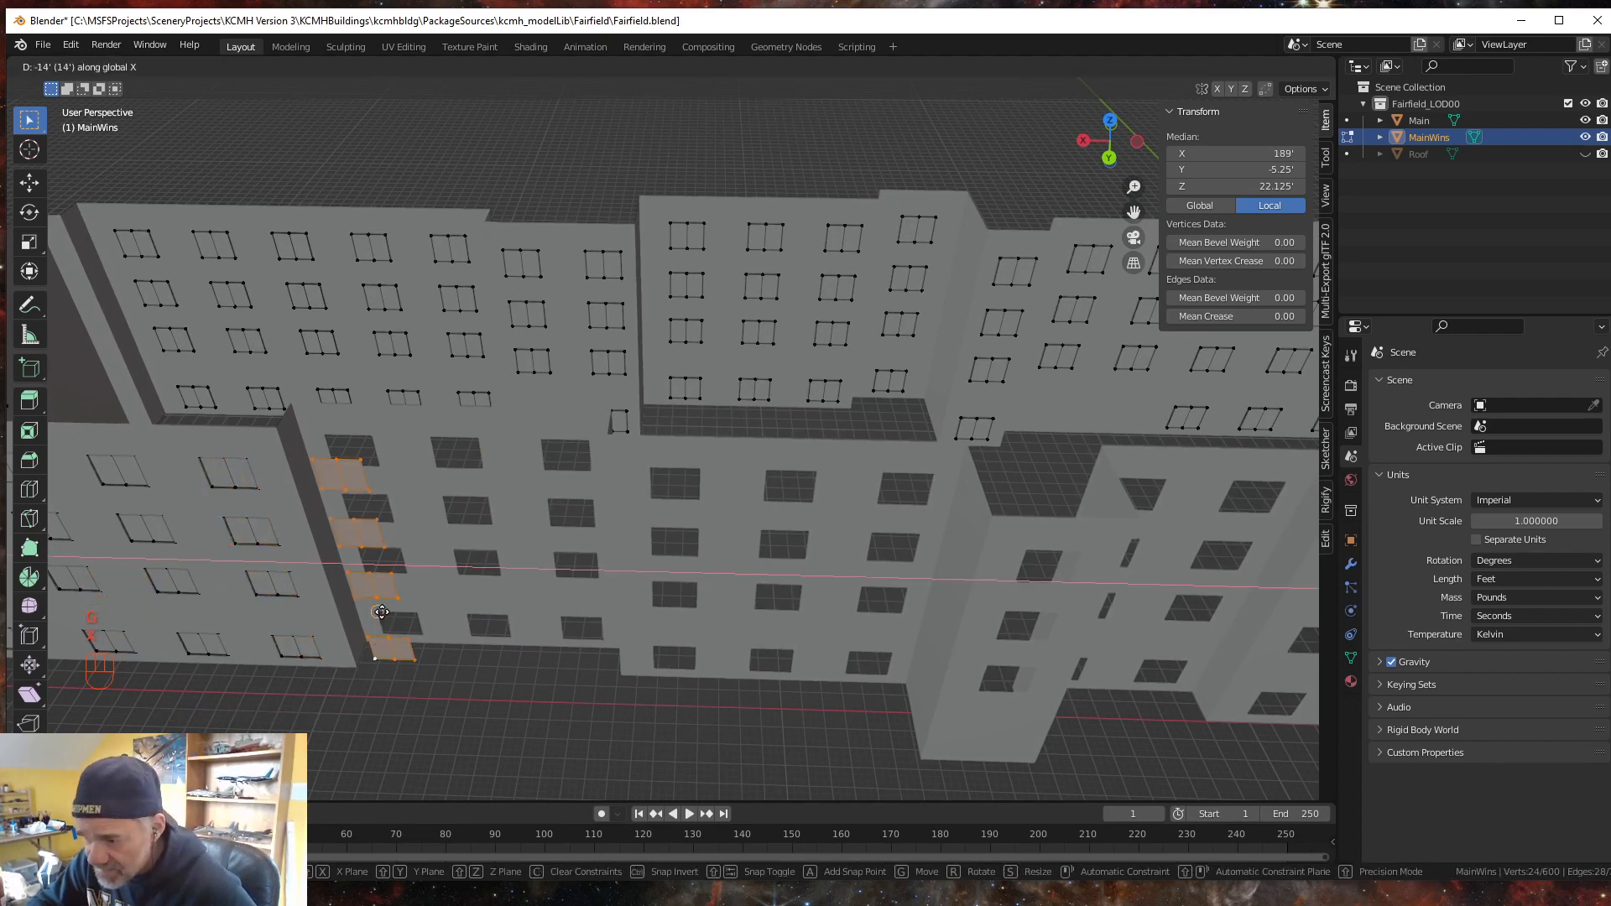
{"action": "left_click", "coordinate": [382, 619]}
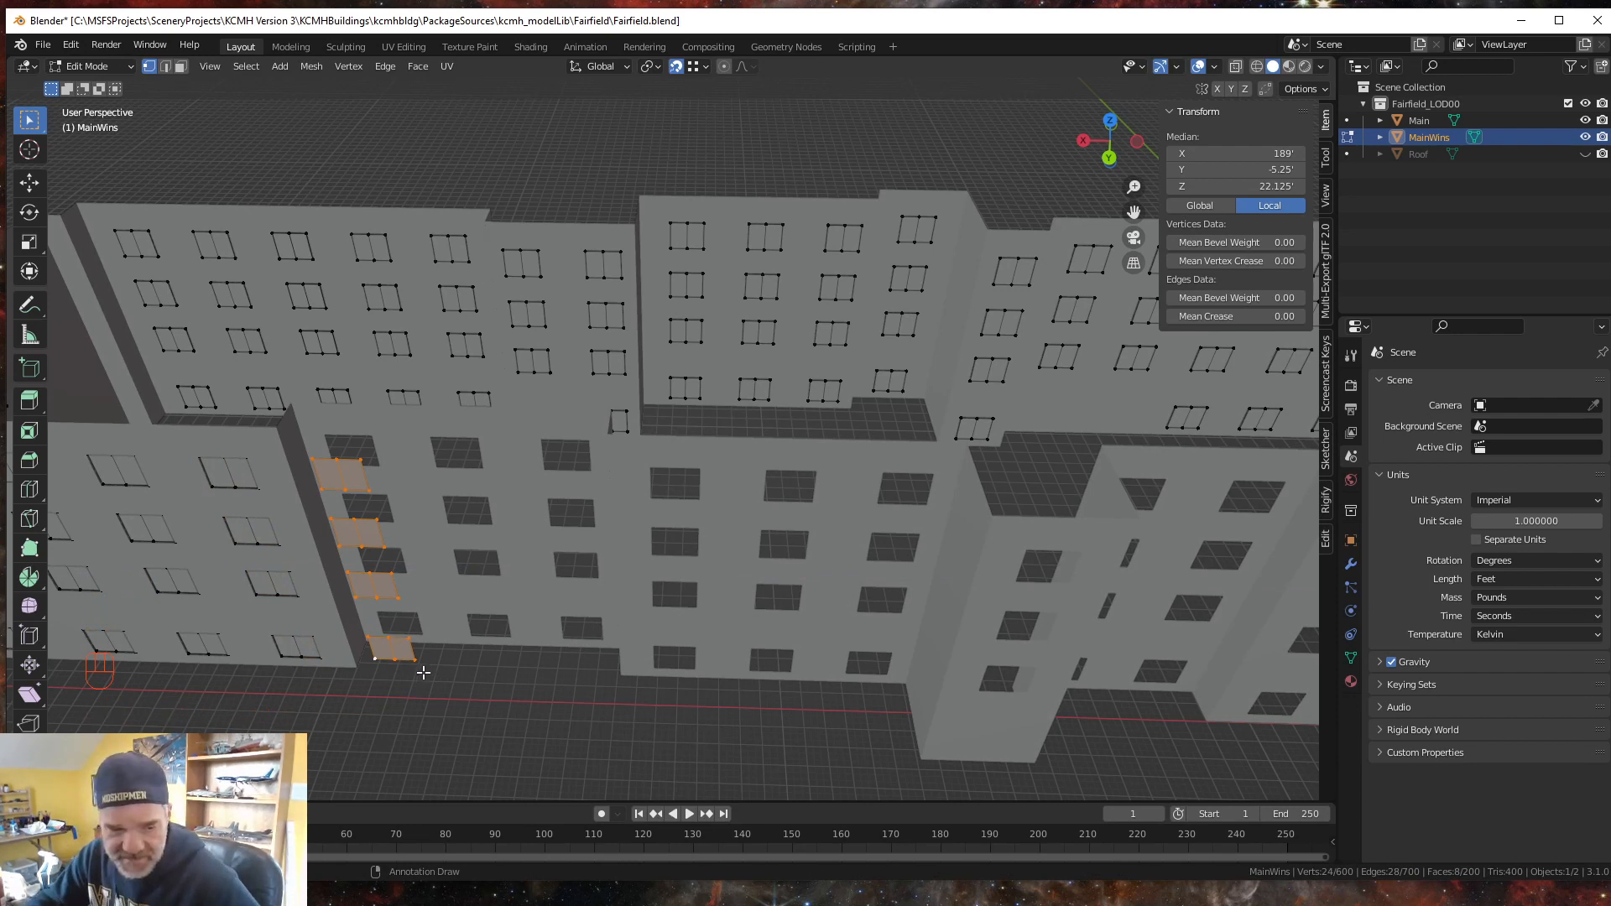
- Duplicate the new window column -13.5' along X, lining the copy up with the recessed section's middle openings
{"action": "key", "text": "shift"}
{"action": "key", "text": "shift+d"}
{"action": "key", "text": "Escape"}
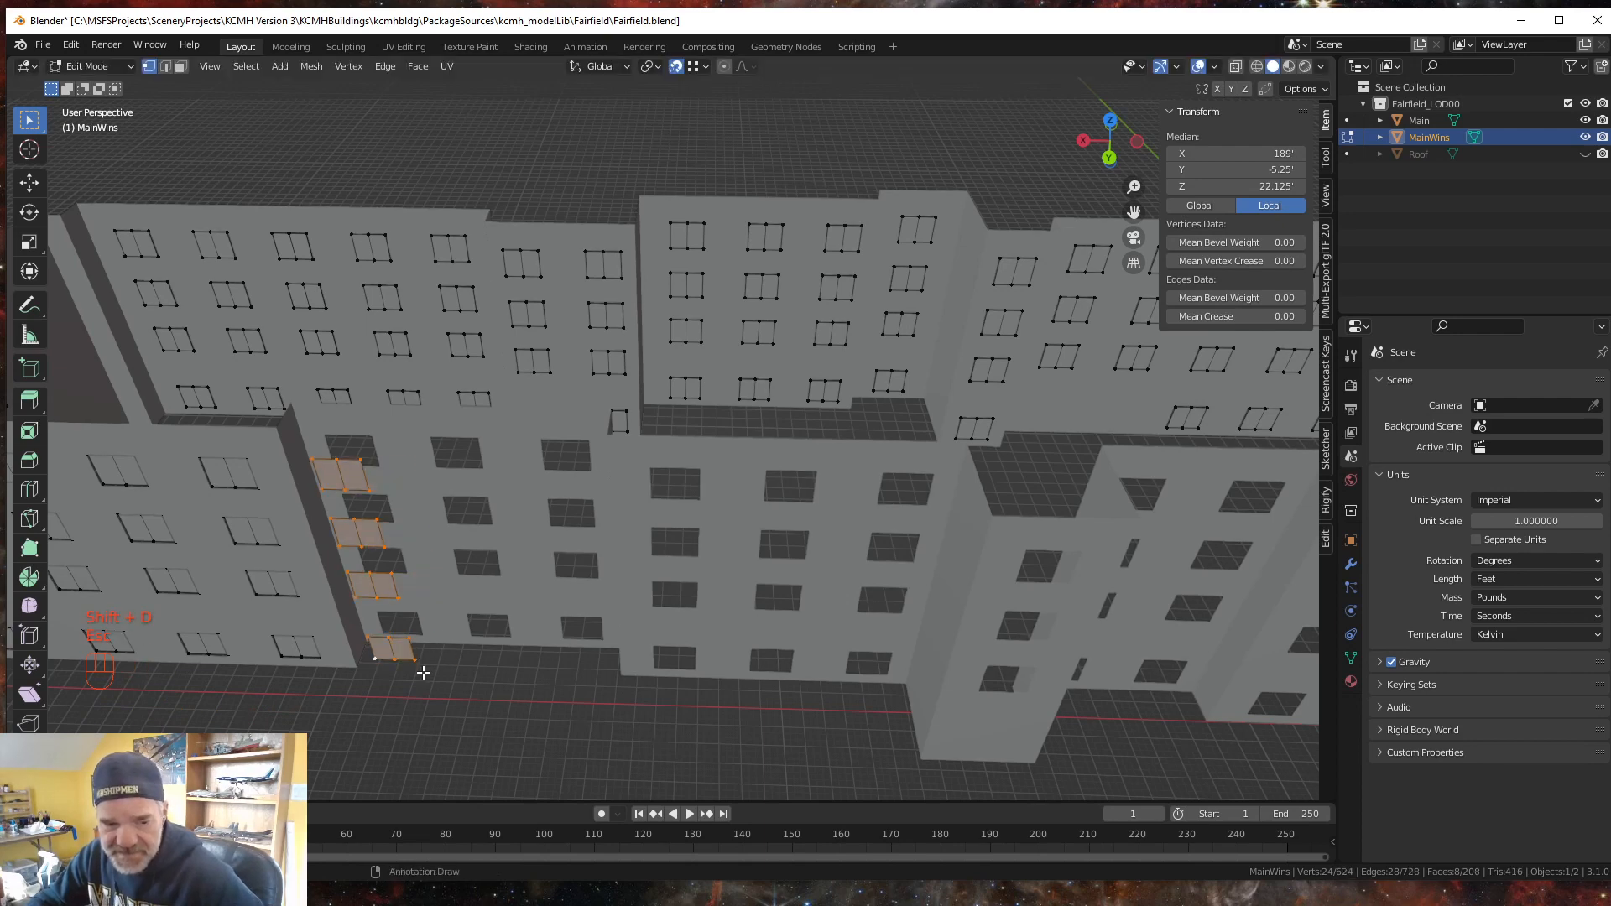
{"action": "key", "text": "g"}
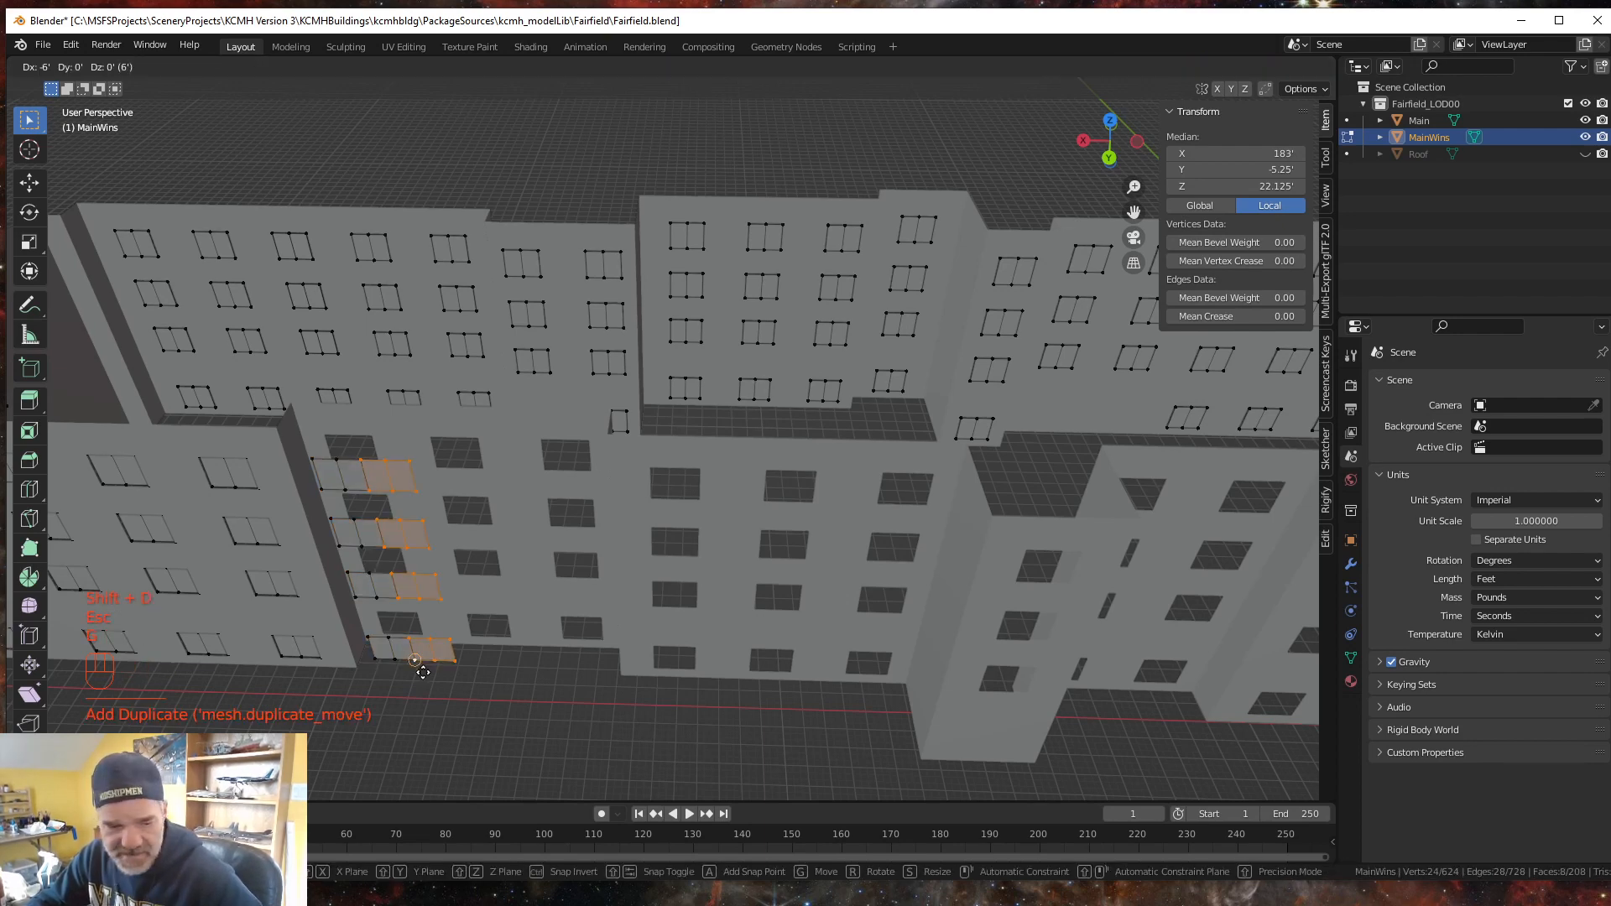
{"action": "key", "text": "x"}
{"action": "left_click", "coordinate": [458, 671]}
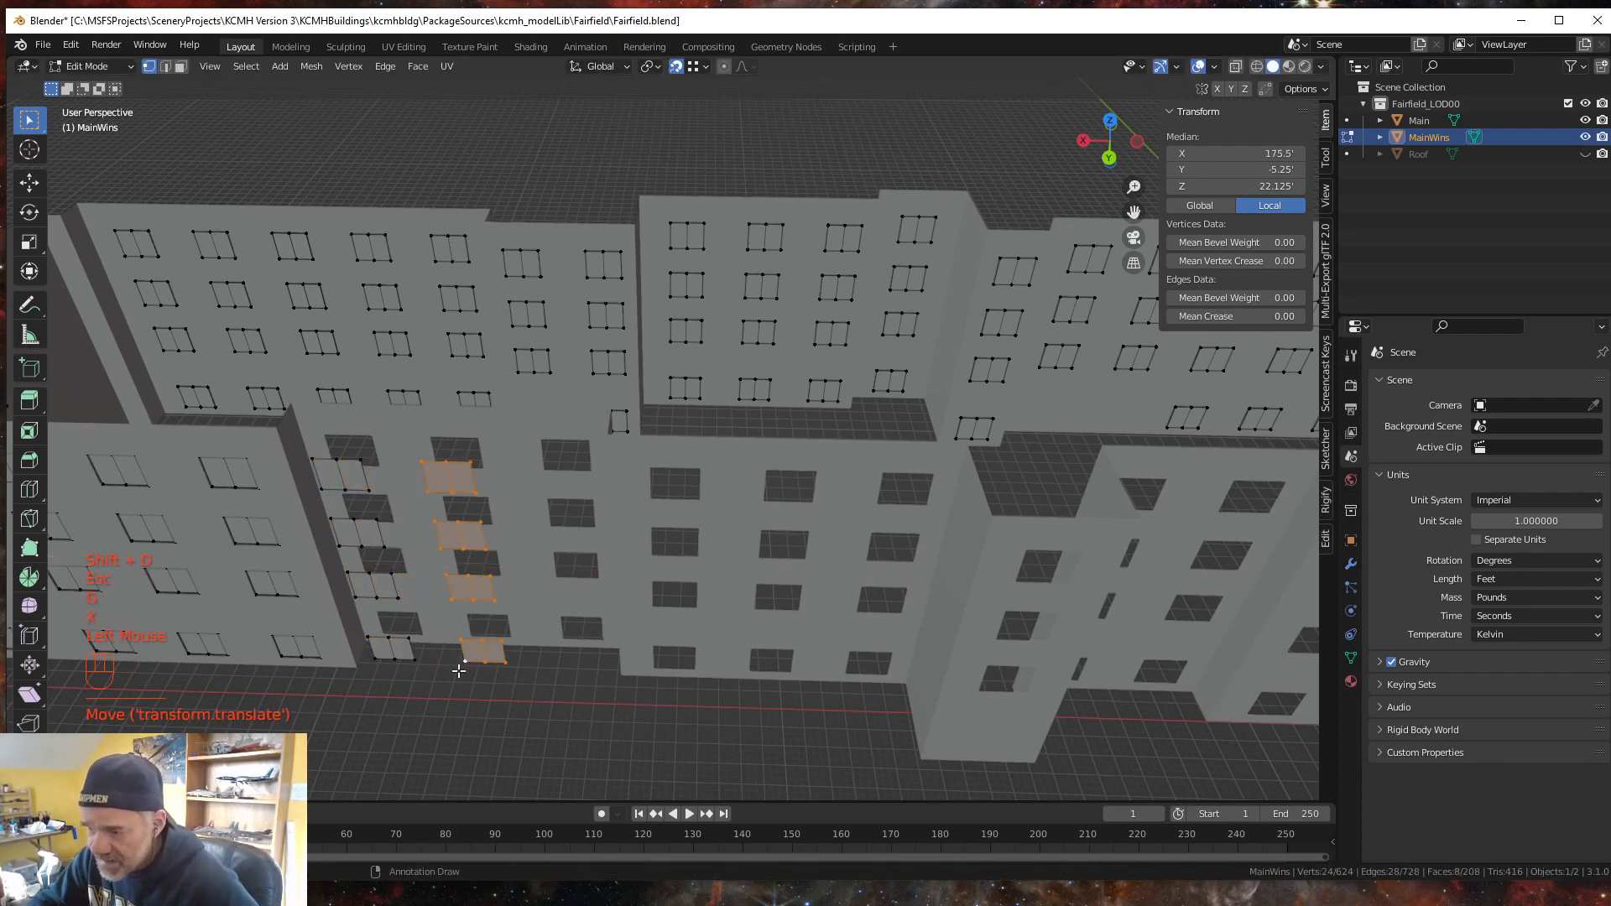
- Duplicate the middle window column -14' along X, lining the copy up with the recessed section's third openings
{"action": "key", "text": "shift+d"}
{"action": "key", "text": "Escape"}
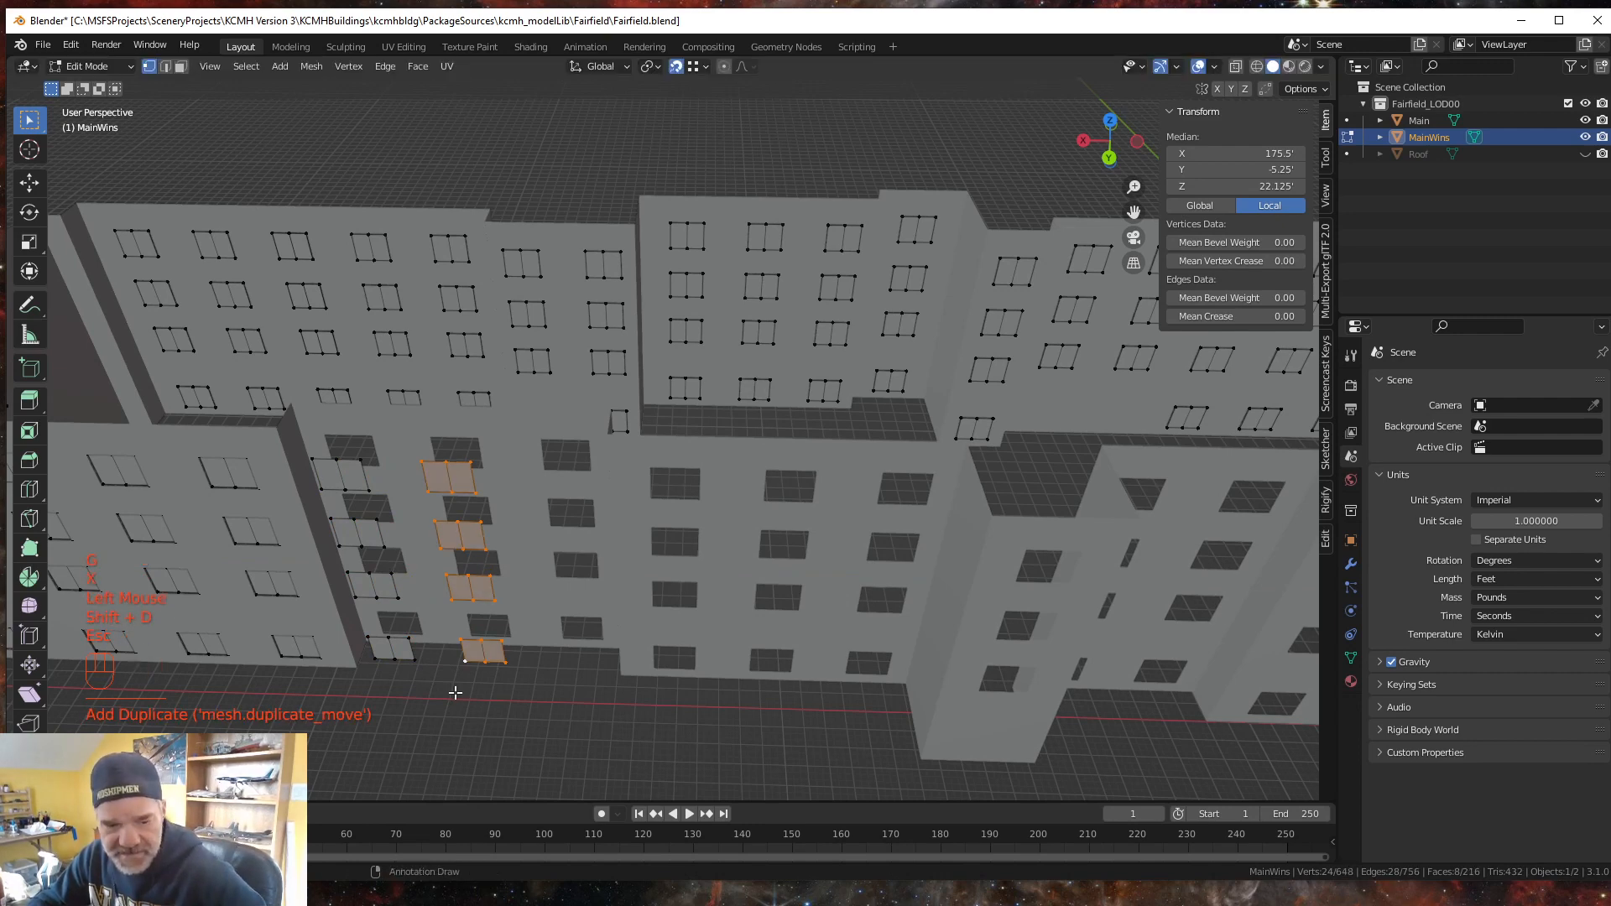
{"action": "key", "text": "g"}
{"action": "key", "text": "x"}
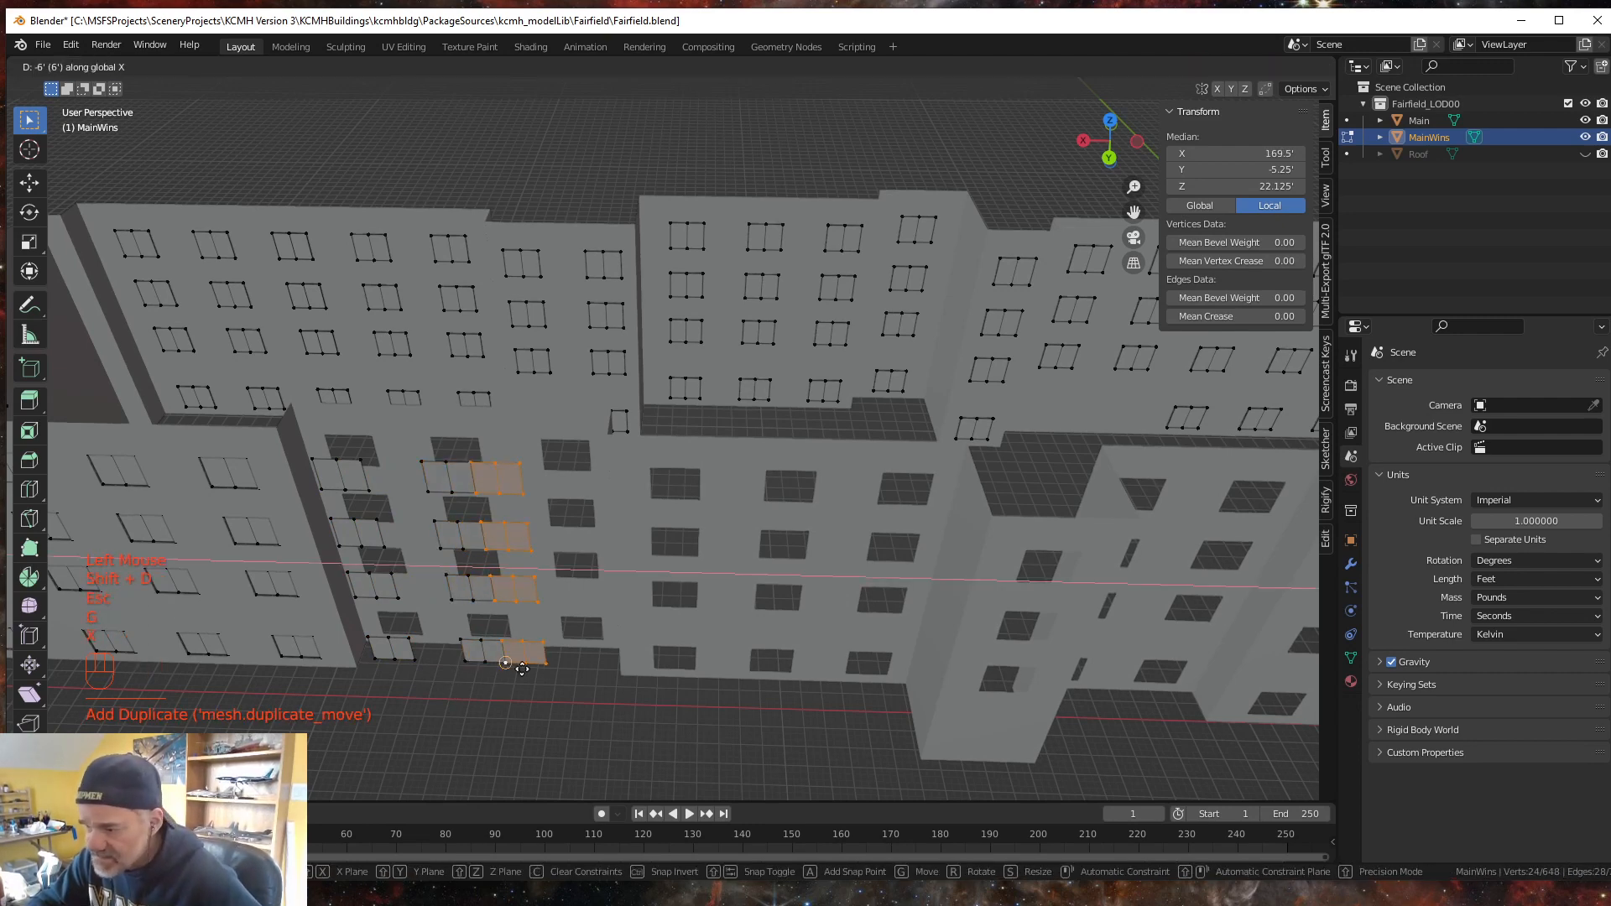
{"action": "left_click", "coordinate": [578, 635]}
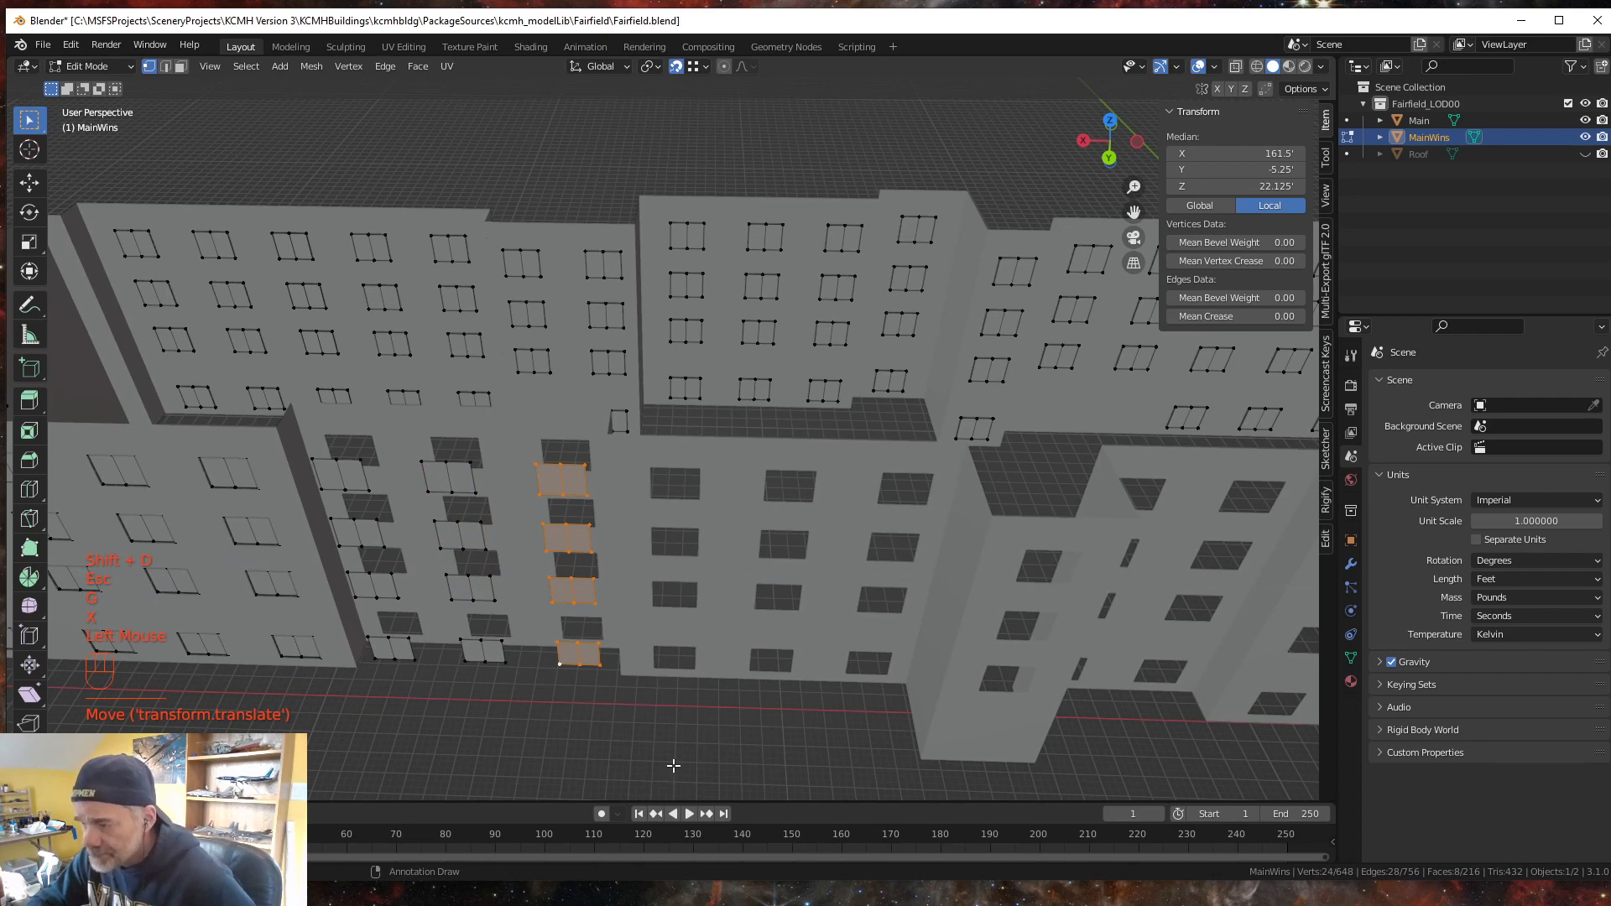
- Duplicate the third window column -14' along X into the first opening column of the adjoining forward wall section
{"action": "middle_click_drag", "start_coordinate": [673, 765], "coordinate": [657, 752]}
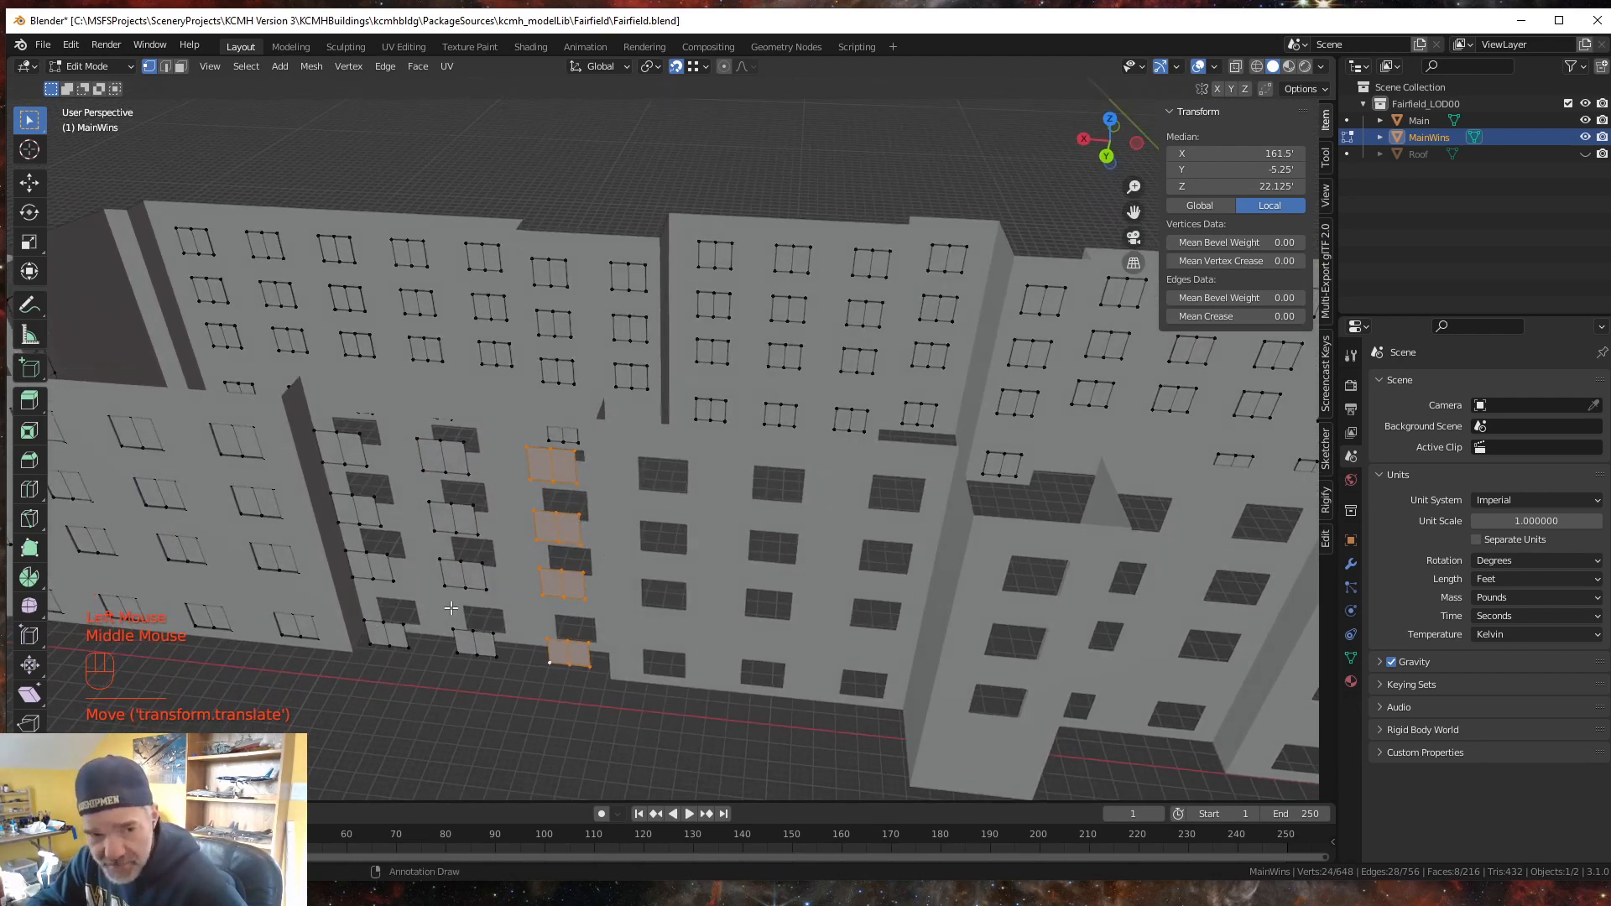
{"action": "key", "text": "shift"}
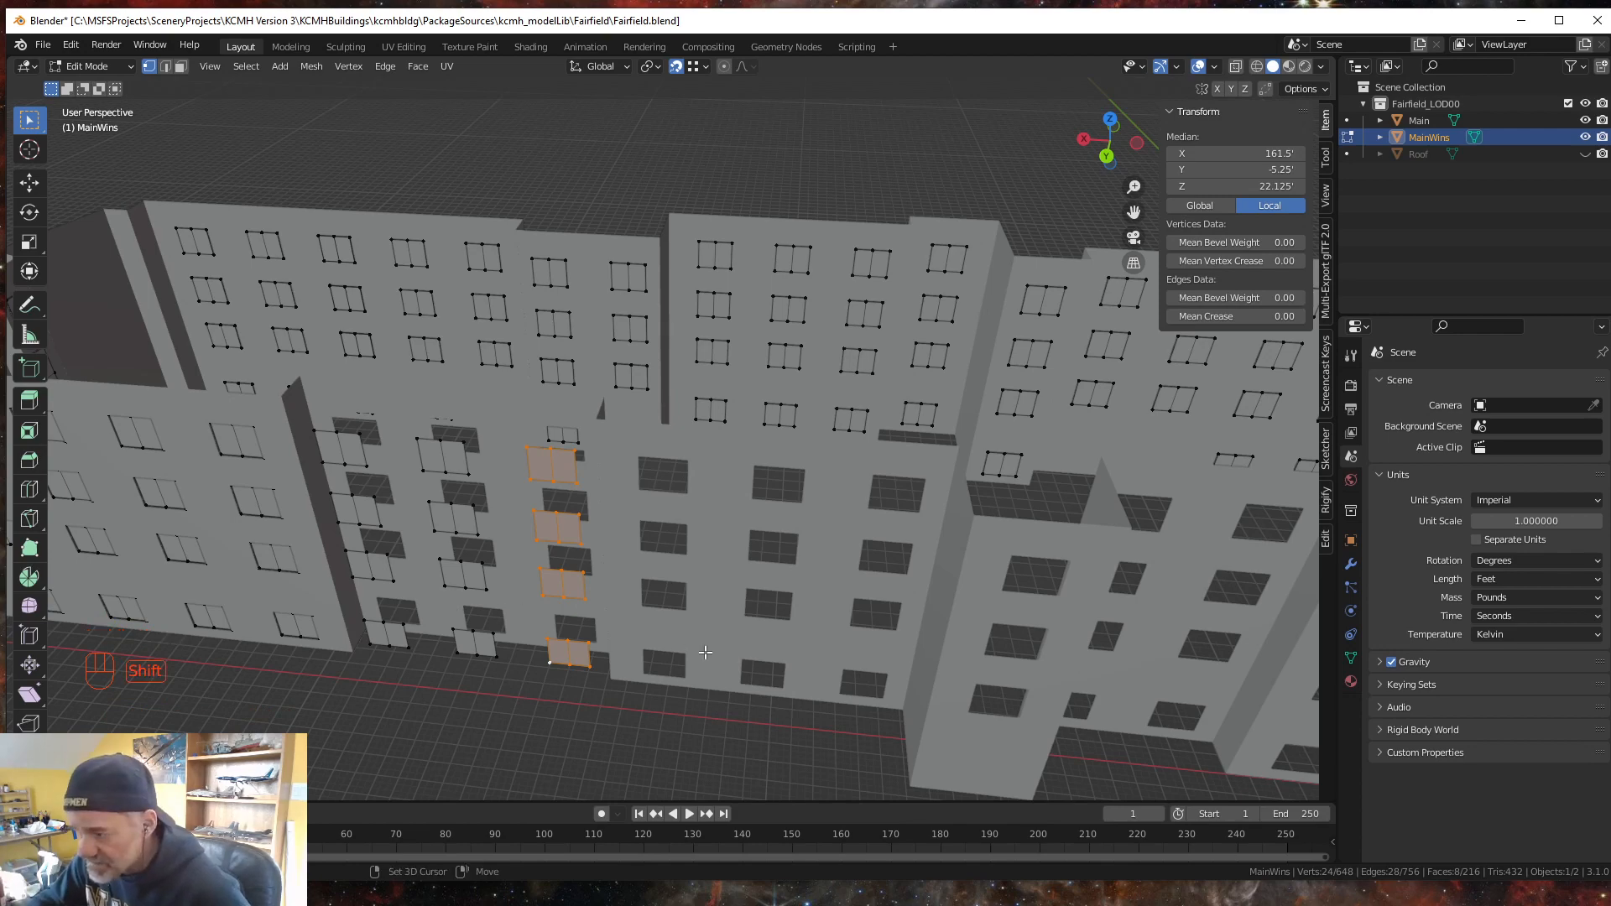
{"action": "middle_click_drag", "start_coordinate": [705, 652], "coordinate": [481, 549], "text": "shift"}
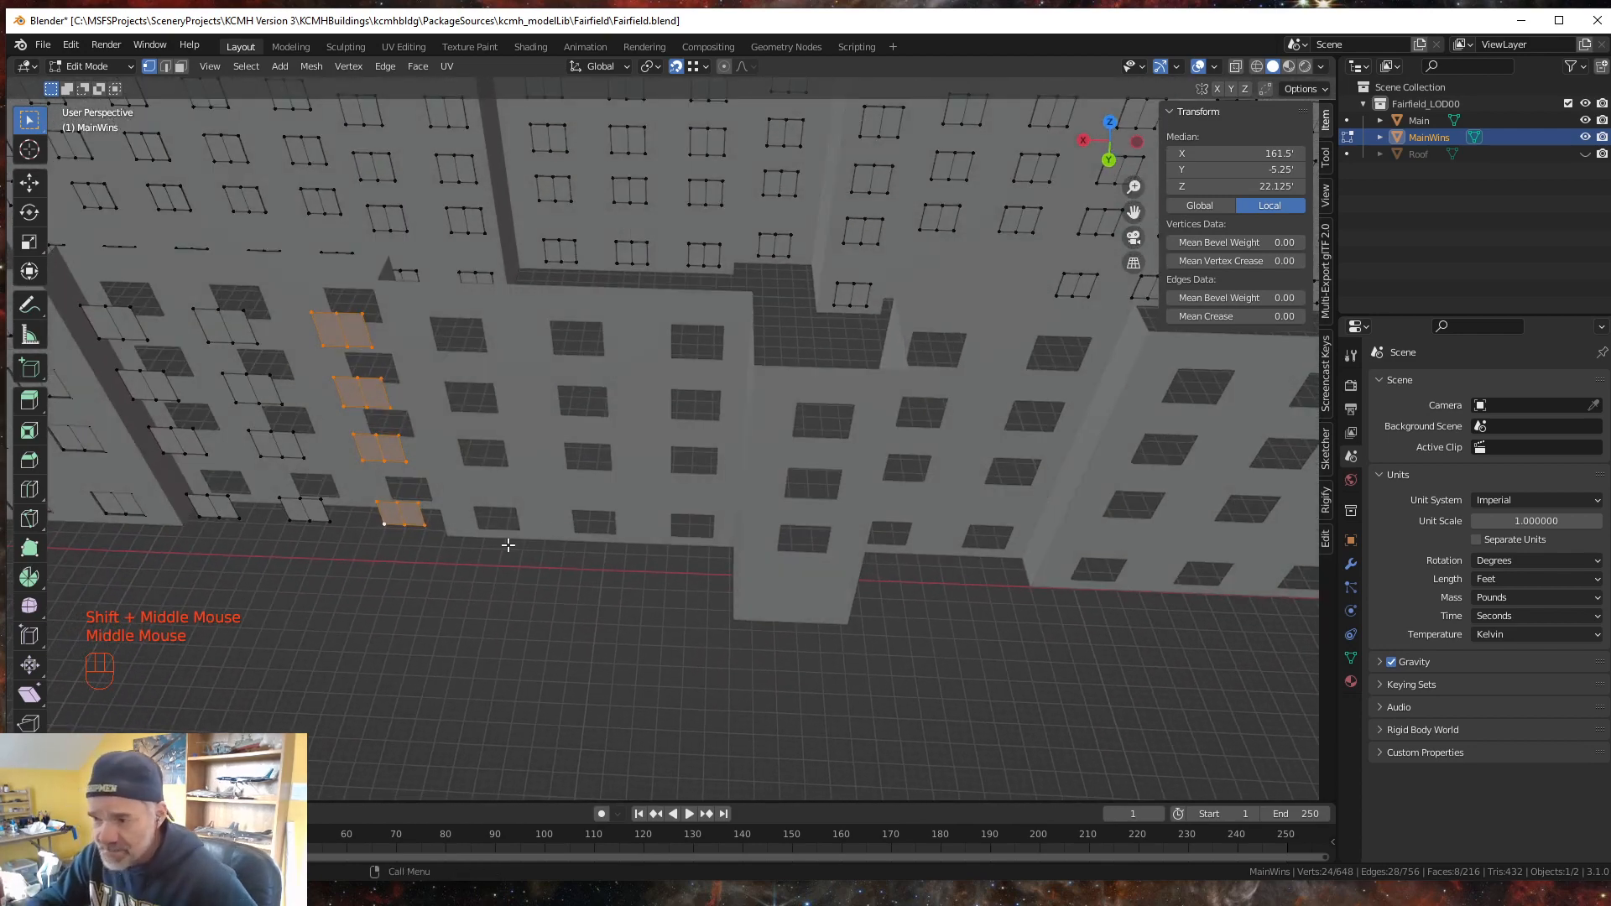
{"action": "key", "text": "shift"}
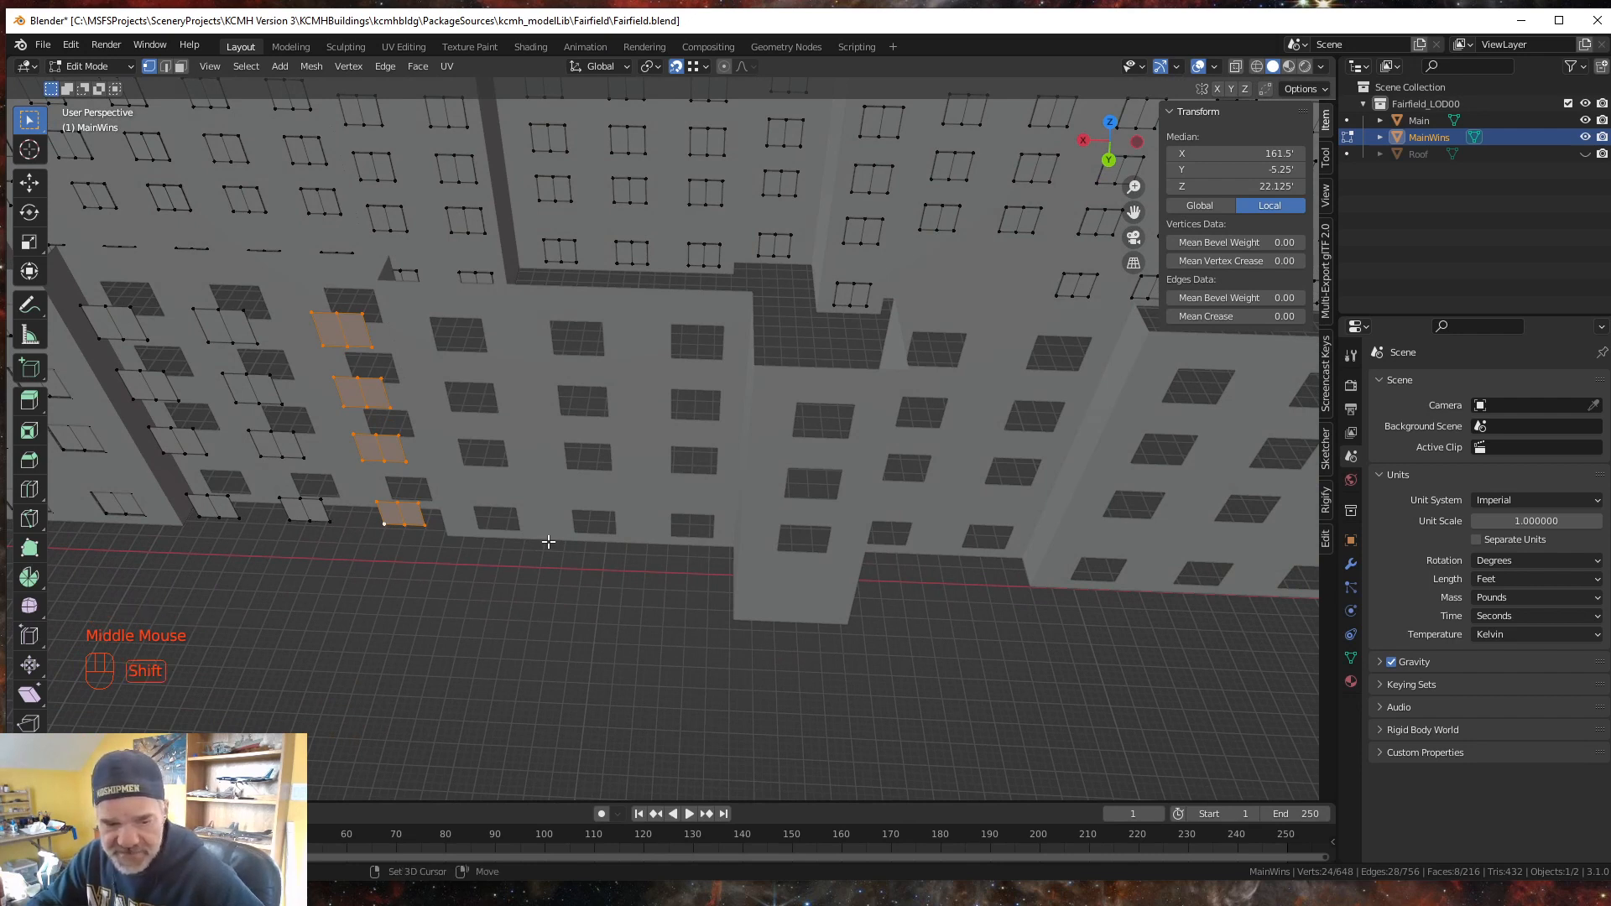
{"action": "key", "text": "shift+d"}
{"action": "key", "text": "Escape"}
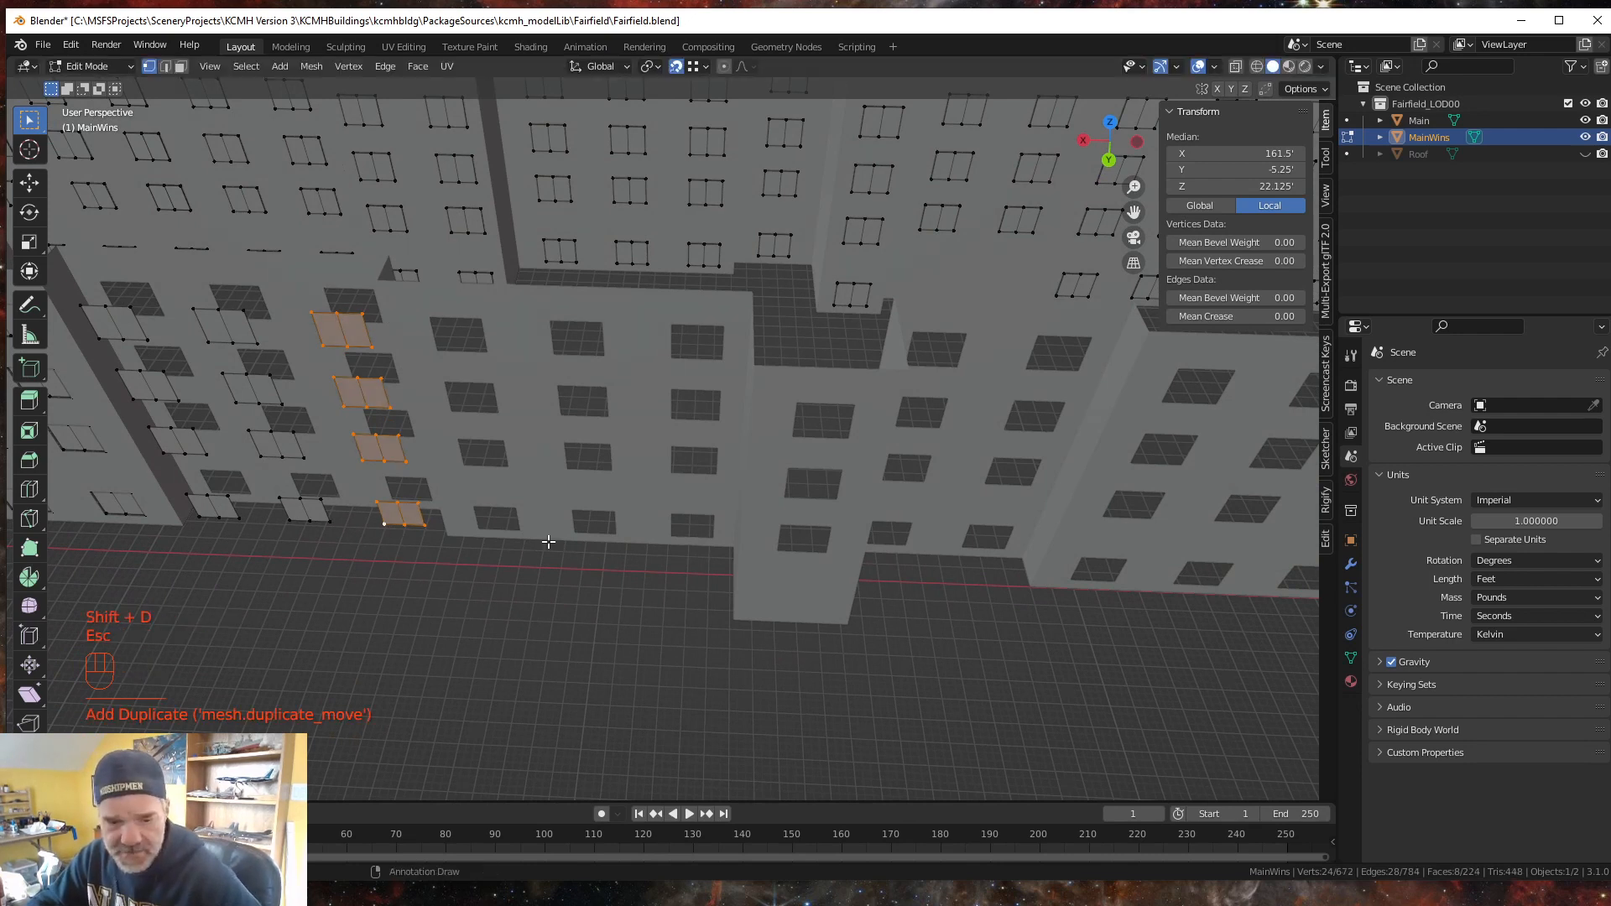
{"action": "key", "text": "g"}
{"action": "key", "text": "x"}
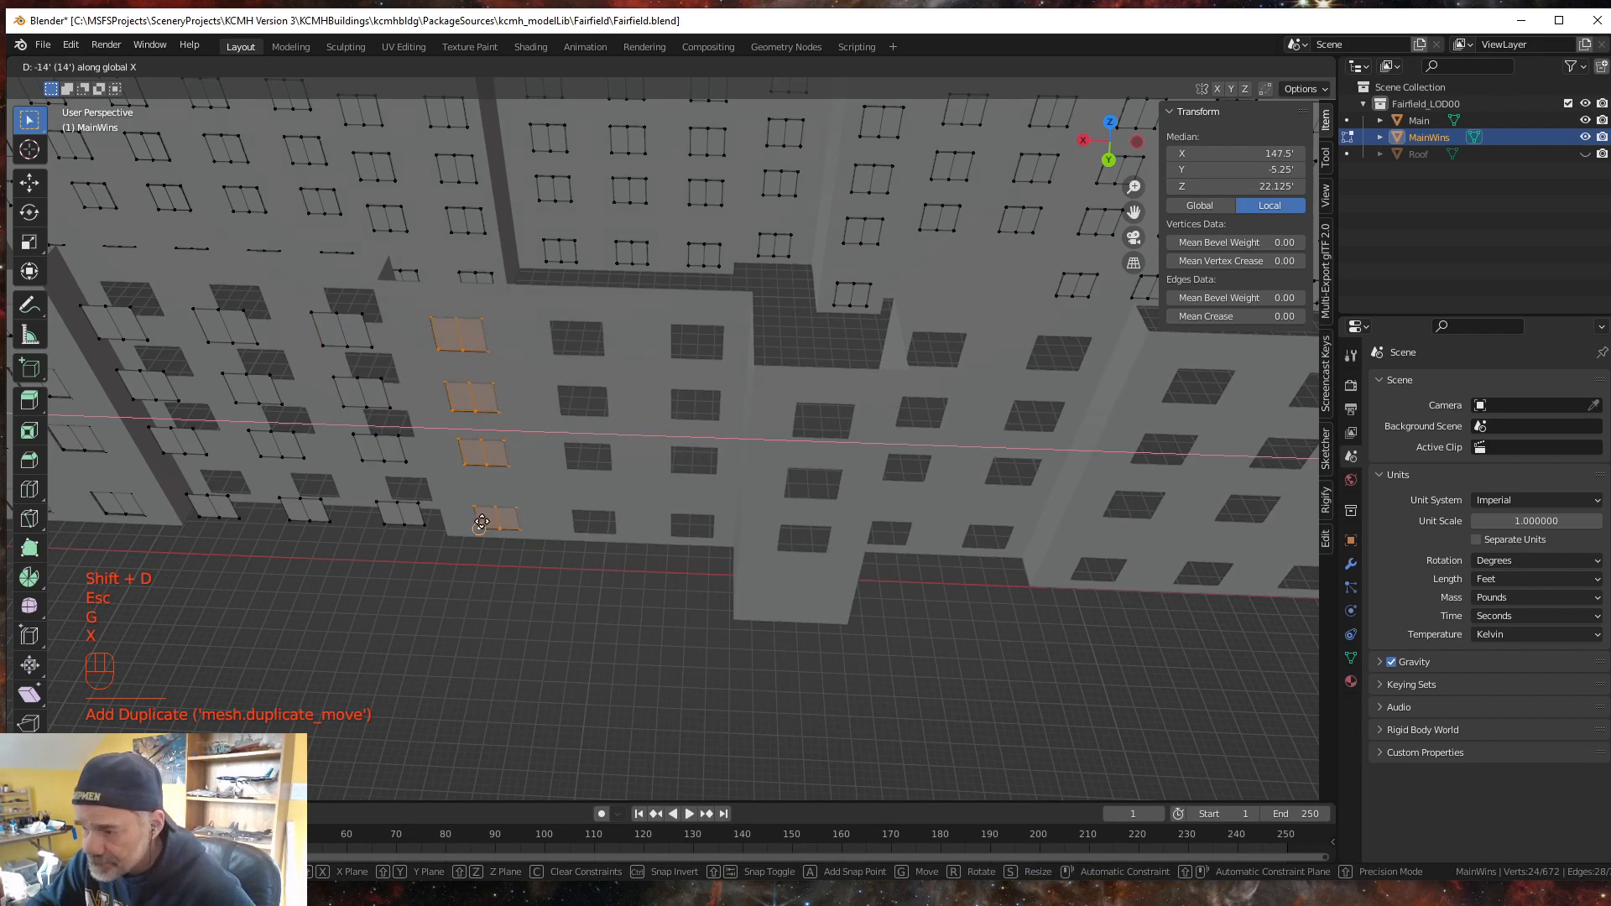
{"action": "left_click", "coordinate": [600, 523]}
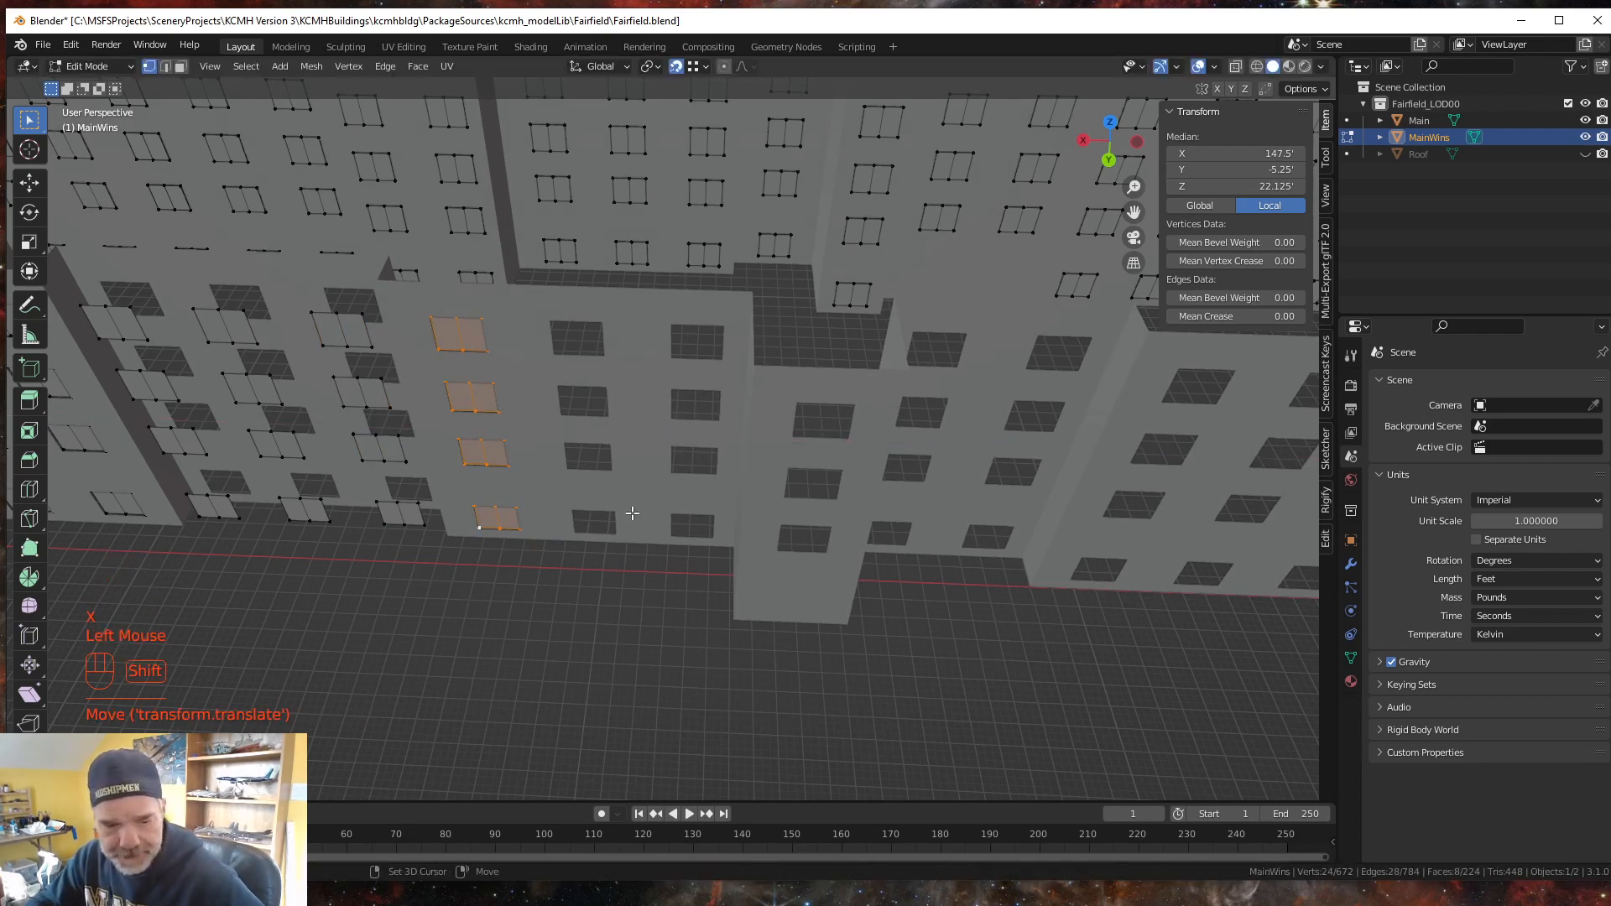
- Duplicate that window column -14' along X, snapping the copy into the forward section's middle opening column
{"action": "key", "text": "shift+d"}
{"action": "key", "text": "Escape"}
{"action": "key", "text": "g"}
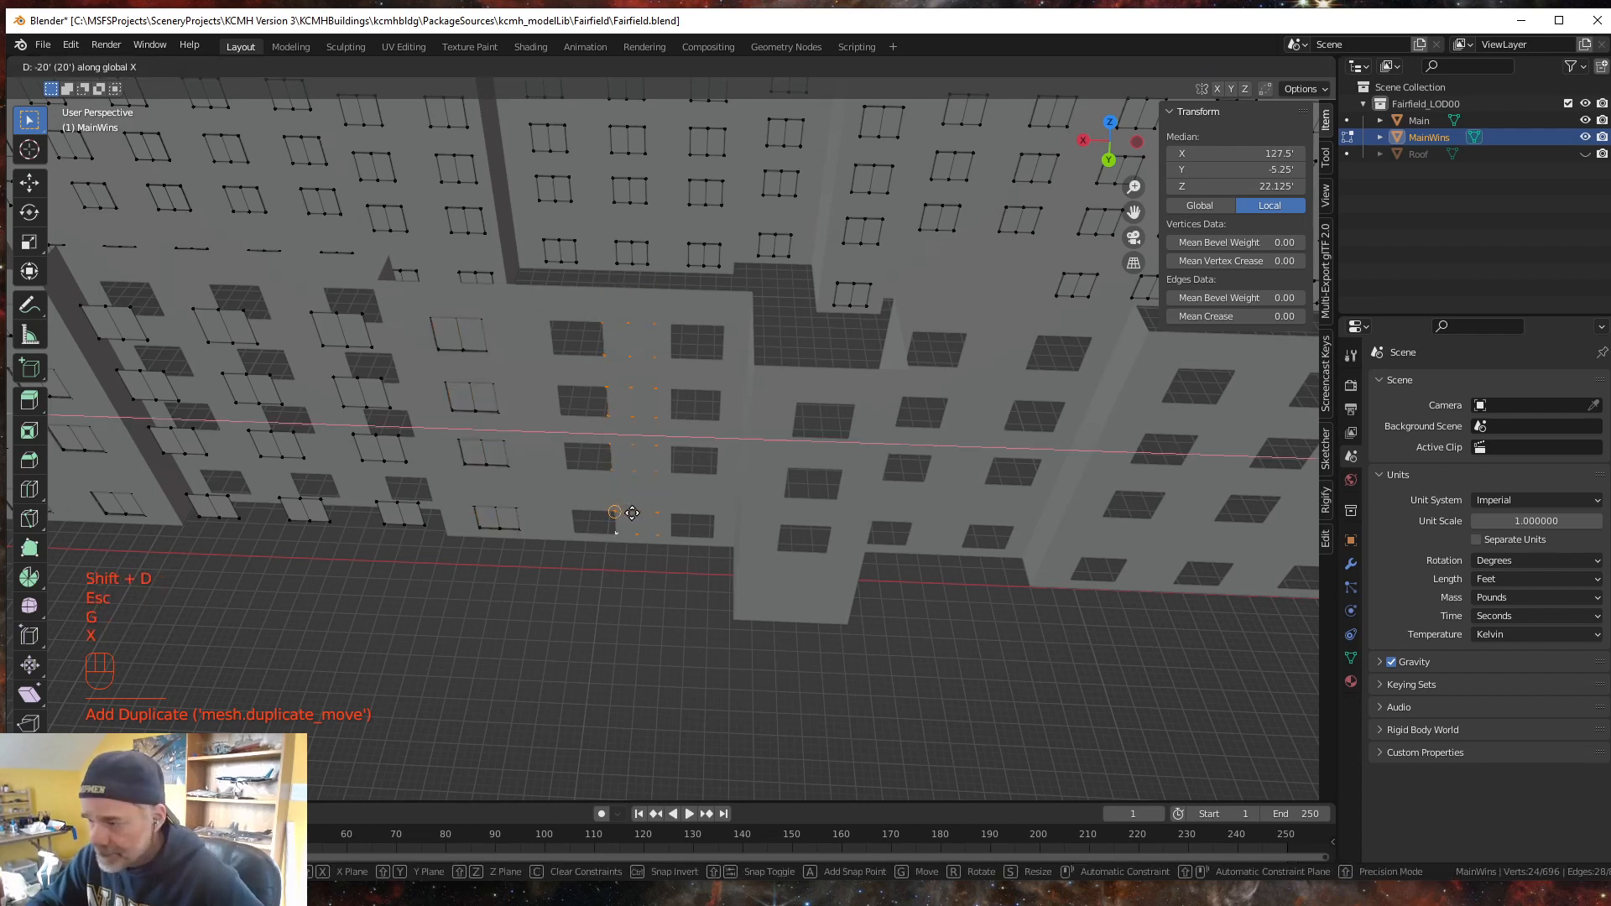
{"action": "key", "text": "x"}
{"action": "left_click", "coordinate": [629, 520]}
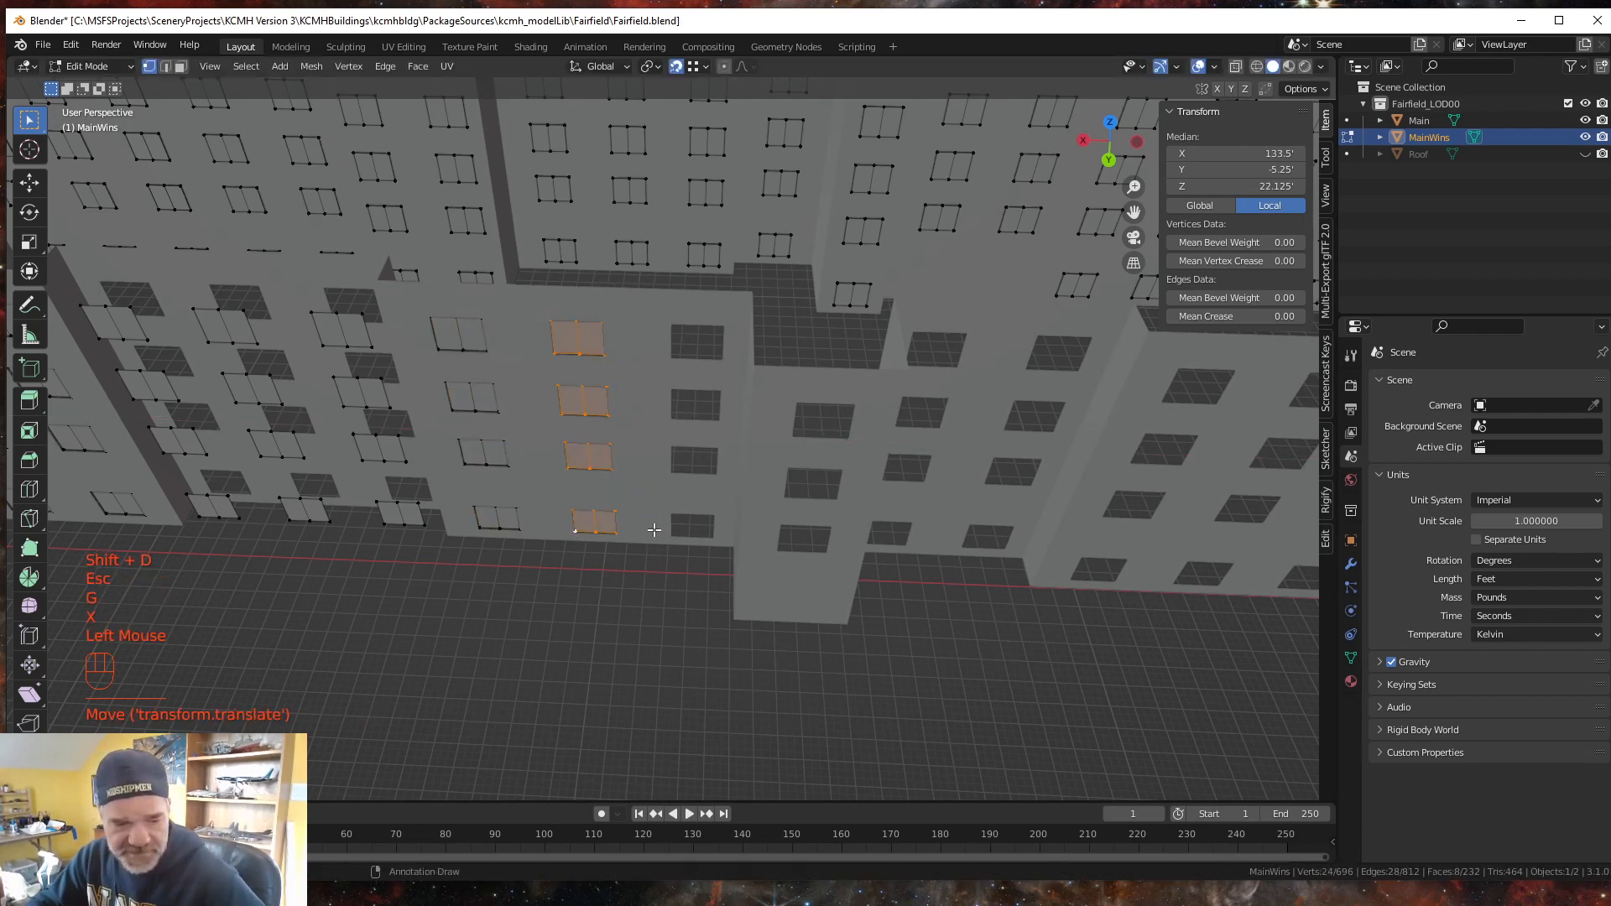
- Duplicate the selected window column -14' along X, snapping the copy into the forward section's last opening column
{"action": "key", "text": "shift+d"}
{"action": "key", "text": "Escape"}
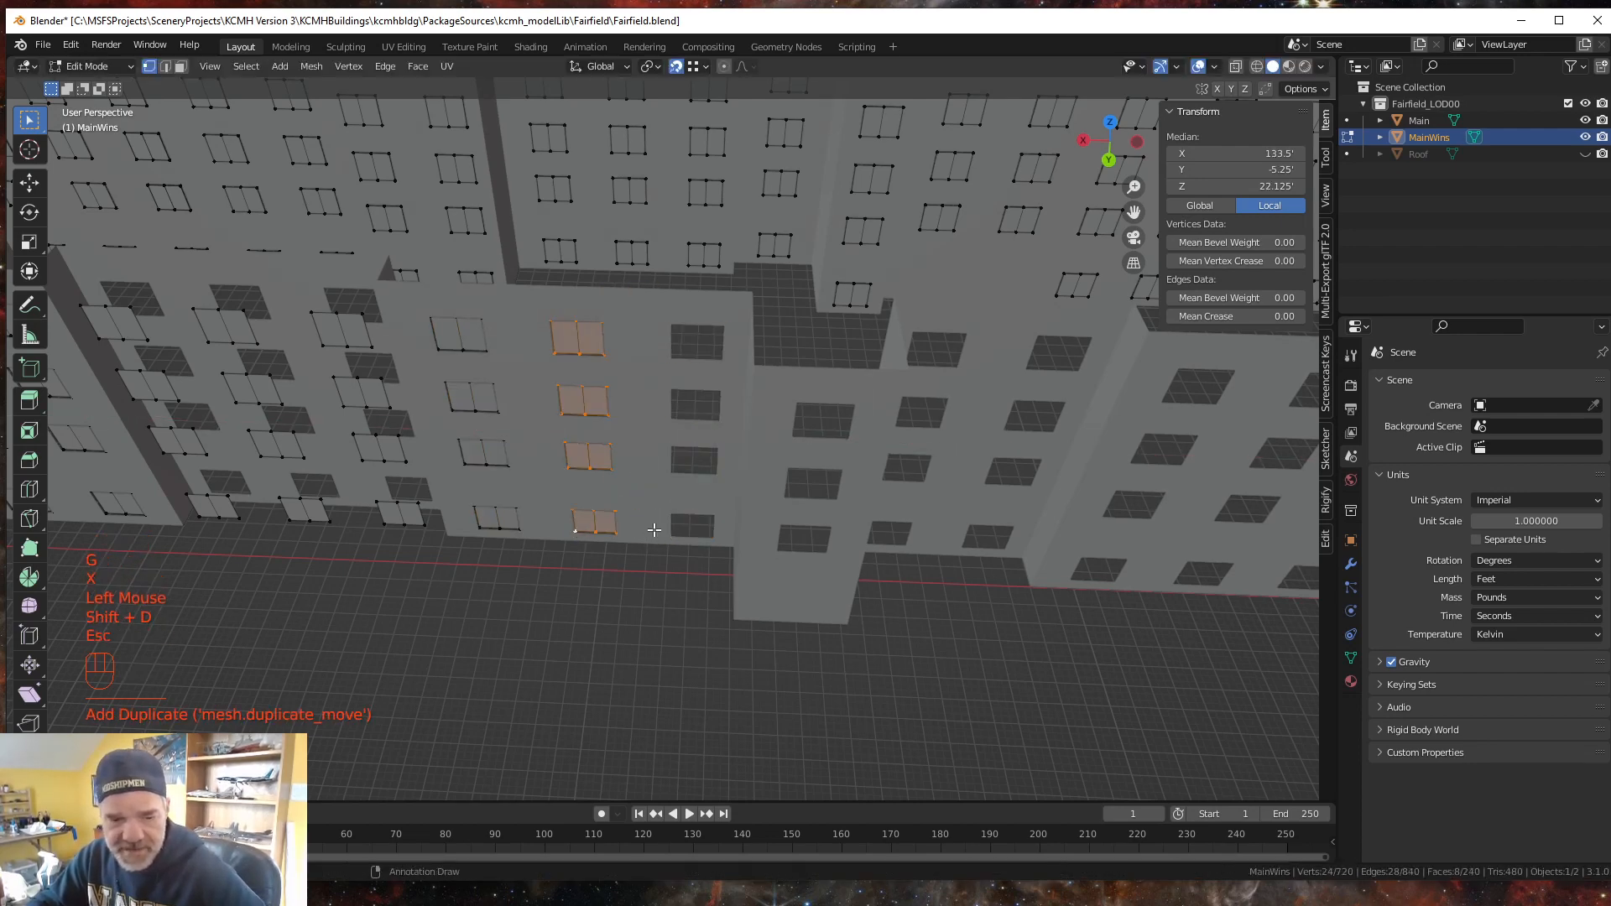
{"action": "key", "text": "g"}
{"action": "key", "text": "x"}
{"action": "left_click", "coordinate": [671, 538]}
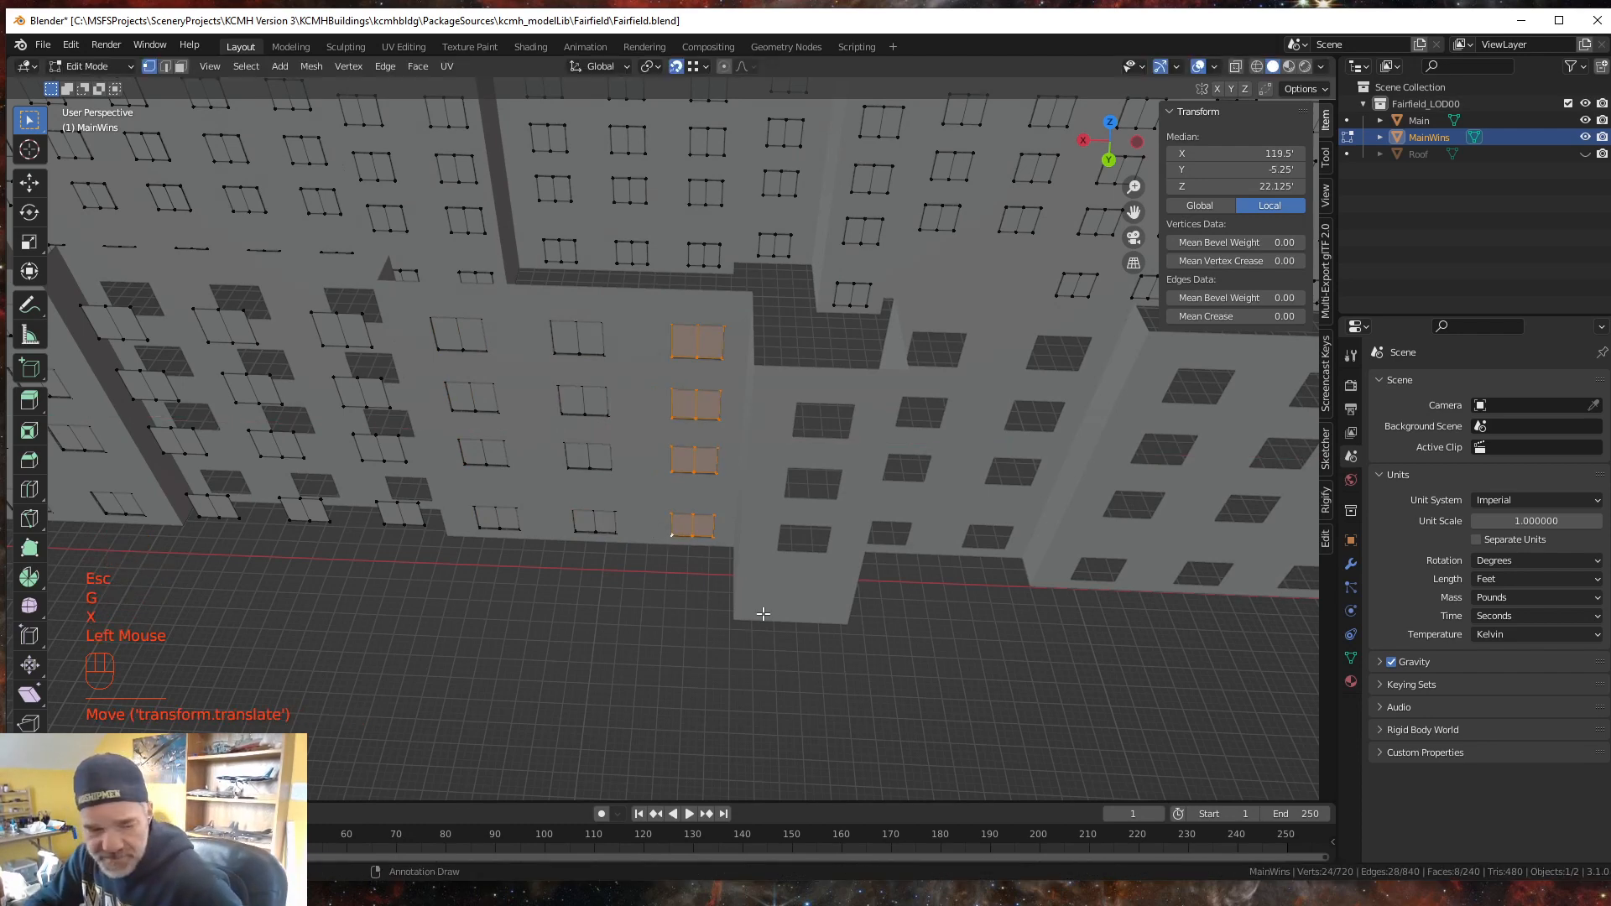
- Duplicate that window column -13.75' along X, lining the copy up with the openings of the narrow projecting bay
{"action": "middle_click_drag", "start_coordinate": [785, 615], "coordinate": [769, 616], "text": "shift"}
{"action": "middle_click_drag", "start_coordinate": [656, 649], "coordinate": [584, 559], "text": "shift"}
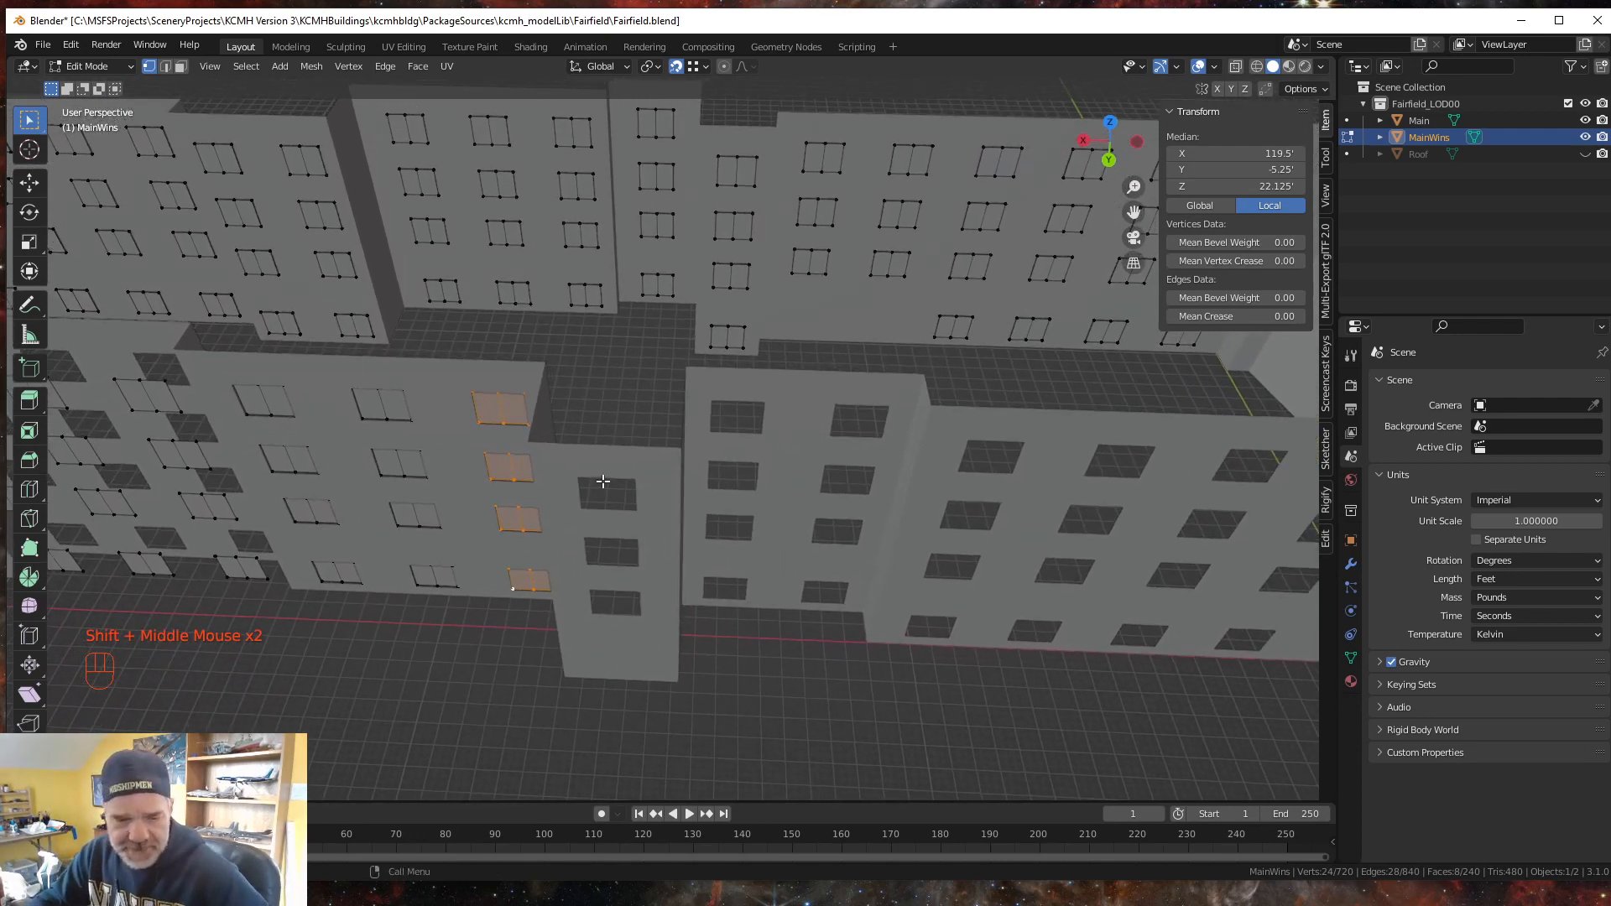
{"action": "key", "text": "shift+d"}
{"action": "key", "text": "Escape"}
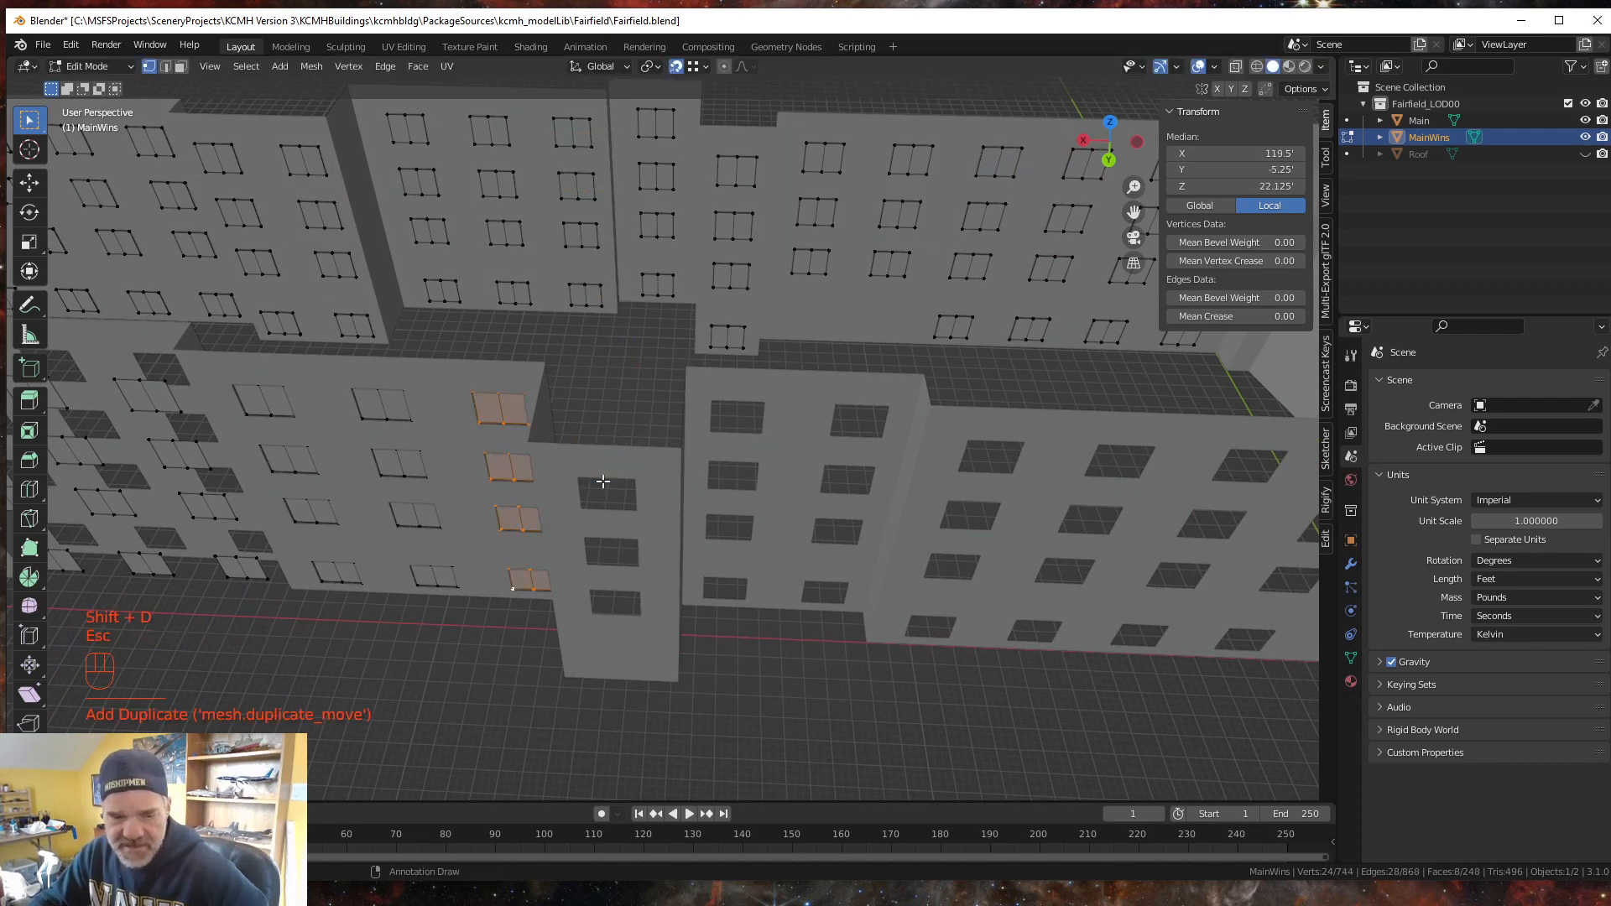
{"action": "key", "text": "g"}
{"action": "key", "text": "x"}
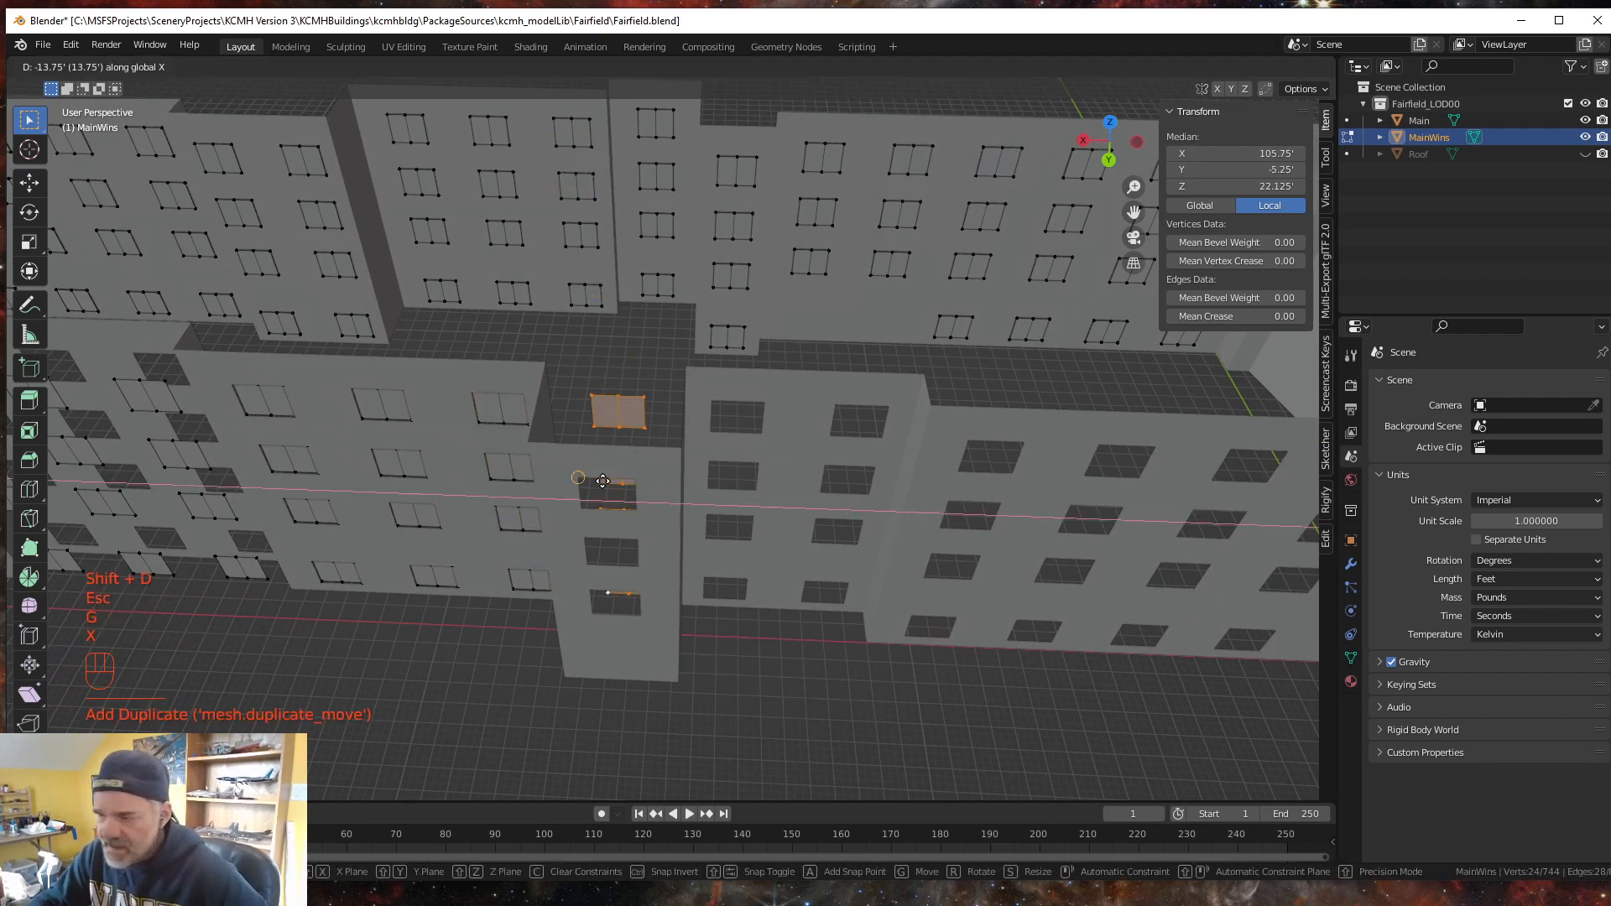
{"action": "left_click", "coordinate": [595, 615]}
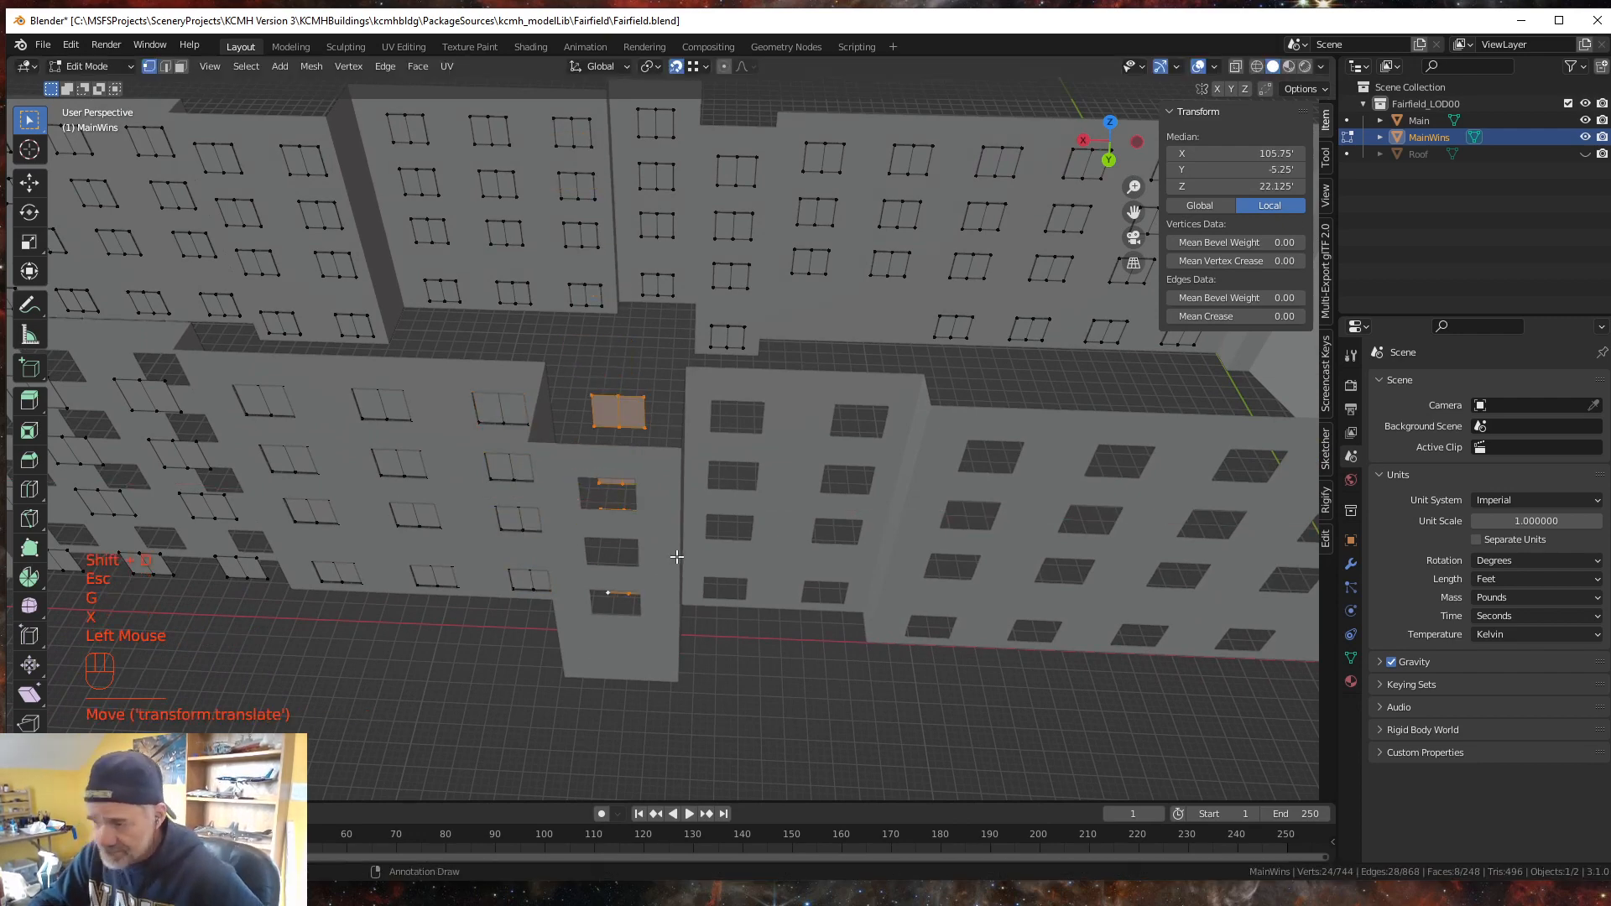
- Duplicate the projecting bay's window column -13.75' along X into the first opening column of the two-column section beyond it
{"action": "key", "text": "shift+d"}
{"action": "key", "text": "Escape"}
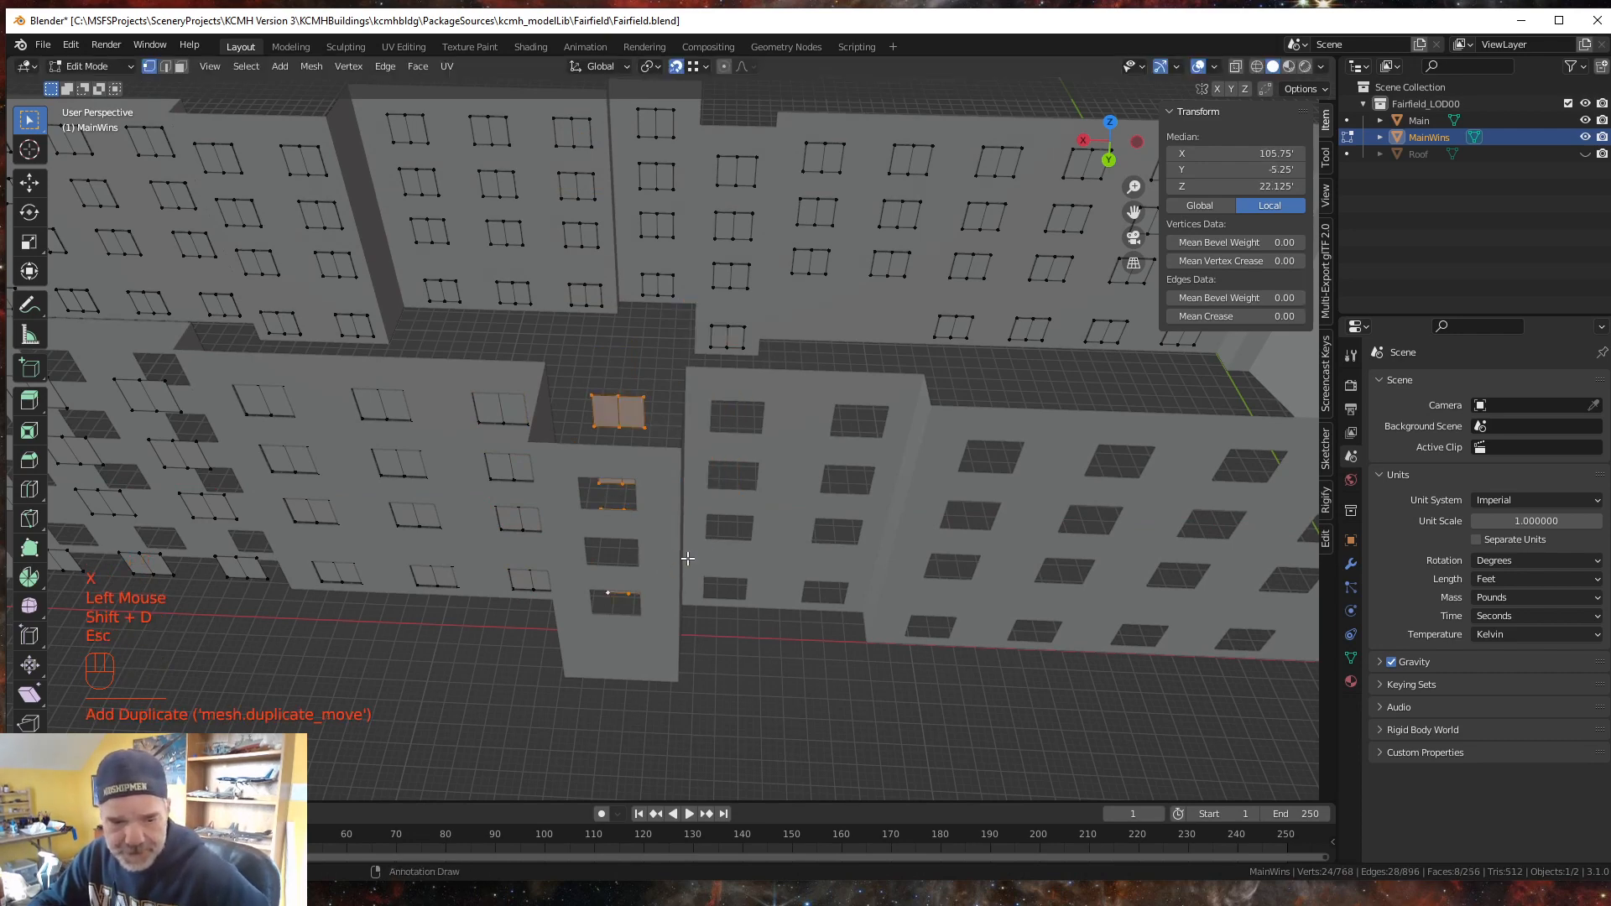
{"action": "key", "text": "g"}
{"action": "key", "text": "x"}
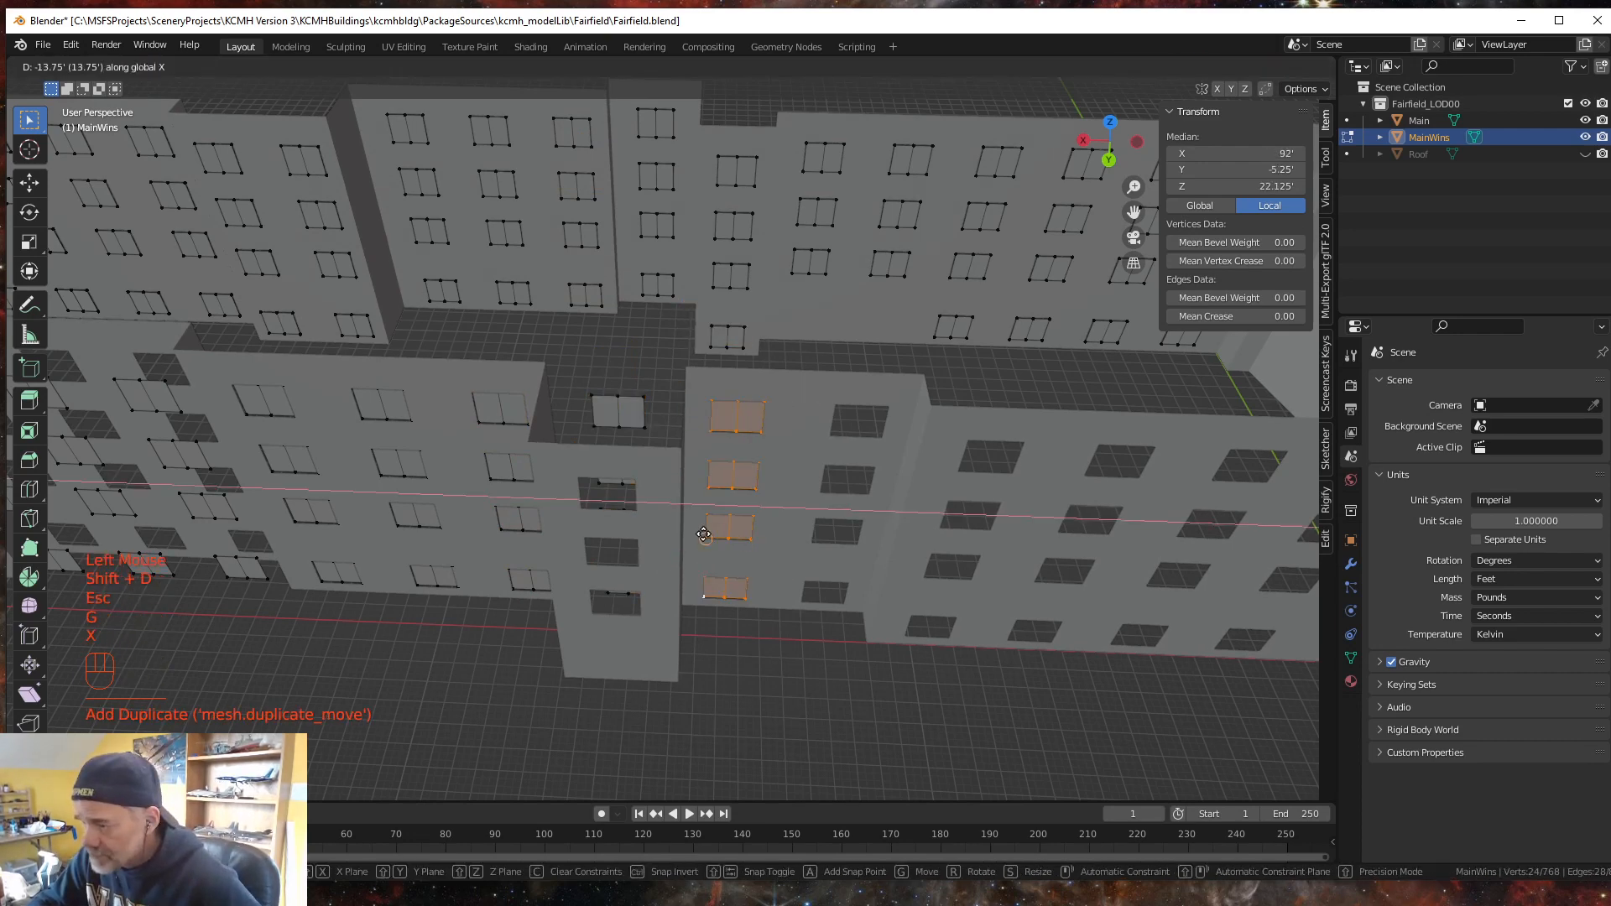
{"action": "left_click", "coordinate": [762, 602]}
- Duplicate that window column -14' along X, snapping the copy into the two-column section's second opening column
{"action": "key", "text": "shift+d"}
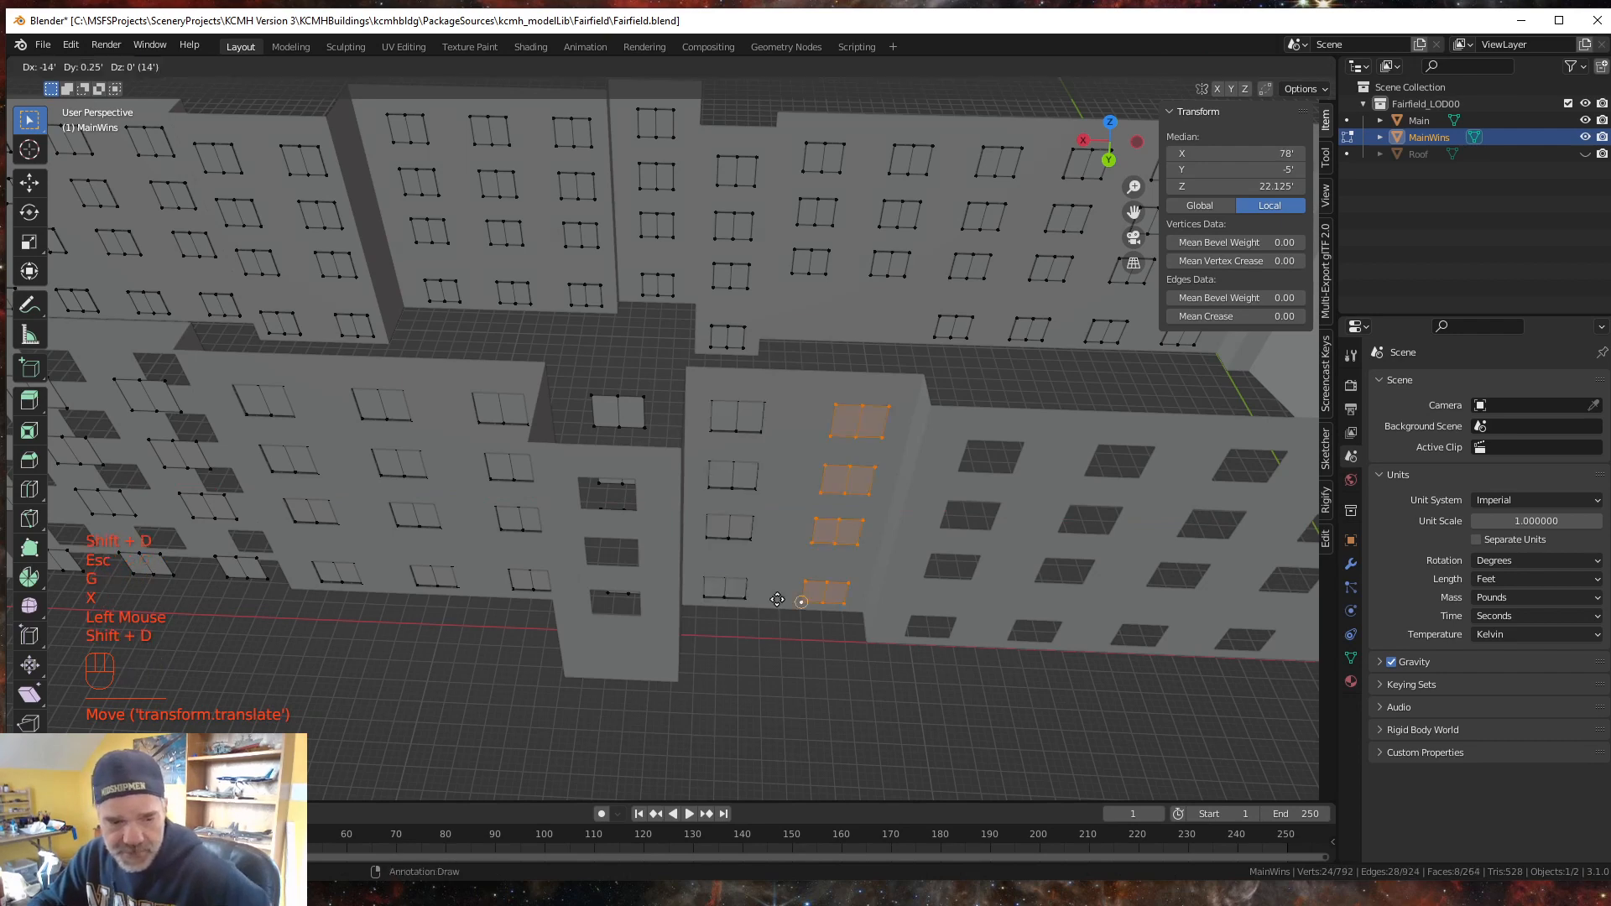
{"action": "key", "text": "Escape"}
{"action": "key", "text": "g"}
{"action": "key", "text": "x"}
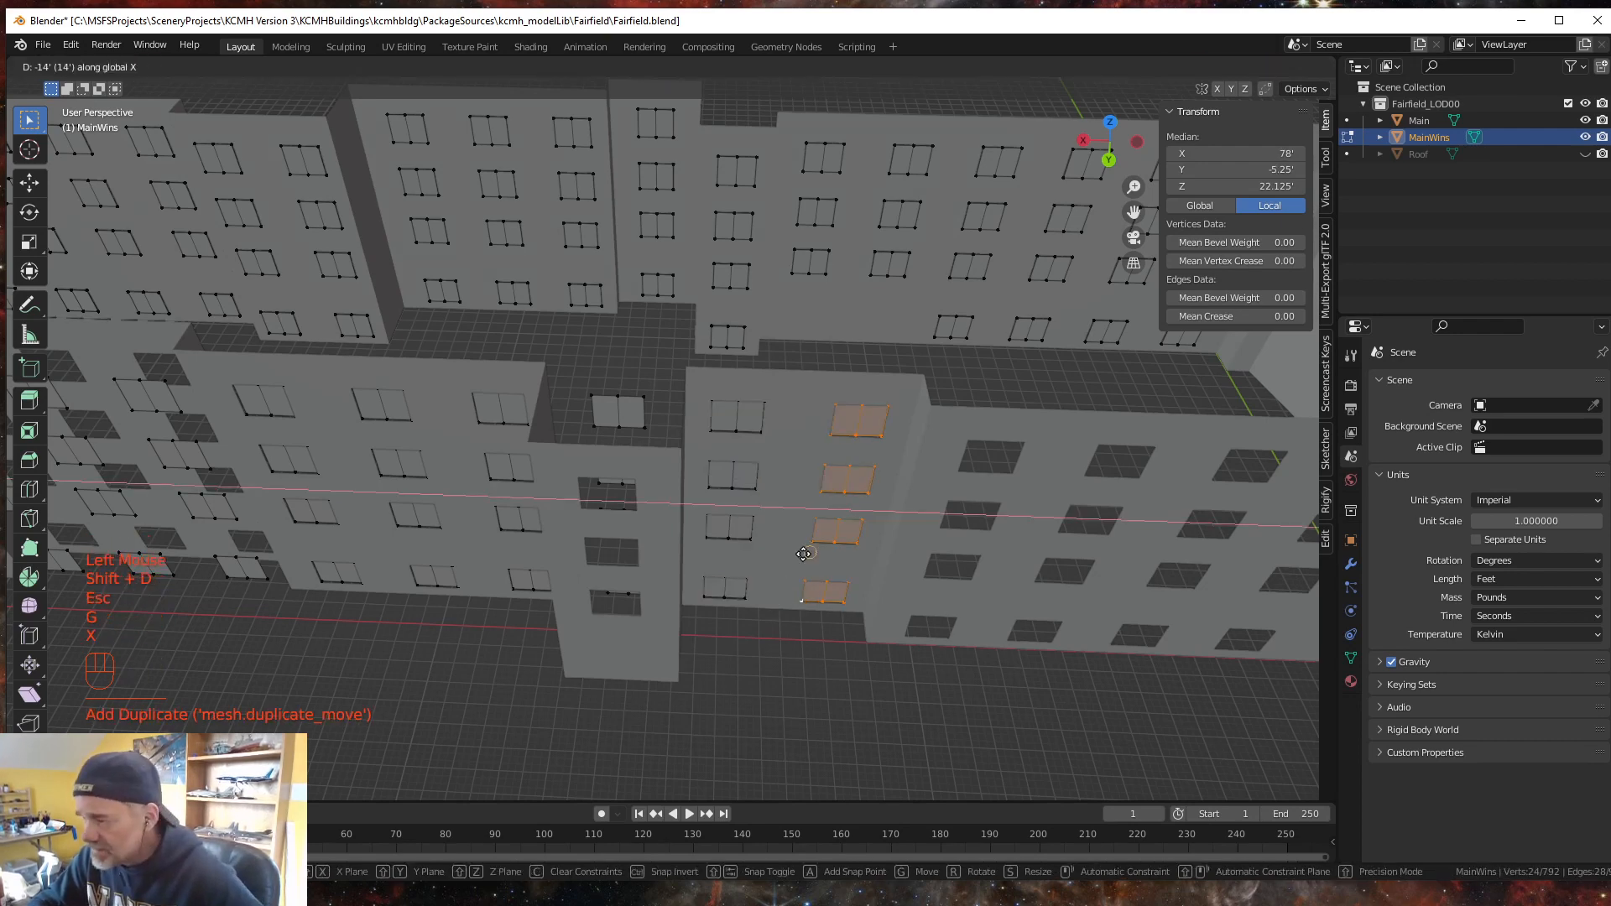
{"action": "left_click", "coordinate": [809, 548]}
- Duplicate the window column -14' along X, lining the copy up with the end section's first opening column
{"action": "middle_click_drag", "start_coordinate": [965, 723], "coordinate": [565, 577], "text": "shift"}
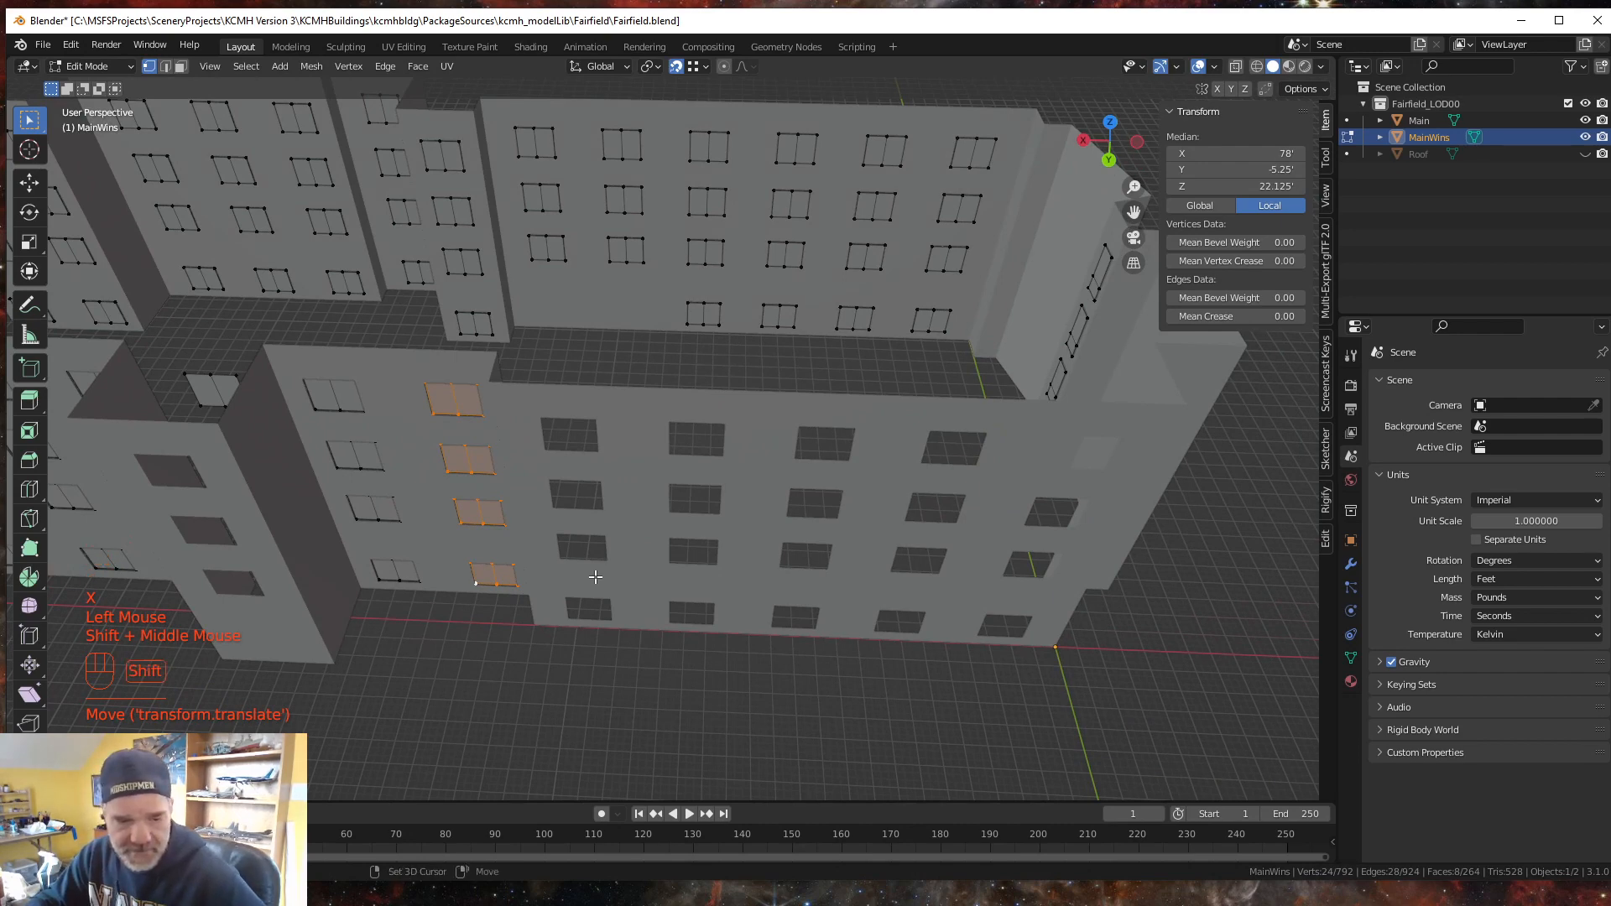
{"action": "key", "text": "shift+d"}
{"action": "key", "text": "Escape"}
{"action": "key", "text": "g"}
{"action": "key", "text": "x"}
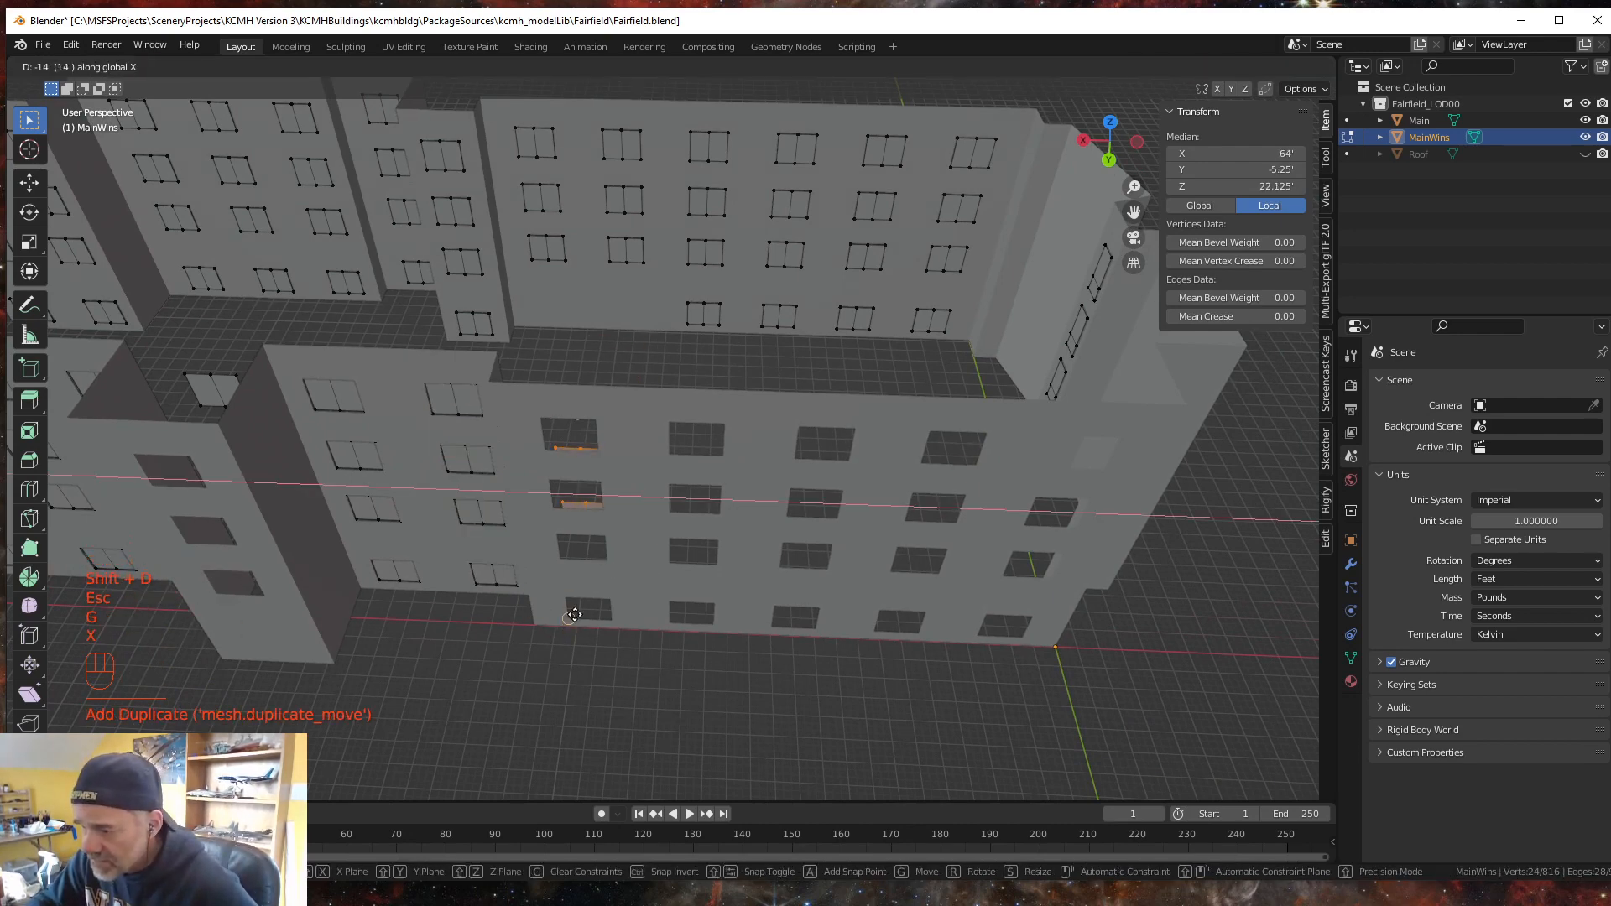
{"action": "left_click", "coordinate": [574, 612]}
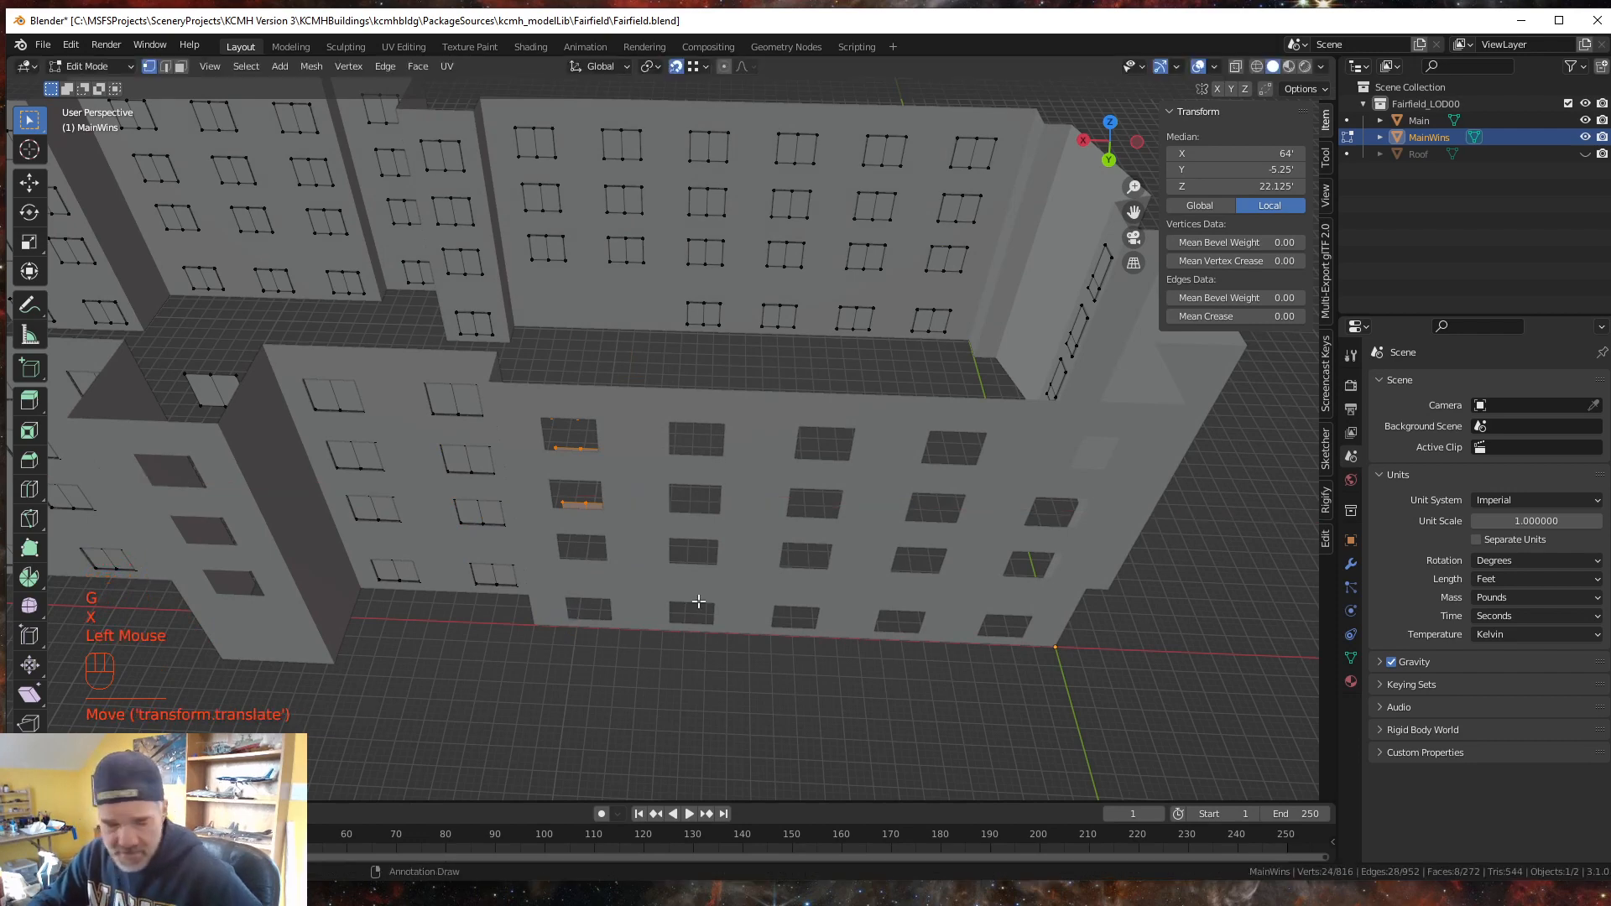
- Duplicate the end section's first window column -14' along X, lining the copy up with its second opening column
{"action": "key", "text": "Escape"}
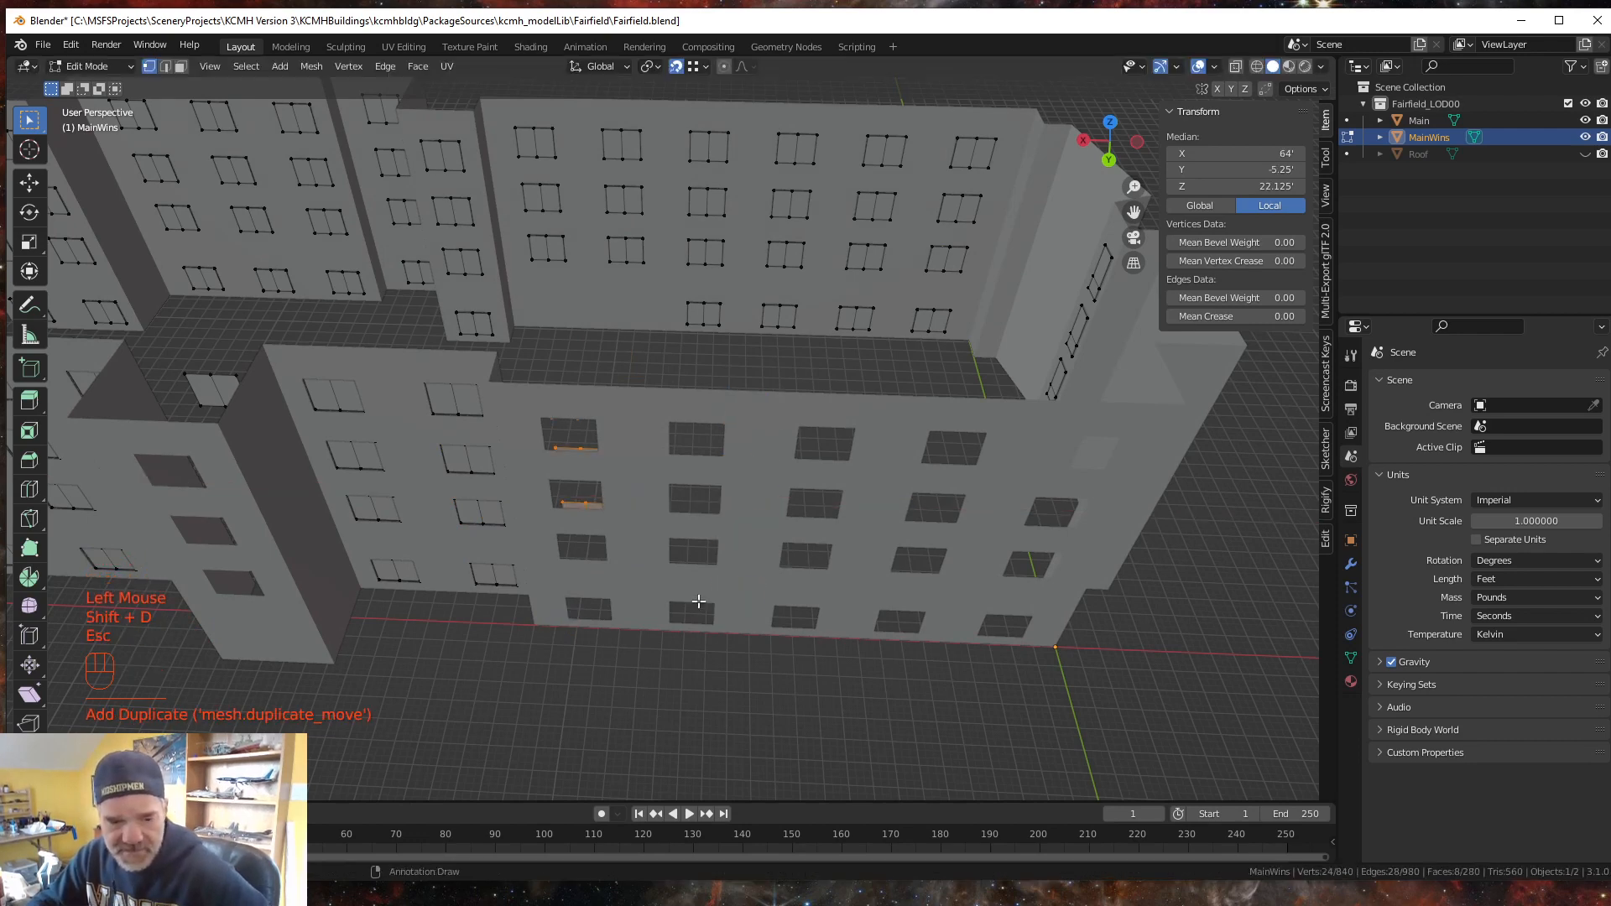
{"action": "key", "text": "g"}
{"action": "key", "text": "x"}
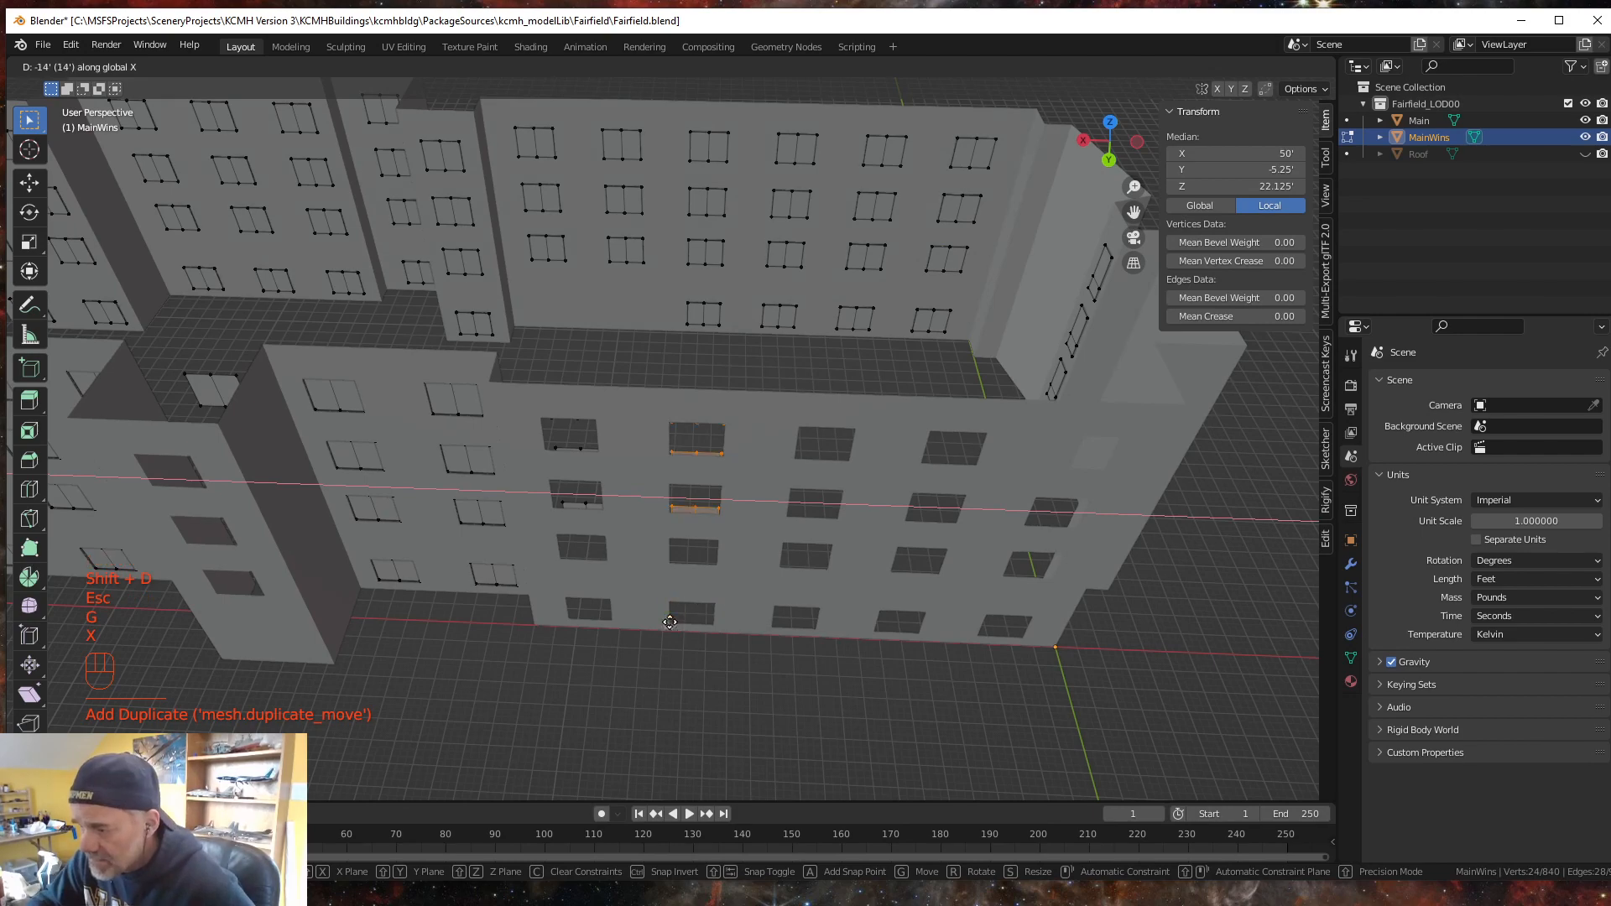
{"action": "left_click", "coordinate": [673, 622]}
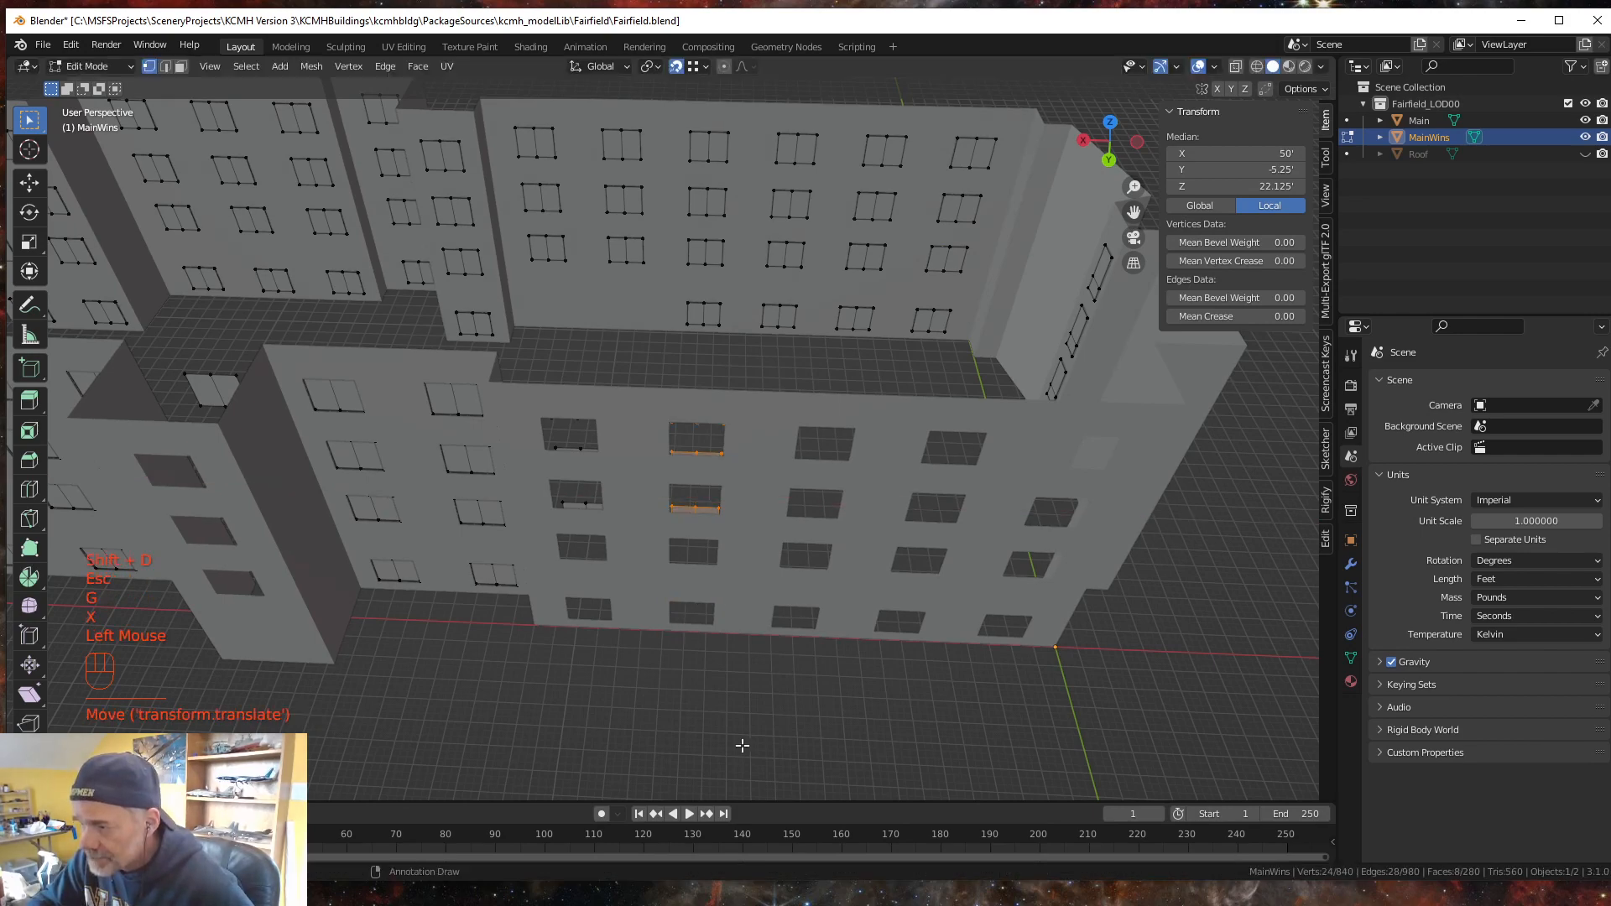
- Duplicate the end section's second window column in place and try to move the copy freely
{"action": "mouse_move", "coordinate": [742, 746]}
{"action": "middle_mouse_down"}
{"action": "mouse_move", "coordinate": [731, 695]}
{"action": "mouse_move", "coordinate": [732, 726]}
{"action": "middle_mouse_up"}
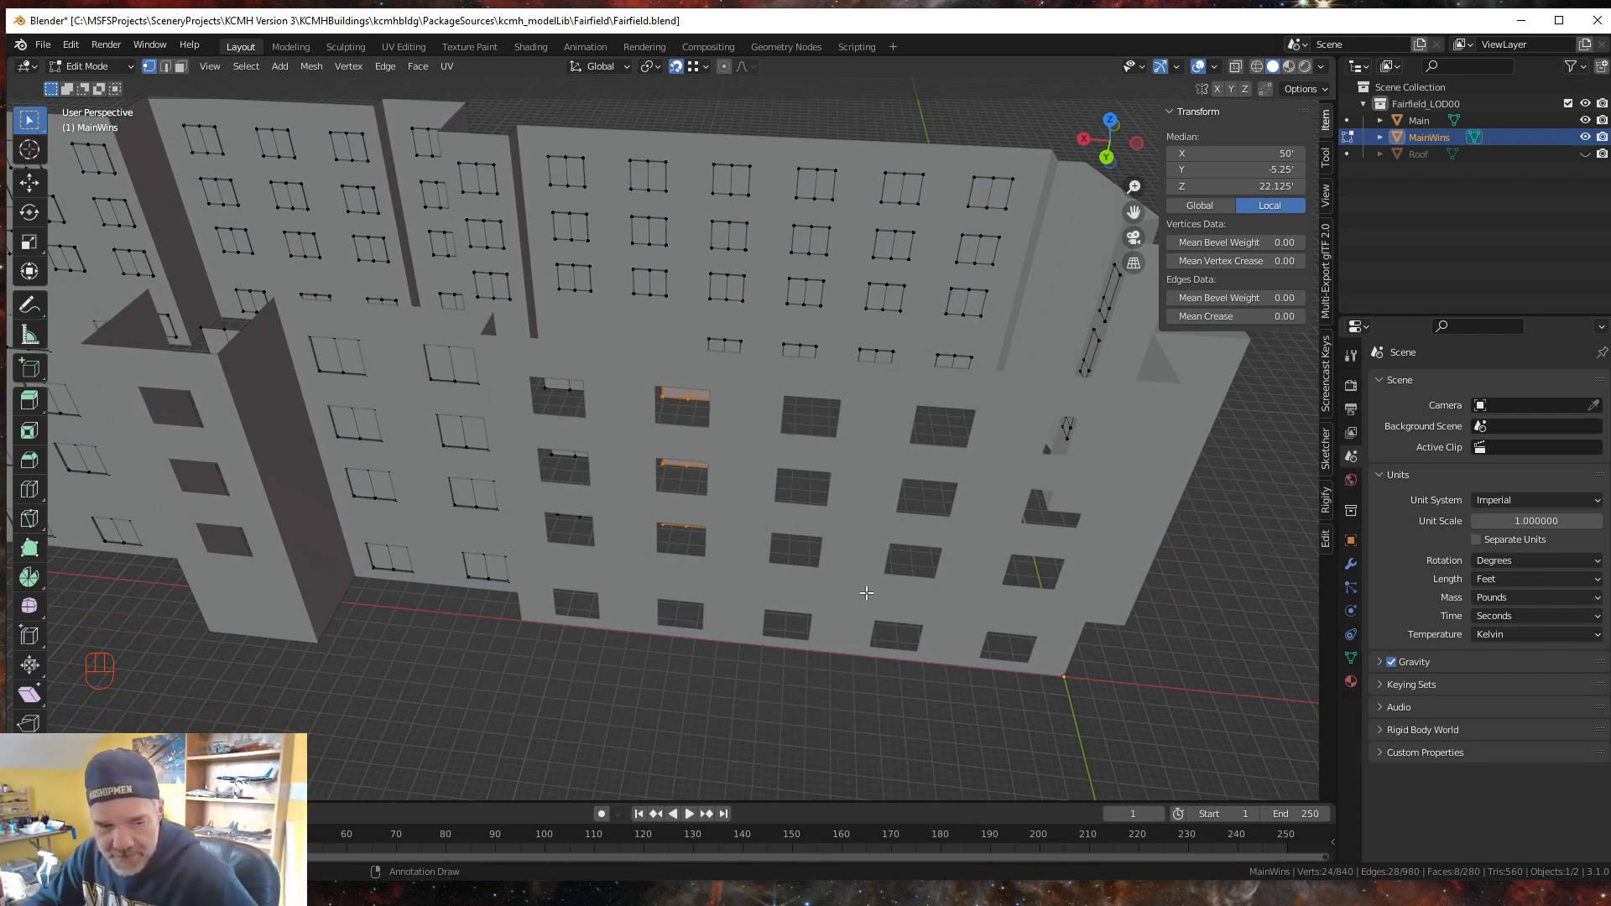
{"action": "key", "text": "shift+d"}
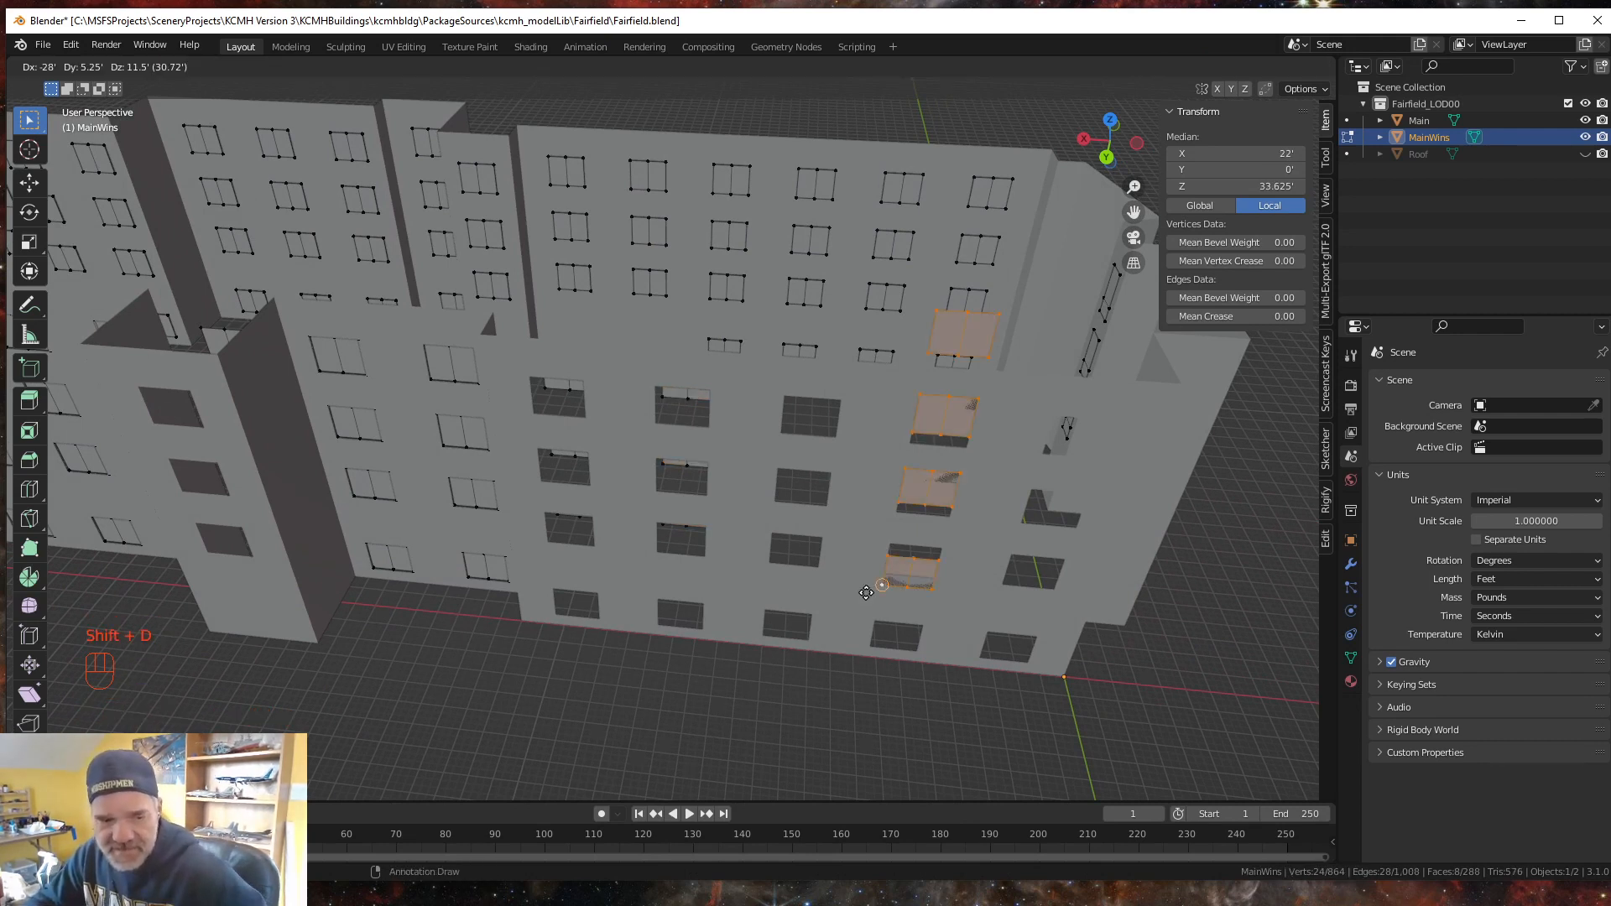
{"action": "key", "text": "Escape"}
{"action": "key", "text": "g"}
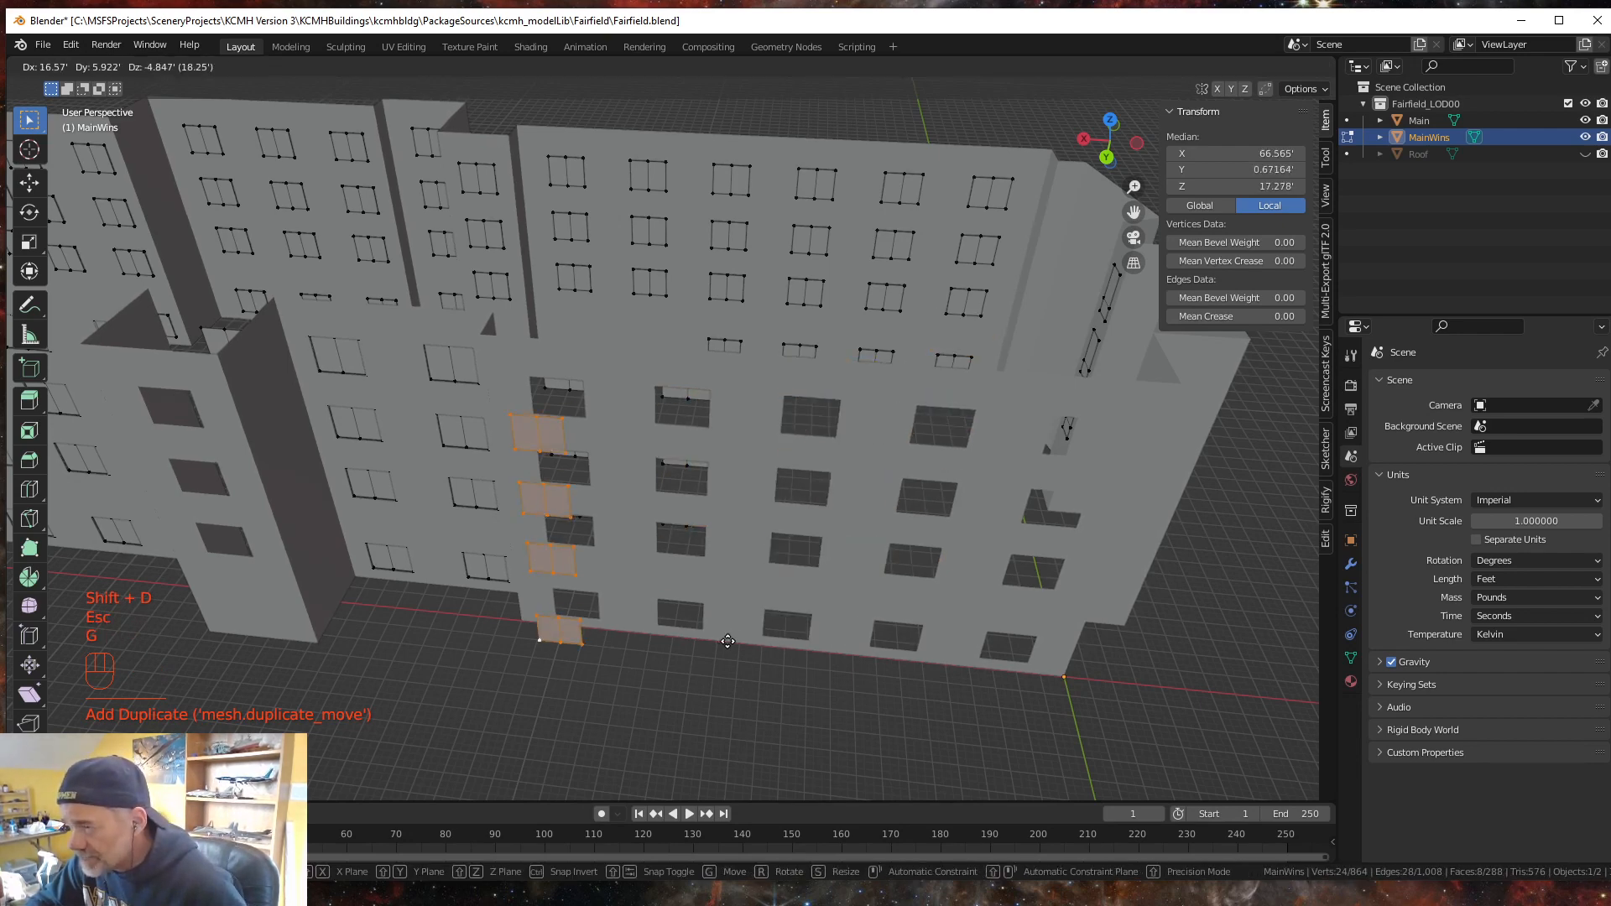
{"action": "key", "text": "Escape"}
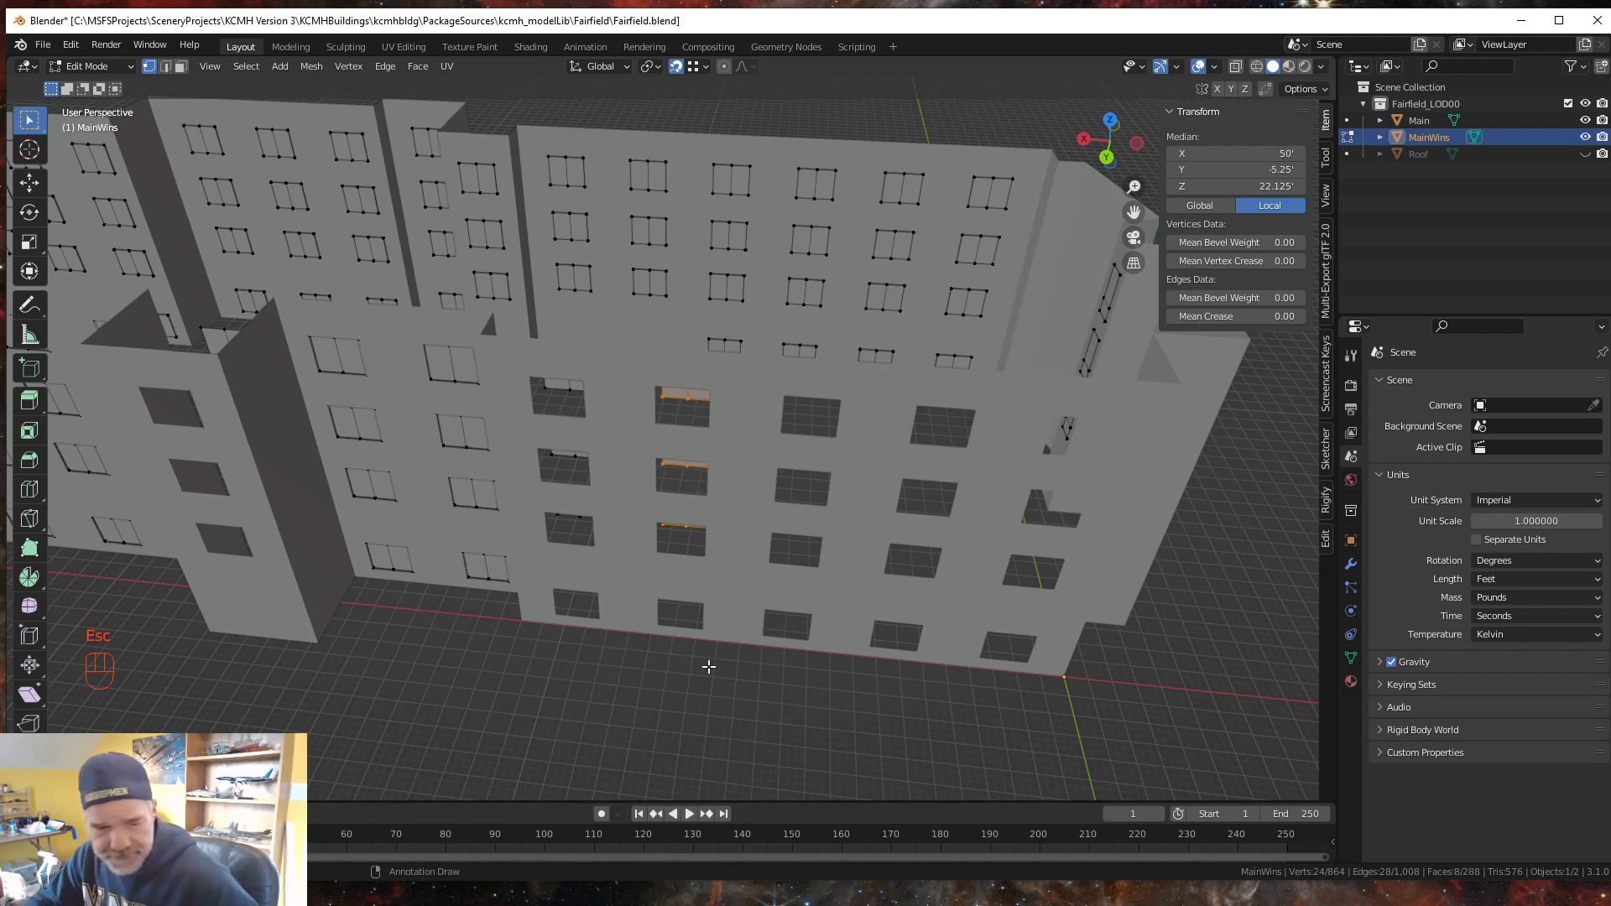
- Move the duplicated window column -14' along X into the third column of openings
{"action": "key", "text": "g"}
{"action": "key", "text": "x"}
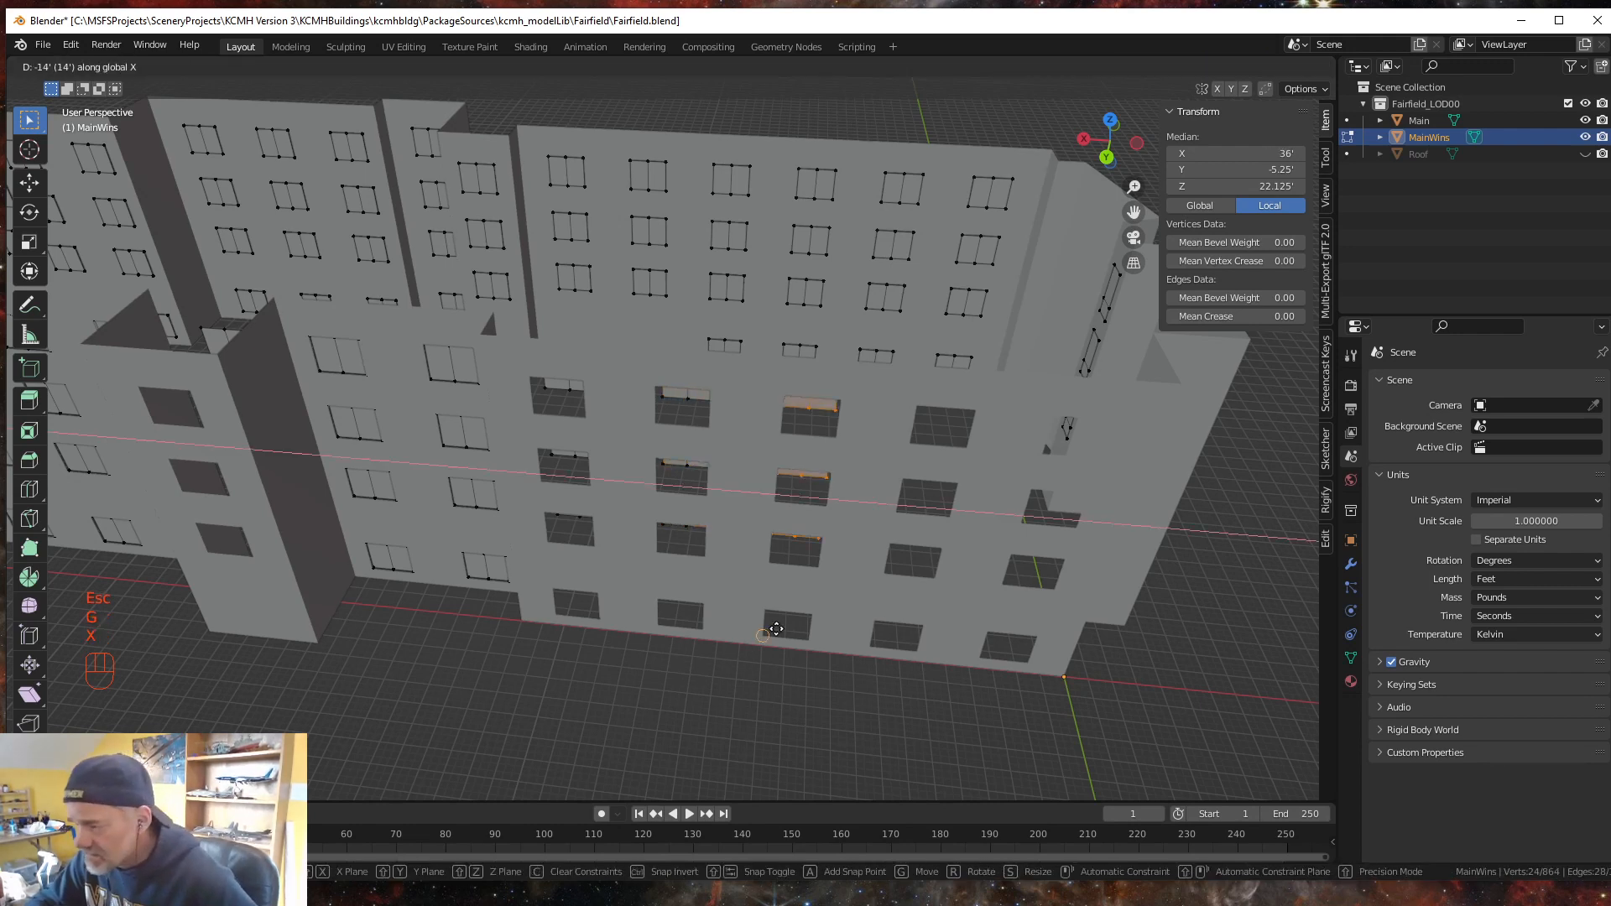
{"action": "left_click", "coordinate": [774, 629]}
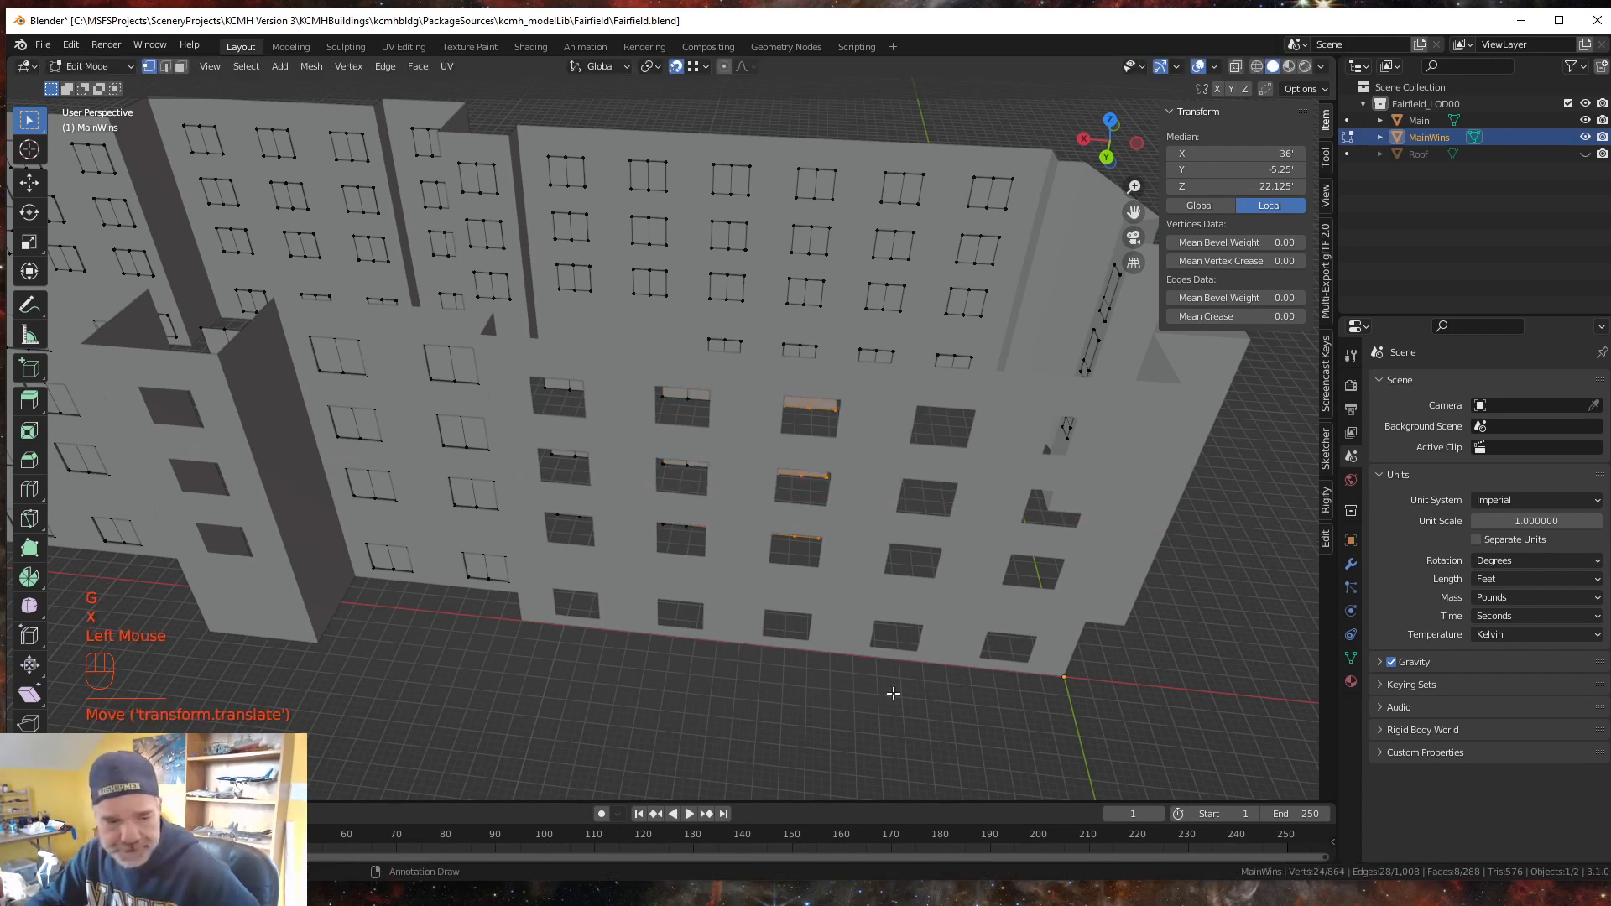
- Duplicate the window column and move the copy -14' along X into the fourth column of openings
{"action": "key", "text": "shift+d"}
{"action": "key", "text": "Escape"}
{"action": "key", "text": "g"}
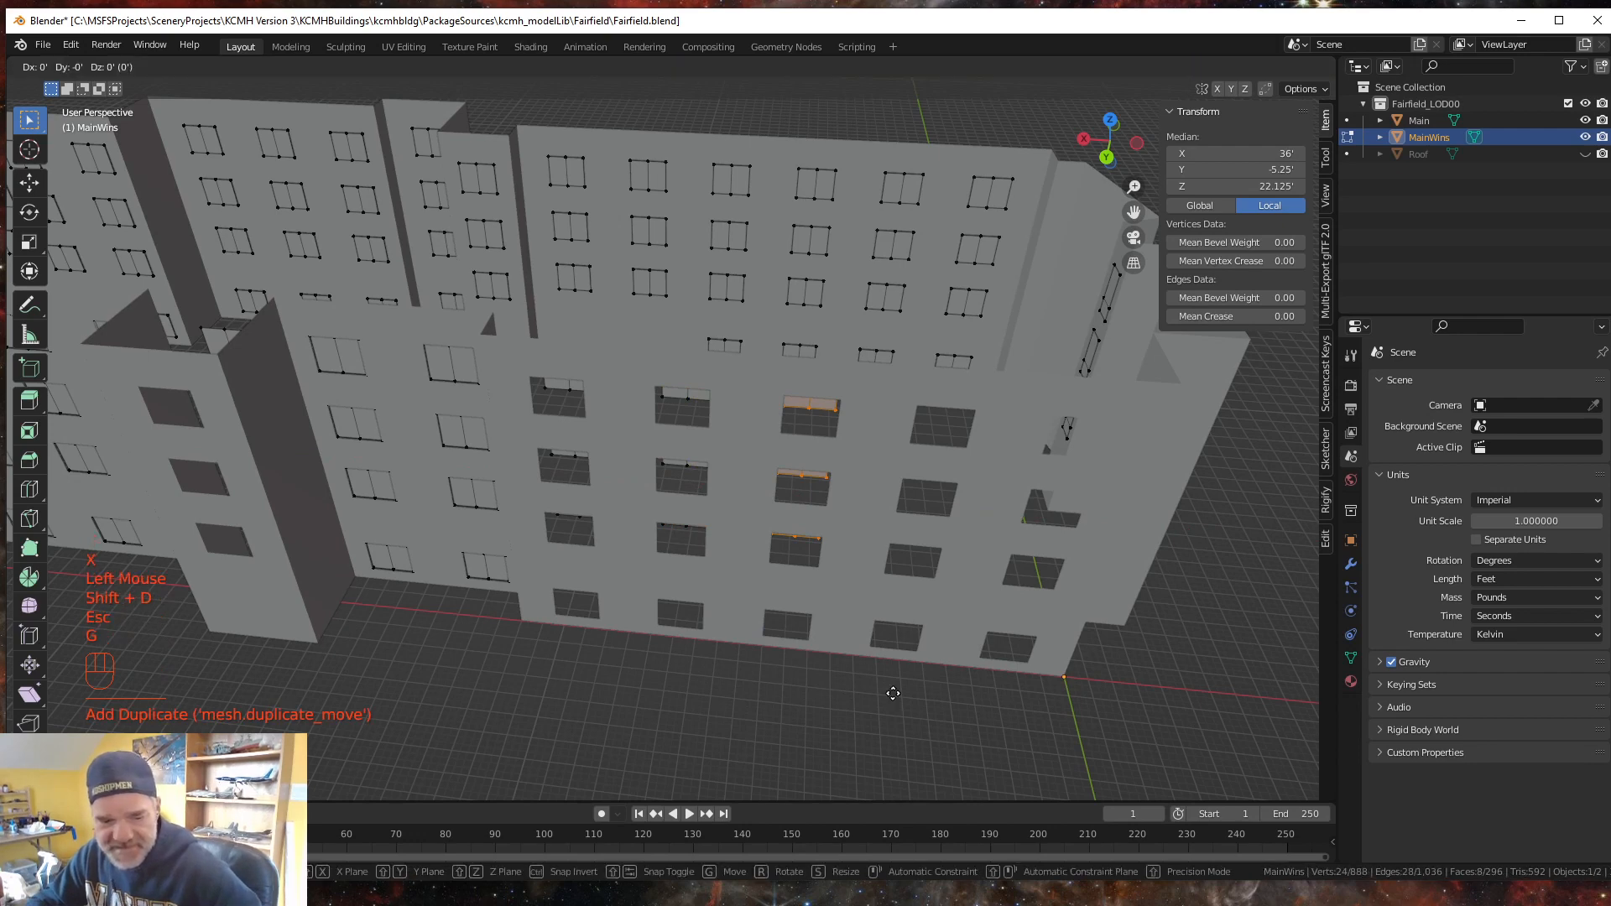
{"action": "key", "text": "x"}
{"action": "left_click", "coordinate": [880, 643]}
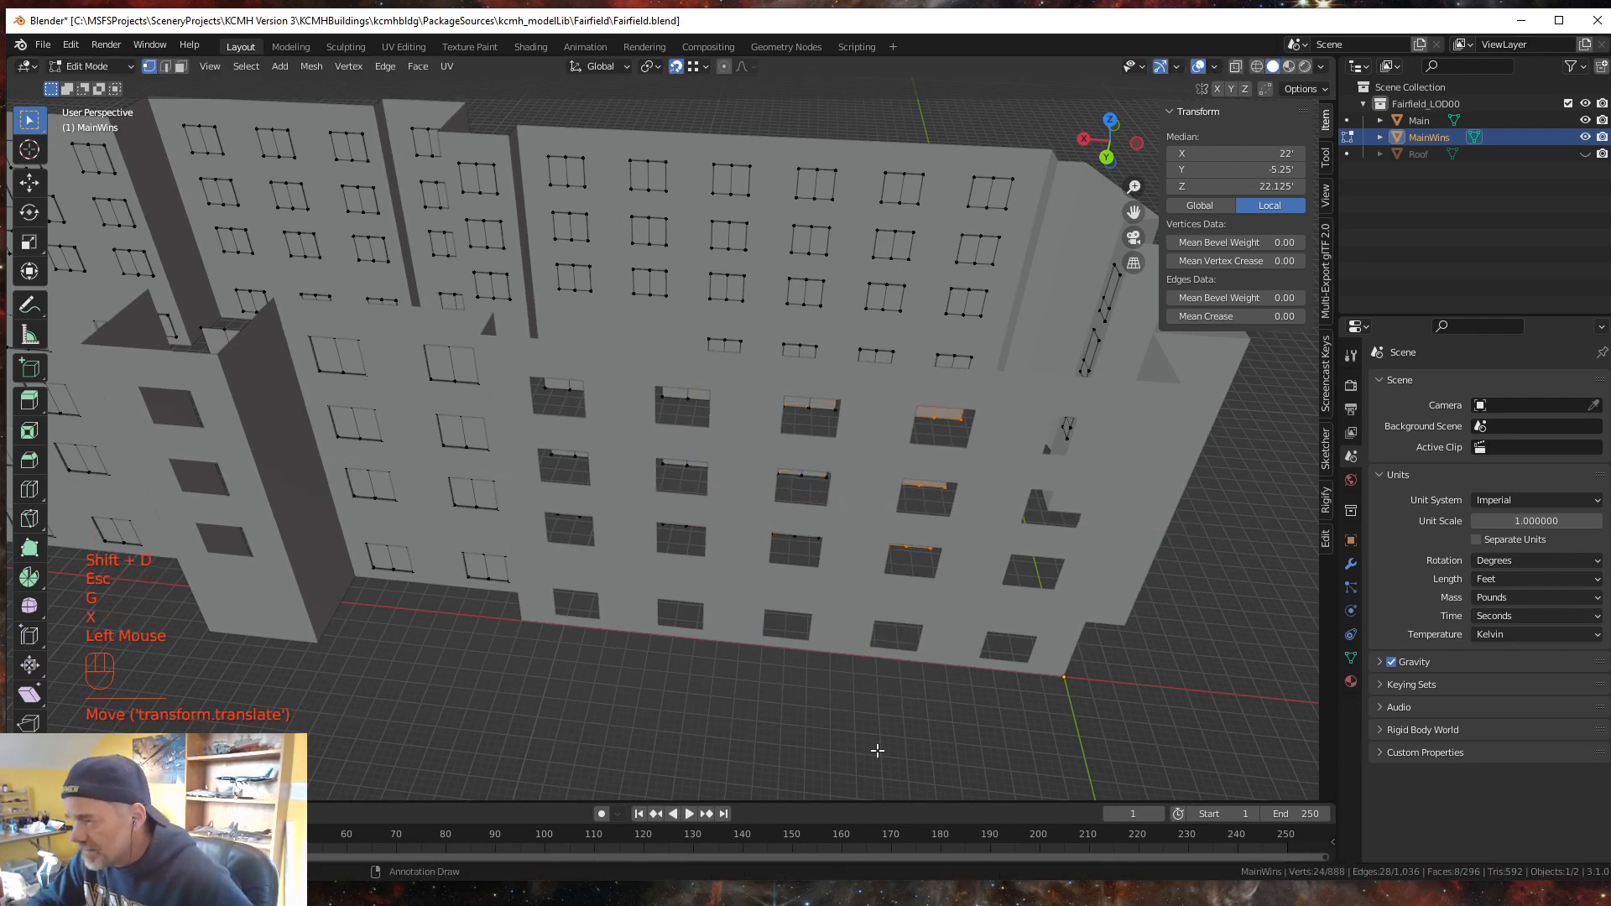
- Duplicate the window column again and move the copy -14' along X into the fifth column of openings
{"action": "key", "text": "shift+d"}
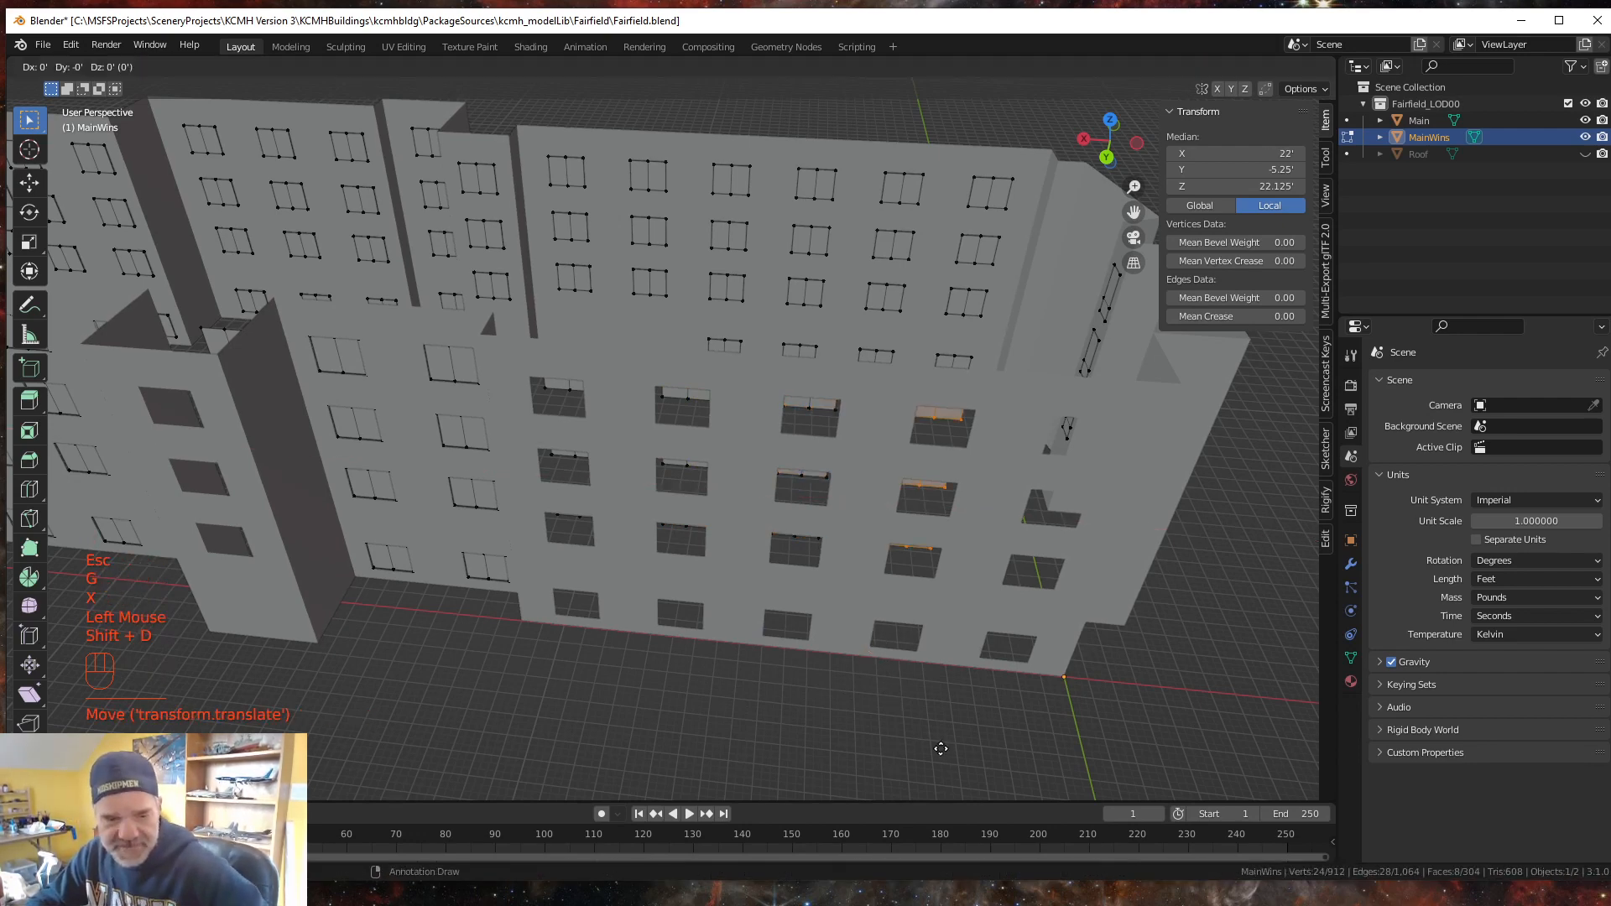
{"action": "key", "text": "Escape"}
{"action": "key", "text": "g"}
{"action": "key", "text": "x"}
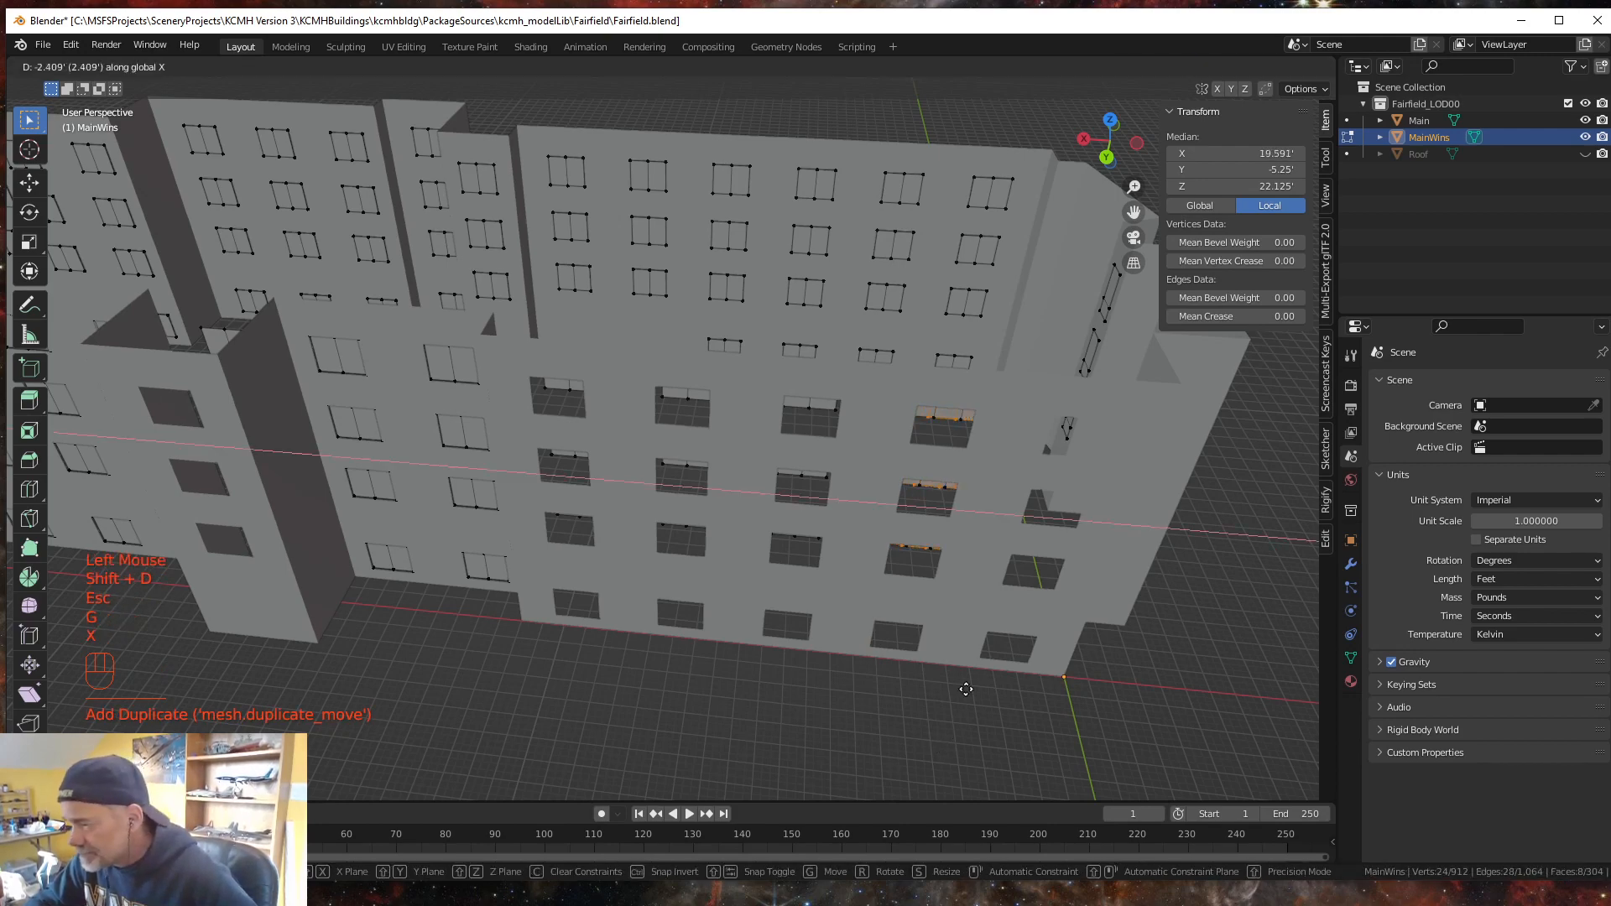
{"action": "left_click", "coordinate": [992, 665]}
- Select all five window columns behind this wall section and move them 5.25' along Y, flush with the wall face
{"action": "middle_click_drag", "start_coordinate": [967, 724], "coordinate": [783, 79]}
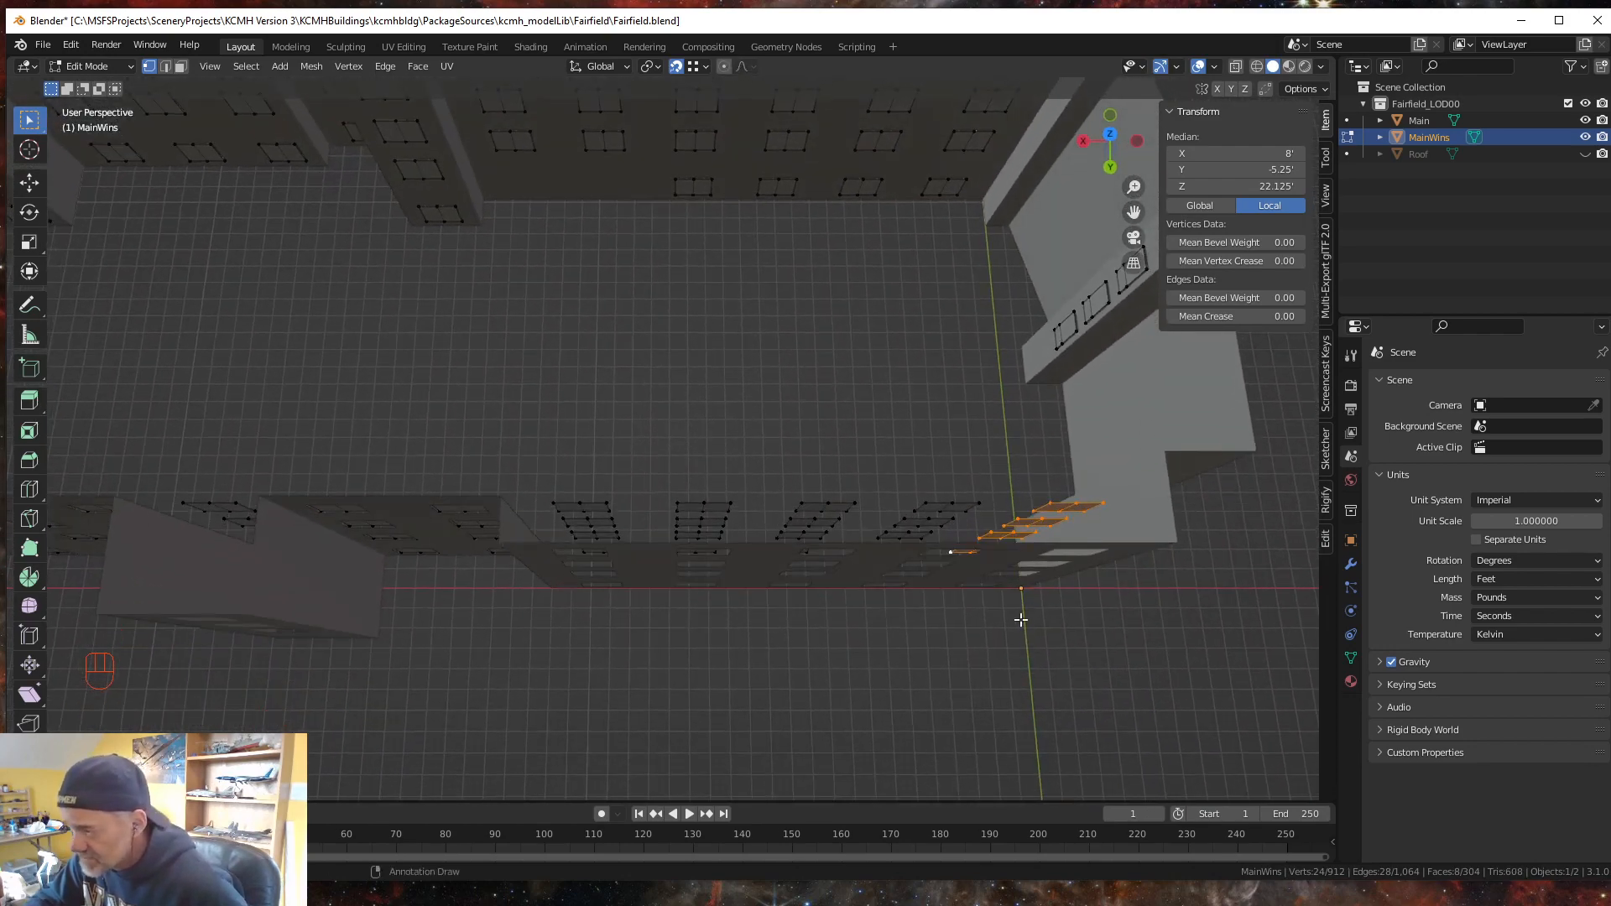
{"action": "middle_click_drag", "start_coordinate": [1021, 620], "coordinate": [907, 622]}
{"action": "left_click_drag", "start_coordinate": [545, 609], "coordinate": [1121, 485]}
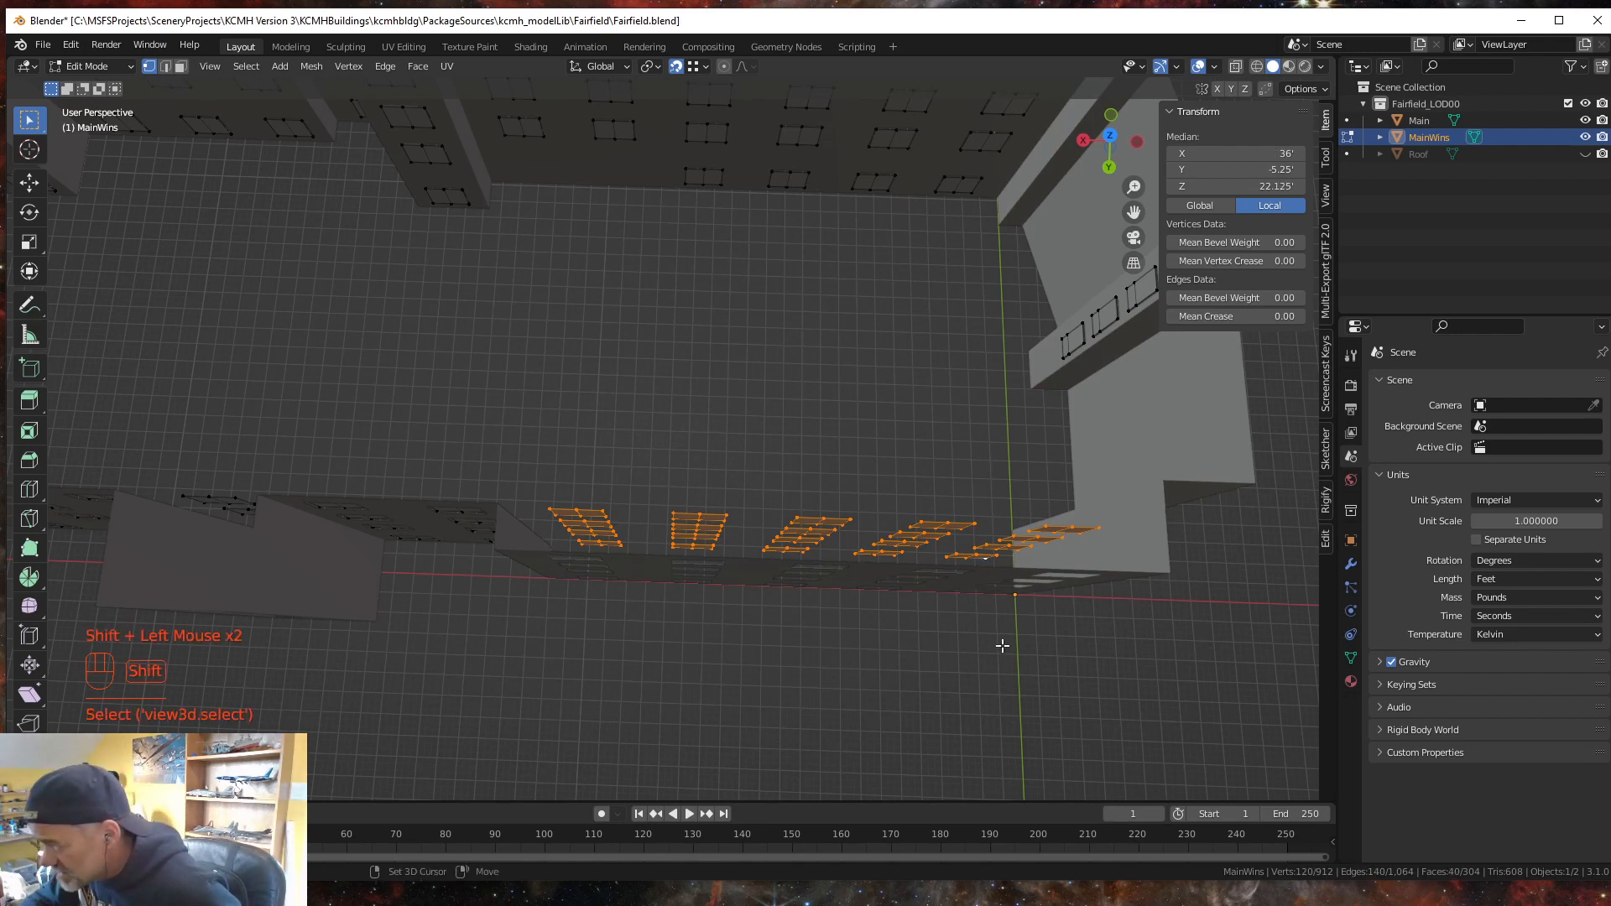
{"action": "middle_click_drag", "start_coordinate": [1002, 646], "coordinate": [898, 552]}
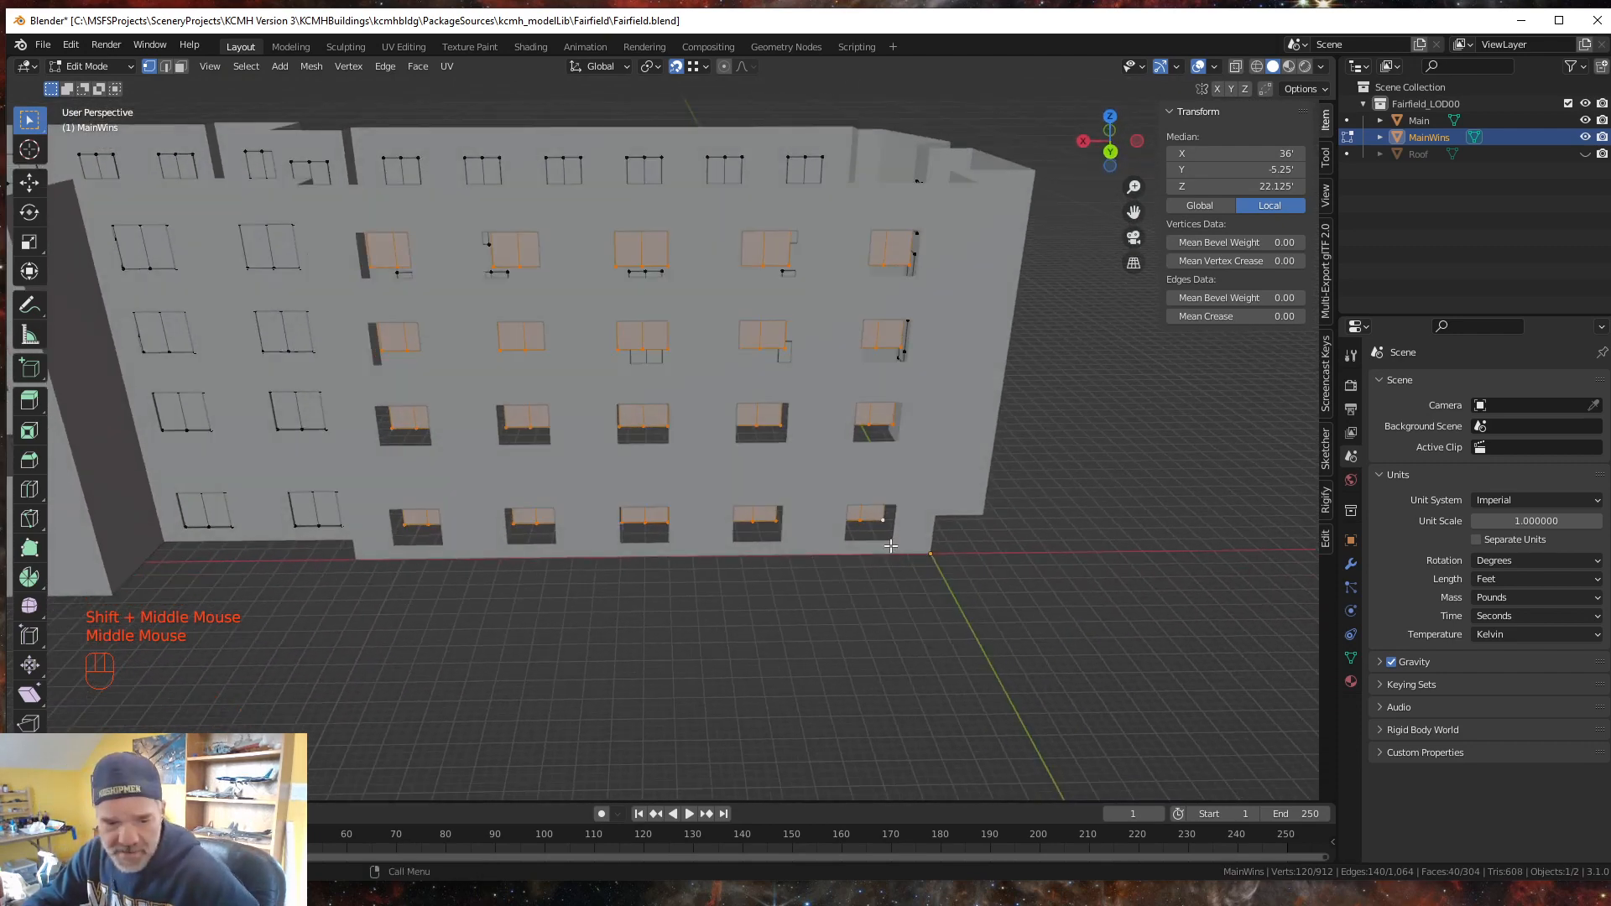
{"action": "key", "text": "g"}
{"action": "key", "text": "y"}
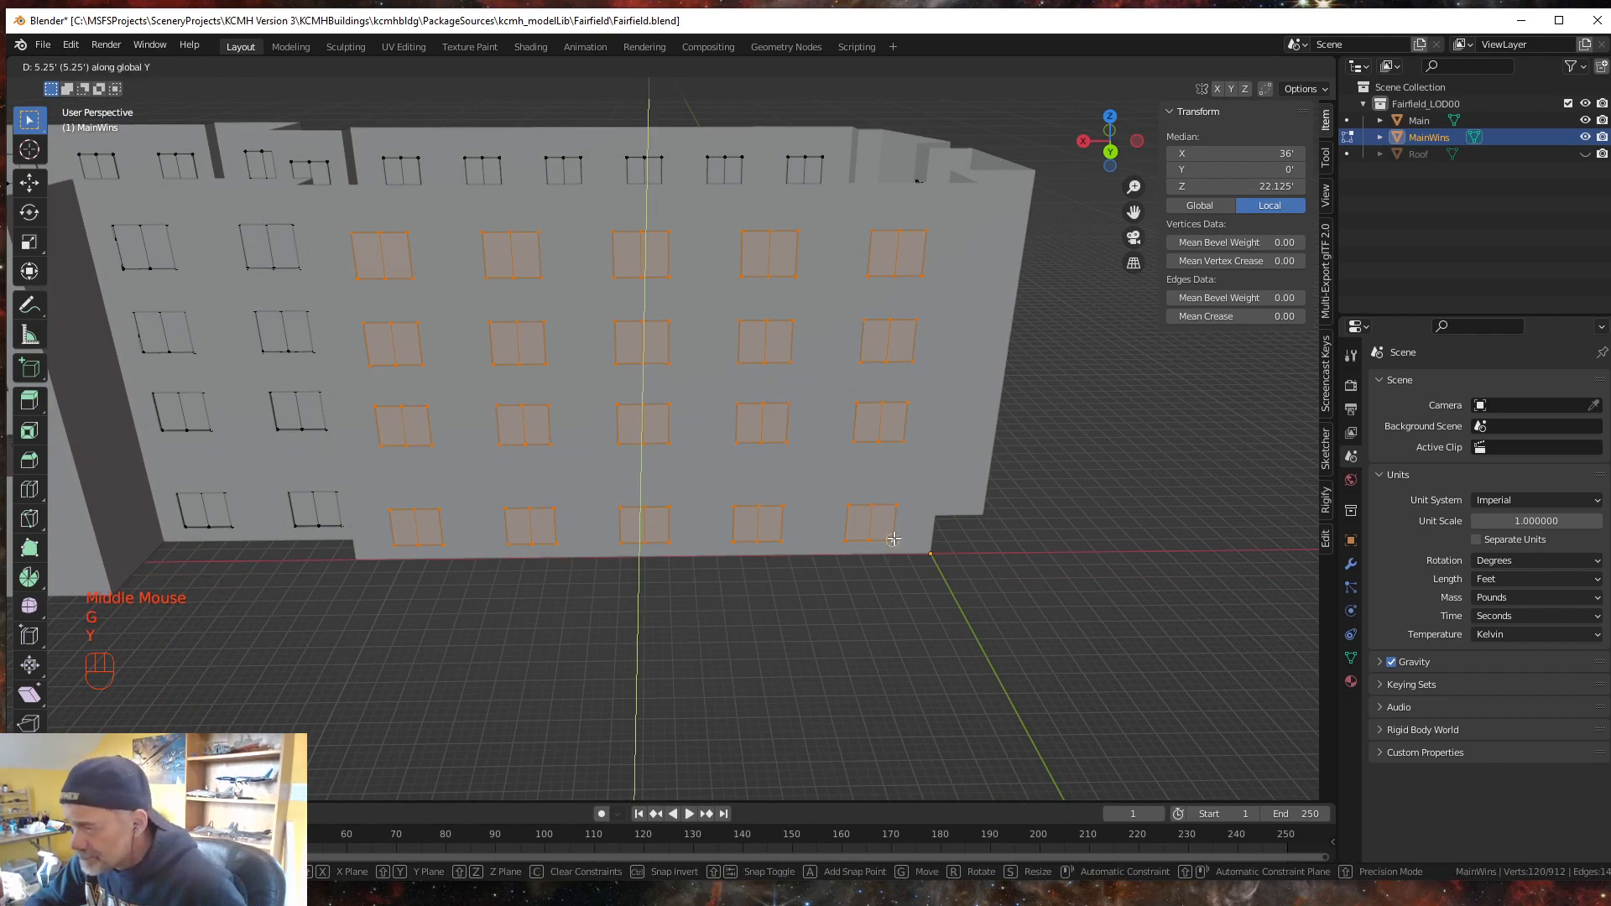
{"action": "left_click", "coordinate": [732, 631]}
- Try offsetting the five selected window columns 0.25' along Y
{"action": "mouse_move", "coordinate": [732, 631]}
{"action": "middle_mouse_down"}
{"action": "mouse_move", "coordinate": [773, 651]}
{"action": "mouse_move", "coordinate": [849, 640]}
{"action": "mouse_move", "coordinate": [732, 635]}
{"action": "middle_mouse_up"}
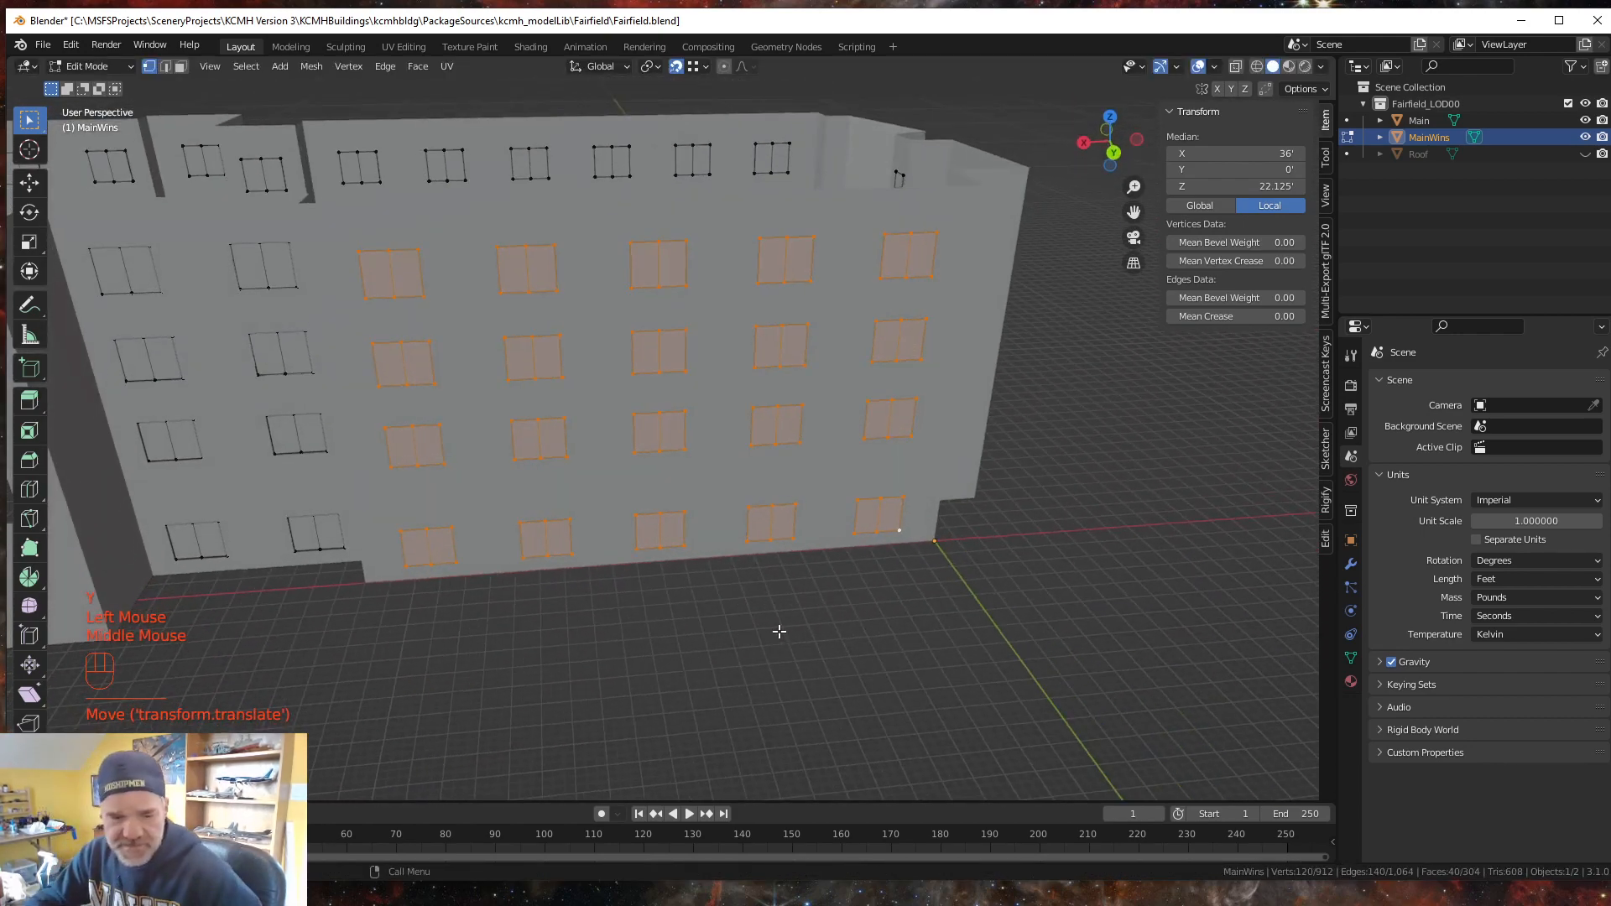
{"action": "key", "text": "g"}
{"action": "type", "text": "y"}
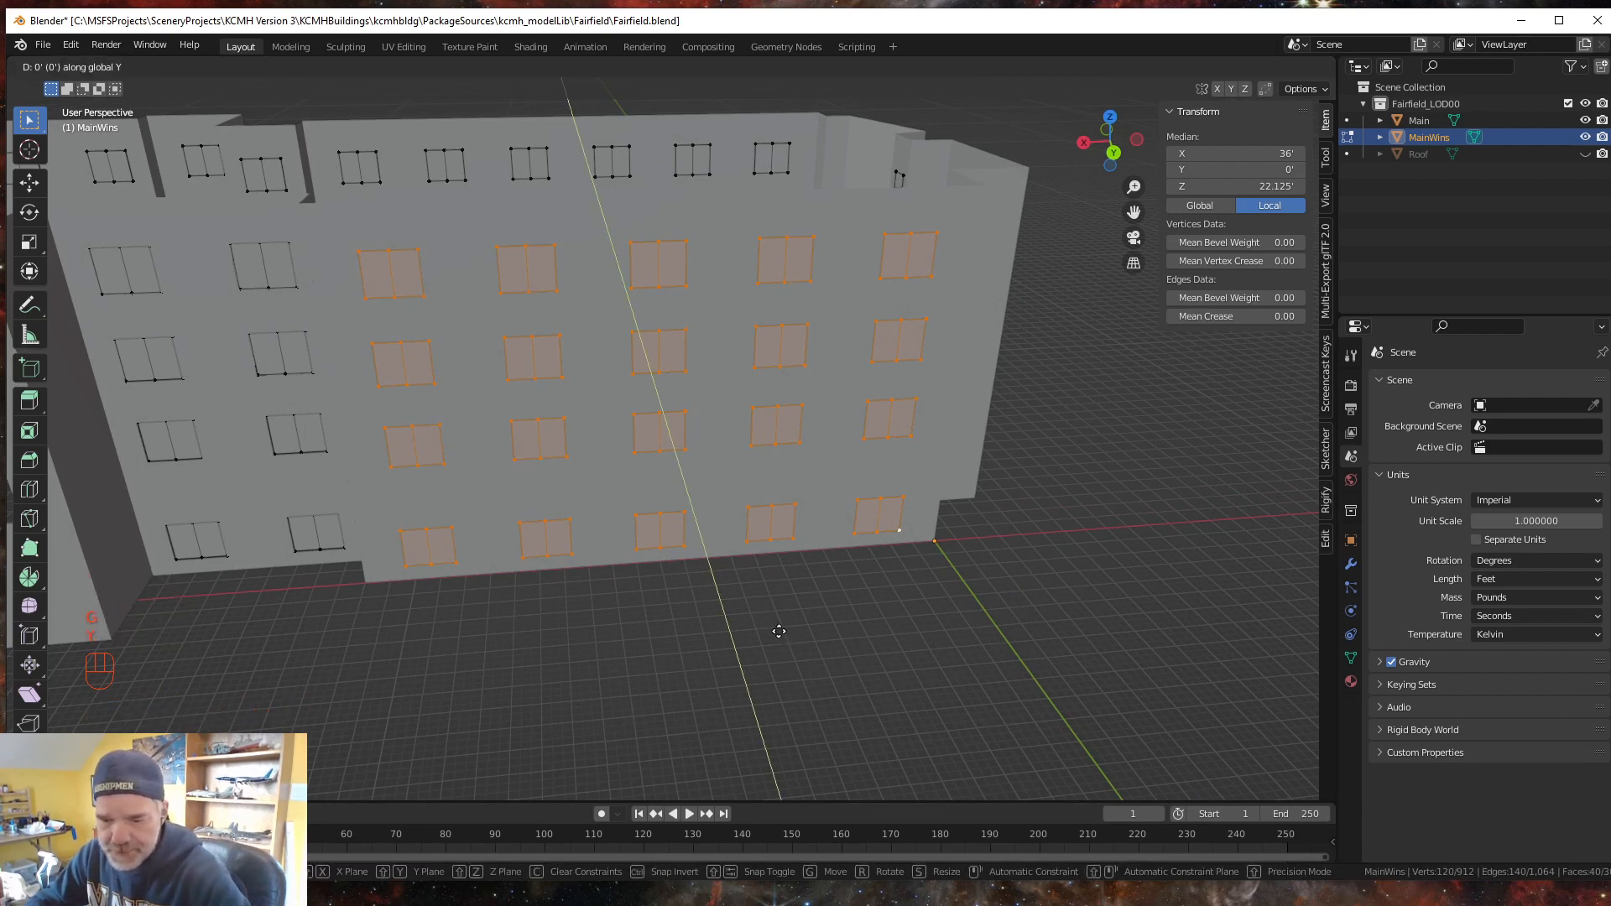
{"action": "type", "text": ".25"}
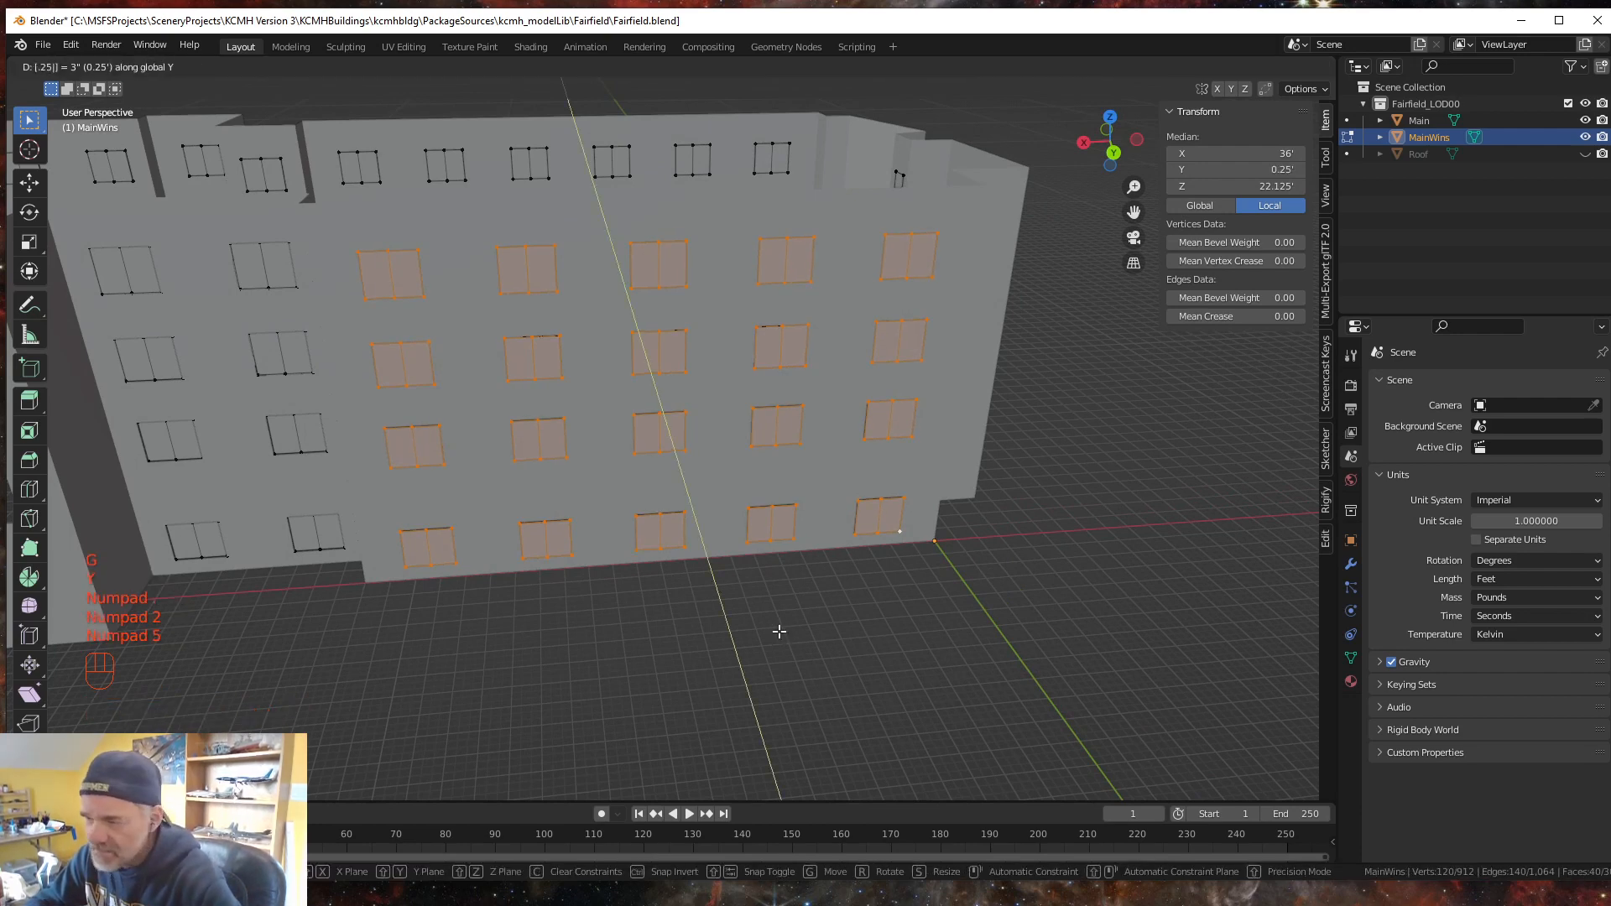
{"action": "key", "text": "KP_Enter"}
{"action": "mouse_move", "coordinate": [702, 694]}
{"action": "middle_mouse_down"}
{"action": "mouse_move", "coordinate": [824, 676]}
{"action": "mouse_move", "coordinate": [701, 694]}
{"action": "middle_mouse_up"}
{"action": "key", "text": "ctrl+z"}
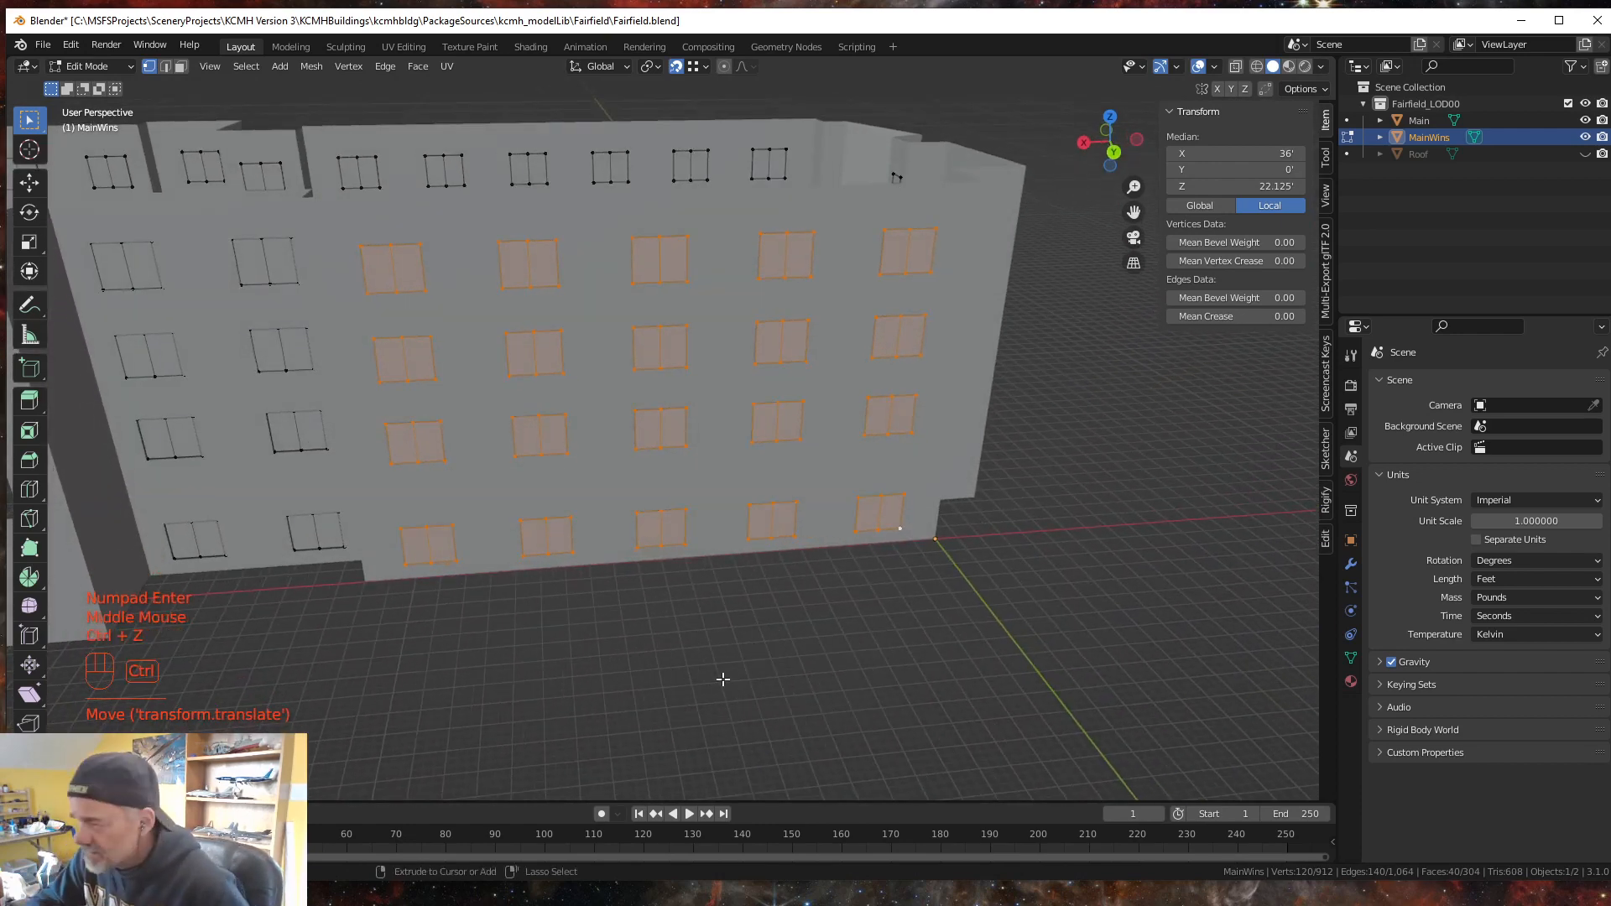
- Recess the five selected window columns into the wall by moving them -0.25' along Y
{"action": "key", "text": "g"}
{"action": "type", "text": "y"}
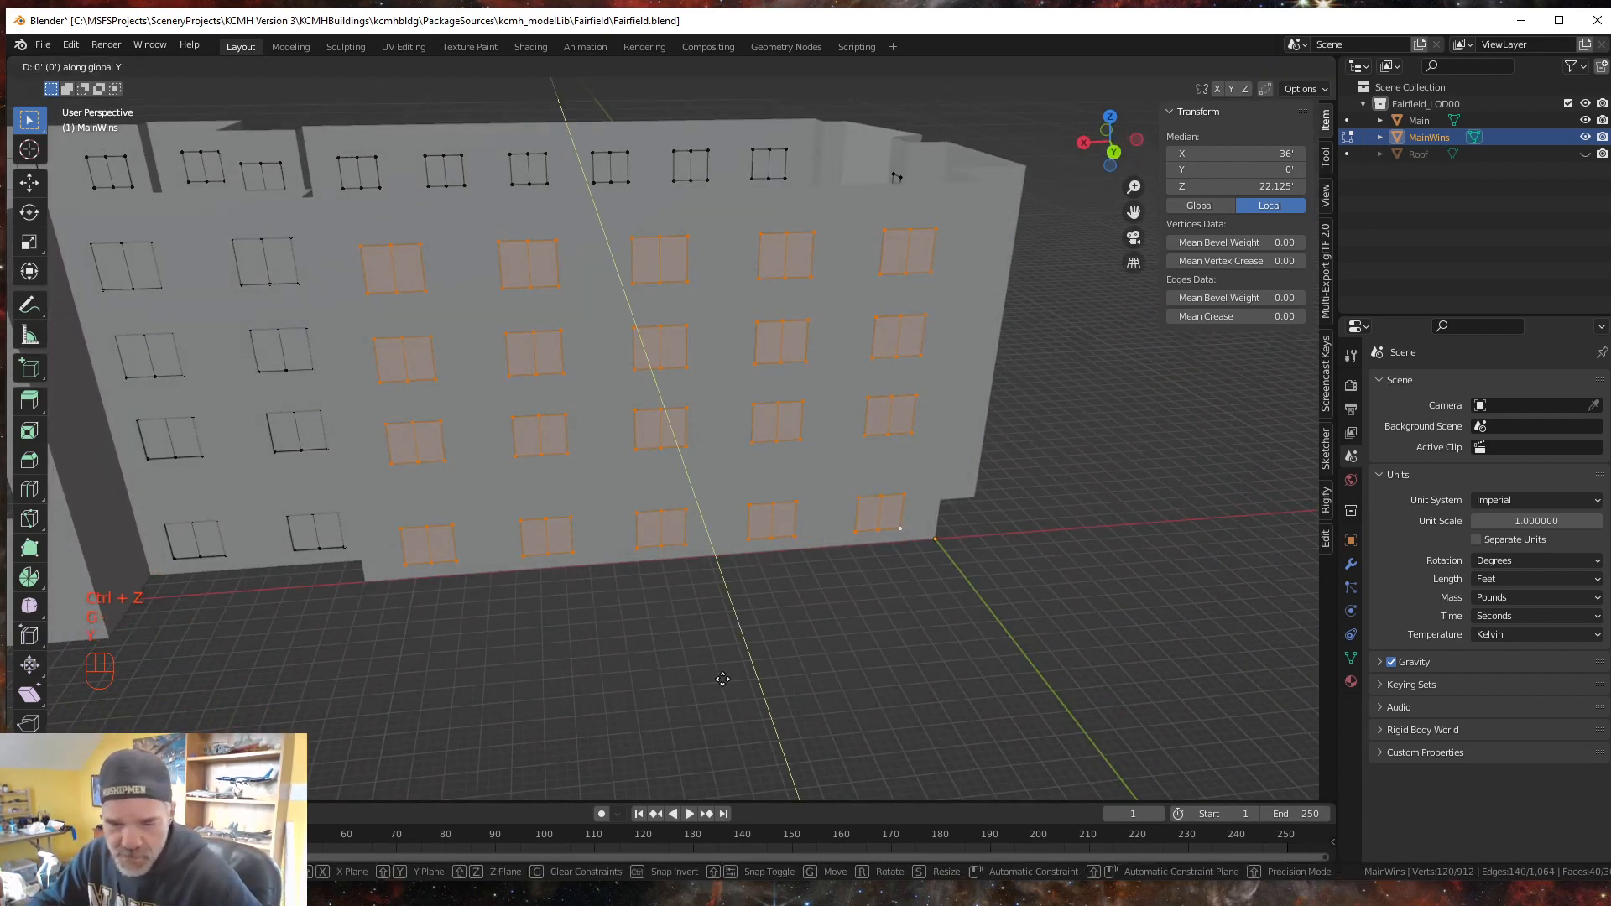
{"action": "type", "text": "-.25"}
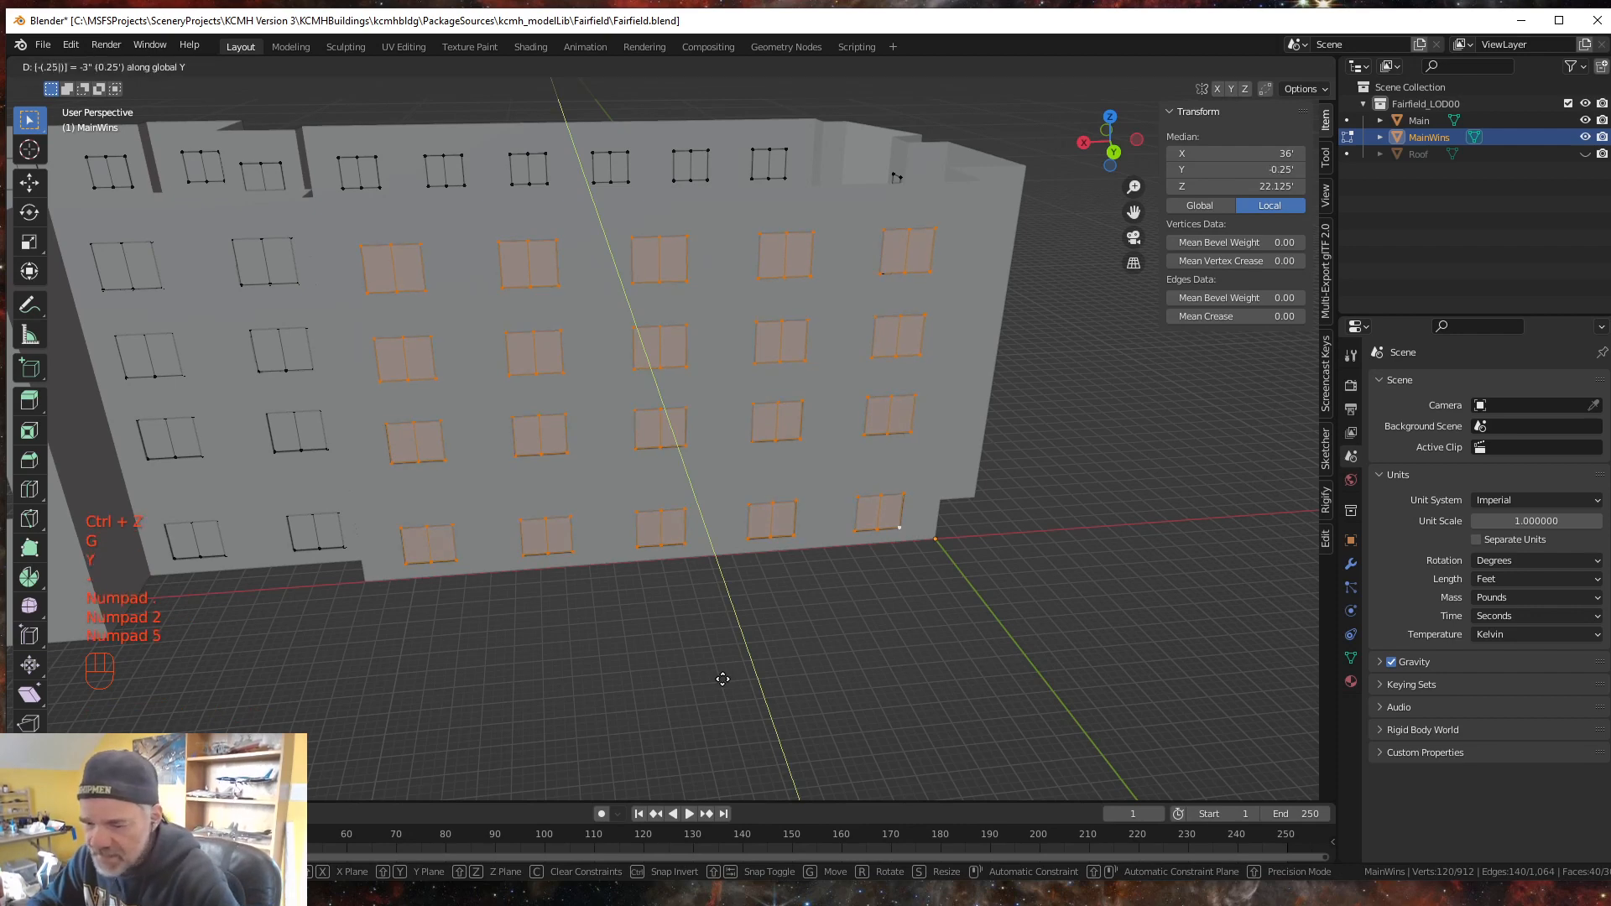
{"action": "key", "text": "KP_Enter"}
- Select the four-window stack behind the narrow projecting bay and compare it with the bay's openings
{"action": "middle_click", "coordinate": [754, 708]}
{"action": "middle_click_drag", "start_coordinate": [754, 707], "coordinate": [1106, 730]}
{"action": "left_click_drag", "start_coordinate": [638, 628], "coordinate": [738, 455]}
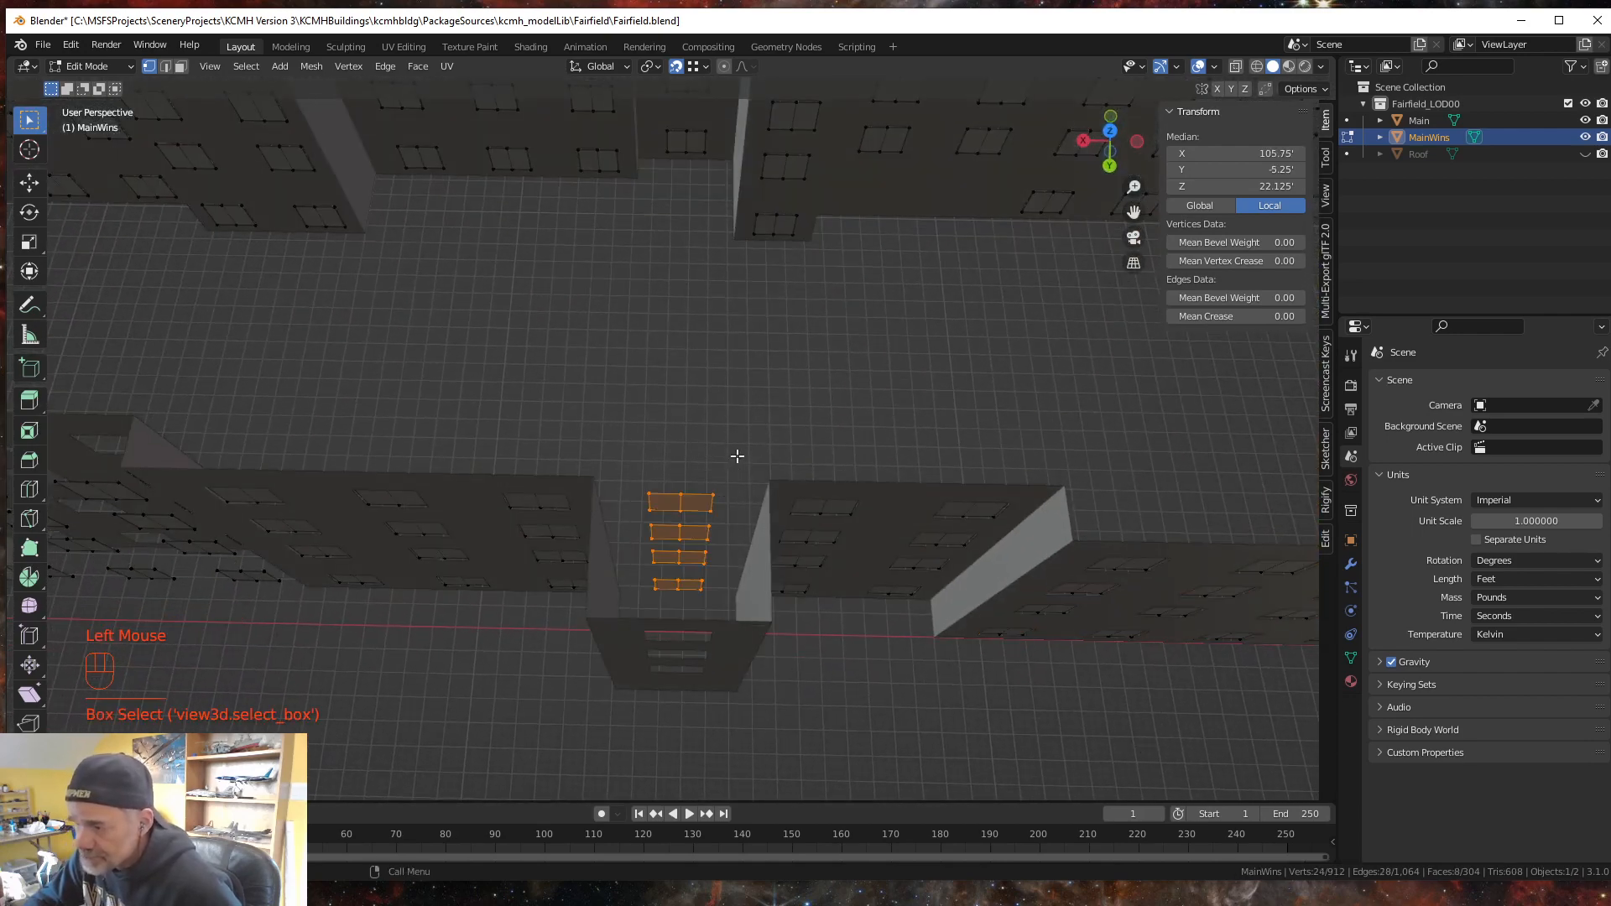
{"action": "left_click", "coordinate": [655, 589], "text": "shift"}
{"action": "mouse_move", "coordinate": [647, 663]}
{"action": "middle_mouse_down"}
{"action": "mouse_move", "coordinate": [658, 705]}
{"action": "mouse_move", "coordinate": [648, 621]}
{"action": "mouse_move", "coordinate": [644, 673]}
{"action": "mouse_move", "coordinate": [672, 619]}
{"action": "mouse_move", "coordinate": [663, 704]}
{"action": "mouse_move", "coordinate": [666, 648]}
{"action": "middle_mouse_up"}
{"action": "scroll", "coordinate": [665, 647], "scroll_direction": "down", "scroll_amount": 2}
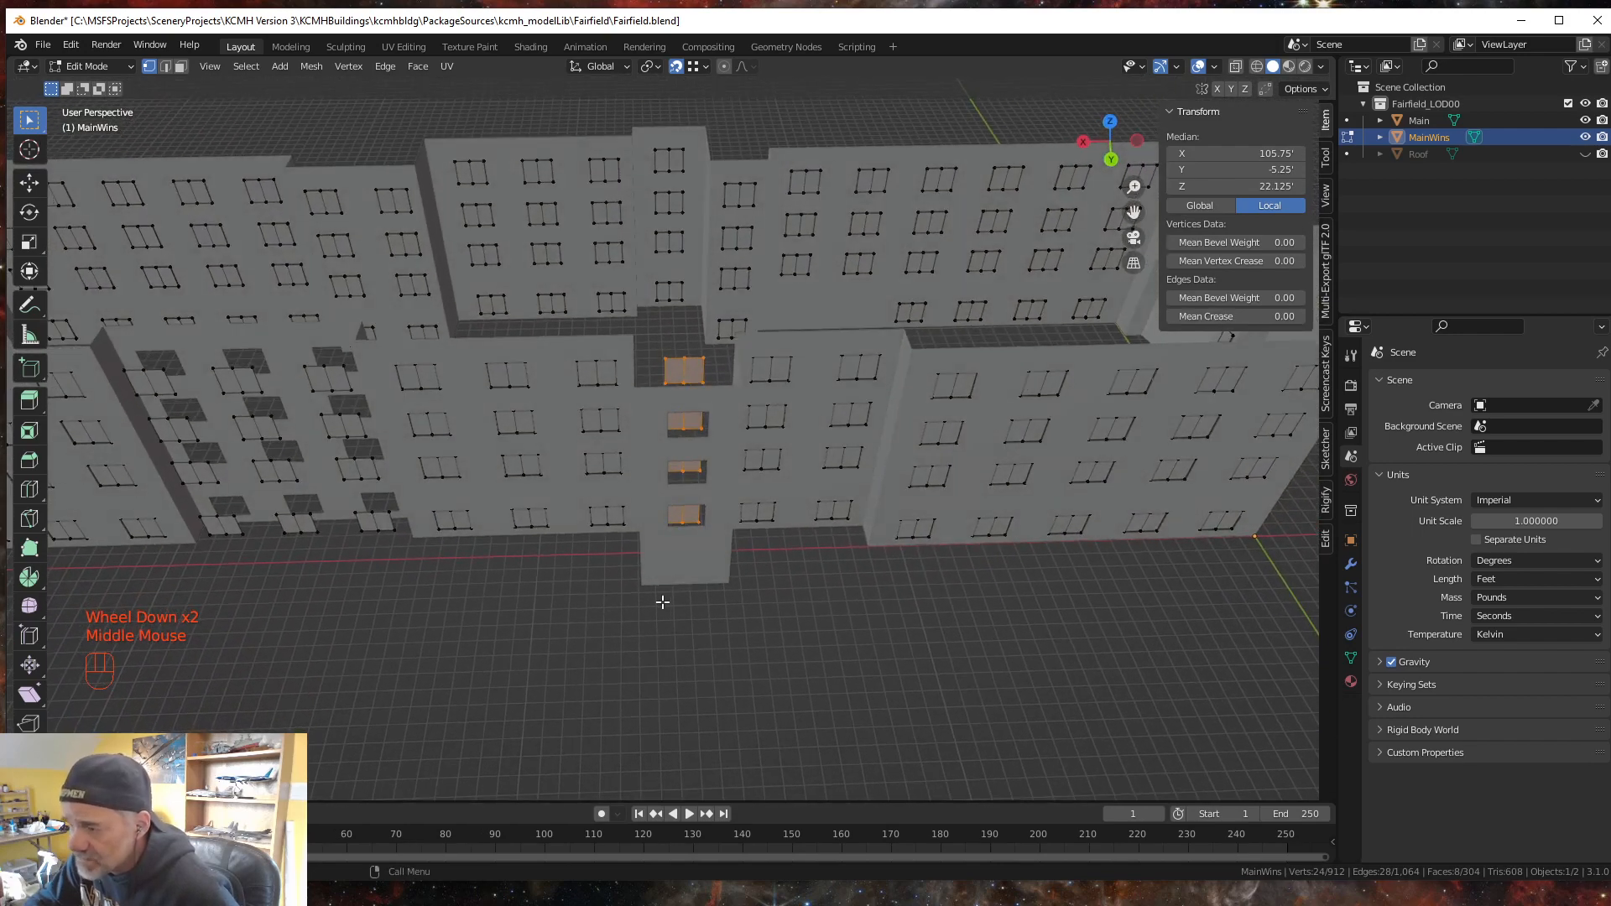
{"action": "middle_click_drag", "start_coordinate": [652, 438], "coordinate": [651, 465]}
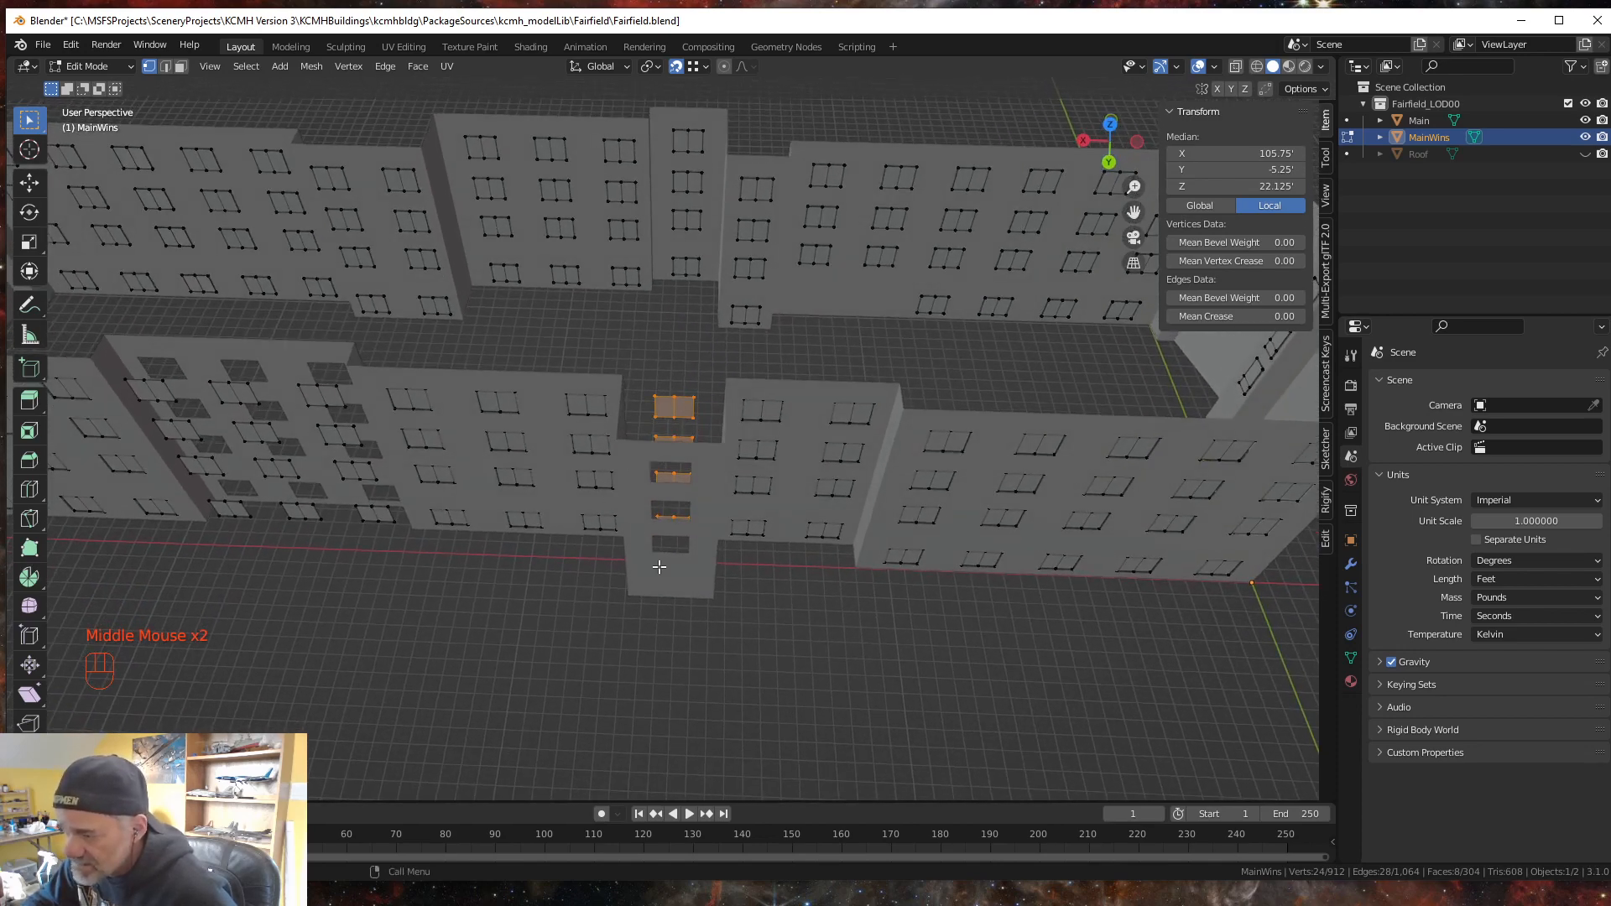
{"action": "middle_click_drag", "start_coordinate": [659, 568], "coordinate": [669, 571]}
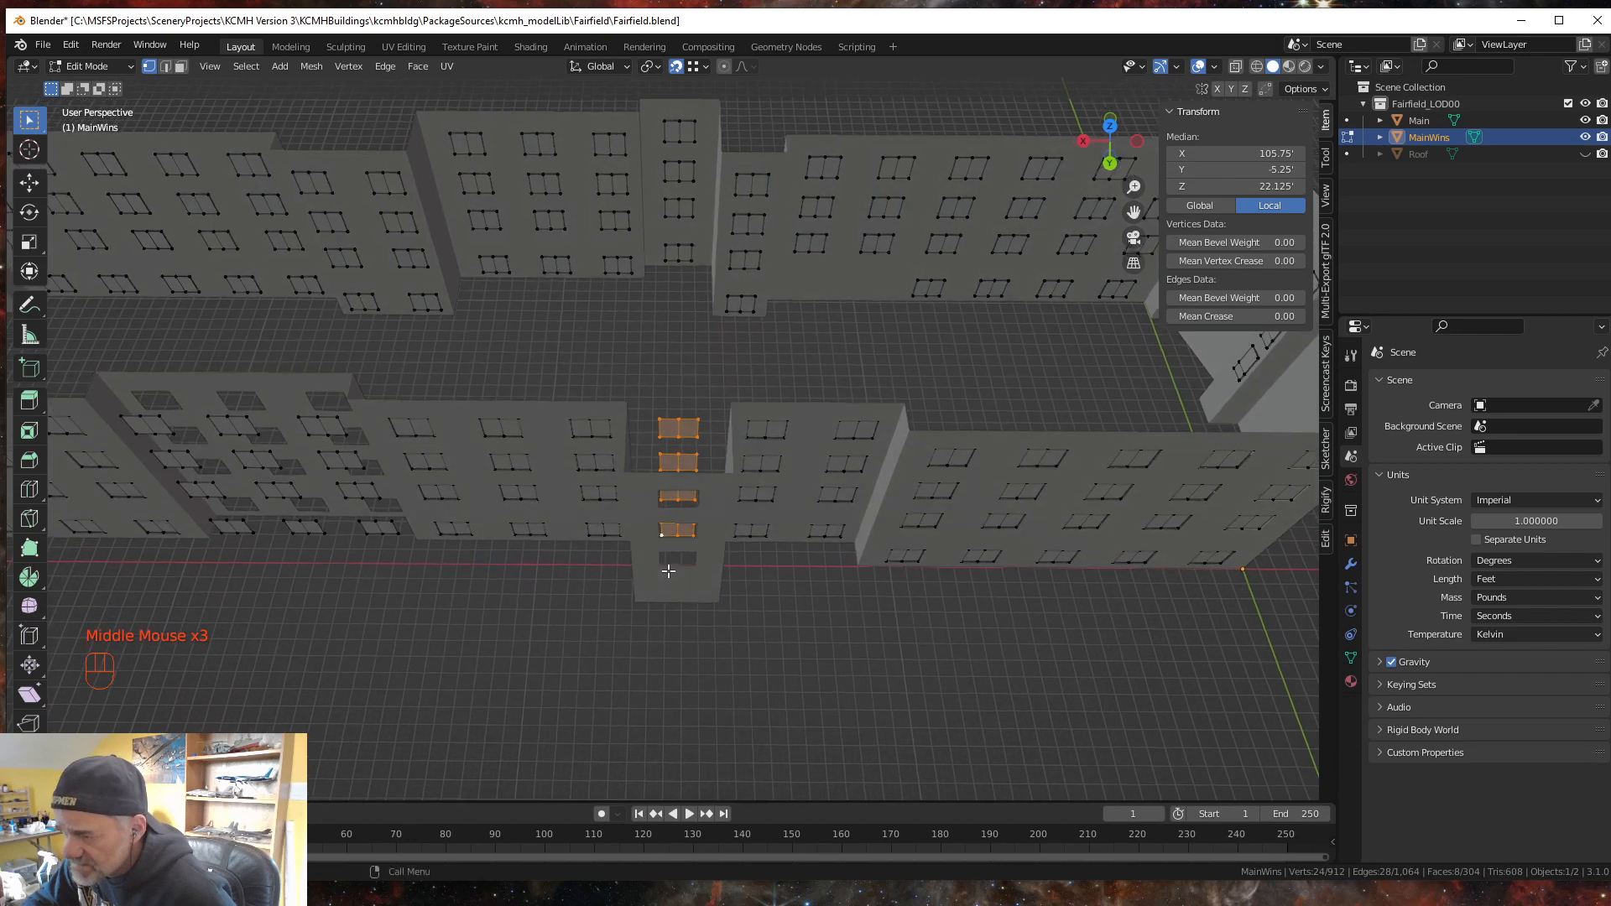
- Delete the faces of the lowest window in the stack behind the projecting bay
{"action": "left_click_drag", "start_coordinate": [644, 552], "coordinate": [718, 510]}
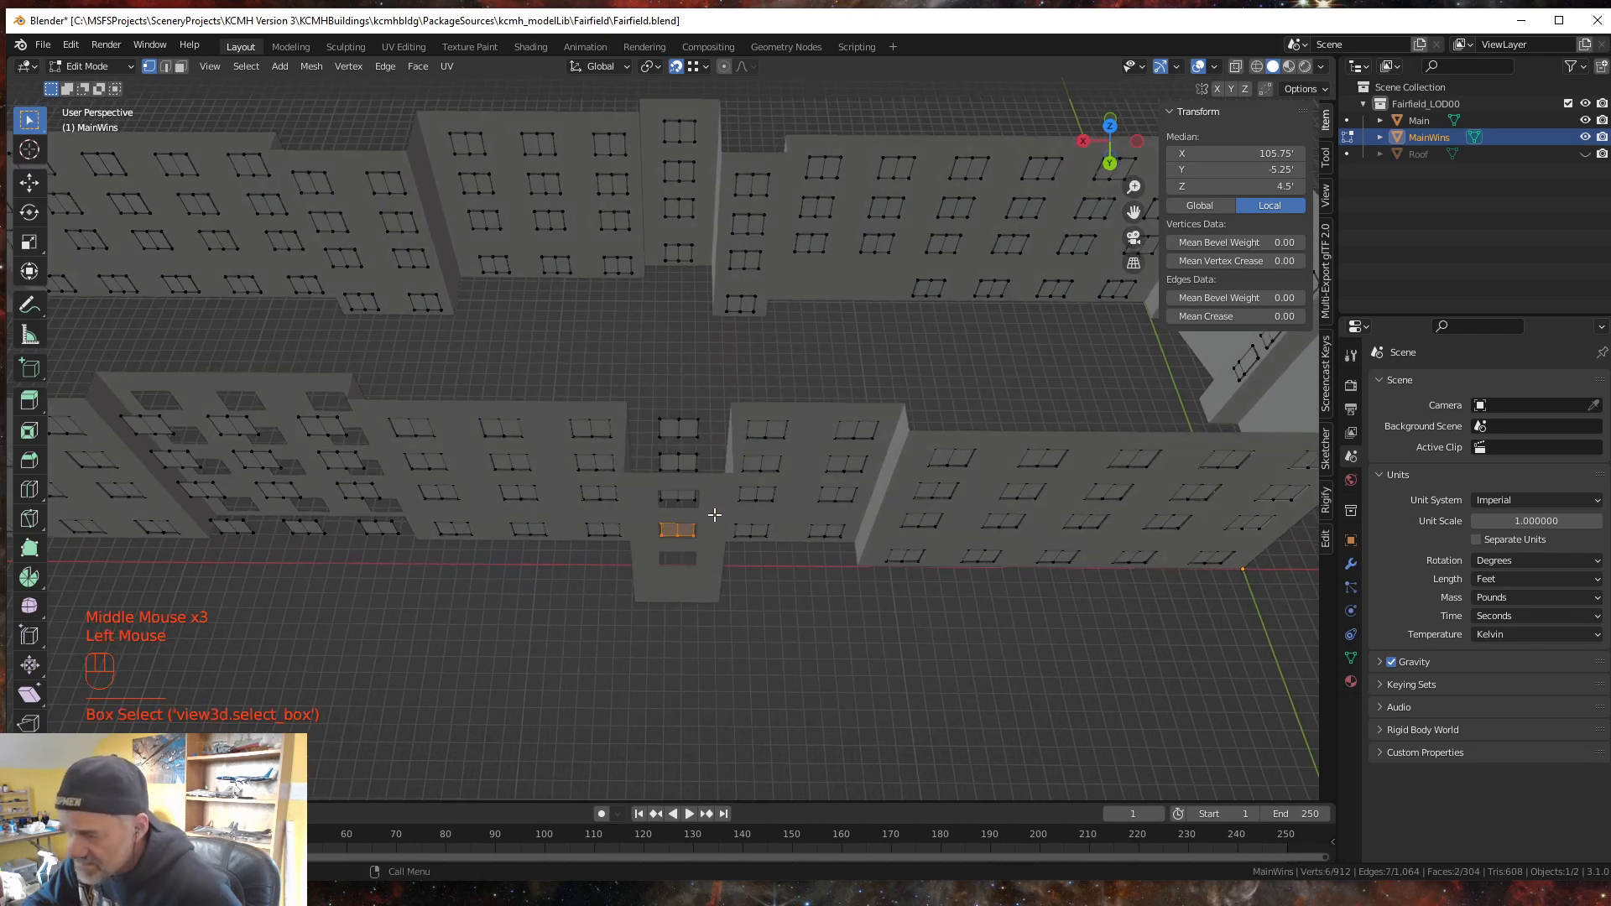
{"action": "key", "text": "Delete"}
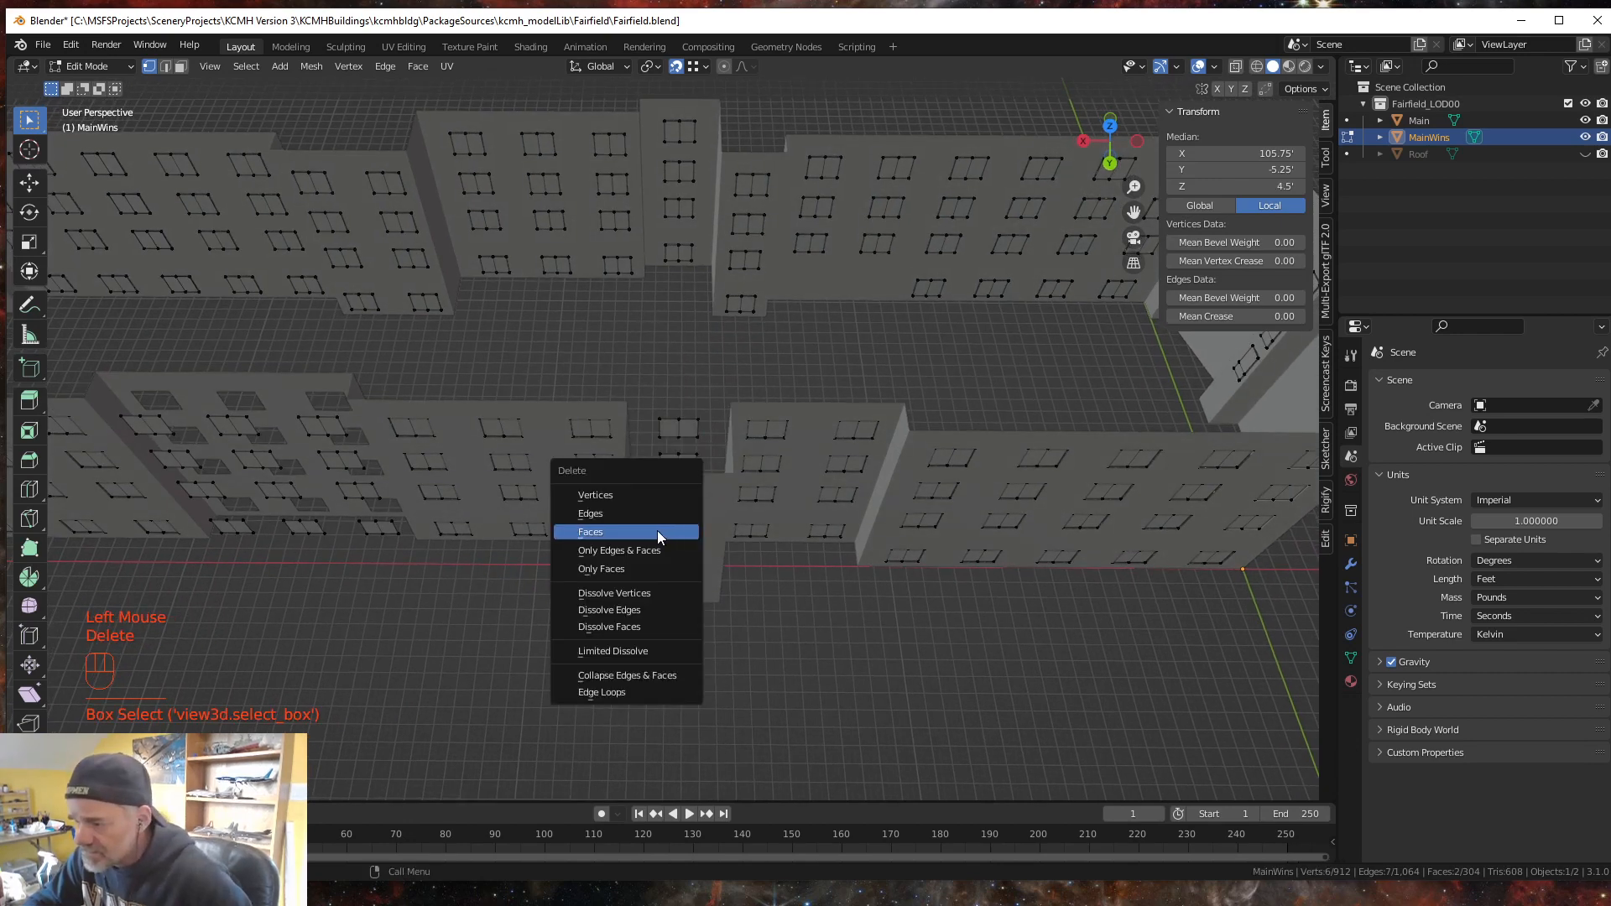
{"action": "left_click", "coordinate": [657, 530]}
- Move the three remaining windows of the stack along Y onto the projecting bay's front face, at Y 7.5'
{"action": "left_click_drag", "start_coordinate": [645, 516], "coordinate": [722, 388]}
{"action": "middle_click_drag", "start_coordinate": [700, 496], "coordinate": [663, 573]}
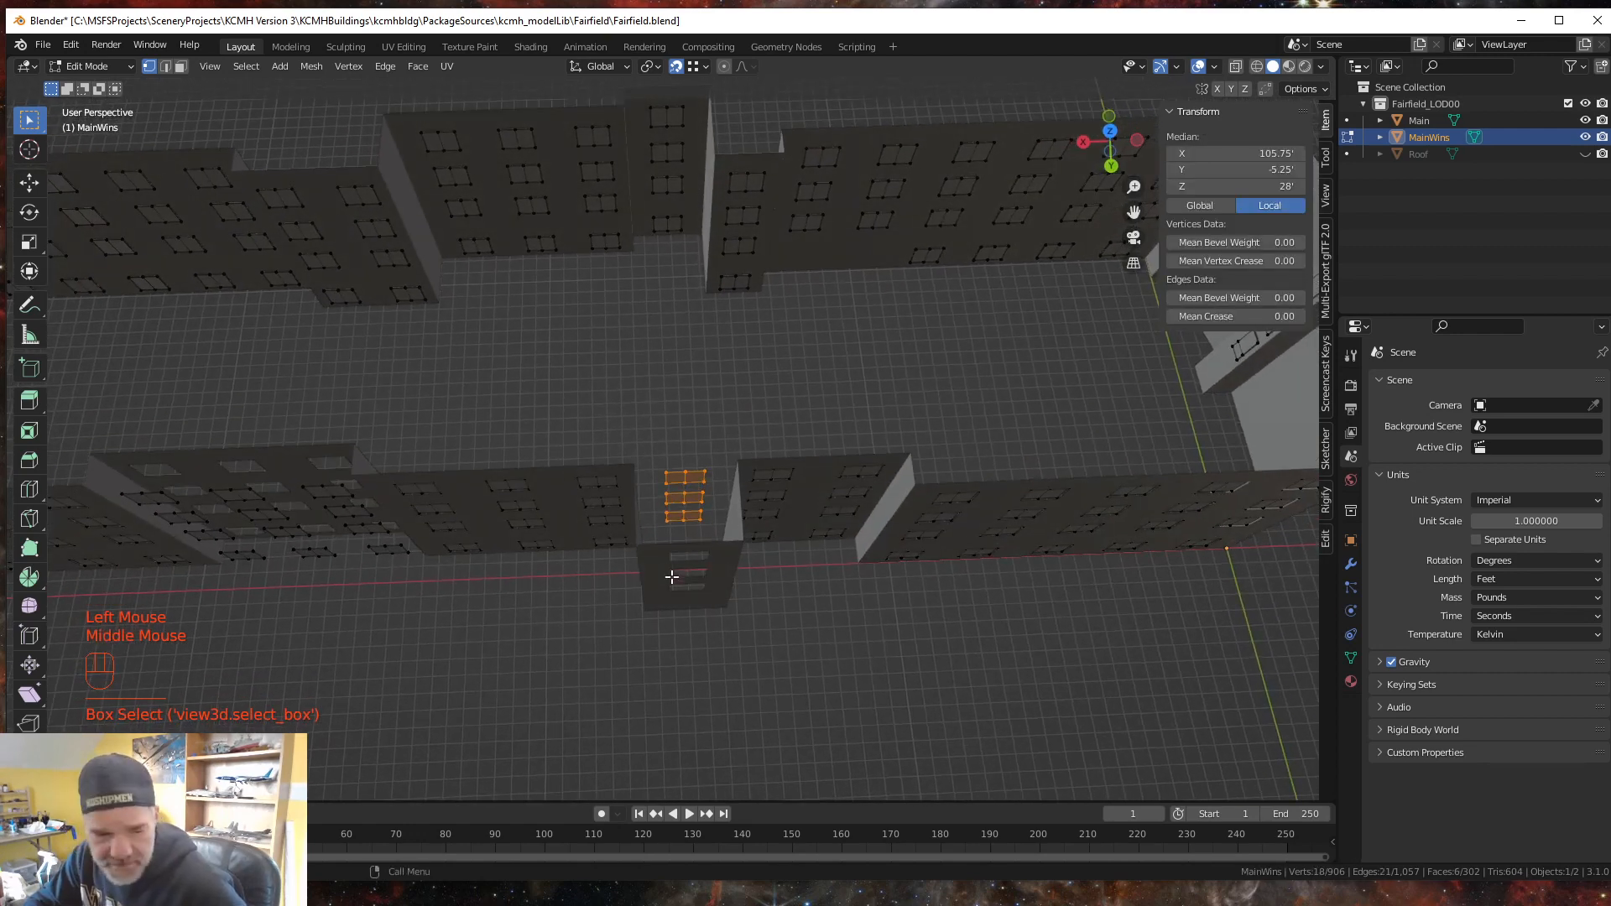
{"action": "left_click", "coordinate": [668, 524], "text": "shift"}
{"action": "left_click", "coordinate": [667, 525], "text": "shift"}
{"action": "middle_click_drag", "start_coordinate": [683, 618], "coordinate": [642, 606]}
{"action": "scroll", "coordinate": [660, 559], "scroll_direction": "up", "scroll_amount": 2}
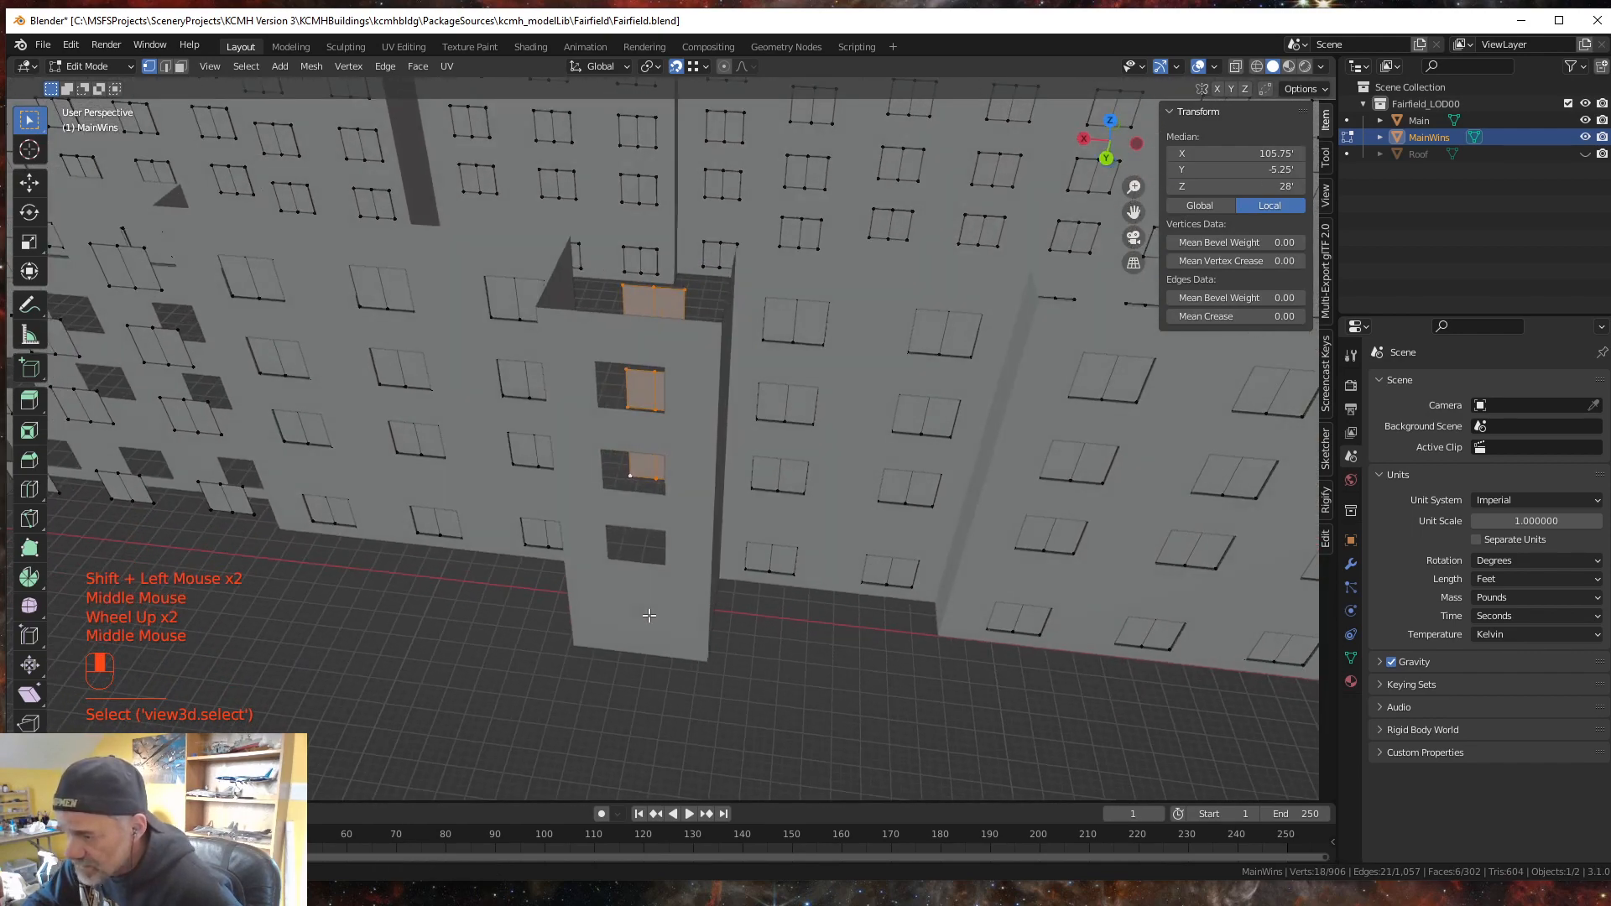
{"action": "key", "text": "g"}
{"action": "key", "text": "y"}
{"action": "left_click", "coordinate": [607, 558]}
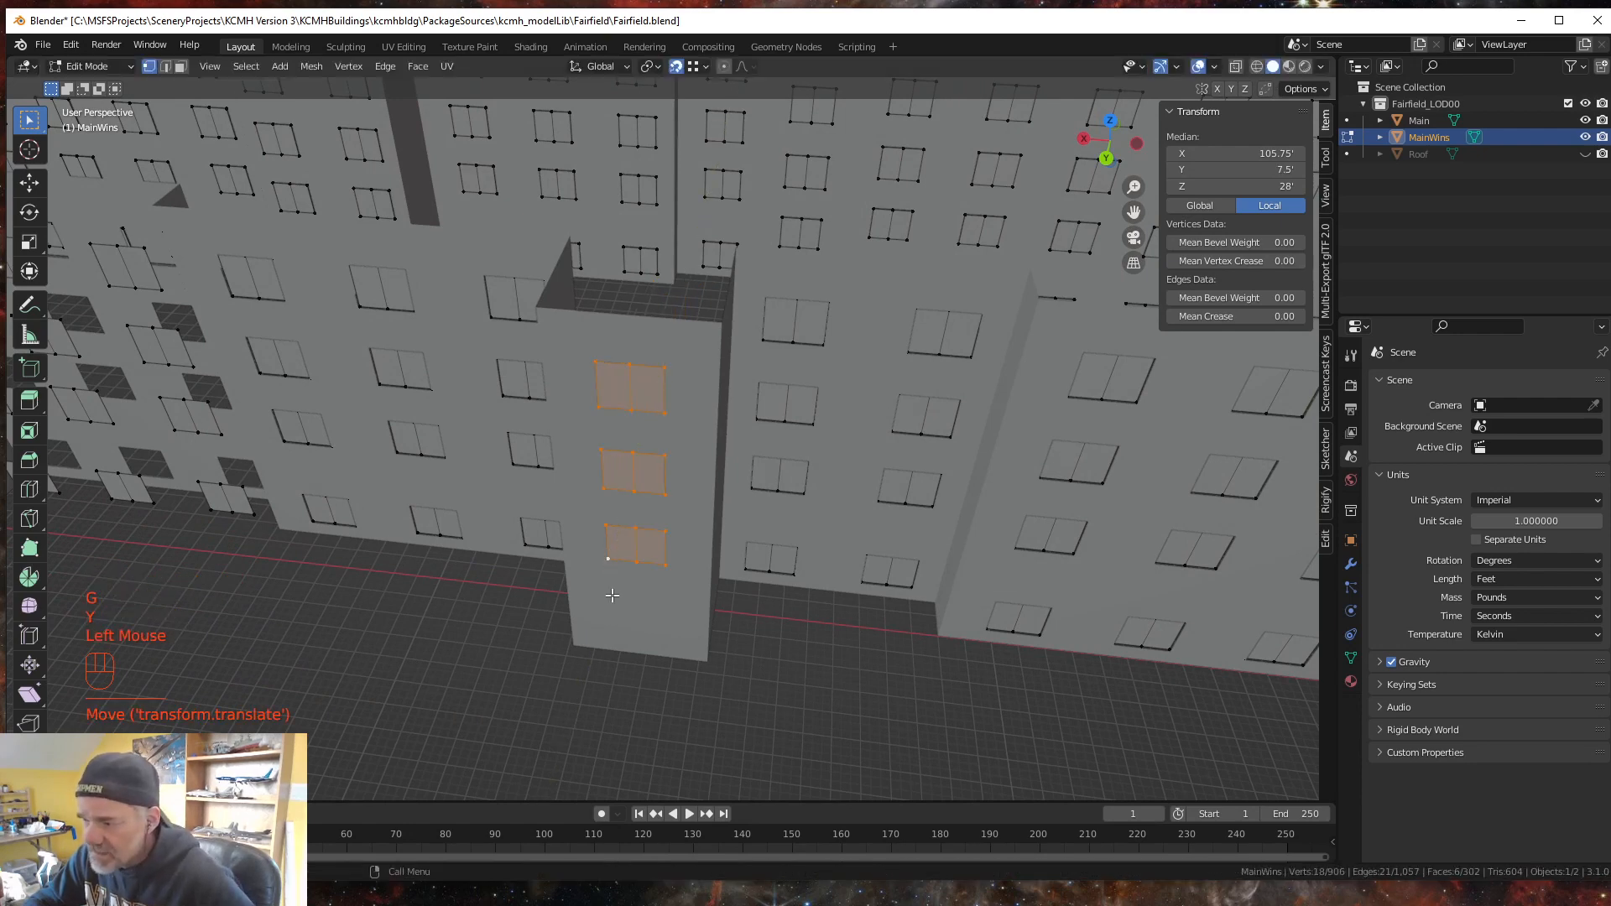
- Recess the bay's three windows into its front wall by moving them -0.25' along Y
{"action": "key", "text": "g"}
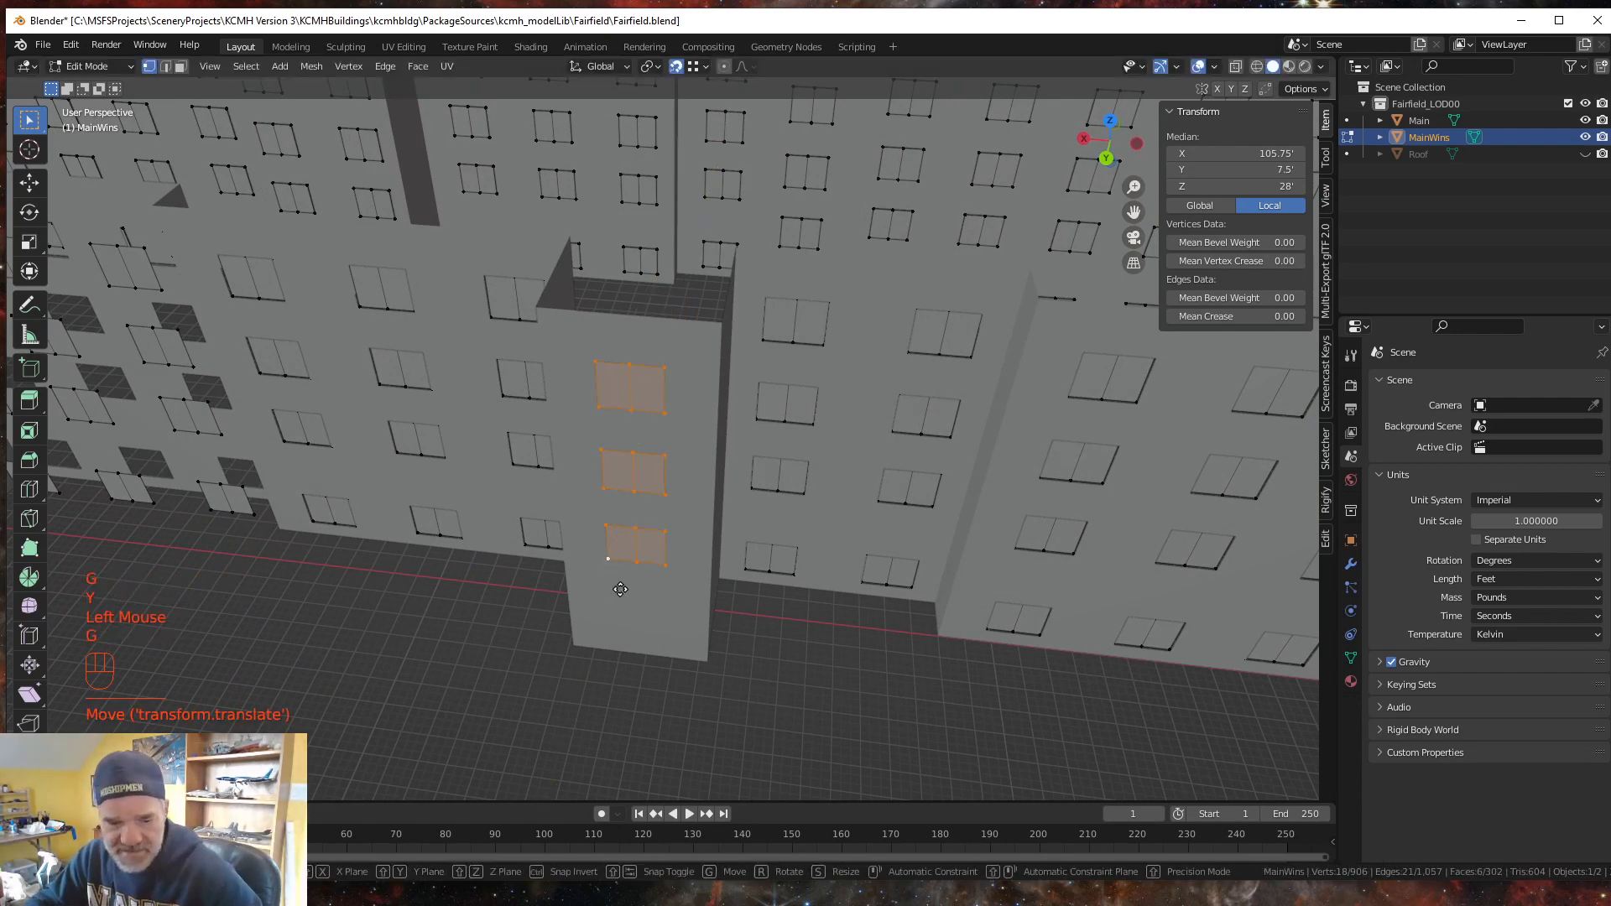
{"action": "key", "text": "y"}
{"action": "key", "text": "minus"}
{"action": "key", "text": "KP_Decimal"}
{"action": "key", "text": "KP_2"}
{"action": "key", "text": "KP_5"}
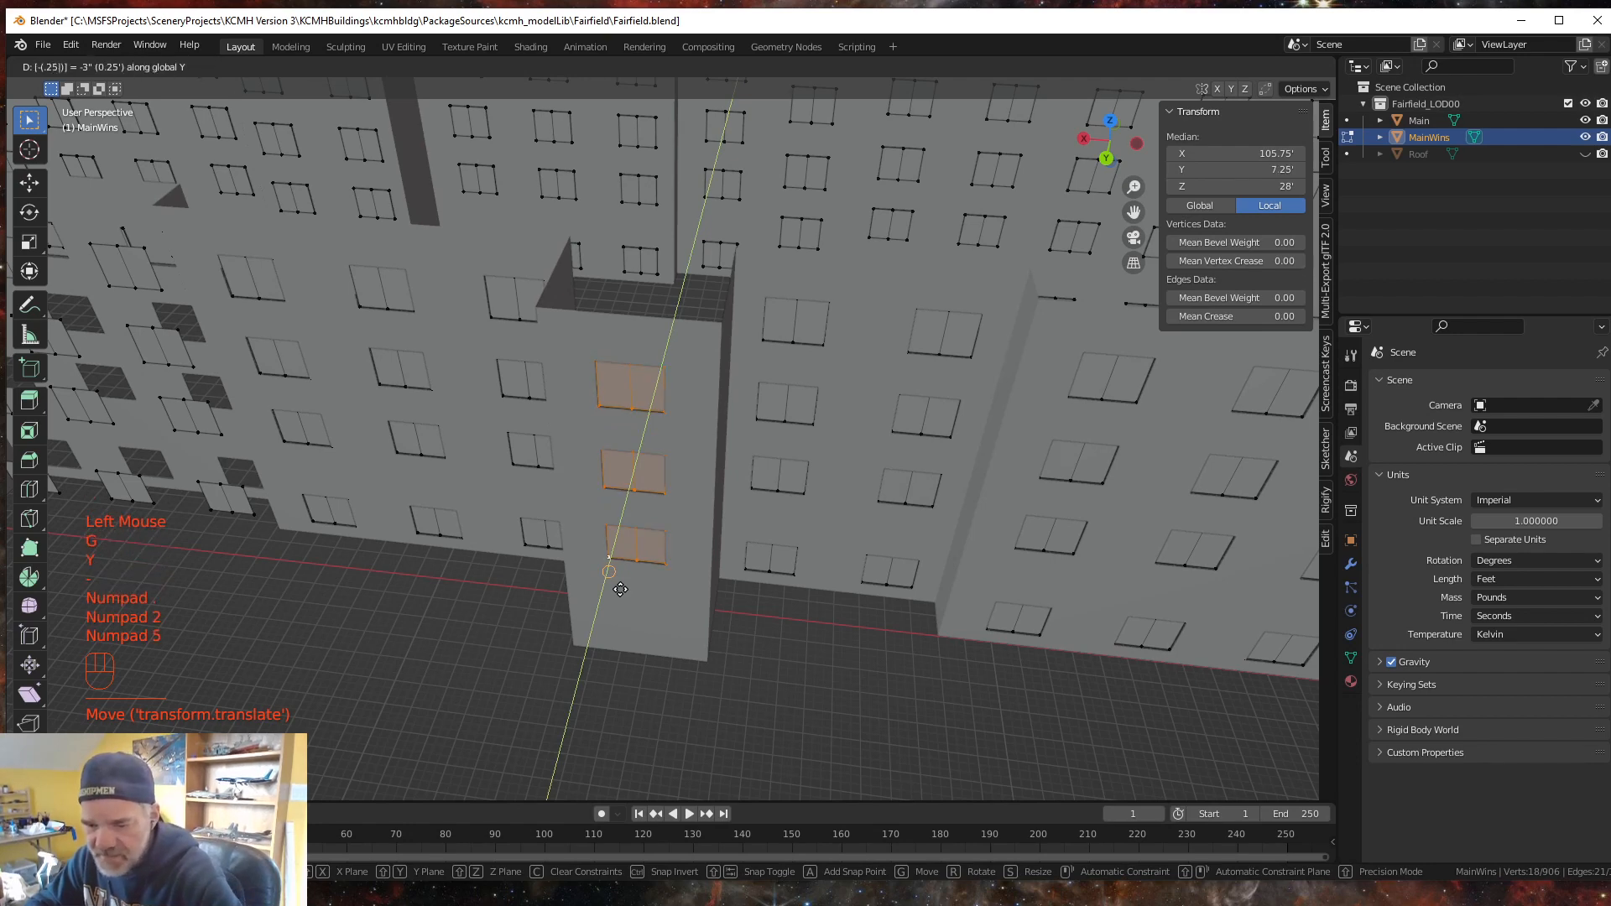
{"action": "key", "text": "KP_Enter"}
- Select all twelve windows in front of the recessed wall section, in three columns of four
{"action": "middle_click_drag", "start_coordinate": [518, 729], "coordinate": [287, 470]}
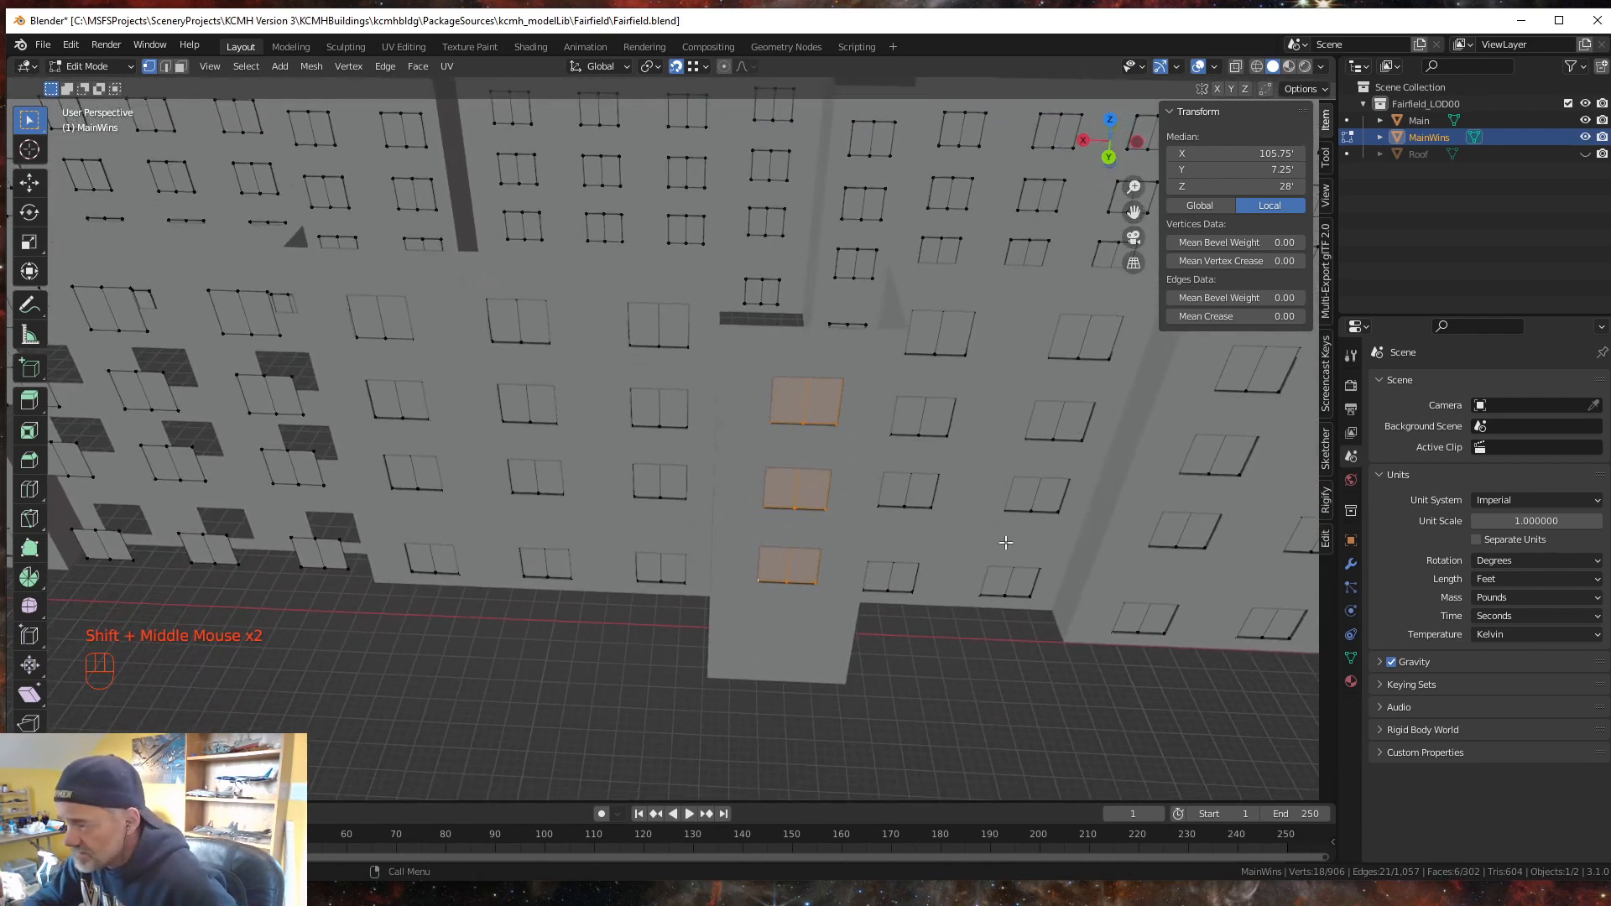
{"action": "middle_click_drag", "start_coordinate": [384, 560], "coordinate": [432, 621], "text": "shift"}
{"action": "middle_click_drag", "start_coordinate": [316, 682], "coordinate": [395, 672], "text": "shift"}
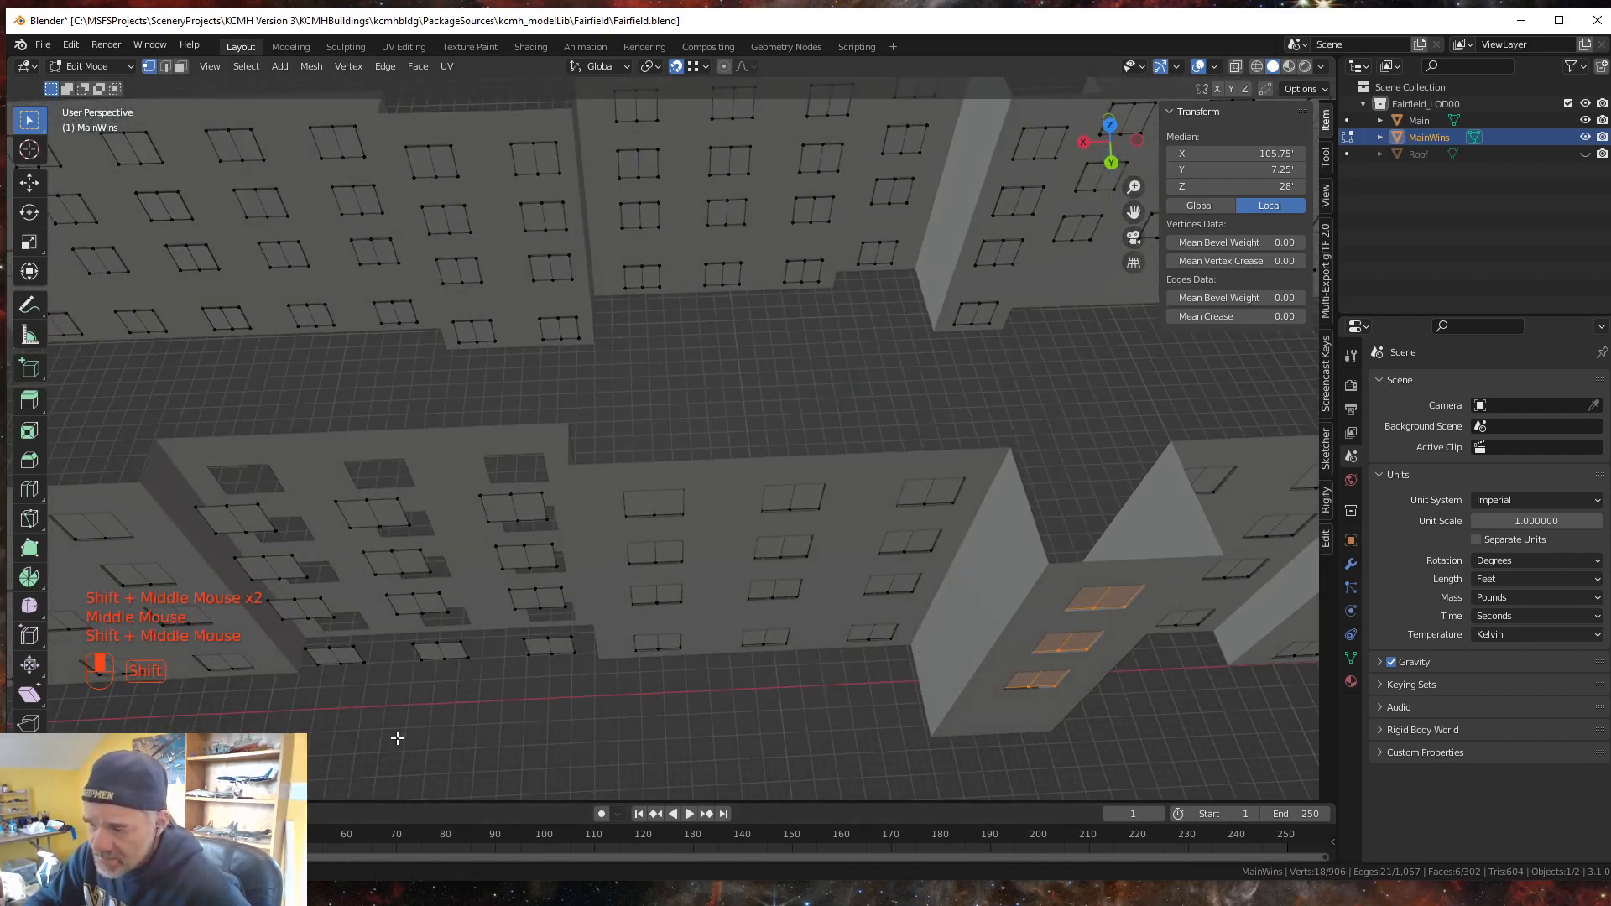
{"action": "middle_click_drag", "start_coordinate": [395, 738], "coordinate": [477, 714], "text": "shift"}
{"action": "left_click_drag", "start_coordinate": [460, 702], "coordinate": [789, 397]}
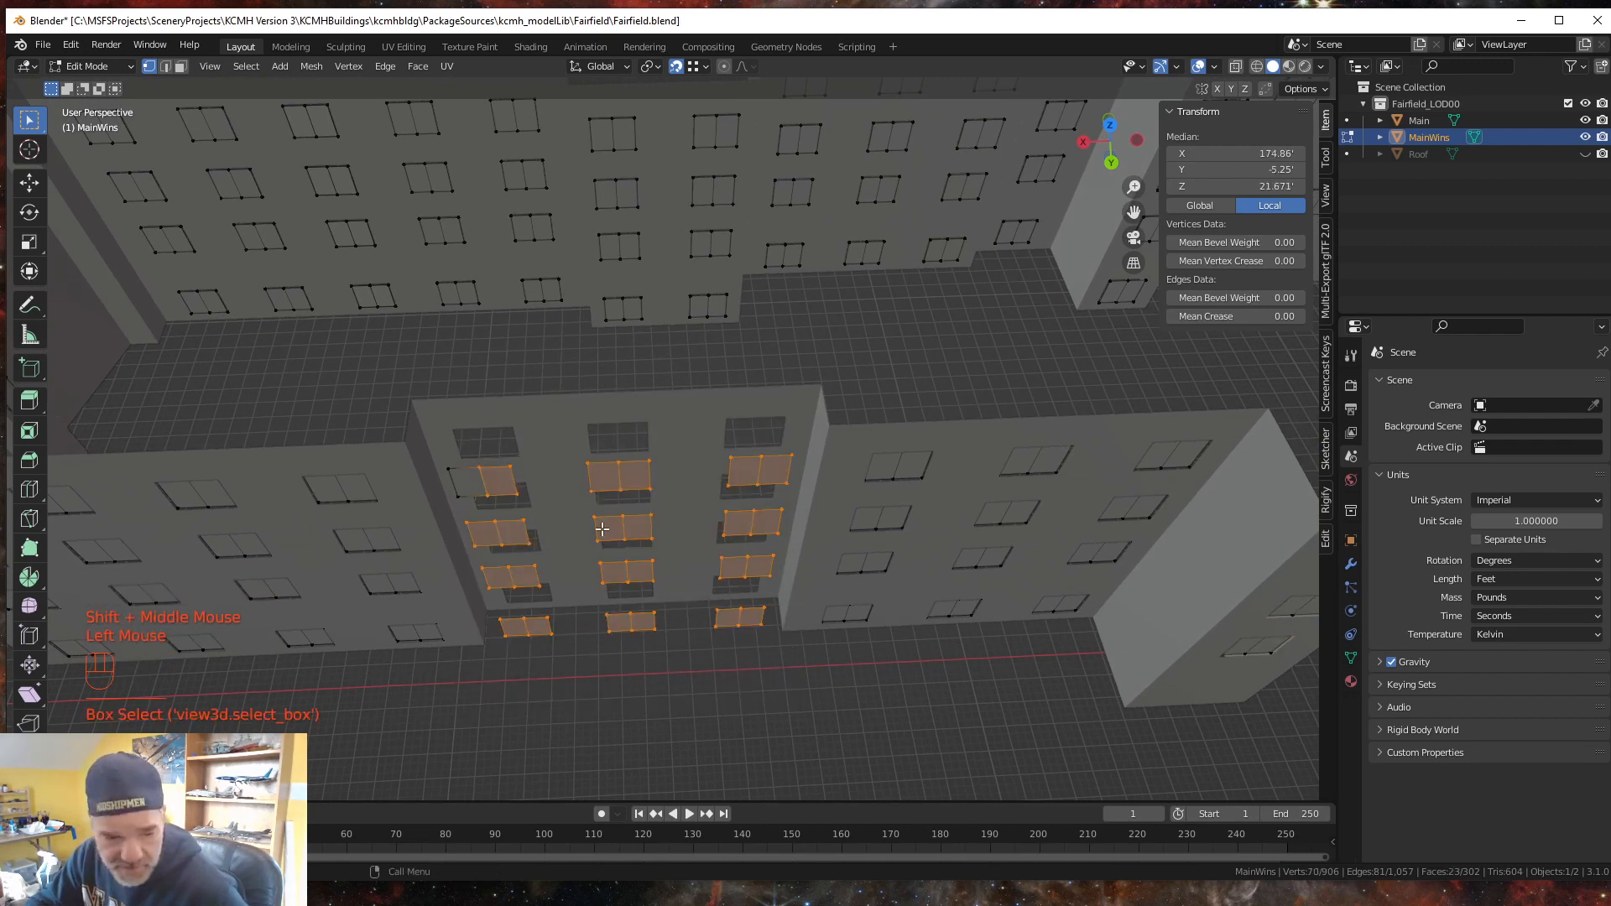
{"action": "key", "text": "shift"}
{"action": "left_click_drag", "start_coordinate": [444, 519], "coordinate": [526, 416], "text": "shift"}
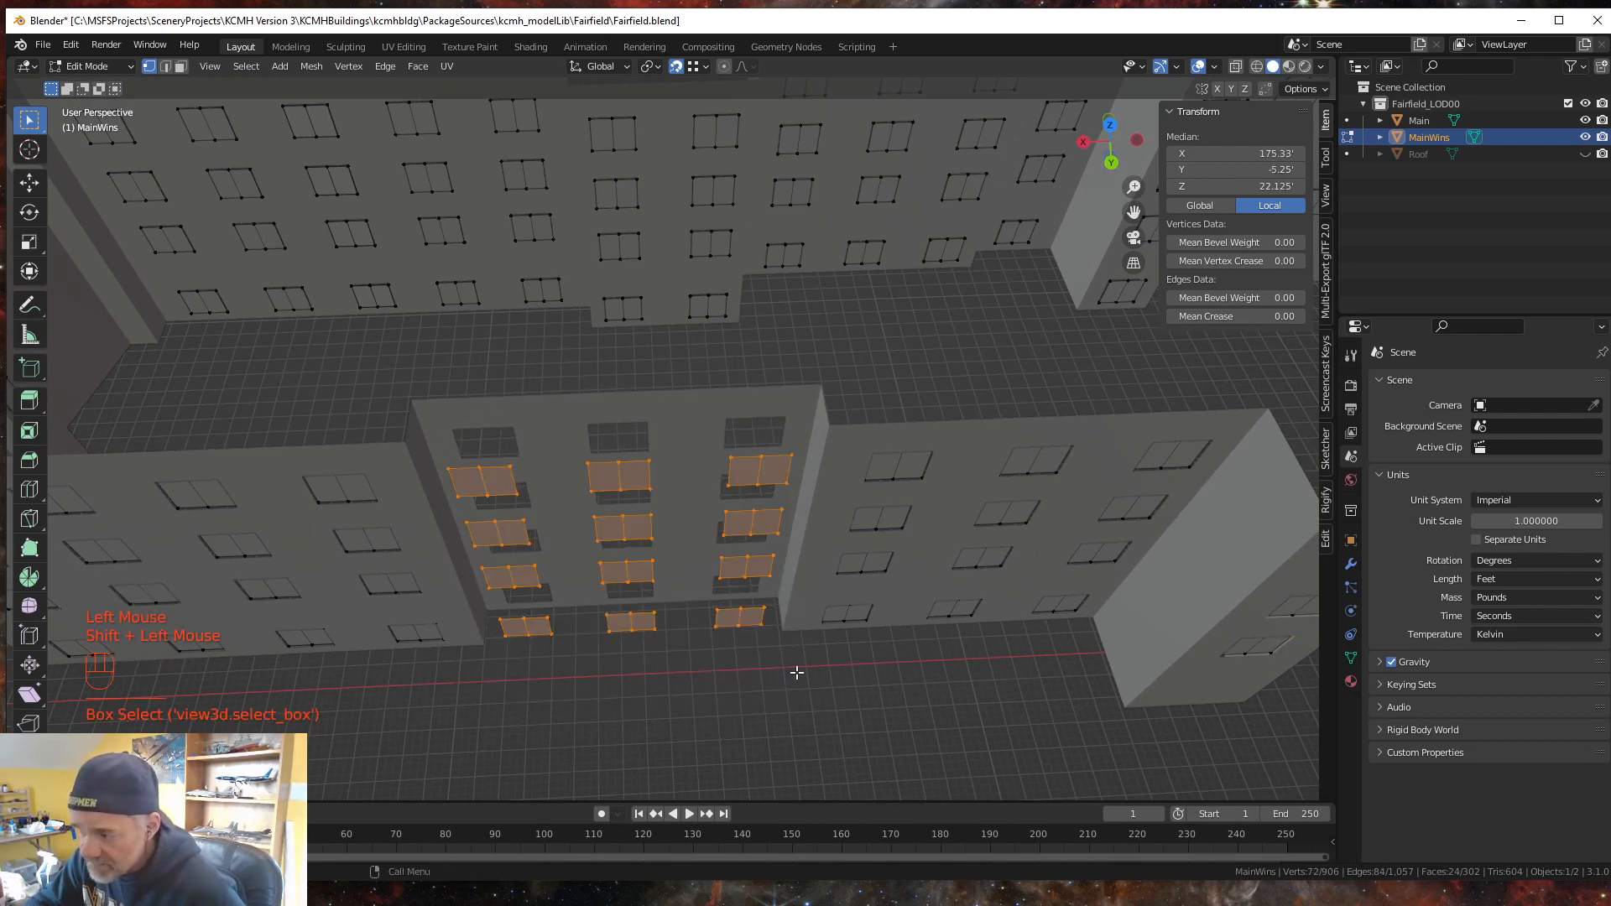
{"action": "key", "text": "shift"}
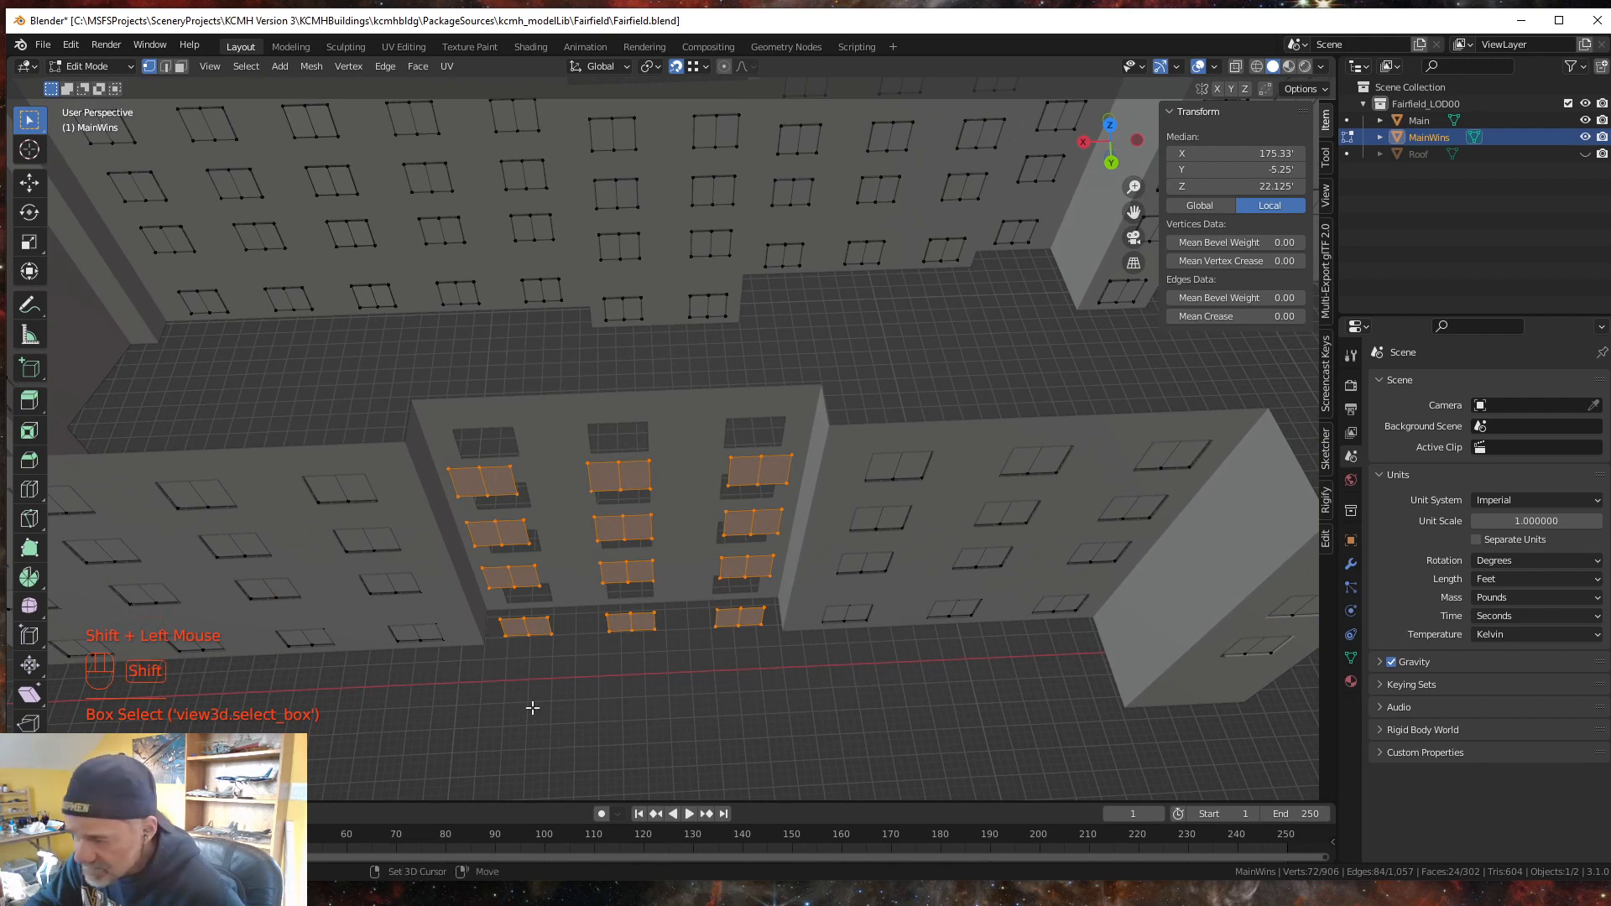
{"action": "left_click", "coordinate": [504, 636], "text": "shift"}
{"action": "middle_click_drag", "start_coordinate": [677, 765], "coordinate": [816, 727]}
{"action": "middle_click_drag", "start_coordinate": [1036, 726], "coordinate": [909, 601], "text": "shift"}
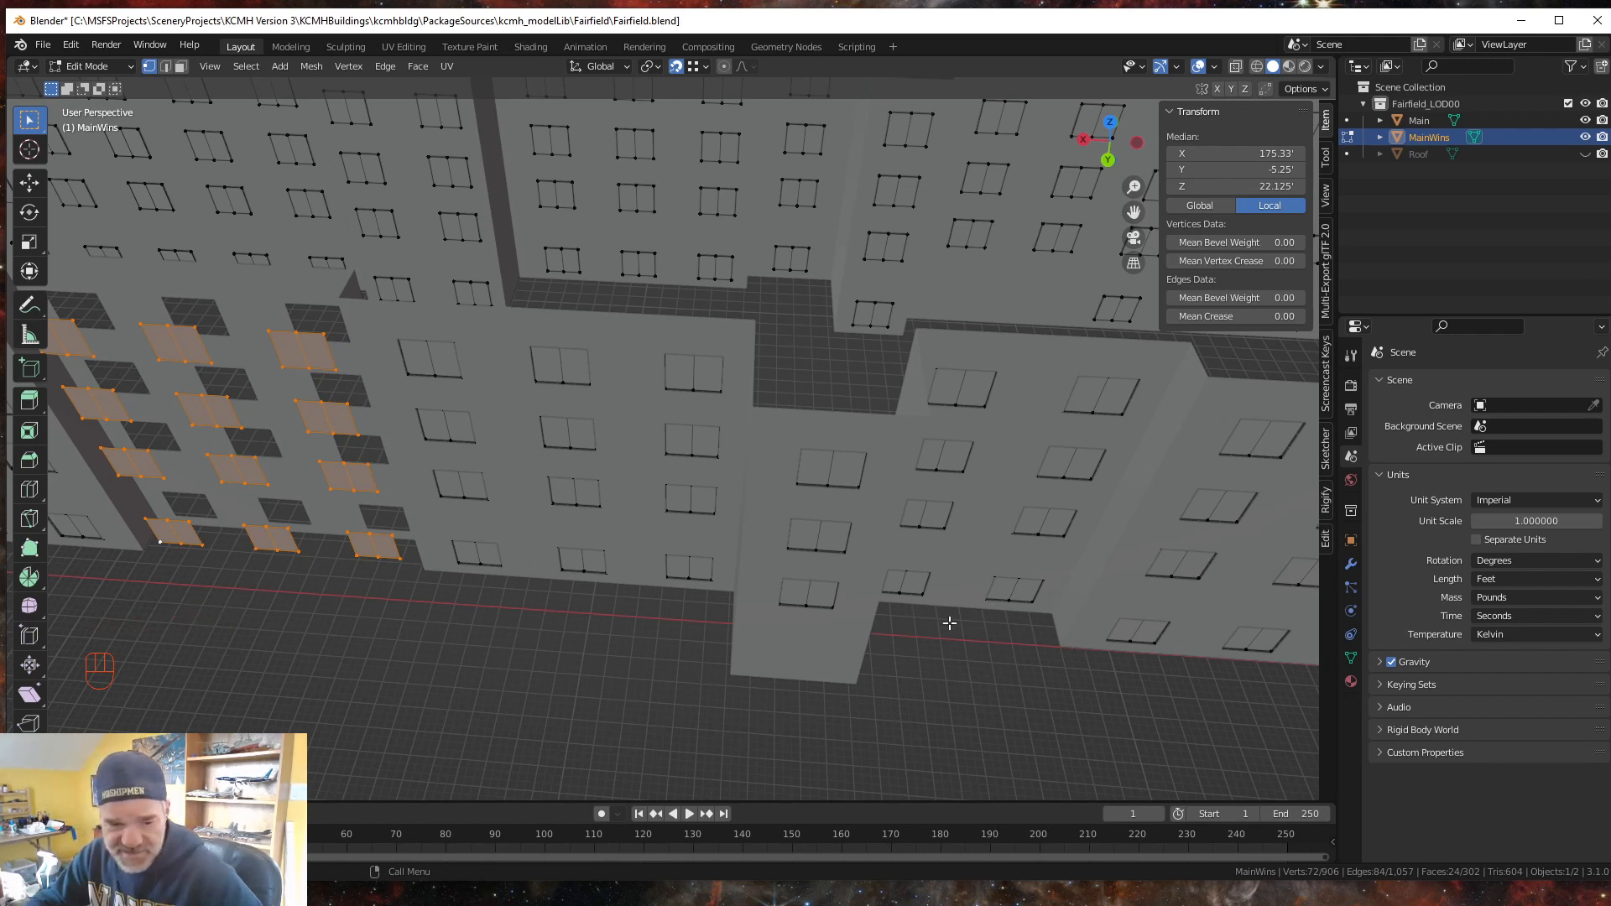
{"action": "key", "text": "g"}
{"action": "key", "text": "y"}
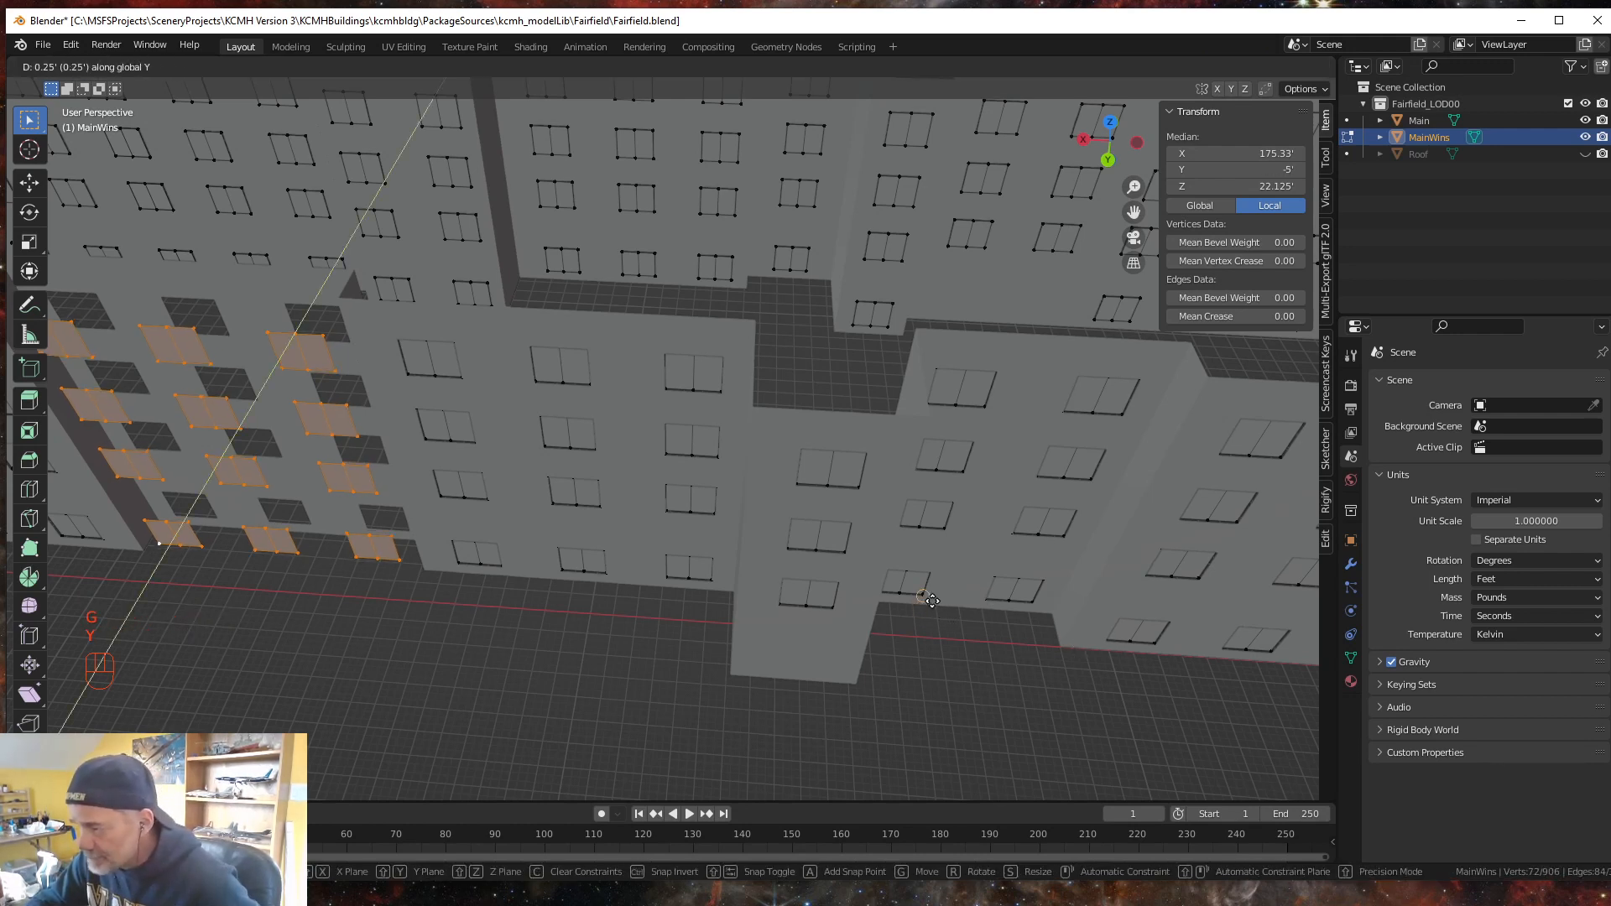
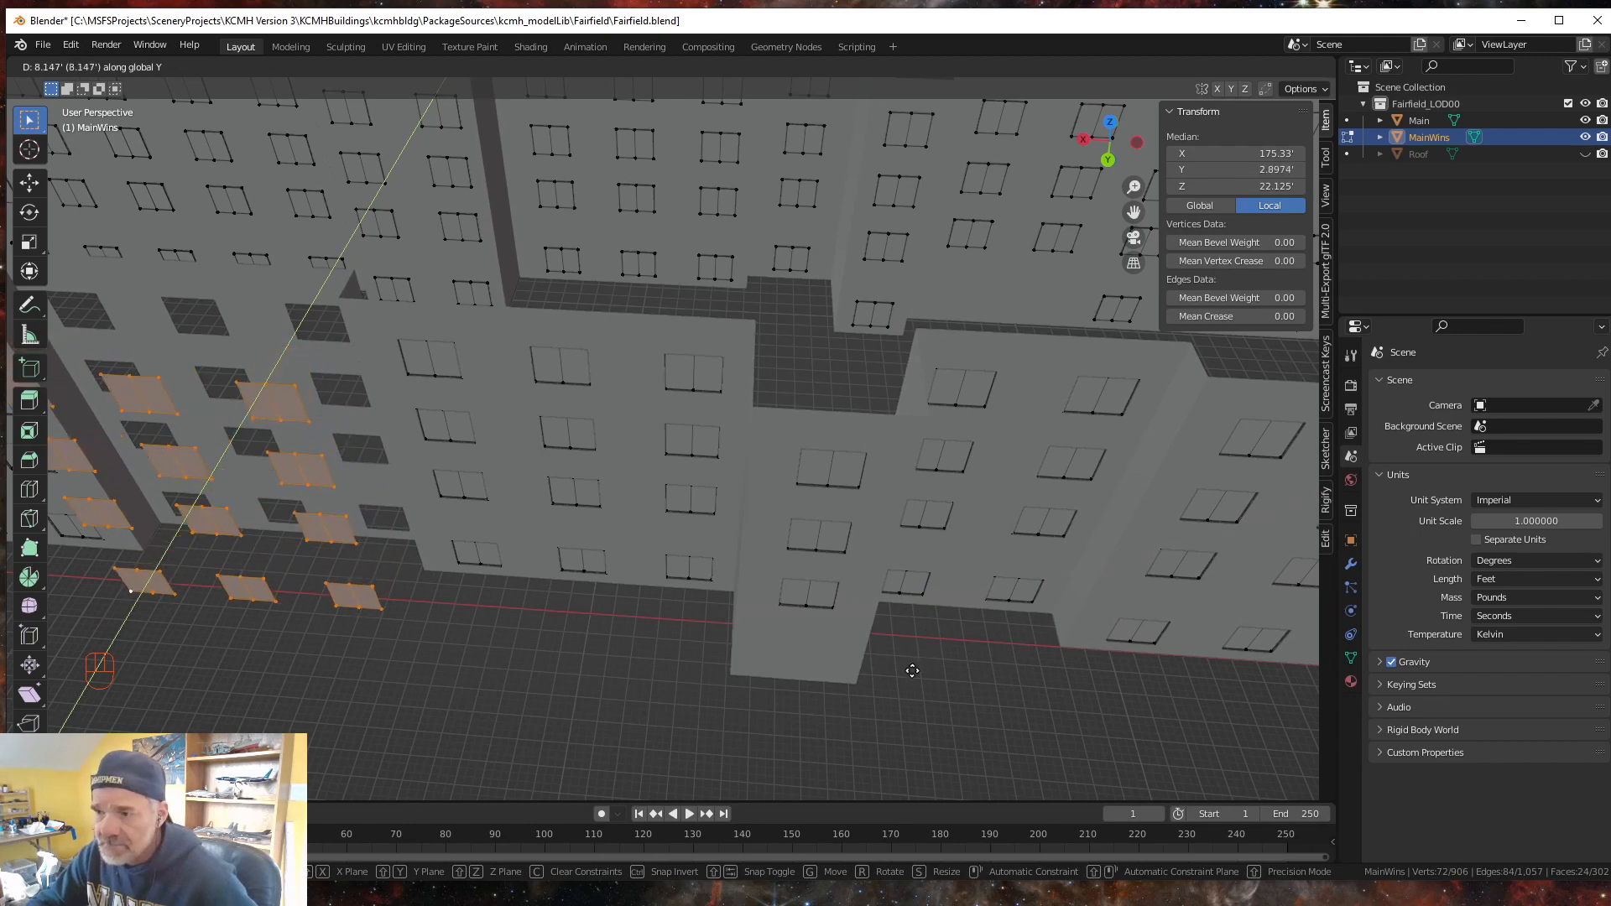
{"action": "key", "text": "Escape"}
- Move the twelve selected windows along Y onto the face of the recessed wall section, at Y -10'
{"action": "middle_click_drag", "start_coordinate": [798, 720], "coordinate": [877, 684]}
{"action": "scroll", "coordinate": [873, 683], "scroll_direction": "down", "scroll_amount": 2}
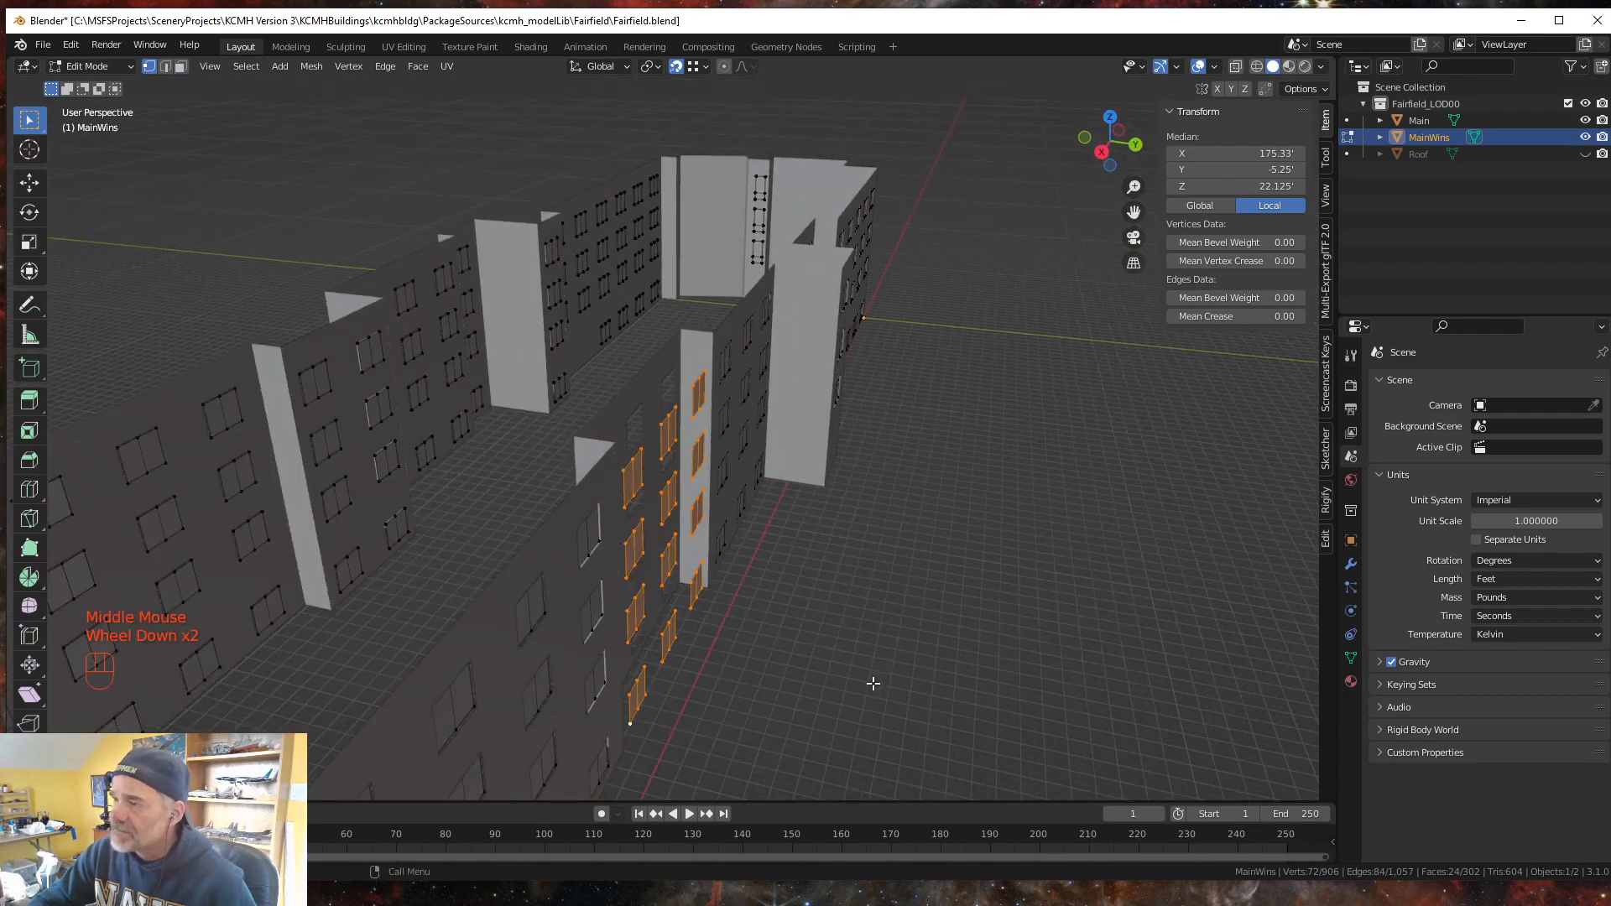
{"action": "scroll", "coordinate": [871, 683], "scroll_direction": "down", "scroll_amount": 2}
{"action": "middle_click_drag", "start_coordinate": [856, 682], "coordinate": [732, 702]}
{"action": "middle_click_drag", "start_coordinate": [613, 637], "coordinate": [738, 611], "text": "shift"}
{"action": "scroll", "coordinate": [744, 609], "scroll_direction": "up", "scroll_amount": 1}
{"action": "scroll", "coordinate": [743, 610], "scroll_direction": "up", "scroll_amount": 1}
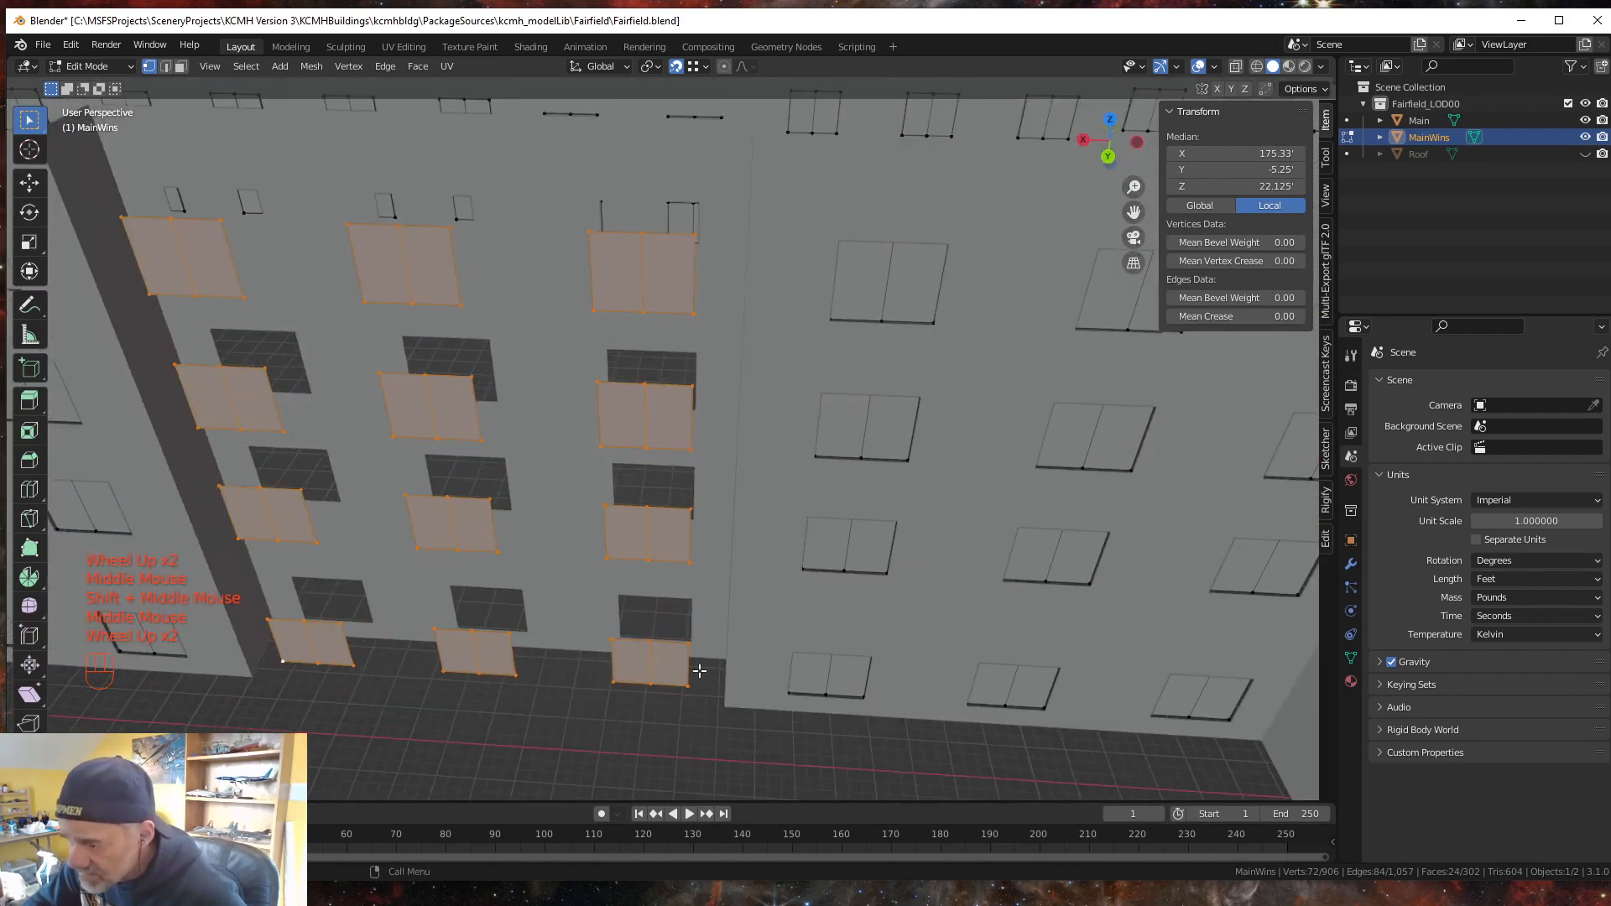
{"action": "key", "text": "g"}
{"action": "key", "text": "y"}
{"action": "left_click", "coordinate": [309, 615]}
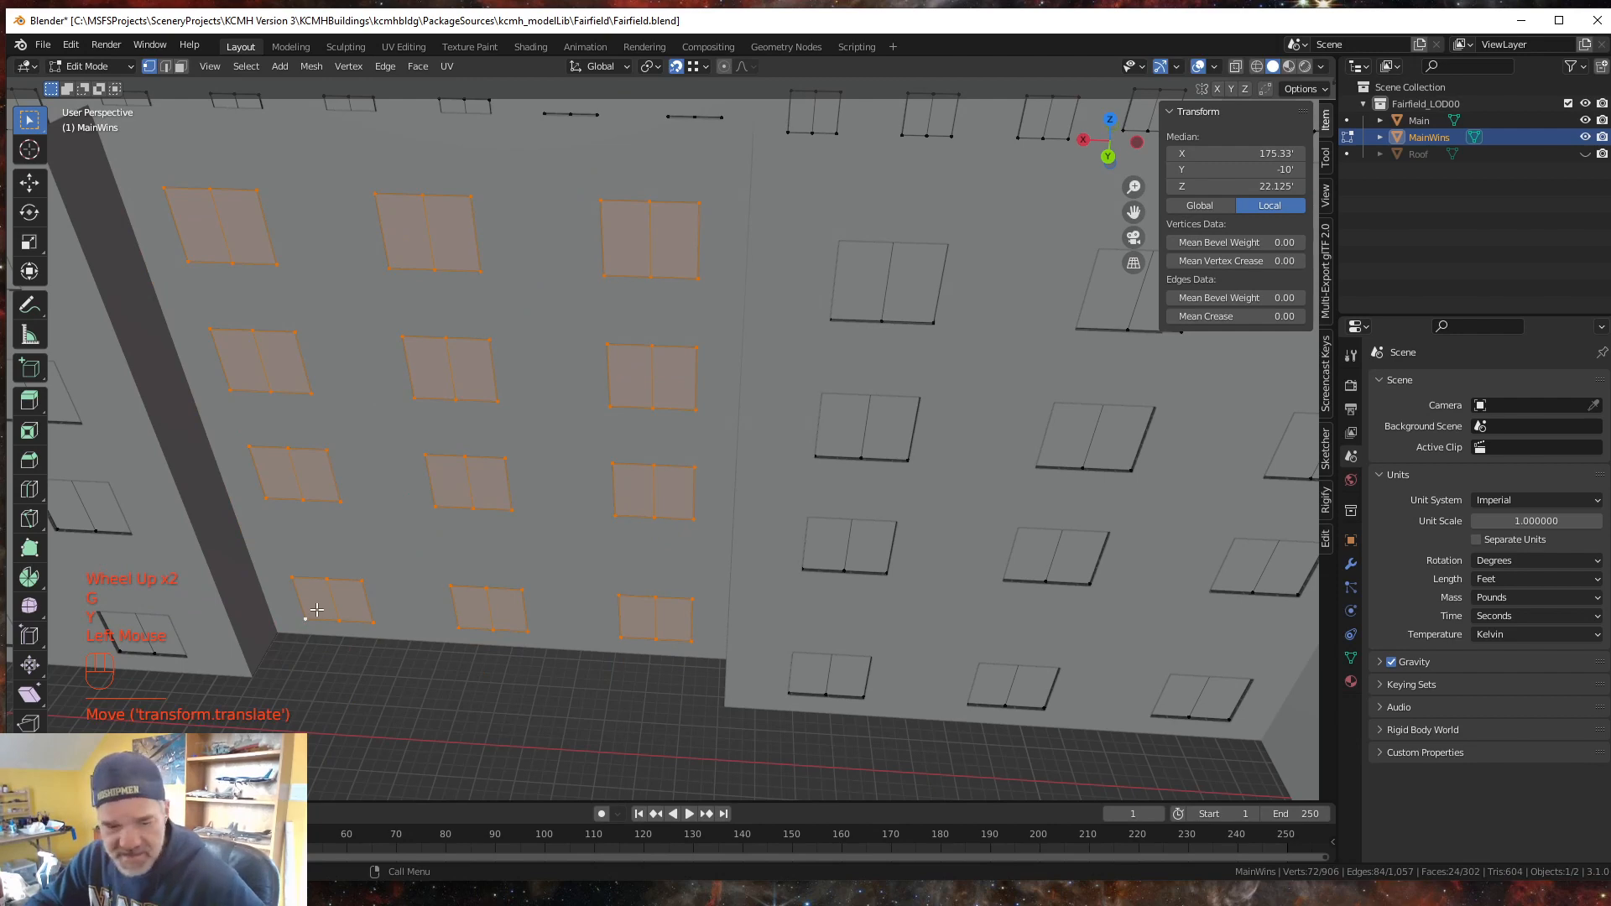
- Recess the twelve windows into the wall by moving them -0.25' along Y
{"action": "type", "text": "gy-.25"}
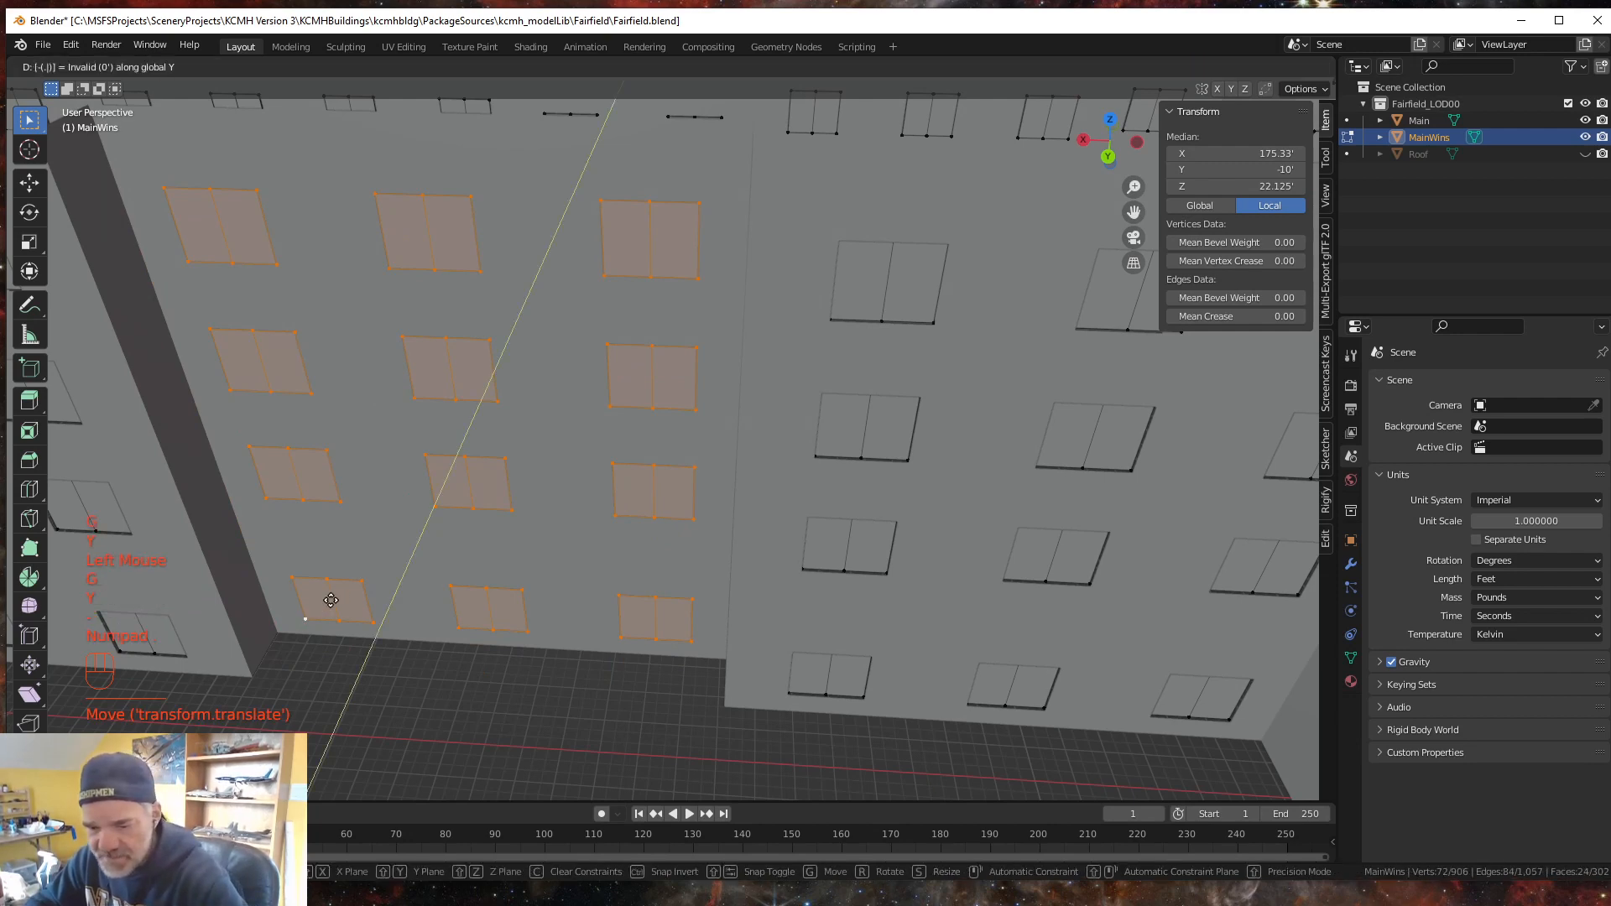
{"action": "key", "text": "KP_Enter"}
{"action": "scroll", "coordinate": [476, 655], "scroll_direction": "down", "scroll_amount": 4}
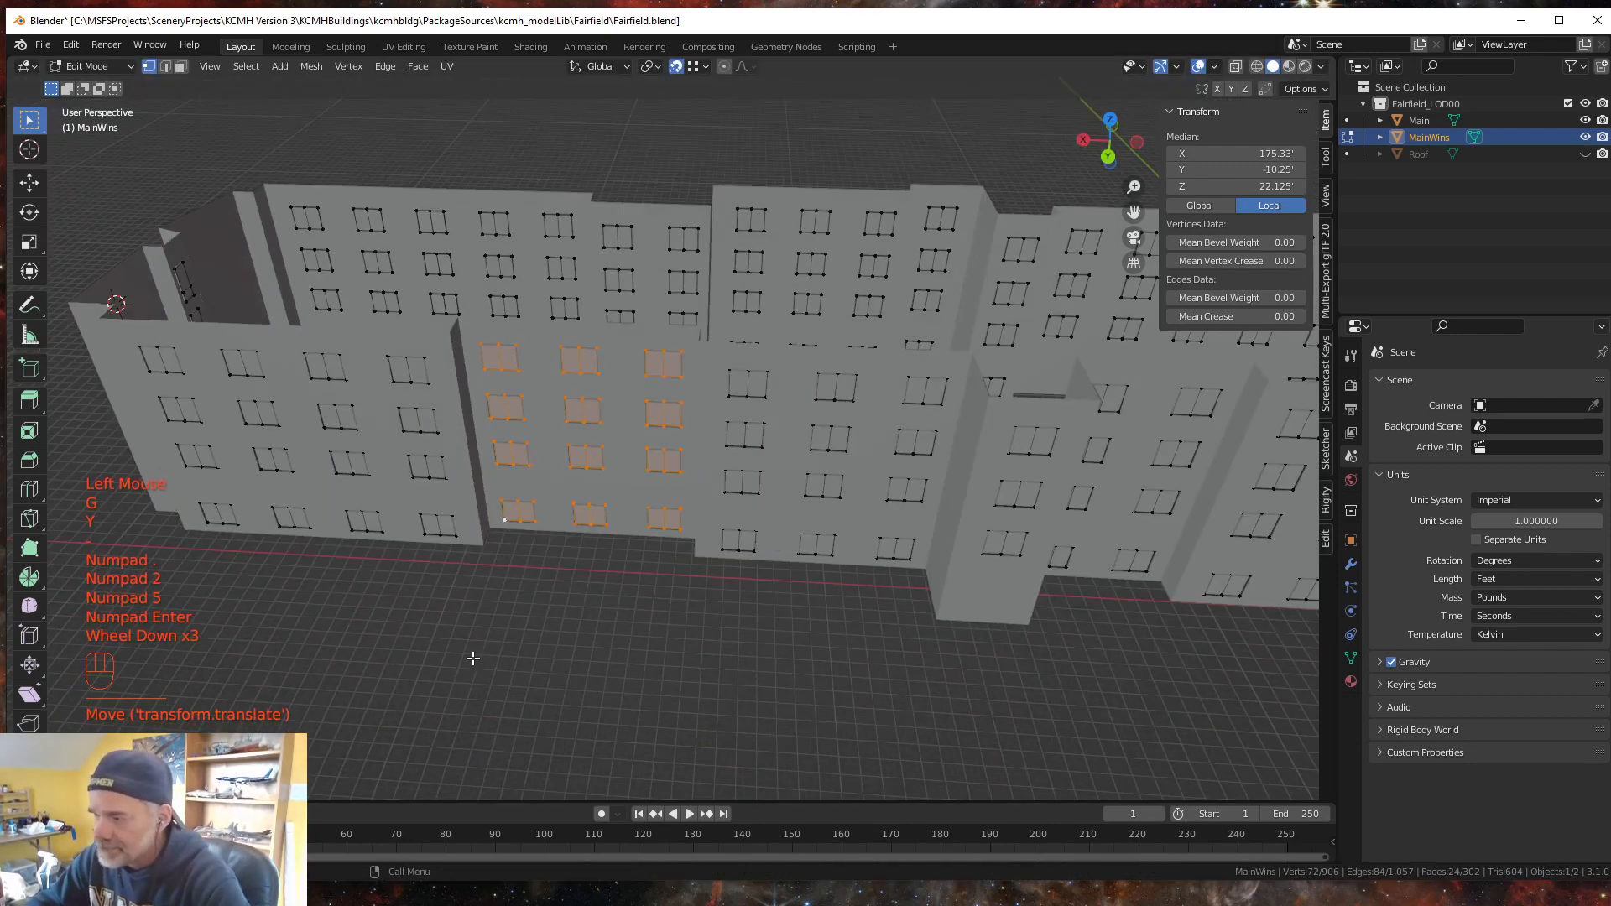
- Examine the window placement along the long facades and at the narrow end wall of the building
{"action": "mouse_move", "coordinate": [470, 658]}
{"action": "middle_mouse_down"}
{"action": "mouse_move", "coordinate": [492, 658]}
{"action": "mouse_move", "coordinate": [450, 660]}
{"action": "middle_mouse_up"}
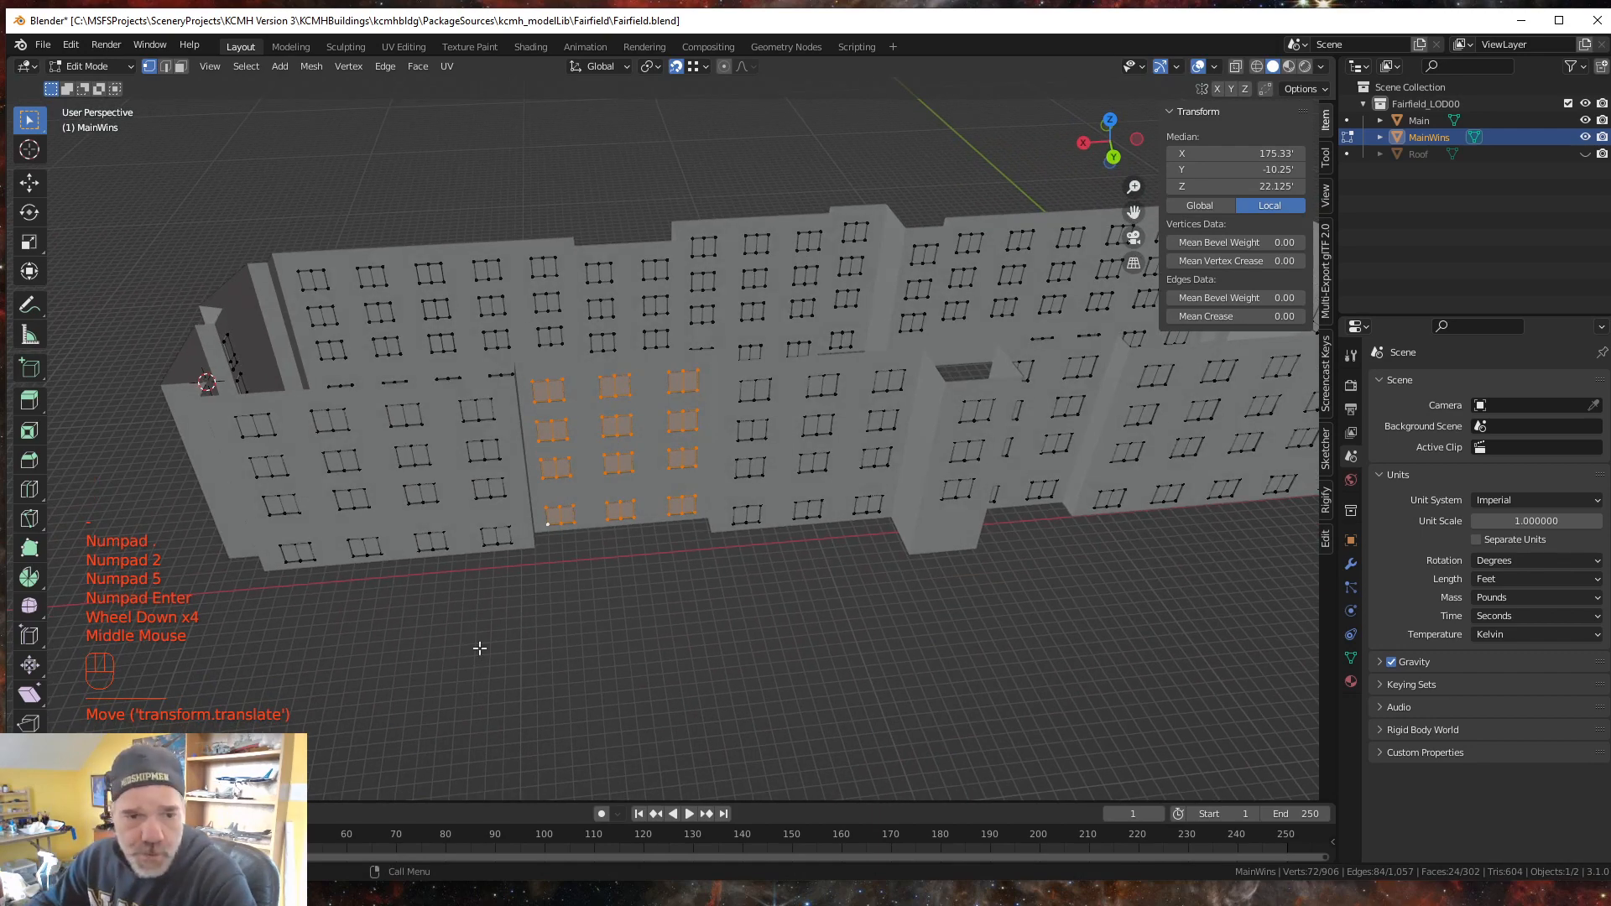
{"action": "scroll", "coordinate": [480, 650], "scroll_direction": "down", "scroll_amount": 1}
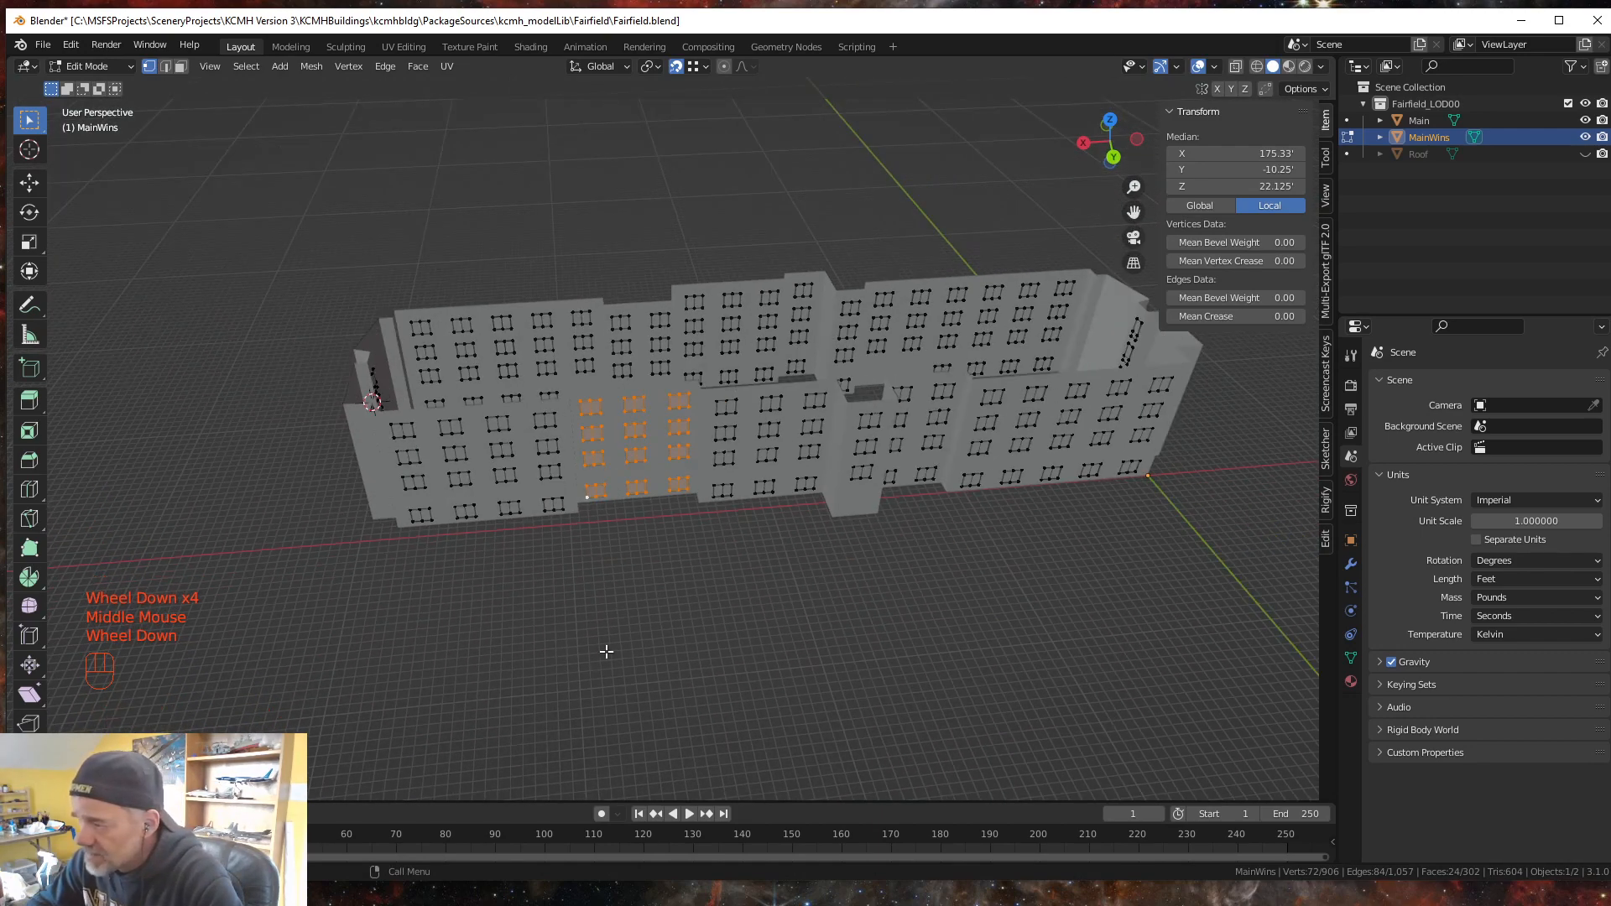
{"action": "middle_click_drag", "start_coordinate": [604, 651], "coordinate": [502, 629]}
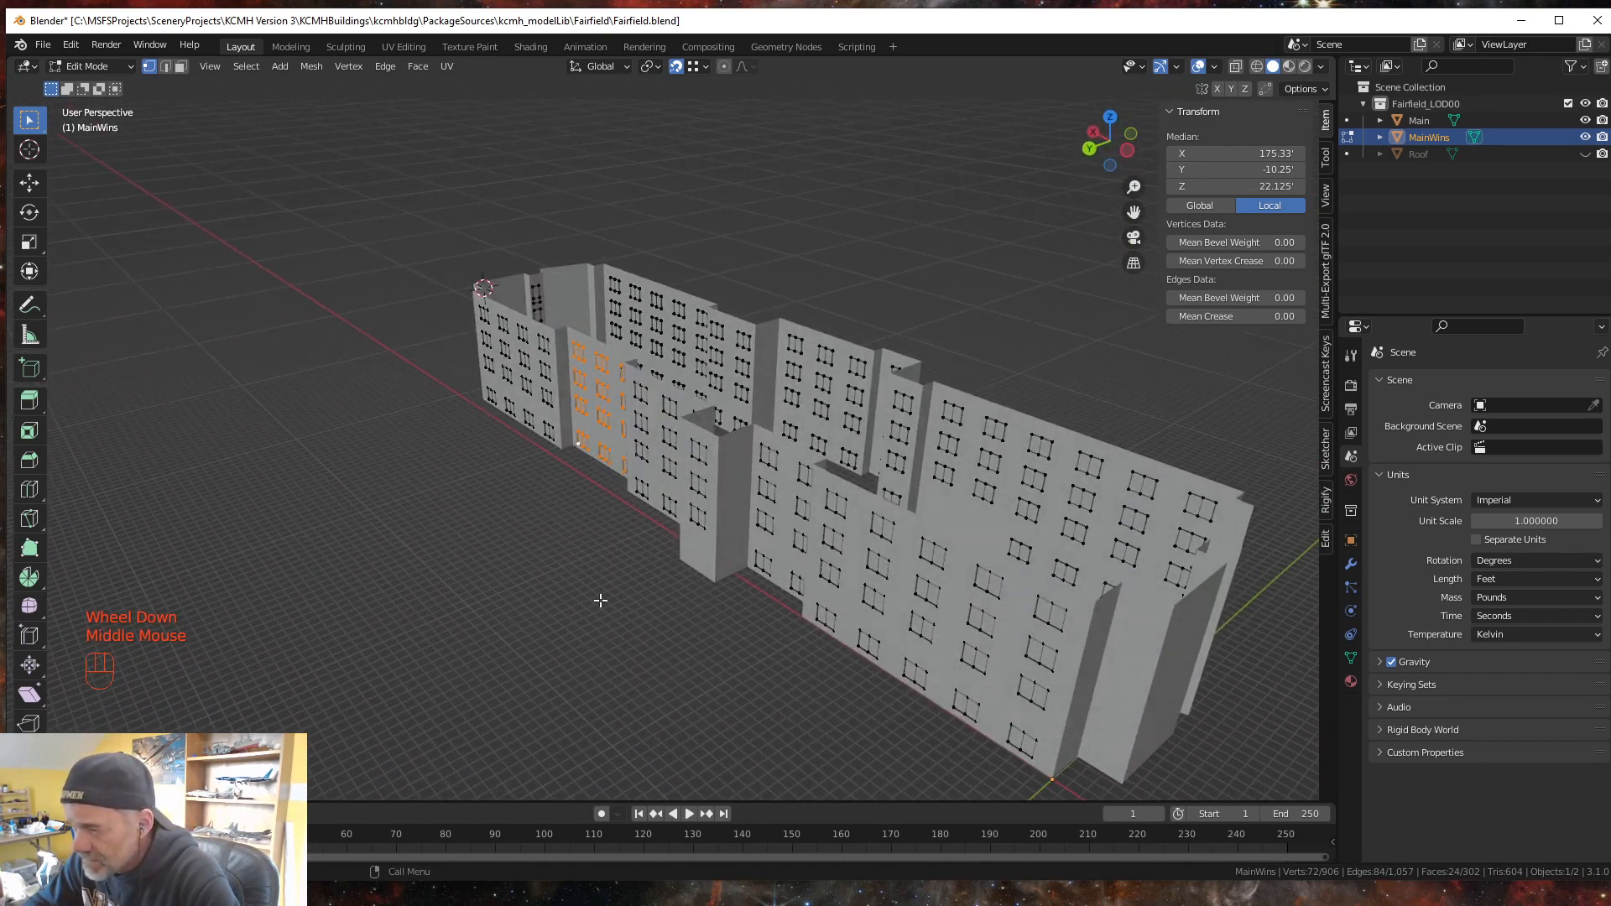
{"action": "scroll", "coordinate": [605, 597], "scroll_direction": "up", "scroll_amount": 4}
{"action": "scroll", "coordinate": [605, 596], "scroll_direction": "up", "scroll_amount": 1}
{"action": "scroll", "coordinate": [598, 612], "scroll_direction": "down", "scroll_amount": 4}
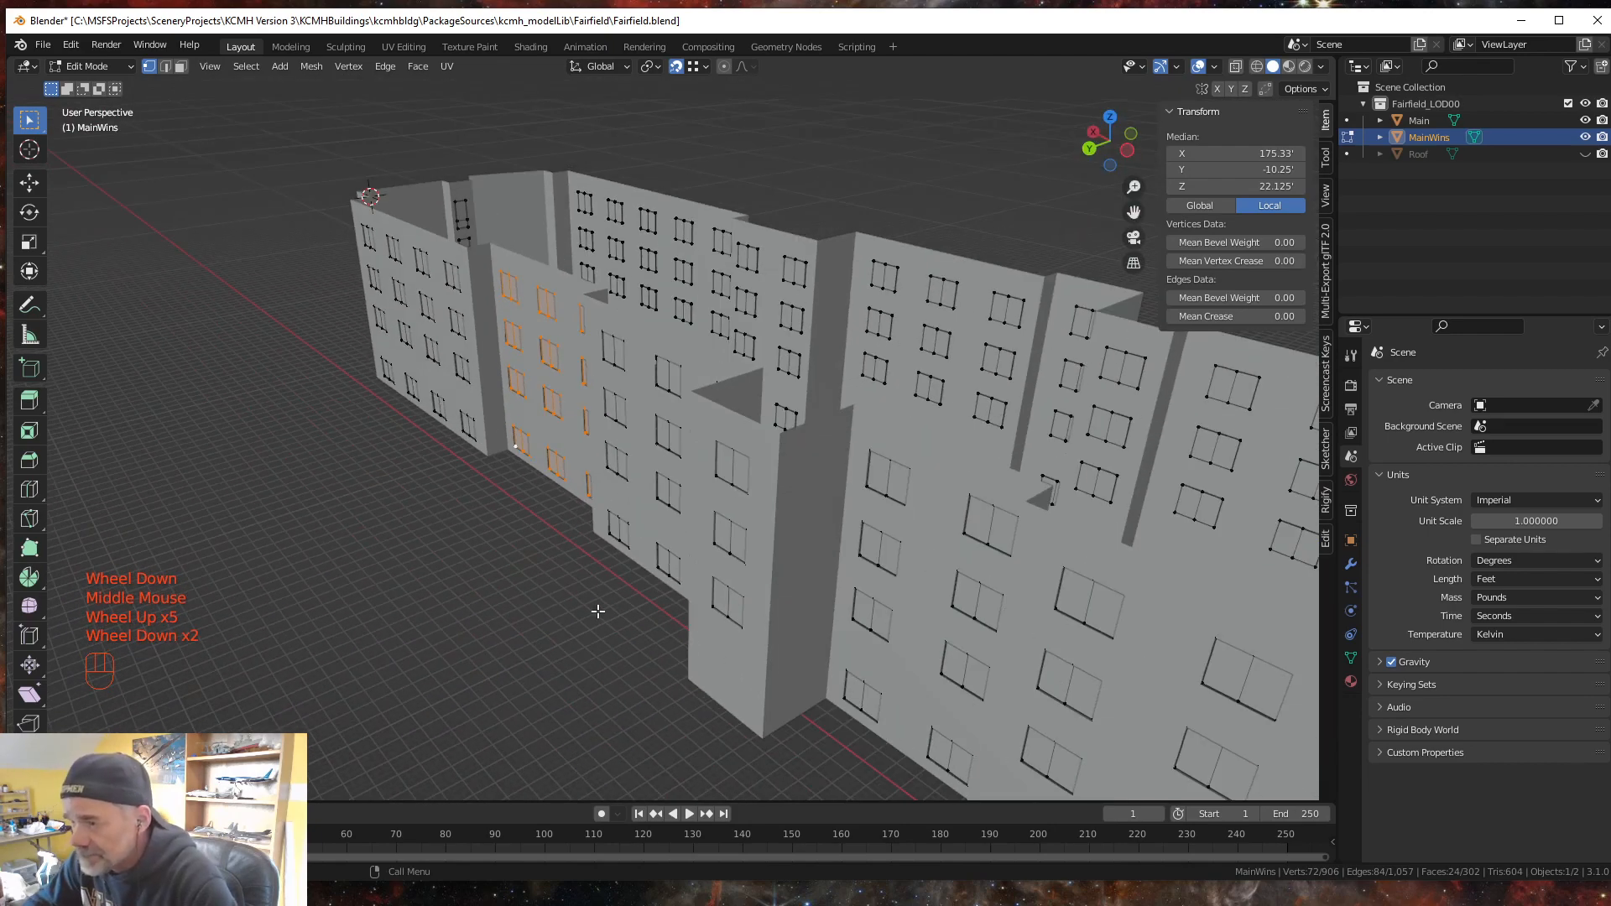
{"action": "middle_click_drag", "start_coordinate": [587, 604], "coordinate": [690, 611]}
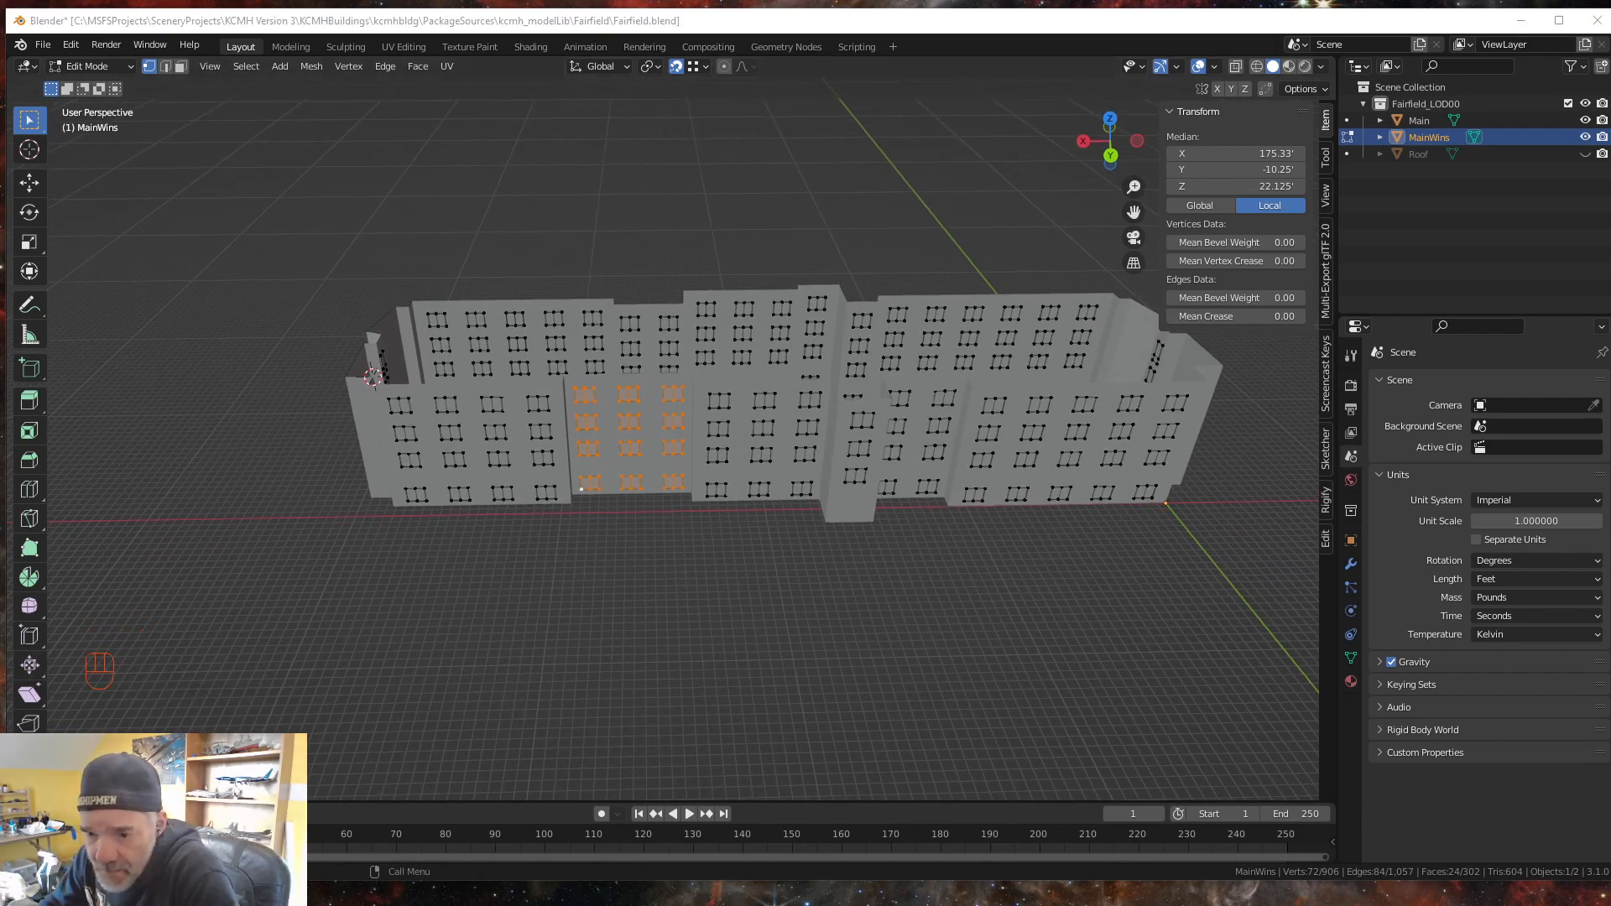
{"action": "middle_click_drag", "start_coordinate": [579, 532], "coordinate": [594, 593]}
{"action": "scroll", "coordinate": [672, 532], "scroll_direction": "up", "scroll_amount": 3}
{"action": "scroll", "coordinate": [547, 562], "scroll_direction": "up", "scroll_amount": 2}
{"action": "scroll", "coordinate": [554, 610], "scroll_direction": "down", "scroll_amount": 2}
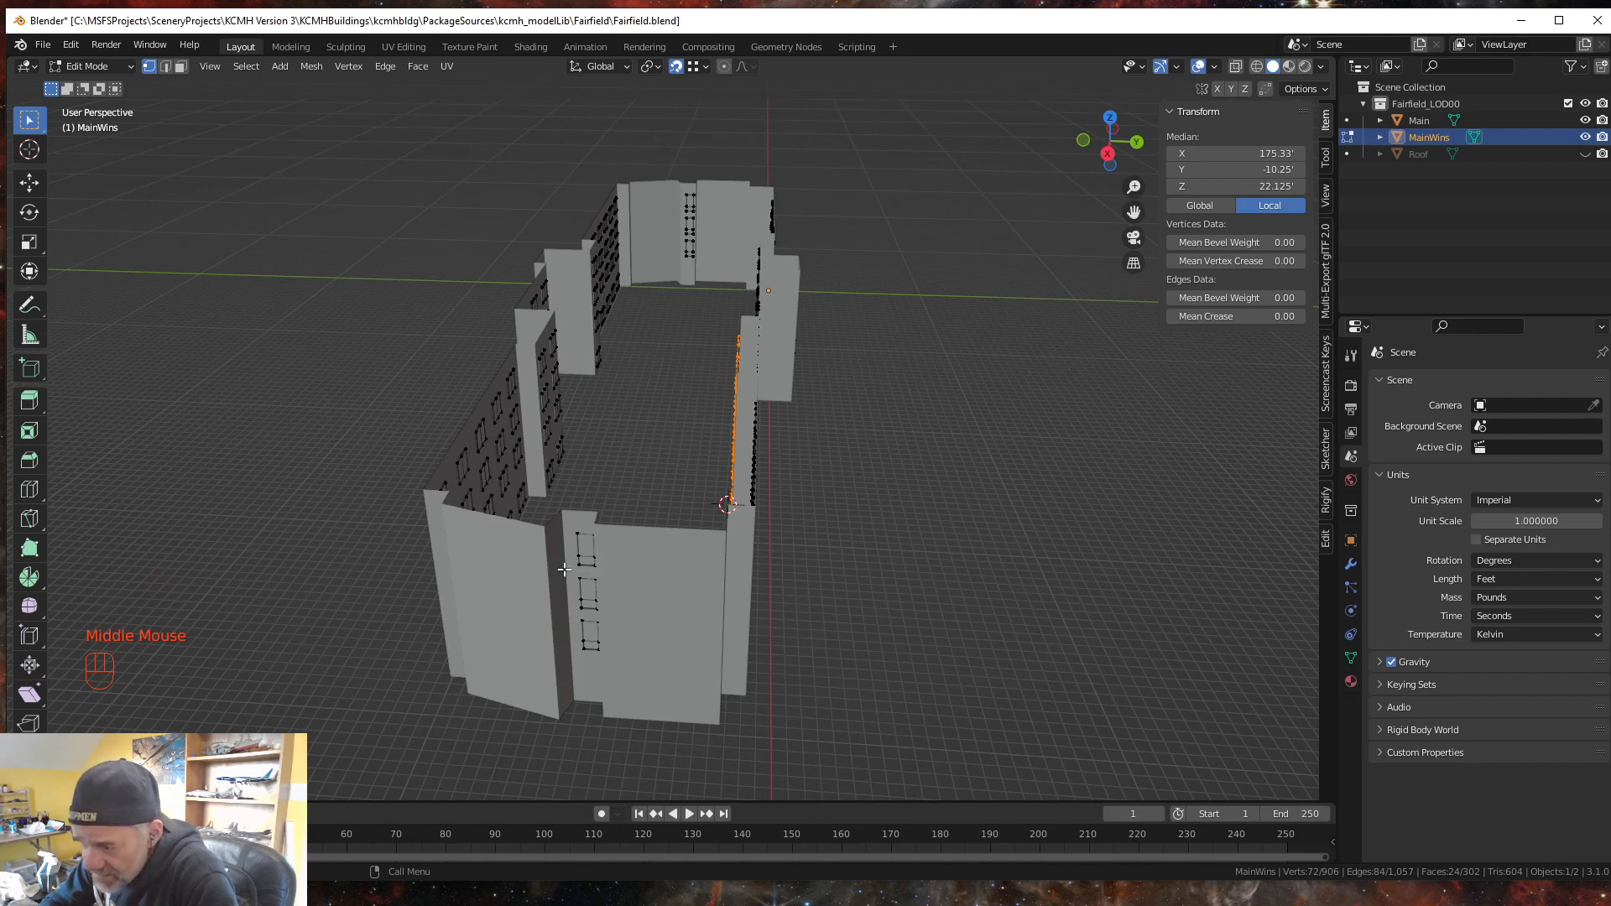
{"action": "middle_click_drag", "start_coordinate": [601, 577], "coordinate": [521, 558]}
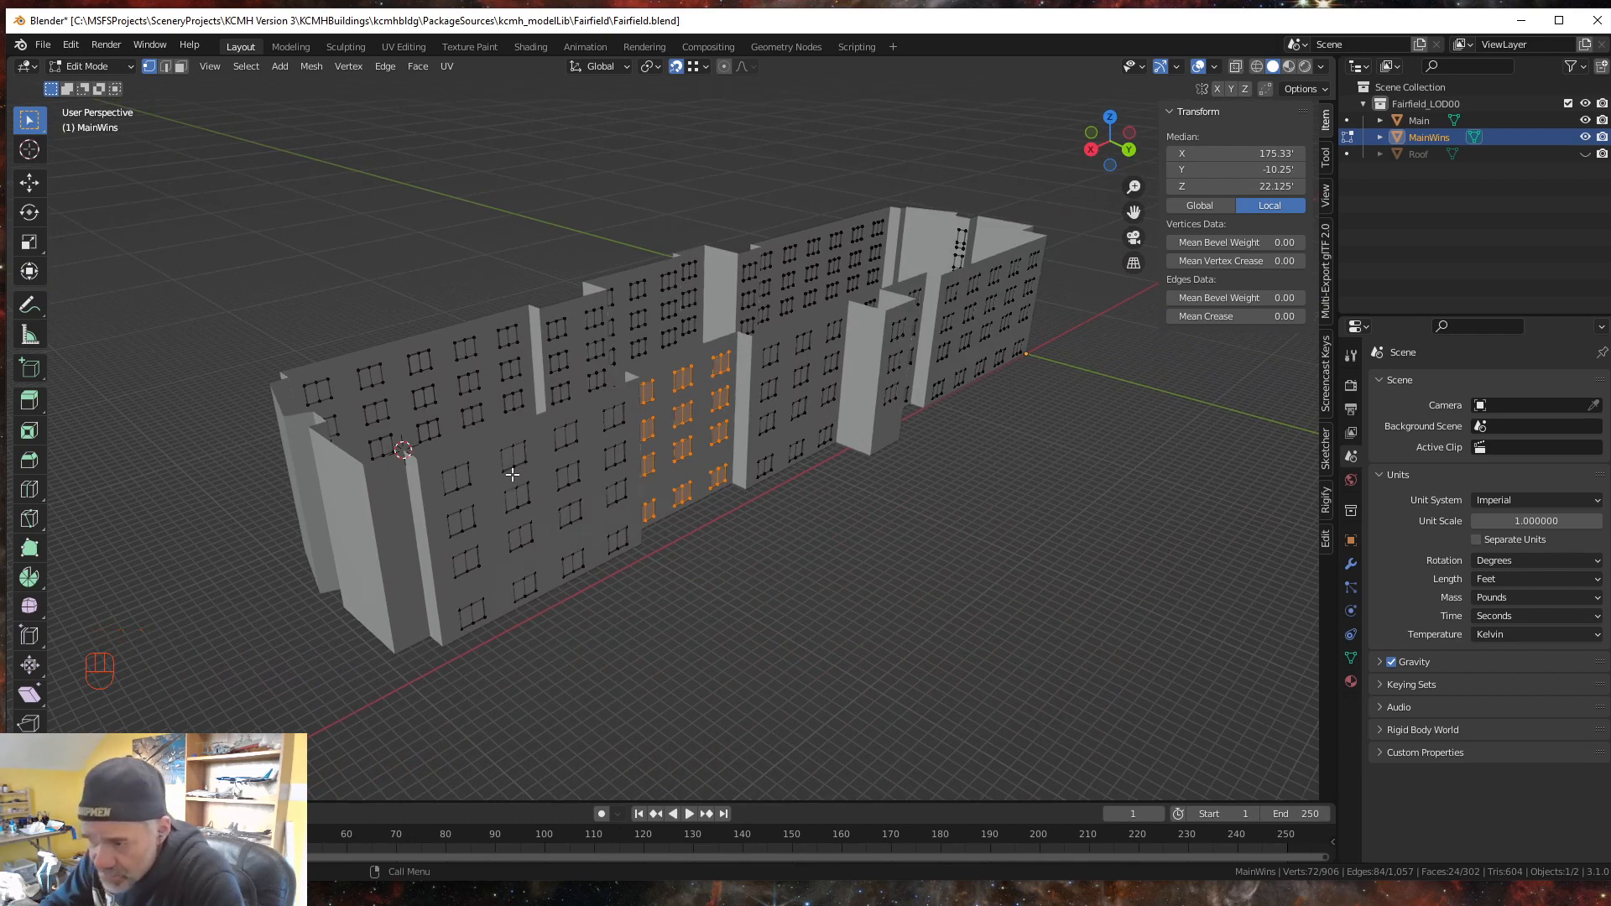
{"action": "middle_click_drag", "start_coordinate": [521, 472], "coordinate": [571, 525]}
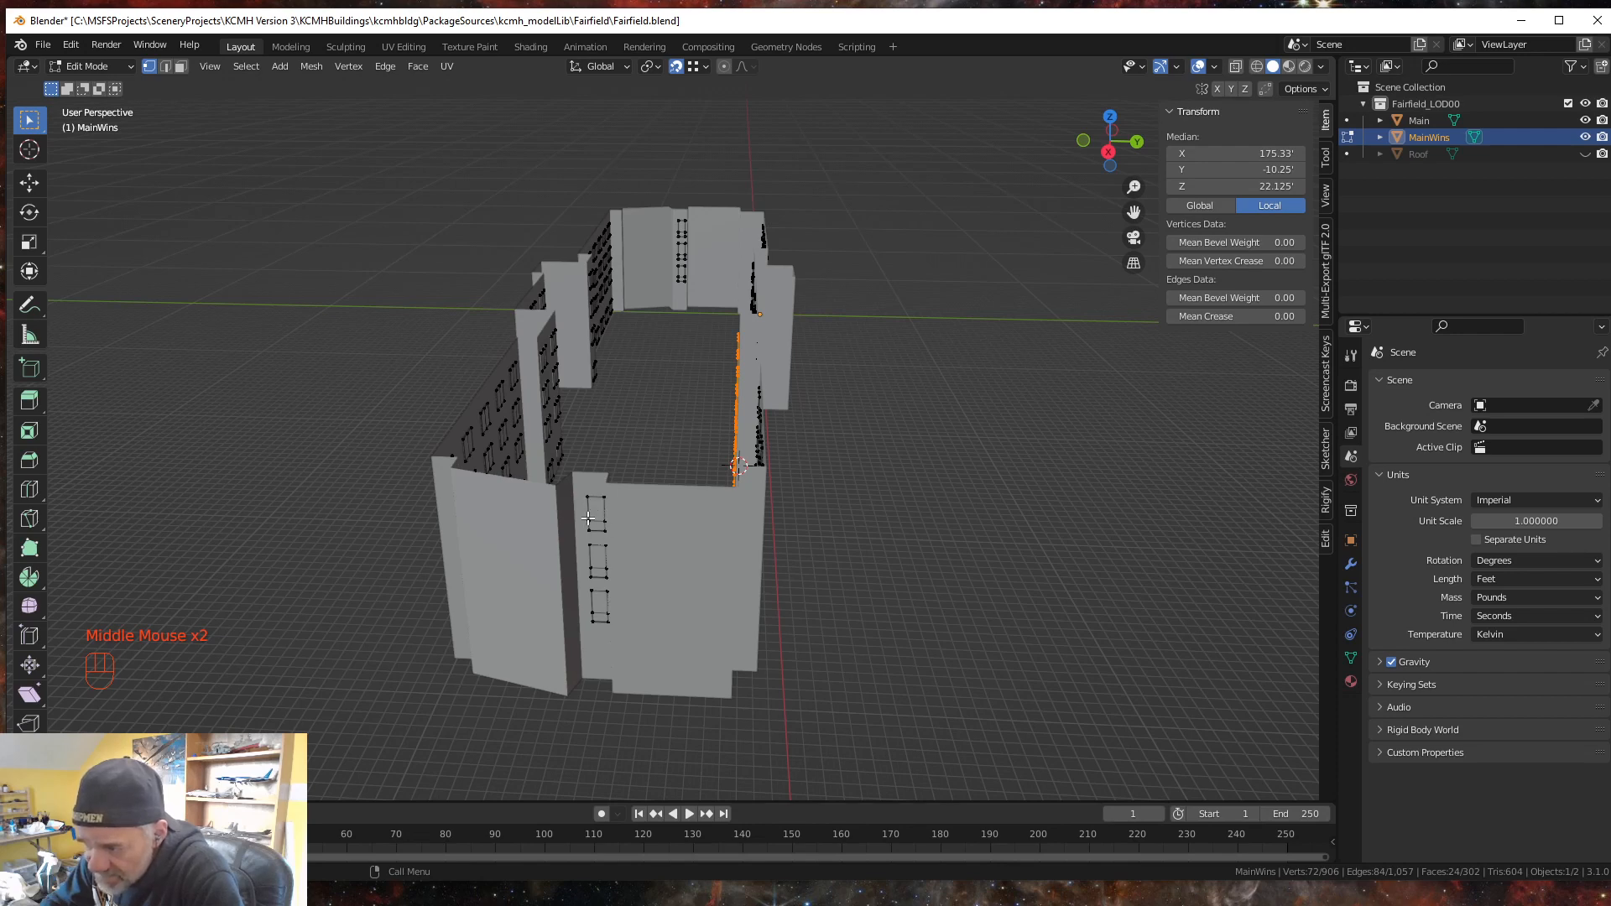
{"action": "middle_click_drag", "start_coordinate": [564, 554], "coordinate": [394, 350]}
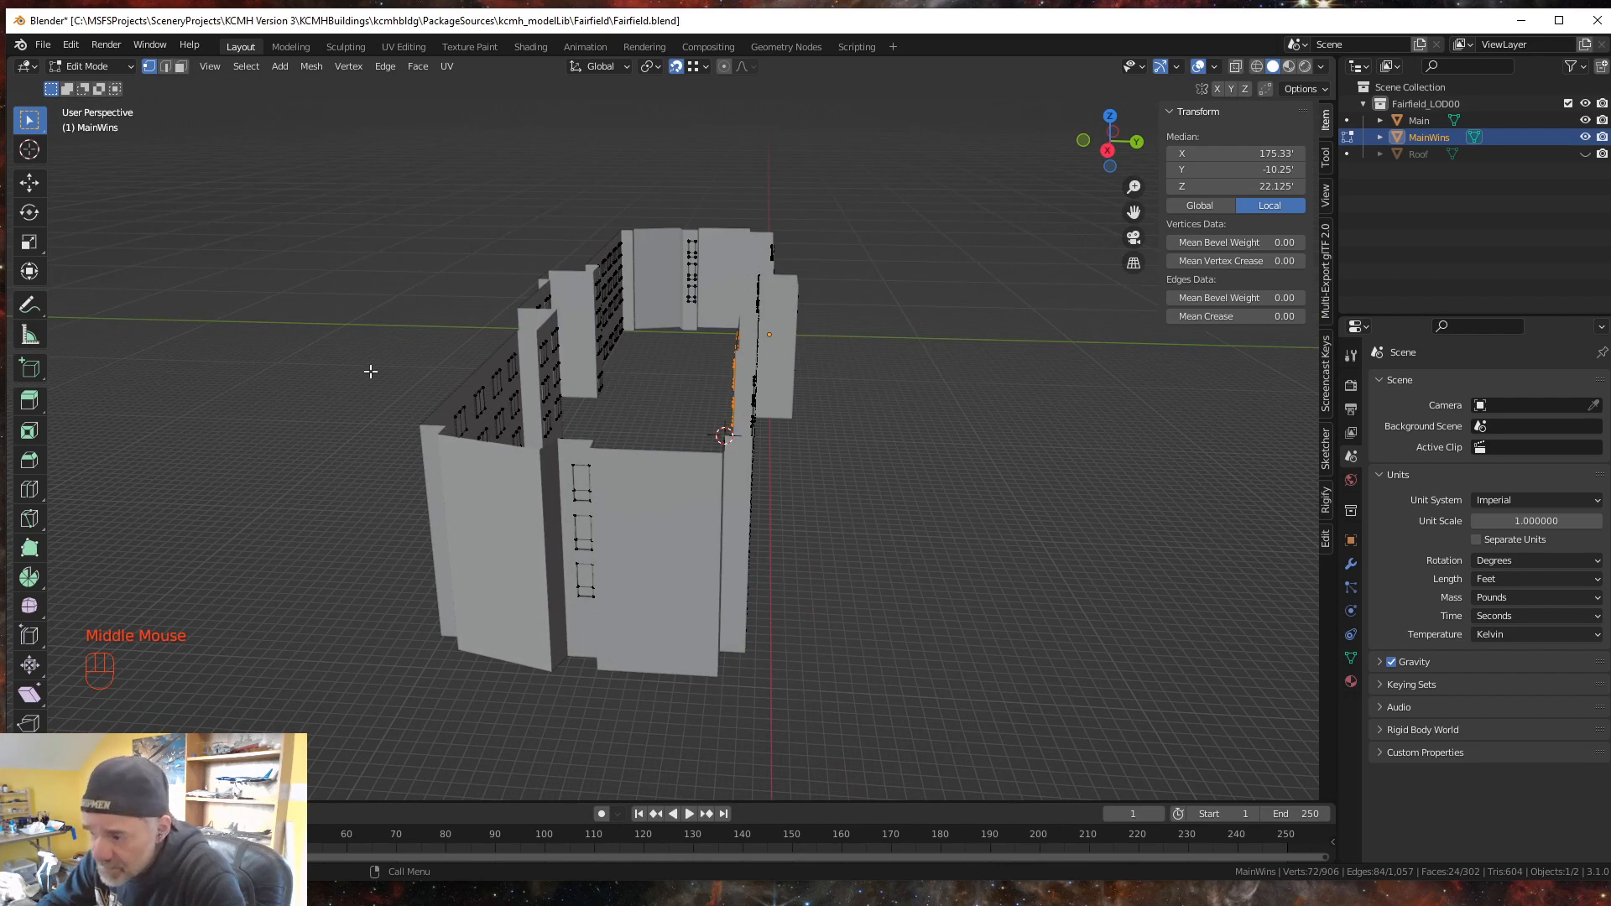
- Delete only the edges and faces of the three stacked windows in the end wall, keeping their vertices
{"action": "left_click", "coordinate": [180, 72]}
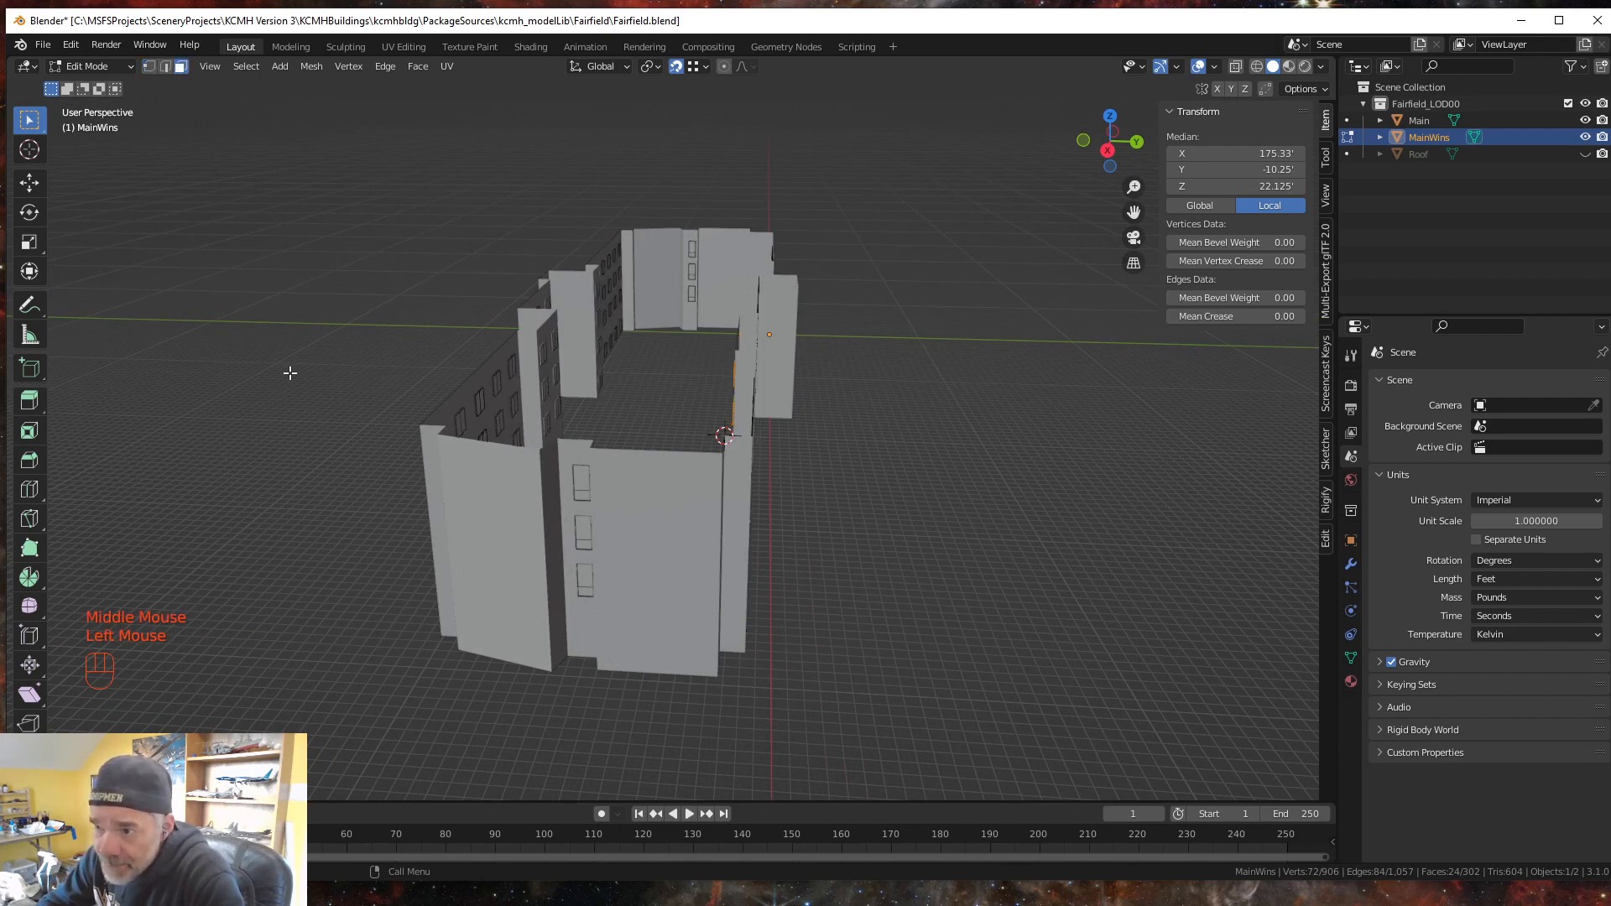
{"action": "middle_click_drag", "start_coordinate": [516, 577], "coordinate": [571, 631]}
{"action": "left_click_drag", "start_coordinate": [600, 649], "coordinate": [638, 495]}
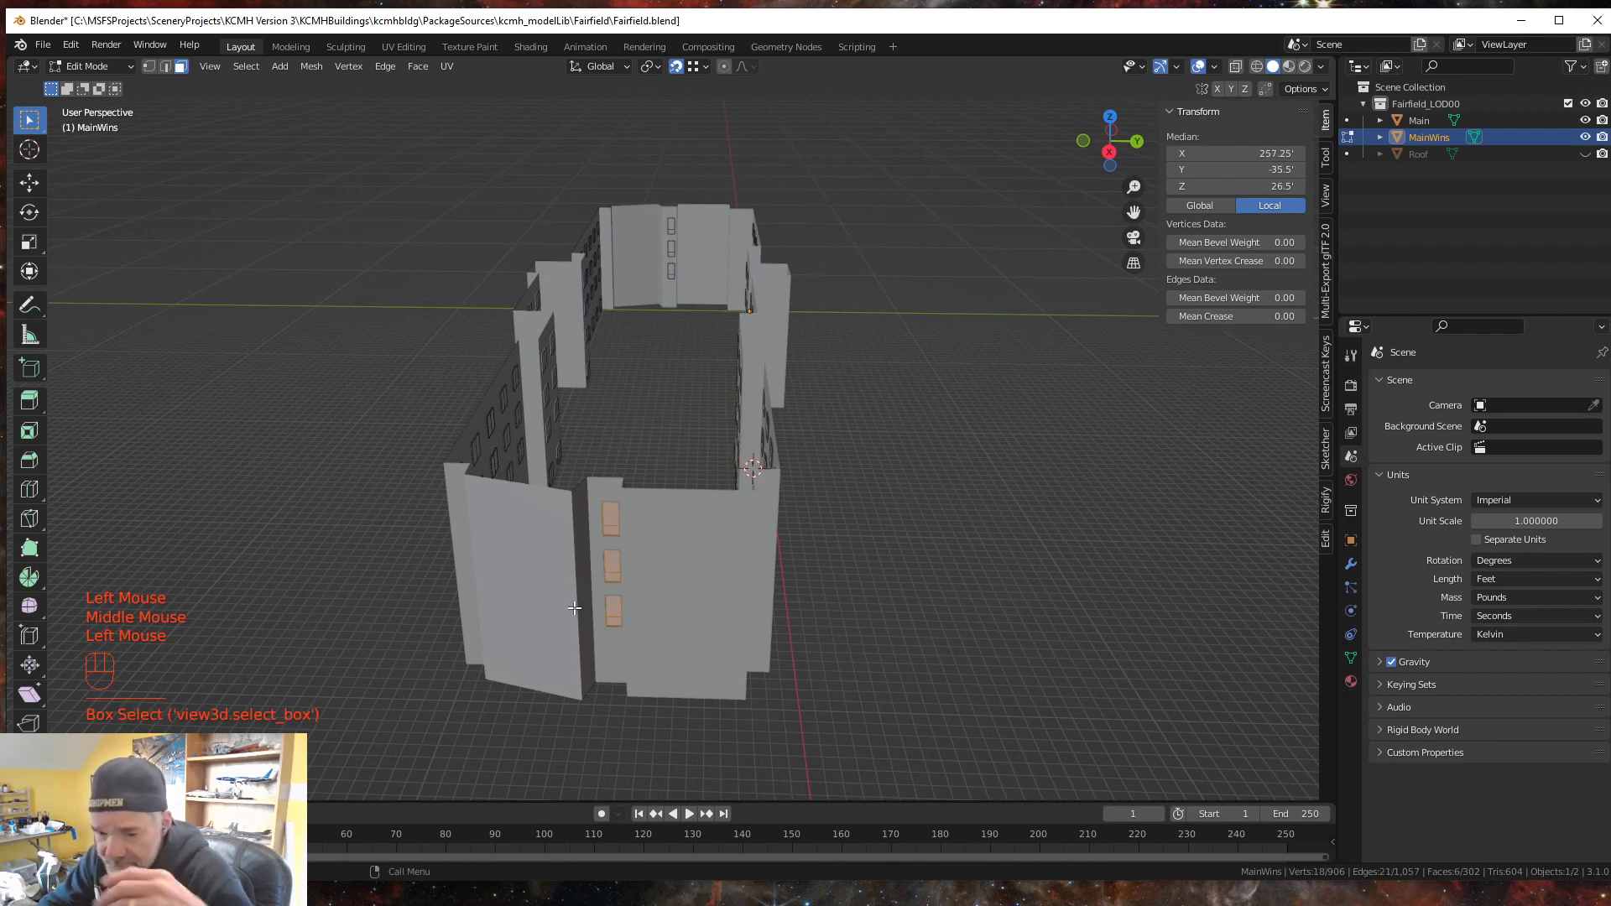
{"action": "key", "text": "Delete"}
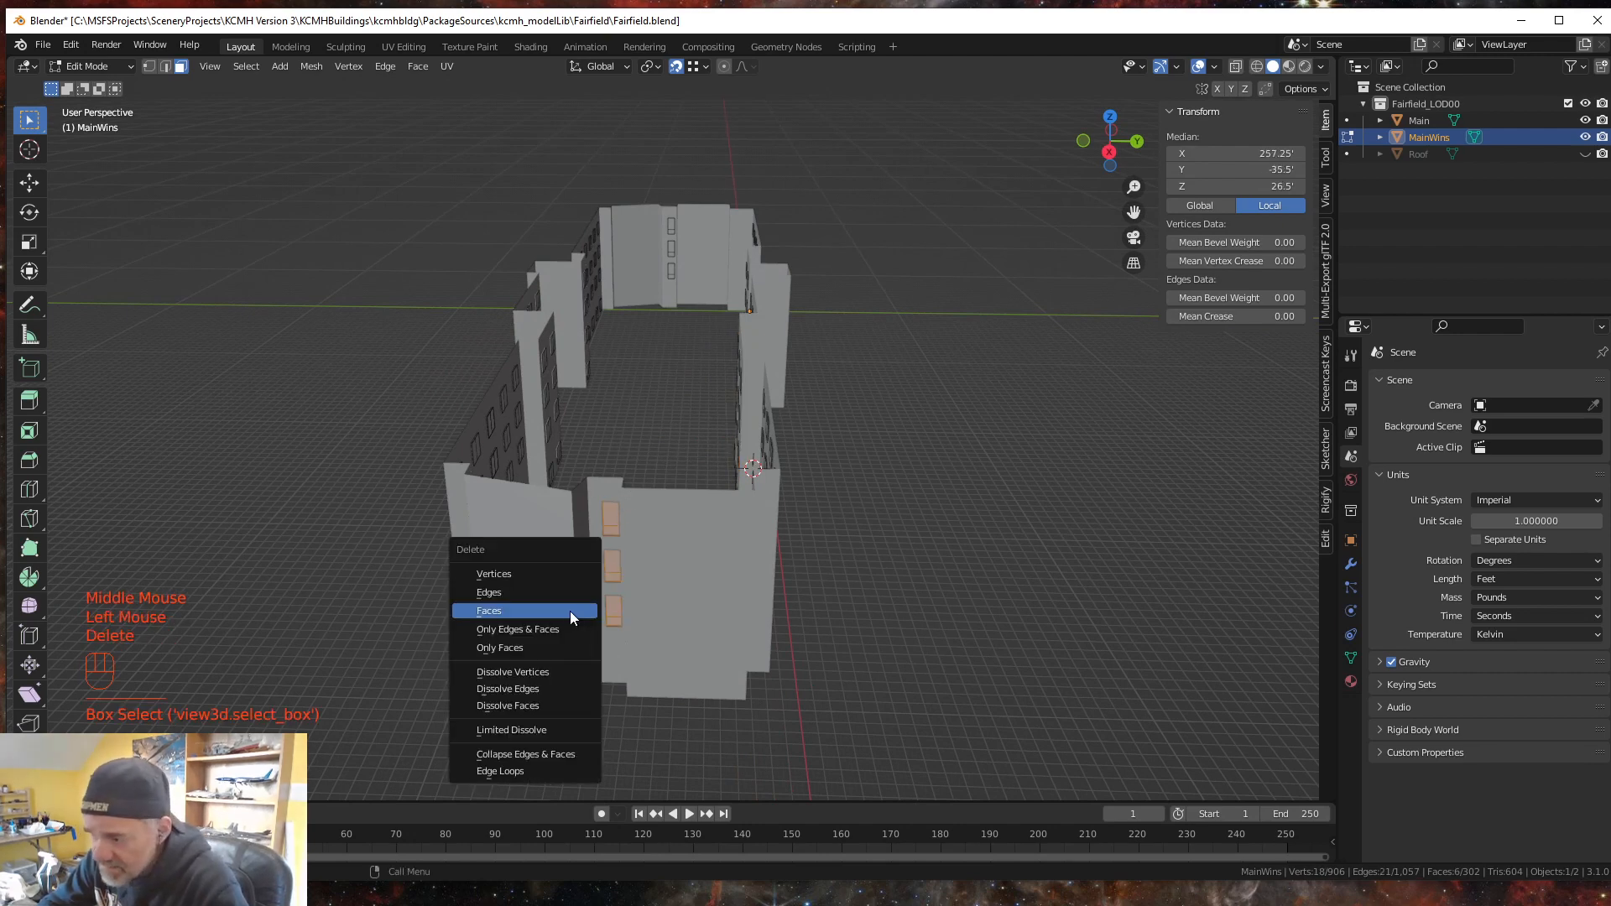
{"action": "left_click", "coordinate": [517, 629]}
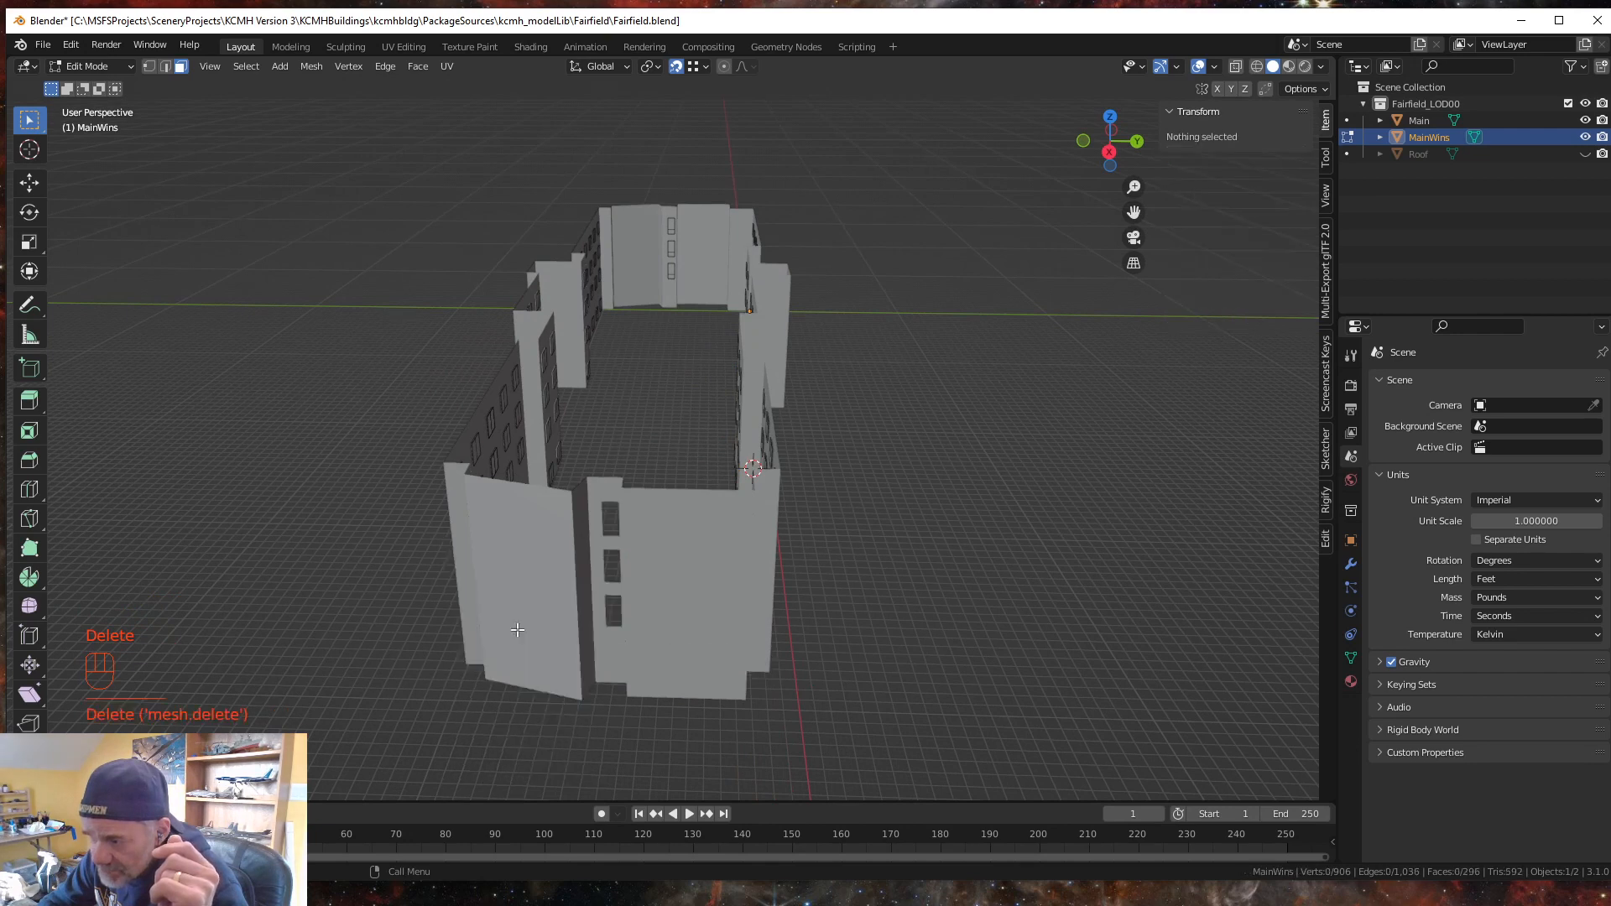
- With see-through display on, delete the intermediate side vertices of the three end-wall windows, leaving only their corners
{"action": "left_click", "coordinate": [151, 68]}
{"action": "scroll", "coordinate": [621, 564], "scroll_direction": "up", "scroll_amount": 2}
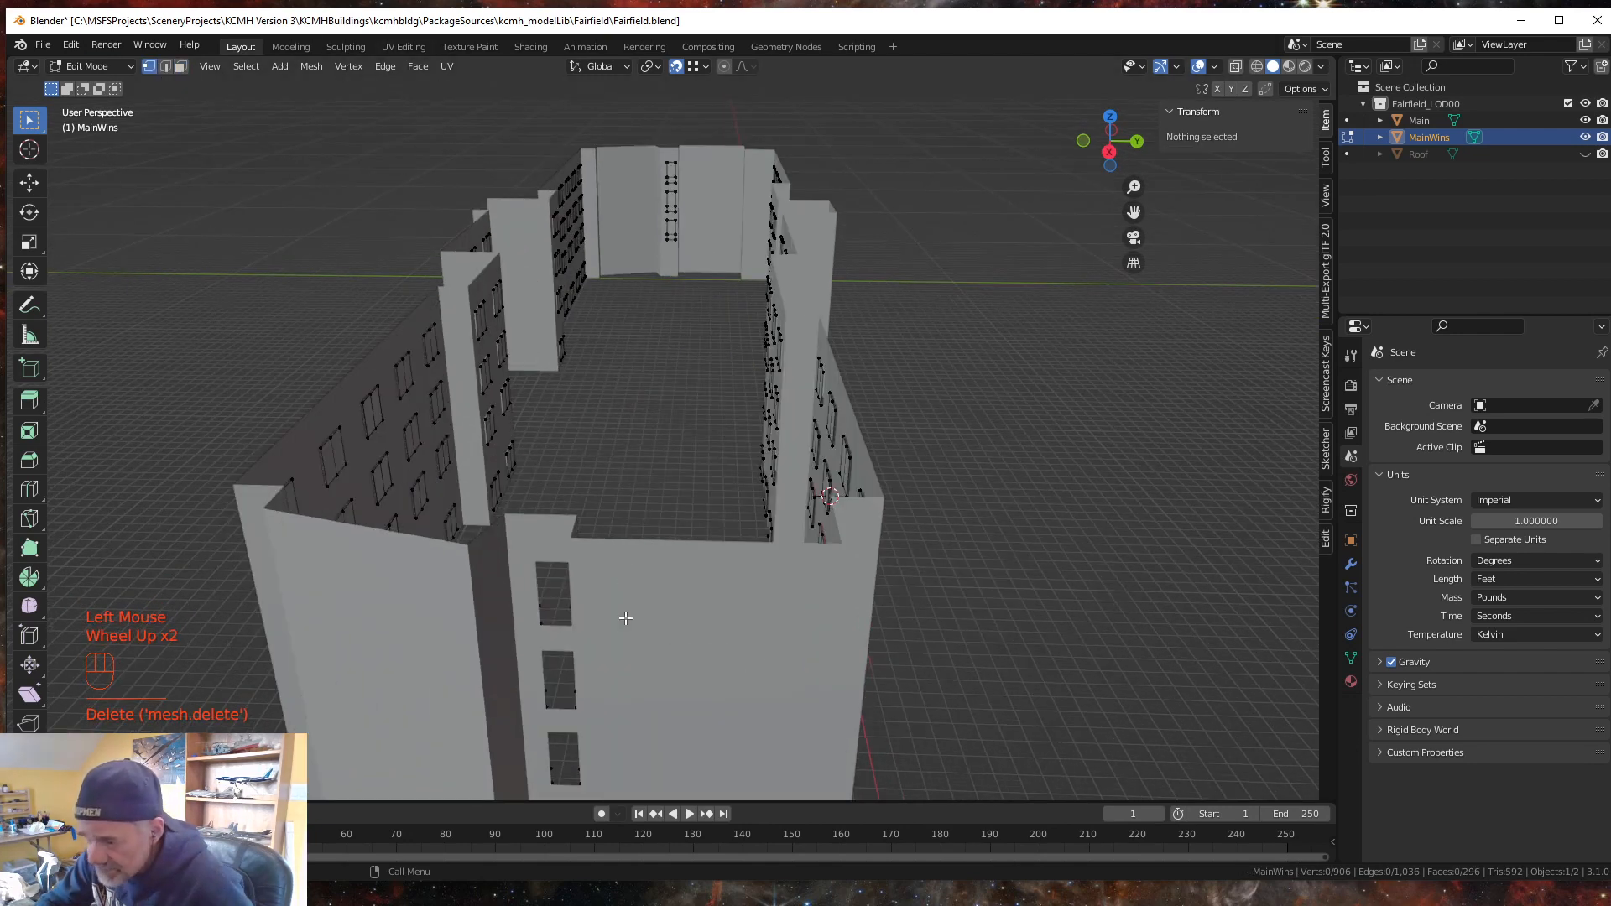
{"action": "middle_click_drag", "start_coordinate": [664, 779], "coordinate": [790, 600], "text": "shift"}
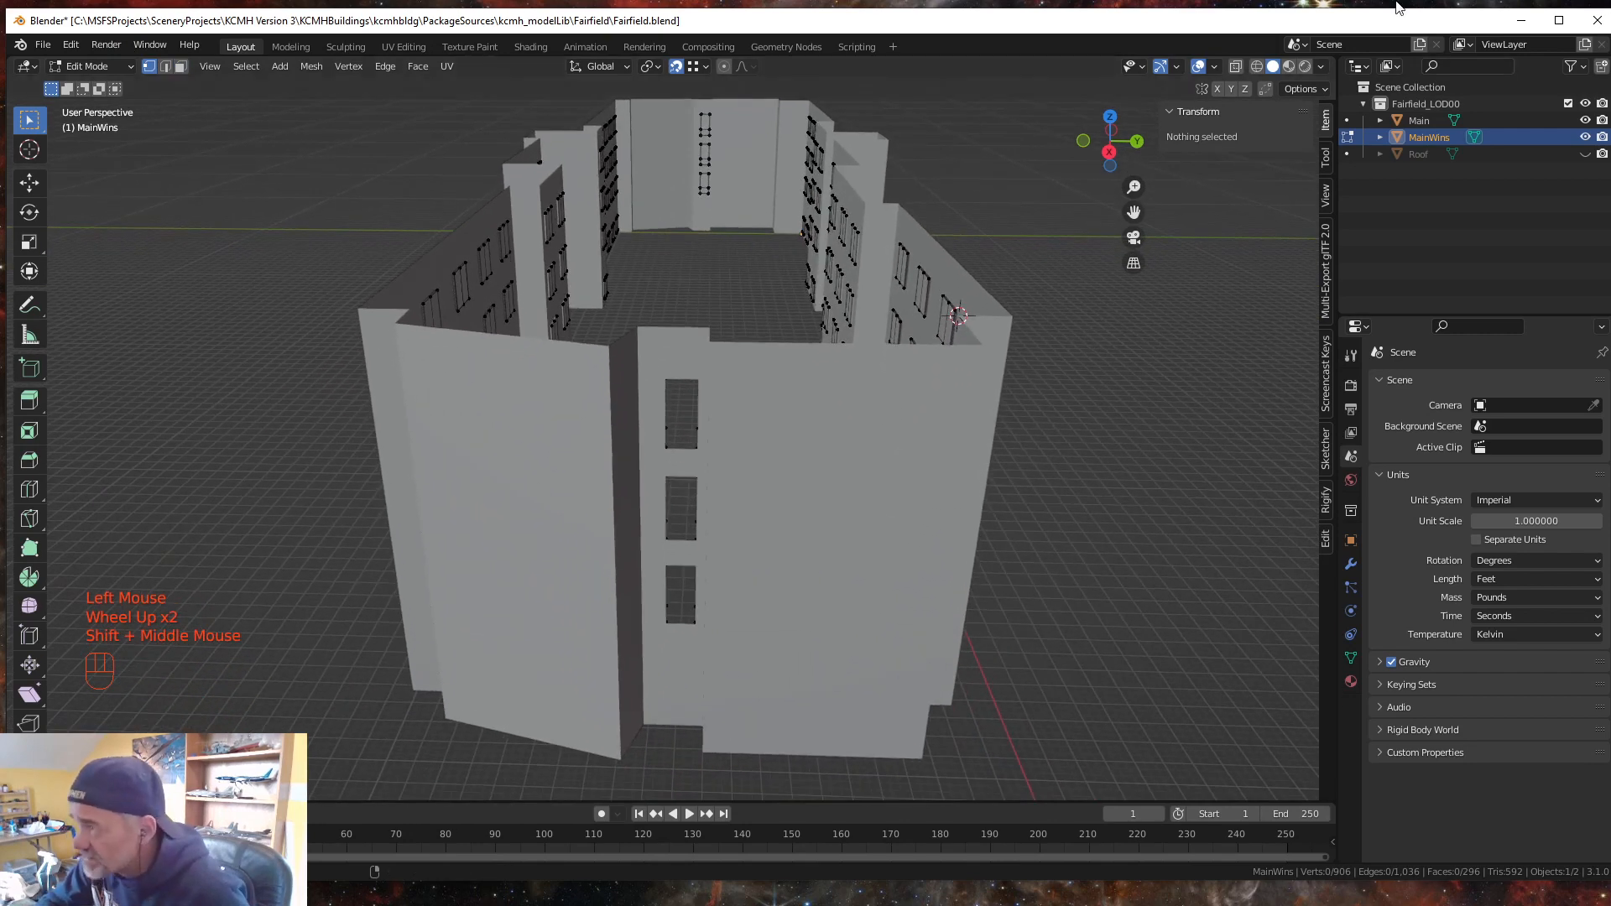
{"action": "left_click", "coordinate": [1236, 67]}
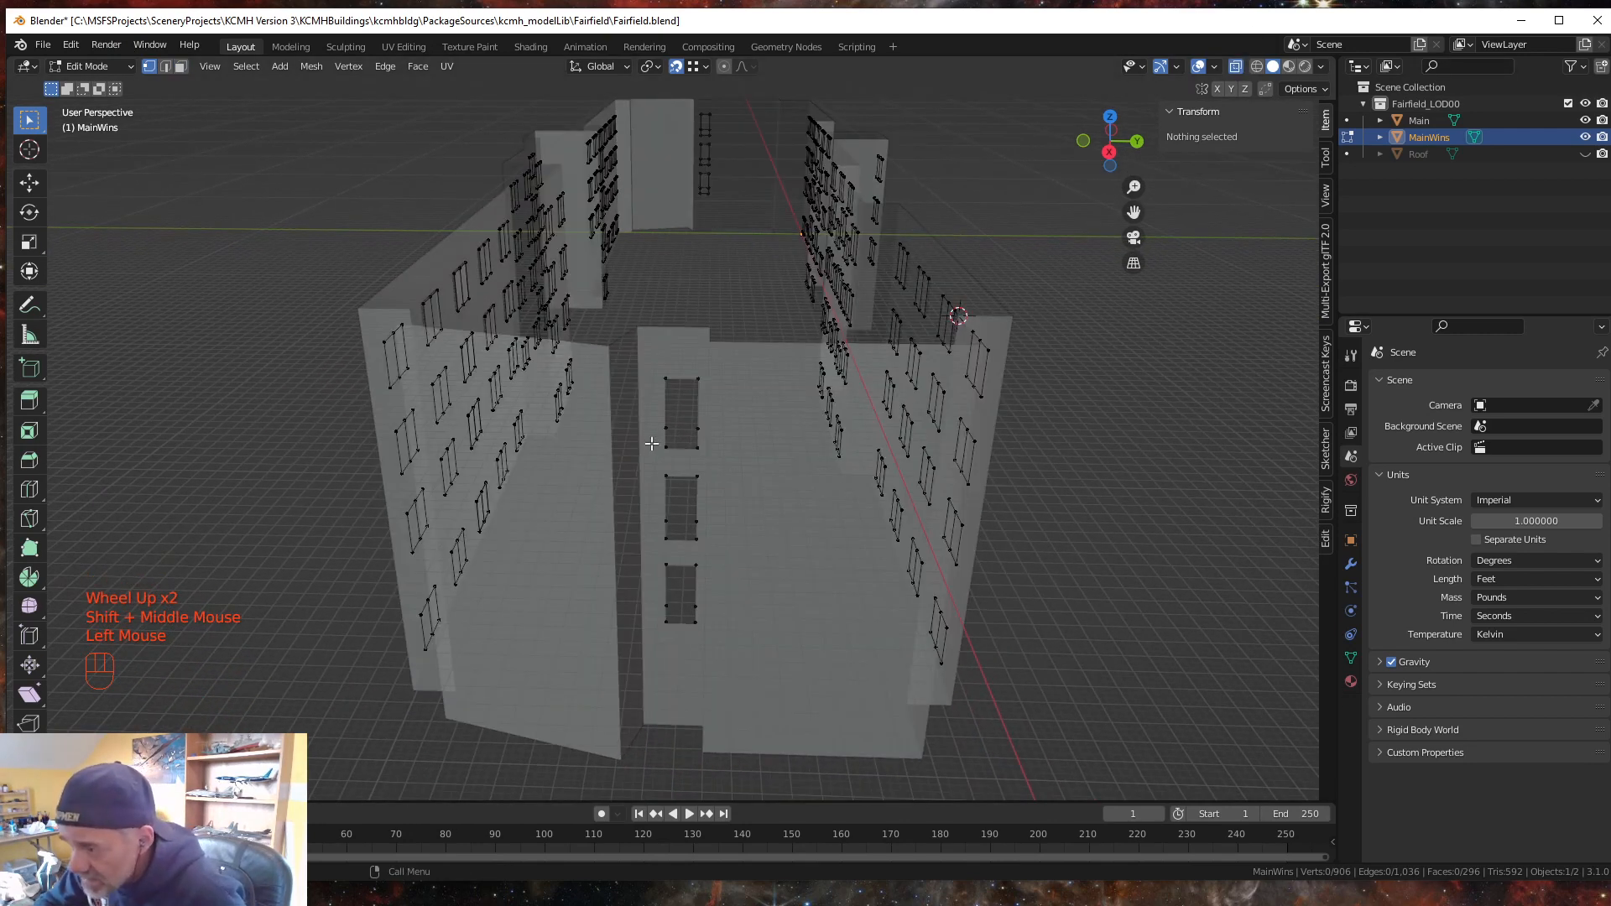
{"action": "left_click_drag", "start_coordinate": [657, 410], "coordinate": [714, 439]}
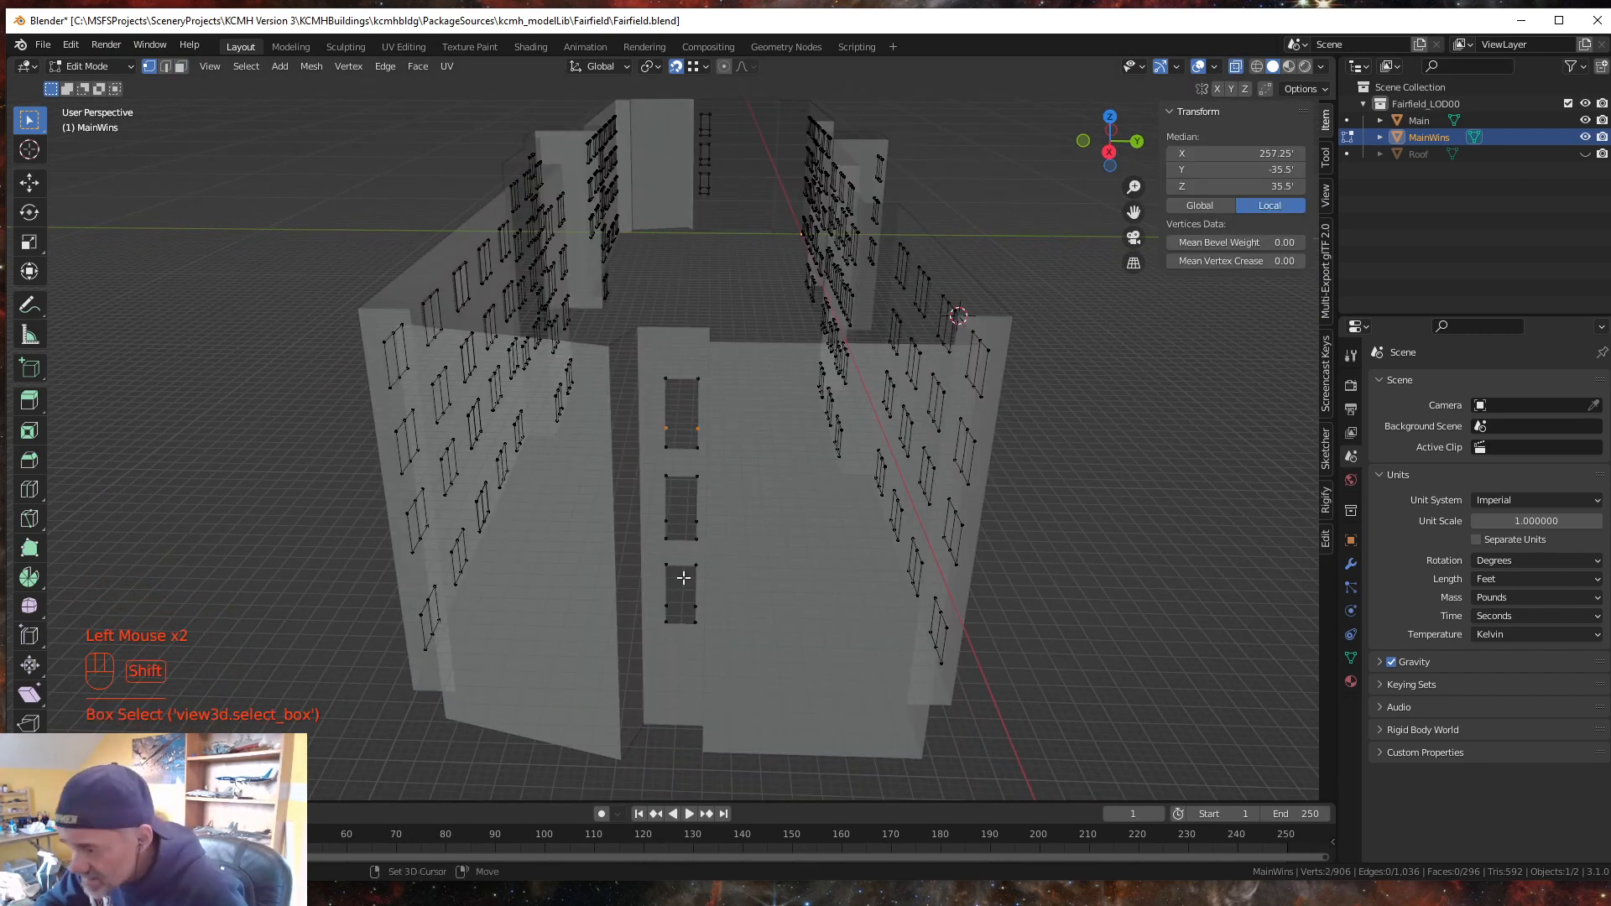
{"action": "left_click_drag", "start_coordinate": [652, 528], "coordinate": [739, 497], "text": "shift"}
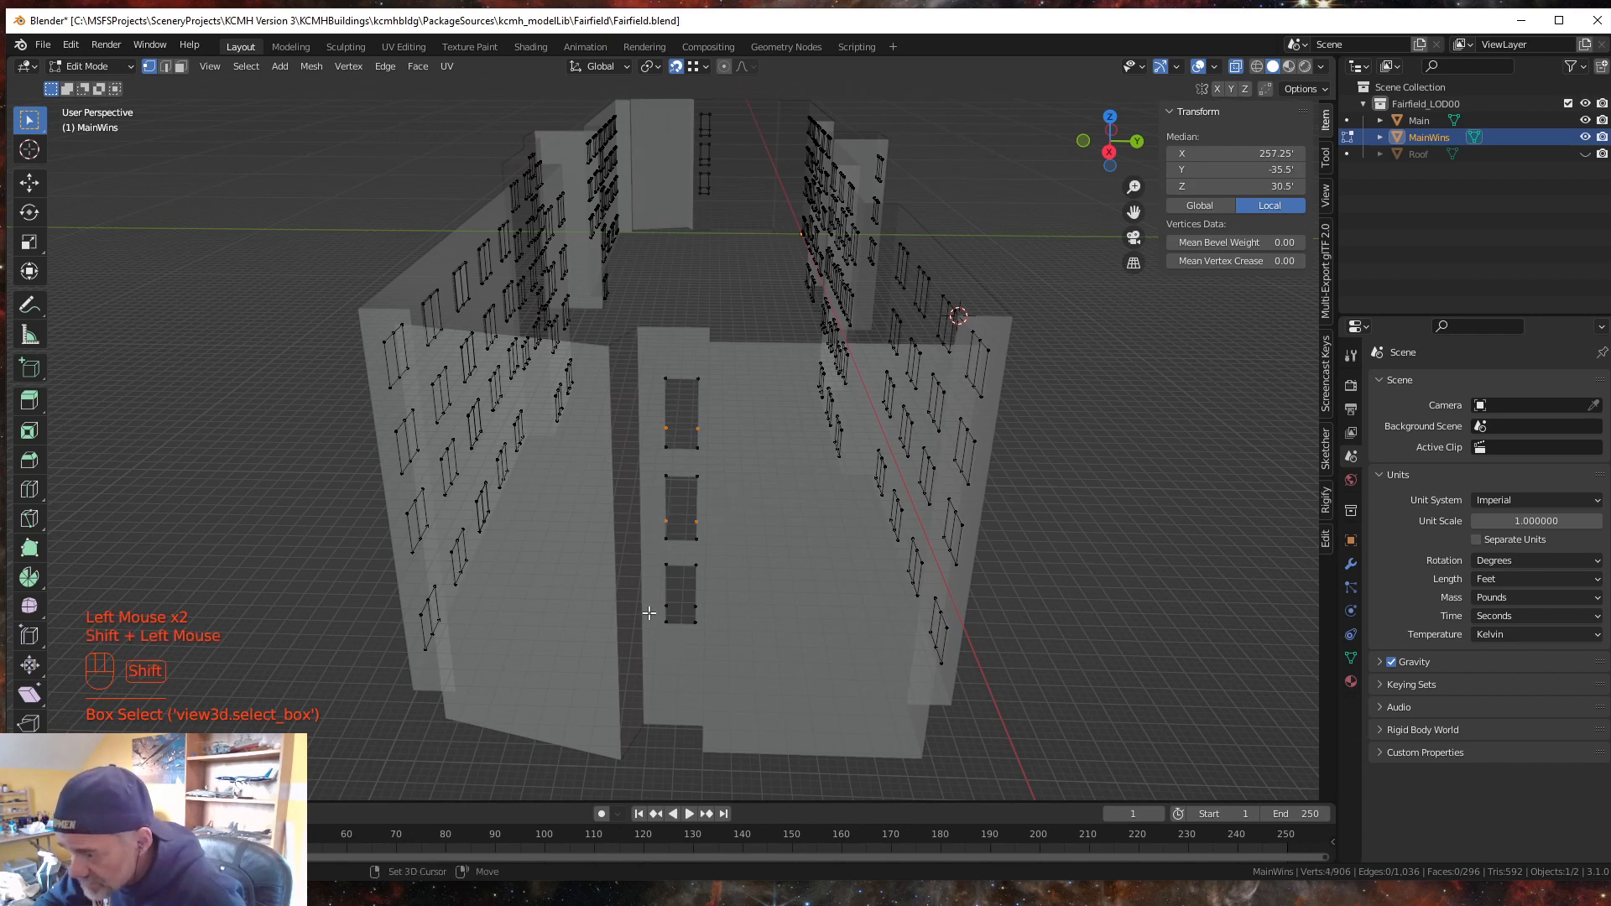
{"action": "left_click_drag", "start_coordinate": [660, 614], "coordinate": [712, 588], "text": "shift"}
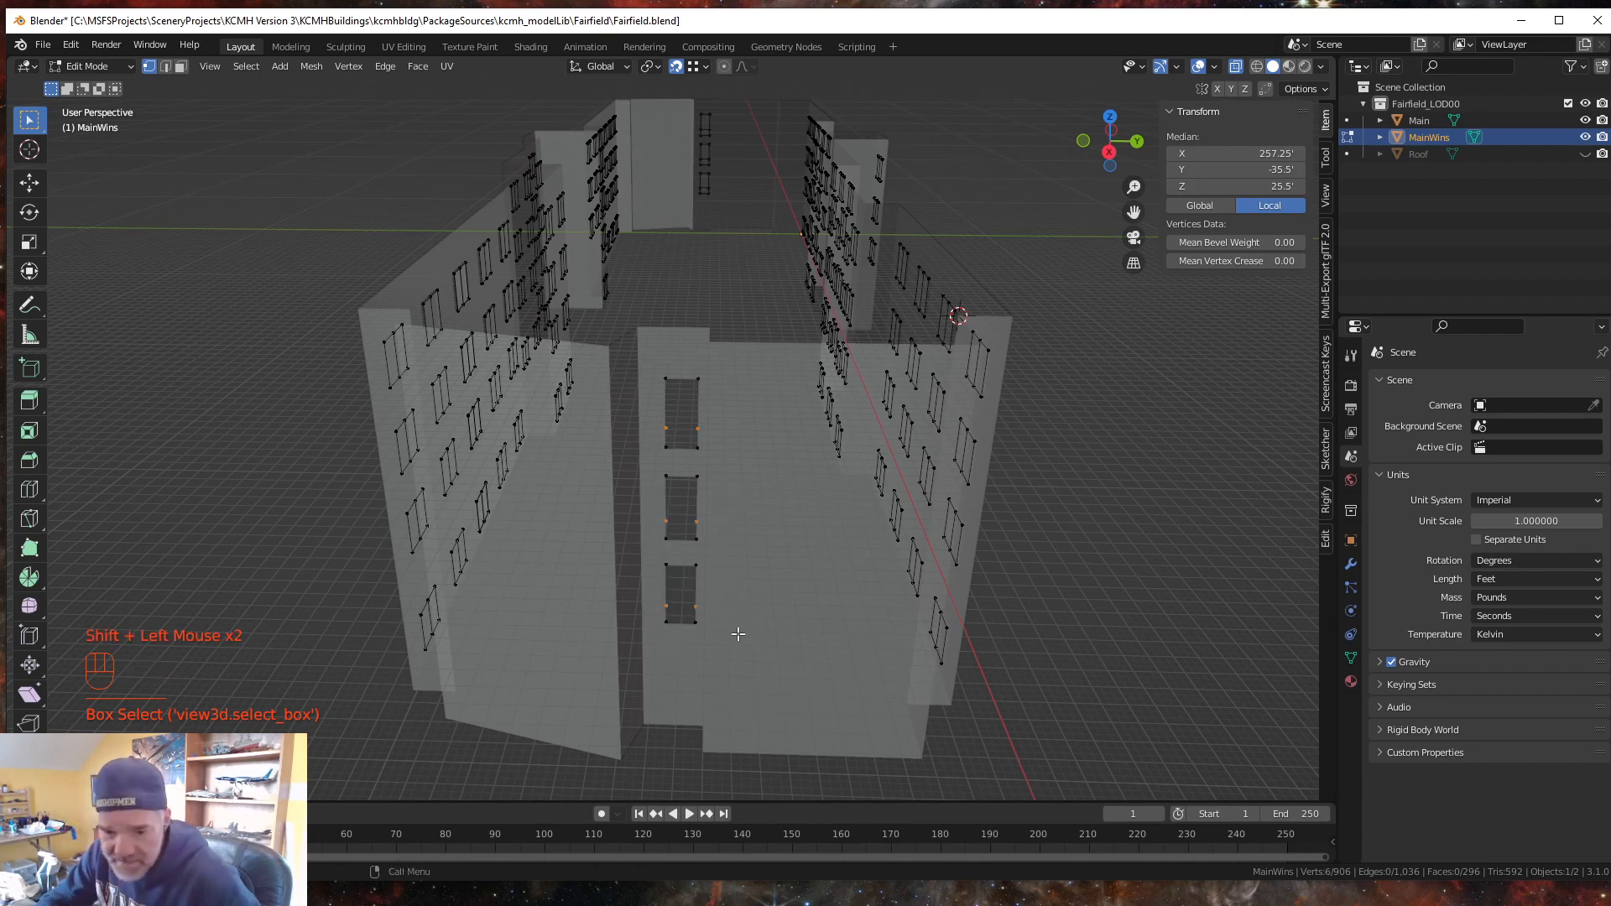
{"action": "key", "text": "Delete"}
{"action": "left_click", "coordinate": [652, 582]}
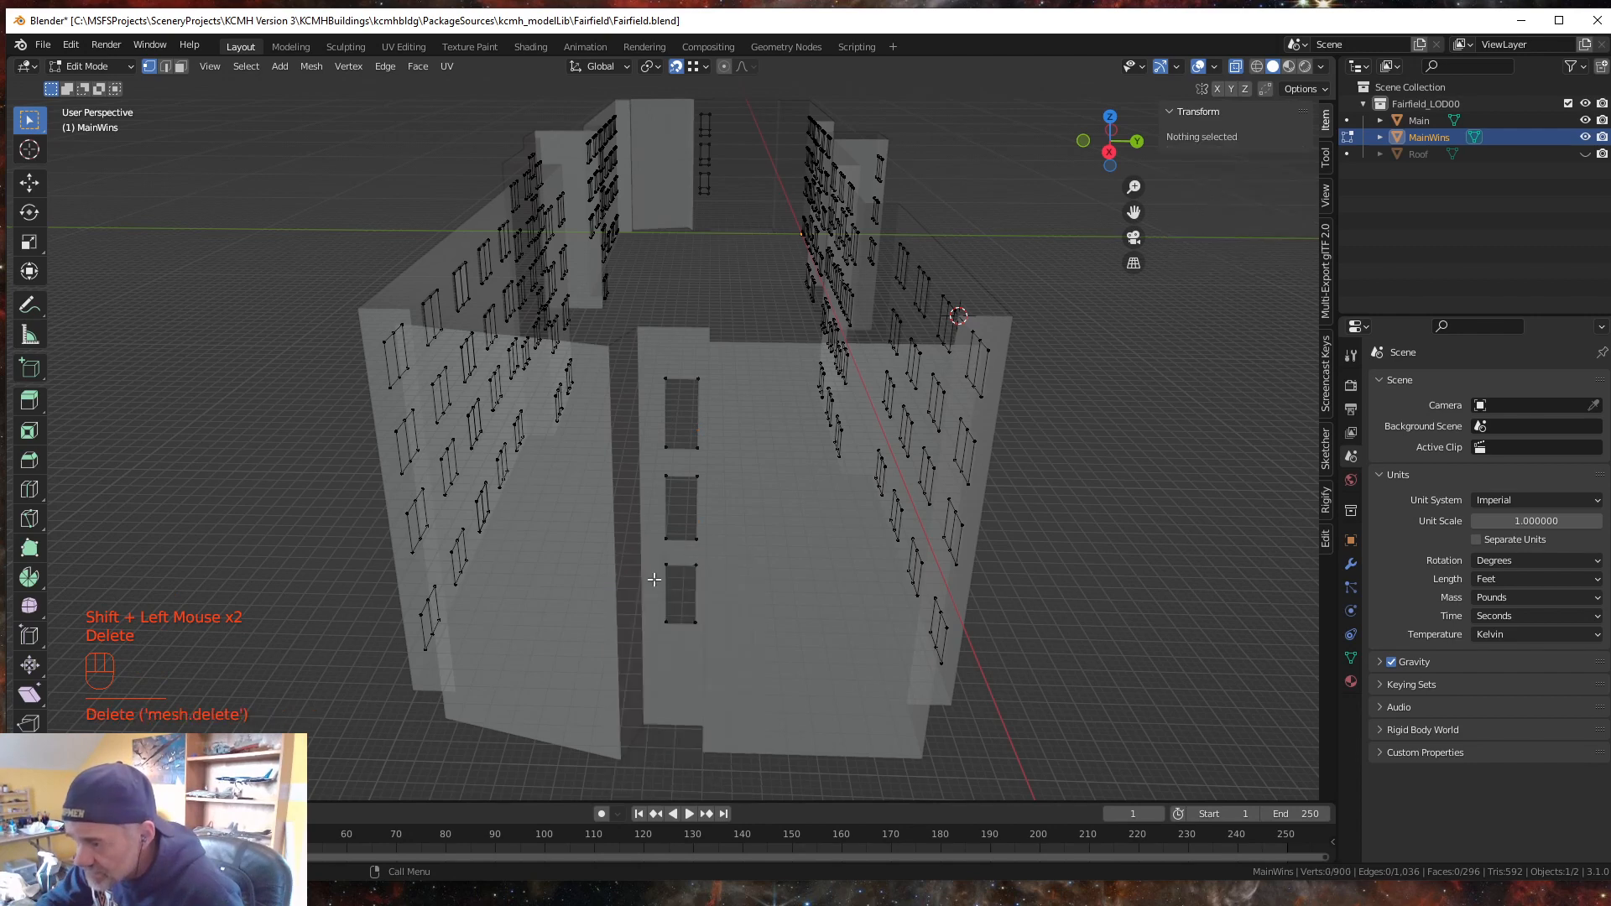
- Fill the top end-wall window with a single face from its four corner vertices
{"action": "left_click_drag", "start_coordinate": [656, 459], "coordinate": [737, 346]}
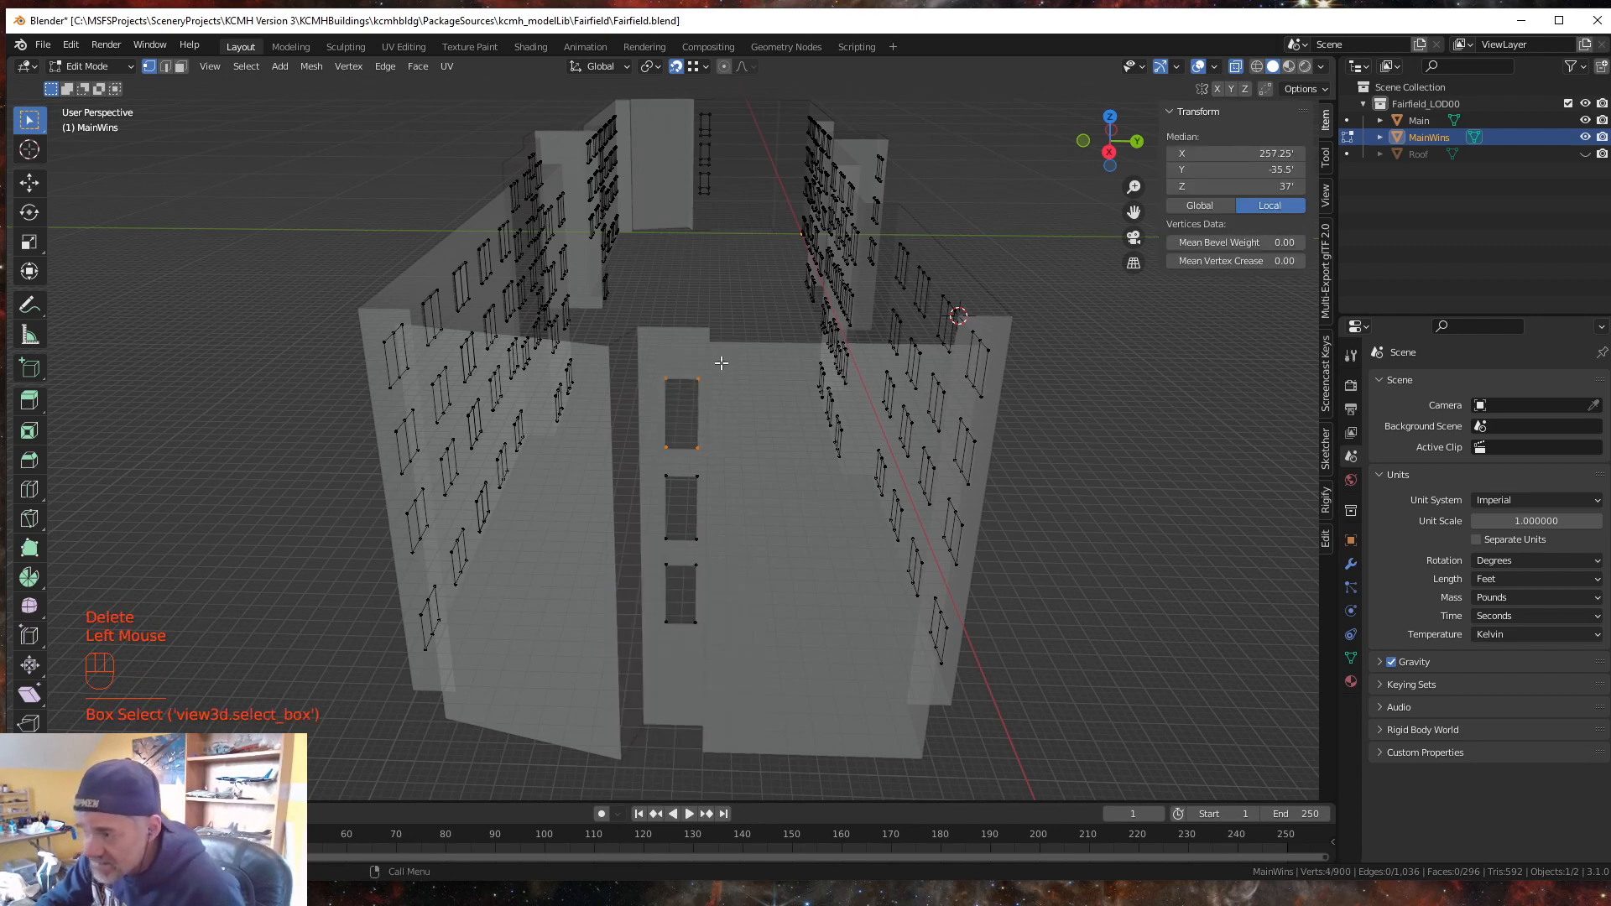
{"action": "key", "text": "f"}
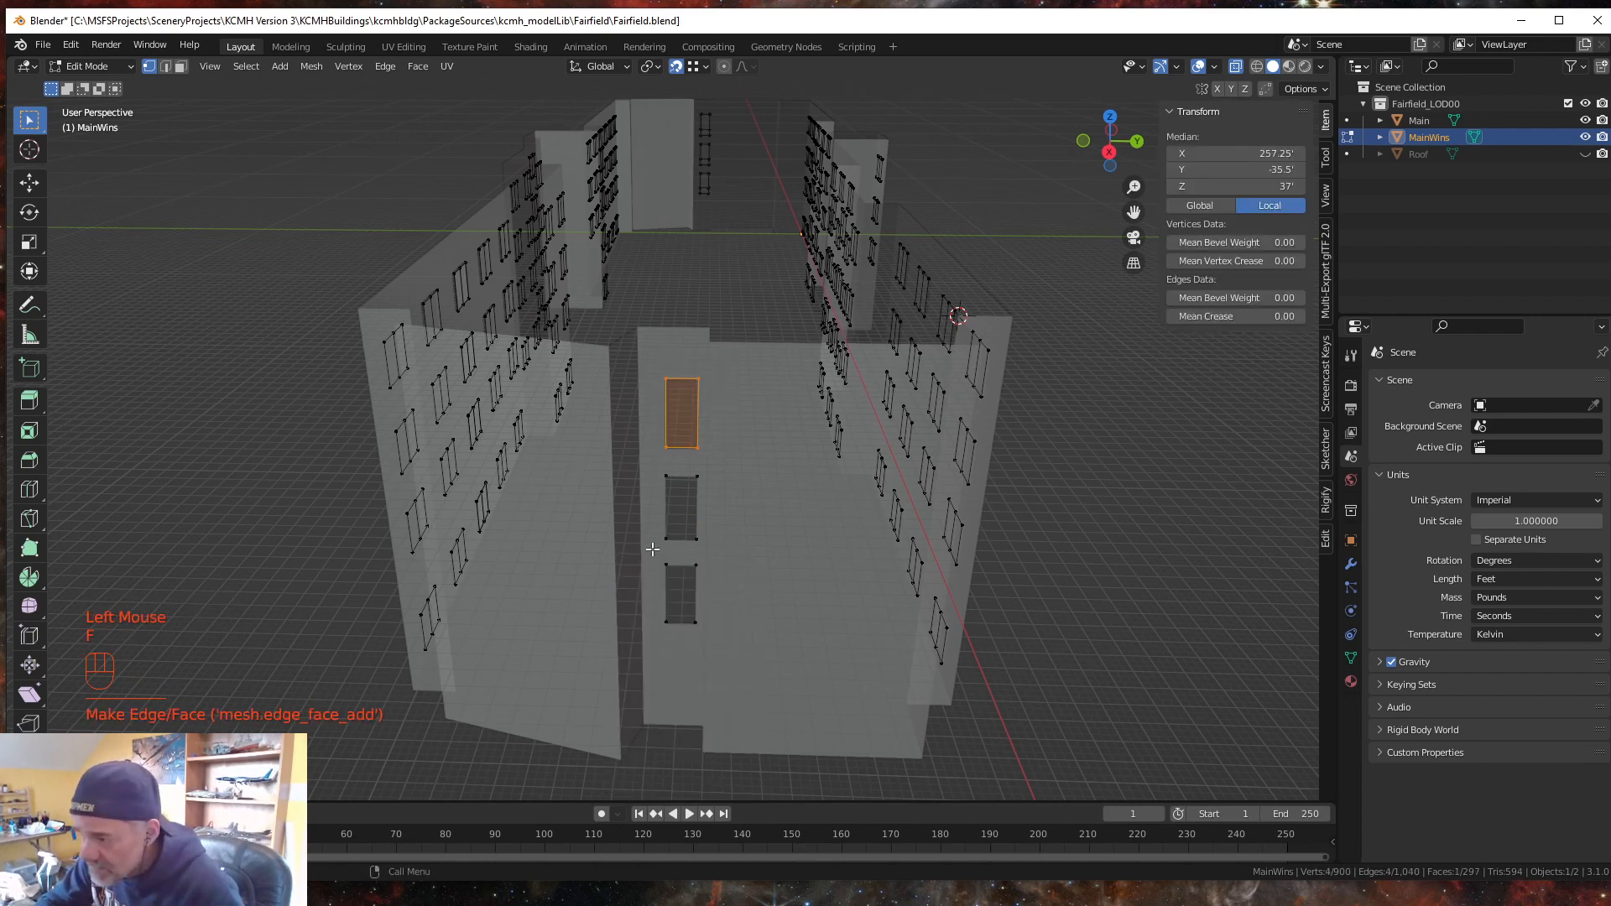
- Fill the middle and lowest of the three stacked end-wall windows with a single face each from their four corner vertices
{"action": "left_click_drag", "start_coordinate": [654, 552], "coordinate": [720, 463]}
{"action": "key", "text": "f"}
{"action": "key", "text": "f"}
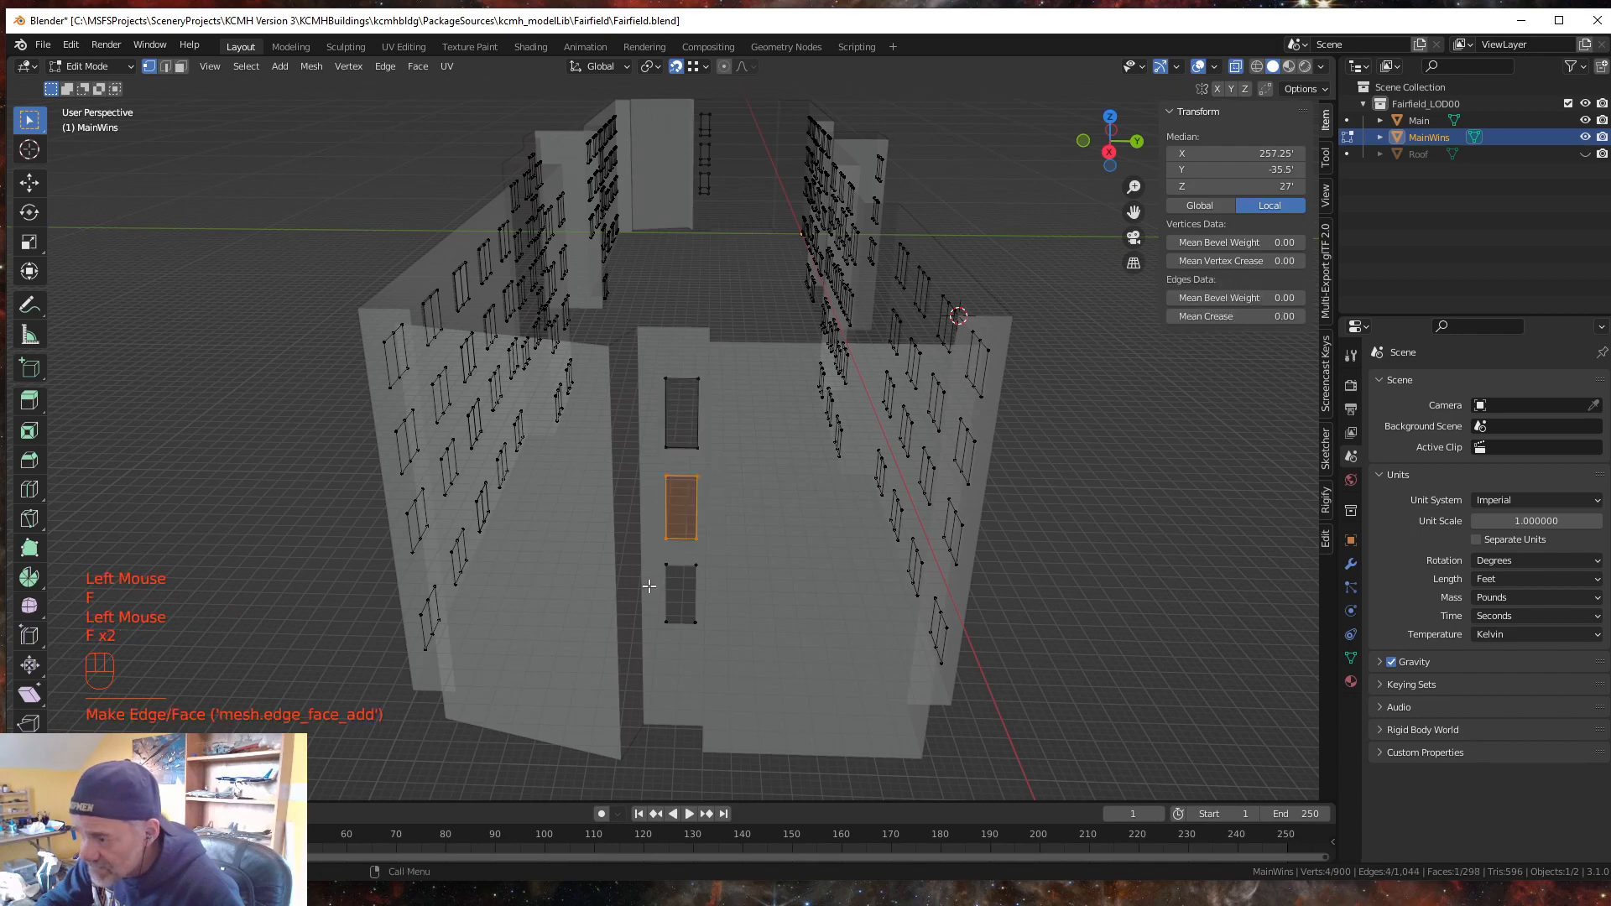
{"action": "left_click_drag", "start_coordinate": [654, 637], "coordinate": [709, 549]}
{"action": "key", "text": "f"}
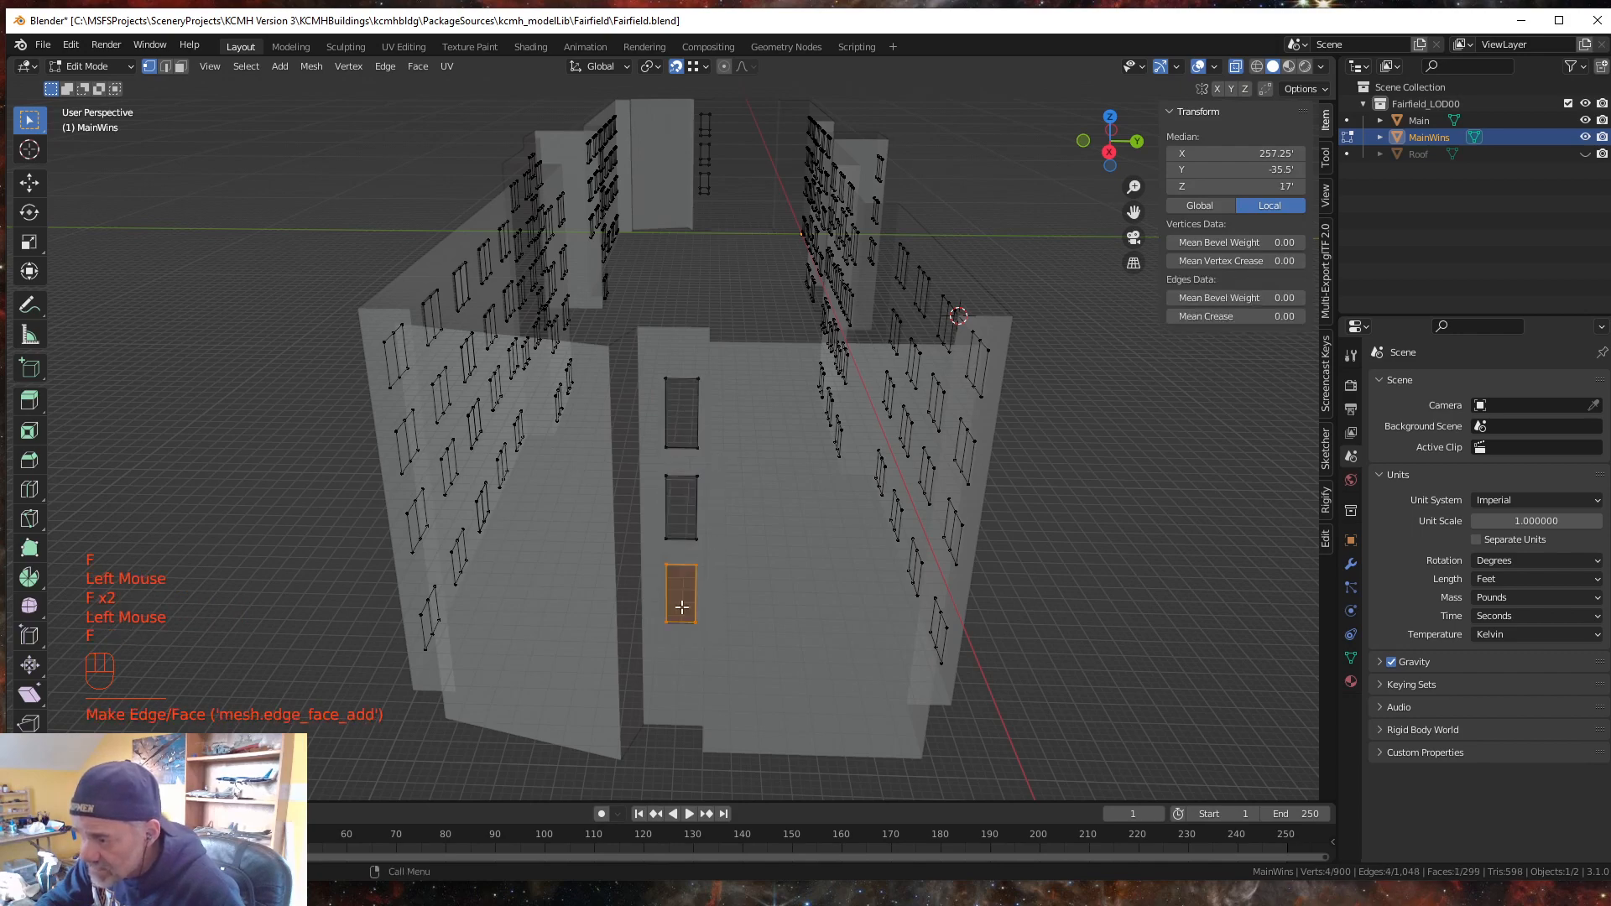
{"action": "middle_click", "coordinate": [742, 621]}
{"action": "middle_click_drag", "start_coordinate": [742, 621], "coordinate": [673, 478]}
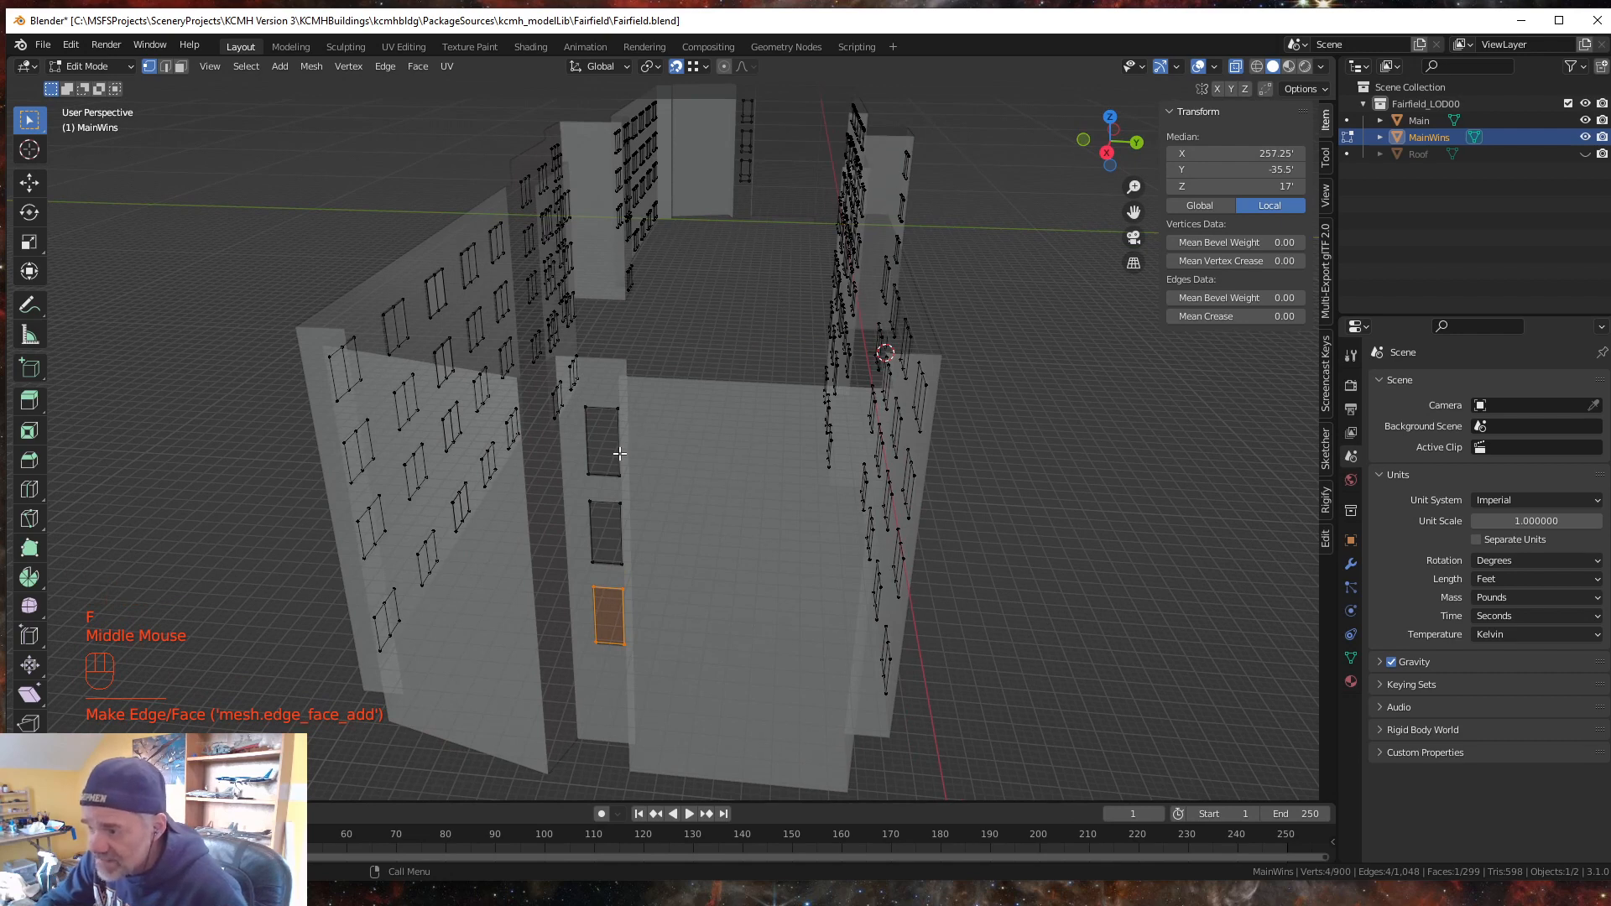
- Turn off see-through display and enable the Face Orientation overlay to check which way the new end-wall window faces point
{"action": "left_click", "coordinate": [1236, 66]}
{"action": "middle_click_drag", "start_coordinate": [791, 544], "coordinate": [795, 540]}
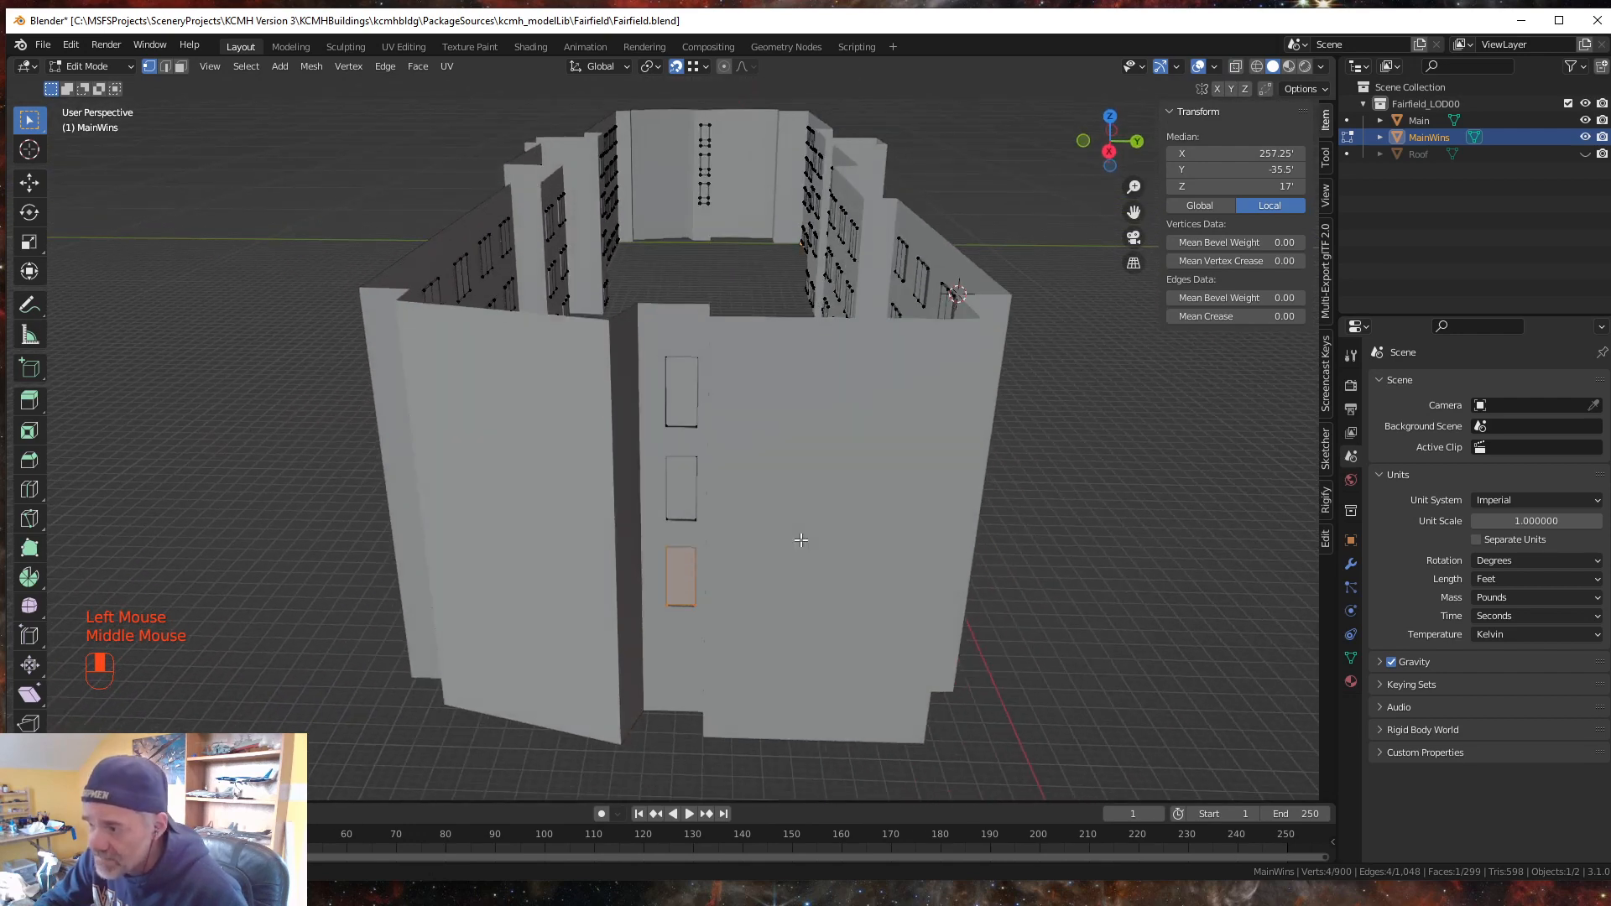
{"action": "left_click", "coordinate": [1216, 67]}
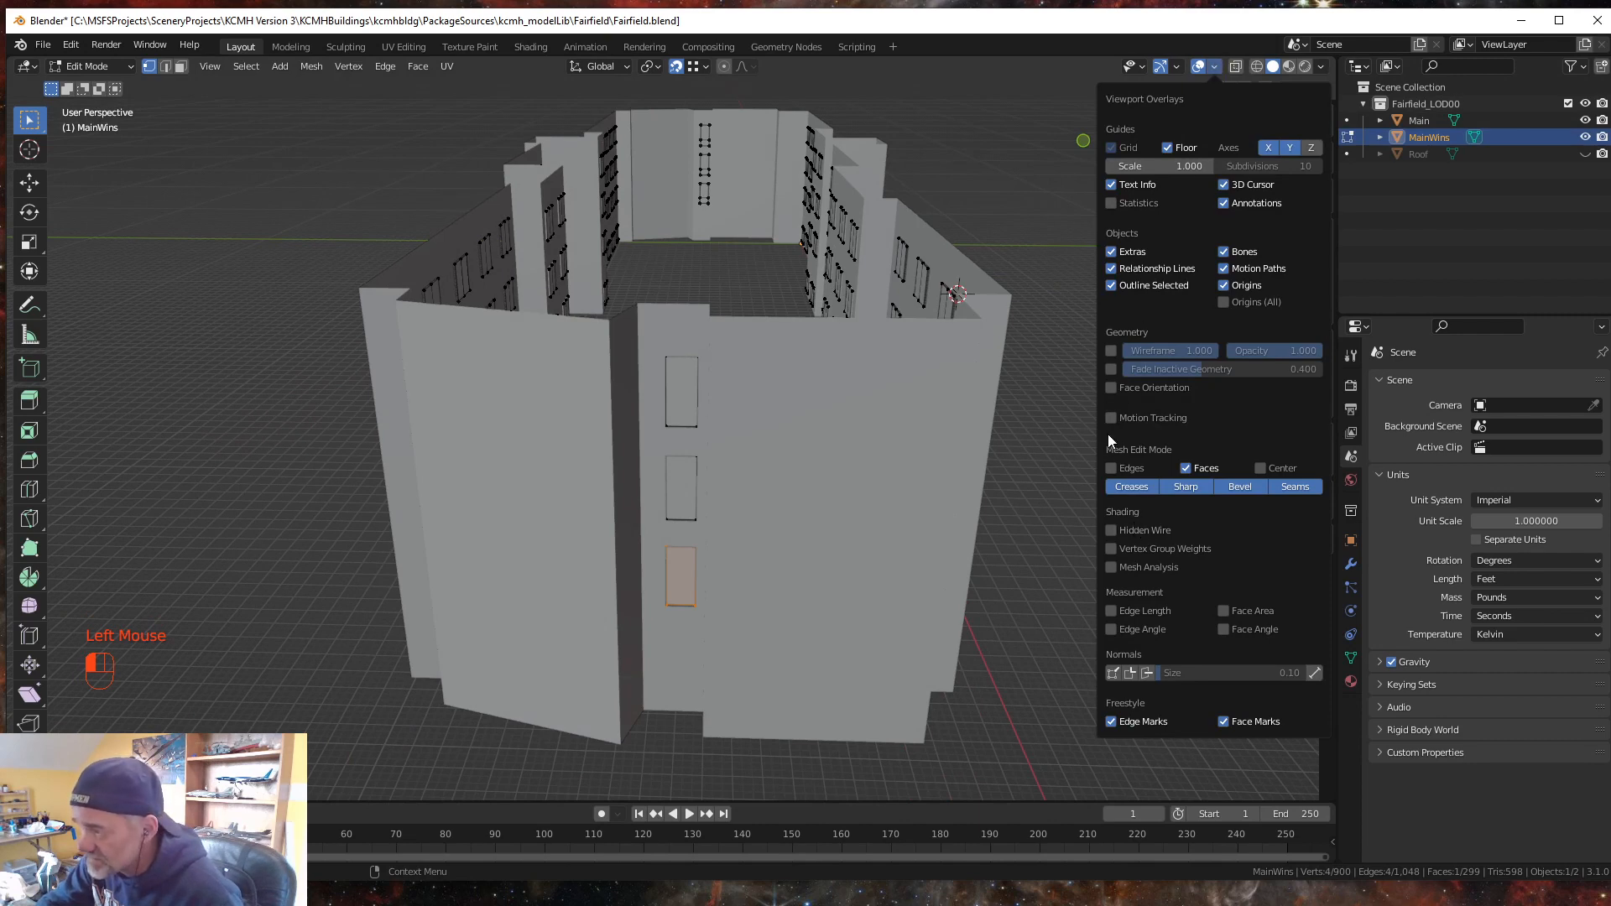
{"action": "left_click", "coordinate": [1112, 388]}
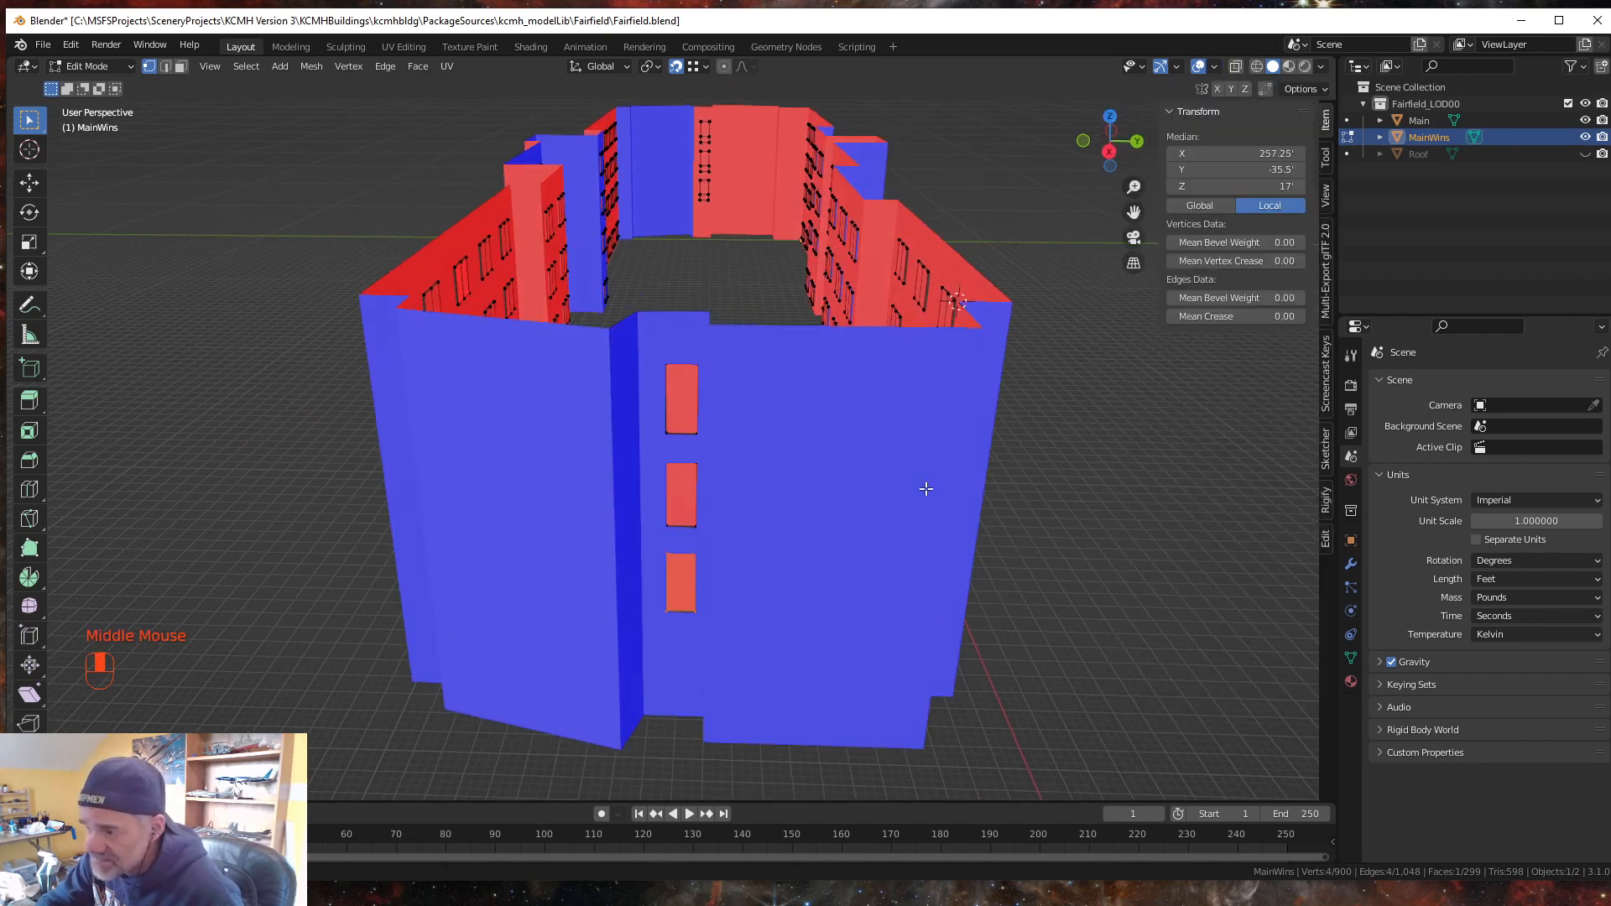
{"action": "mouse_move", "coordinate": [923, 485]}
{"action": "middle_mouse_down"}
{"action": "mouse_move", "coordinate": [906, 503]}
{"action": "mouse_move", "coordinate": [873, 479]}
{"action": "mouse_move", "coordinate": [916, 525]}
{"action": "mouse_move", "coordinate": [795, 543]}
{"action": "mouse_move", "coordinate": [571, 478]}
{"action": "mouse_move", "coordinate": [527, 499]}
{"action": "mouse_move", "coordinate": [532, 475]}
{"action": "mouse_move", "coordinate": [892, 475]}
{"action": "mouse_move", "coordinate": [911, 502]}
{"action": "middle_mouse_up"}
{"action": "scroll", "coordinate": [874, 480], "scroll_direction": "down", "scroll_amount": 2}
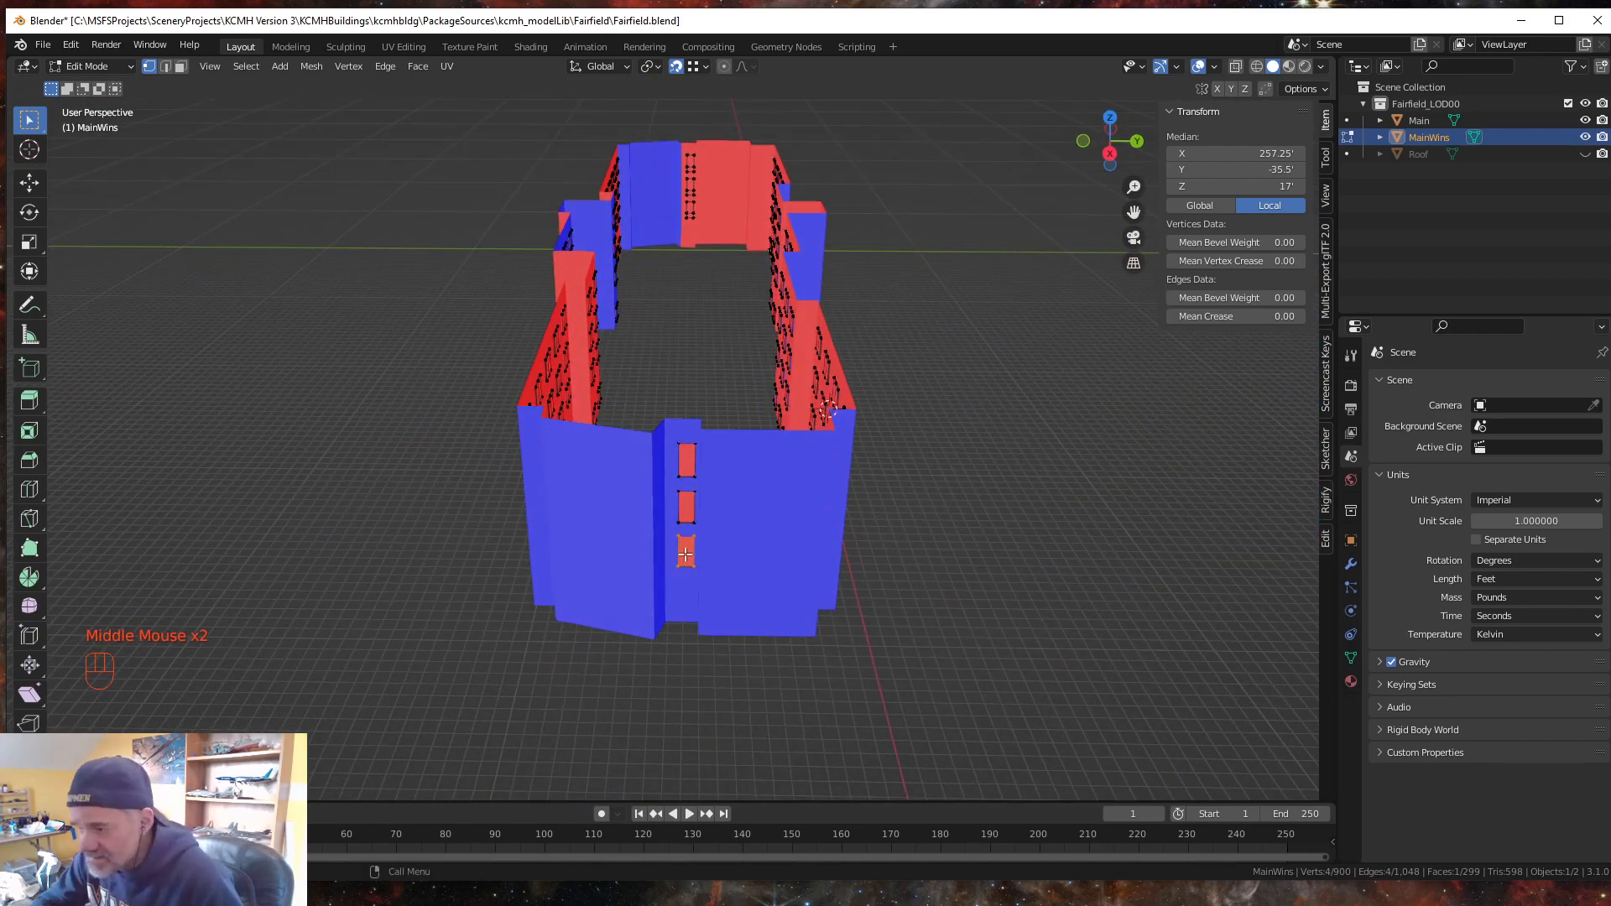
{"action": "mouse_move", "coordinate": [709, 557]}
{"action": "middle_mouse_down", "text": "shift"}
{"action": "mouse_move", "coordinate": [744, 582]}
{"action": "mouse_move", "coordinate": [733, 568]}
{"action": "middle_mouse_up", "text": "shift"}
{"action": "scroll", "coordinate": [730, 569], "scroll_direction": "up", "scroll_amount": 2}
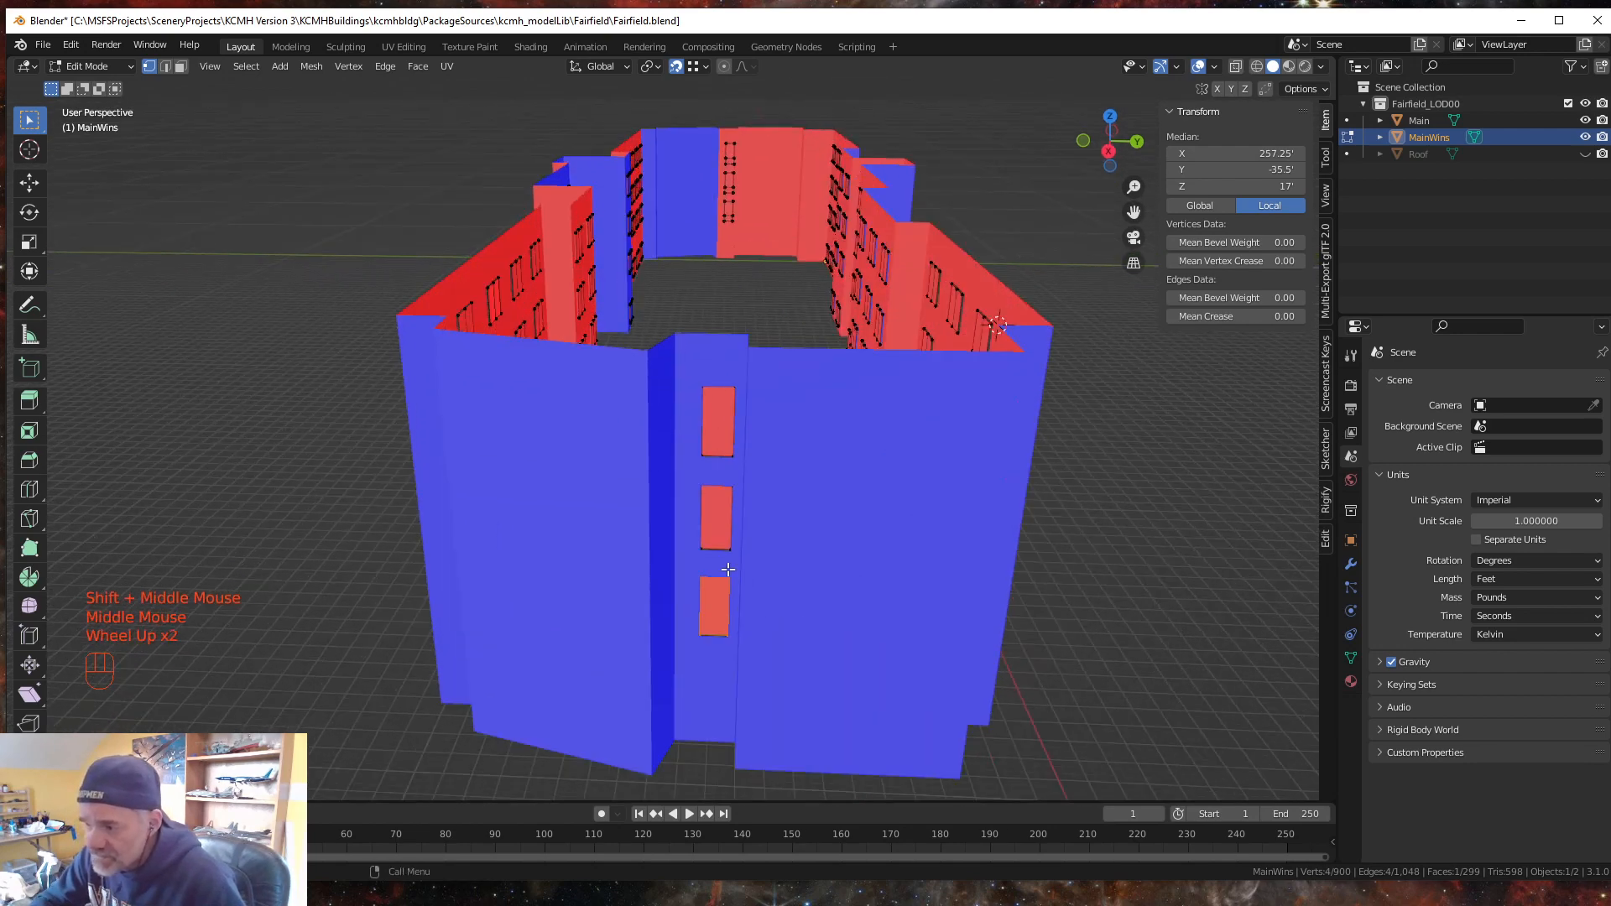
- In face select mode, select the three rebuilt end-wall window faces and flip their normals
{"action": "left_click", "coordinate": [178, 66]}
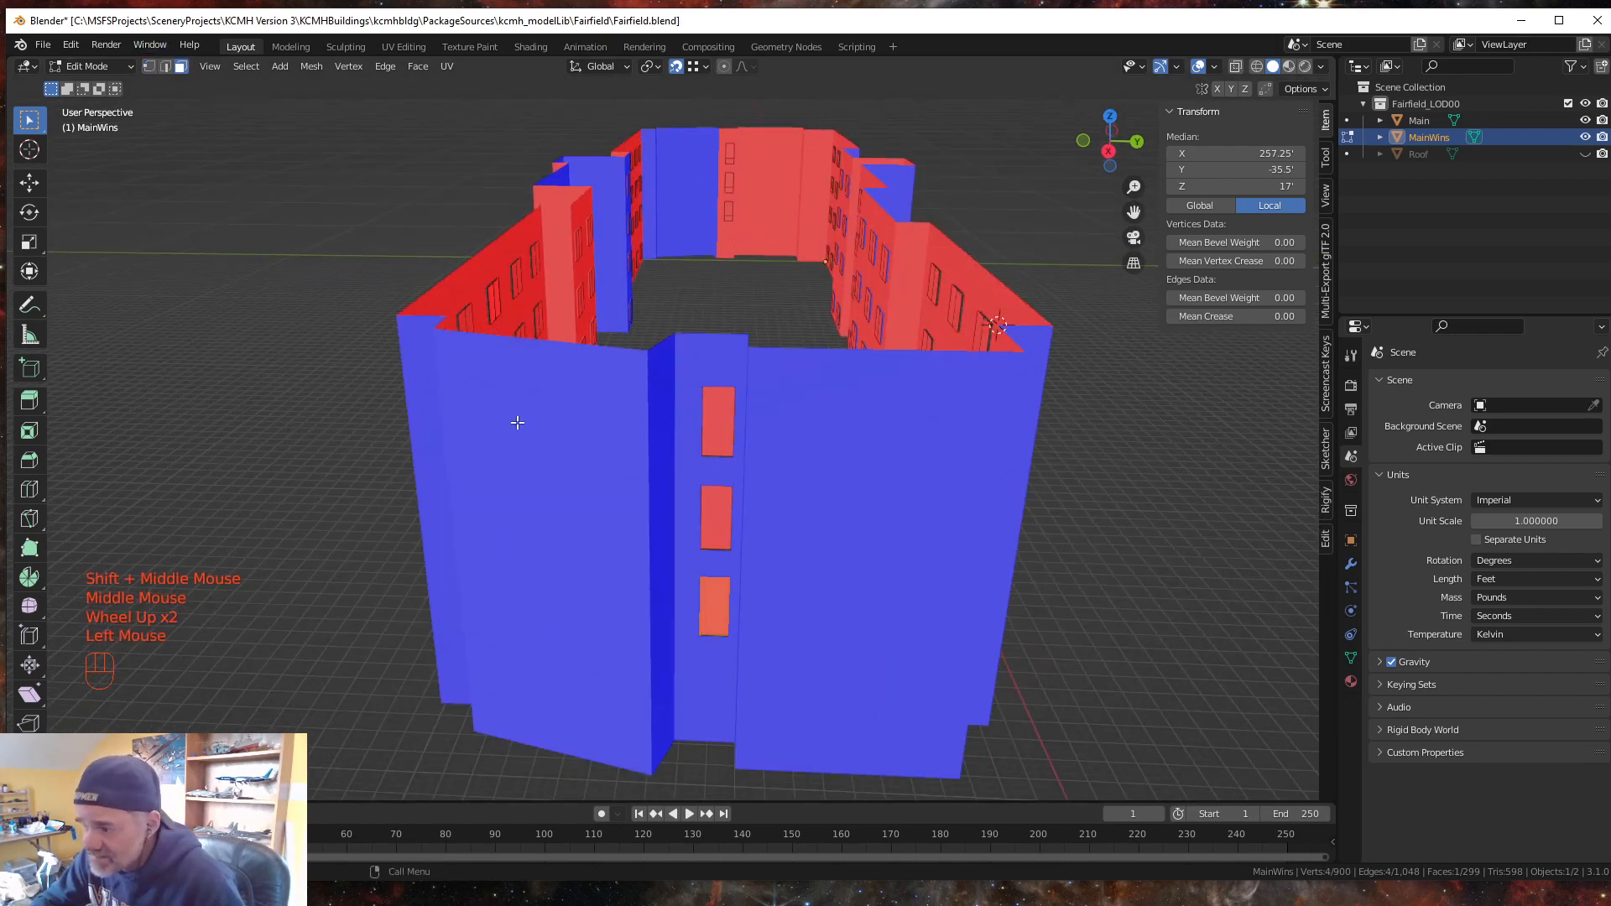
{"action": "left_click_drag", "start_coordinate": [685, 609], "coordinate": [755, 389]}
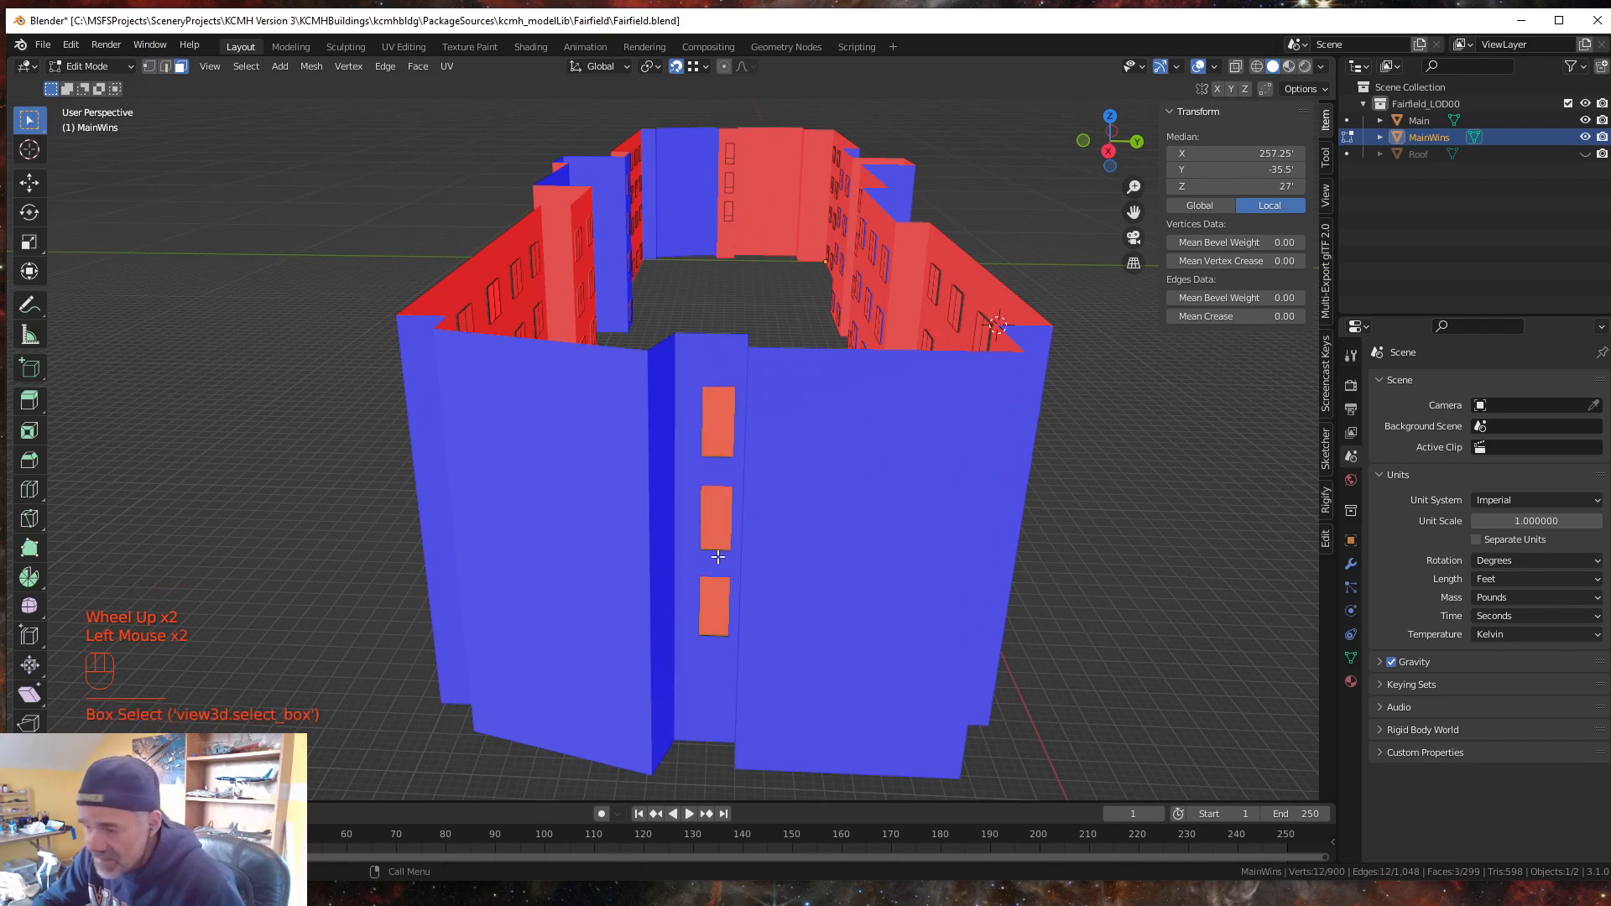
{"action": "key", "text": "alt+n"}
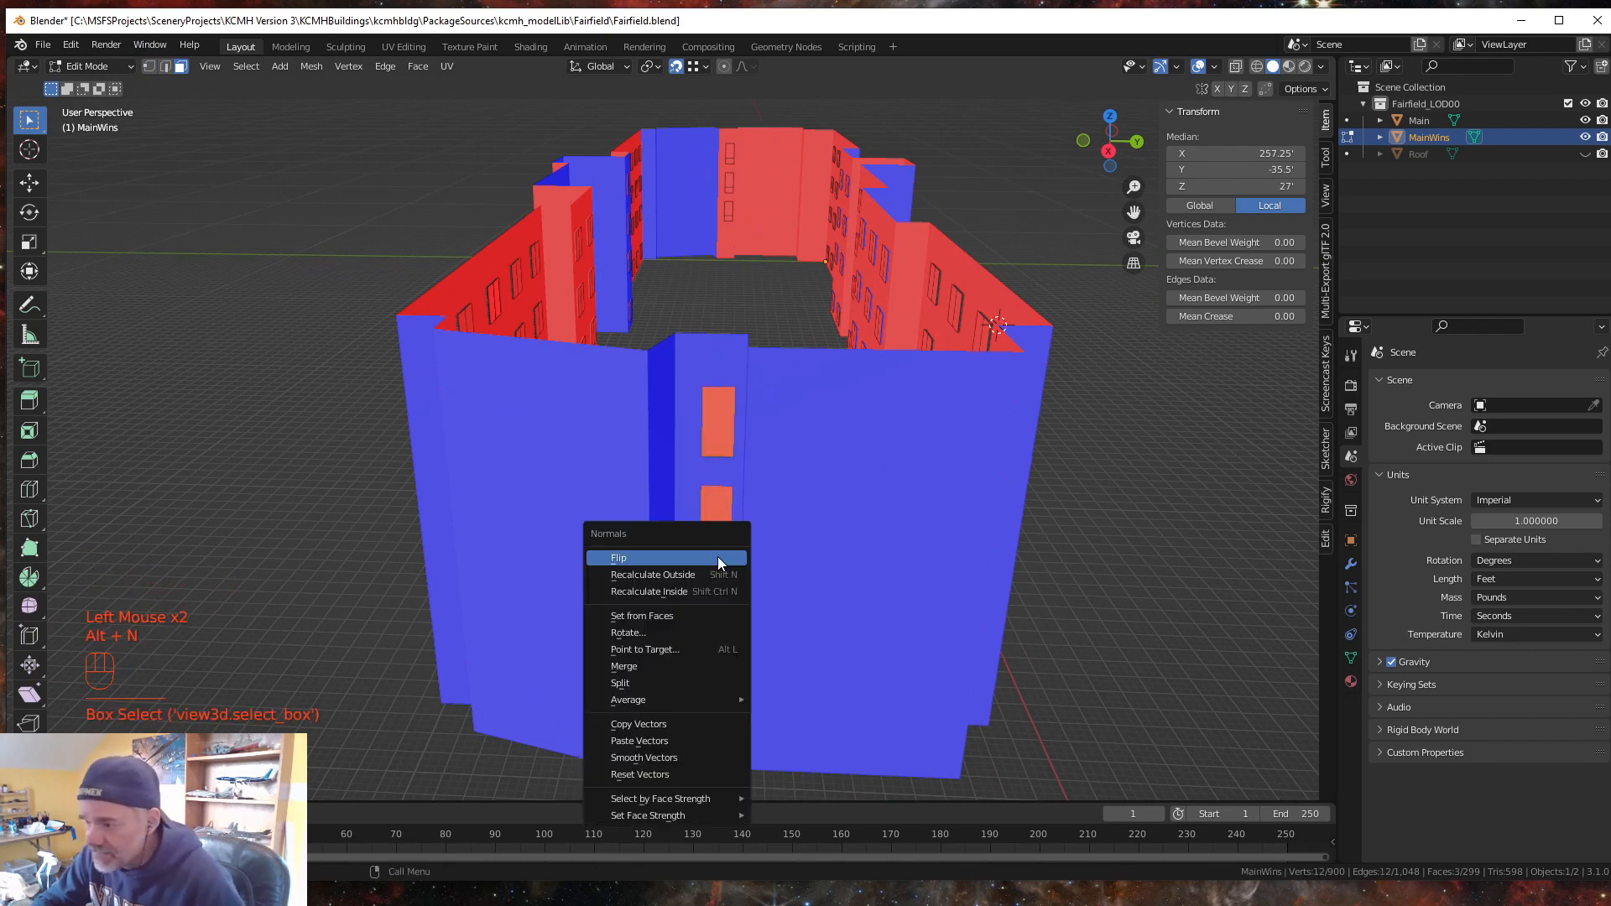
{"action": "left_click", "coordinate": [718, 556]}
{"action": "mouse_move", "coordinate": [1088, 605]}
{"action": "middle_mouse_down"}
{"action": "mouse_move", "coordinate": [1075, 619]}
{"action": "mouse_move", "coordinate": [1083, 608]}
{"action": "middle_mouse_up"}
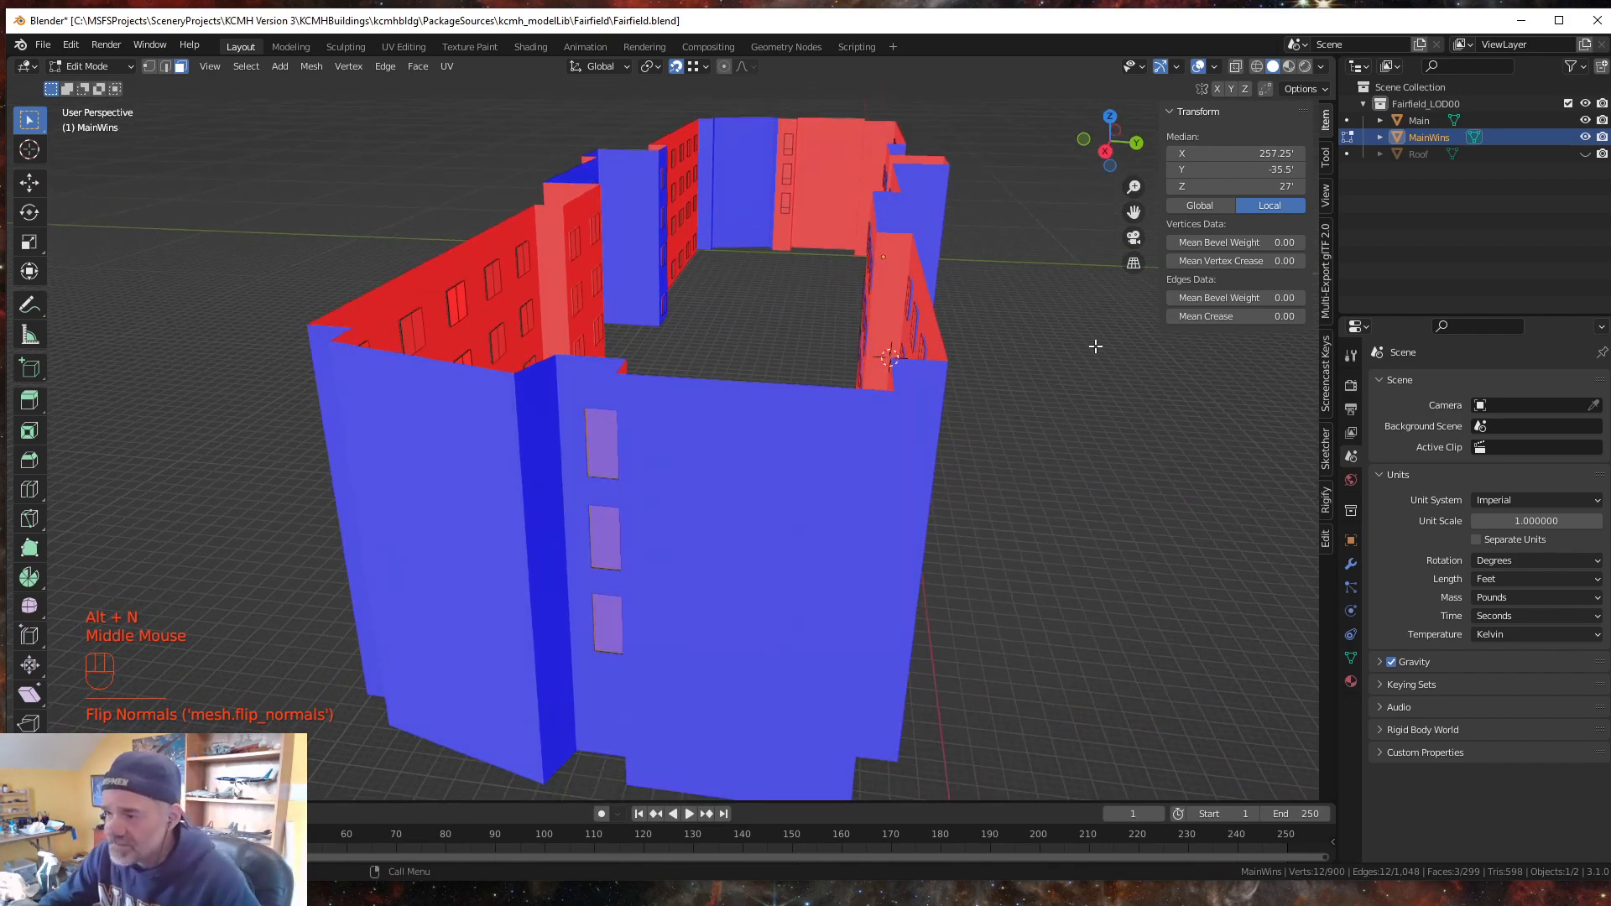
- At the opposite end wall, select the three stacked windows and delete only their edges and faces, keeping the vertices
{"action": "middle_click_drag", "start_coordinate": [1136, 461], "coordinate": [790, 521]}
{"action": "scroll", "coordinate": [785, 504], "scroll_direction": "down", "scroll_amount": 2}
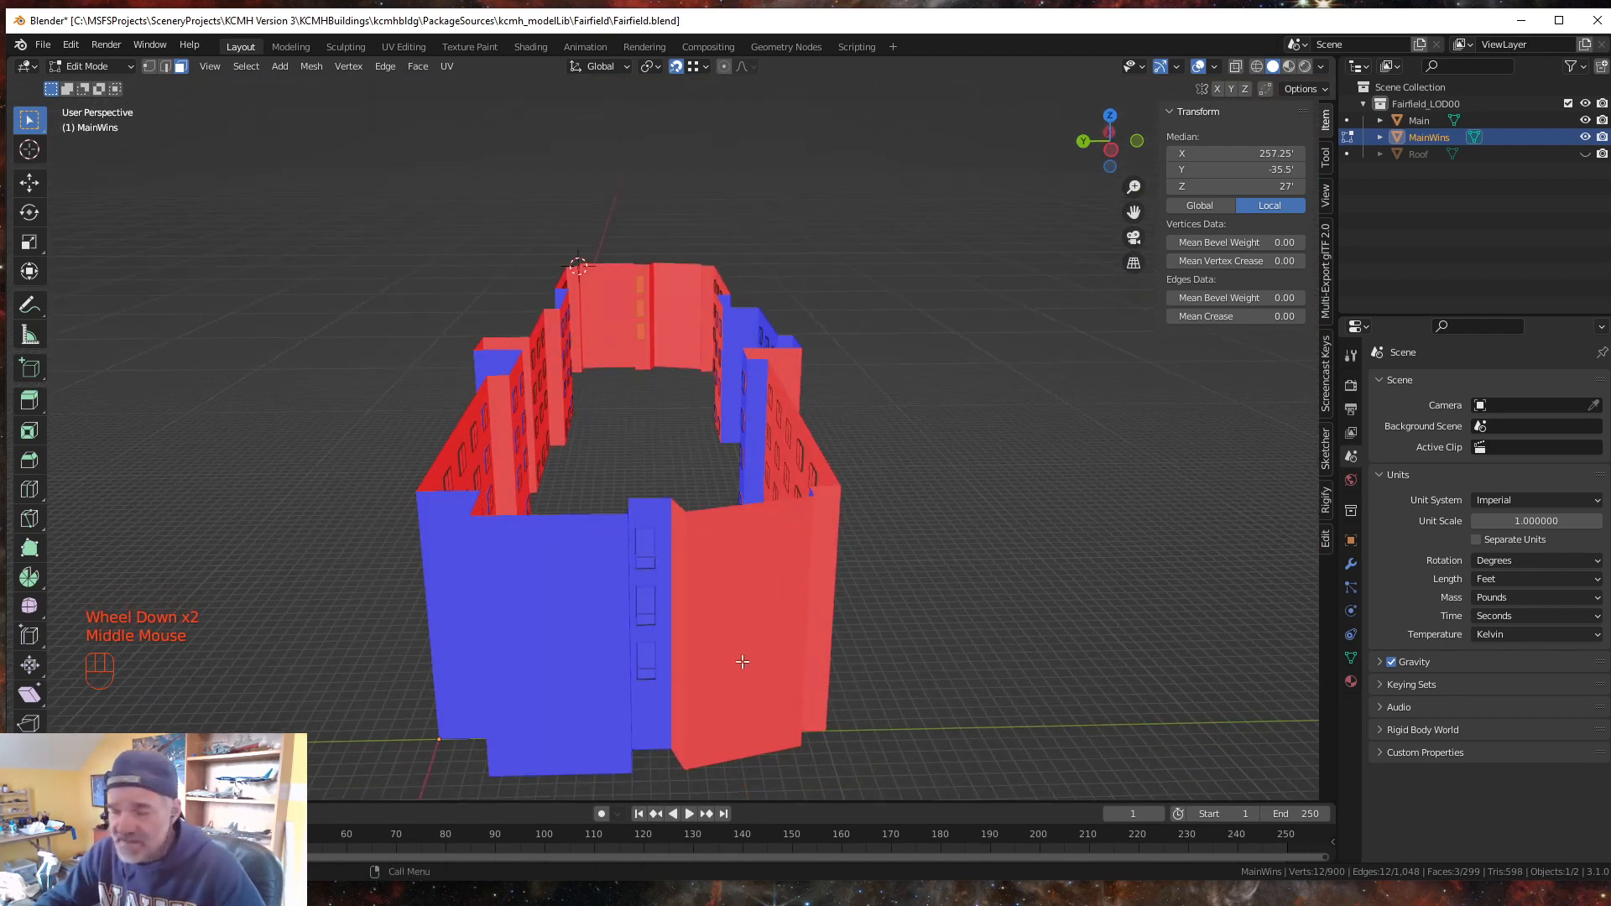
{"action": "left_click_drag", "start_coordinate": [622, 713], "coordinate": [672, 471]}
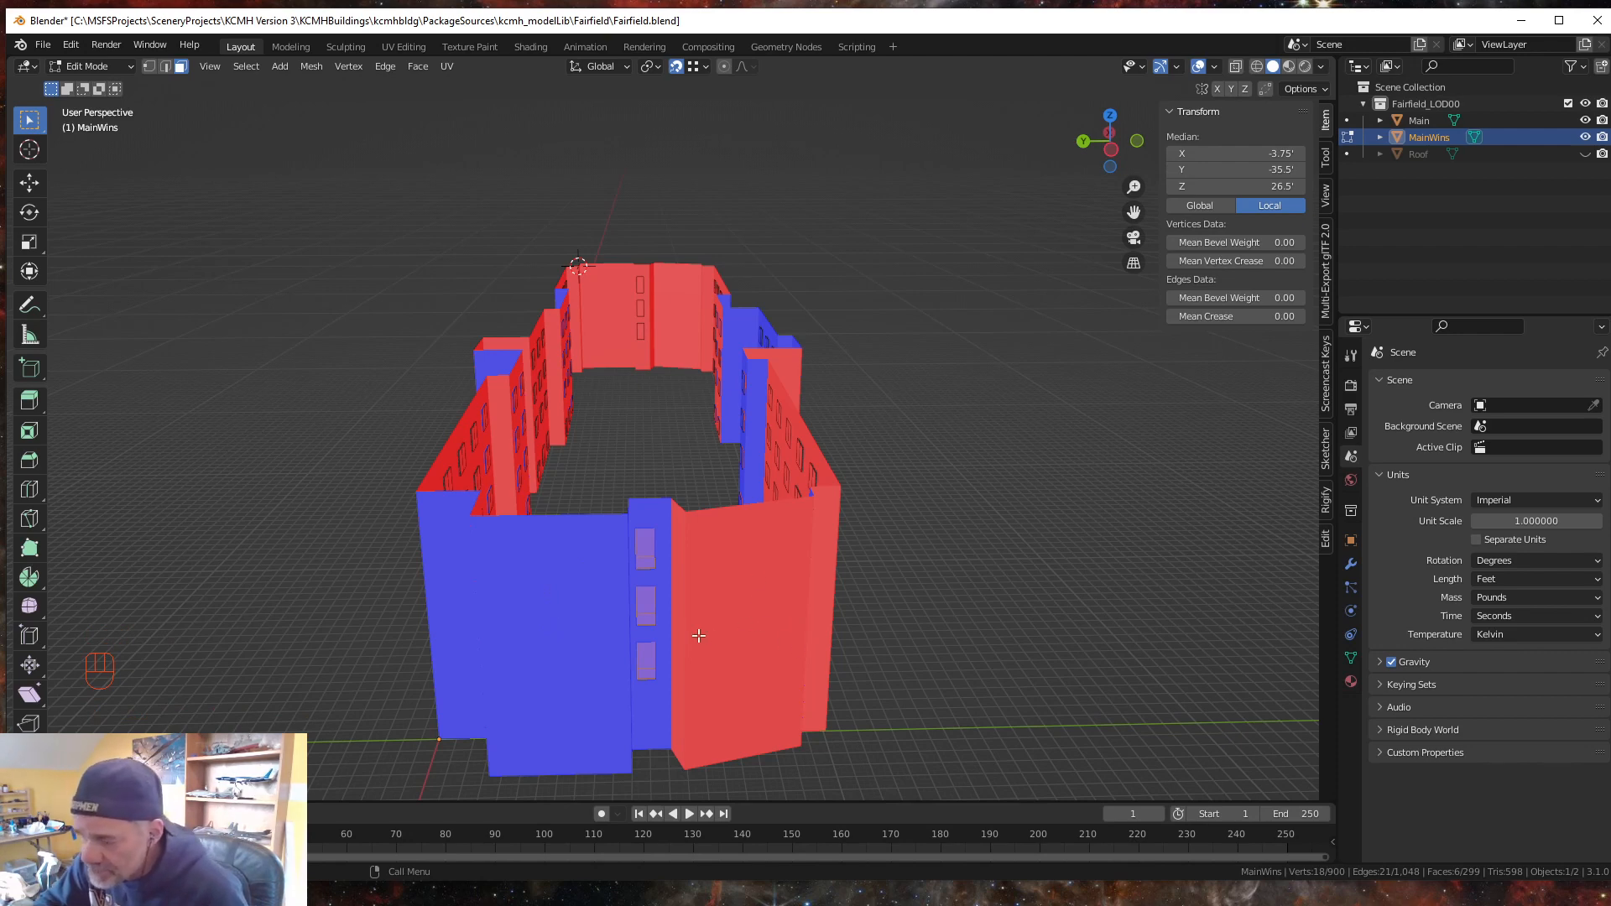
{"action": "scroll", "coordinate": [696, 636], "scroll_direction": "up", "scroll_amount": 2}
{"action": "middle_click_drag", "start_coordinate": [663, 746], "coordinate": [651, 669], "text": "shift"}
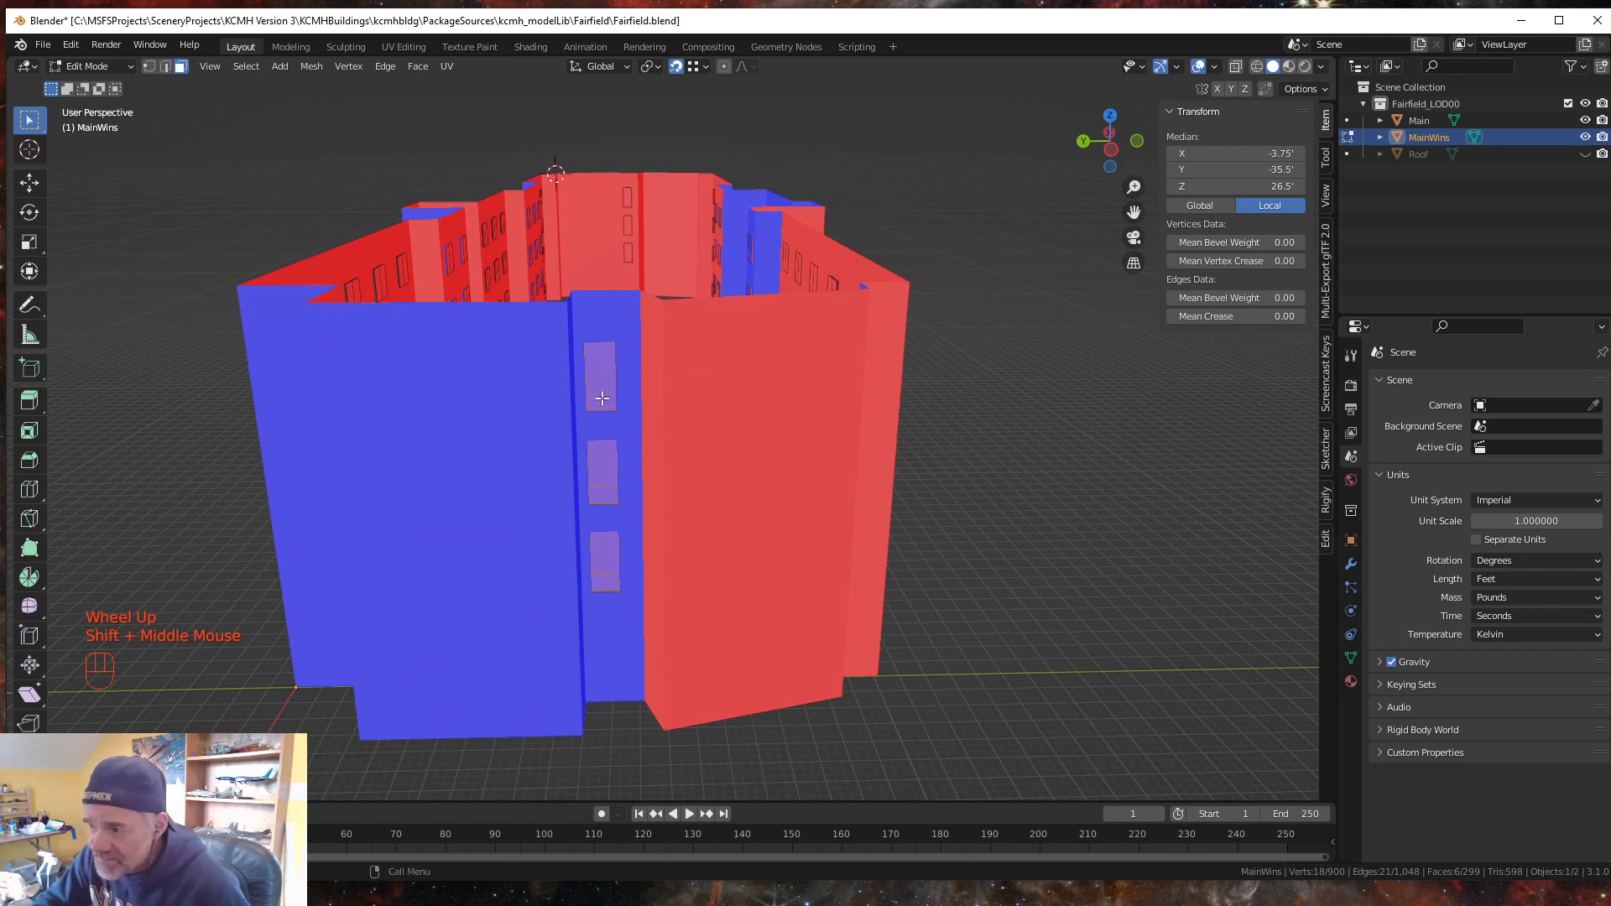
{"action": "key", "text": "Delete"}
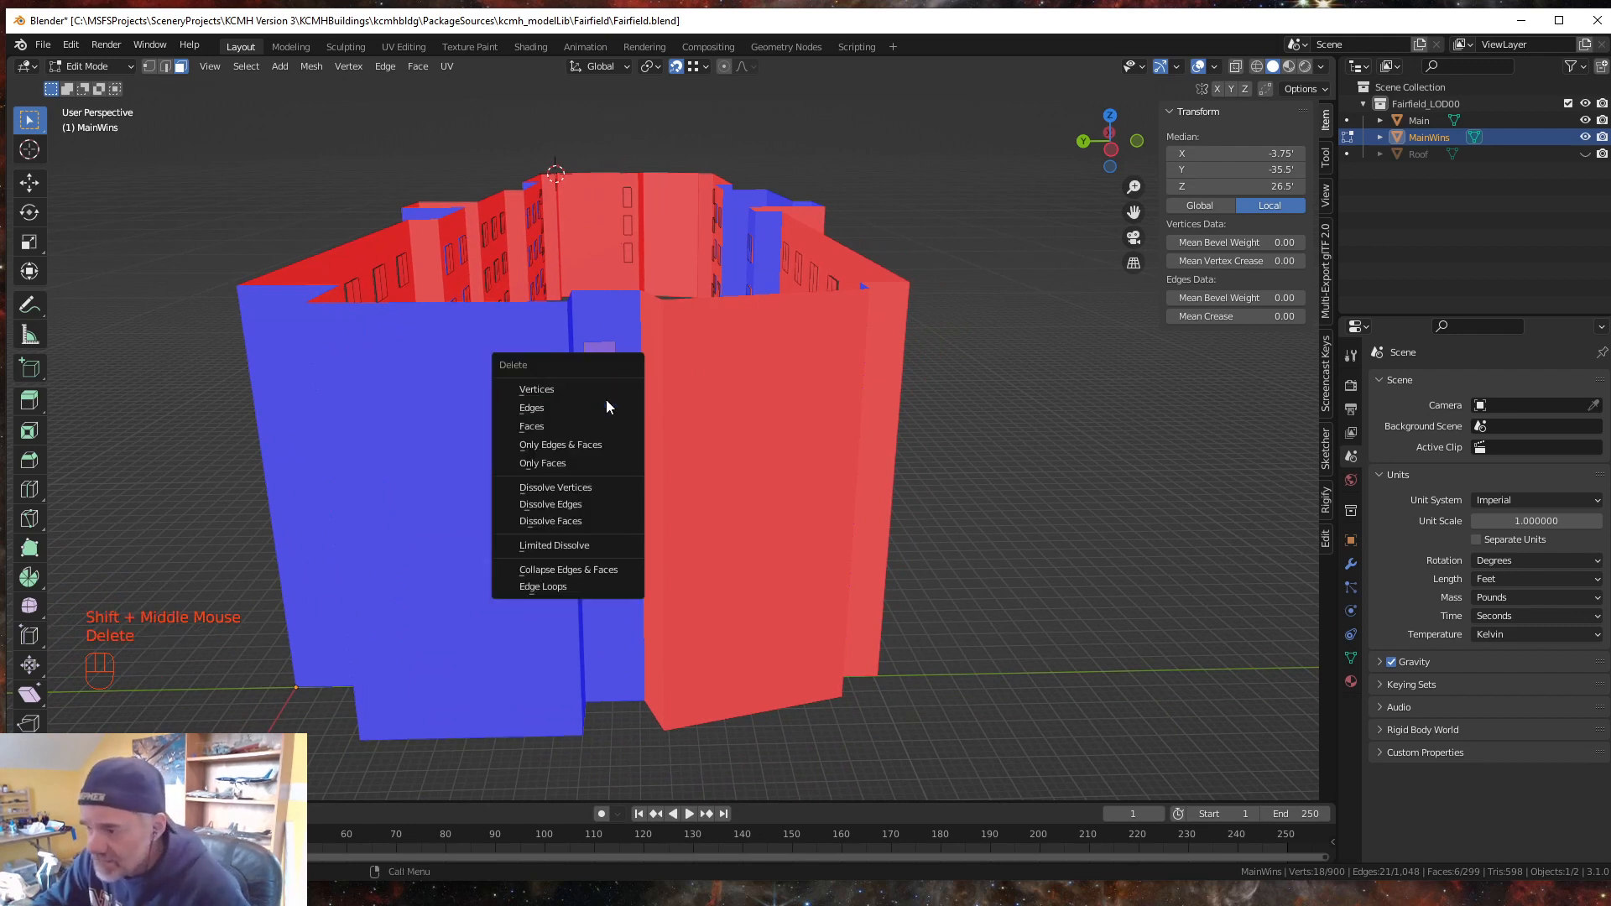
{"action": "left_click", "coordinate": [569, 448]}
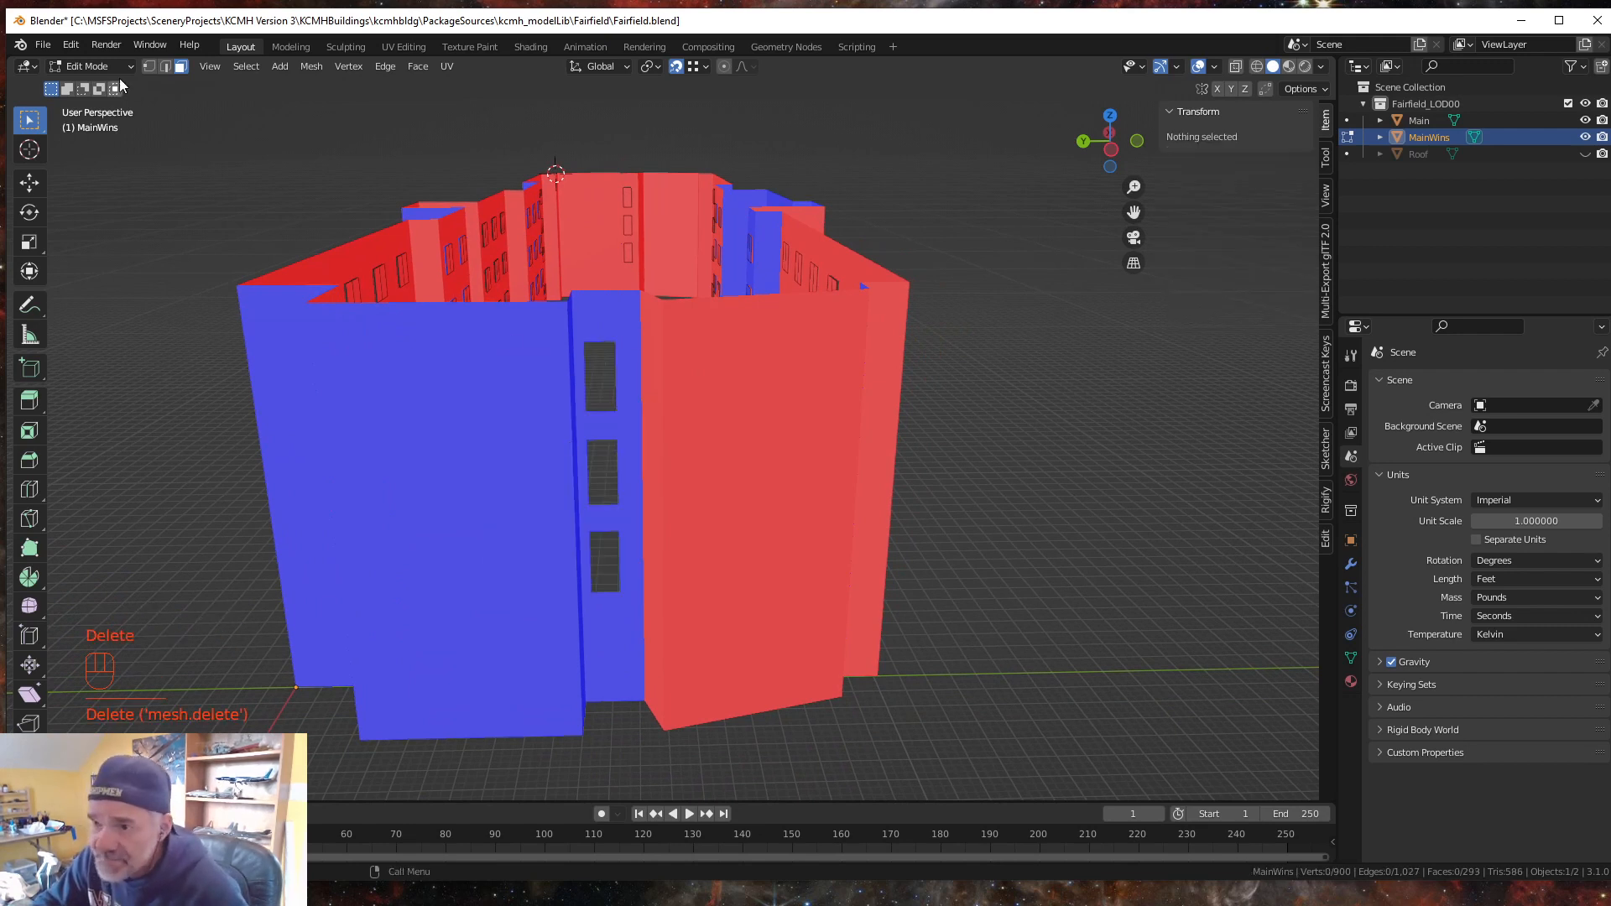
- In vertex select mode, delete the intermediate side vertices of the three windows in this end wall, leaving only their corners
{"action": "left_click", "coordinate": [149, 66]}
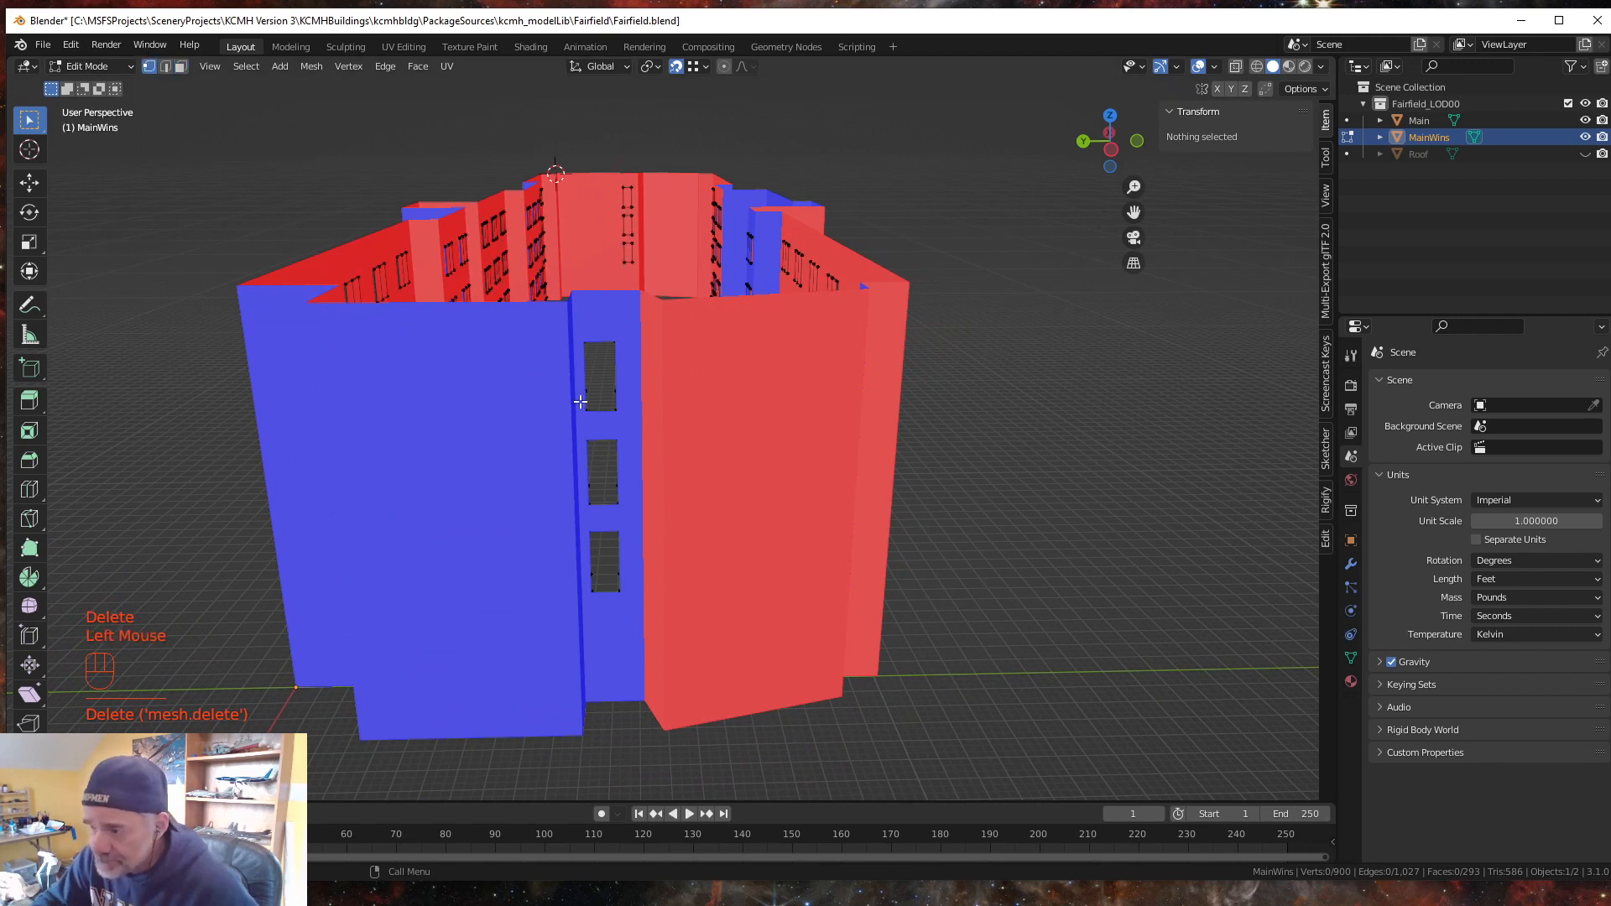
{"action": "left_click_drag", "start_coordinate": [581, 401], "coordinate": [629, 379]}
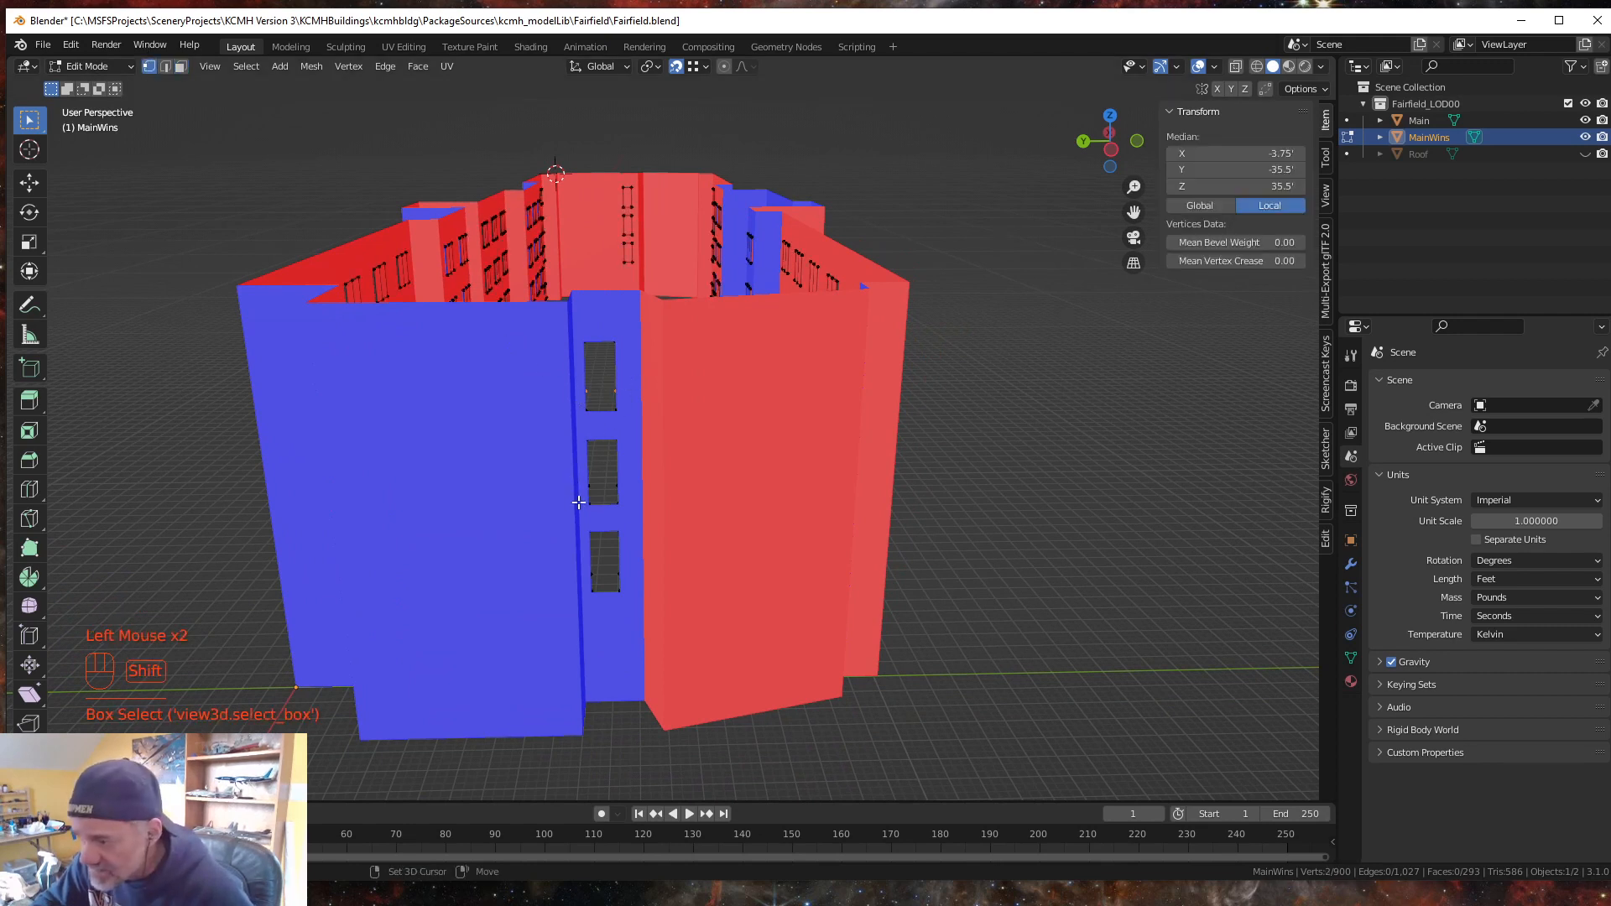
{"action": "left_click_drag", "start_coordinate": [581, 492], "coordinate": [647, 461], "text": "shift"}
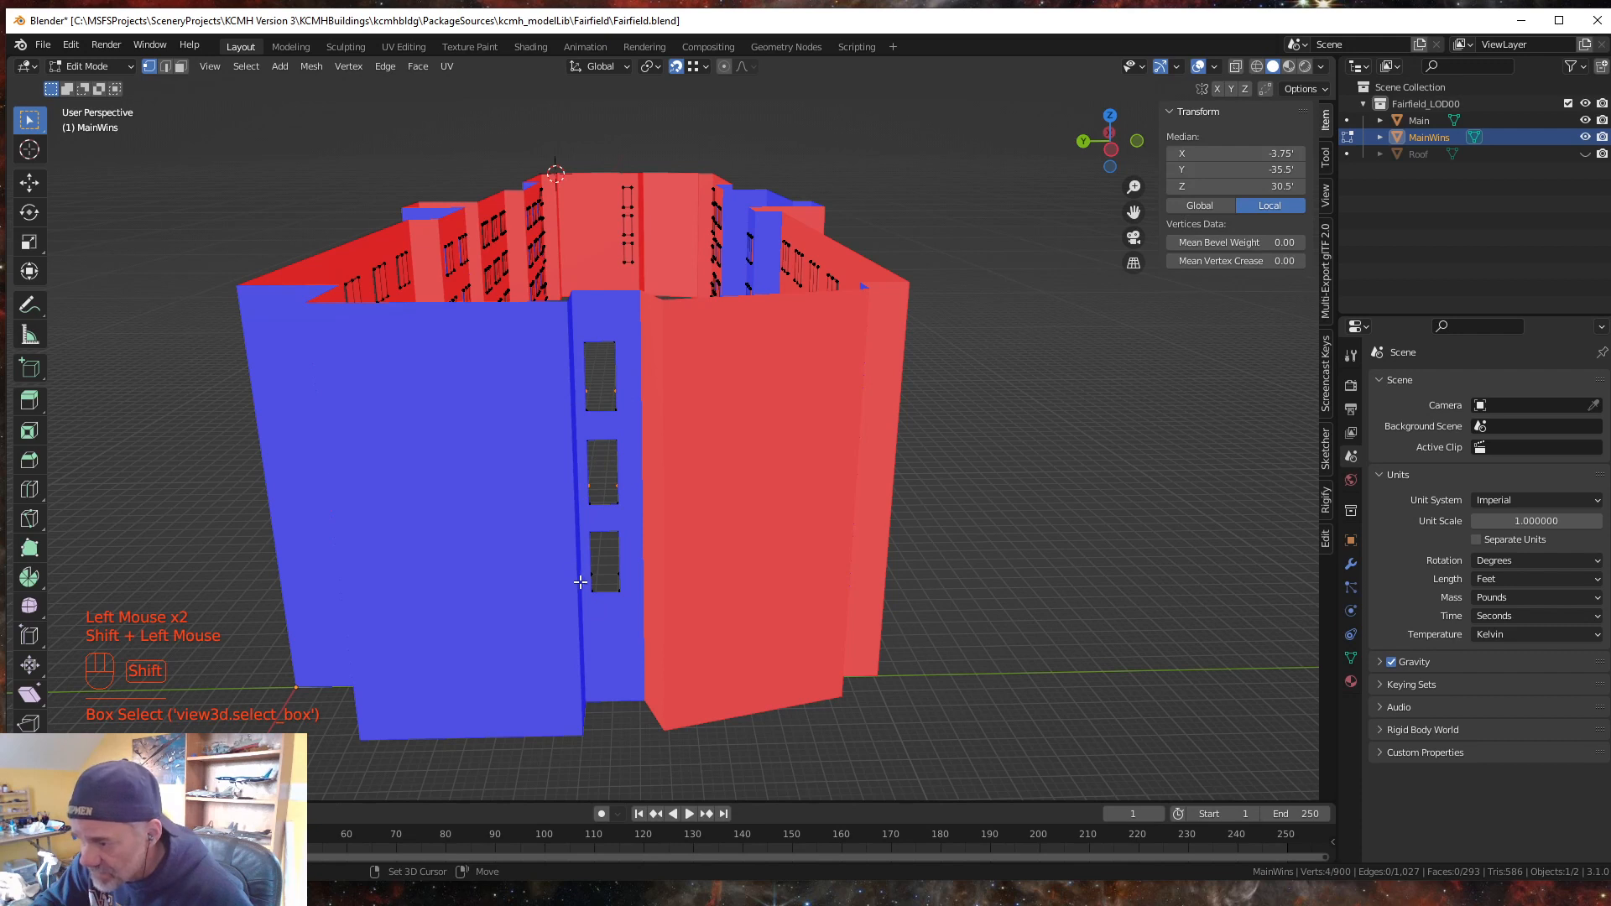
{"action": "left_click_drag", "start_coordinate": [580, 581], "coordinate": [633, 554], "text": "shift"}
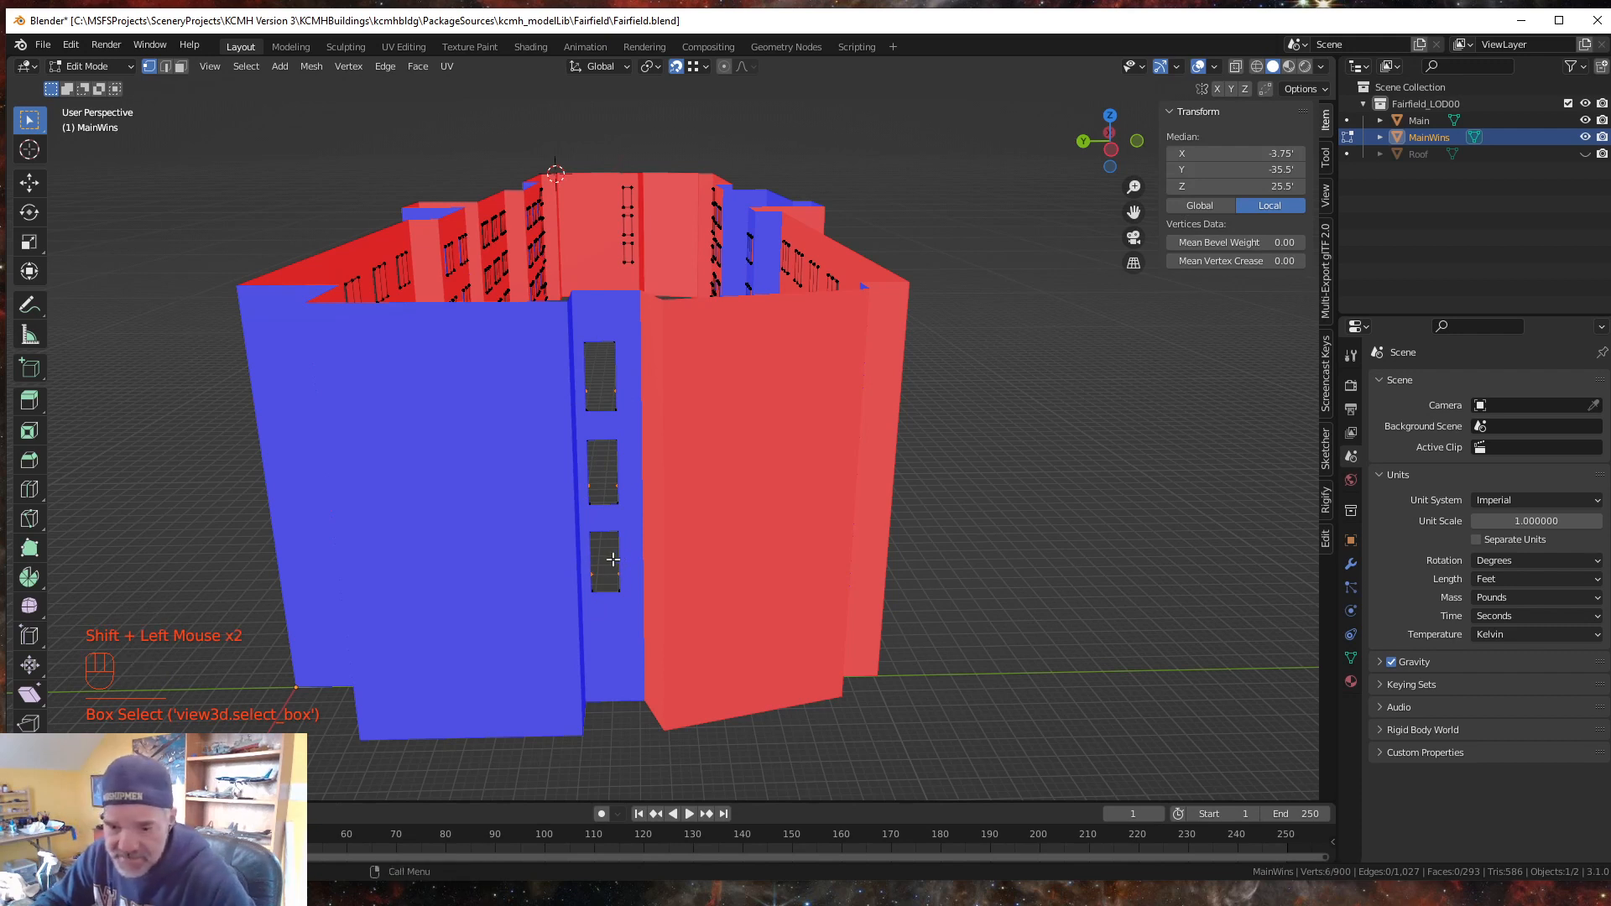
{"action": "key", "text": "Delete"}
{"action": "left_click", "coordinate": [550, 502]}
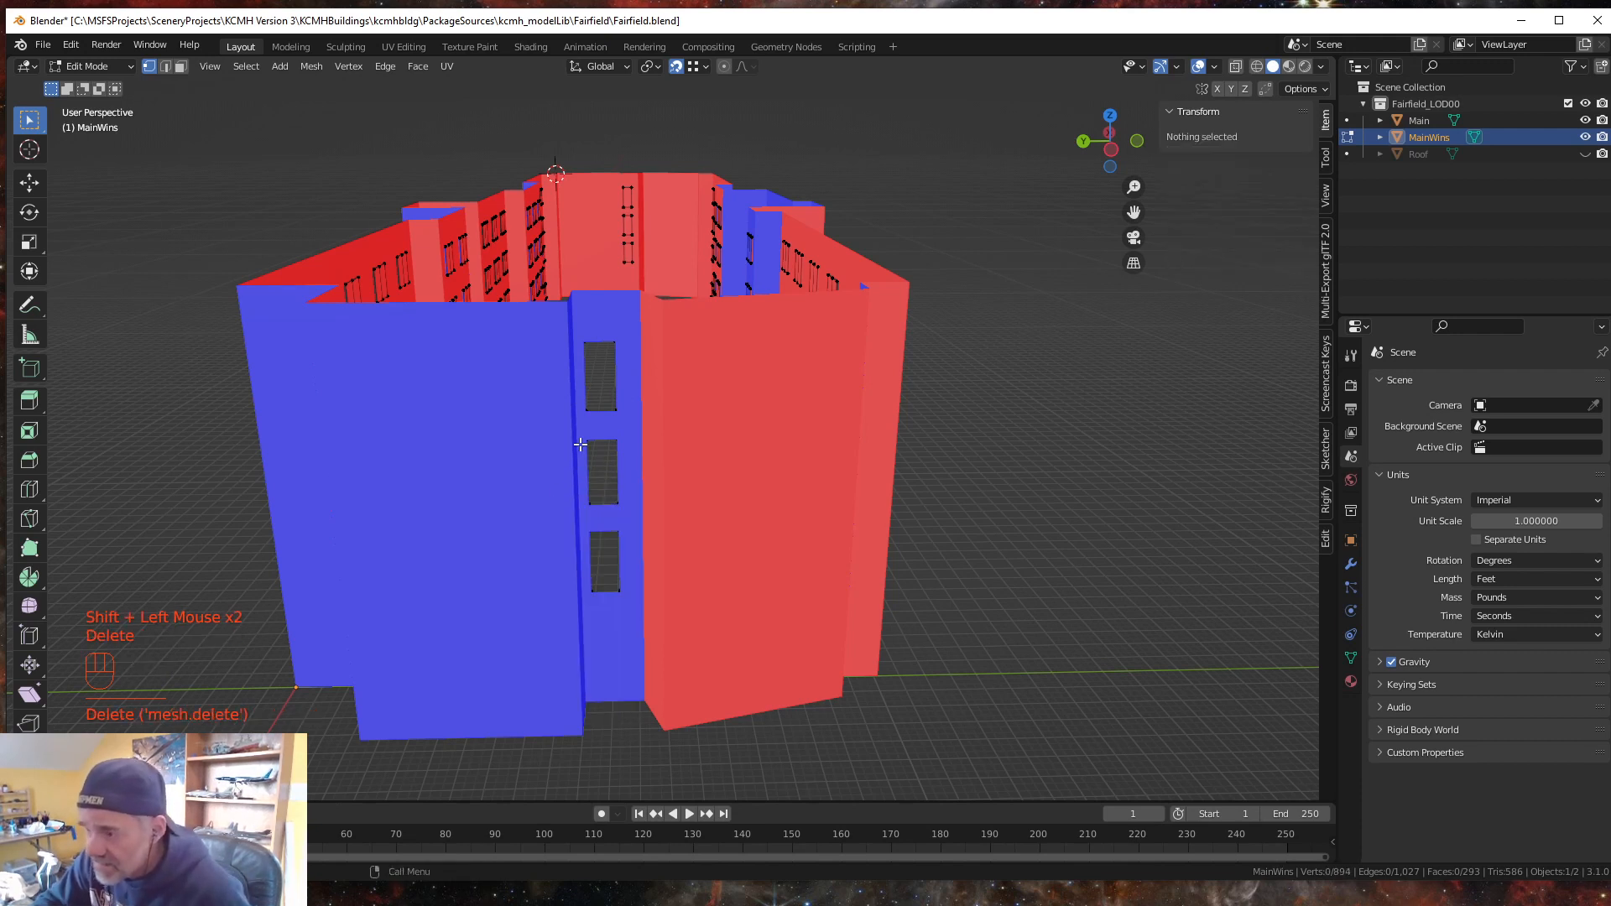
- Fill each of the three windows in the opposite end wall with a single face from its four corner vertices
{"action": "left_click_drag", "start_coordinate": [581, 424], "coordinate": [634, 325]}
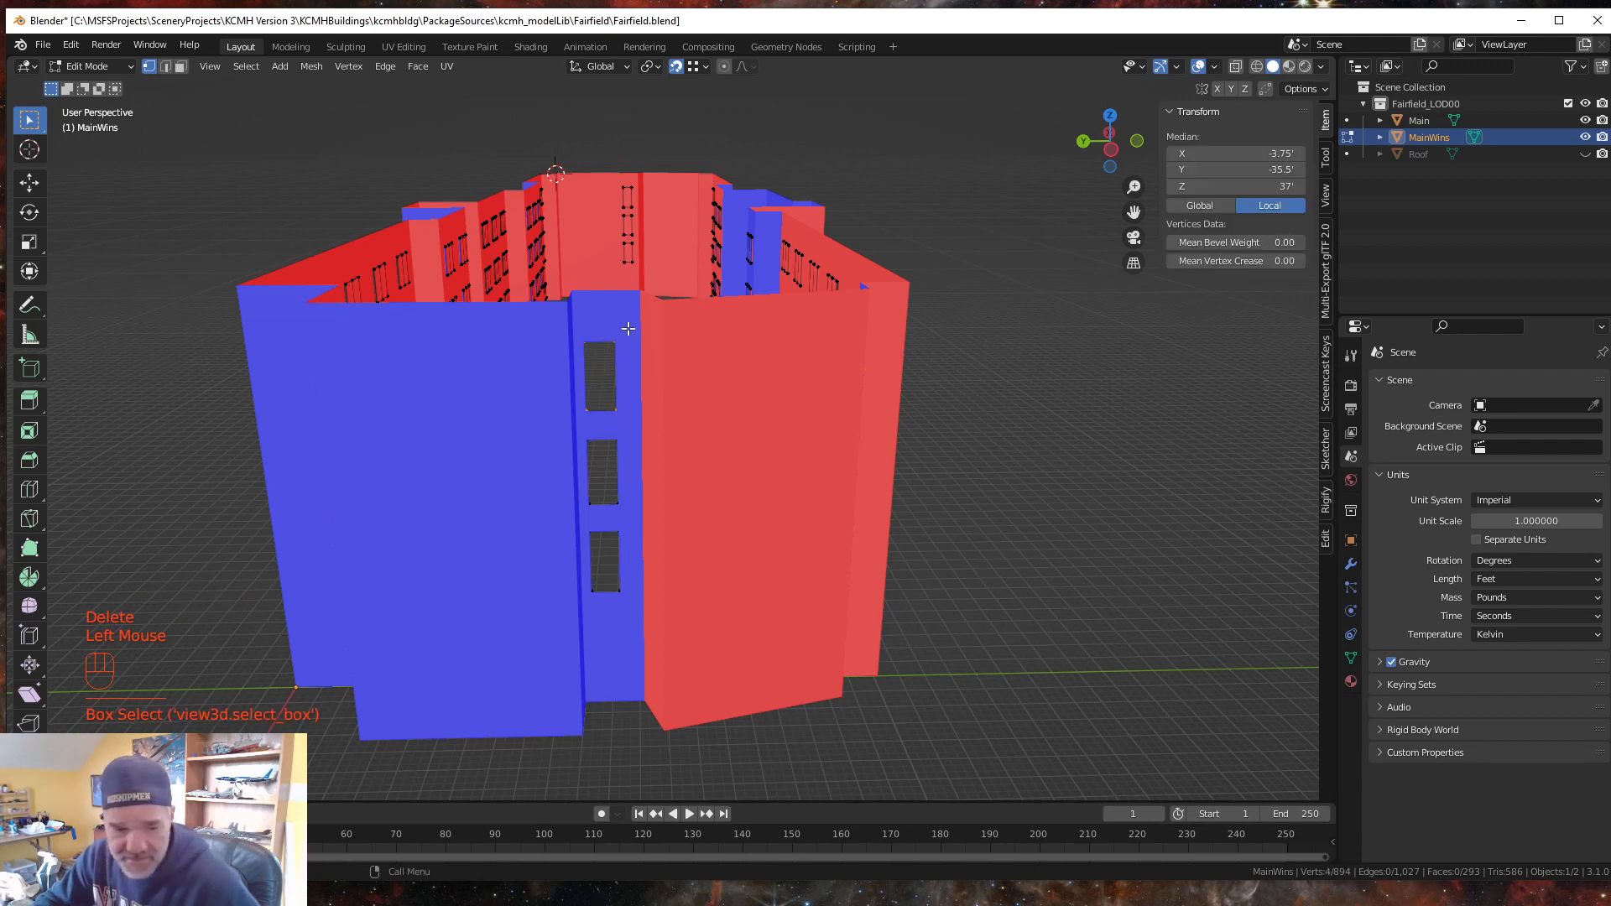
{"action": "key", "text": "f"}
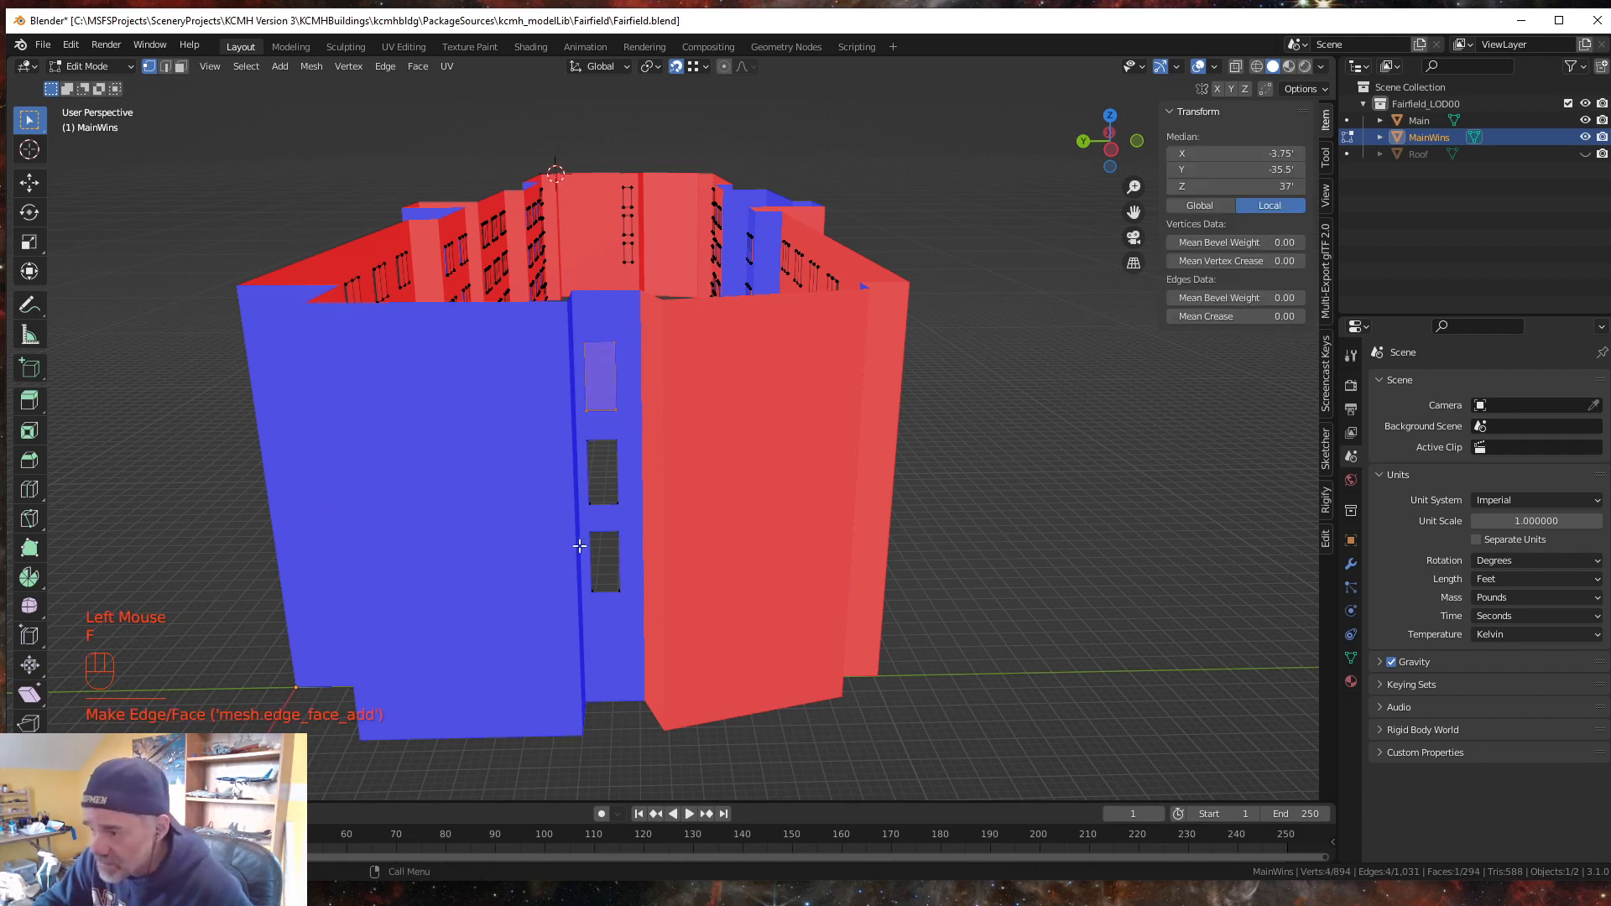
{"action": "left_click_drag", "start_coordinate": [579, 518], "coordinate": [633, 442]}
{"action": "key", "text": "f"}
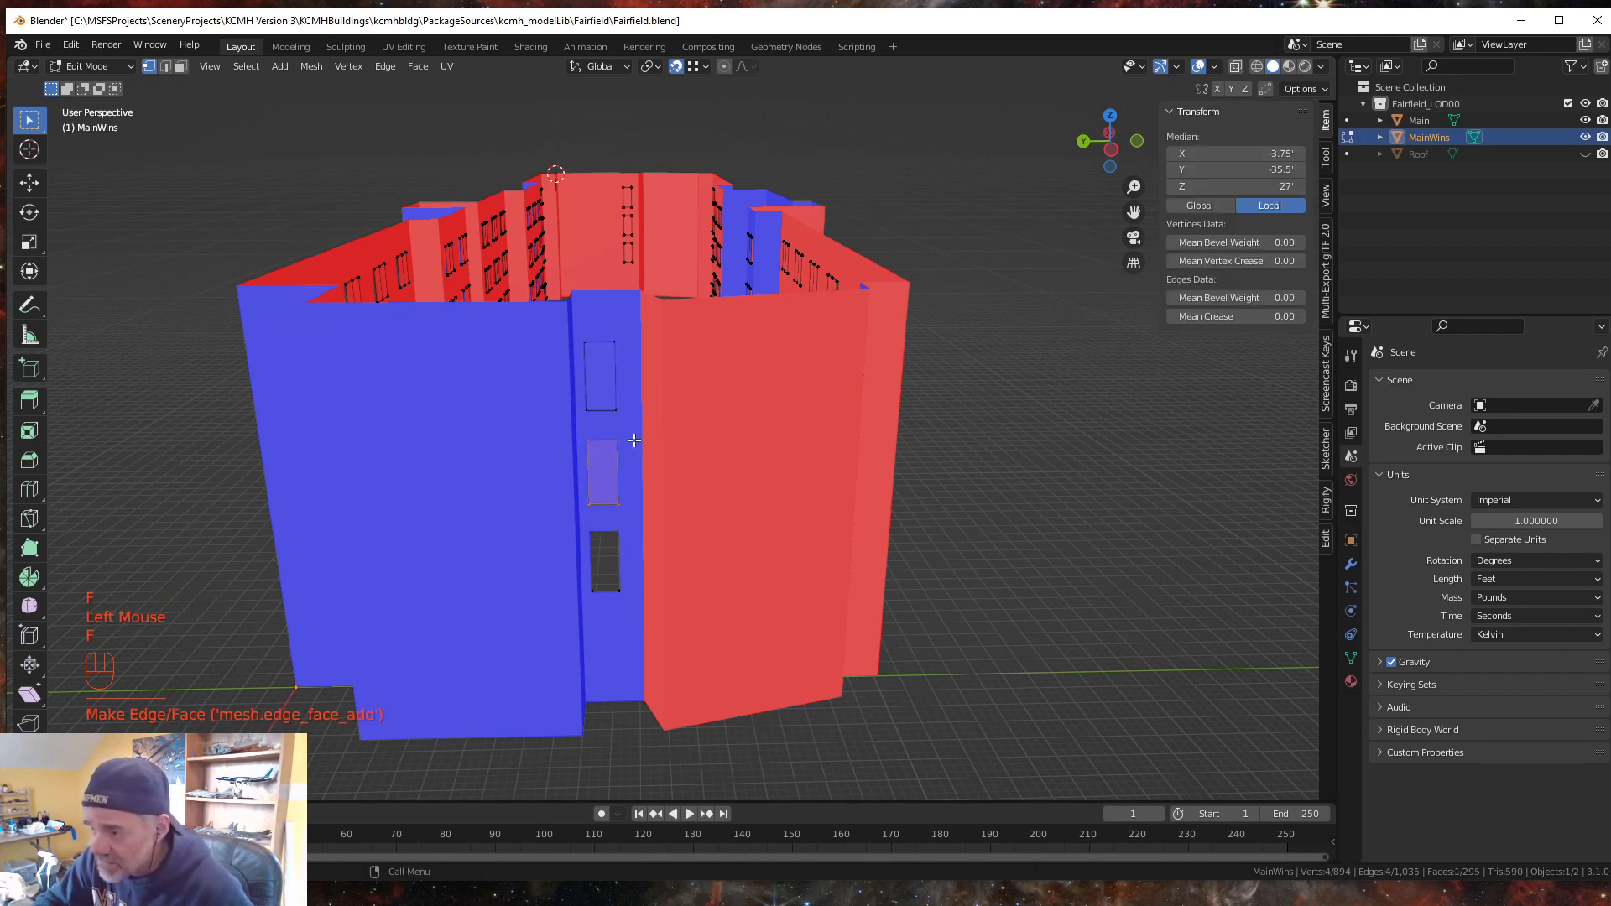
{"action": "left_click_drag", "start_coordinate": [576, 606], "coordinate": [641, 520]}
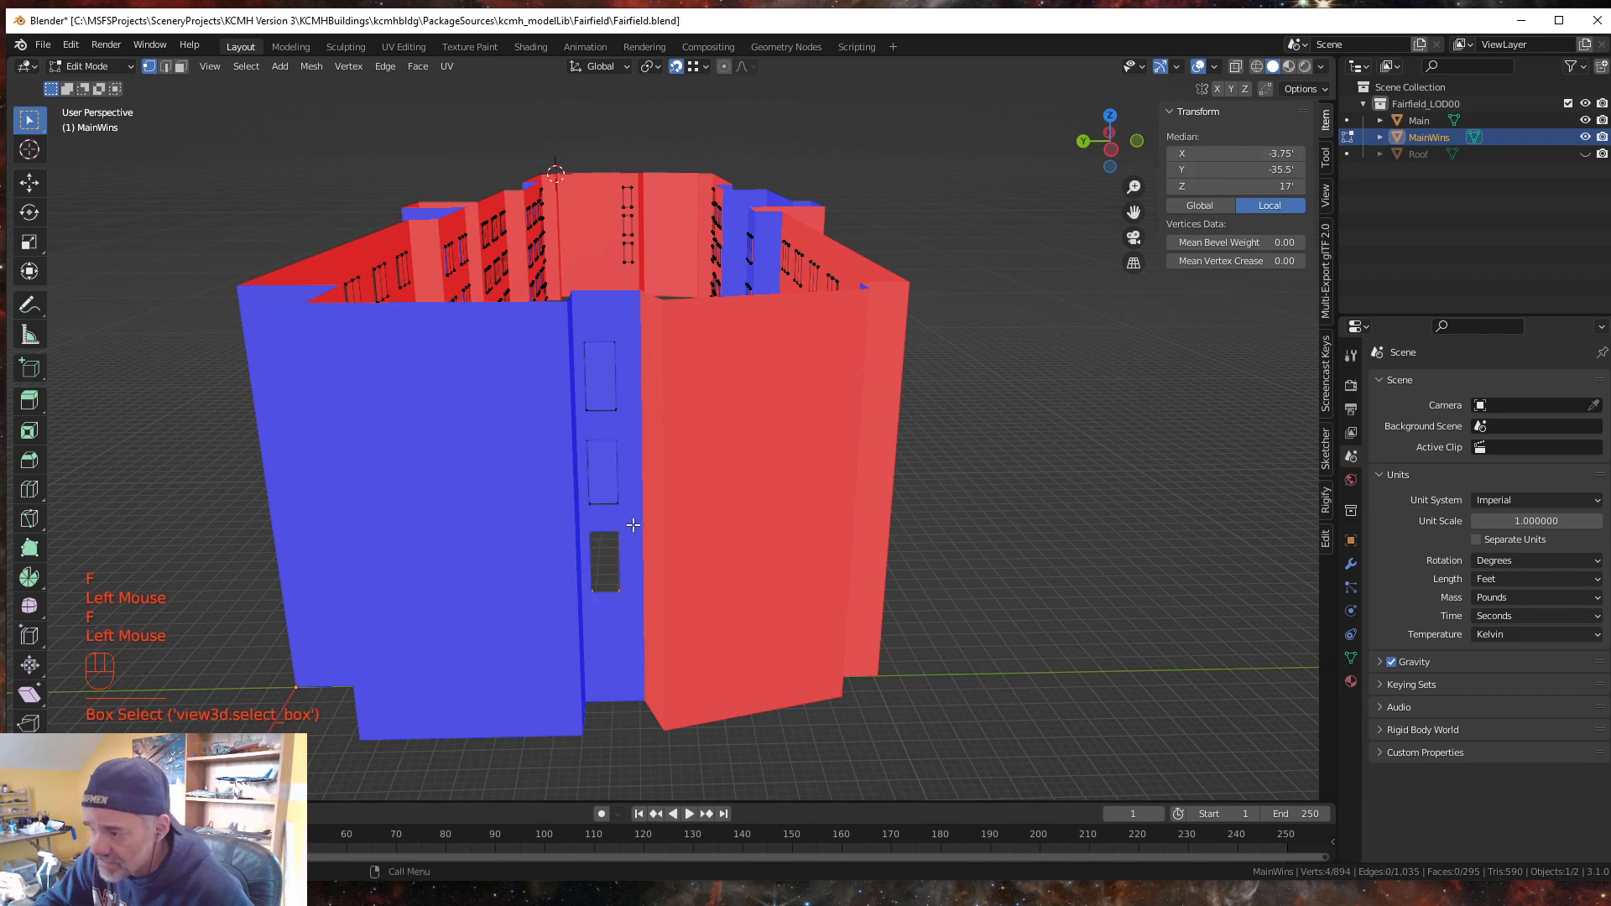
{"action": "key", "text": "f"}
{"action": "middle_click", "coordinate": [625, 631]}
{"action": "middle_click_drag", "start_coordinate": [624, 631], "coordinate": [614, 621]}
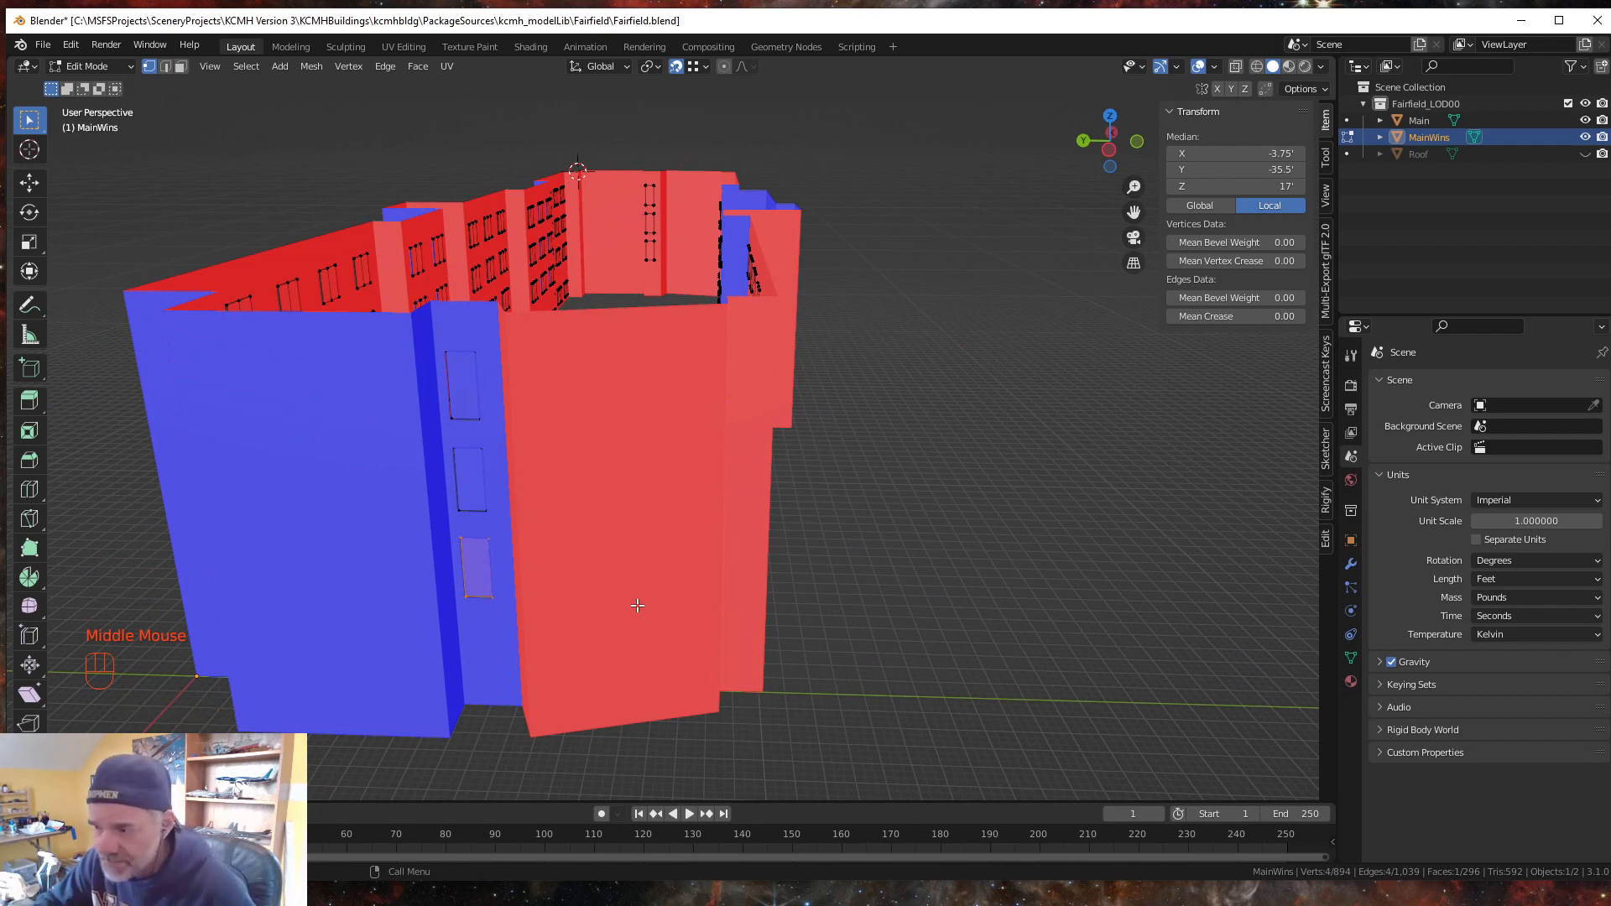
- Turn off the Face Orientation overlay with the whole building in view
{"action": "scroll", "coordinate": [877, 588], "scroll_direction": "down", "scroll_amount": 2}
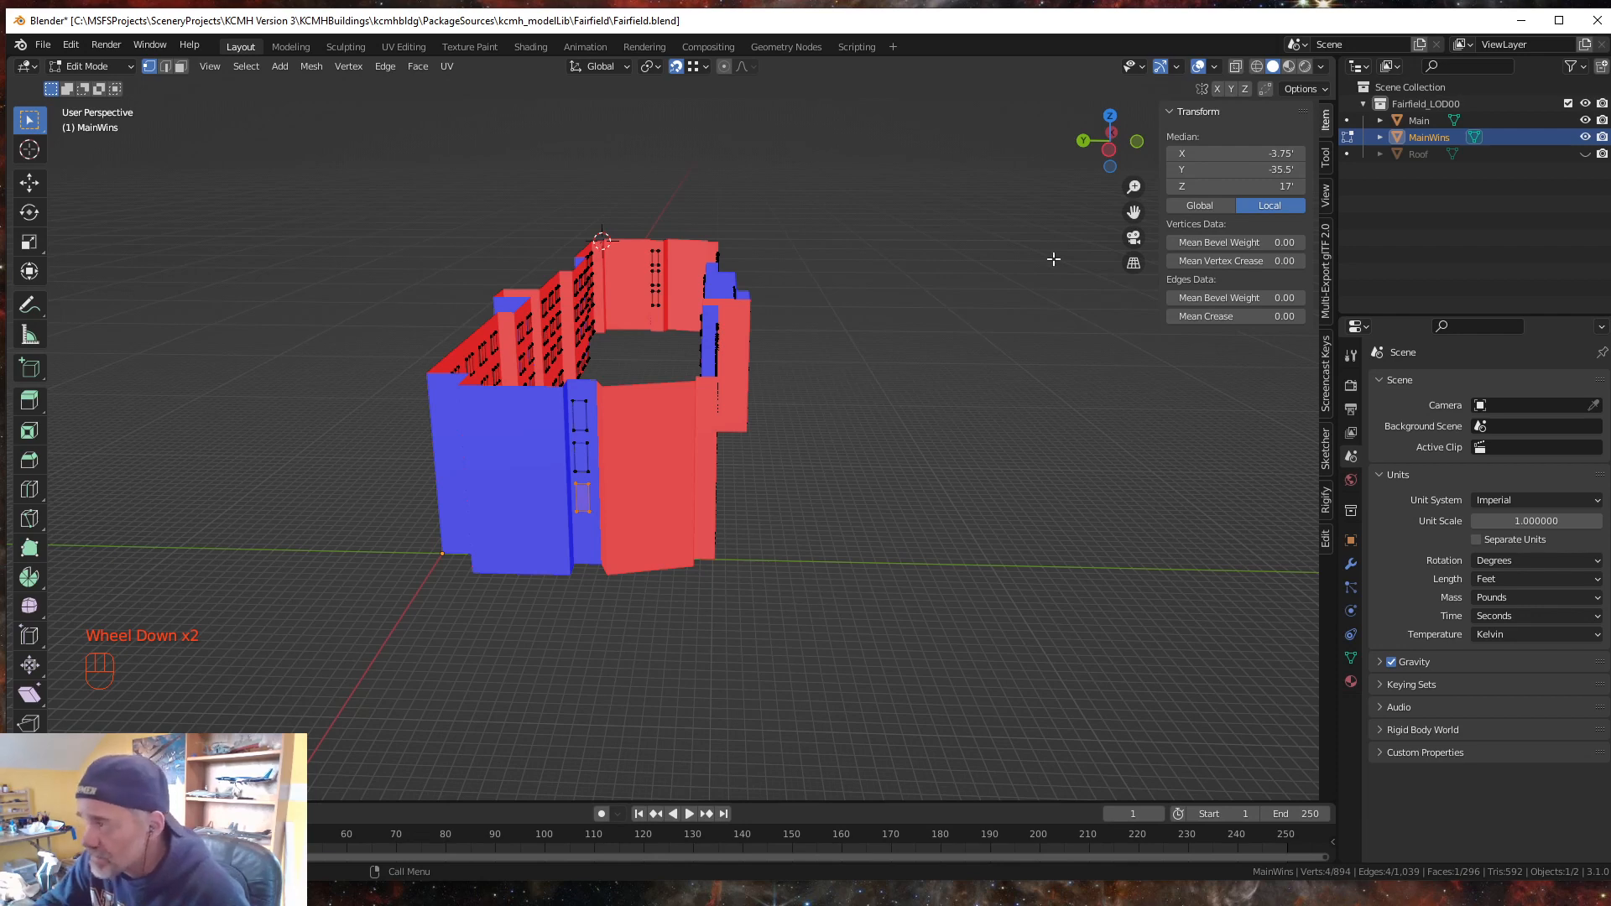
{"action": "middle_click_drag", "start_coordinate": [1049, 375], "coordinate": [831, 628]}
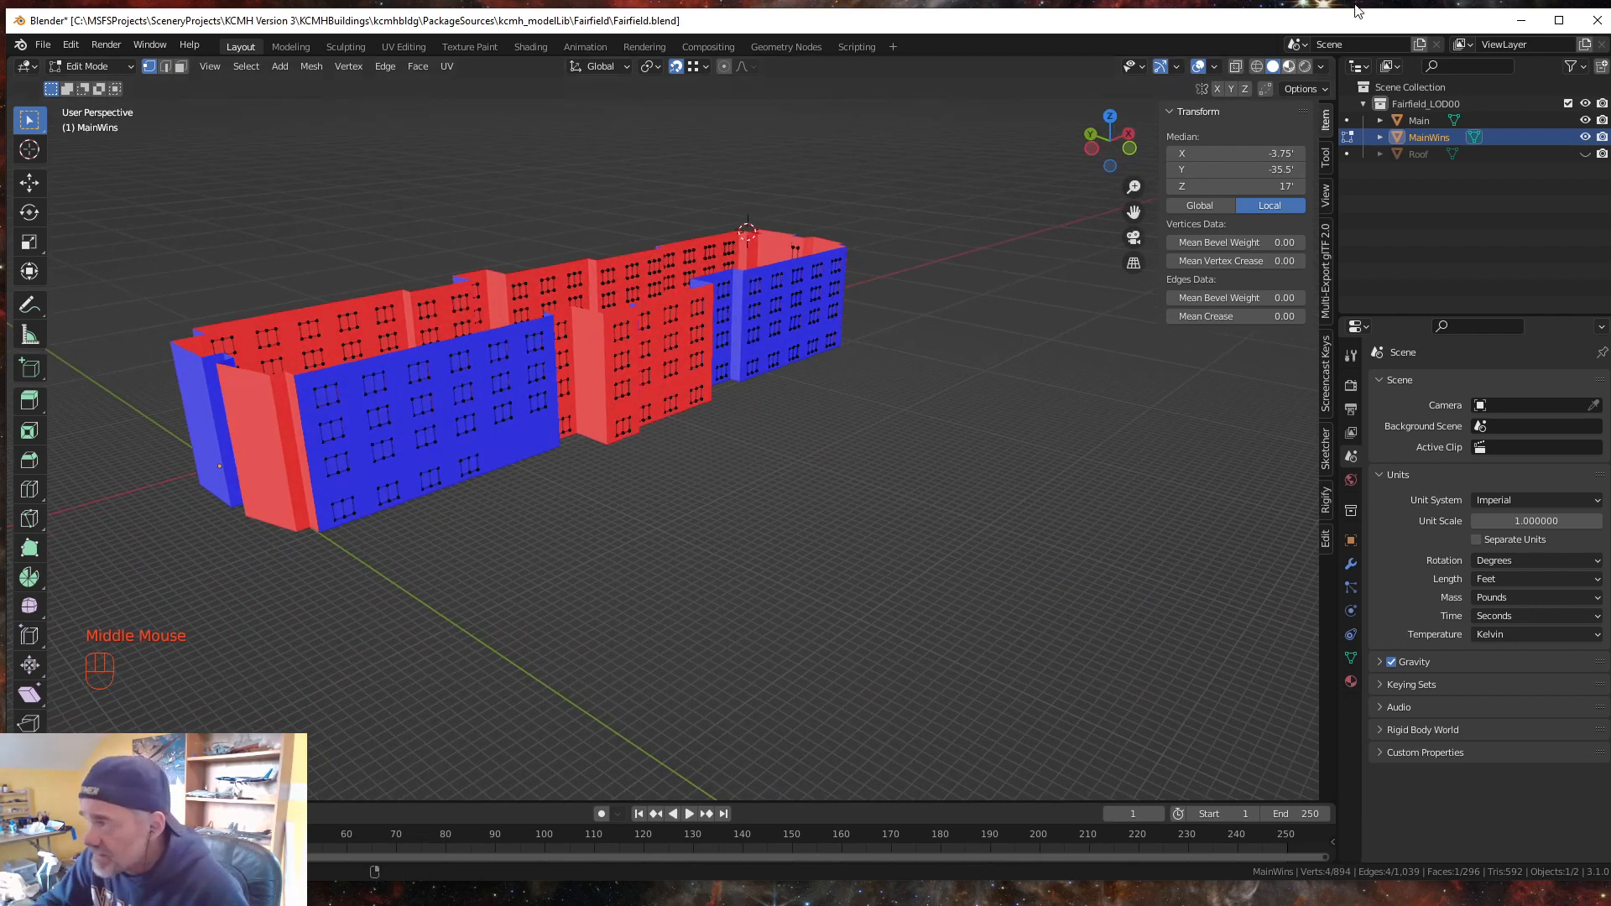
{"action": "left_click", "coordinate": [1214, 65]}
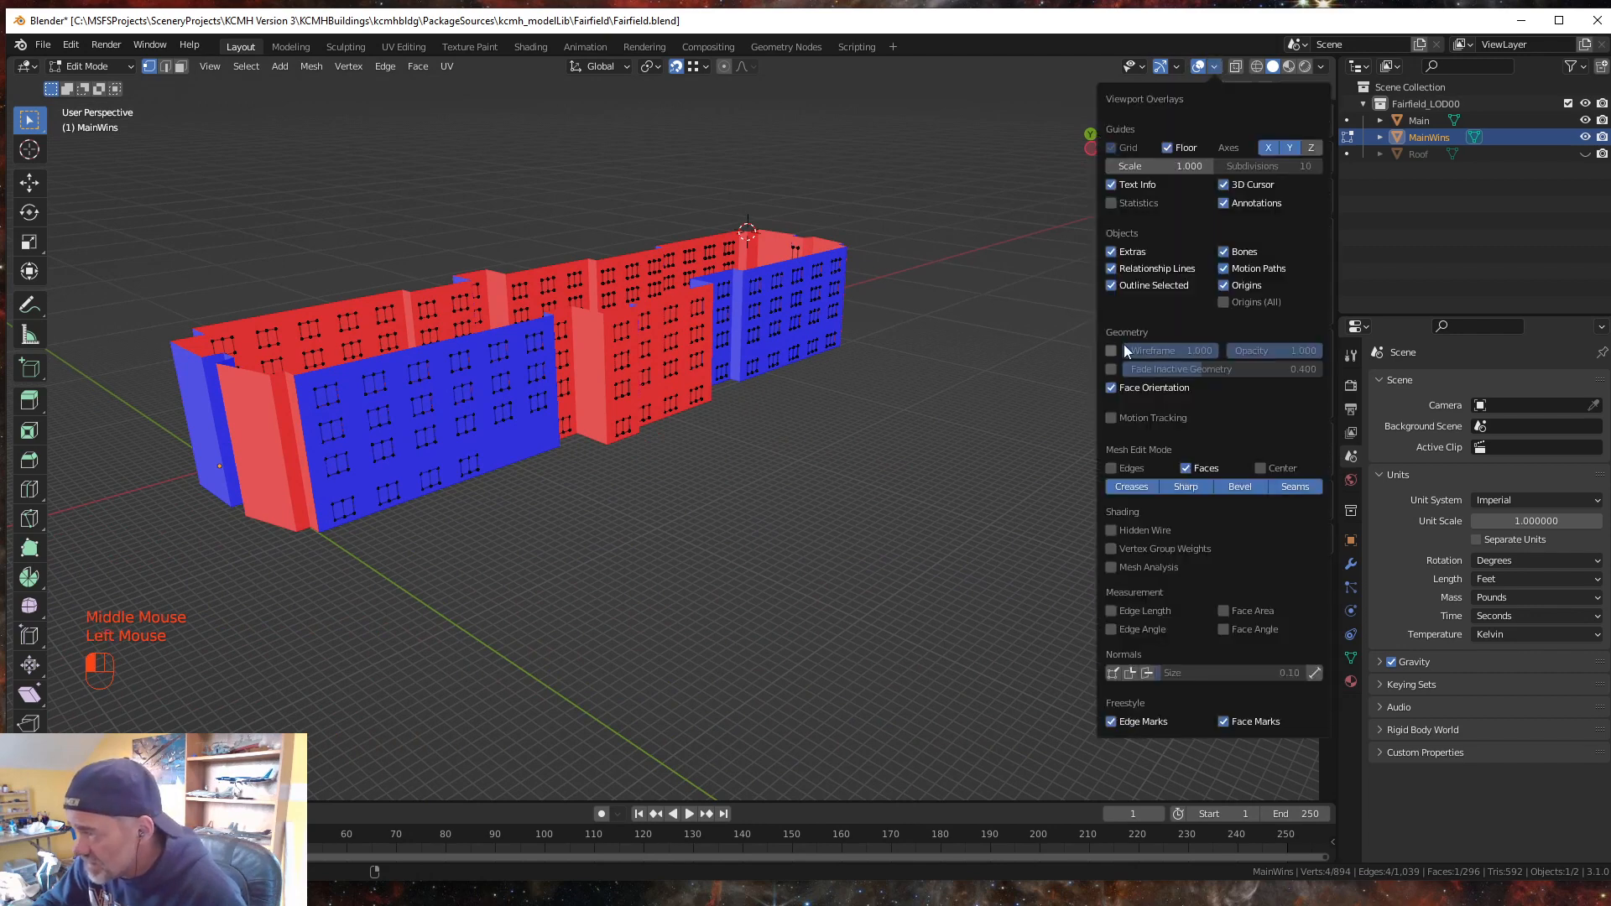
{"action": "left_click", "coordinate": [1111, 387]}
{"action": "middle_click_drag", "start_coordinate": [629, 546], "coordinate": [631, 556]}
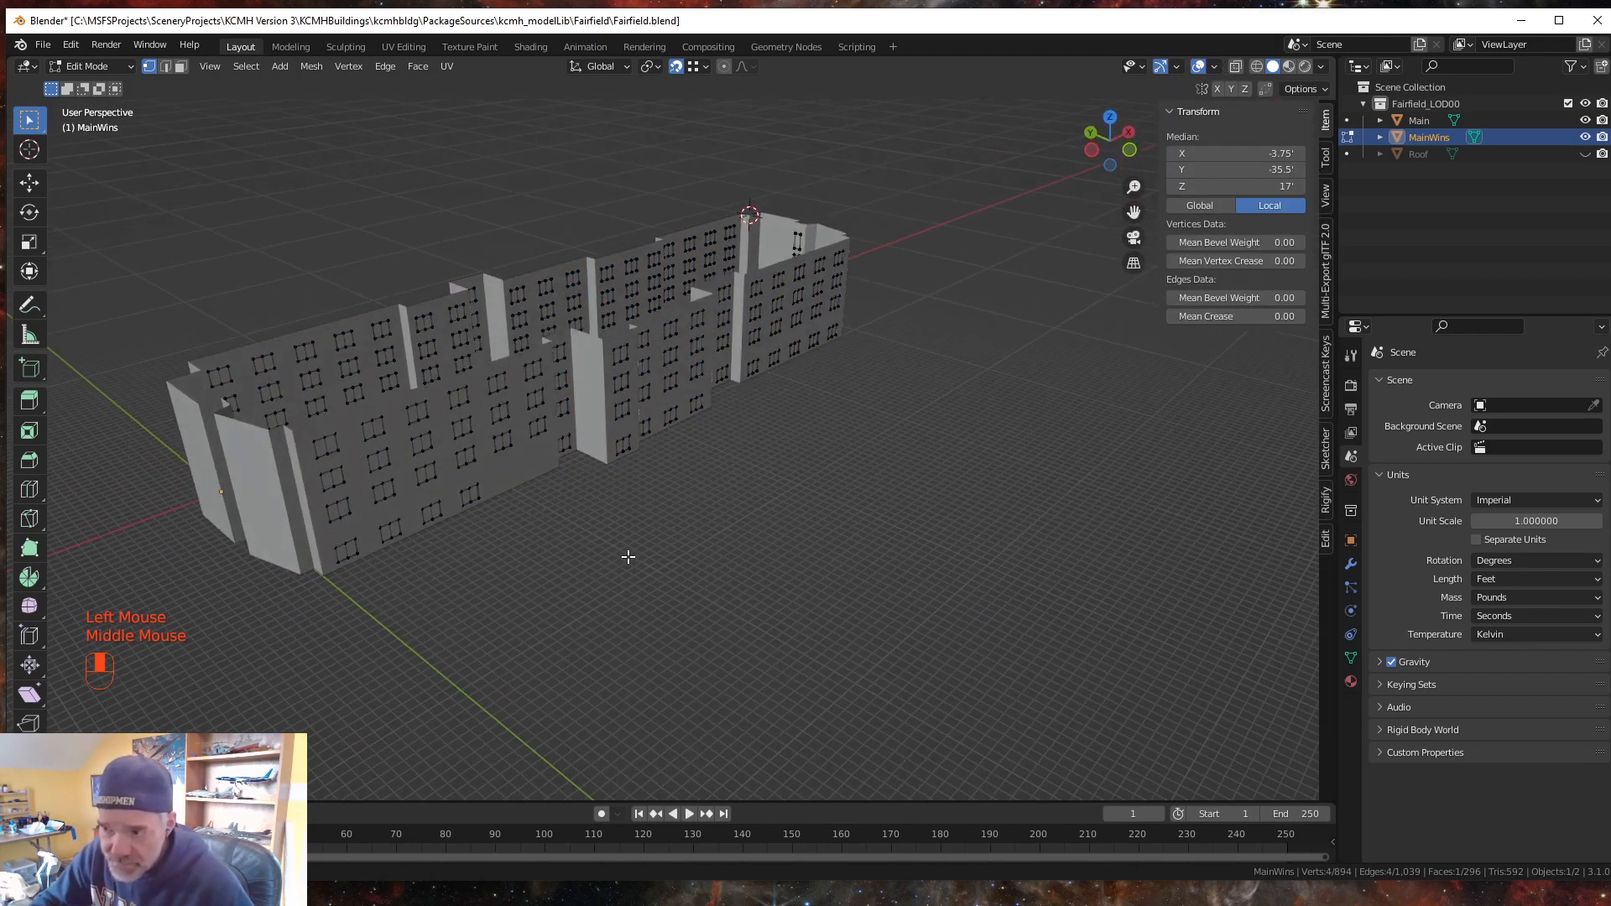
- In face select mode, select all faces of the MainWins mesh and inspect a few facade windows in their openings up close
{"action": "left_click", "coordinate": [180, 66]}
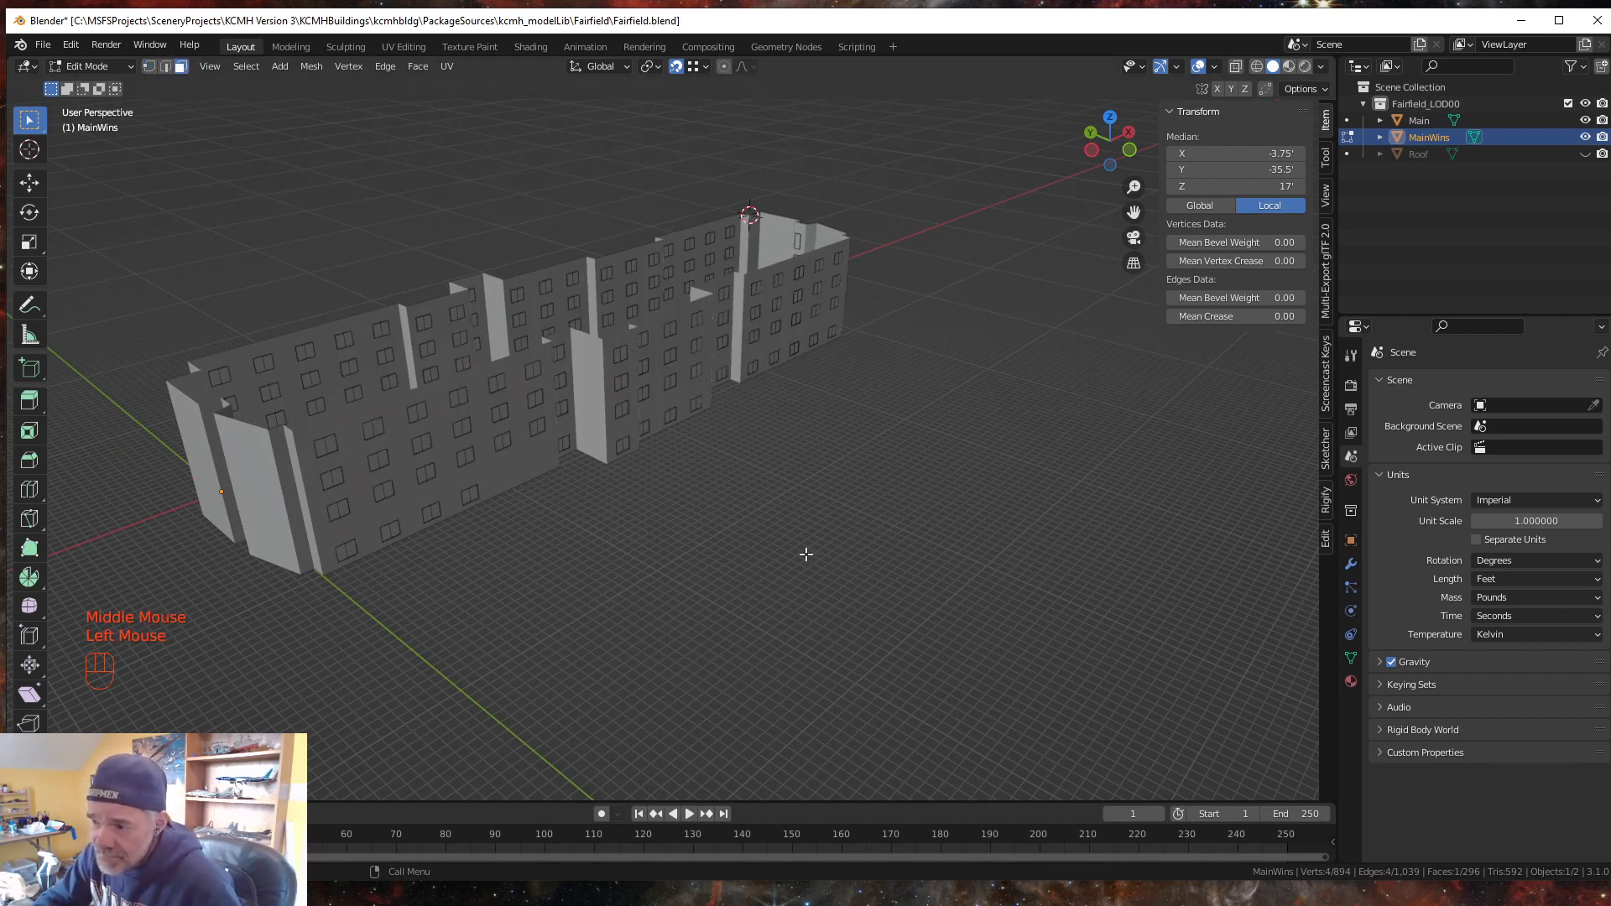
{"action": "middle_click_drag", "start_coordinate": [805, 554], "coordinate": [412, 681]}
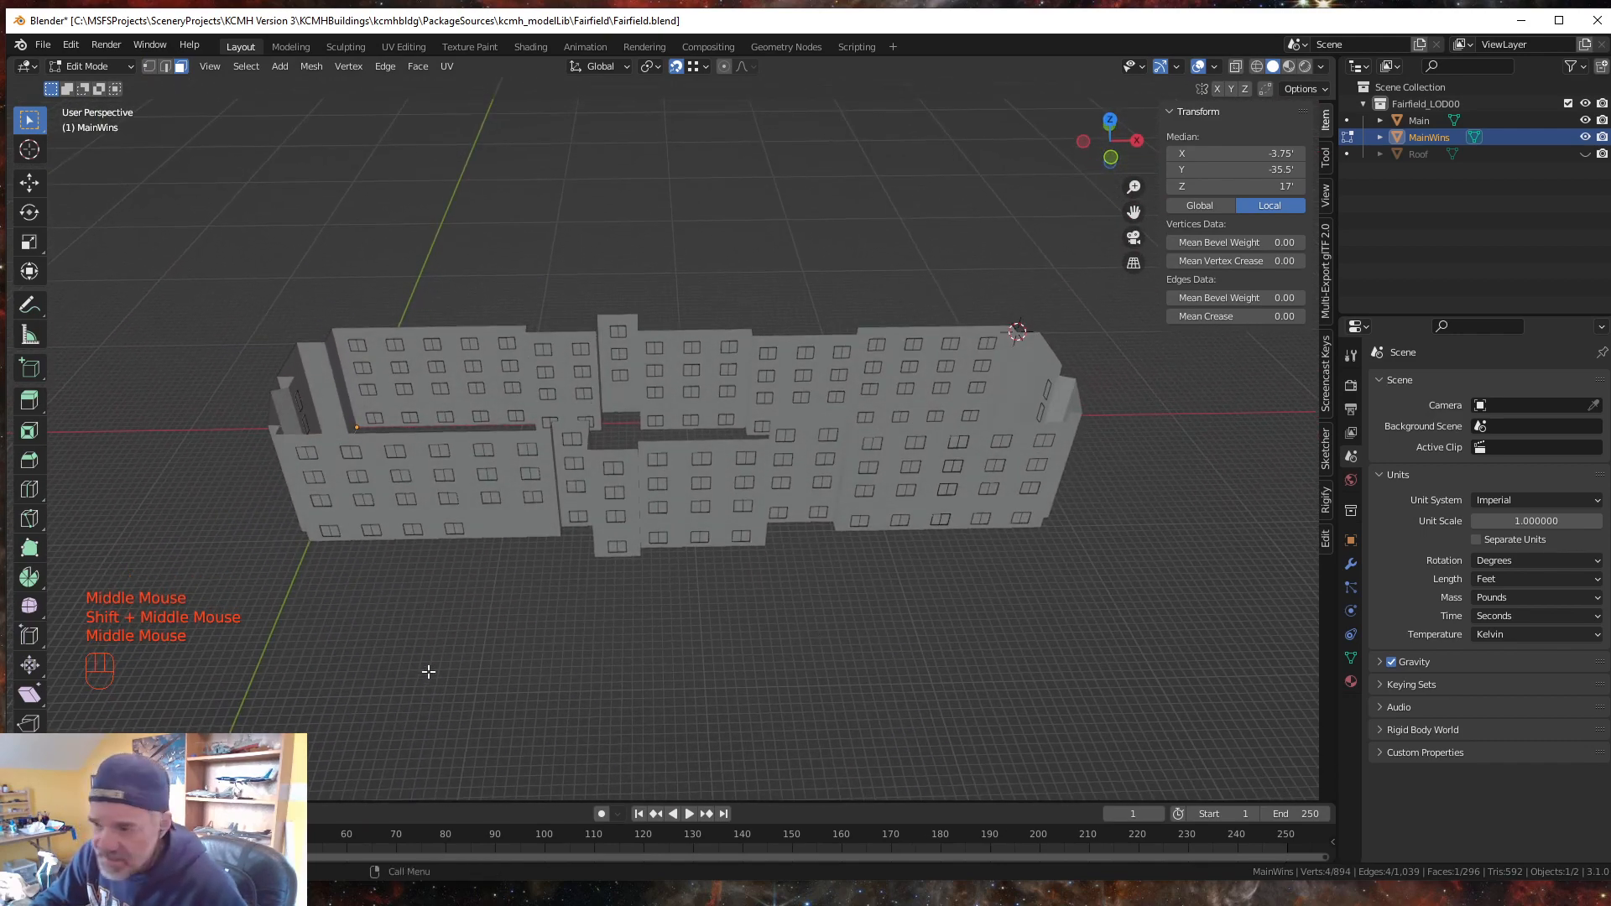
{"action": "key", "text": "a"}
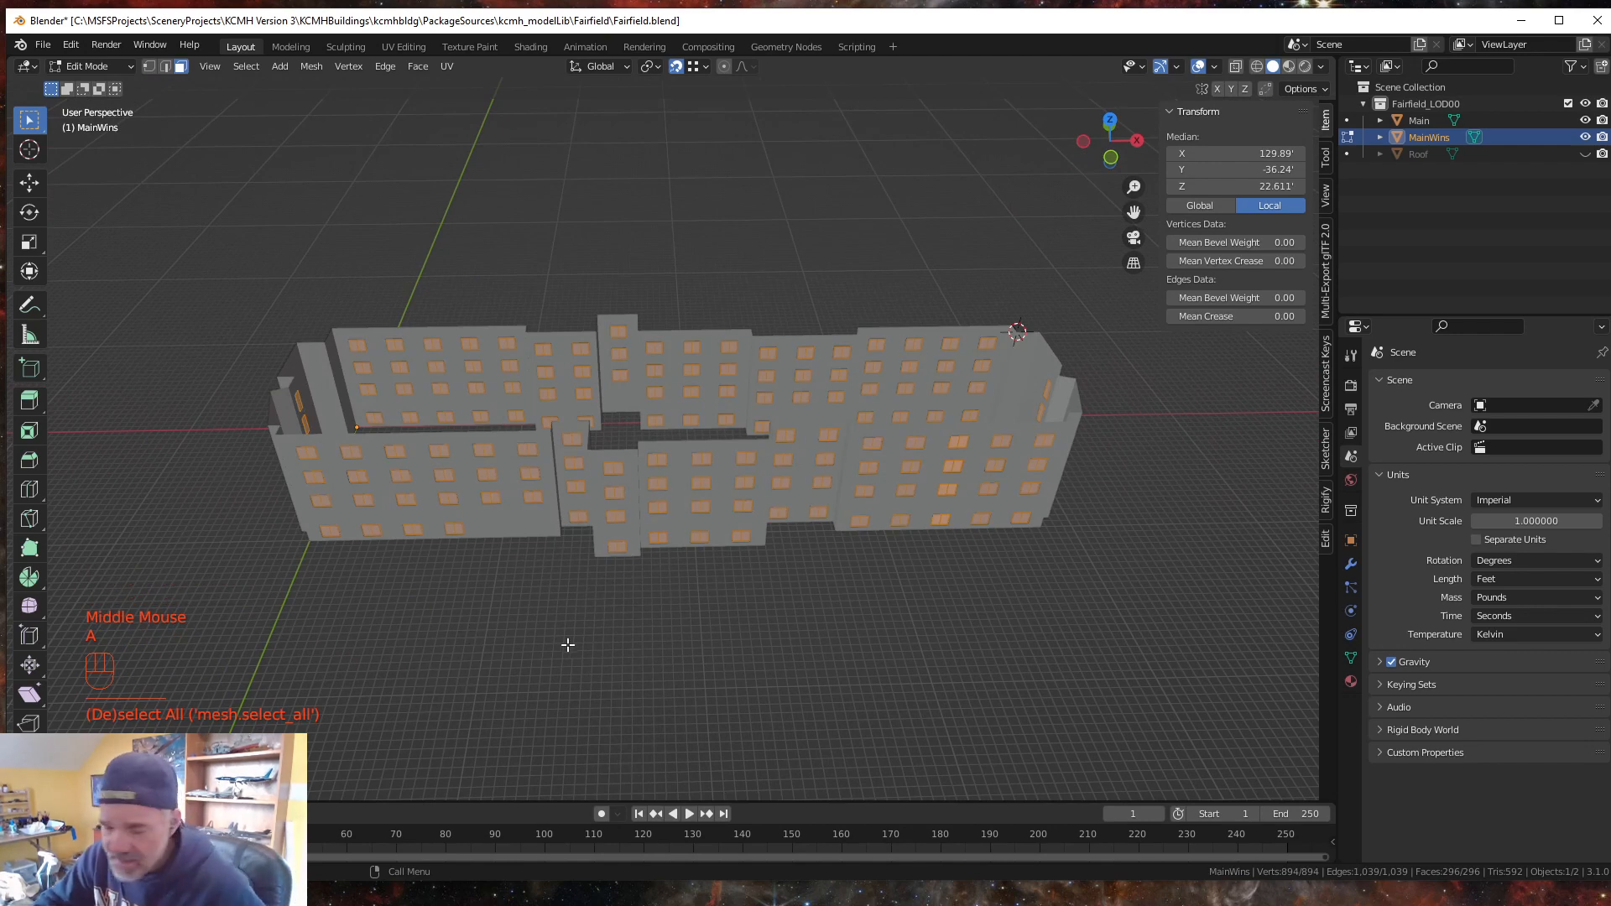
{"action": "middle_click_drag", "start_coordinate": [630, 748], "coordinate": [856, 540], "text": "shift"}
{"action": "scroll", "coordinate": [752, 570], "scroll_direction": "up", "scroll_amount": 4}
{"action": "scroll", "coordinate": [752, 571], "scroll_direction": "up", "scroll_amount": 2}
{"action": "scroll", "coordinate": [773, 570], "scroll_direction": "up", "scroll_amount": 2}
{"action": "scroll", "coordinate": [765, 558], "scroll_direction": "down", "scroll_amount": 1}
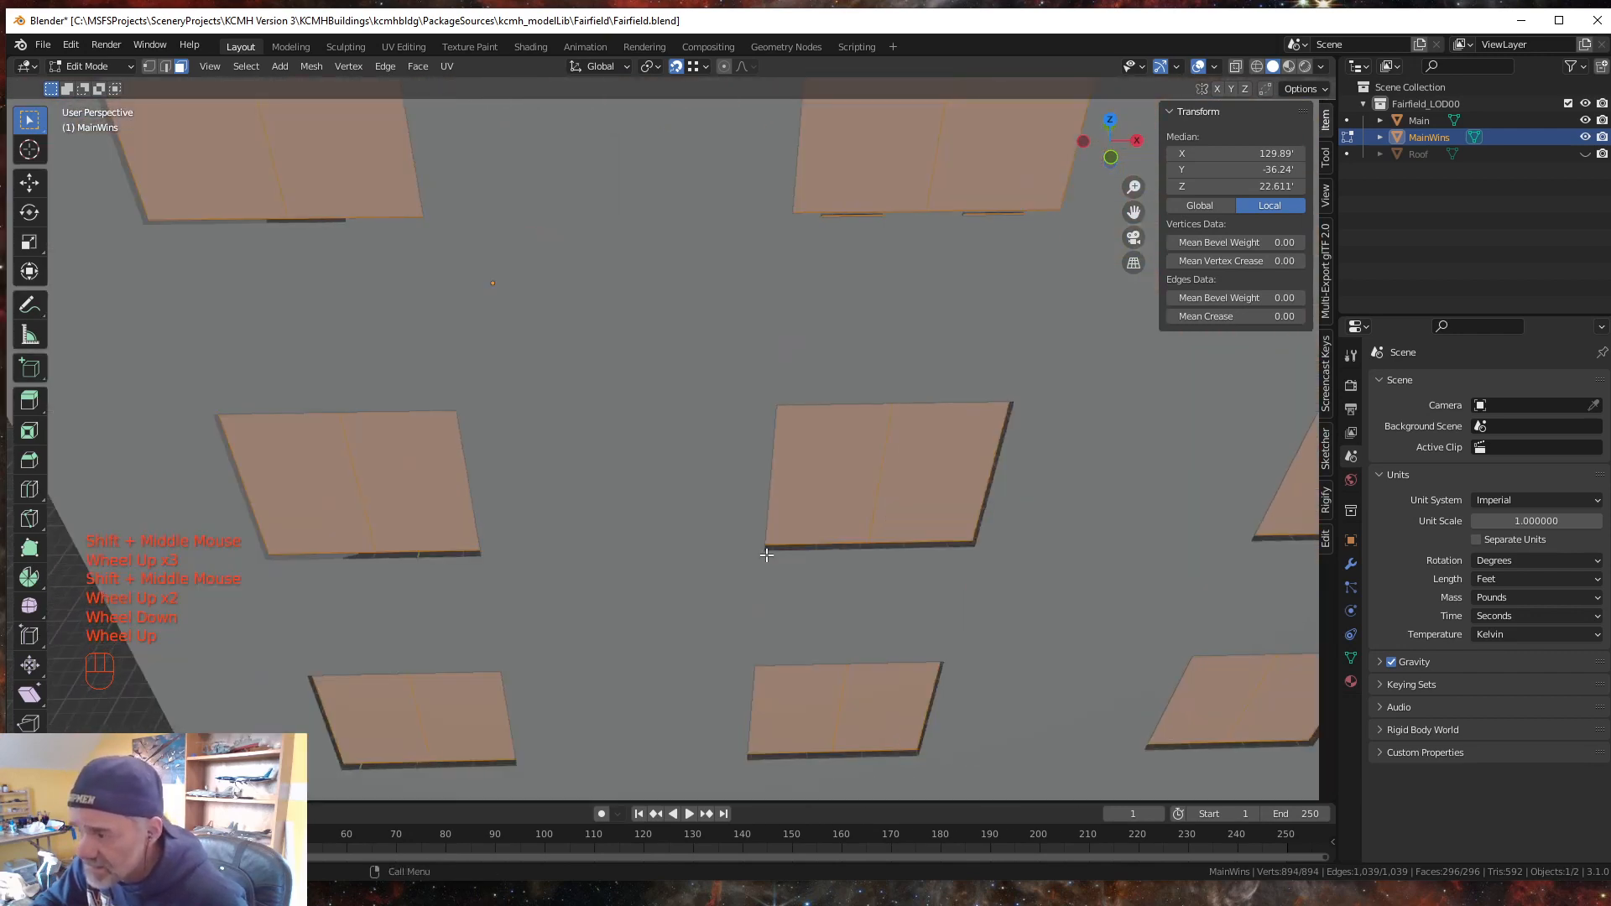
{"action": "scroll", "coordinate": [765, 554], "scroll_direction": "up", "scroll_amount": 1}
{"action": "scroll", "coordinate": [765, 551], "scroll_direction": "down", "scroll_amount": 1}
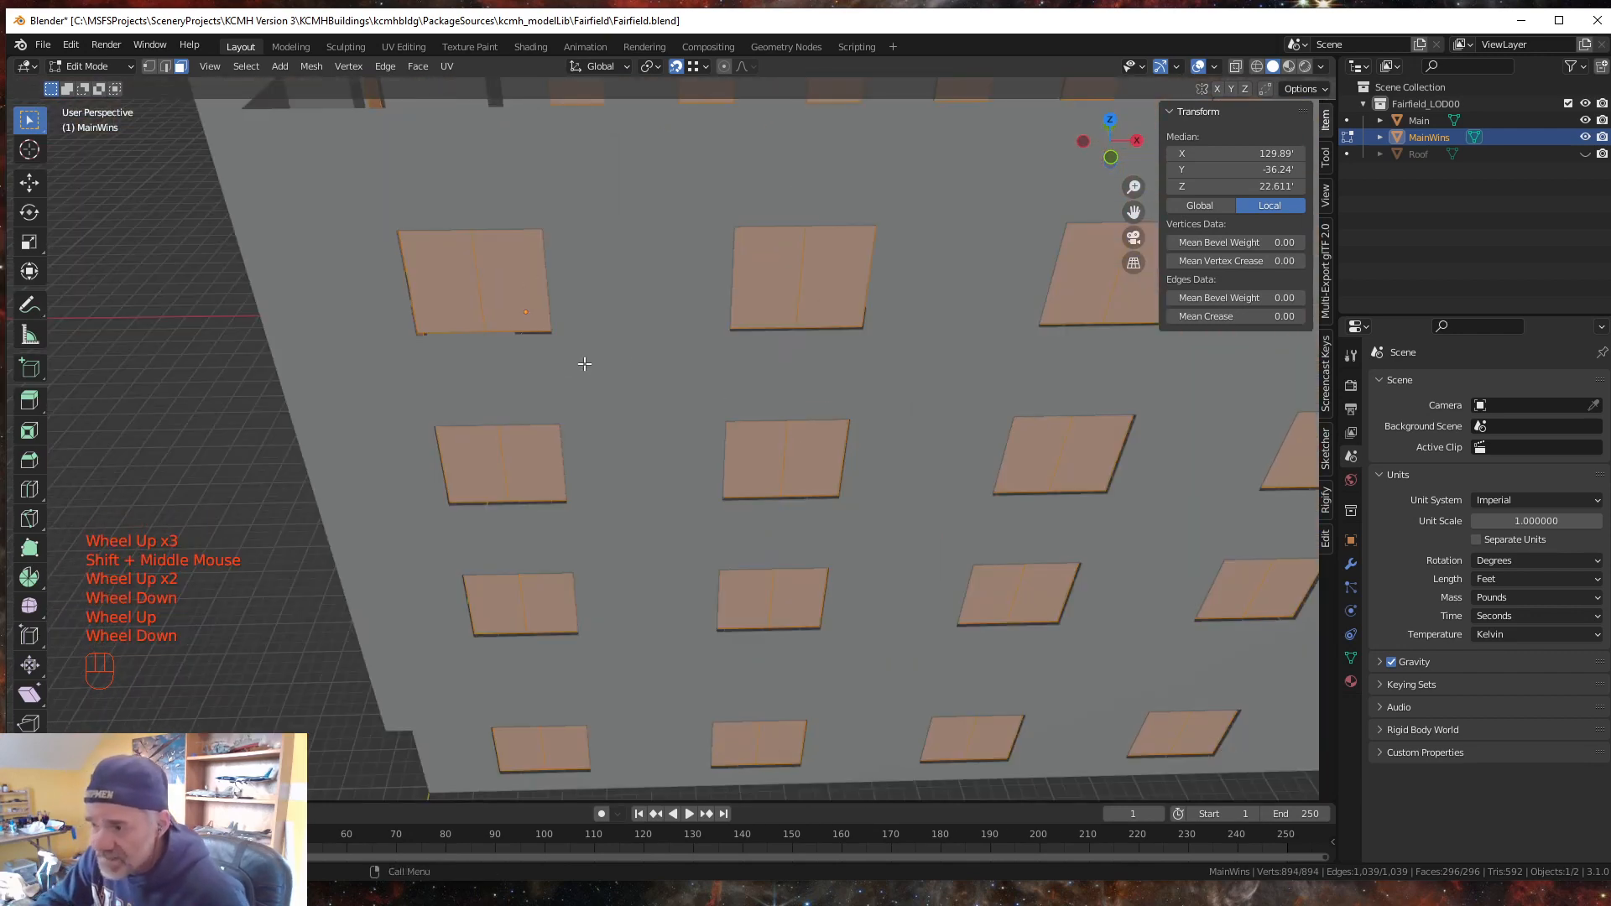
{"action": "key", "text": "i"}
{"action": "key", "text": "i"}
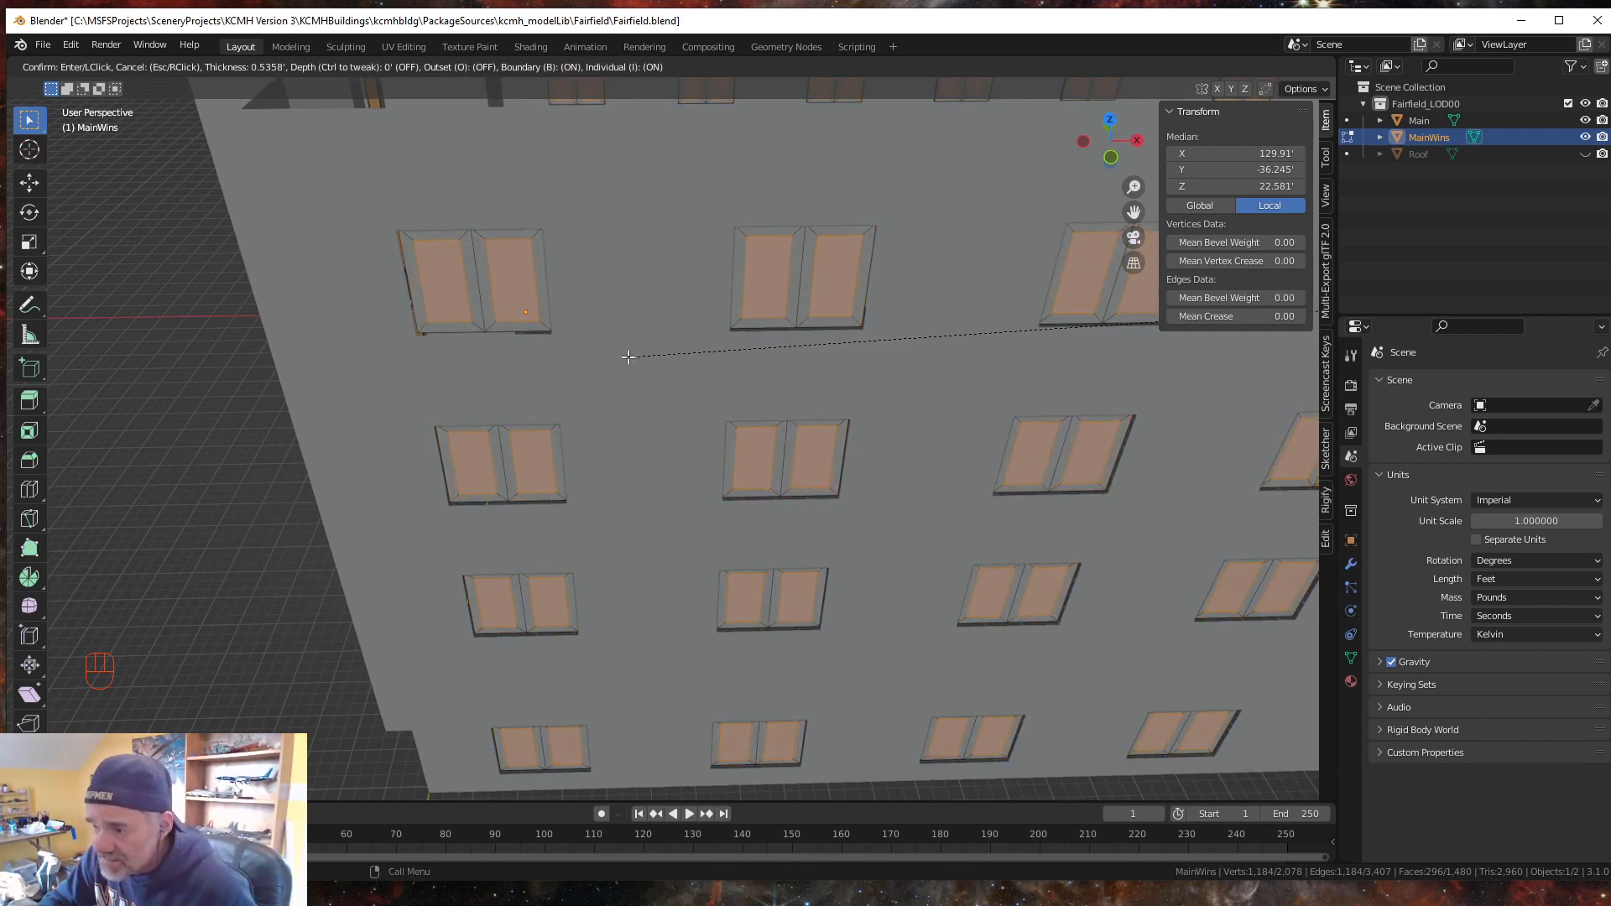
{"action": "key", "text": "Escape"}
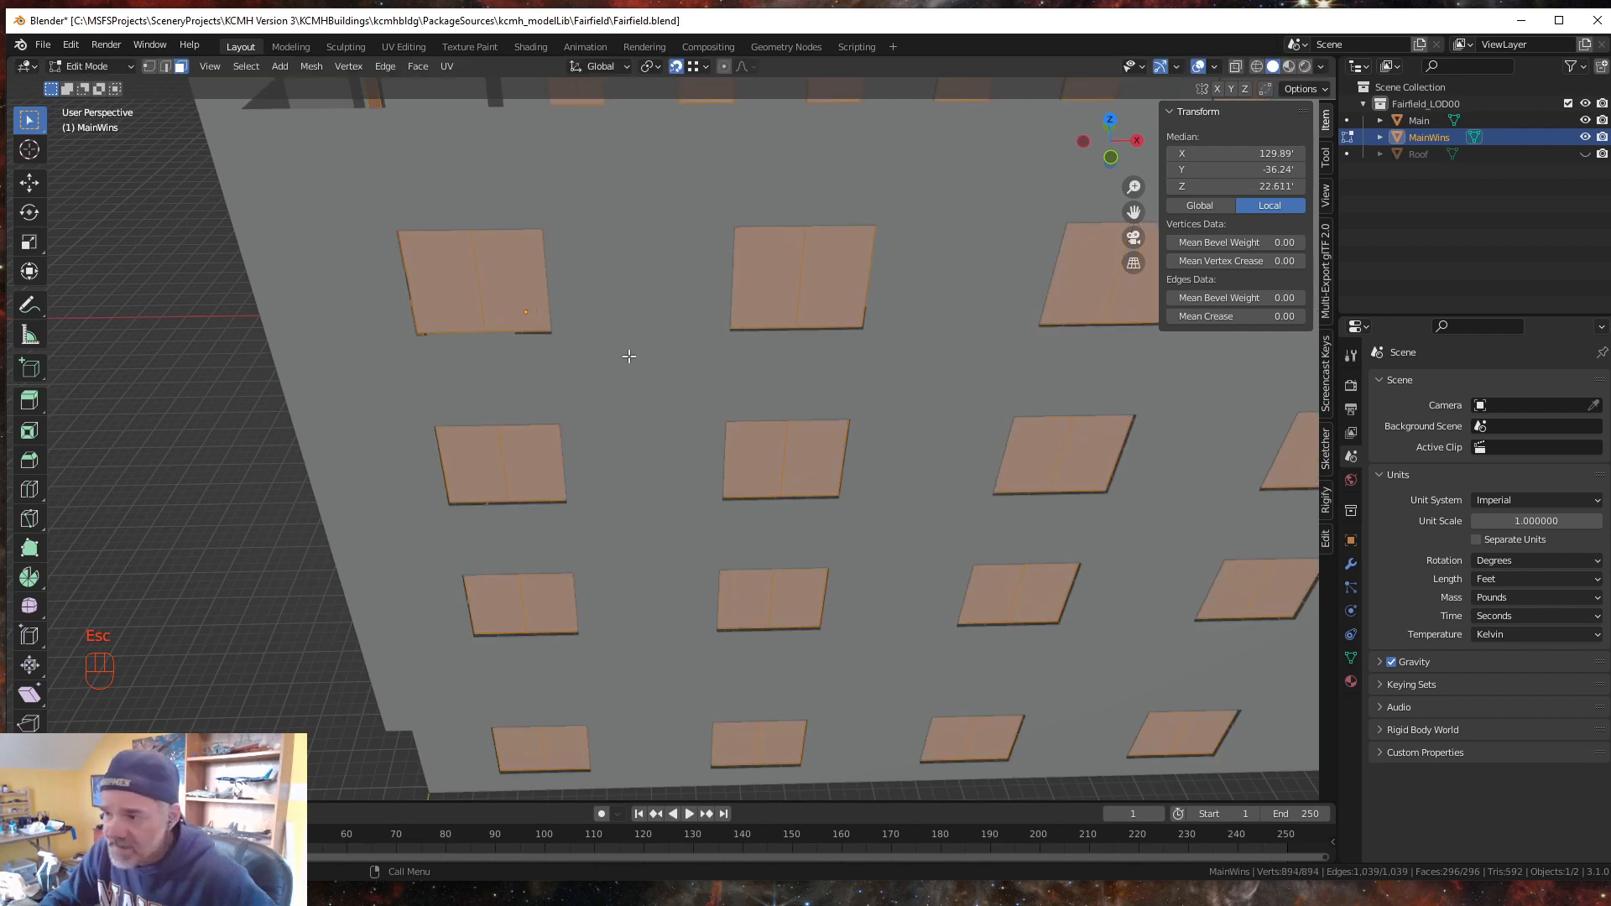
- Inset all selected MainWins window faces individually with a thickness of 0.16 feet
{"action": "key", "text": "i"}
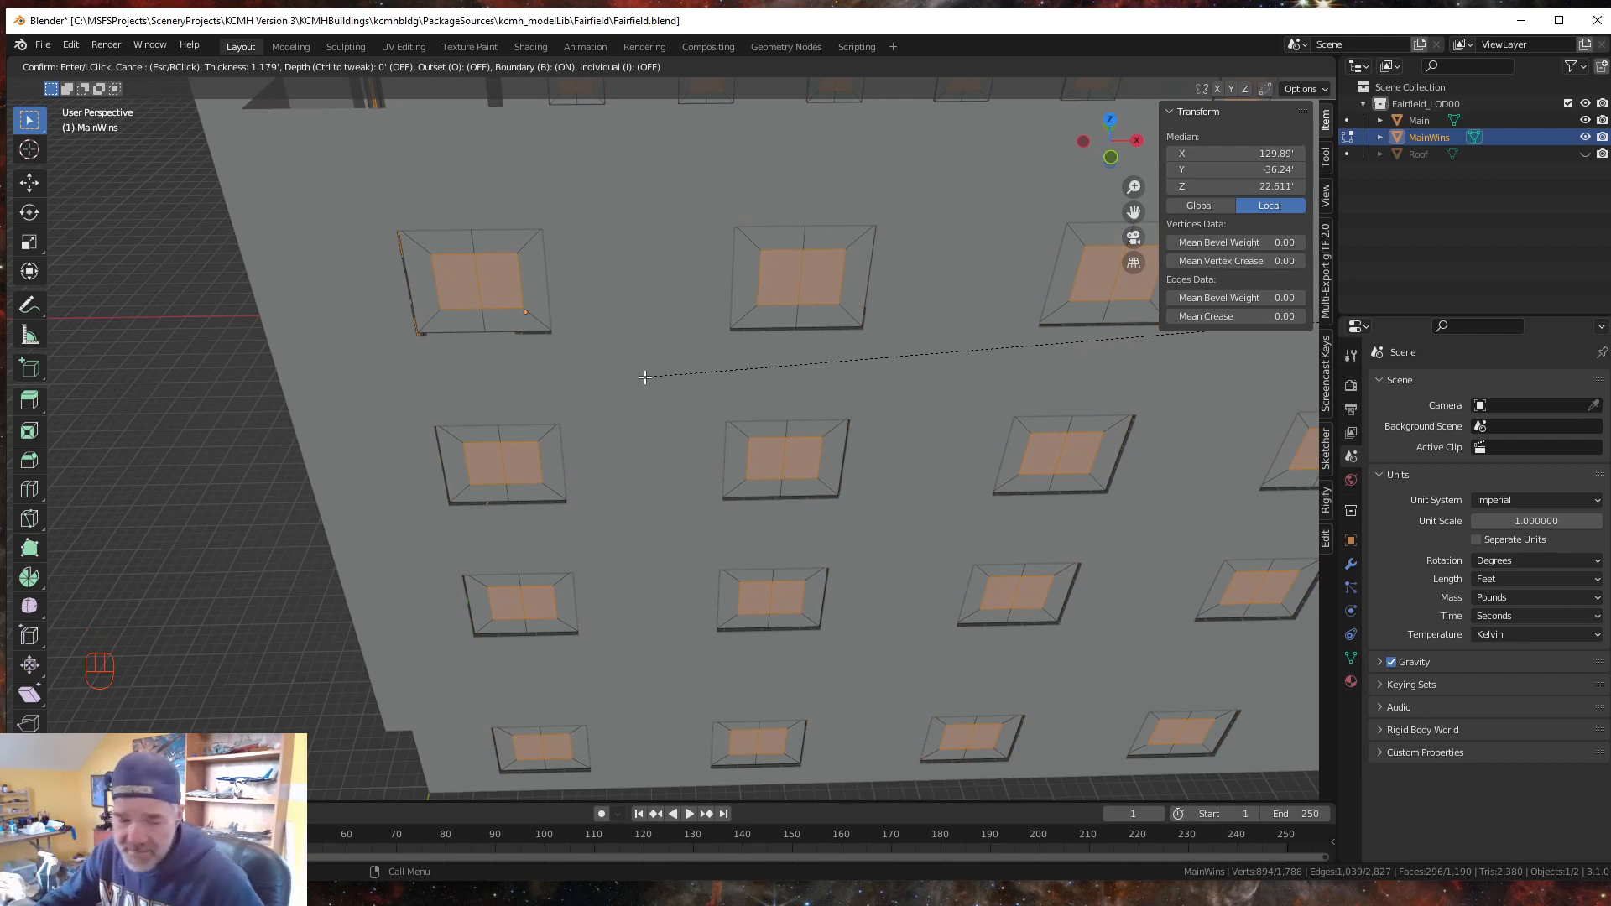
{"action": "key", "text": "i"}
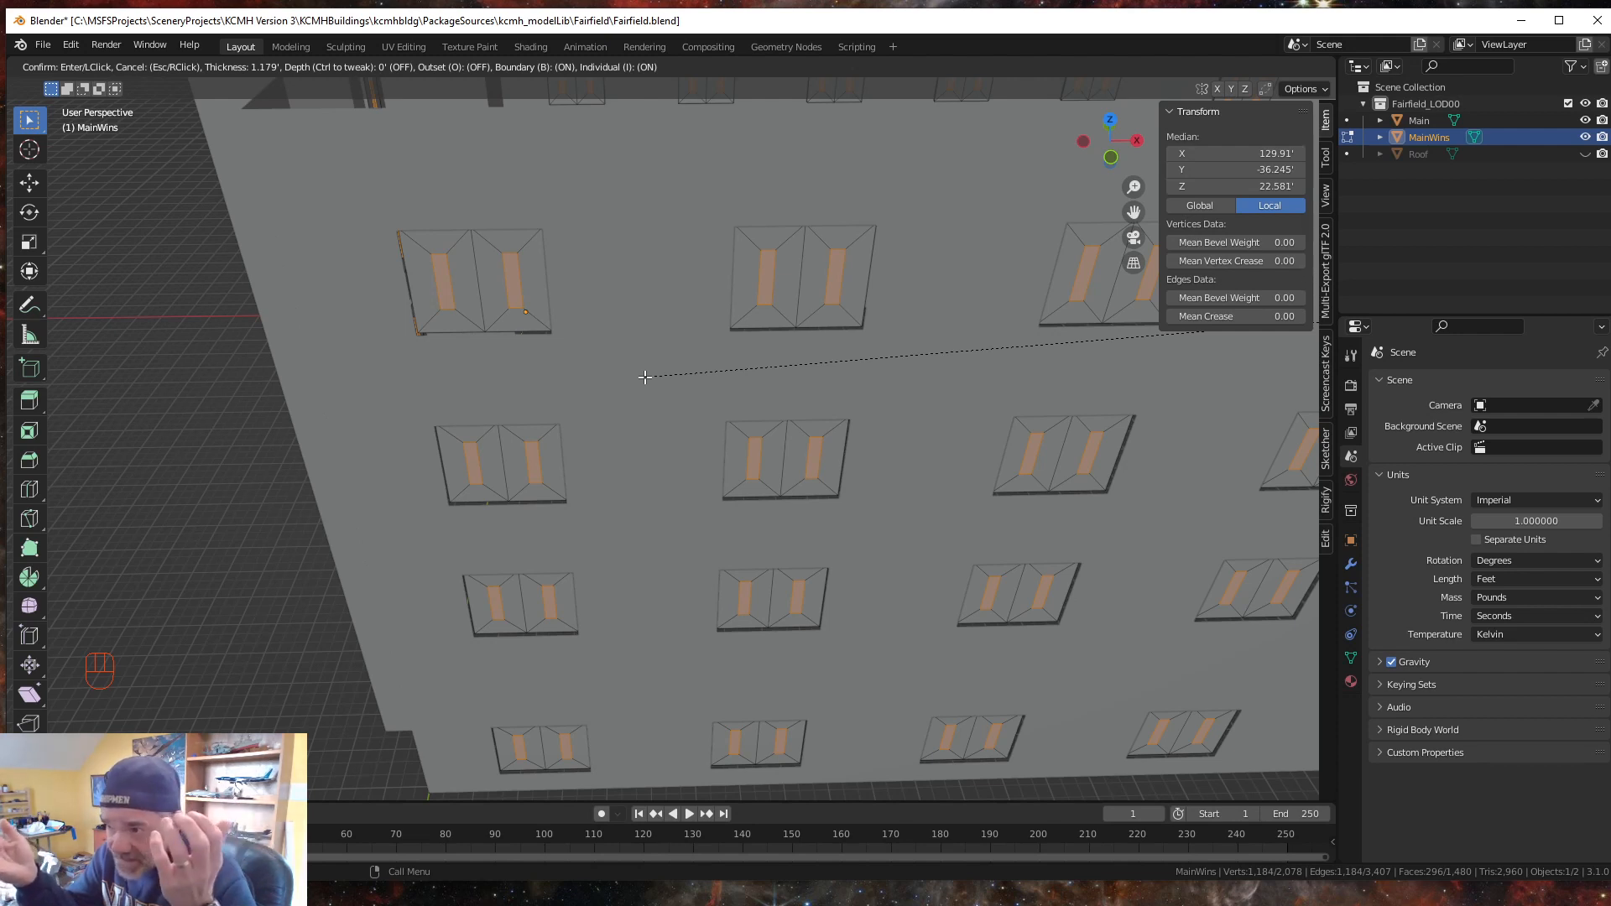
{"action": "key", "text": "KP_Decimal"}
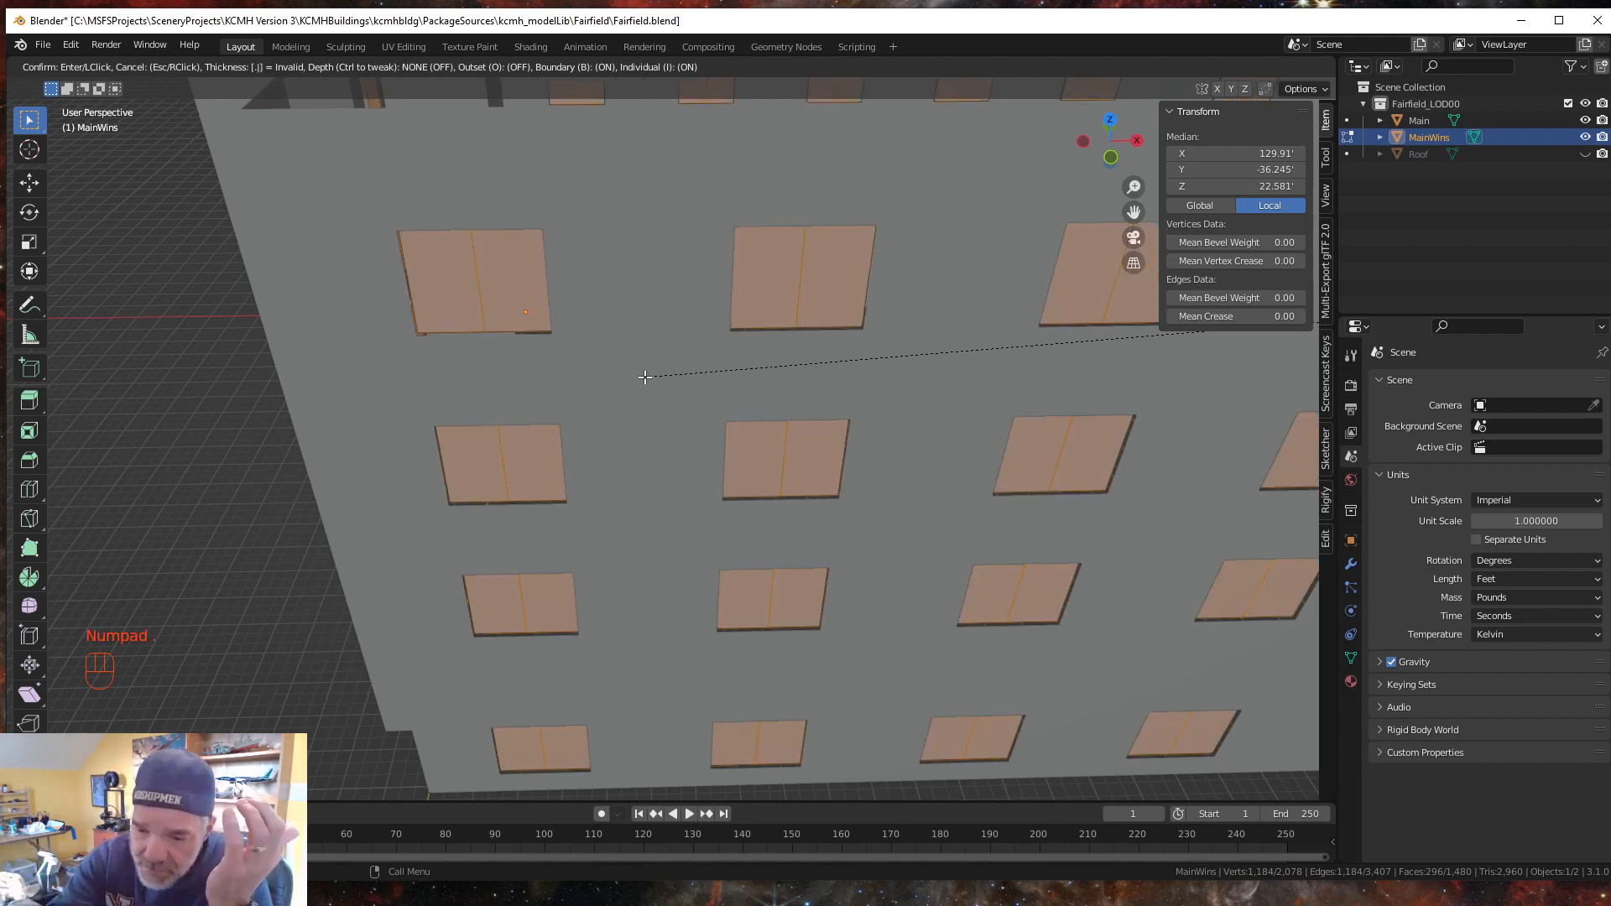
{"action": "key", "text": "KP_1"}
{"action": "key", "text": "KP_6"}
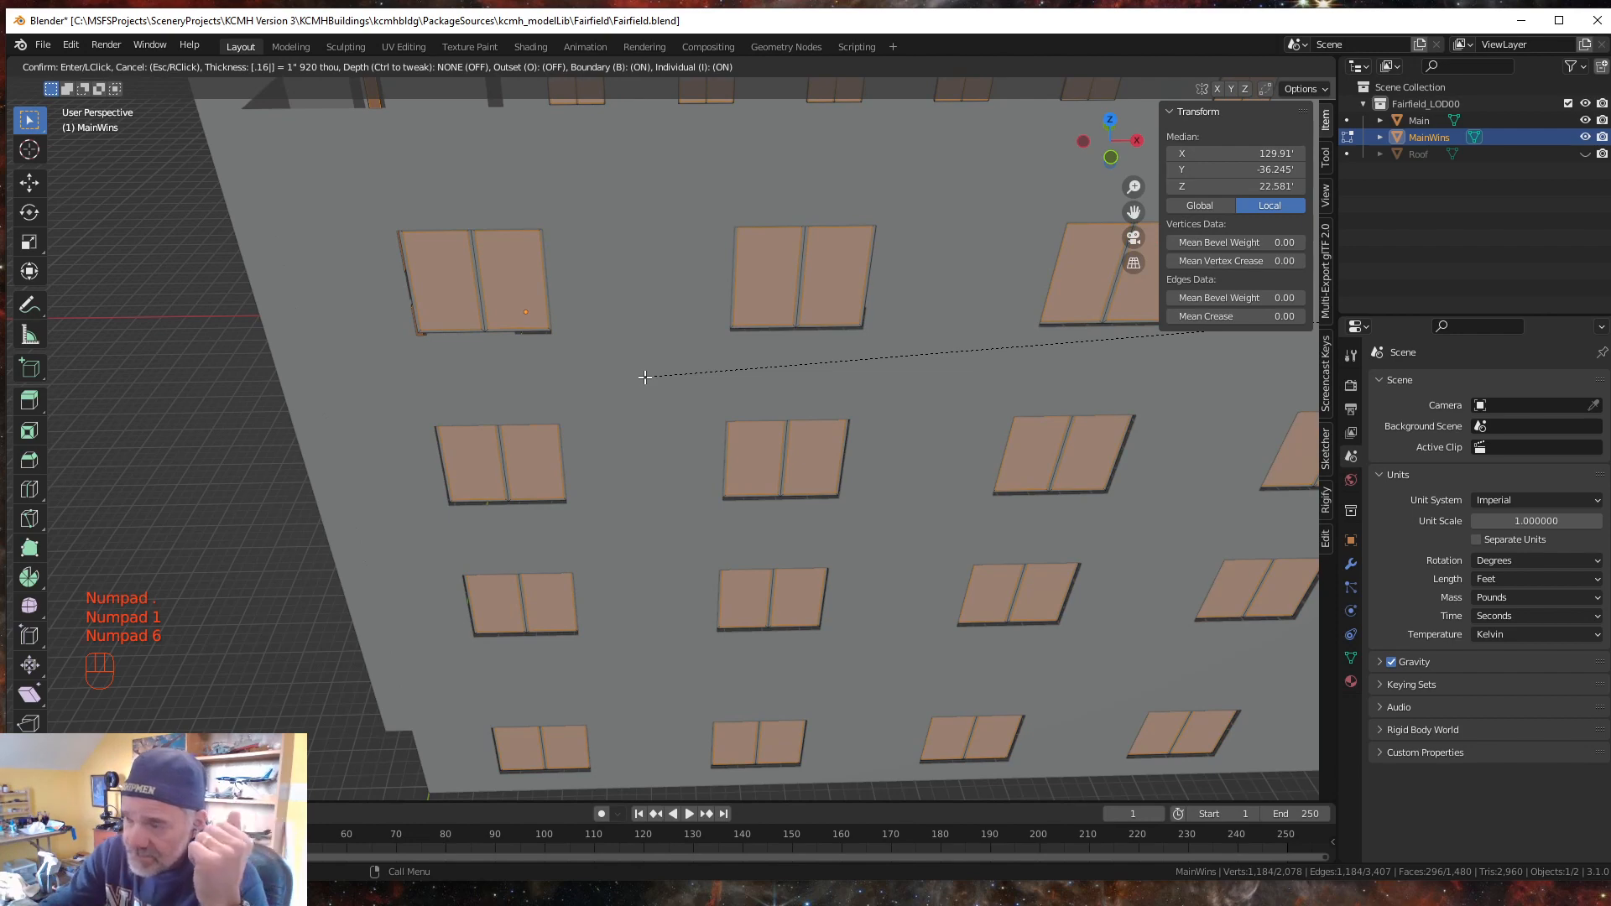
{"action": "key", "text": "KP_Enter"}
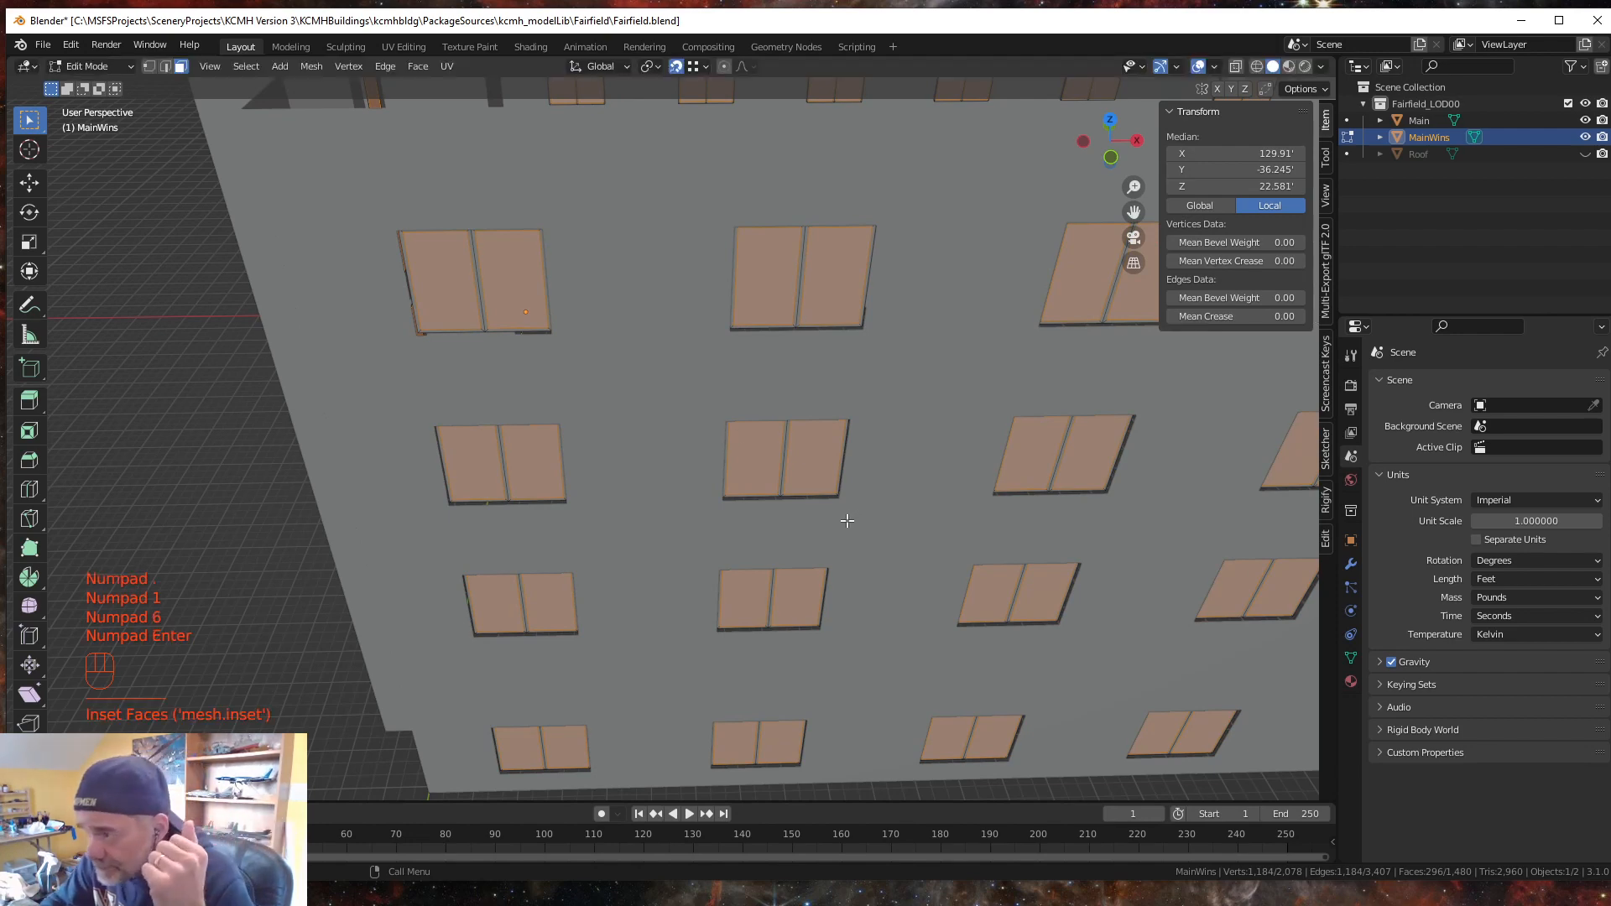
{"action": "middle_click_drag", "start_coordinate": [846, 520], "coordinate": [813, 575]}
{"action": "scroll", "coordinate": [806, 587], "scroll_direction": "up", "scroll_amount": 3}
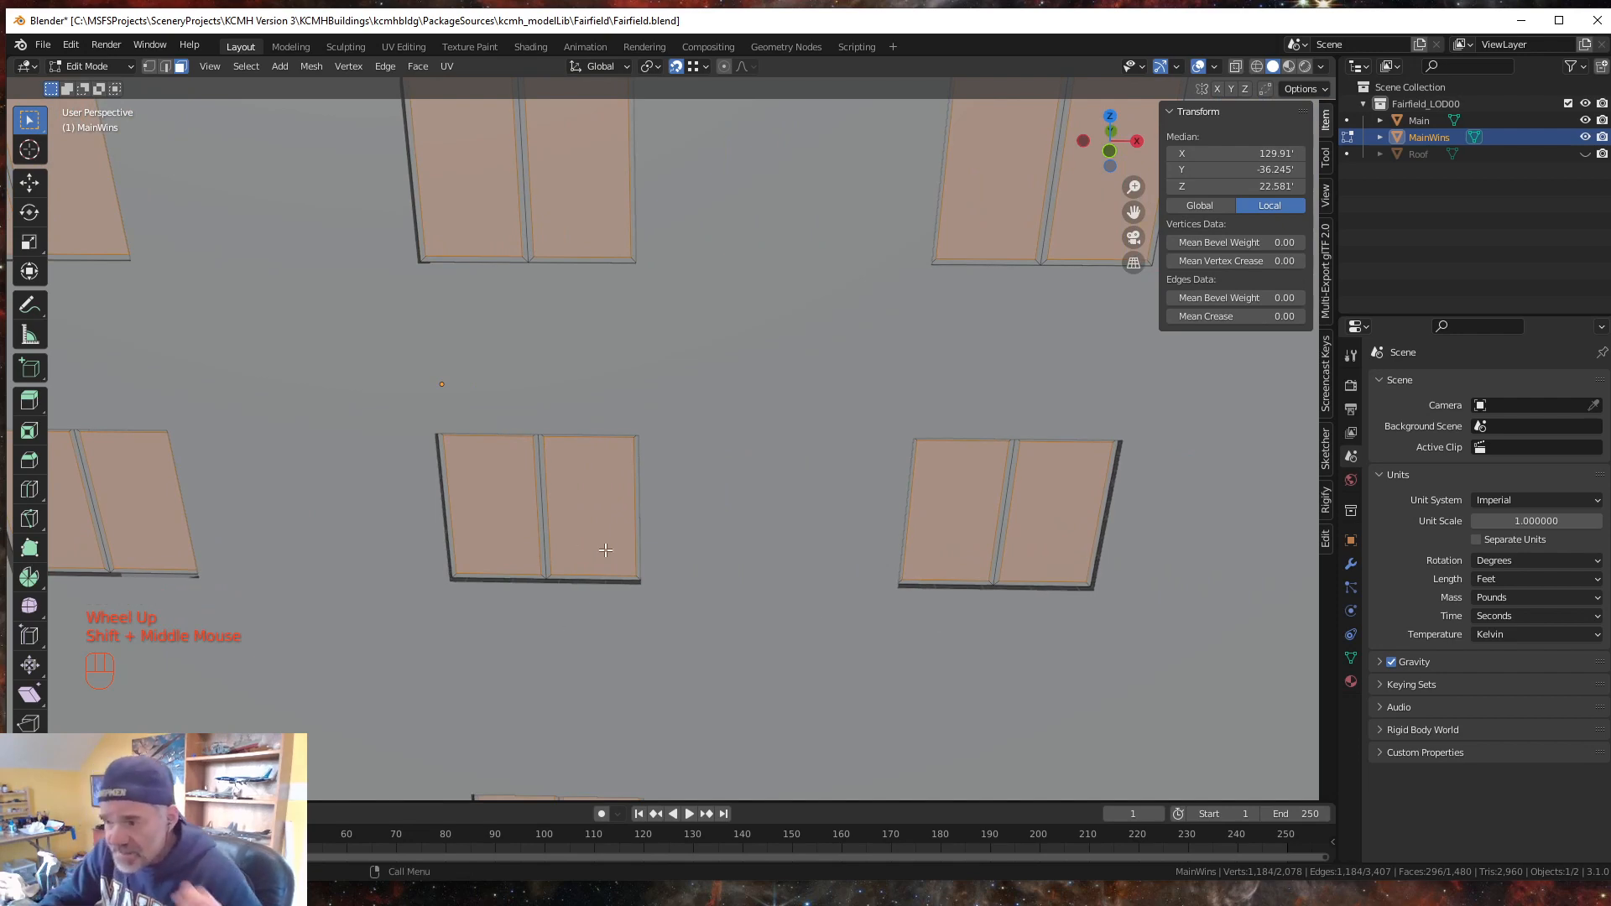
{"action": "scroll", "coordinate": [605, 549], "scroll_direction": "down", "scroll_amount": 3}
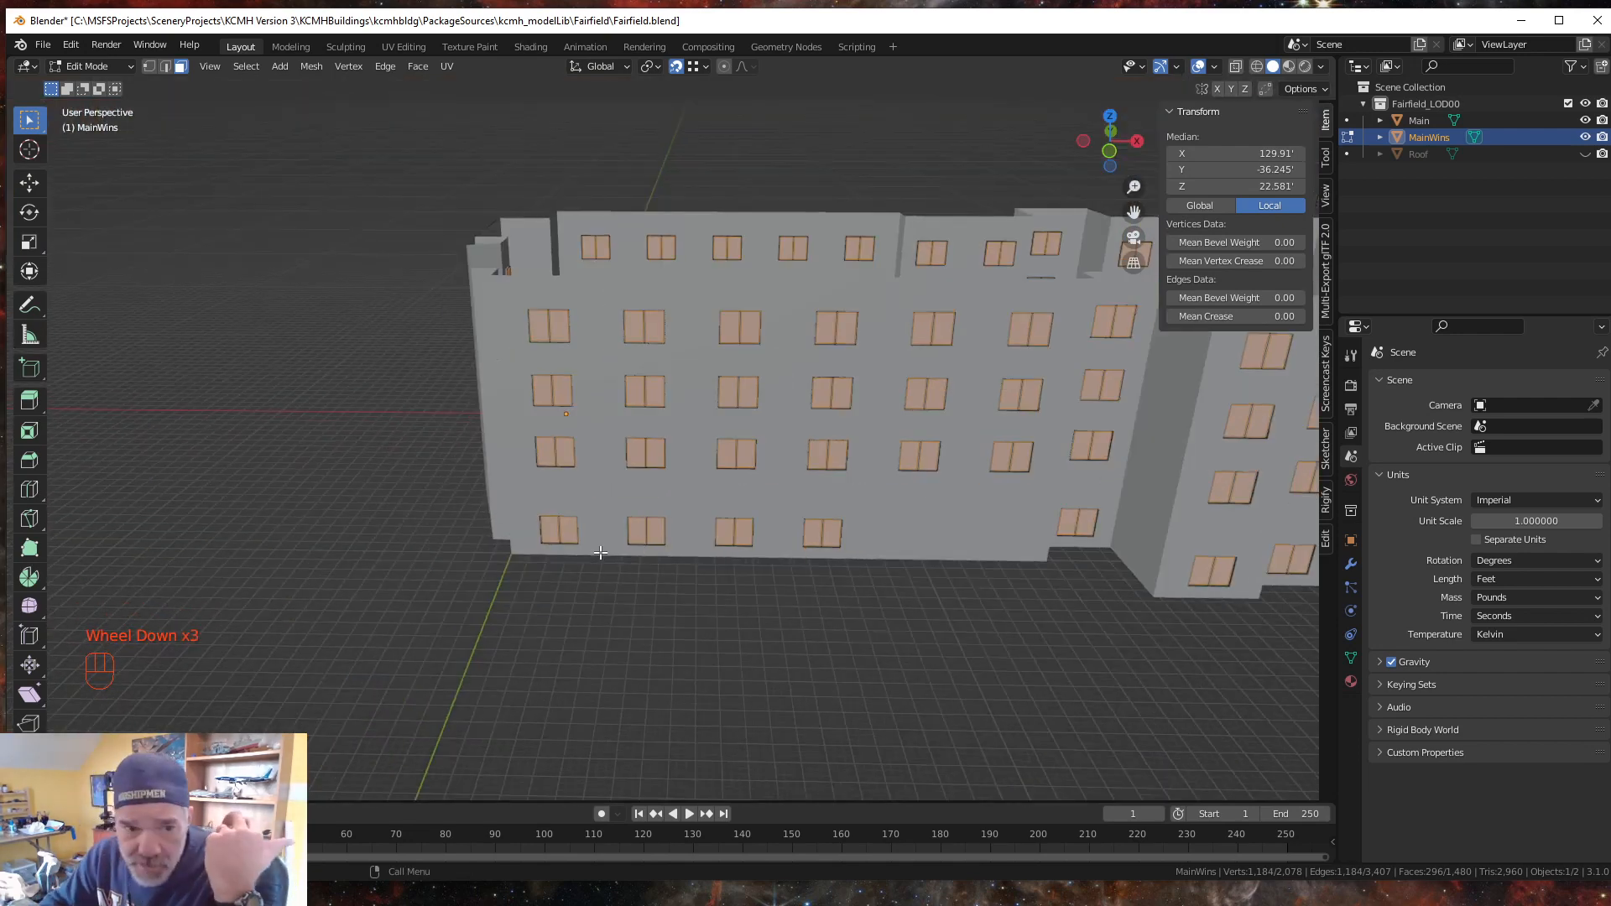
- Extrude the inset window pane faces along their normals by -0.16 feet to recess them behind the frames
{"action": "right_click", "coordinate": [743, 470]}
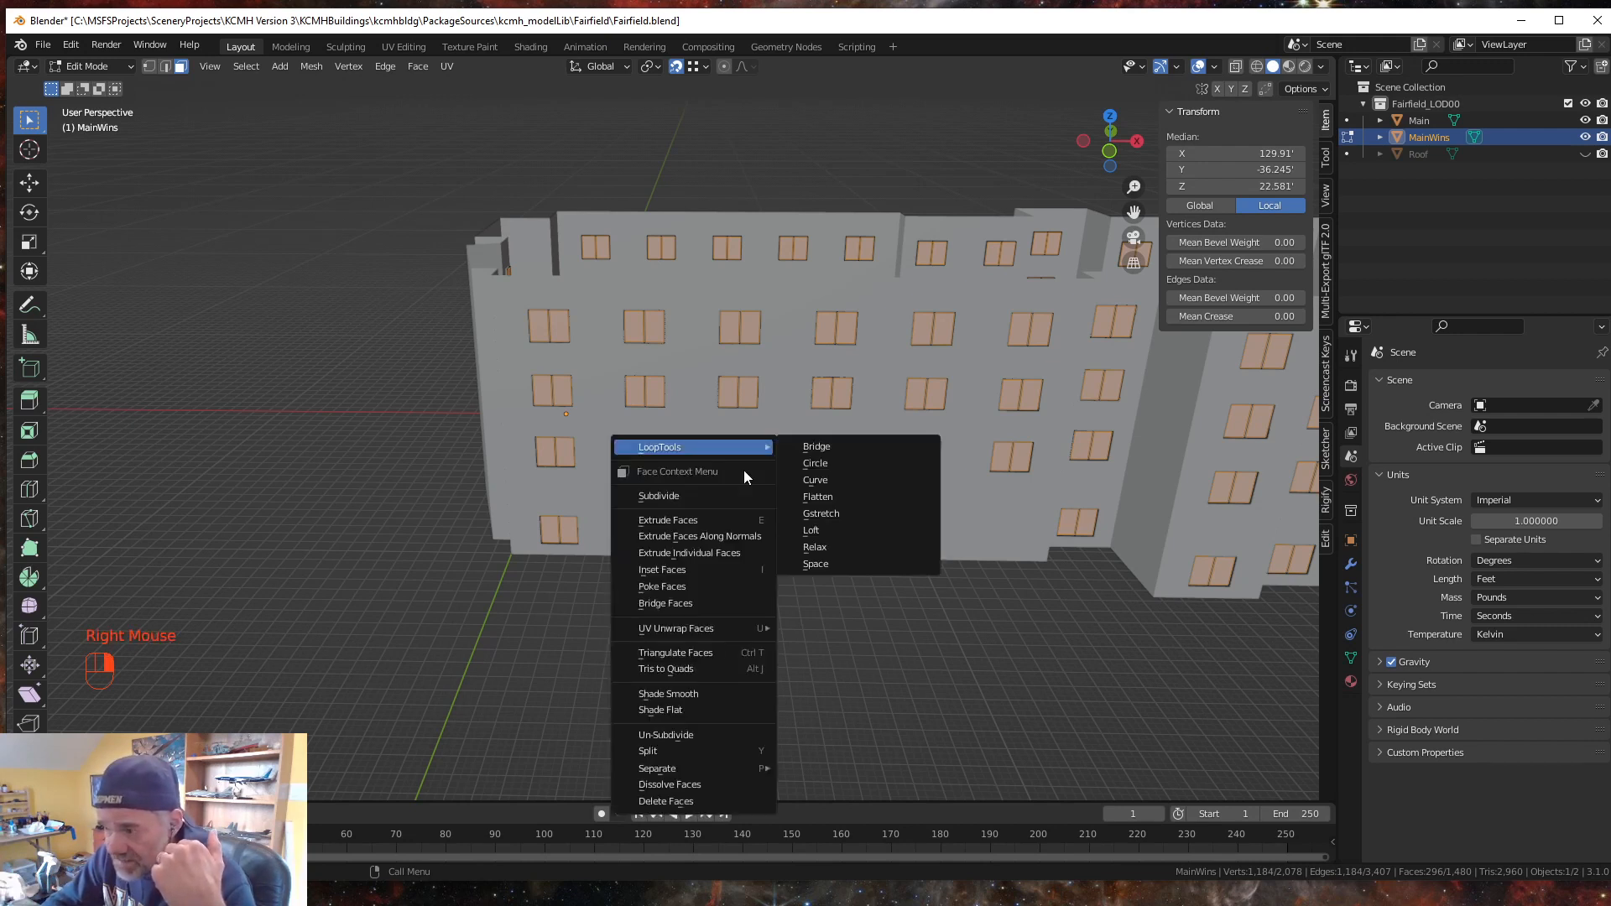
{"action": "left_click", "coordinate": [680, 537]}
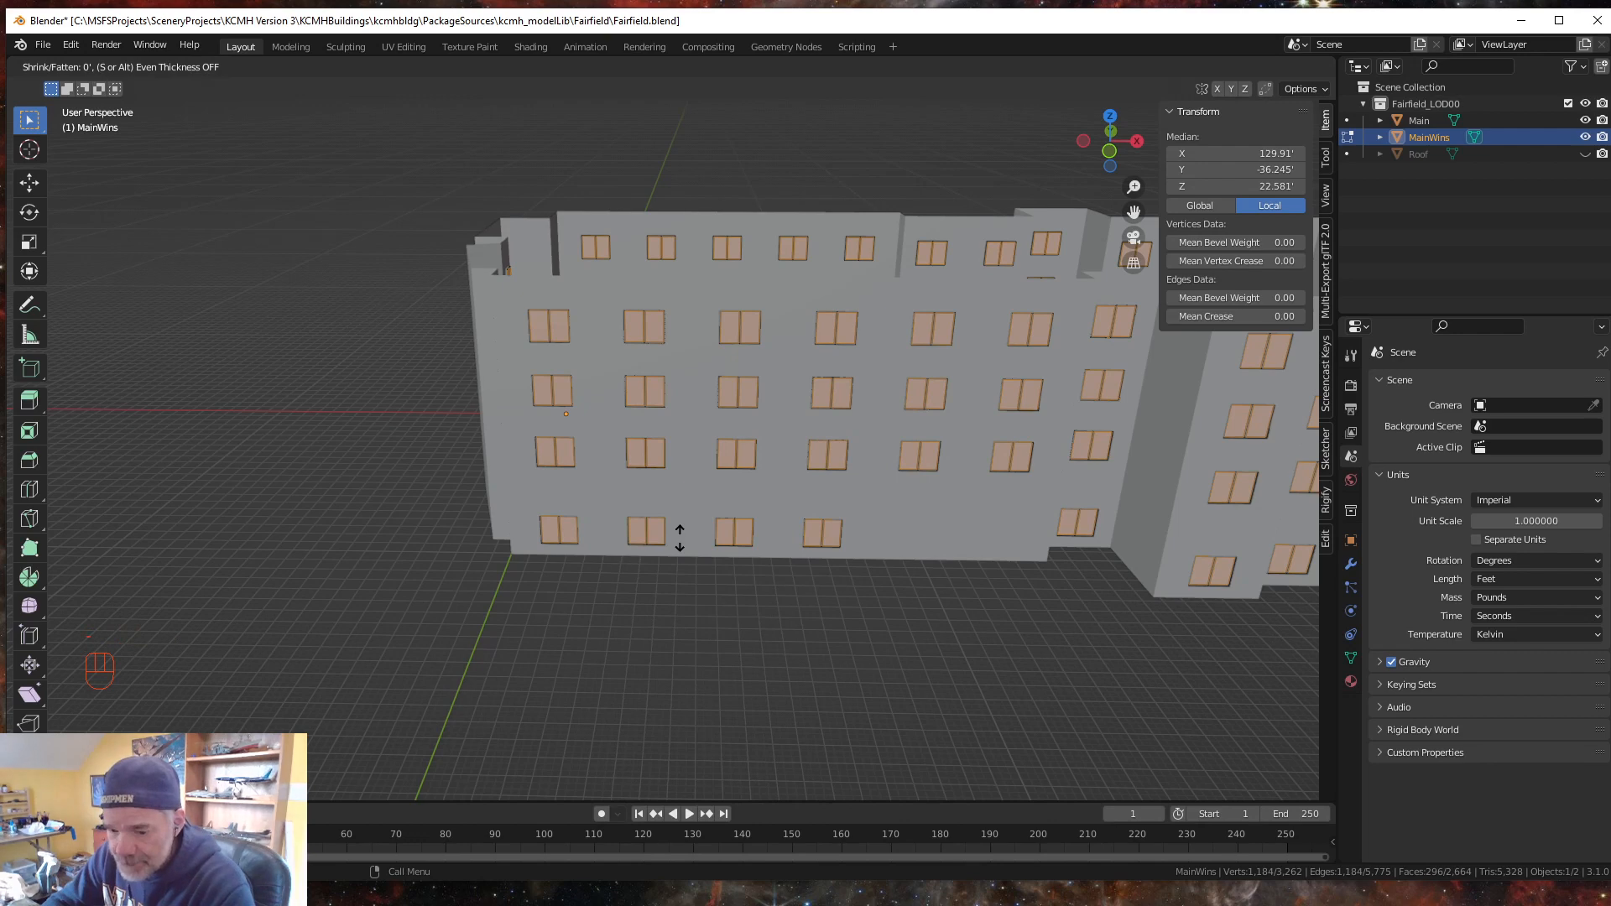
{"action": "key", "text": "KP_Subtract"}
{"action": "key", "text": "KP_Decimal"}
{"action": "key", "text": "KP_1"}
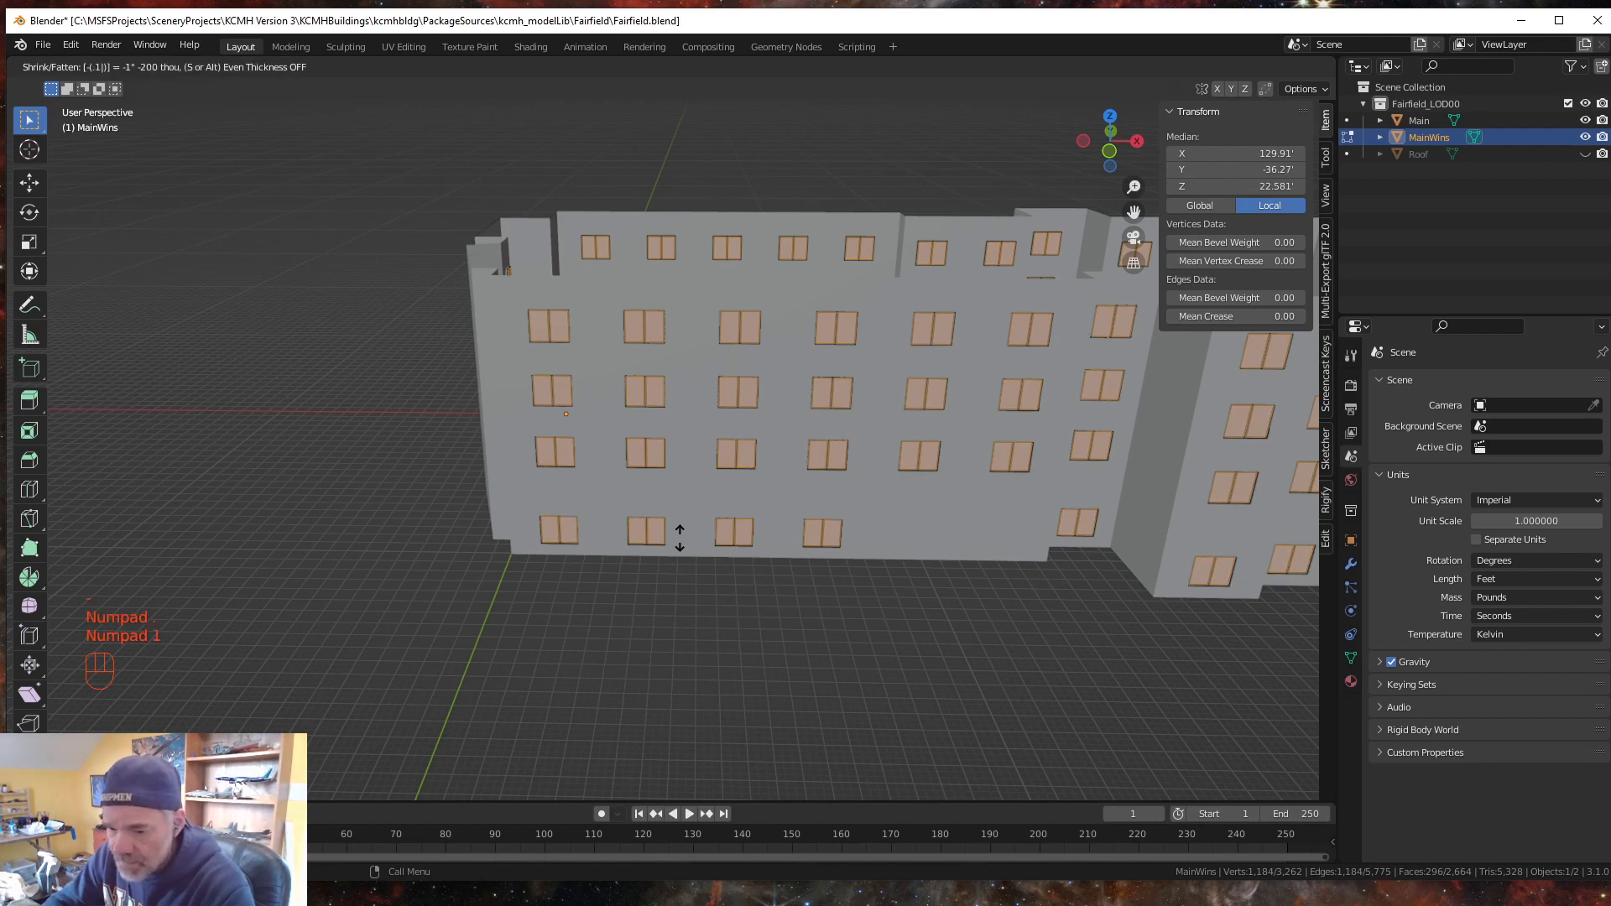
{"action": "key", "text": "KP_6"}
{"action": "key", "text": "KP_Enter"}
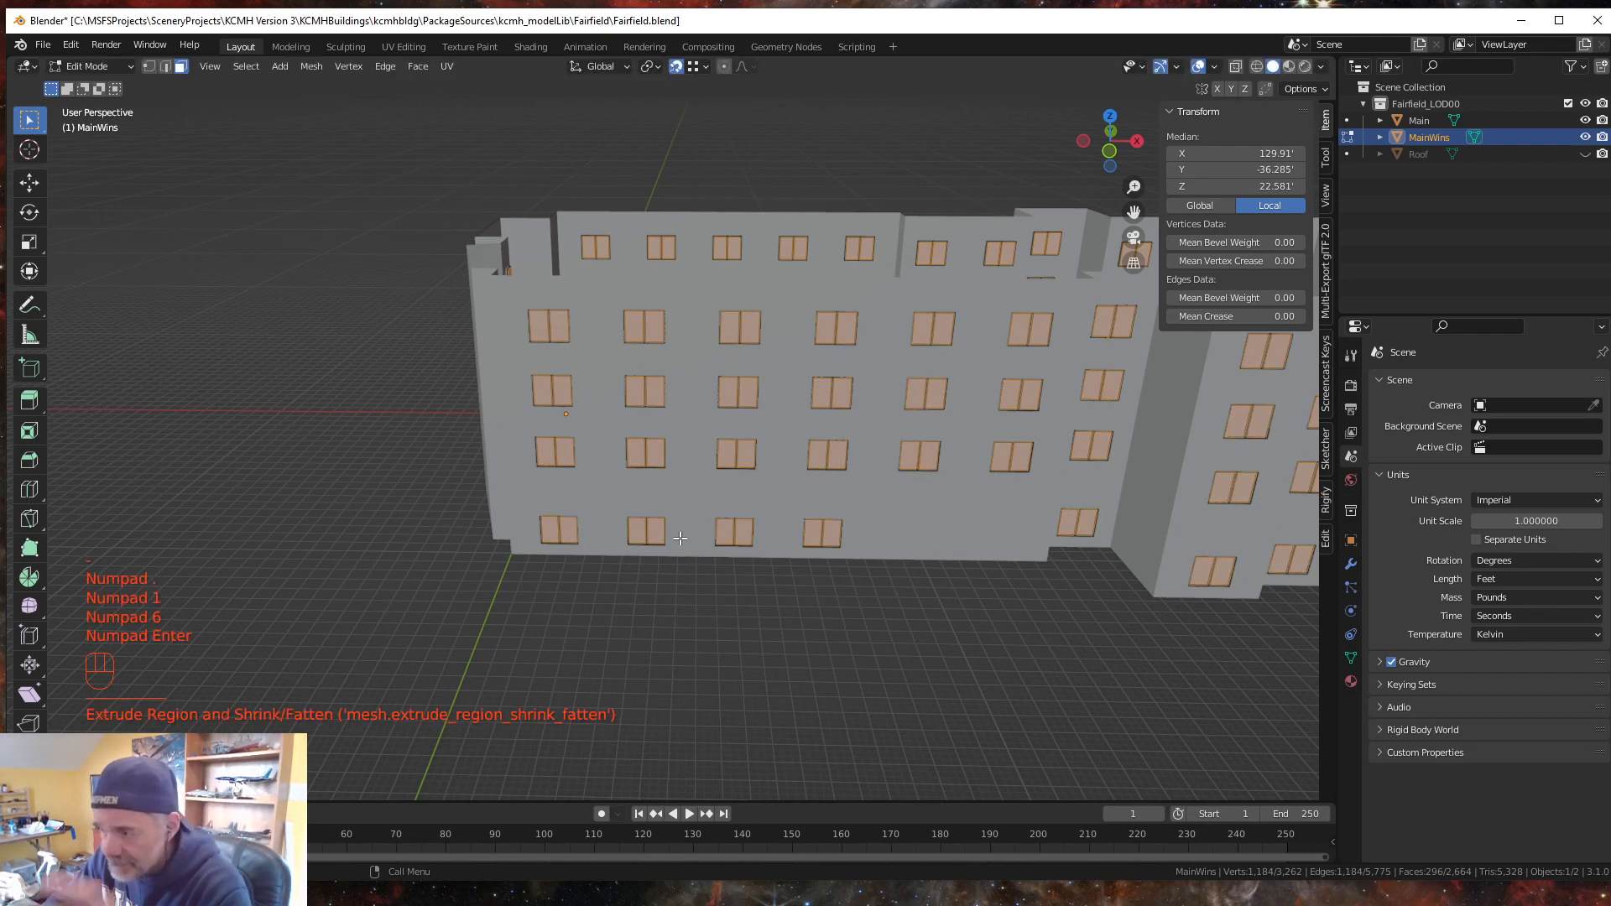
{"action": "scroll", "coordinate": [672, 503], "scroll_direction": "up", "scroll_amount": 6}
{"action": "scroll", "coordinate": [667, 537], "scroll_direction": "down", "scroll_amount": 2}
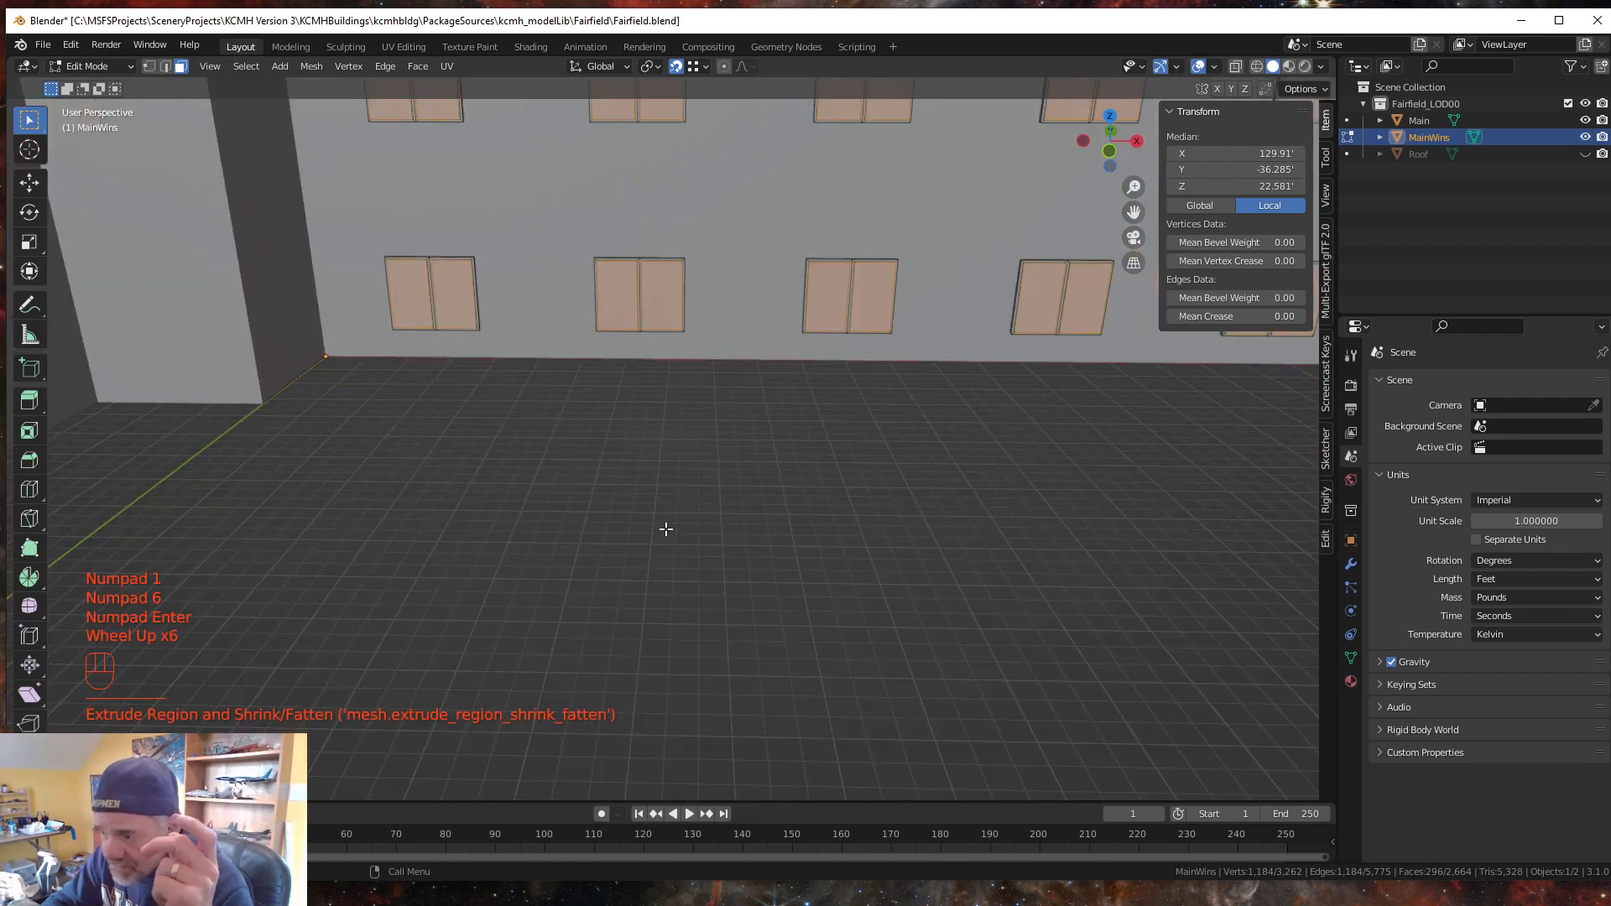
{"action": "middle_click_drag", "start_coordinate": [667, 537], "coordinate": [442, 500]}
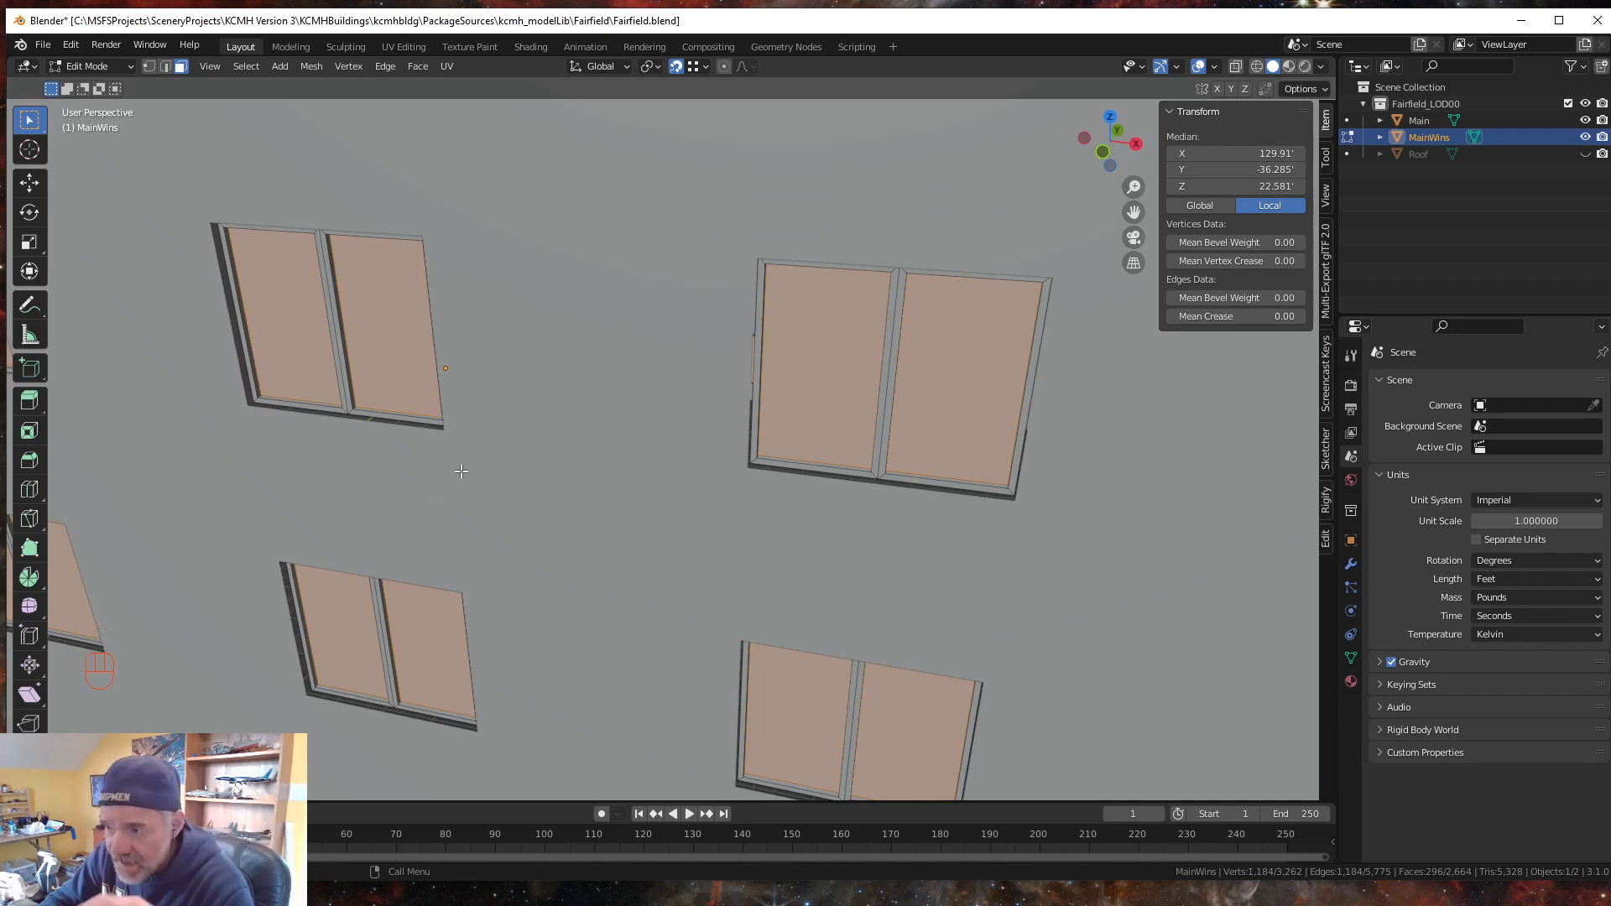
- Separate the selected recessed pane faces from MainWins into their own object
{"action": "scroll", "coordinate": [467, 474], "scroll_direction": "down", "scroll_amount": 2}
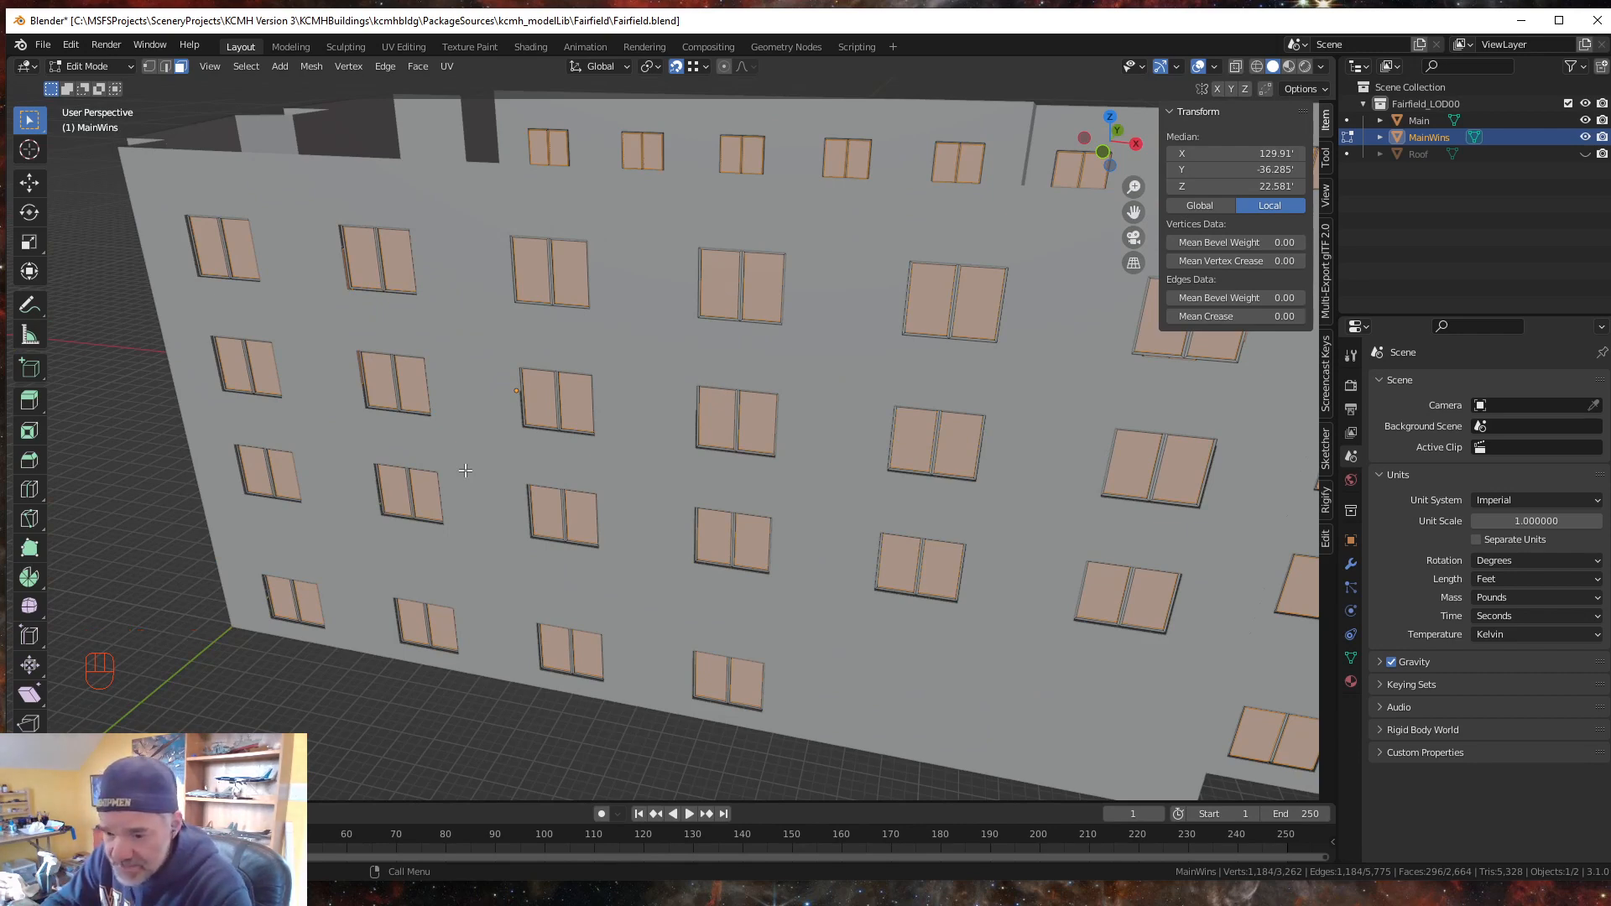
{"action": "key", "text": "p"}
{"action": "left_click", "coordinate": [465, 470]}
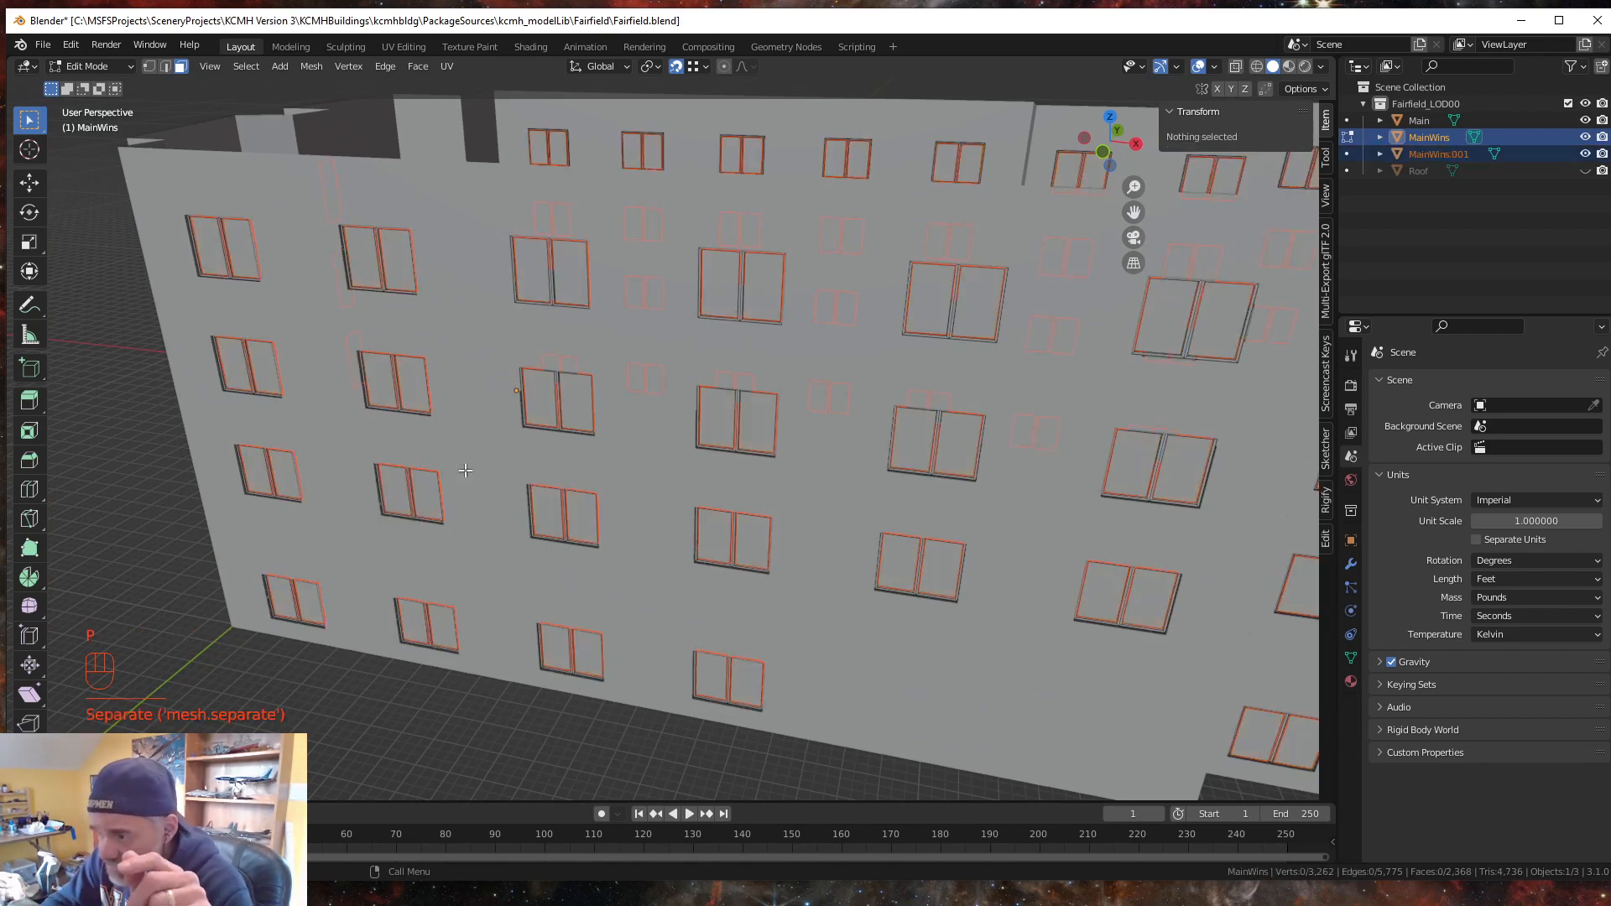
- Rename the separated window pane object MainWinsGlass
{"action": "double_click", "coordinate": [1442, 156]}
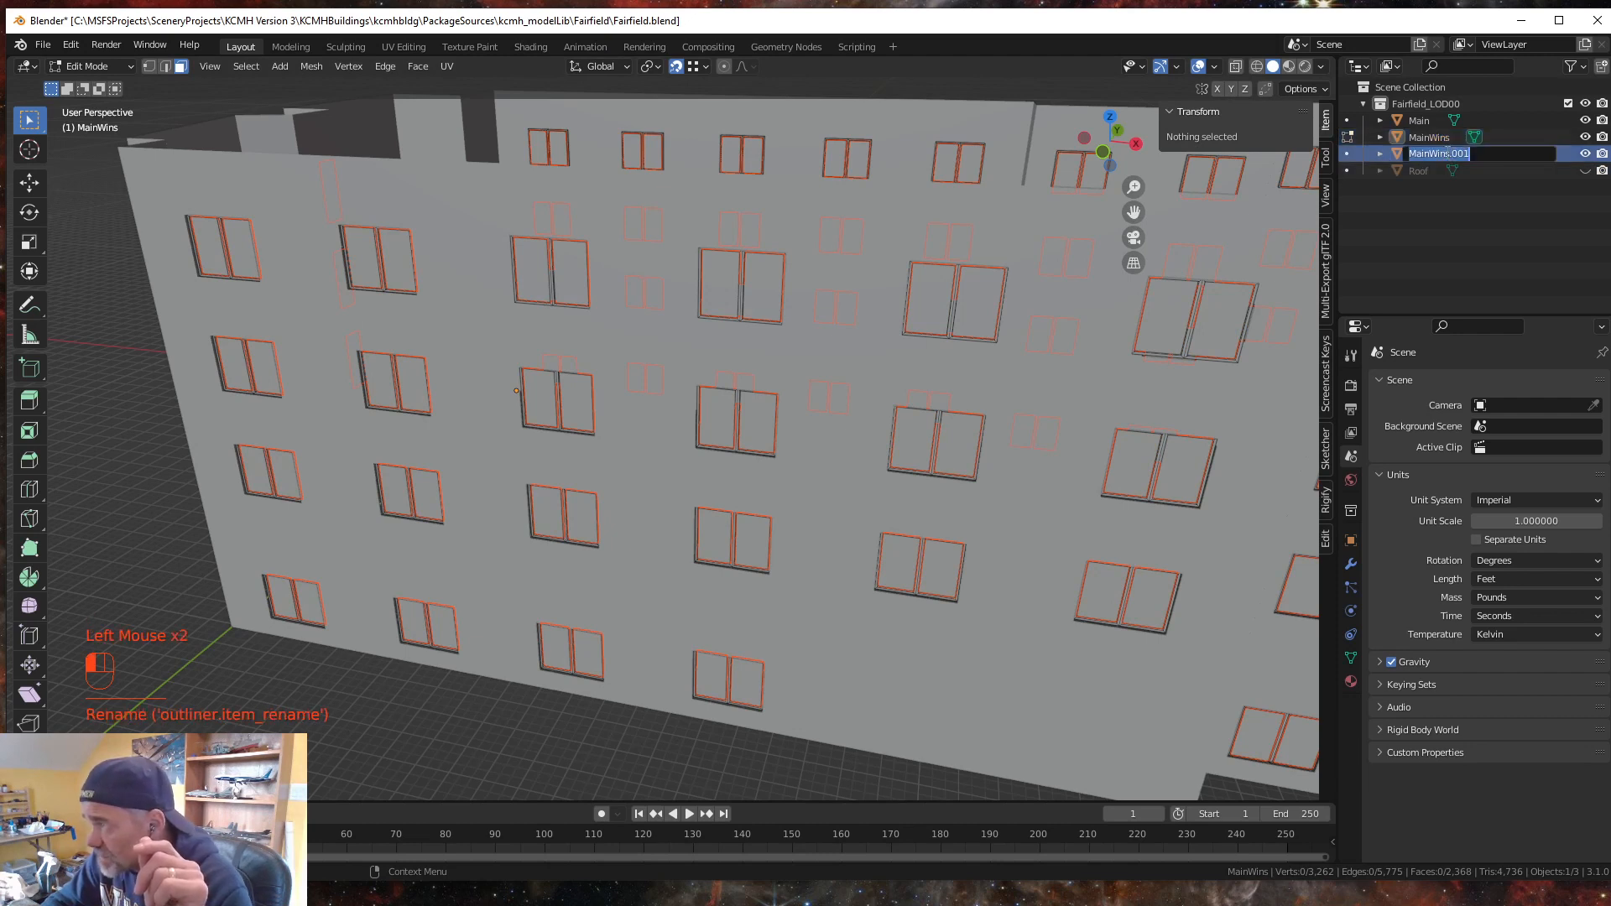
{"action": "left_click", "coordinate": [1447, 155]}
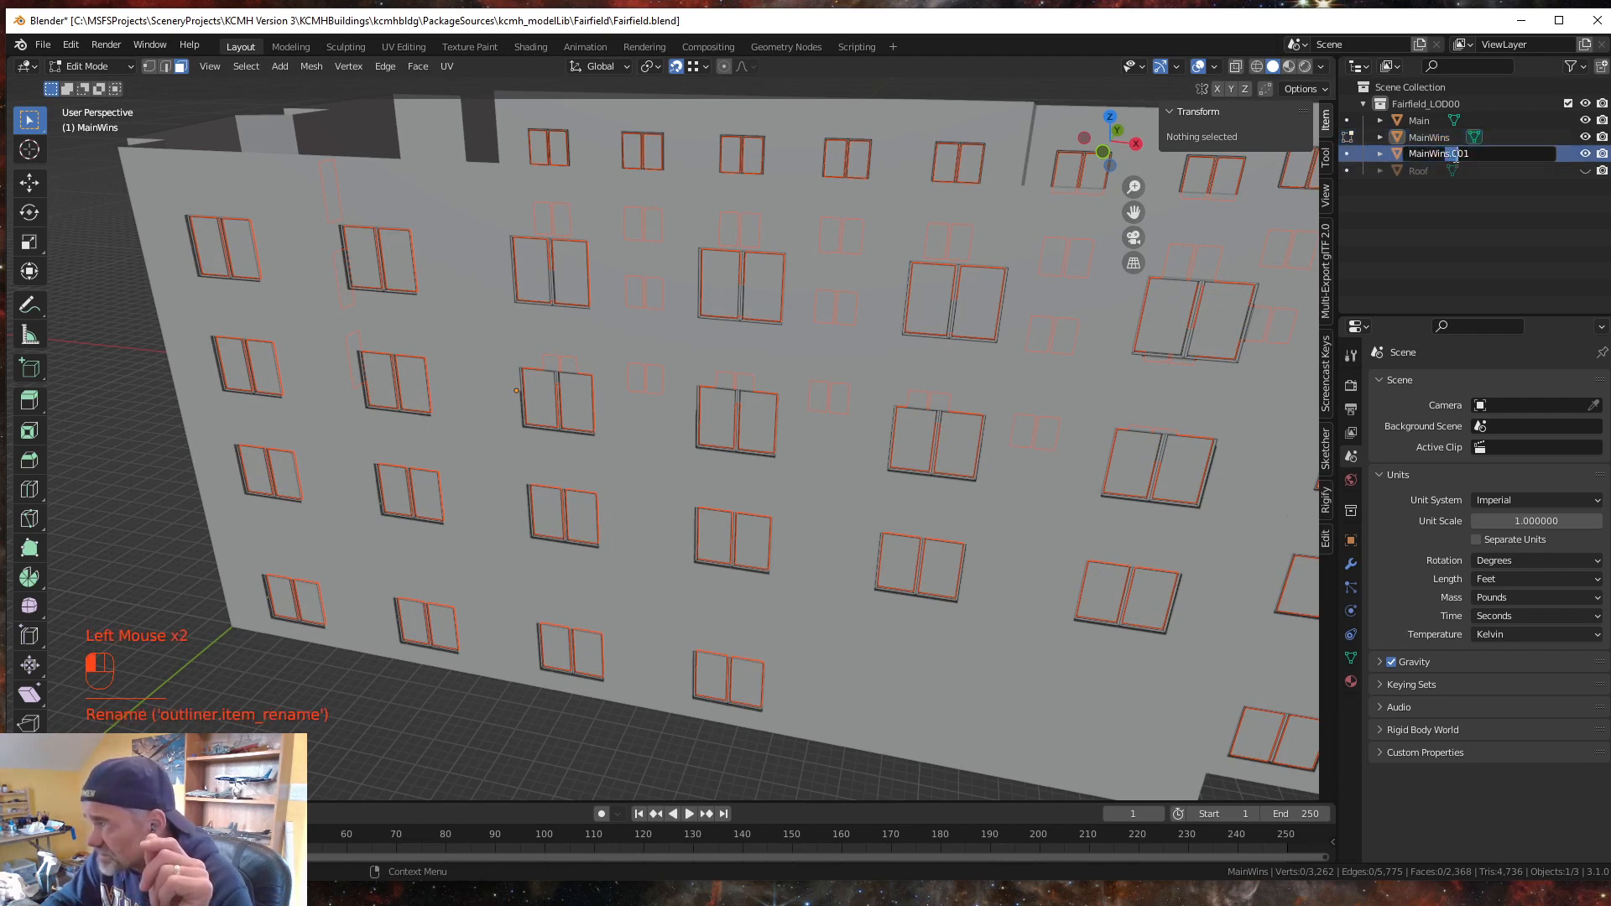
{"action": "left_click_drag", "start_coordinate": [1451, 156], "coordinate": [1503, 154]}
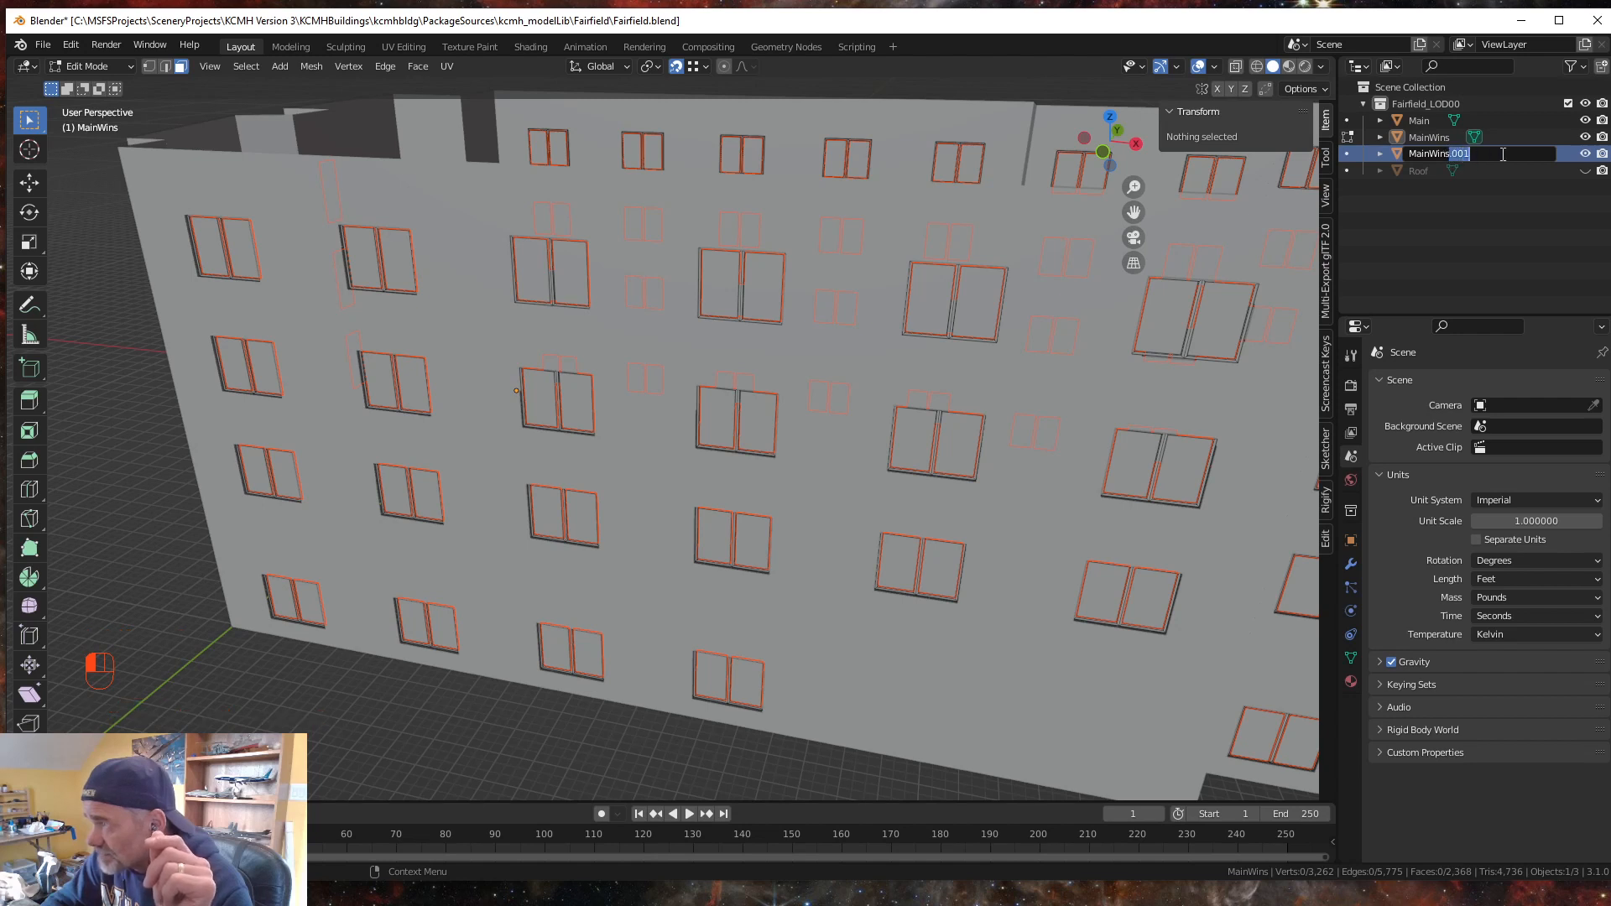
{"action": "type", "text": "G"}
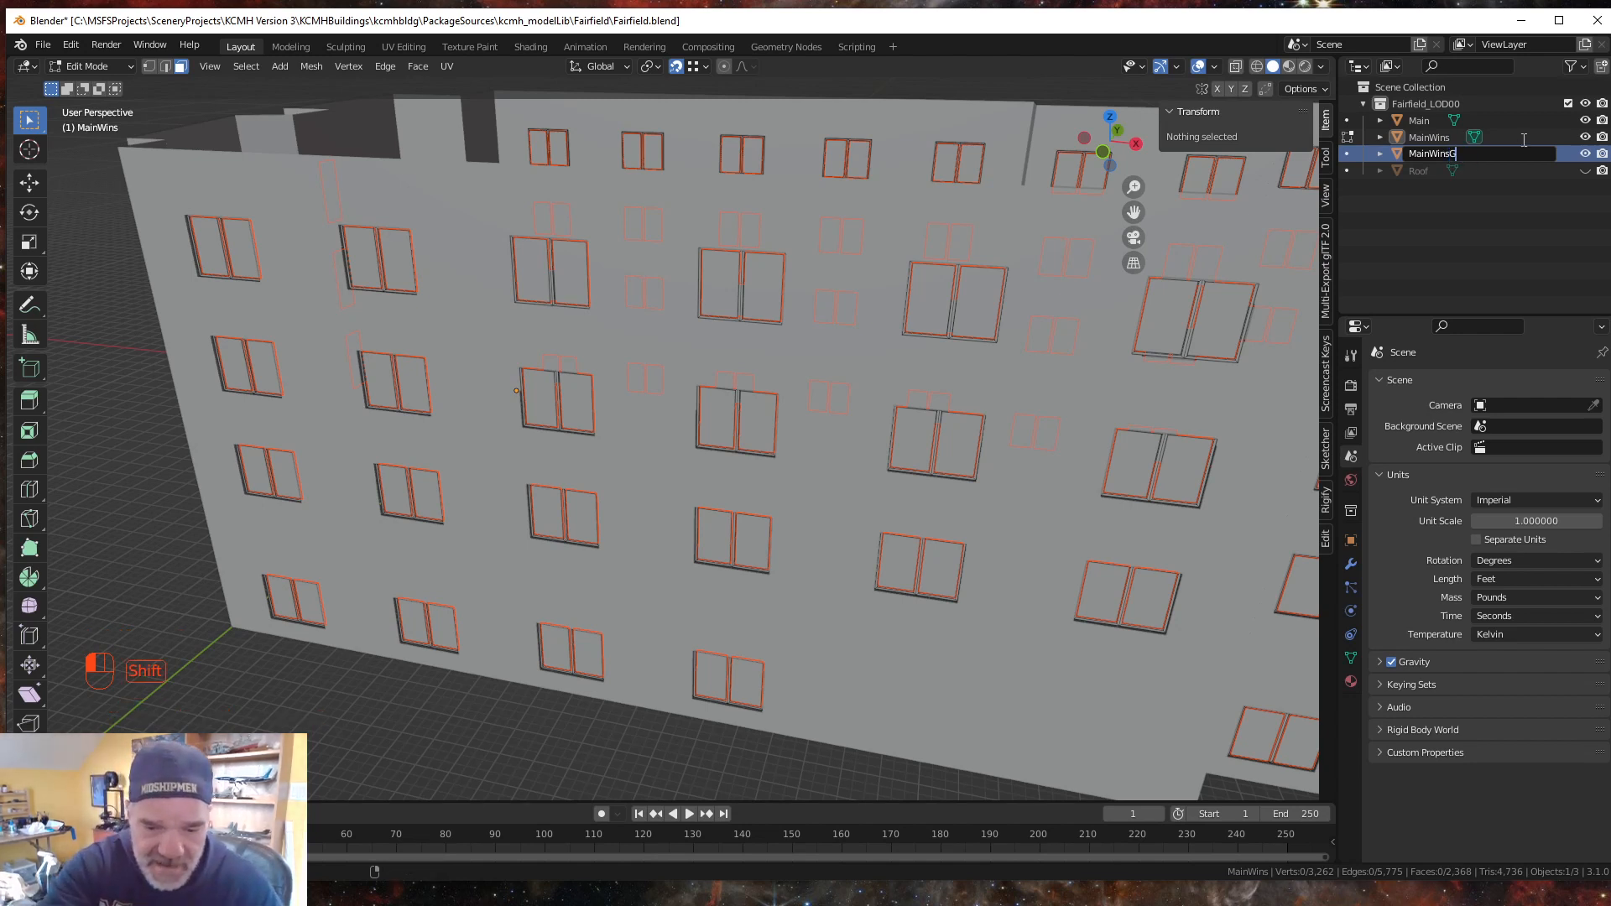
{"action": "type", "text": "laa"}
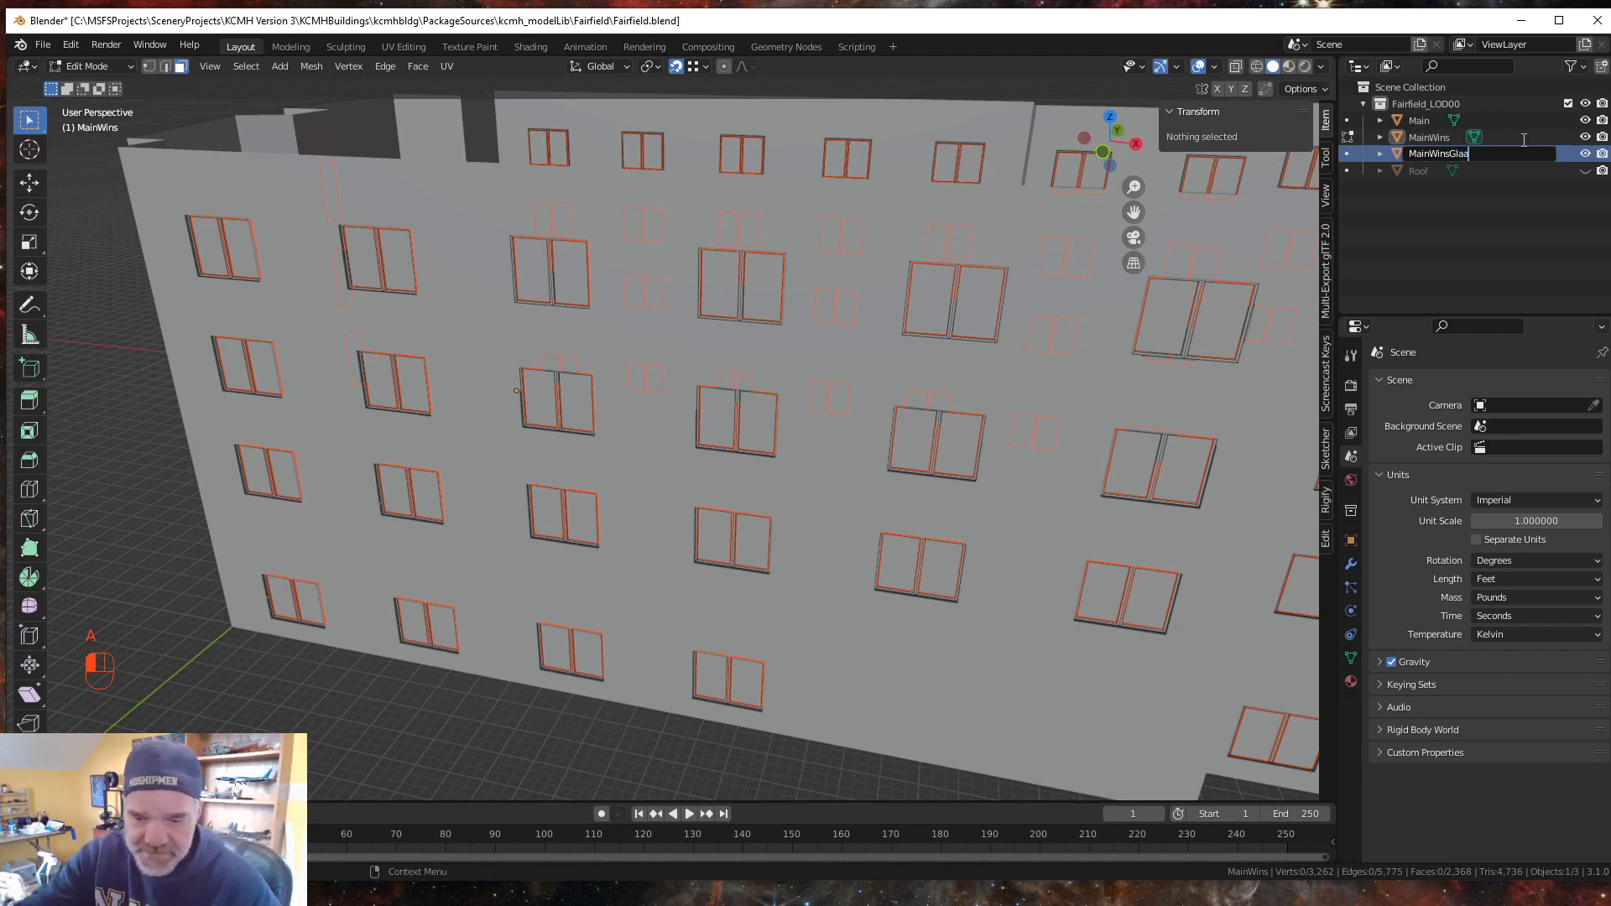
{"action": "key", "text": "BackSpace"}
{"action": "type", "text": "ss"}
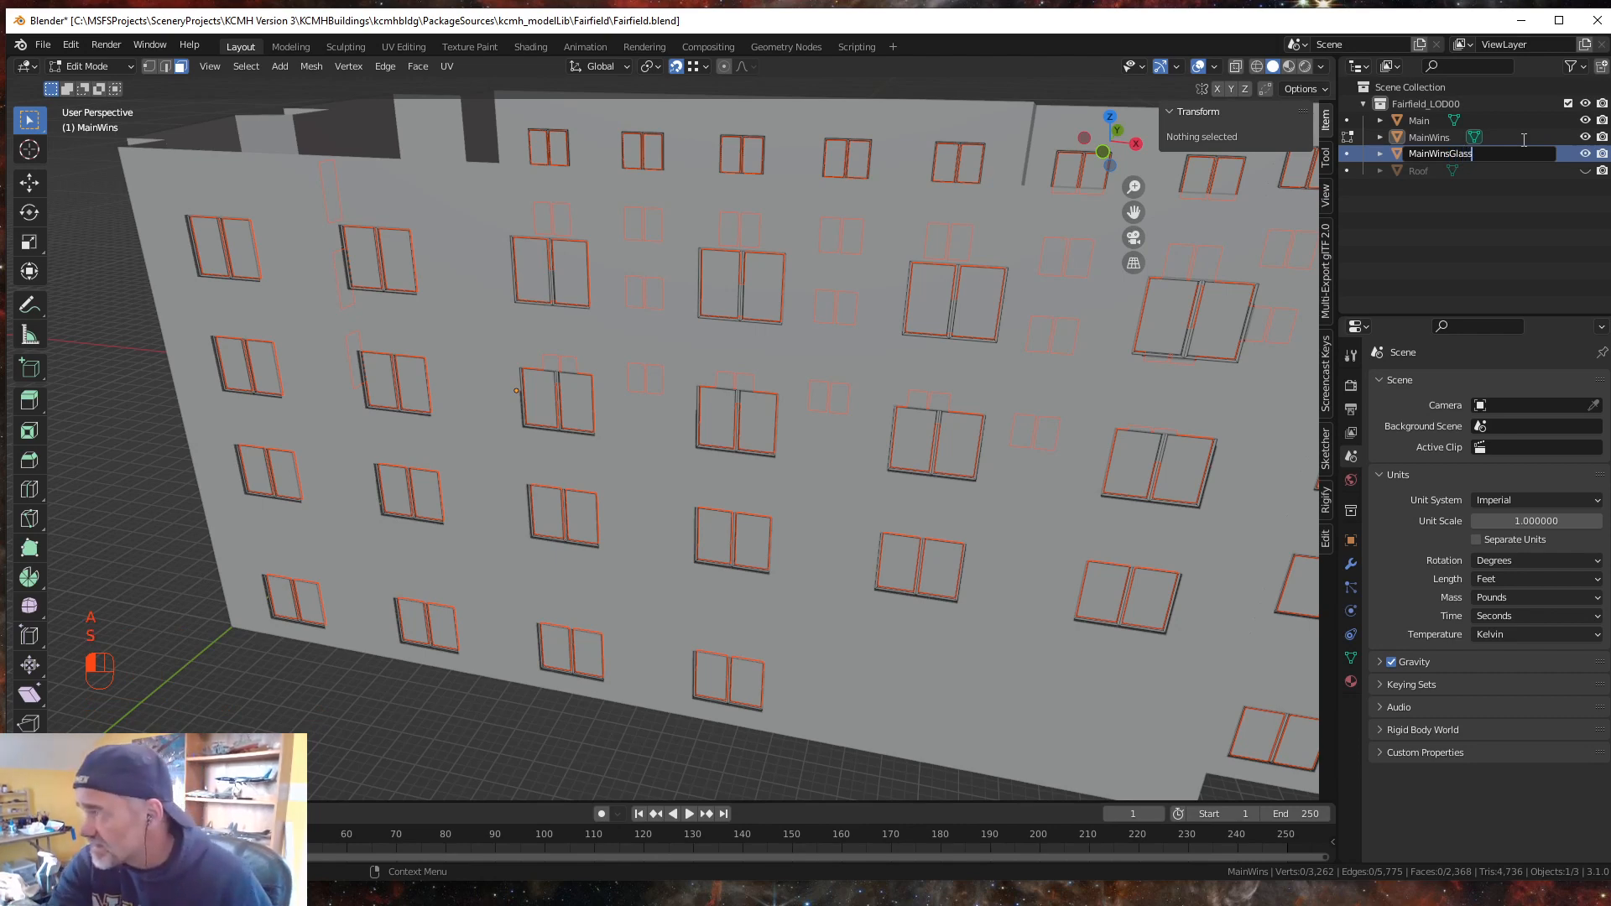
{"action": "key", "text": "Return"}
- Examine the window frames along the facades and end wall from several angles around the building
{"action": "scroll", "coordinate": [654, 449], "scroll_direction": "down", "scroll_amount": 3}
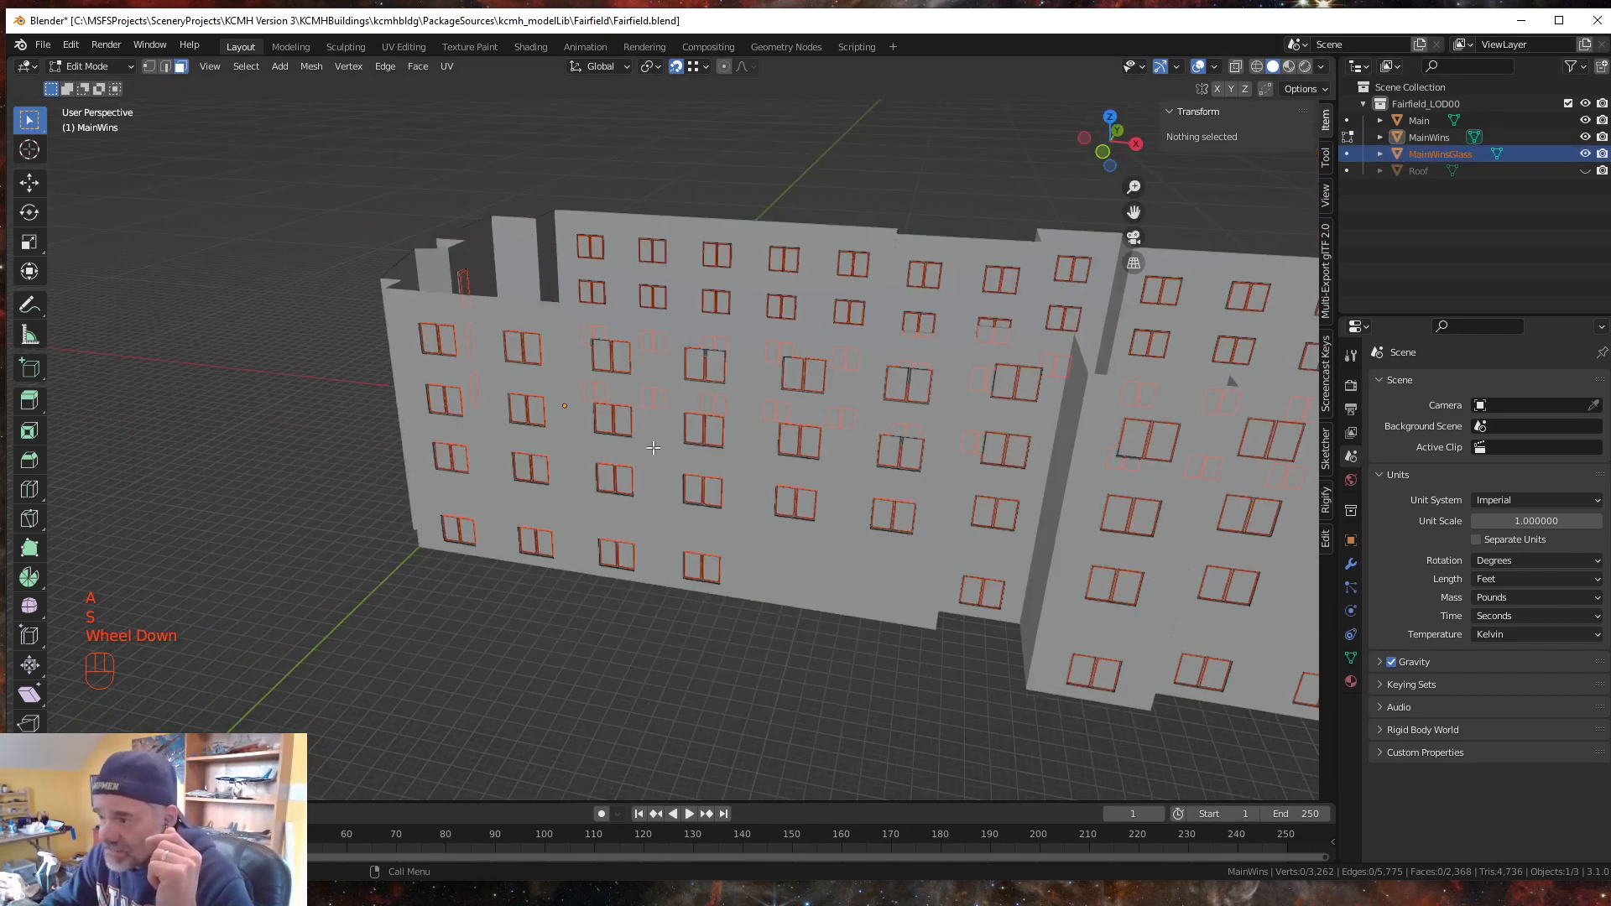
{"action": "scroll", "coordinate": [653, 448], "scroll_direction": "down", "scroll_amount": 1}
{"action": "middle_click_drag", "start_coordinate": [654, 448], "coordinate": [673, 569]}
{"action": "scroll", "coordinate": [671, 511], "scroll_direction": "down", "scroll_amount": 1}
{"action": "scroll", "coordinate": [570, 602], "scroll_direction": "up", "scroll_amount": 1}
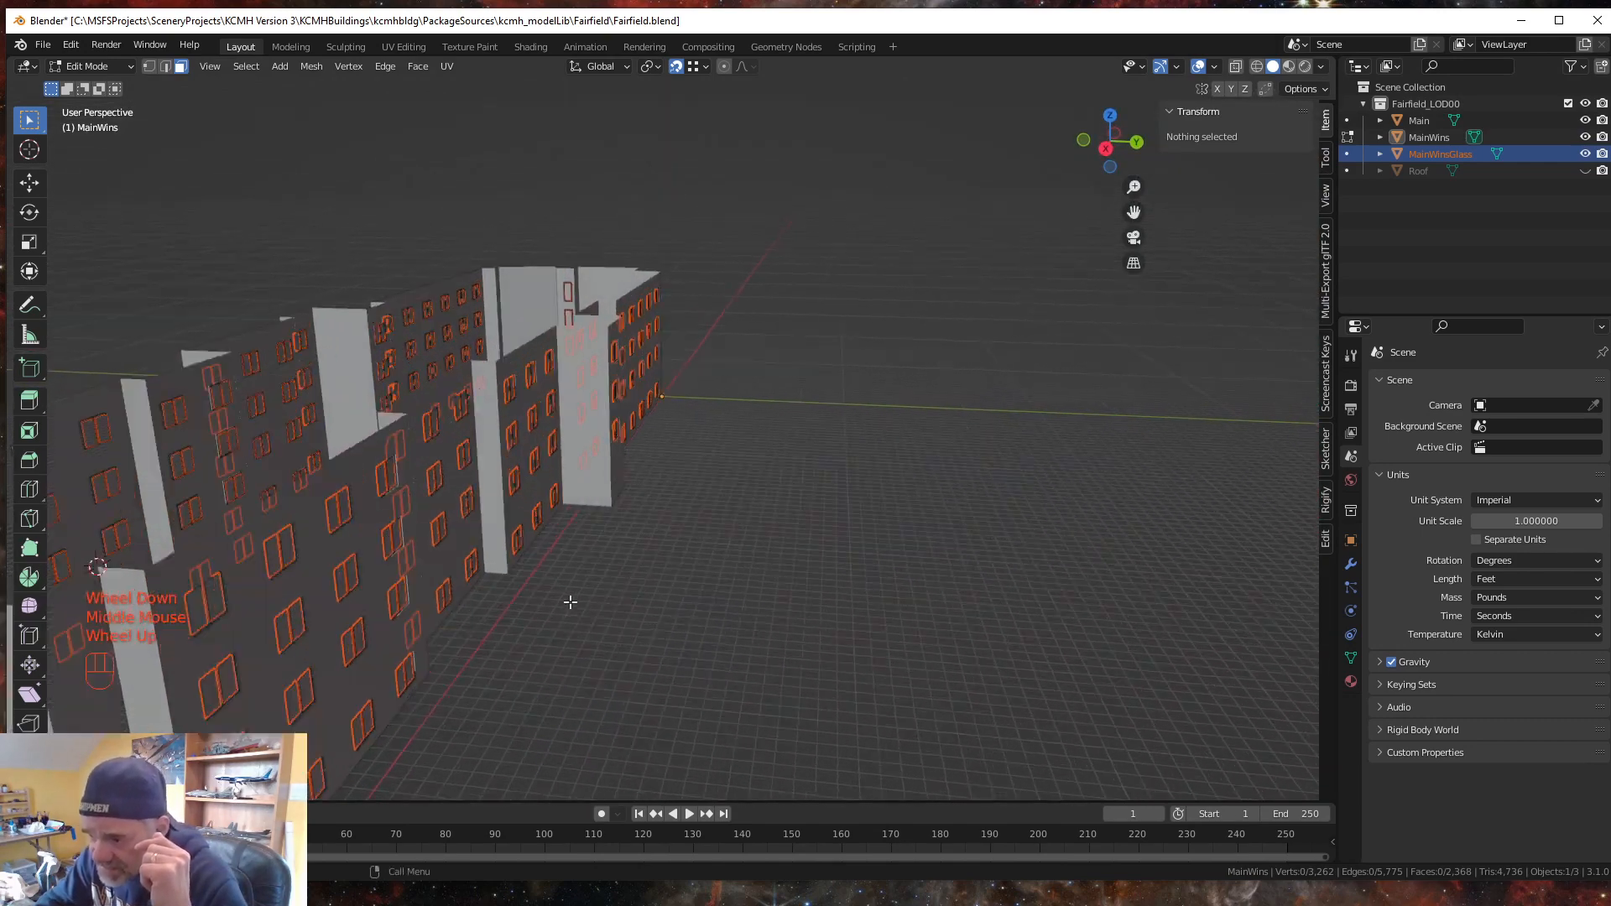
{"action": "scroll", "coordinate": [571, 602], "scroll_direction": "up", "scroll_amount": 1}
{"action": "middle_click_drag", "start_coordinate": [539, 612], "coordinate": [527, 613]}
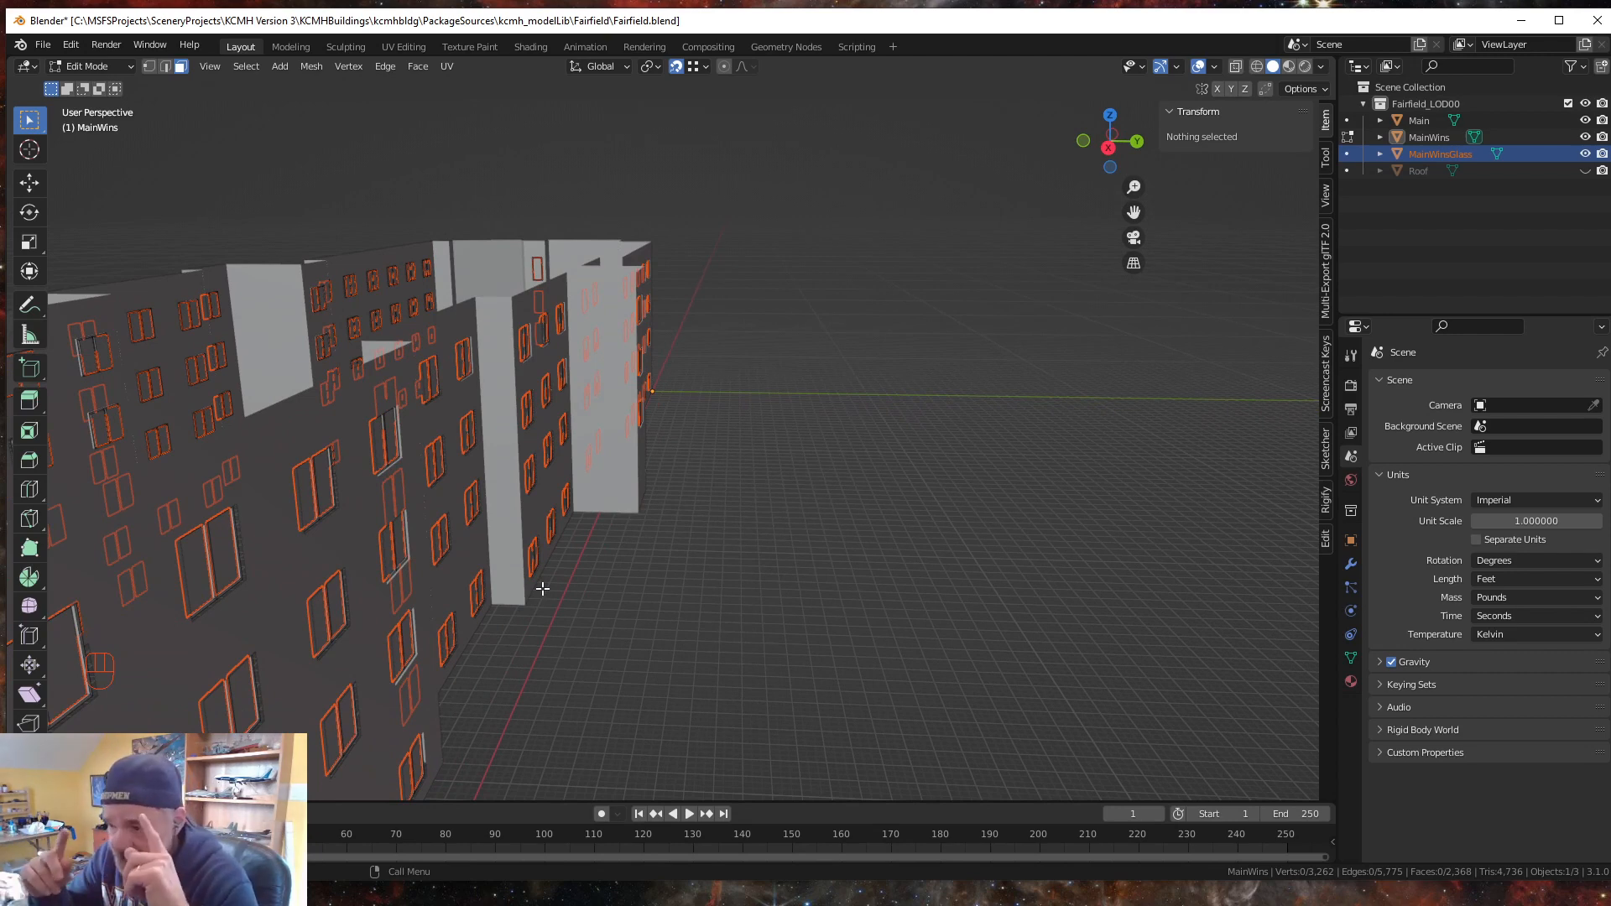
{"action": "scroll", "coordinate": [604, 567], "scroll_direction": "down", "scroll_amount": 1}
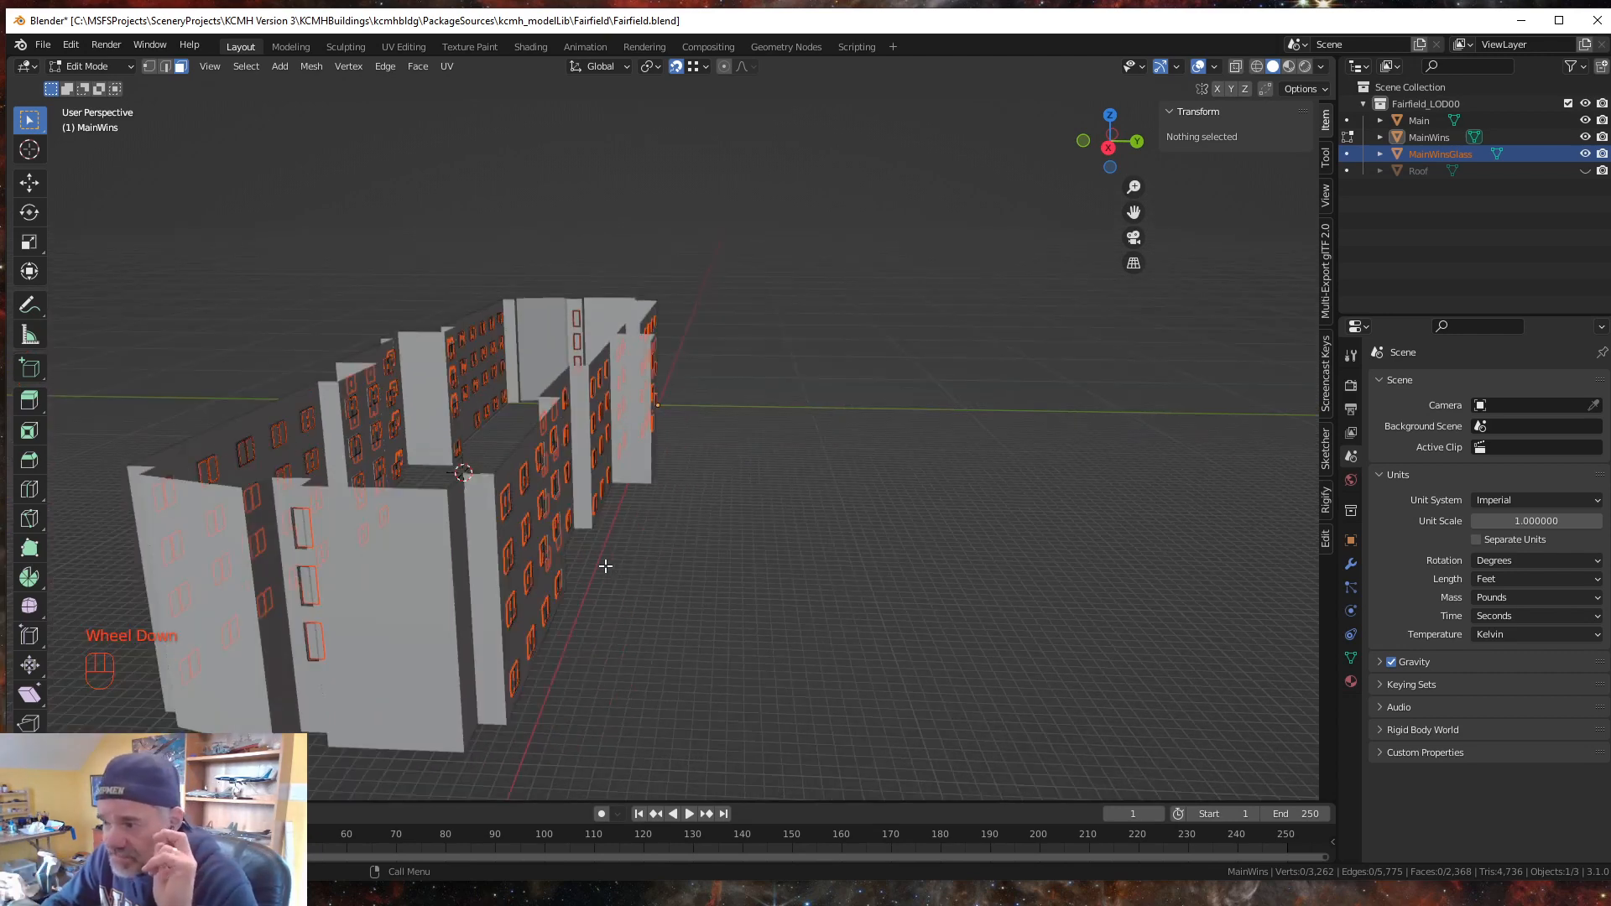
- Turn on the Face Orientation overlay, check which way the walls and window frames face, and turn the overlay off
{"action": "left_click", "coordinate": [1214, 66]}
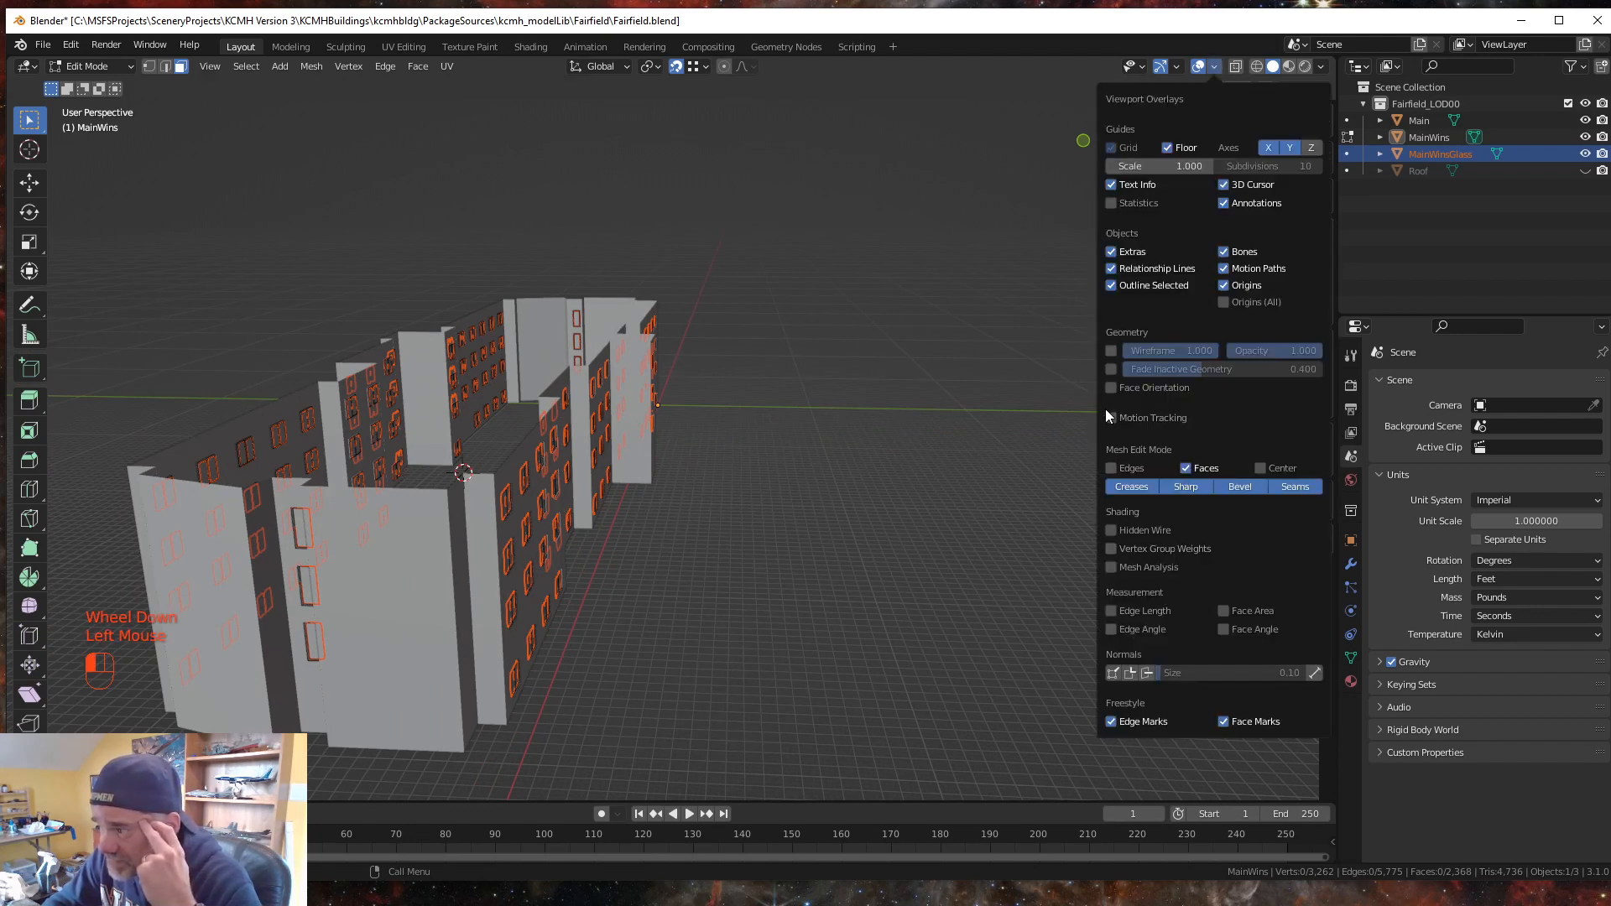
{"action": "left_click", "coordinate": [1110, 387]}
{"action": "middle_click_drag", "start_coordinate": [806, 604], "coordinate": [875, 604]}
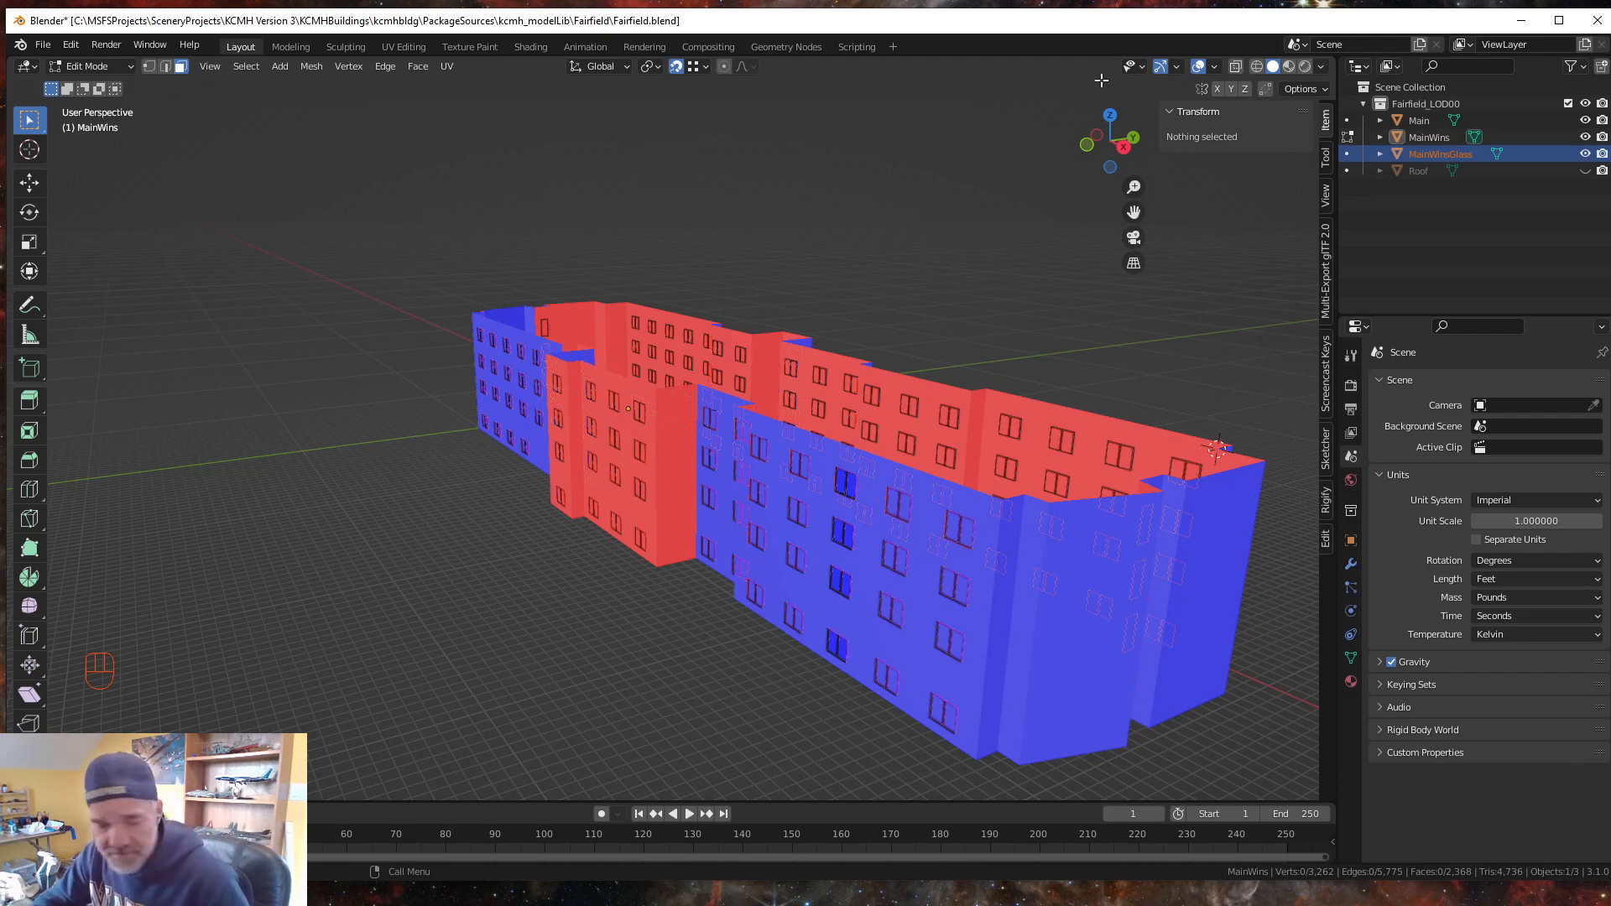
{"action": "key", "text": "ctrl"}
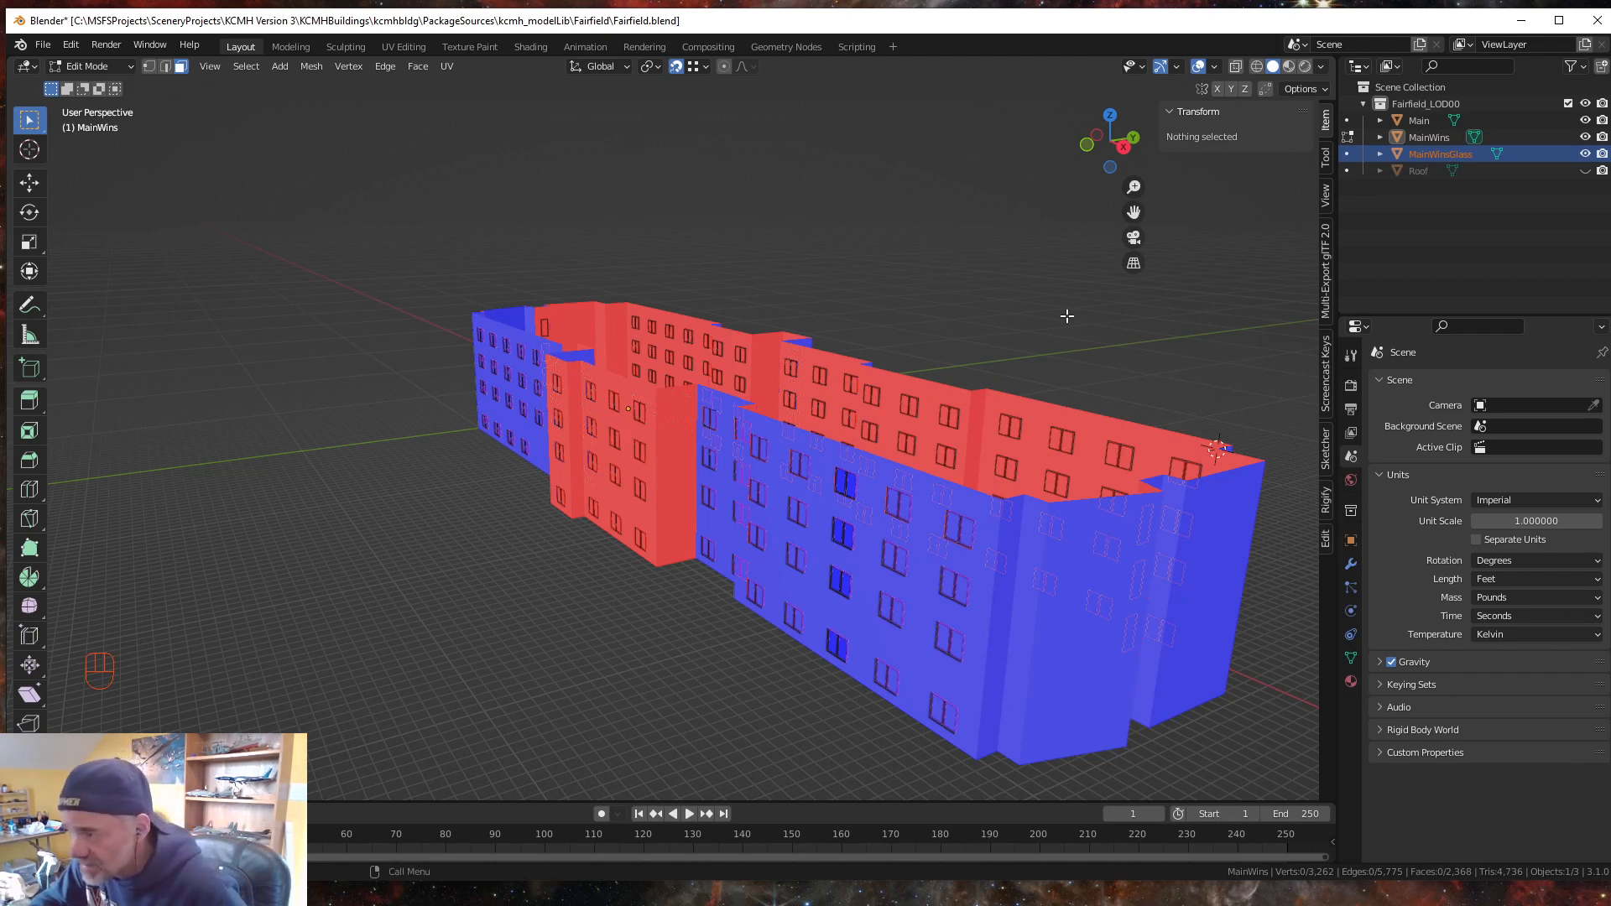
{"action": "middle_click_drag", "start_coordinate": [1047, 534], "coordinate": [1000, 551]}
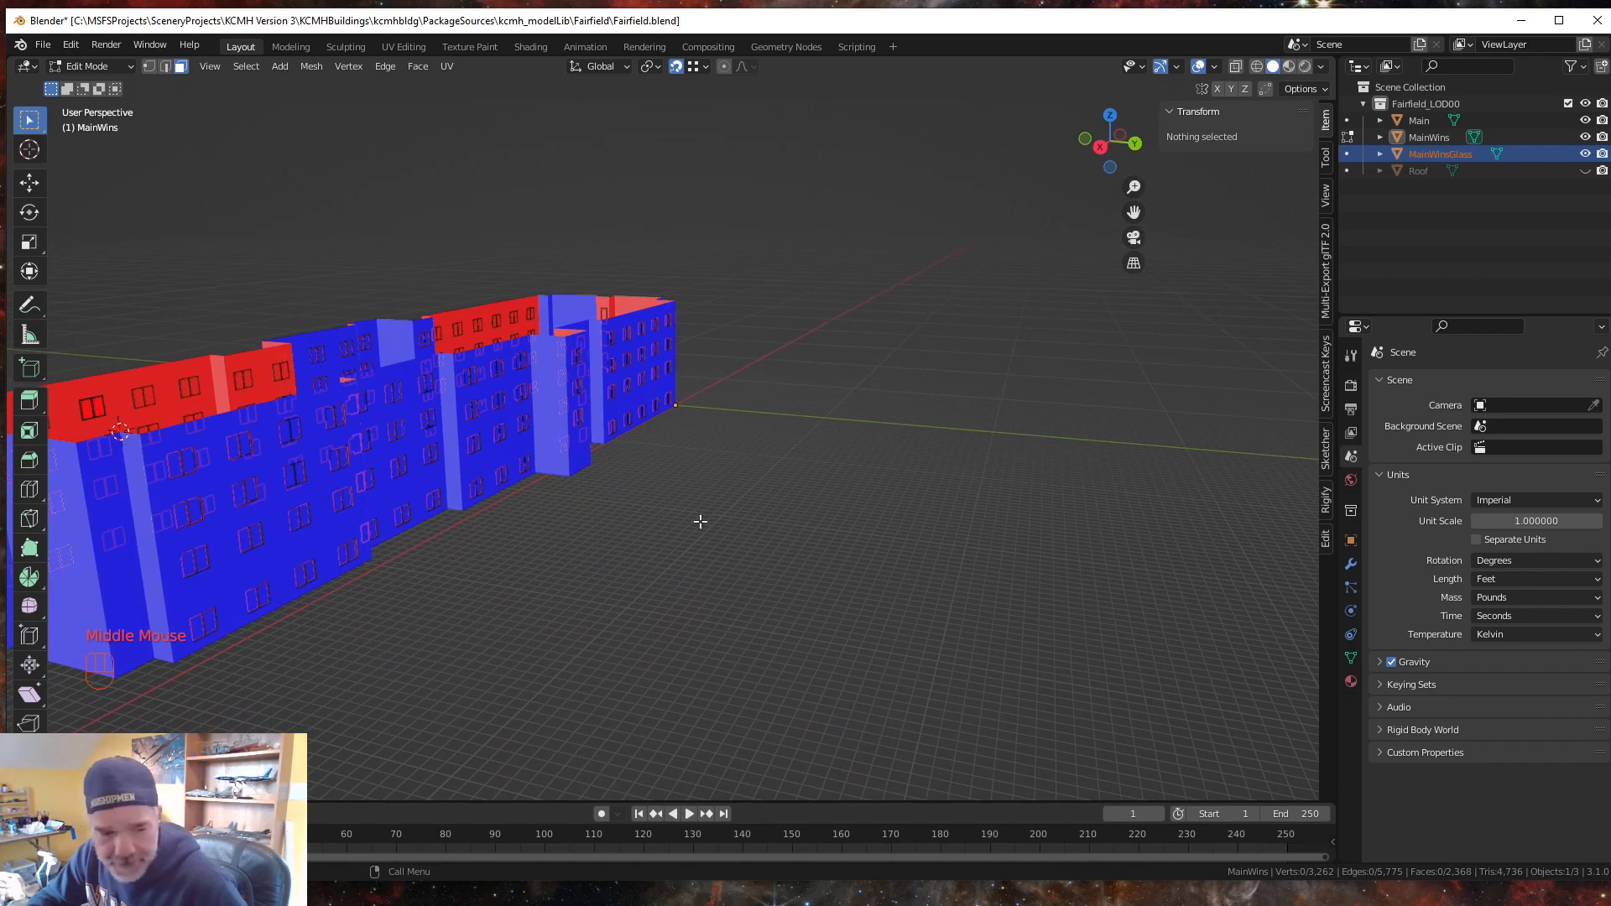
{"action": "middle_click_drag", "start_coordinate": [698, 522], "coordinate": [873, 537], "text": "shift"}
{"action": "middle_click_drag", "start_coordinate": [719, 558], "coordinate": [824, 522], "text": "shift"}
{"action": "scroll", "coordinate": [856, 507], "scroll_direction": "up", "scroll_amount": 2}
{"action": "scroll", "coordinate": [819, 522], "scroll_direction": "up", "scroll_amount": 1}
{"action": "scroll", "coordinate": [820, 521], "scroll_direction": "down", "scroll_amount": 1}
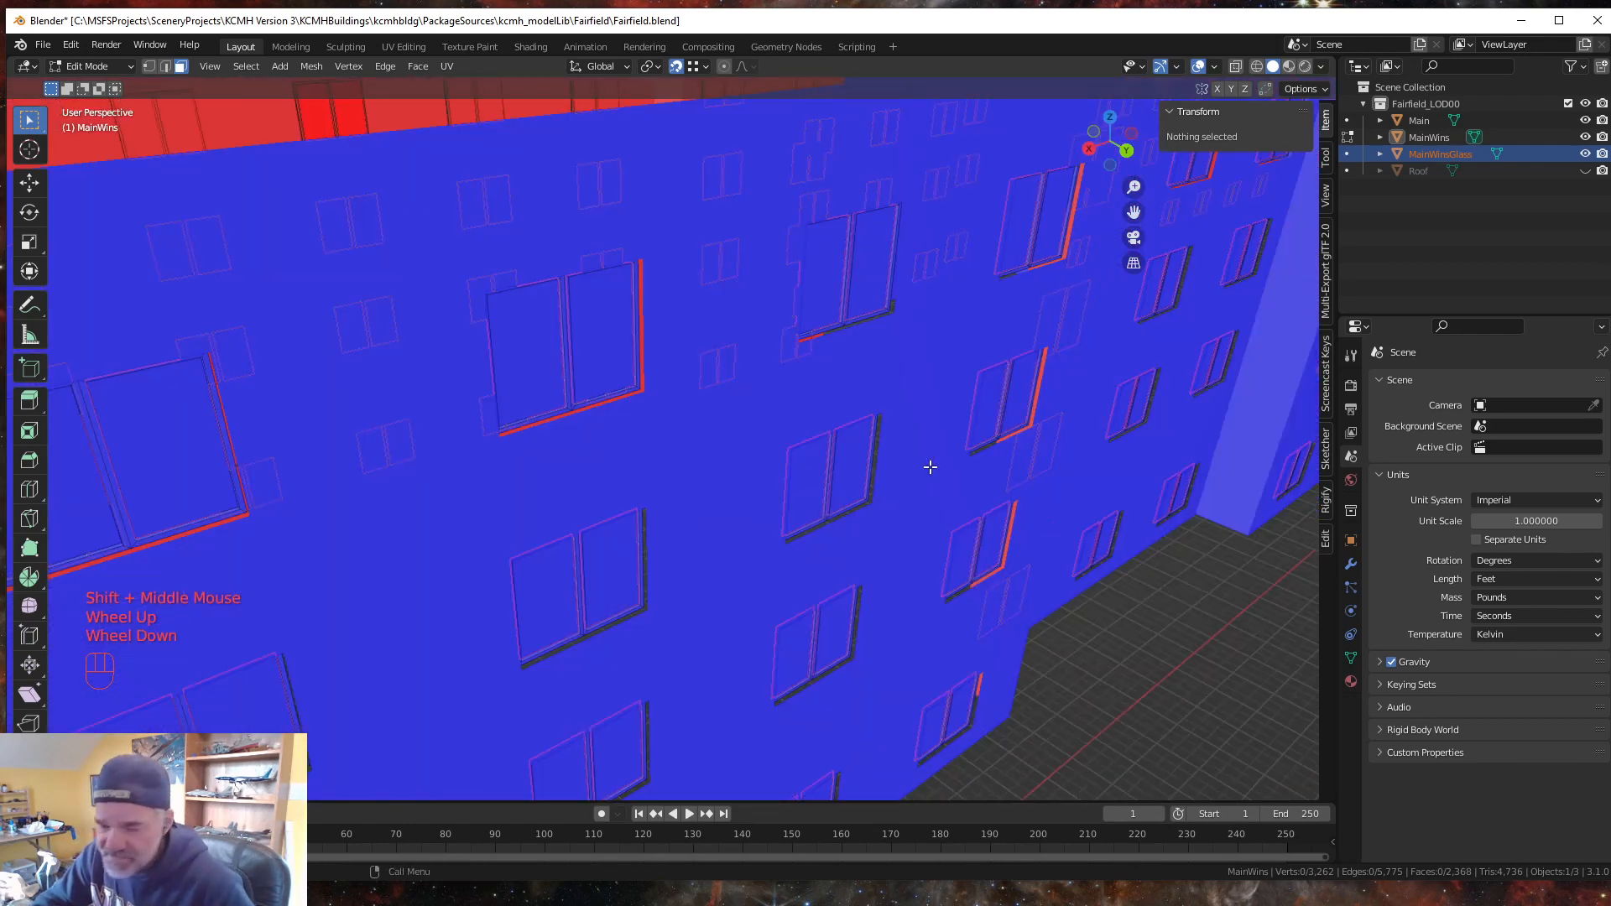
{"action": "left_click", "coordinate": [1214, 66]}
{"action": "left_click", "coordinate": [1113, 388]}
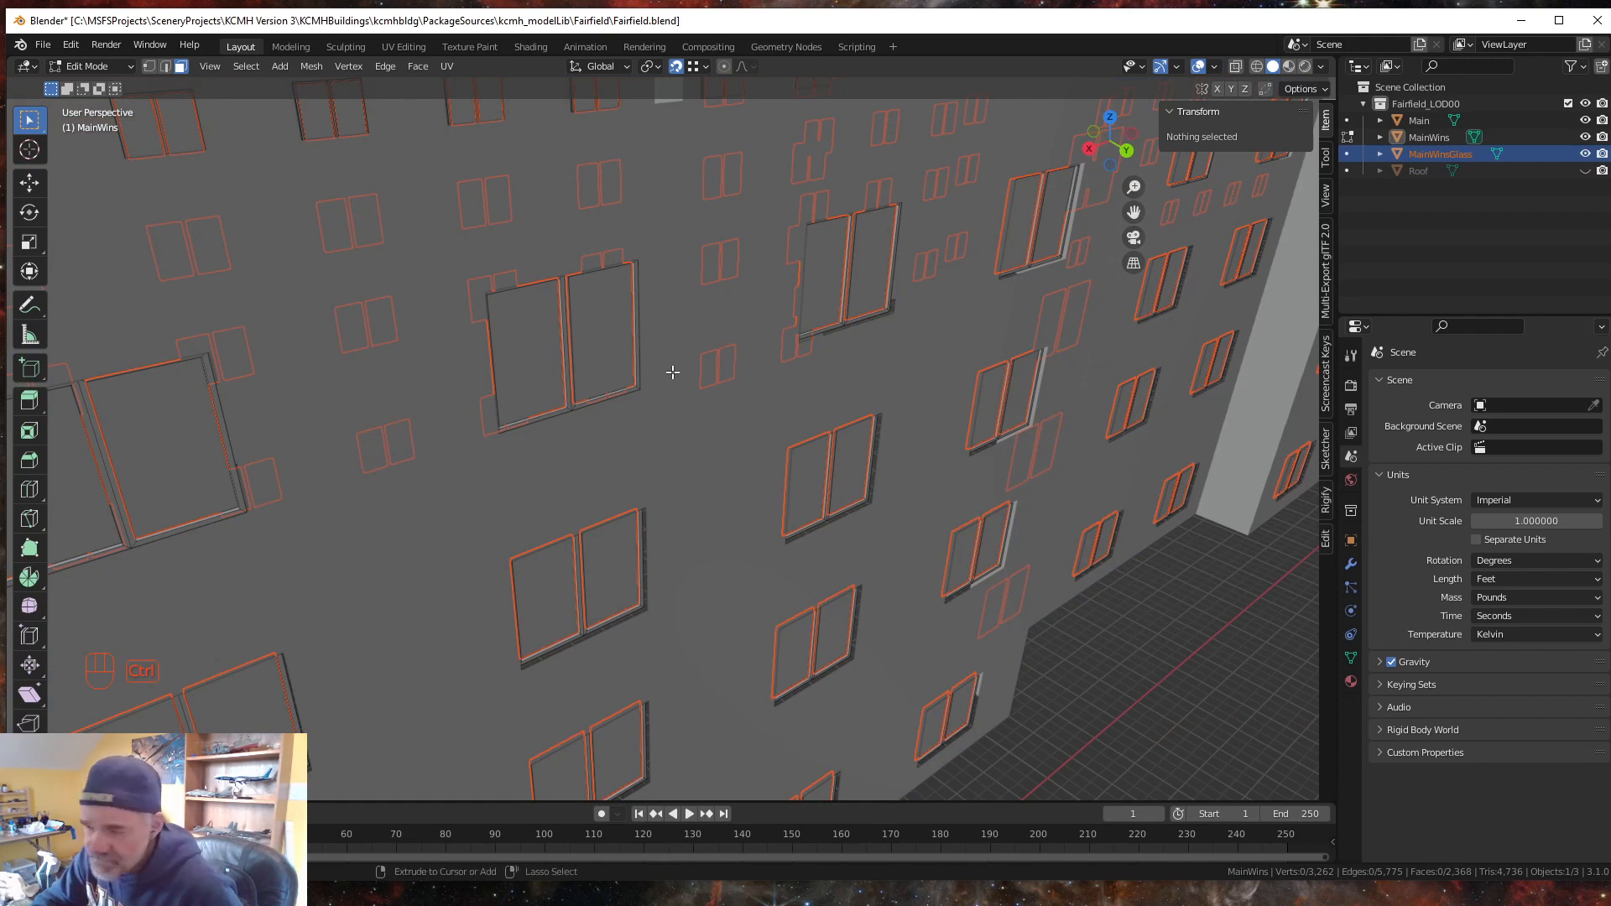
- Undo the MainWinsGlass renaming and the separation of the pane faces from MainWins
{"action": "key", "text": "ctrl+z"}
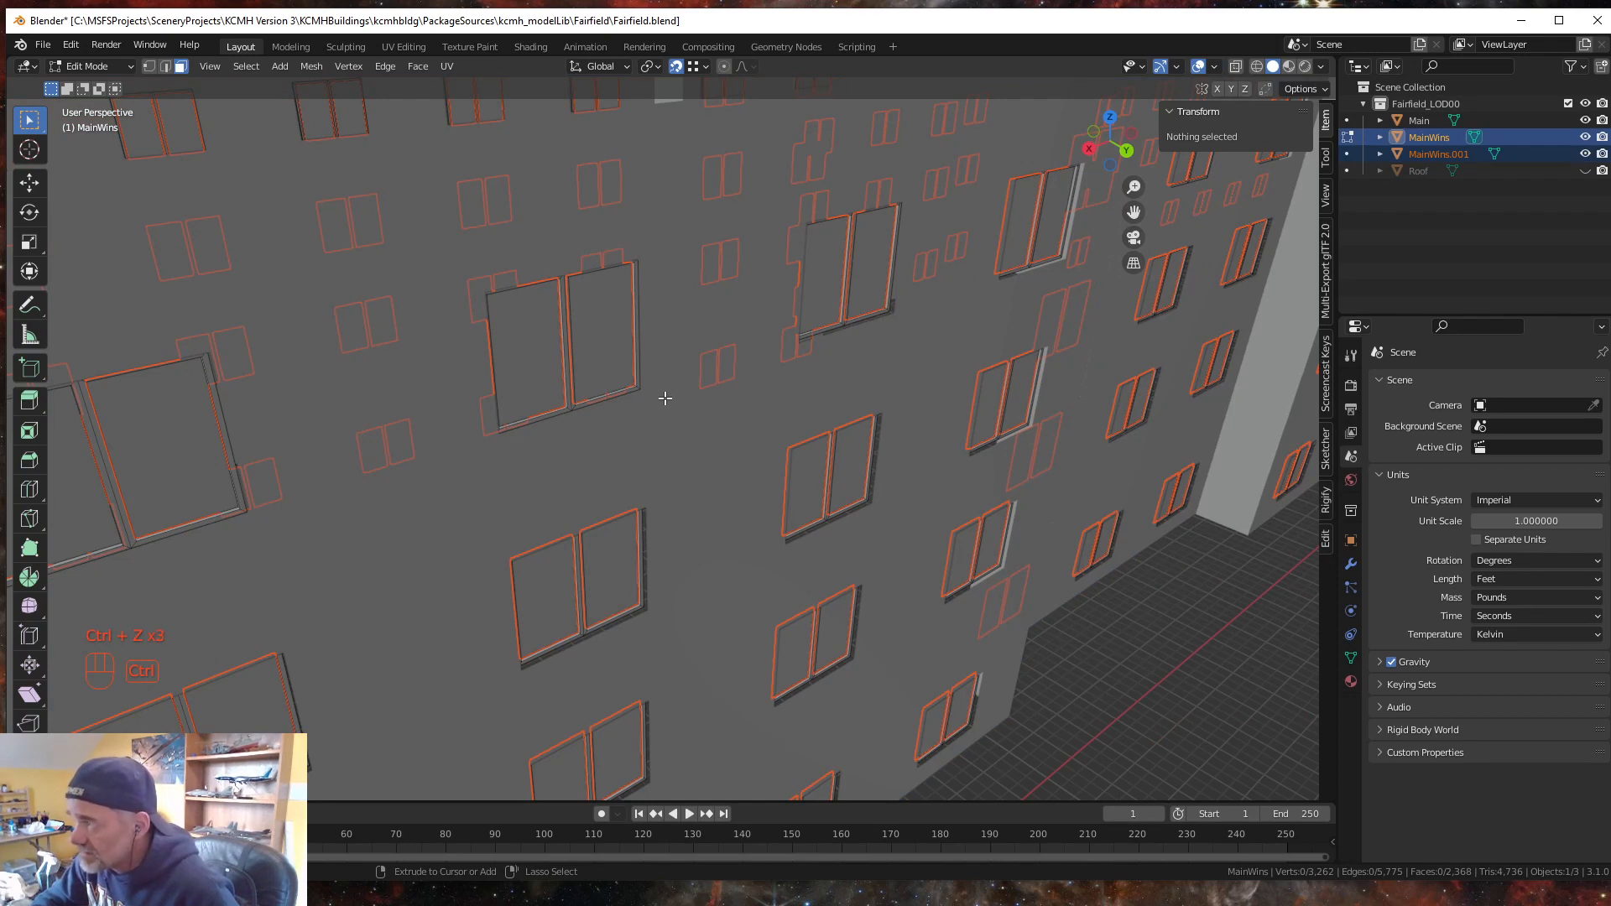
{"action": "key", "text": "ctrl+z"}
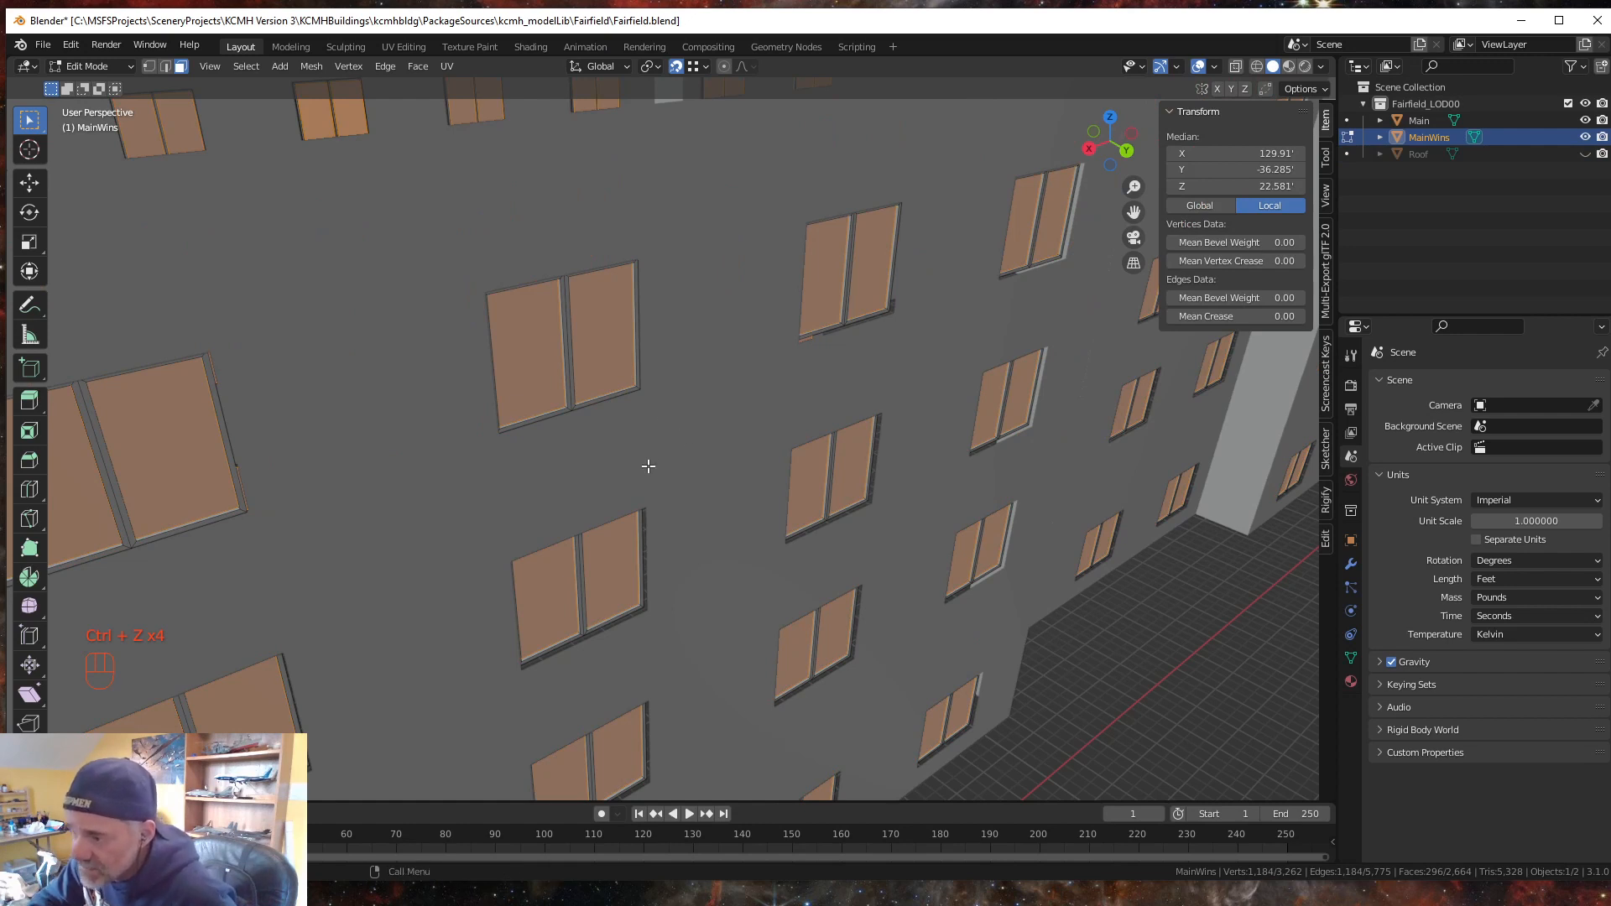
{"action": "middle_click_drag", "start_coordinate": [648, 465], "coordinate": [647, 468]}
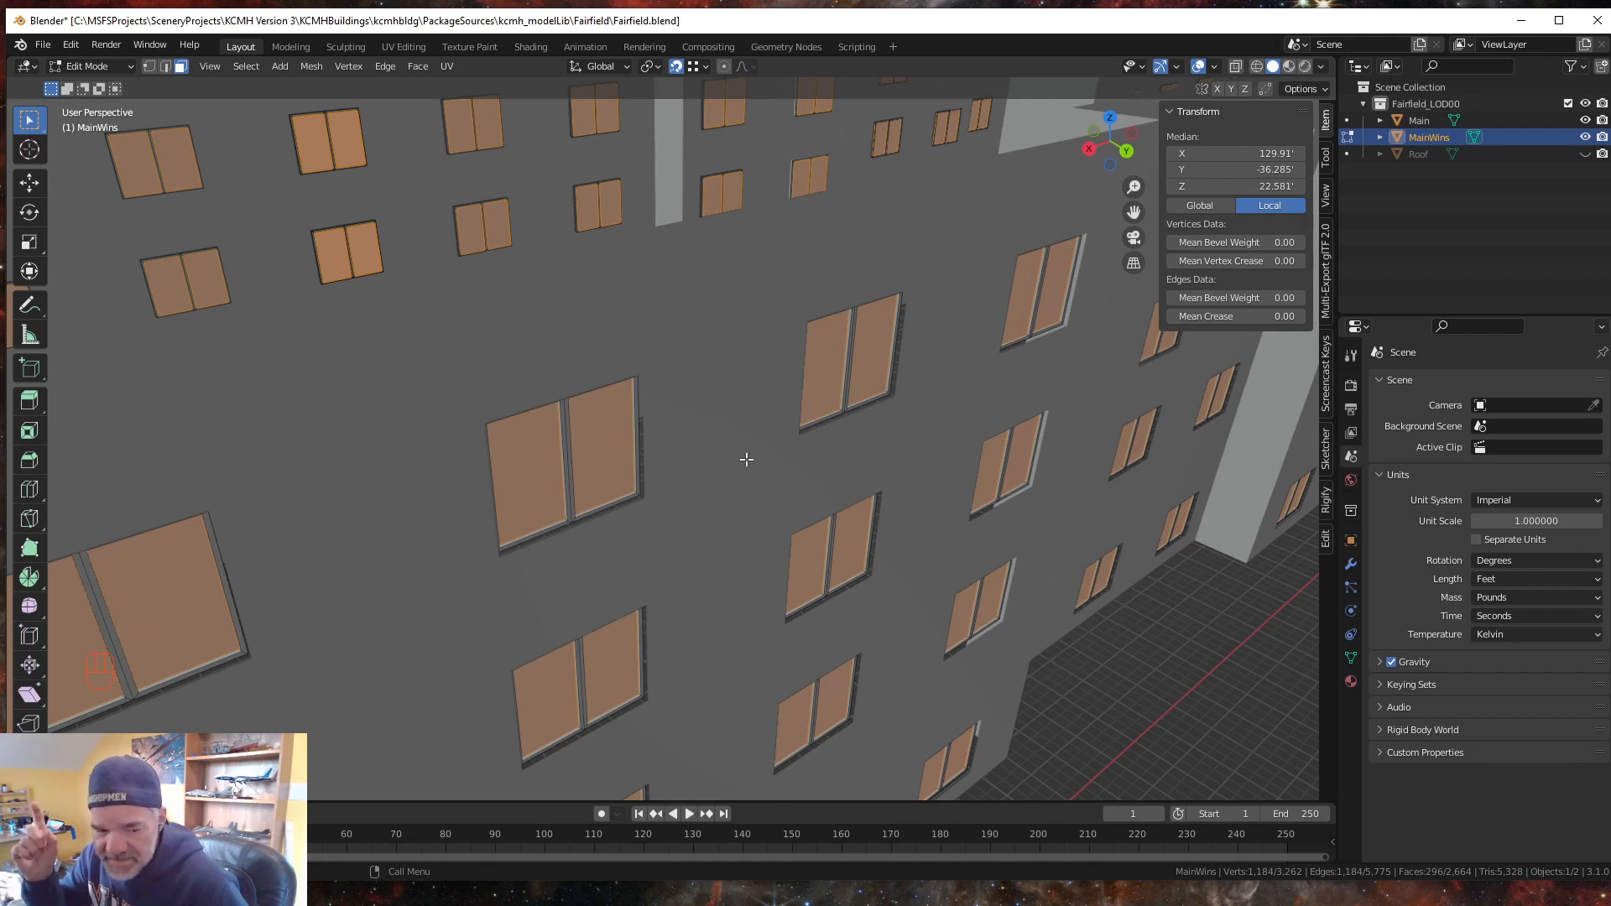
- Undo the inward extrusion of the selected window pane faces in MainWins
{"action": "key", "text": "ctrl"}
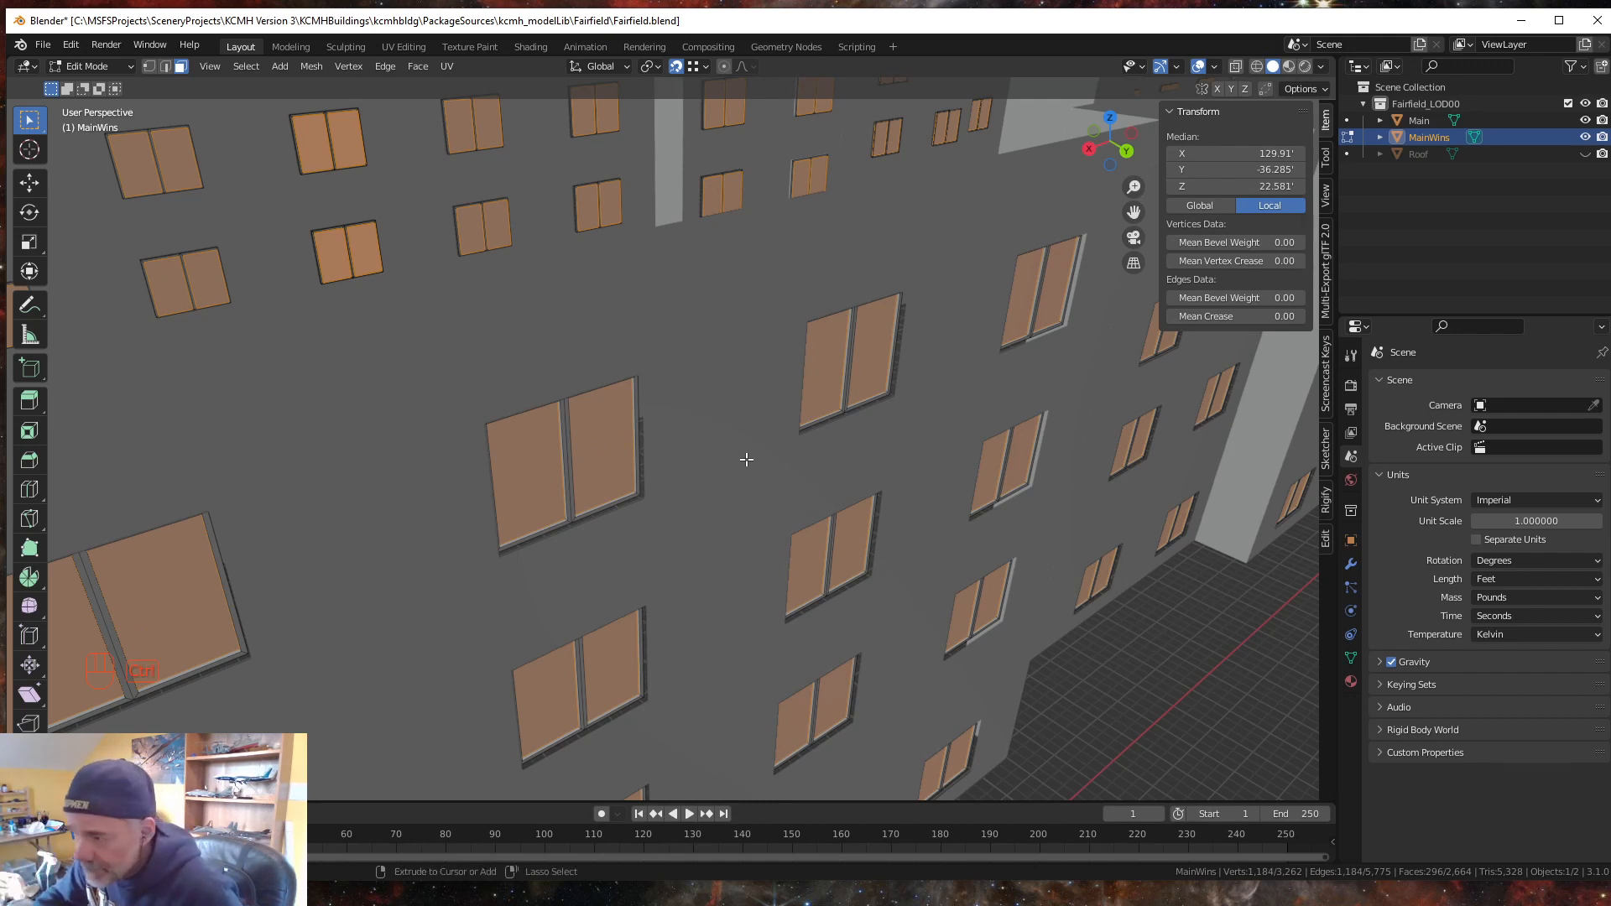
{"action": "key", "text": "ctrl+z"}
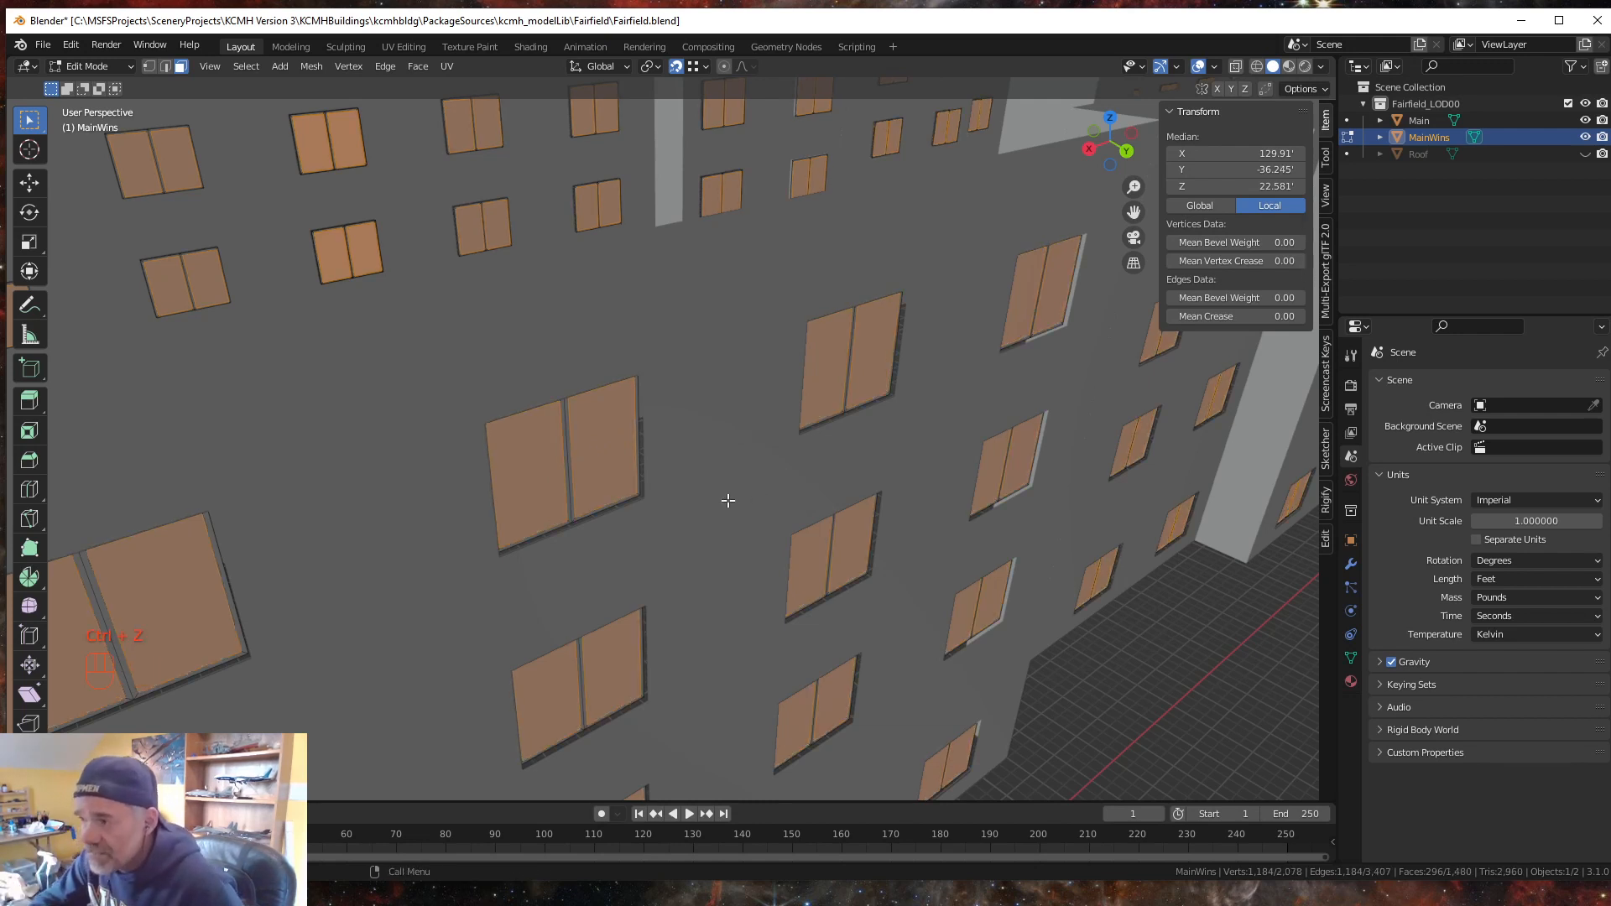
{"action": "scroll", "coordinate": [725, 498], "scroll_direction": "down", "scroll_amount": 3}
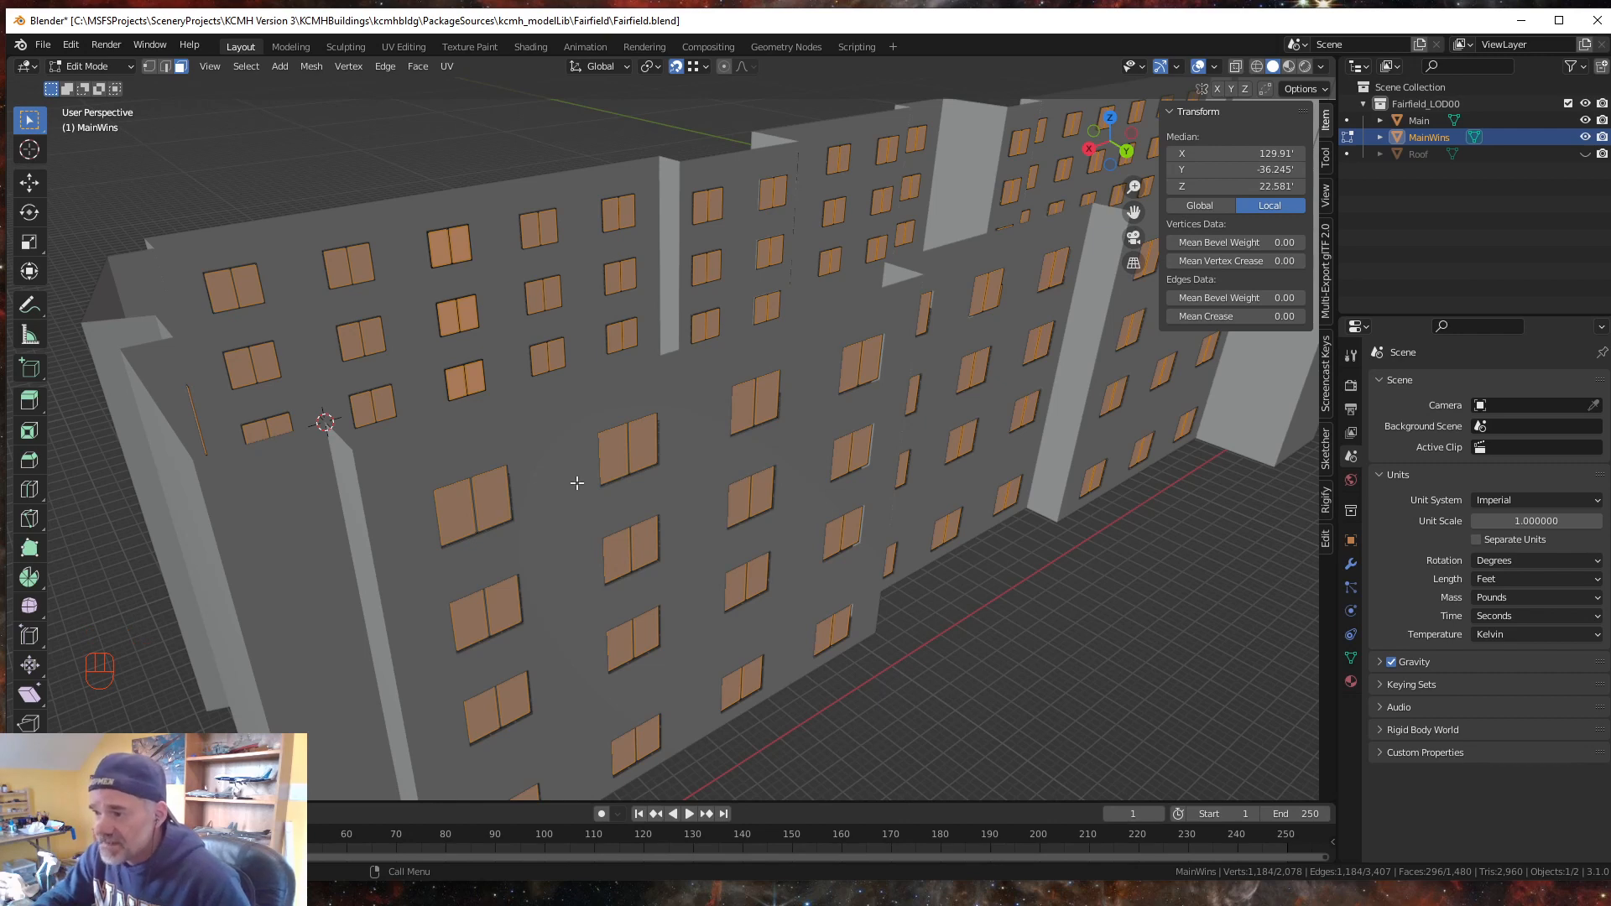
{"action": "scroll", "coordinate": [528, 534], "scroll_direction": "up", "scroll_amount": 2}
{"action": "scroll", "coordinate": [528, 536], "scroll_direction": "down", "scroll_amount": 1}
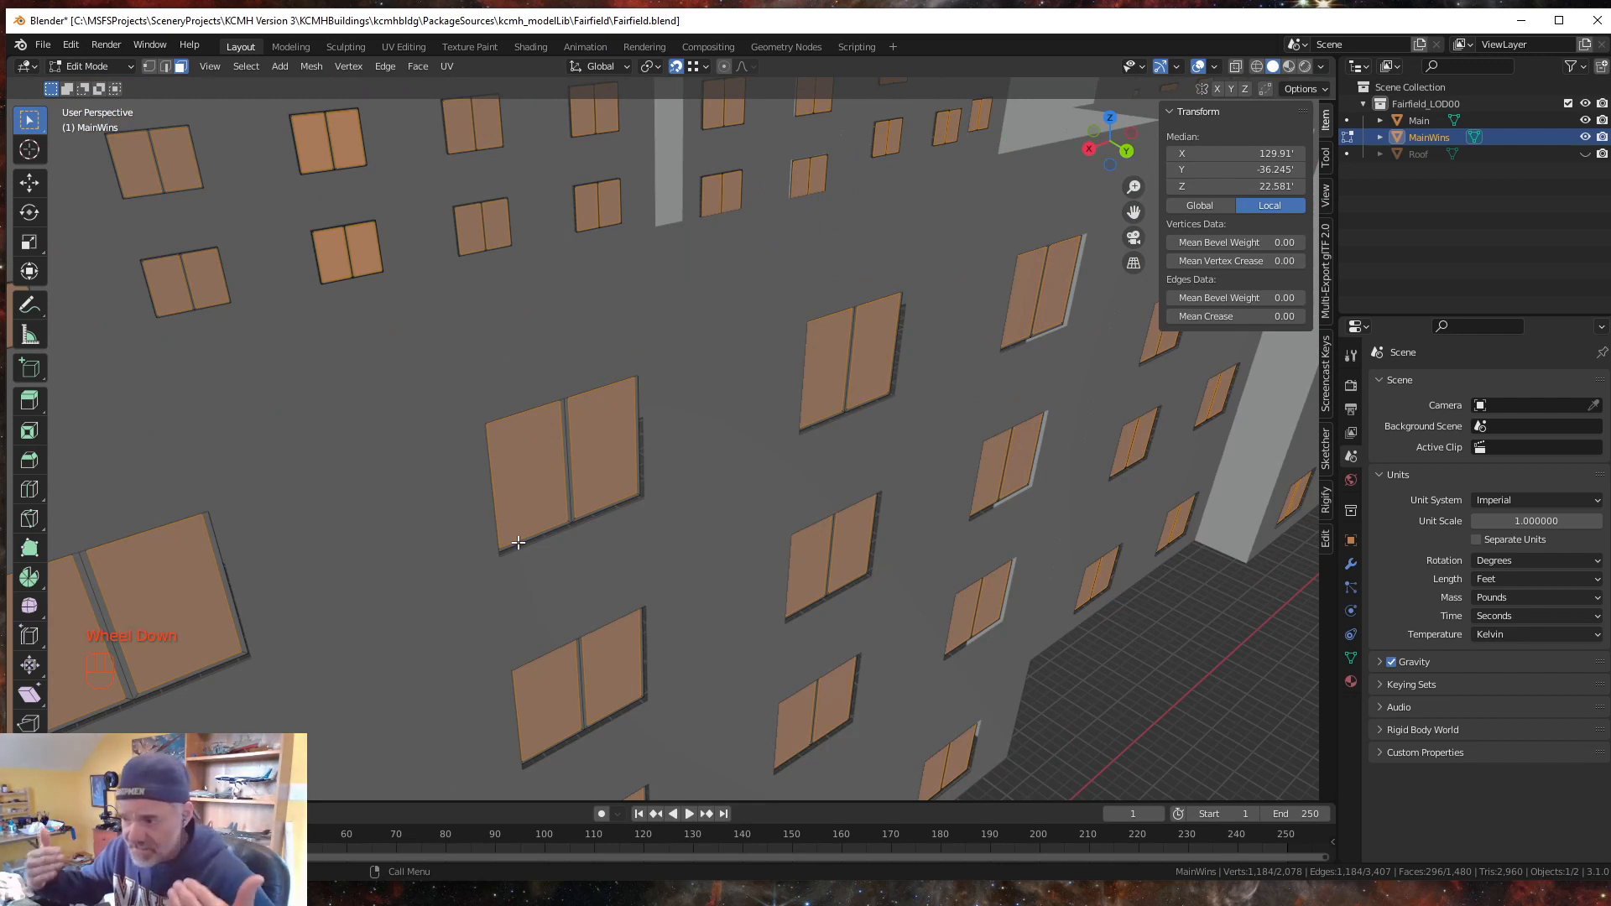
- Turn on the Face Orientation overlay, check the walls and windows from all around the building, and turn the overlay off
{"action": "left_click", "coordinate": [1215, 67]}
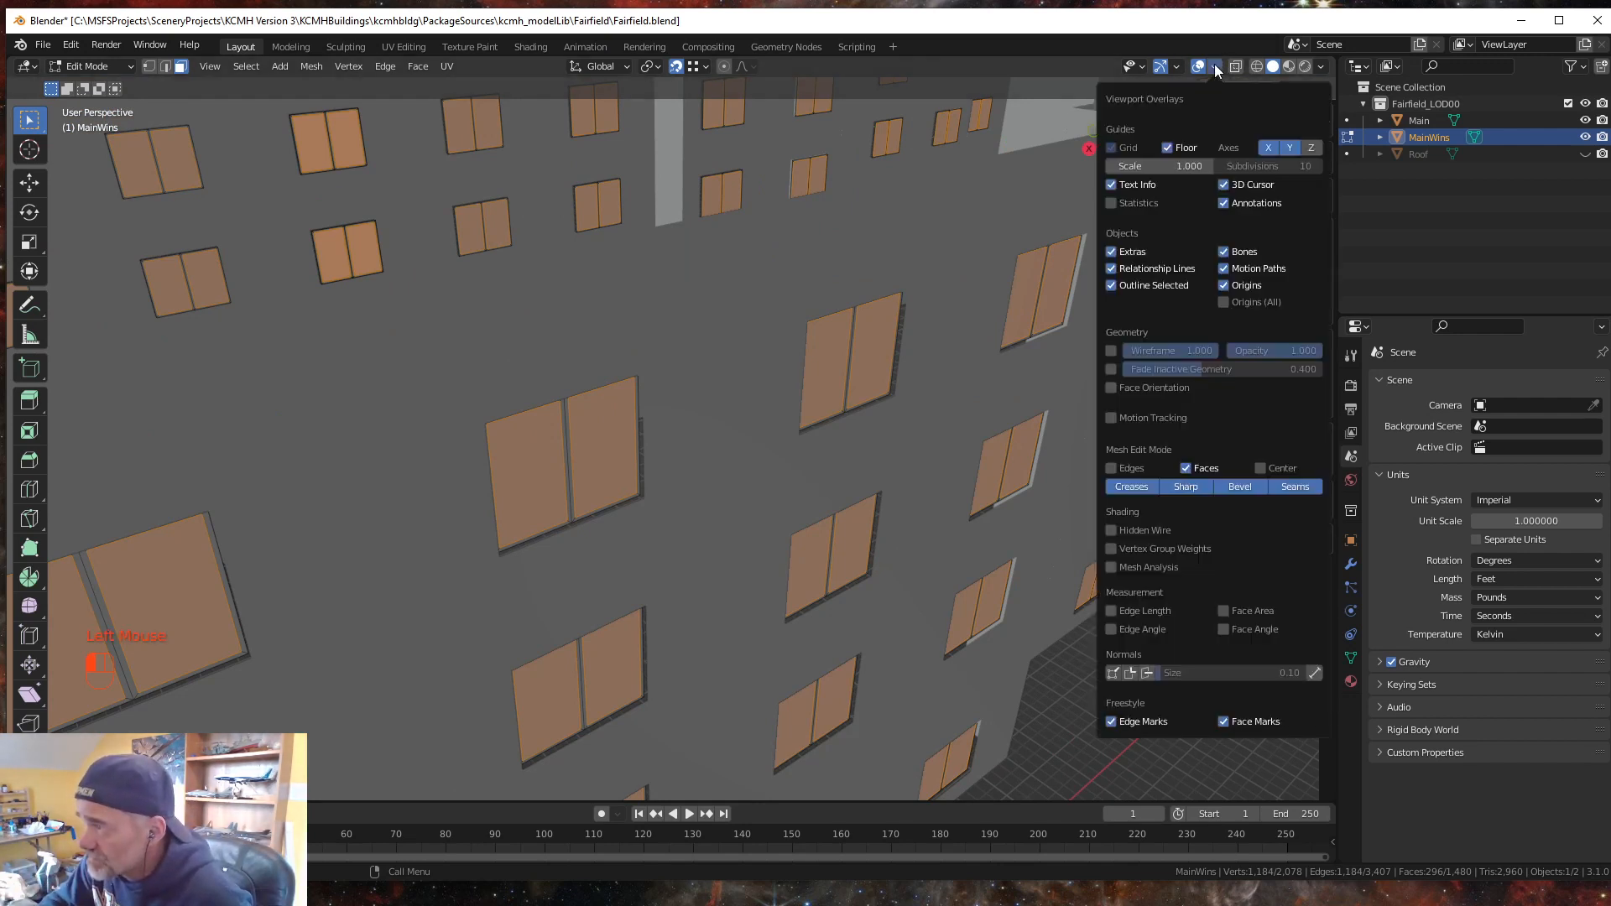
{"action": "left_click", "coordinate": [1111, 387]}
{"action": "scroll", "coordinate": [752, 511], "scroll_direction": "down", "scroll_amount": 3}
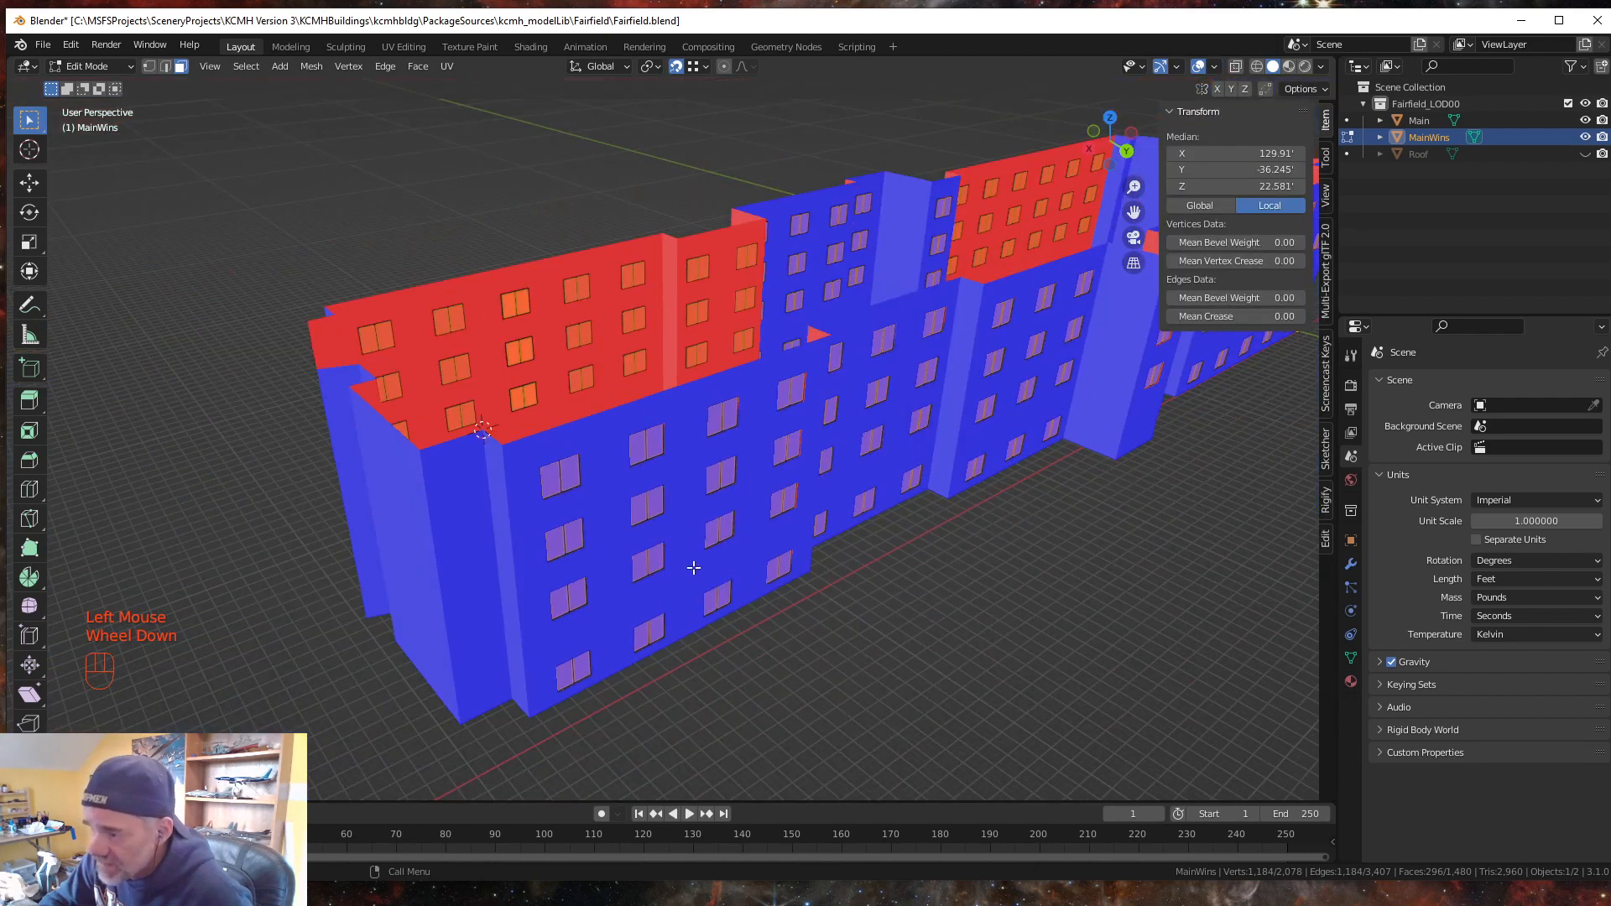
{"action": "middle_click_drag", "start_coordinate": [693, 568], "coordinate": [629, 465]}
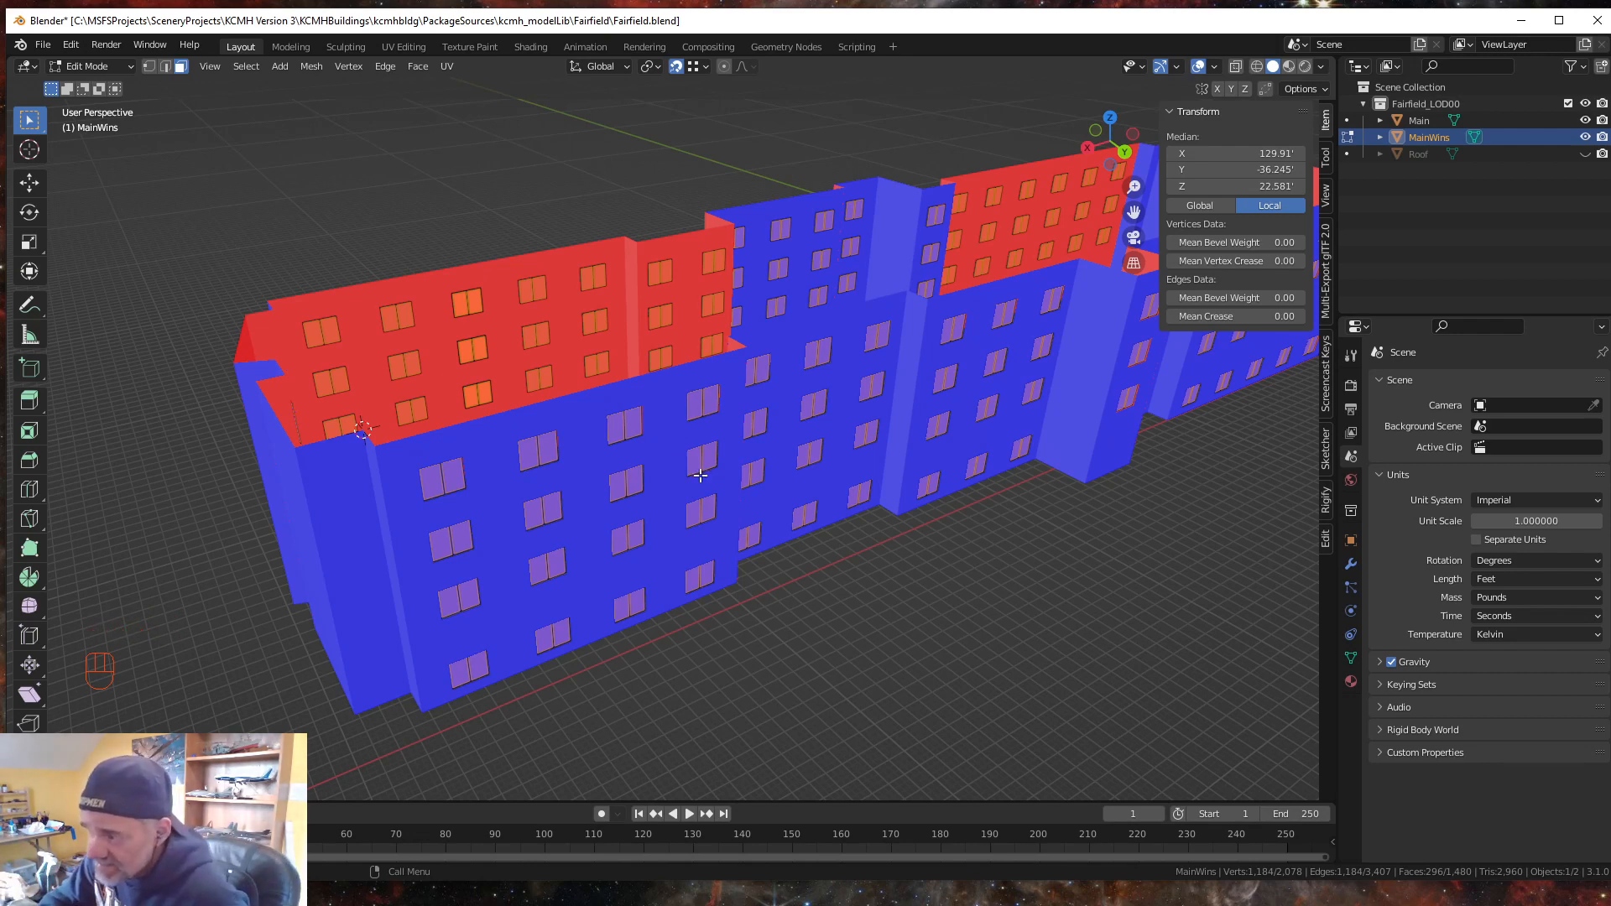
{"action": "middle_click_drag", "start_coordinate": [700, 475], "coordinate": [721, 410]}
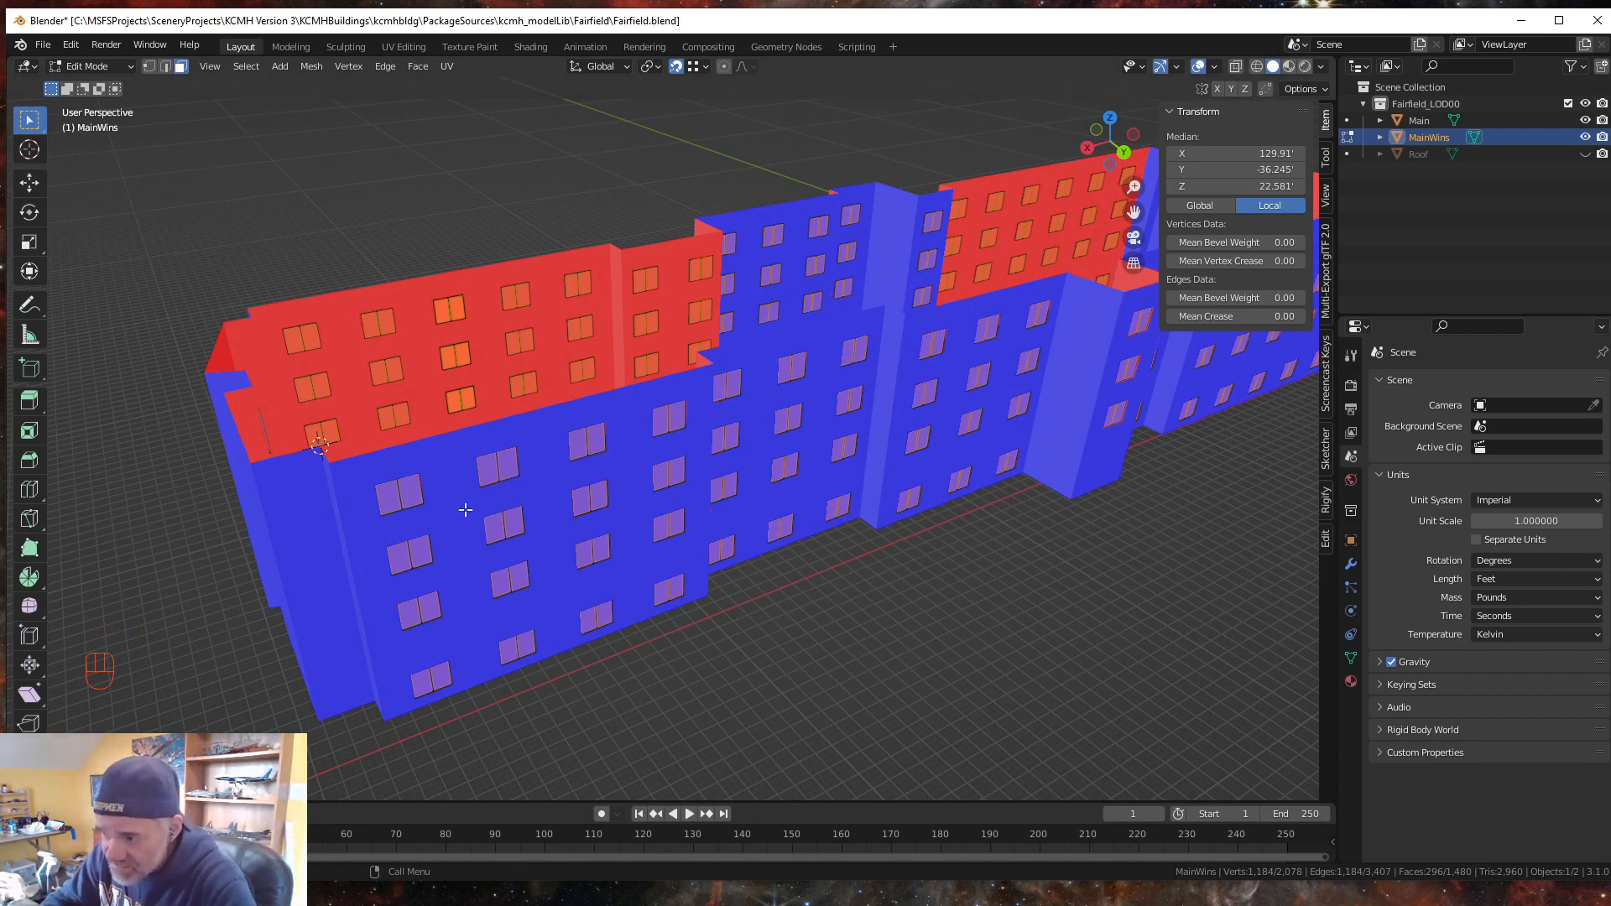
{"action": "middle_click_drag", "start_coordinate": [552, 513], "coordinate": [718, 504]}
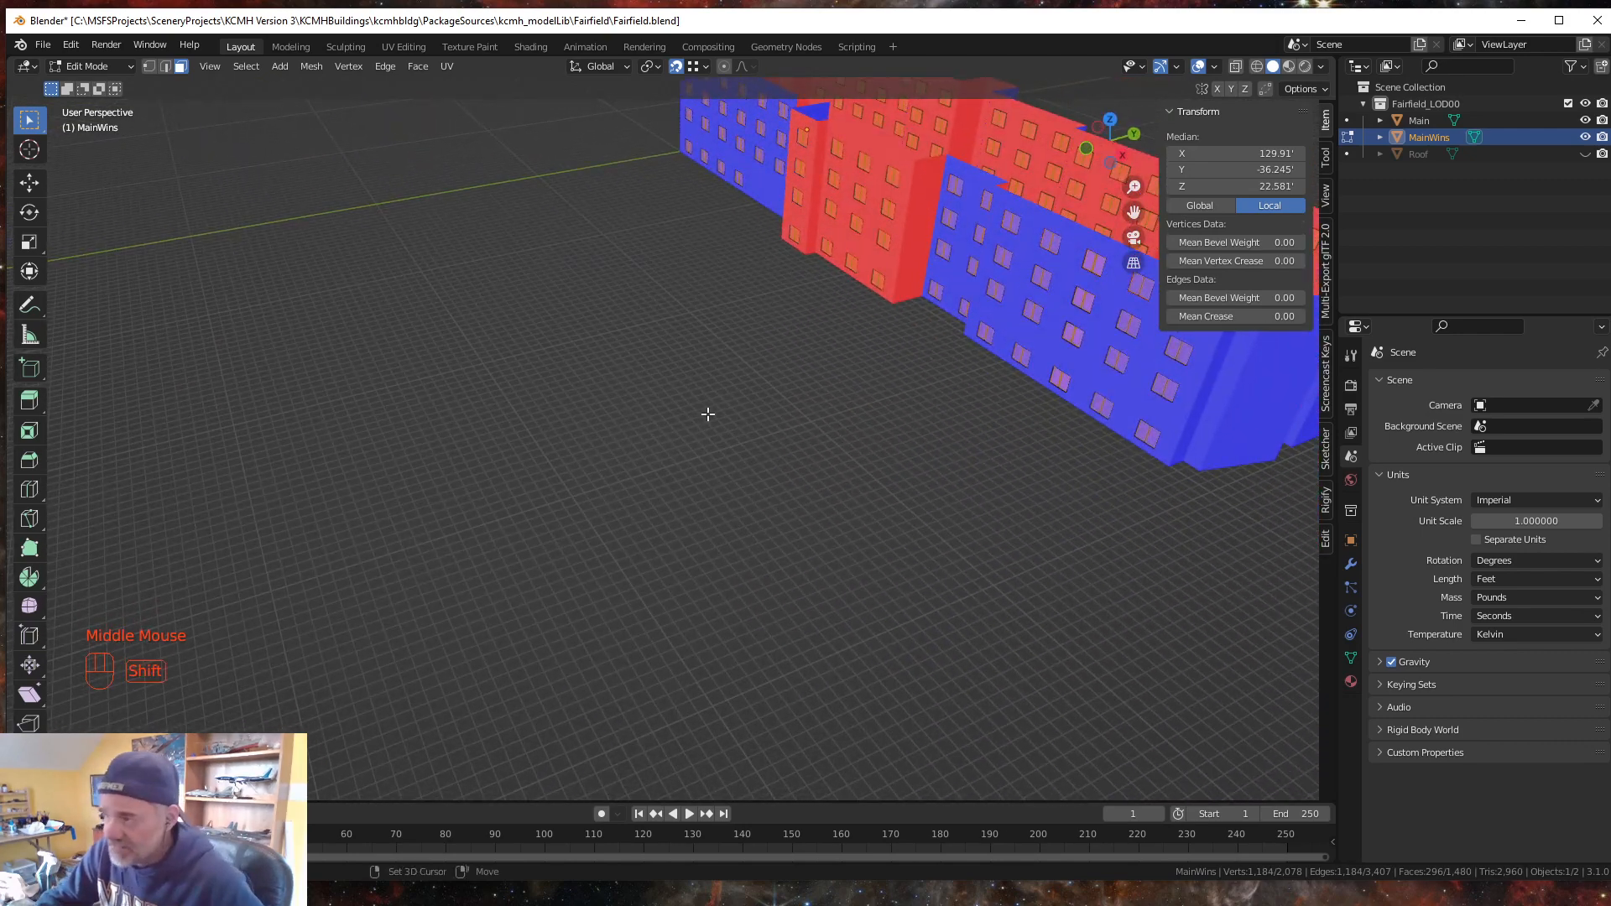
{"action": "middle_click_drag", "start_coordinate": [705, 414], "coordinate": [557, 605], "text": "shift"}
{"action": "scroll", "coordinate": [560, 604], "scroll_direction": "up", "scroll_amount": 2}
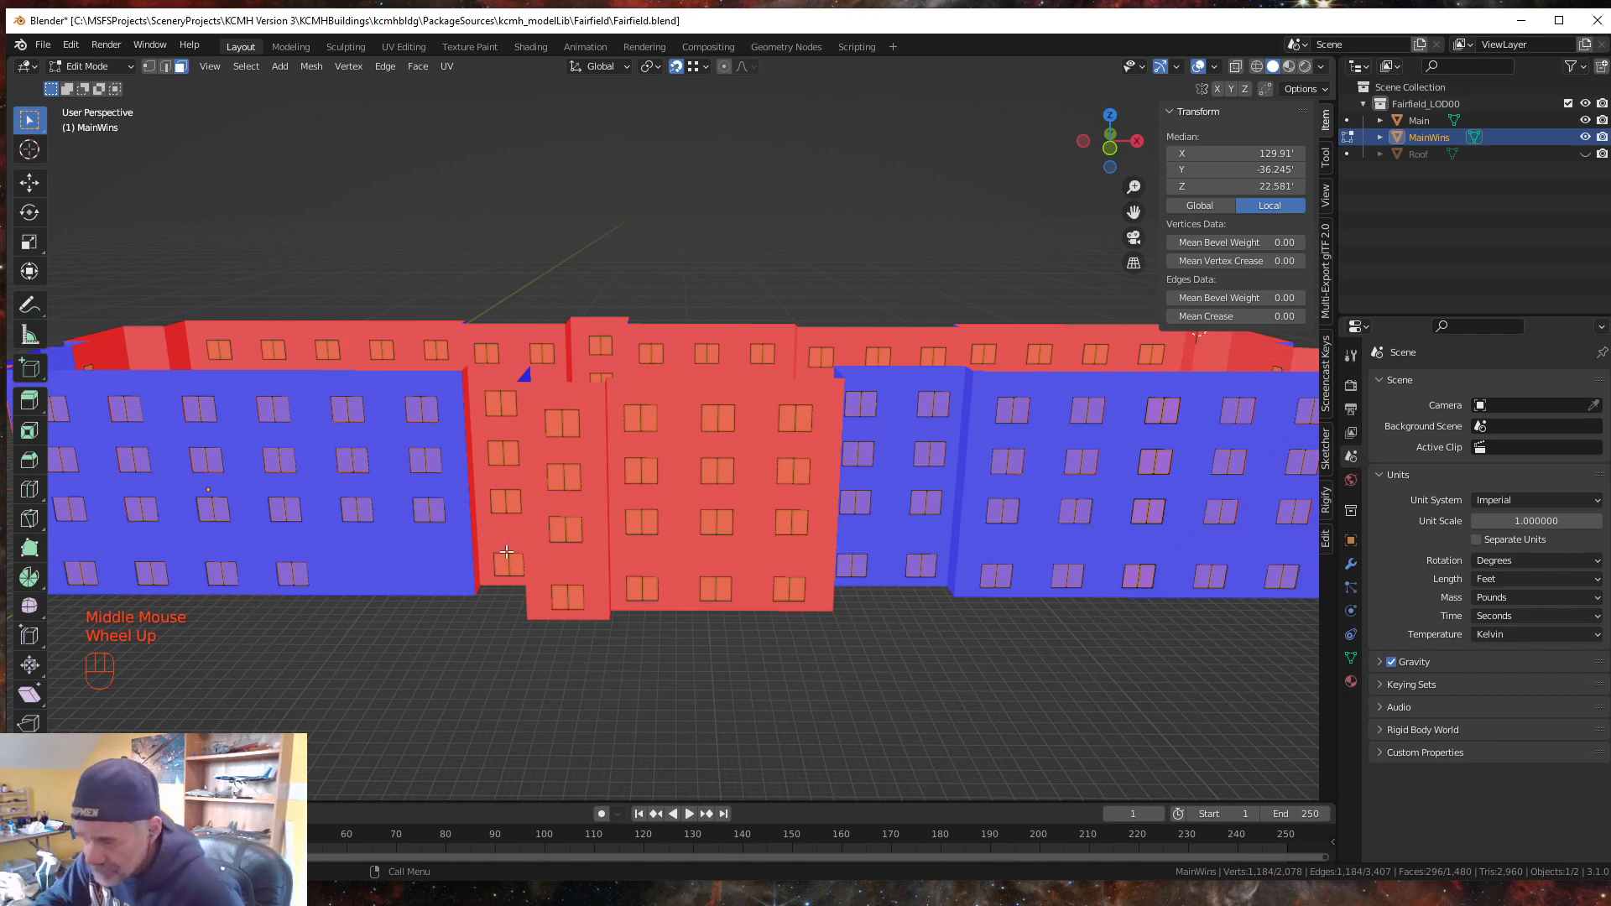
{"action": "scroll", "coordinate": [518, 624], "scroll_direction": "down", "scroll_amount": 1}
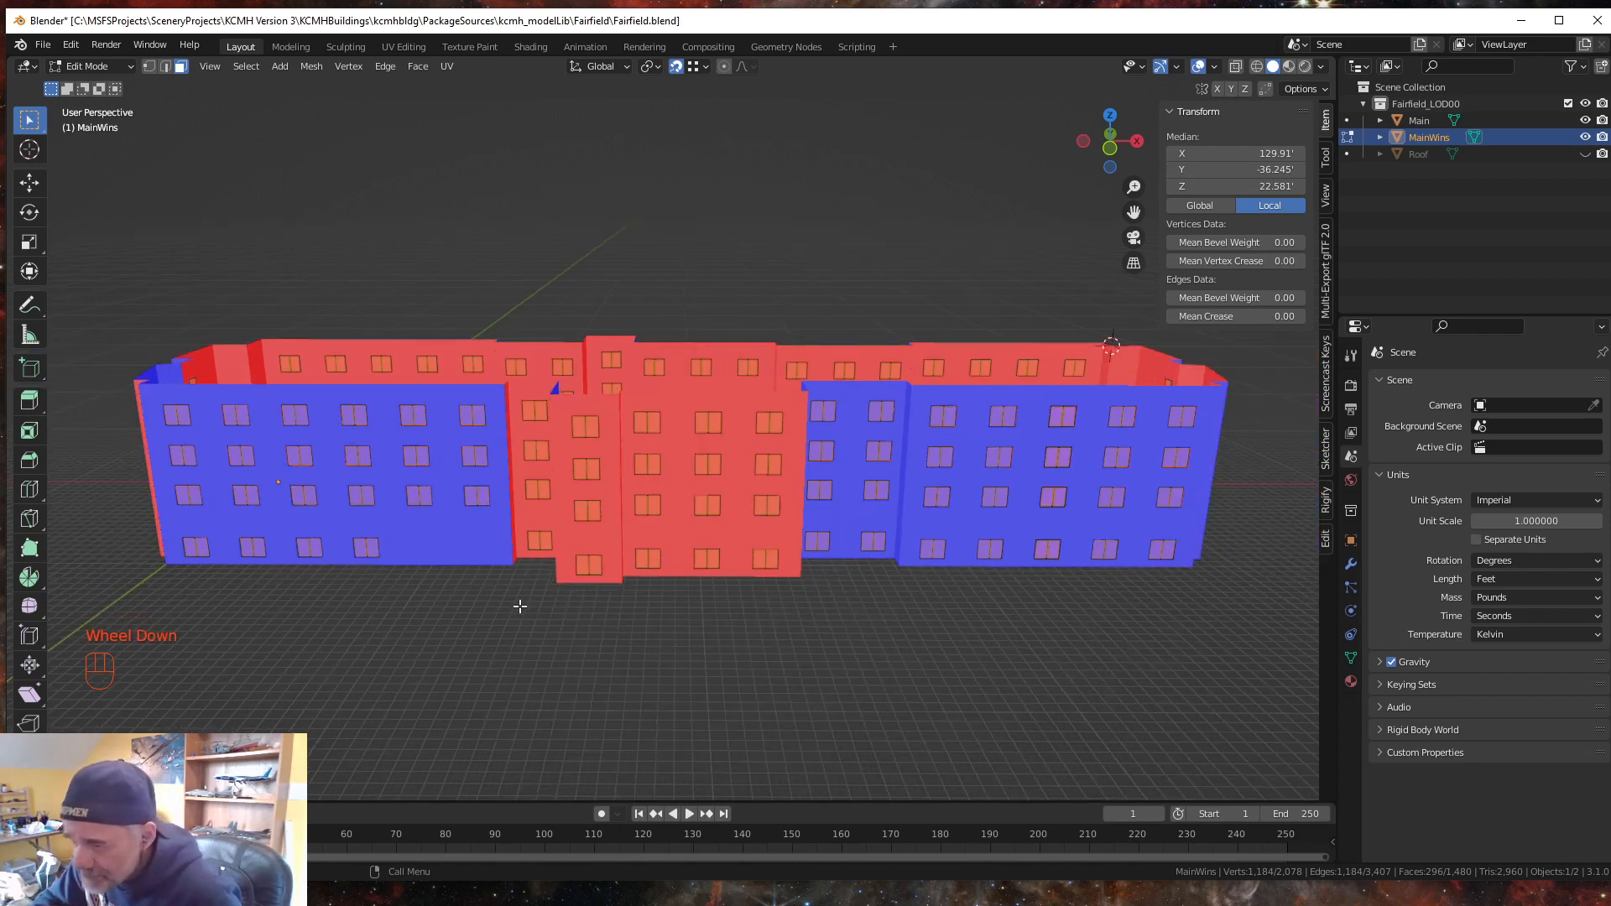
{"action": "middle_click_drag", "start_coordinate": [522, 595], "coordinate": [391, 591]}
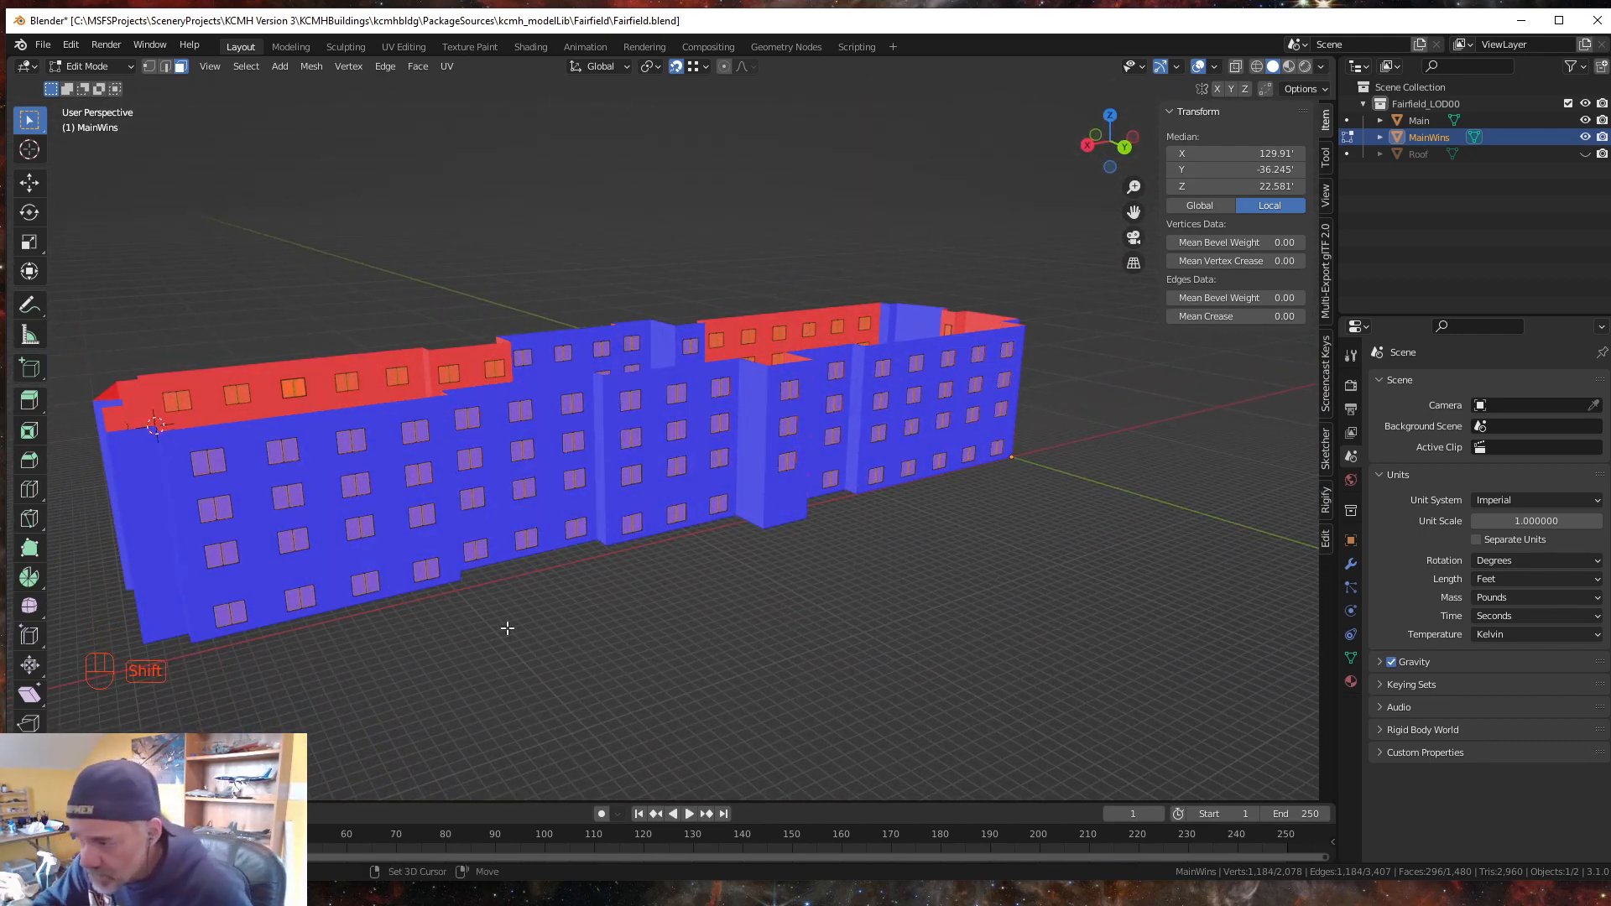
{"action": "middle_click_drag", "start_coordinate": [507, 629], "coordinate": [663, 625], "text": "shift"}
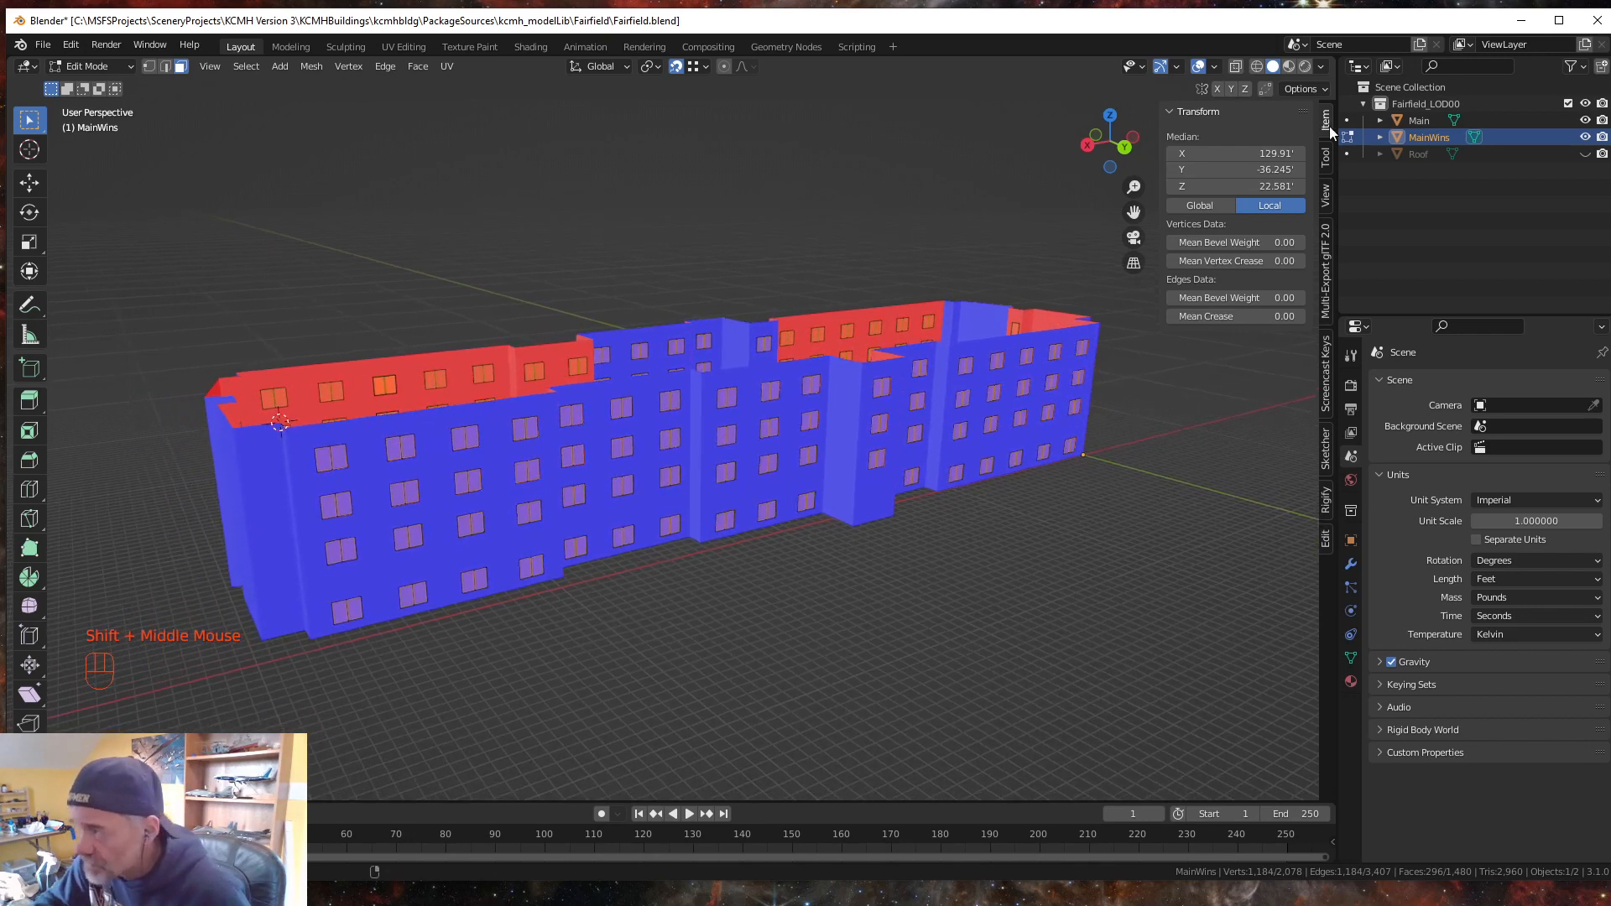
{"action": "left_click", "coordinate": [1215, 65]}
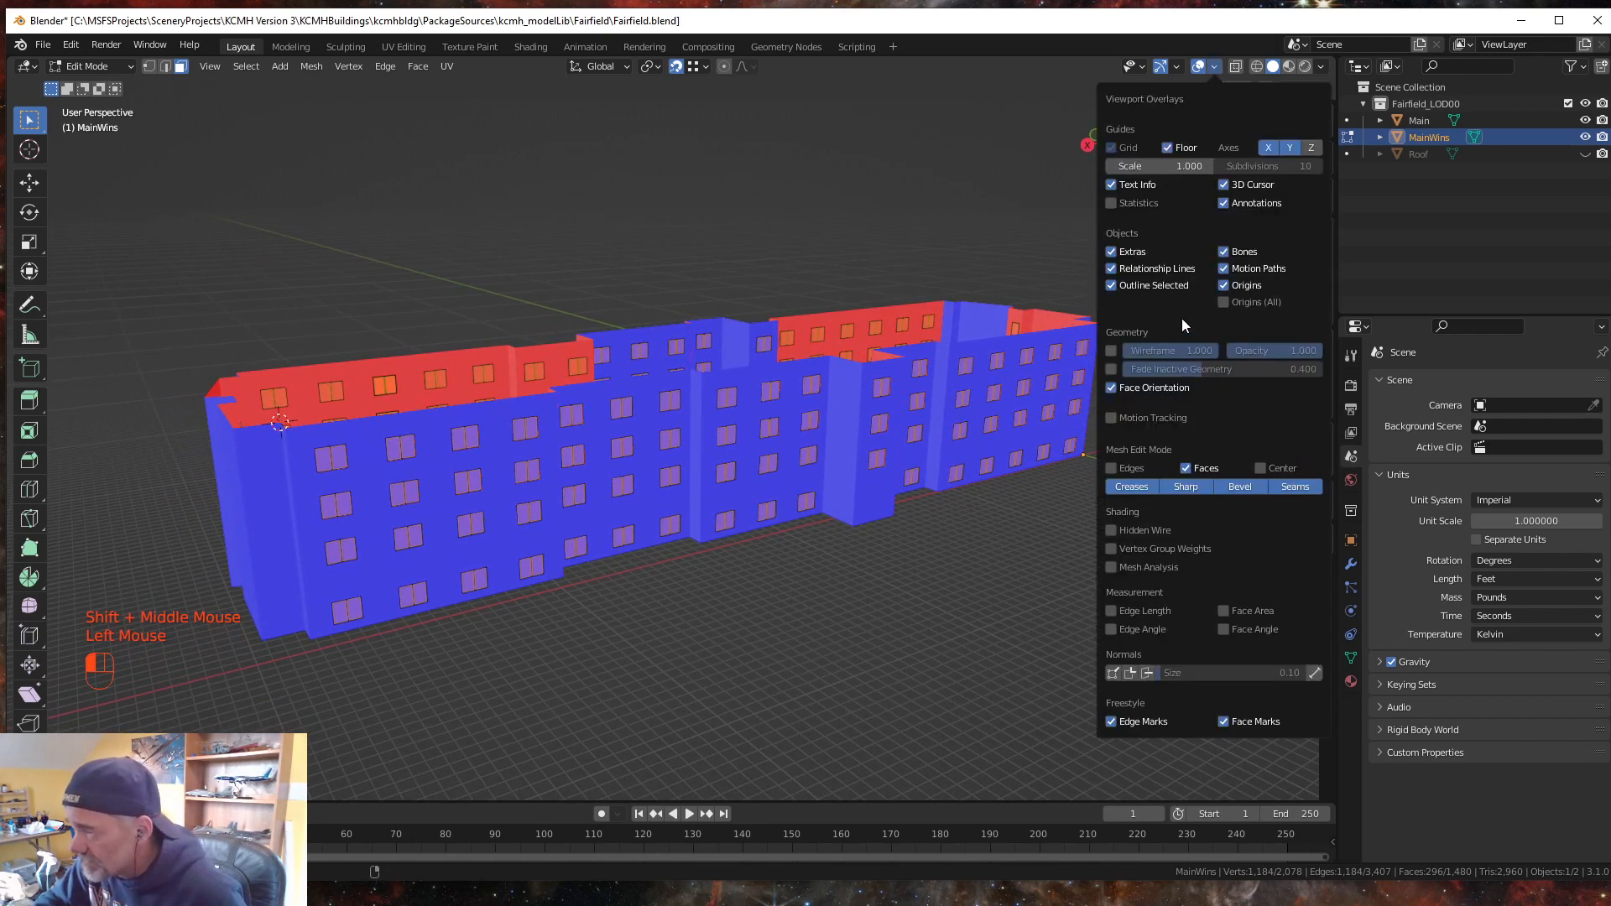
{"action": "left_click", "coordinate": [1111, 388]}
- Undo the inset that forms the window frames on the MainWins faces
{"action": "middle_click_drag", "start_coordinate": [788, 561], "coordinate": [768, 521]}
{"action": "scroll", "coordinate": [762, 529], "scroll_direction": "up", "scroll_amount": 2}
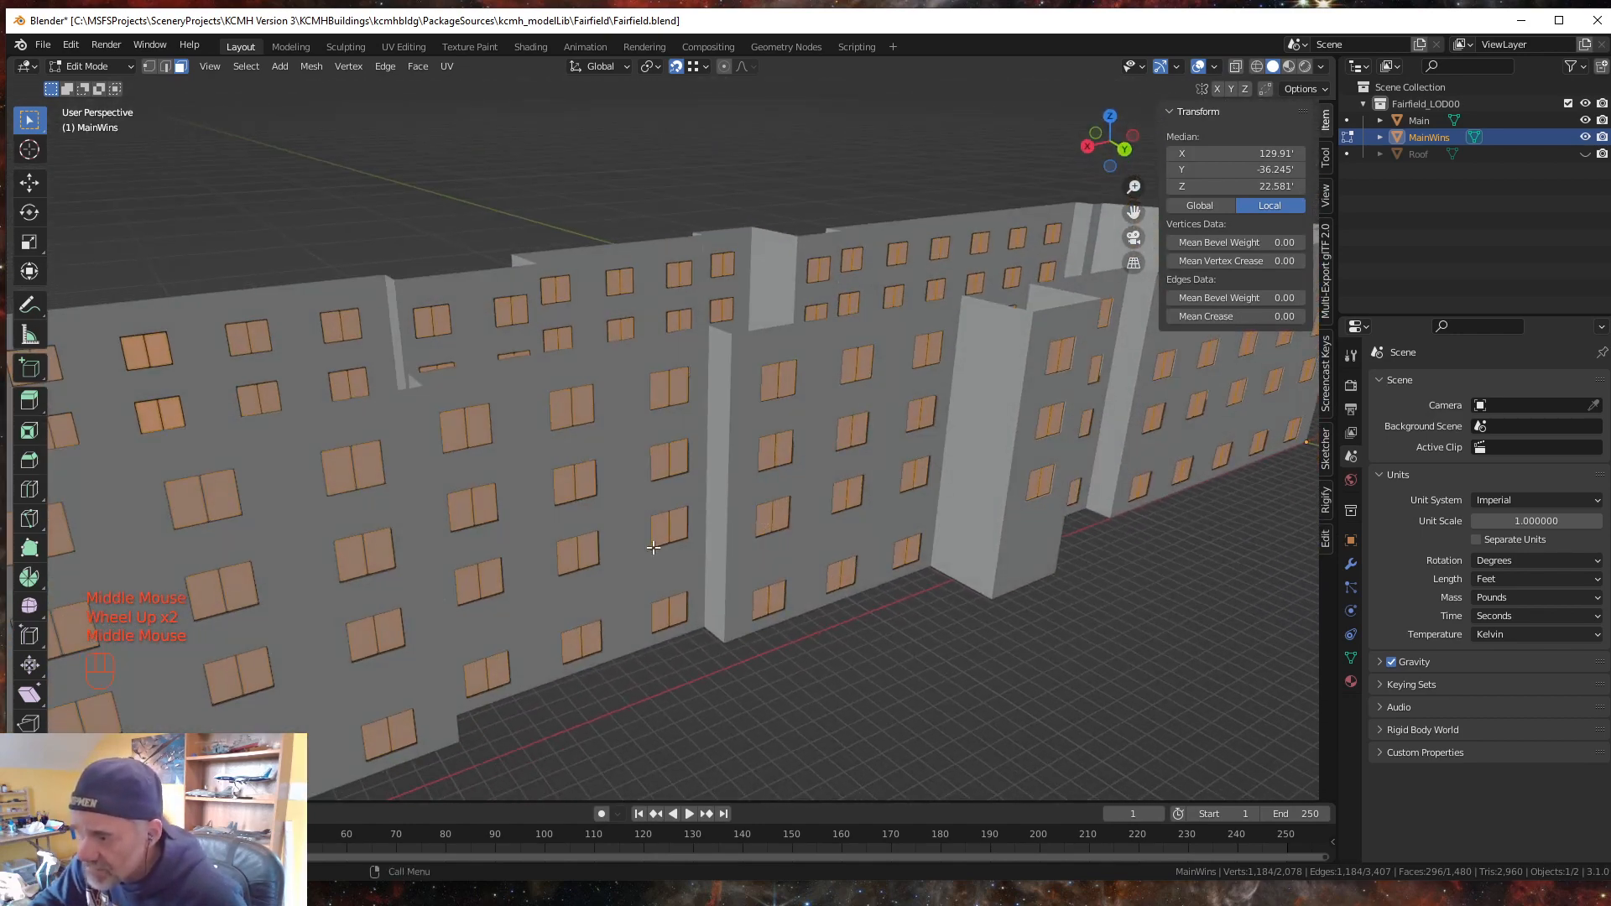
{"action": "scroll", "coordinate": [658, 549], "scroll_direction": "up", "scroll_amount": 3}
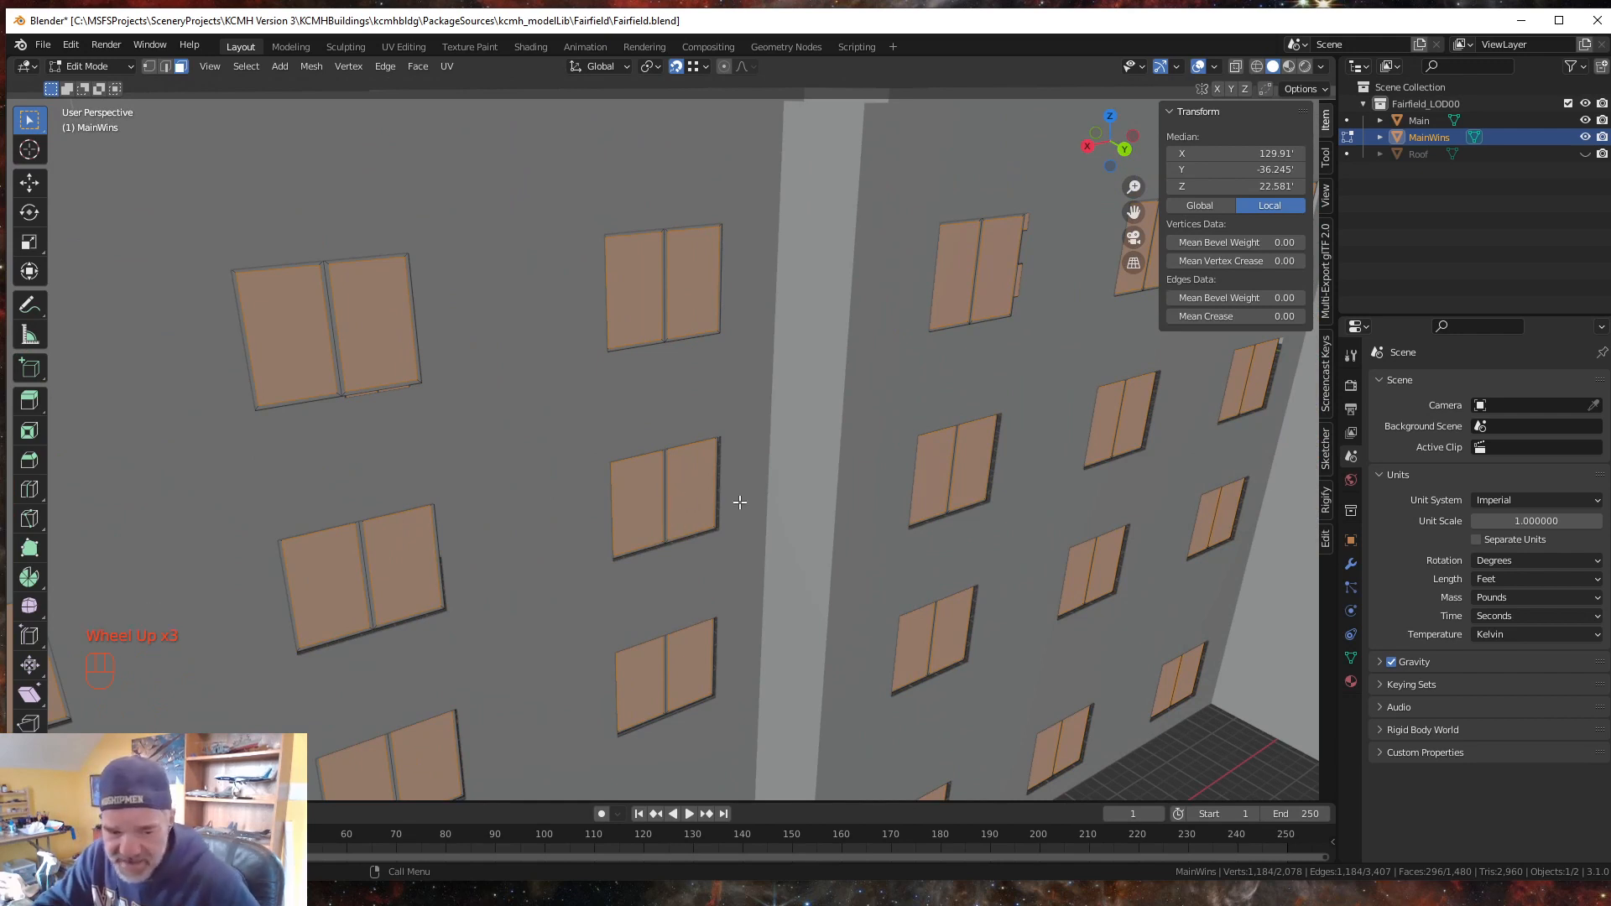
{"action": "key", "text": "ctrl"}
{"action": "key", "text": "ctrl+z"}
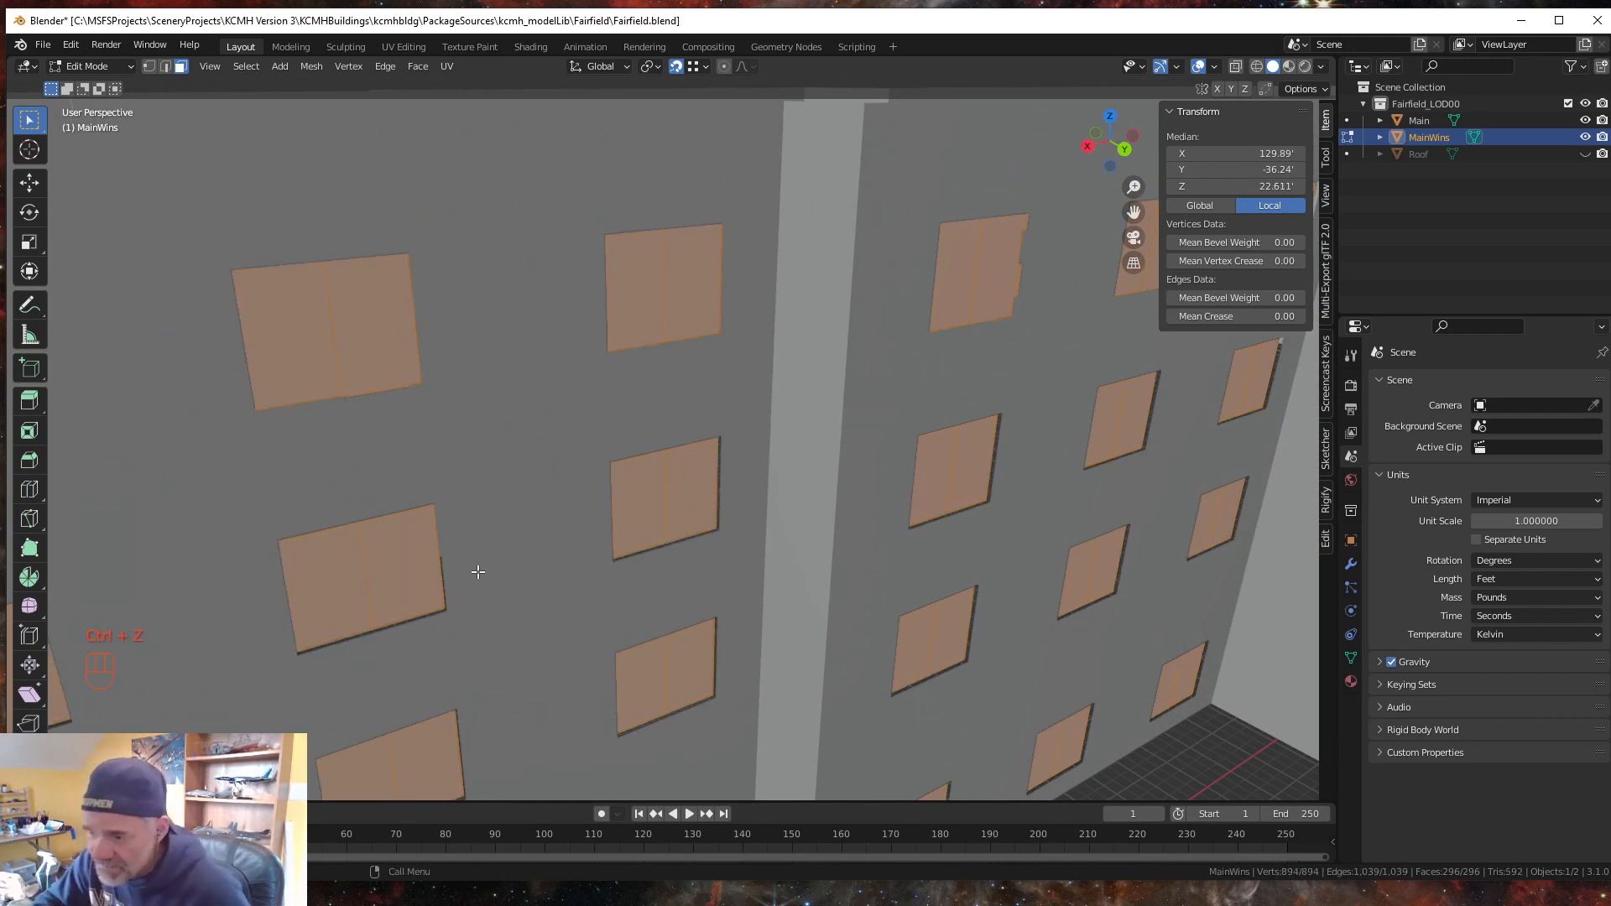
- Turn on the Face Orientation overlay and check the flat window faces around the projecting middle section
{"action": "scroll", "coordinate": [503, 615], "scroll_direction": "down", "scroll_amount": 3}
{"action": "middle_click_drag", "start_coordinate": [502, 602], "coordinate": [523, 594]}
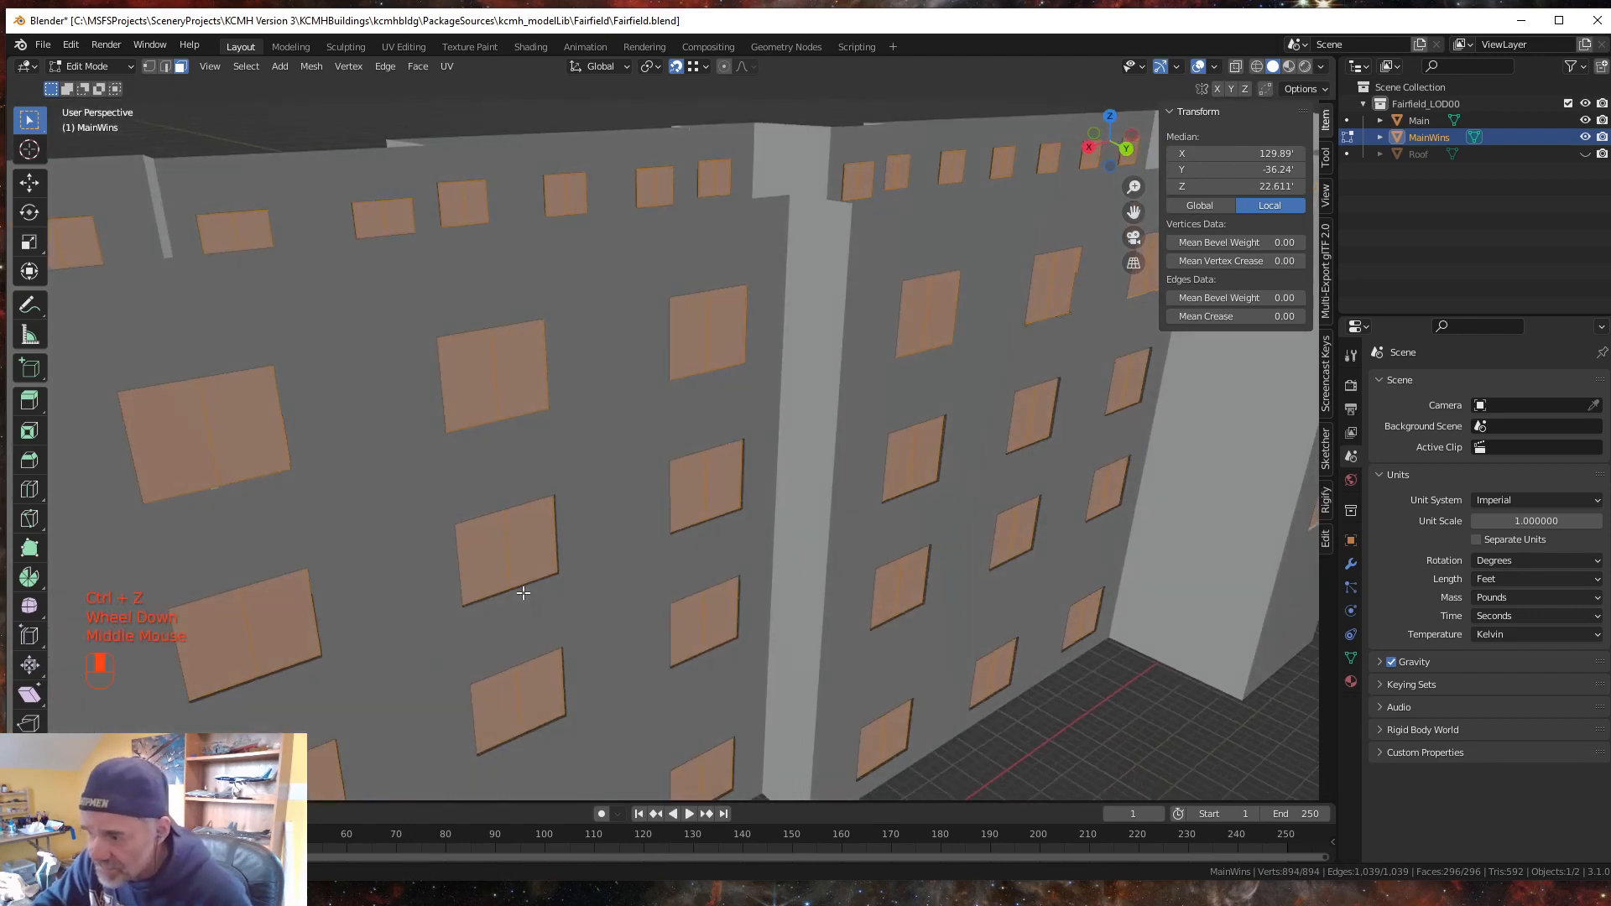
{"action": "scroll", "coordinate": [1053, 667], "scroll_direction": "down", "scroll_amount": 2}
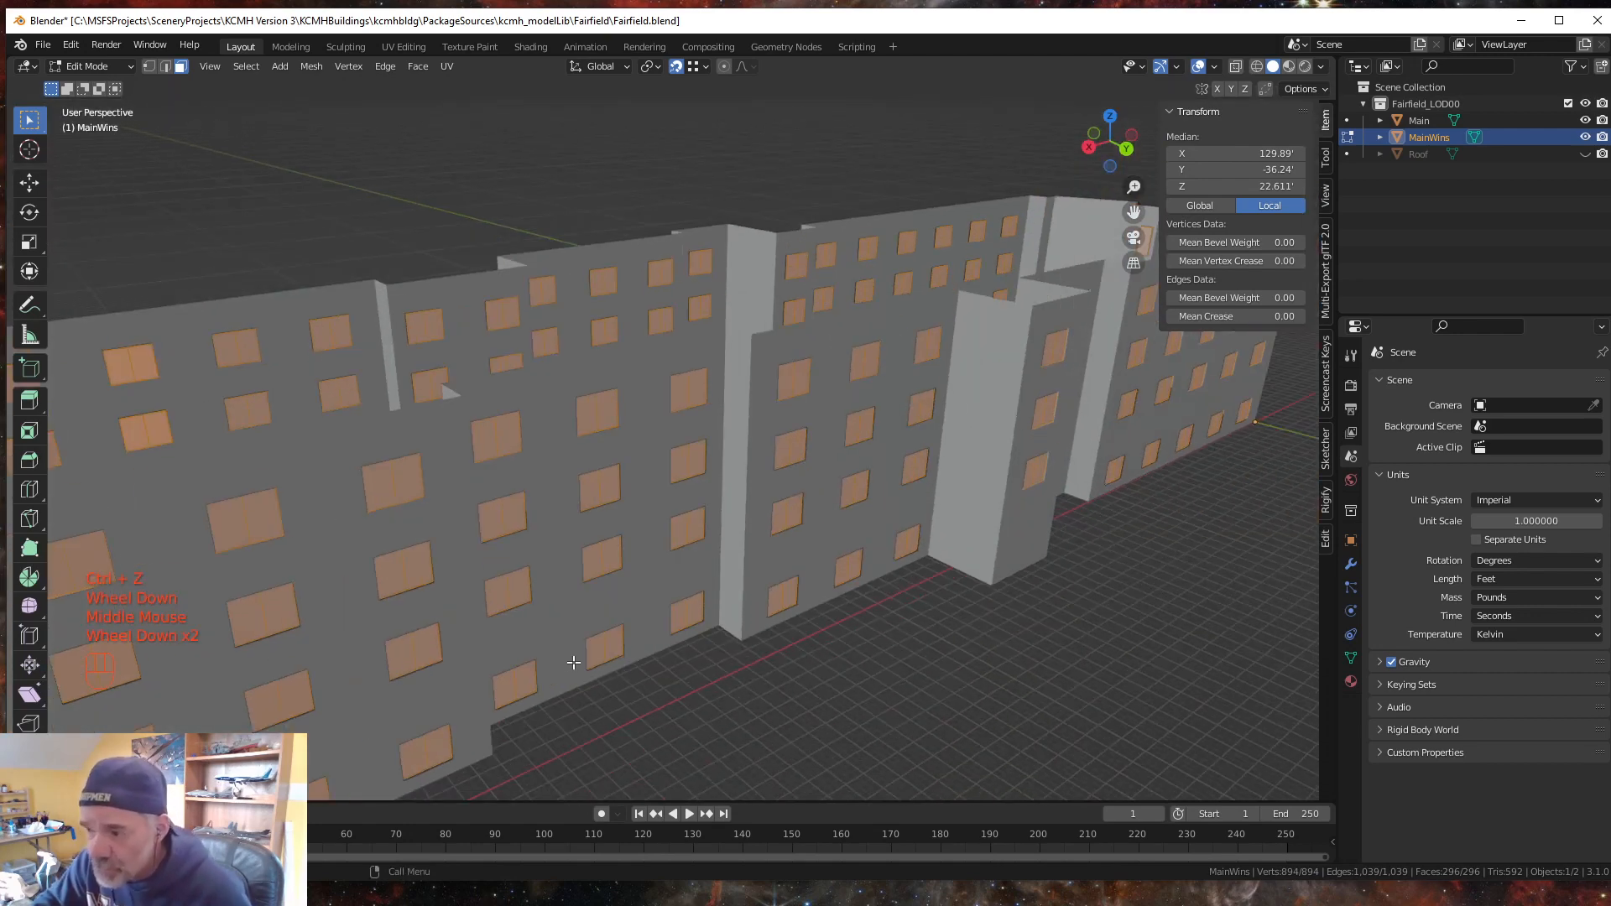
{"action": "middle_click_drag", "start_coordinate": [574, 662], "coordinate": [610, 678]}
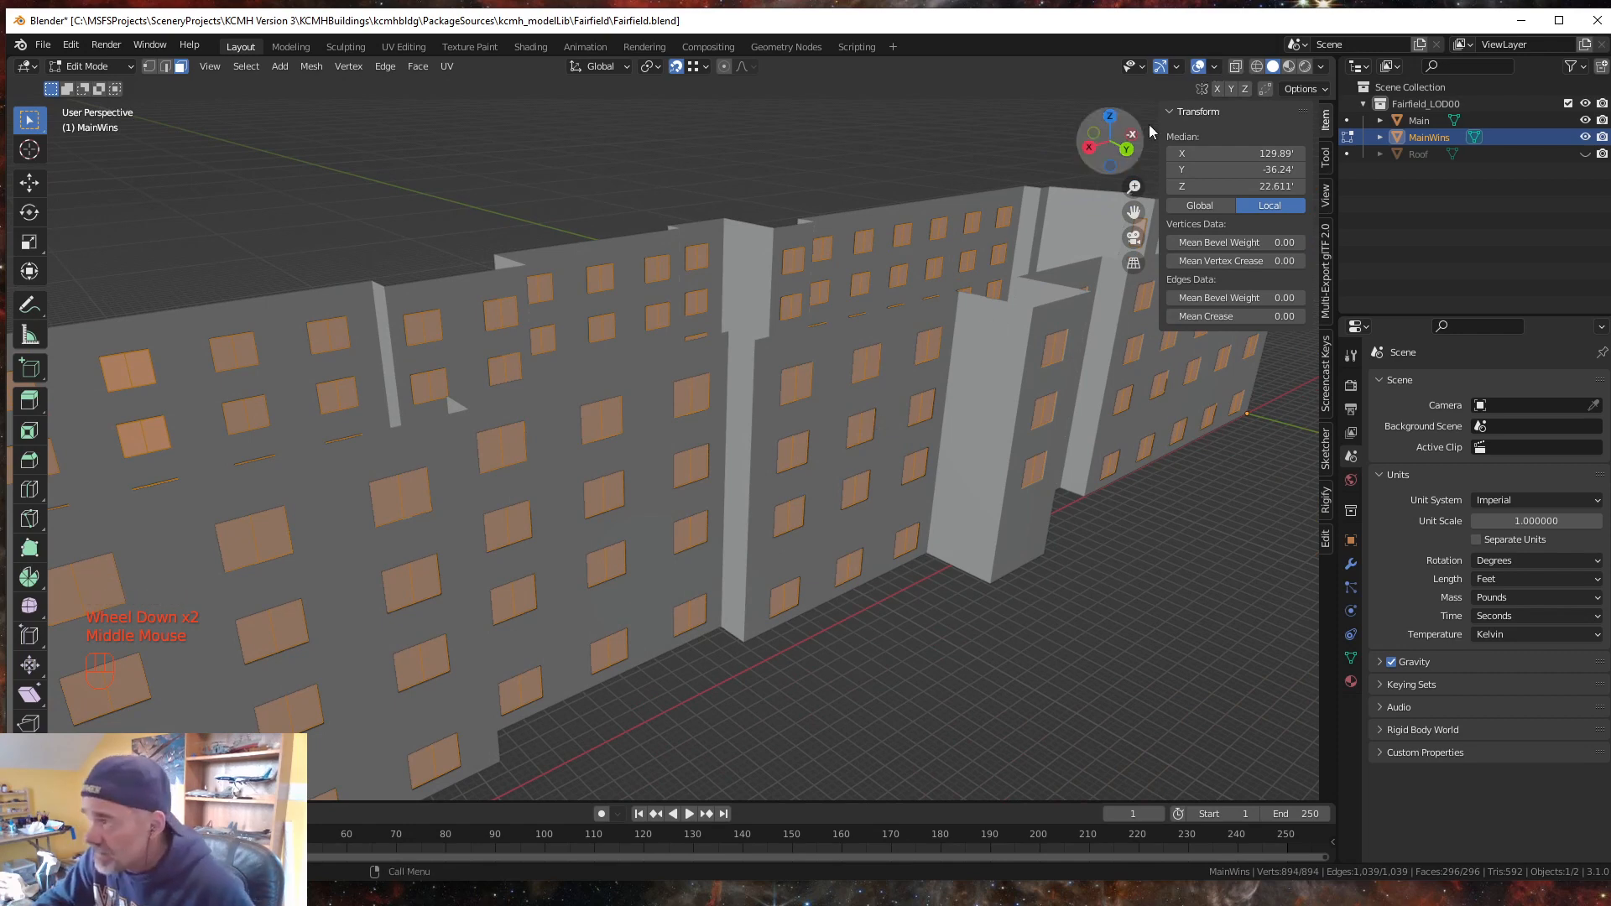
{"action": "left_click", "coordinate": [1214, 67]}
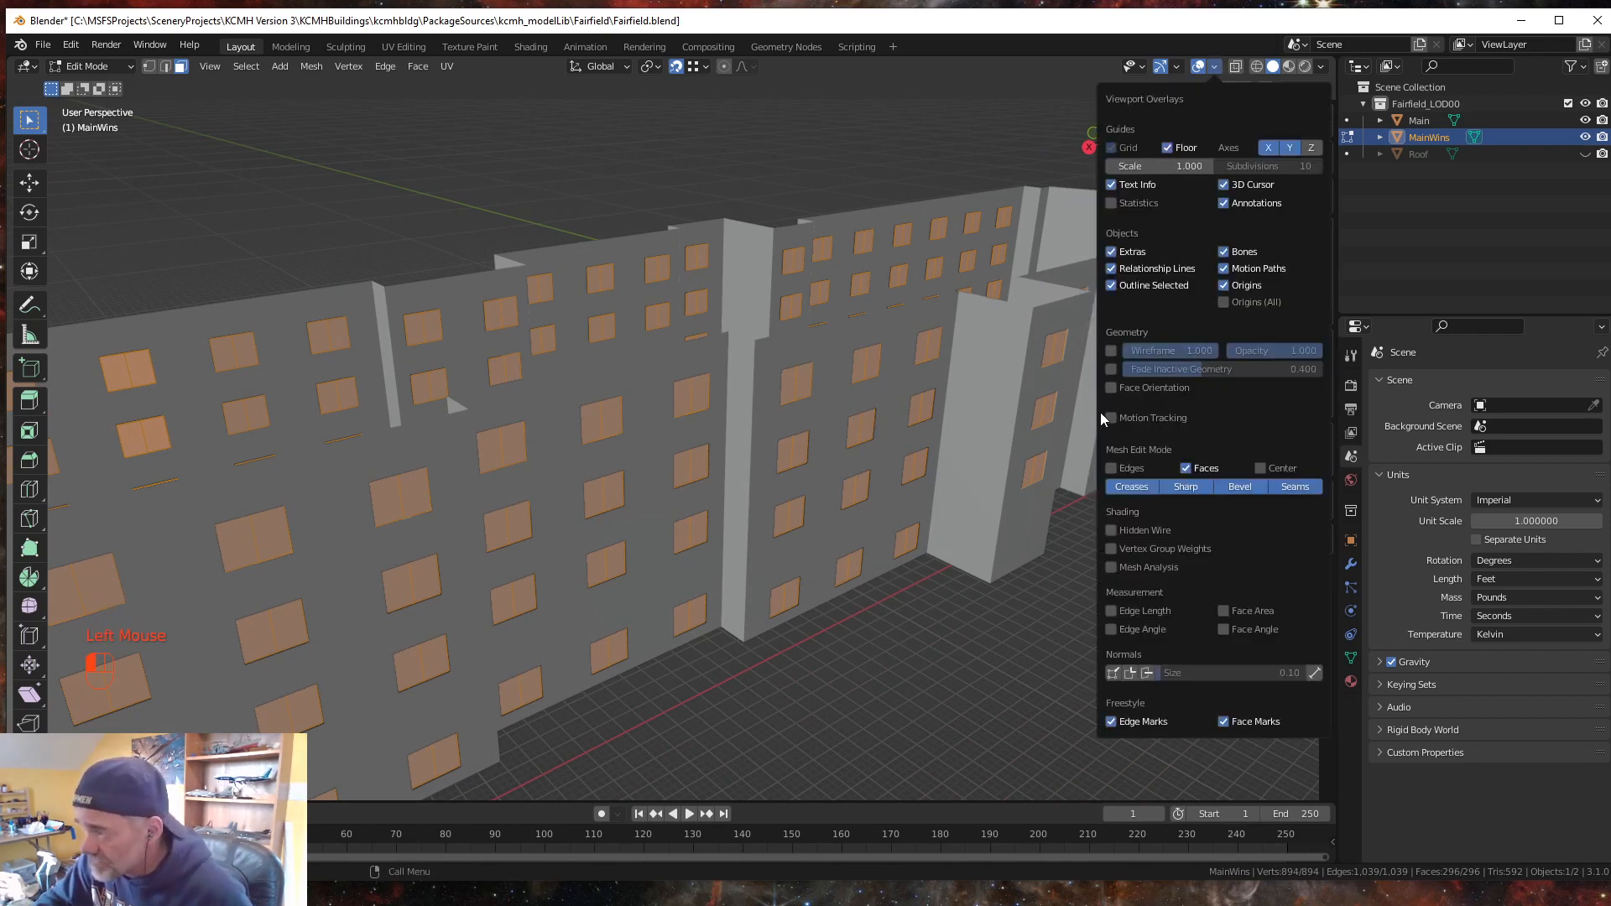
{"action": "left_click", "coordinate": [1111, 388]}
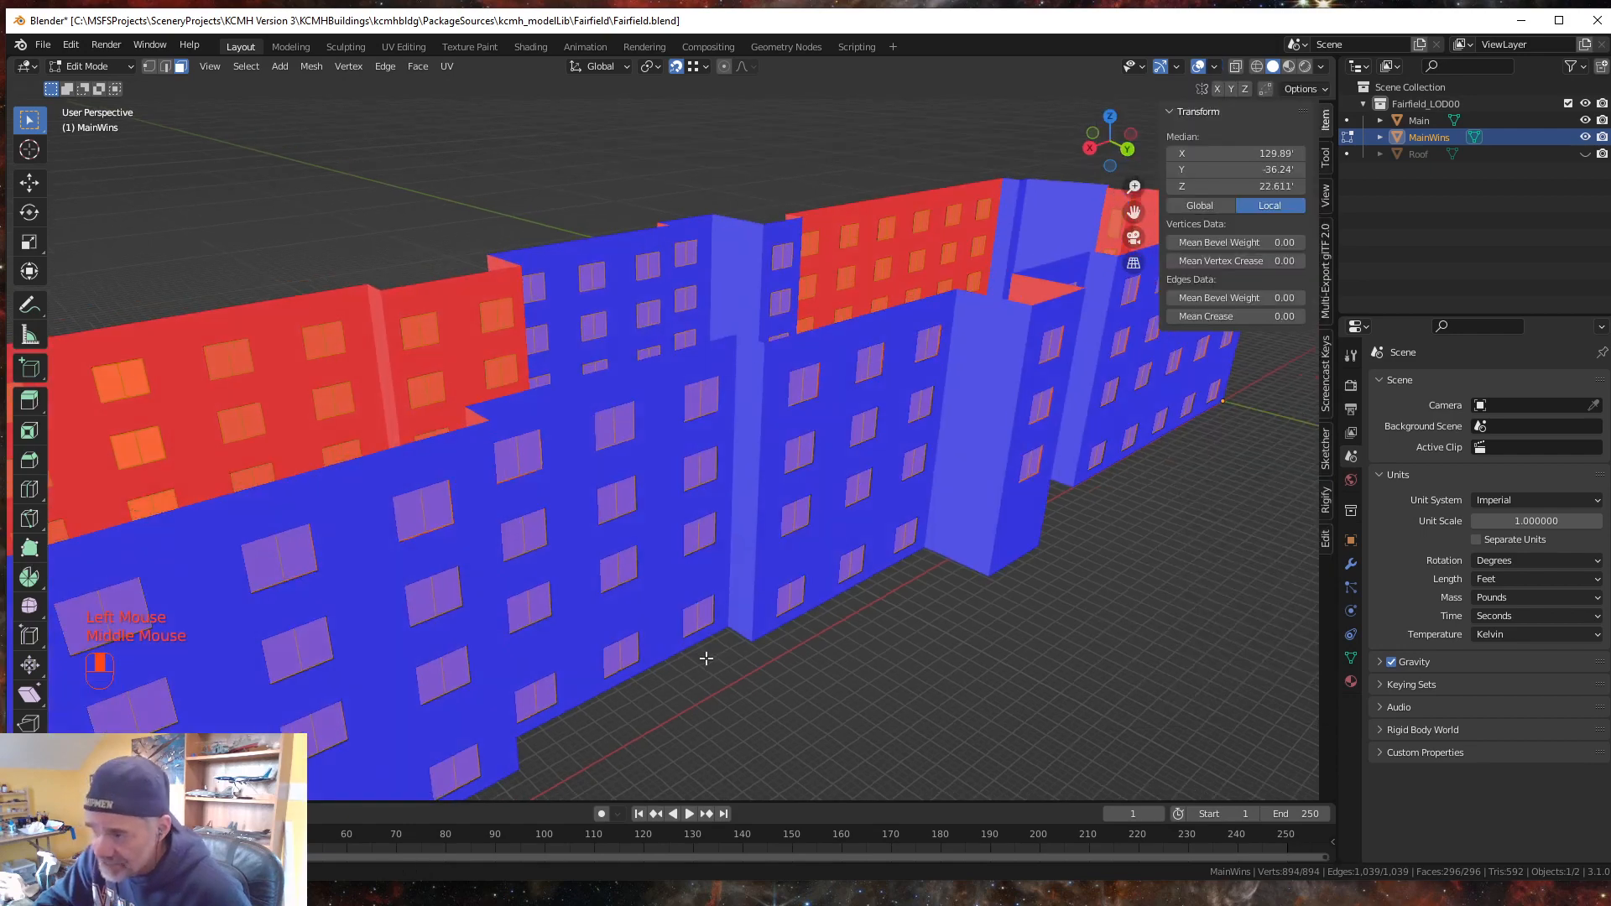
{"action": "middle_click_drag", "start_coordinate": [705, 657], "coordinate": [999, 669]}
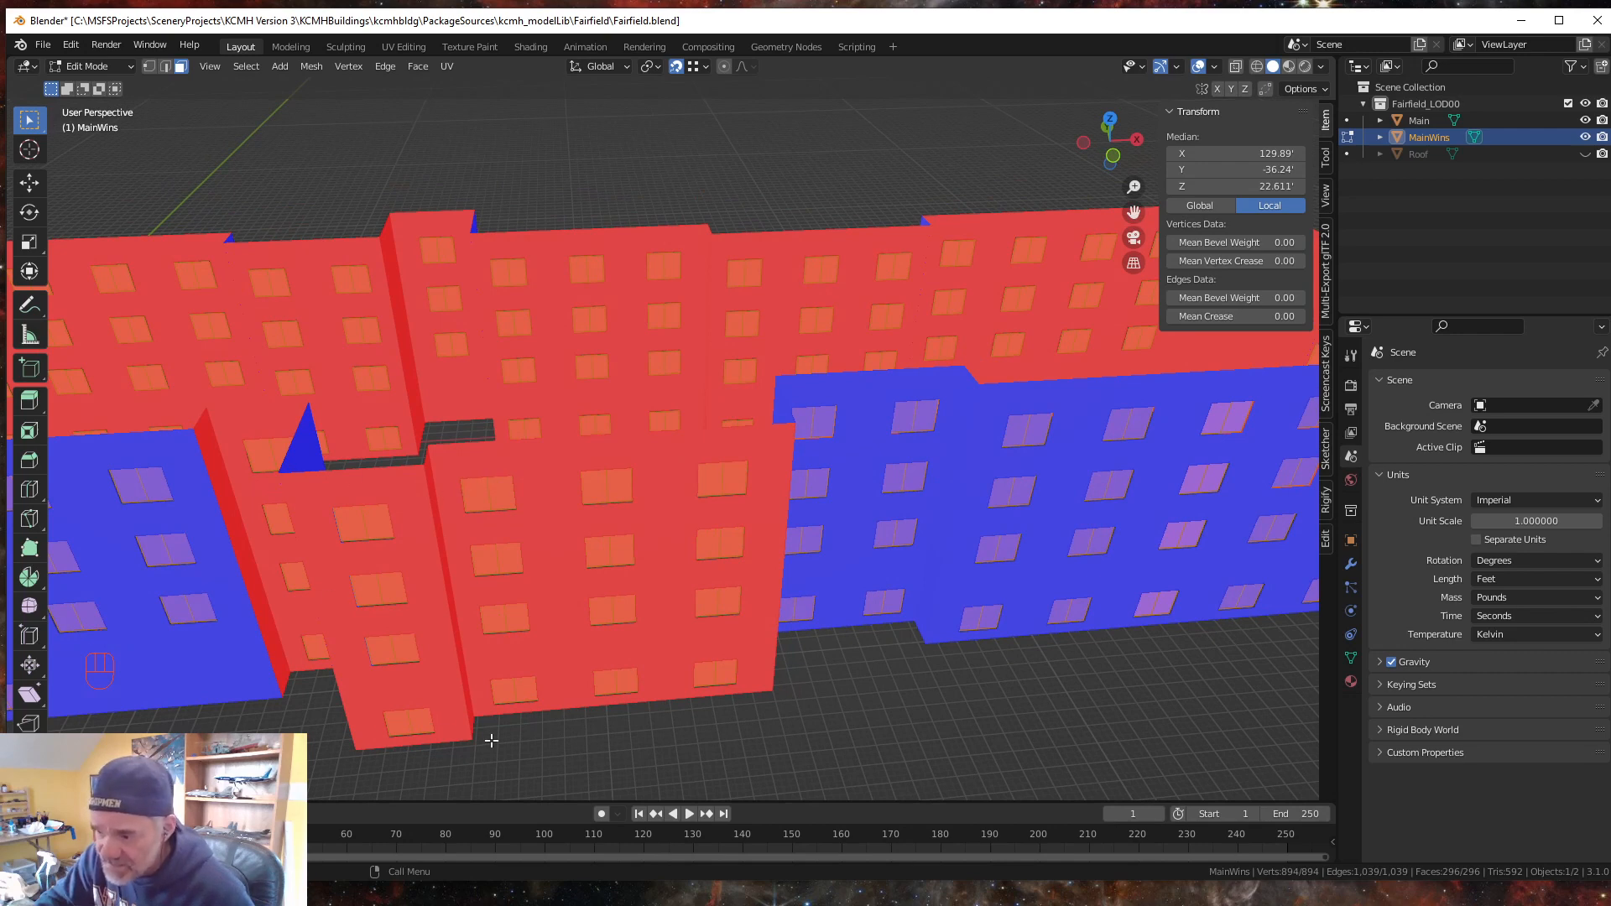
- Select the MainWins window faces on the projecting red middle section and flip their normals
{"action": "scroll", "coordinate": [487, 732], "scroll_direction": "down", "scroll_amount": 2}
{"action": "middle_click_drag", "start_coordinate": [471, 730], "coordinate": [464, 699]}
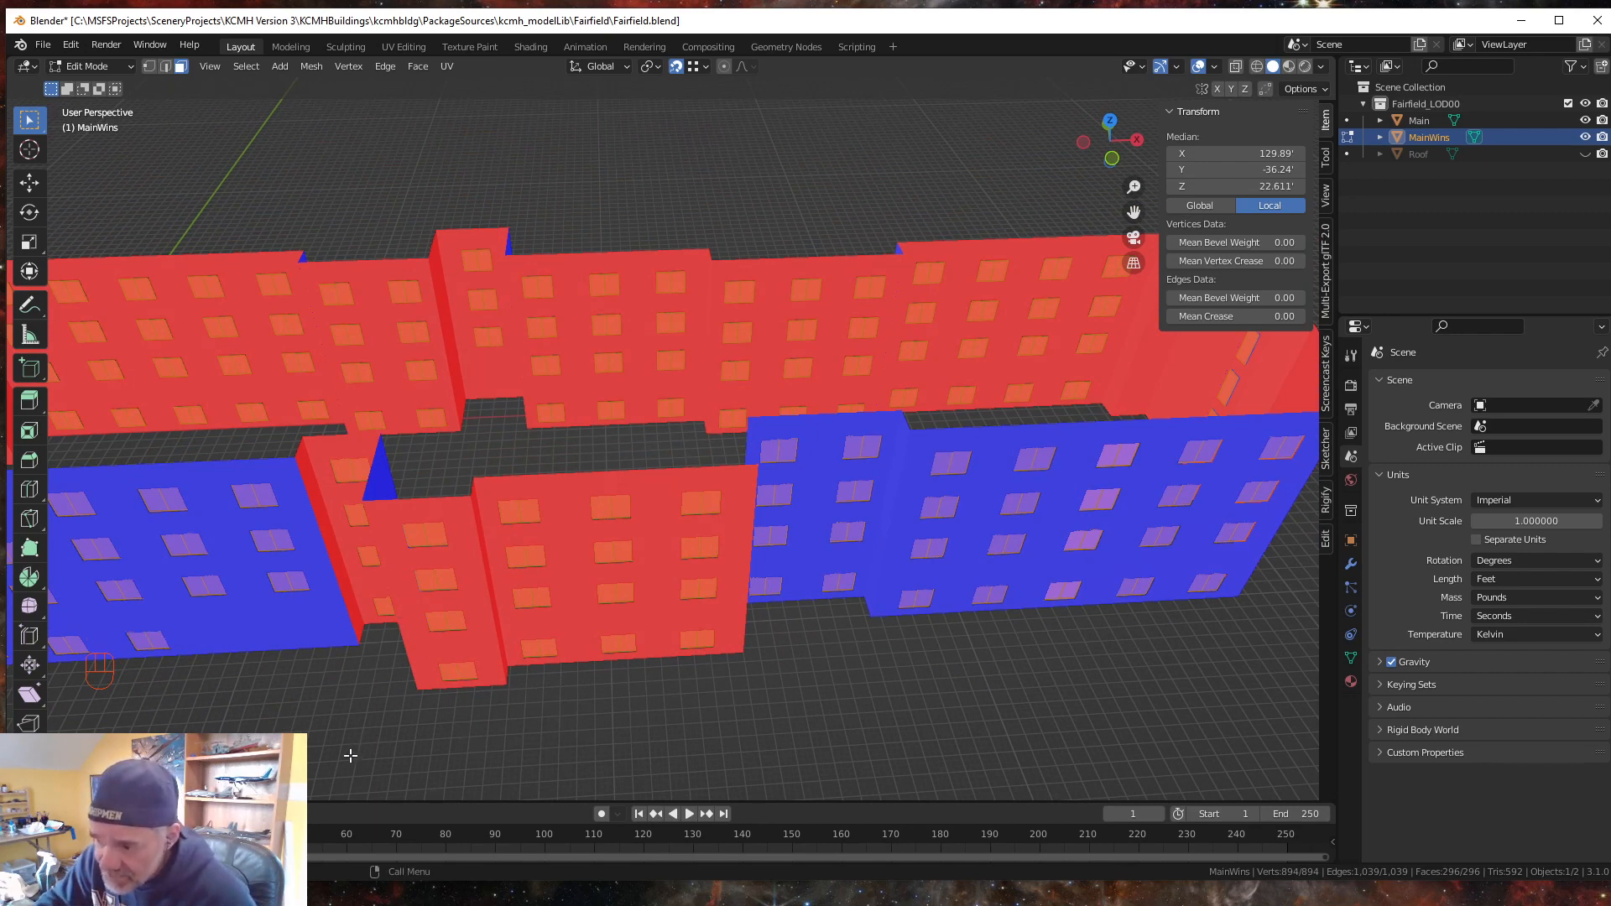
{"action": "left_click_drag", "start_coordinate": [340, 725], "coordinate": [706, 453]}
{"action": "mouse_move", "coordinate": [575, 712]}
{"action": "middle_mouse_down"}
{"action": "mouse_move", "coordinate": [546, 701]}
{"action": "mouse_move", "coordinate": [562, 690]}
{"action": "middle_mouse_up"}
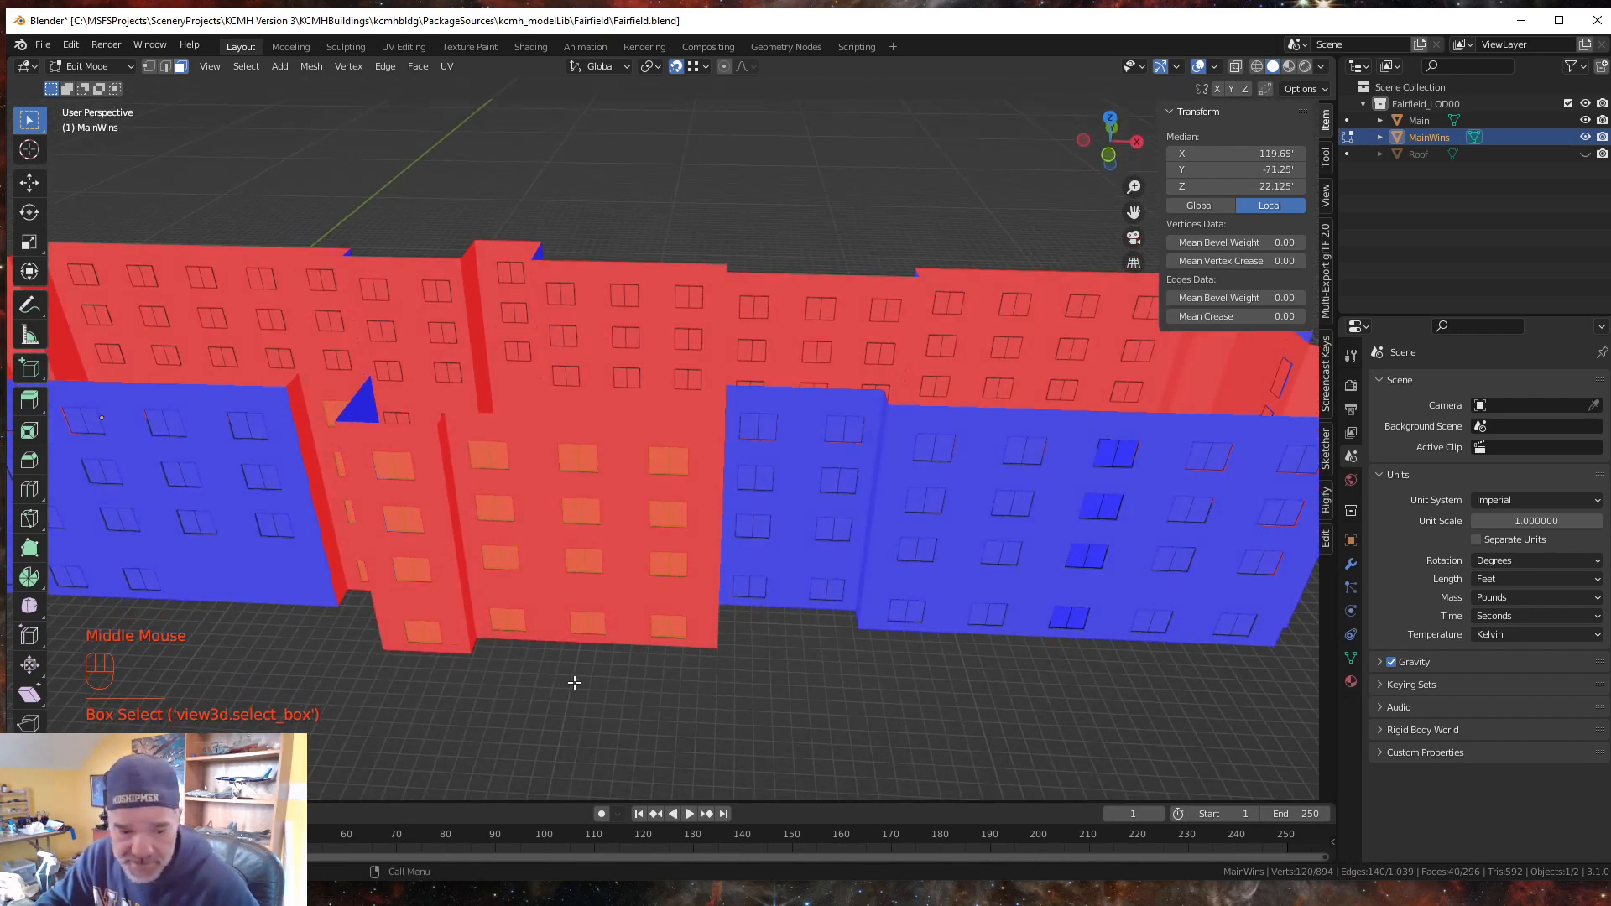
{"action": "key", "text": "alt"}
{"action": "key", "text": "alt+n"}
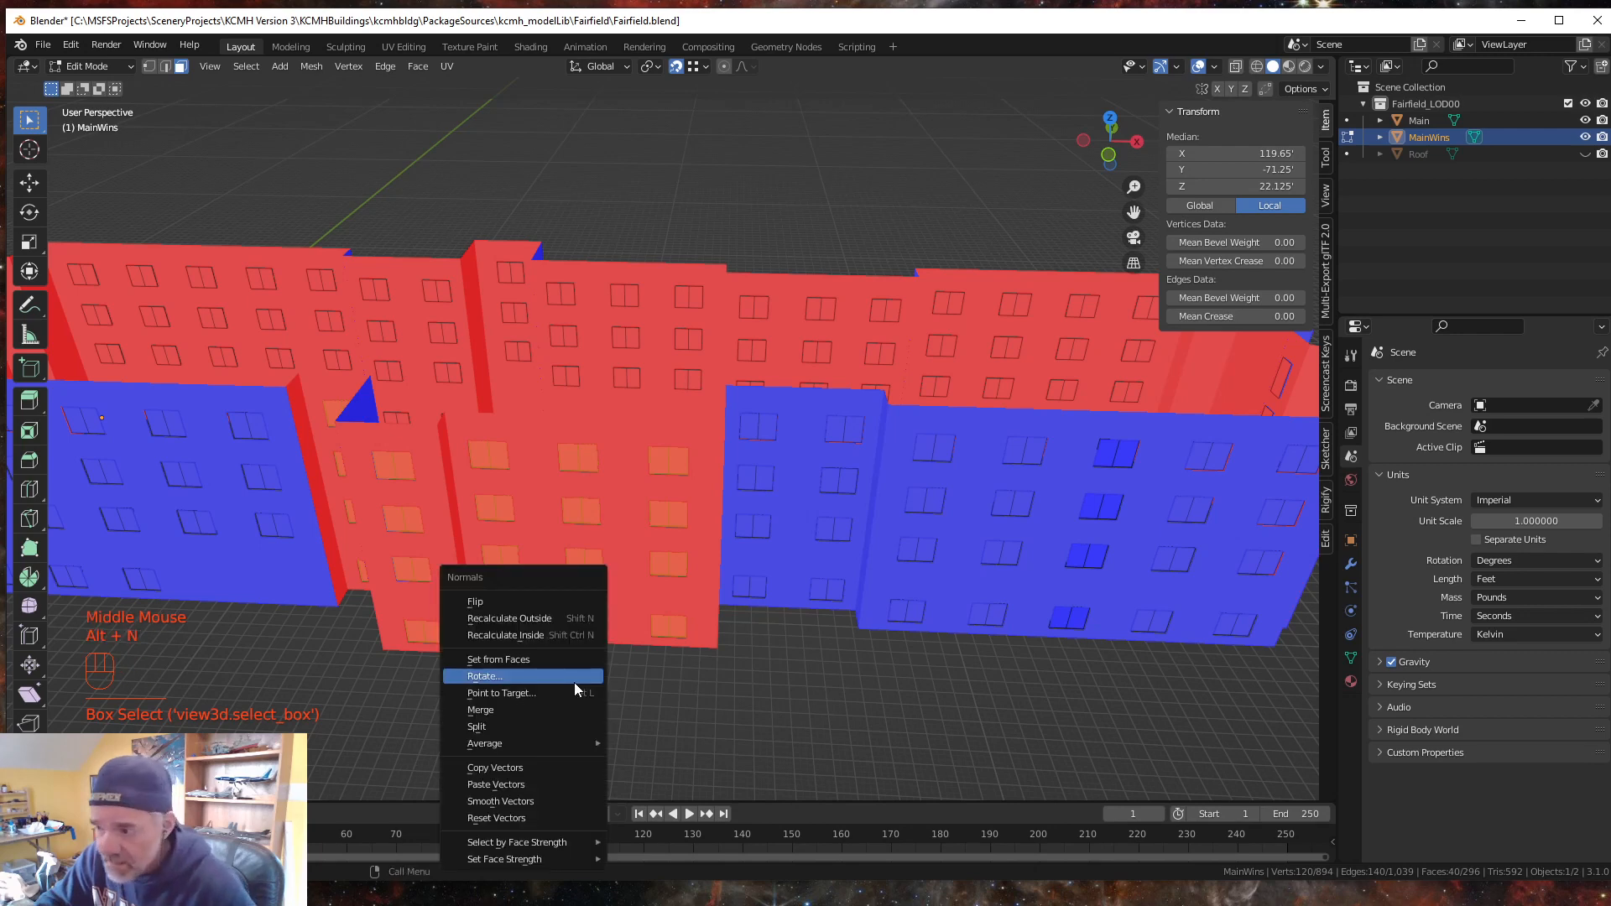
{"action": "left_click", "coordinate": [551, 603]}
{"action": "mouse_move", "coordinate": [610, 677]}
{"action": "middle_mouse_down"}
{"action": "mouse_move", "coordinate": [626, 660]}
{"action": "mouse_move", "coordinate": [616, 669]}
{"action": "middle_mouse_up"}
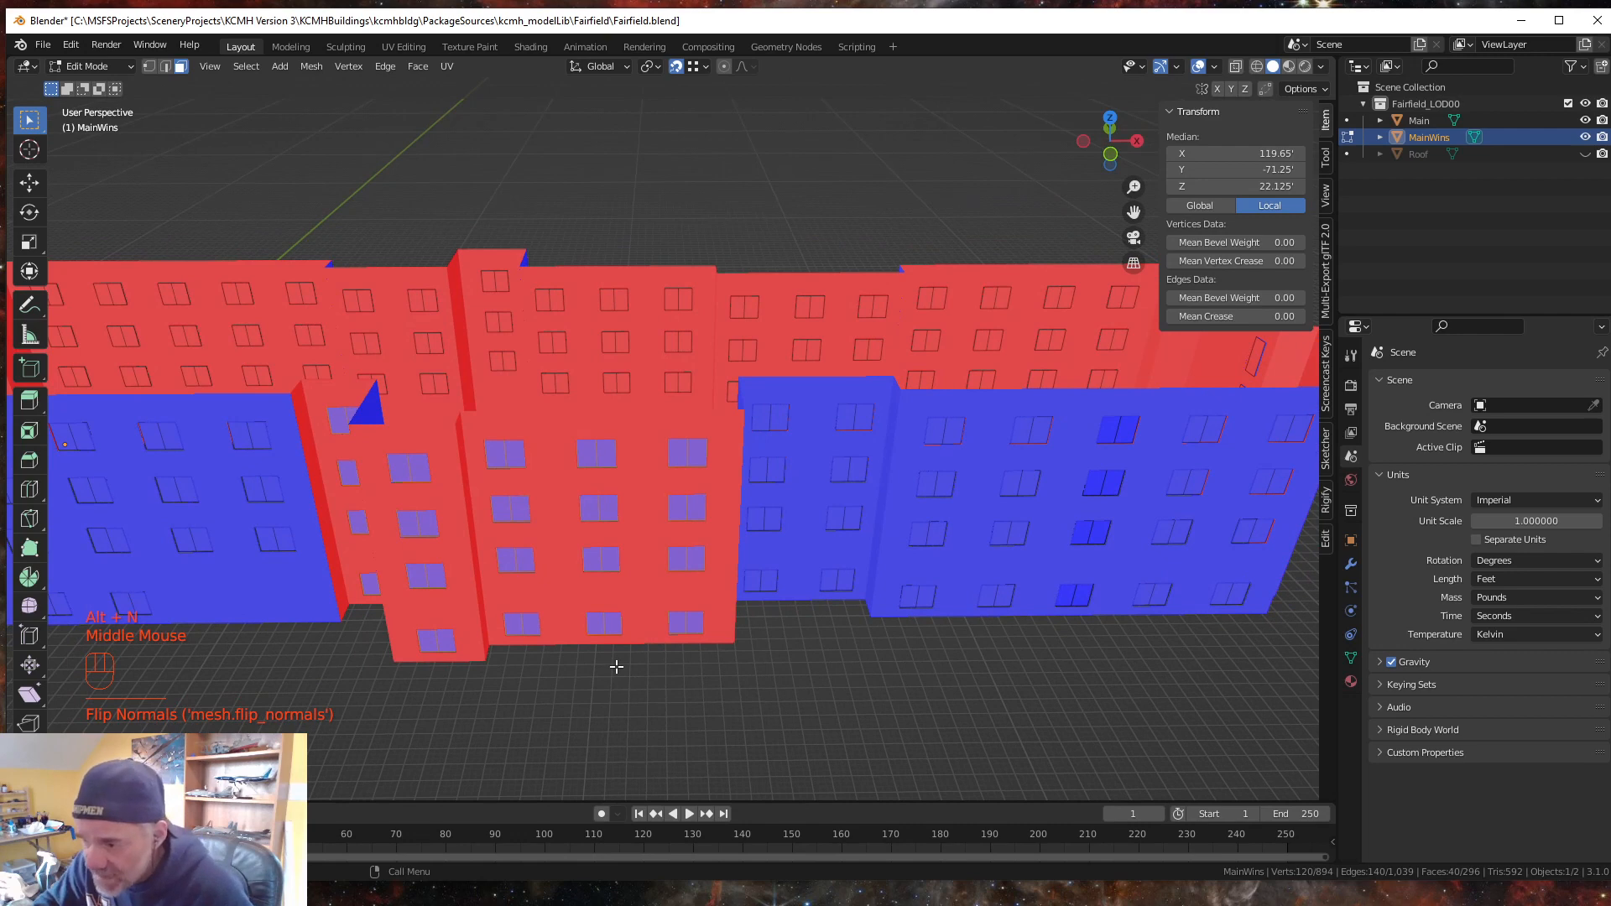
- Leave the MainWins mesh and start editing the mesh of the Main wall object
{"action": "key", "text": "Tab"}
{"action": "left_click", "coordinate": [470, 624]}
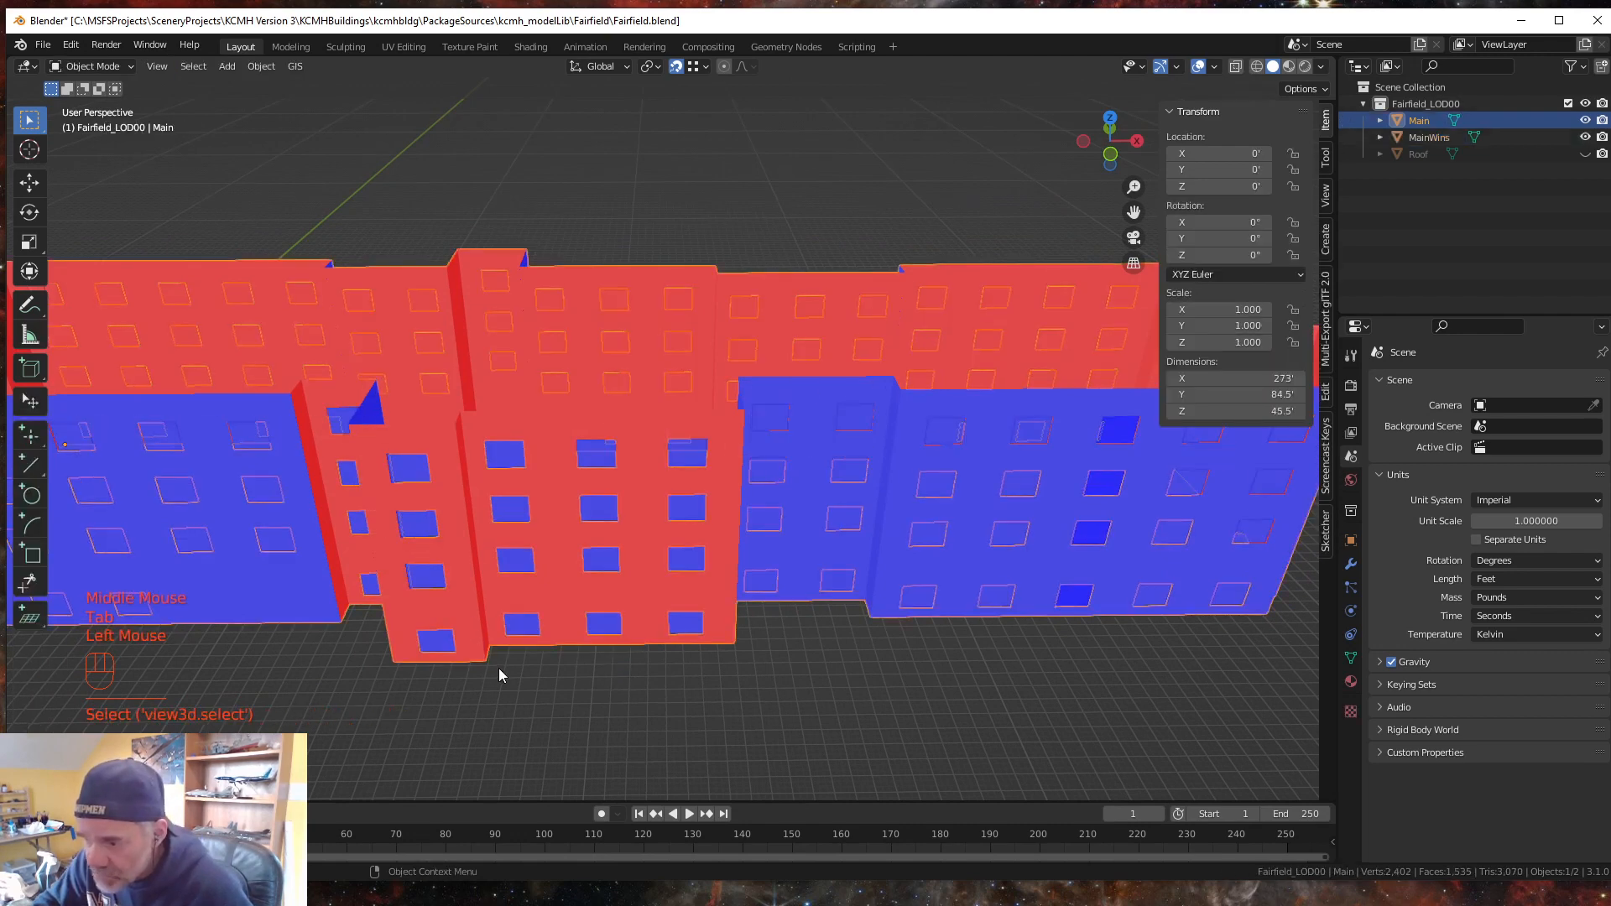
{"action": "key", "text": "Tab"}
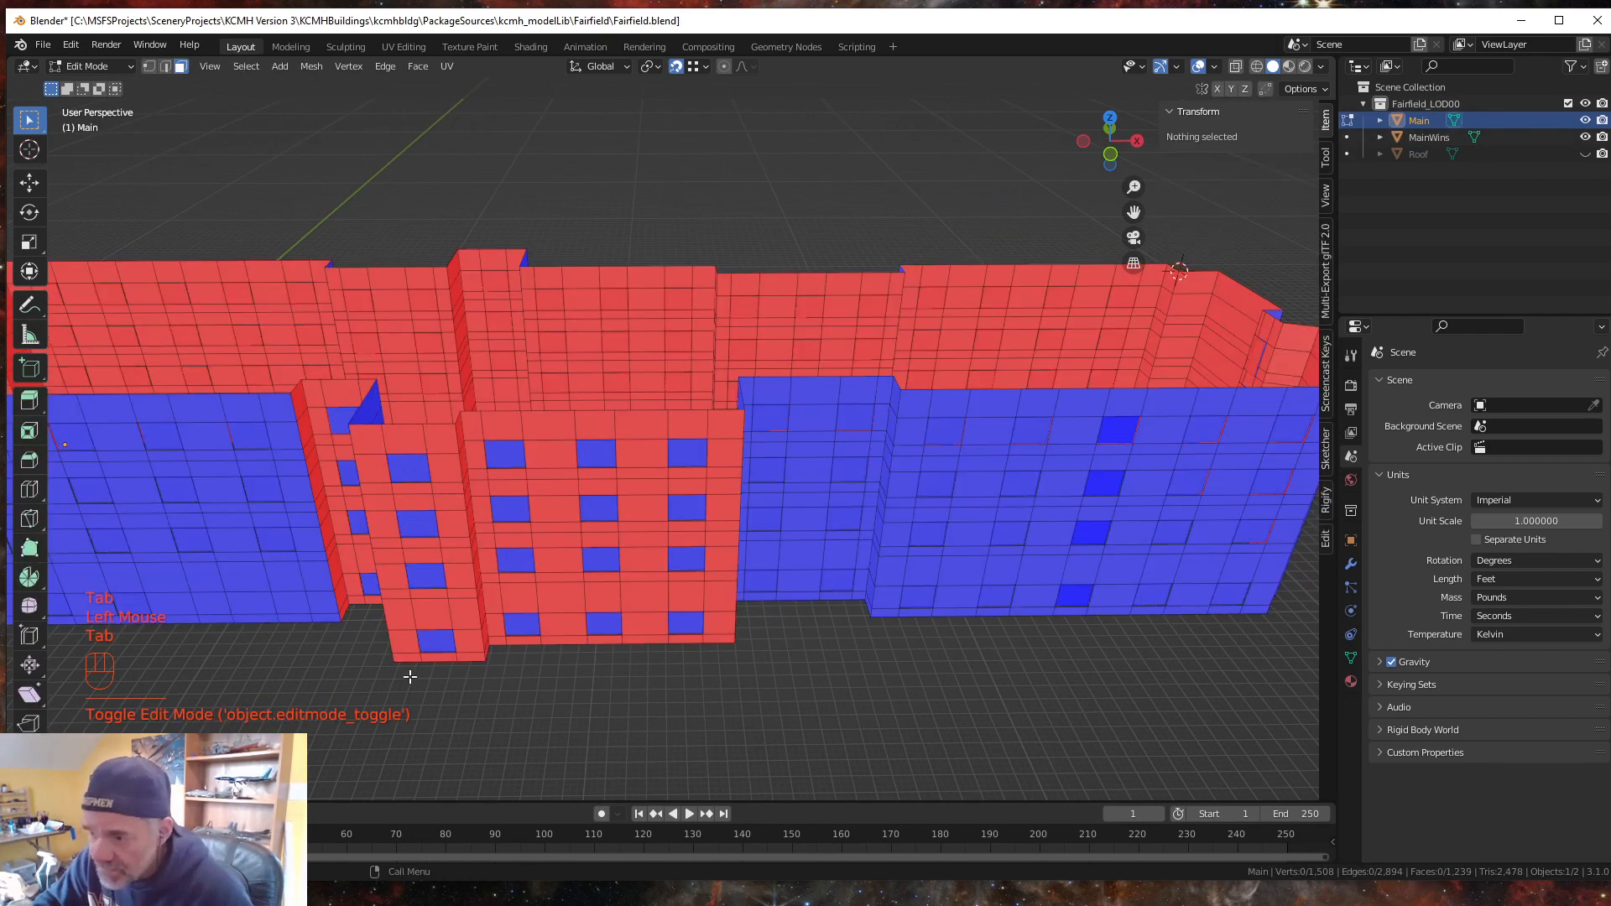
{"action": "middle_click_drag", "start_coordinate": [410, 677], "coordinate": [330, 678]}
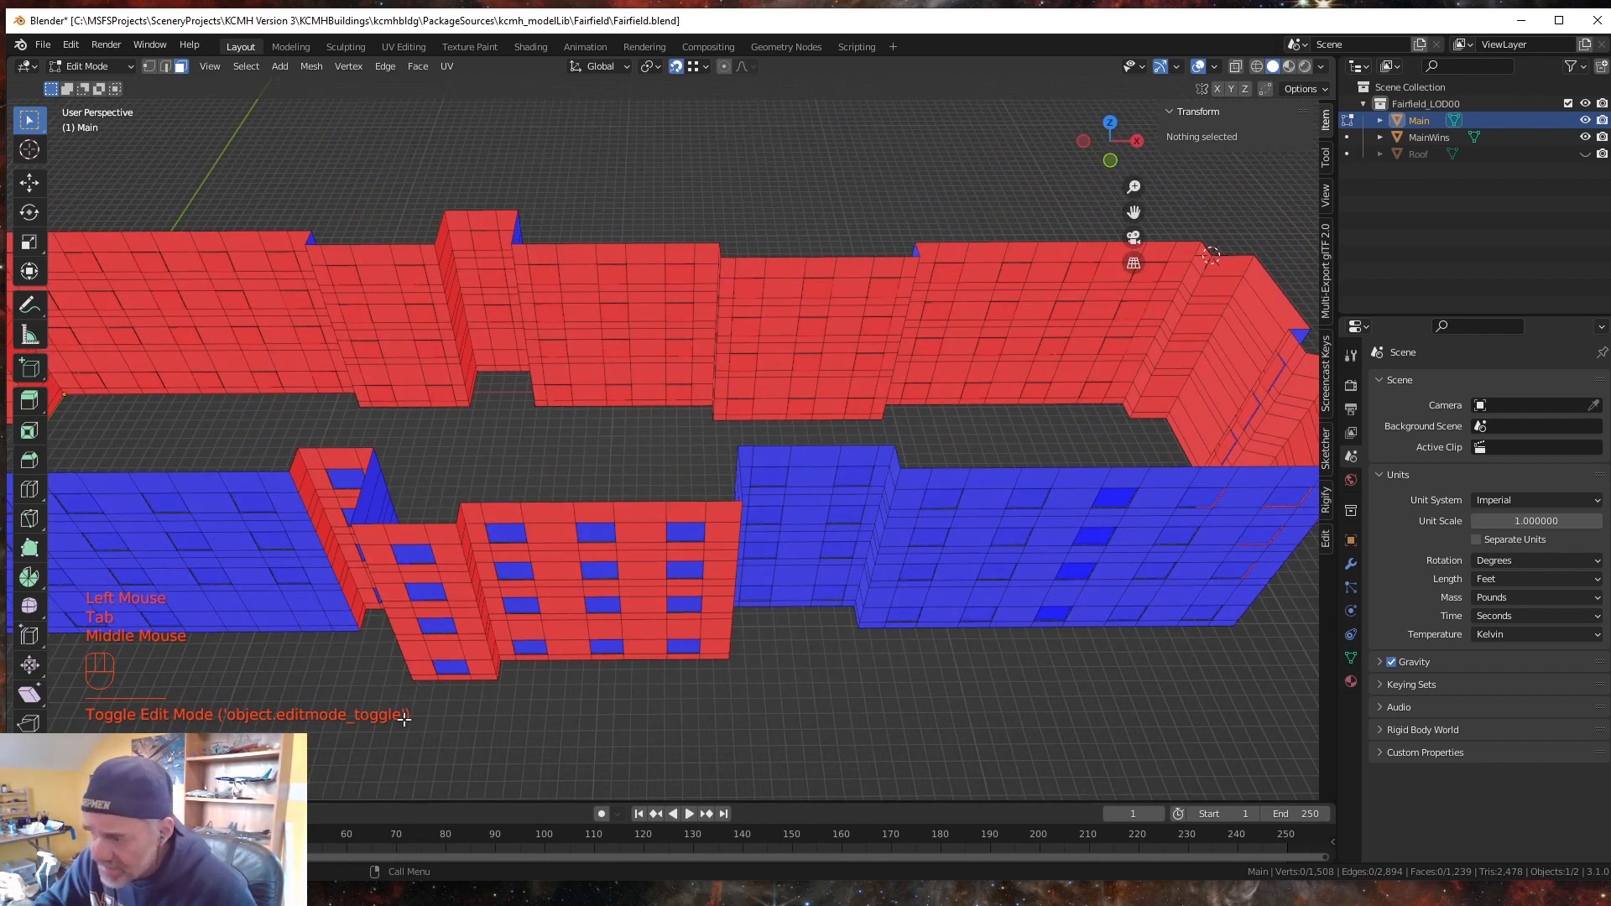
{"action": "middle_click_drag", "start_coordinate": [550, 784], "coordinate": [732, 95]}
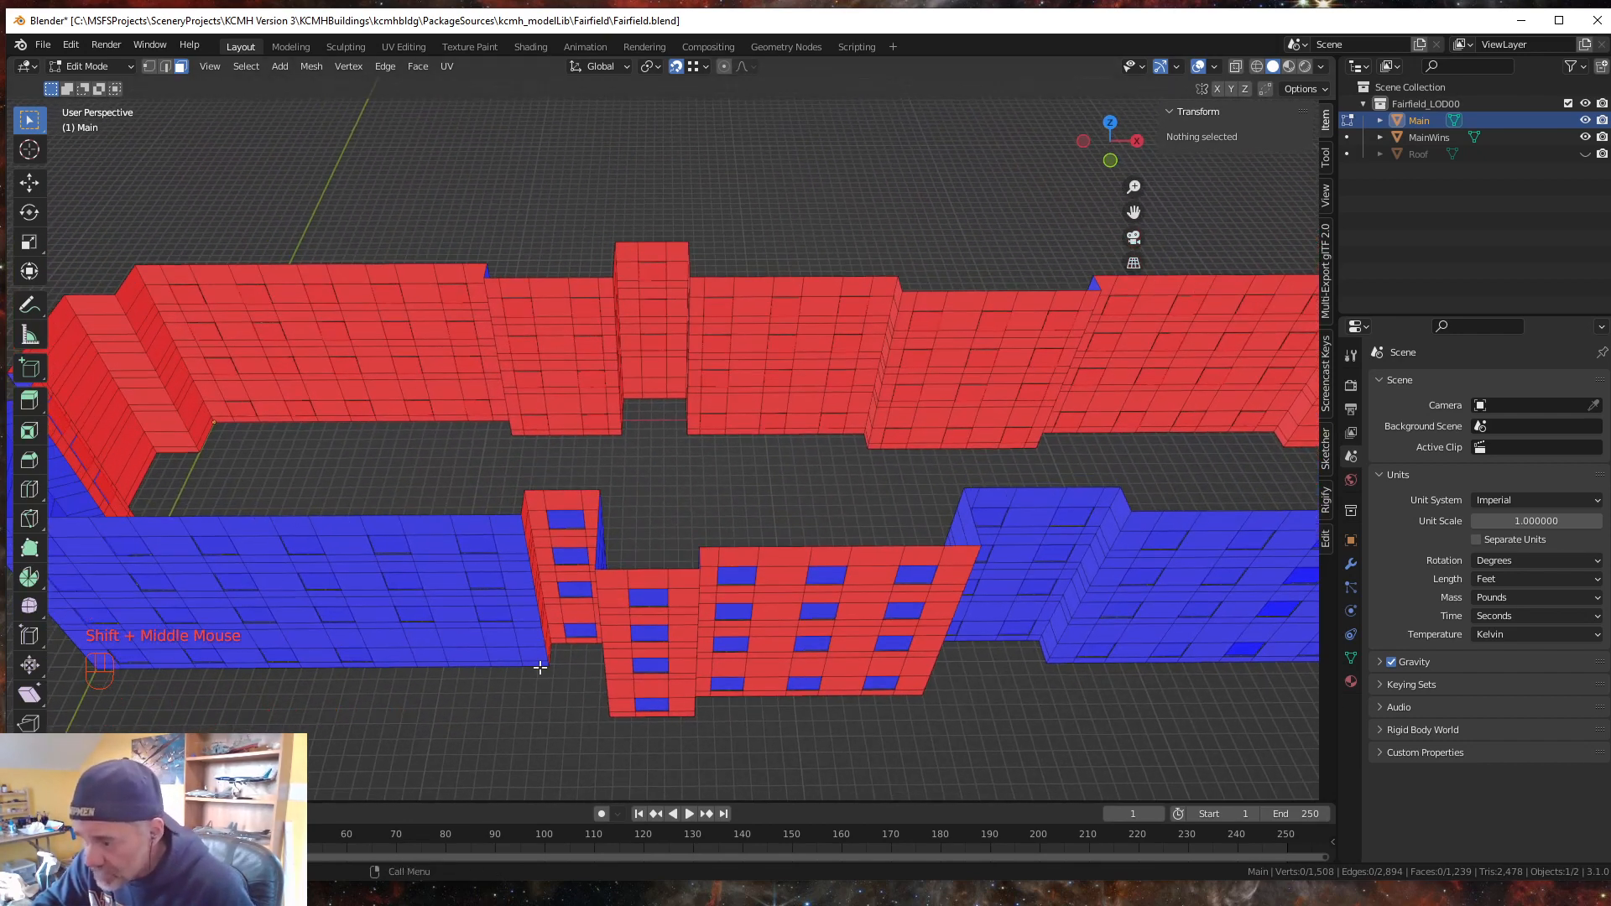
- Select all reversed wall faces of the projecting middle section, including its side walls and recesses, and flip their normals
{"action": "middle_click_drag", "start_coordinate": [547, 643], "coordinate": [499, 617]}
{"action": "left_click_drag", "start_coordinate": [498, 615], "coordinate": [786, 462]}
{"action": "left_click_drag", "start_coordinate": [507, 713], "coordinate": [835, 585], "text": "shift"}
{"action": "left_click_drag", "start_coordinate": [715, 751], "coordinate": [845, 621], "text": "shift"}
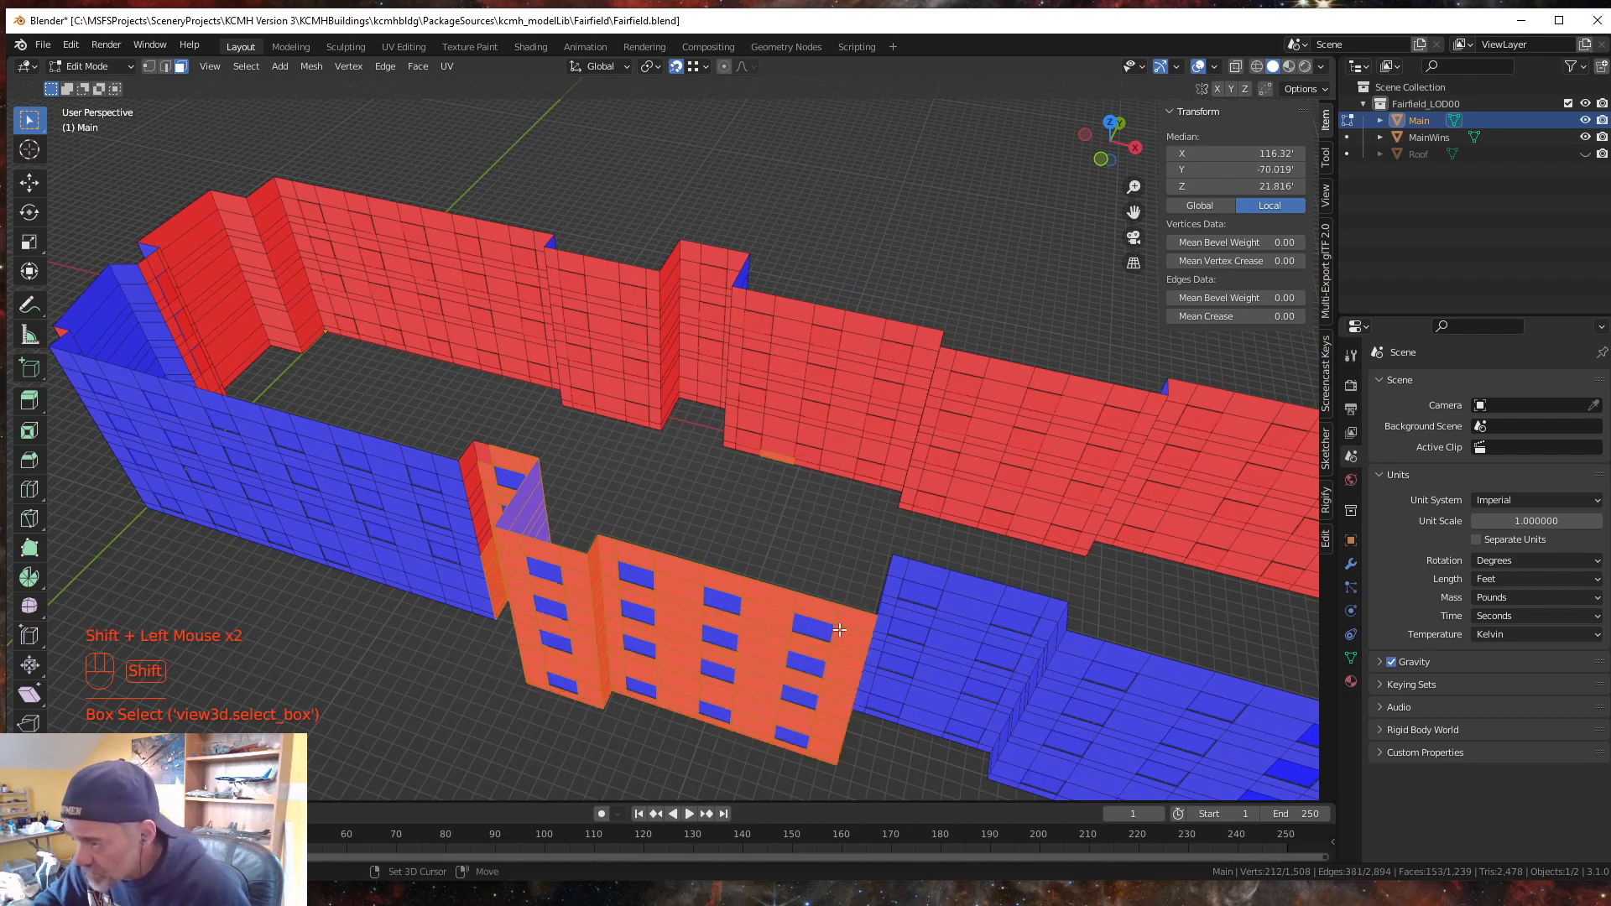
{"action": "middle_click_drag", "start_coordinate": [845, 621], "coordinate": [626, 736]}
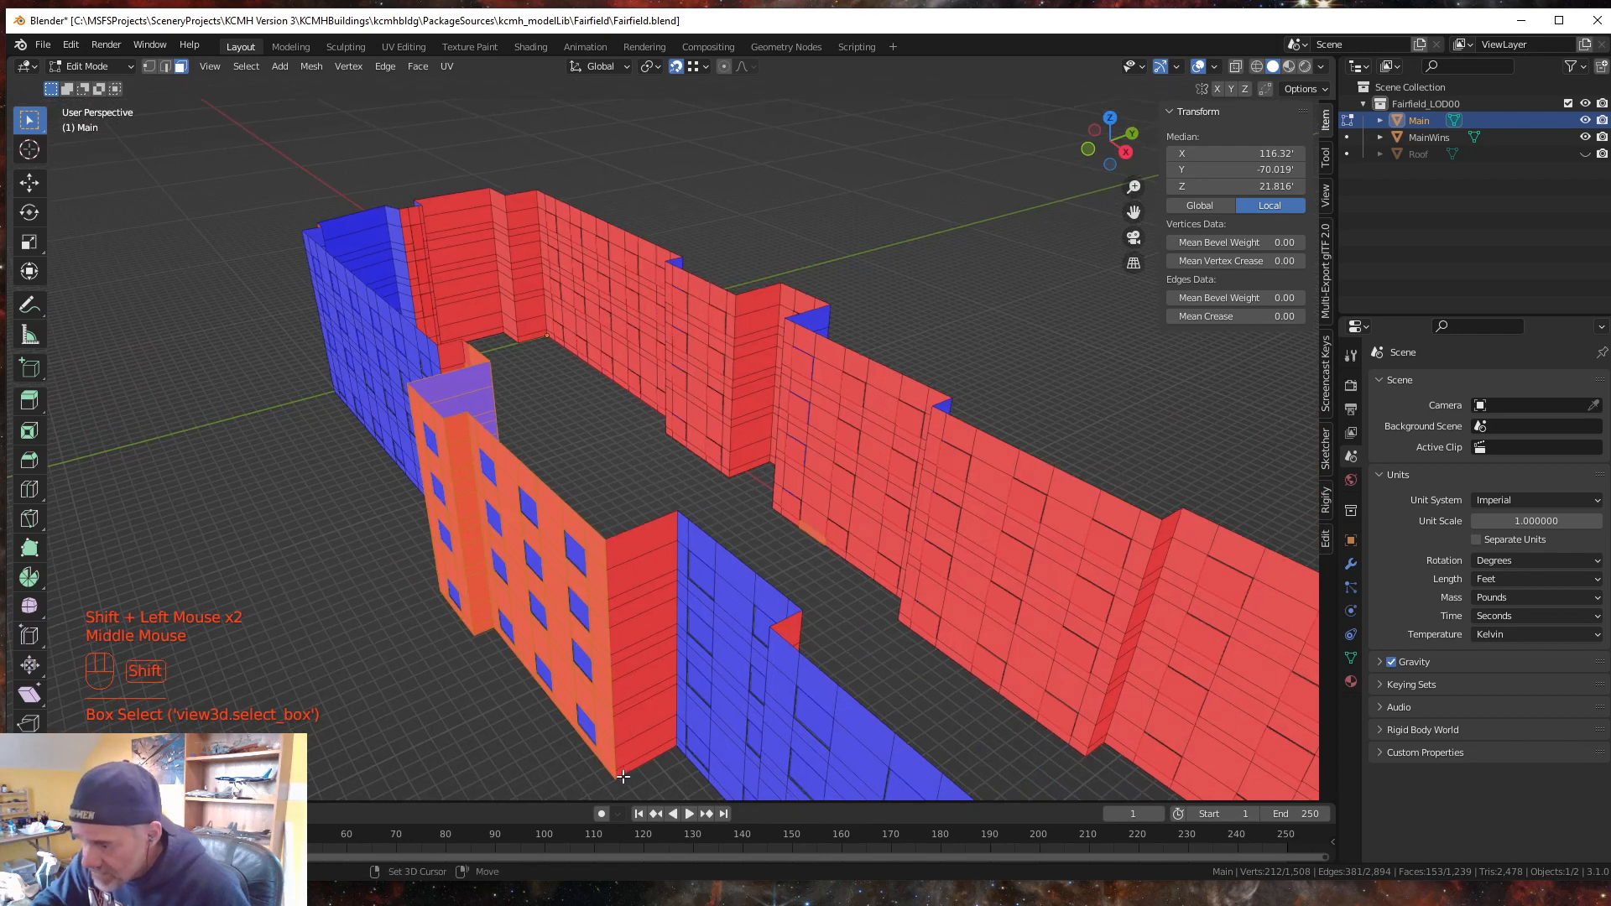
{"action": "left_click_drag", "start_coordinate": [623, 776], "coordinate": [647, 559], "text": "shift"}
{"action": "middle_click_drag", "start_coordinate": [646, 558], "coordinate": [672, 663]}
{"action": "left_click_drag", "start_coordinate": [675, 667], "coordinate": [731, 510], "text": "shift"}
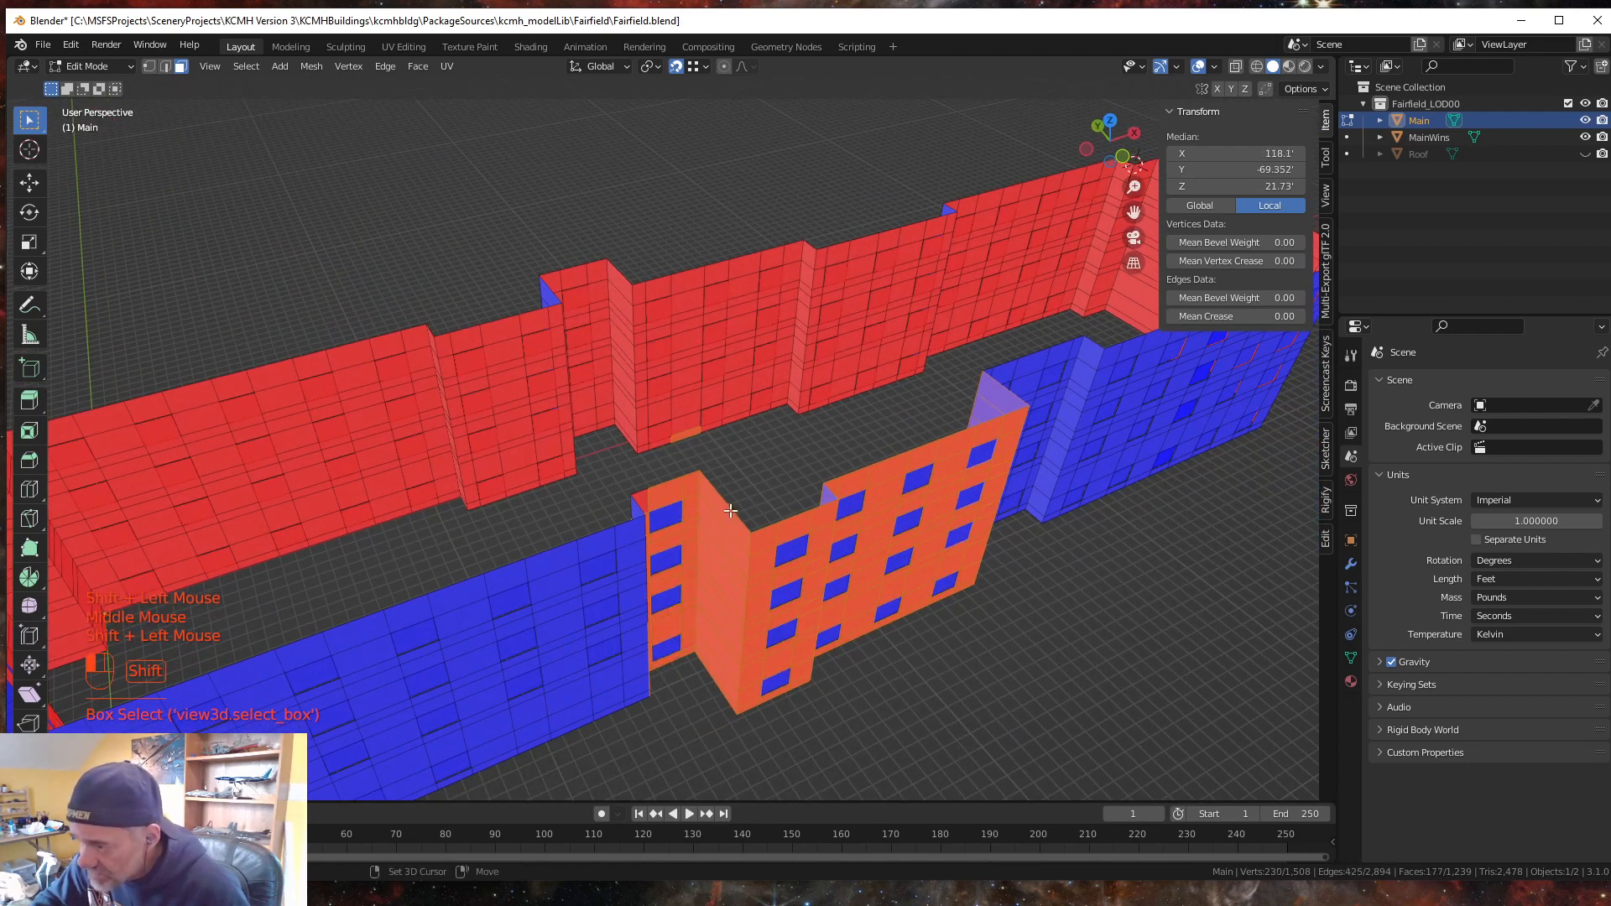
{"action": "middle_click_drag", "start_coordinate": [731, 510], "coordinate": [525, 590]}
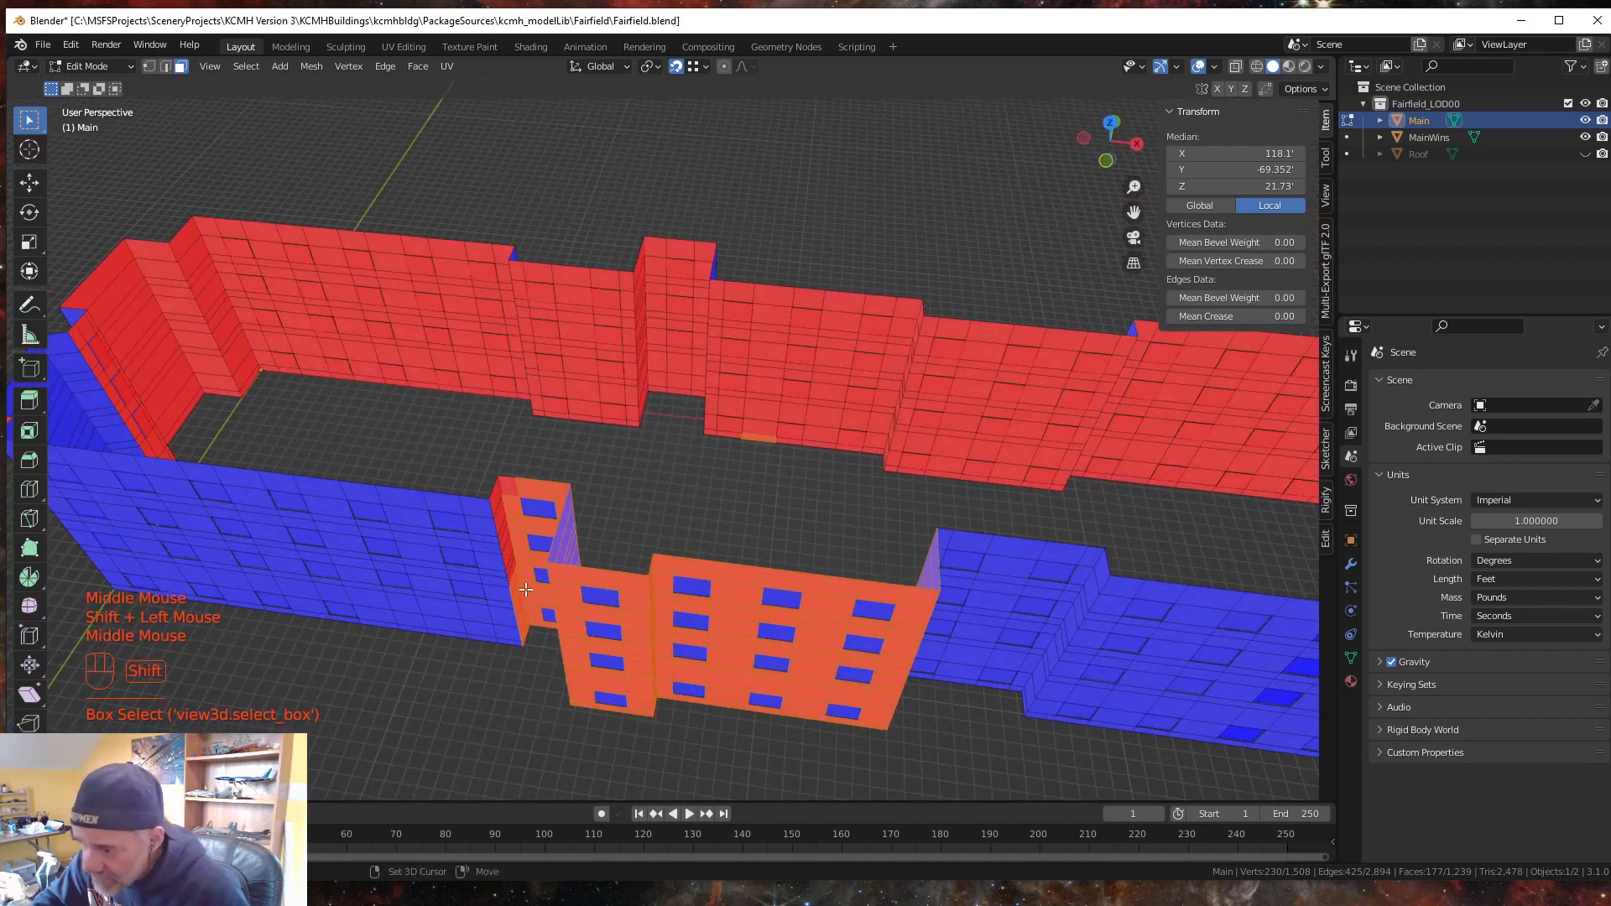
{"action": "left_click_drag", "start_coordinate": [504, 572], "coordinate": [525, 461], "text": "shift"}
{"action": "middle_click_drag", "start_coordinate": [526, 461], "coordinate": [696, 559]}
{"action": "scroll", "coordinate": [695, 559], "scroll_direction": "down", "scroll_amount": 2}
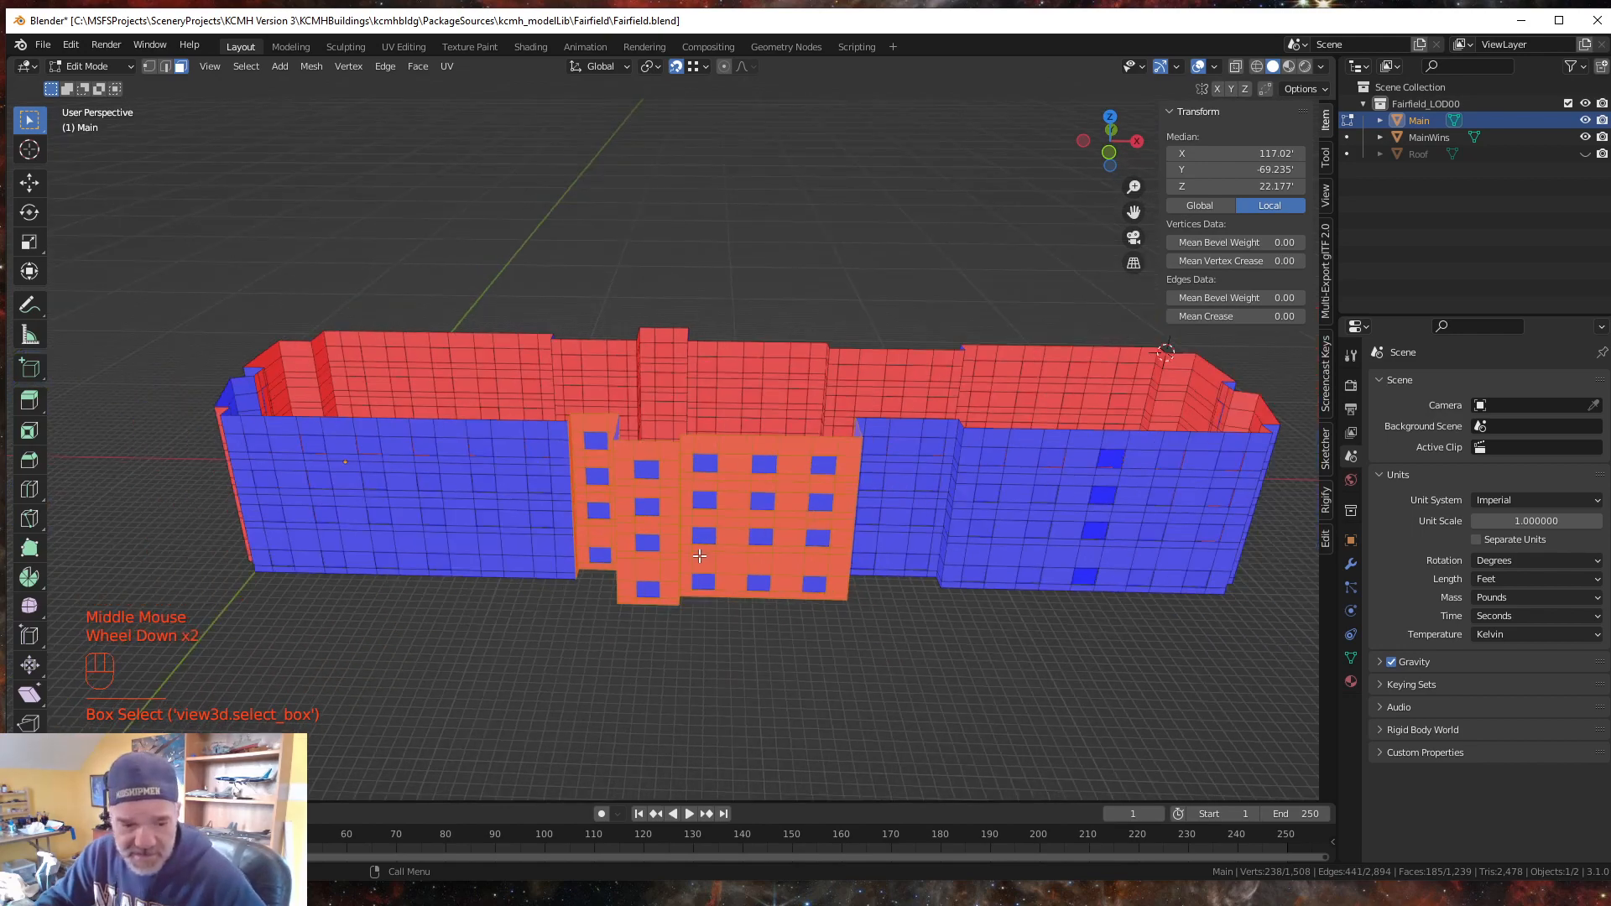
{"action": "key", "text": "alt+n"}
{"action": "left_click", "coordinate": [699, 556]}
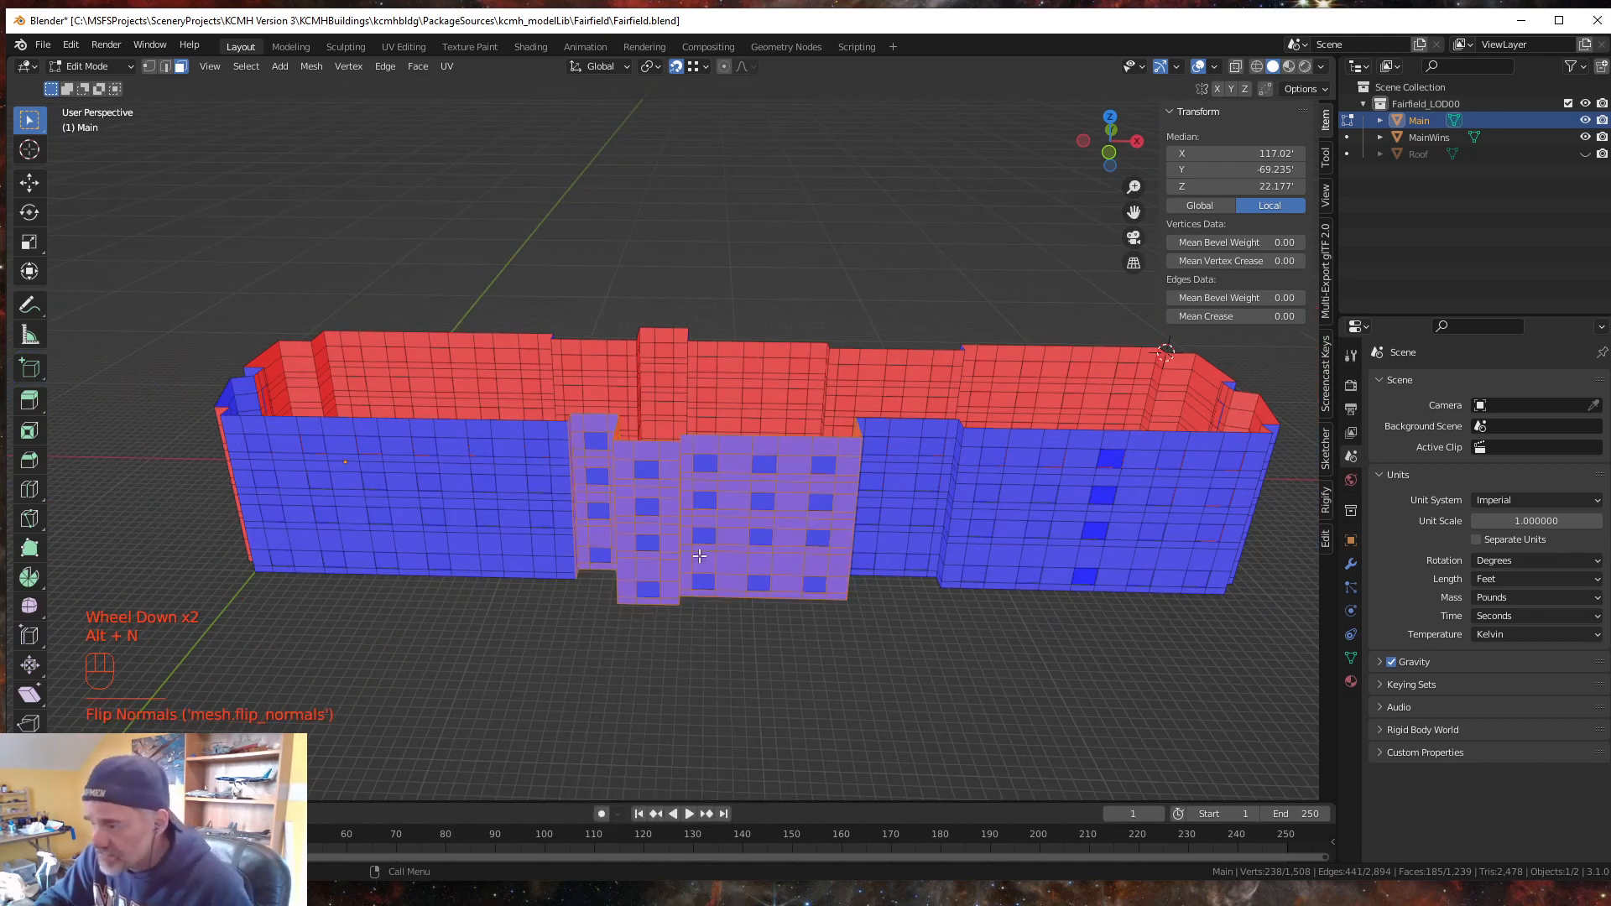
- Select the reversed wall faces at the narrow end of the building and flip their normals
{"action": "middle_click_drag", "start_coordinate": [743, 582], "coordinate": [892, 559]}
{"action": "left_click_drag", "start_coordinate": [553, 740], "coordinate": [630, 547]}
{"action": "middle_click_drag", "start_coordinate": [635, 639], "coordinate": [726, 680]}
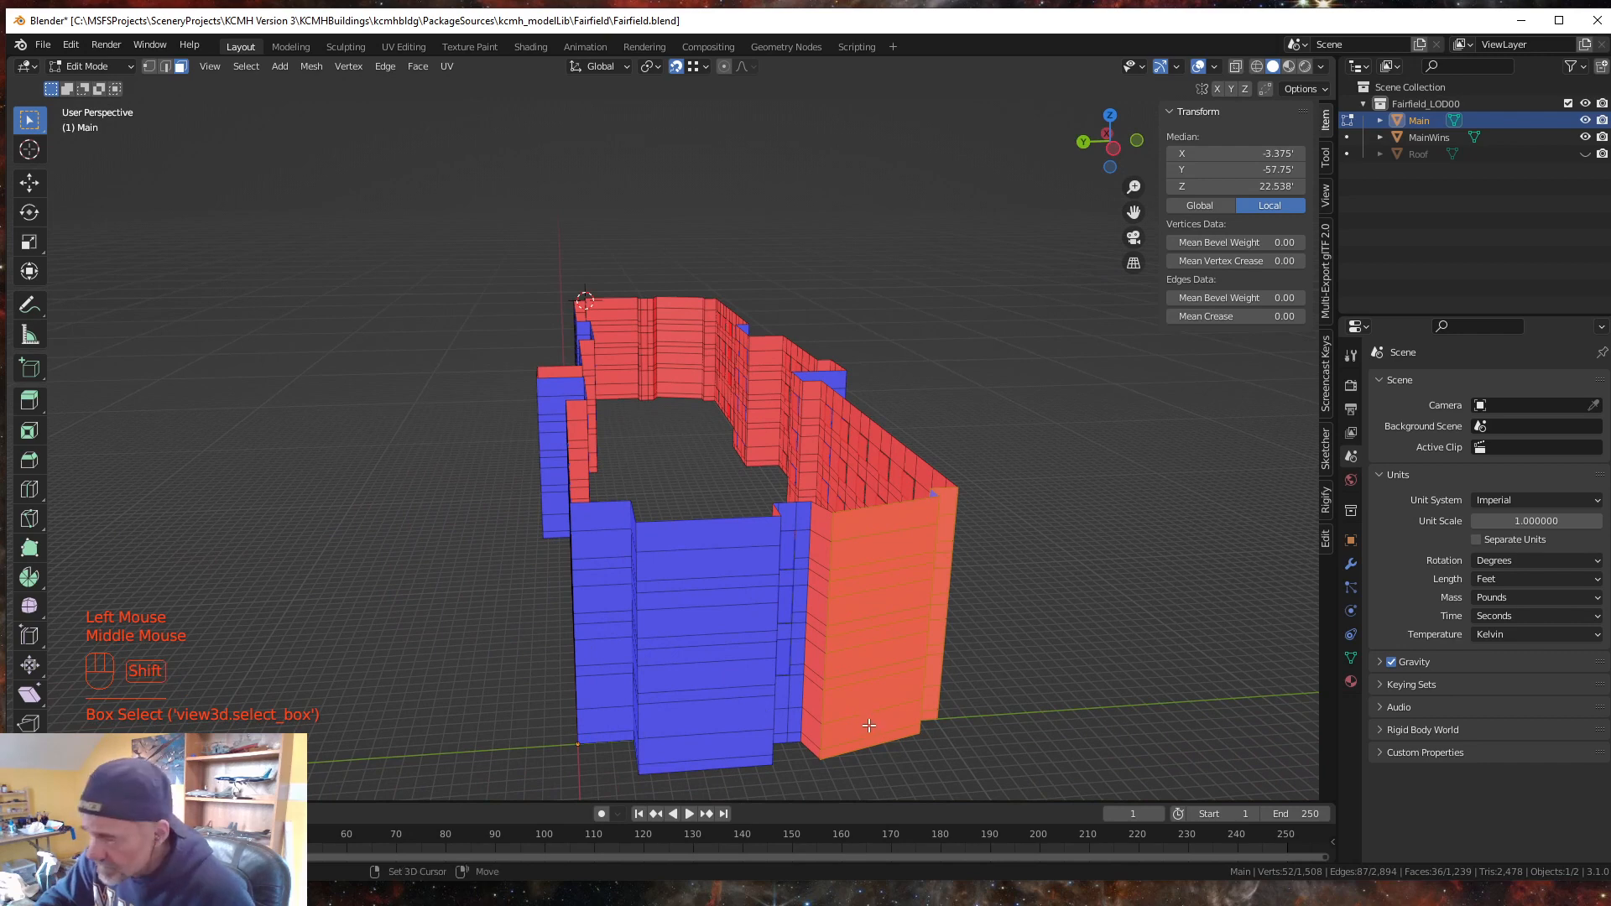
{"action": "left_click_drag", "start_coordinate": [811, 750], "coordinate": [844, 541], "text": "shift"}
{"action": "middle_click_drag", "start_coordinate": [848, 644], "coordinate": [792, 629]}
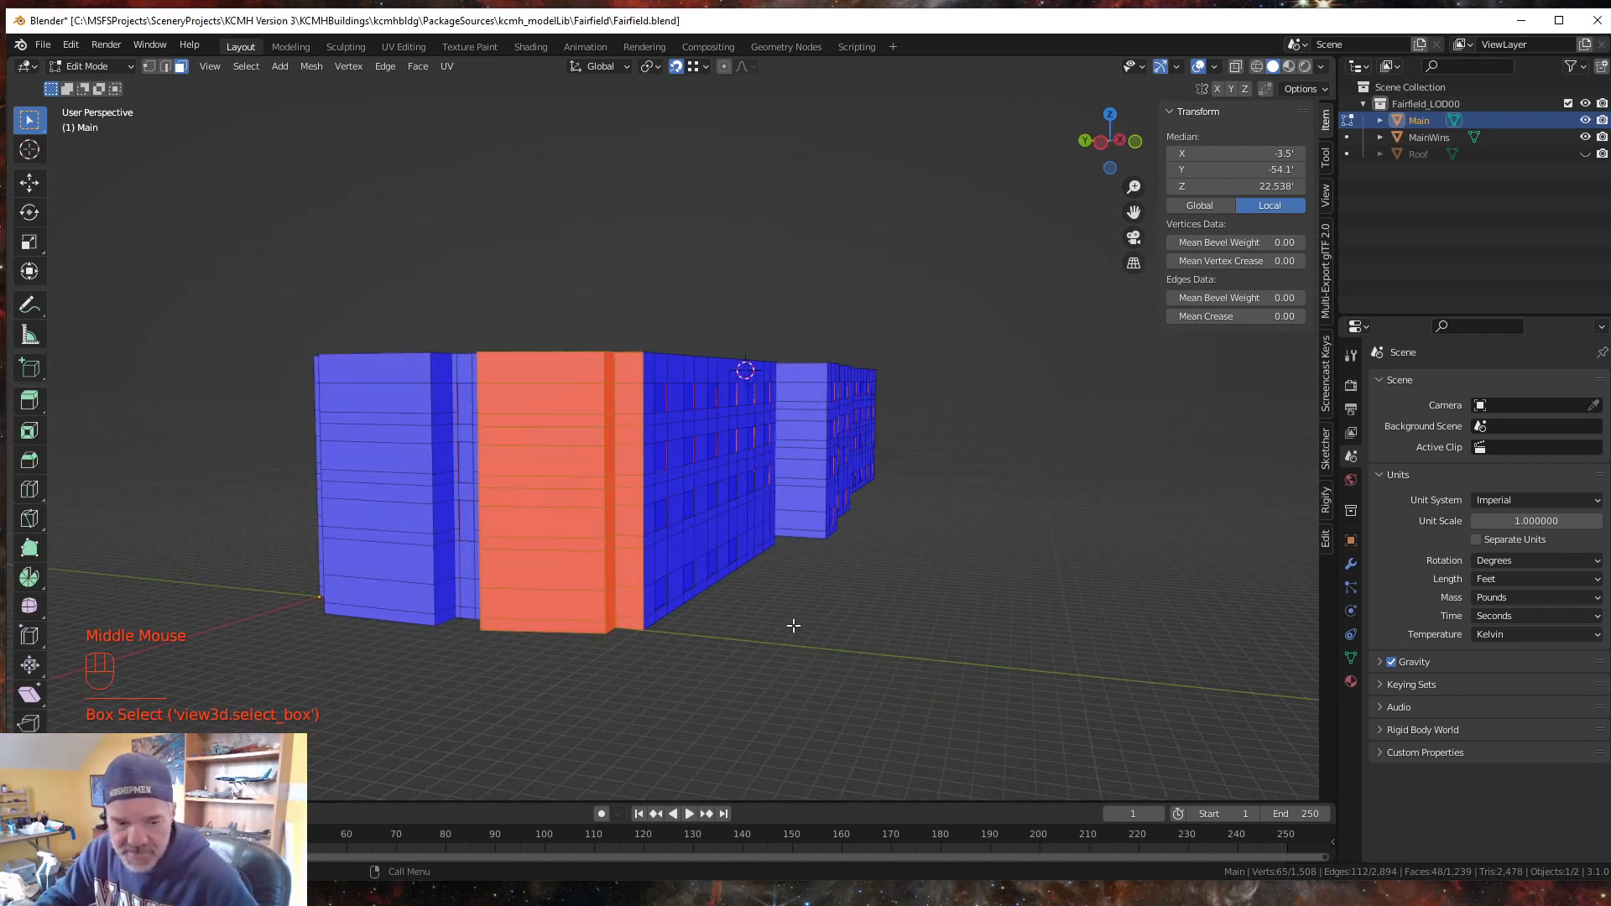
{"action": "key", "text": "alt+n"}
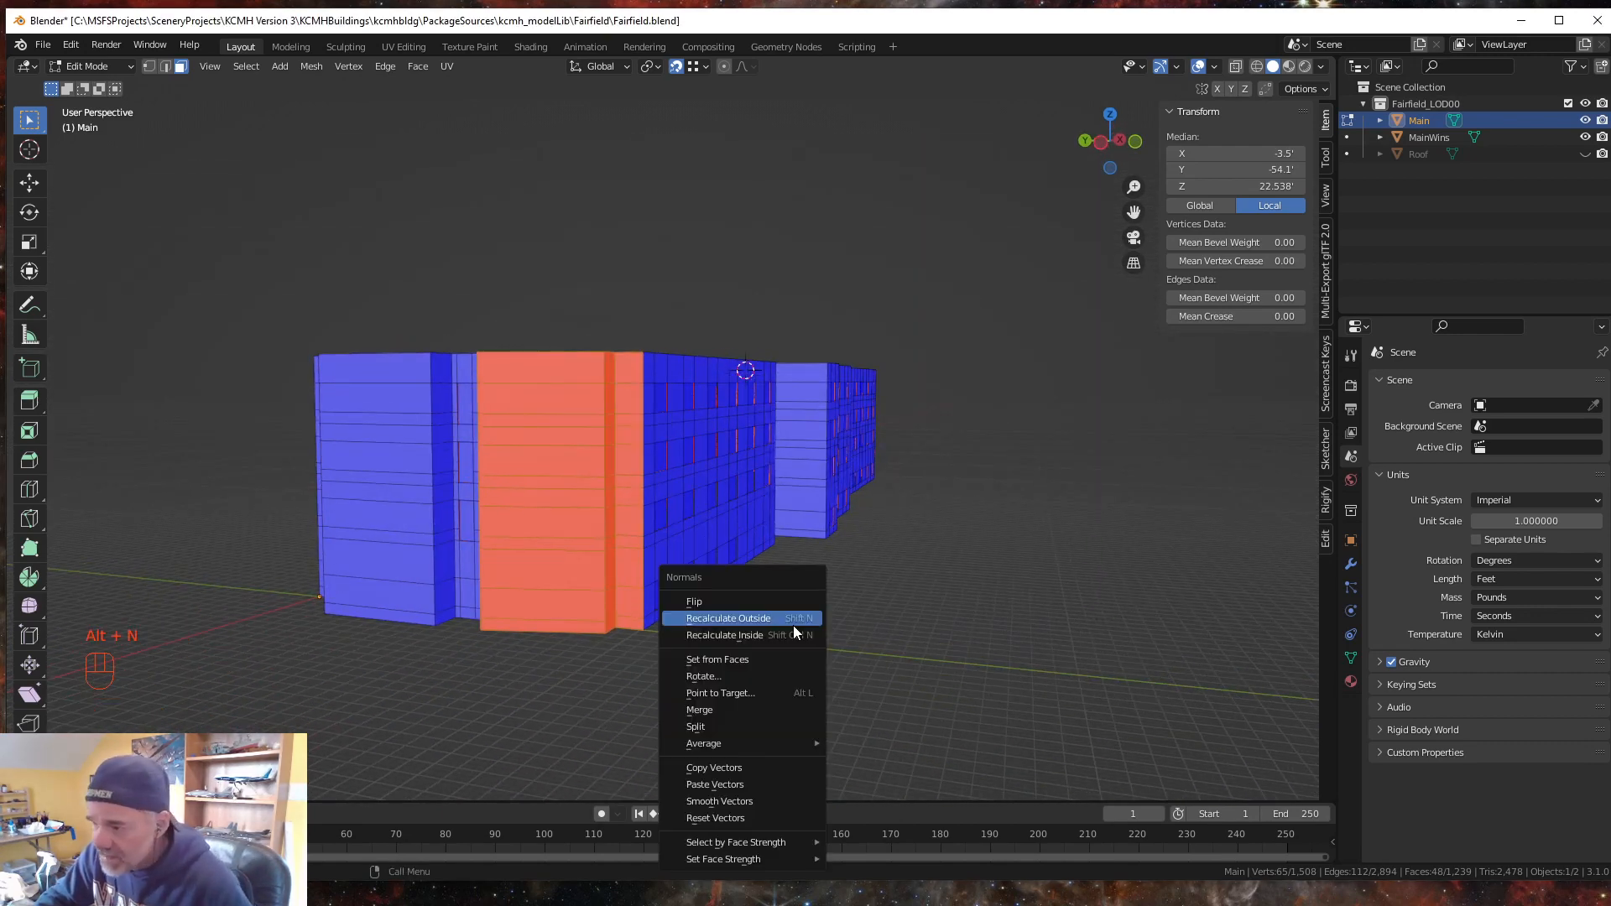
{"action": "left_click", "coordinate": [795, 604]}
- Flip the normal of the single red face at the base of the long rear wall
{"action": "middle_click_drag", "start_coordinate": [773, 633], "coordinate": [299, 640]}
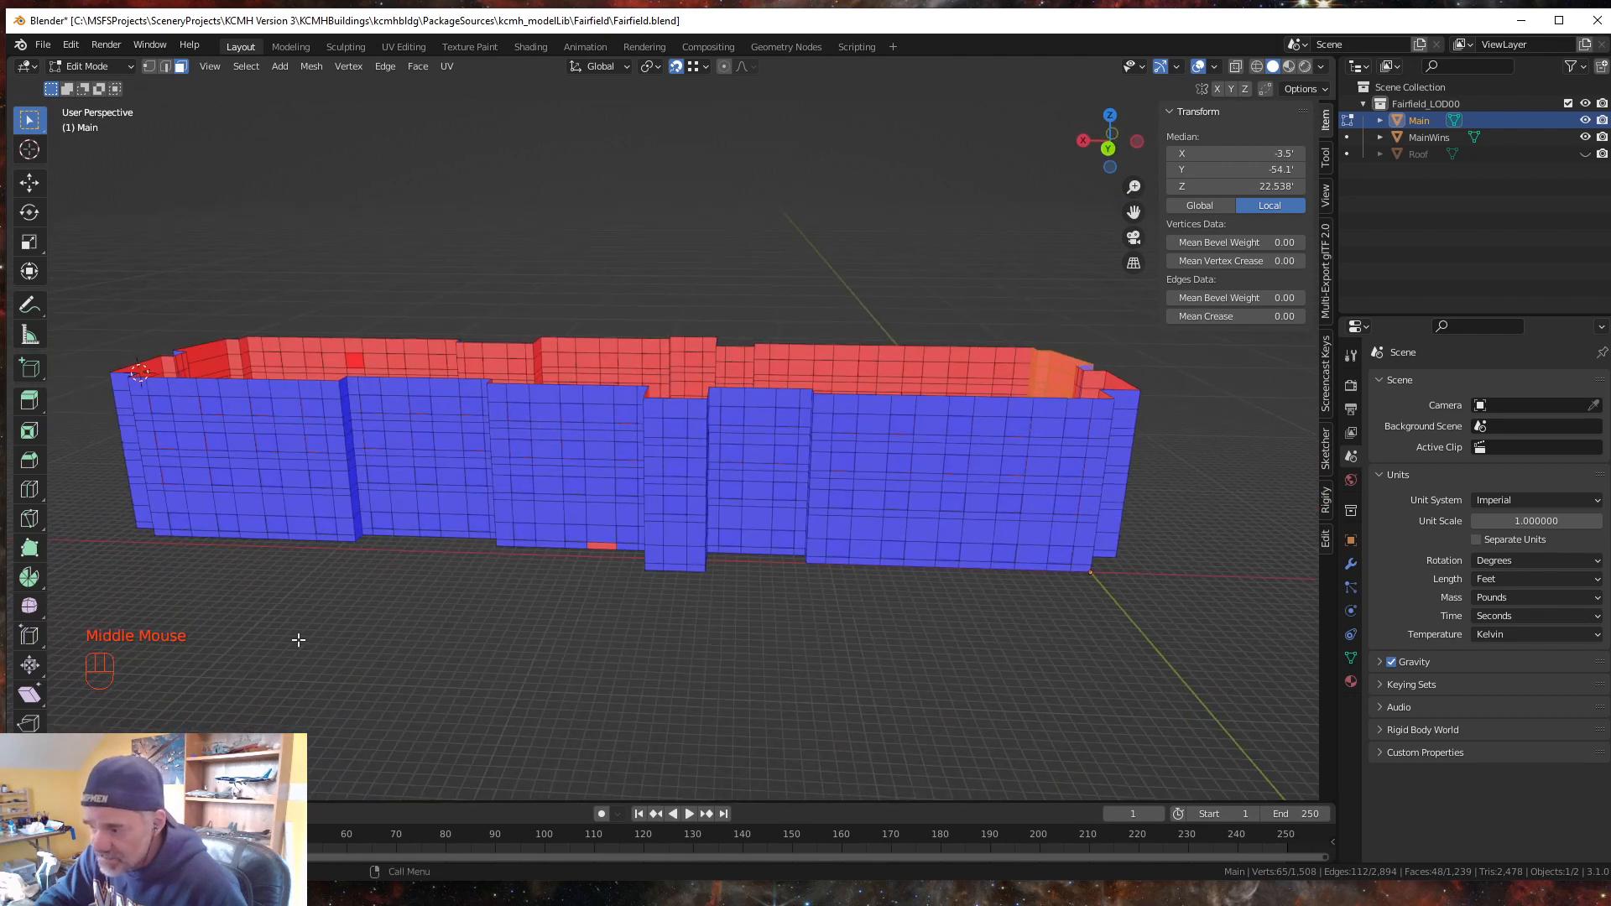
{"action": "left_click", "coordinate": [602, 548]}
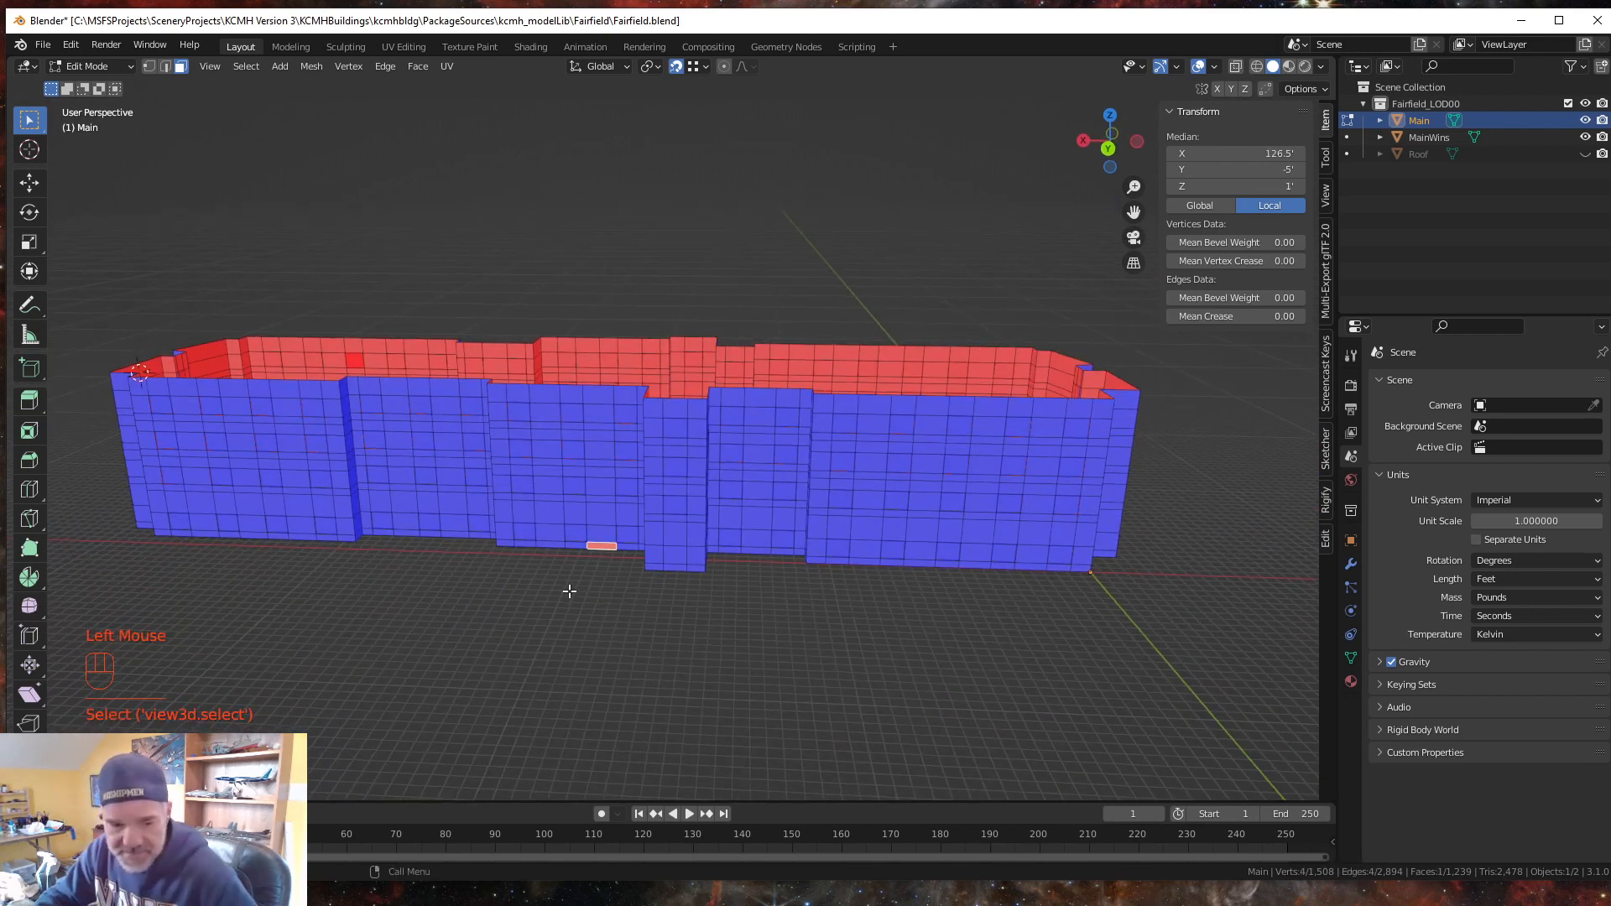
{"action": "key", "text": "alt+n"}
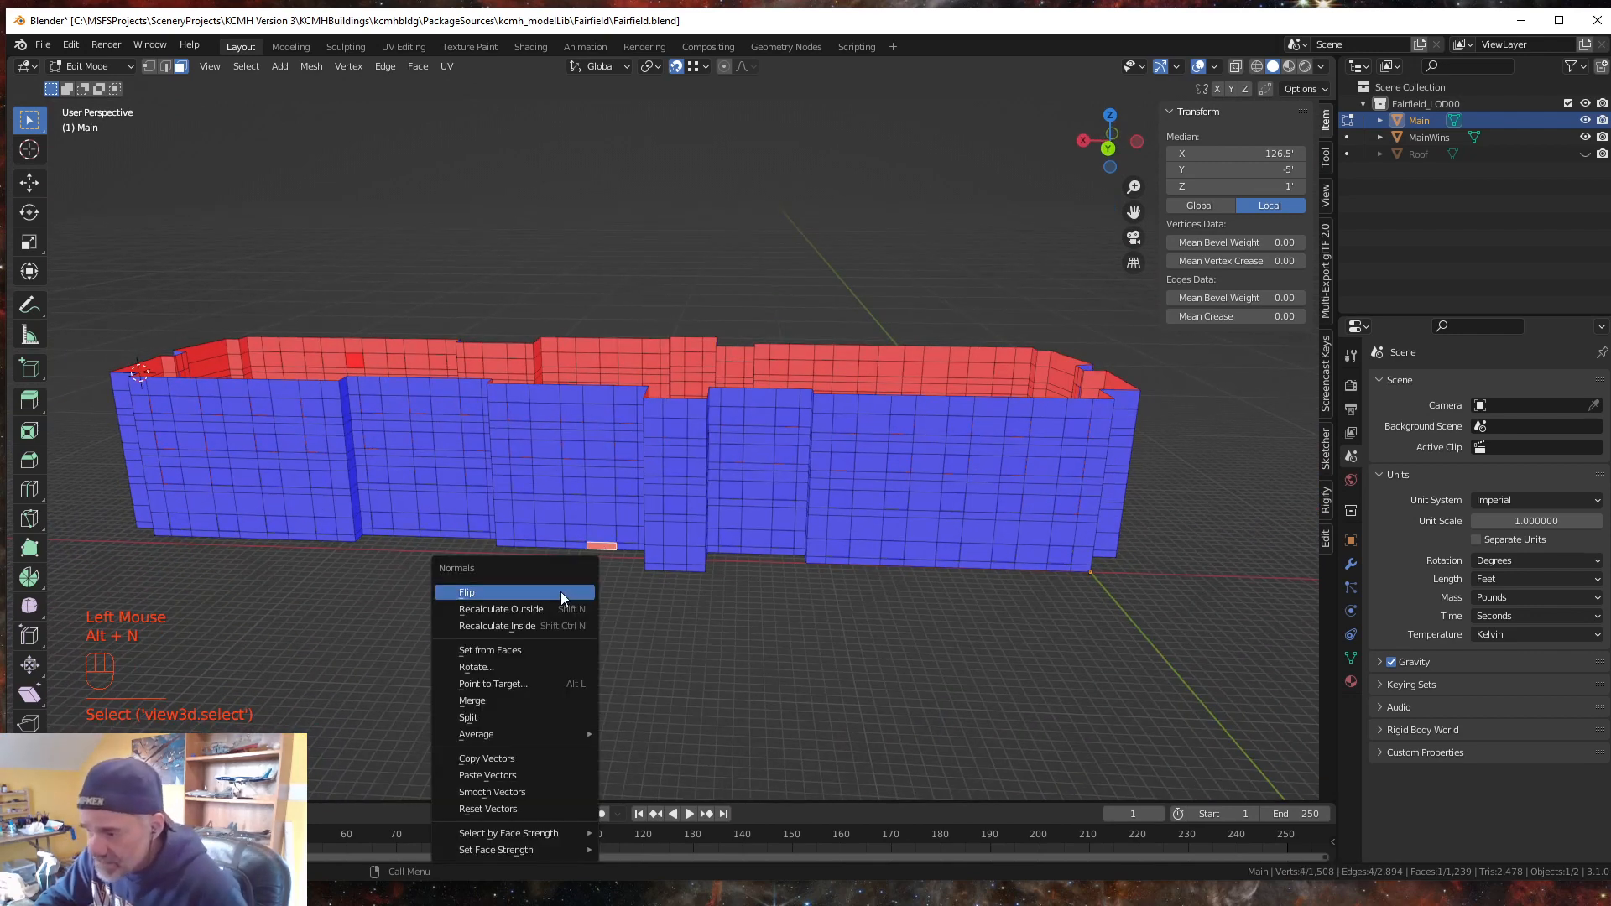
{"action": "left_click", "coordinate": [561, 591]}
{"action": "middle_click_drag", "start_coordinate": [614, 612], "coordinate": [311, 602]}
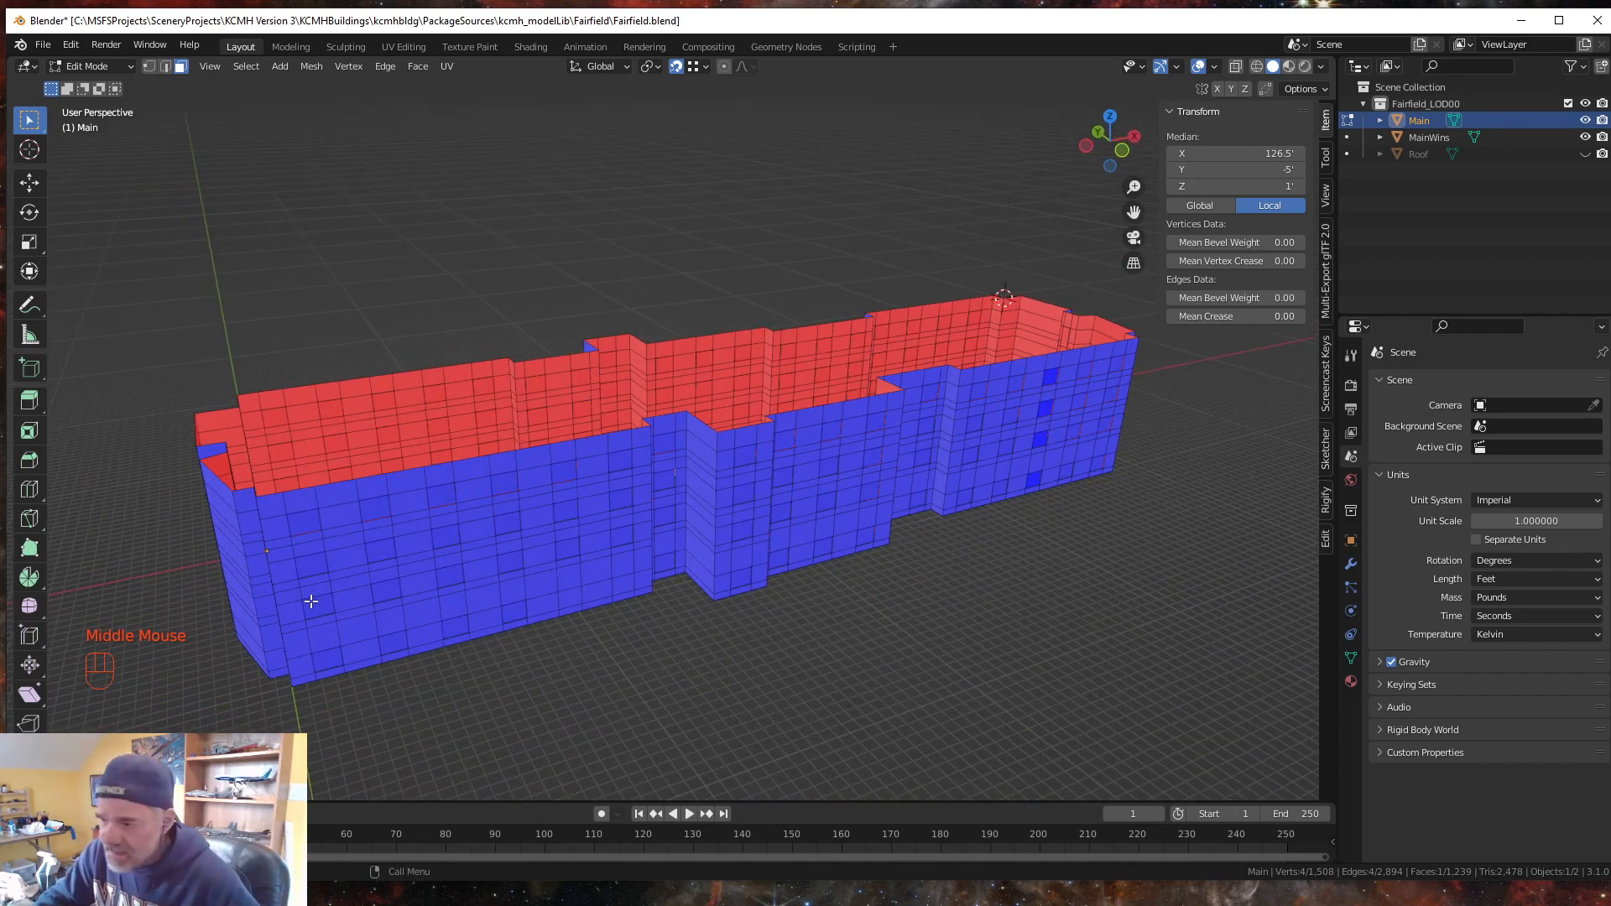
- Switch to editing the MainWins mesh and check the darker window column on the projecting section's side of the building
{"action": "key", "text": "Tab"}
{"action": "left_click", "coordinate": [515, 524]}
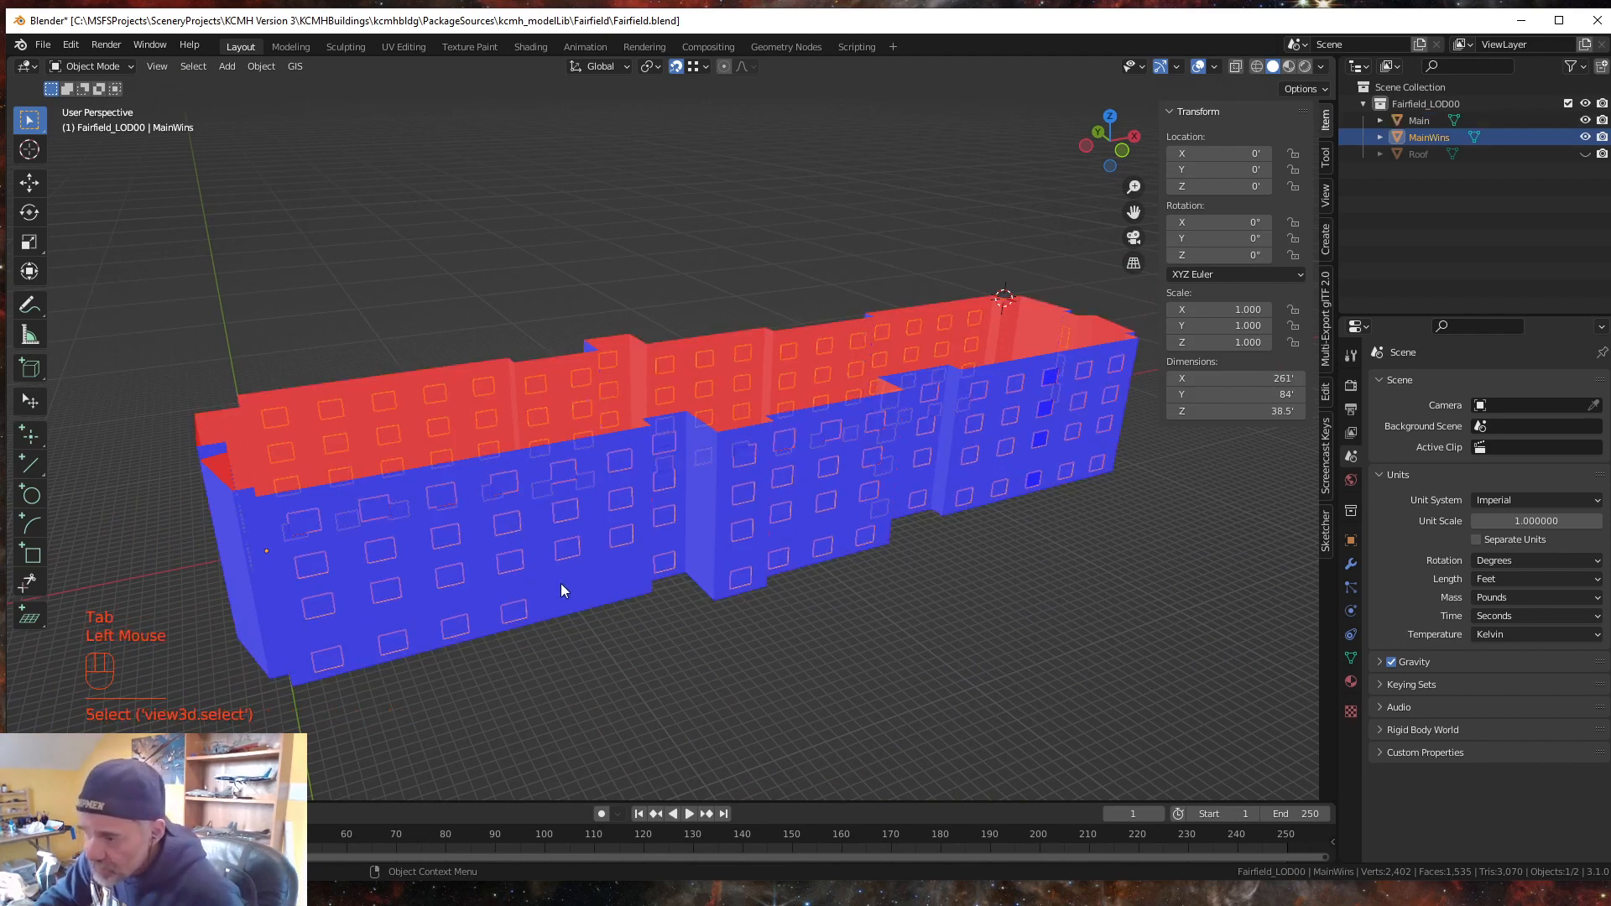
{"action": "key", "text": "Tab"}
{"action": "middle_click_drag", "start_coordinate": [539, 618], "coordinate": [392, 625]}
{"action": "middle_click_drag", "start_coordinate": [382, 621], "coordinate": [418, 615]}
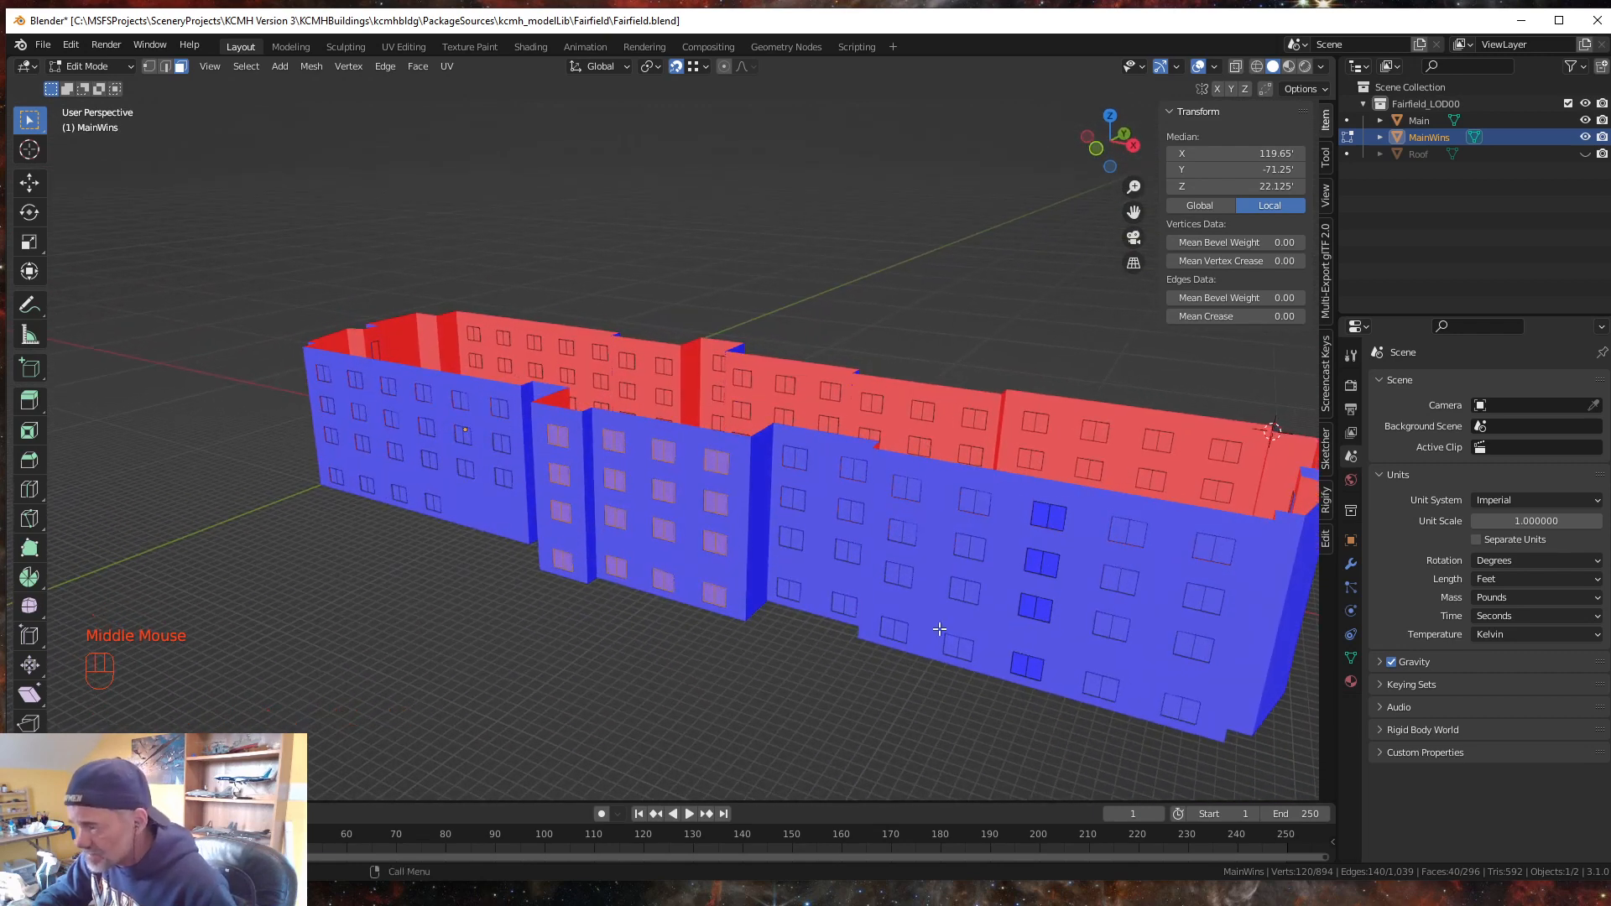
{"action": "left_click", "coordinate": [1021, 667]}
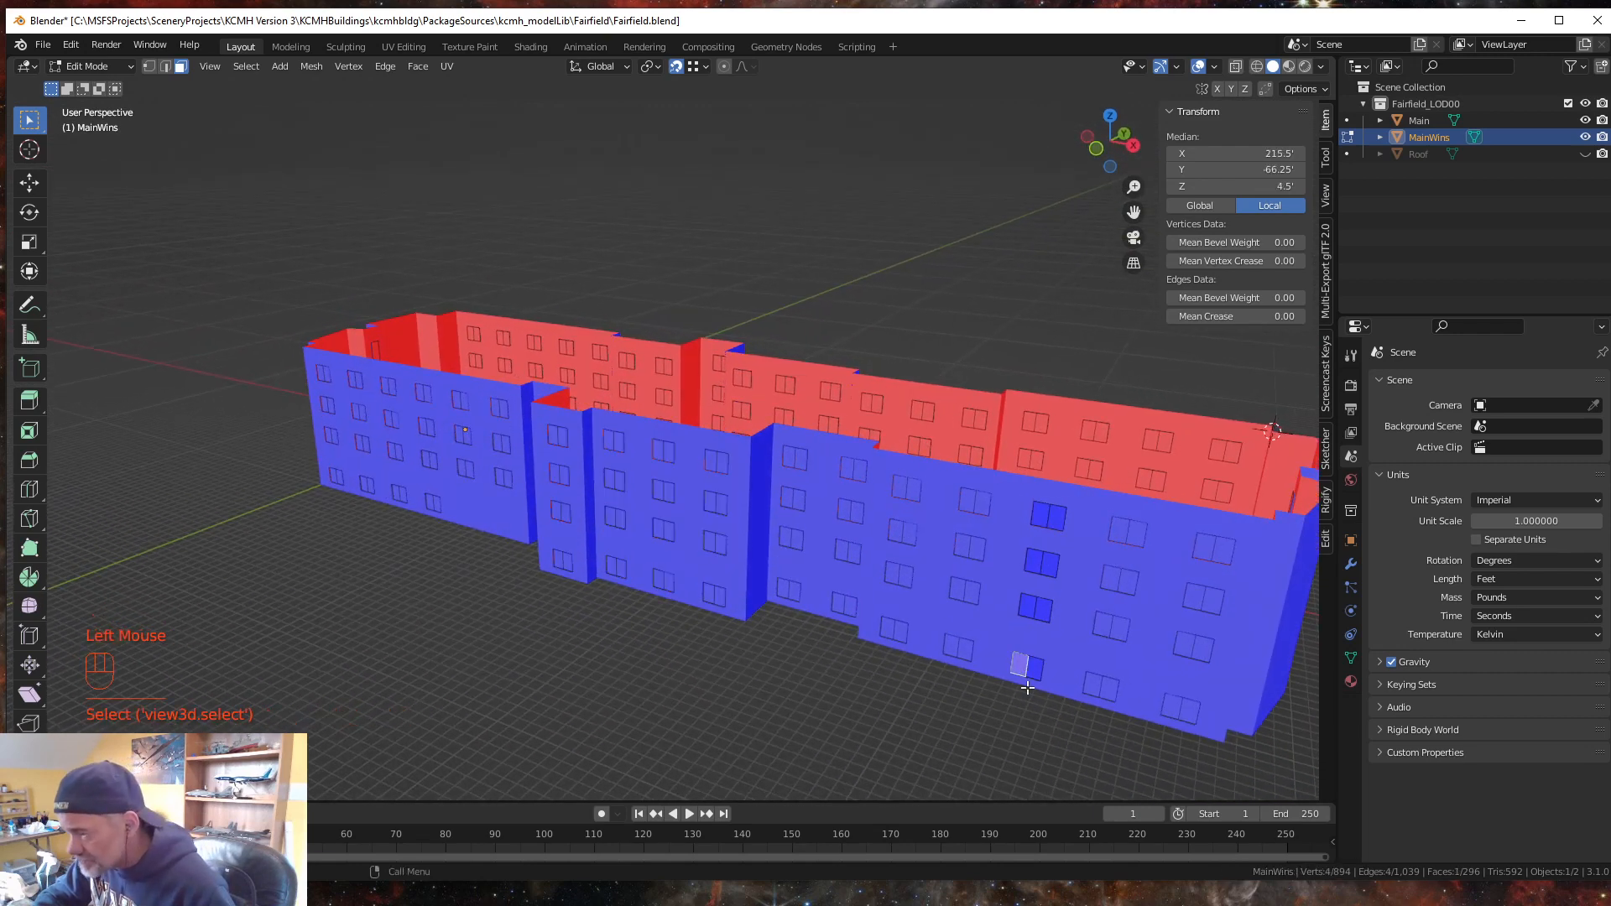
{"action": "left_click", "coordinate": [946, 646]}
{"action": "left_click", "coordinate": [1021, 666]}
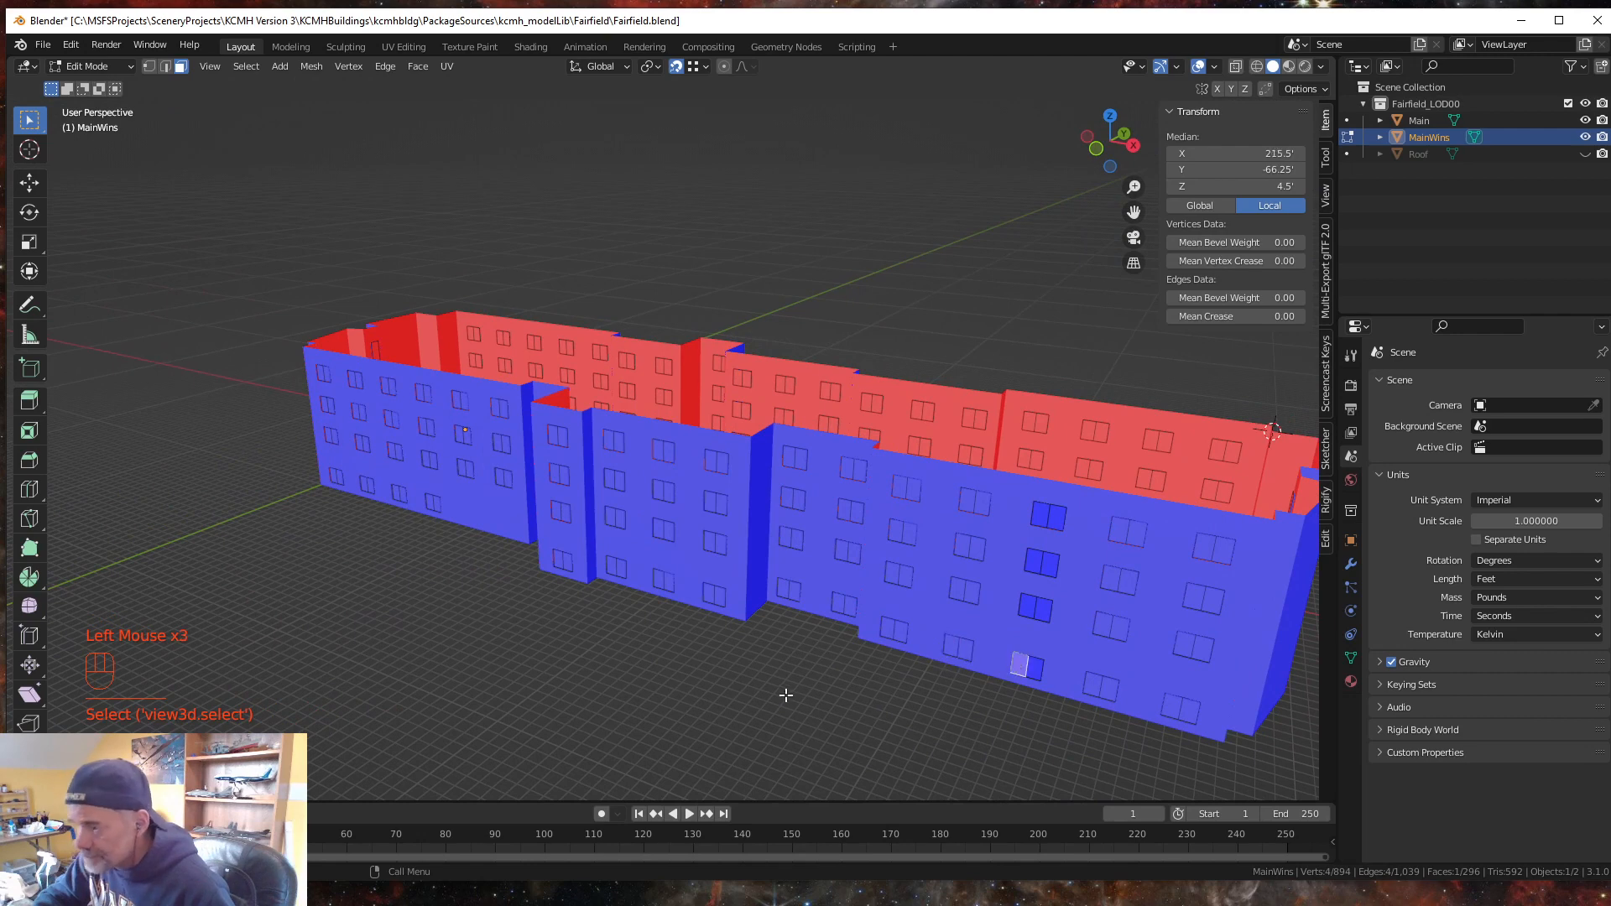
- Select all MainWins window faces and turn off the Face Orientation overlay
{"action": "middle_click_drag", "start_coordinate": [784, 694], "coordinate": [864, 697]}
{"action": "key", "text": "a"}
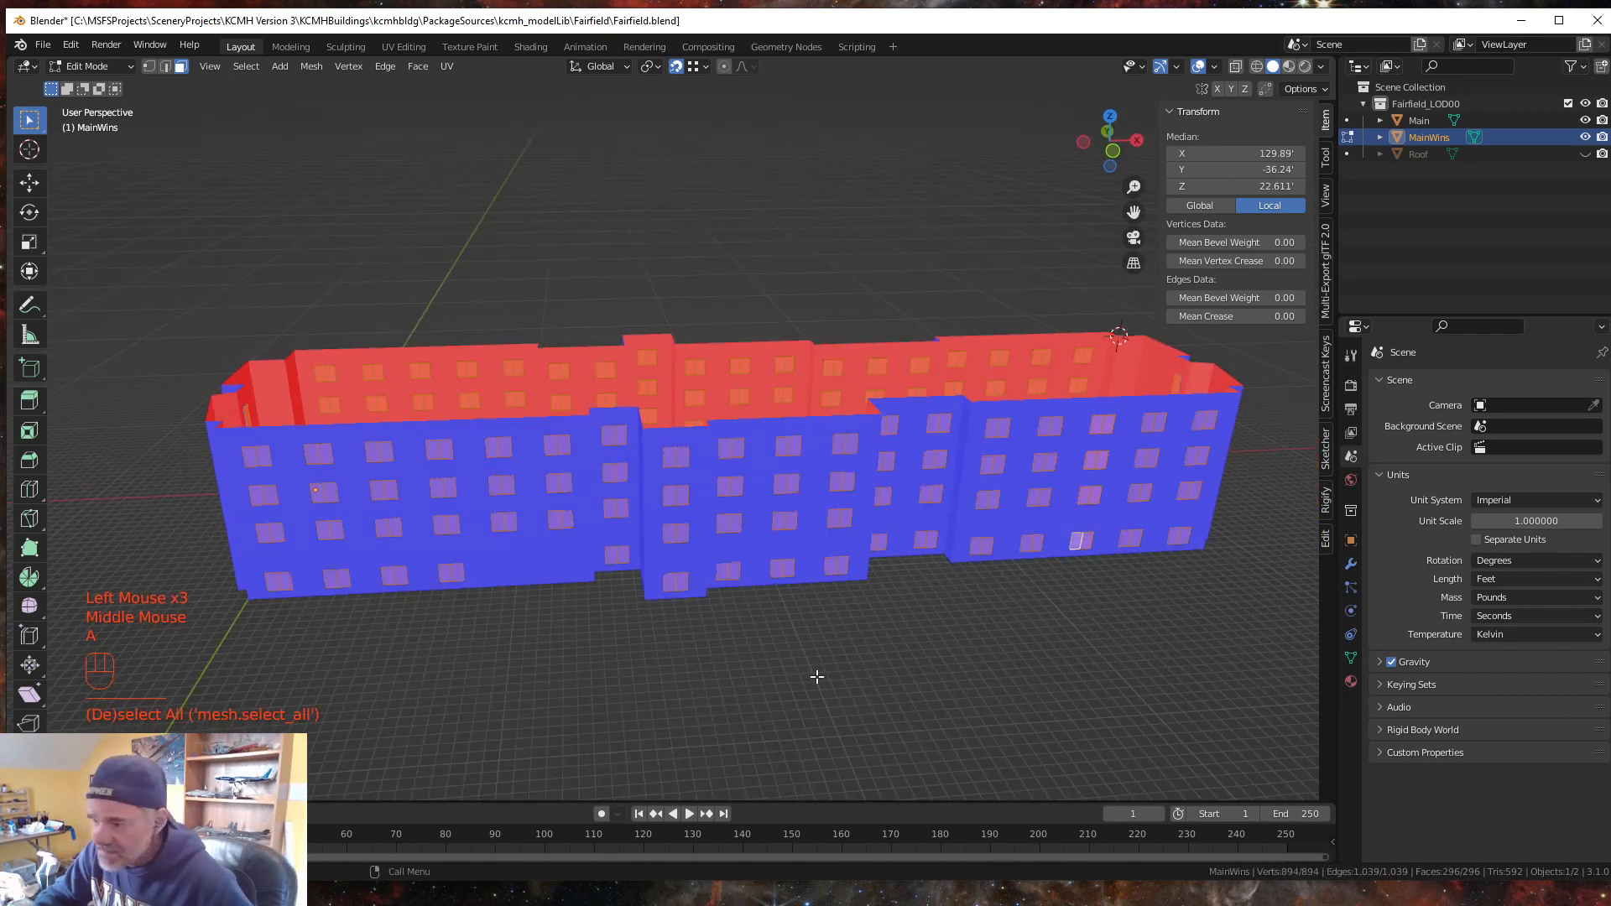
{"action": "middle_click_drag", "start_coordinate": [690, 641], "coordinate": [716, 651]}
{"action": "middle_click_drag", "start_coordinate": [608, 647], "coordinate": [798, 565], "text": "shift"}
{"action": "scroll", "coordinate": [781, 554], "scroll_direction": "up", "scroll_amount": 2}
{"action": "scroll", "coordinate": [772, 568], "scroll_direction": "up", "scroll_amount": 2}
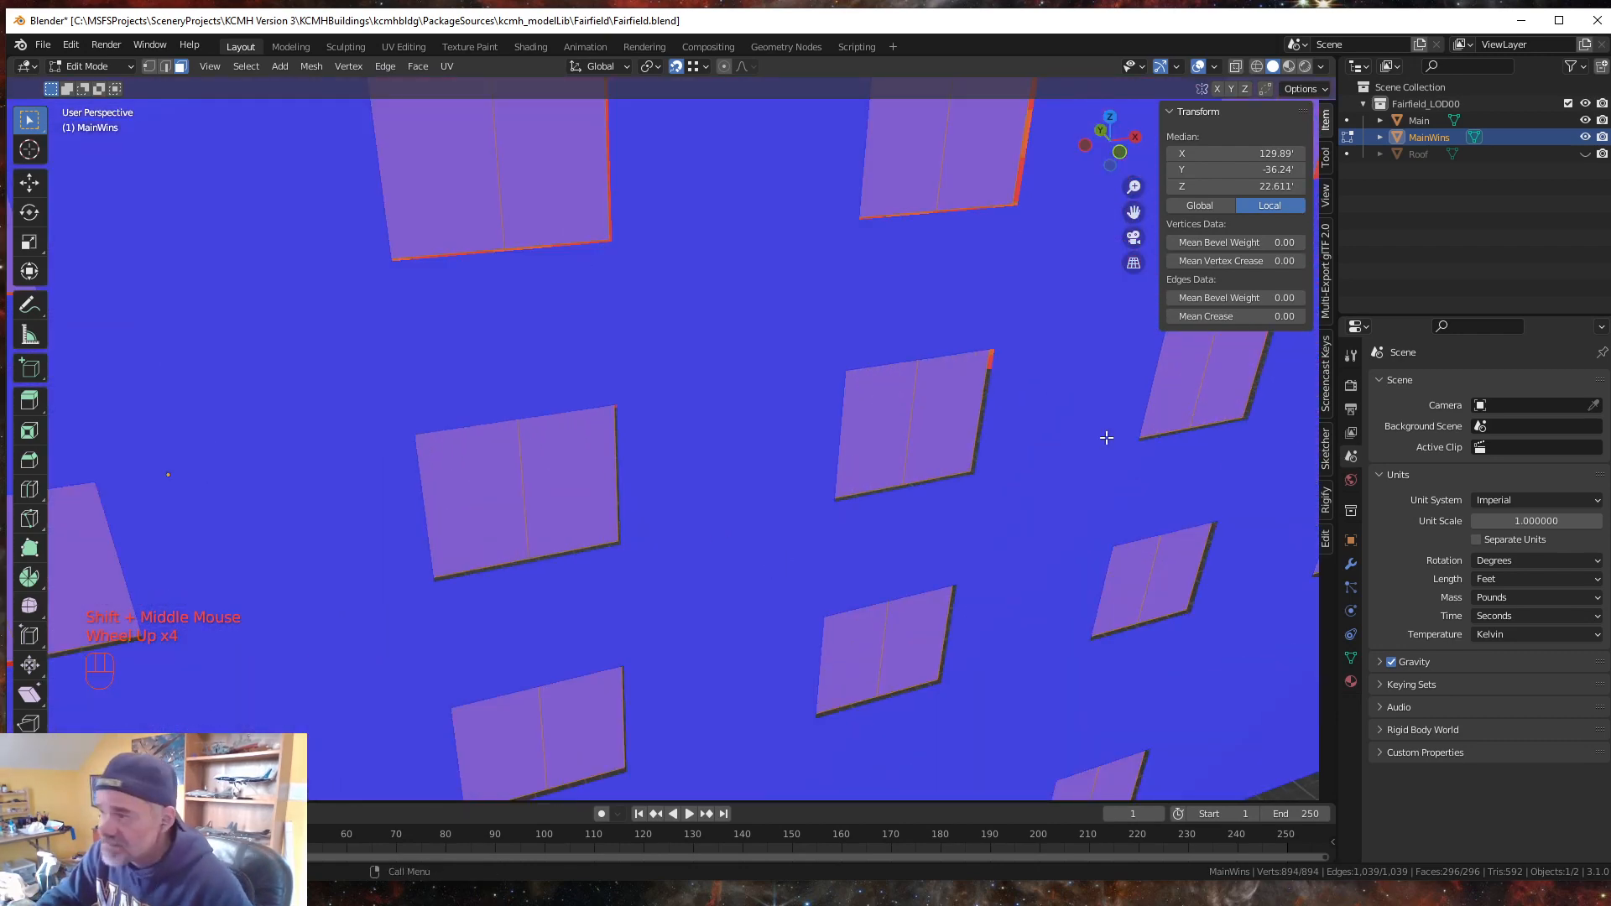
{"action": "left_click", "coordinate": [1215, 66]}
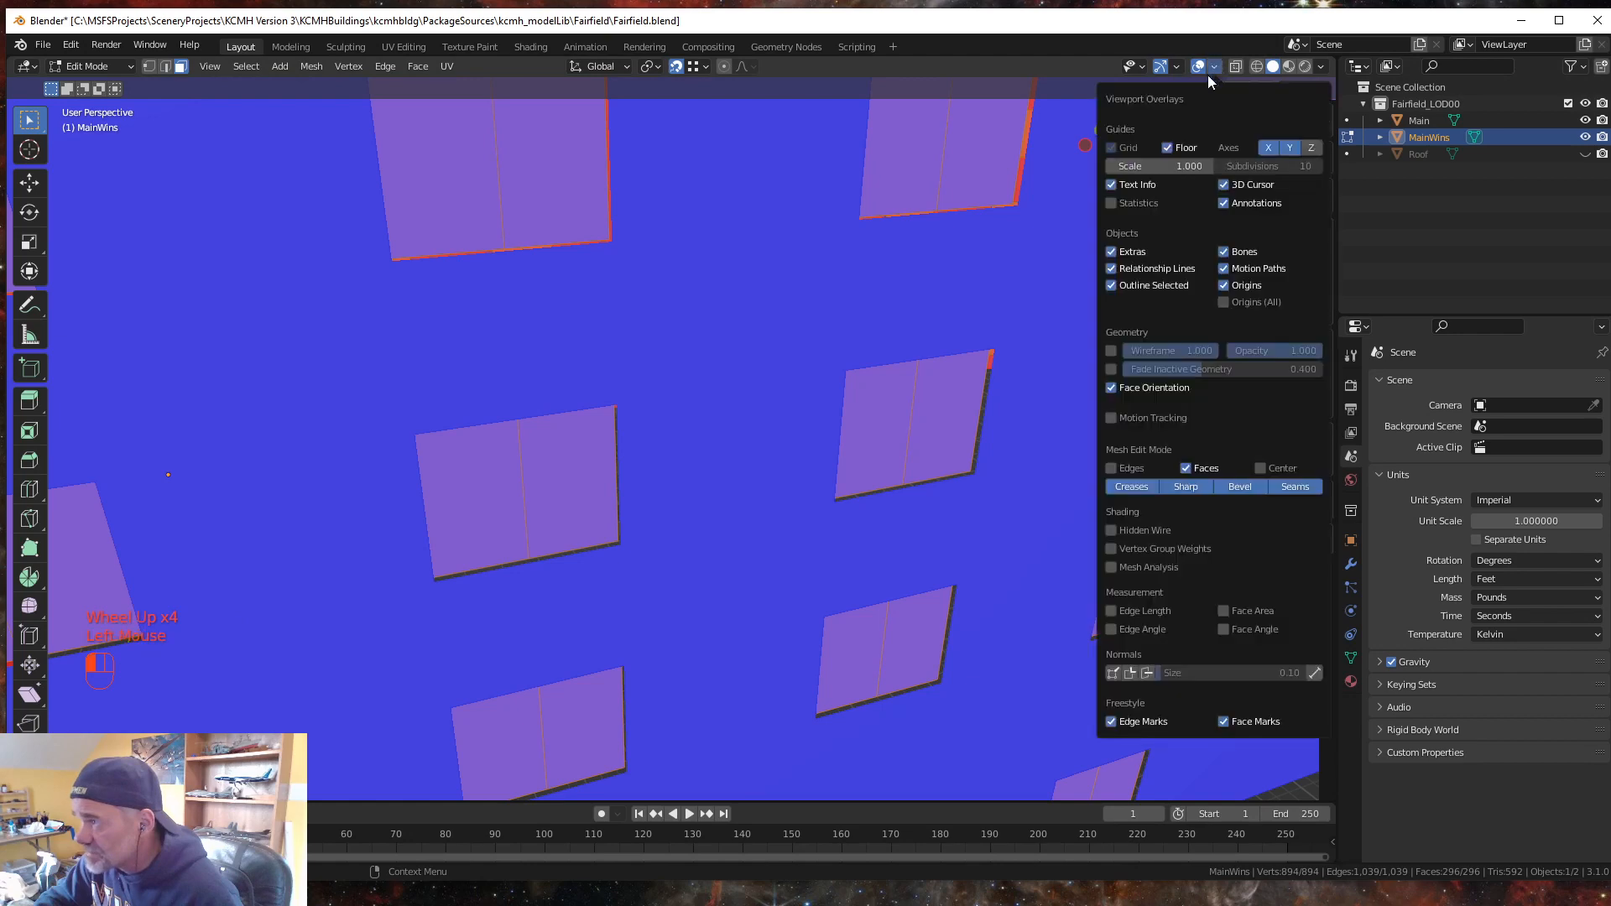
{"action": "left_click", "coordinate": [1112, 388]}
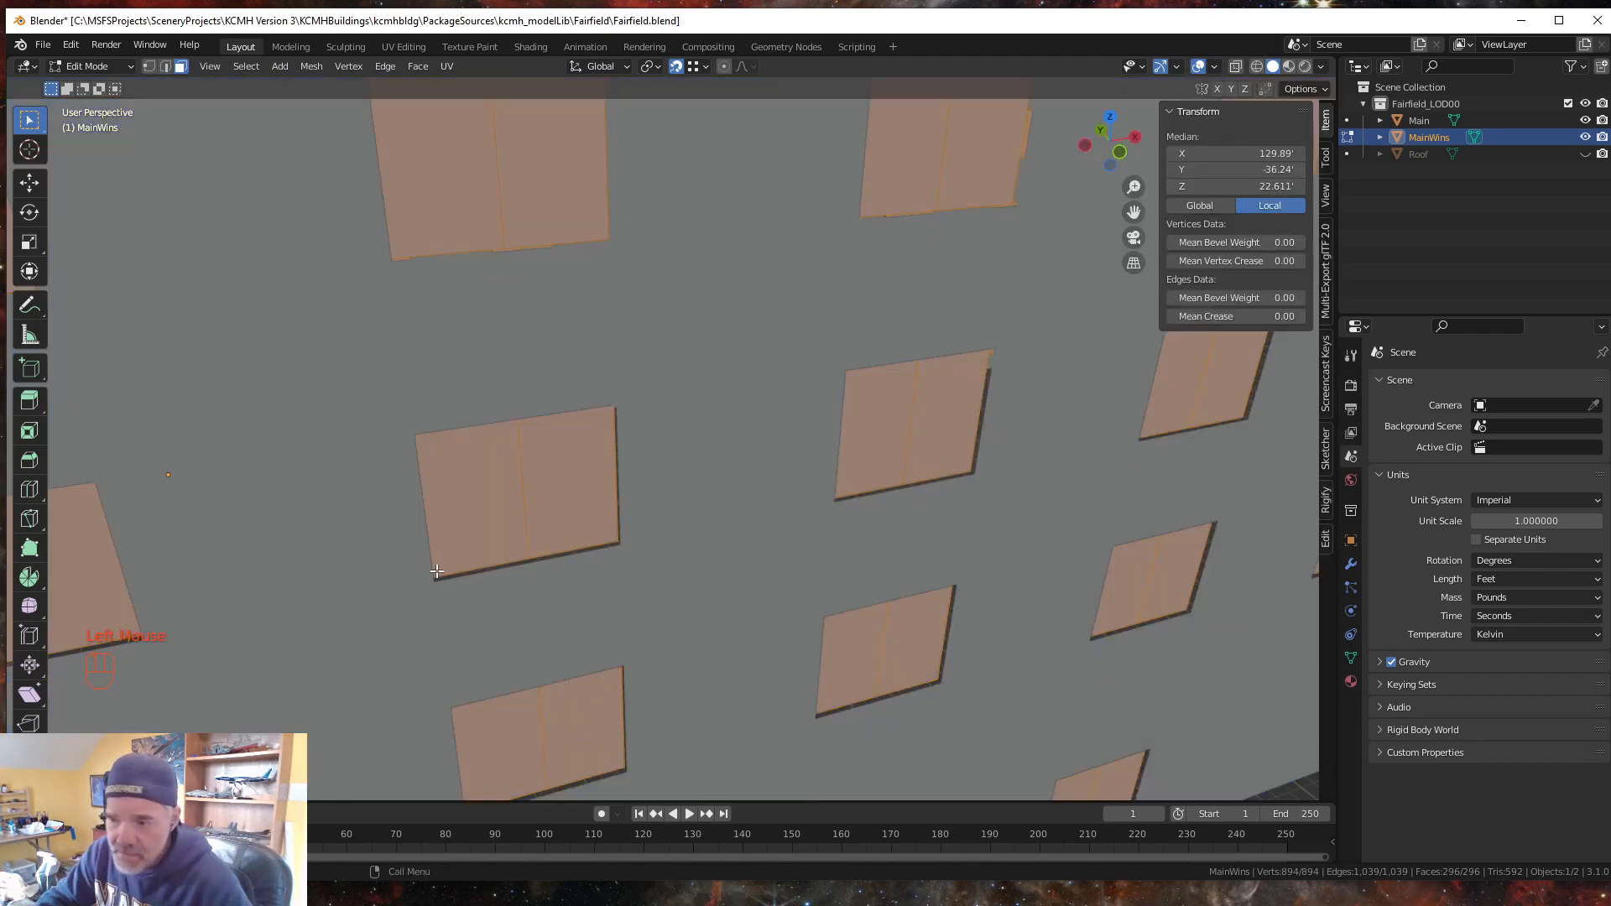
- Inset every window pane individually with a thickness of 0.16 ft to form the frames
{"action": "key", "text": "i"}
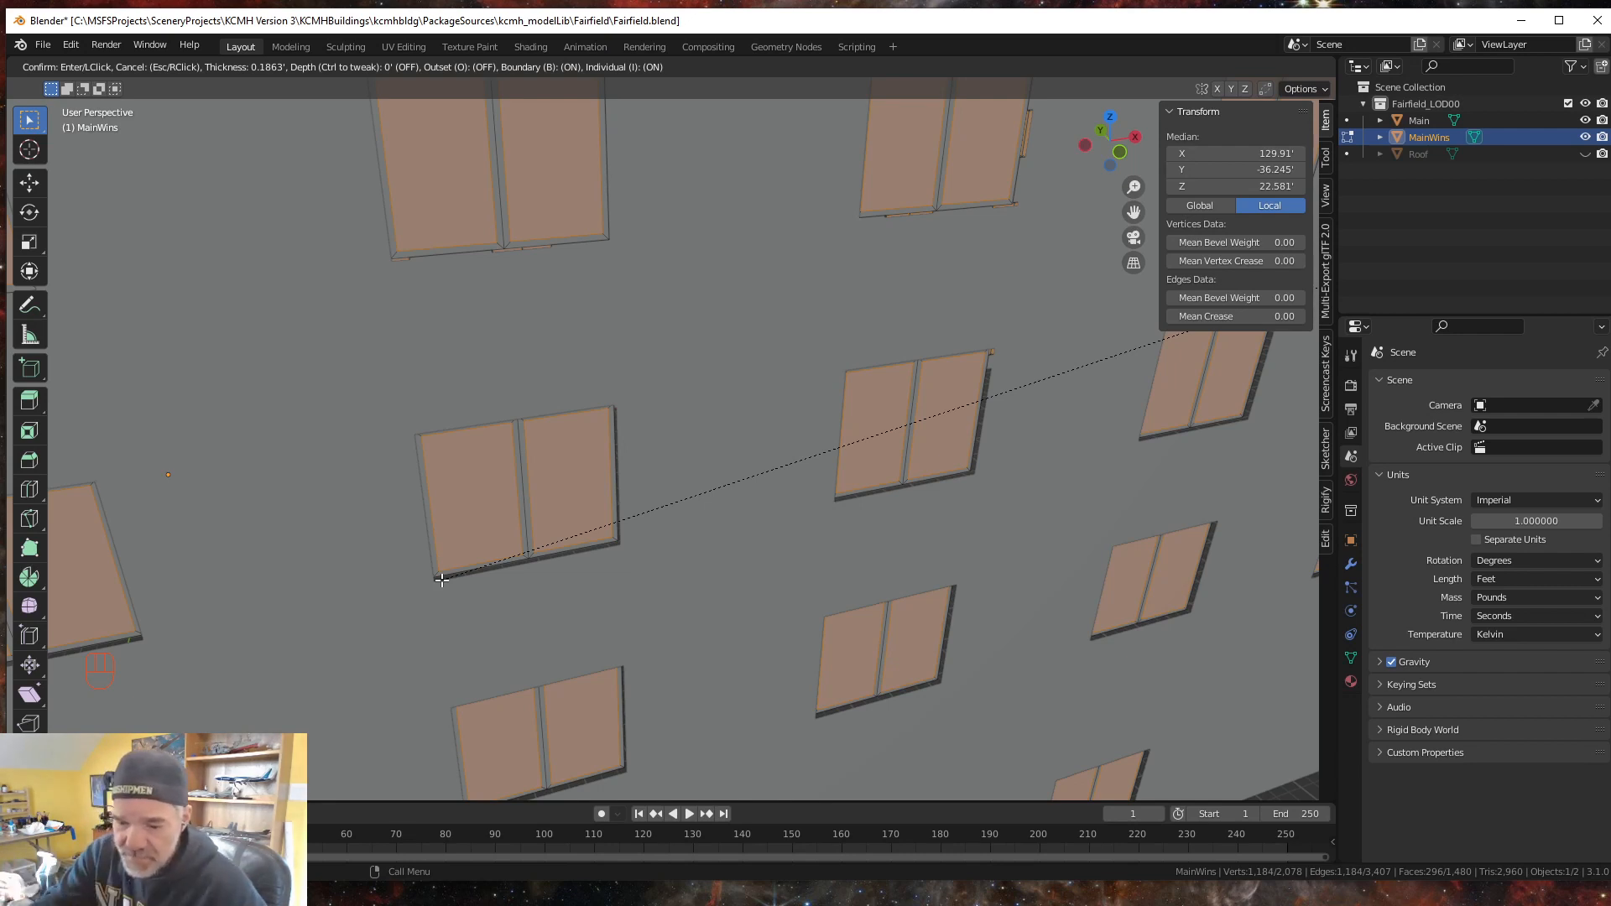
{"action": "type", "text": ".1"}
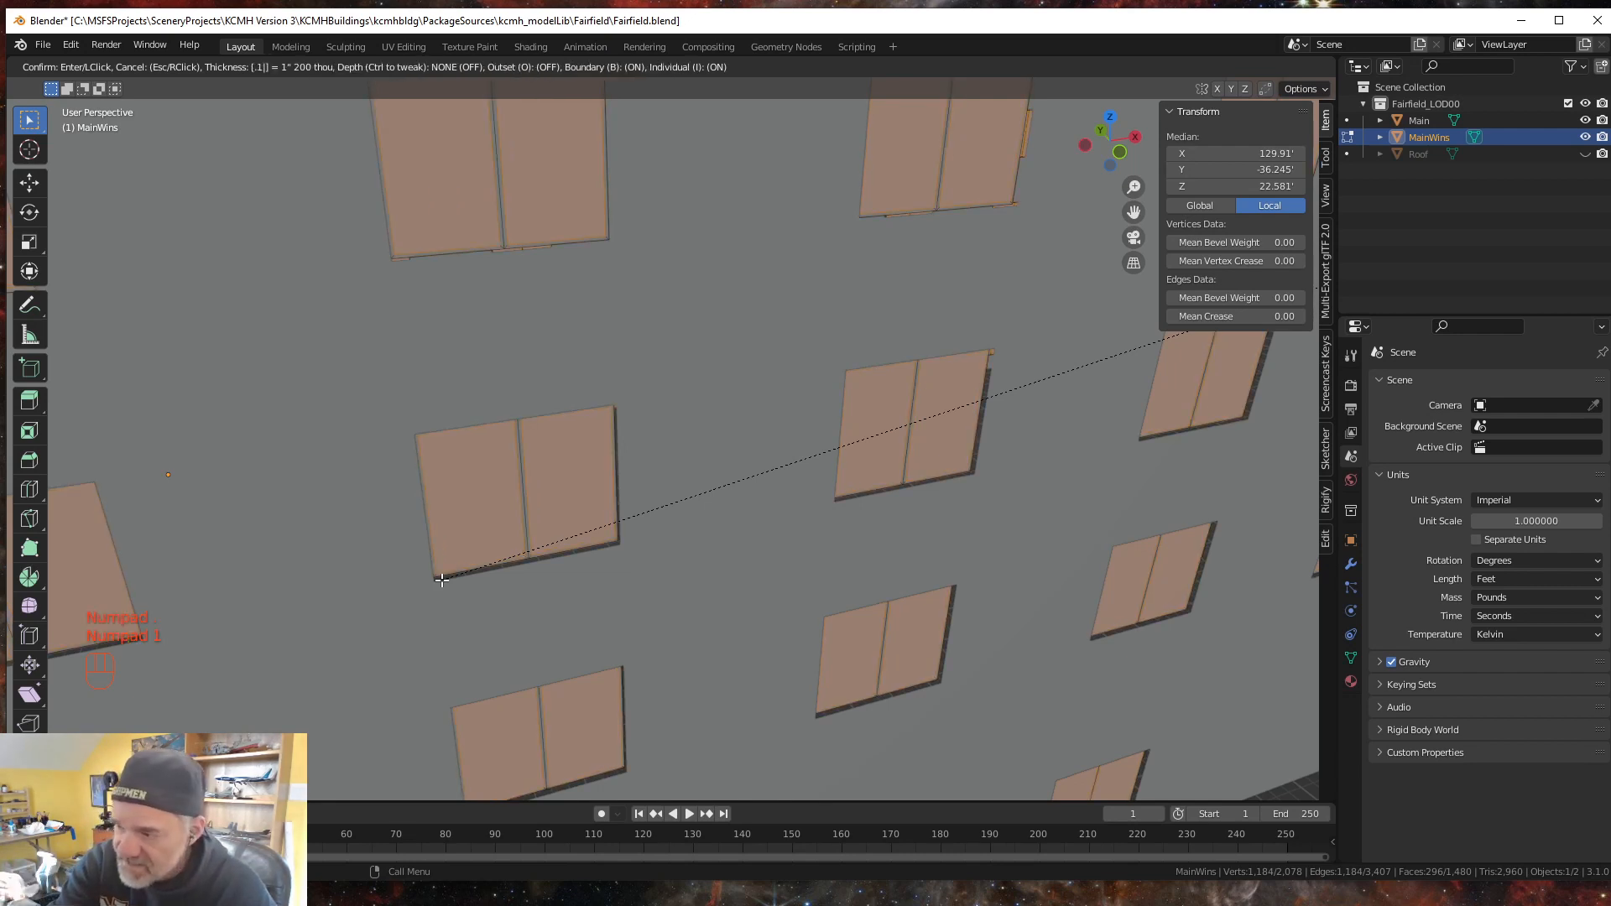
{"action": "type", "text": "6"}
{"action": "key", "text": "KP_Enter"}
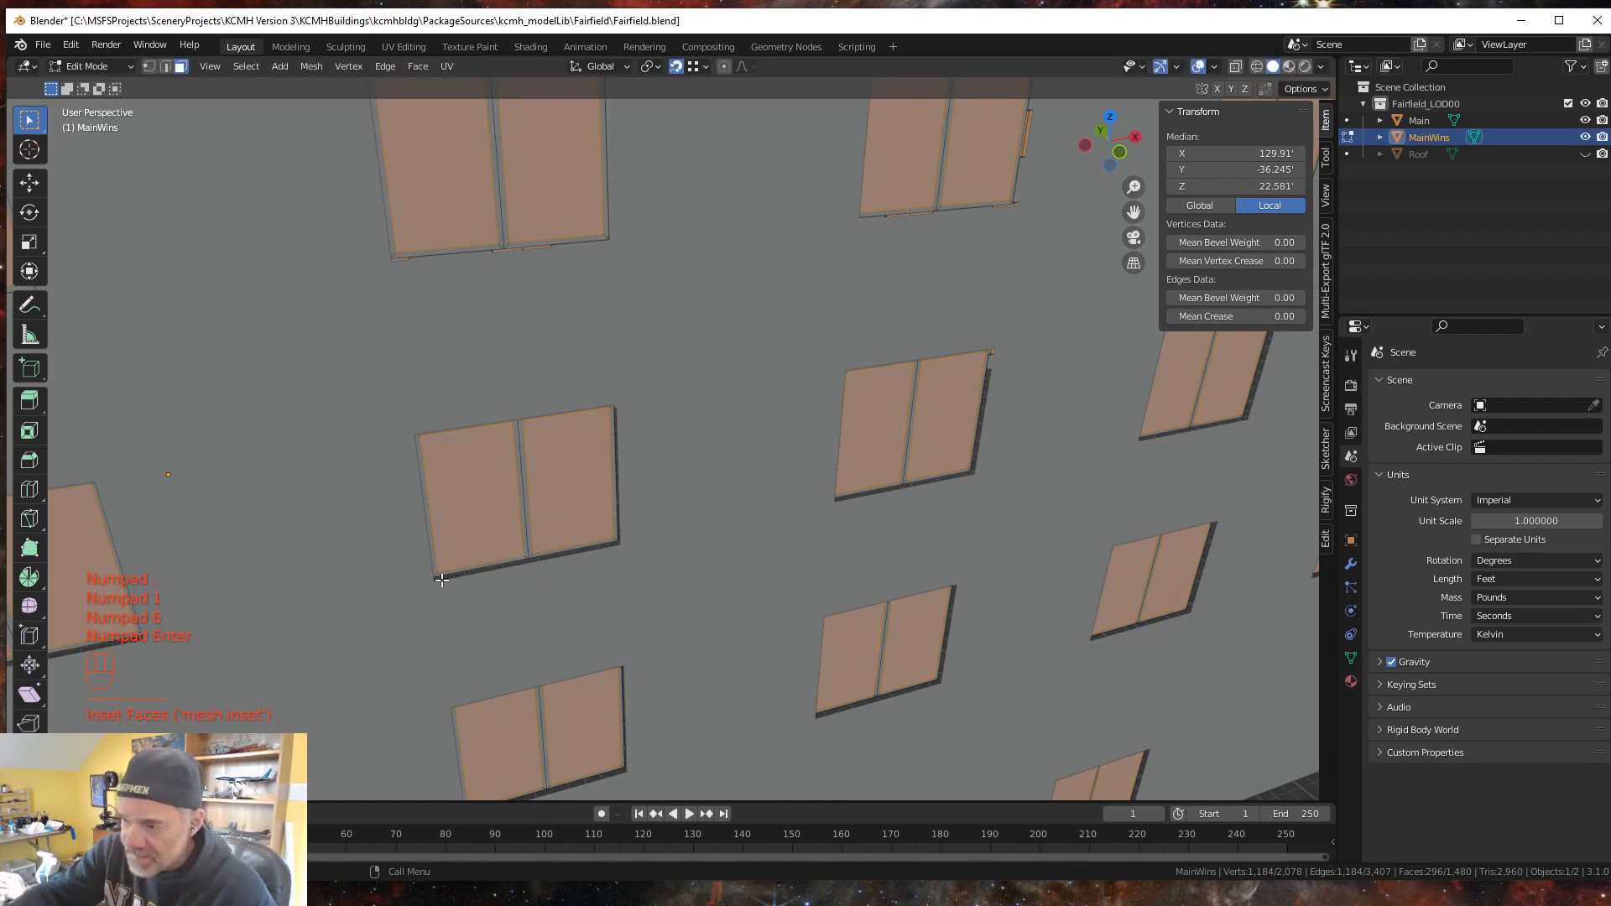
{"action": "scroll", "coordinate": [743, 650], "scroll_direction": "down", "scroll_amount": 4}
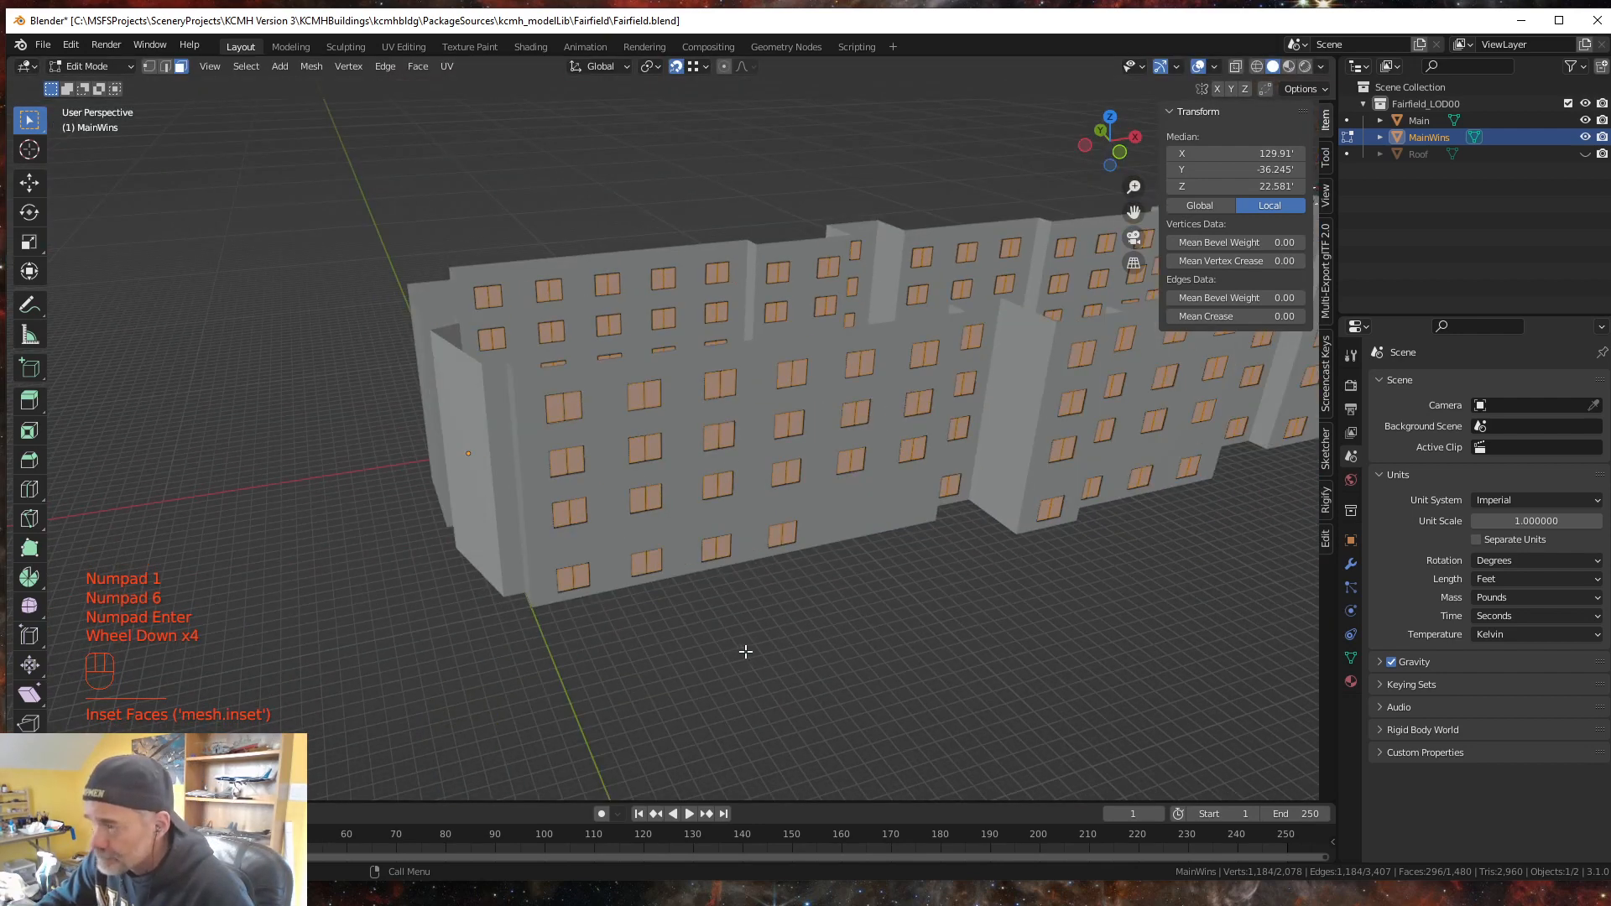
{"action": "scroll", "coordinate": [745, 652], "scroll_direction": "up", "scroll_amount": 1}
{"action": "scroll", "coordinate": [745, 652], "scroll_direction": "up", "scroll_amount": 3}
{"action": "scroll", "coordinate": [748, 652], "scroll_direction": "down", "scroll_amount": 1}
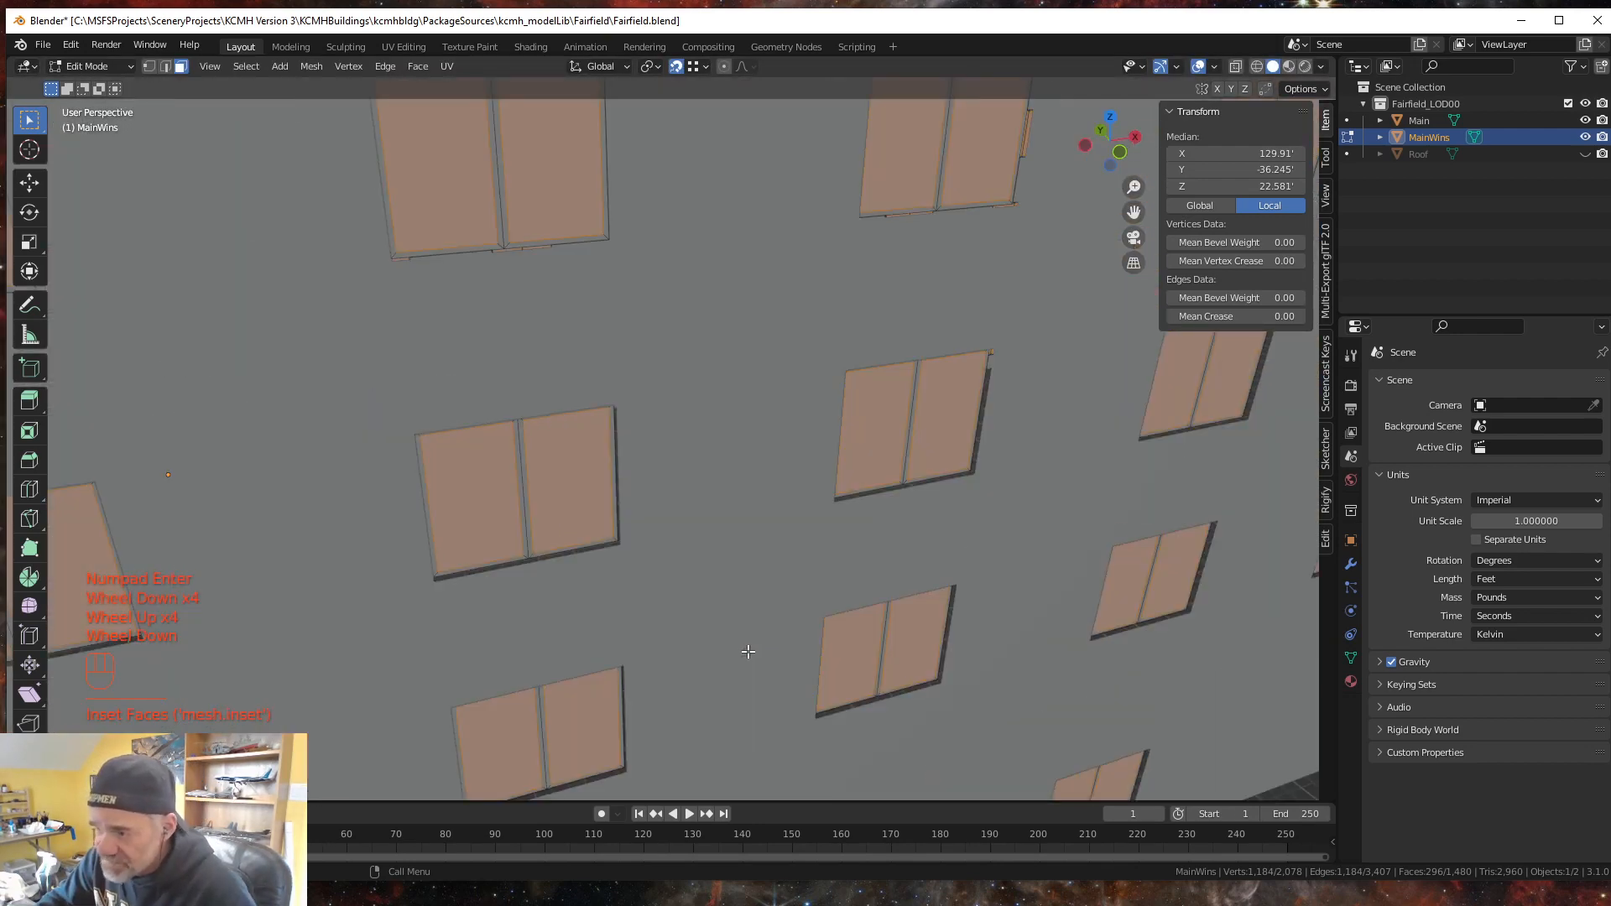
- Extrude the inset pane faces along their normals by -0.16 ft to recess the glass
{"action": "right_click", "coordinate": [662, 460]}
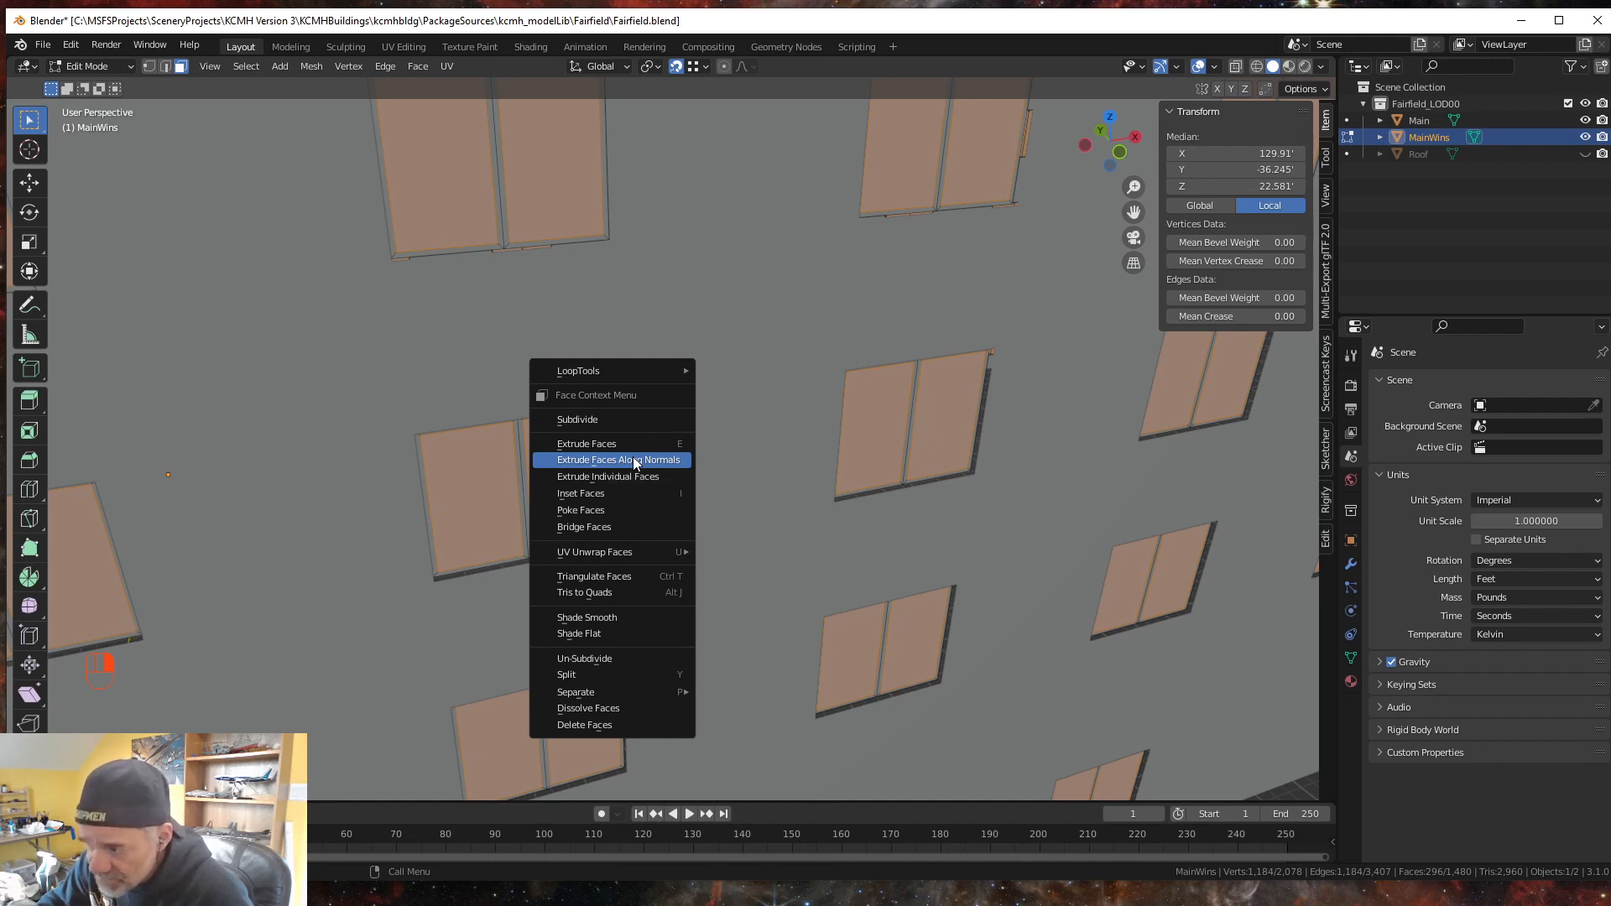
{"action": "left_click", "coordinate": [635, 461]}
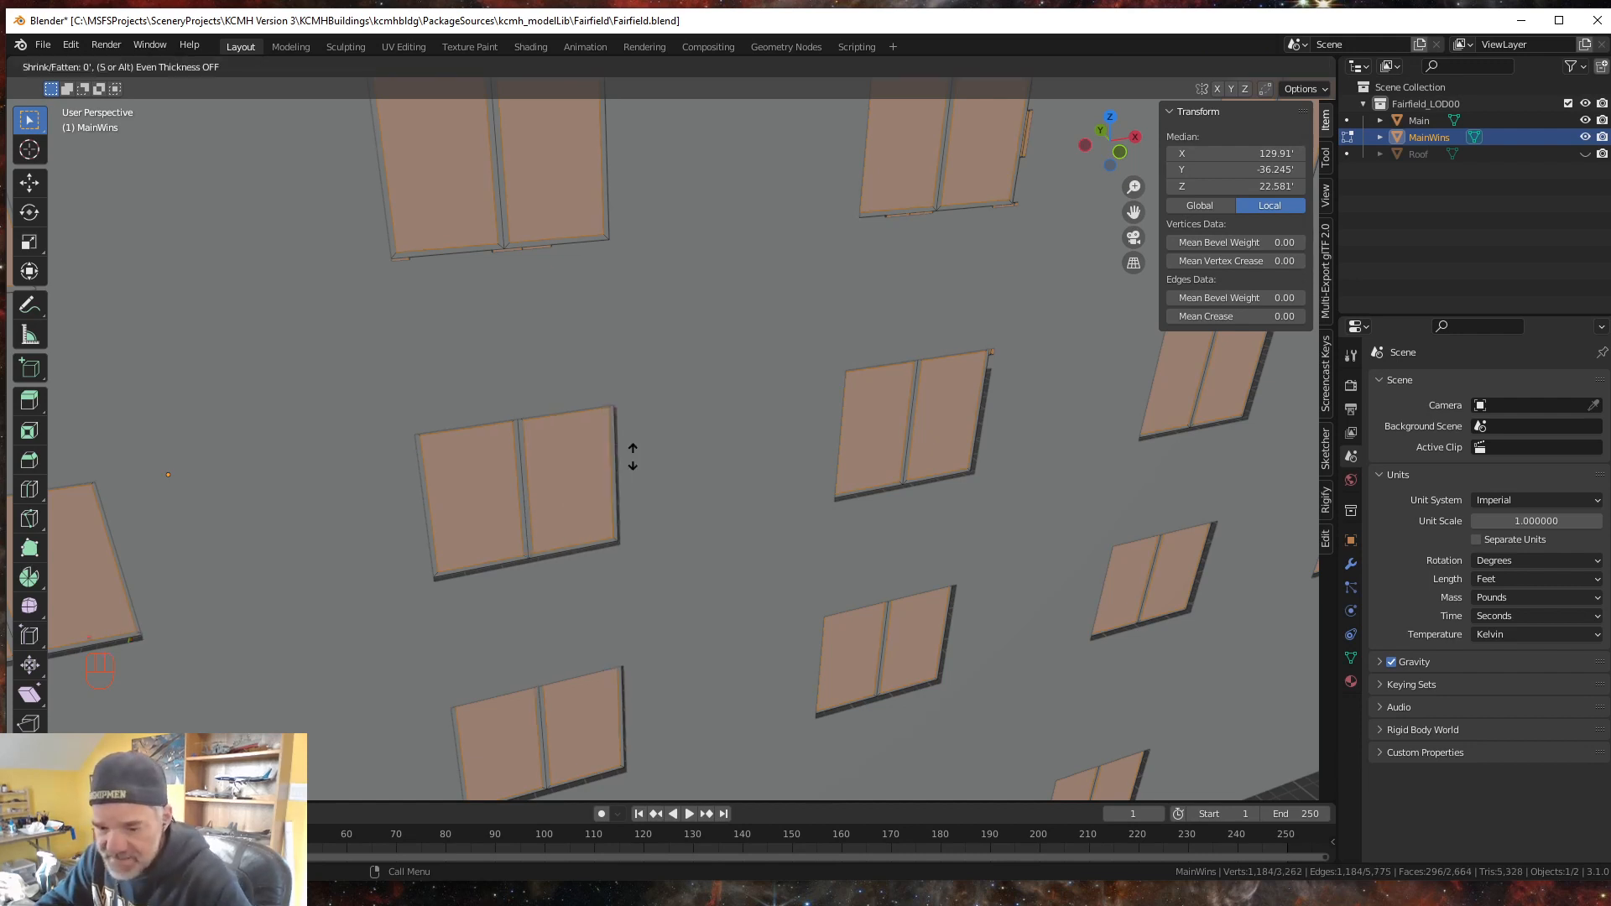
{"action": "type", "text": "-.16"}
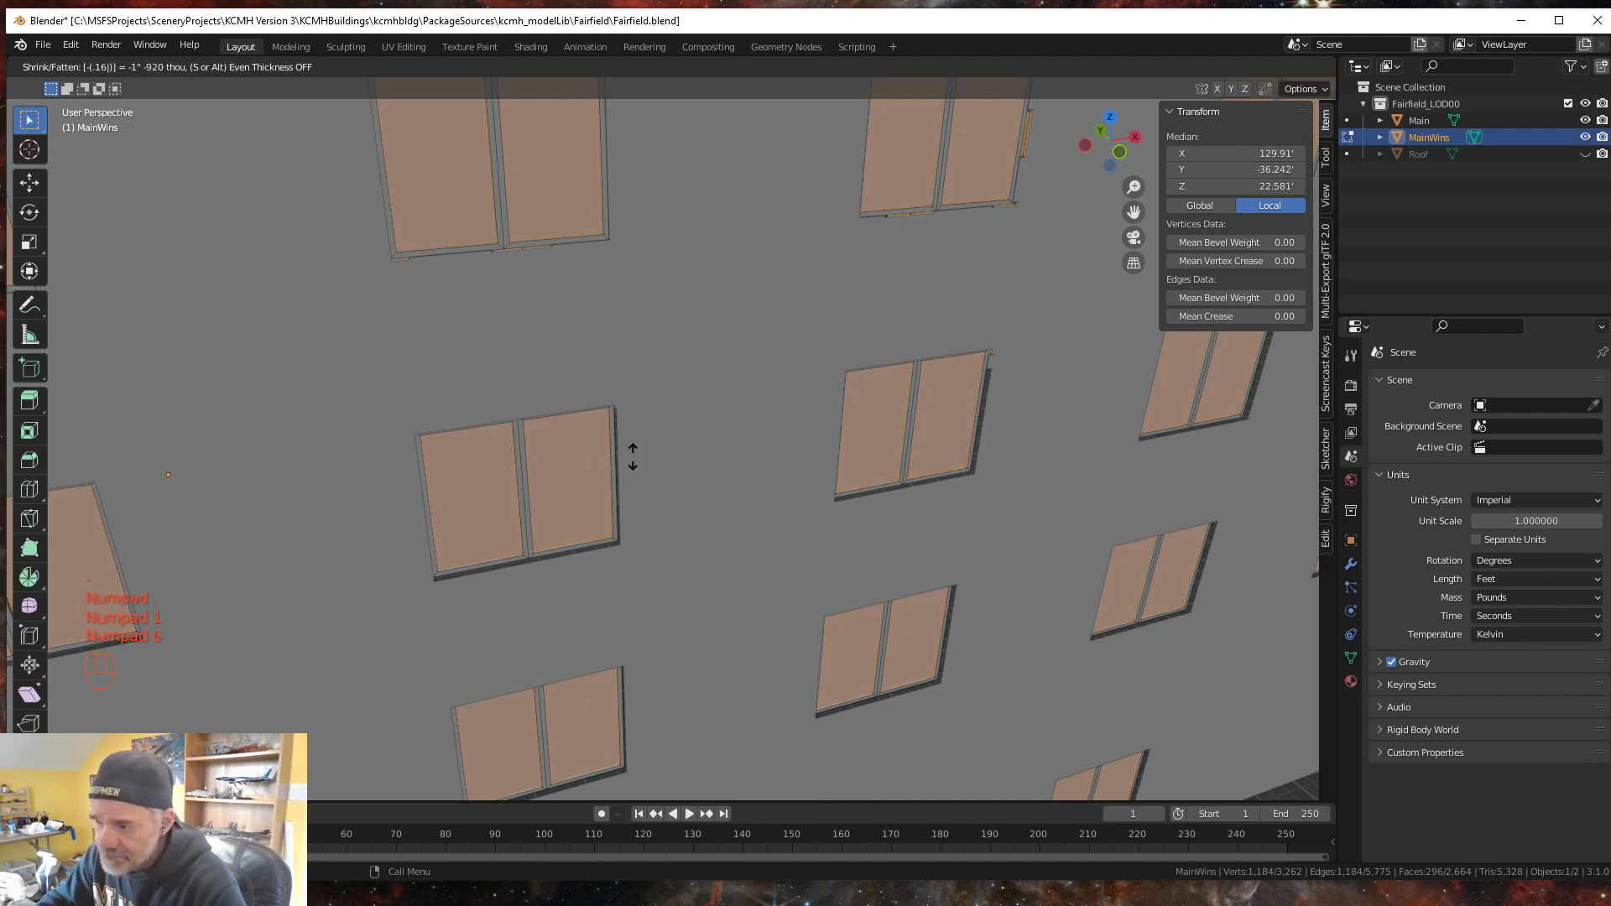
{"action": "key", "text": "KP_Enter"}
{"action": "scroll", "coordinate": [632, 565], "scroll_direction": "down", "scroll_amount": 3}
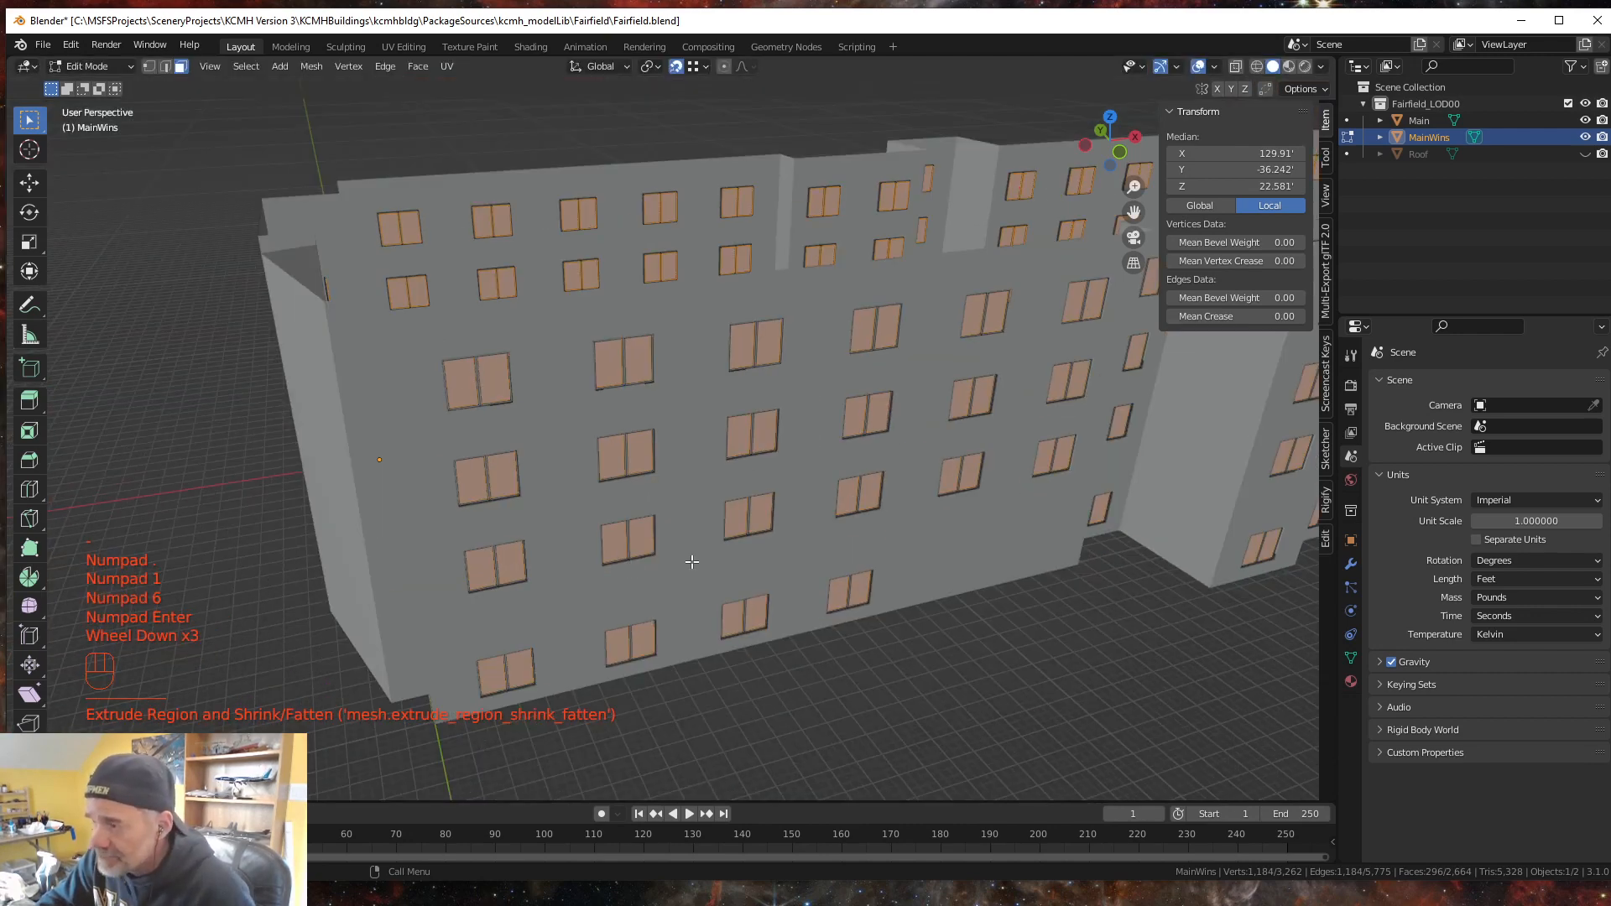
{"action": "middle_click_drag", "start_coordinate": [692, 561], "coordinate": [713, 604]}
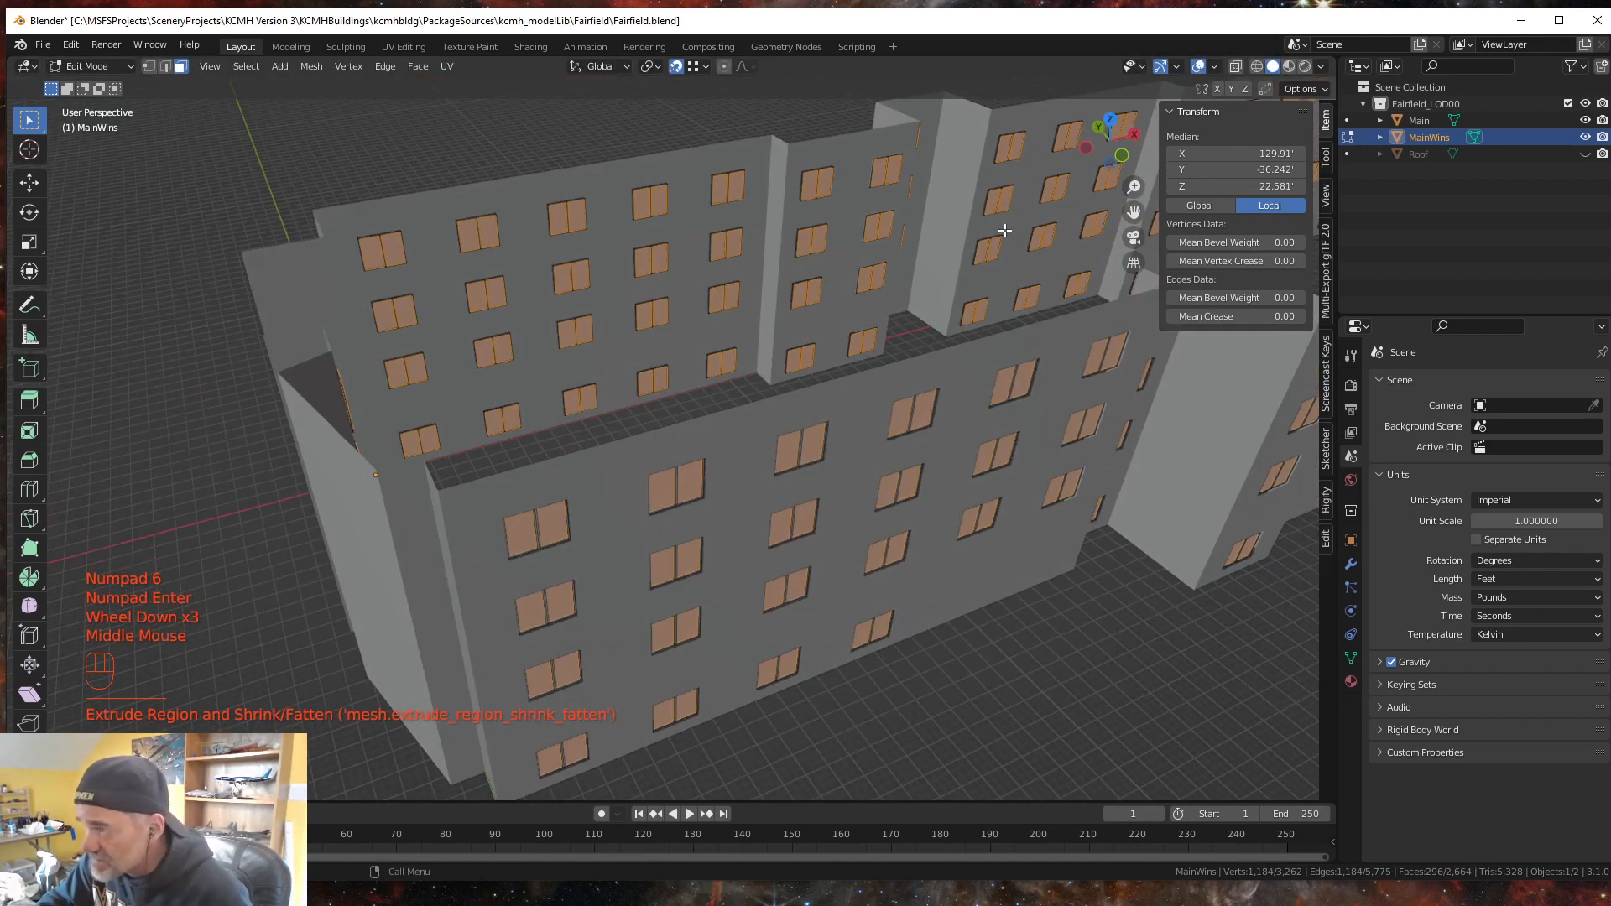
- Separate the selected recessed glass panes from the MainWins mesh into their own object
{"action": "middle_click_drag", "start_coordinate": [824, 713], "coordinate": [827, 684]}
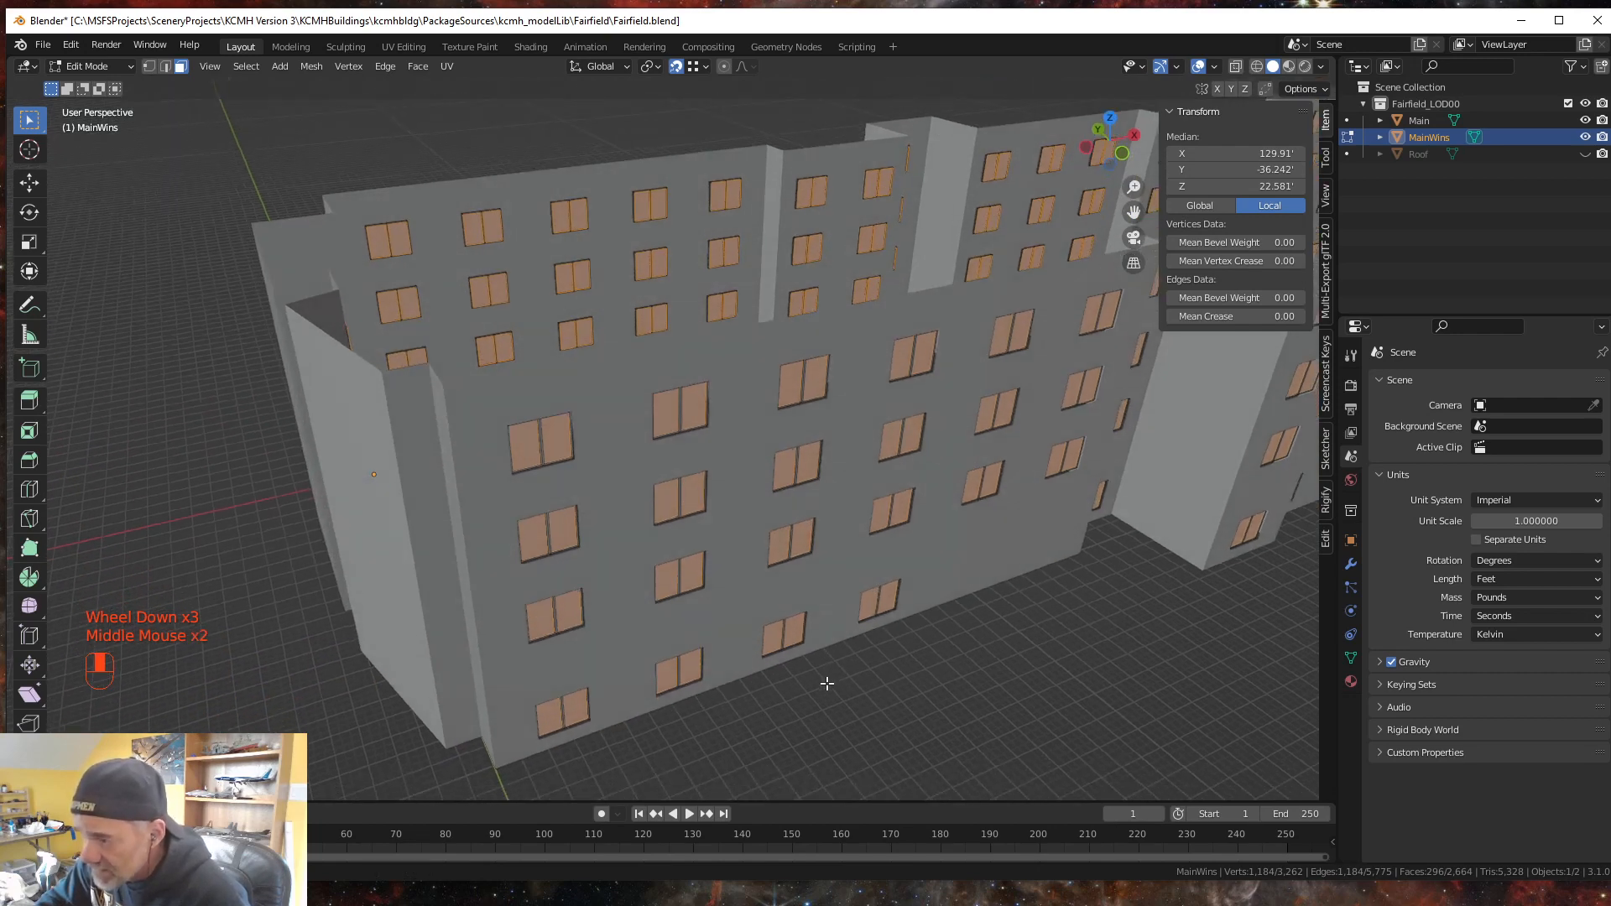
{"action": "scroll", "coordinate": [820, 672], "scroll_direction": "up", "scroll_amount": 2}
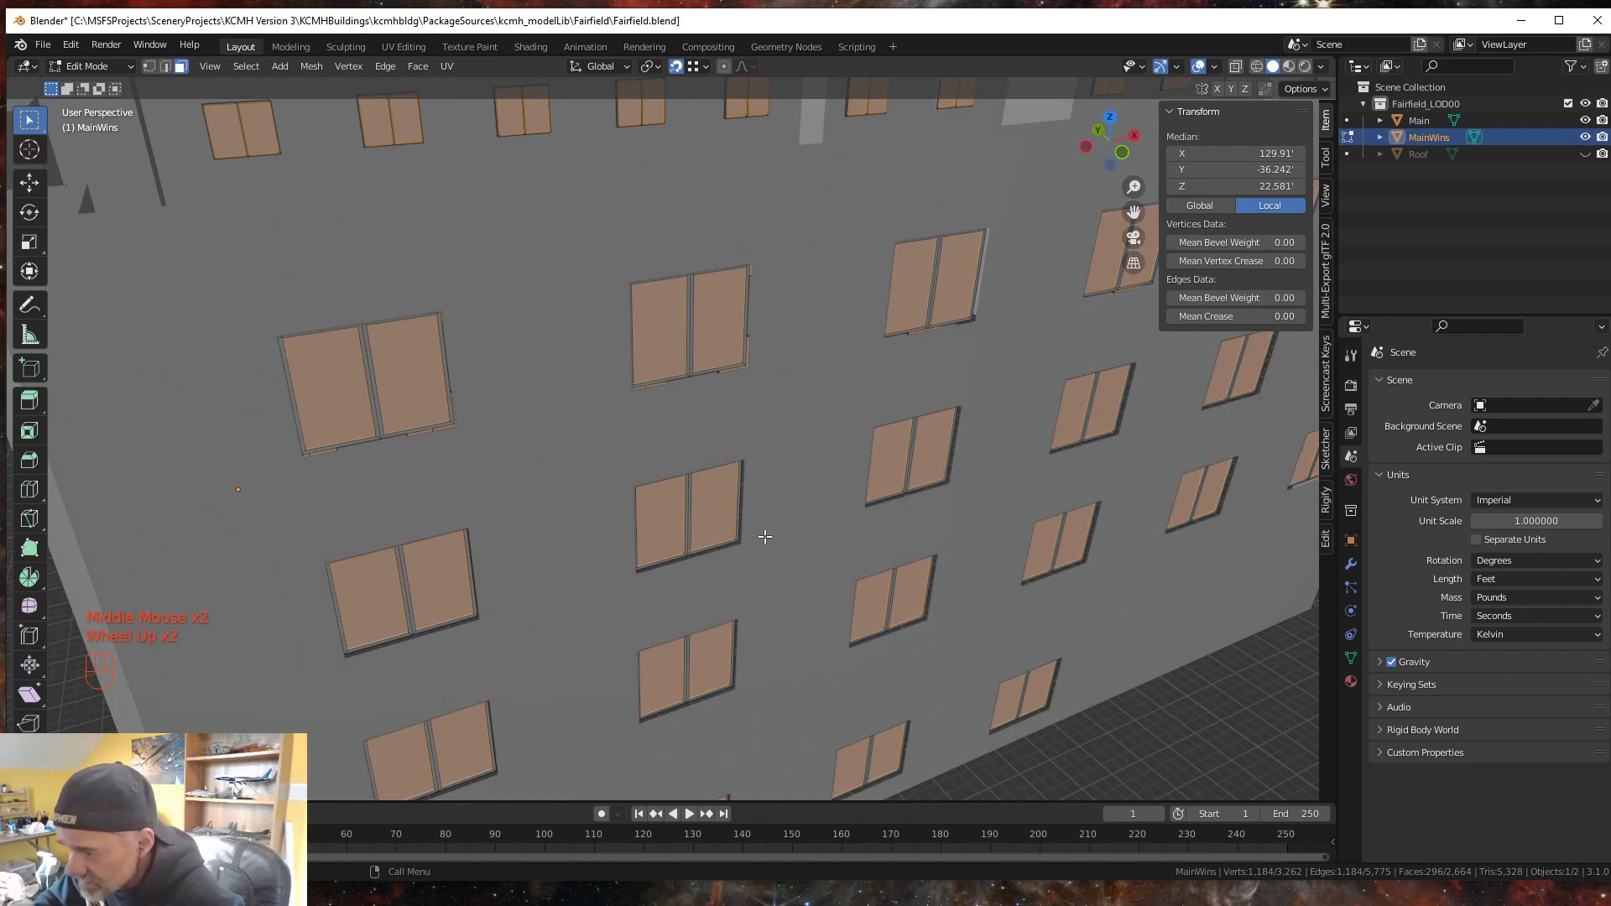
{"action": "middle_click_drag", "start_coordinate": [762, 532], "coordinate": [763, 538]}
{"action": "scroll", "coordinate": [763, 538], "scroll_direction": "up", "scroll_amount": 2}
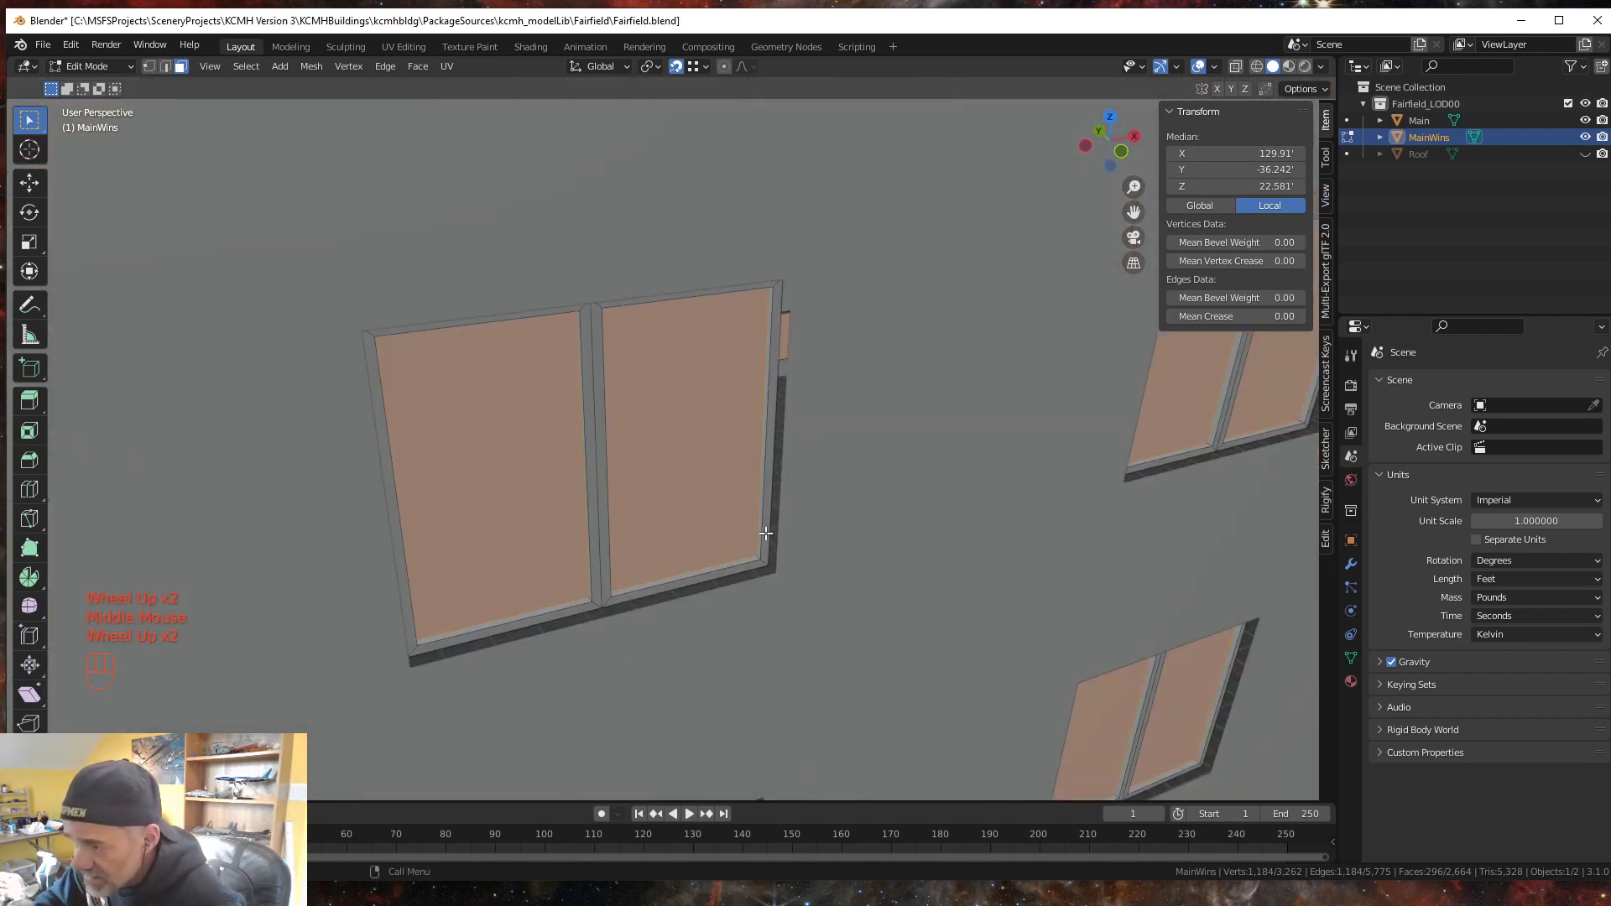
{"action": "key", "text": "p"}
{"action": "left_click", "coordinate": [714, 475]}
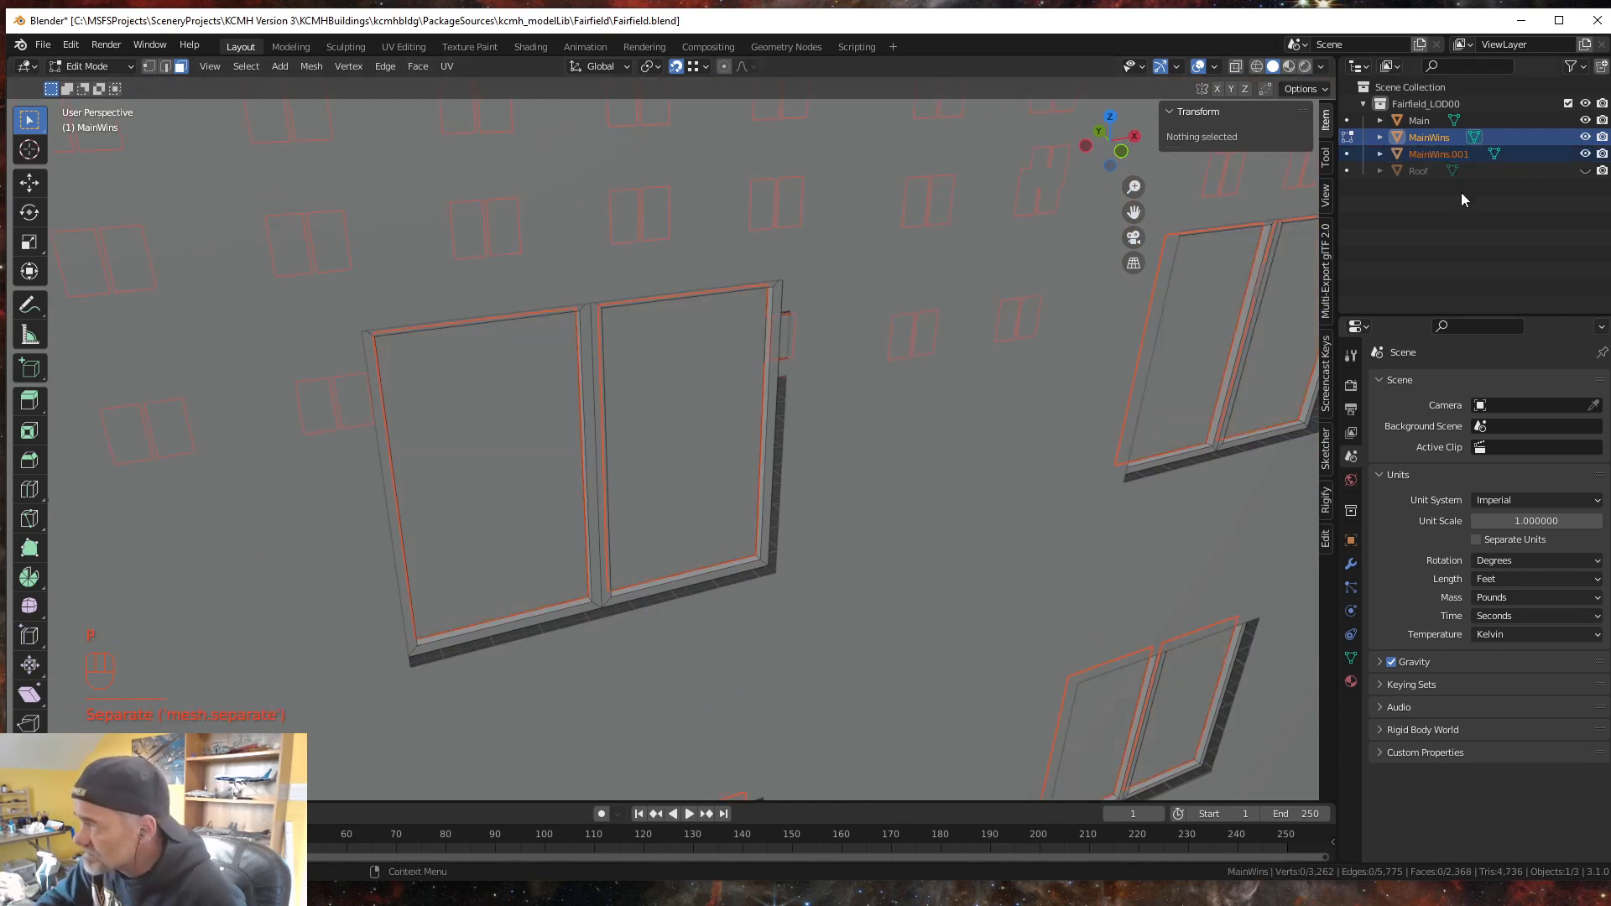
- Rename the separated pane object MainWins.001 as MainWinsGlass
{"action": "double_click", "coordinate": [1454, 154]}
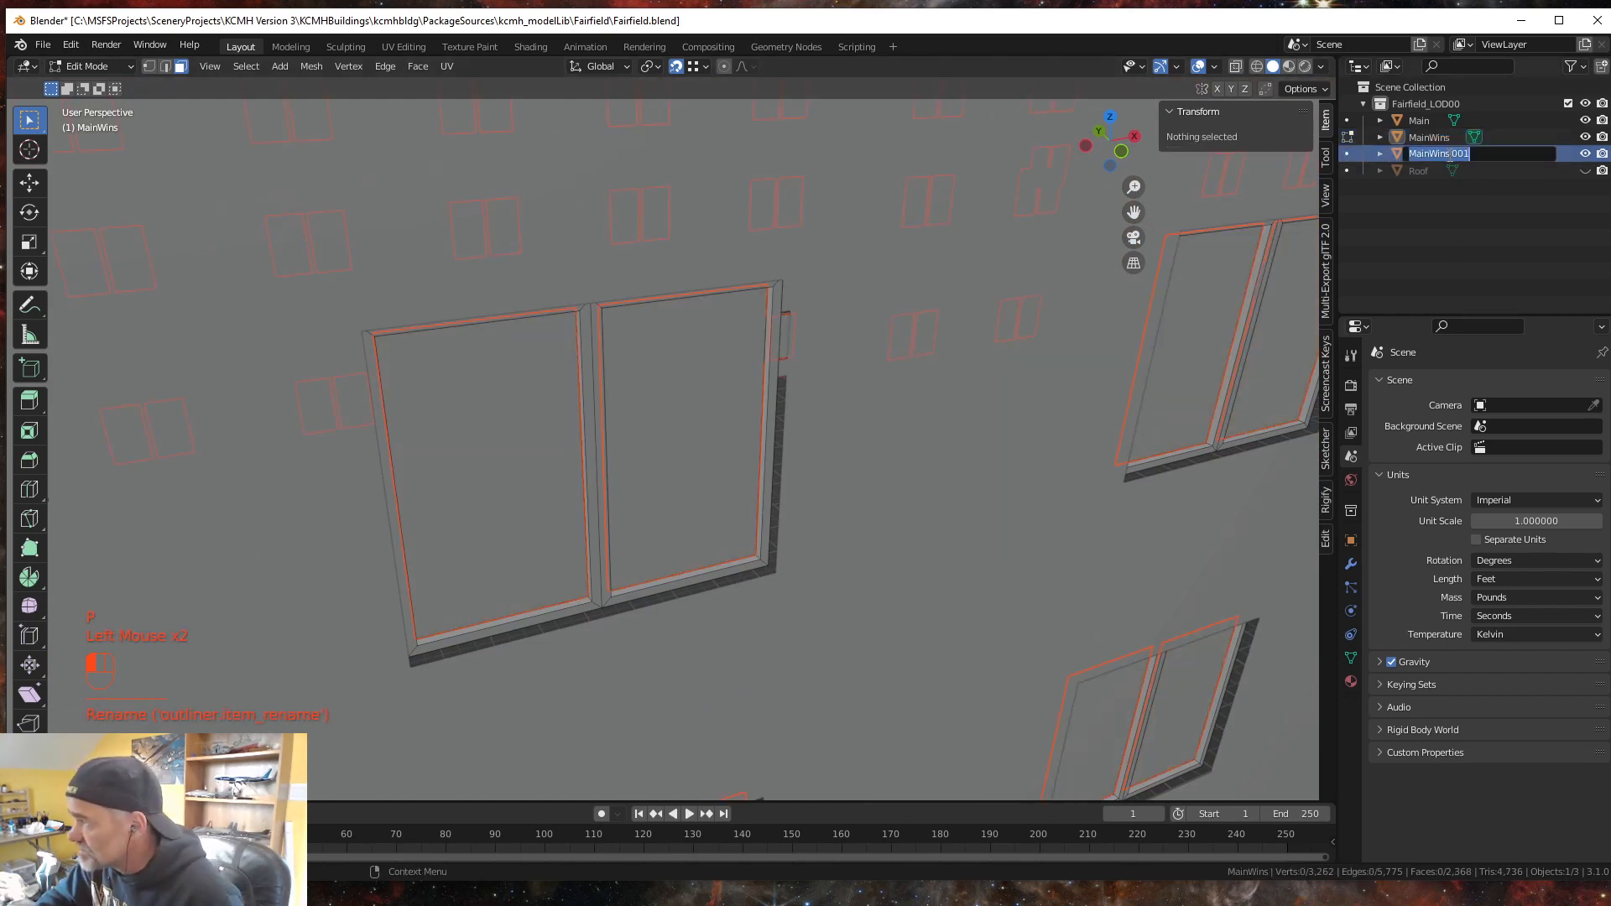
{"action": "left_click_drag", "start_coordinate": [1449, 155], "coordinate": [1519, 156]}
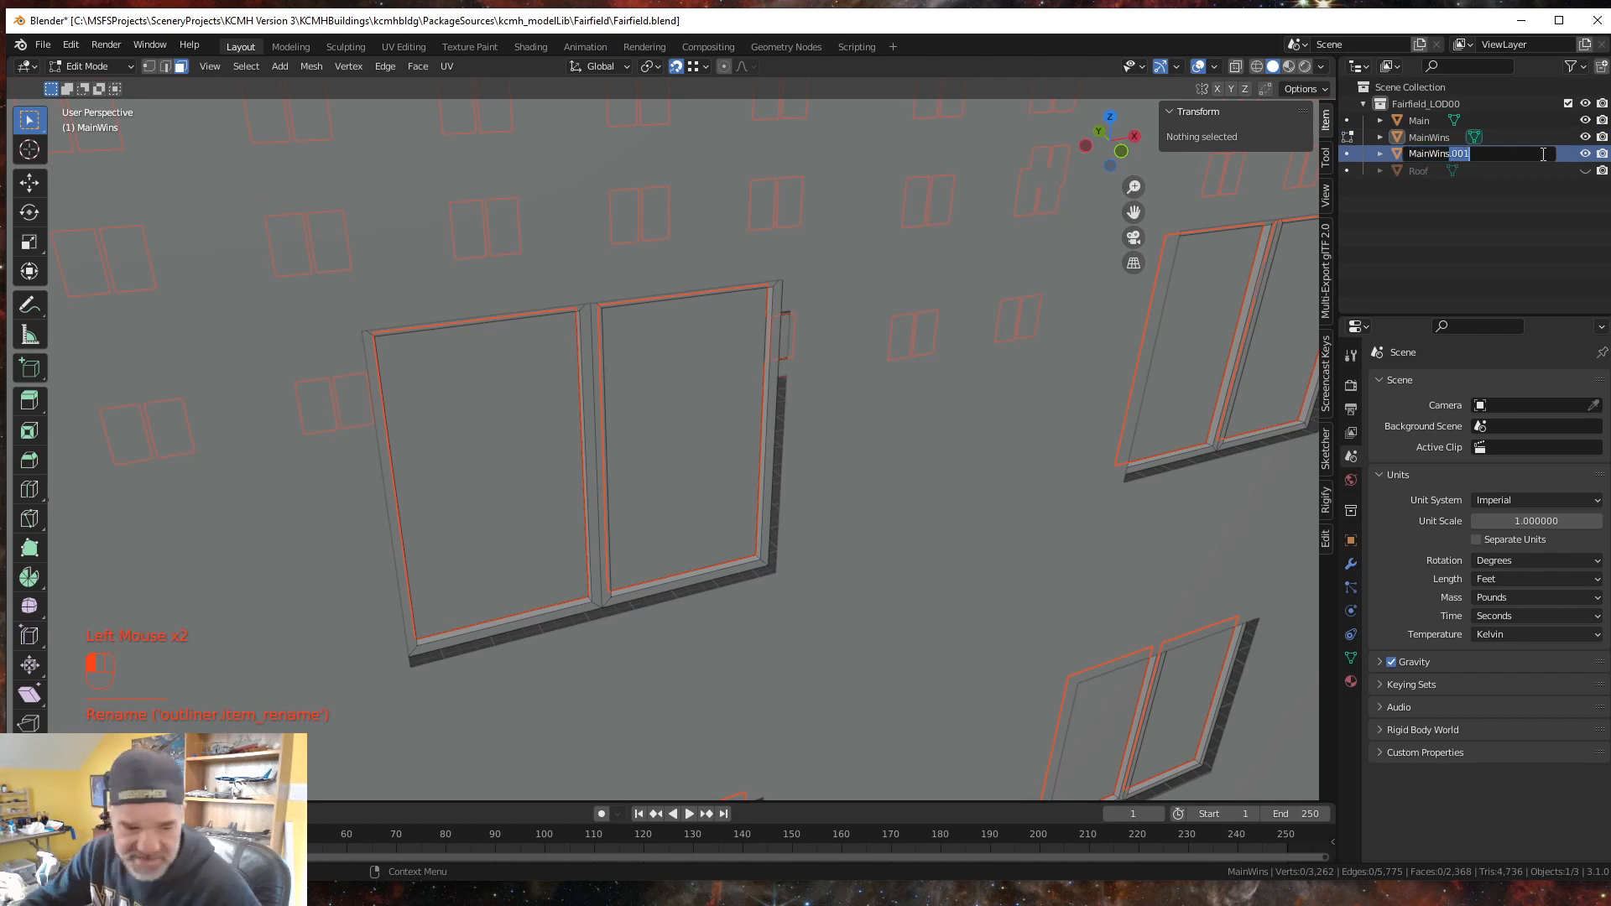
{"action": "key", "text": "shift"}
{"action": "type", "text": "Gl"}
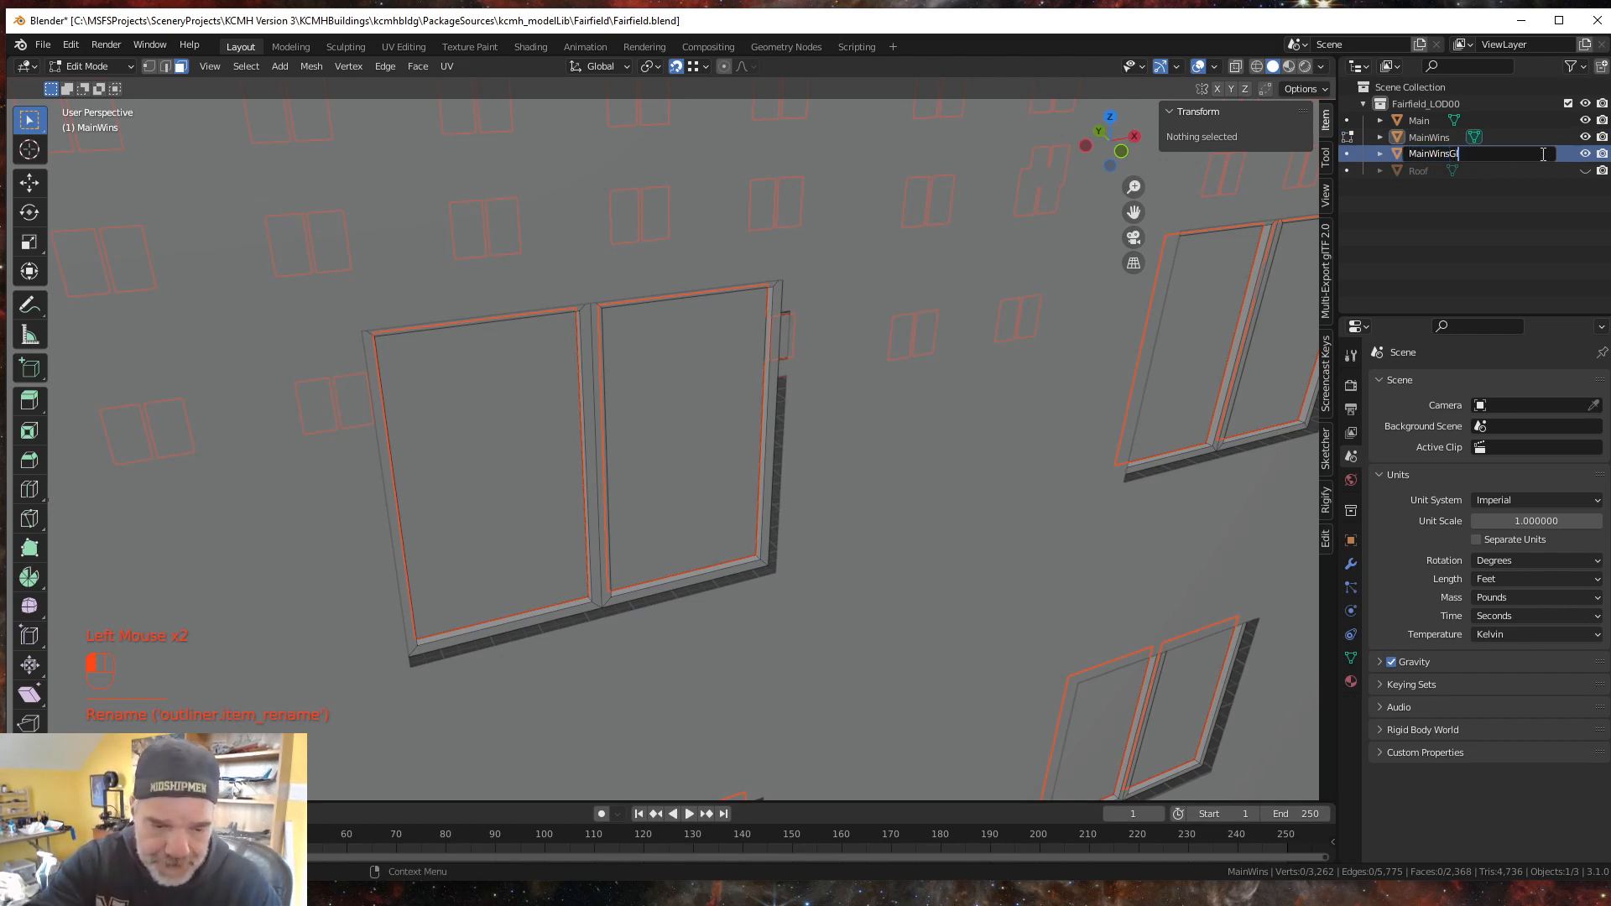
{"action": "type", "text": "ass"}
{"action": "key", "text": "Return"}
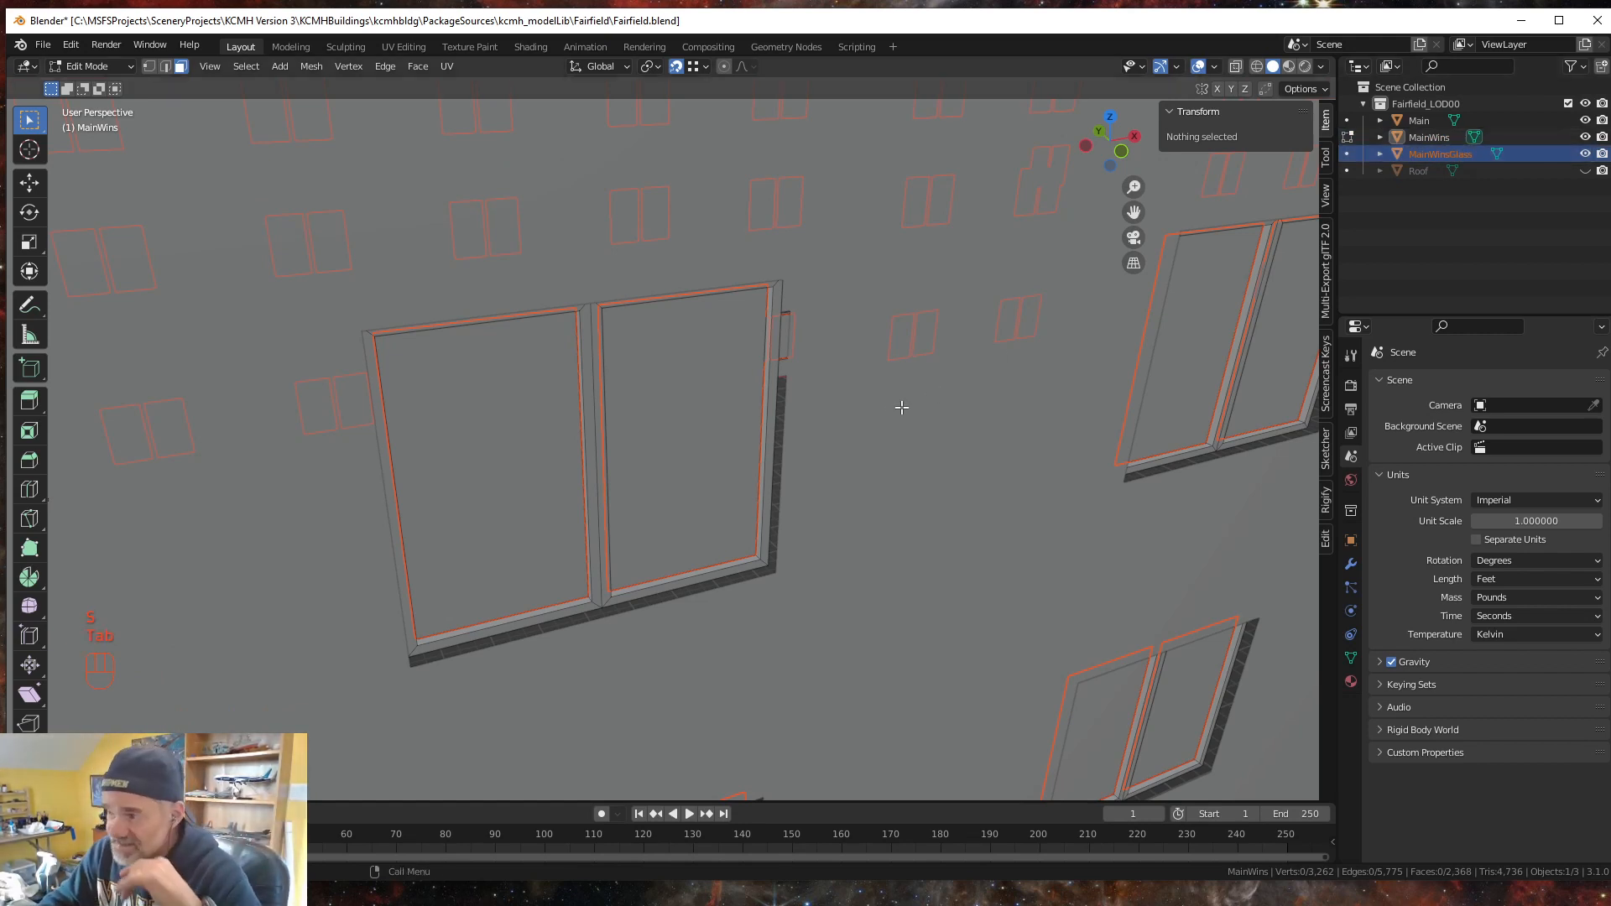
- Return to Object Mode, select the Main building object and save the Blender file
{"action": "key", "text": "Tab"}
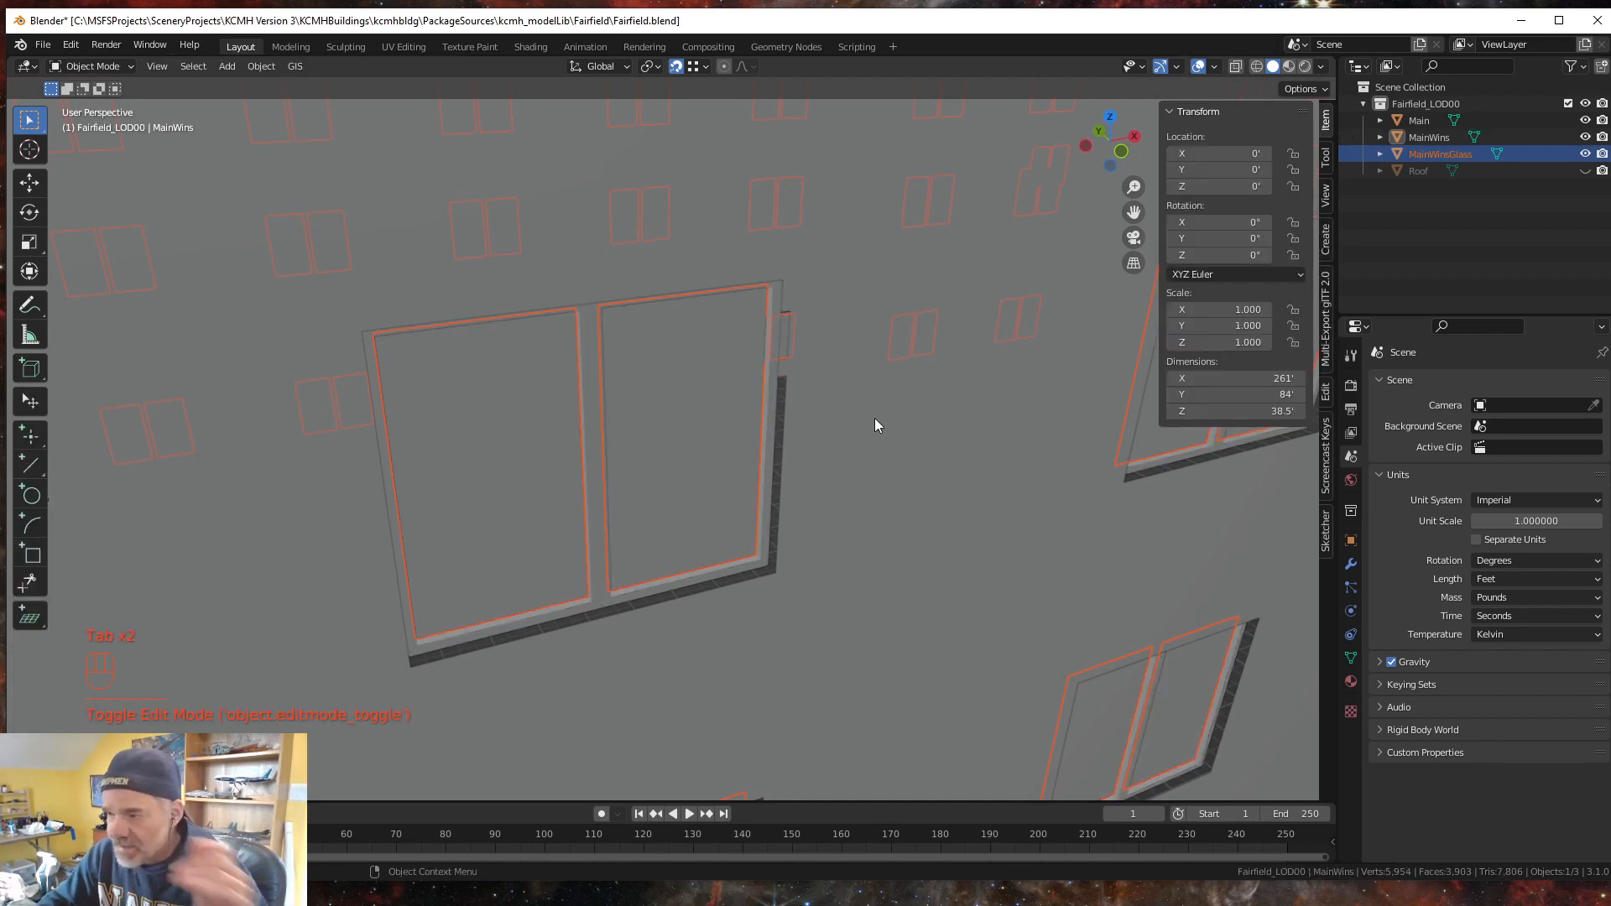
{"action": "scroll", "coordinate": [874, 424], "scroll_direction": "down", "scroll_amount": 3}
{"action": "left_click", "coordinate": [806, 445]}
{"action": "middle_click_drag", "start_coordinate": [804, 443], "coordinate": [812, 444]}
{"action": "scroll", "coordinate": [766, 625], "scroll_direction": "down", "scroll_amount": 3}
{"action": "middle_click_drag", "start_coordinate": [766, 625], "coordinate": [753, 574]}
{"action": "scroll", "coordinate": [767, 611], "scroll_direction": "up", "scroll_amount": 2}
{"action": "scroll", "coordinate": [789, 597], "scroll_direction": "down", "scroll_amount": 1}
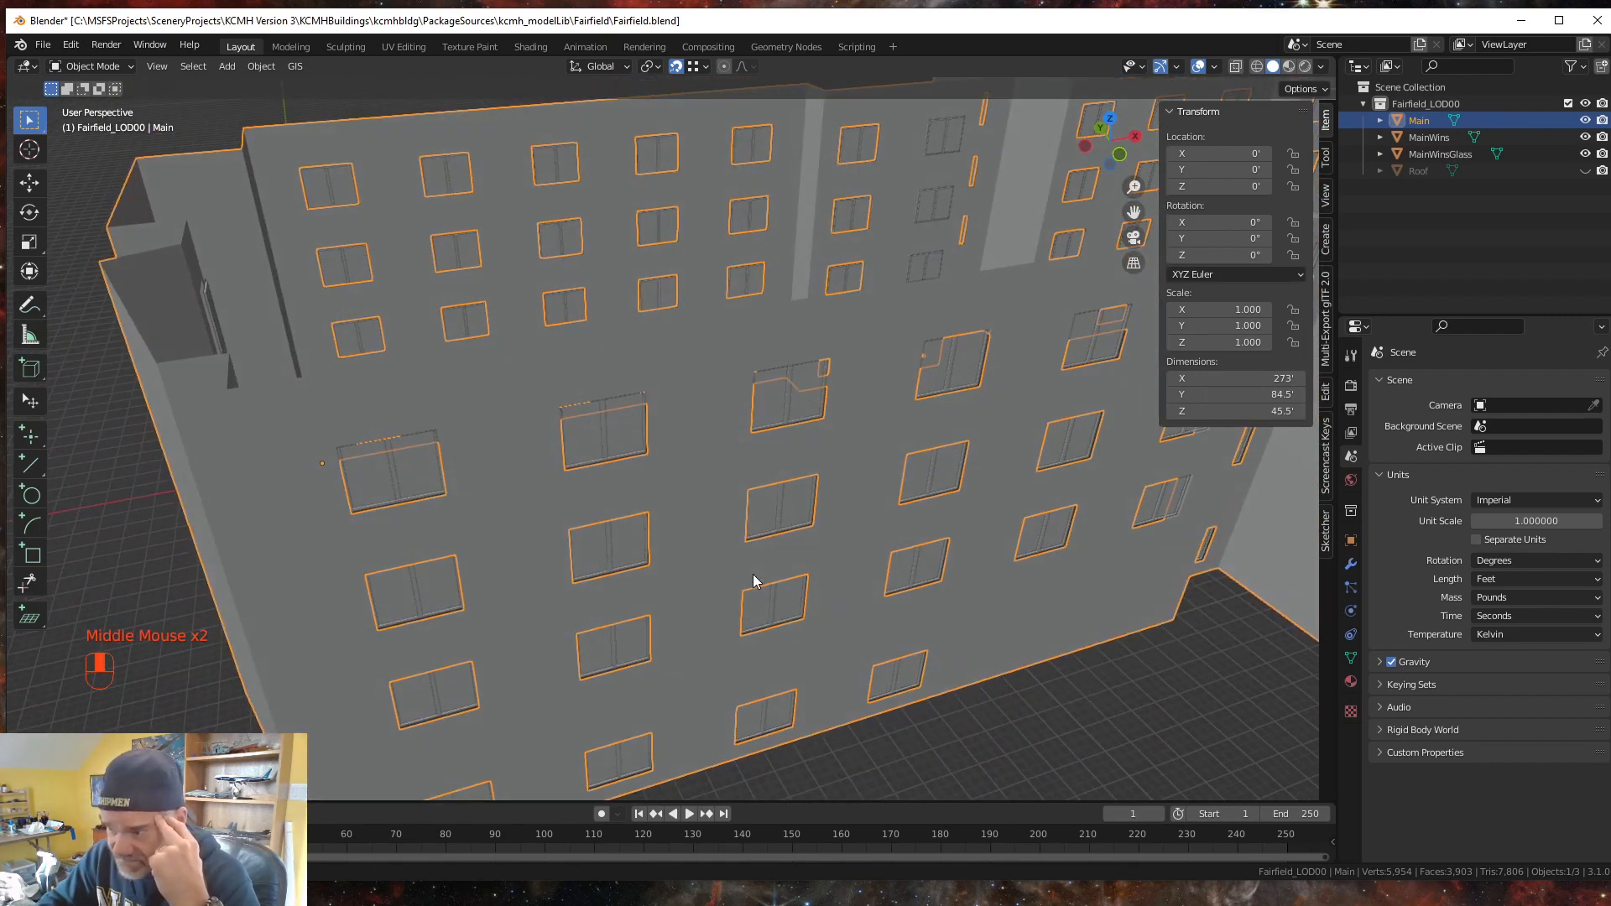
{"action": "scroll", "coordinate": [748, 555], "scroll_direction": "down", "scroll_amount": 1}
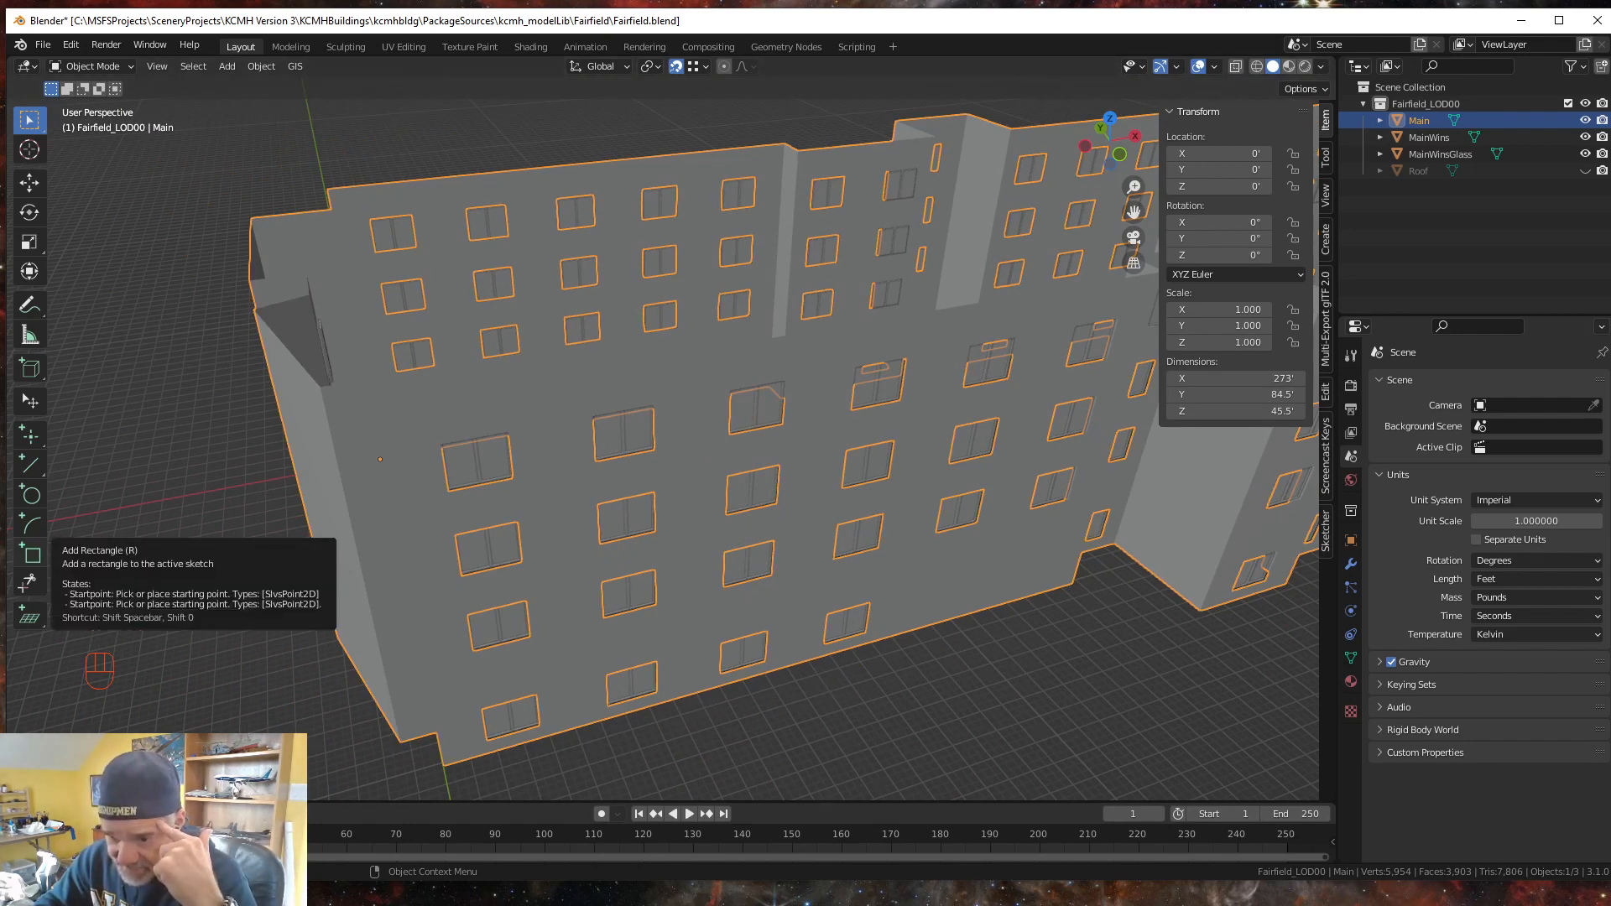
{"action": "key", "text": "ctrl+s"}
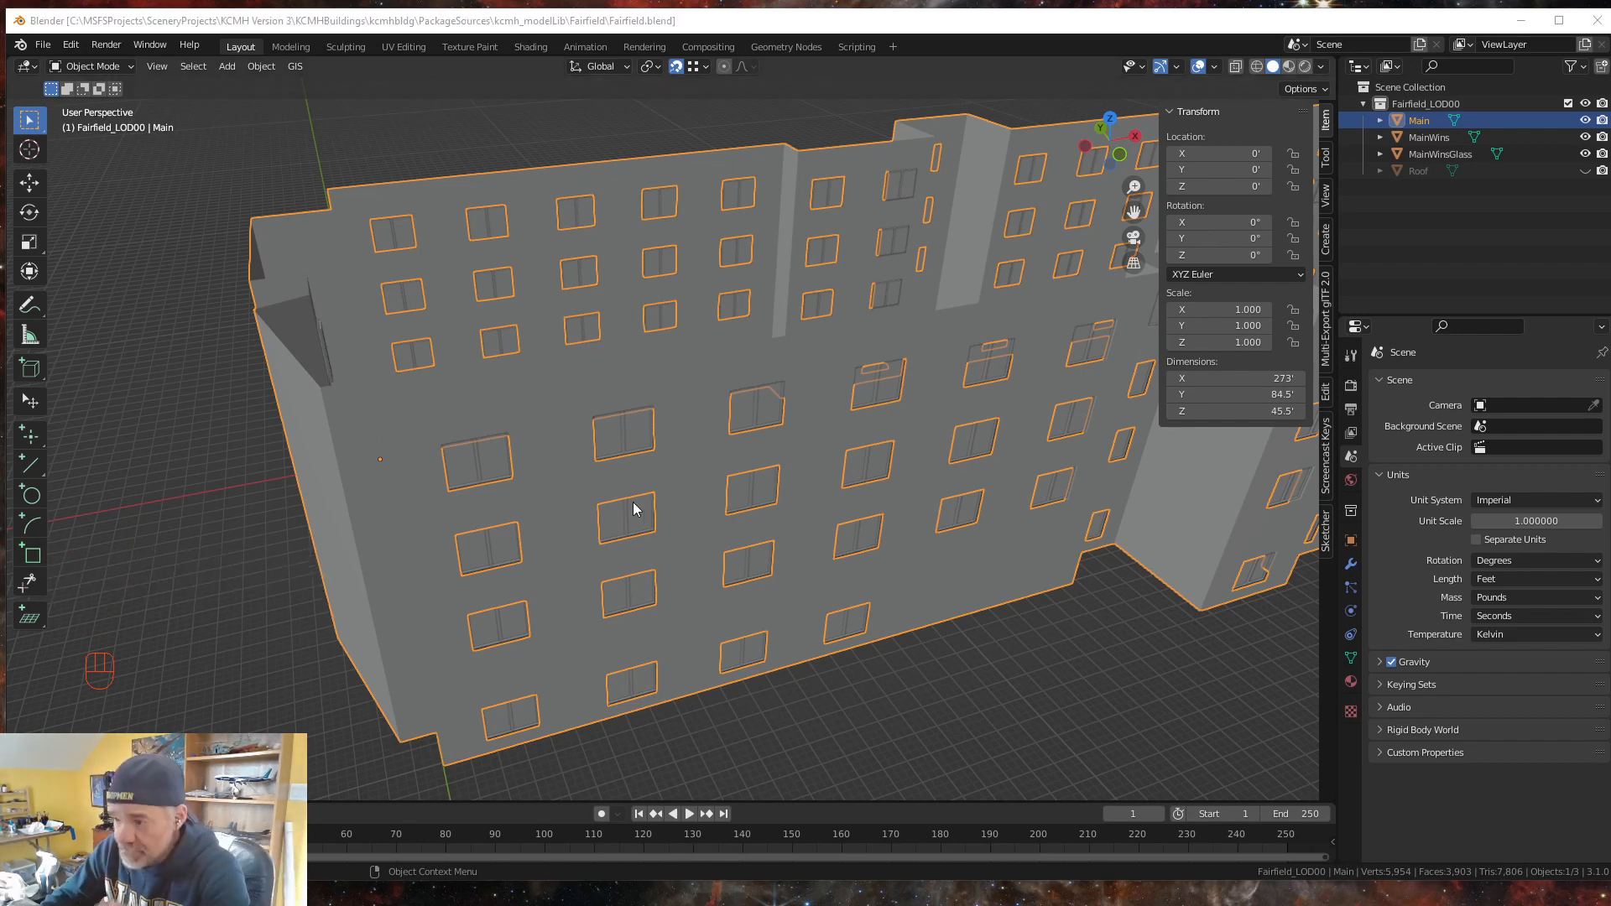
- Switch the viewport to Material Preview shading and examine the recessed windows along the facade
{"action": "scroll", "coordinate": [567, 509], "scroll_direction": "up", "scroll_amount": 2}
{"action": "scroll", "coordinate": [576, 502], "scroll_direction": "up", "scroll_amount": 2}
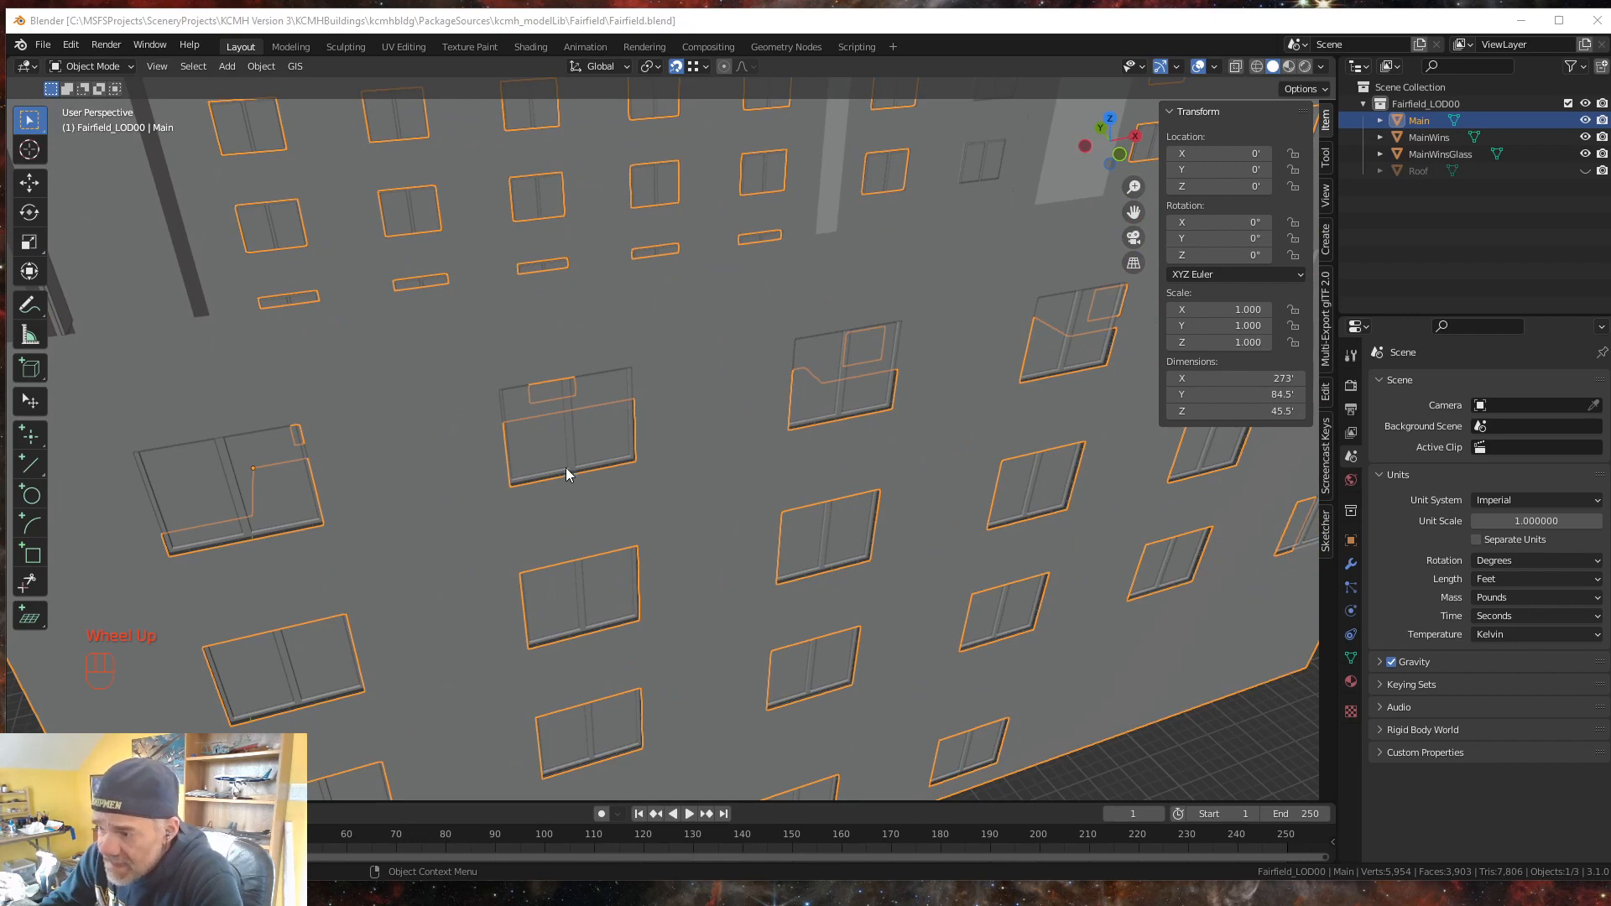
{"action": "middle_click_drag", "start_coordinate": [602, 507], "coordinate": [611, 496]}
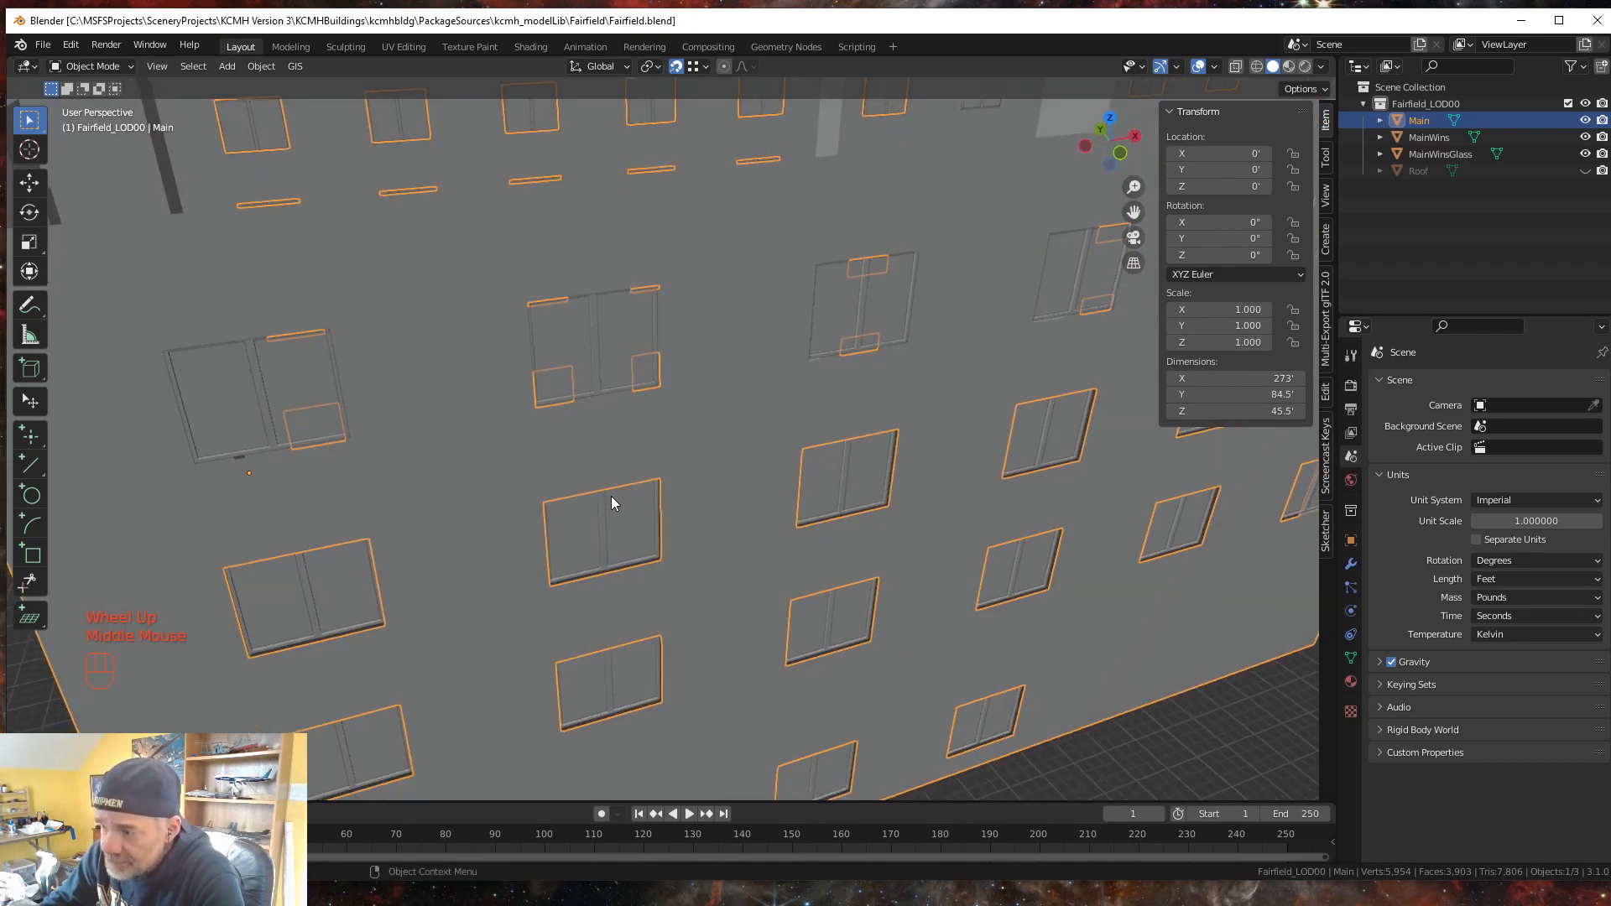
{"action": "scroll", "coordinate": [611, 496], "scroll_direction": "down", "scroll_amount": 2}
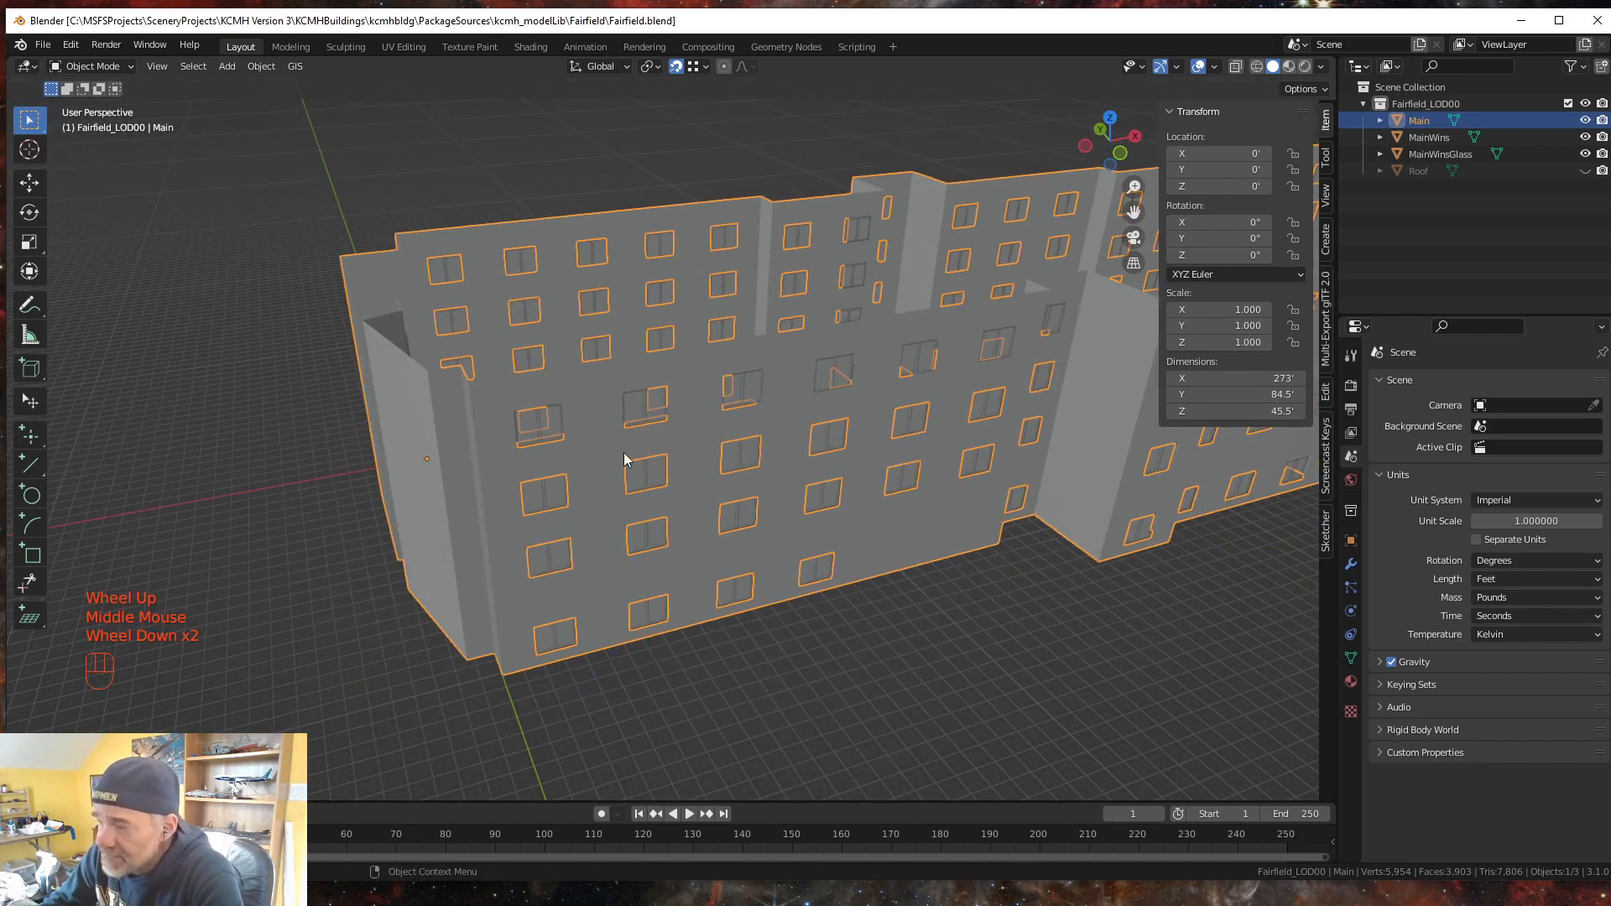
{"action": "left_click", "coordinate": [1290, 68]}
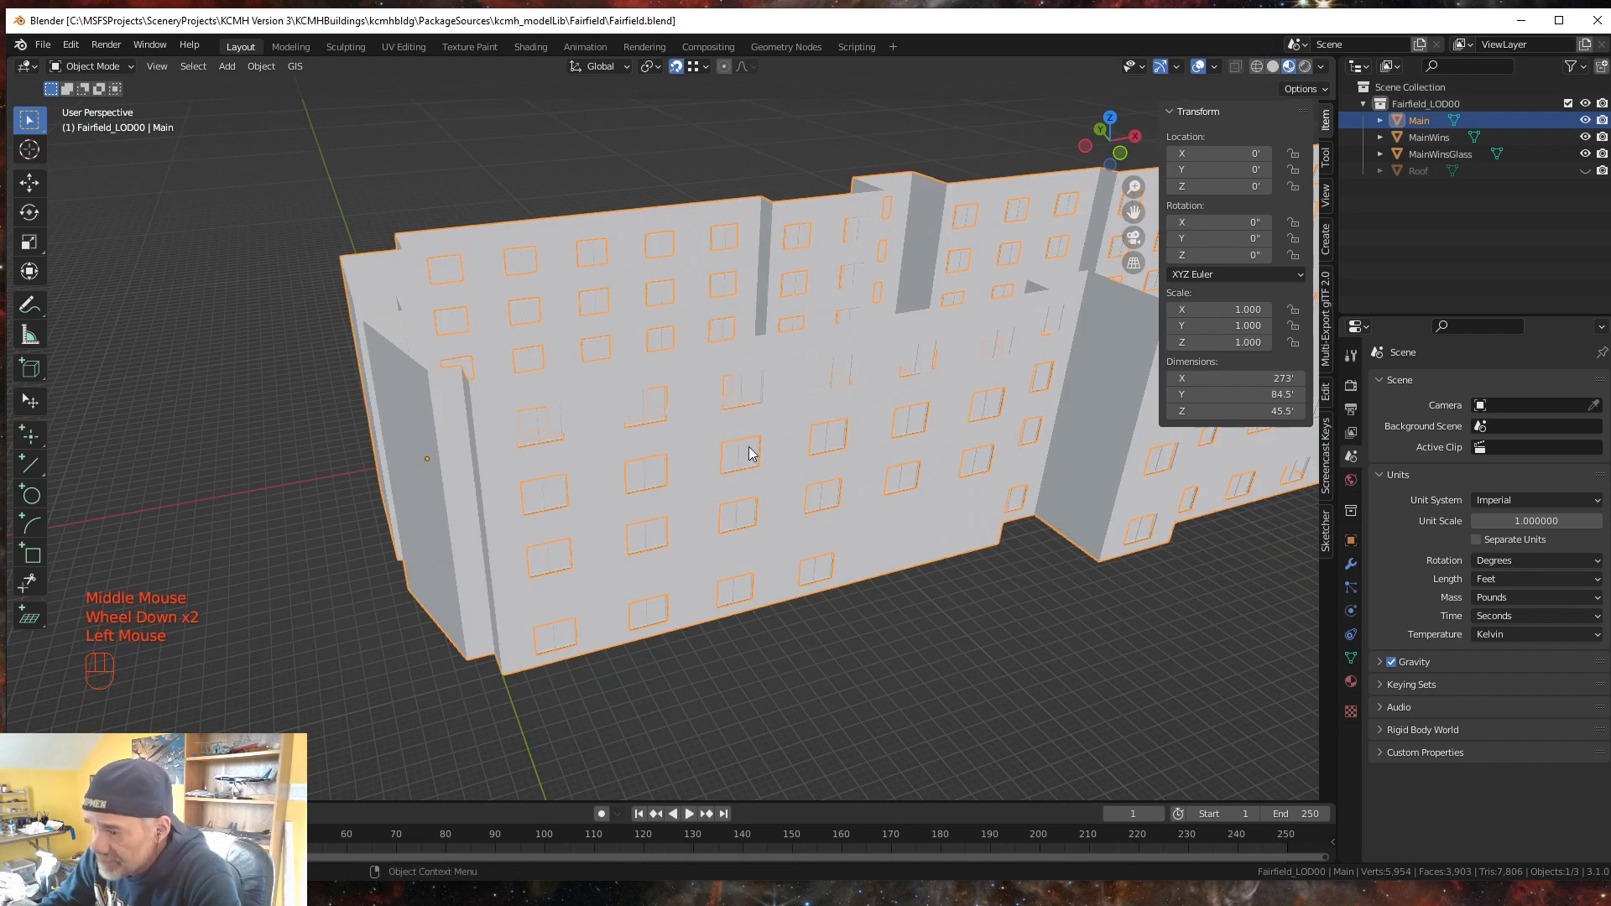
{"action": "middle_click_drag", "start_coordinate": [752, 467], "coordinate": [751, 480]}
{"action": "scroll", "coordinate": [758, 481], "scroll_direction": "up", "scroll_amount": 1}
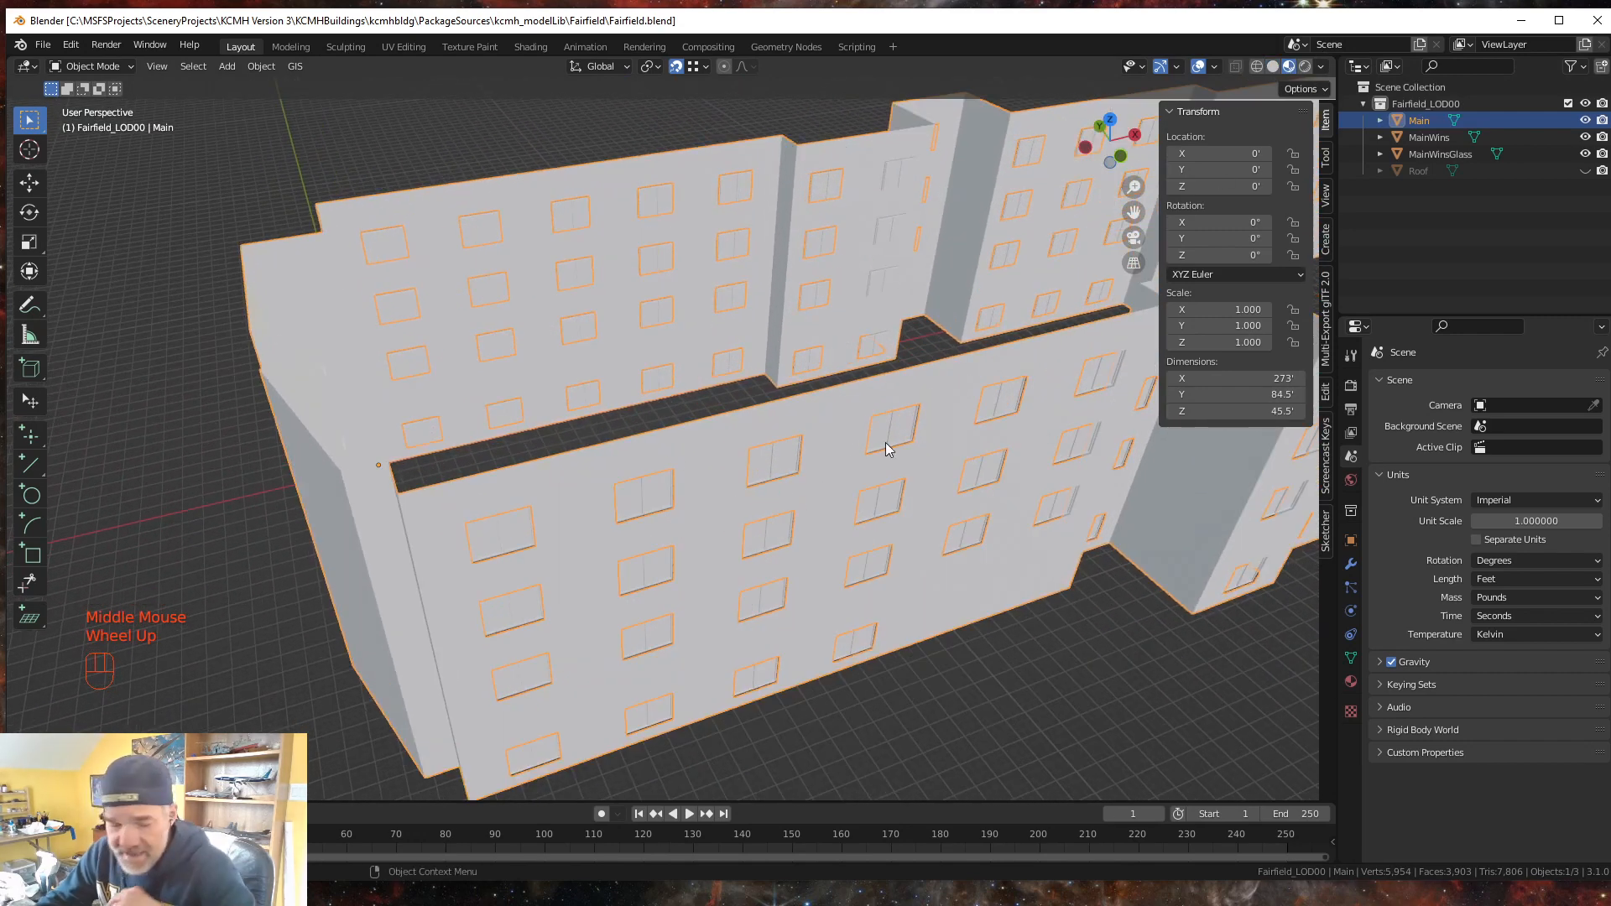
{"action": "middle_click_drag", "start_coordinate": [918, 535], "coordinate": [797, 501], "text": "shift"}
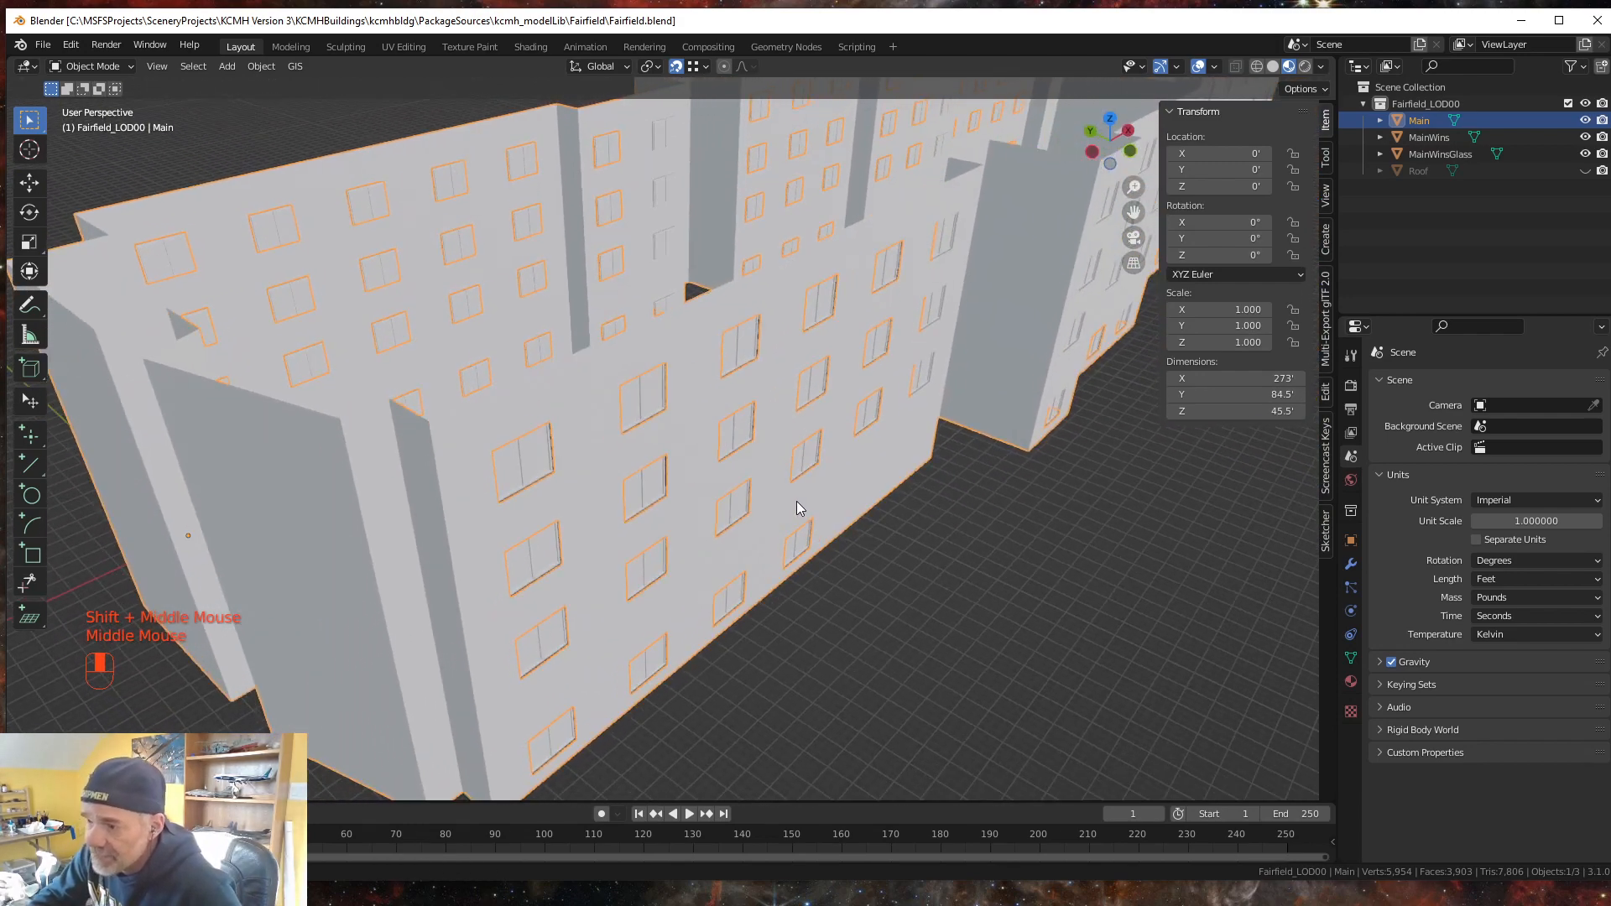
- Rename the MainWins object as MainWinsFrames
{"action": "left_click", "coordinate": [524, 476]}
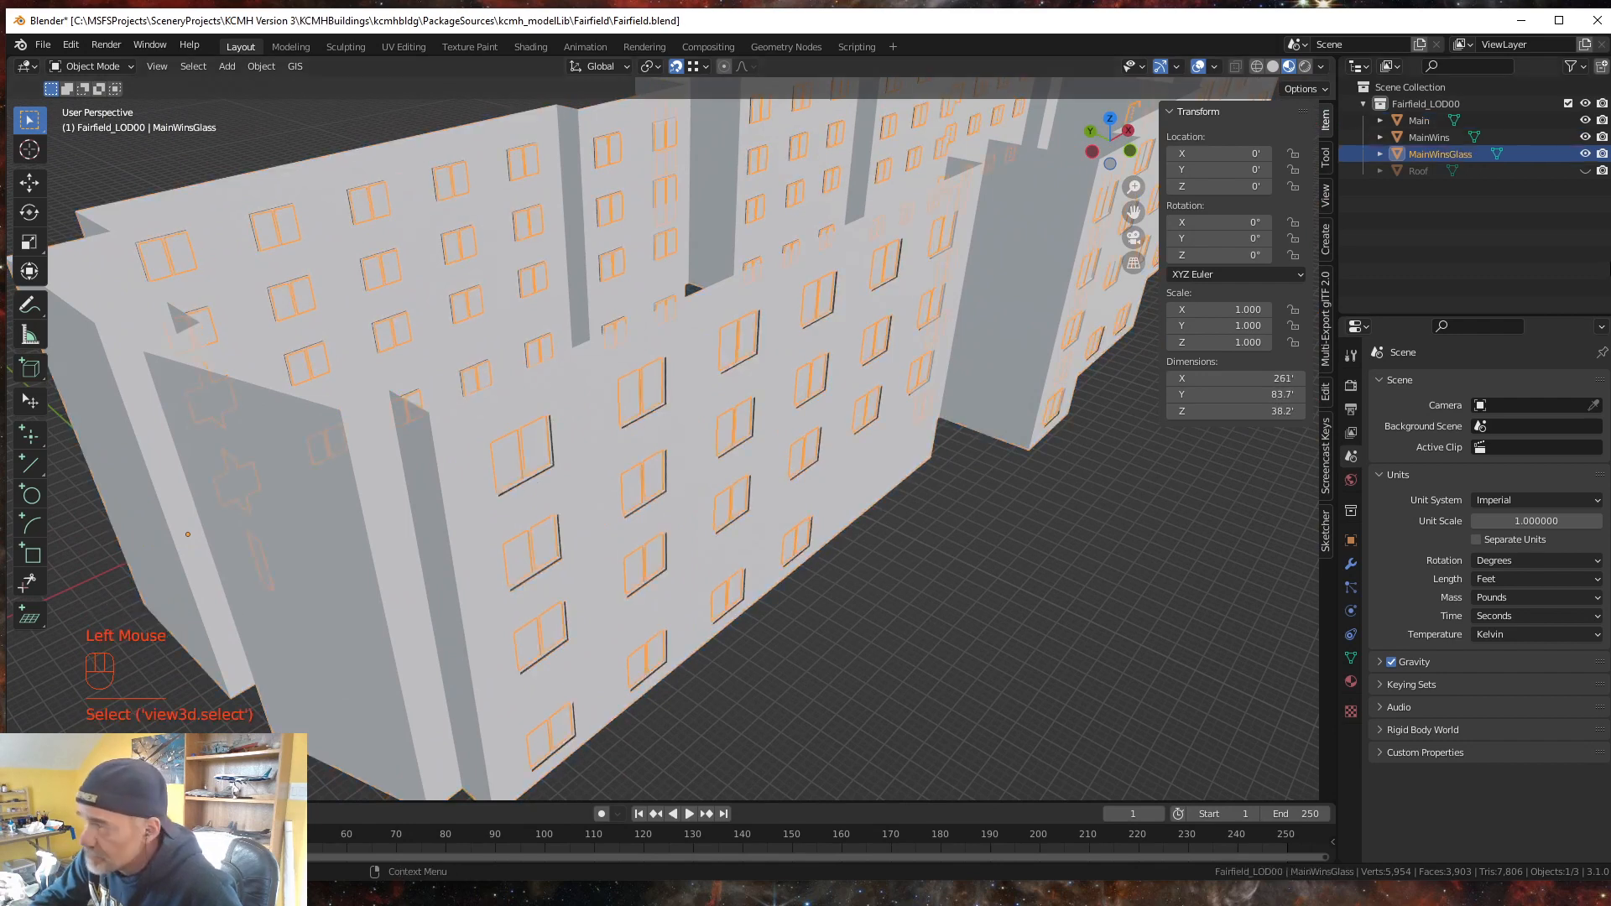
{"action": "left_click", "coordinate": [1420, 139]}
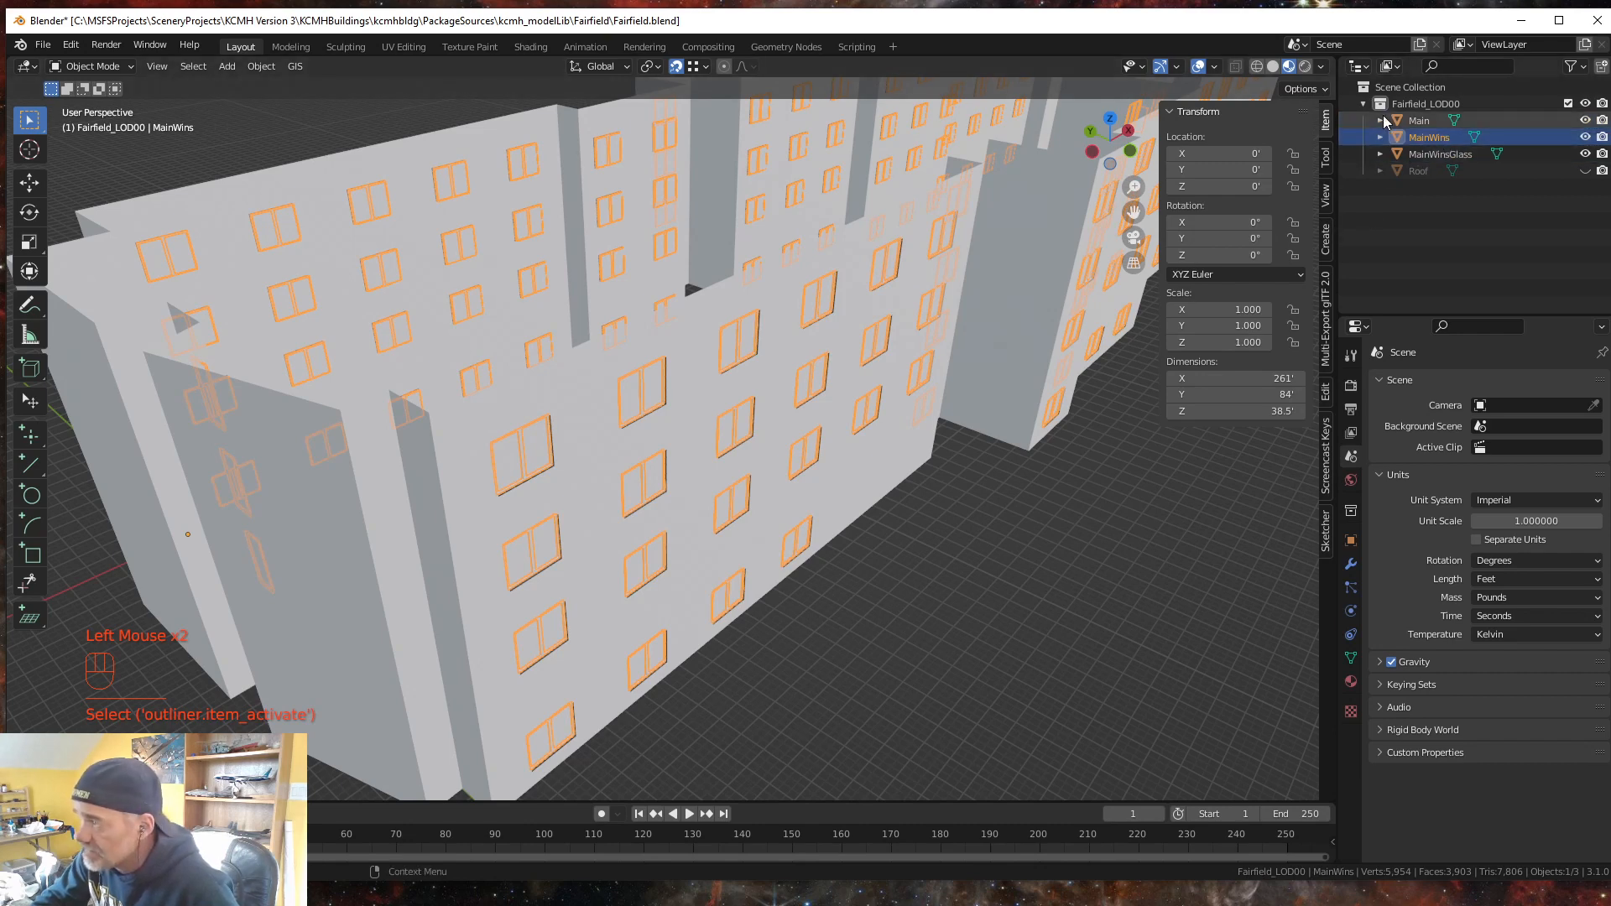
{"action": "double_click", "coordinate": [1450, 139]}
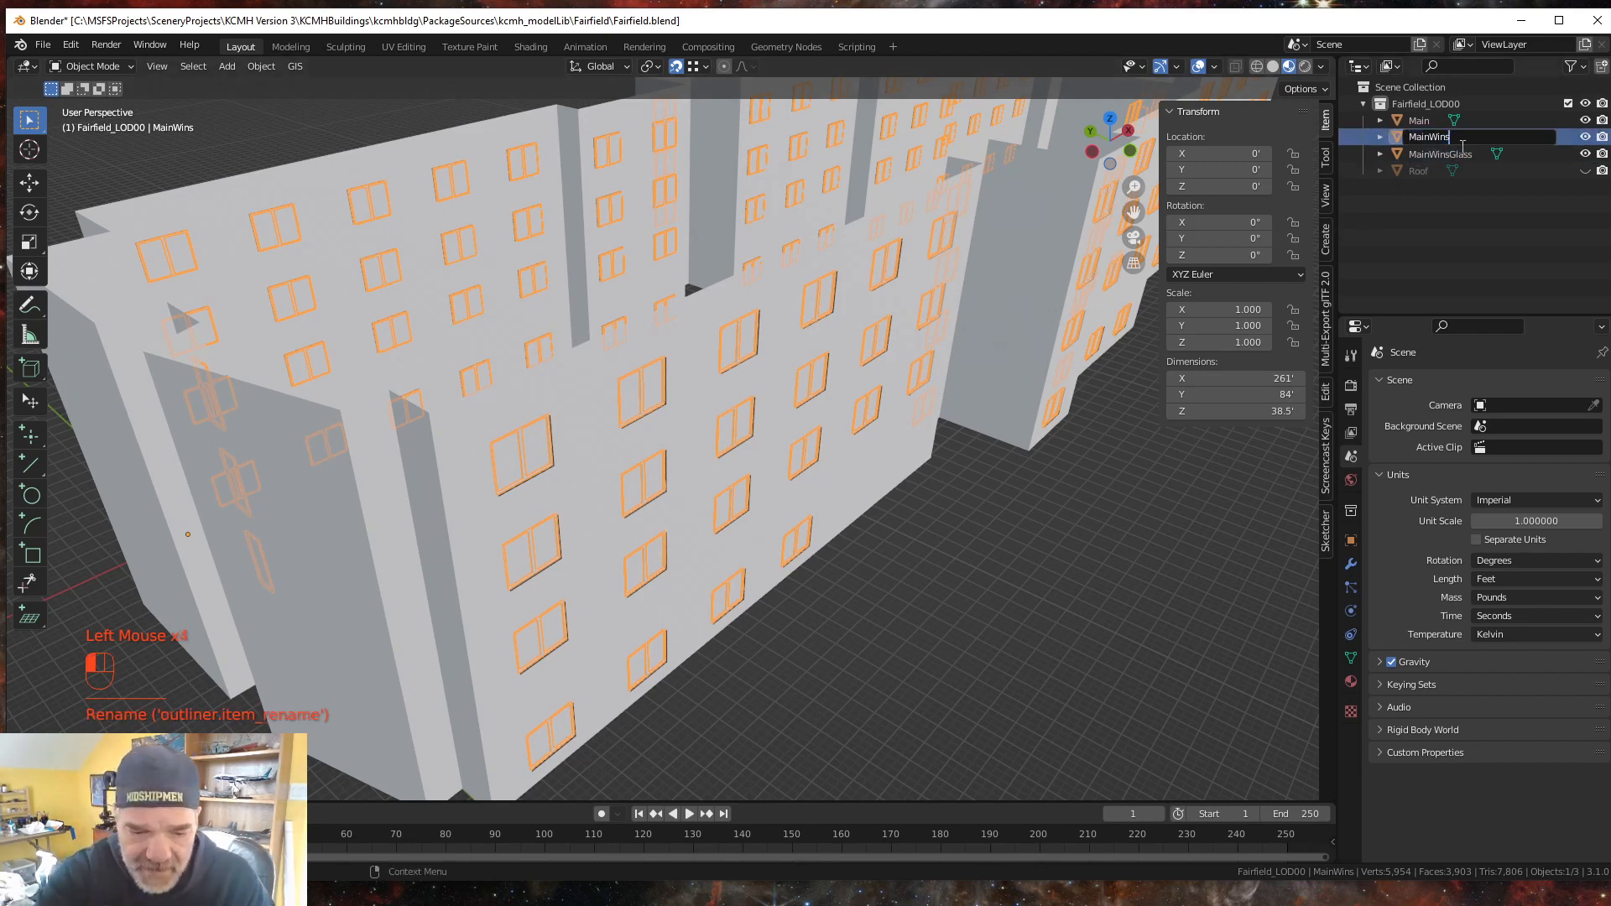
{"action": "type", "text": "Frames"}
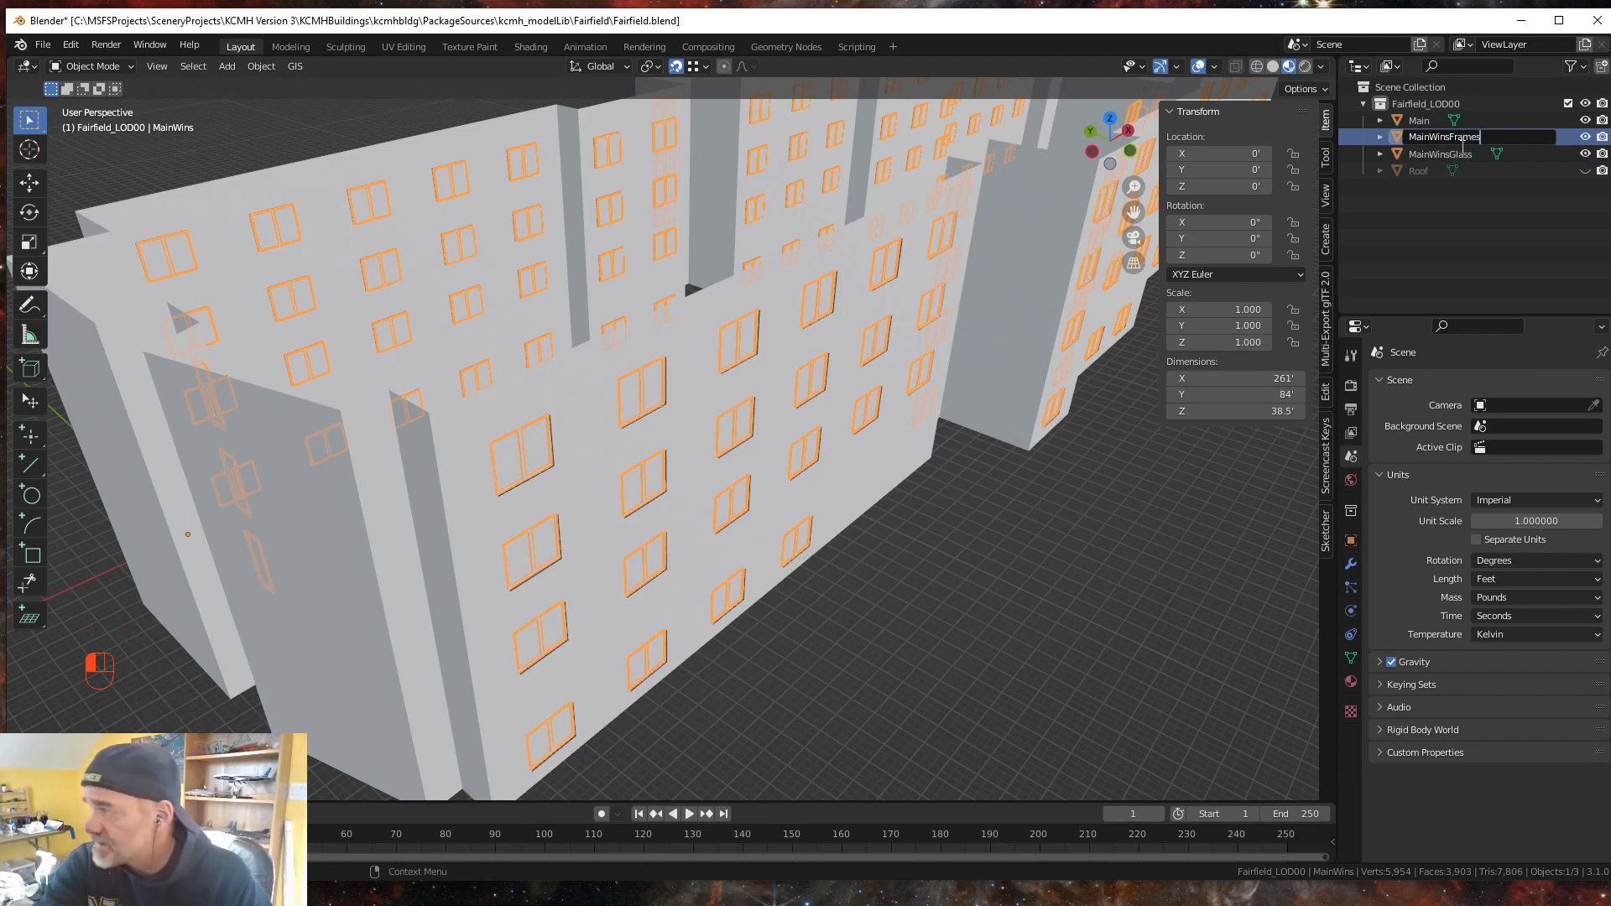
{"action": "key", "text": "Return"}
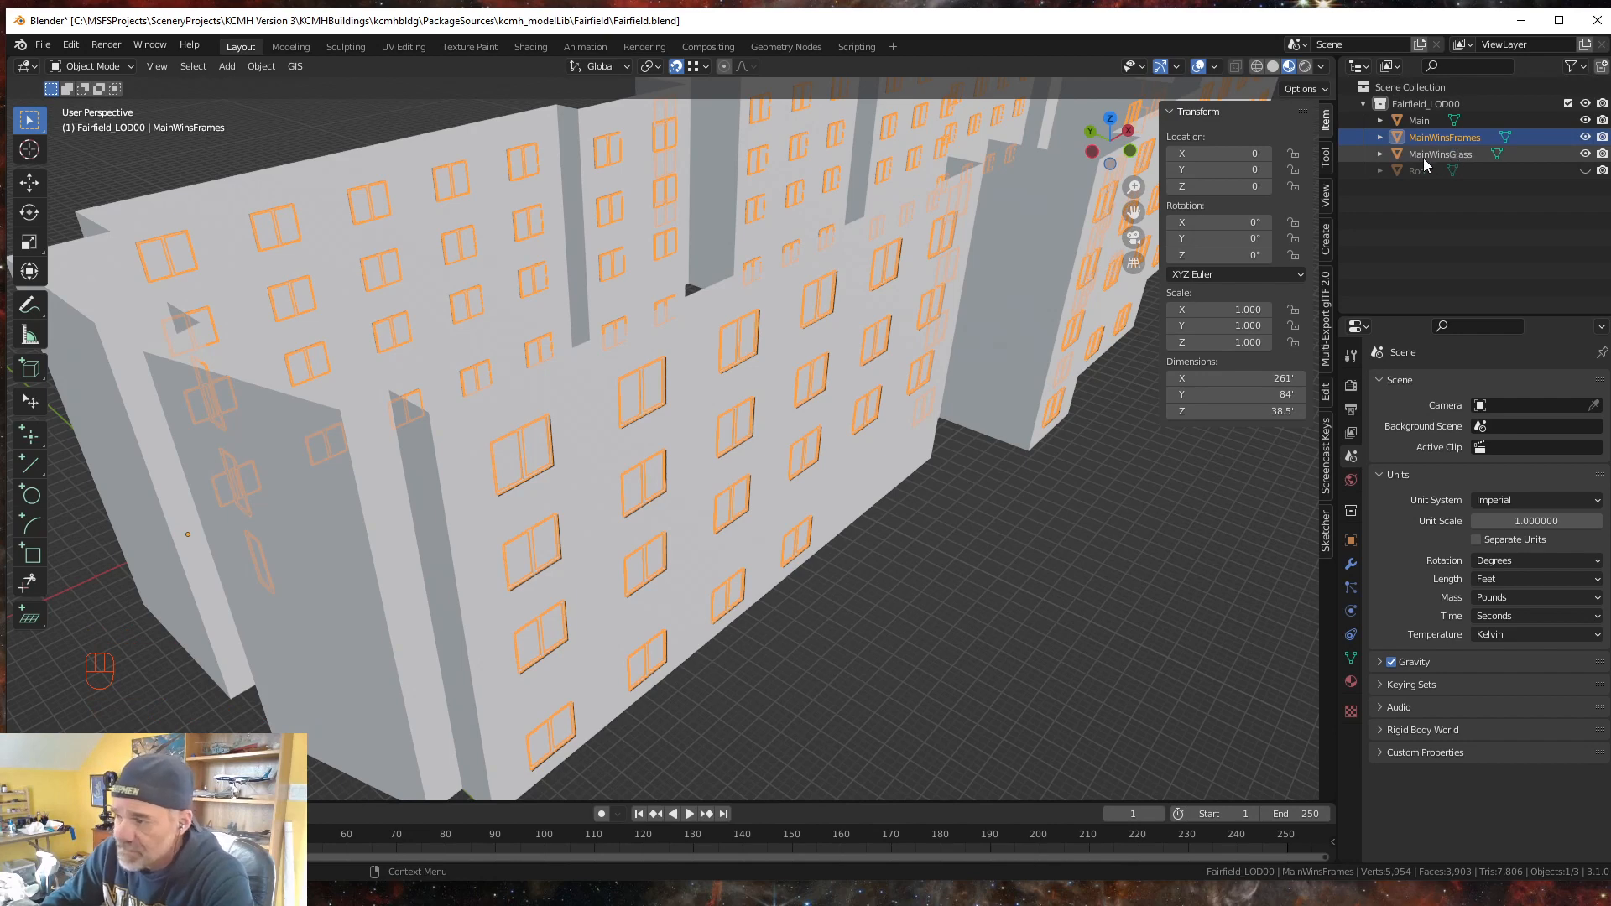
- Create a new material for the MainWinsFrames object and name it Frames
{"action": "left_click", "coordinate": [1447, 138]}
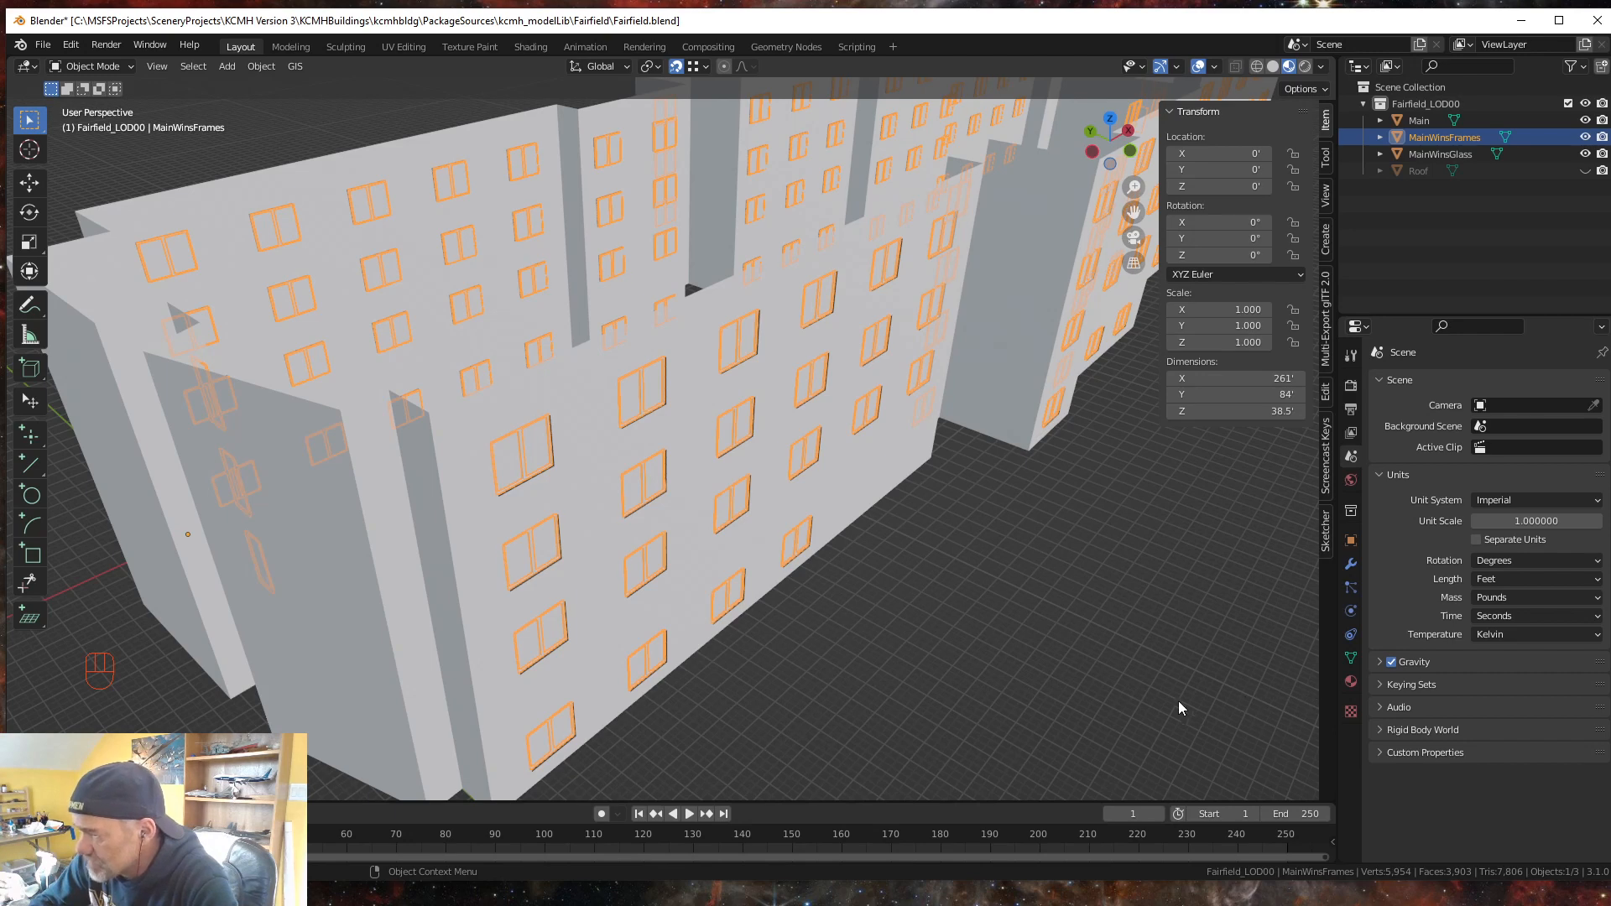
{"action": "left_click", "coordinate": [1351, 682]}
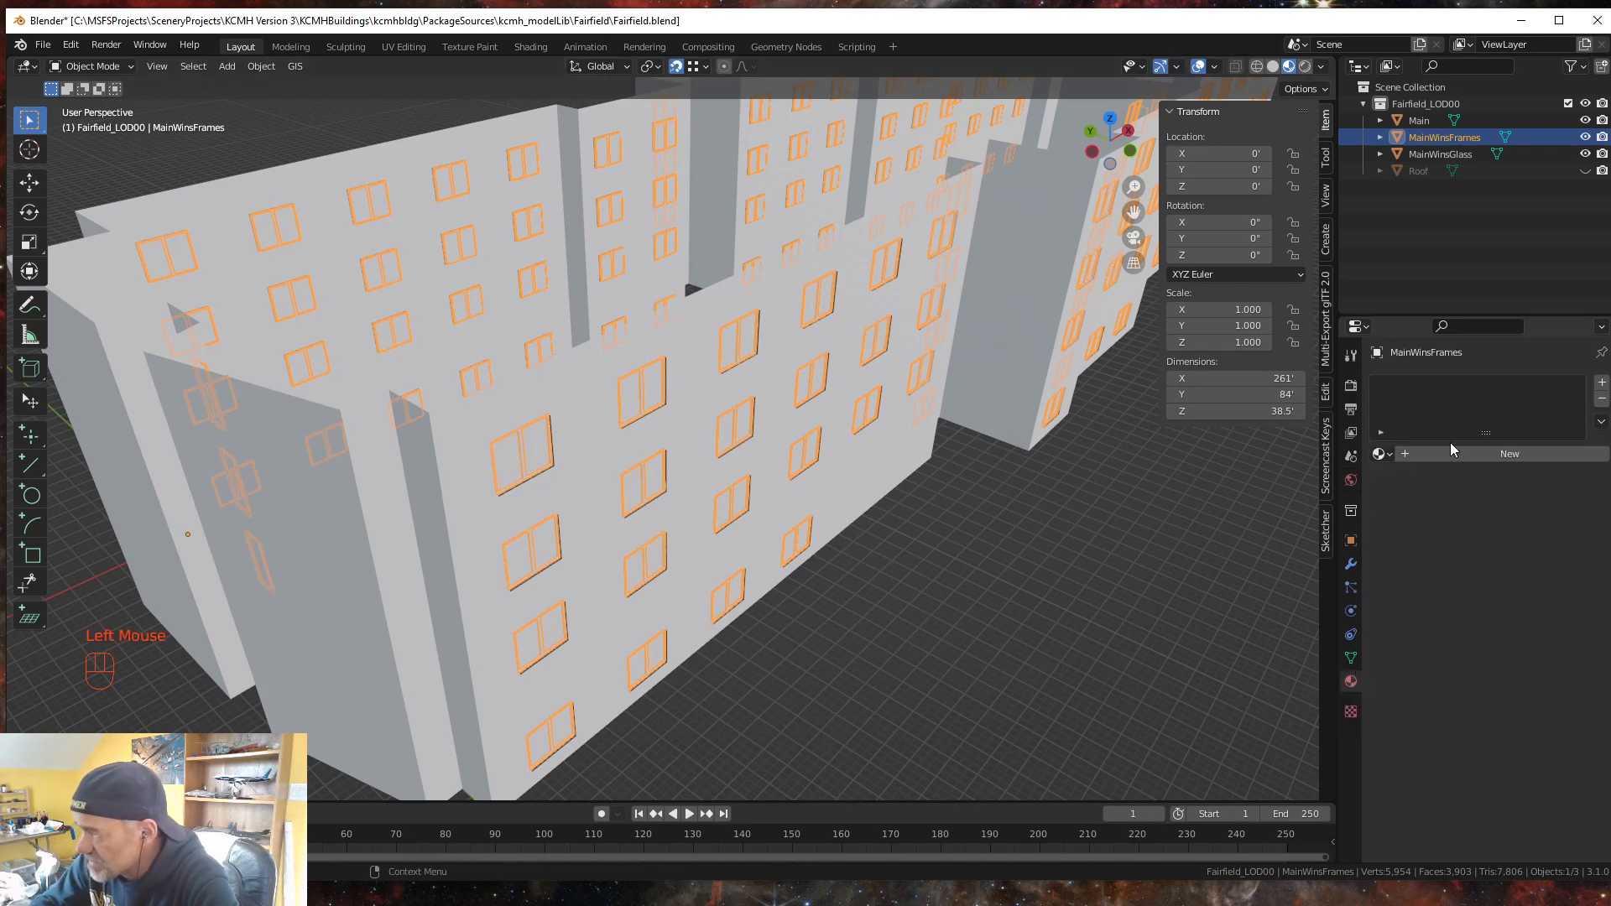
{"action": "left_click", "coordinate": [1504, 454]}
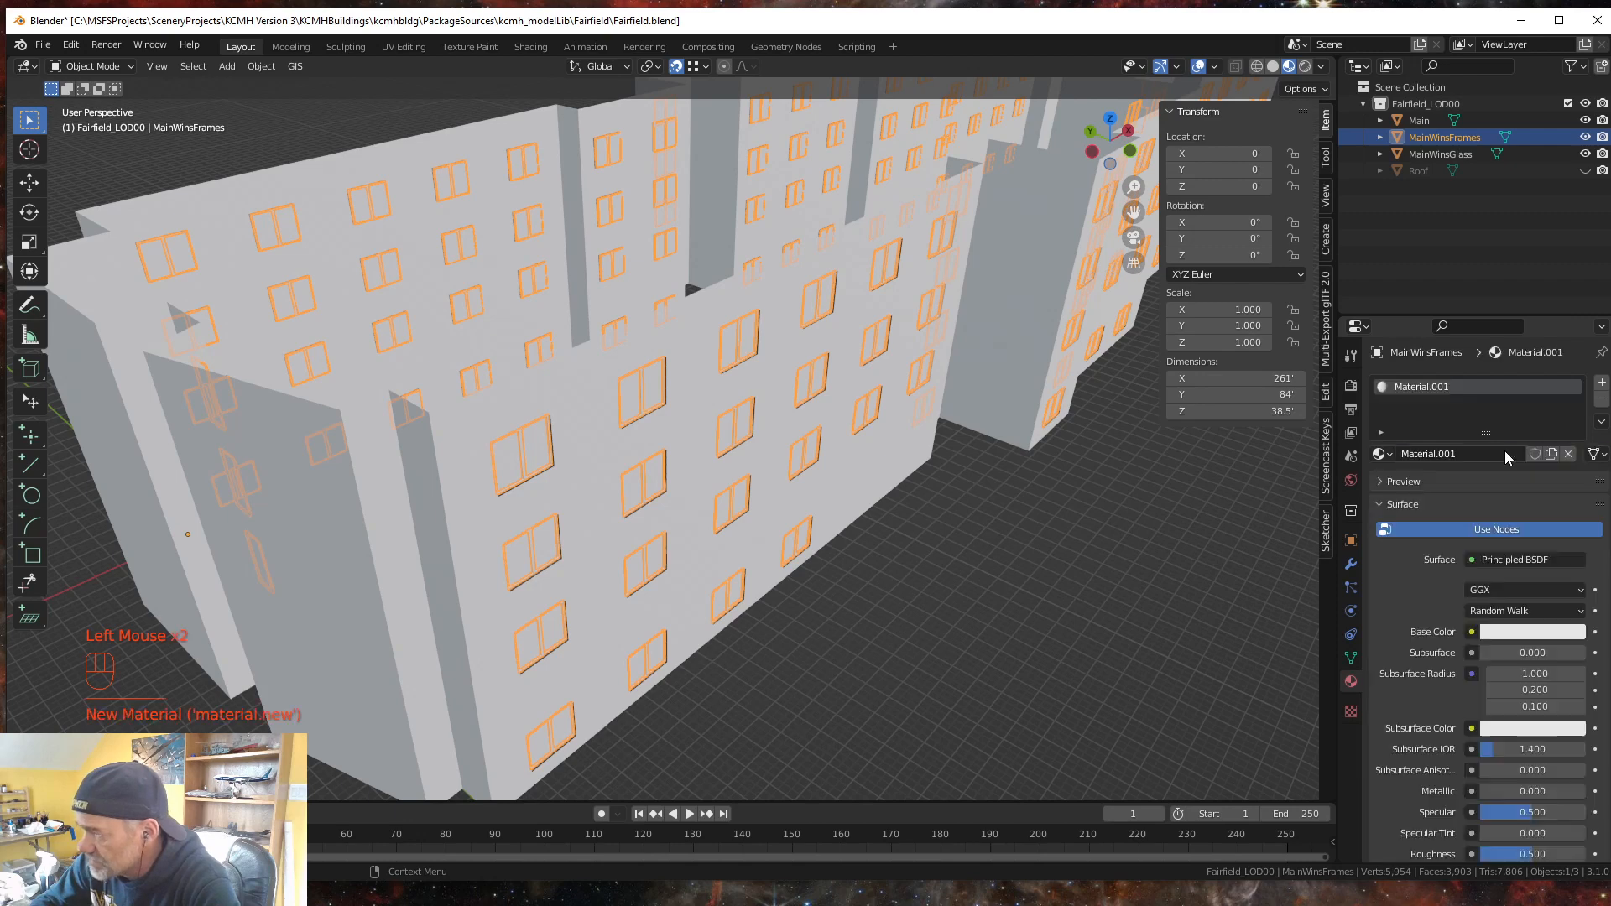
{"action": "left_click", "coordinate": [1452, 454]}
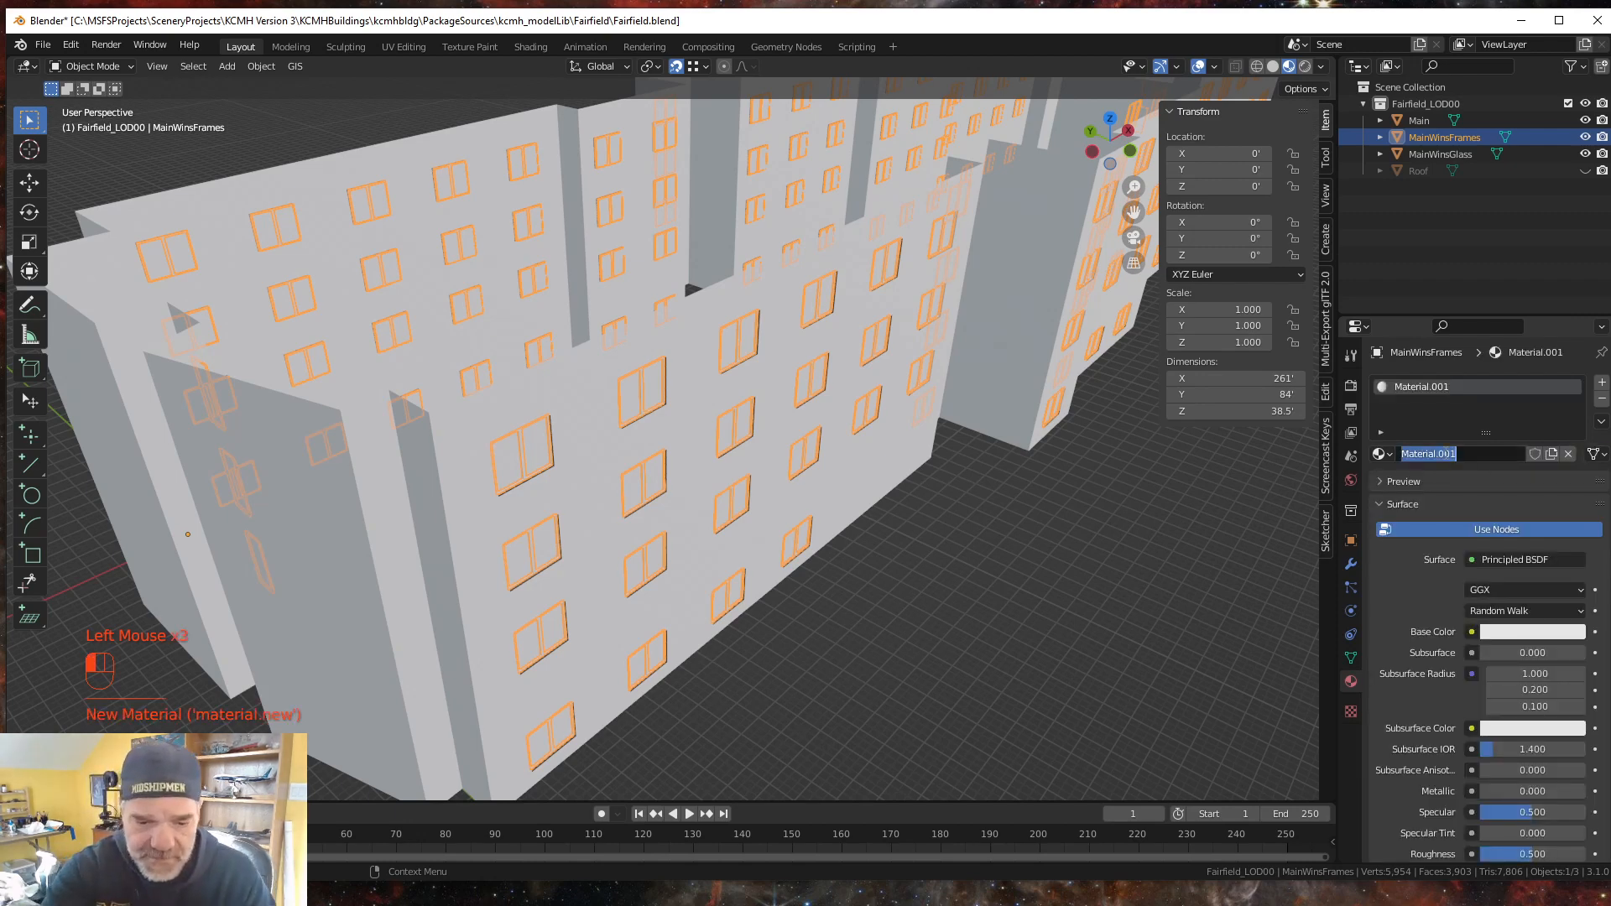
{"action": "type", "text": "Frame"}
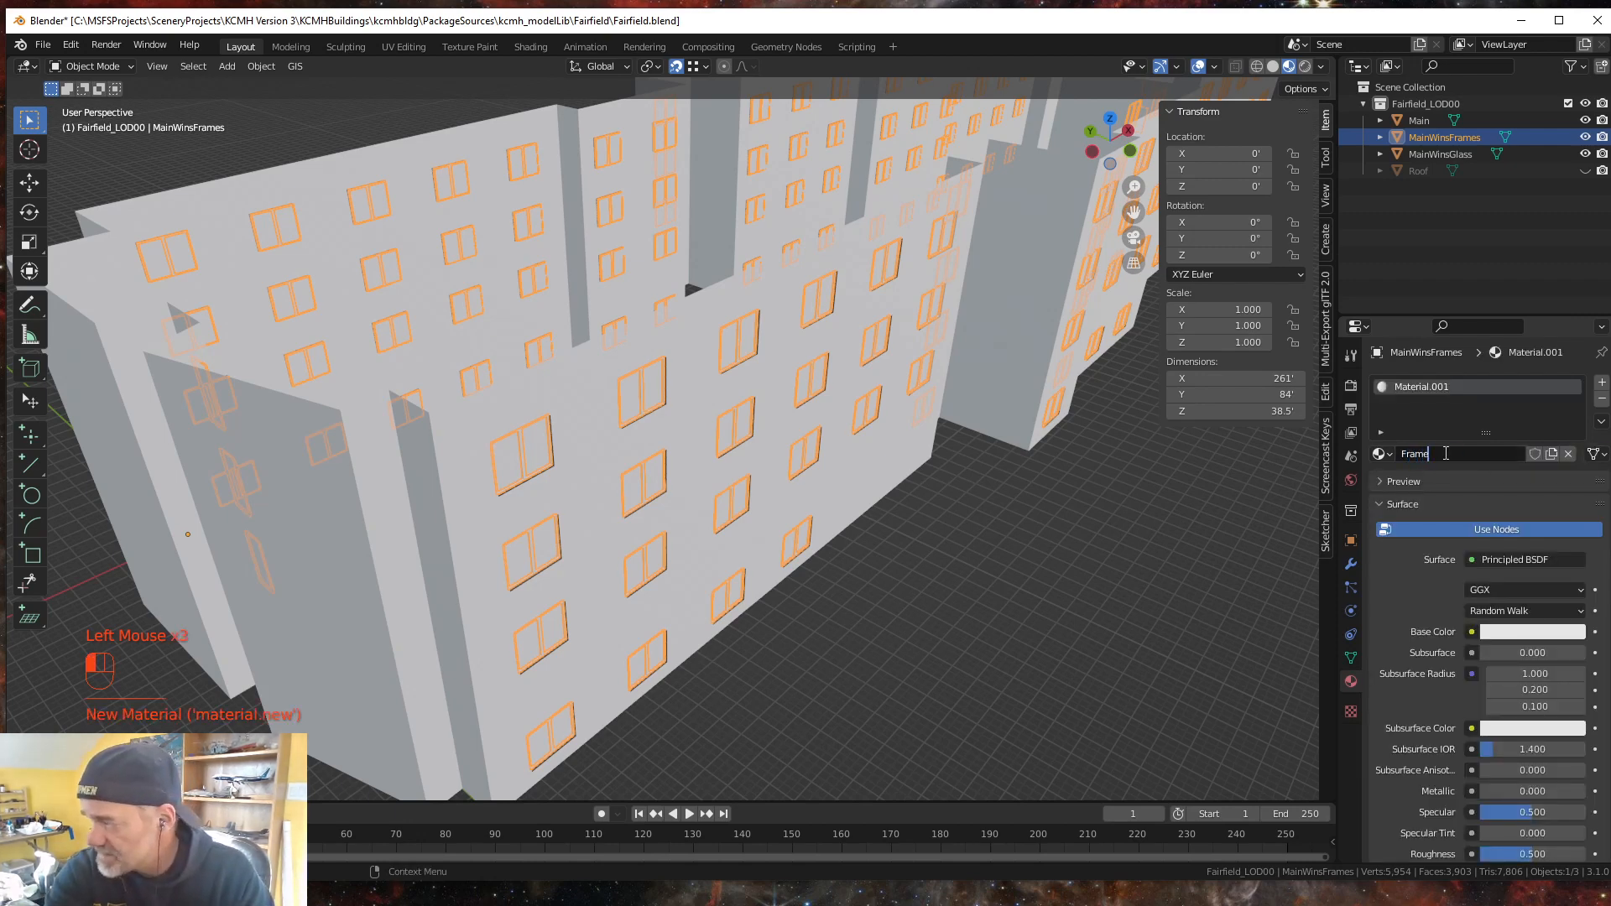
{"action": "type", "text": "s"}
{"action": "key", "text": "Return"}
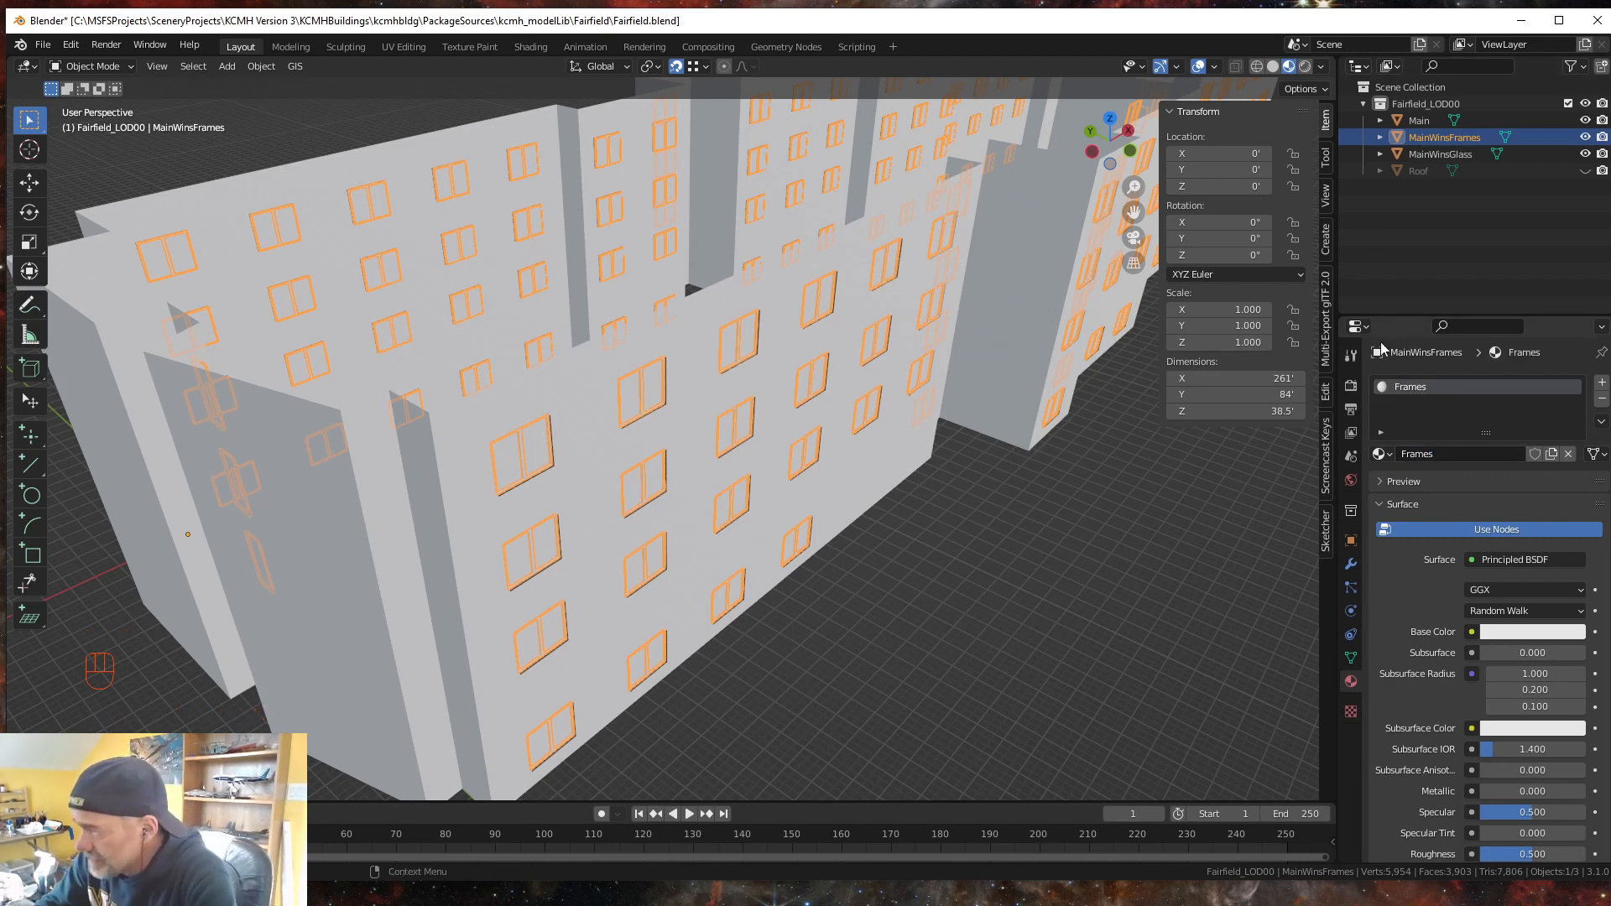
- Set the Frames material's Metallic to 0.866 and Roughness to 0.083, and deselect the frames to check their look
{"action": "left_click", "coordinate": [1519, 631]}
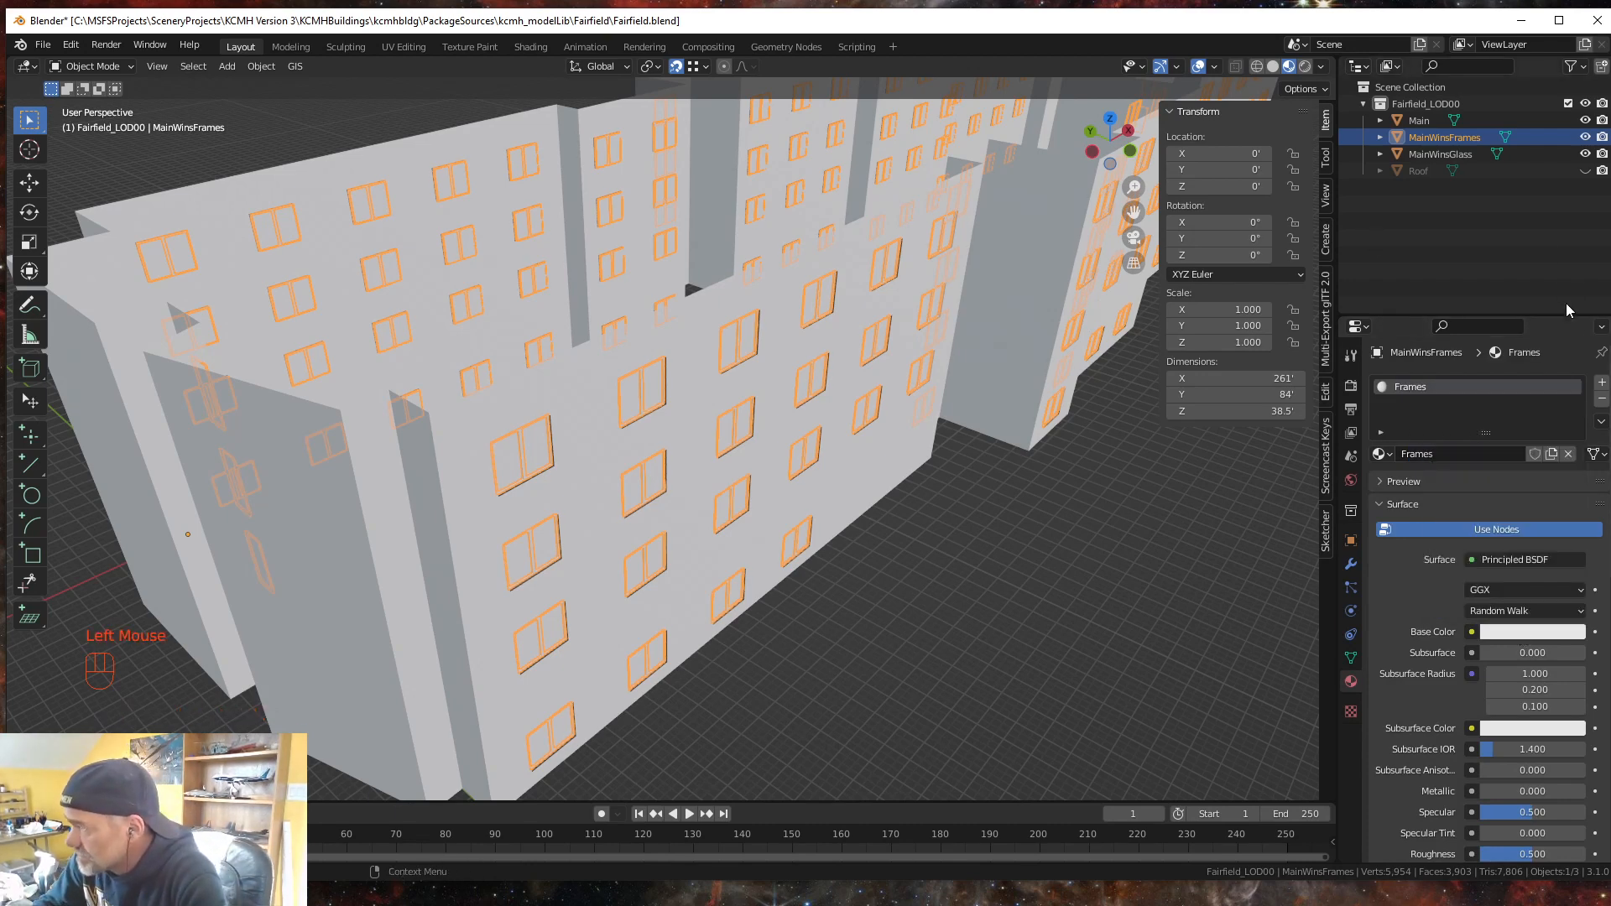
{"action": "left_click", "coordinate": [1523, 629]}
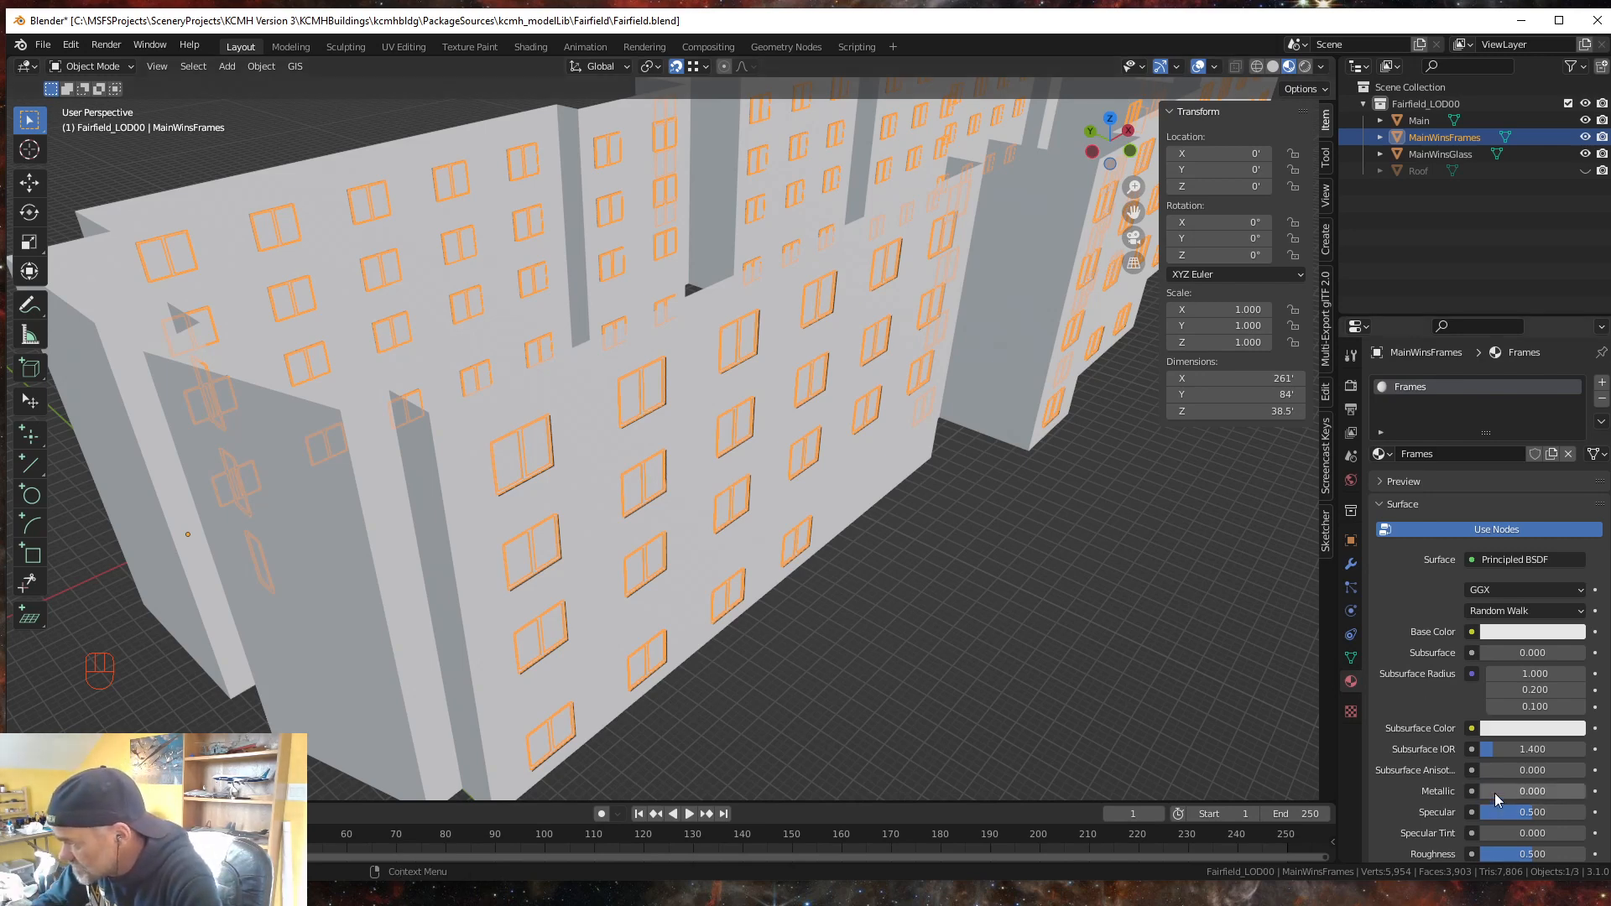
{"action": "left_click_drag", "start_coordinate": [1487, 792], "coordinate": [1485, 854]}
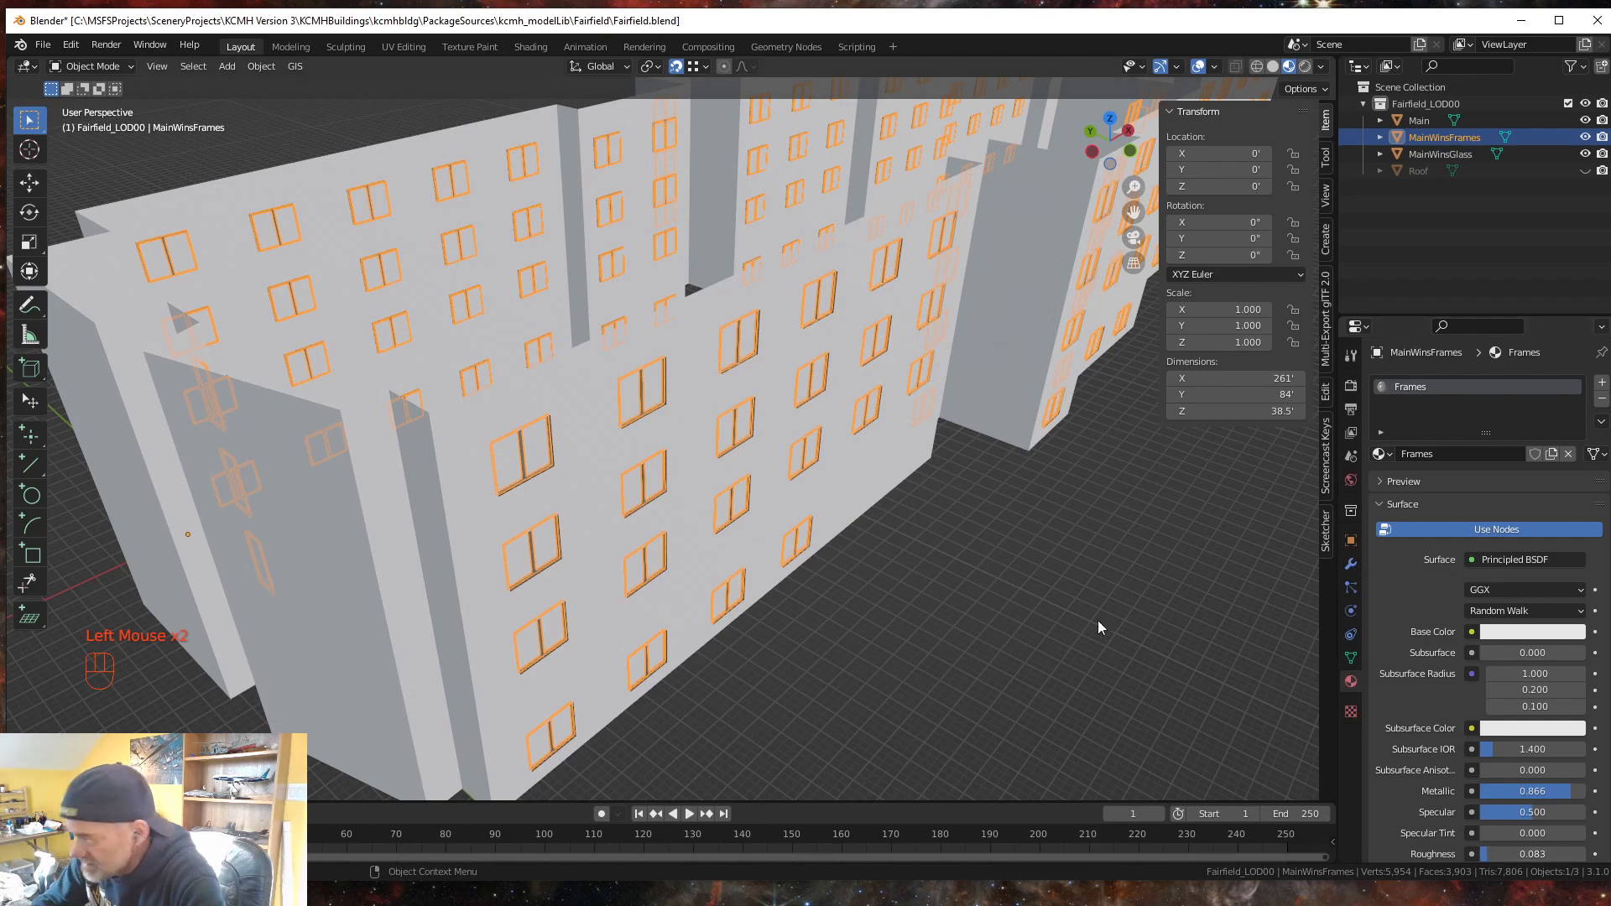
{"action": "scroll", "coordinate": [734, 579], "scroll_direction": "up", "scroll_amount": 3}
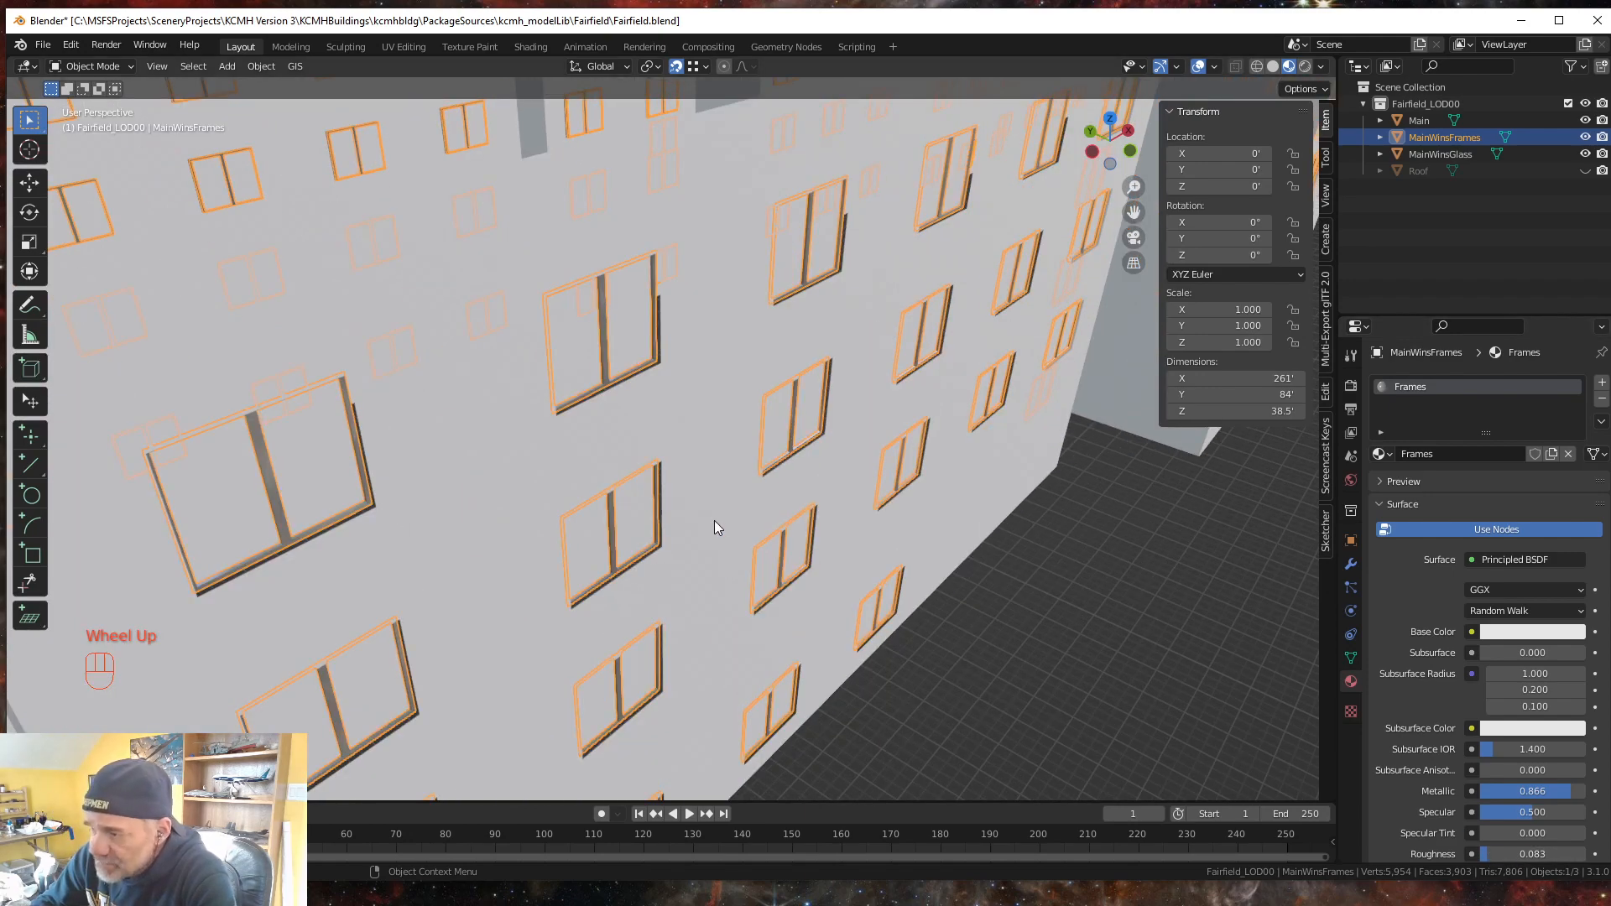
{"action": "mouse_move", "coordinate": [713, 528]}
{"action": "middle_mouse_down"}
{"action": "mouse_move", "coordinate": [730, 532]}
{"action": "mouse_move", "coordinate": [718, 526]}
{"action": "middle_mouse_up"}
{"action": "scroll", "coordinate": [720, 519], "scroll_direction": "down", "scroll_amount": 3}
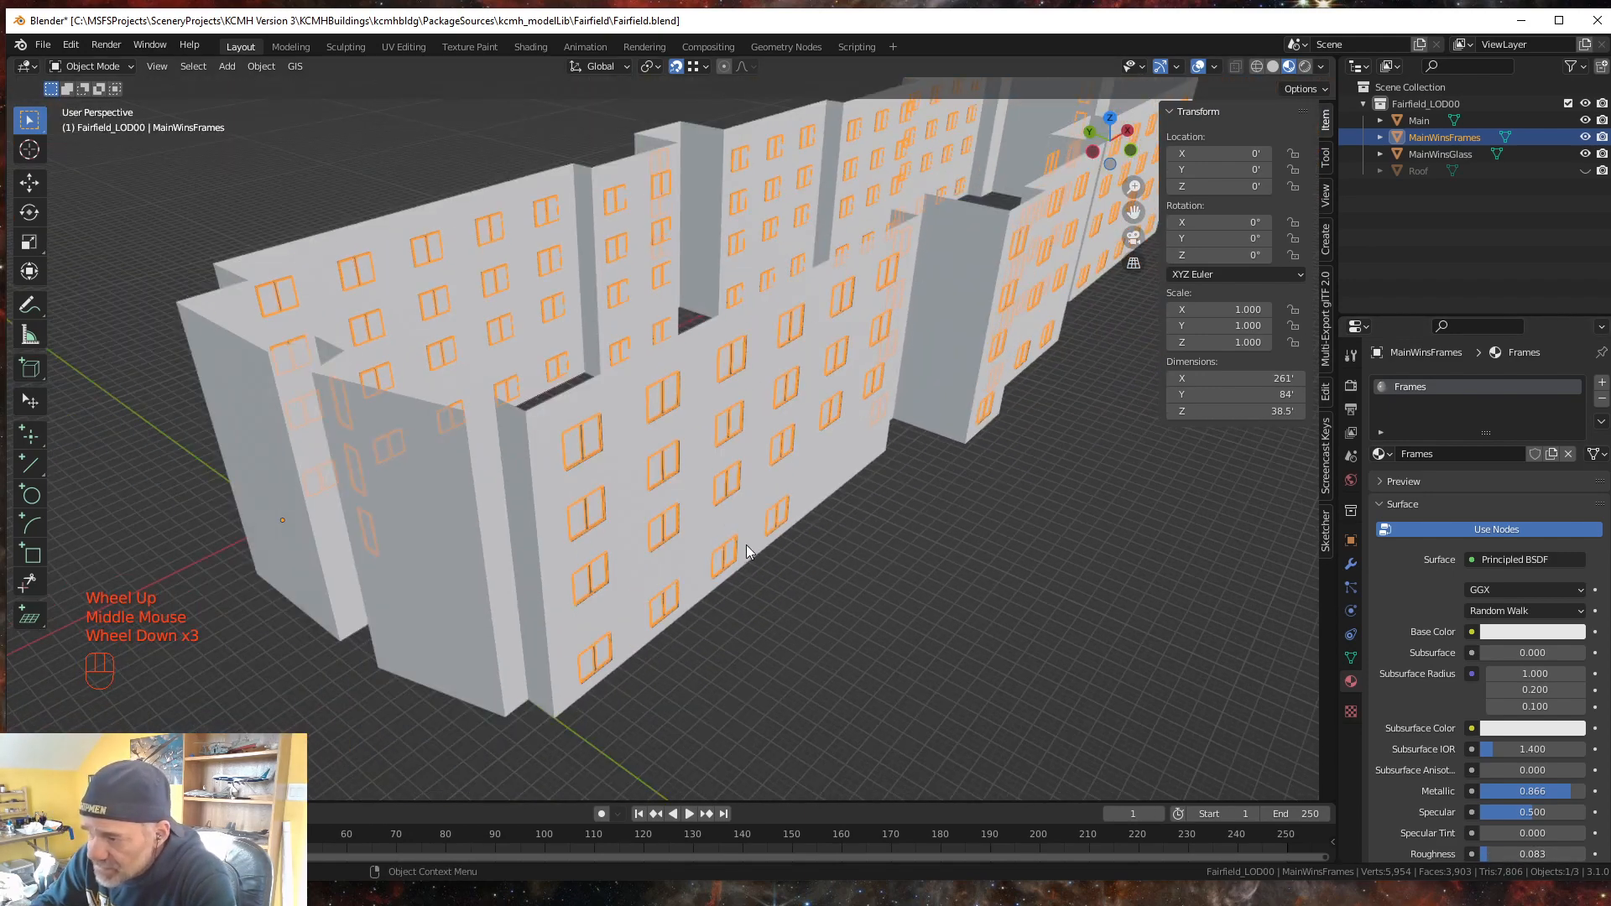
{"action": "scroll", "coordinate": [728, 537], "scroll_direction": "up", "scroll_amount": 1}
{"action": "left_click", "coordinate": [851, 659]}
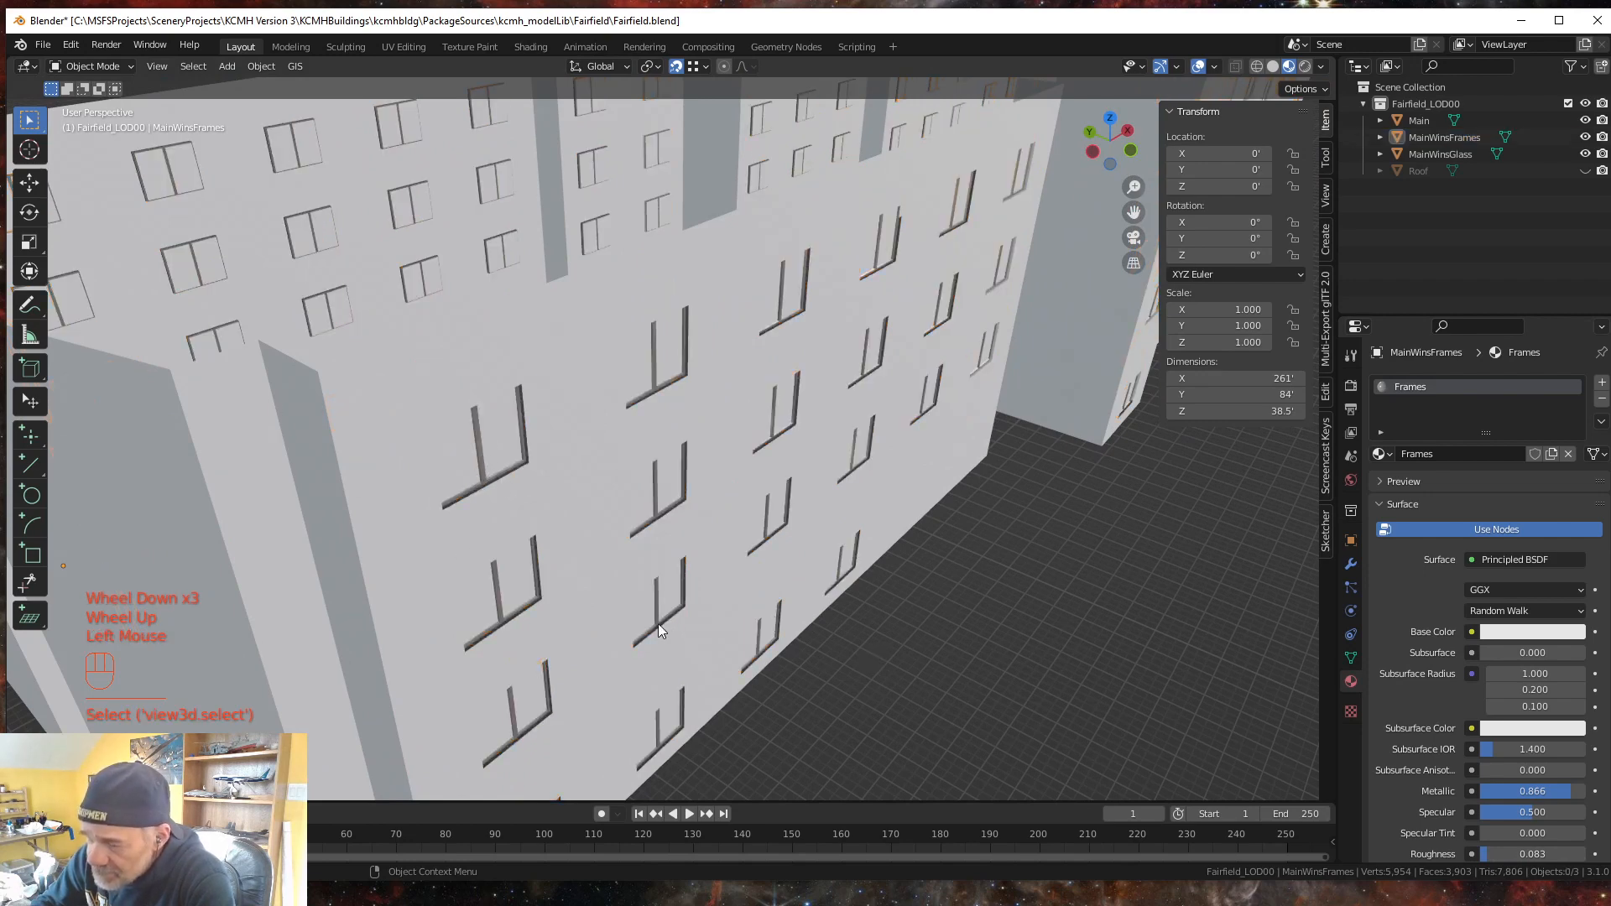
- Create a new material for the MainWinsGlass object and name it GlassDK
{"action": "middle_click_drag", "start_coordinate": [715, 643], "coordinate": [700, 643]}
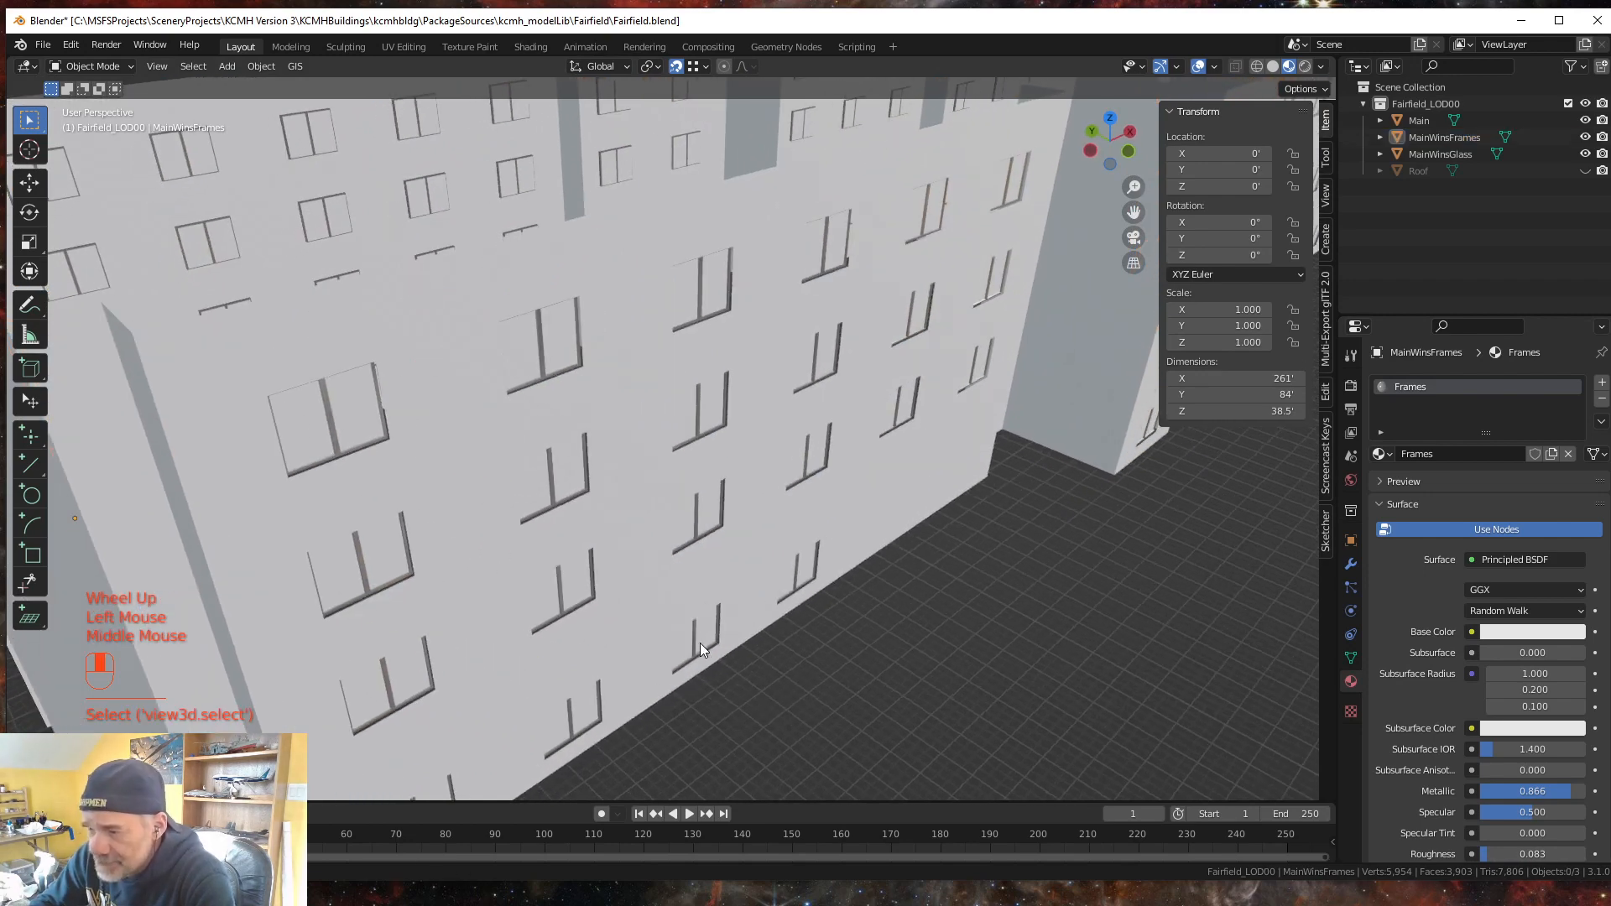
{"action": "left_click", "coordinate": [555, 341]}
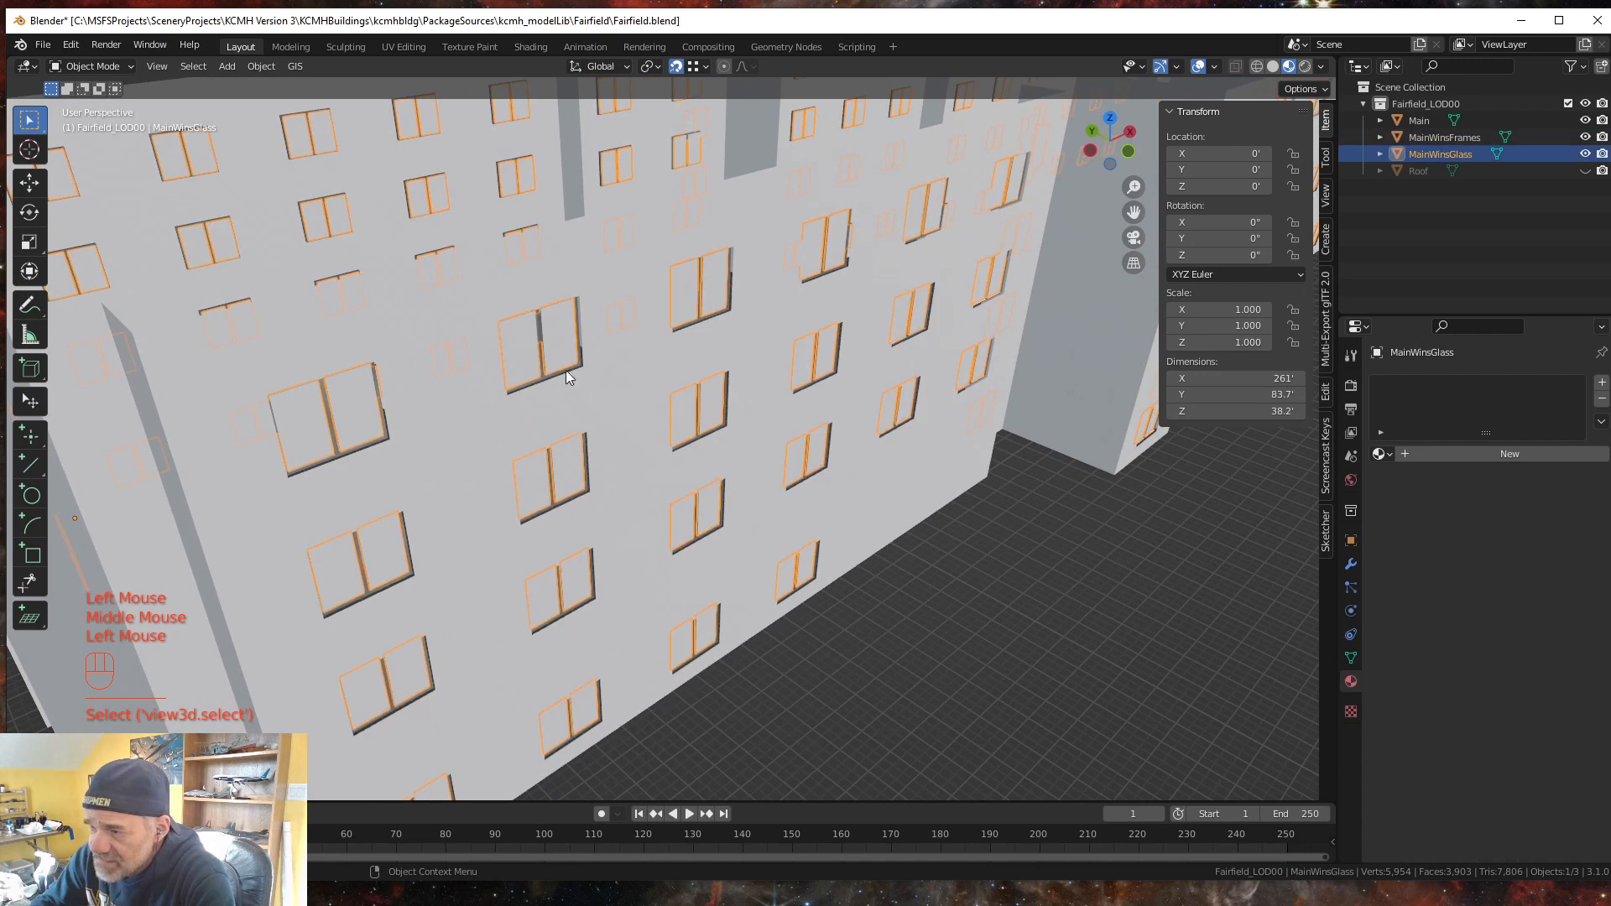
{"action": "left_click", "coordinate": [1484, 450]}
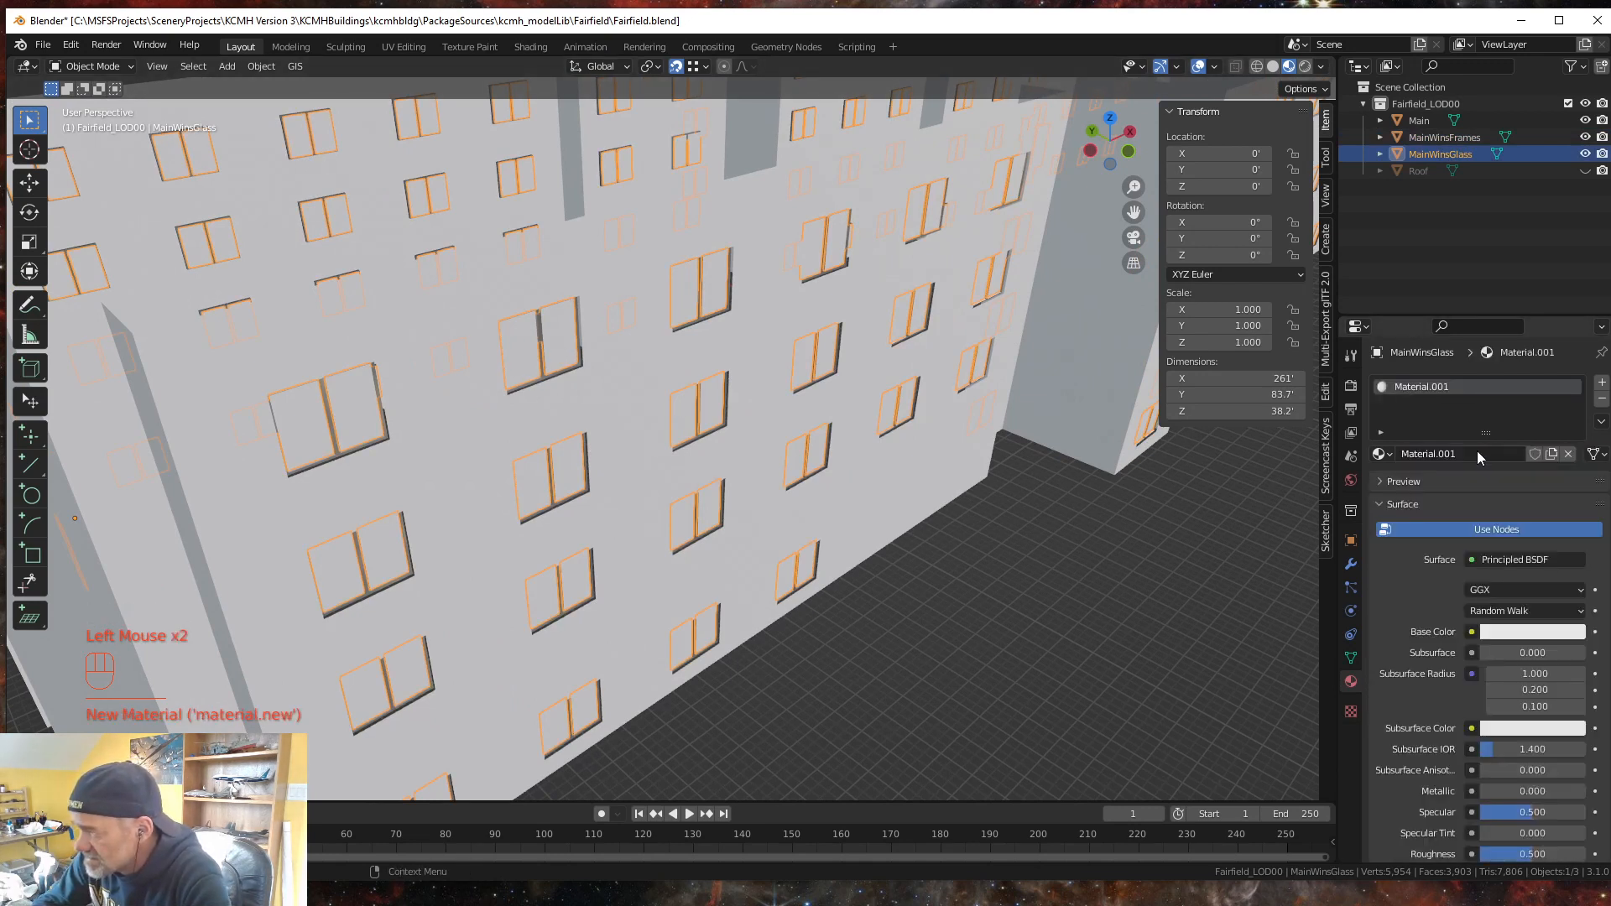
{"action": "left_click", "coordinate": [1467, 454]}
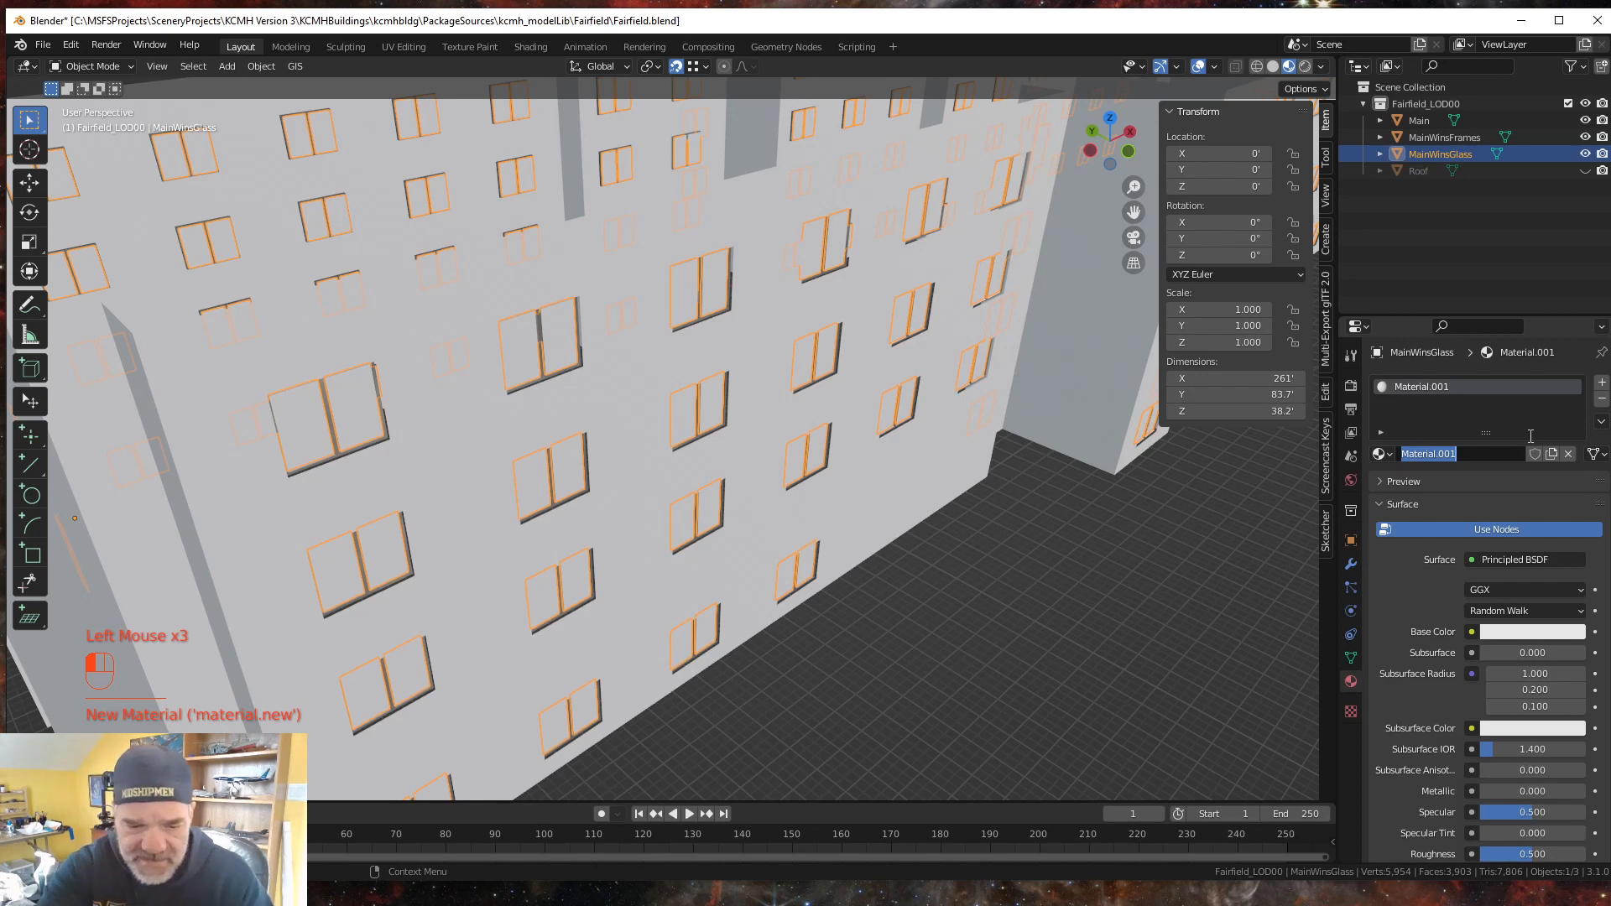
{"action": "type", "text": "G"}
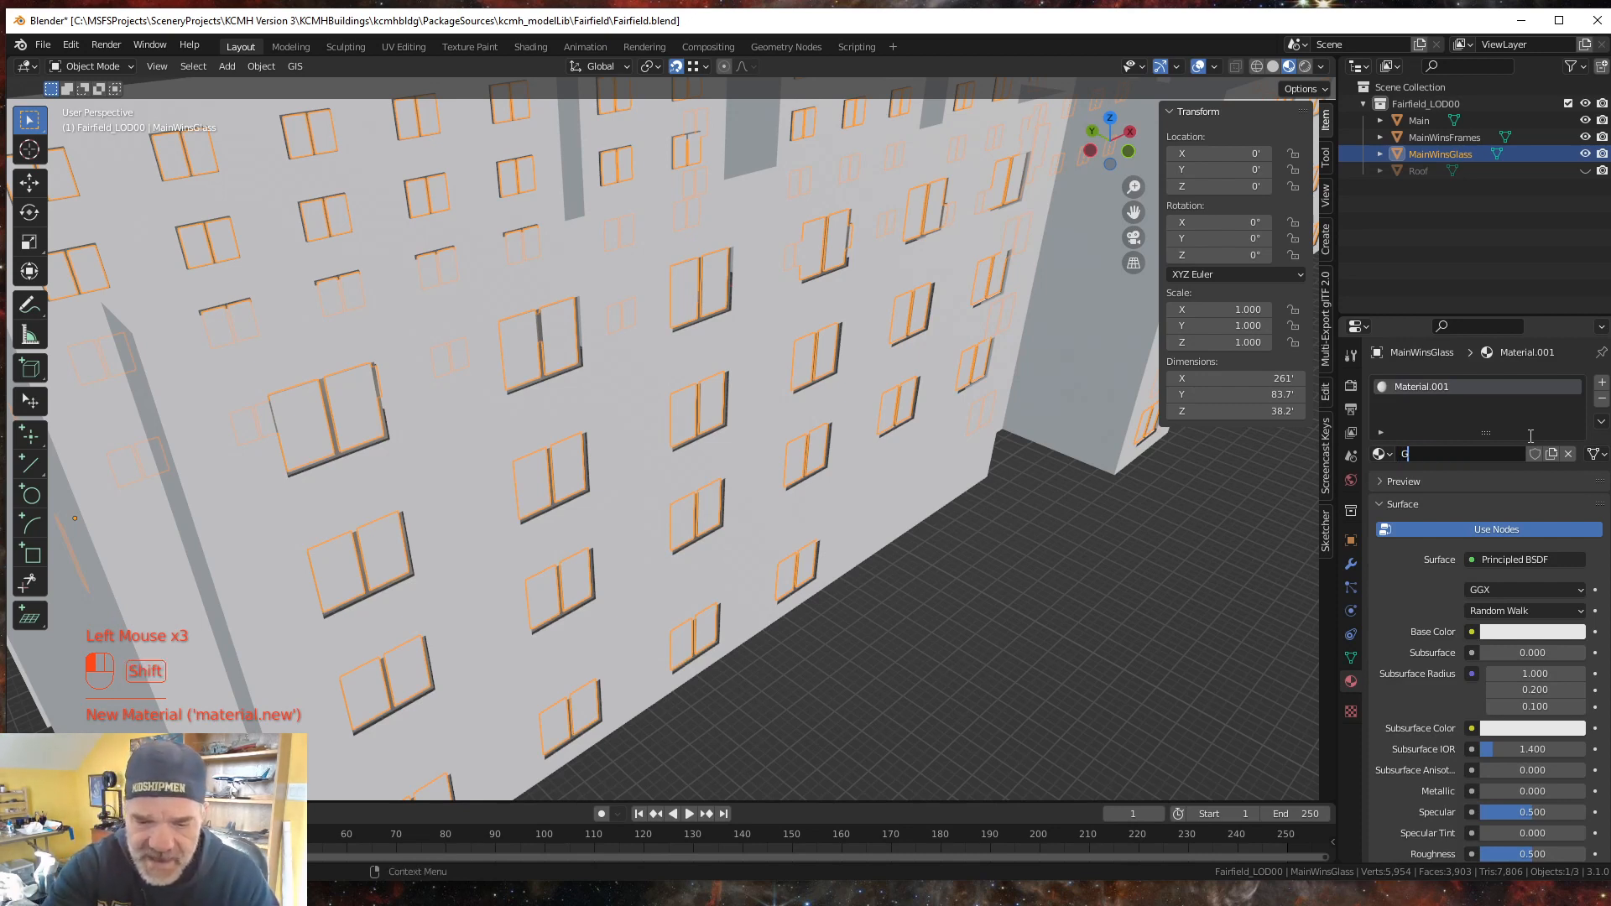
{"action": "type", "text": "lass"}
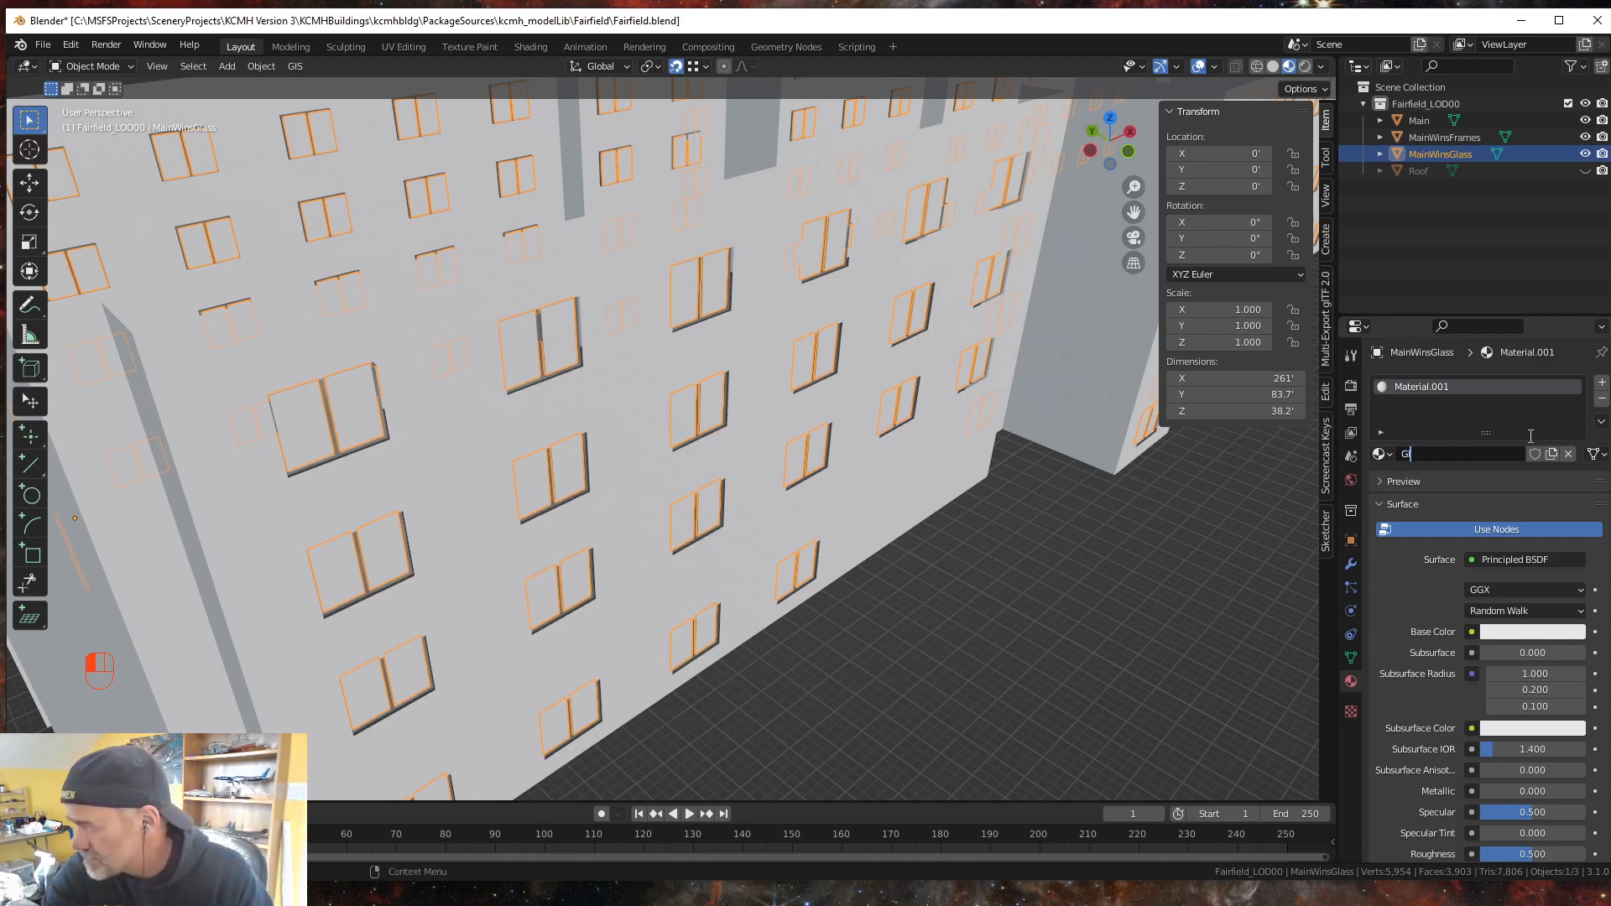
{"action": "type", "text": "DK"}
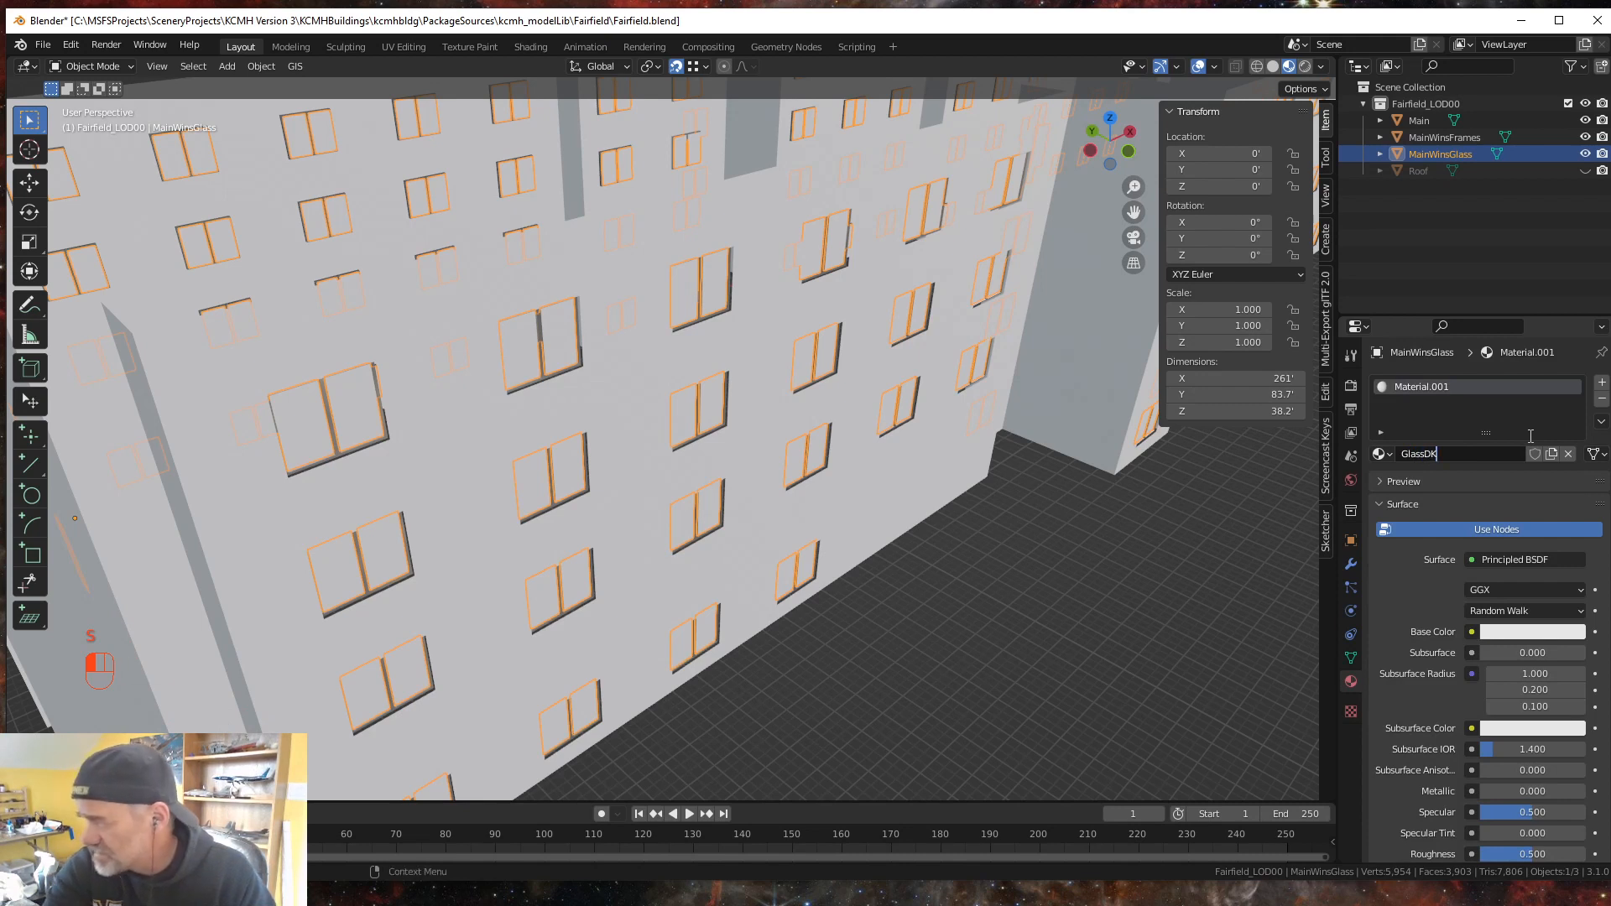
{"action": "key", "text": "Return"}
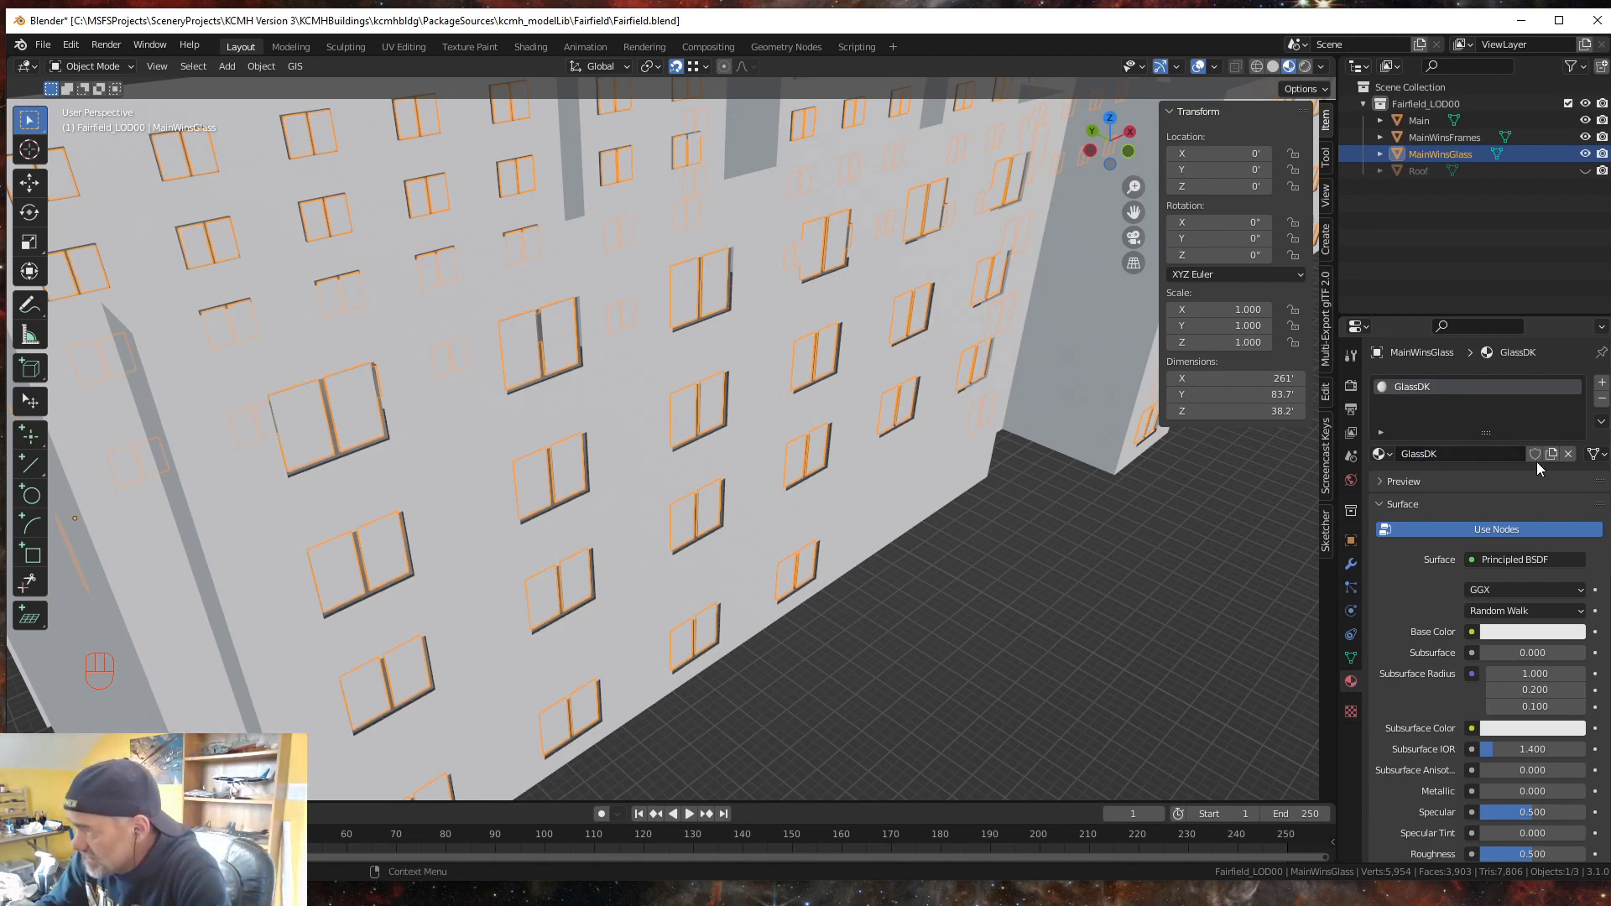
- Set the GlassDK material's MSFS type to Glass and check the window panes on the facade
{"action": "scroll", "coordinate": [1442, 479], "scroll_direction": "down", "scroll_amount": 3}
{"action": "scroll", "coordinate": [1442, 475], "scroll_direction": "down", "scroll_amount": 7}
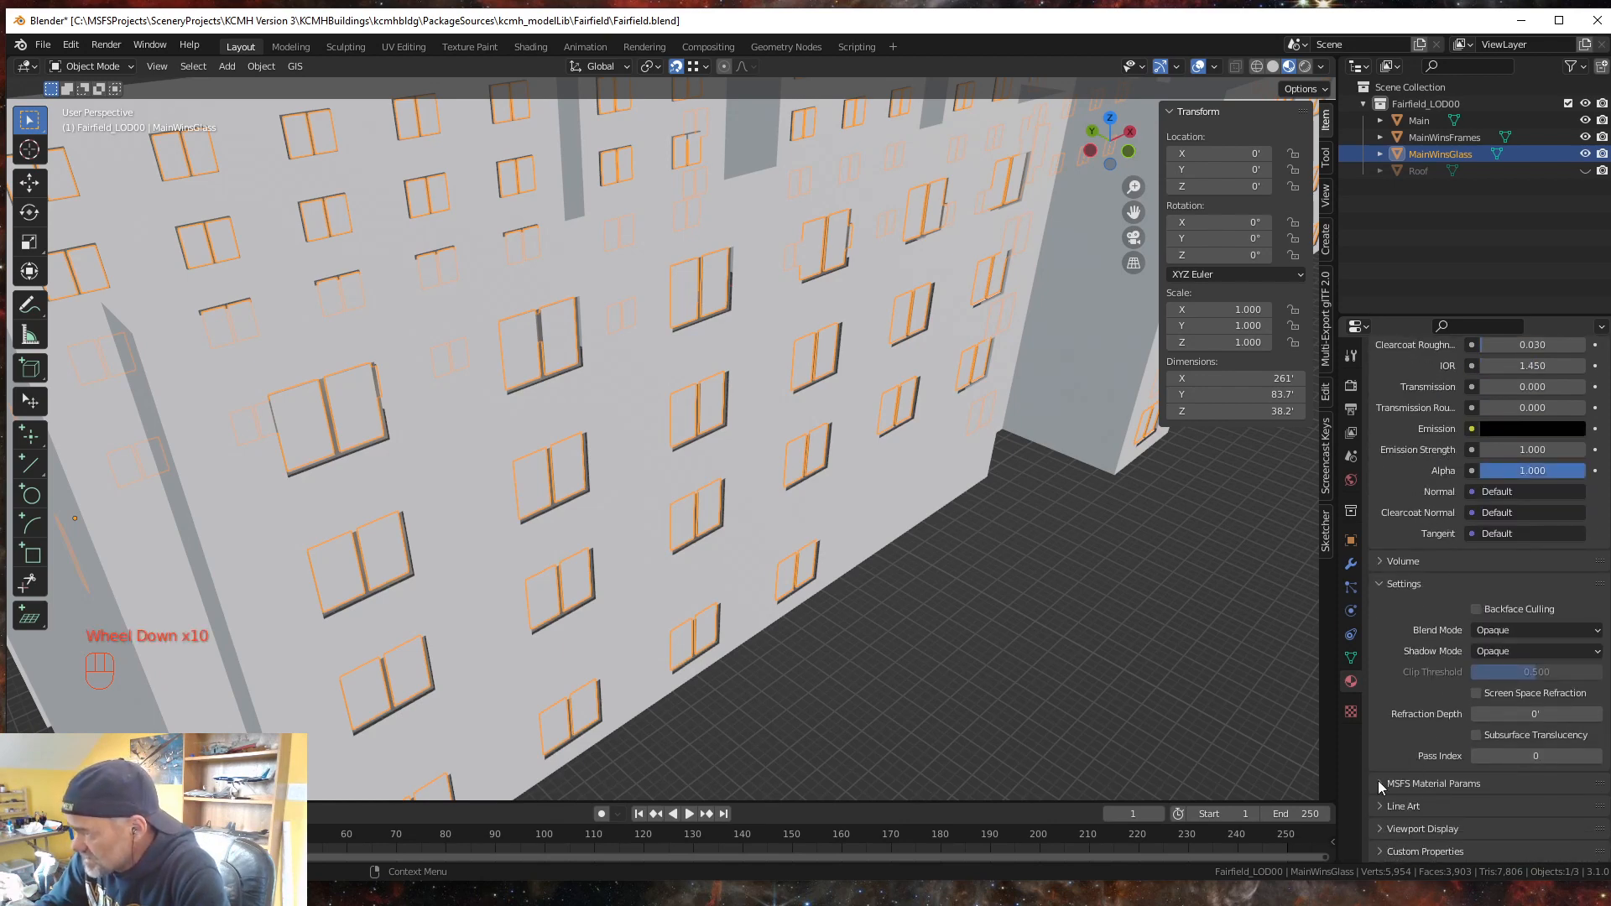
{"action": "left_click", "coordinate": [1379, 784]}
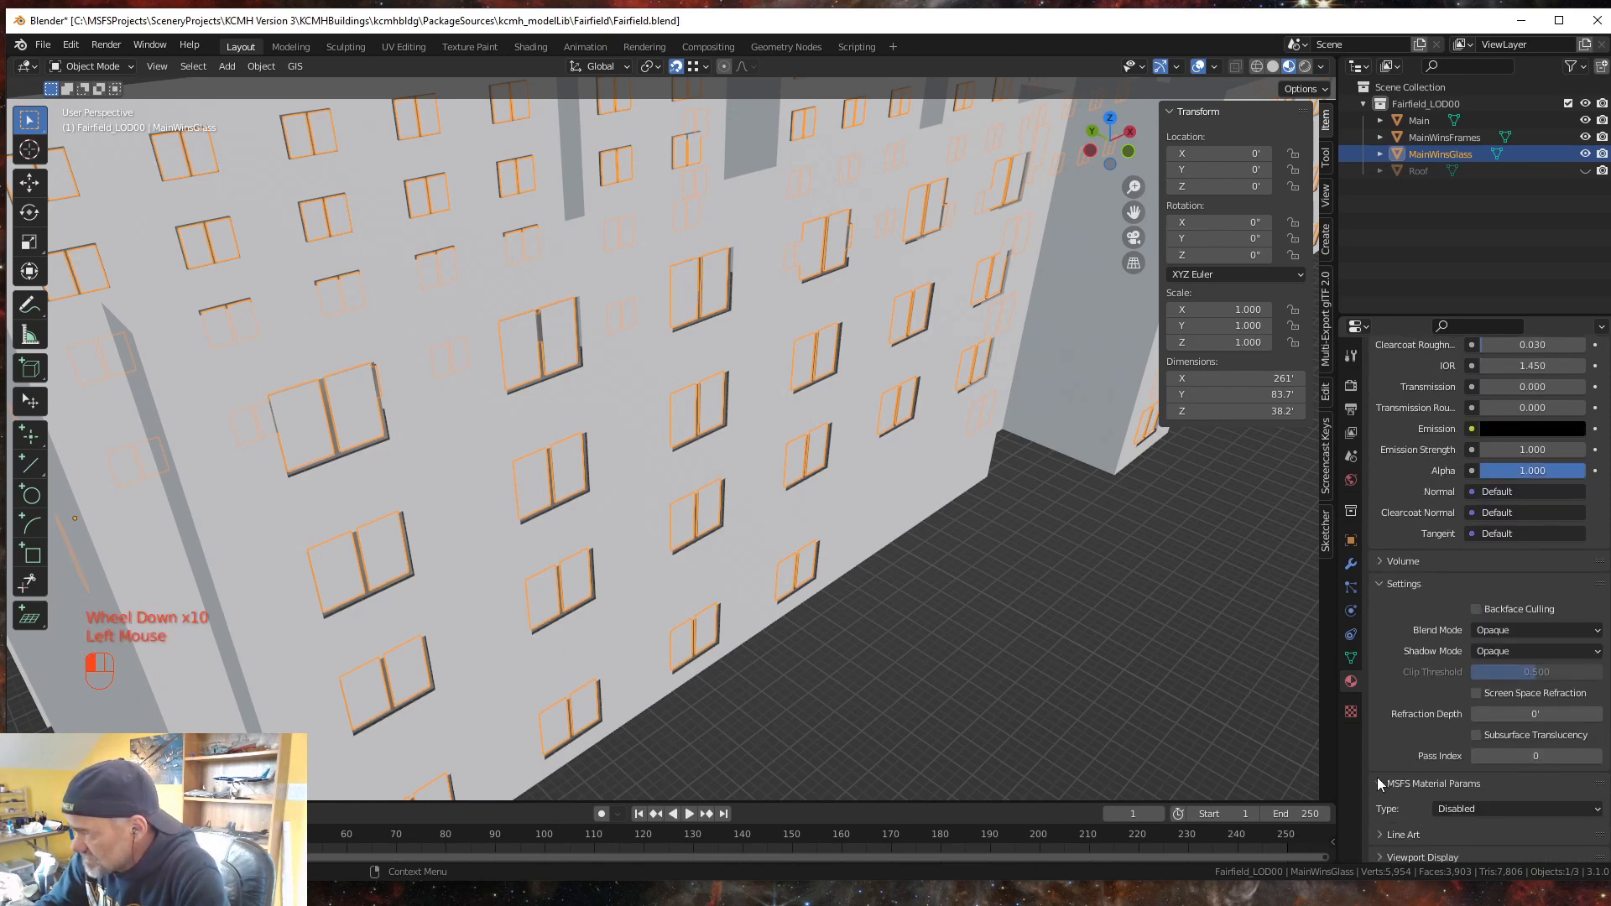
{"action": "left_click", "coordinate": [1586, 810]}
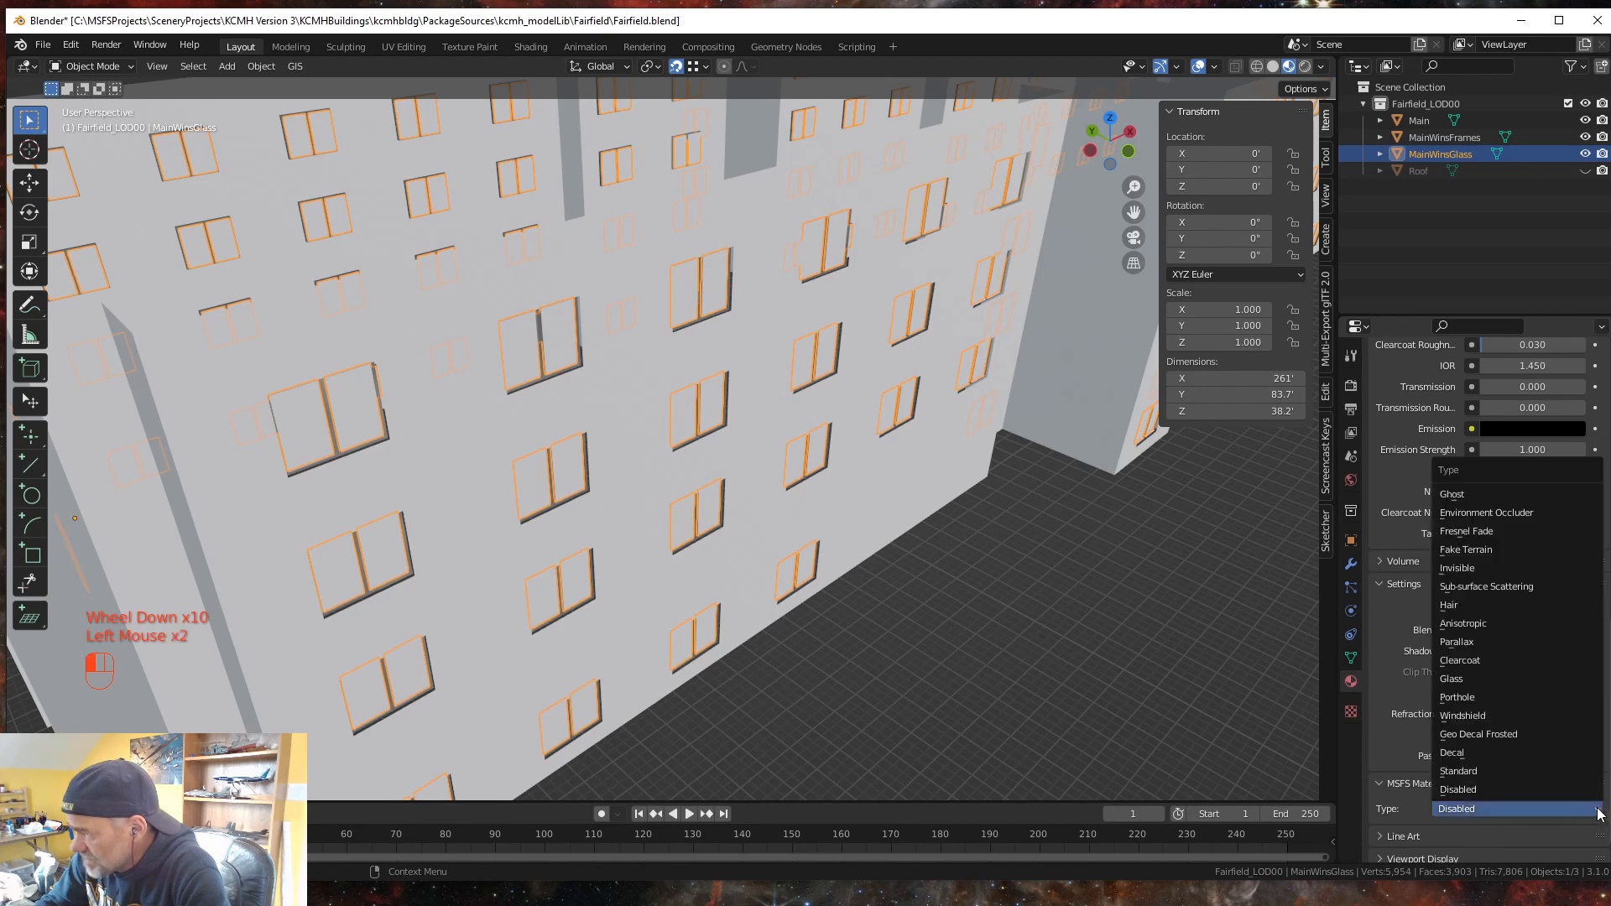
{"action": "left_click", "coordinate": [1459, 678]}
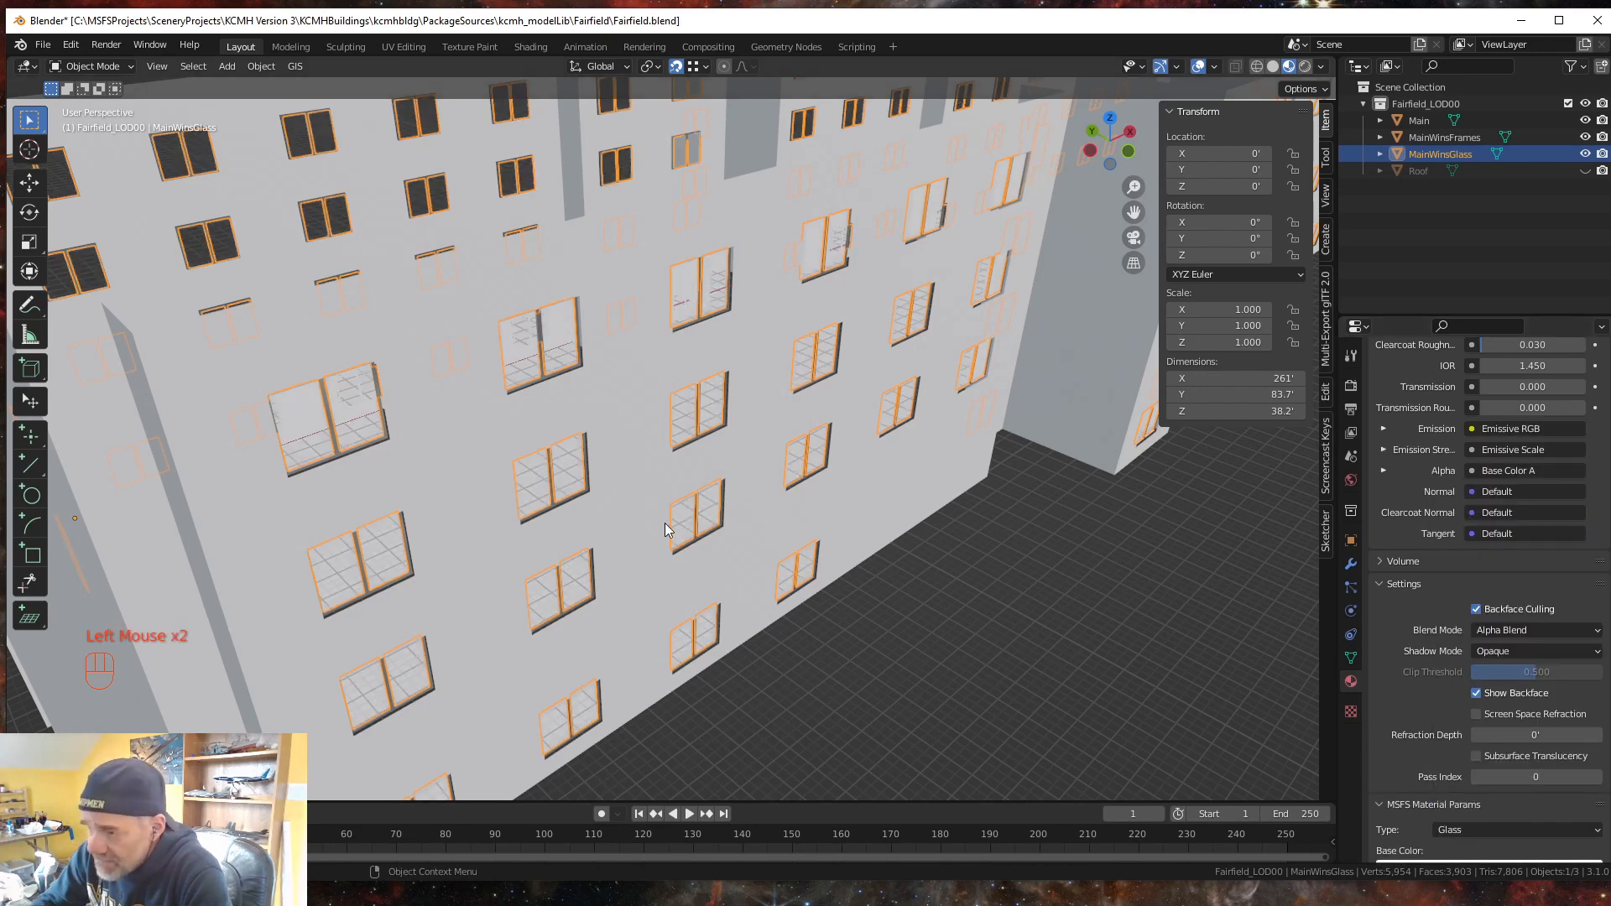
{"action": "middle_click_drag", "start_coordinate": [665, 522], "coordinate": [737, 548]}
{"action": "scroll", "coordinate": [694, 543], "scroll_direction": "down", "scroll_amount": 2}
{"action": "scroll", "coordinate": [699, 540], "scroll_direction": "up", "scroll_amount": 1}
{"action": "scroll", "coordinate": [740, 548], "scroll_direction": "up", "scroll_amount": 1}
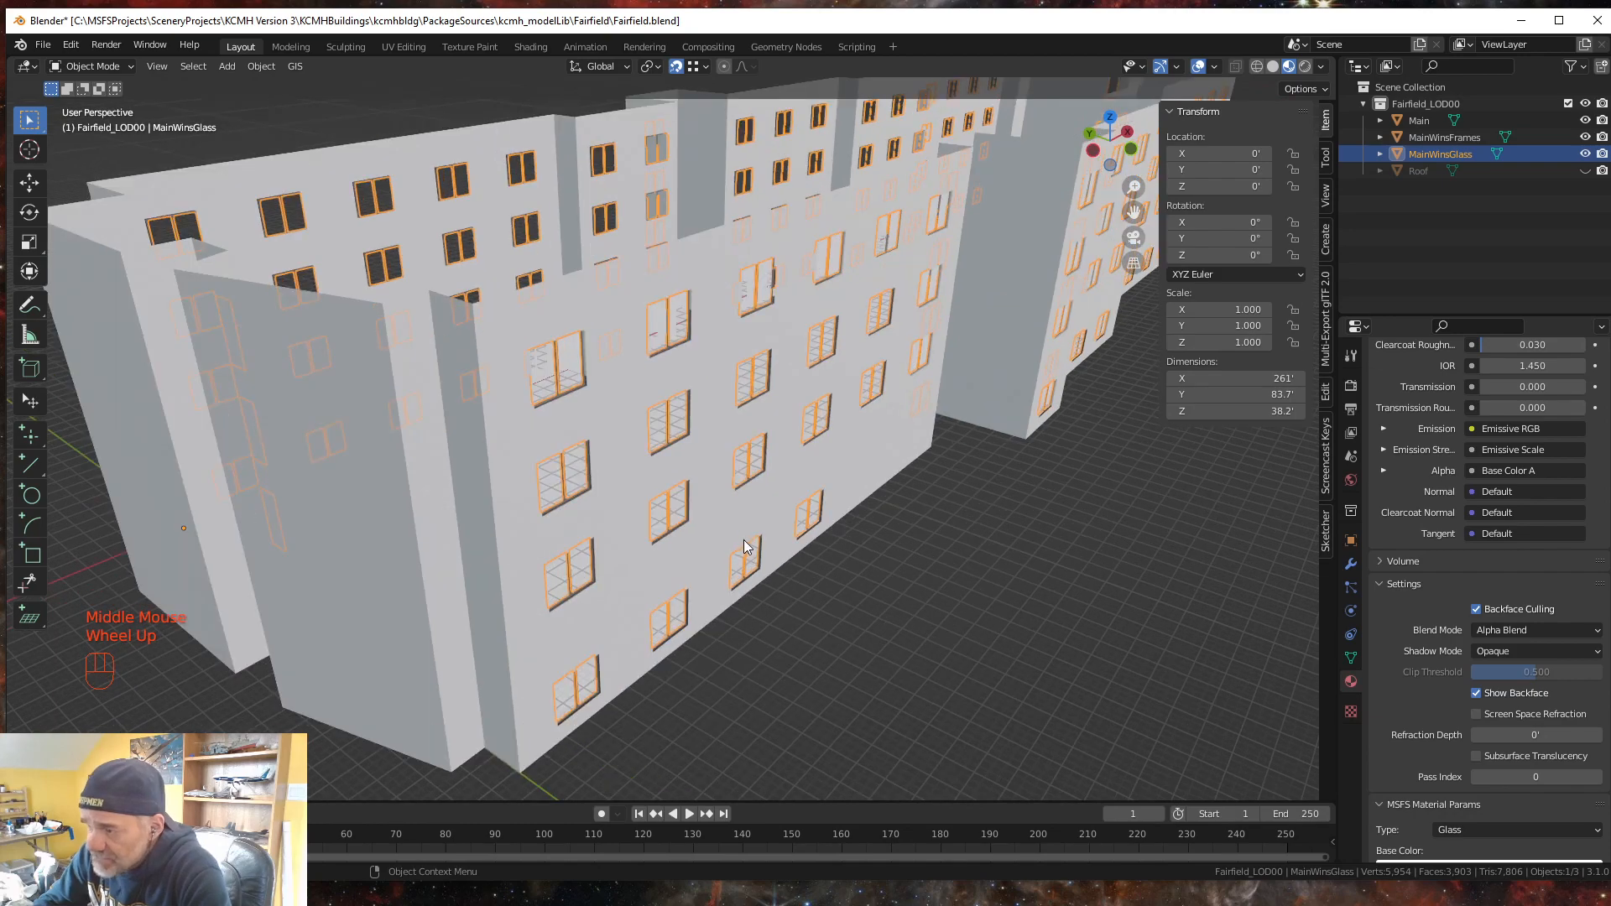
{"action": "mouse_move", "coordinate": [868, 543]}
{"action": "middle_mouse_down"}
{"action": "mouse_move", "coordinate": [906, 561]}
{"action": "mouse_move", "coordinate": [1015, 557]}
{"action": "mouse_move", "coordinate": [817, 542]}
{"action": "mouse_move", "coordinate": [853, 547]}
{"action": "middle_mouse_up"}
- Set GlassDK's MSFS base color to a dark reddish brown with hue 0.018 and saturation 0.709
{"action": "scroll", "coordinate": [1483, 780], "scroll_direction": "down", "scroll_amount": 2}
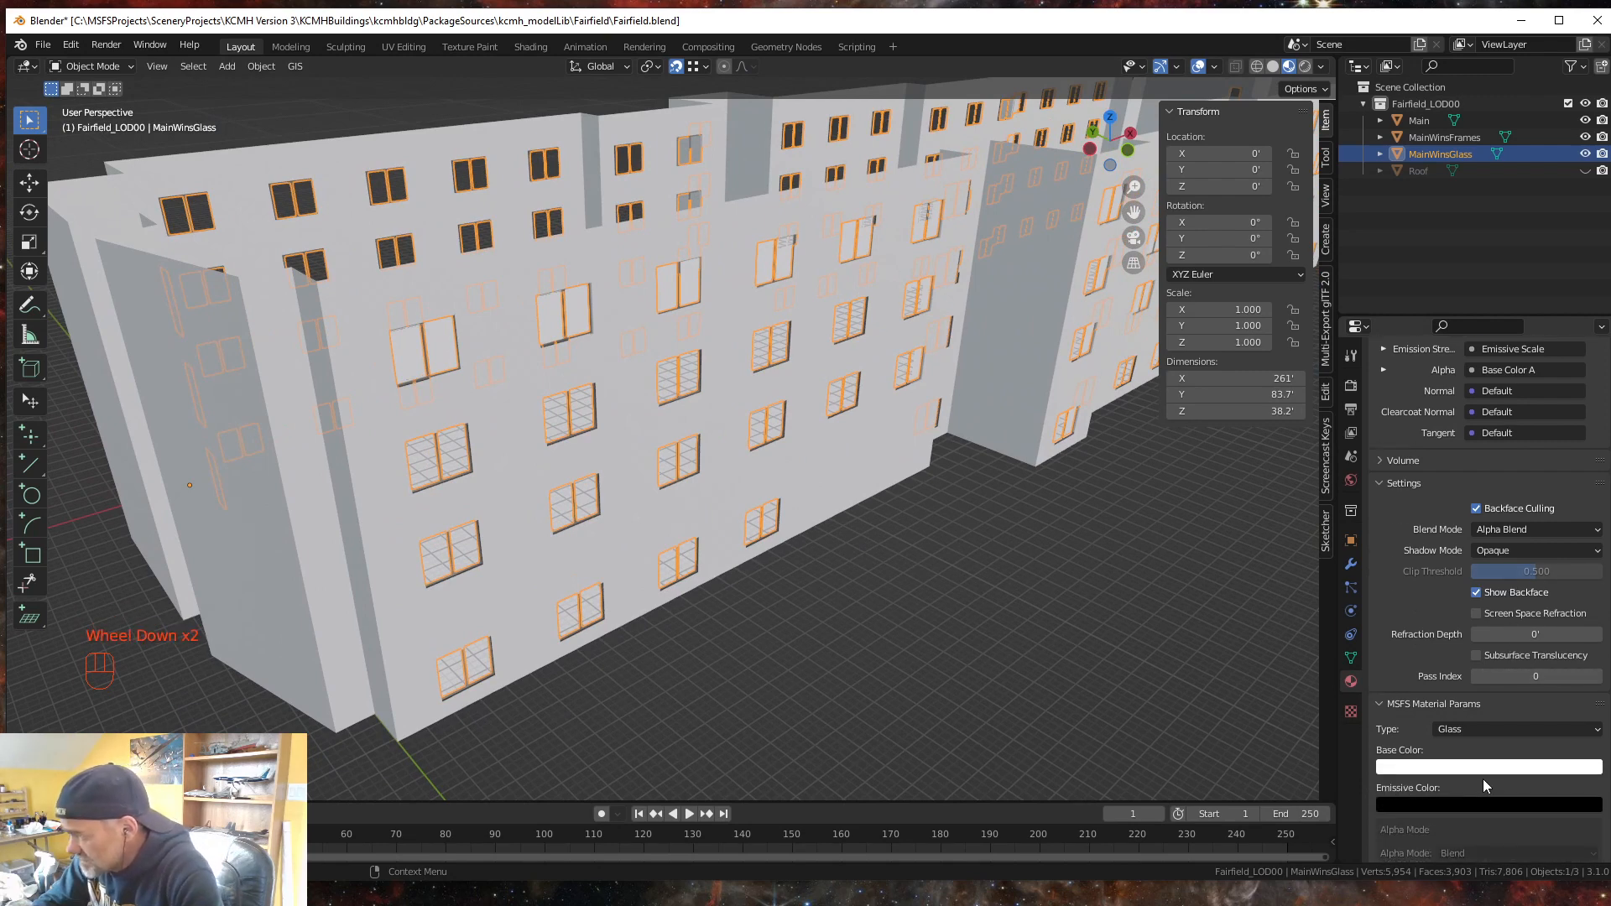
{"action": "left_click", "coordinate": [1421, 769]}
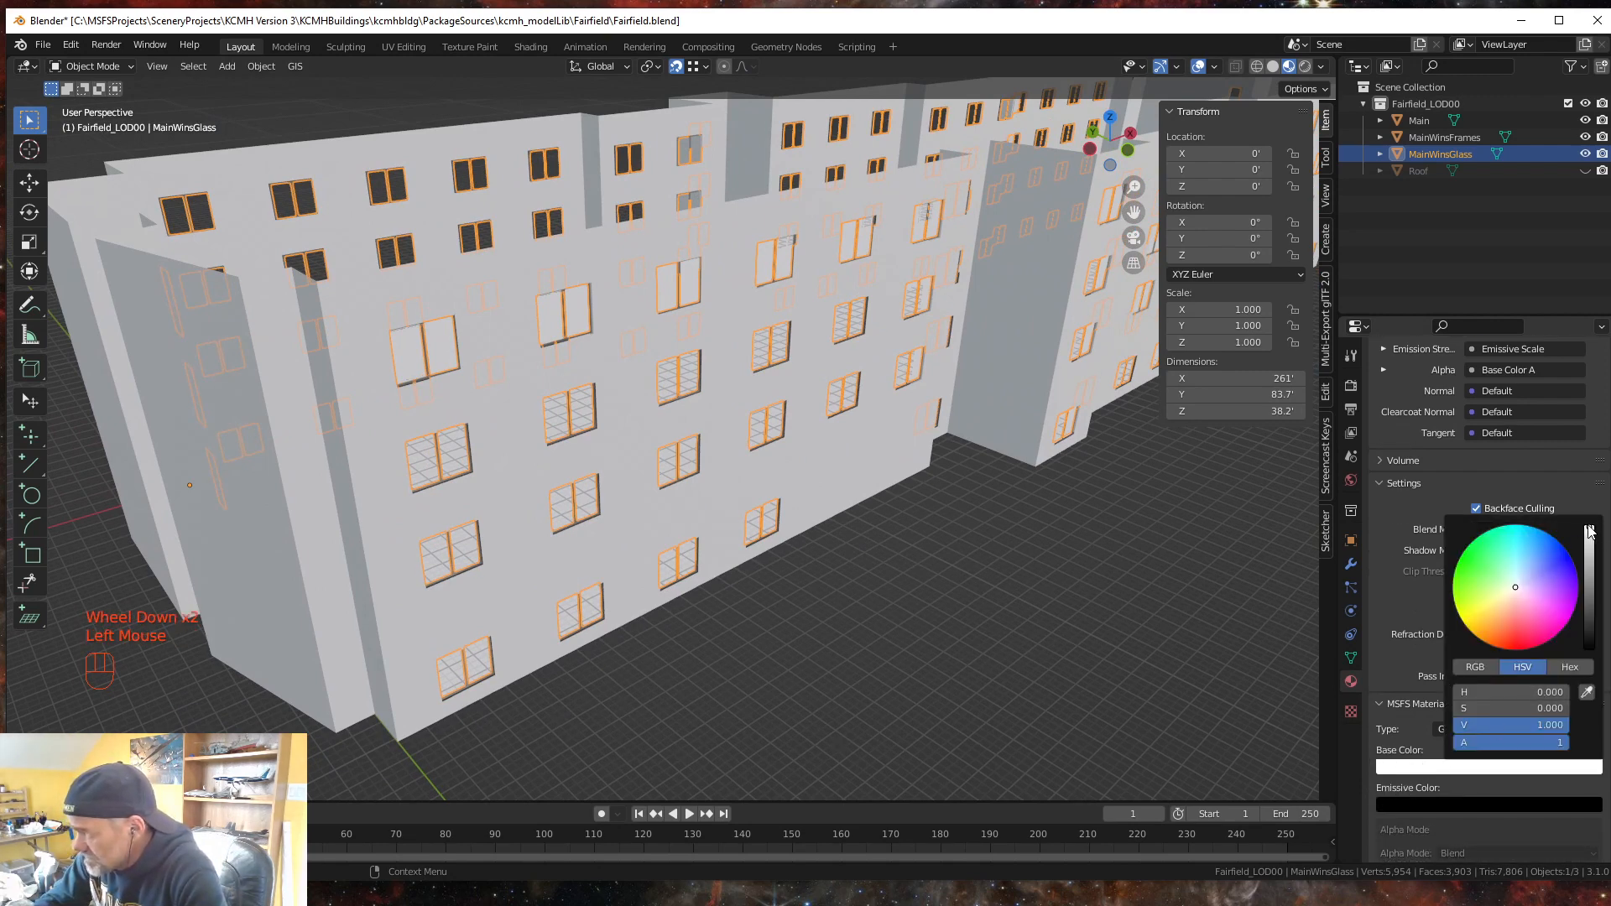
{"action": "mouse_move", "coordinate": [1589, 530]}
{"action": "left_mouse_down"}
{"action": "mouse_move", "coordinate": [1589, 558]}
{"action": "mouse_move", "coordinate": [1517, 591]}
{"action": "mouse_move", "coordinate": [1518, 619]}
{"action": "mouse_move", "coordinate": [1499, 621]}
{"action": "mouse_move", "coordinate": [1511, 614]}
{"action": "left_mouse_up"}
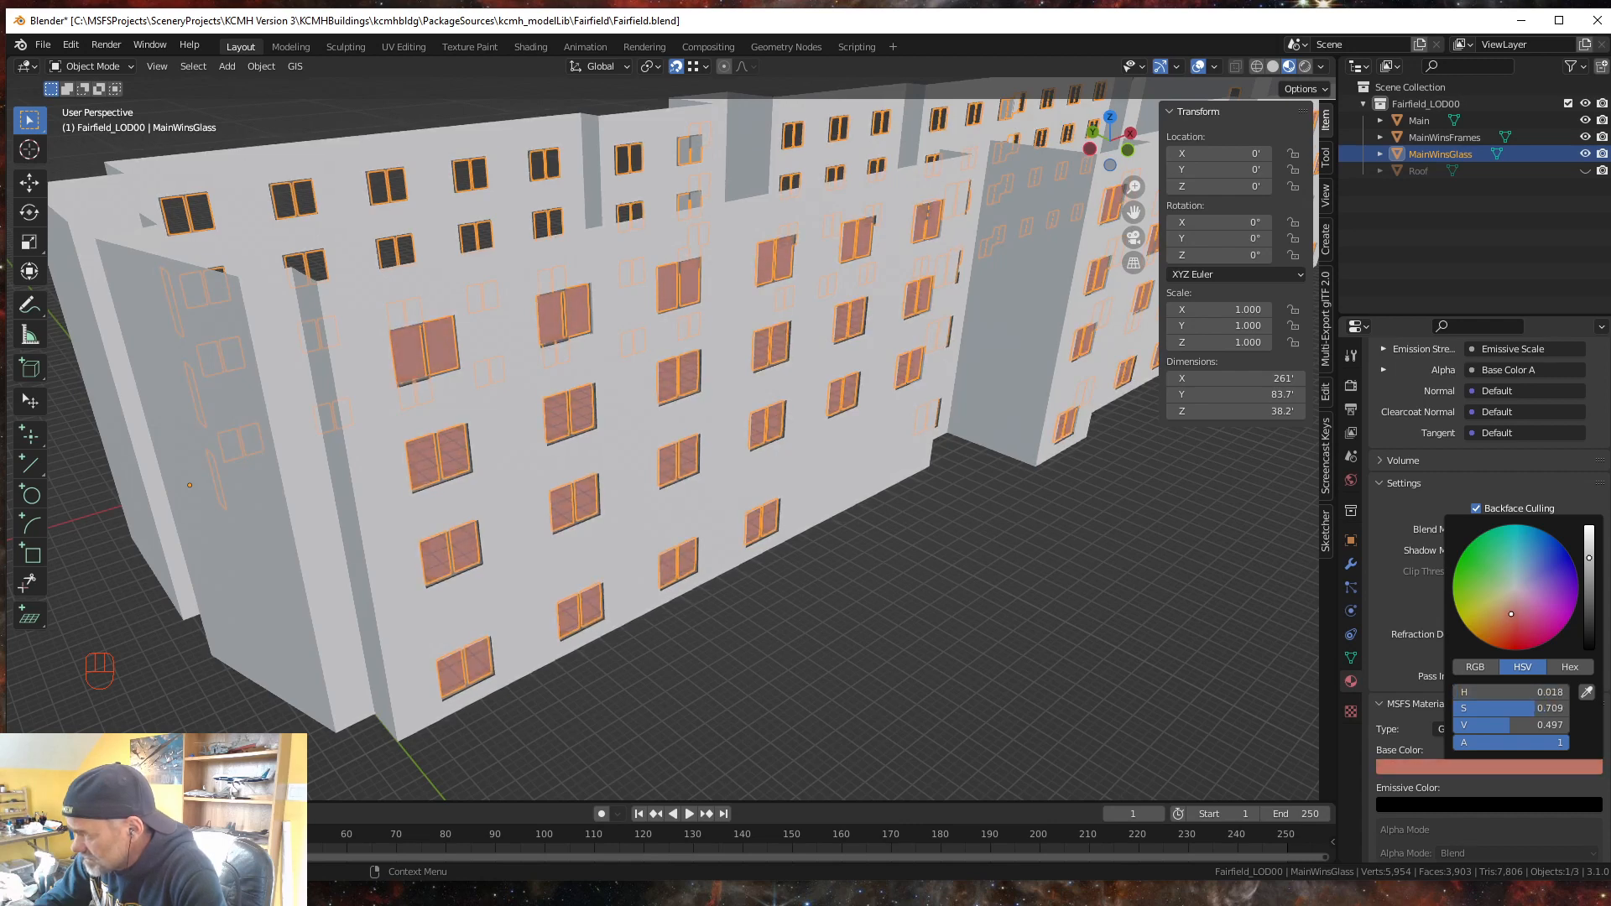
{"action": "left_click_drag", "start_coordinate": [1592, 564], "coordinate": [1590, 602]}
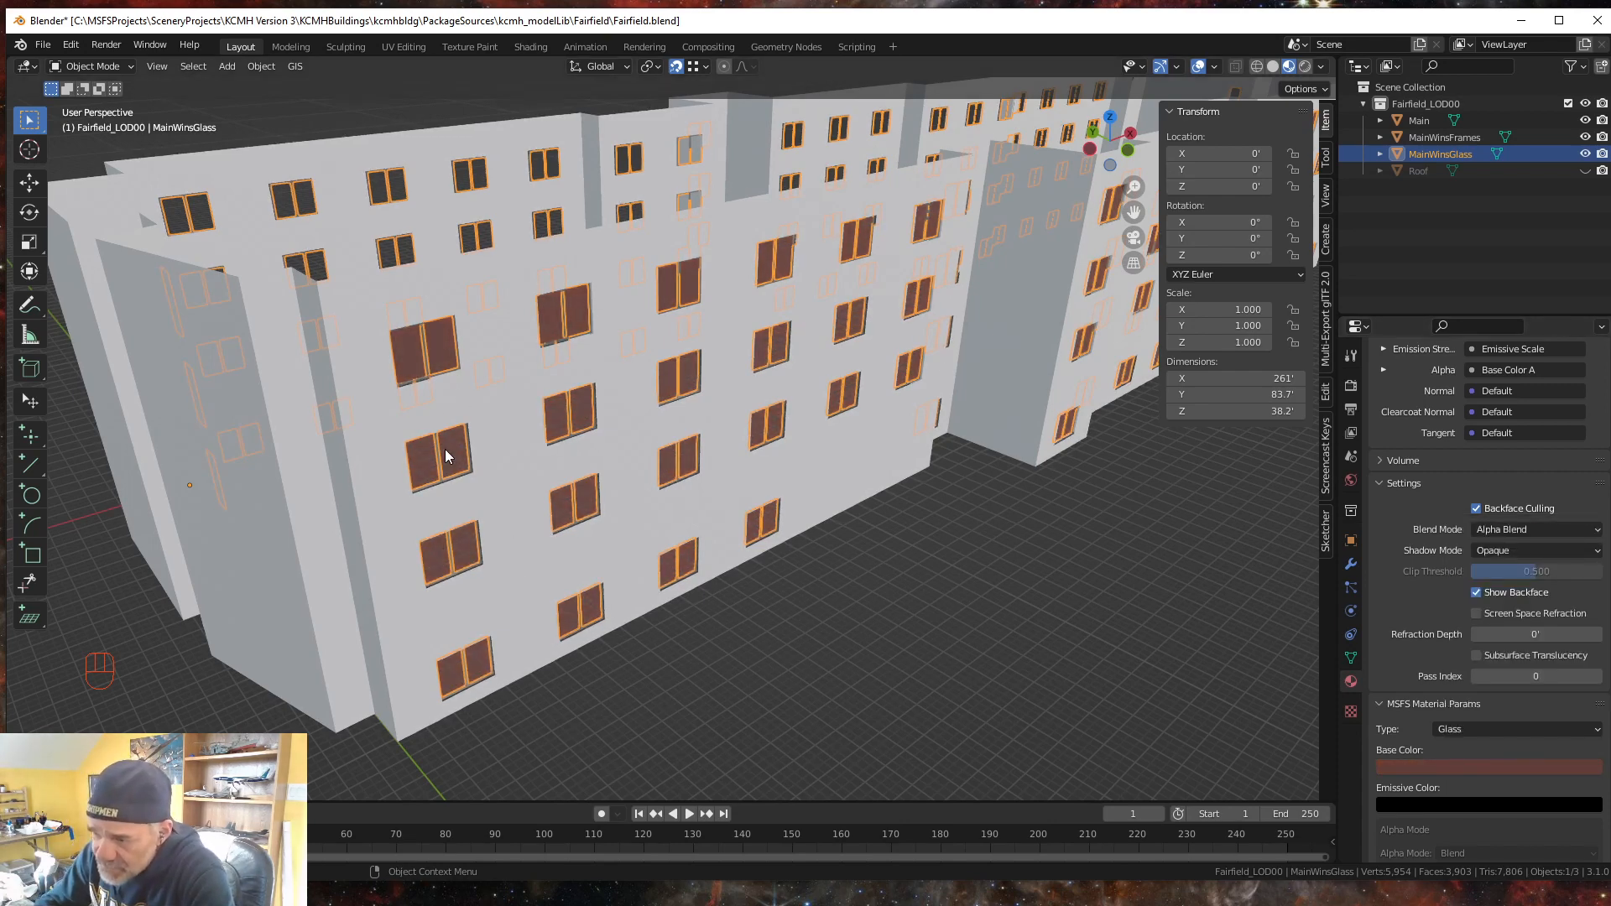
{"action": "middle_click_drag", "start_coordinate": [533, 517], "coordinate": [547, 507]}
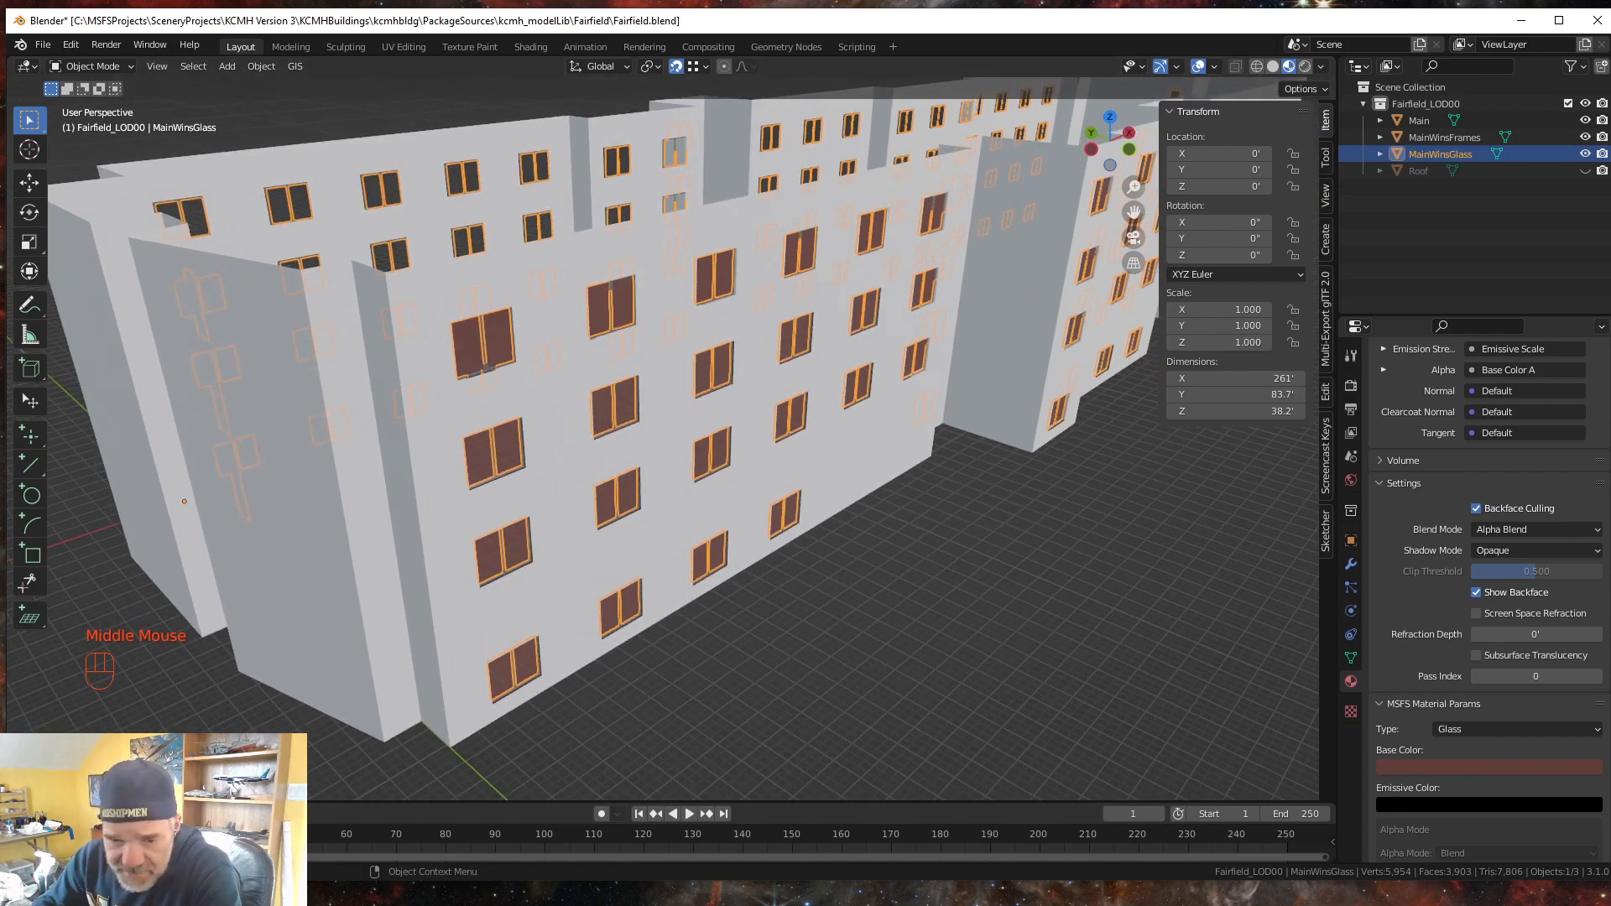
- Switch to Google Earth Pro, examine the real Fairfield Inn building's windows, and return to Blender
{"action": "key", "text": "alt+Tab"}
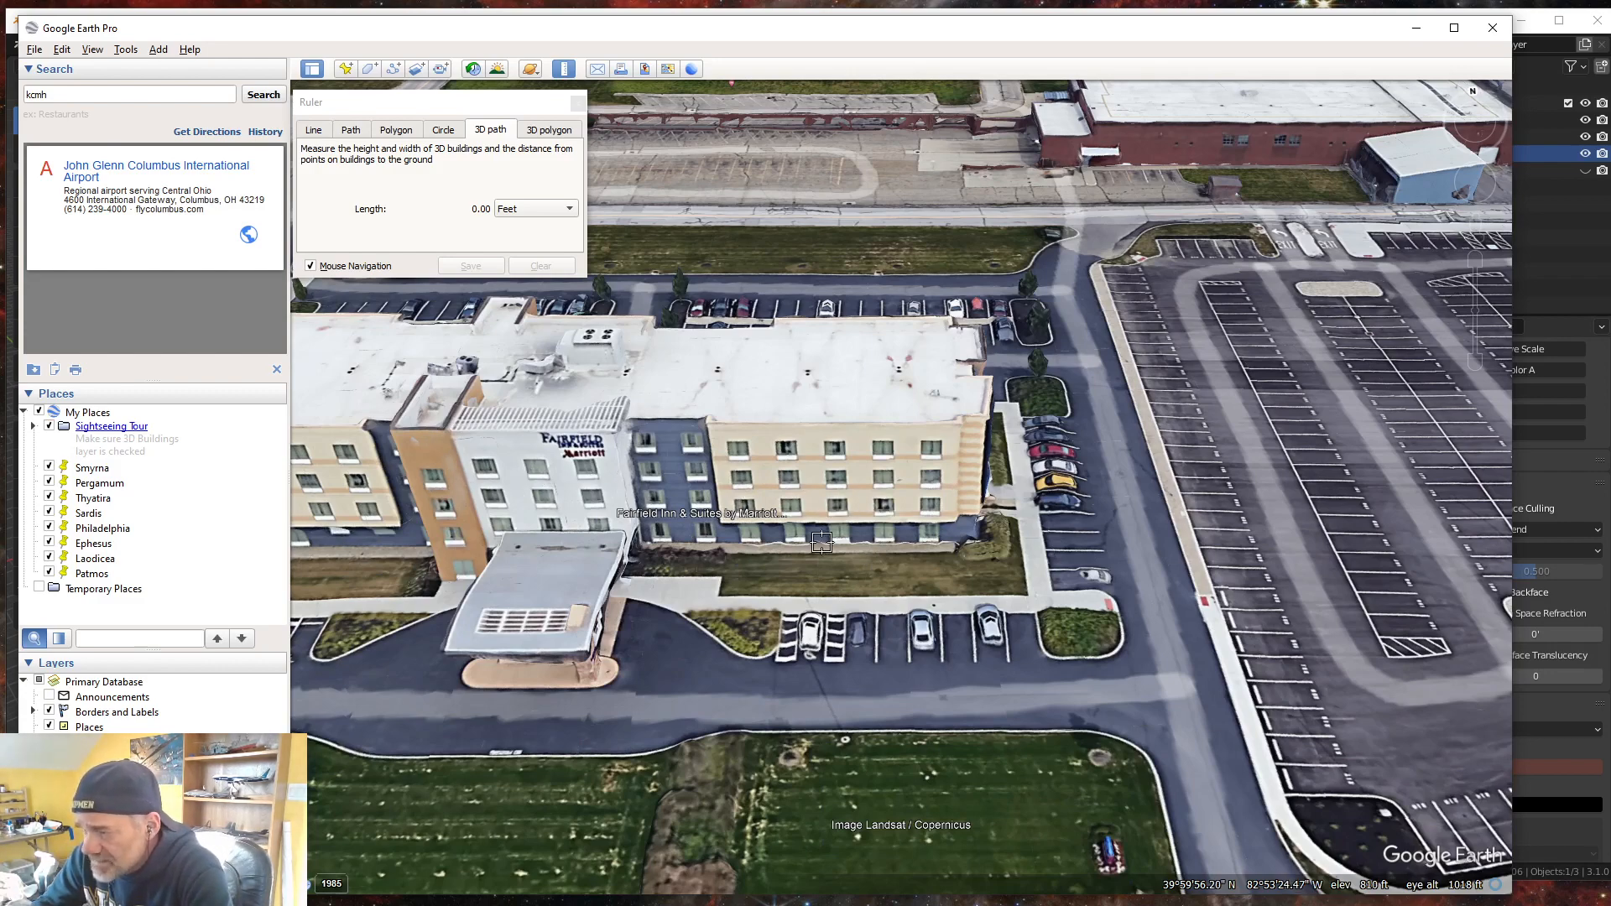
{"action": "scroll", "coordinate": [824, 511], "scroll_direction": "down", "scroll_amount": 2}
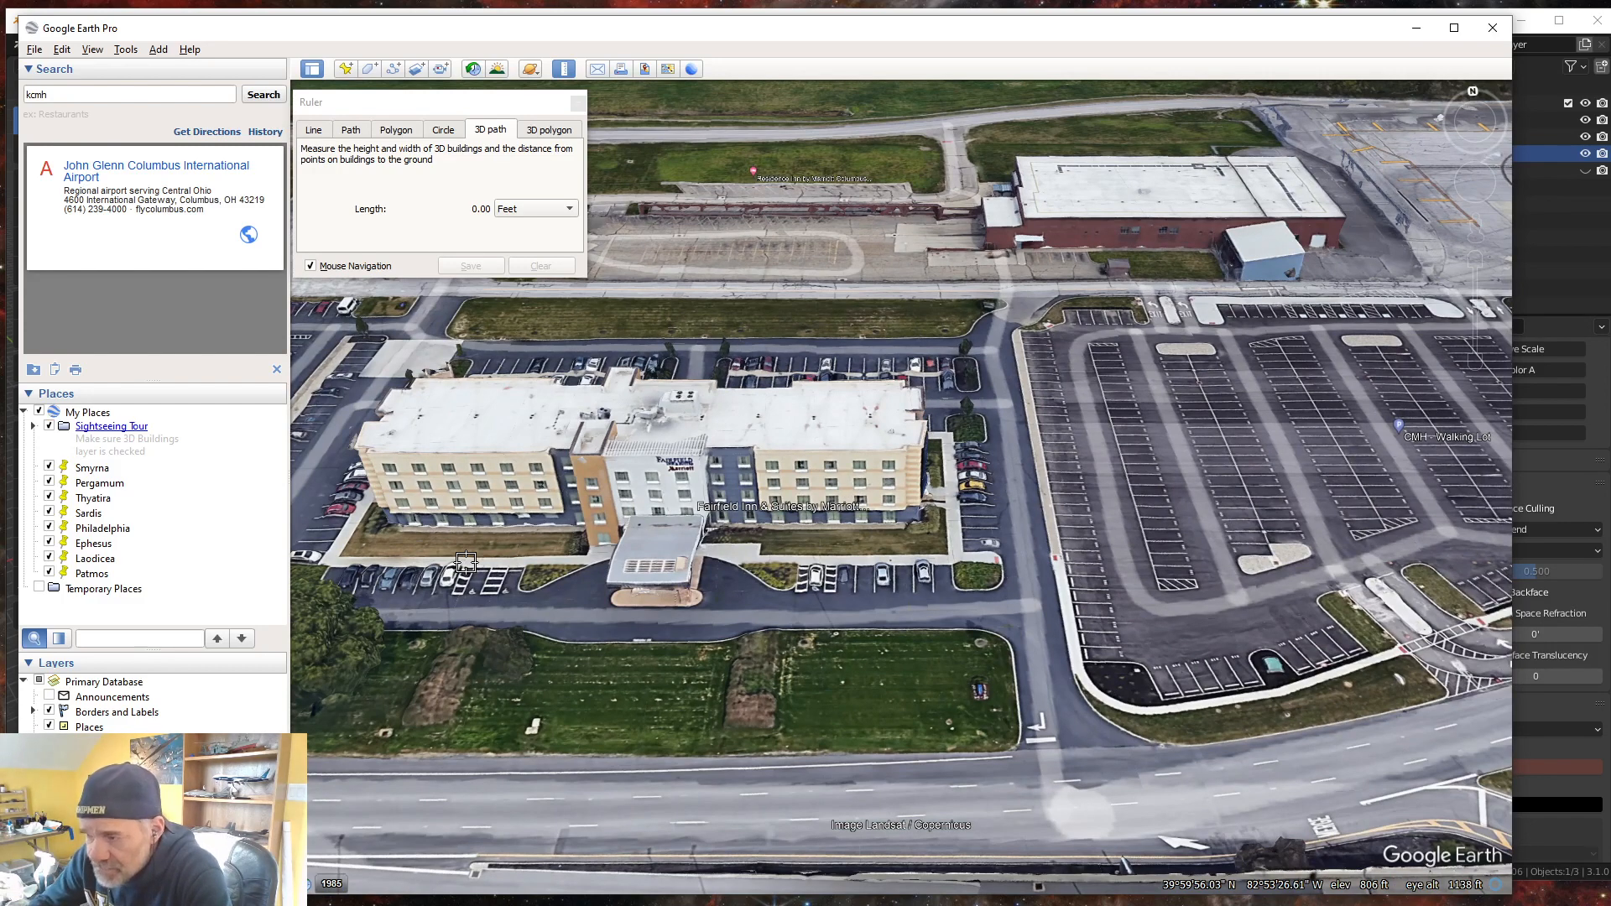
{"action": "left_click", "coordinate": [1416, 34]}
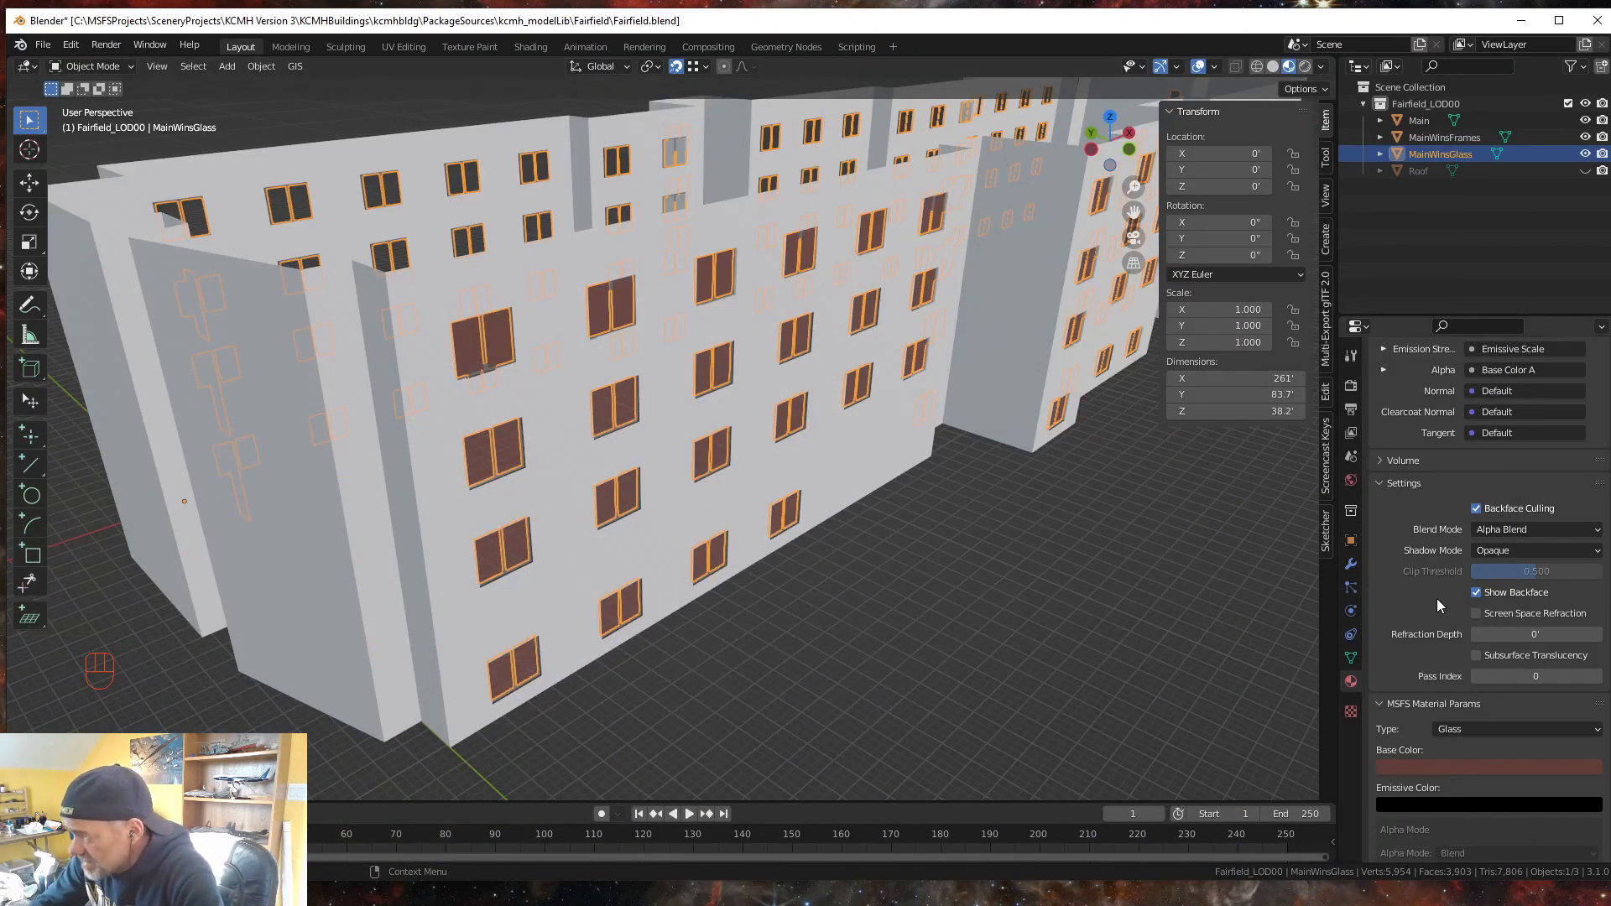
- Set the GlassDK material's Alpha to 0.5 and deselect the glass to check its transparency
{"action": "scroll", "coordinate": [1443, 606], "scroll_direction": "up", "scroll_amount": 4}
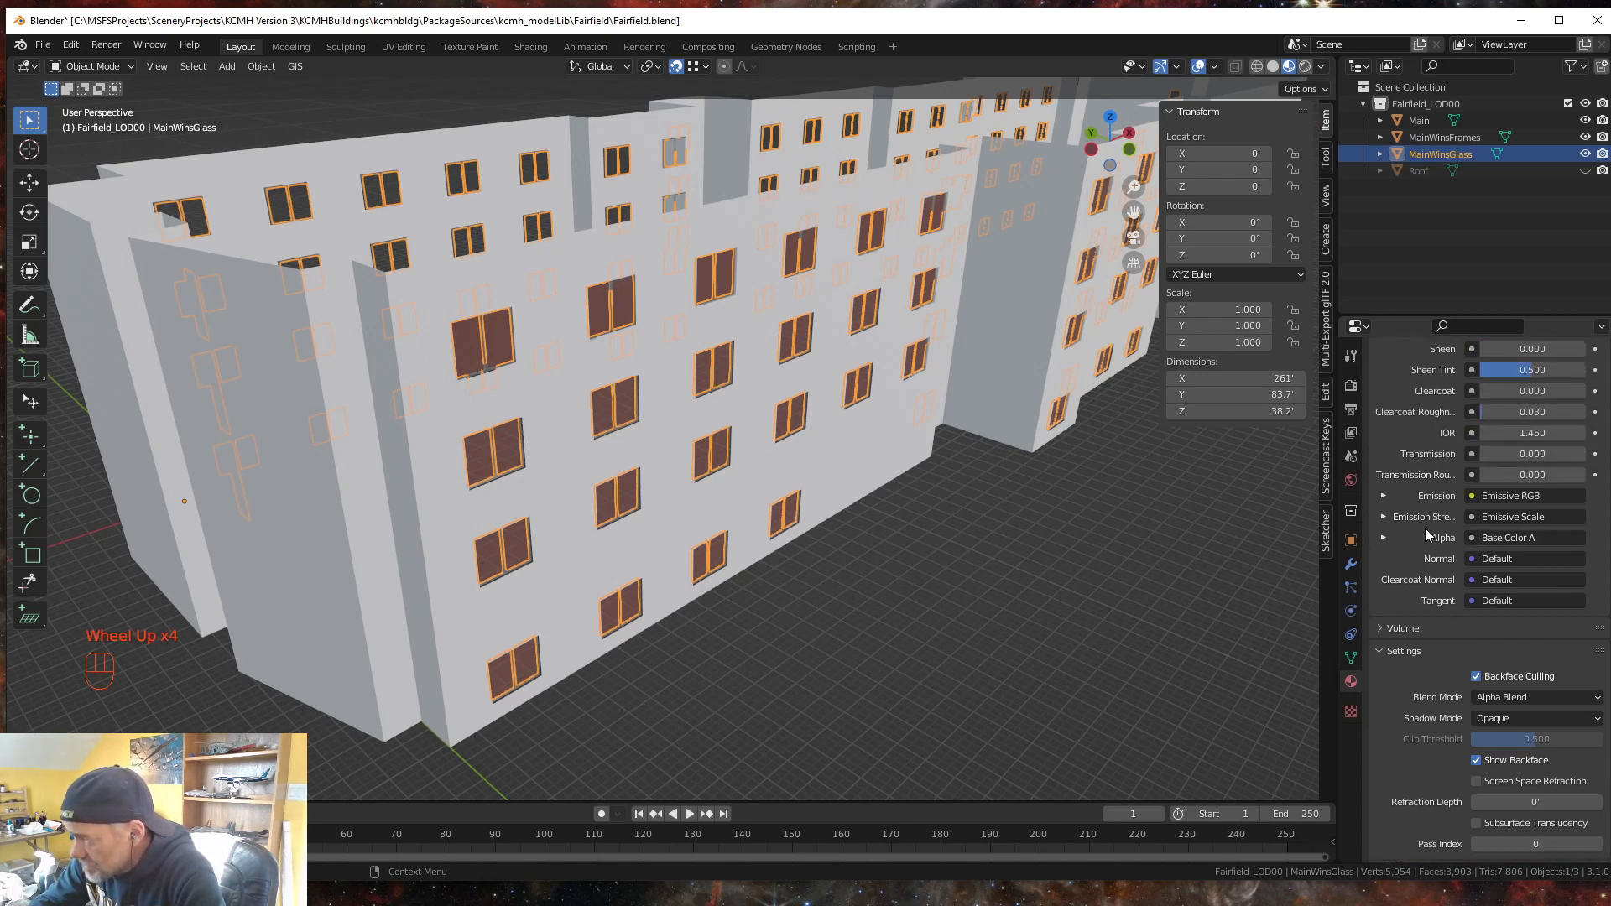
{"action": "left_click", "coordinate": [1383, 538]}
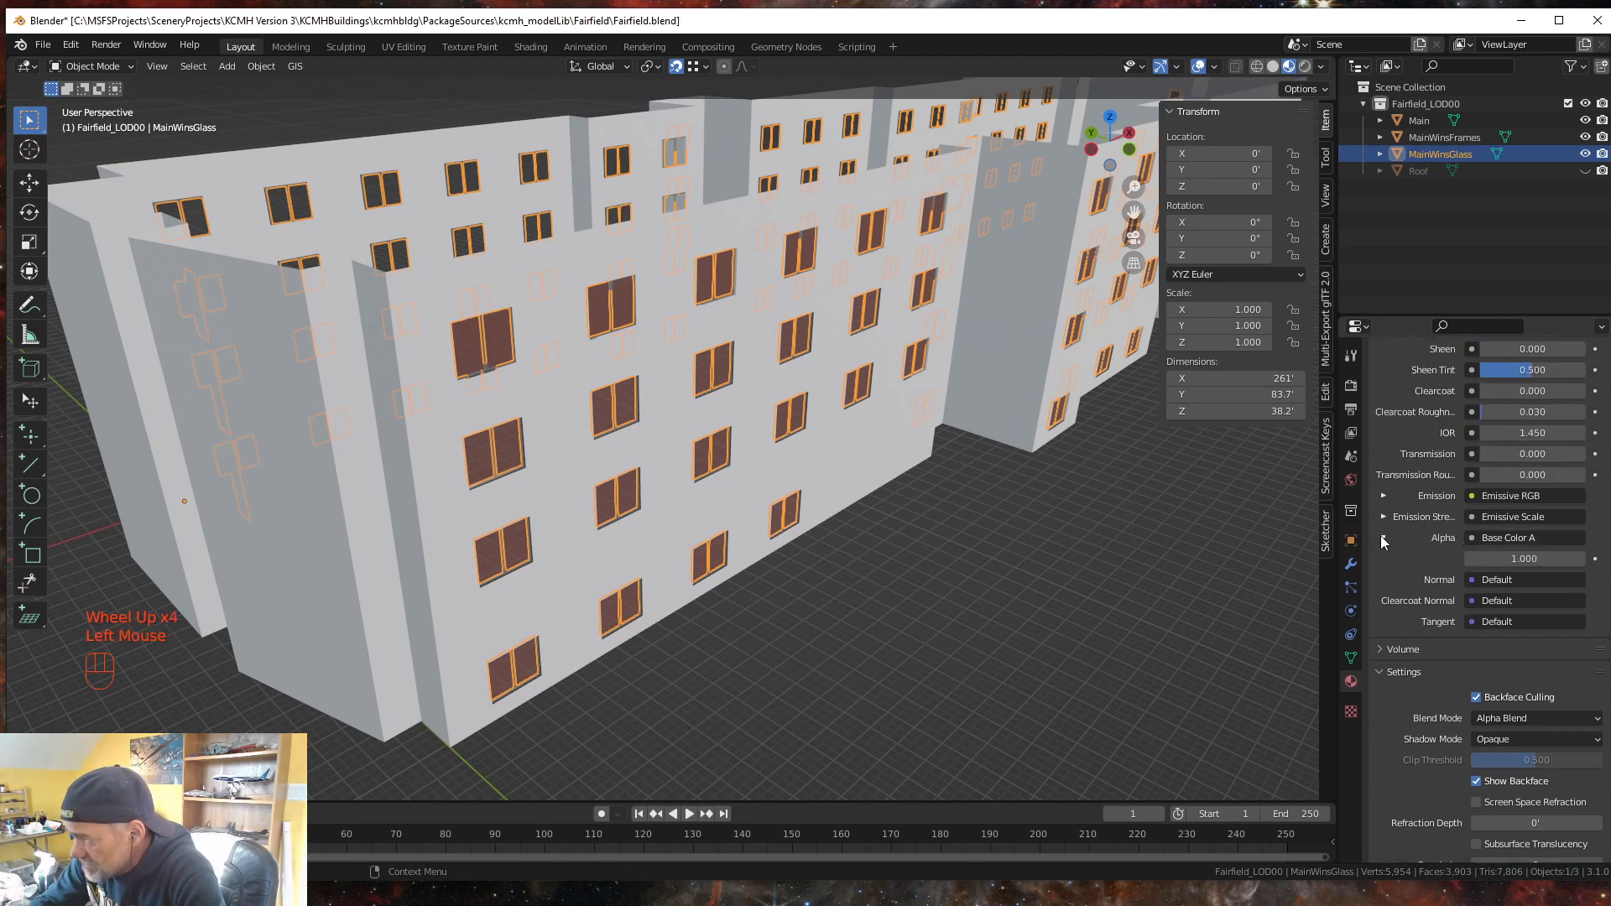
{"action": "left_click", "coordinate": [1516, 559]}
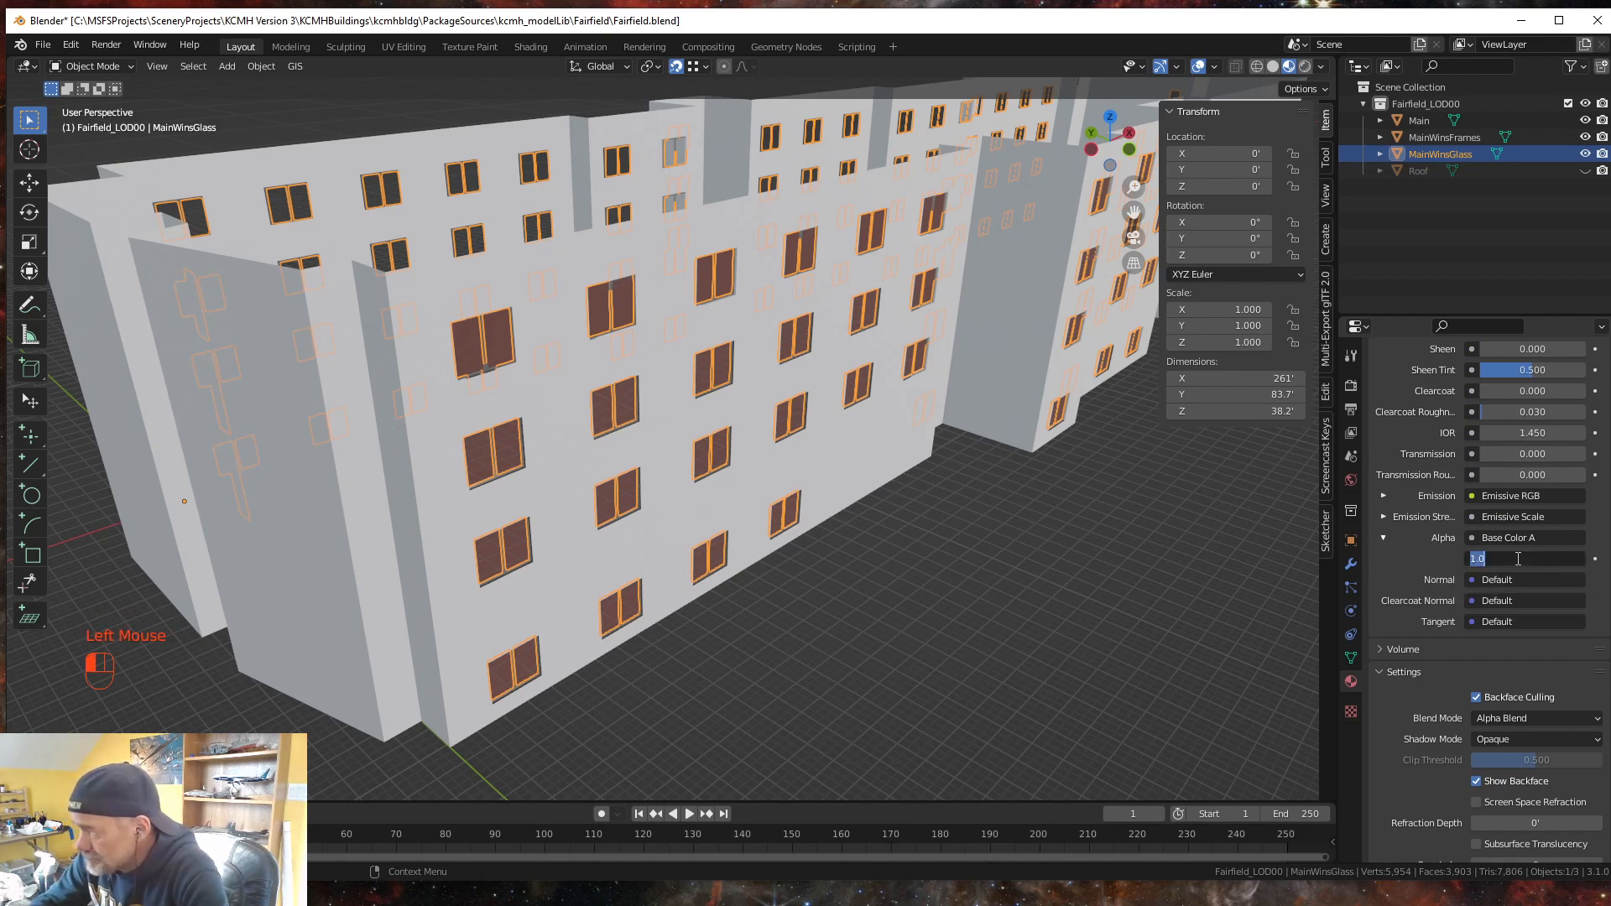
{"action": "type", "text": "0"}
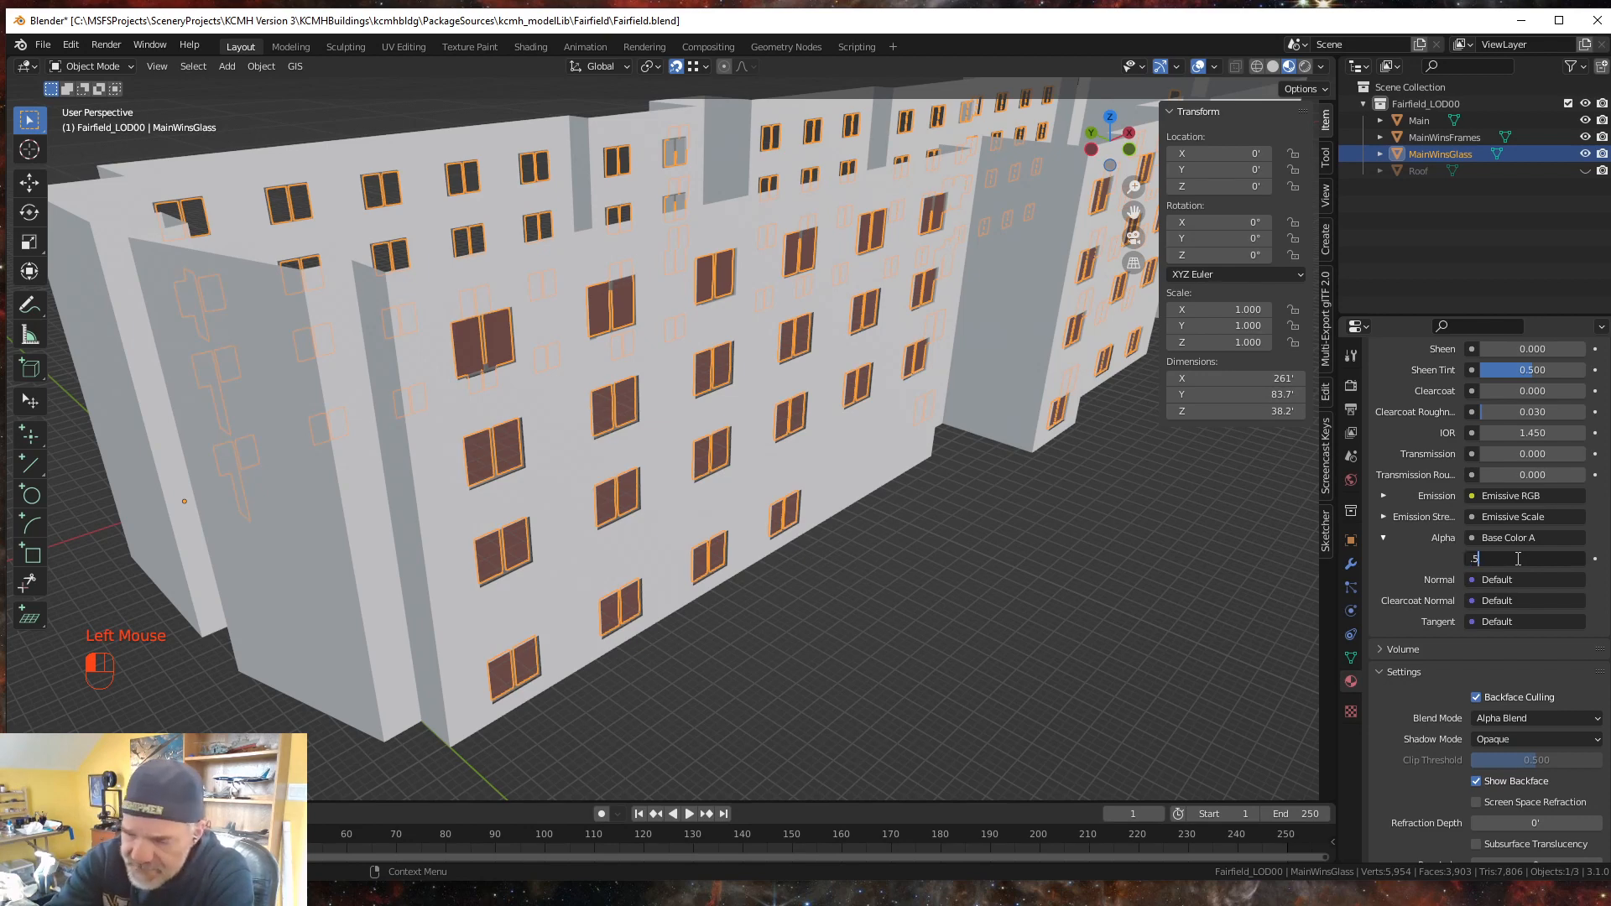
{"action": "key", "text": "Return"}
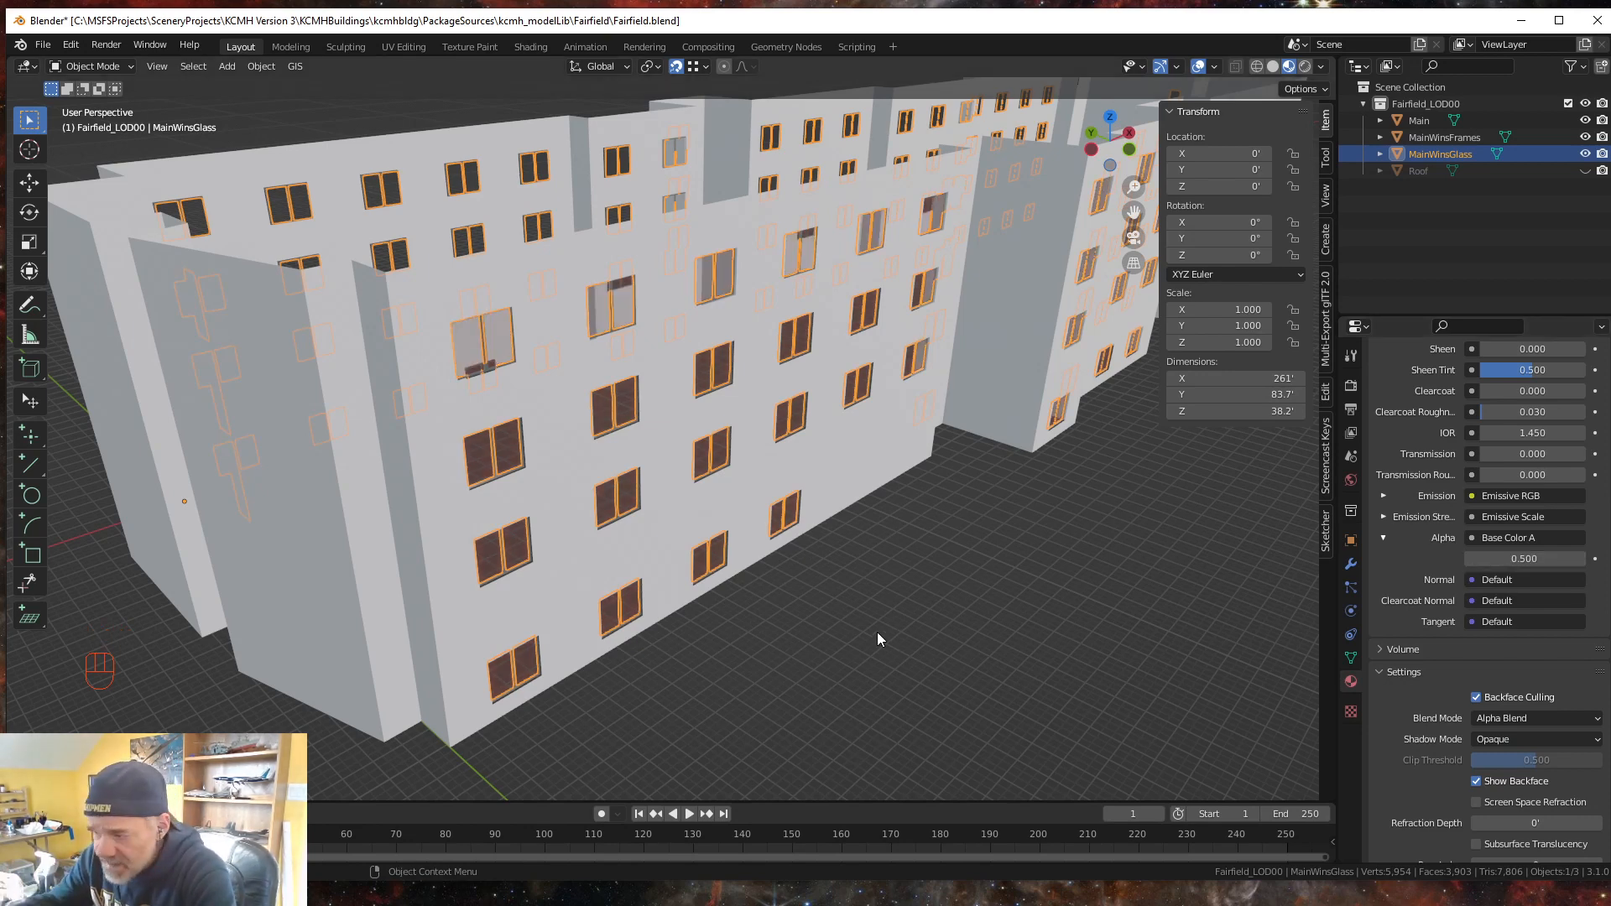
{"action": "scroll", "coordinate": [879, 594], "scroll_direction": "down", "scroll_amount": 2}
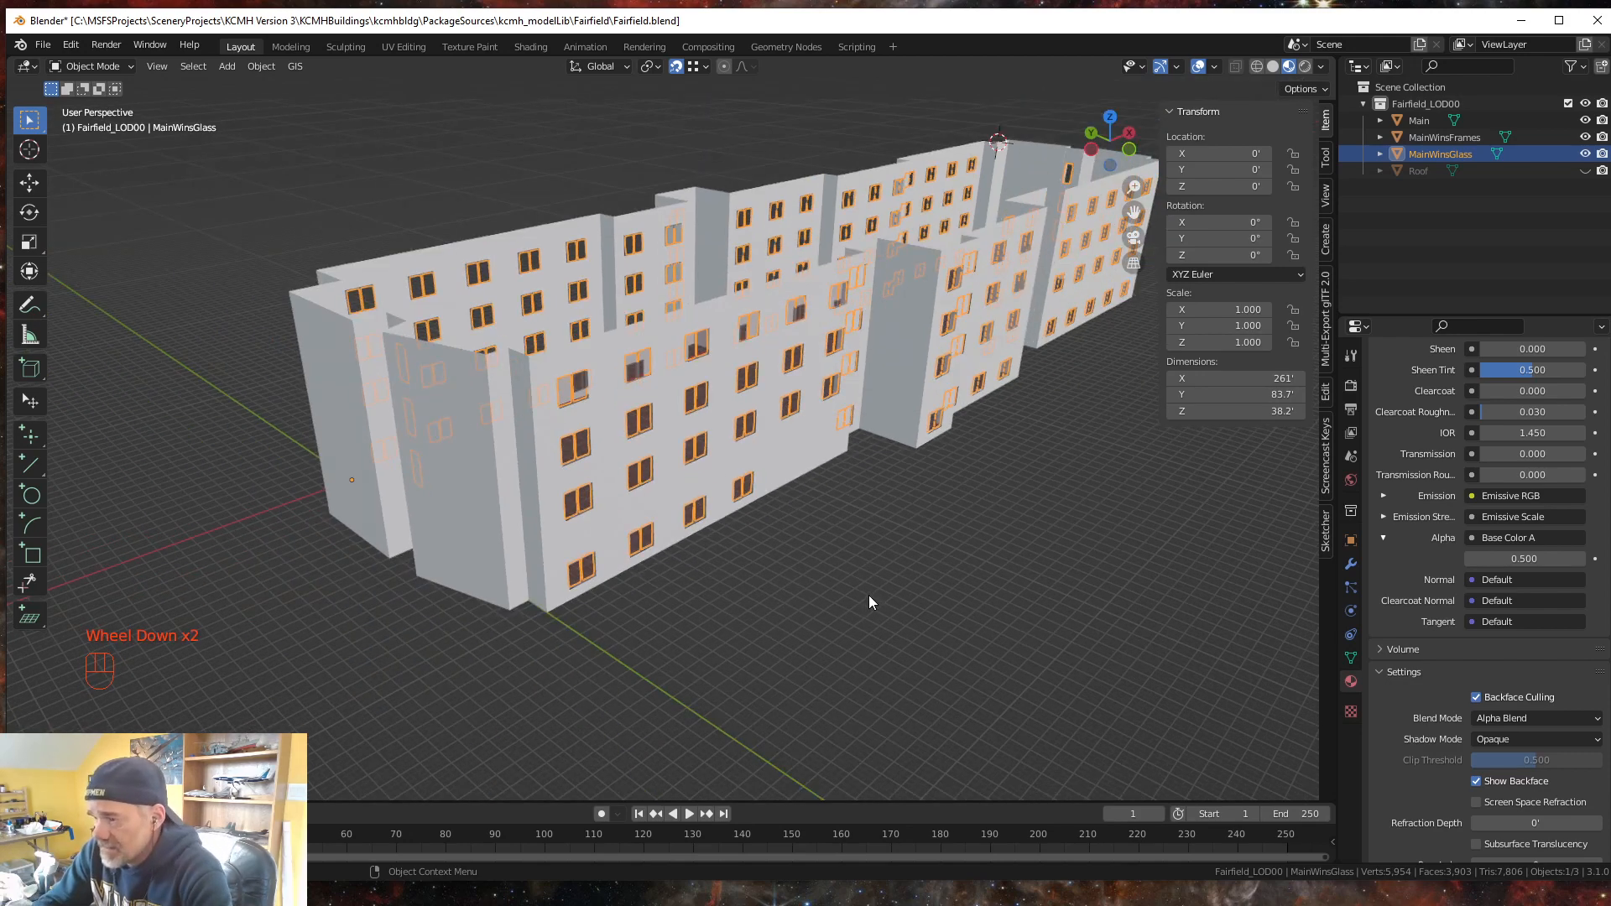
{"action": "left_click", "coordinate": [861, 592]}
{"action": "mouse_move", "coordinate": [750, 569]}
{"action": "middle_mouse_down"}
{"action": "mouse_move", "coordinate": [683, 591]}
{"action": "mouse_move", "coordinate": [634, 576]}
{"action": "mouse_move", "coordinate": [722, 597]}
{"action": "mouse_move", "coordinate": [745, 577]}
{"action": "middle_mouse_up"}
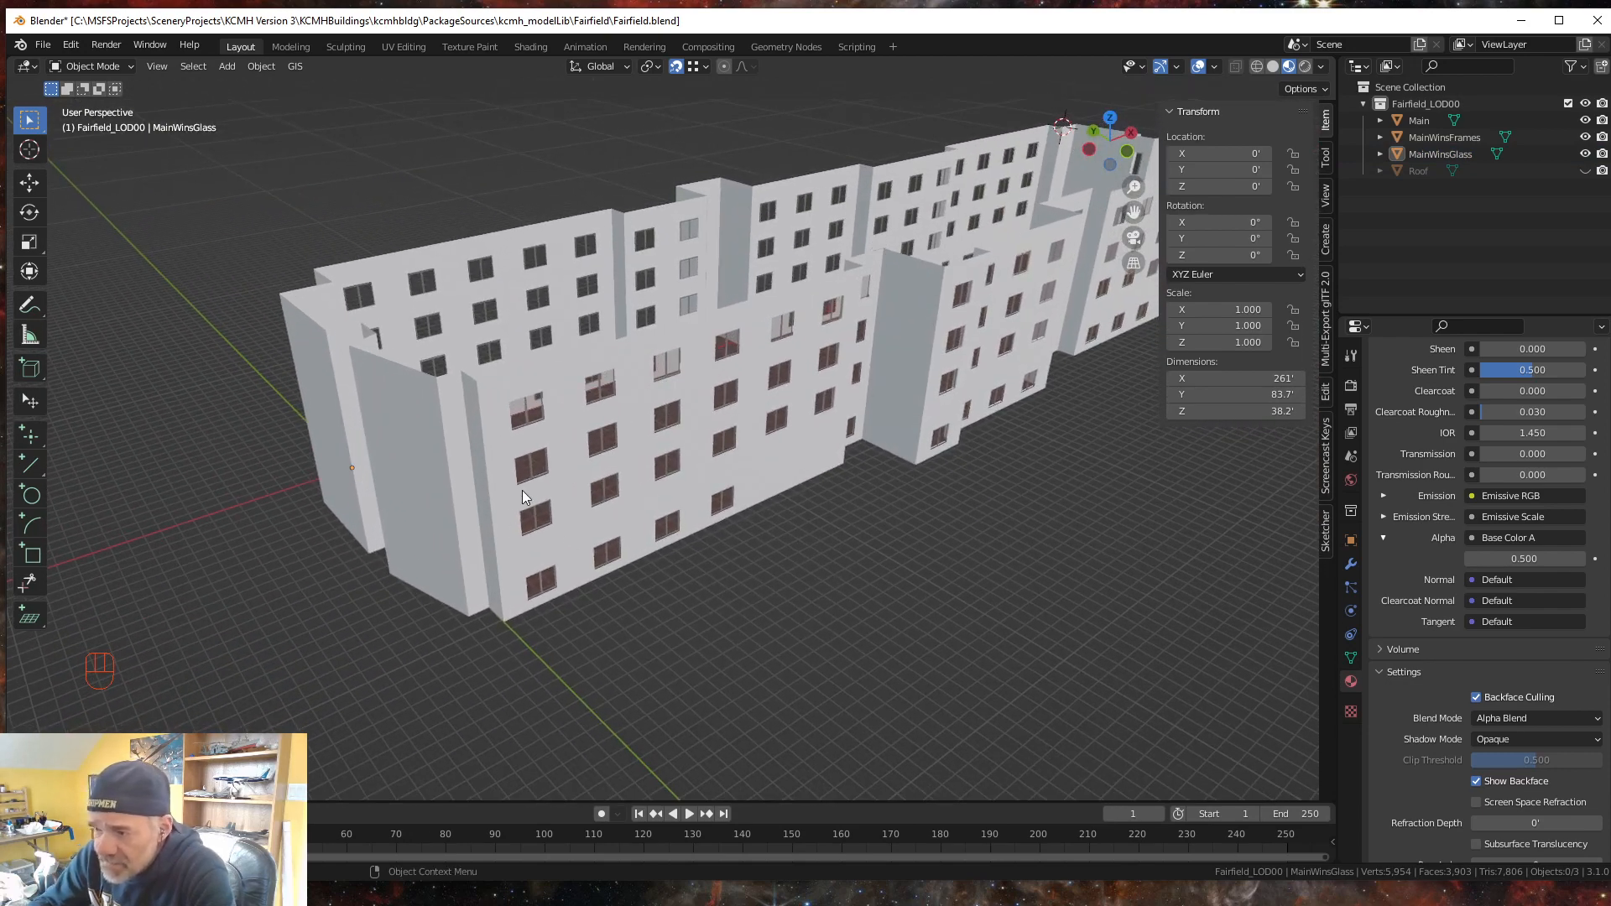